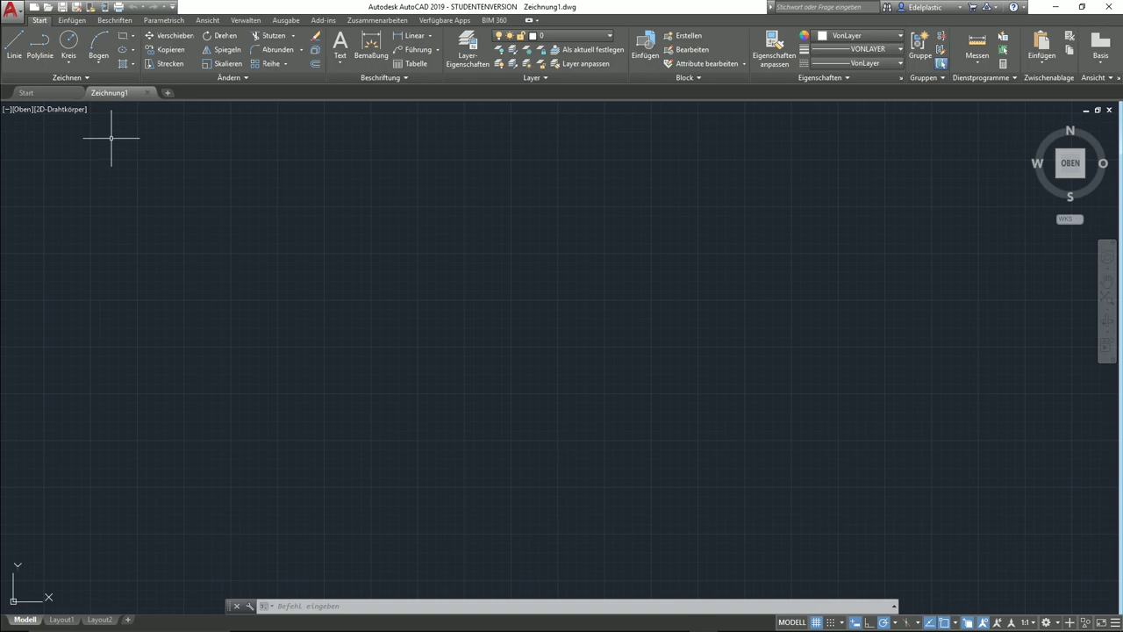
- Draw a zigzag chain of seven connected line segments with the Linie tool
left_click(79, 77)
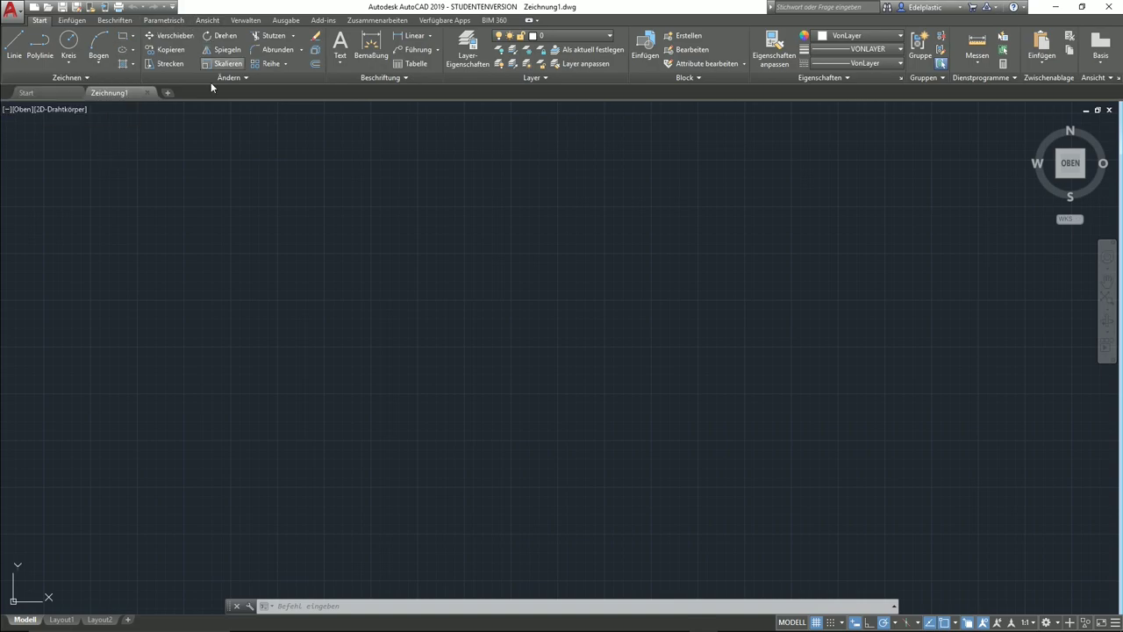
left_click(15, 42)
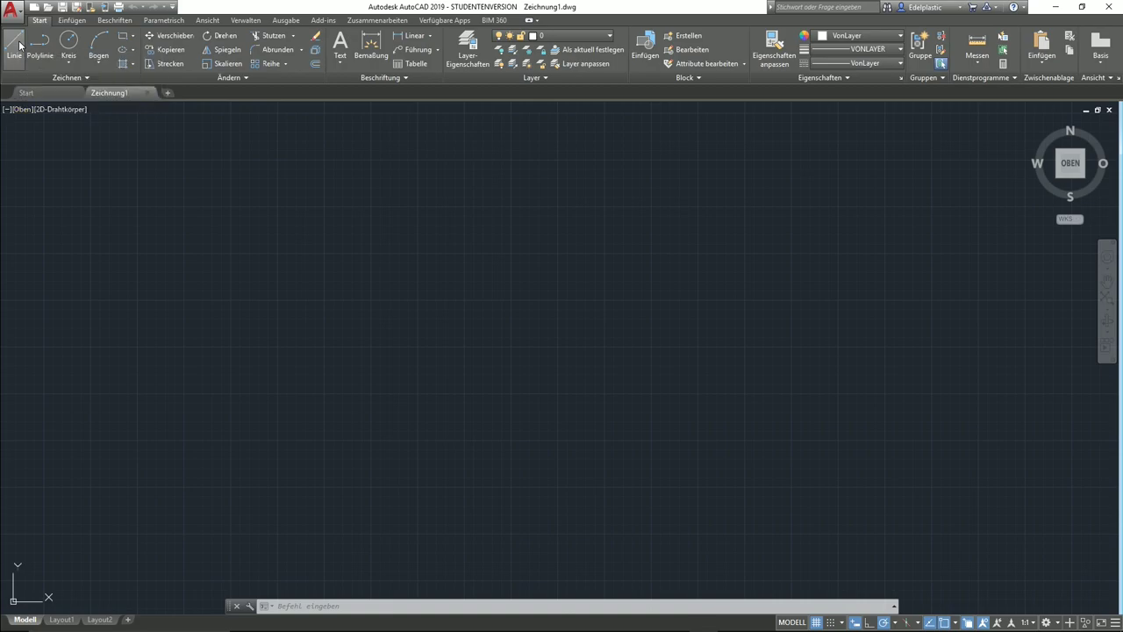
left_click(343, 249)
left_click(614, 249)
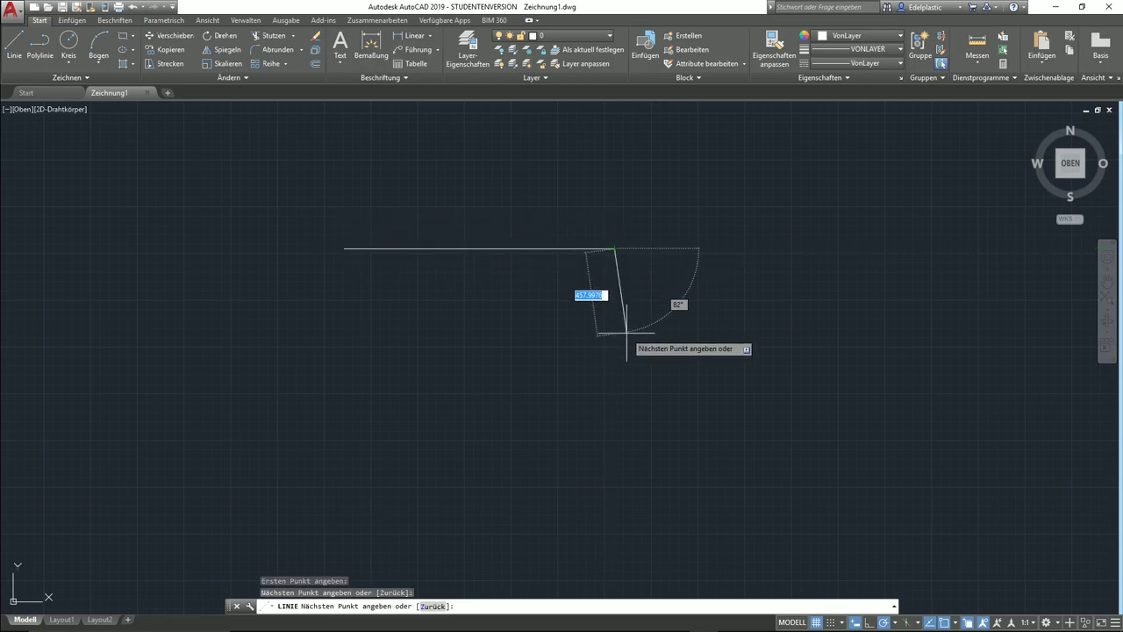
left_click(614, 384)
left_click(491, 282)
left_click(429, 343)
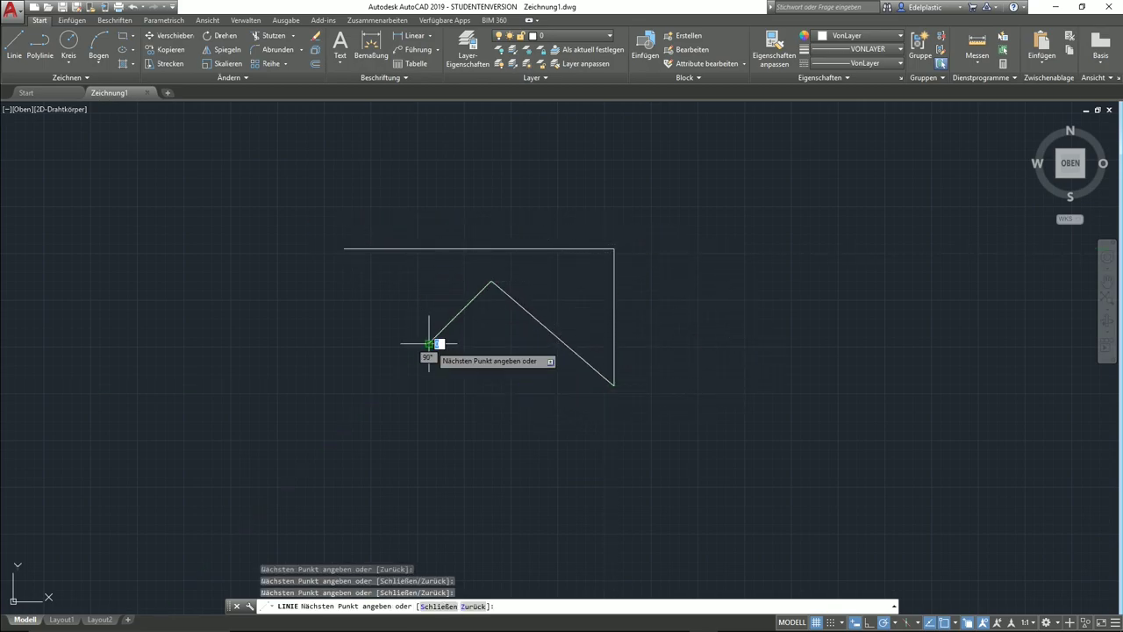
left_click(283, 369)
left_click(253, 305)
left_click(253, 223)
right_click(306, 275)
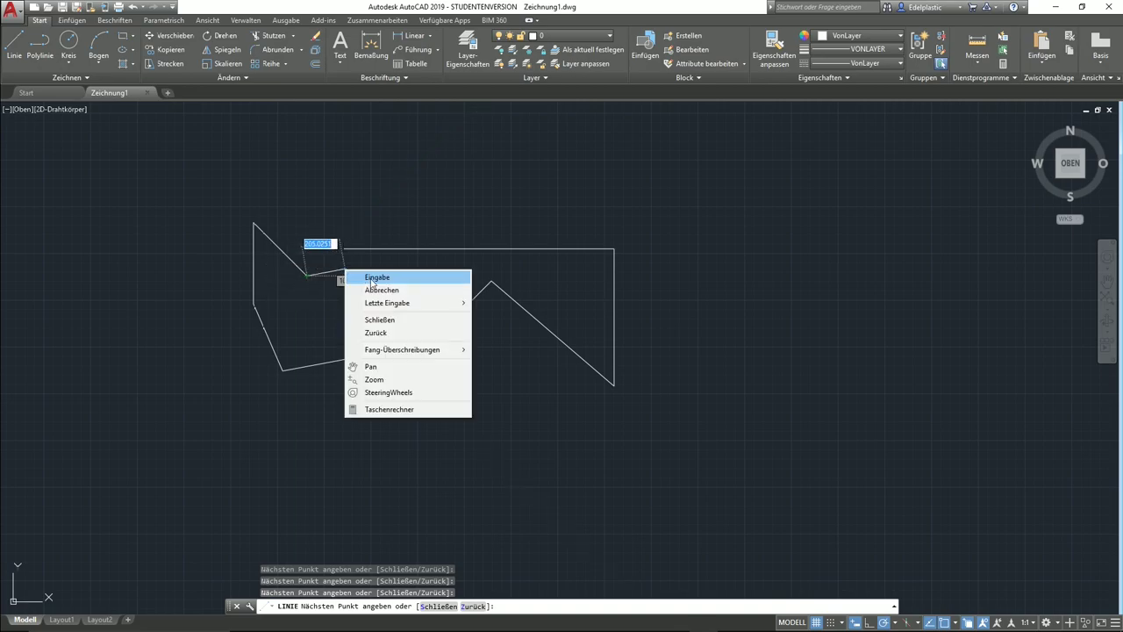
left_click(376, 279)
- Window-select and delete all the segments, then restart the line command with L
left_click(692, 439)
left_click(170, 181)
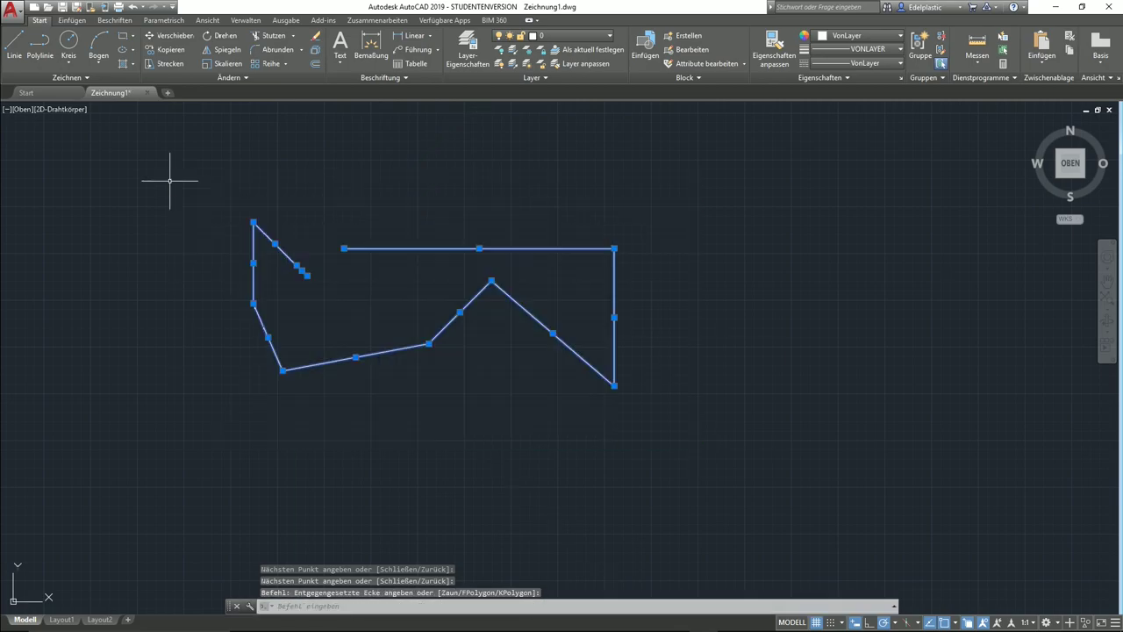
key("Delete")
type("l")
key("Return")
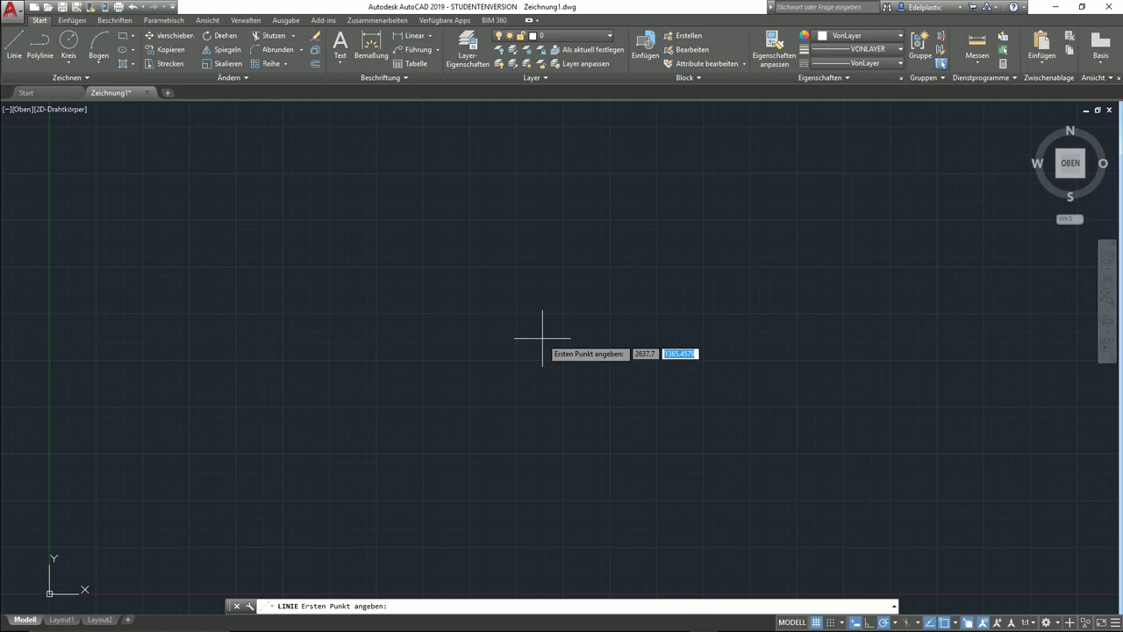
- Enter 0 and 0 in the line's coordinate fields, then cancel without placing the point
type("0")
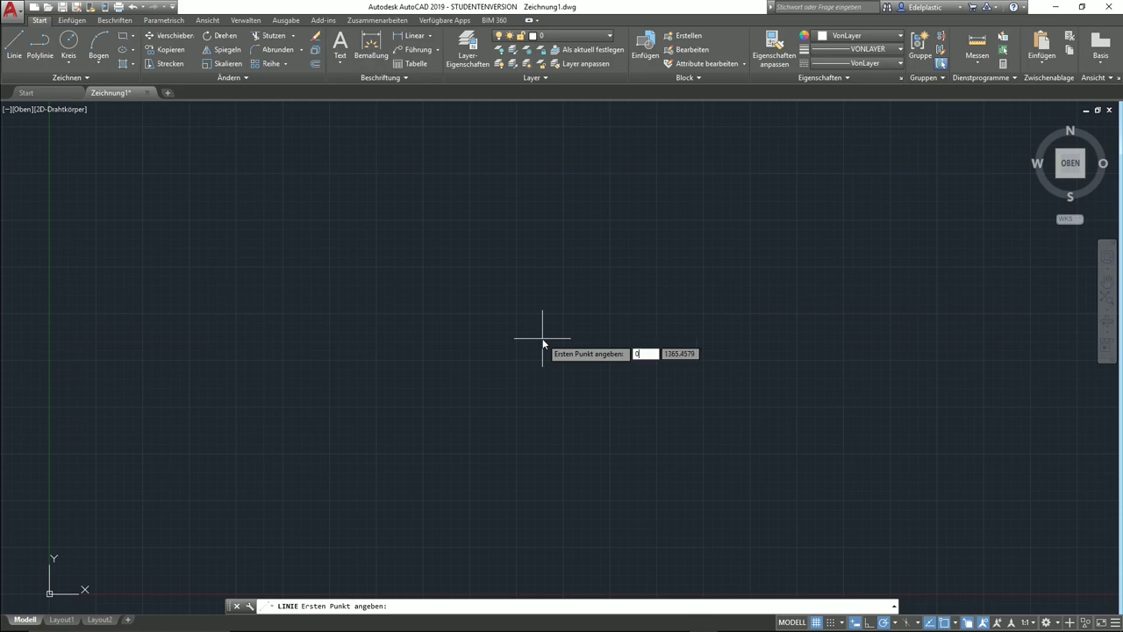
key("Tab")
type("0")
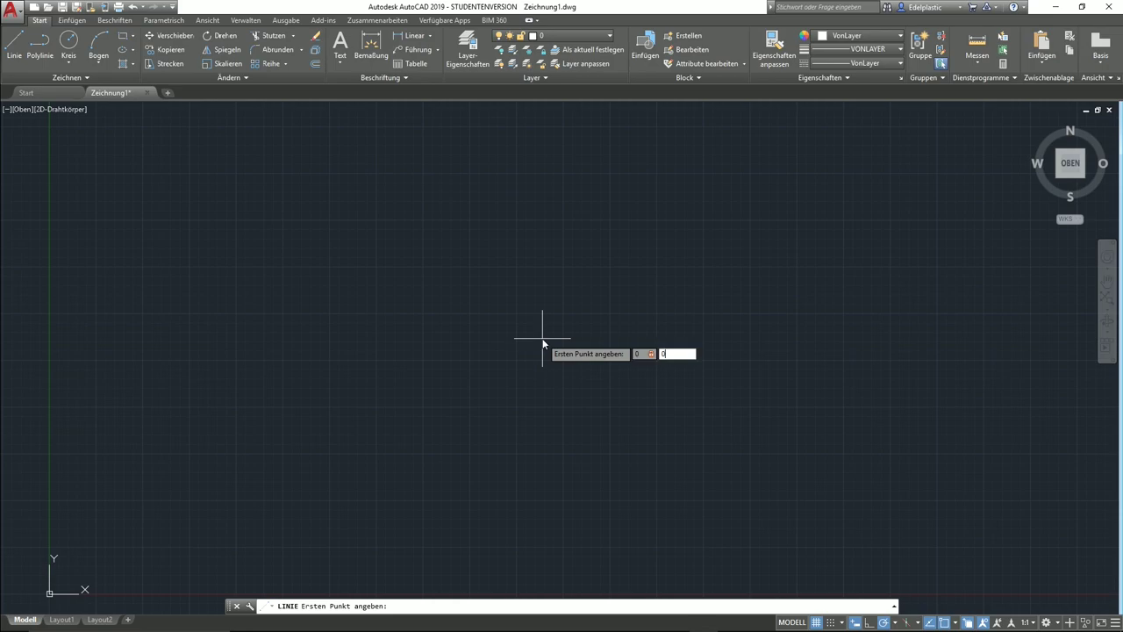
key("Tab")
key("Tab")
key("Tab")
key("Tab")
key("Tab")
key("Tab")
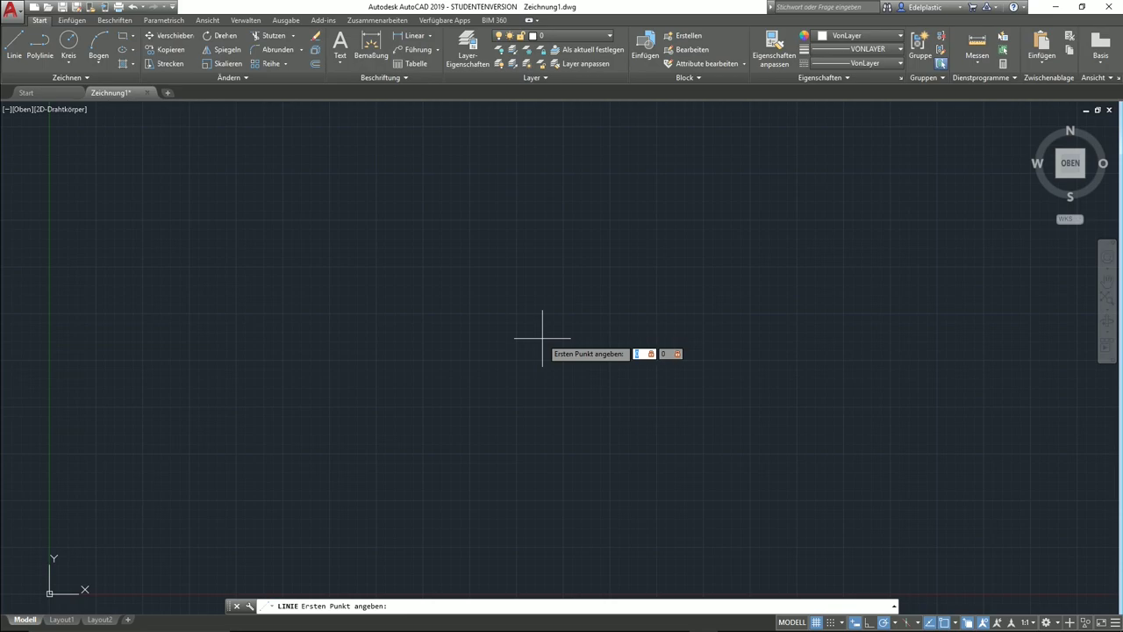
key("Tab")
key("Tab")
type("0")
key("Tab")
type("0")
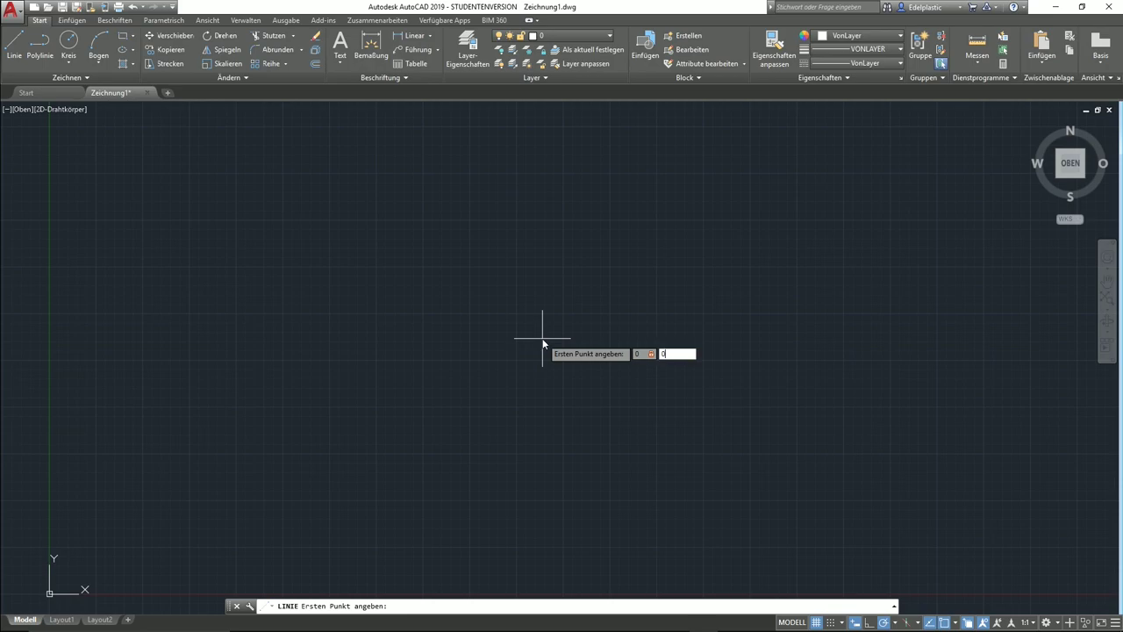
key("Tab")
type(".")
key("BackSpace")
key("Escape")
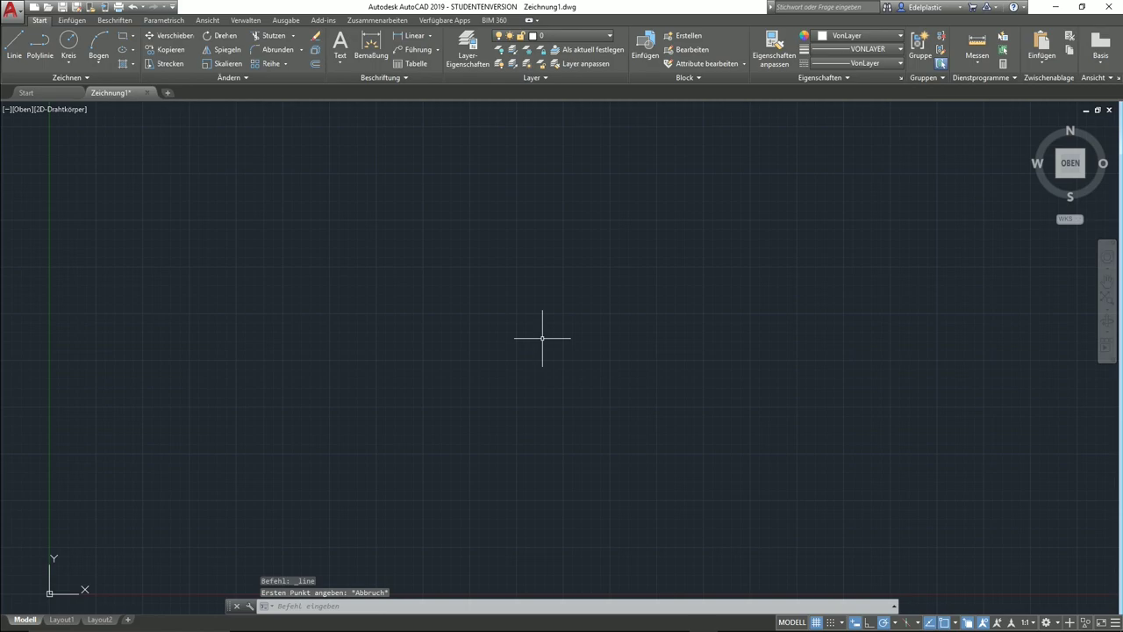
- Start a LINIE at the origin 0,0 and bring the origin into view
type("LINIE")
key("Return")
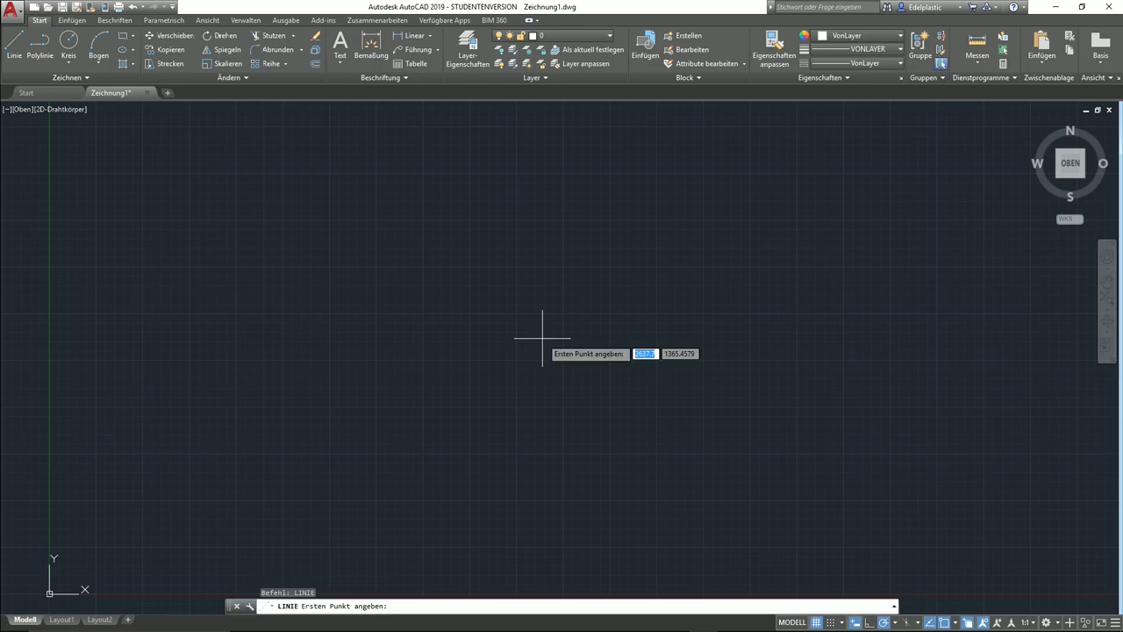
type("0")
key("Tab")
type("0")
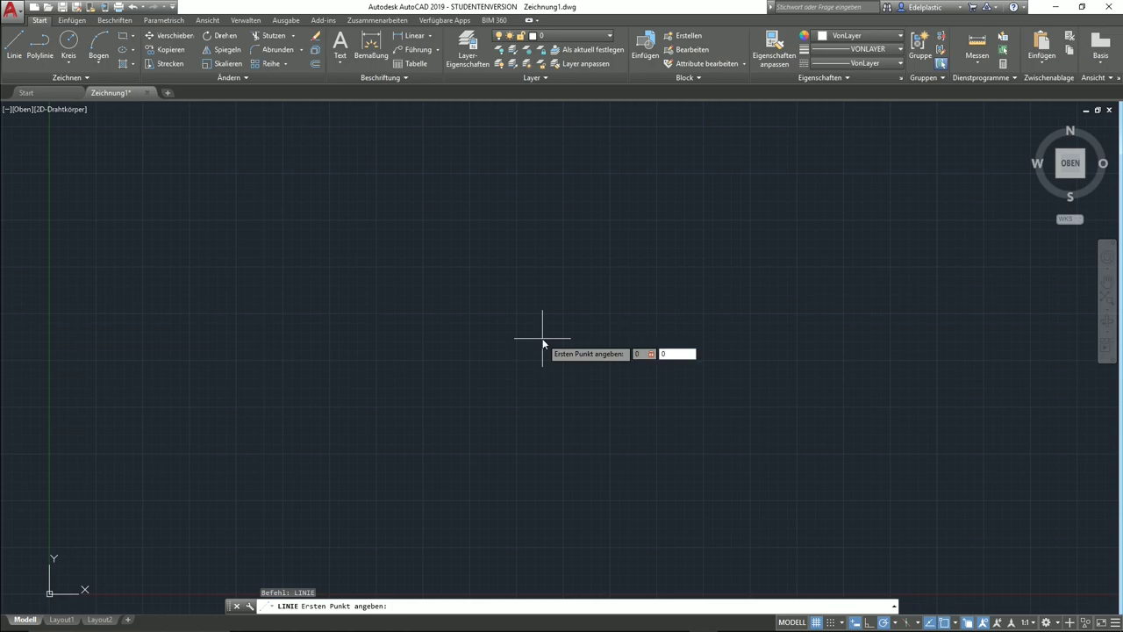
key("Return")
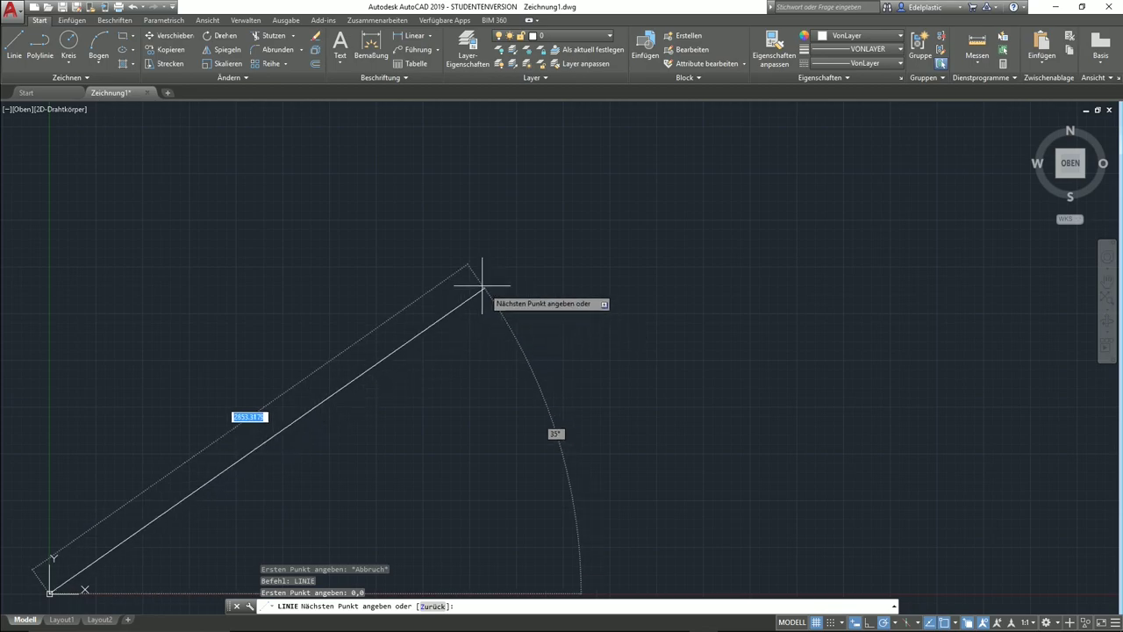
scroll(424, 351, "down", 2)
scroll(477, 289, "down", 2)
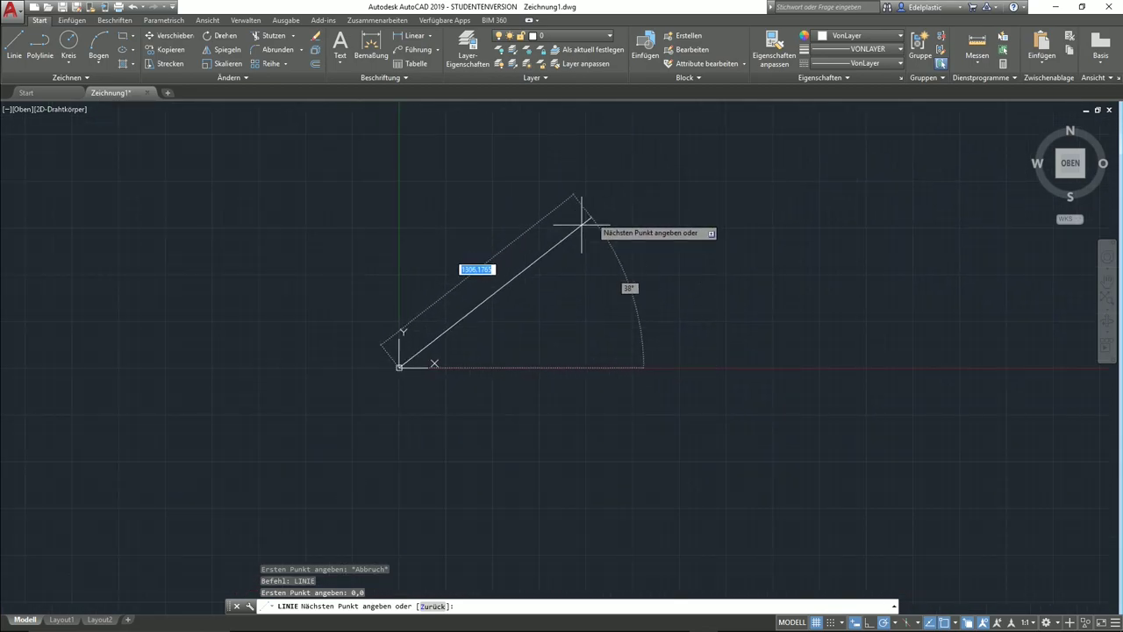
scroll(413, 360, "up", 2)
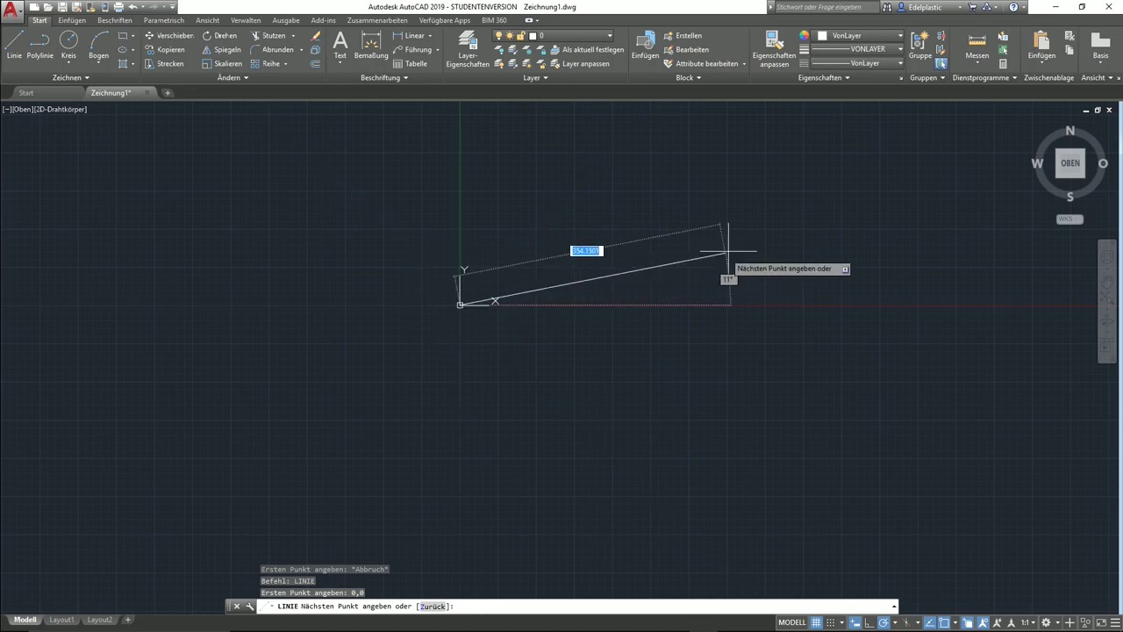
scroll(689, 289, "up", 2)
scroll(597, 324, "up", 2)
middle_click_drag(562, 294, 586, 359)
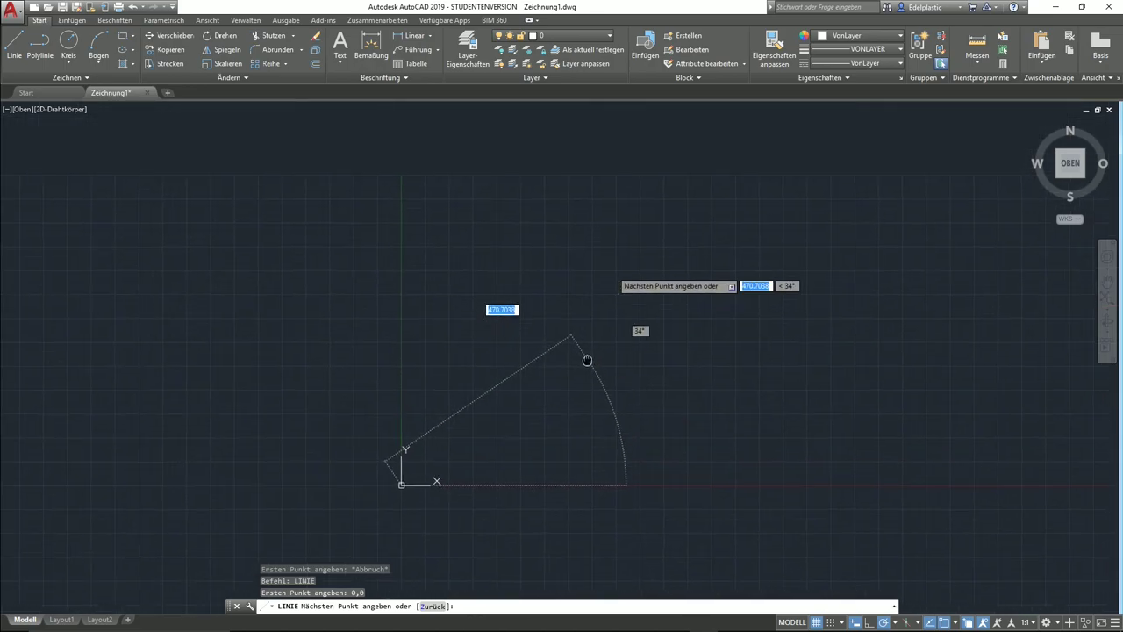
scroll(576, 321, "up", 1)
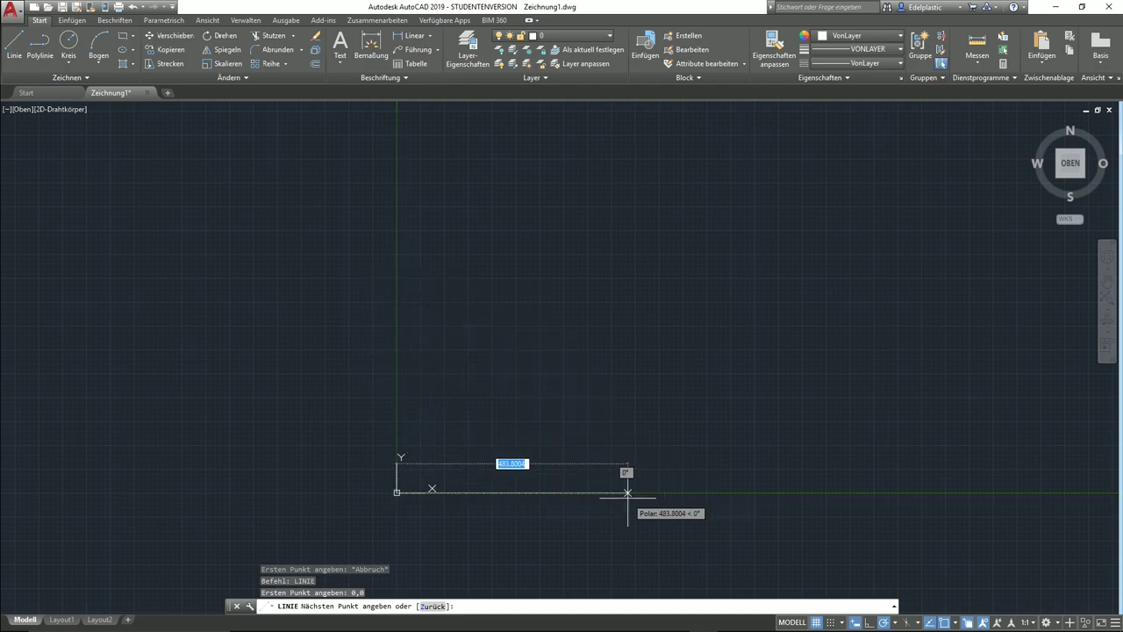
- Give the line a horizontal length of 15, finish it, and centre it in view
type("15")
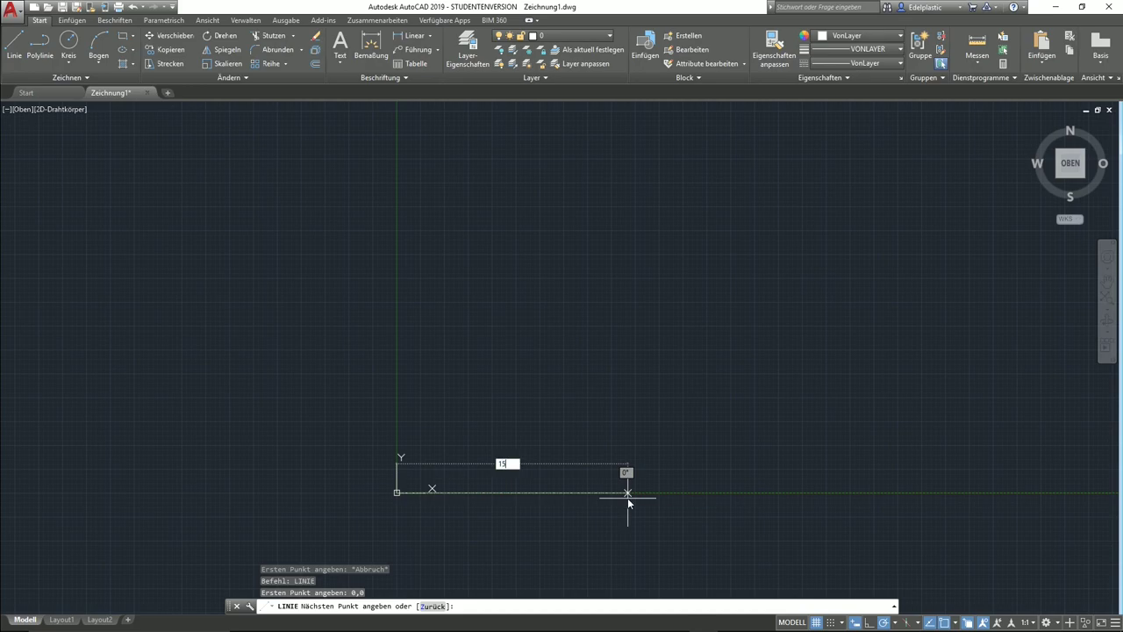
key("Return")
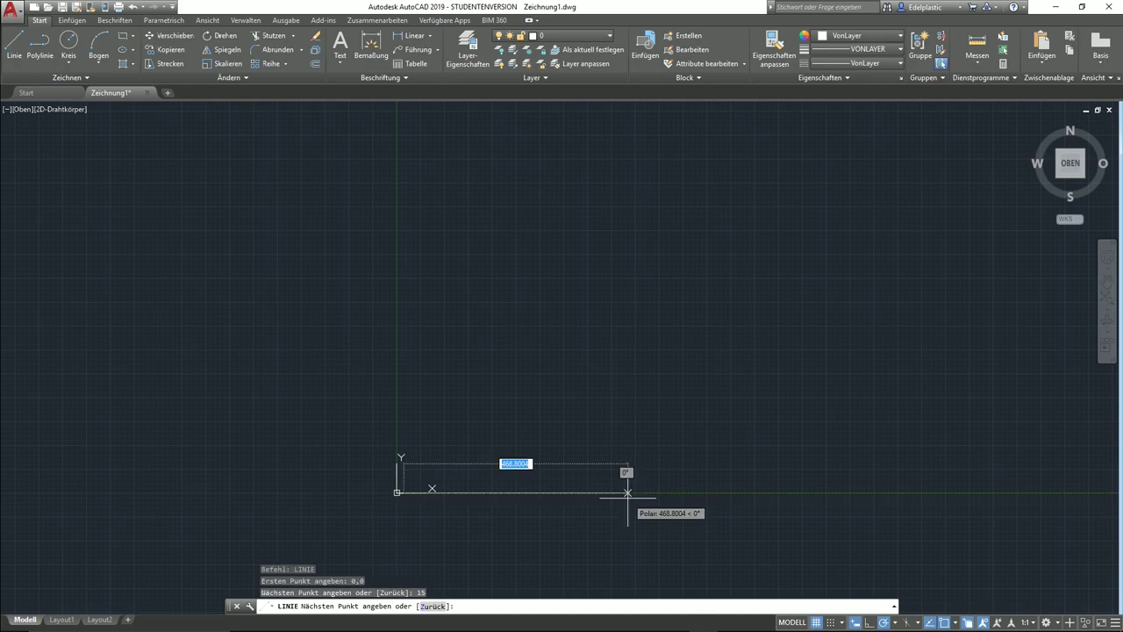
key("Return")
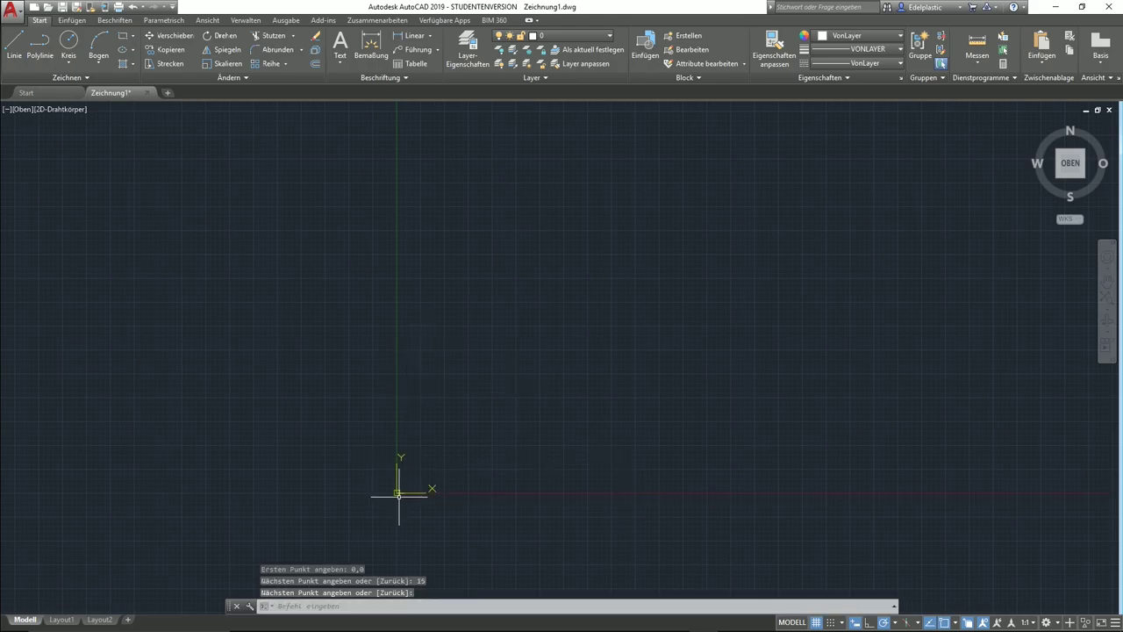
scroll(366, 492, "up", 2)
scroll(367, 491, "up", 2)
scroll(465, 492, "up", 3)
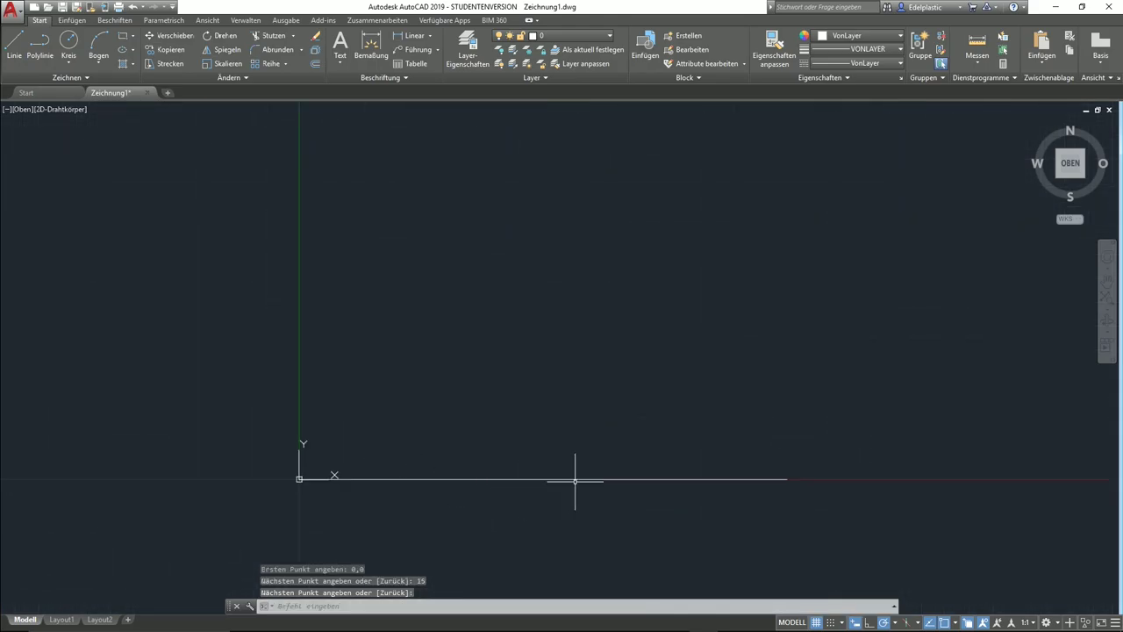
mouse_move(576, 476)
middle_mouse_down()
mouse_move(560, 367)
mouse_move(567, 334)
middle_mouse_up()
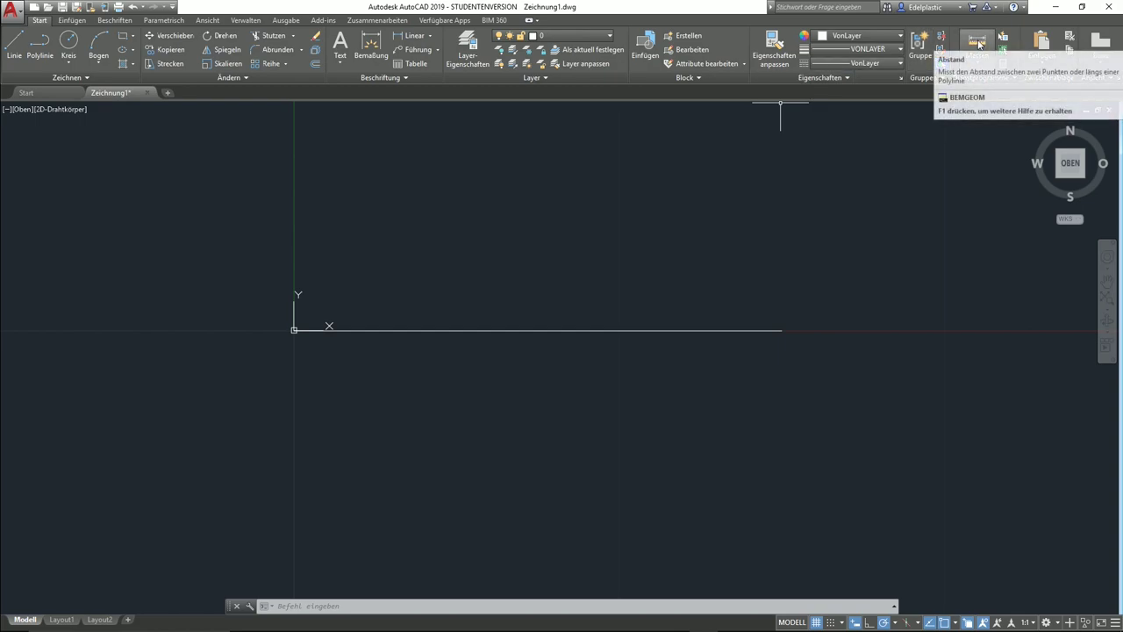
- Measure between the line's endpoints to confirm Abstand = 15, then select the line
left_click(977, 41)
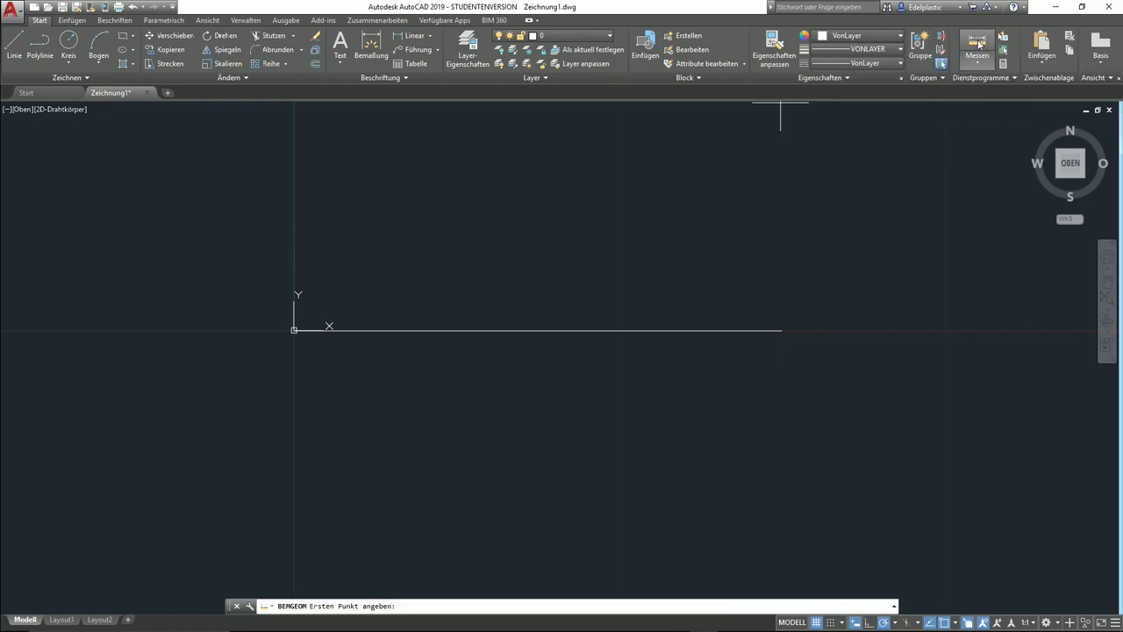
left_click(294, 330)
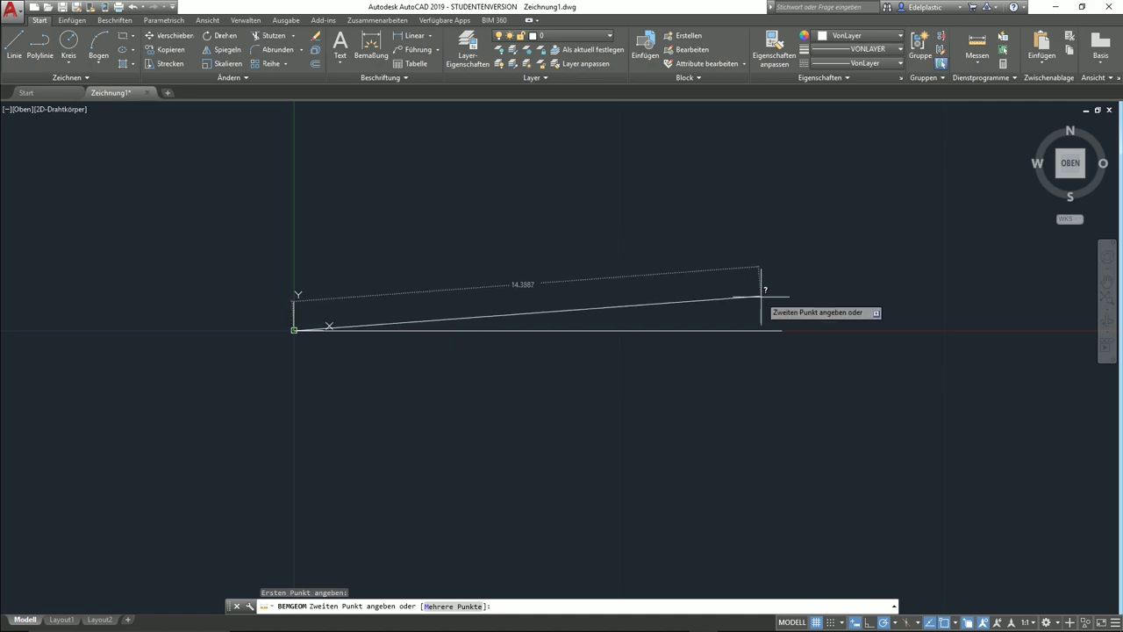
left_click(782, 330)
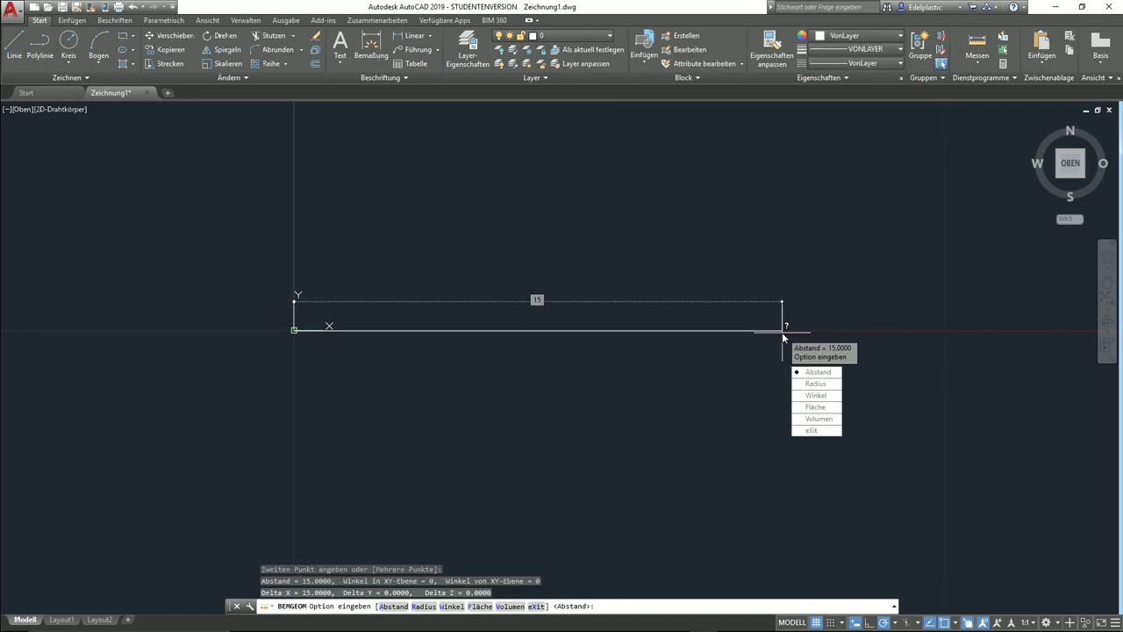
key("Escape")
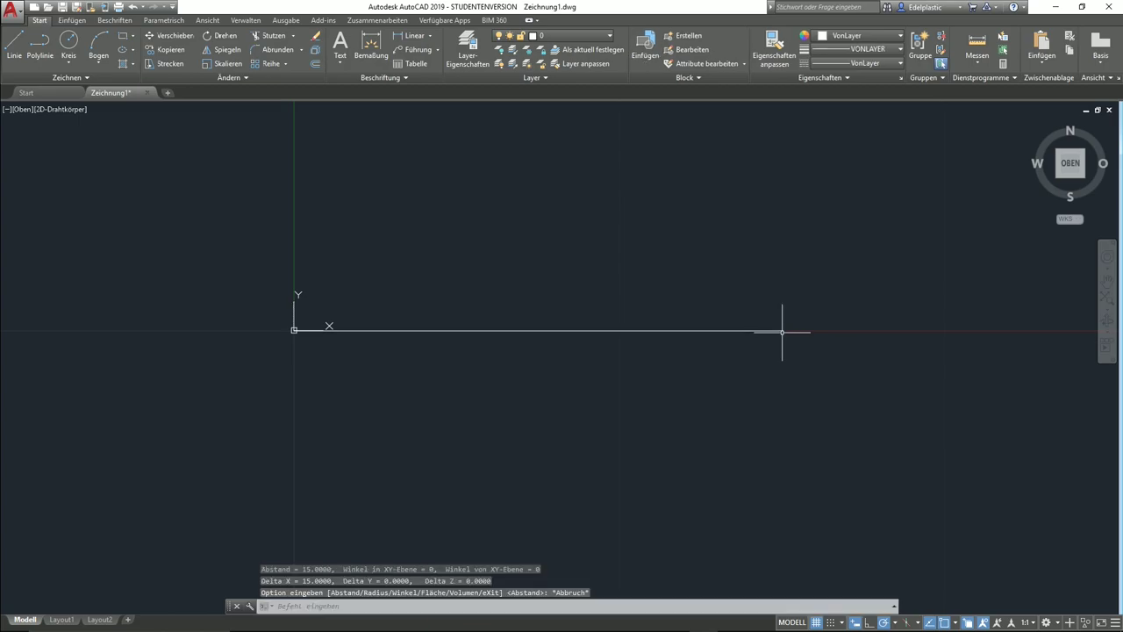
left_click(539, 330)
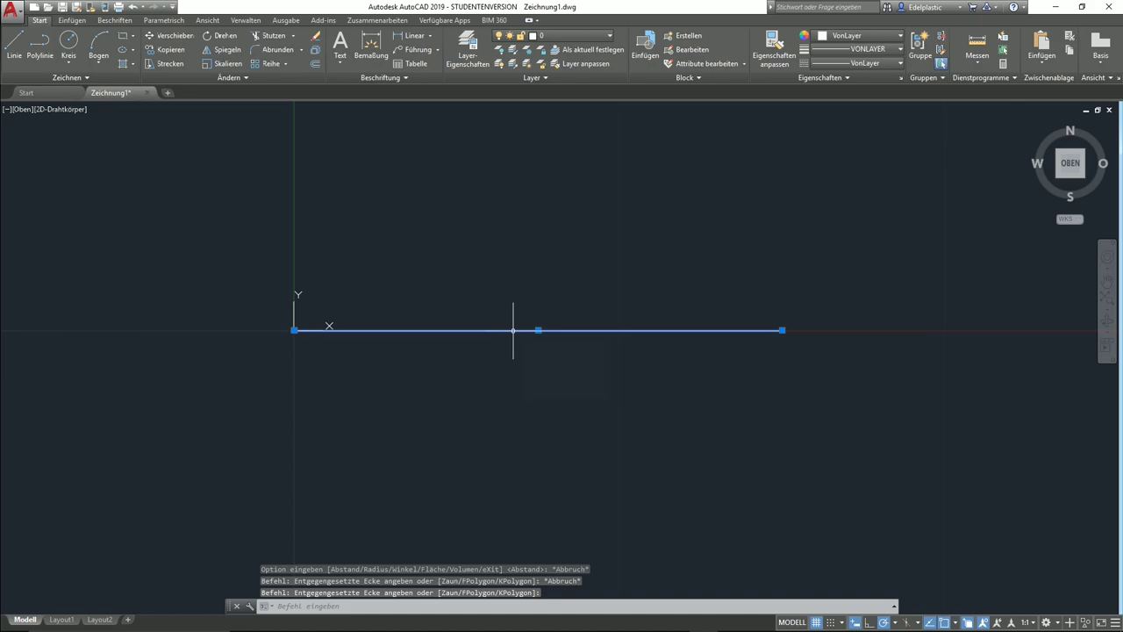
- Open Eigenschaften for the line, move the palette to the left edge, and deselect
right_click(513, 330)
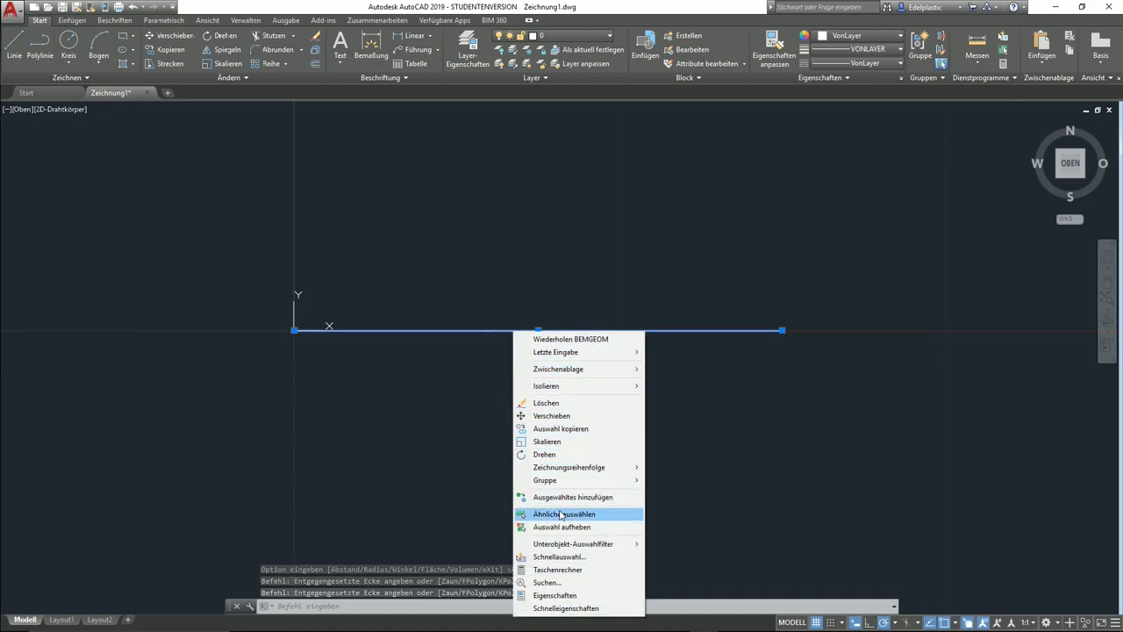
left_click(586, 597)
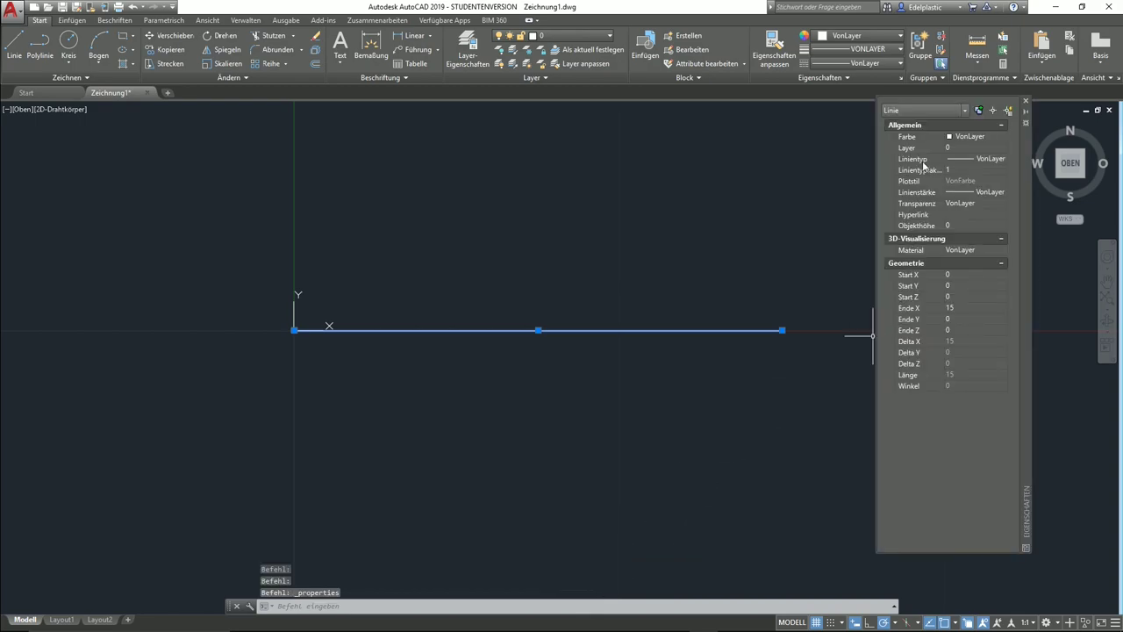
left_click_drag(1023, 189, 446, 190)
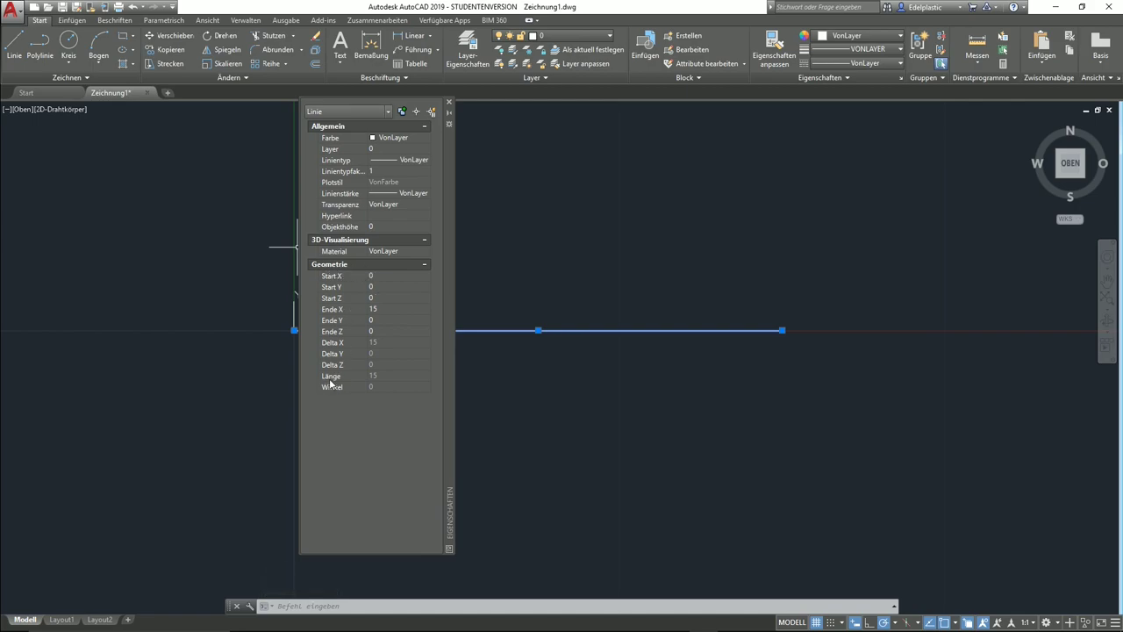
mouse_move(395, 376)
mouse_move(451, 228)
left_mouse_down()
mouse_move(506, 257)
mouse_move(973, 250)
mouse_move(168, 221)
mouse_move(163, 256)
left_mouse_up()
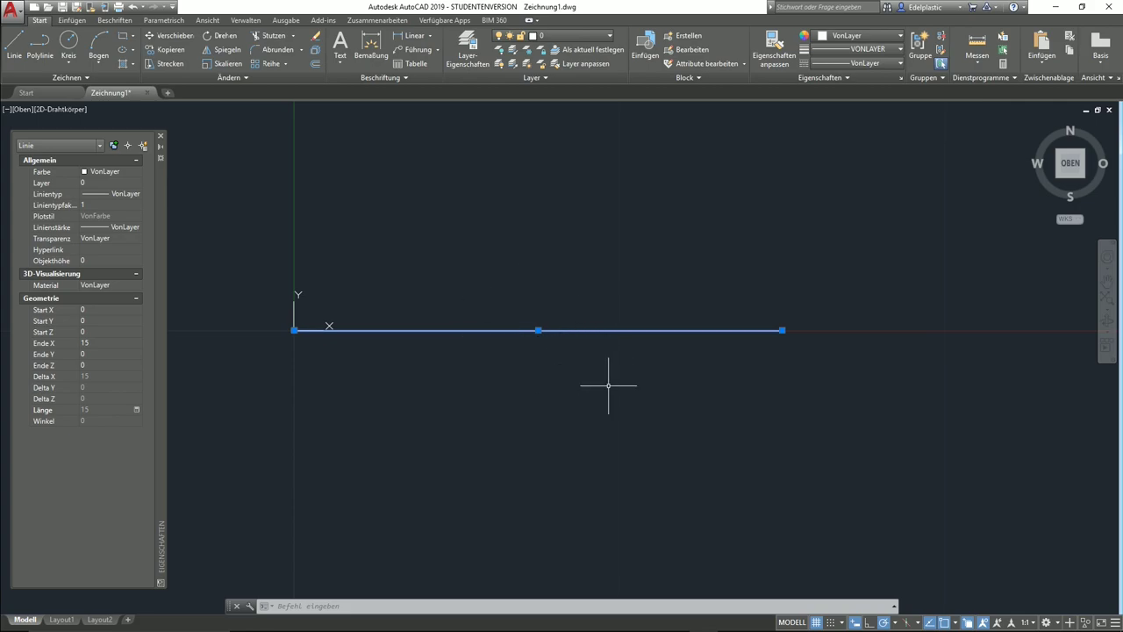
key("Escape")
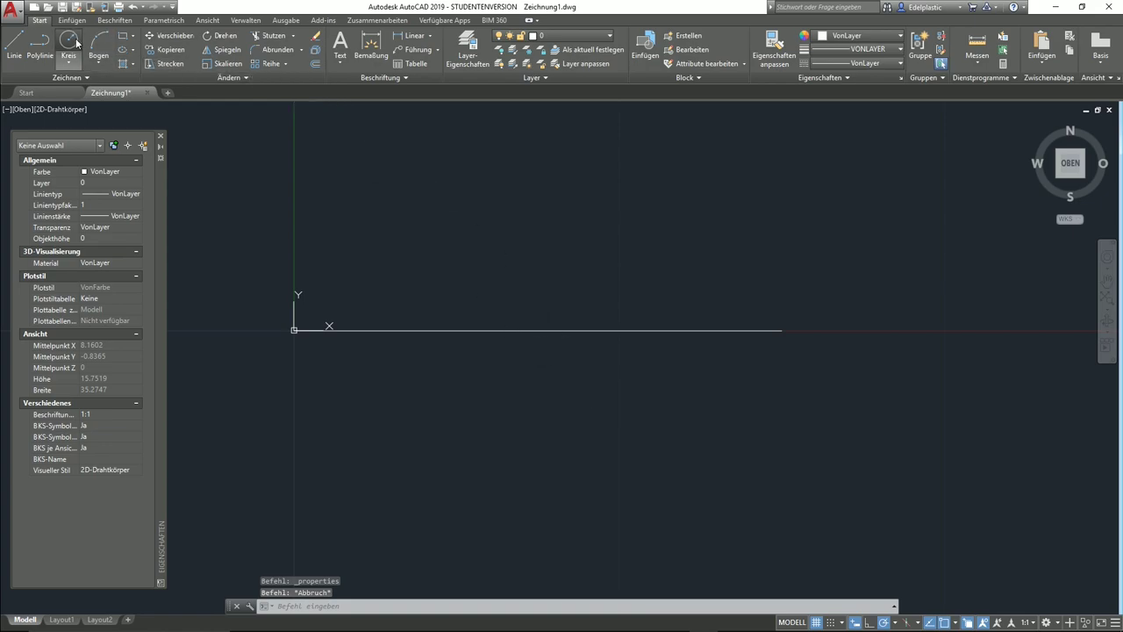
left_click(69, 44)
left_click(636, 215)
left_click(727, 231)
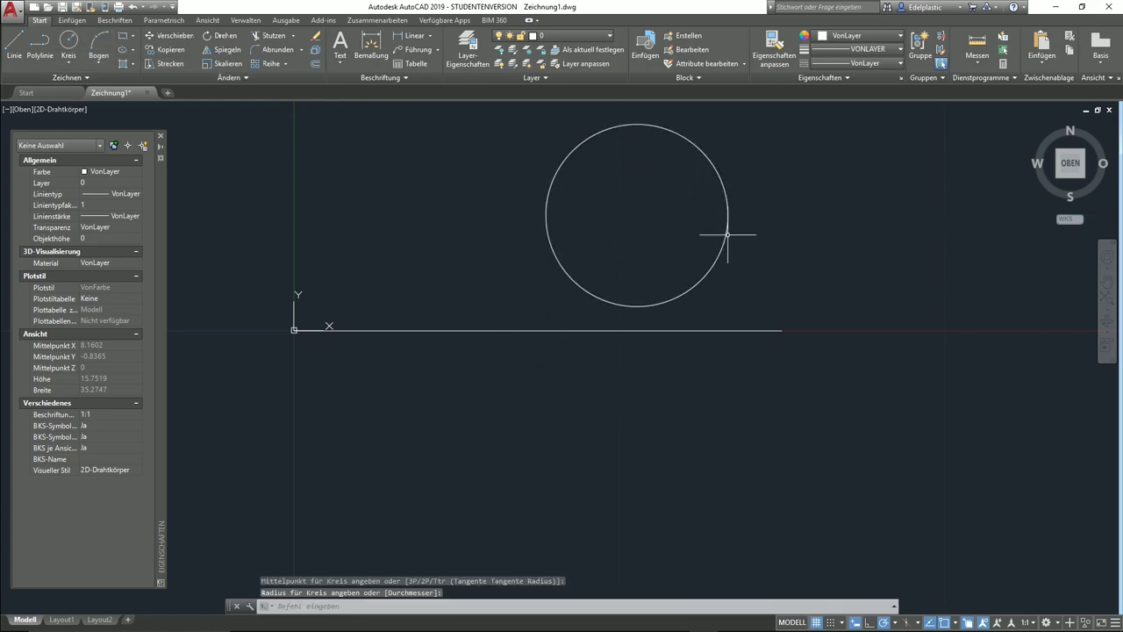
left_click(726, 236)
left_click(727, 236)
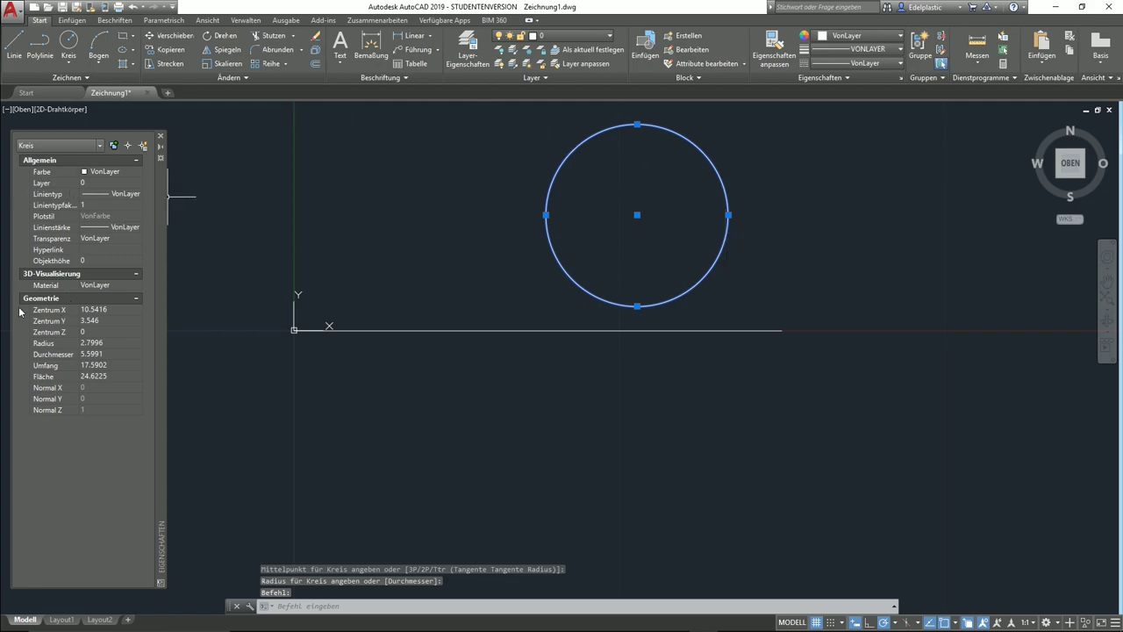
left_click(49, 345)
left_click(53, 355)
left_click(54, 367)
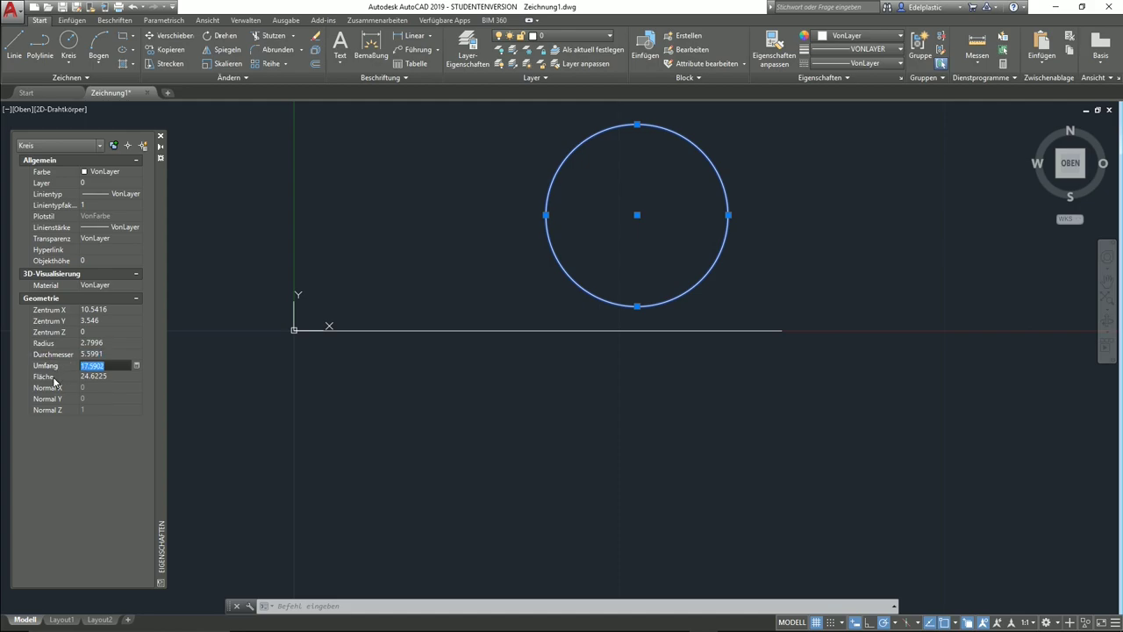
left_click(55, 378)
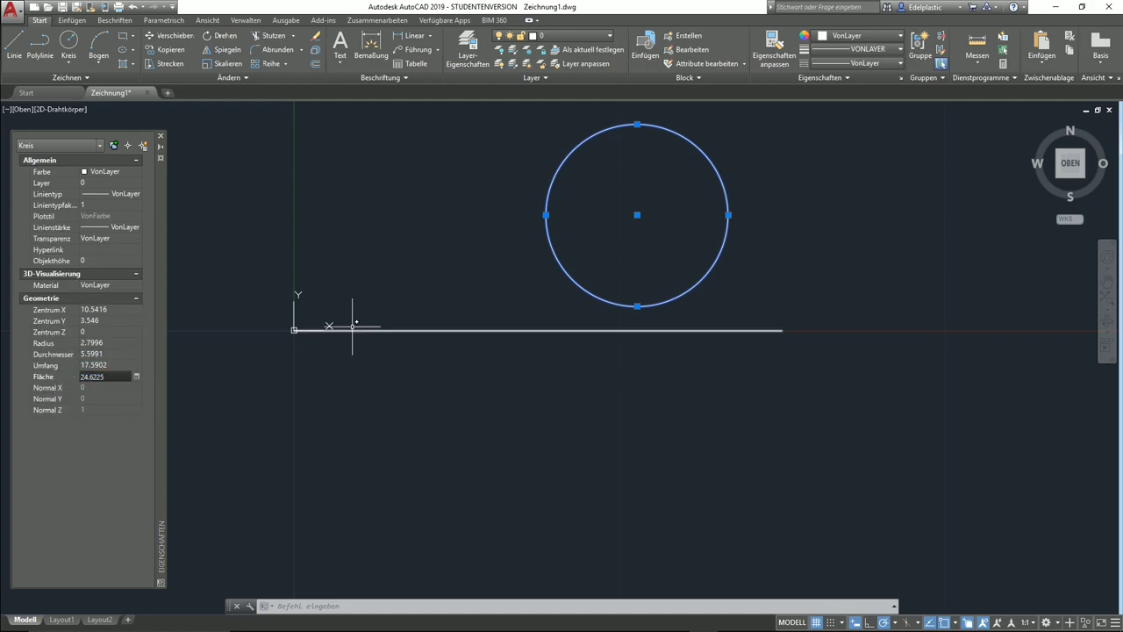
key("Escape")
left_click(781, 272)
left_click(680, 232)
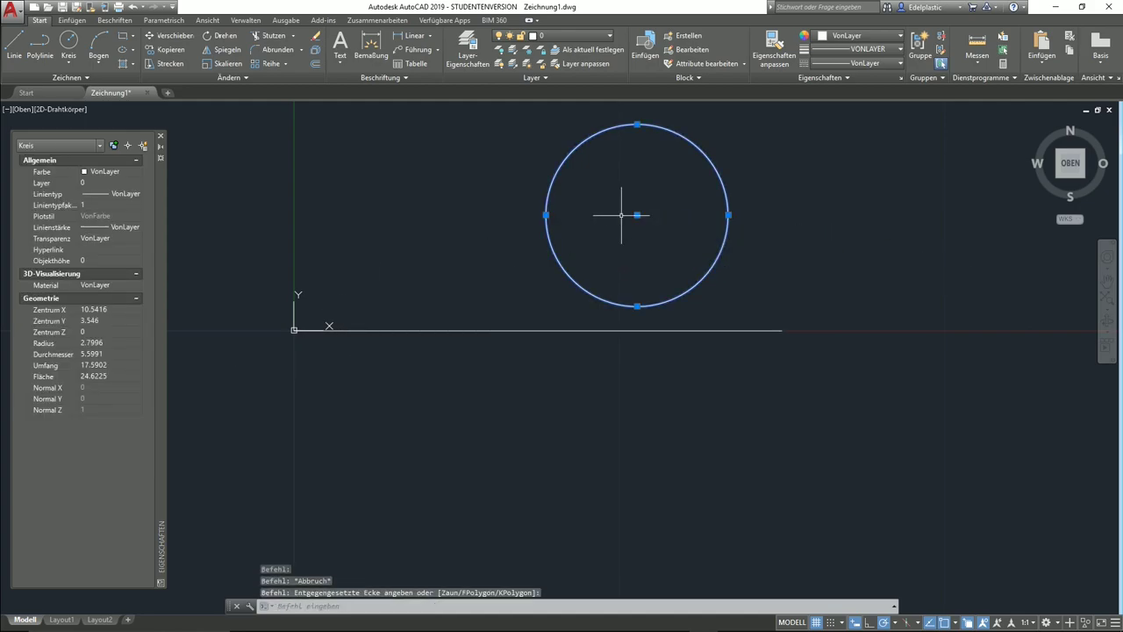
key("Delete")
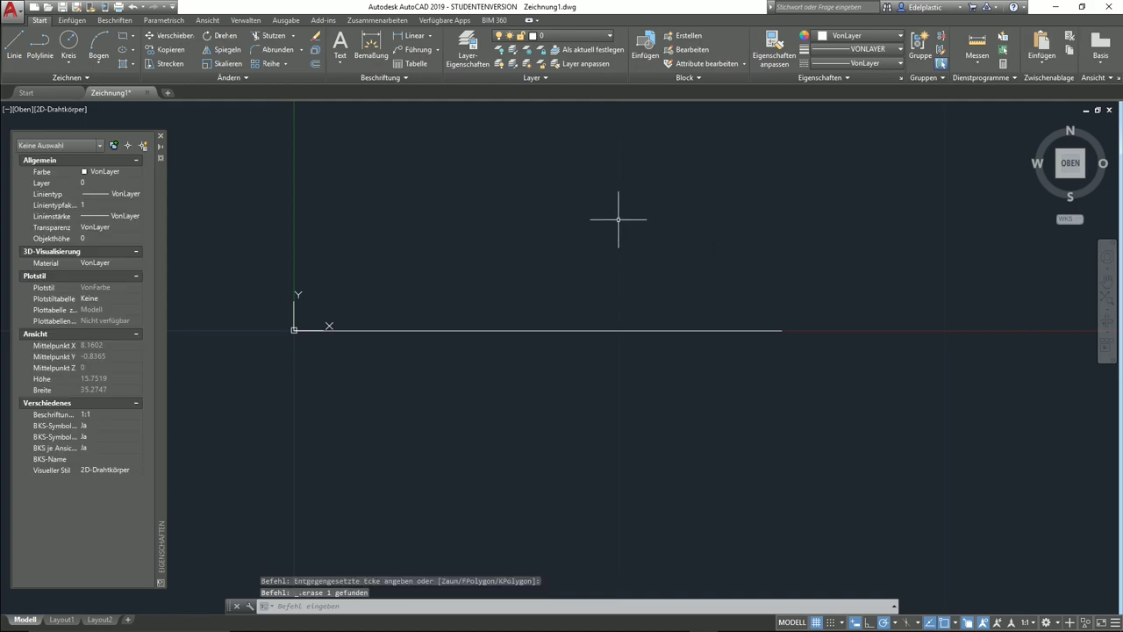
scroll(621, 273, "down", 2)
middle_click_drag(621, 273, 620, 348)
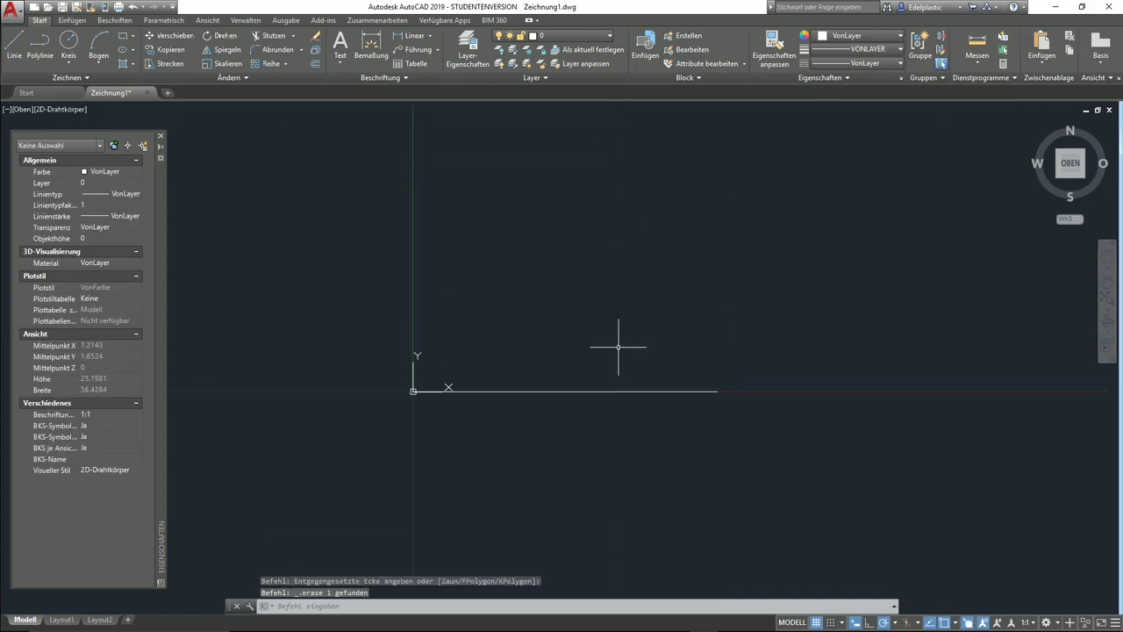
left_click(644, 441)
left_click(423, 325)
- Erase the line and draw 10-unit lines from 10,10 down to 10,0 and left to 0,0
key("Delete")
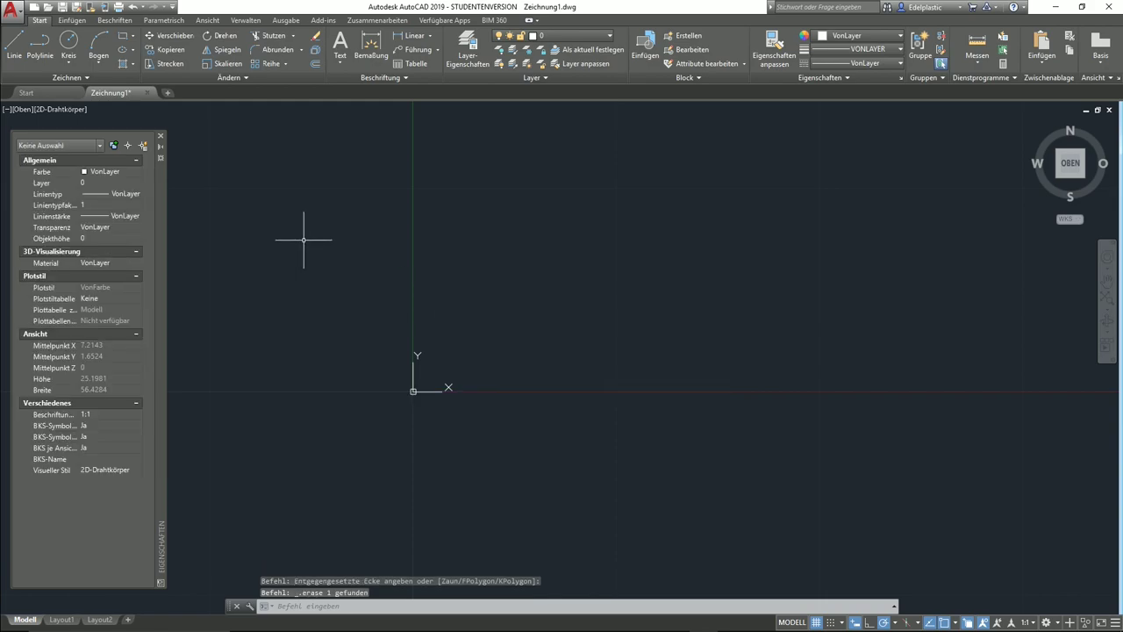
left_click(15, 44)
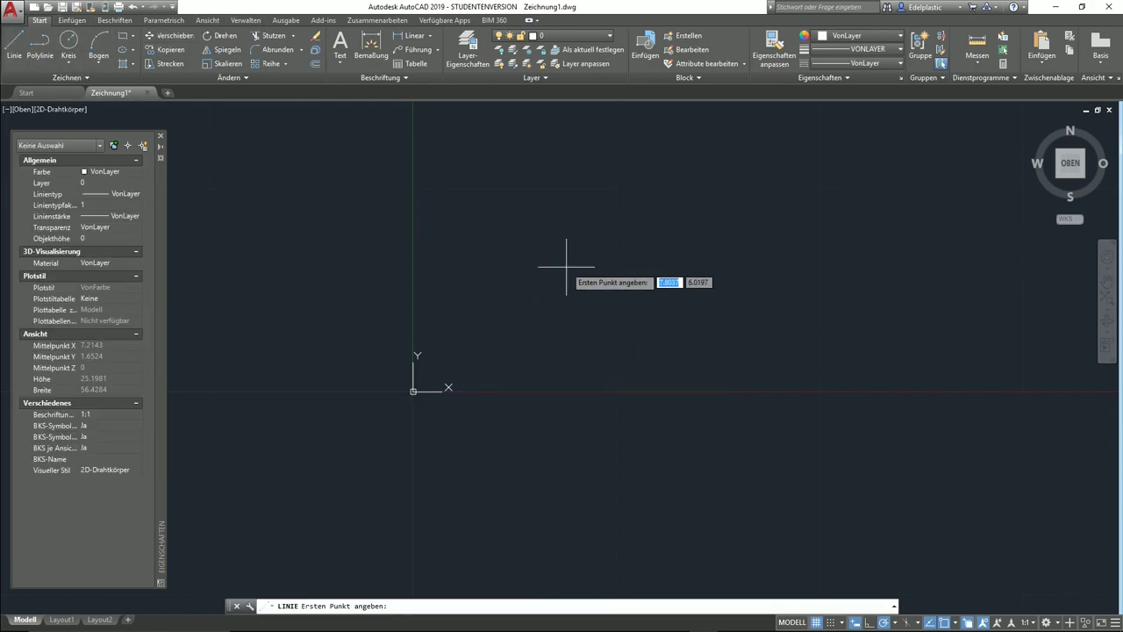
middle_click_drag(578, 293, 501, 339)
type("10")
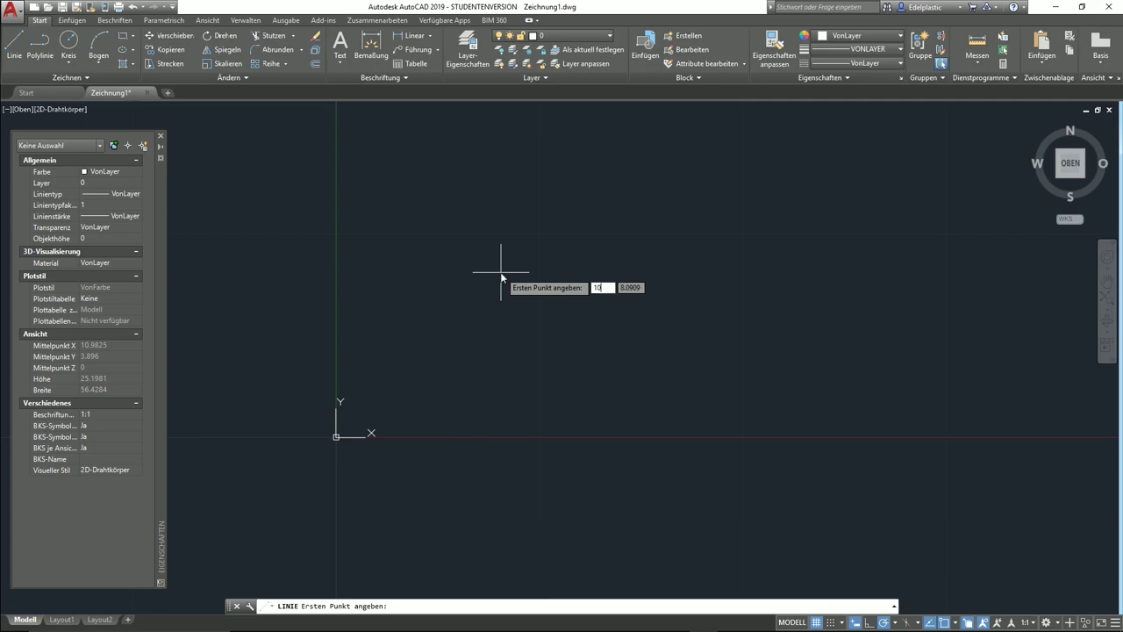
key("Tab")
type("10")
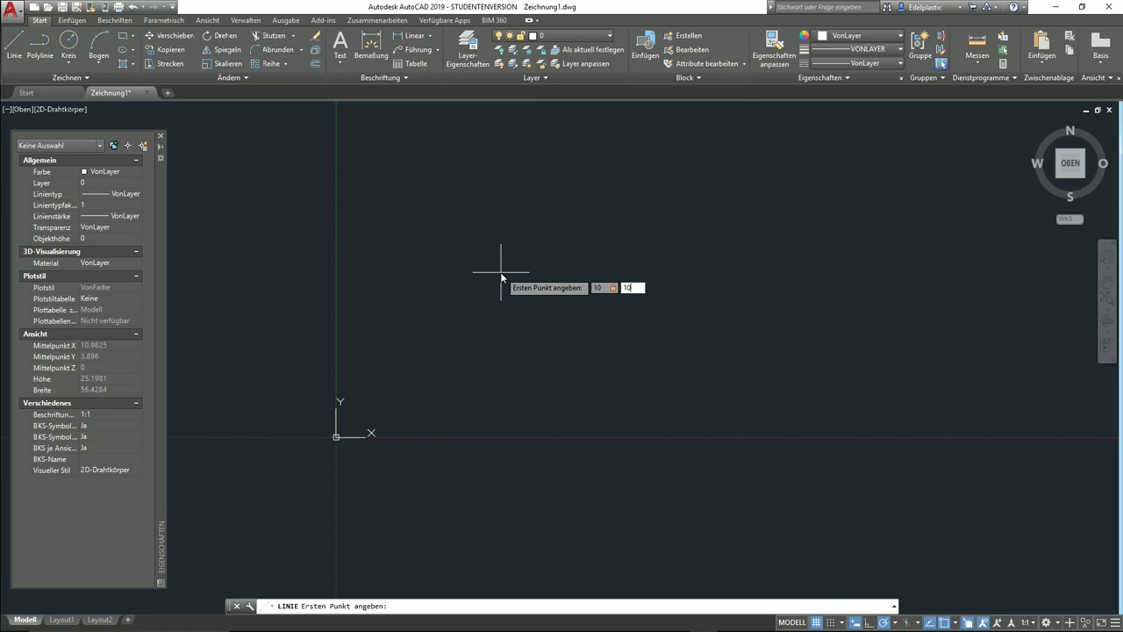
key("Return")
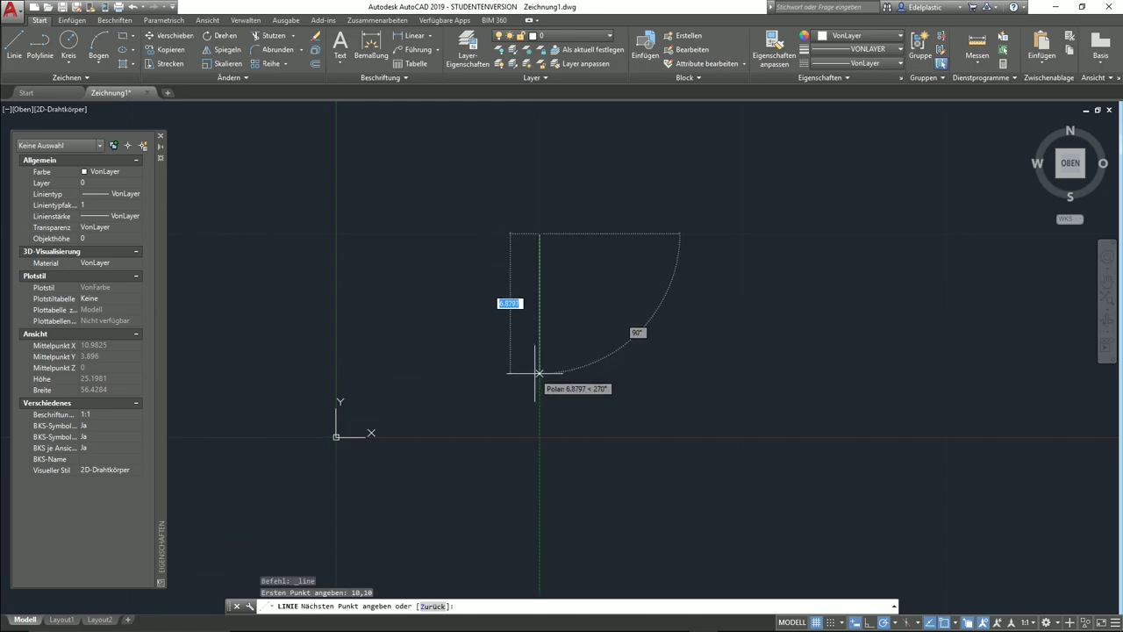
type("10")
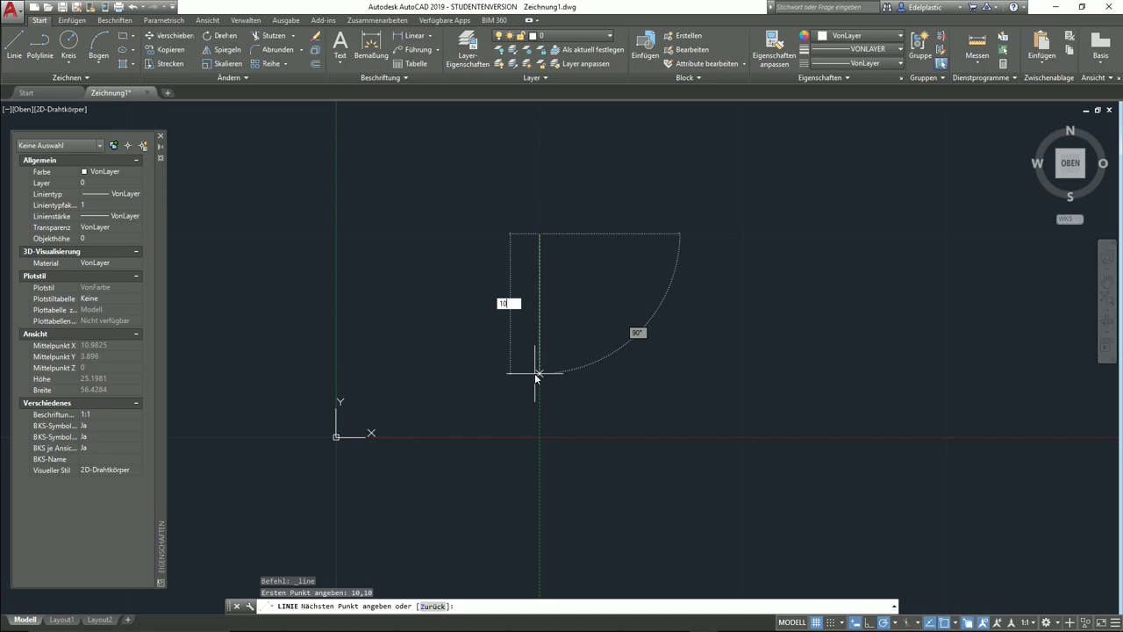
key("Return")
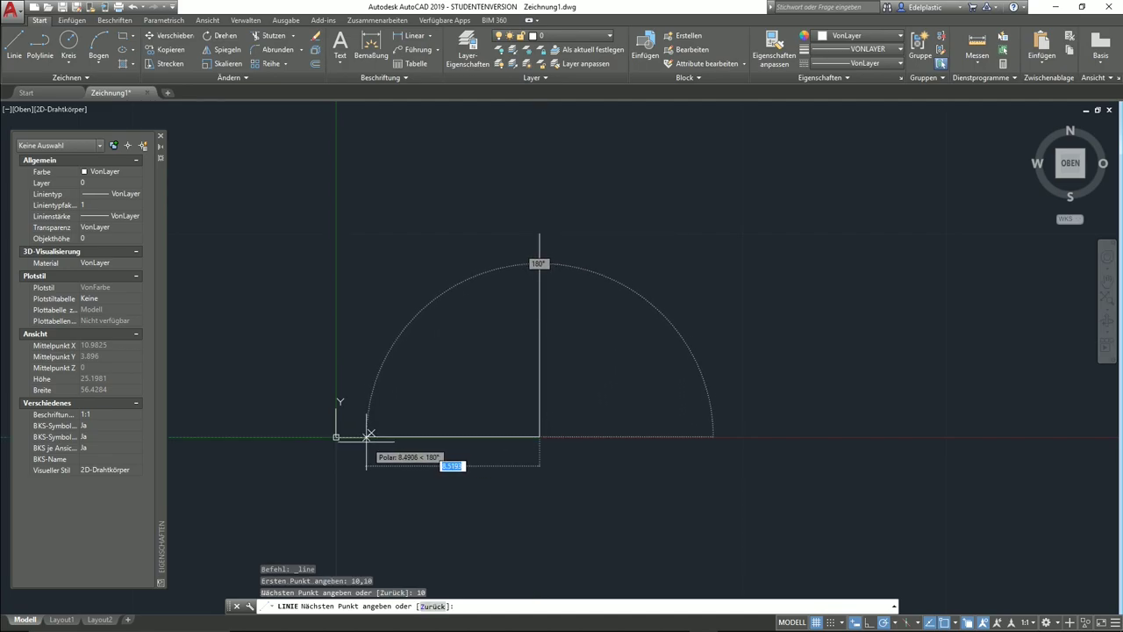
type("10")
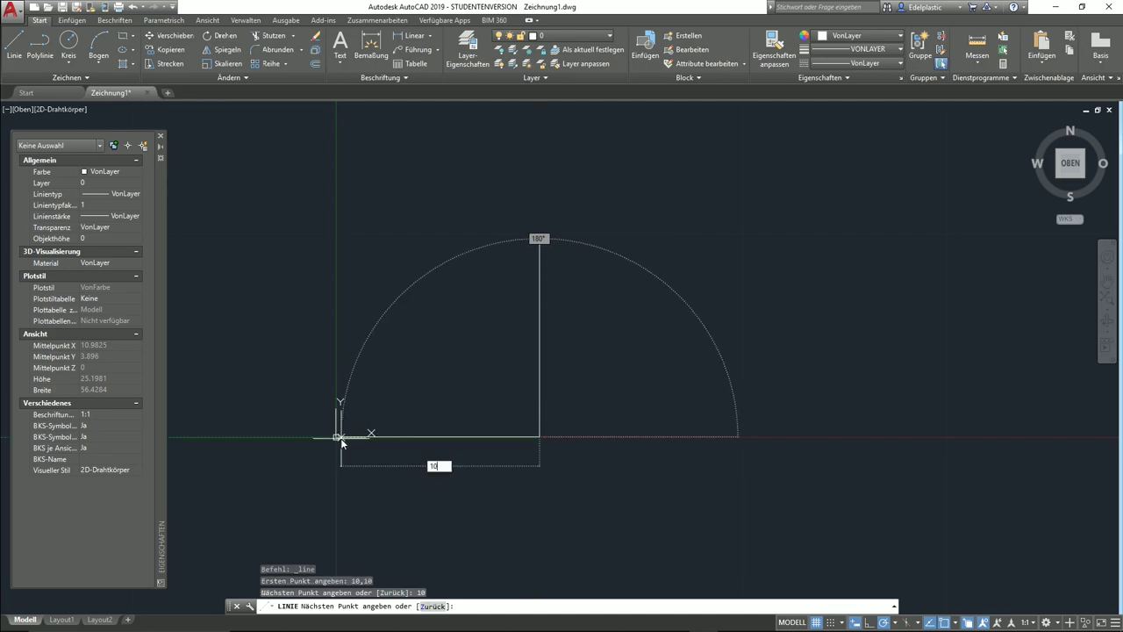
key("Return")
key("Return")
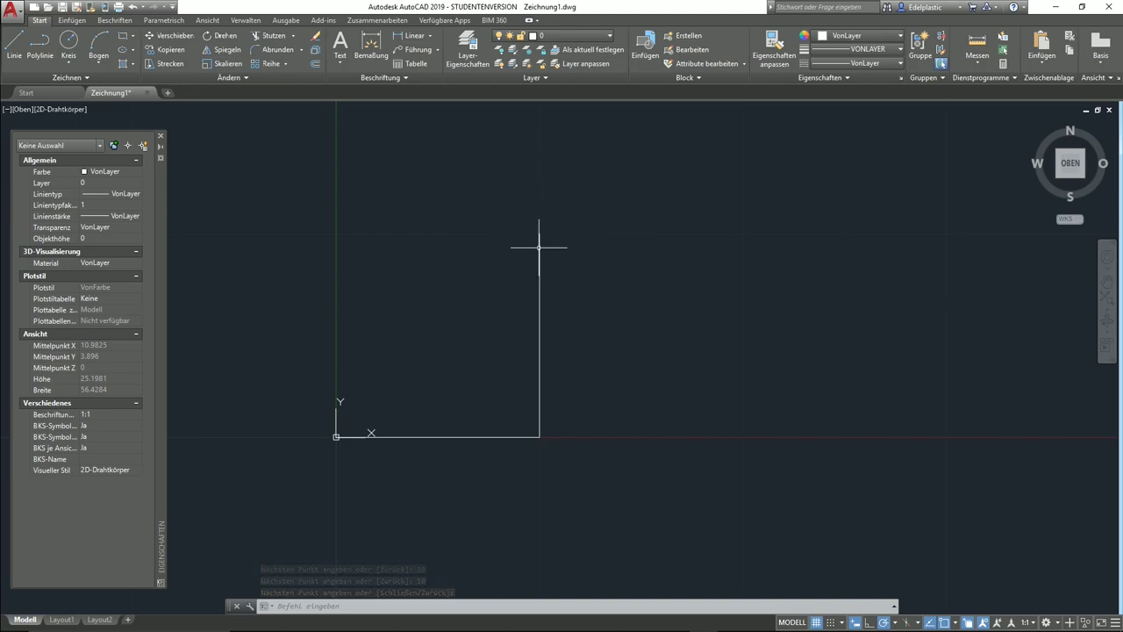
left_click(539, 243)
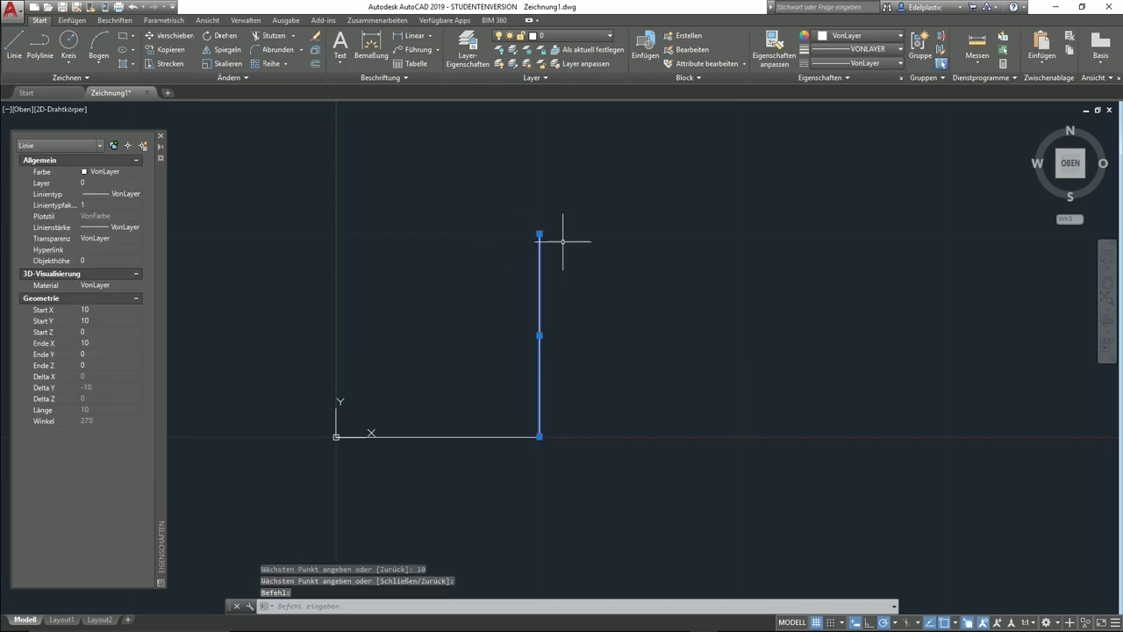
key("Escape")
key("Escape")
key("Escape")
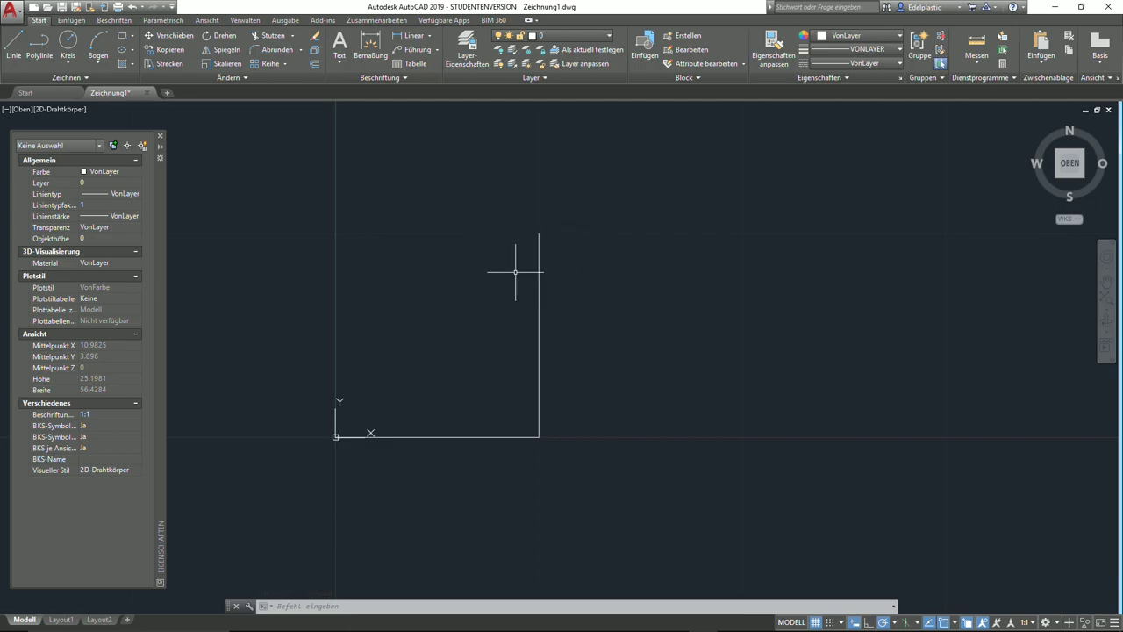
- Start a line at 10,10, then cancel it
left_click(13, 43)
type("10")
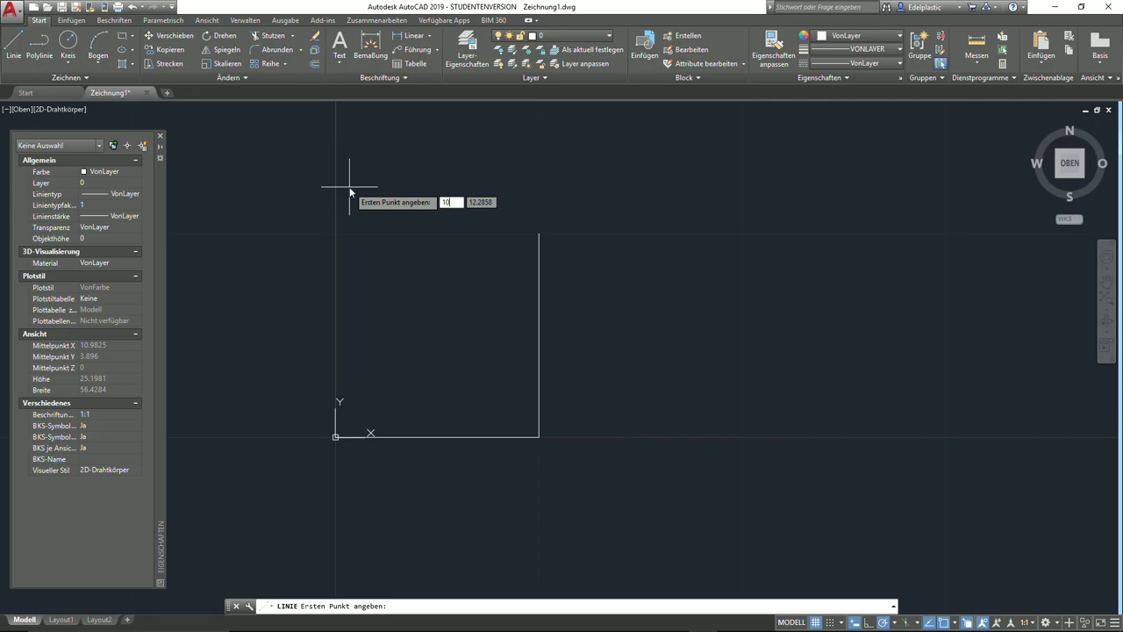
key("Tab")
type("1")
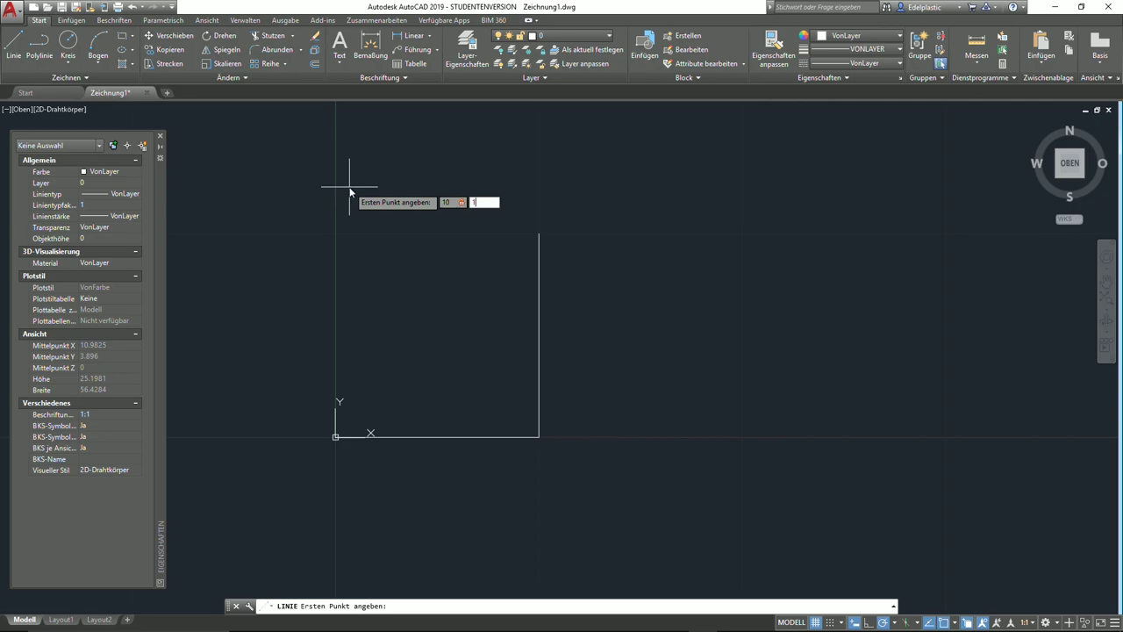
type("0")
key("Return")
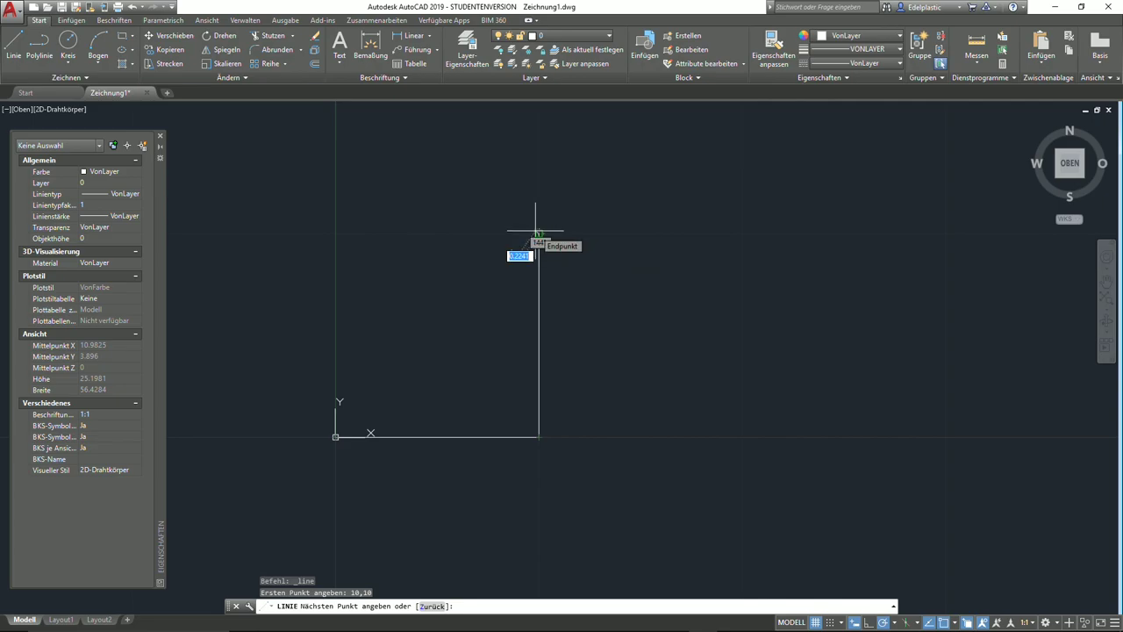
key("Escape")
- Window-select and erase both L lines, then place a new line's first point
left_click(609, 479)
left_click(394, 334)
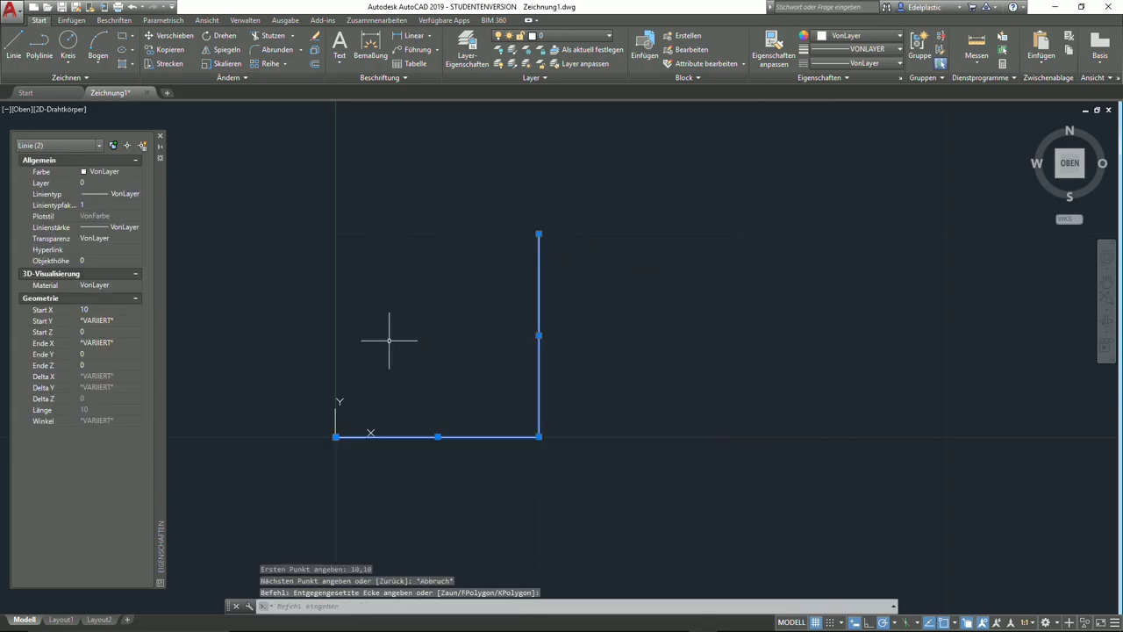
key("Delete")
left_click(13, 44)
left_click(438, 214)
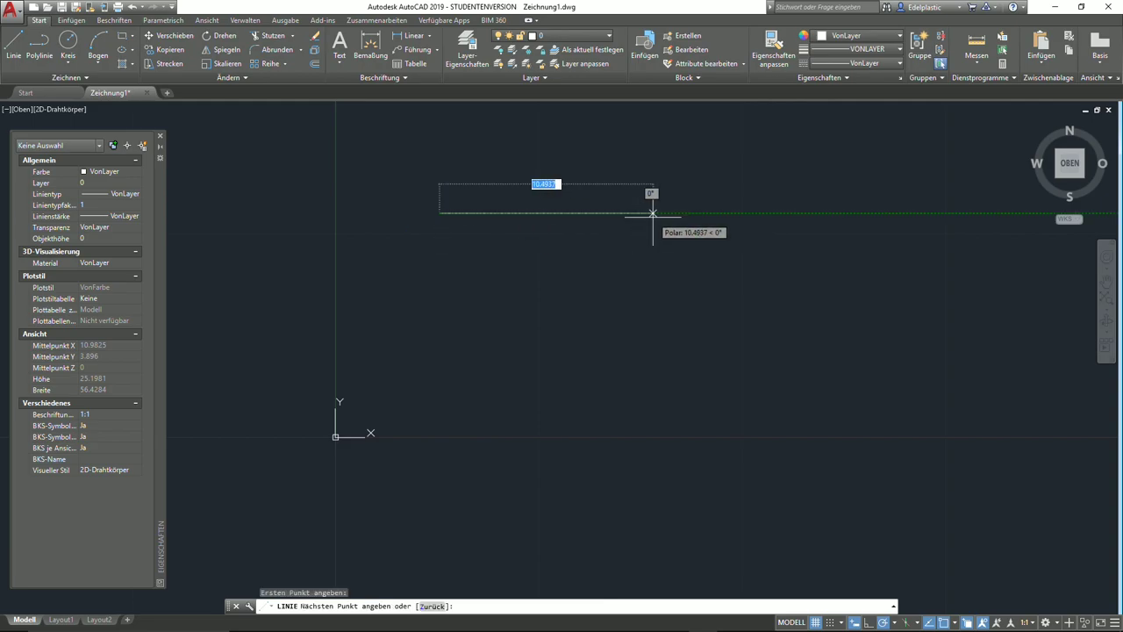
- Complete a 15-unit horizontal line, then select it and erase it
scroll(658, 219, "down", 2)
type("15")
key("Return")
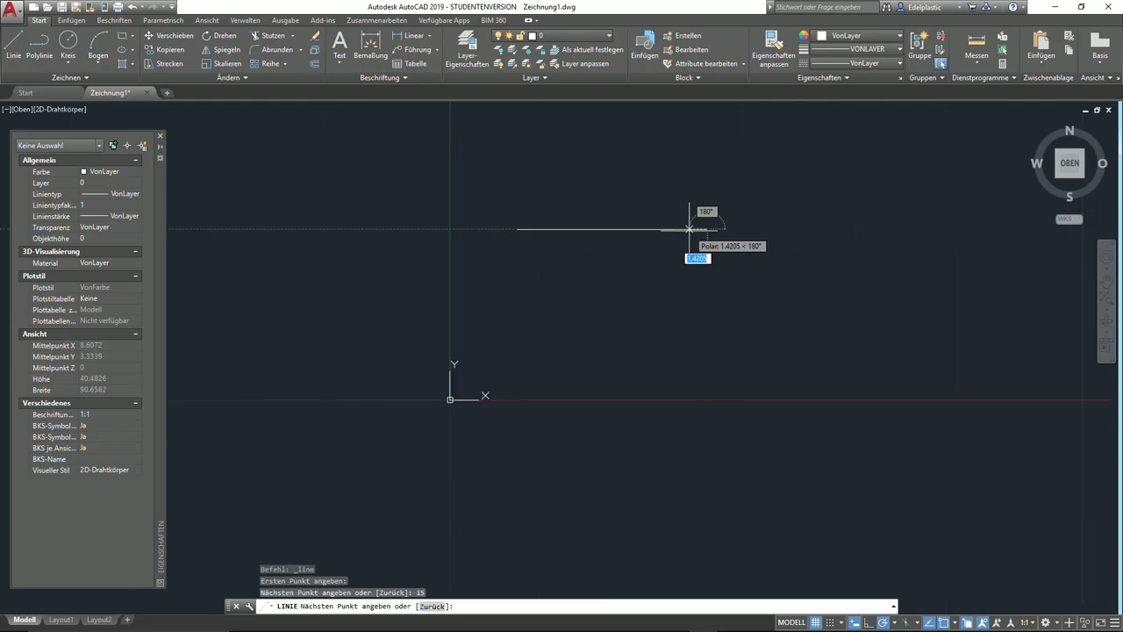
key("Escape")
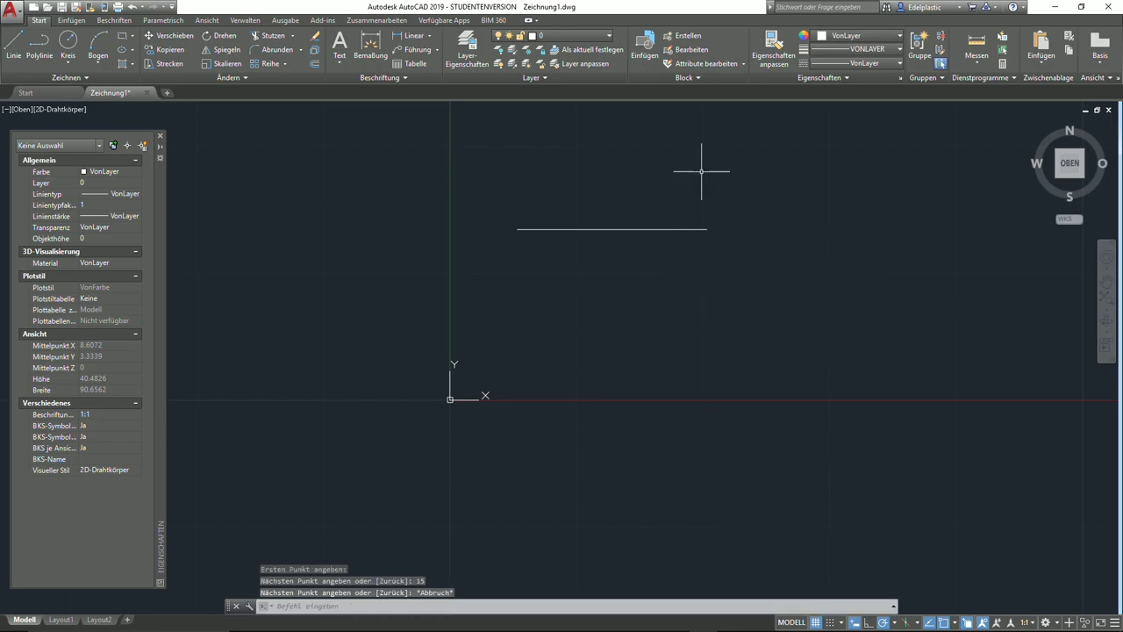
middle_click_drag(777, 241, 614, 307)
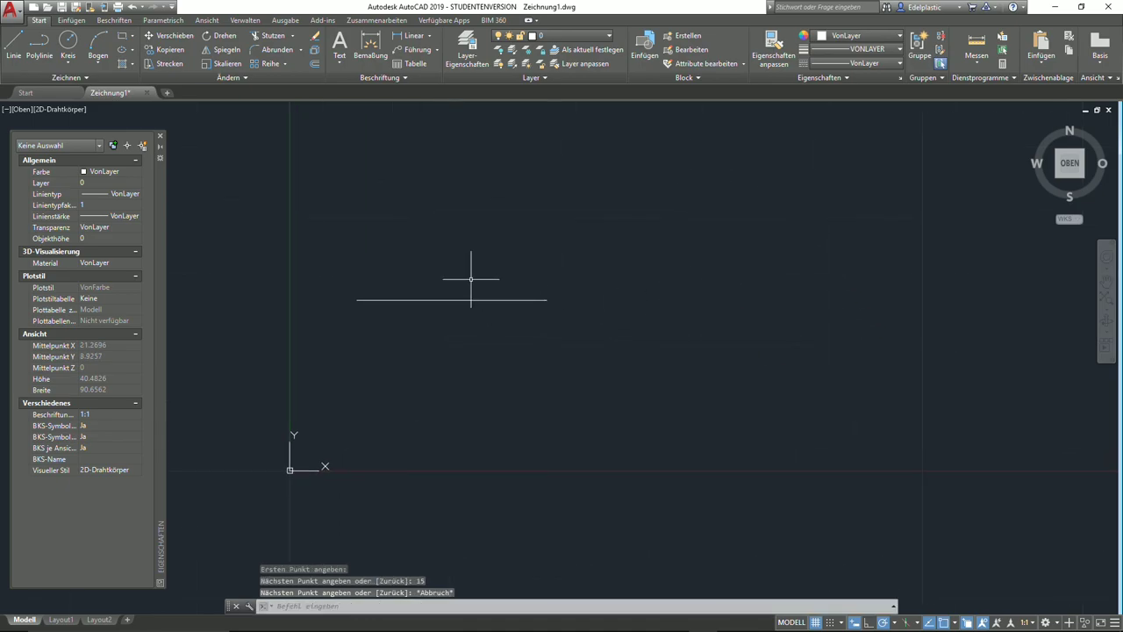
left_click(476, 318)
left_click(427, 263)
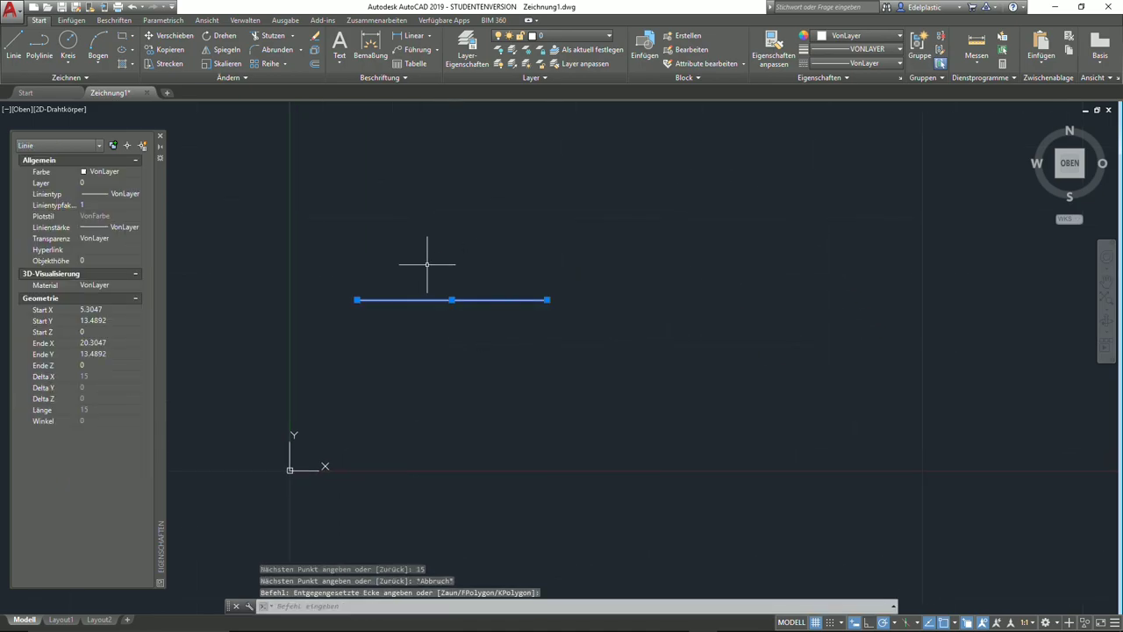
key("Delete")
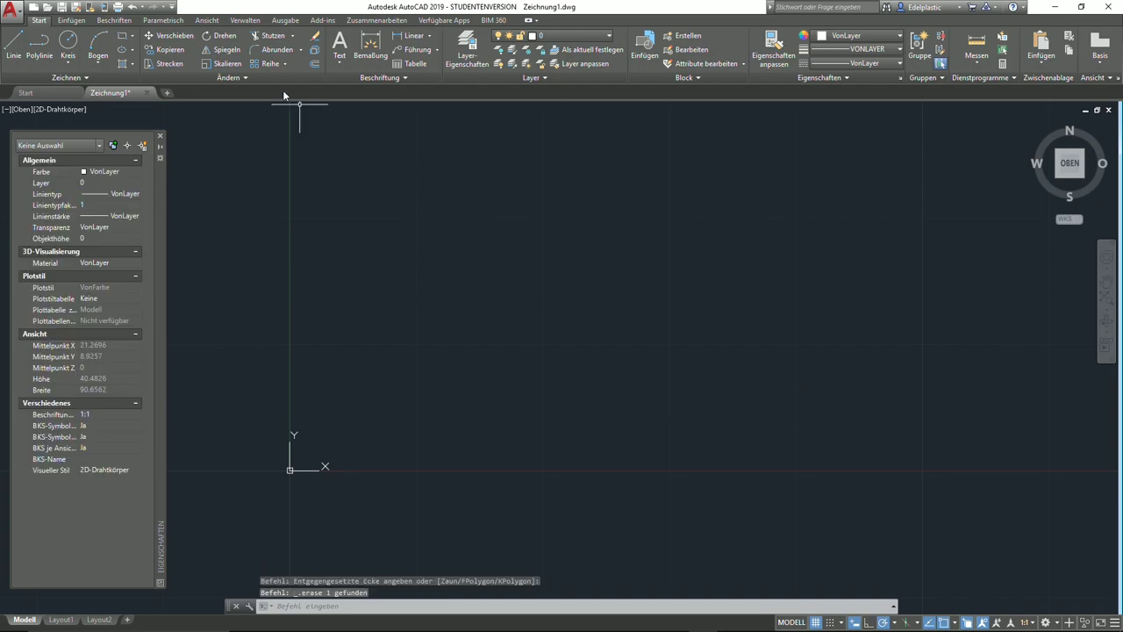
- Draw a polyline square with four 10-unit sides, closing it back at its start point
left_click(45, 45)
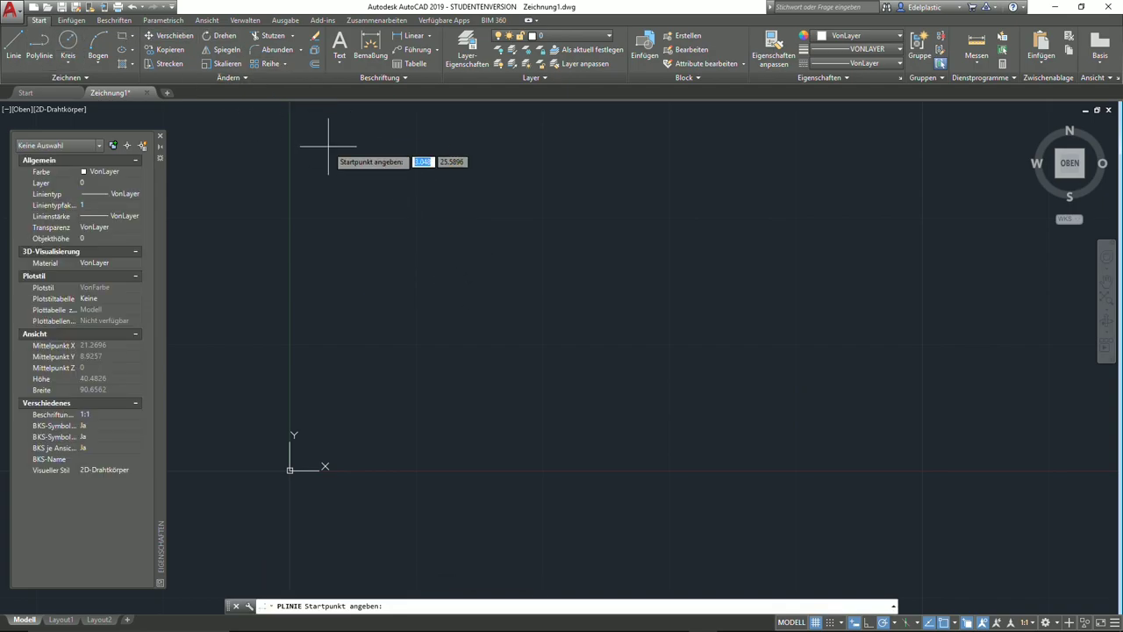
left_click(429, 280)
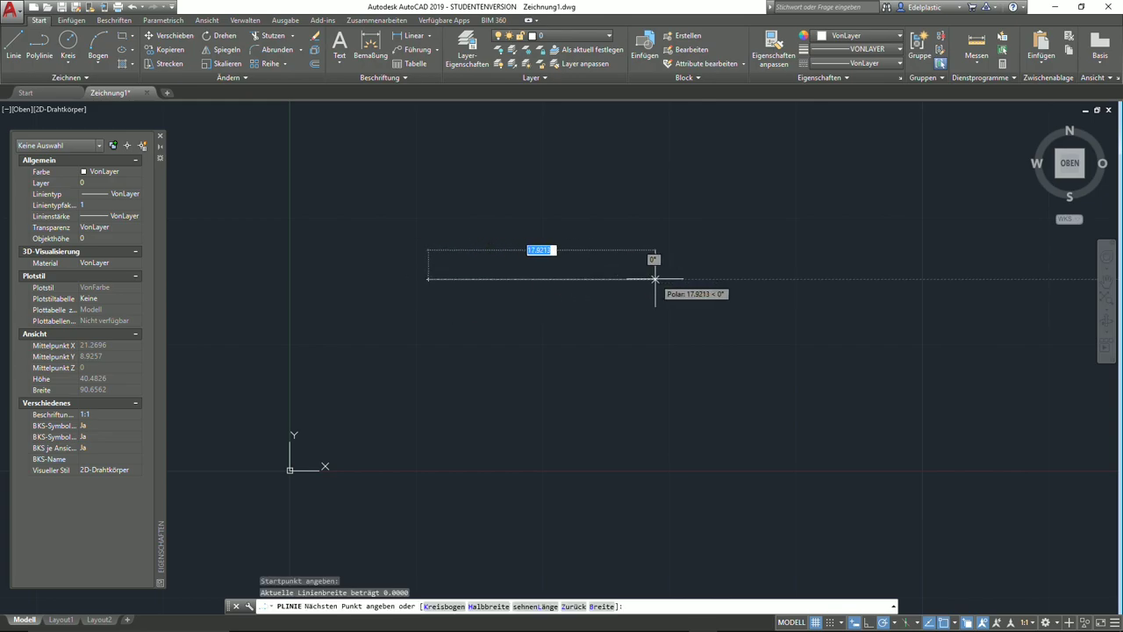
type("10")
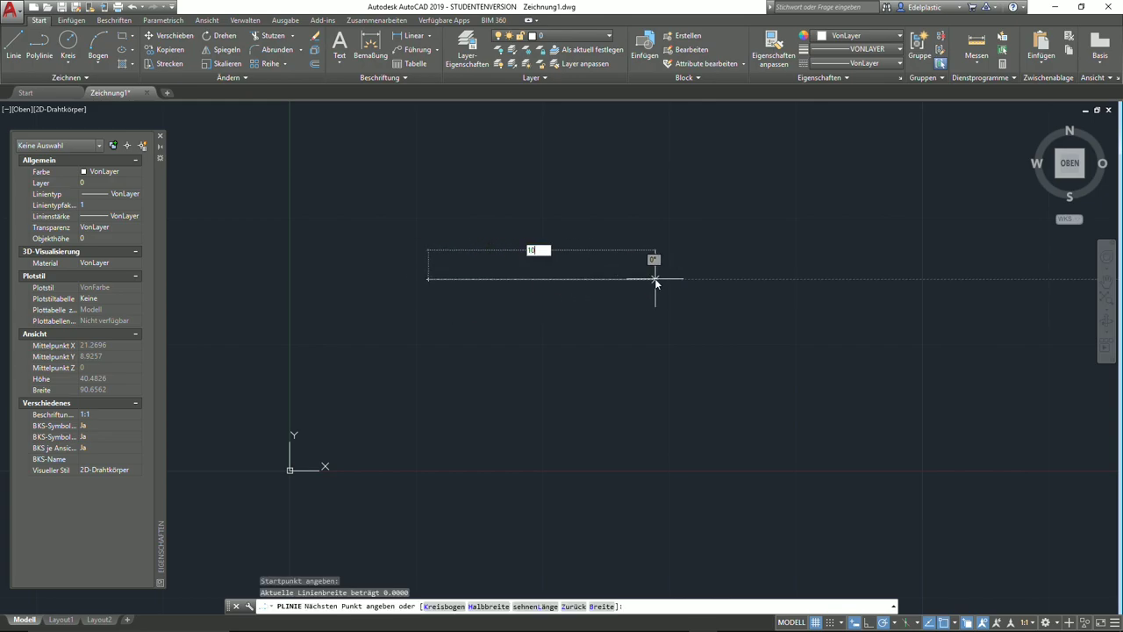
key("Return")
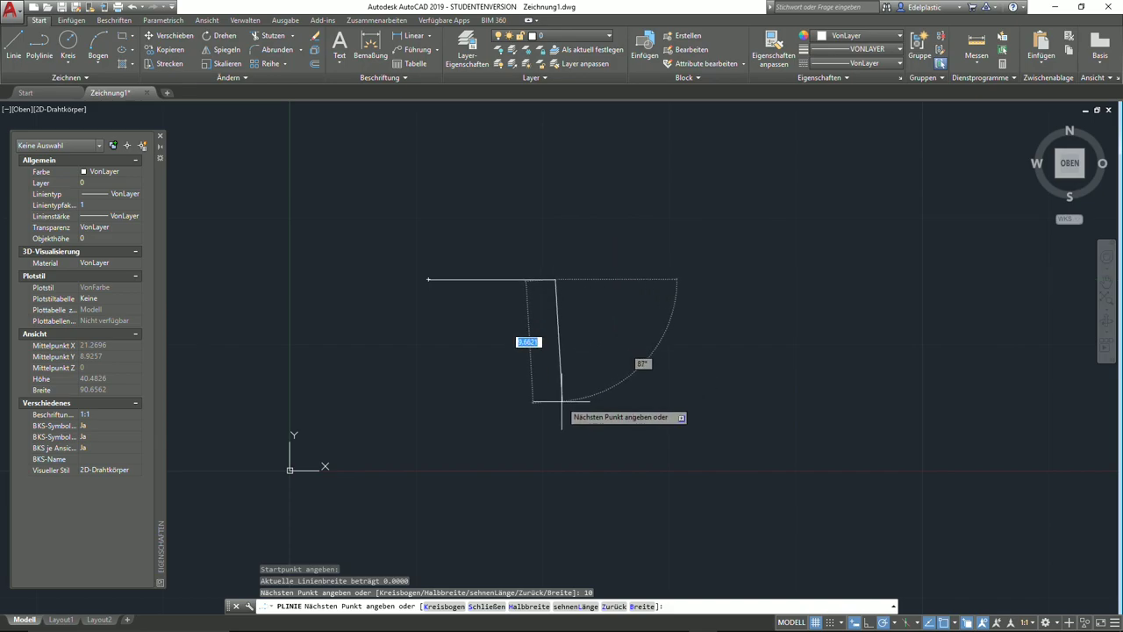
type("10")
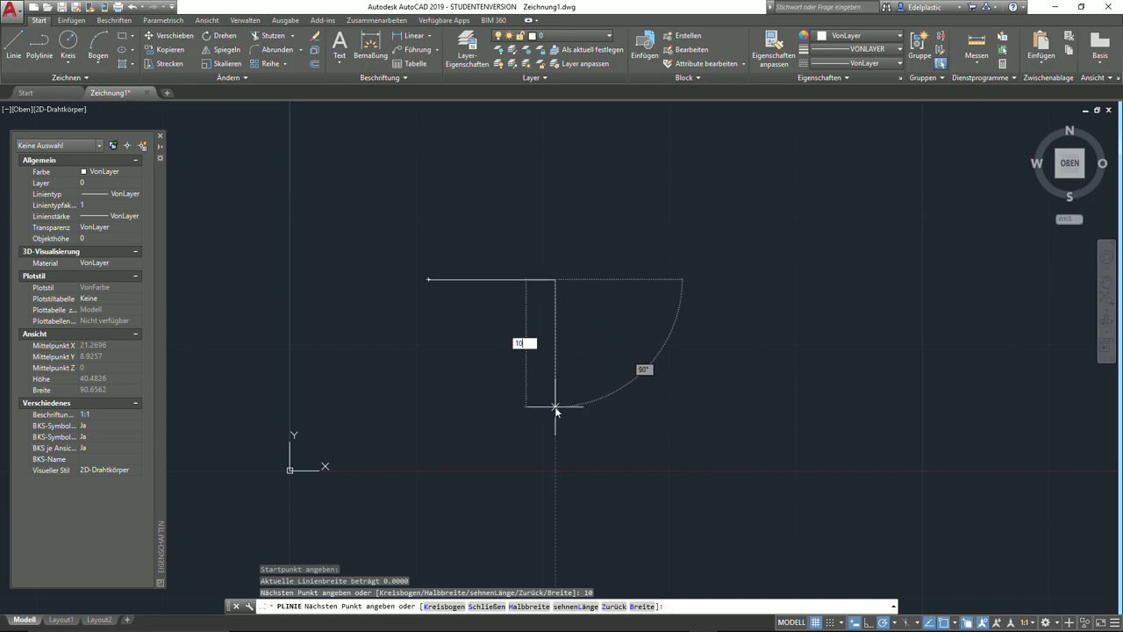
key("Return")
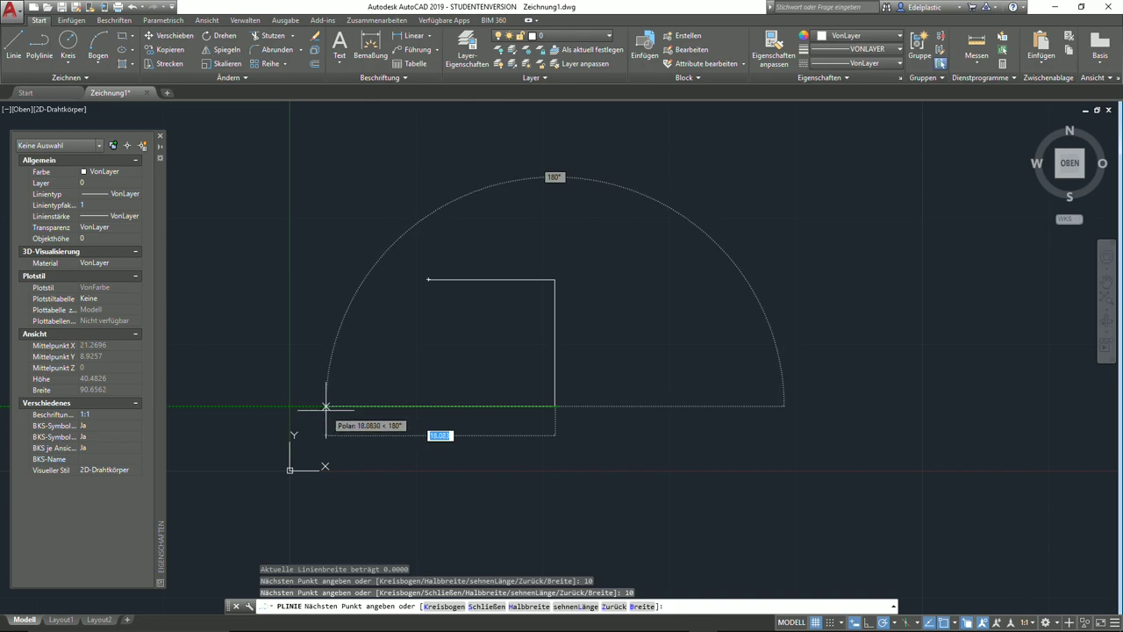
type("10")
key("Return")
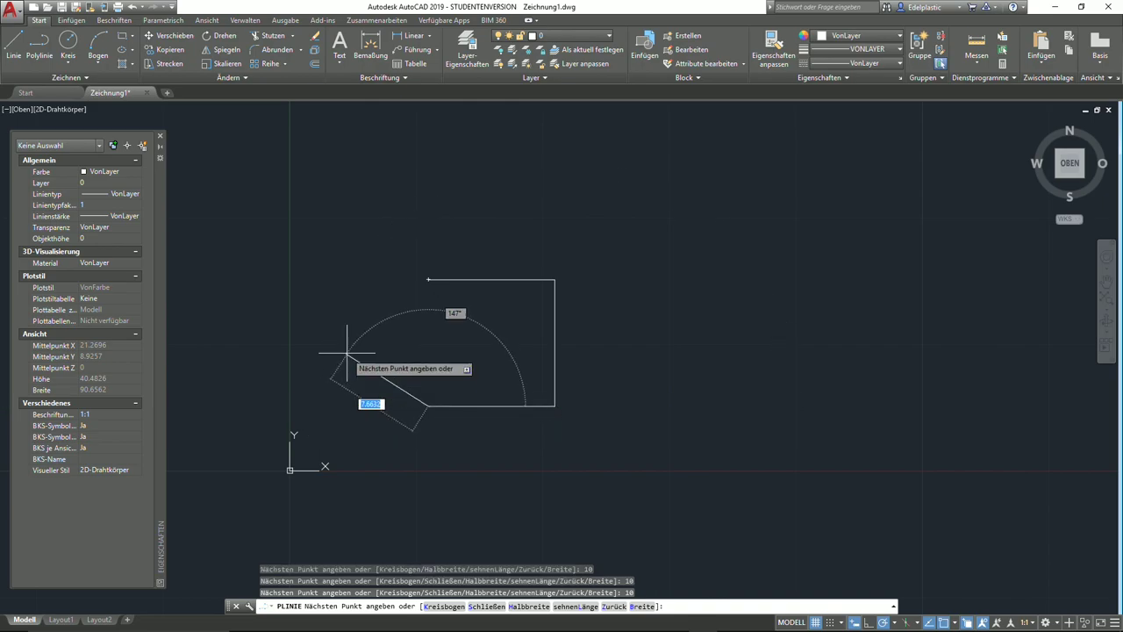
left_click(428, 280)
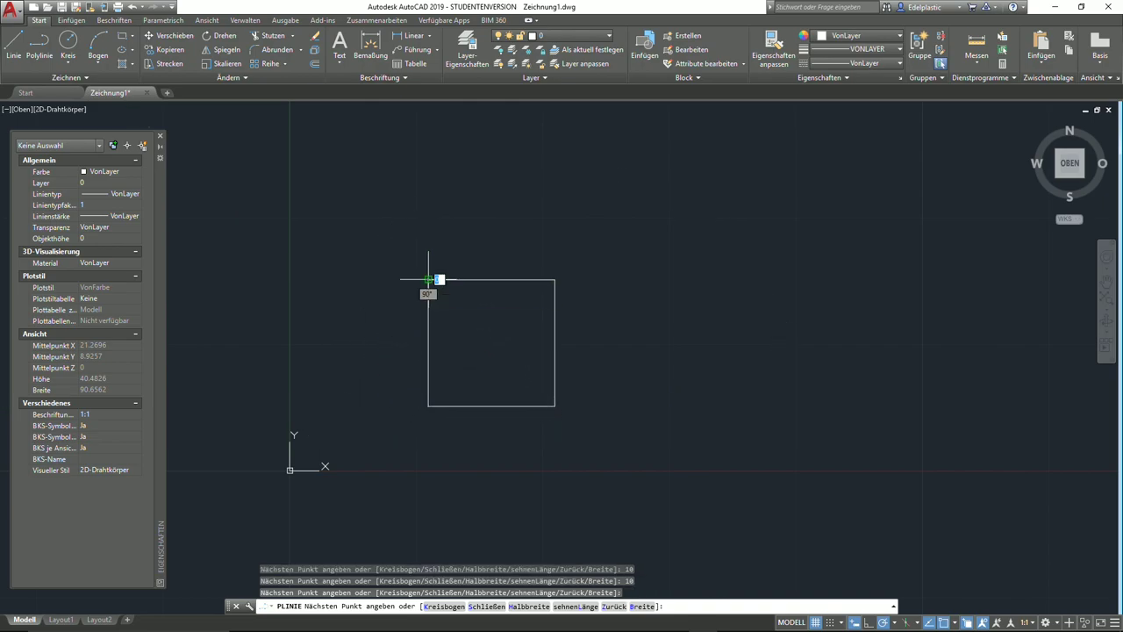
key("Return")
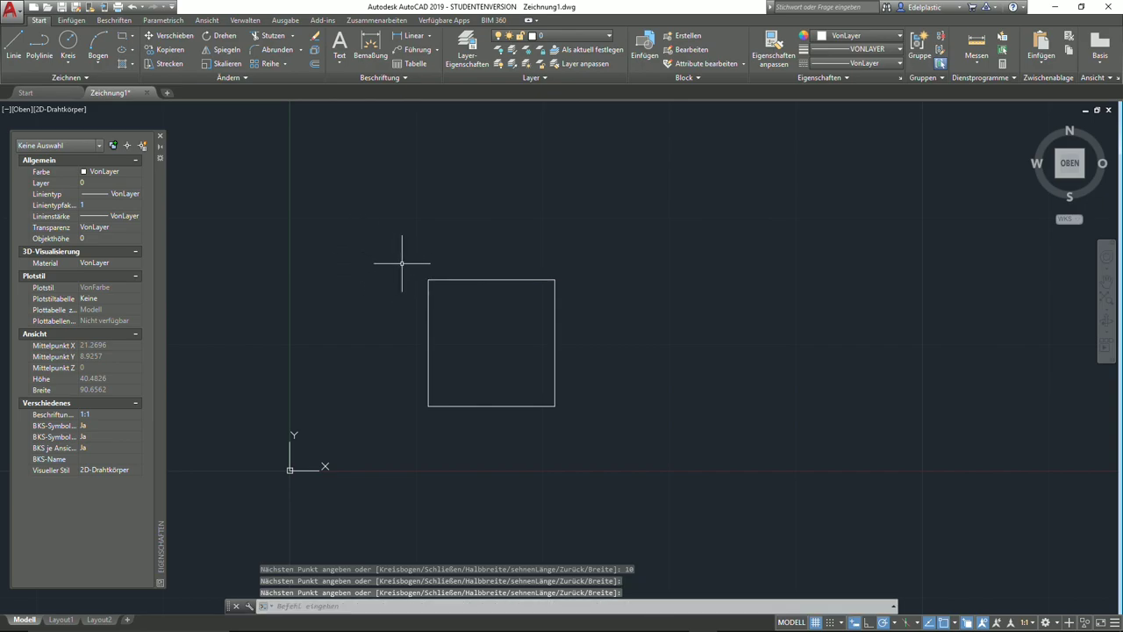
left_click(14, 45)
- Draw a four-line rectangle above the square and check its bottom side is 10 units
middle_click_drag(457, 234, 474, 347)
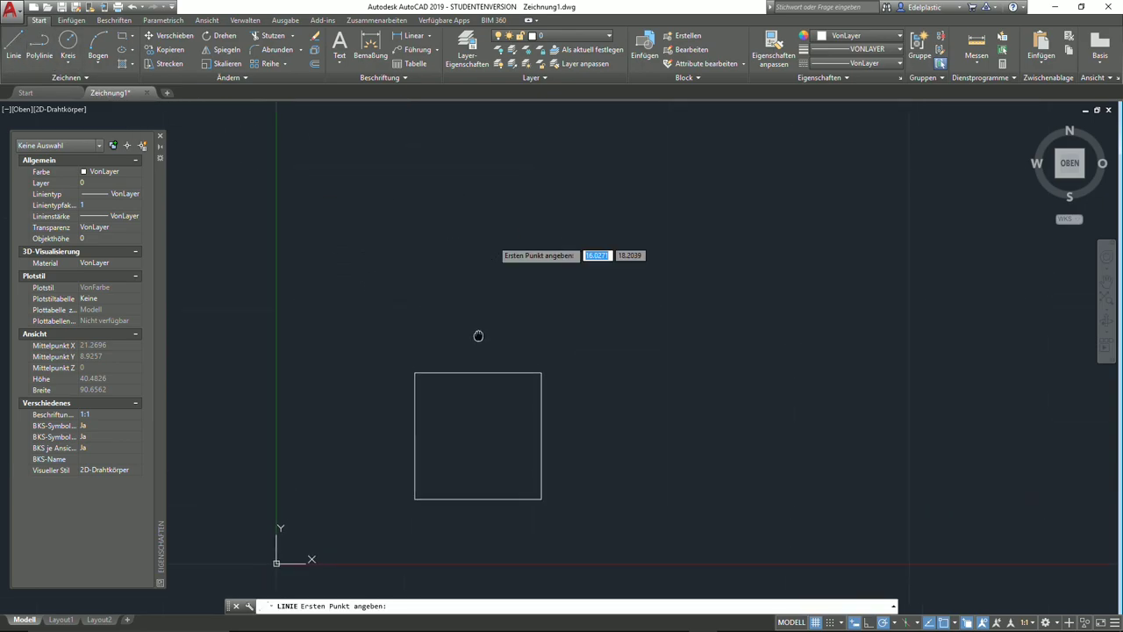
left_click(412, 337)
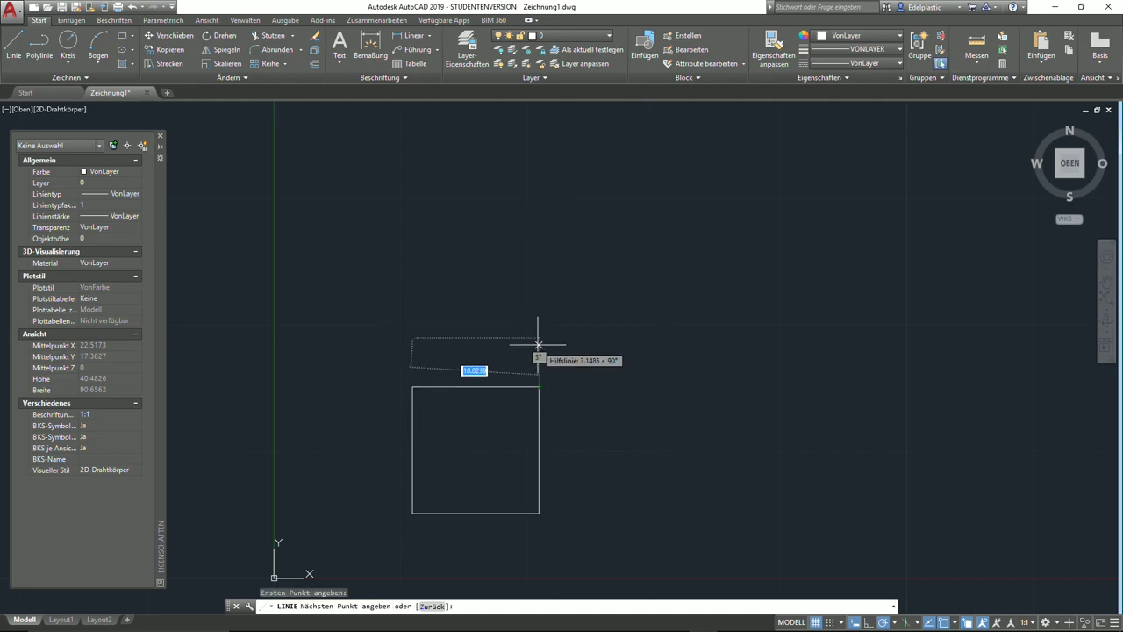
left_click(539, 337)
left_click(539, 189)
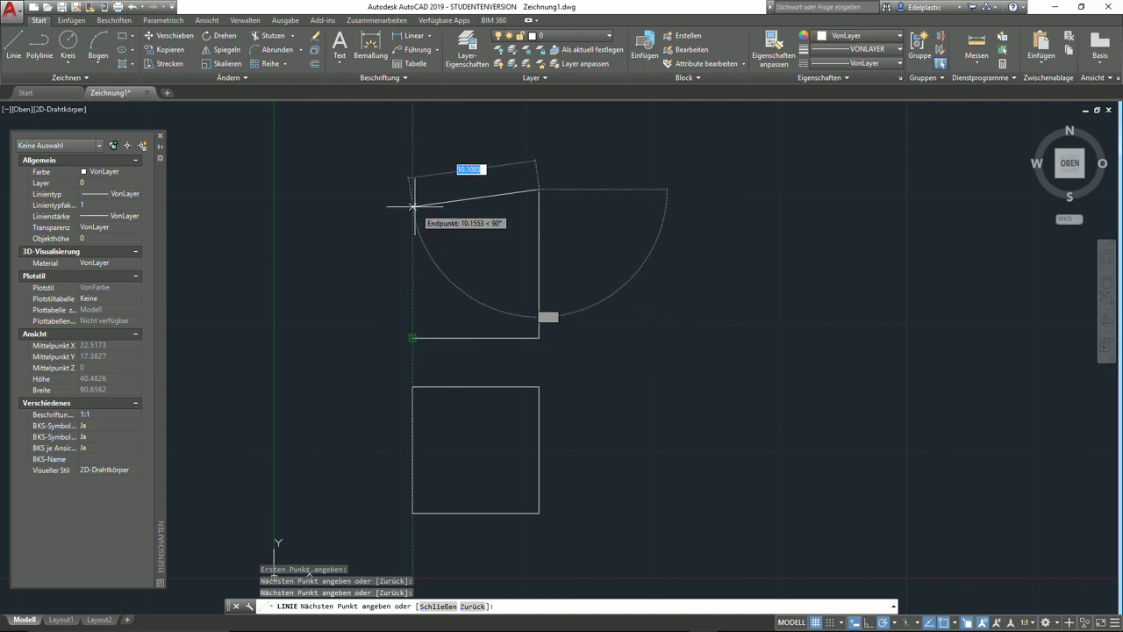
left_click(412, 188)
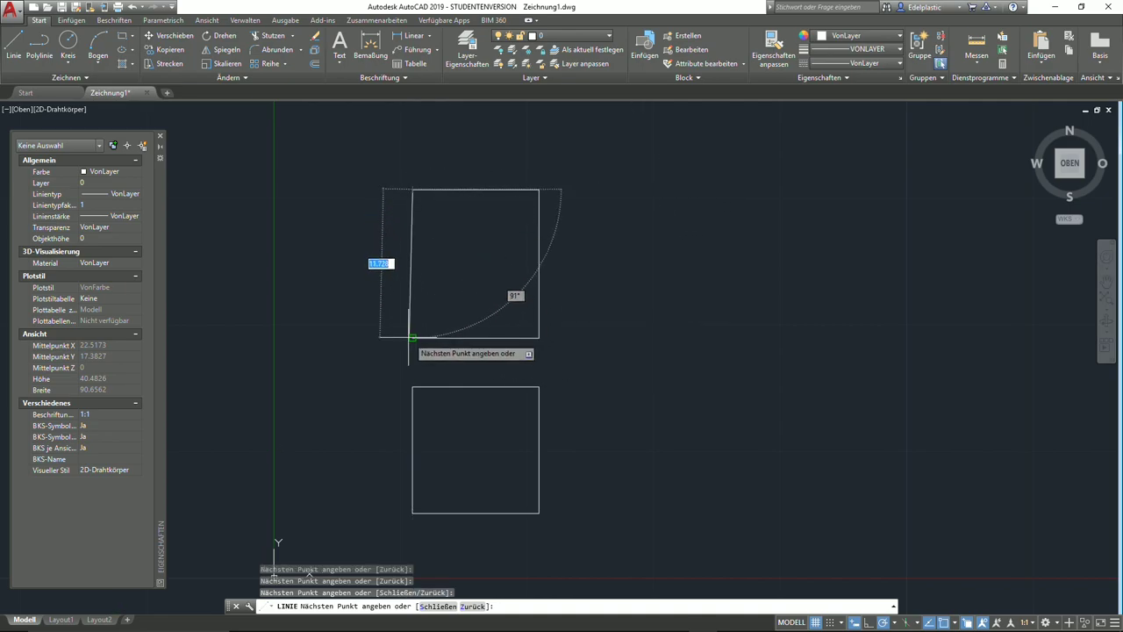
left_click(412, 337)
right_click(413, 338)
left_click(434, 344)
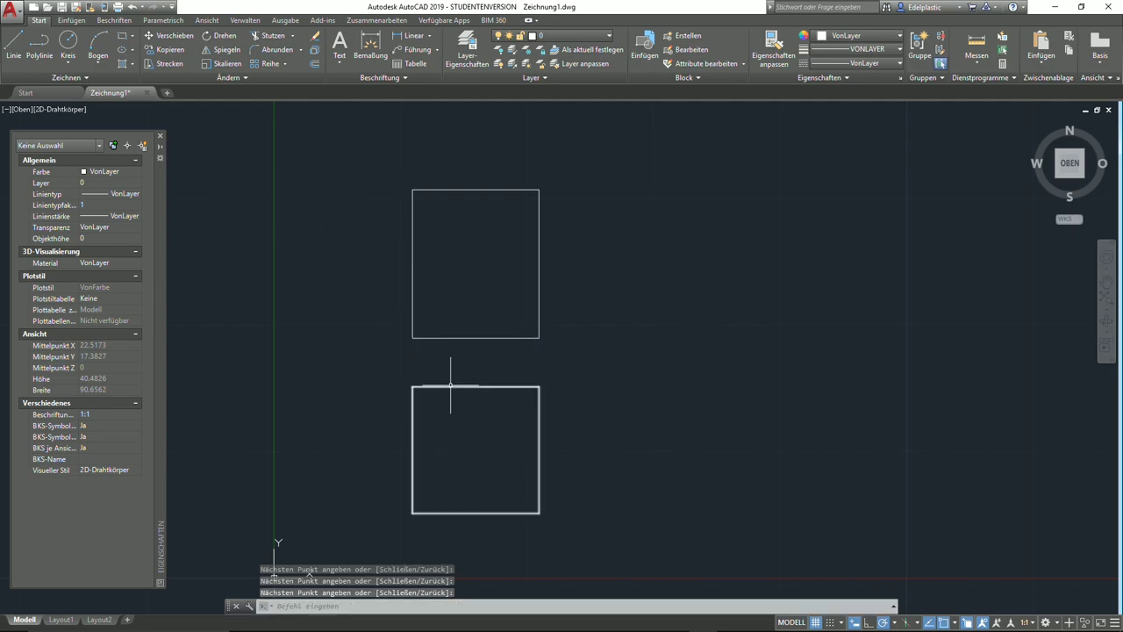
left_click(513, 337)
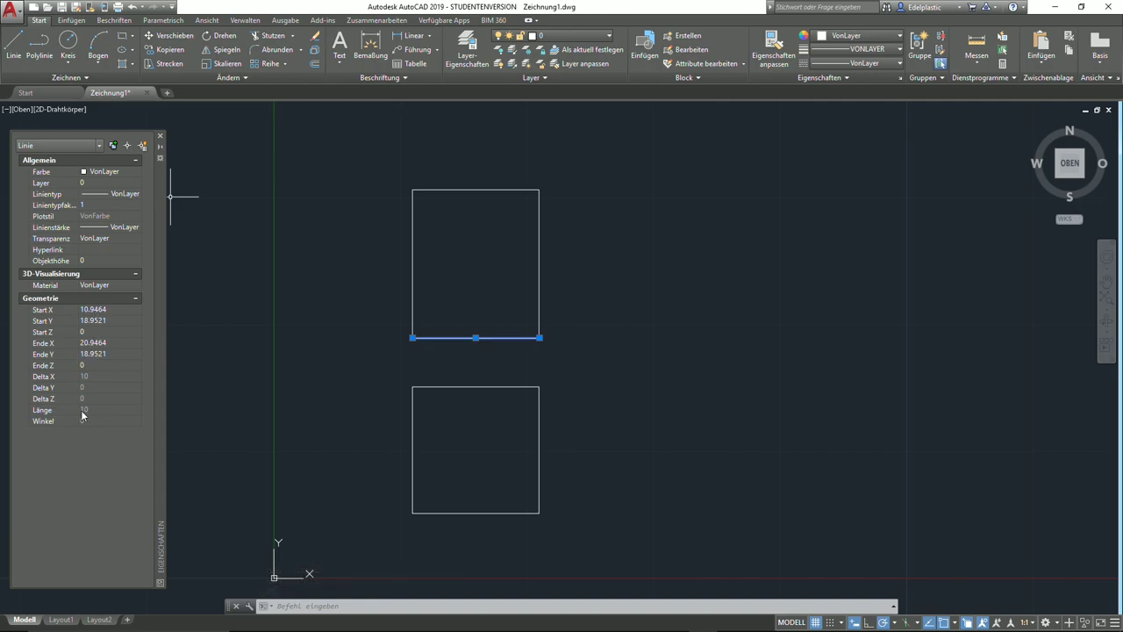
key("Escape")
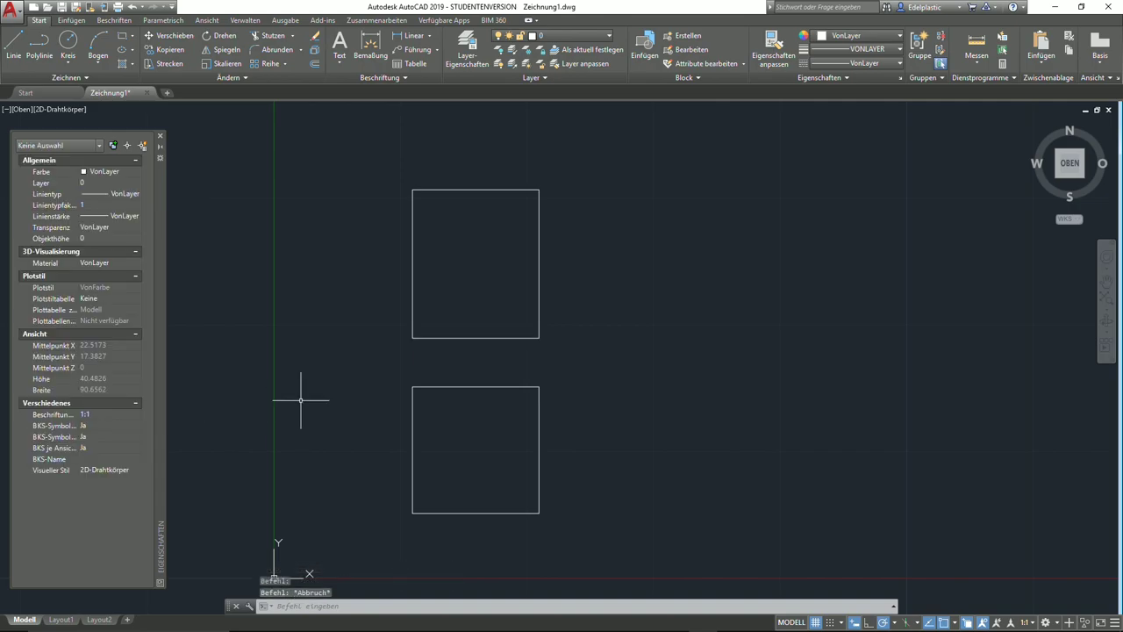
- Window-select the square polyline and the four-line rectangle and erase all five objects
left_click(452, 386)
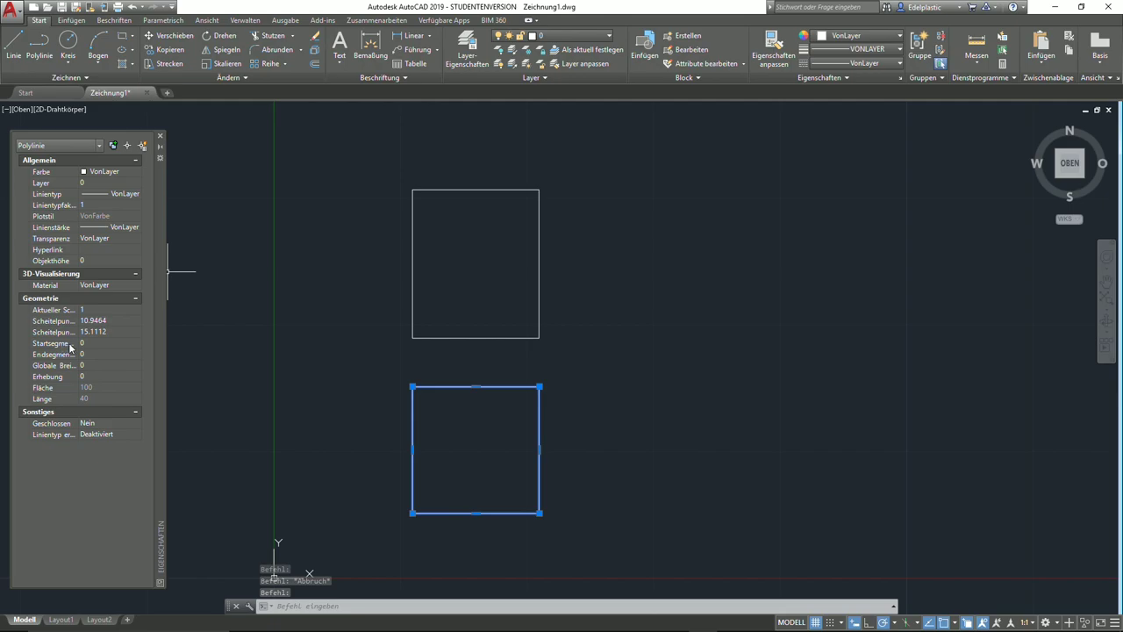
mouse_move(105, 387)
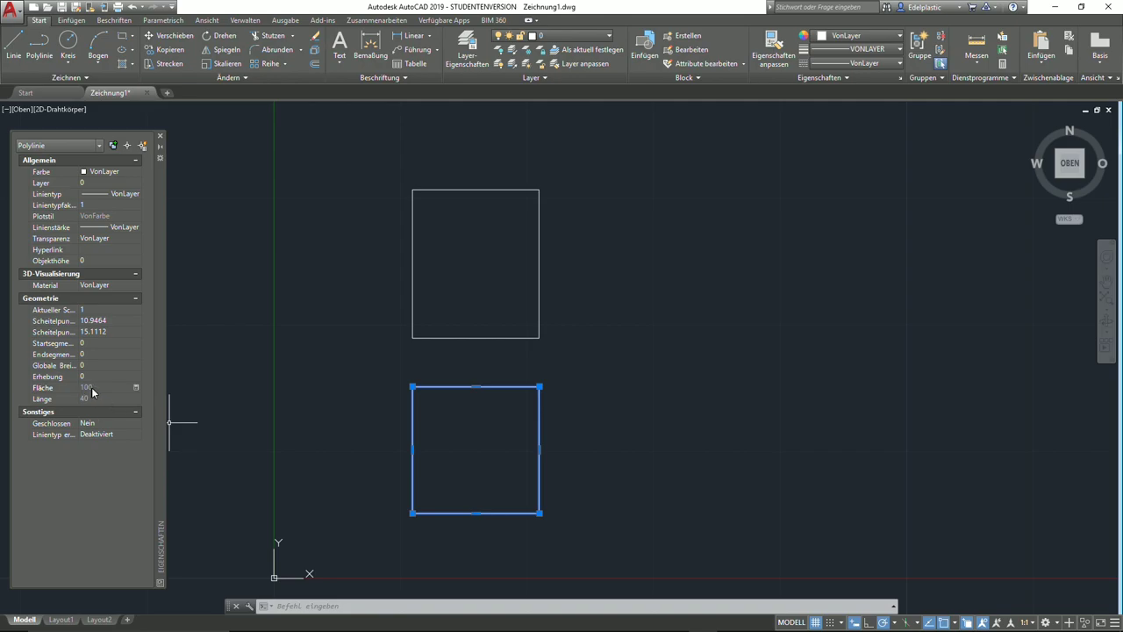
key("Escape")
left_click(623, 478)
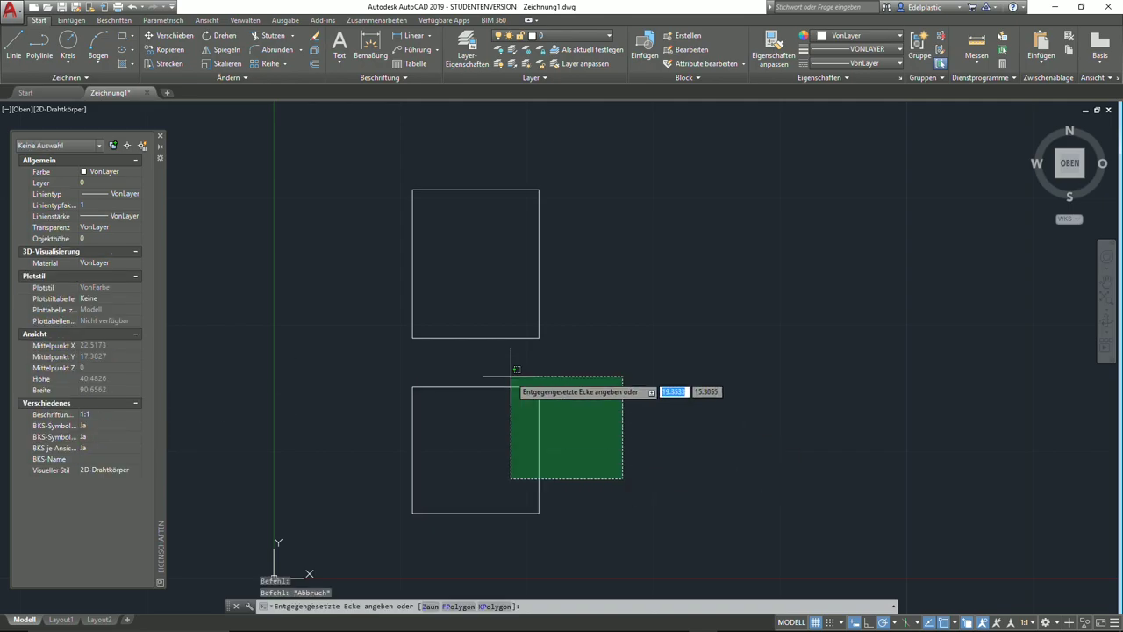
left_click(328, 163)
key("Delete")
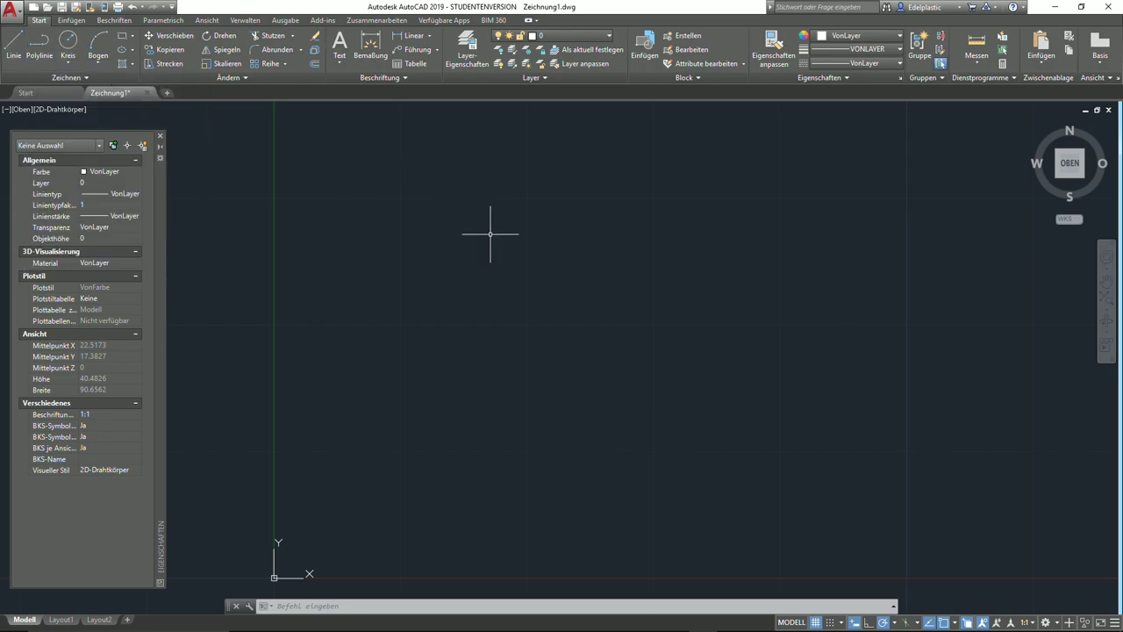
key("Escape")
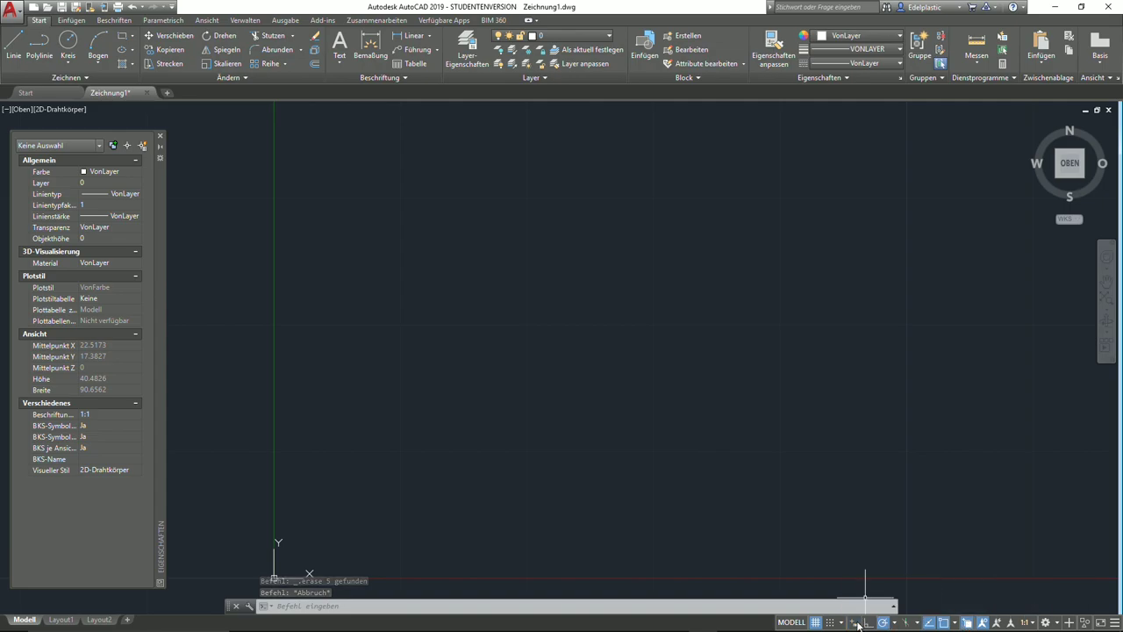
key("Escape")
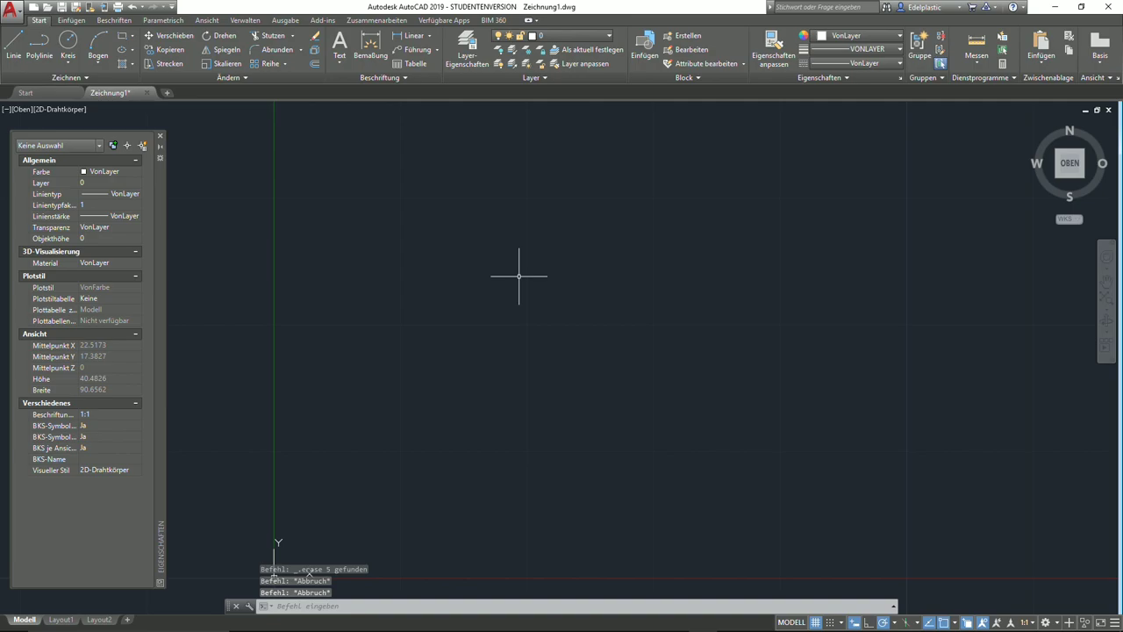
type("plin")
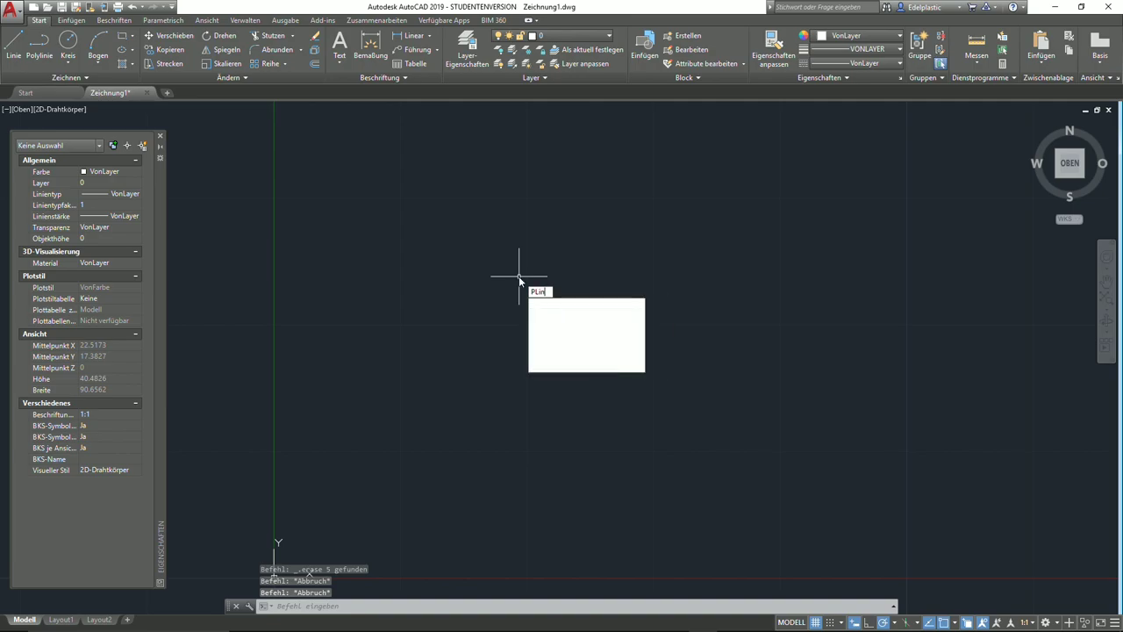
key("Return")
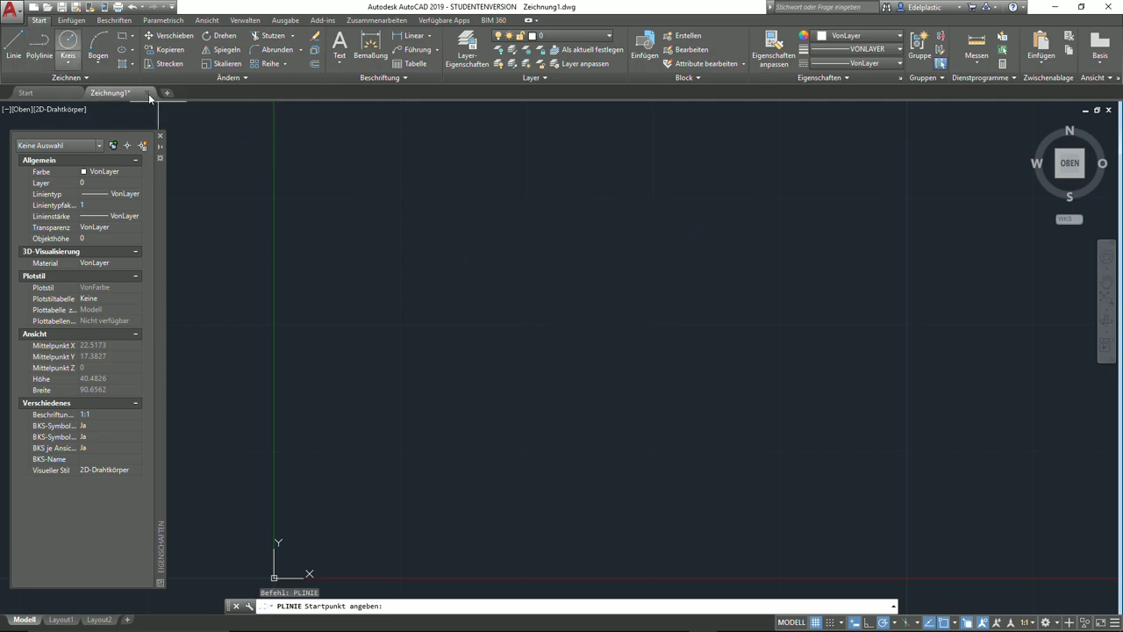
left_click(444, 245)
left_click(604, 246)
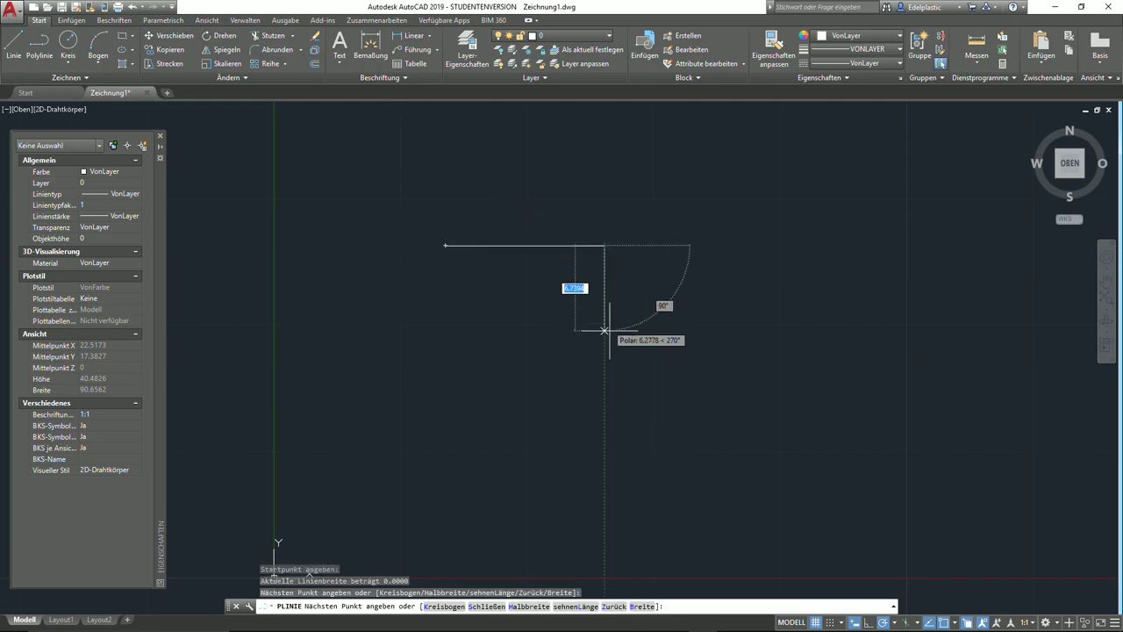
left_click(603, 341)
left_click(541, 341)
key("Escape")
left_click(636, 372)
left_click(418, 190)
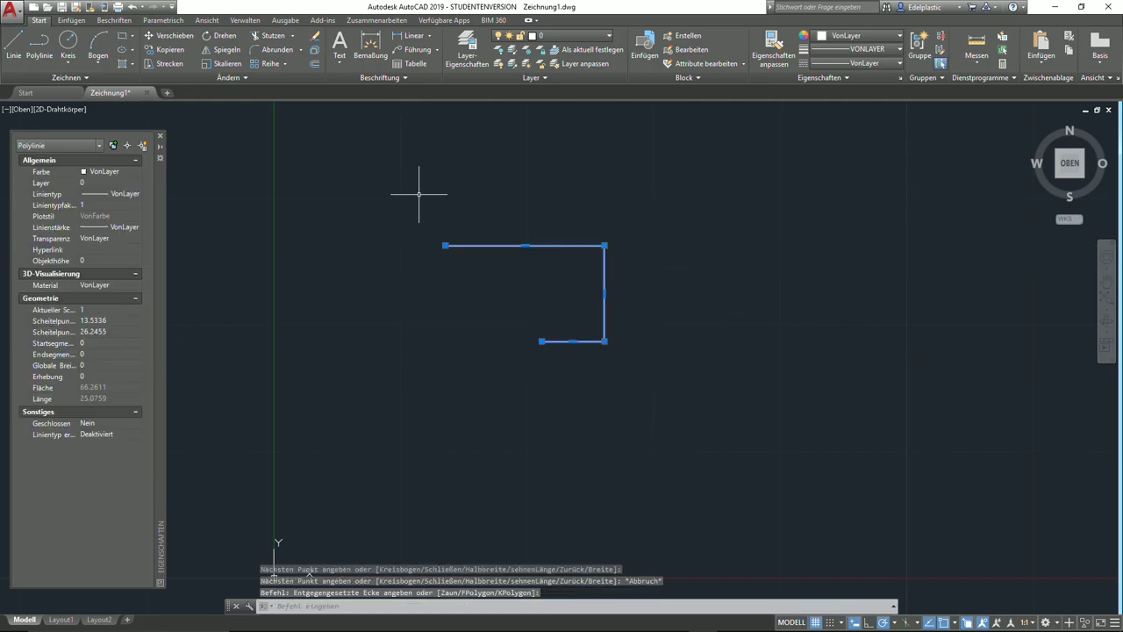
key("Delete")
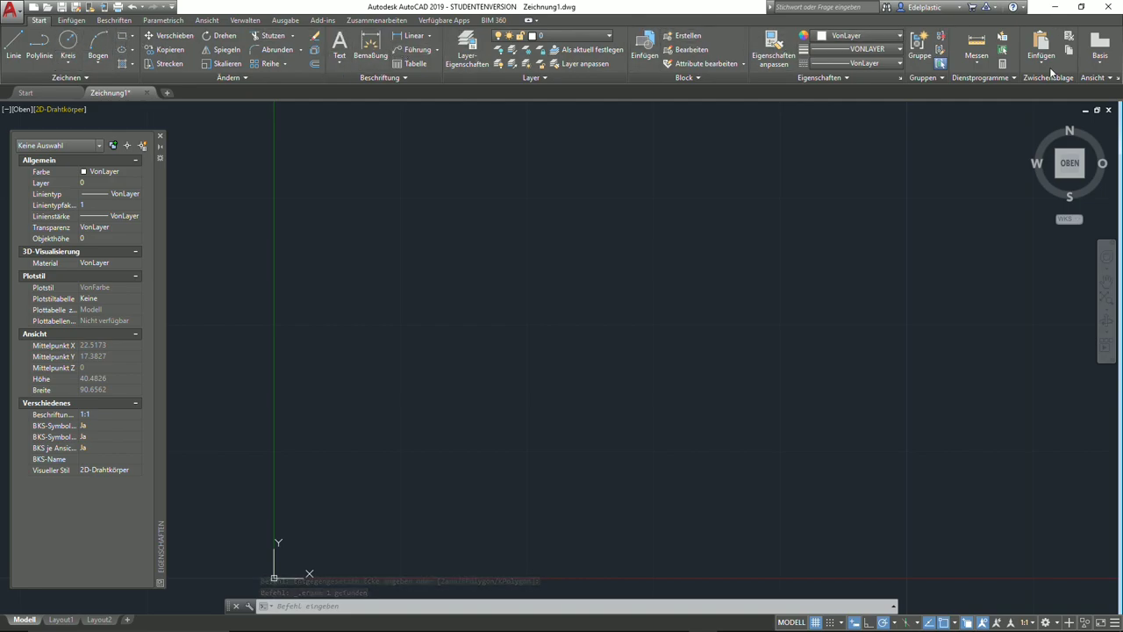
scroll(77, 24, "down", 2)
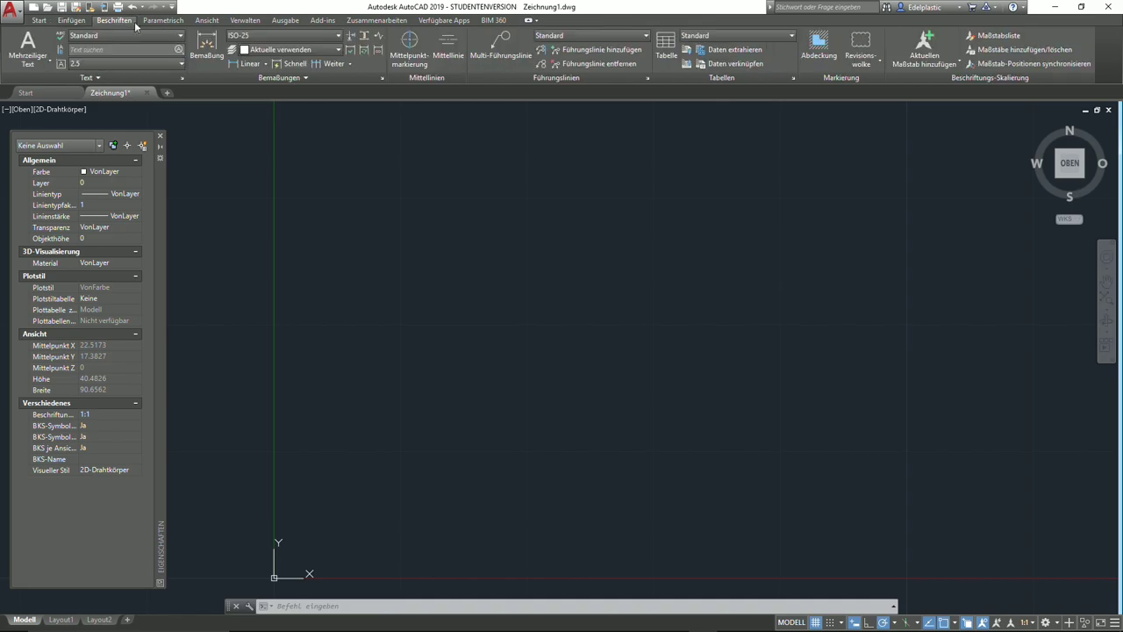
scroll(77, 24, "down", 1)
scroll(76, 25, "down", 1)
scroll(77, 25, "down", 1)
scroll(77, 23, "up", 5)
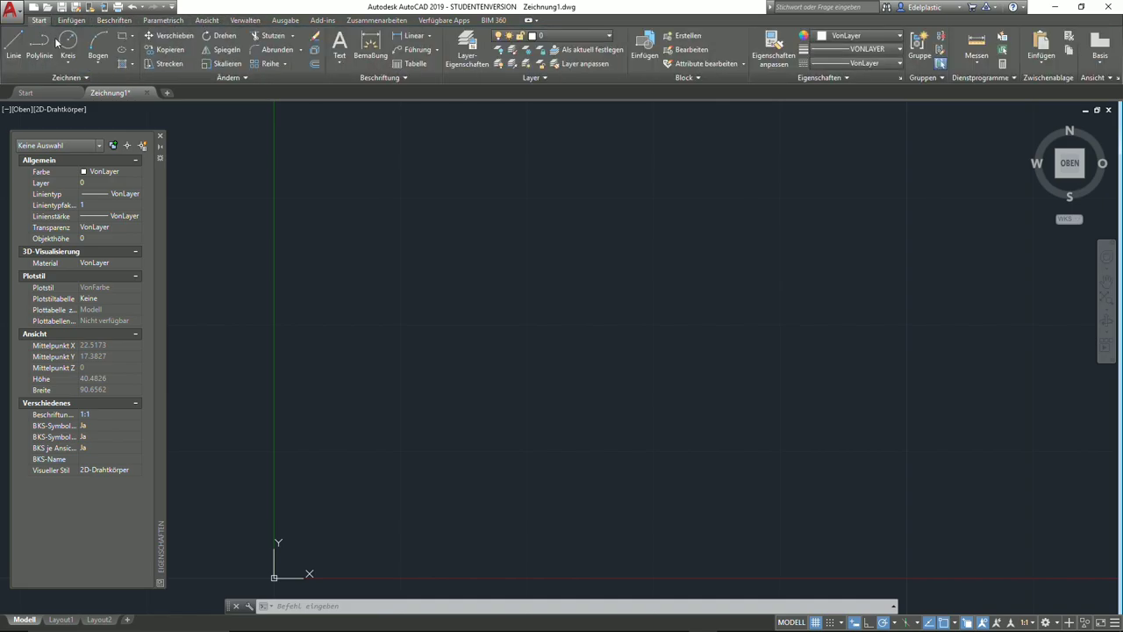
left_click(13, 44)
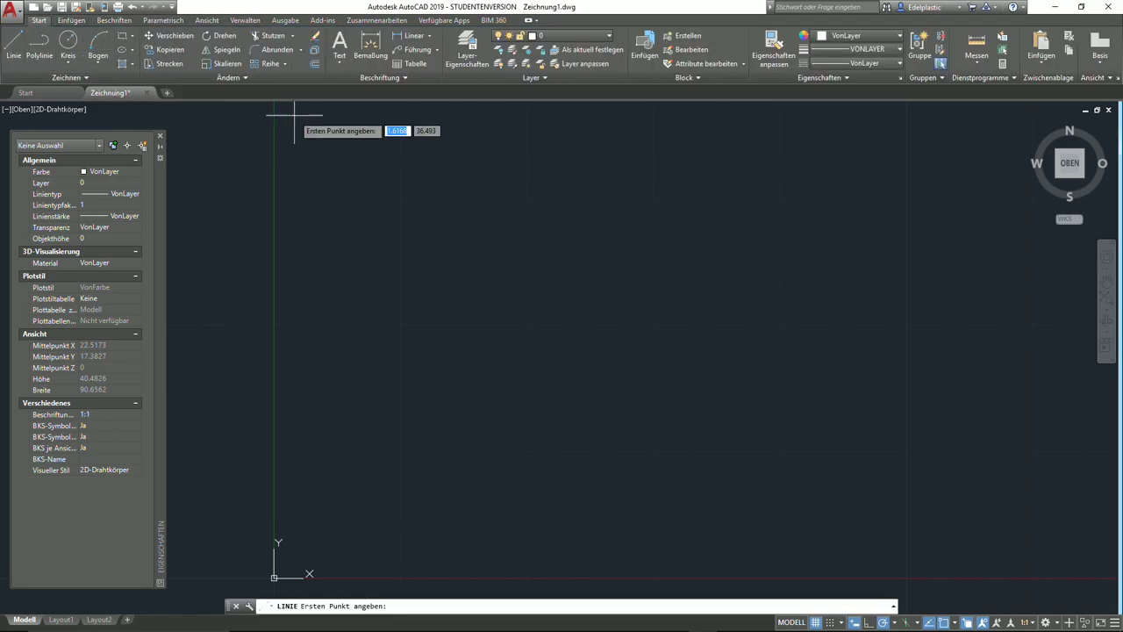
key("Escape")
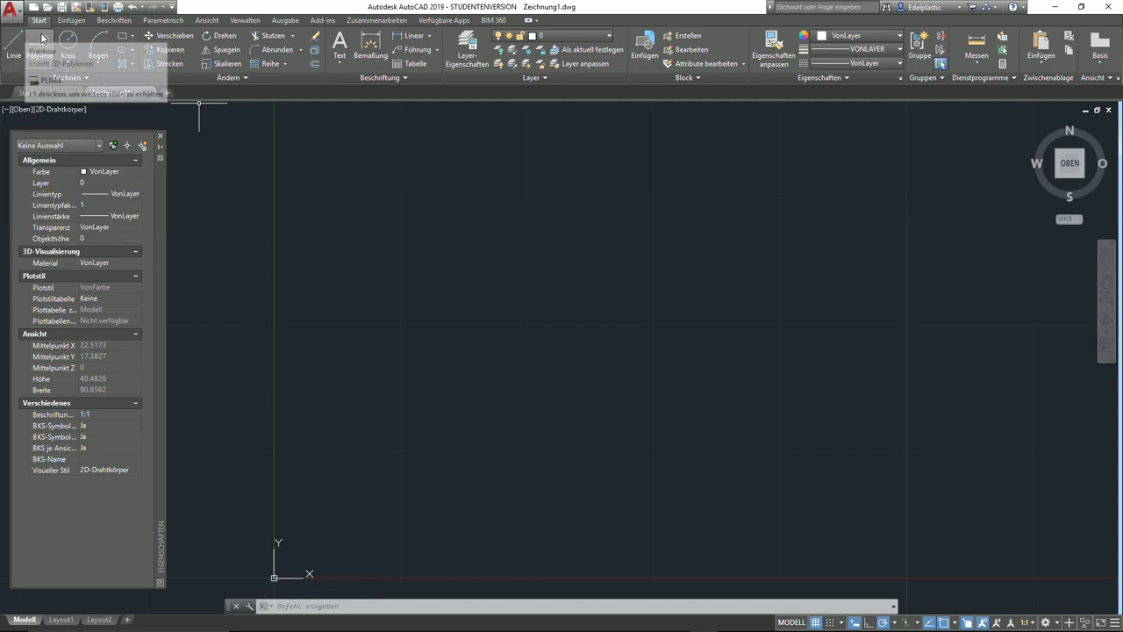
mouse_move(67, 41)
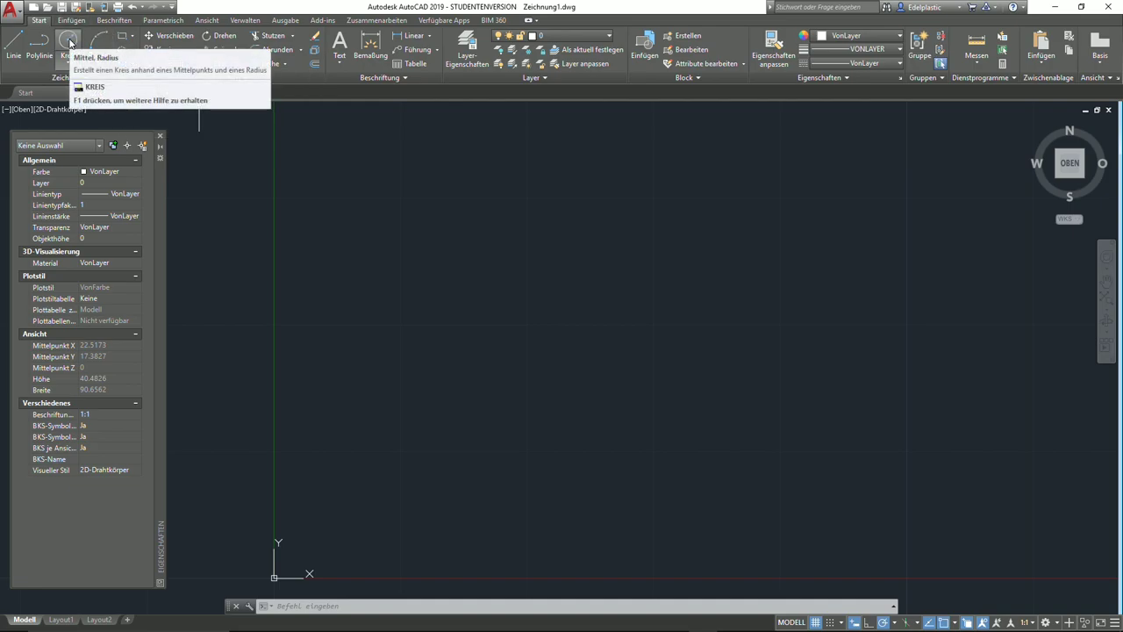
- Draw a diameter-10 circle centred near the drawing middle and select it to view its properties
left_click(70, 42)
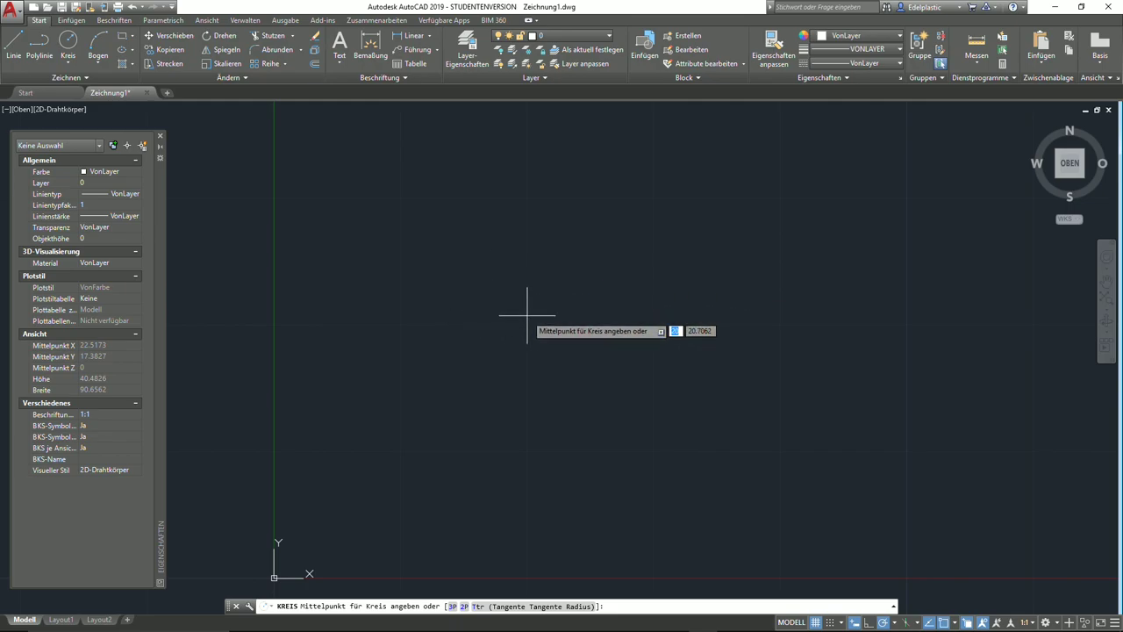
left_click(527, 315)
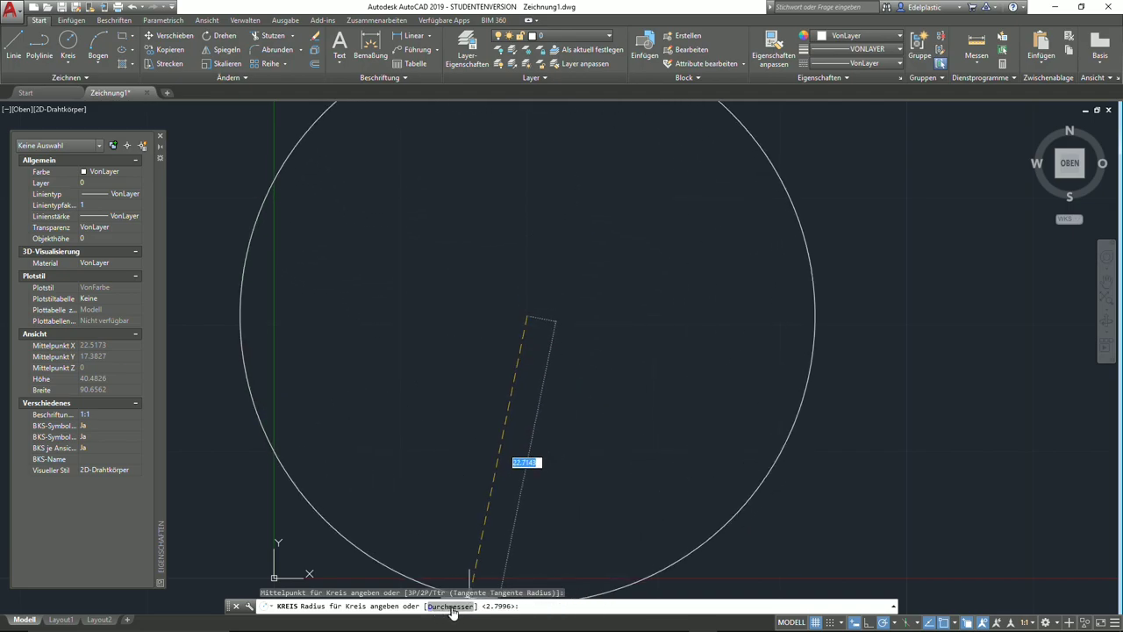
left_click(450, 606)
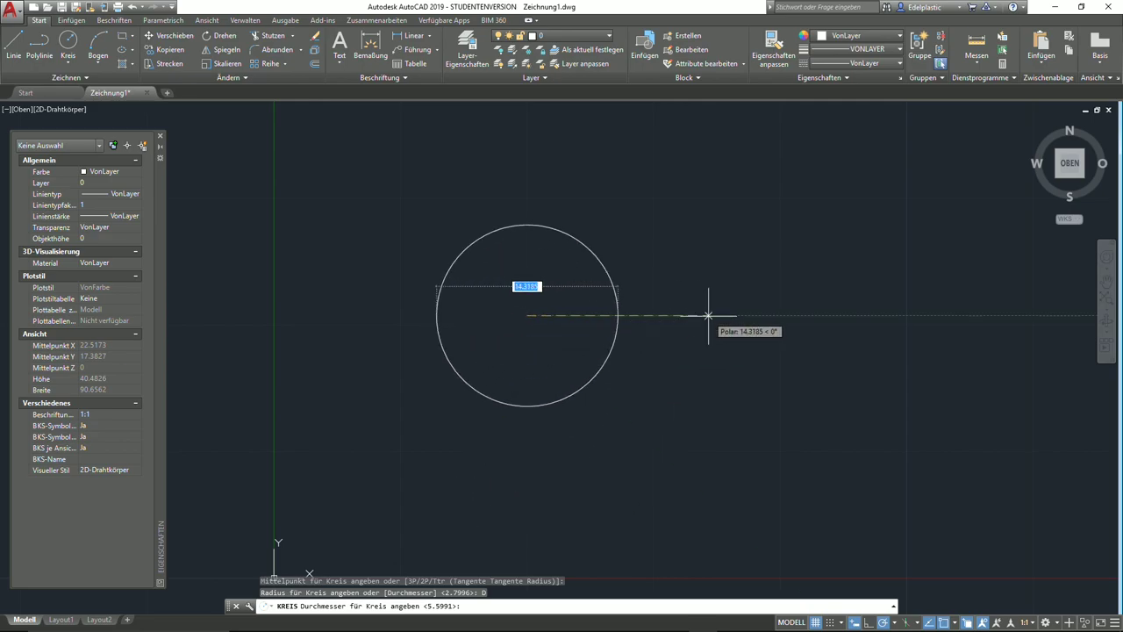
type("10")
key("Return")
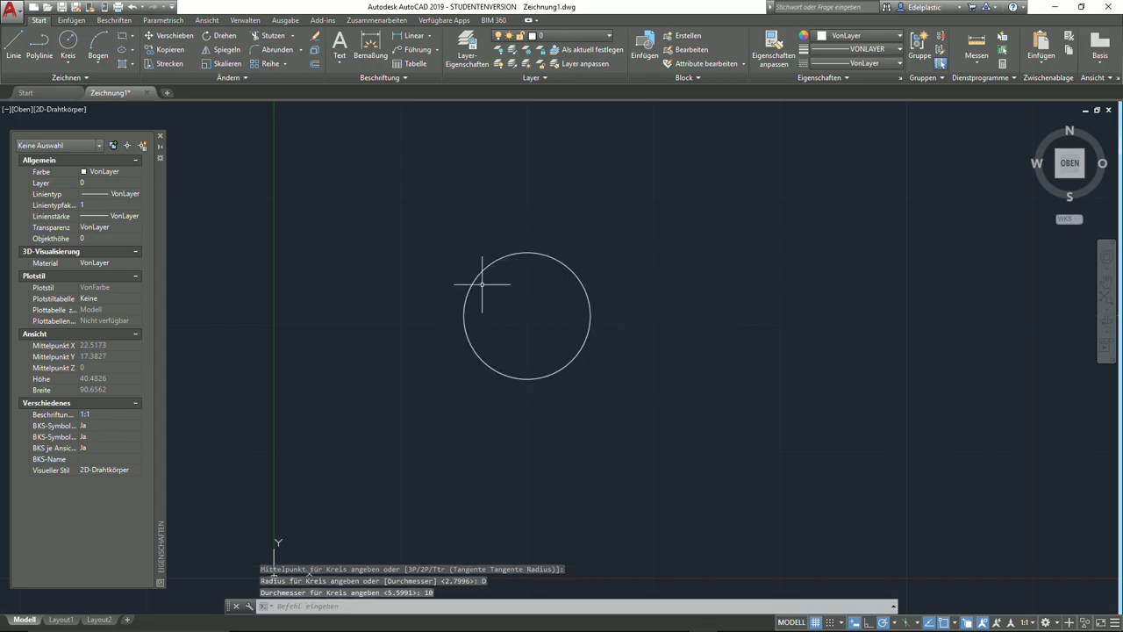
left_click(587, 295)
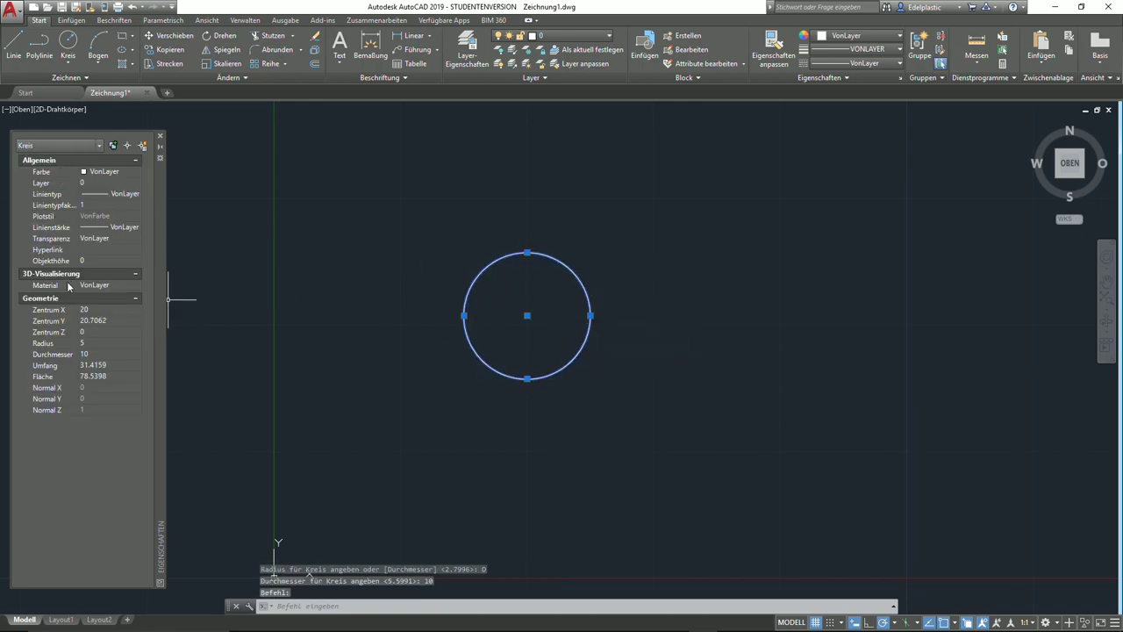
- Change the circle's radius from 5 to 10 in the Properties palette
left_click(43, 348)
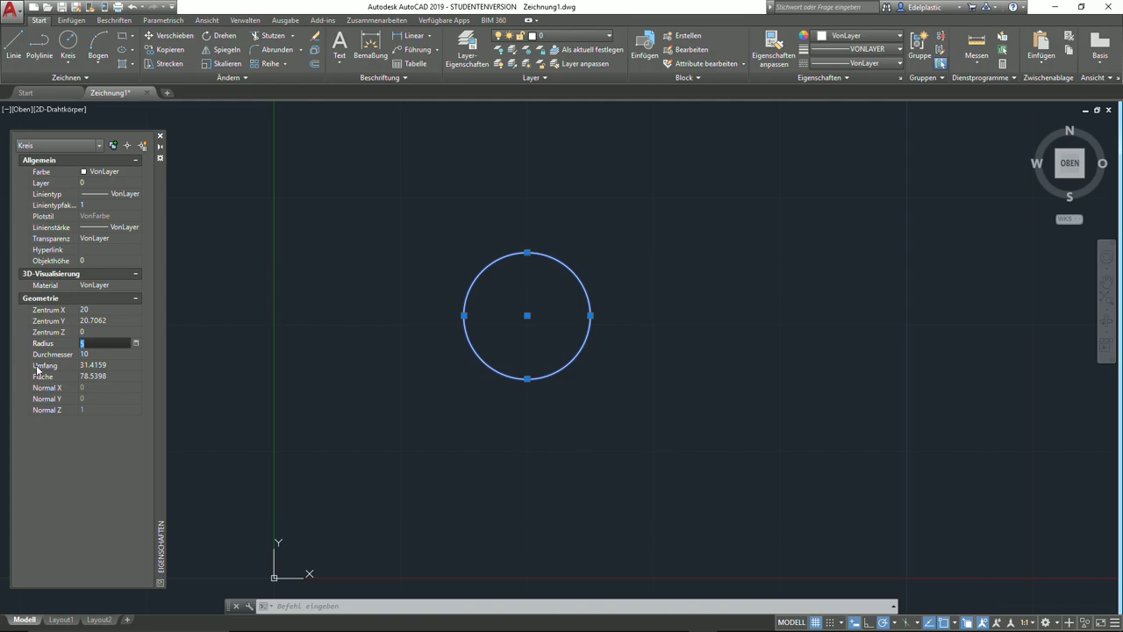
key("Tab")
key("shift+Tab")
mouse_move(43, 343)
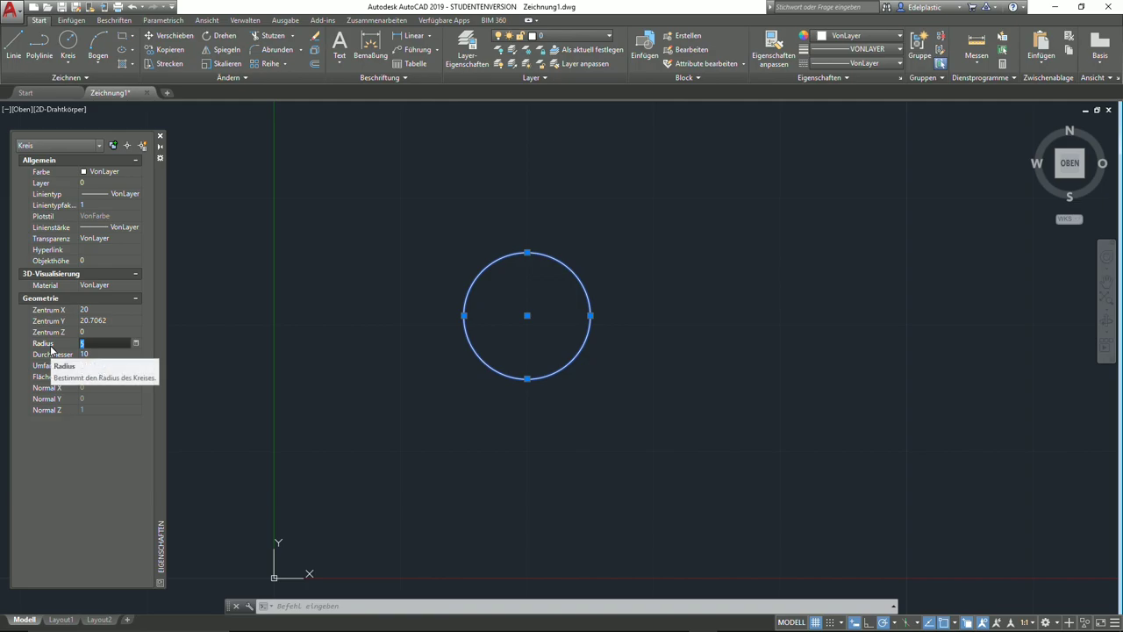
key("Tab")
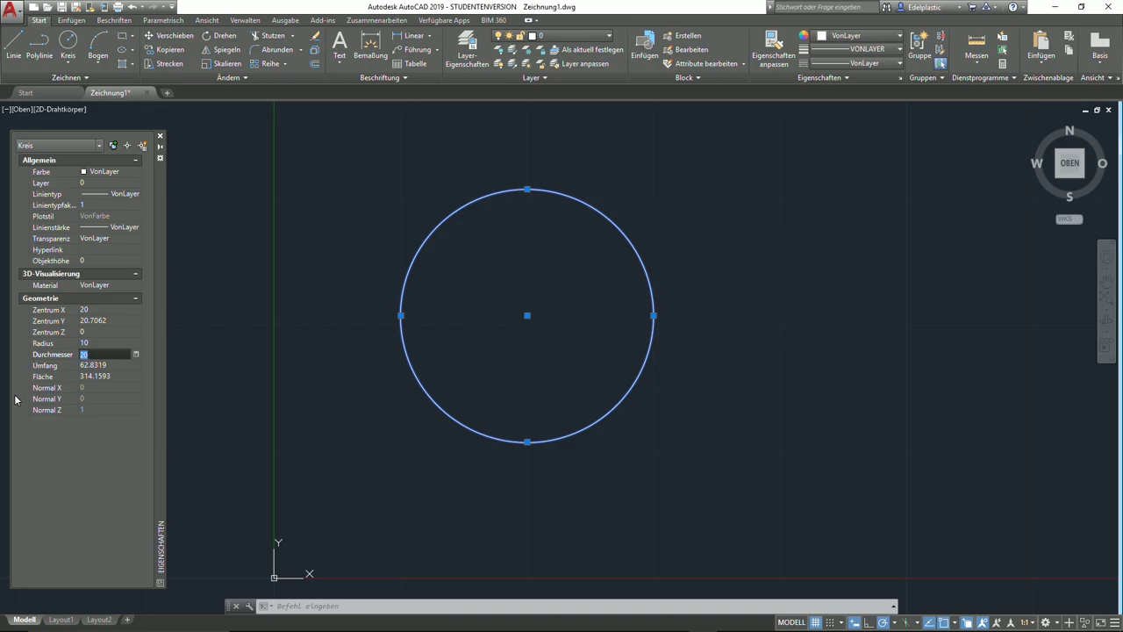
- Window-select the enlarged circle and delete it
left_click(587, 462)
left_click(422, 290)
key("Delete")
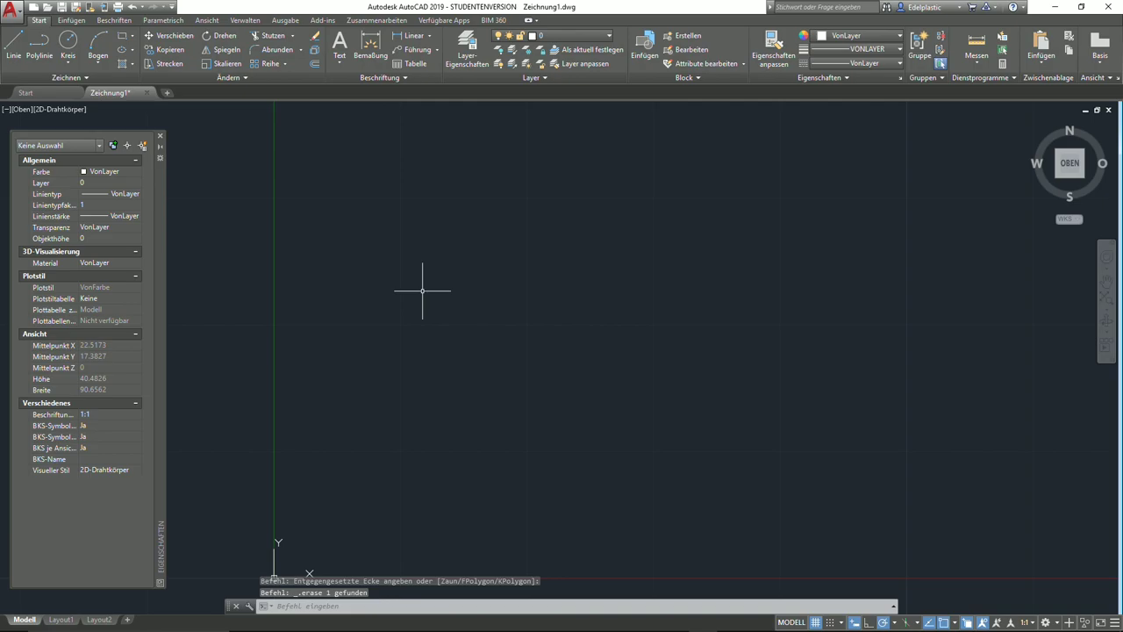
- Draw a vertical line 10 units long in the middle of the canvas
left_click(76, 70)
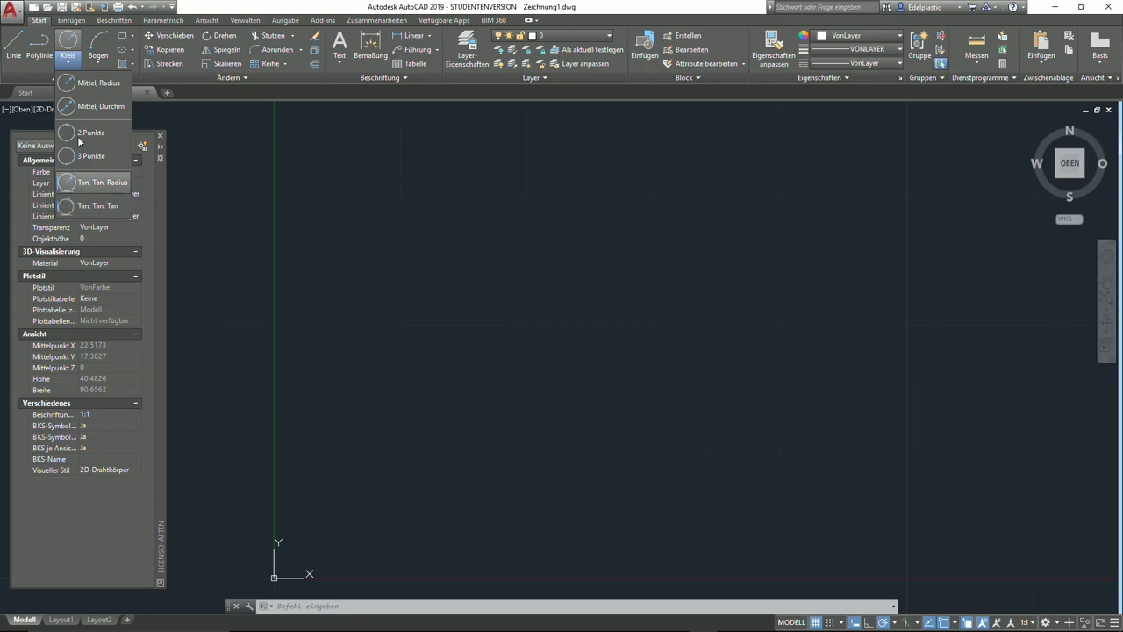
left_click(17, 46)
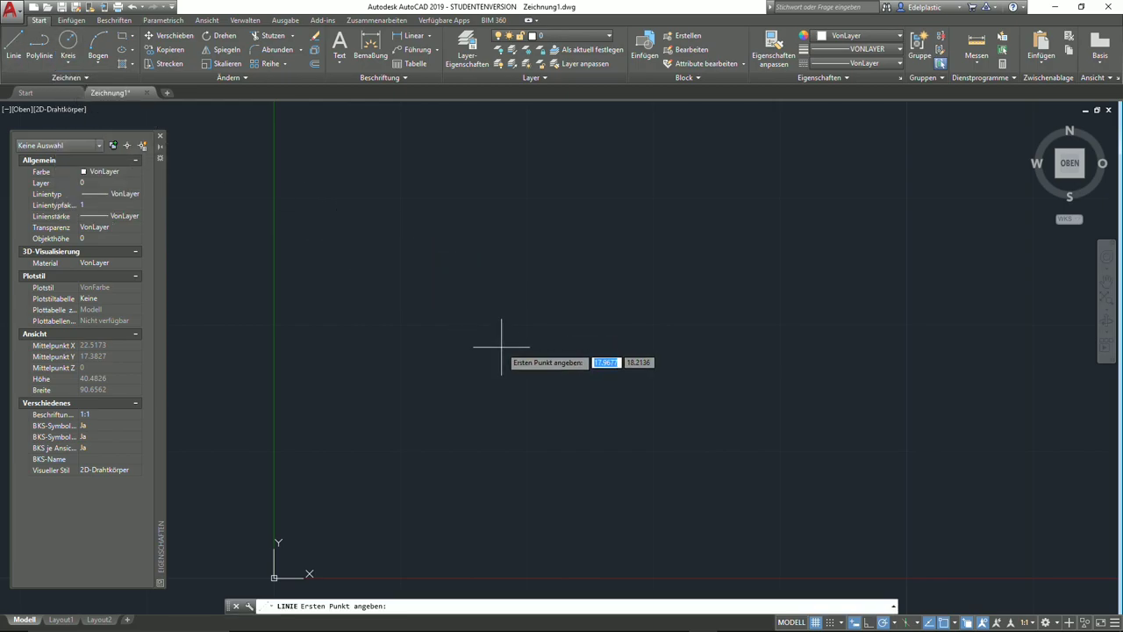
left_click(551, 395)
type("1")
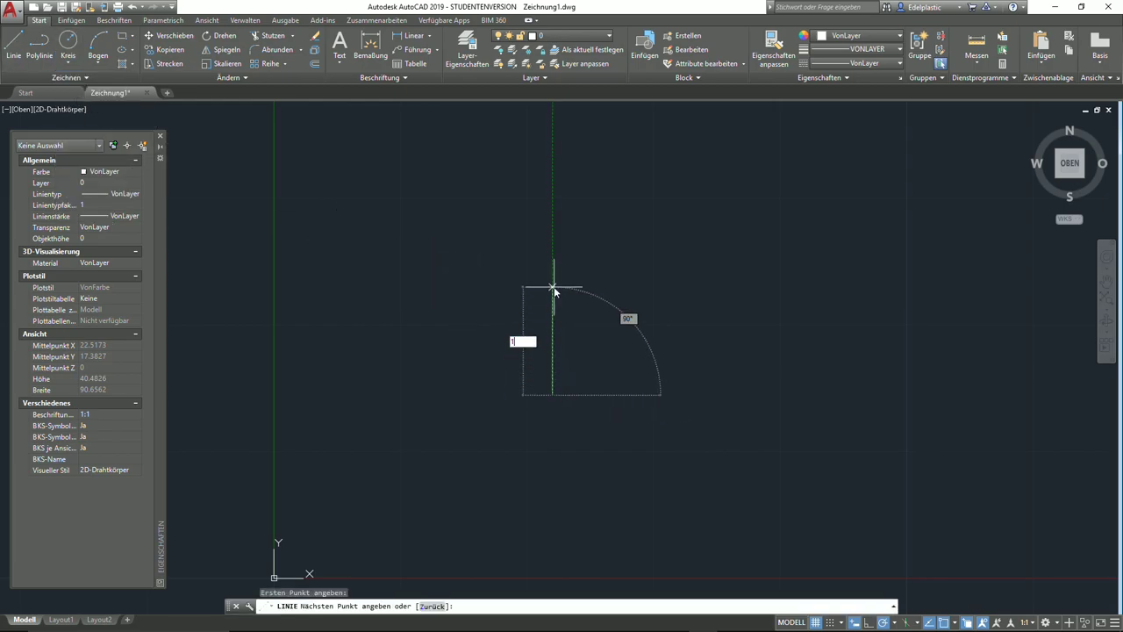
type("0")
key("Return")
key("Return")
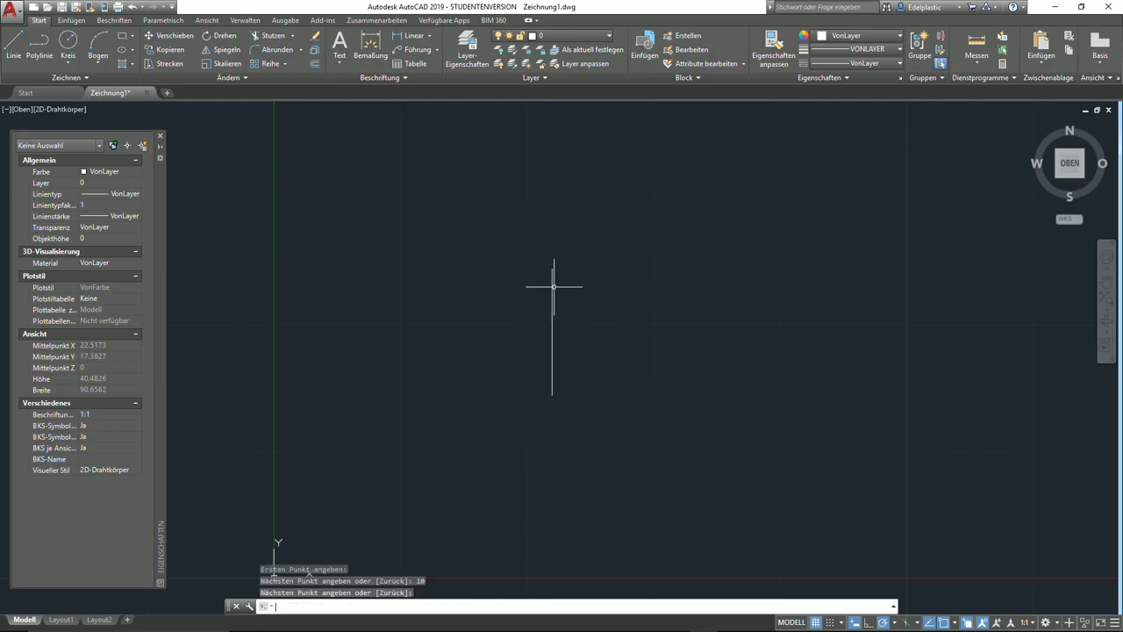
- Draw a two-point circle using the line's ends as its diameter, then erase the circle
left_click(74, 69)
left_click(97, 133)
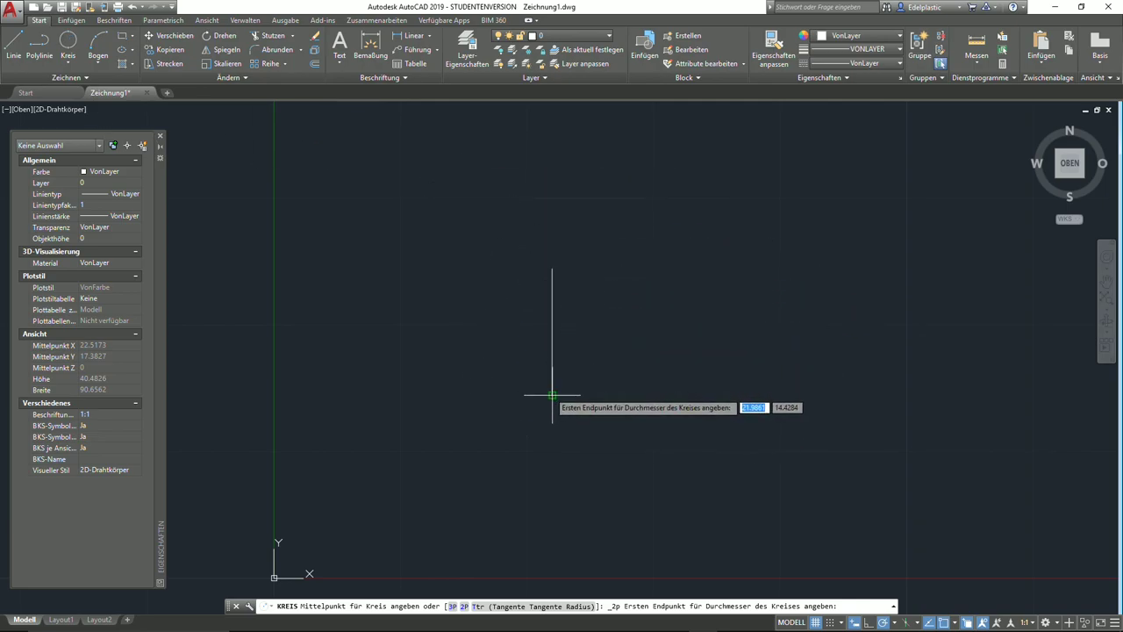
left_click(550, 394)
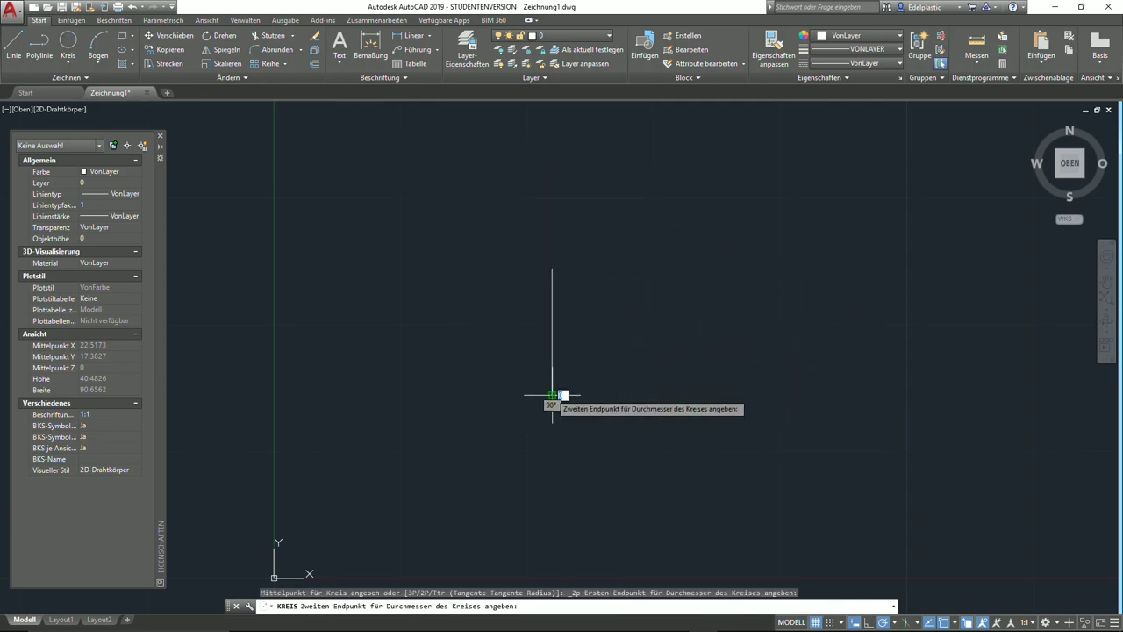
left_click(552, 269)
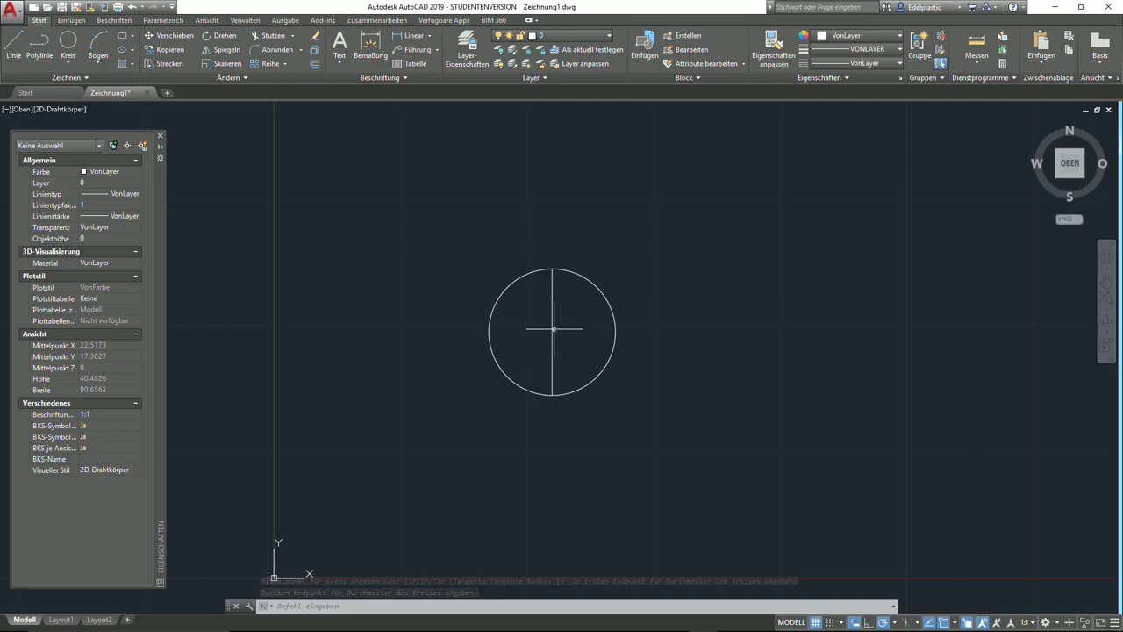
left_click(664, 336)
left_click(602, 324)
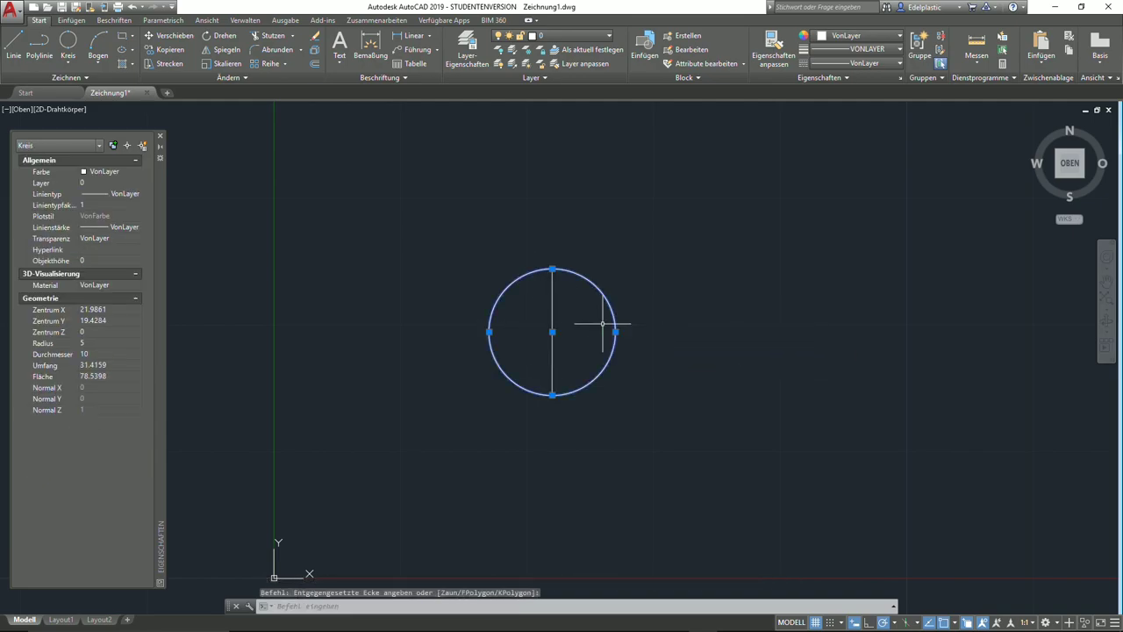
key("Delete")
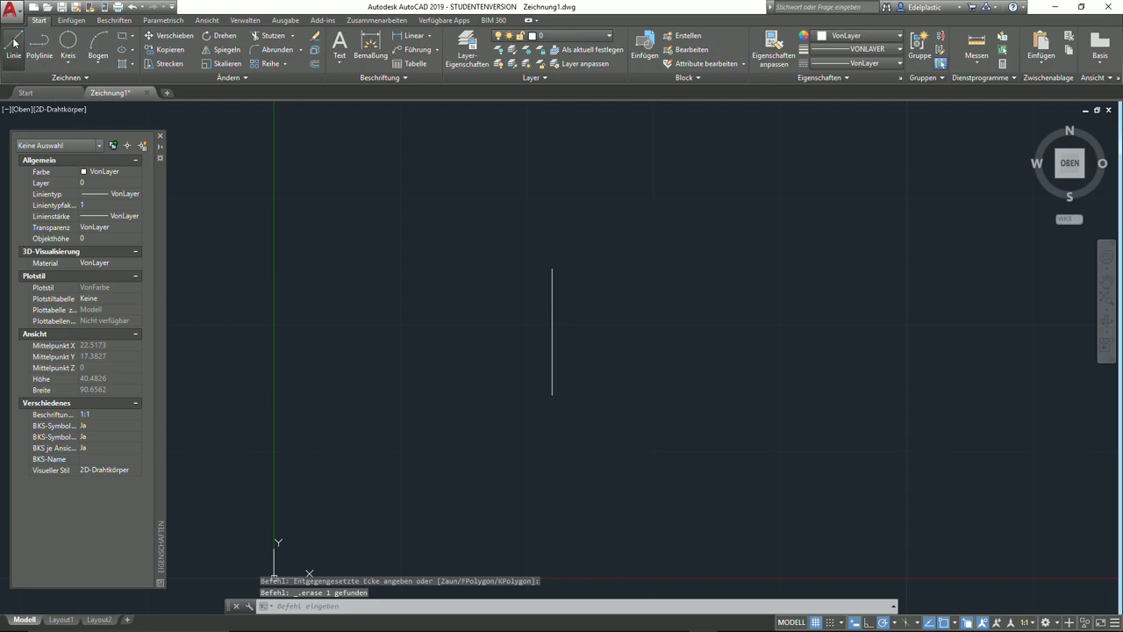
- Draw a horizontal line of length 5 from the vertical line's midpoint
left_click(13, 44)
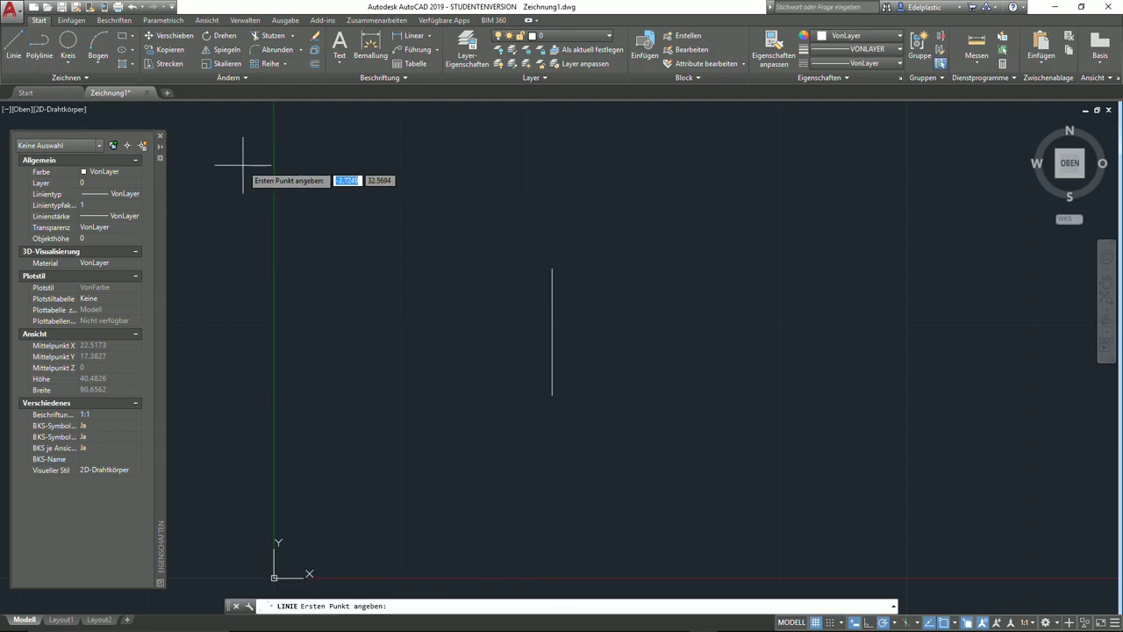
left_click(552, 332)
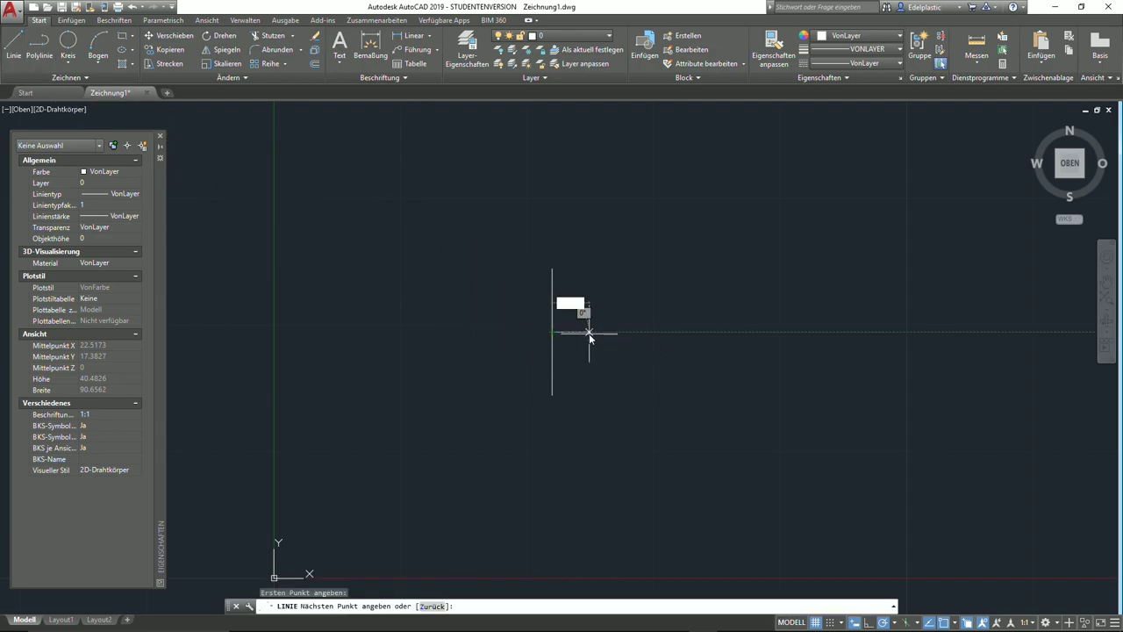
type("5")
key("Return")
key("Return")
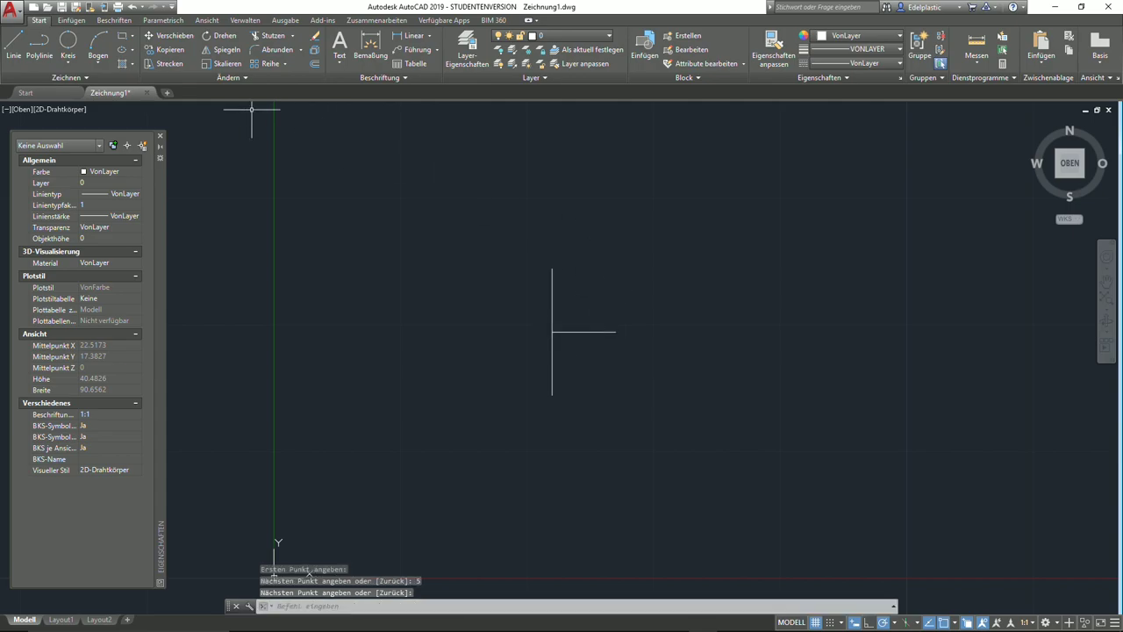
- Draw a three-point circle through the vertical line's ends and the horizontal line's end
left_click(73, 61)
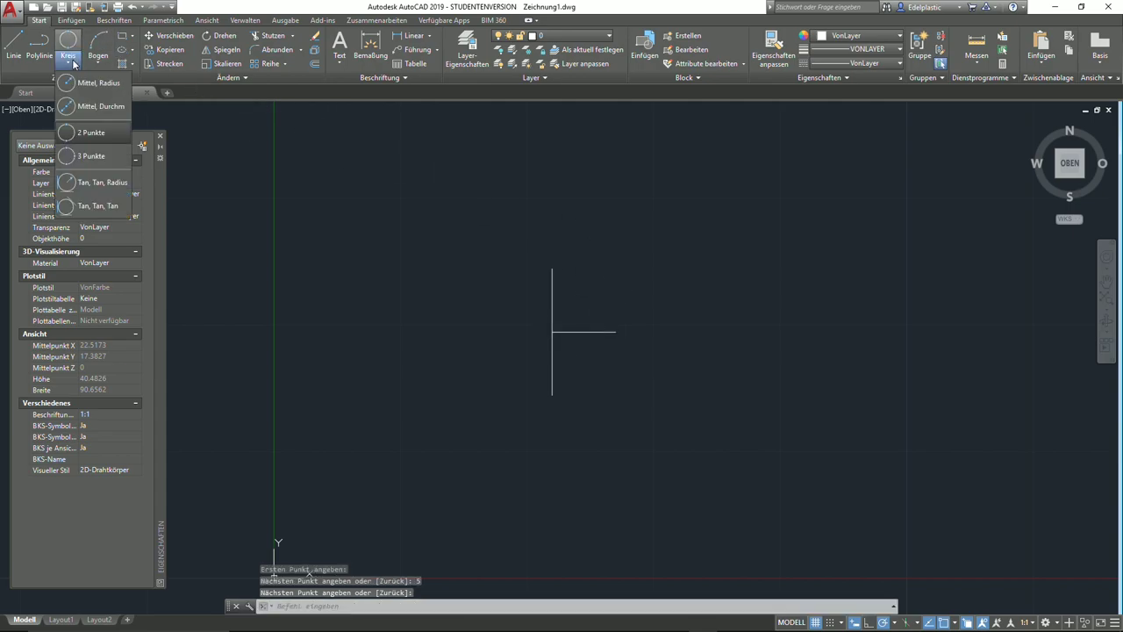
left_click(88, 156)
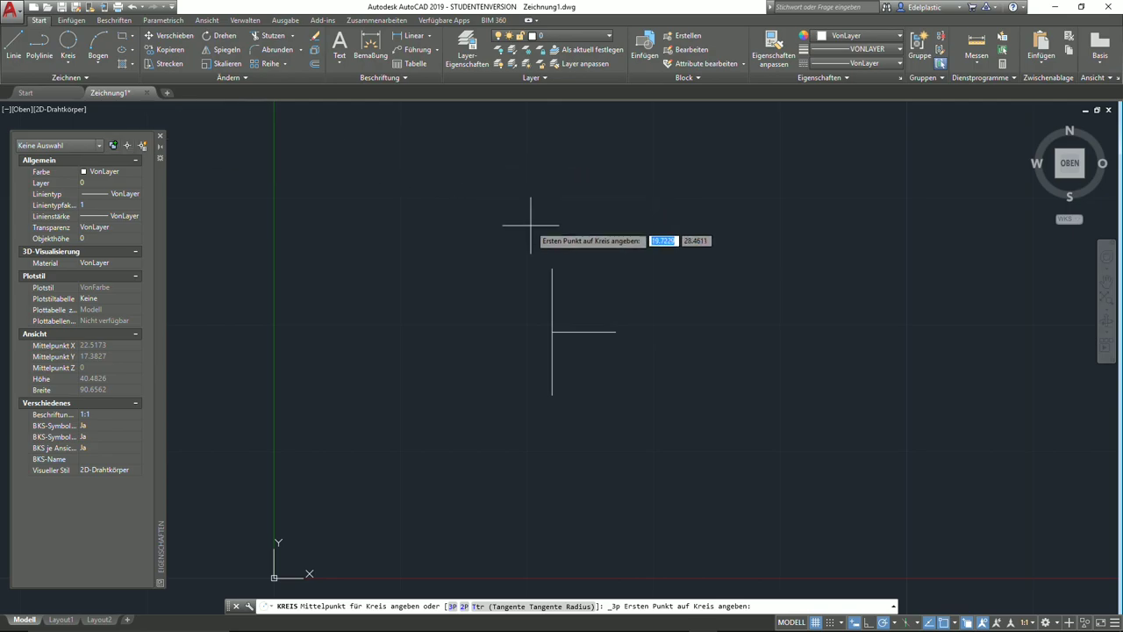
left_click(552, 268)
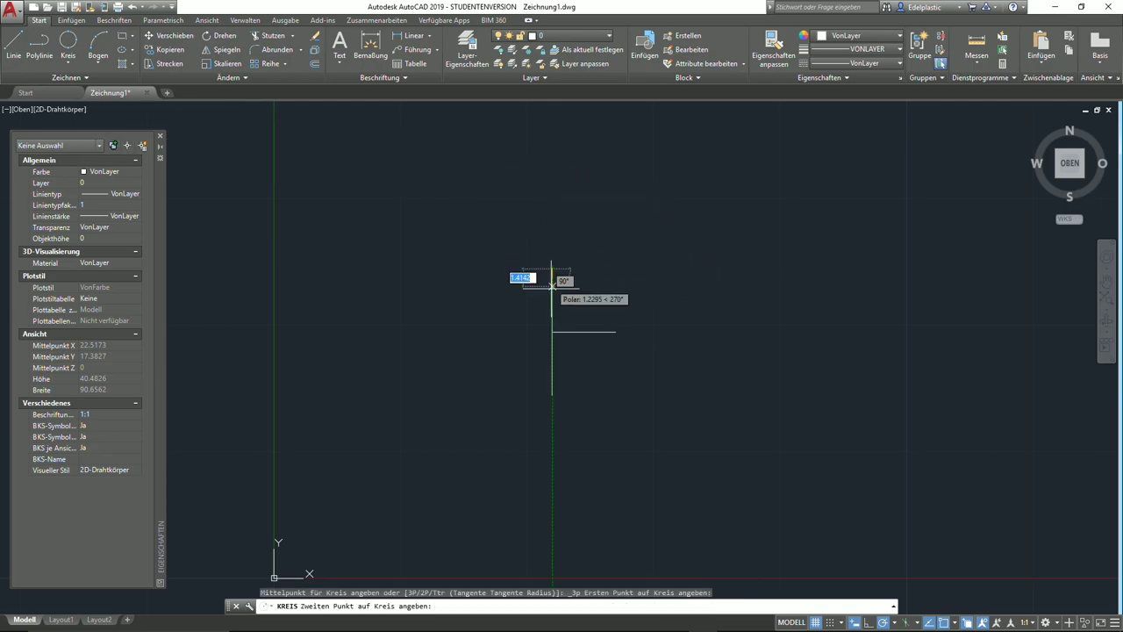
left_click(552, 395)
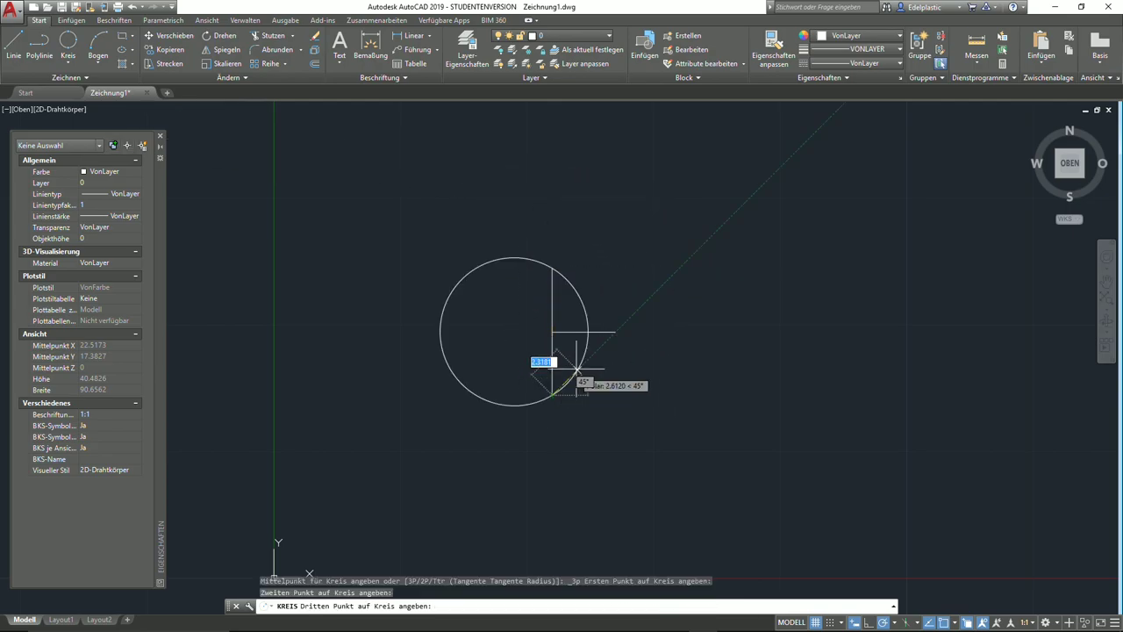
left_click(615, 333)
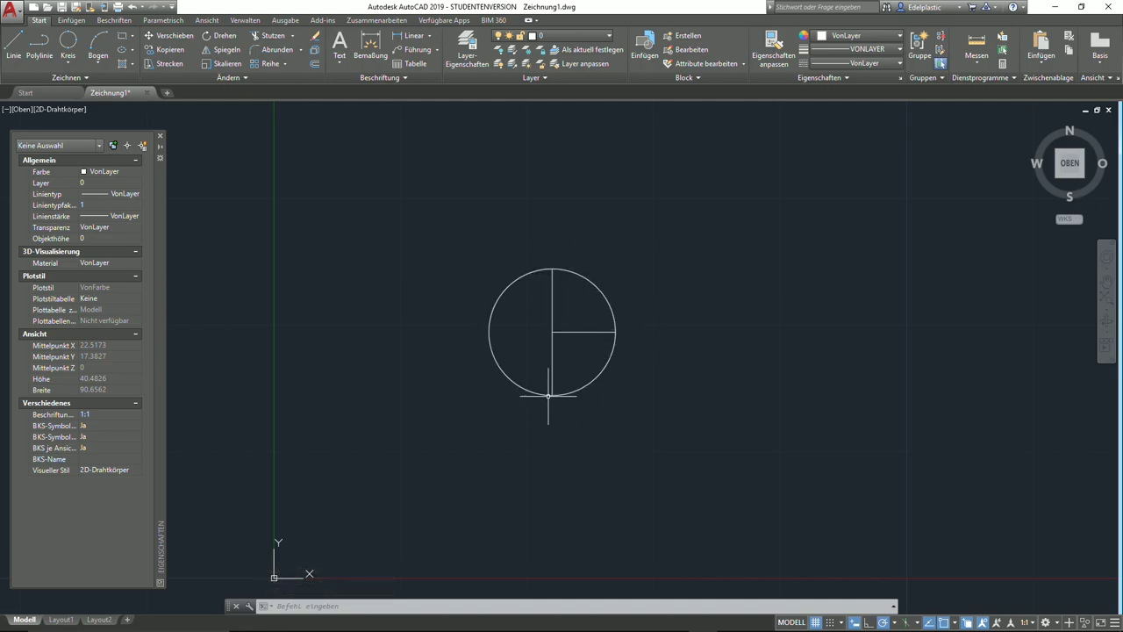
- Erase the horizontal line, then erase the circle
left_click(574, 353)
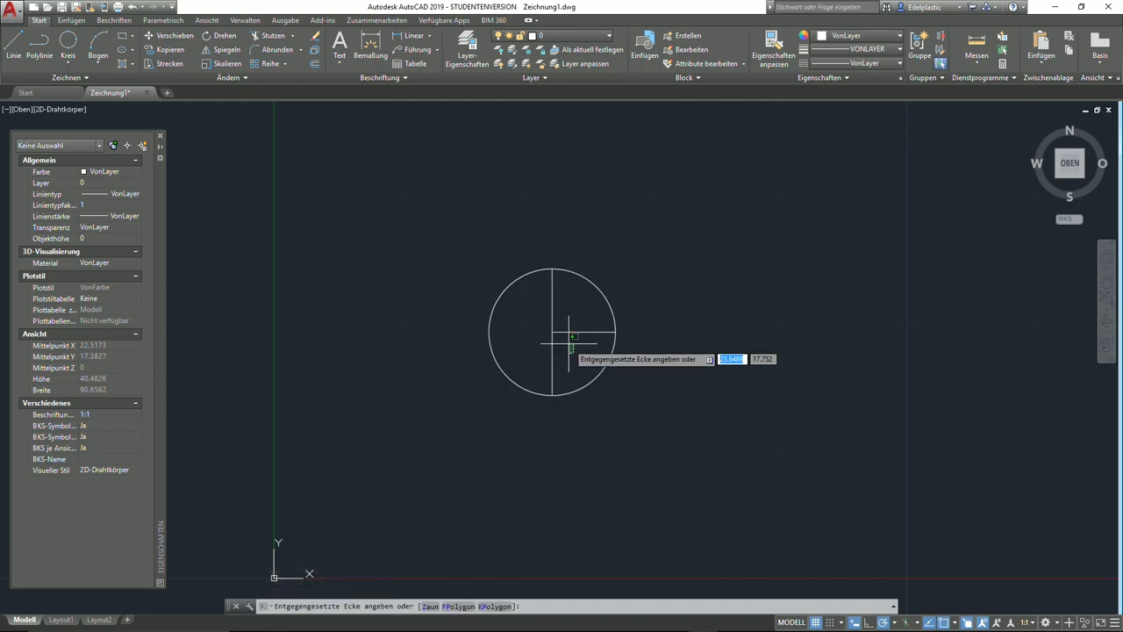
left_click(551, 320)
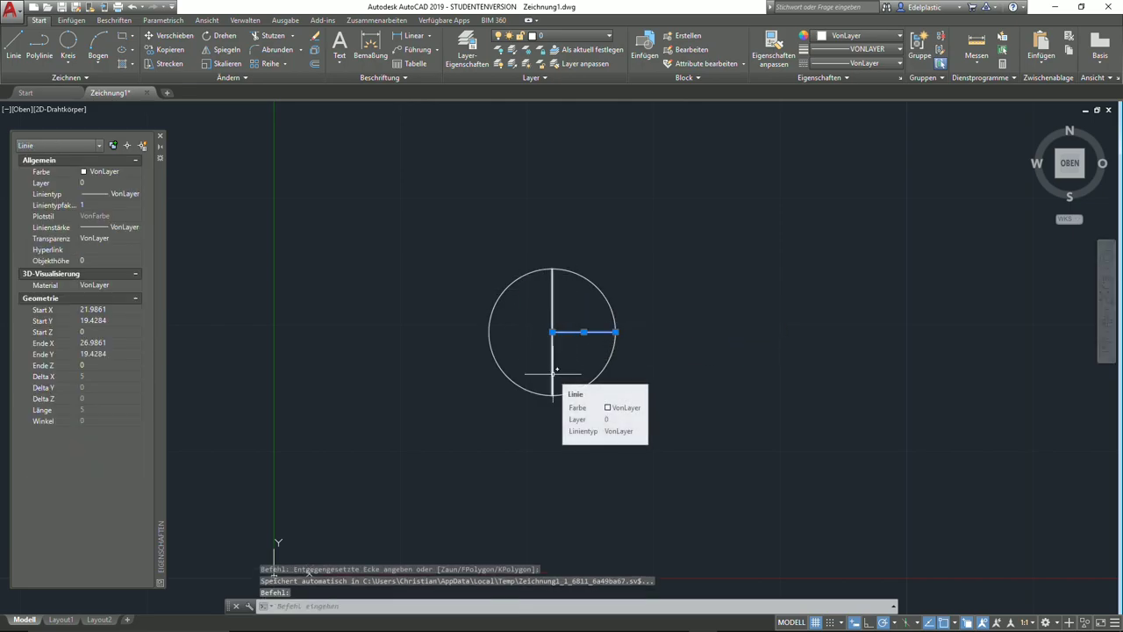
key("Delete")
left_click(484, 275)
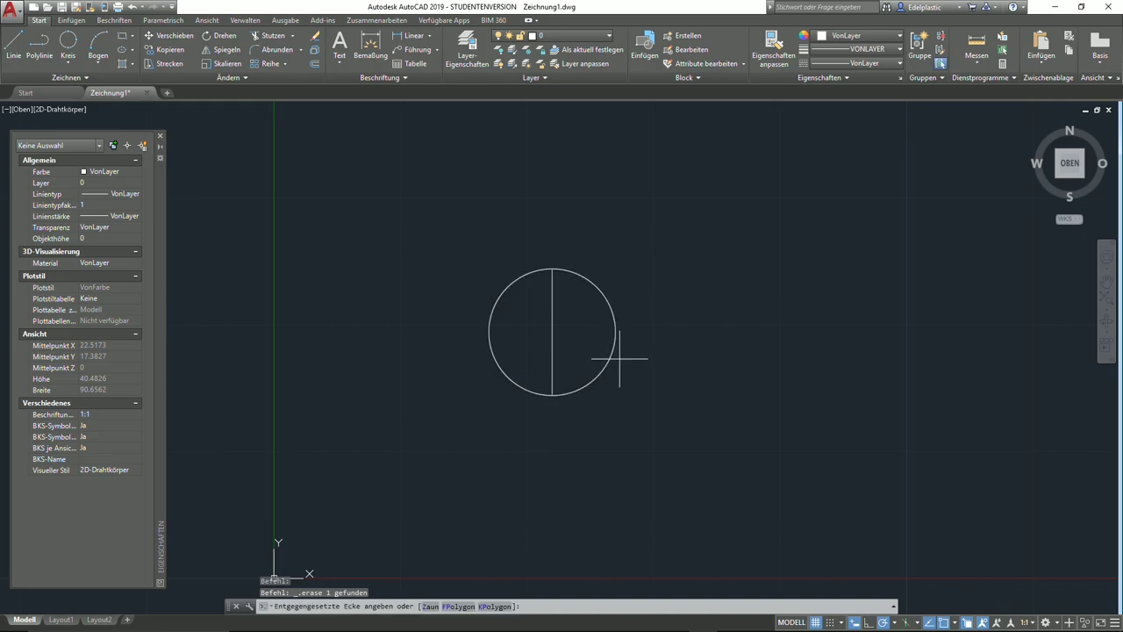
left_click(616, 370)
key("Delete")
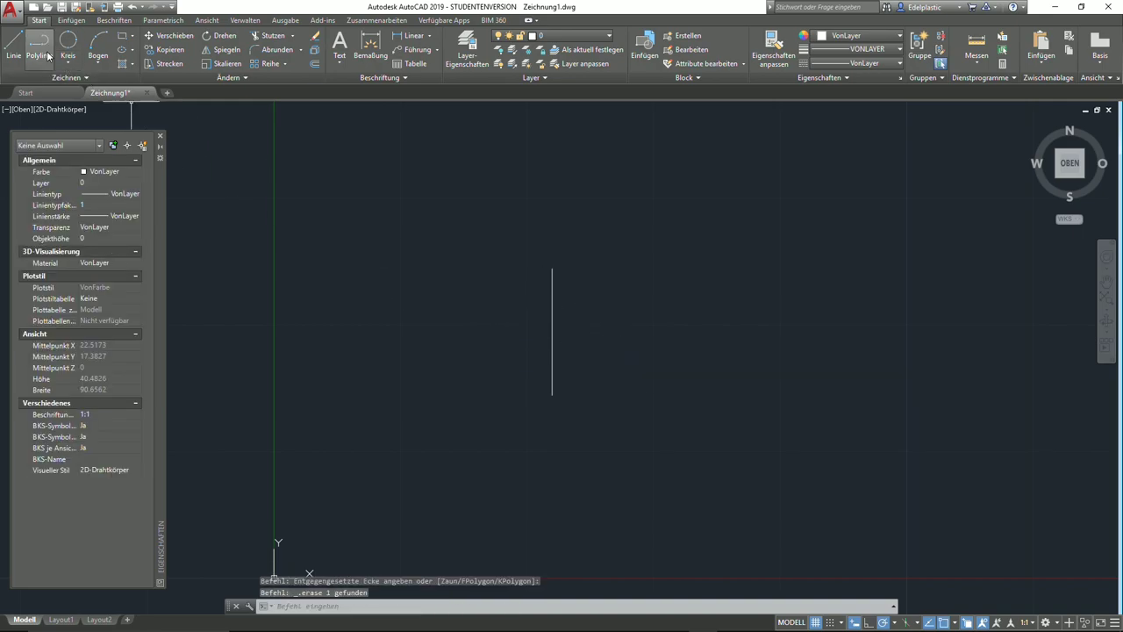
- Draw a 2.5-unit horizontal line from the vertical line's midpoint
left_click(13, 44)
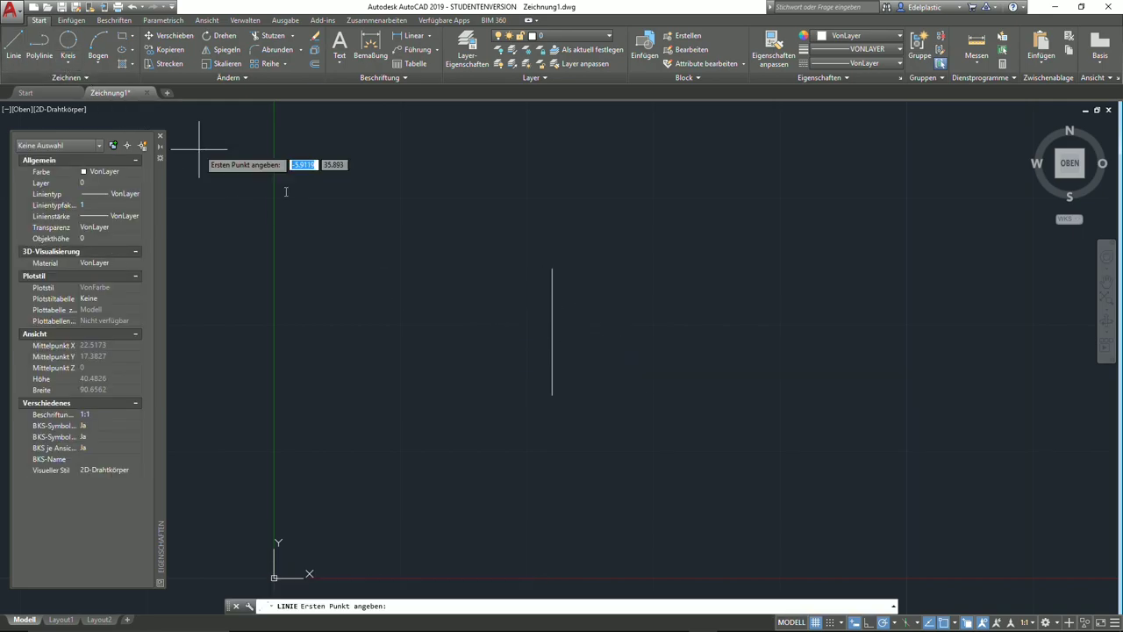
left_click(547, 331)
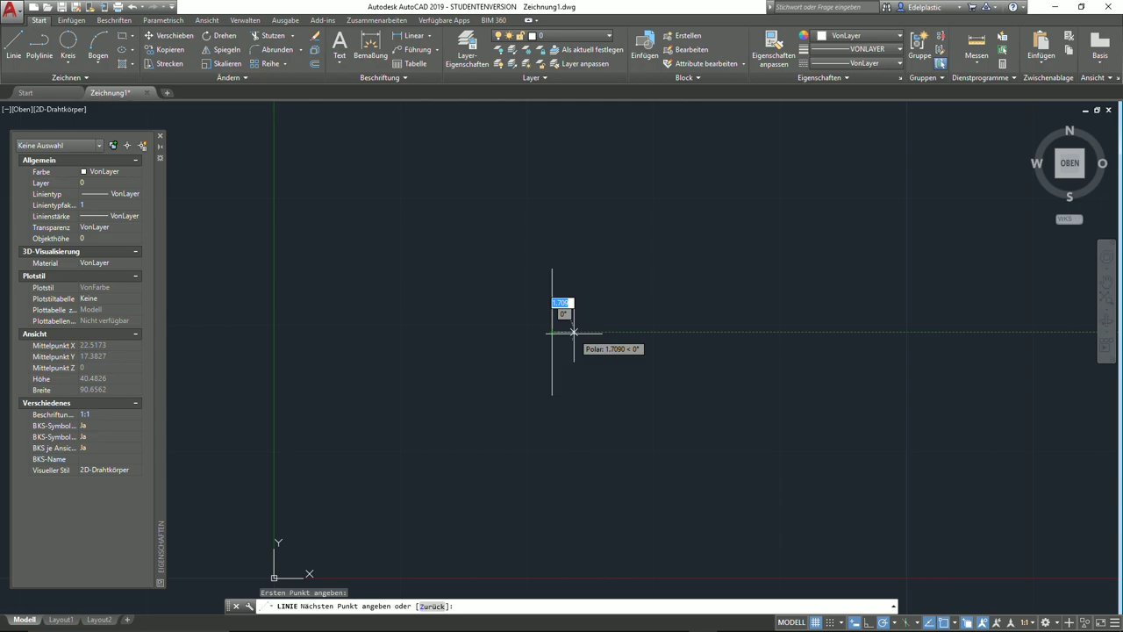
type("2.")
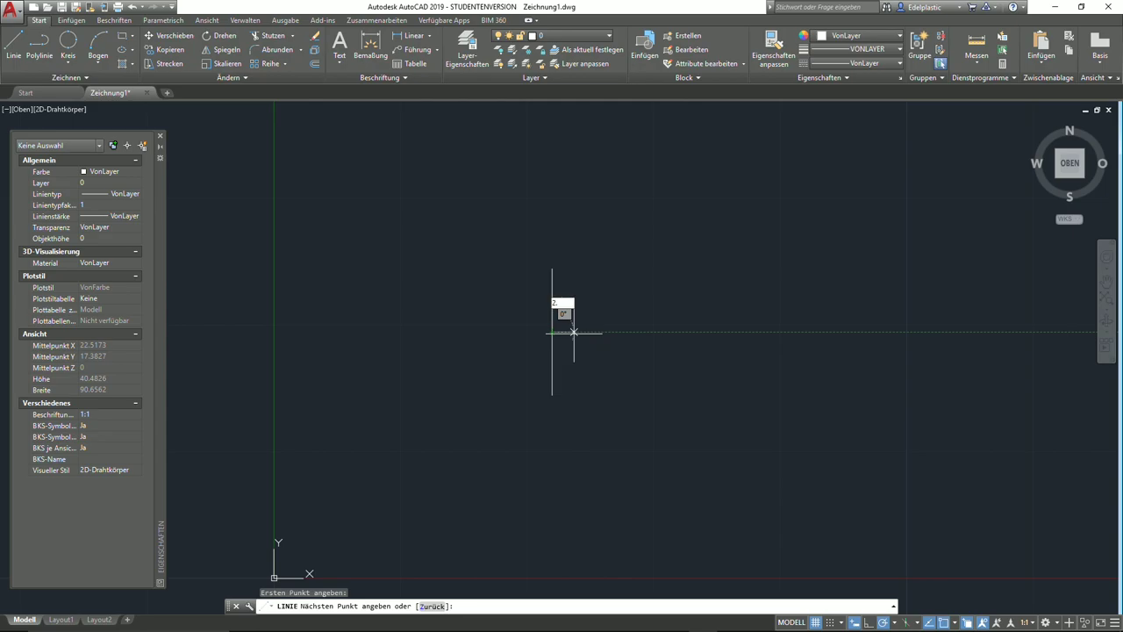
type("5")
key("Return")
key("Return")
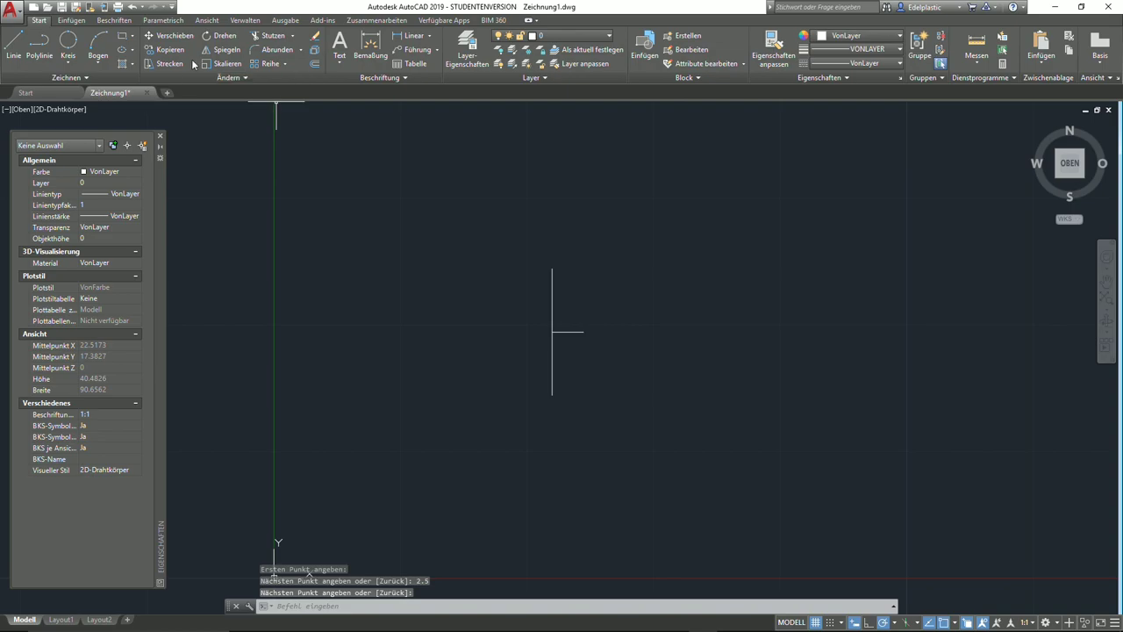
- Draw a three-point circle through the vertical line's ends and the short line's end
left_click(68, 64)
left_click(104, 155)
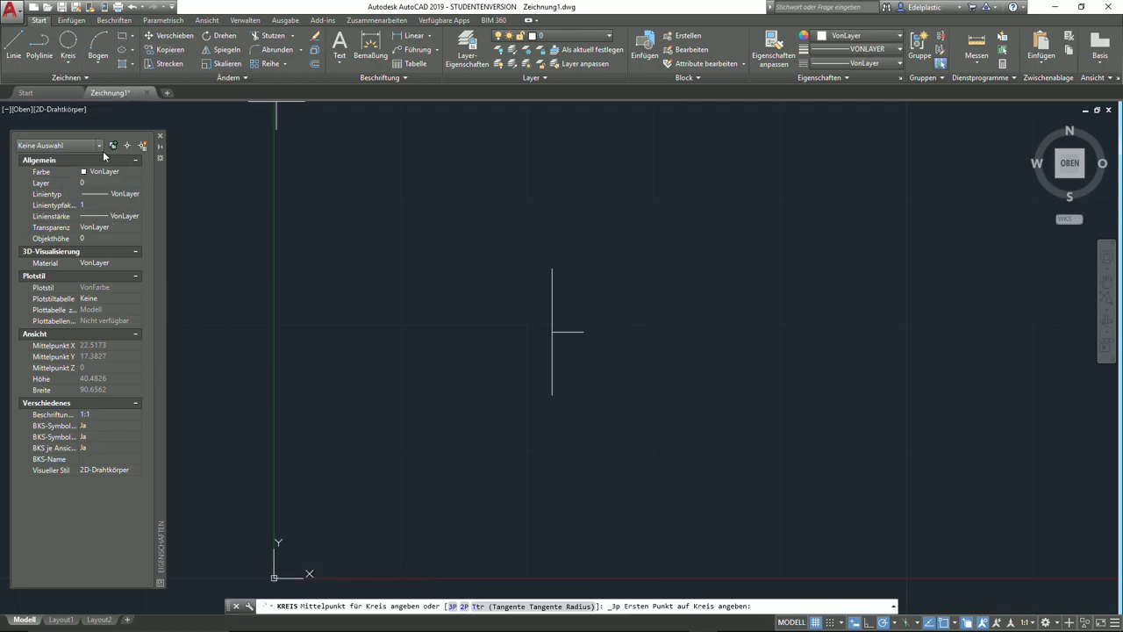
left_click(552, 268)
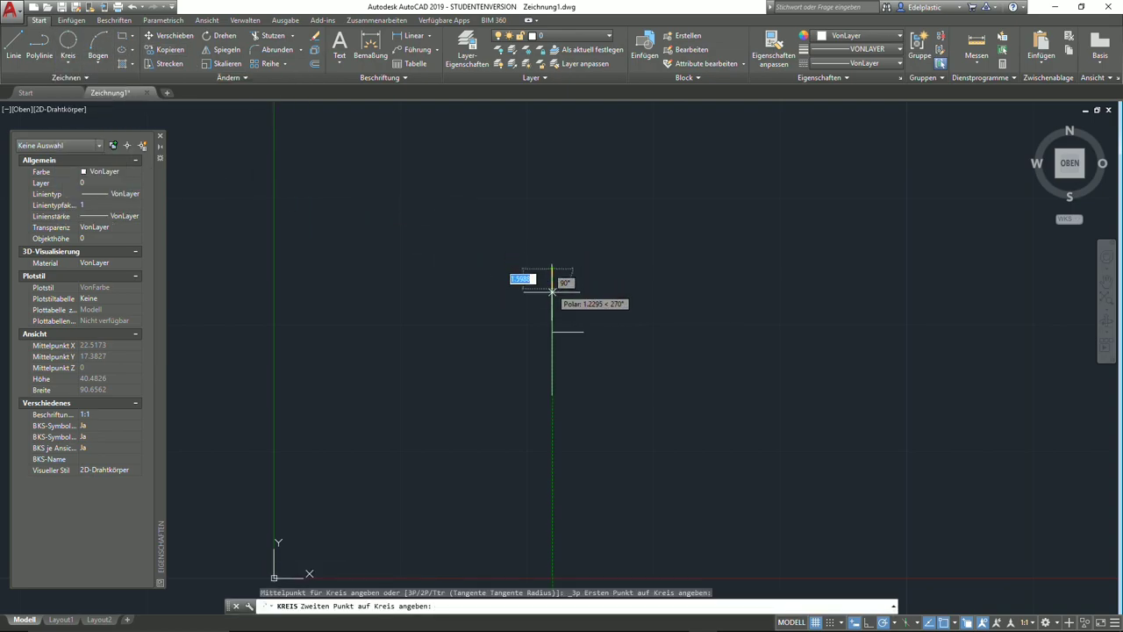
left_click(552, 390)
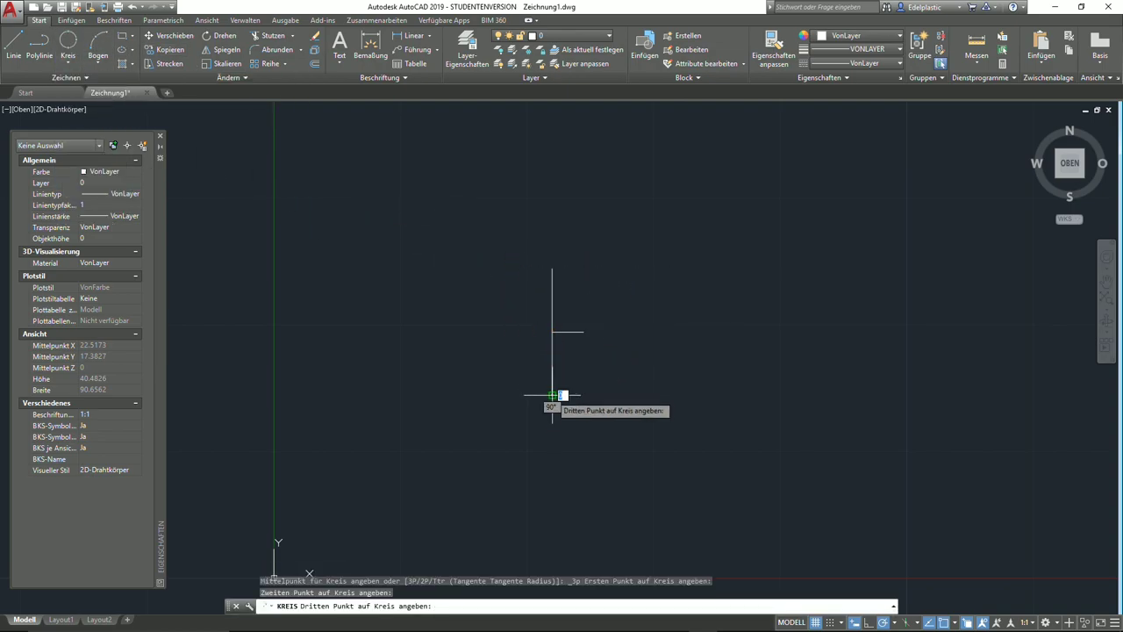
left_click(584, 332)
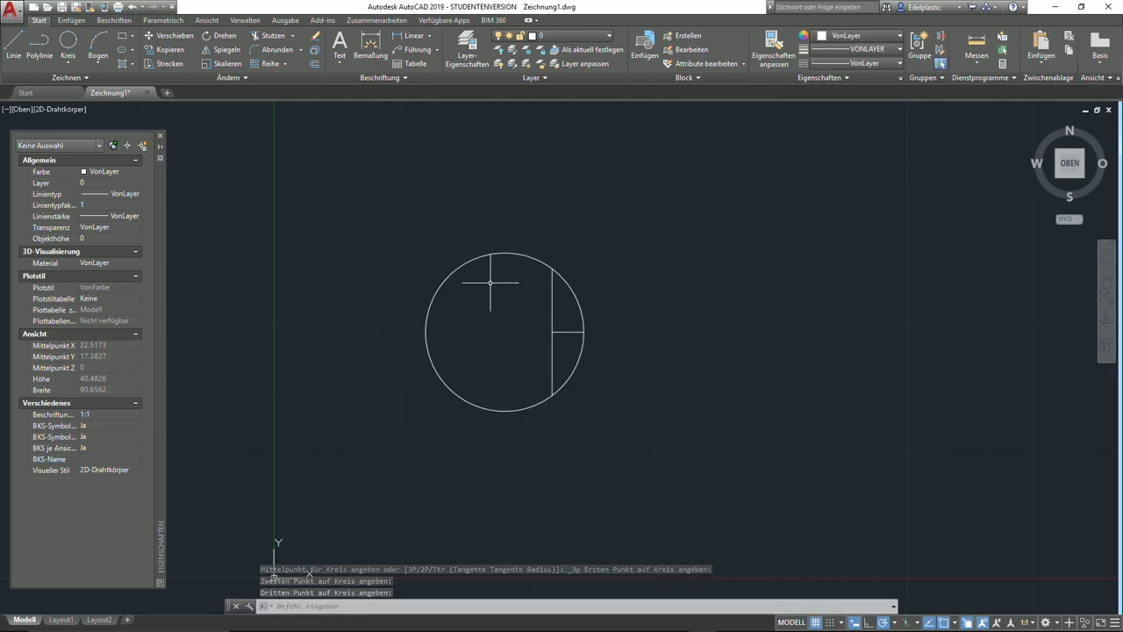
- Erase the circle and both lines, leaving the drawing empty
left_click(14, 44)
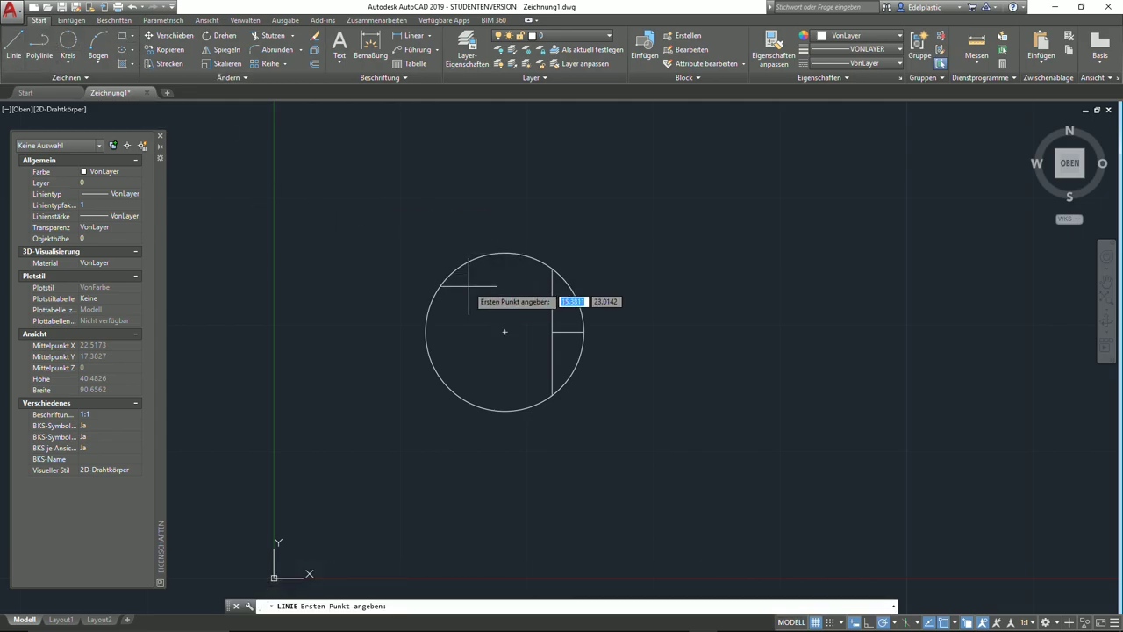
left_click(552, 332)
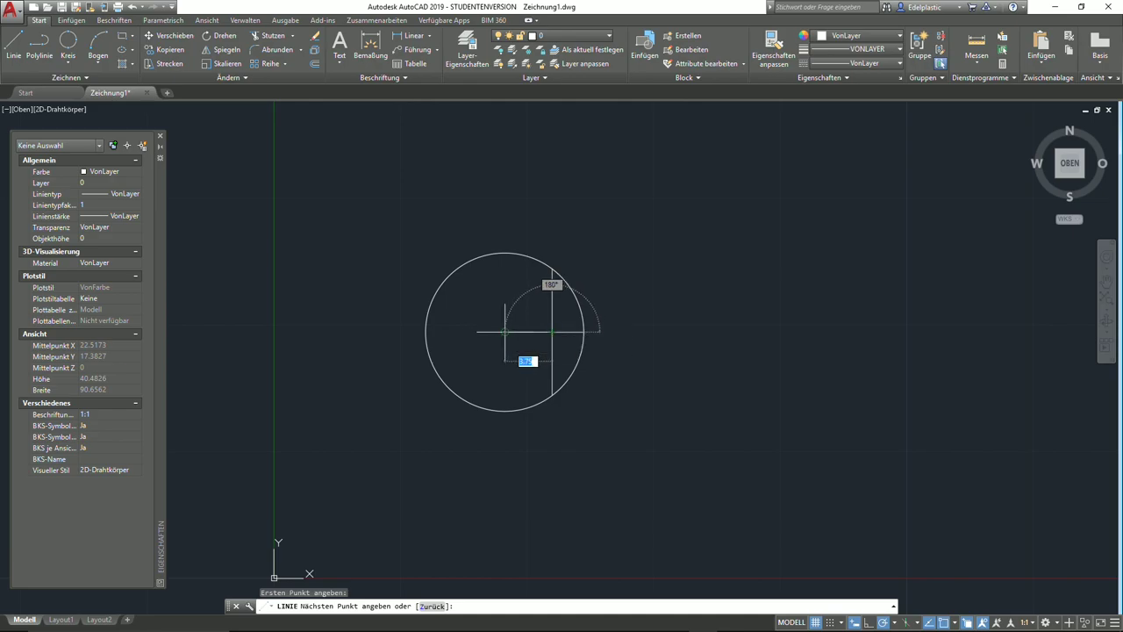
key("Escape")
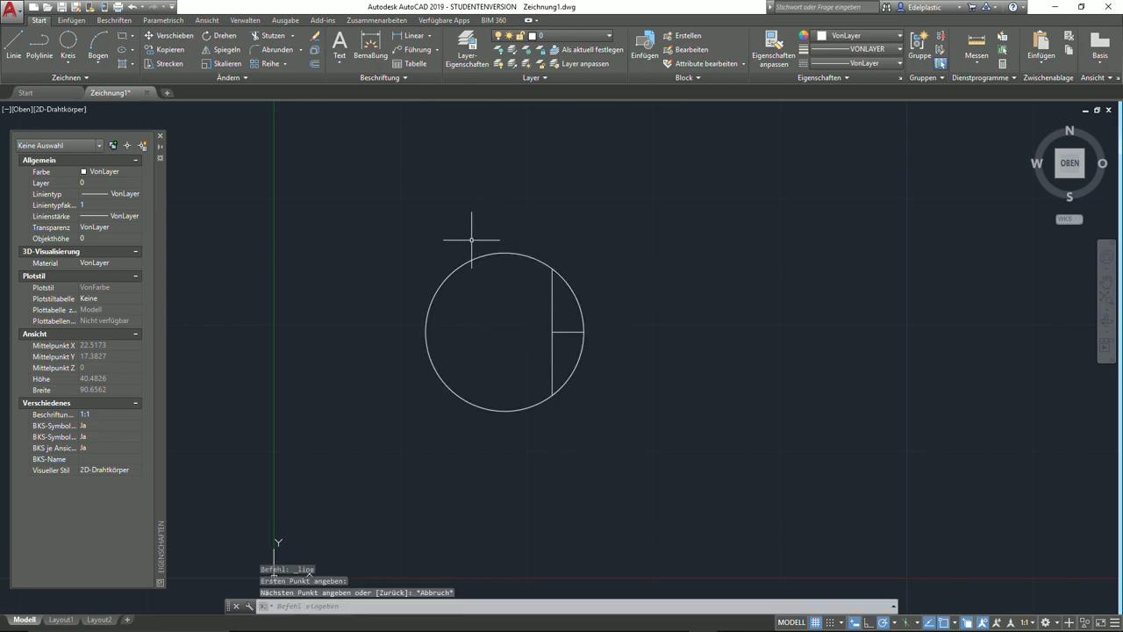
left_click(578, 341)
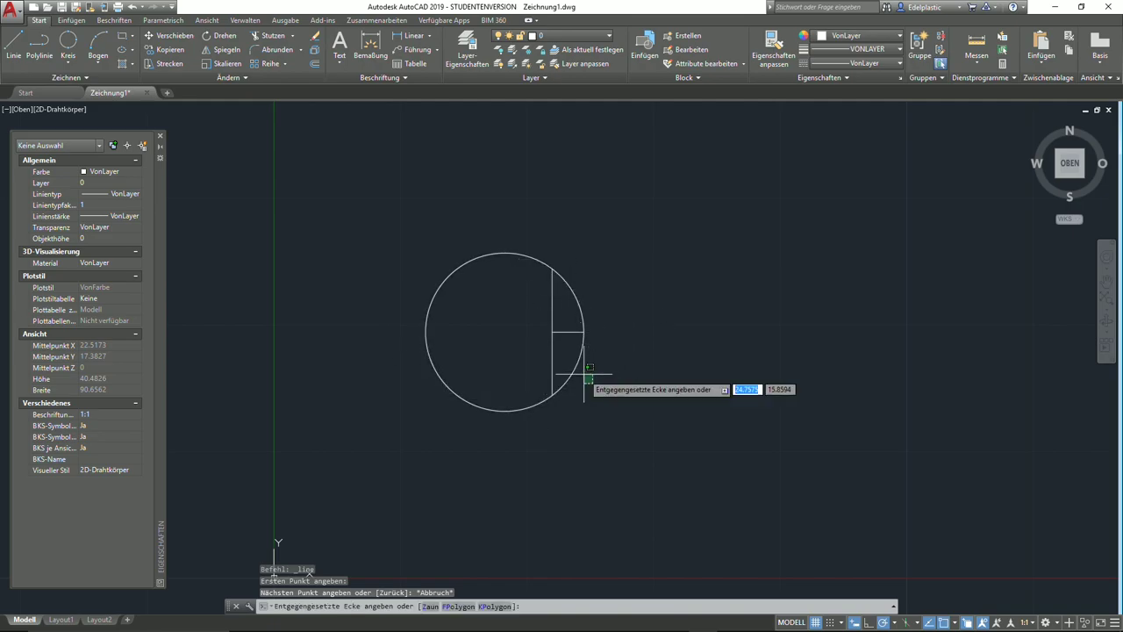
left_click(572, 365)
key("Delete")
left_click(573, 366)
left_click(477, 243)
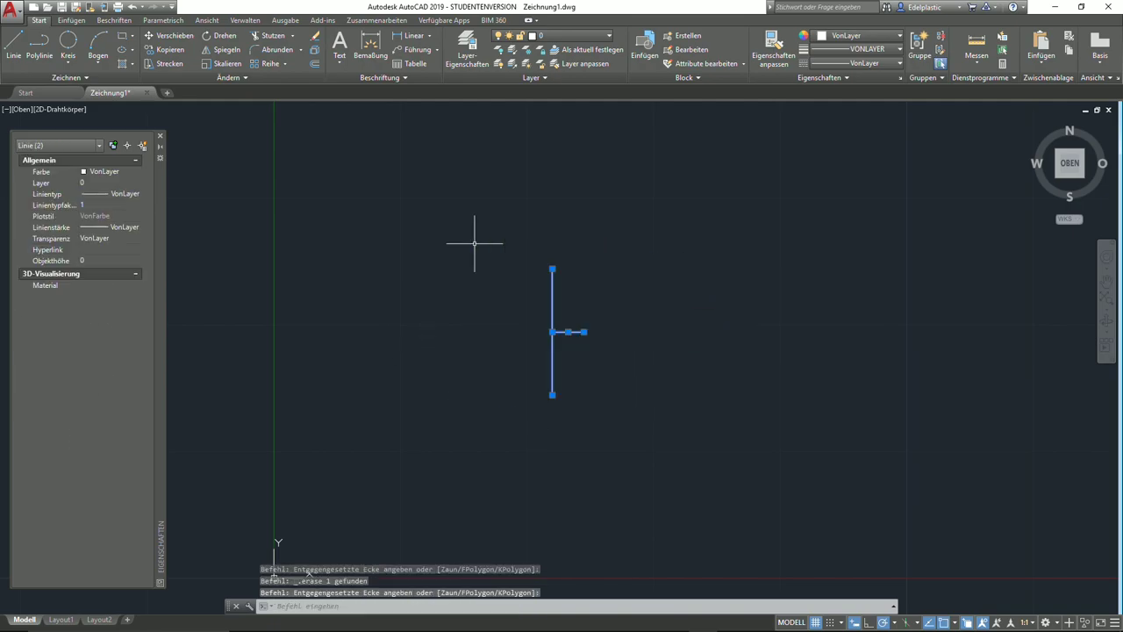
key("Delete")
- Draw two connected lines forming an inverted V with a peak at the top
left_click(67, 63)
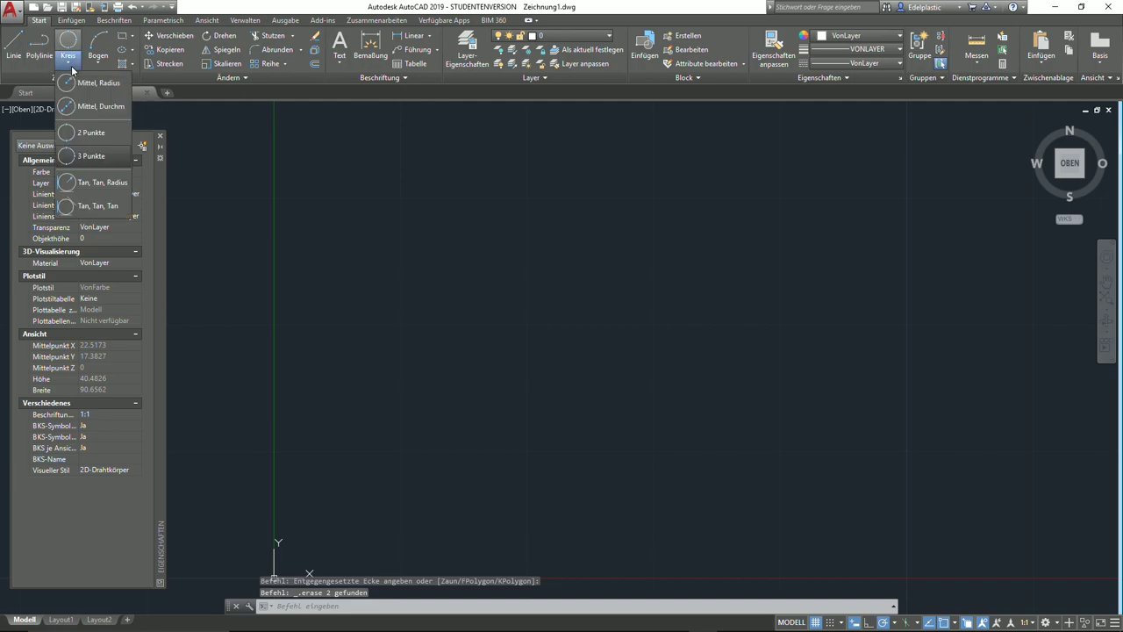
left_click(13, 42)
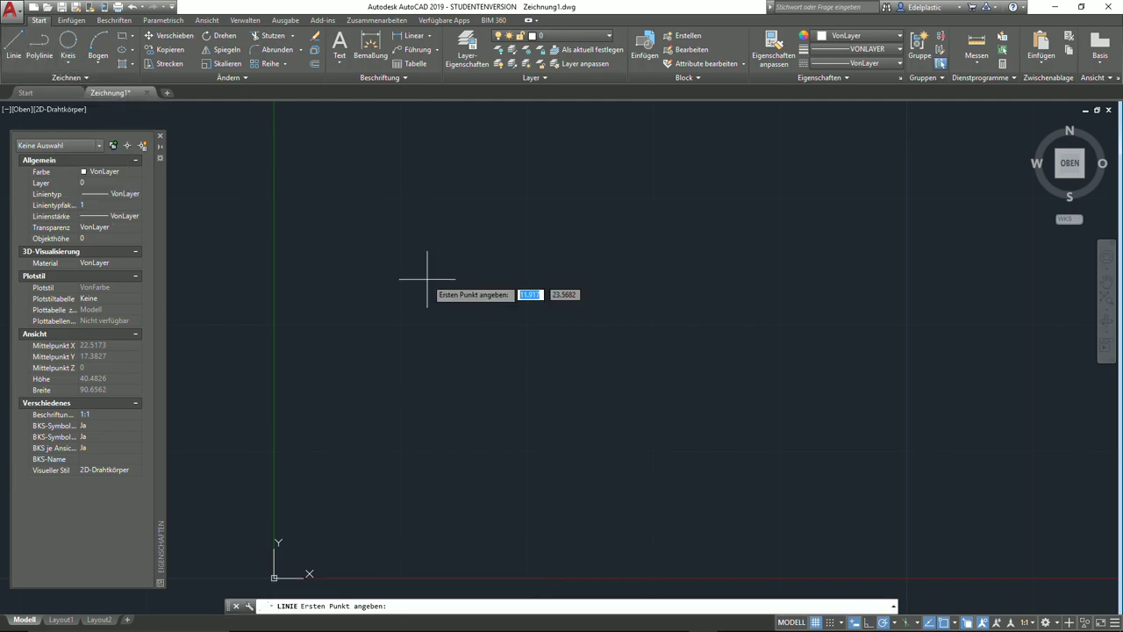
left_click(437, 360)
left_click(542, 196)
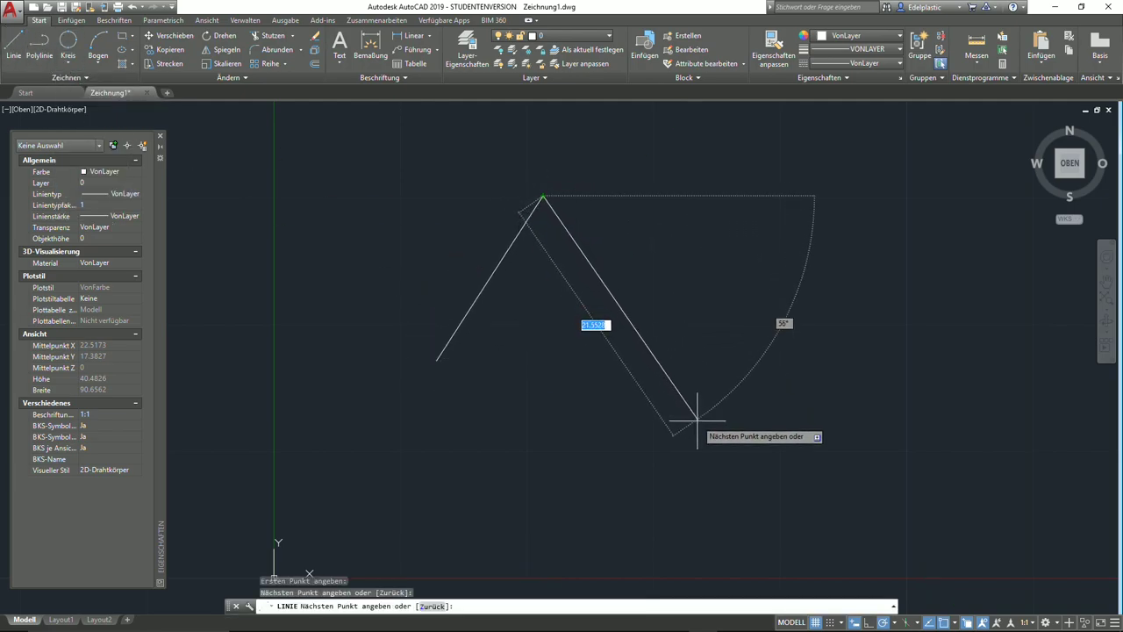
left_click(730, 480)
right_click(731, 480)
left_click(763, 486)
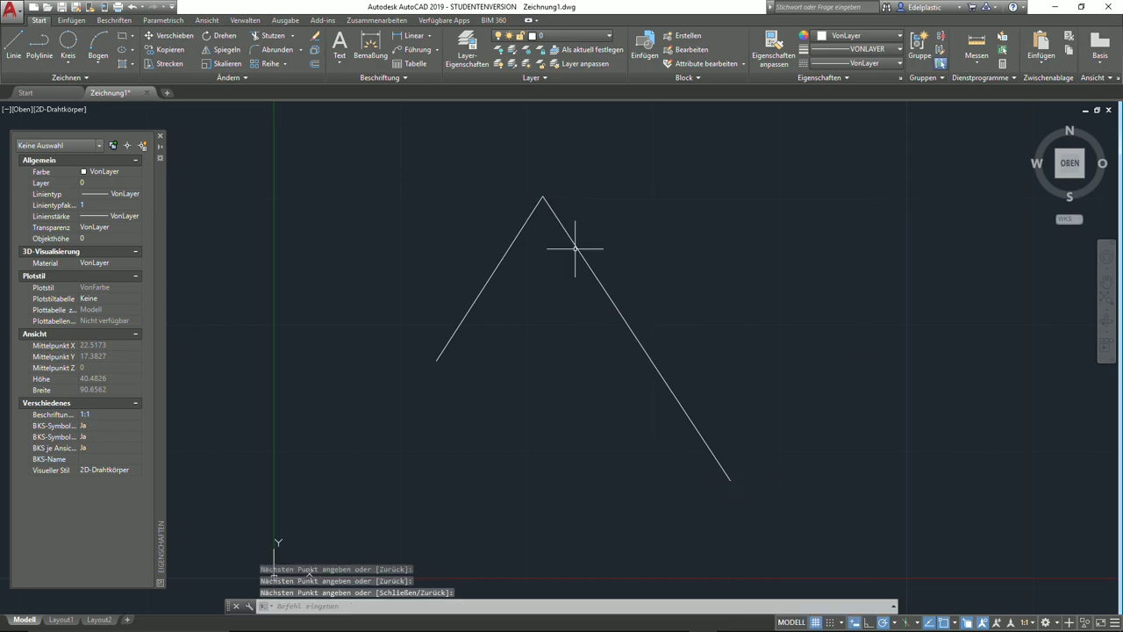
- Draw a Tan, Tan, Radius circle of radius 10 tangent to both V lines
left_click(63, 67)
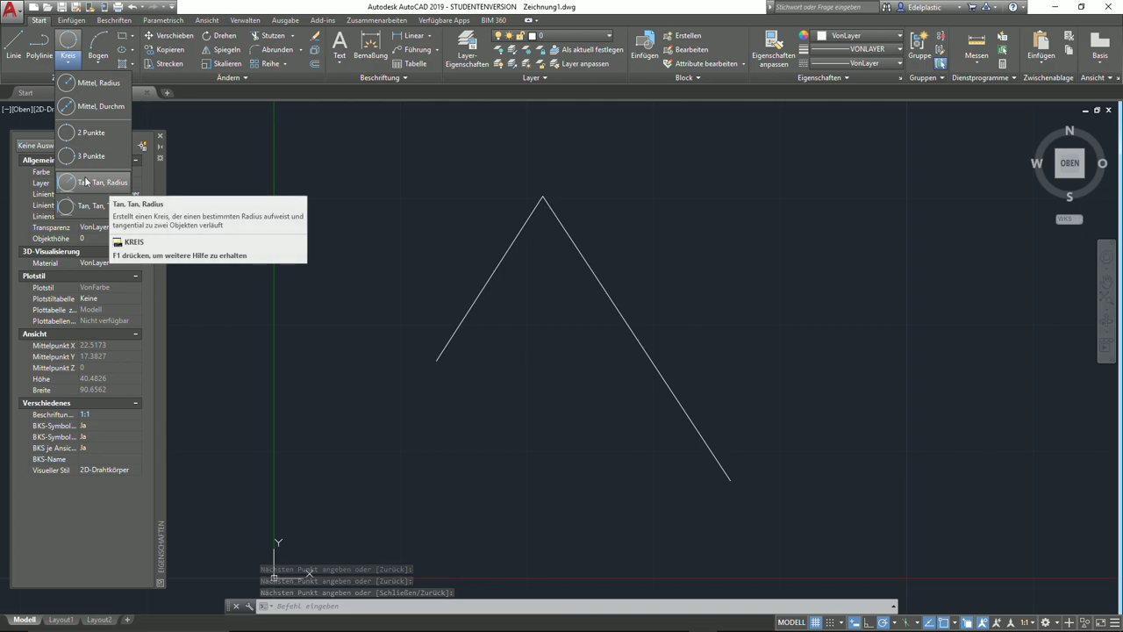
left_click(86, 185)
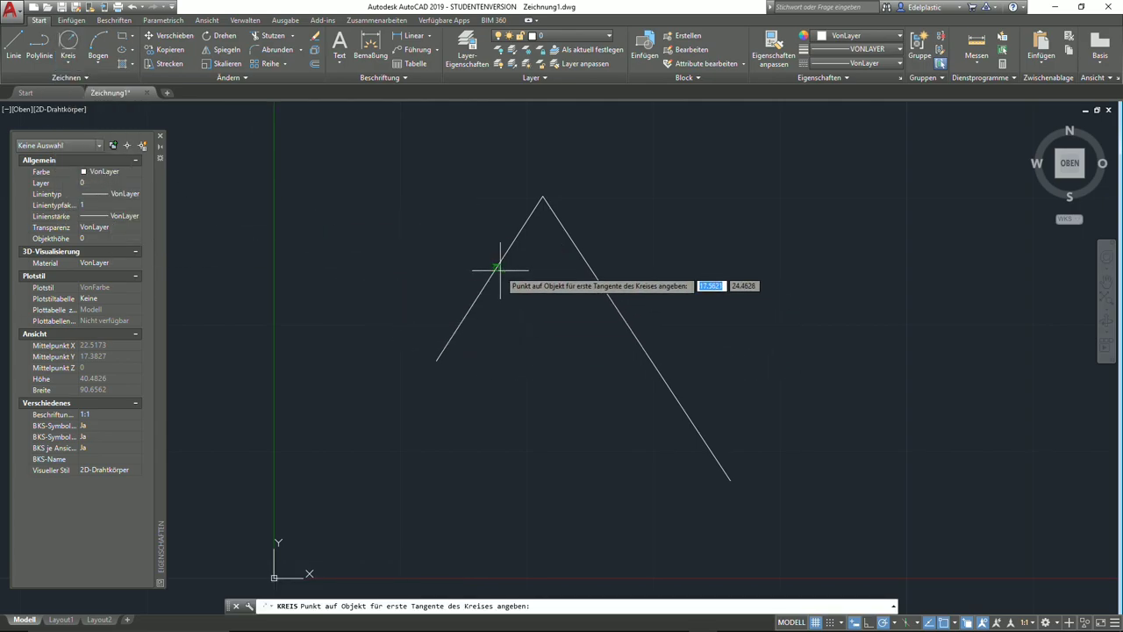
left_click(501, 258)
left_click(617, 310)
type("10")
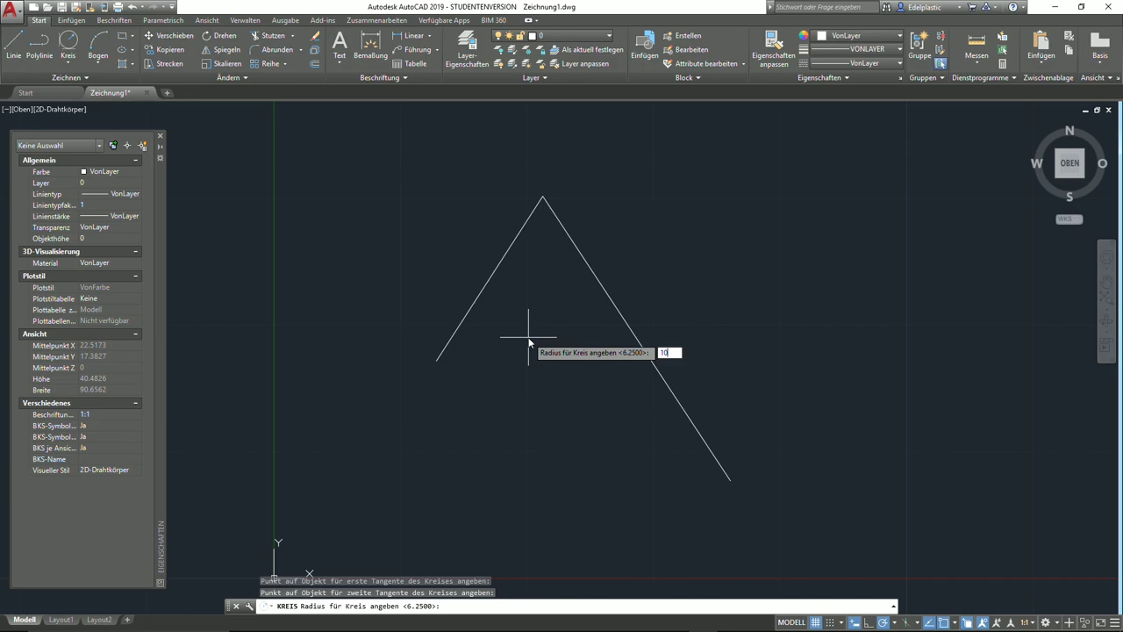
key("Return")
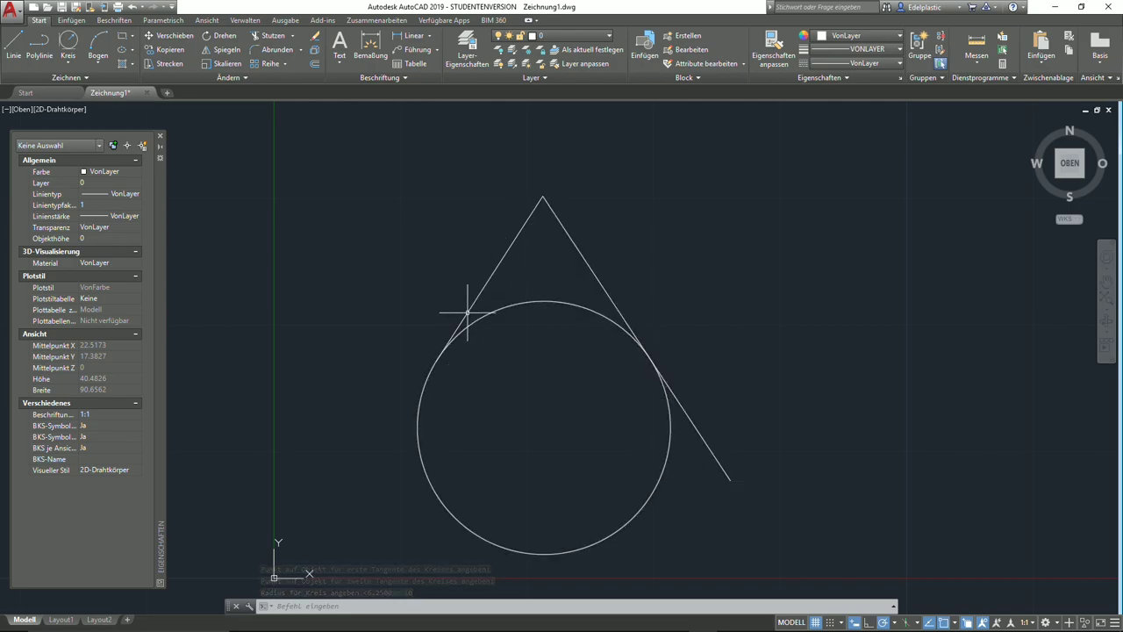
- Check the circle's radius of 10 in Properties, then window-select the circle
left_click(538, 303)
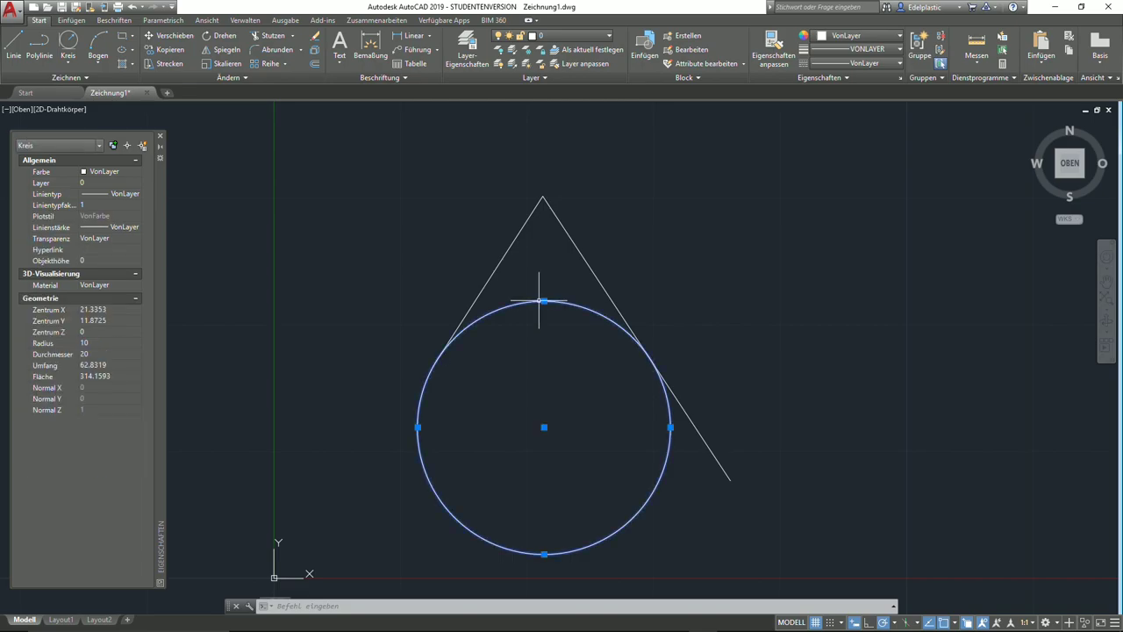
left_click(97, 343)
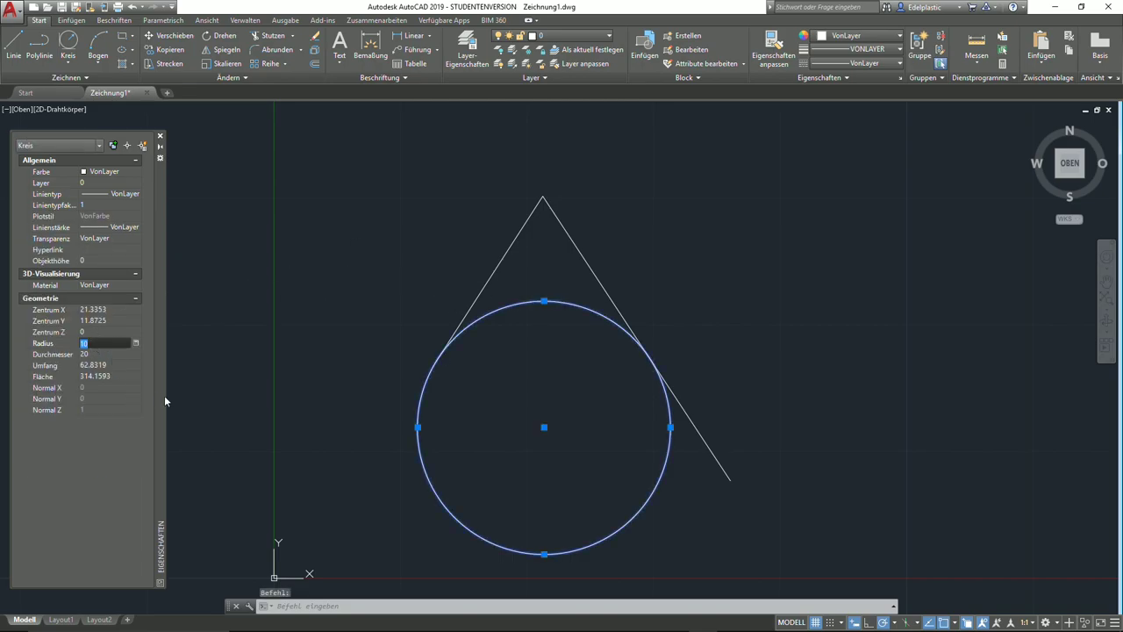
key("Escape")
left_click(564, 363)
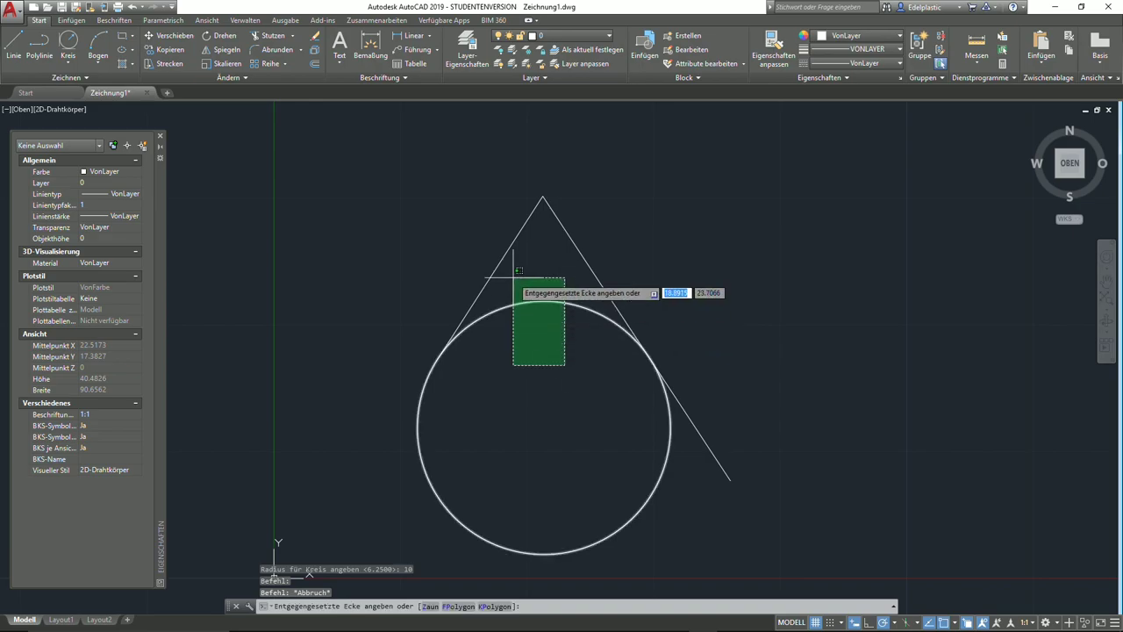
left_click(514, 279)
- Erase the tangent circle and close the V into a triangle with a third line
key("Delete")
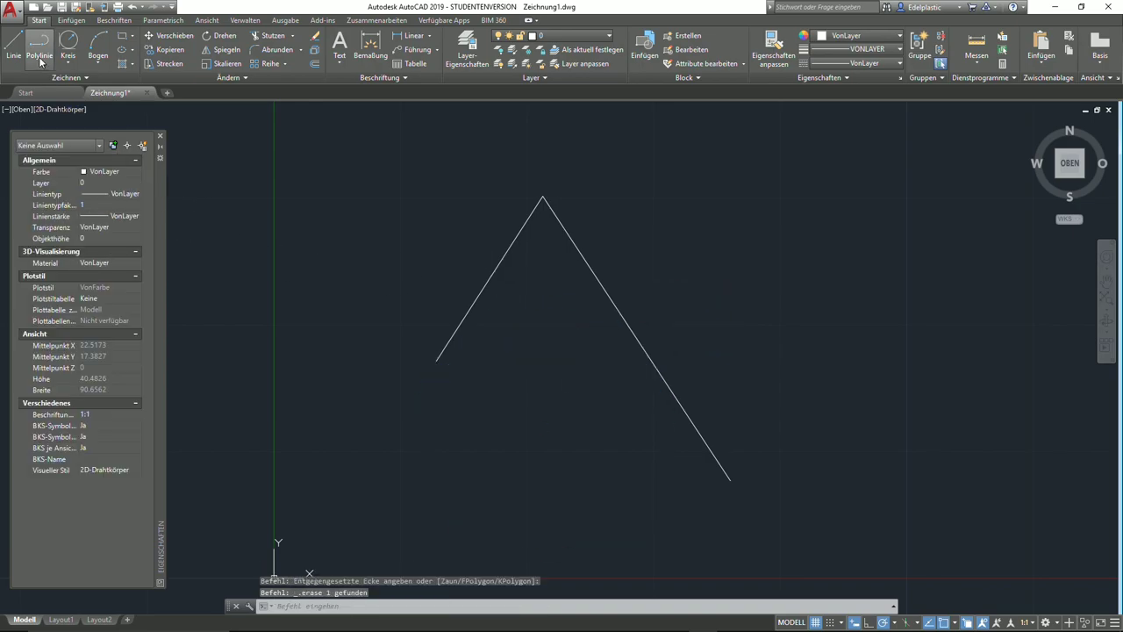
left_click(9, 60)
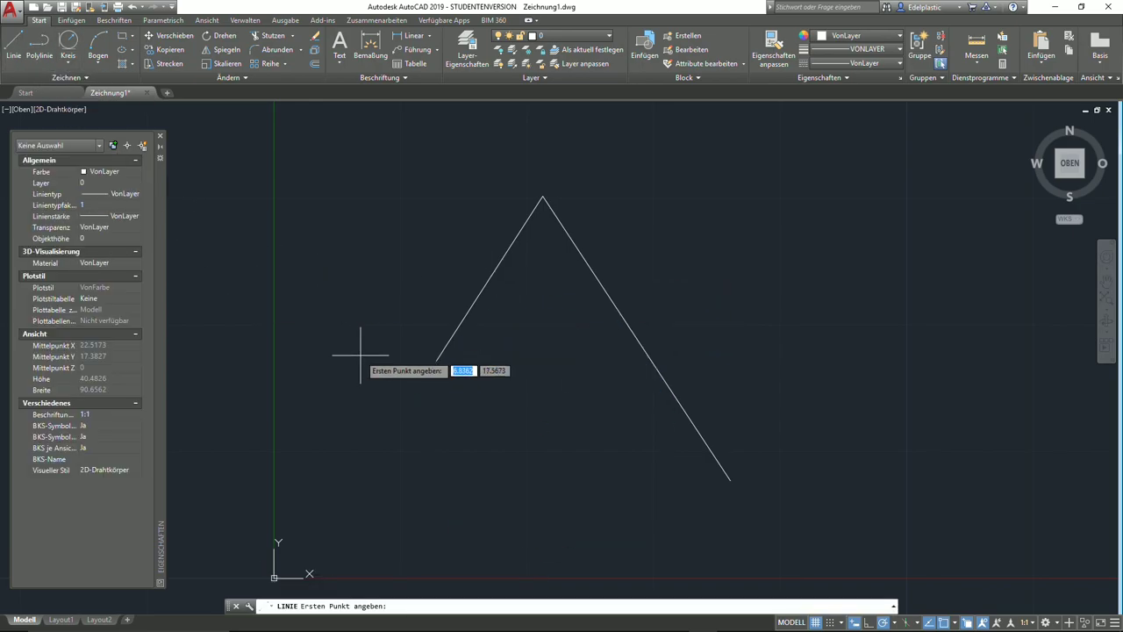
left_click(437, 360)
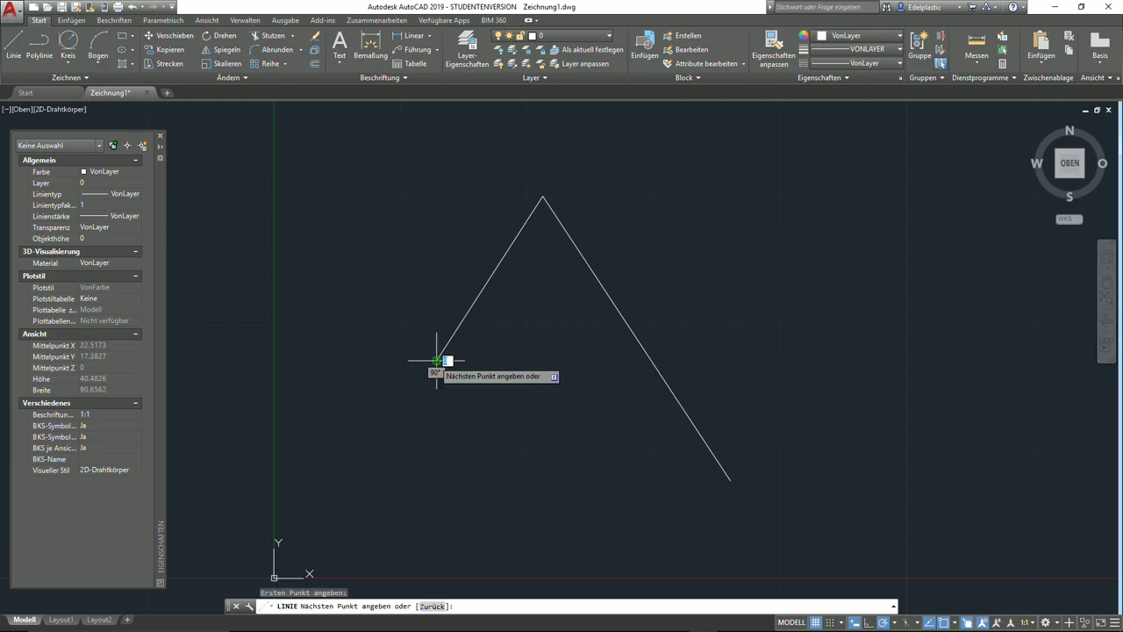
left_click(731, 481)
key("Return")
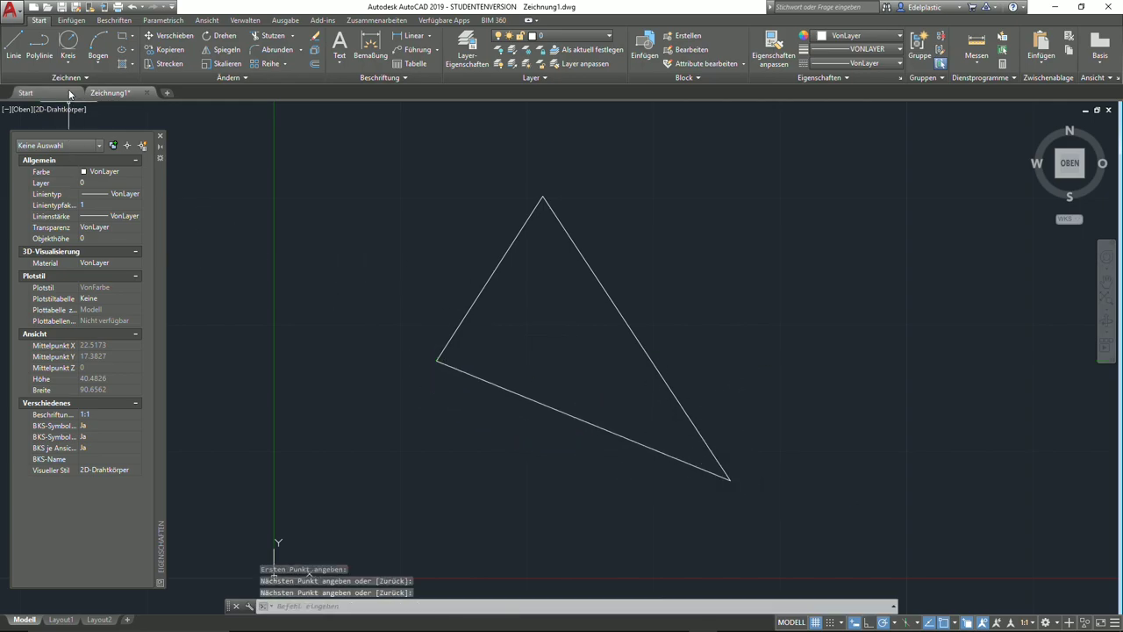
- Draw a Tan, Tan, Tan circle inscribed in the triangle's three edges
left_click(68, 64)
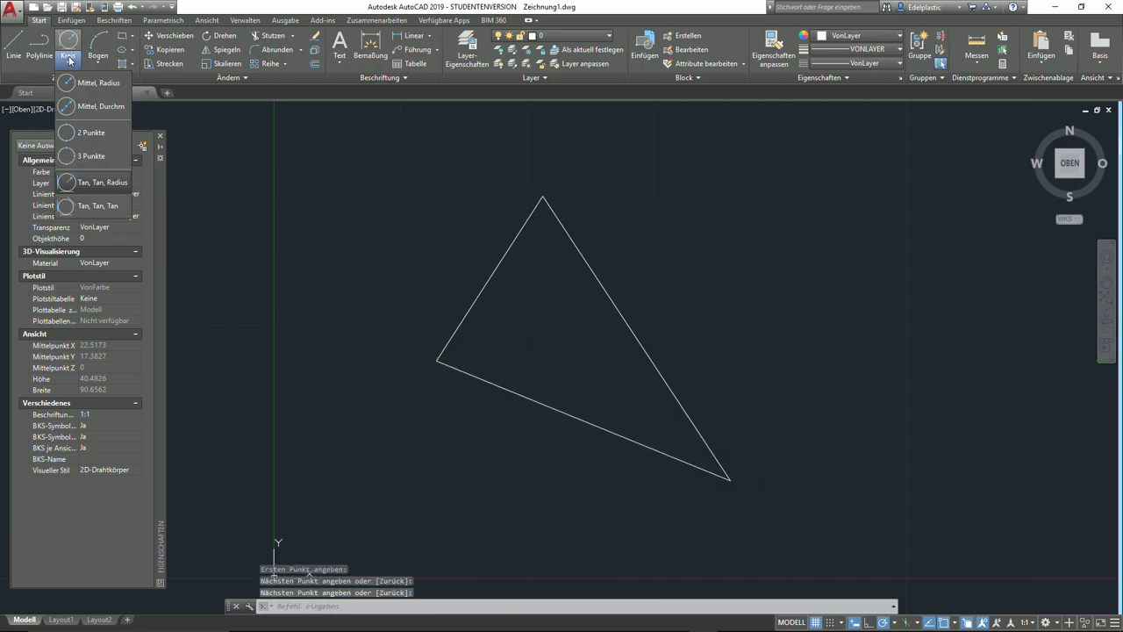
left_click(100, 208)
left_click(453, 334)
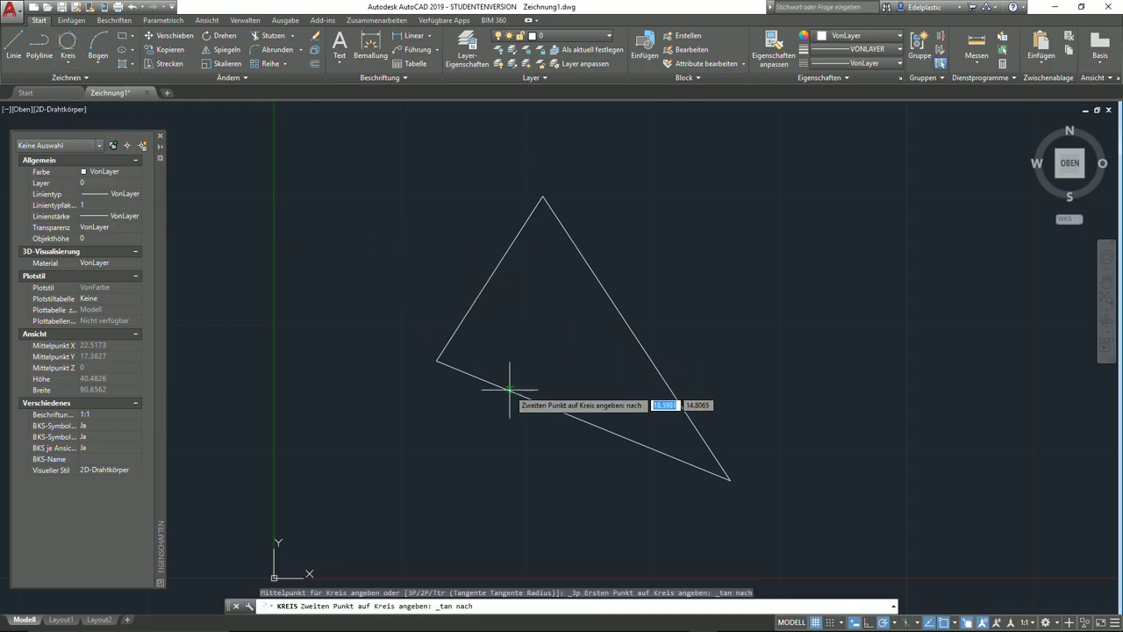
left_click(510, 388)
left_click(592, 274)
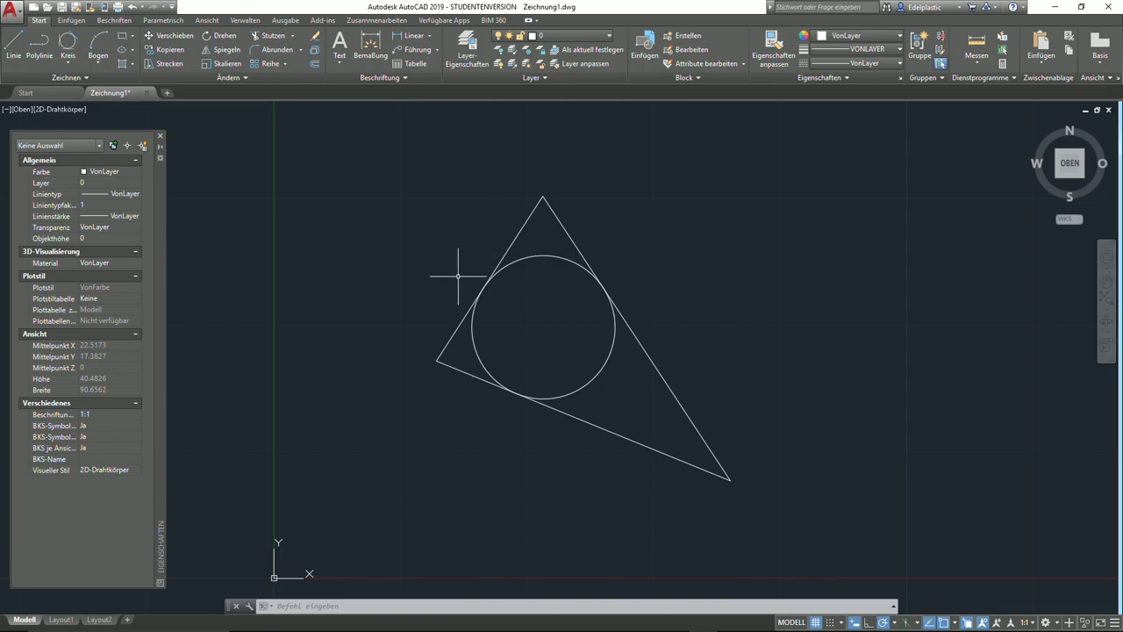
- Inspect the inscribed circle's radius of 5.658, then erase the circle
left_click(472, 345)
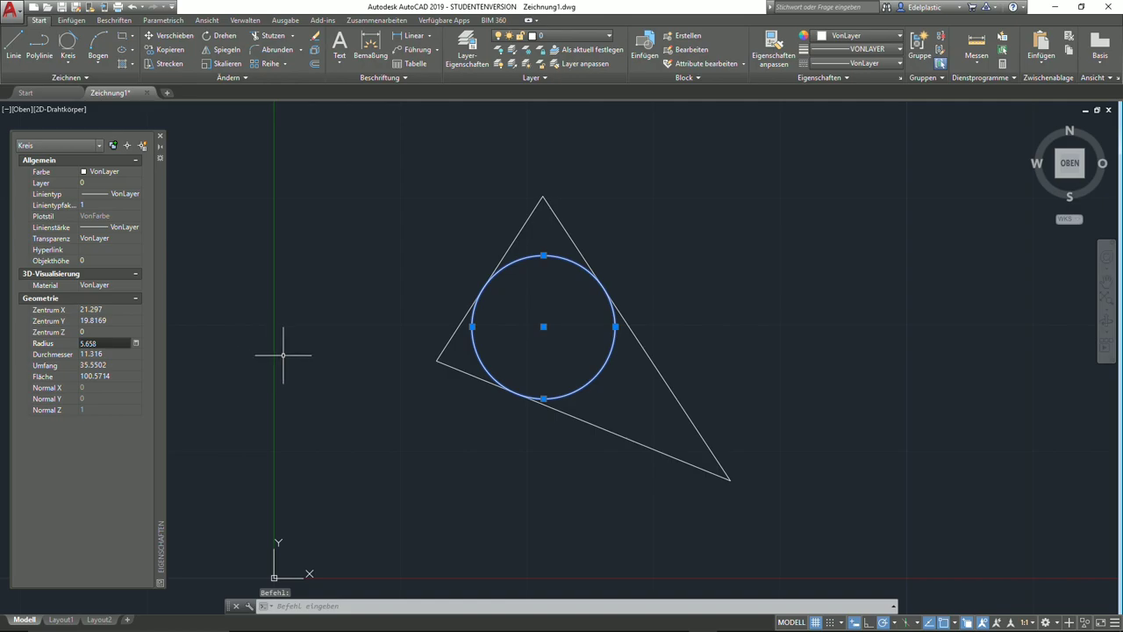
key("Escape")
left_click(632, 383)
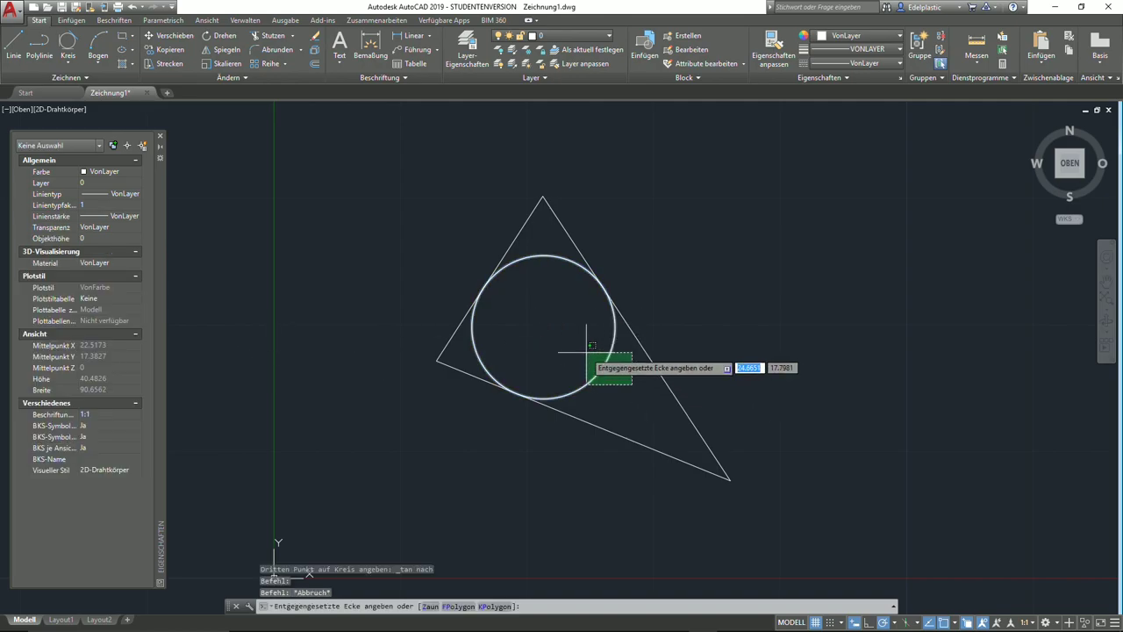
left_click(586, 352)
key("Delete")
- Erase the triangle's bottom edge
left_click(561, 447)
left_click(521, 363)
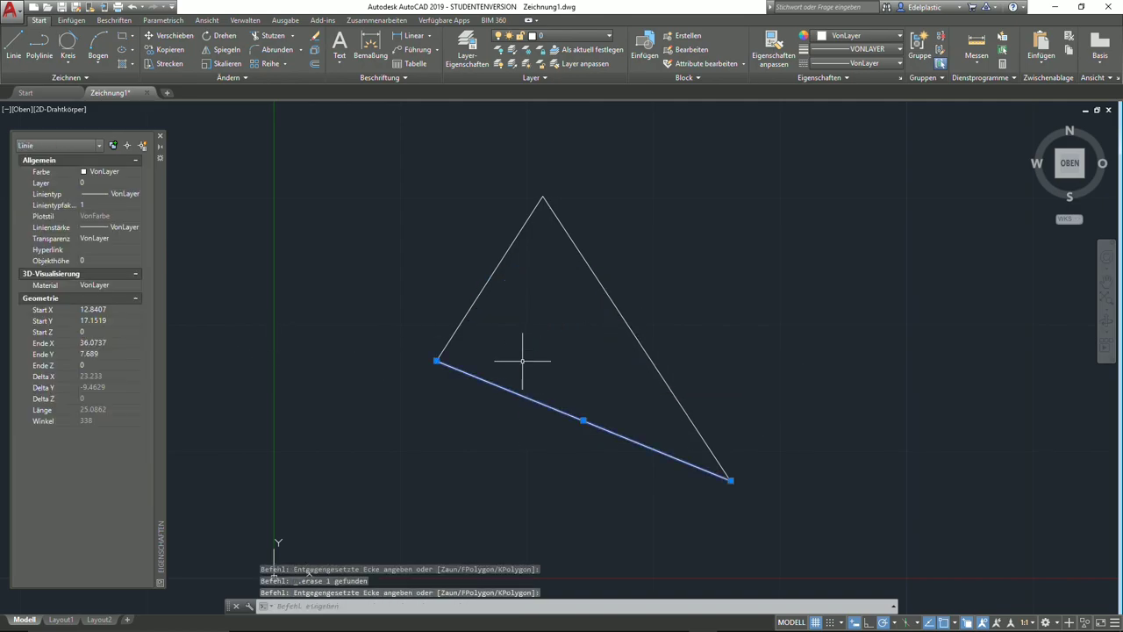
key("Delete")
- Draw a Tan, Tan, Radius circle of radius 45 tangent to both V lines
left_click(63, 64)
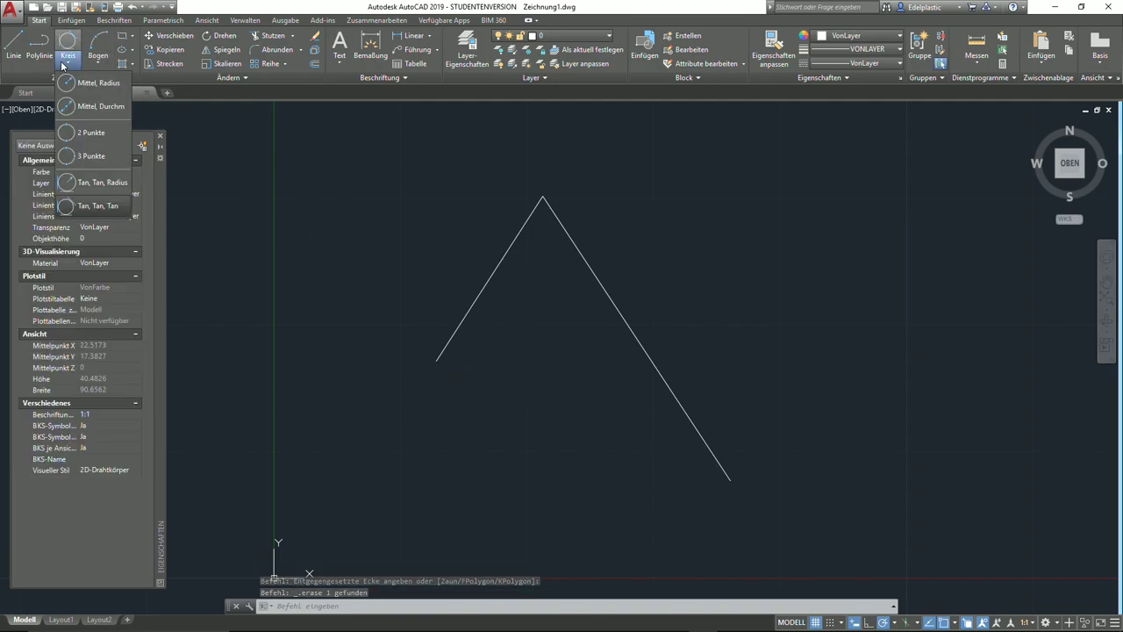
left_click(109, 184)
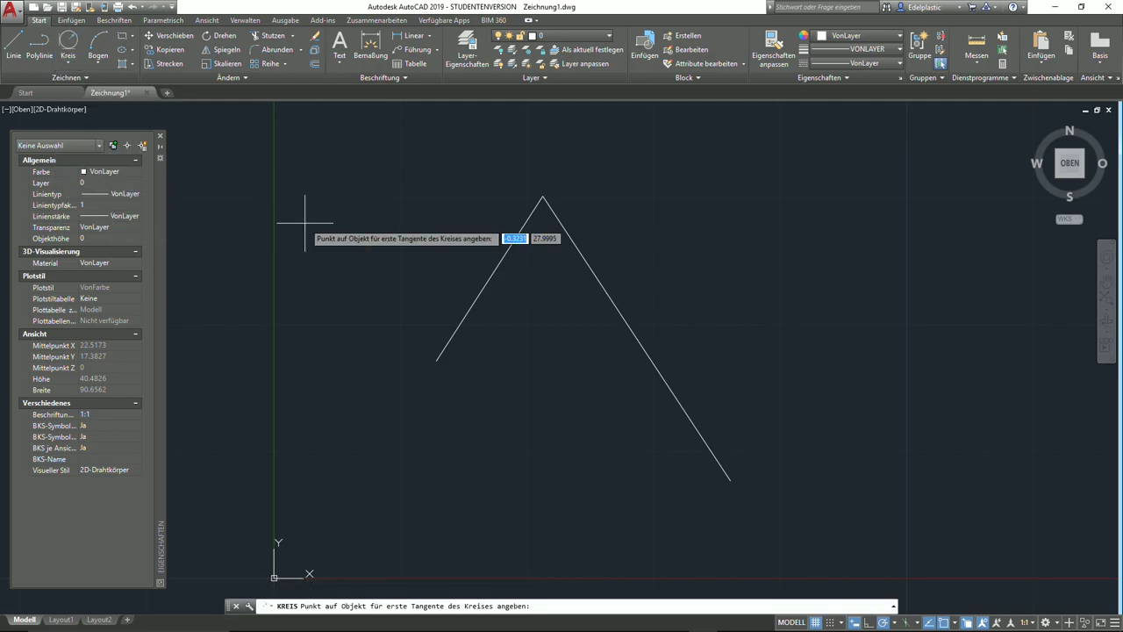
left_click(490, 288)
left_click(598, 285)
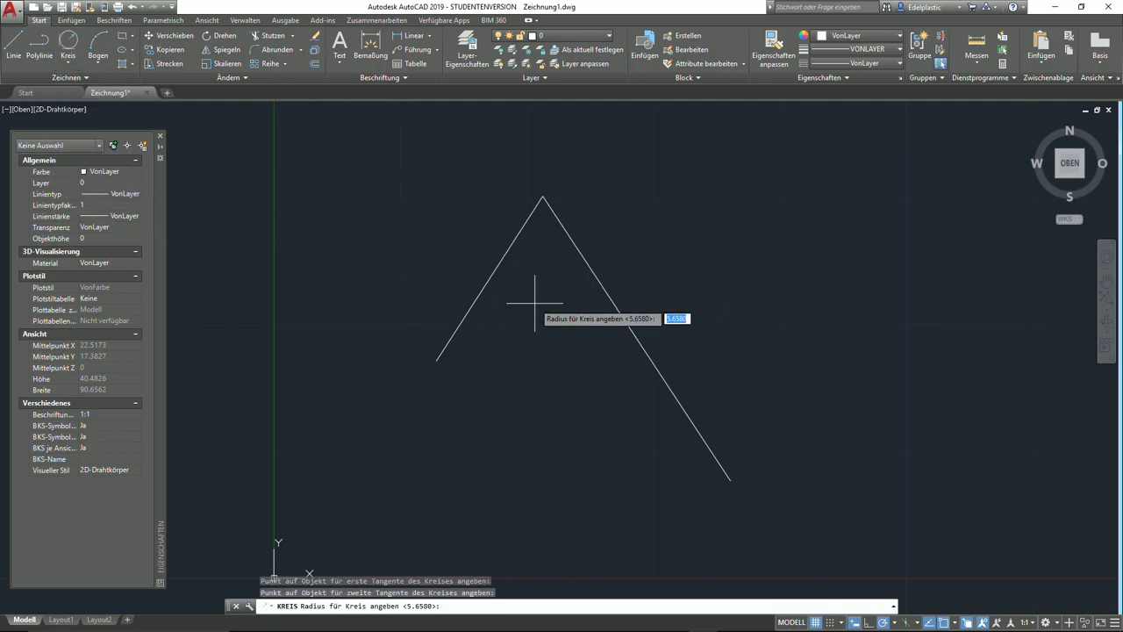
scroll(534, 304, "down", 4)
type("4")
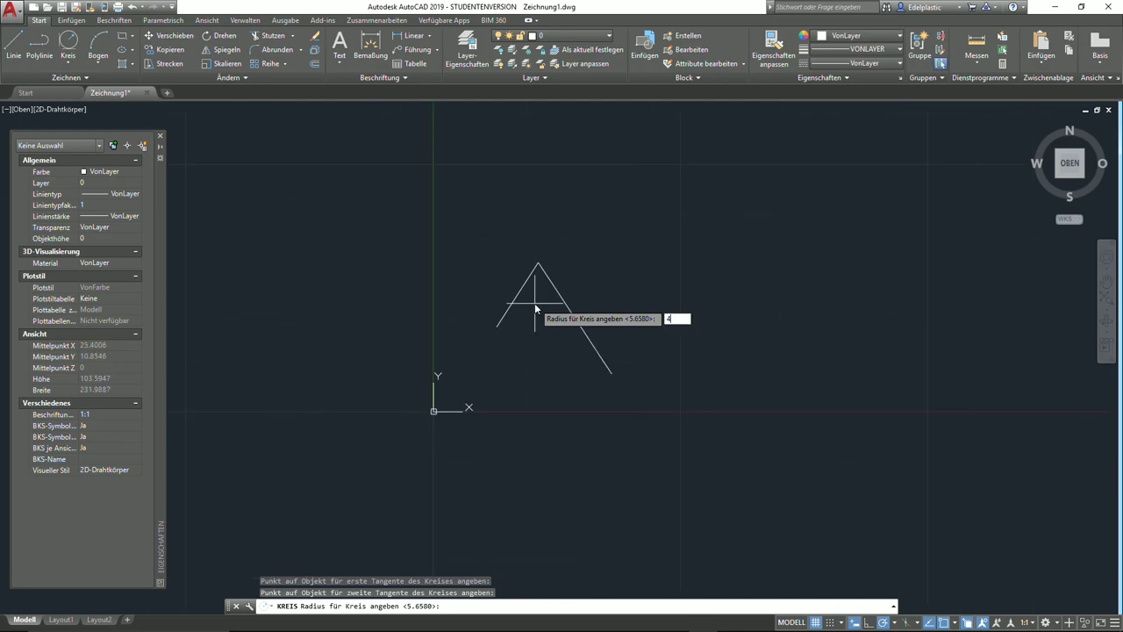
type("5")
key("Return")
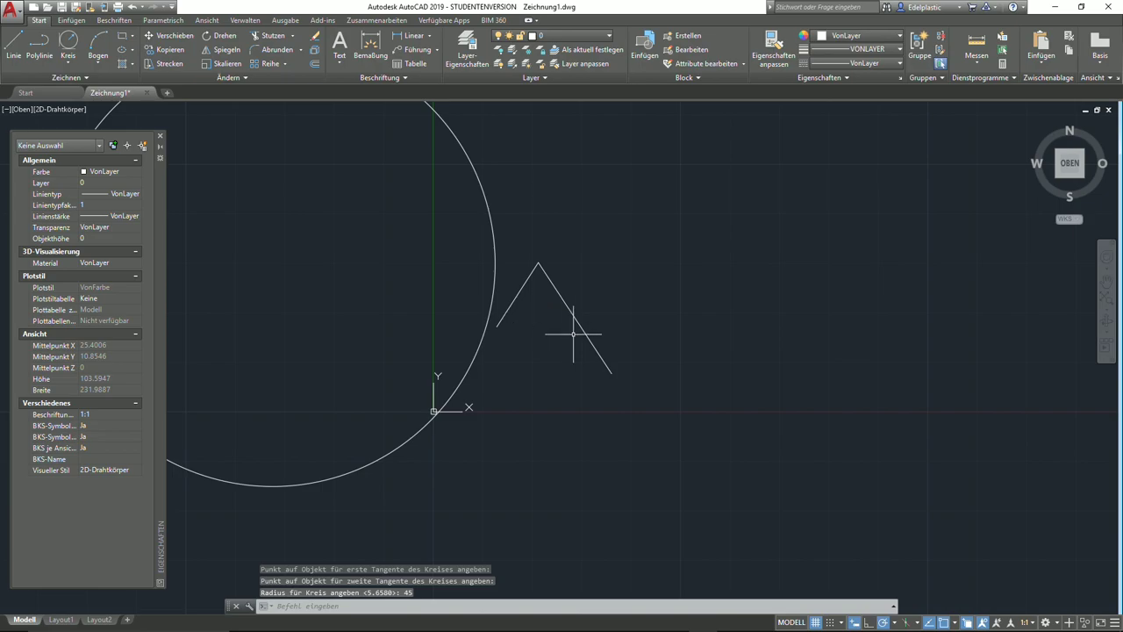
scroll(573, 333, "down", 3)
middle_click_drag(652, 351, 700, 367)
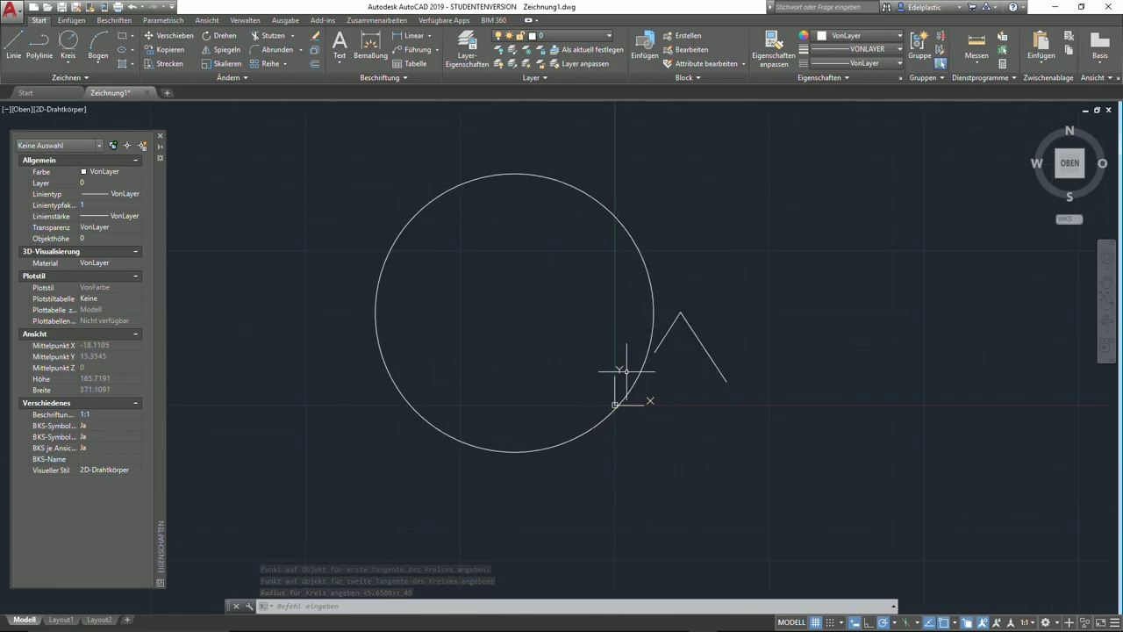
scroll(621, 369, "down", 3)
mouse_move(732, 413)
middle_mouse_down()
mouse_move(566, 334)
mouse_move(698, 370)
middle_mouse_up()
scroll(532, 312, "up", 5)
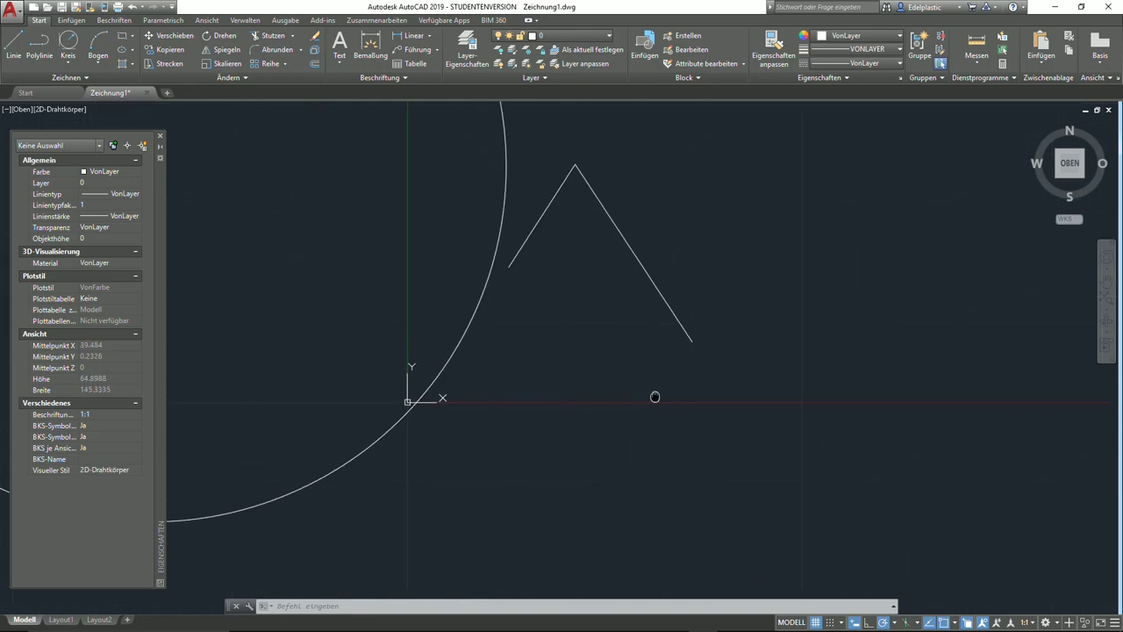
- Erase both V lines and the radius-45 circle, then recentre the empty view
left_click(541, 234)
left_click(625, 246)
left_click(657, 363)
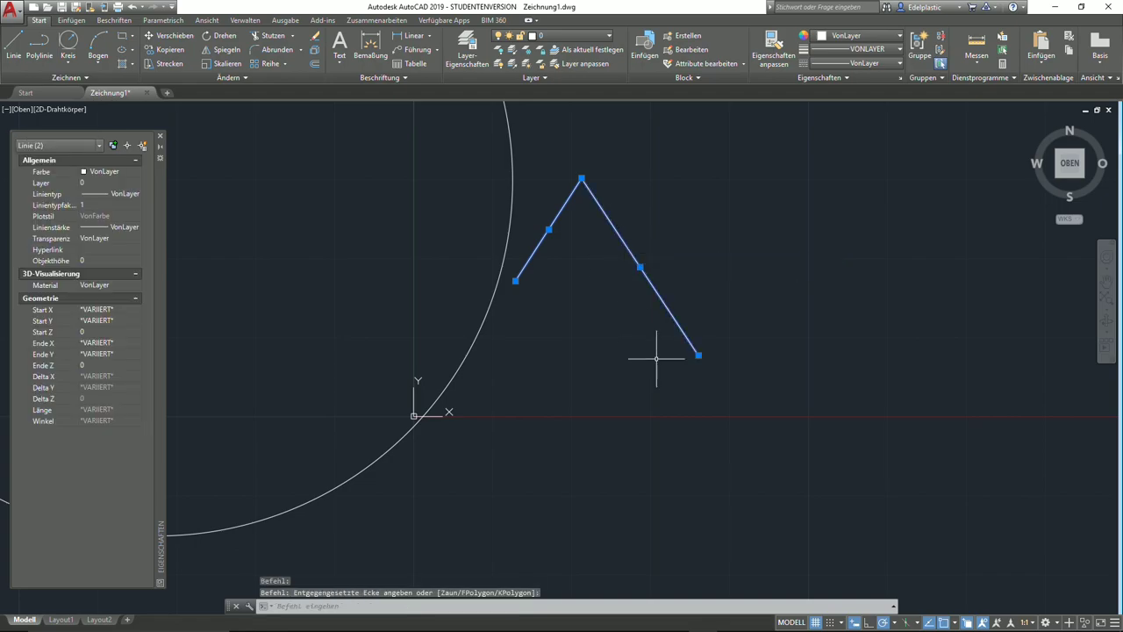
scroll(656, 359, "down", 5)
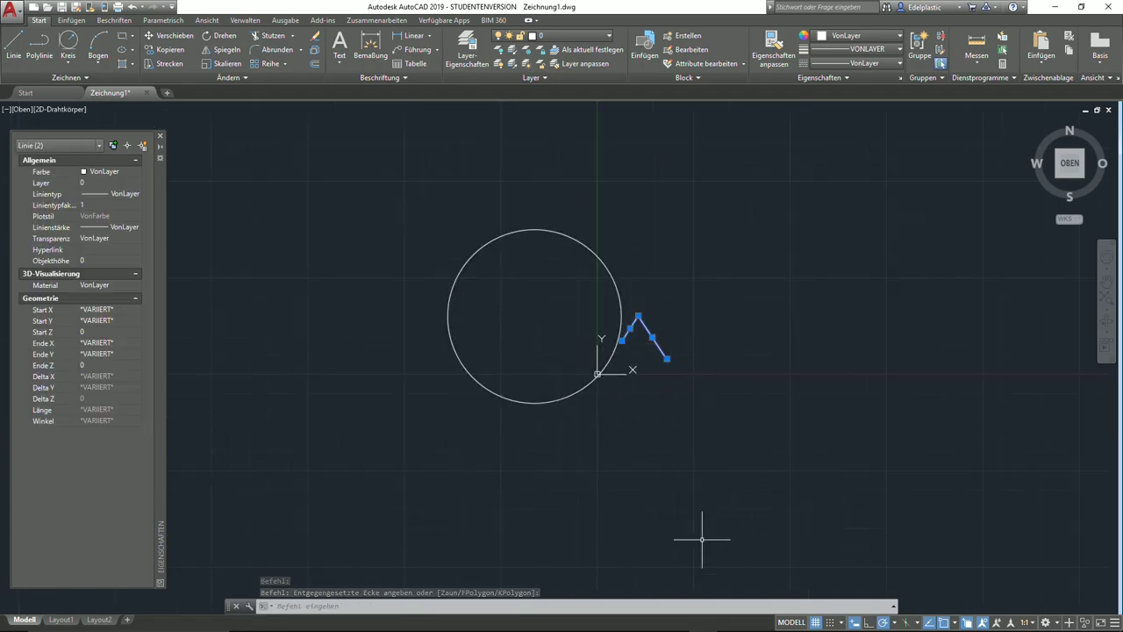
key("Escape")
left_click(674, 354)
left_click(619, 314)
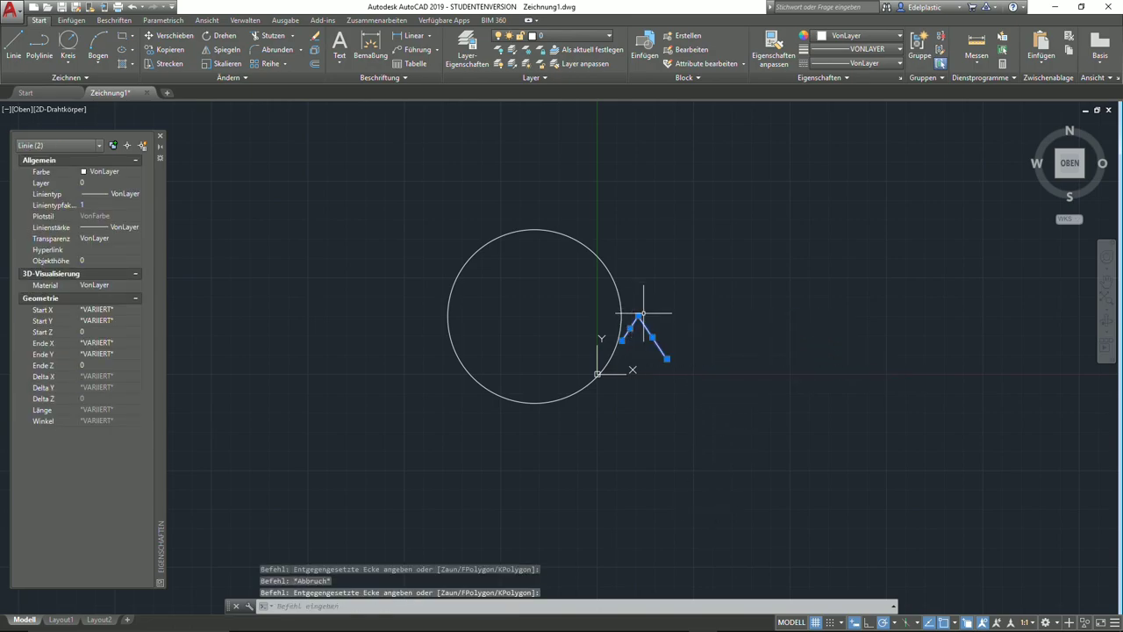
key("Delete")
left_click(643, 312)
left_click(596, 287)
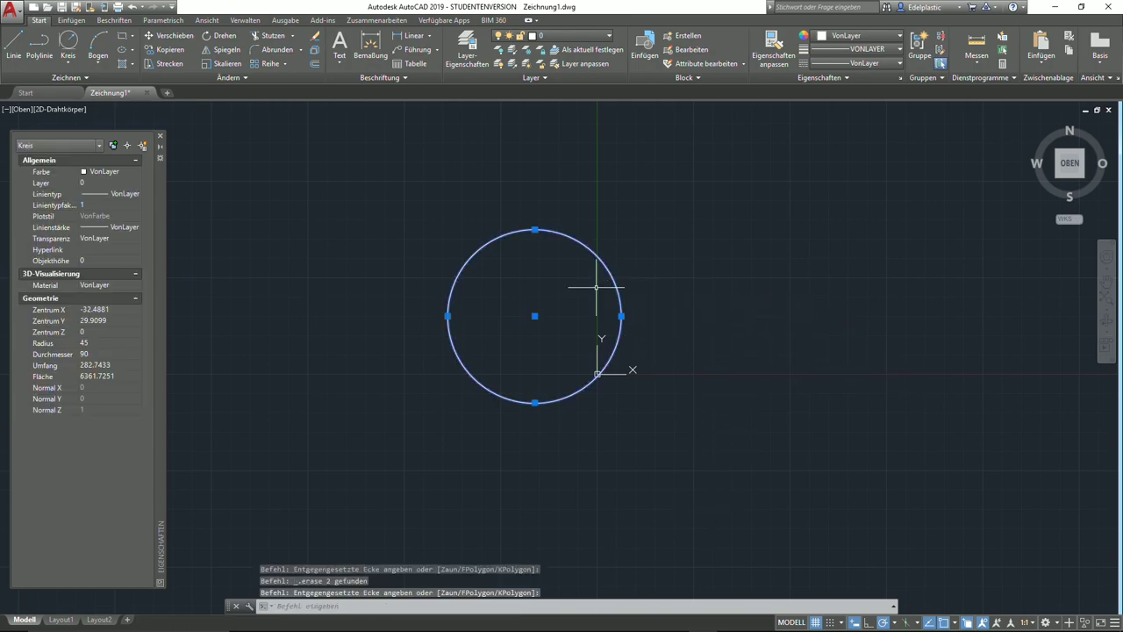
key("Delete")
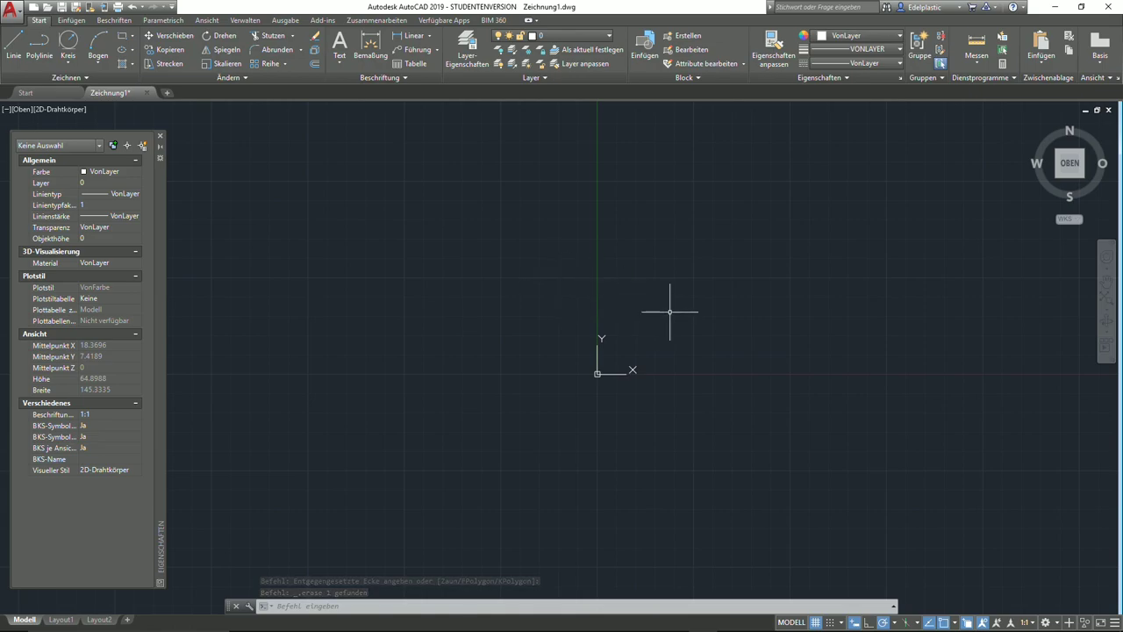
middle_click_drag(715, 260, 415, 298)
- Draw a V of two connected lines with its vertex at the bottom
scroll(454, 331, "down", 3)
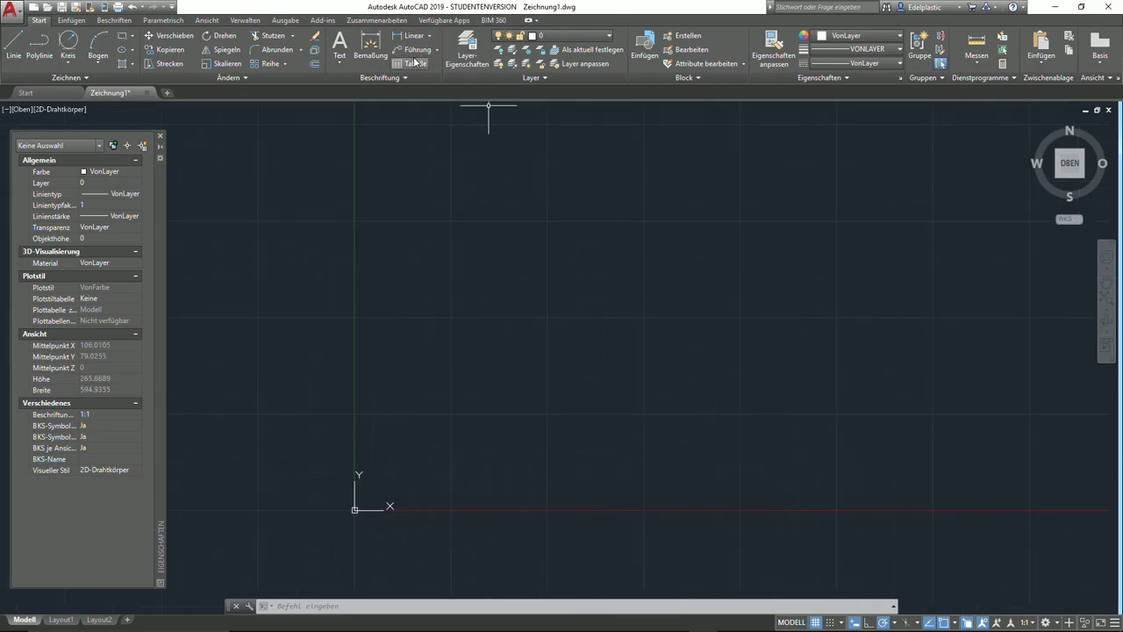
left_click(68, 60)
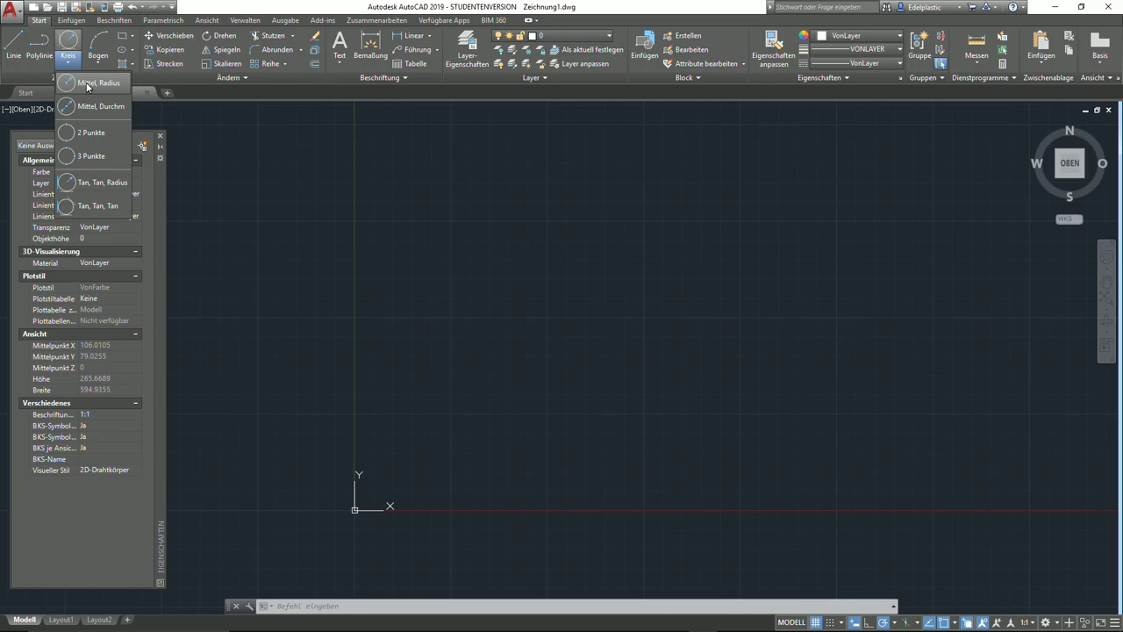
left_click(87, 83)
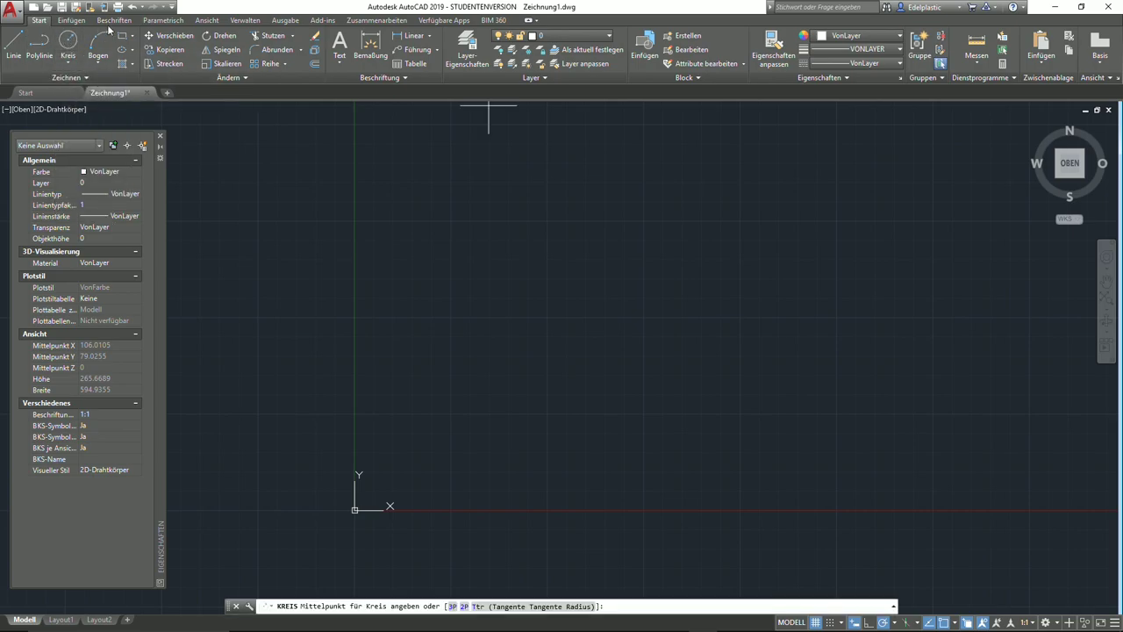
left_click(14, 42)
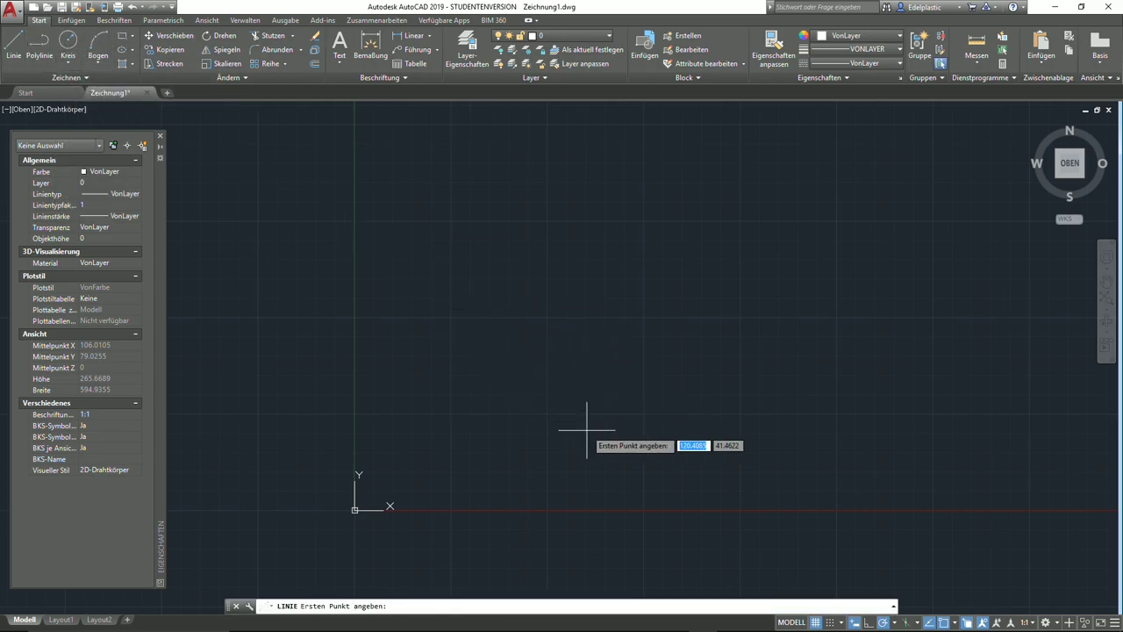
left_click(470, 322)
left_click(550, 468)
left_click(678, 324)
right_click(678, 325)
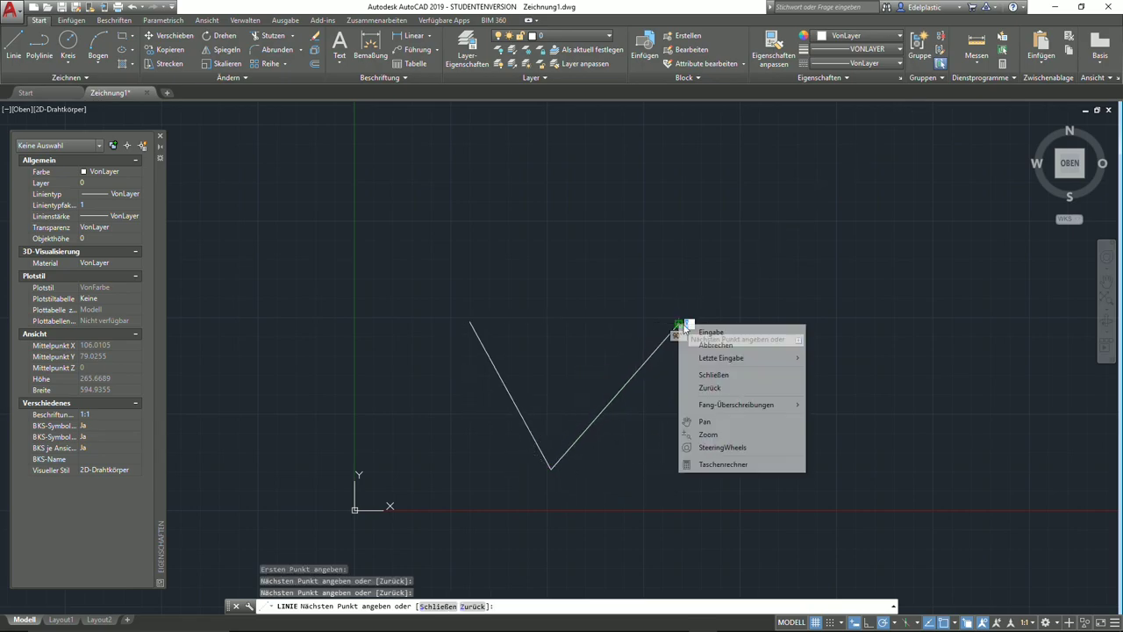
left_click(706, 330)
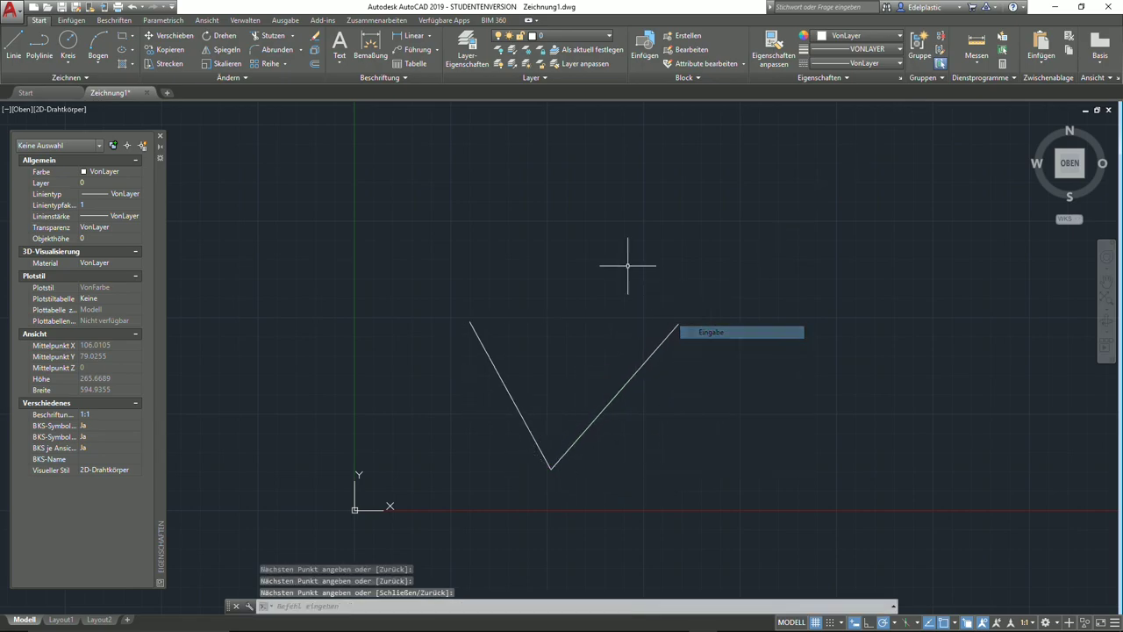
- Draw a three-point arc through the left top end, right top end and bottom vertex
left_click(98, 64)
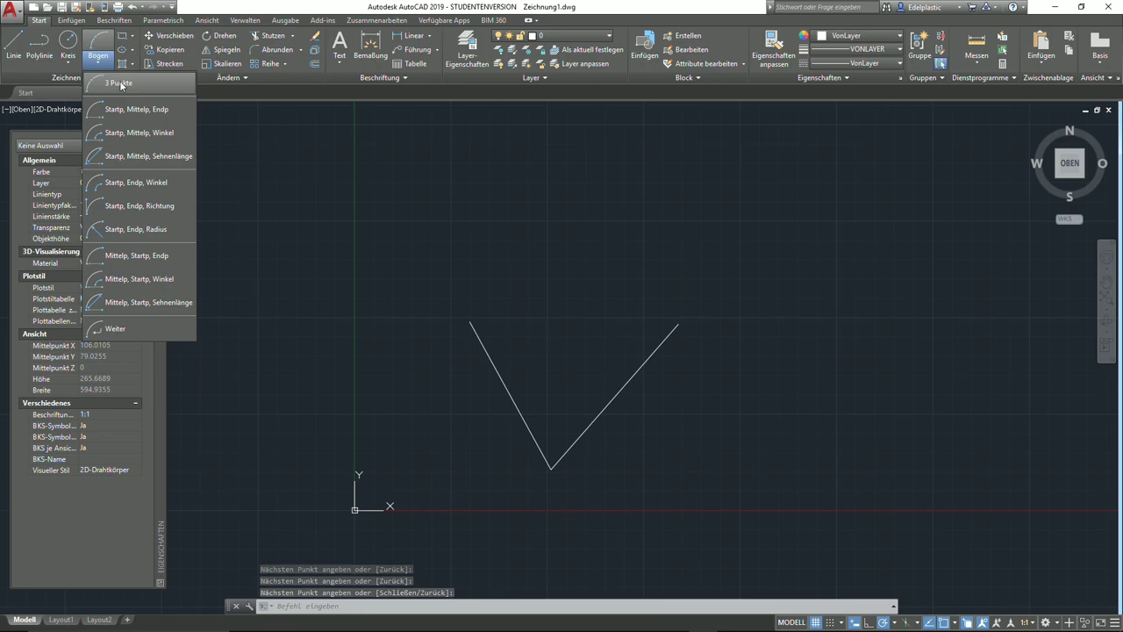
left_click(121, 84)
left_click(470, 322)
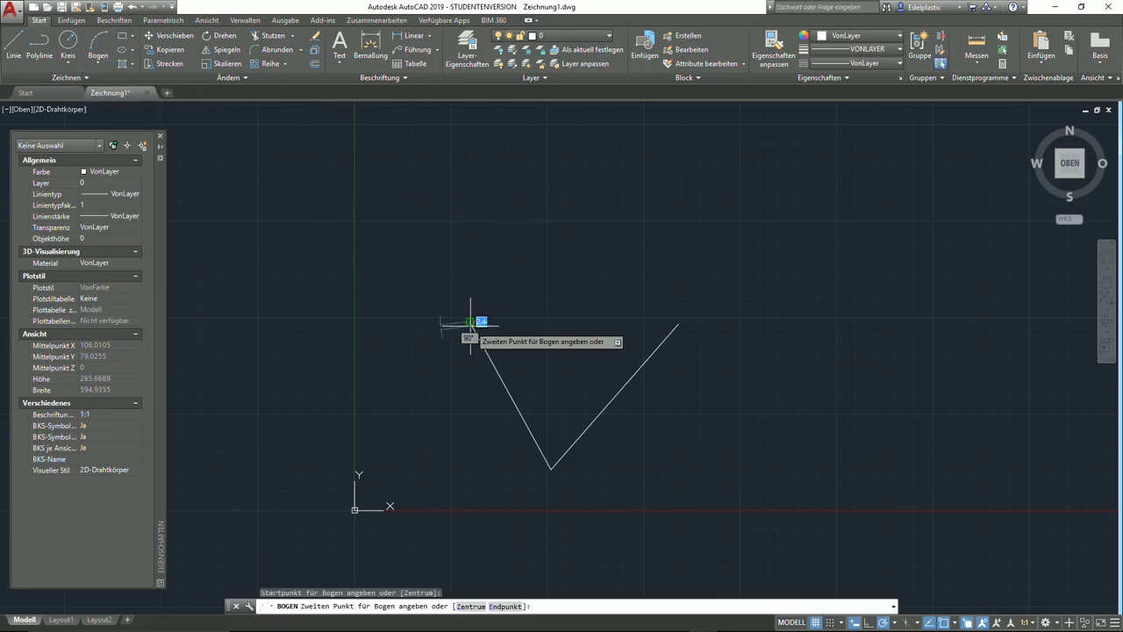
left_click(678, 324)
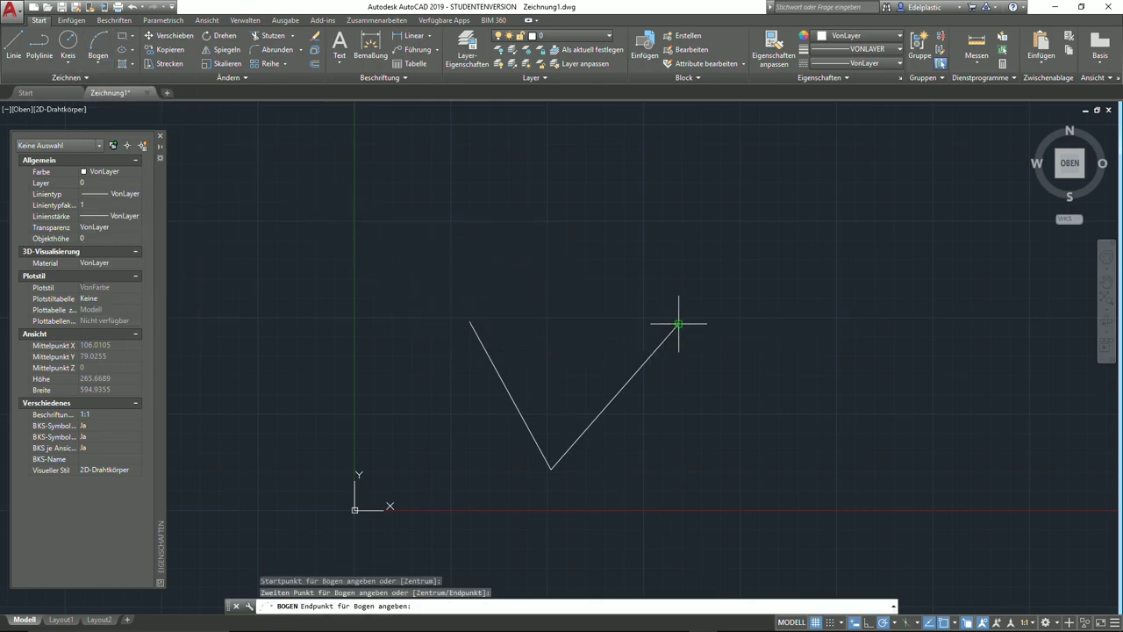
left_click(551, 469)
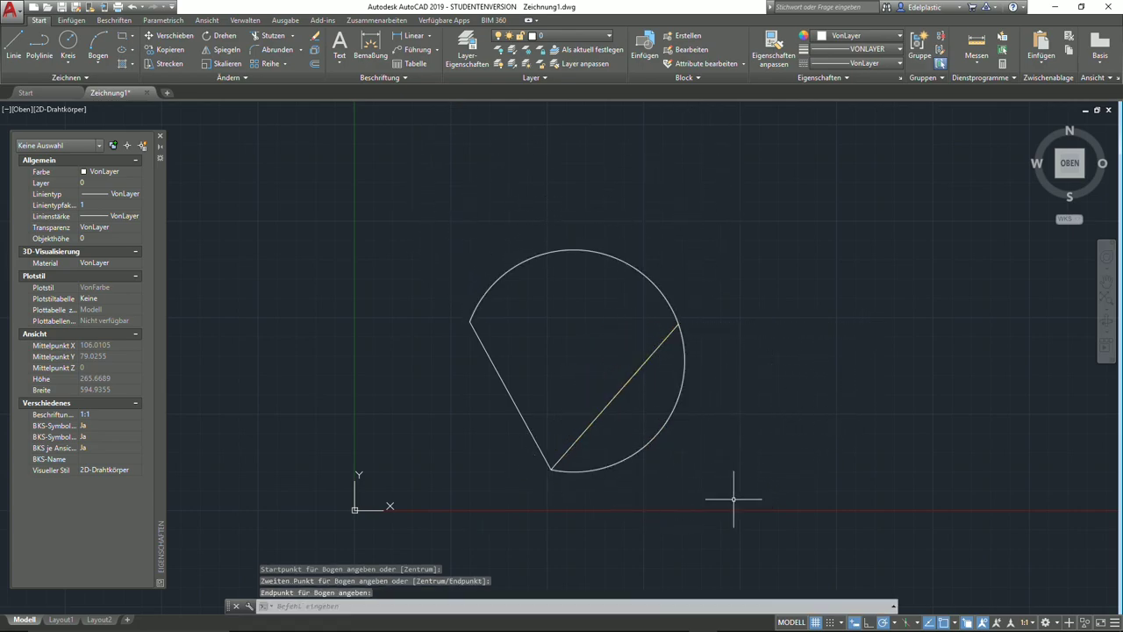
- Window-select the arc and erase it
left_click(716, 448)
left_click(657, 408)
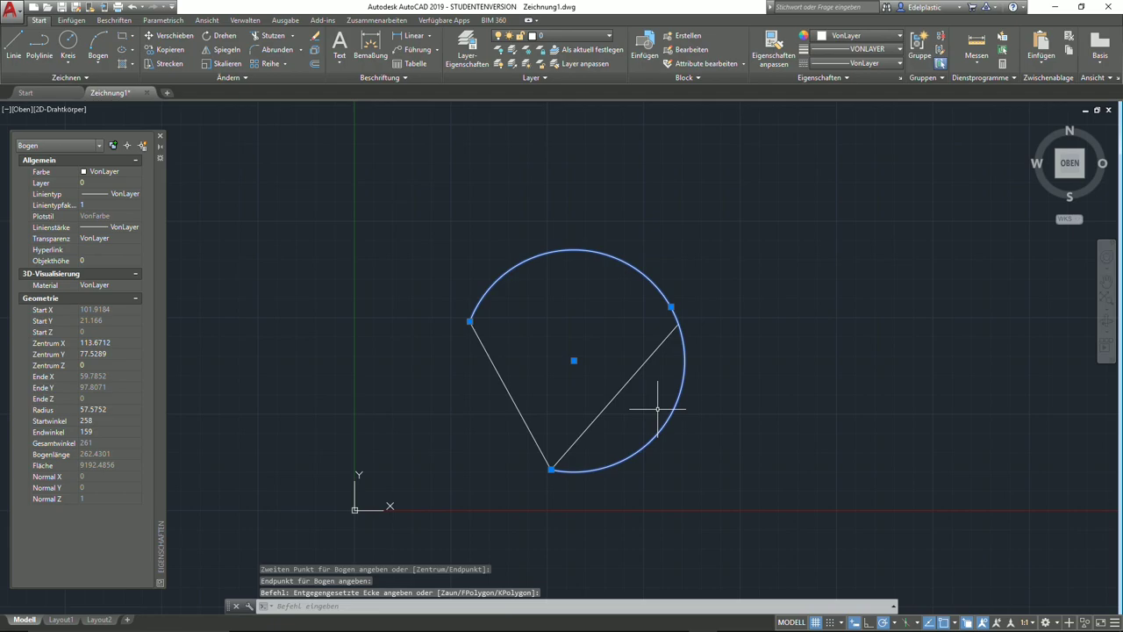
key("Delete")
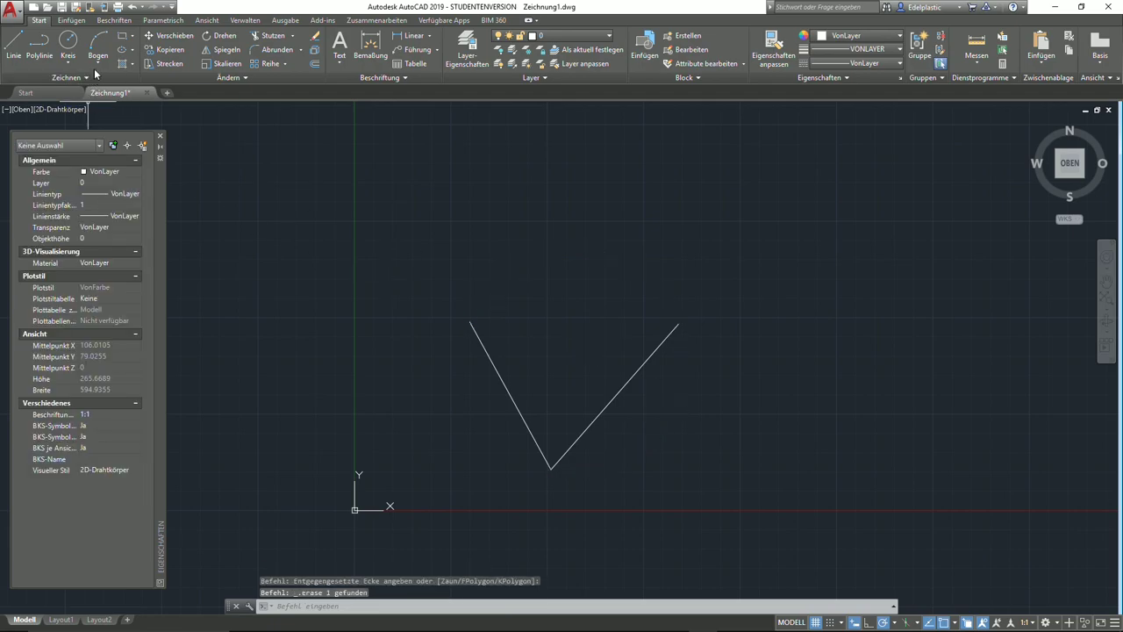
- Draw a start-centre-end arc from the V's upper-left end, centred on the vertex, ending at the right arm
left_click(96, 60)
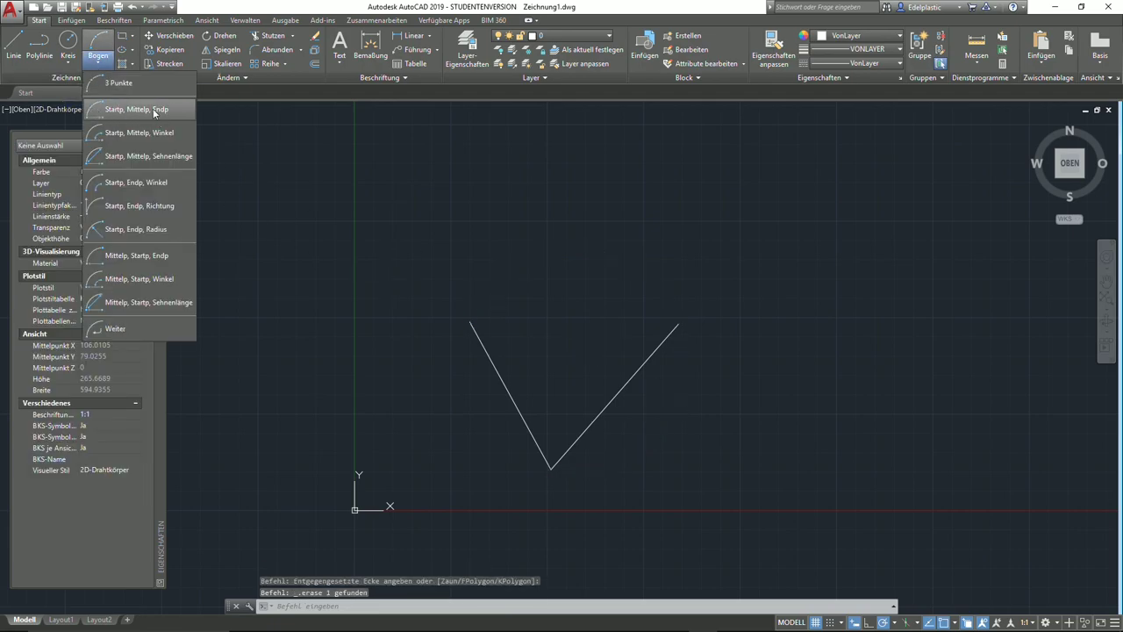
left_click(125, 110)
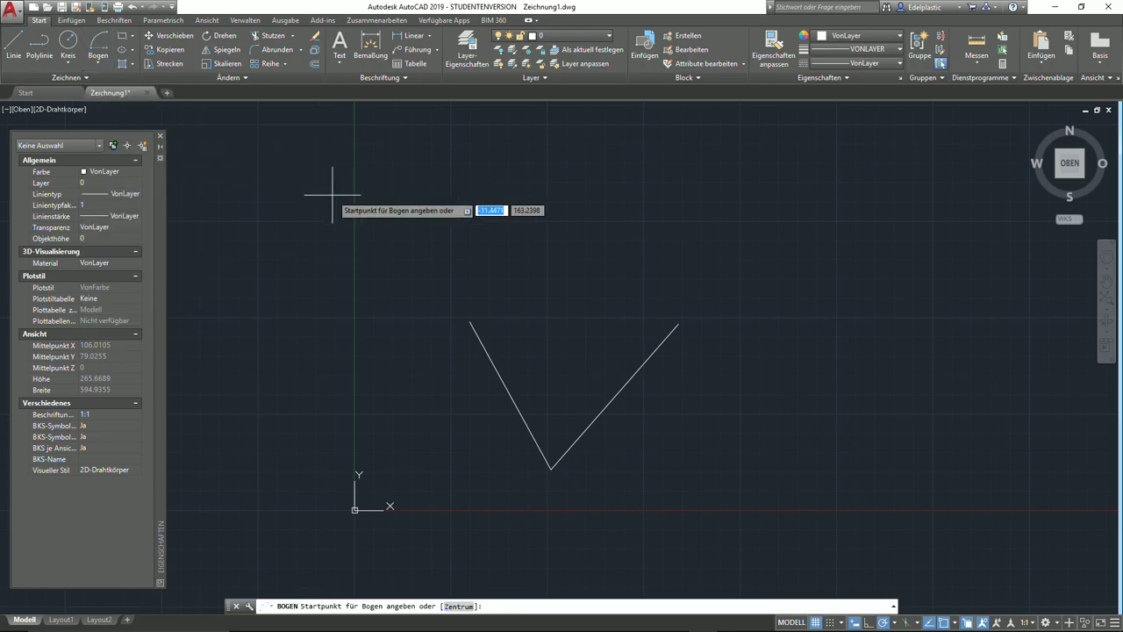
left_click(469, 322)
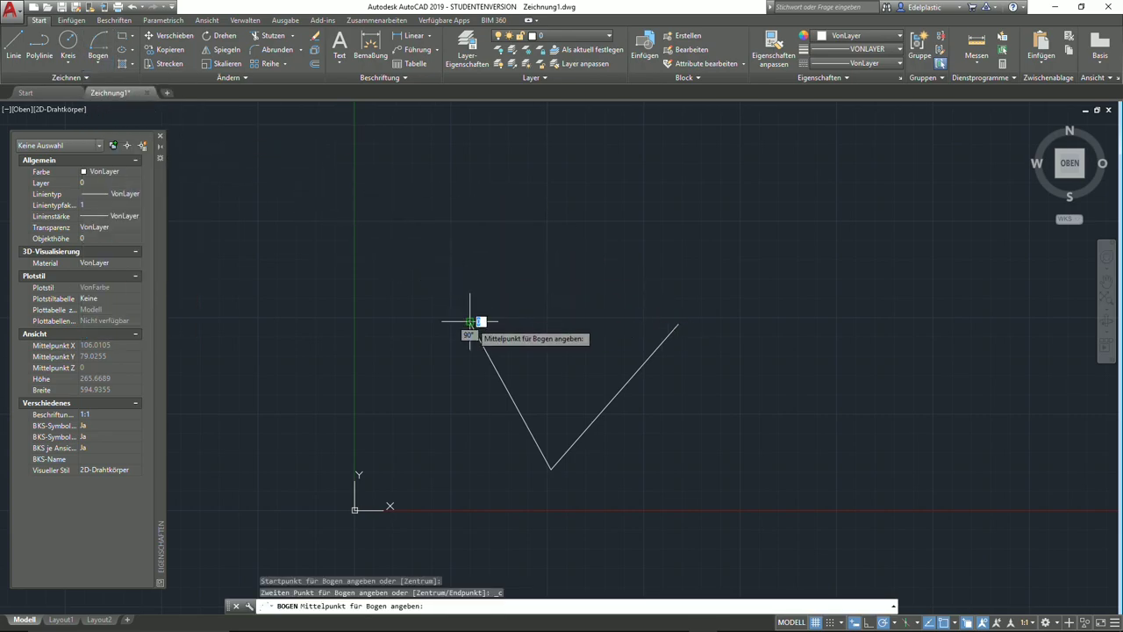
left_click(551, 469)
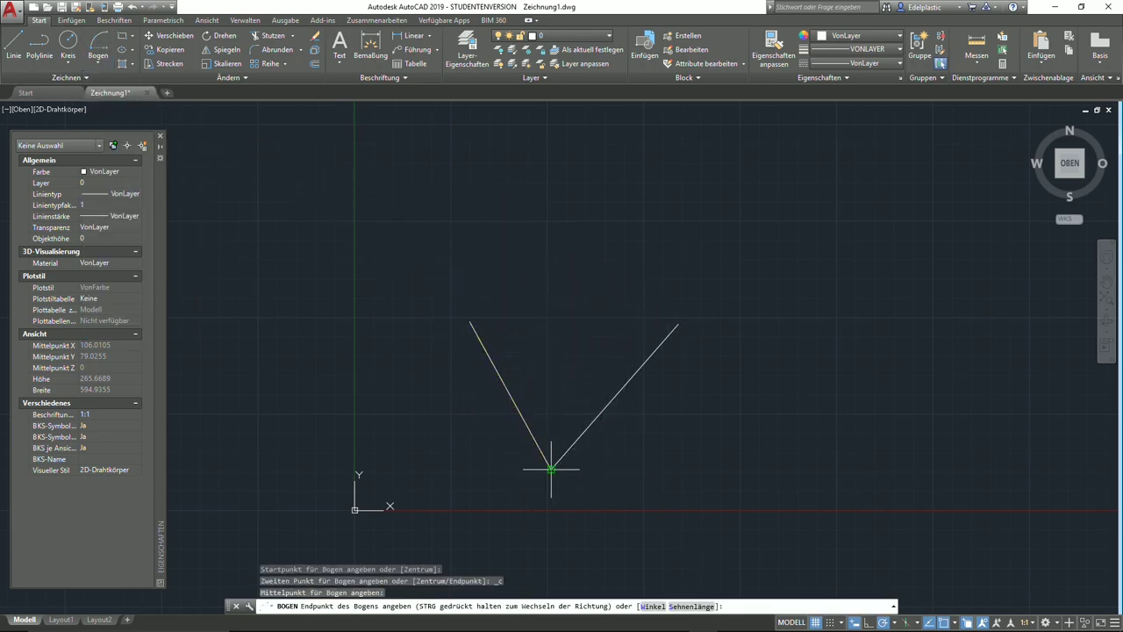
left_click(677, 324)
- Erase the arc and bring up the arc method list again
scroll(827, 375, "down", 2)
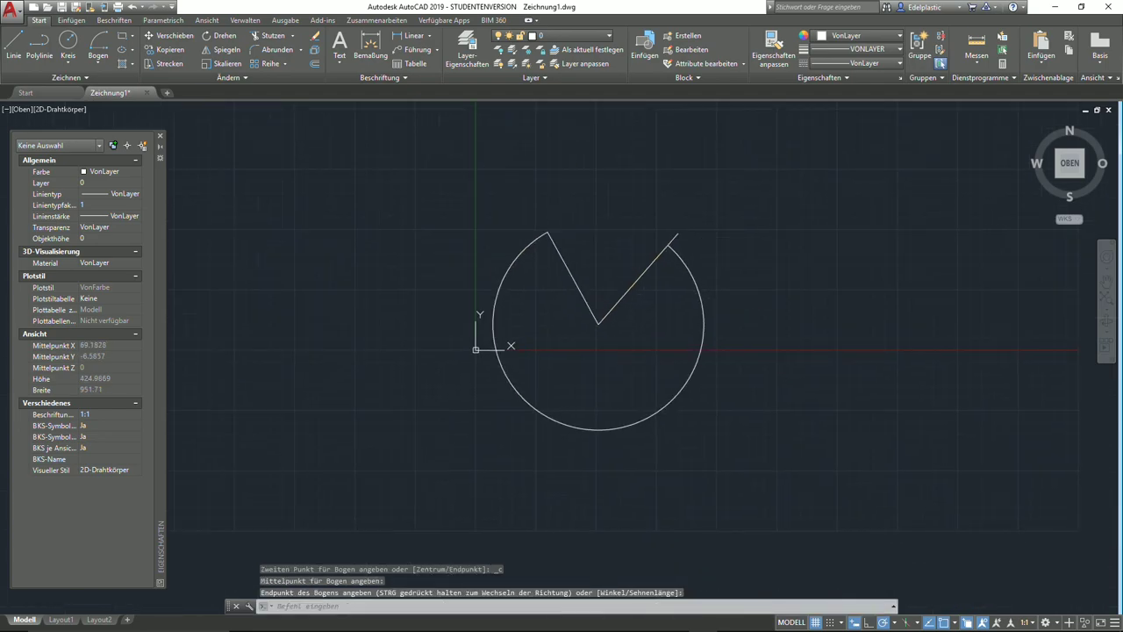
middle_click_drag(759, 297, 741, 328)
left_click(691, 386)
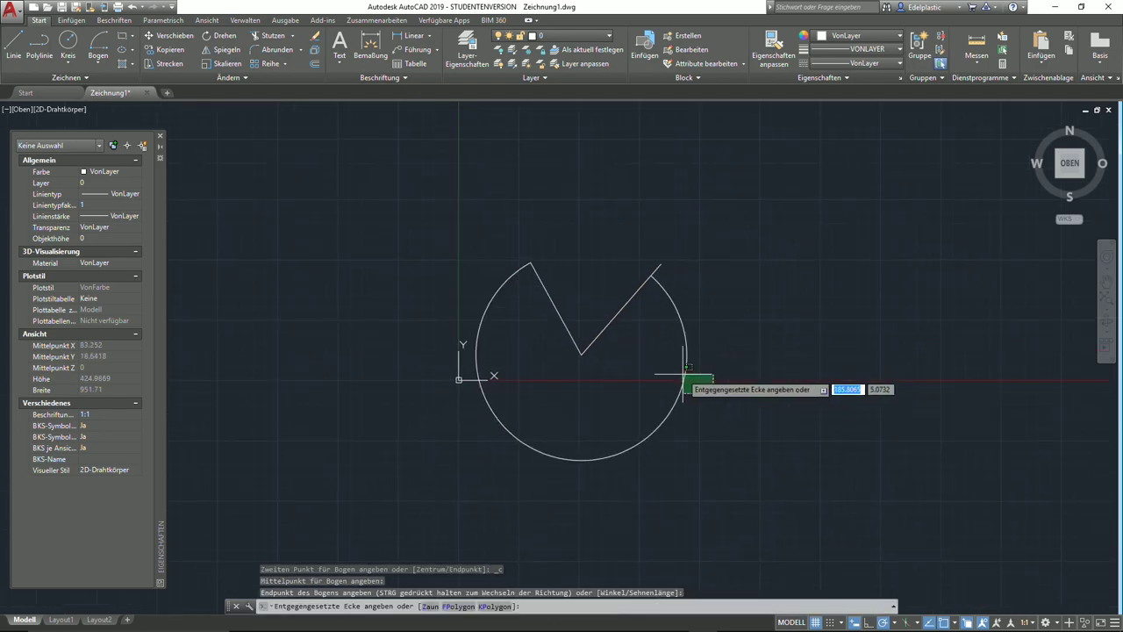
left_click(642, 362)
key("Delete")
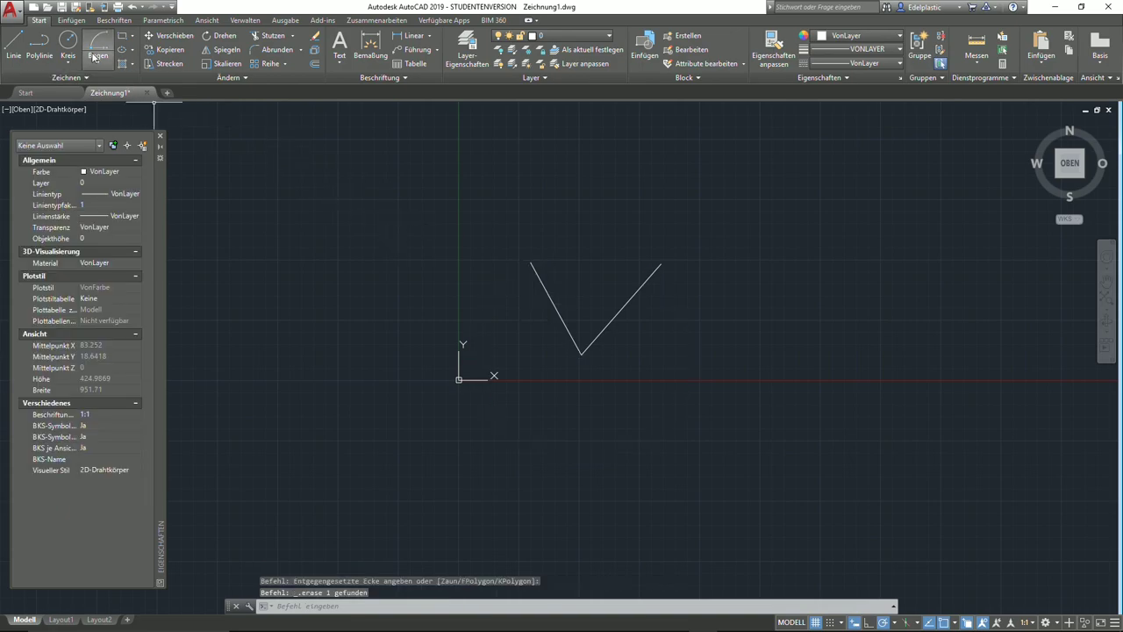
left_click(96, 58)
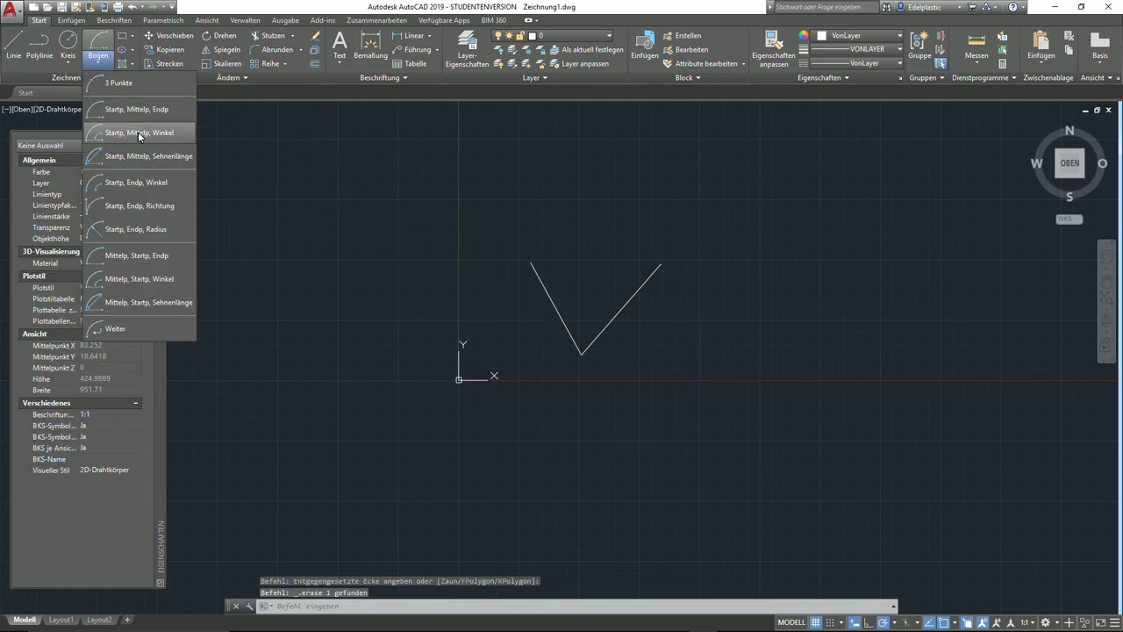
- Draw a start-centre-angle arc from the V's upper-left end, centred on the vertex, with a 25° angle
left_click(139, 133)
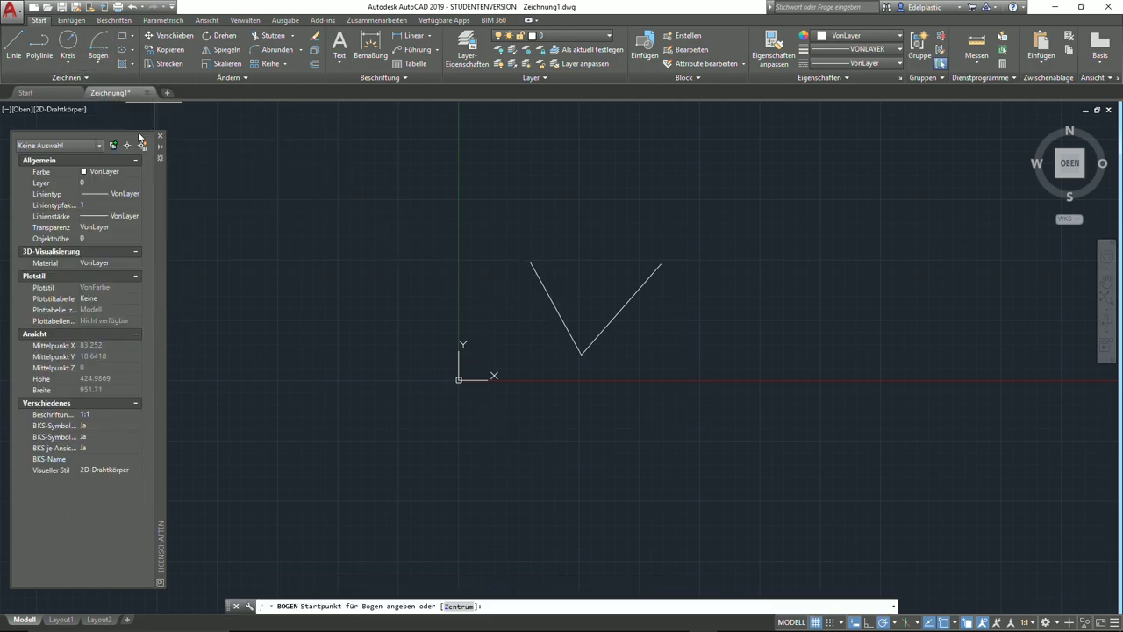
left_click(530, 262)
left_click(581, 354)
type("25")
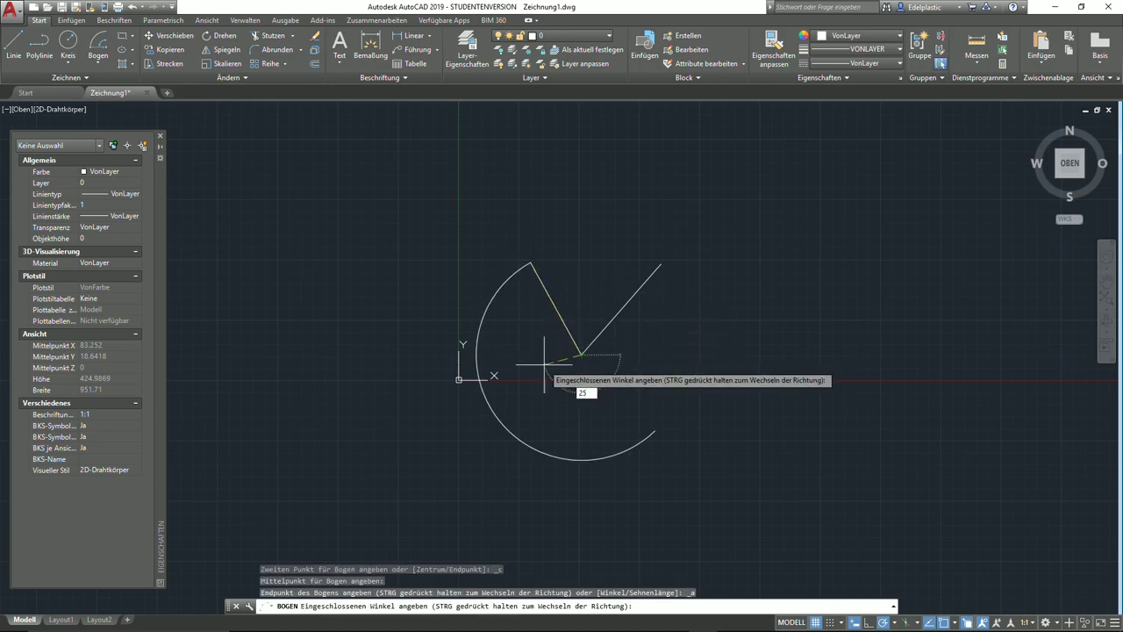
key("Return")
- Draw a line from the arc's free end back to the V's vertex to close the wedge
scroll(544, 307, "up", 4)
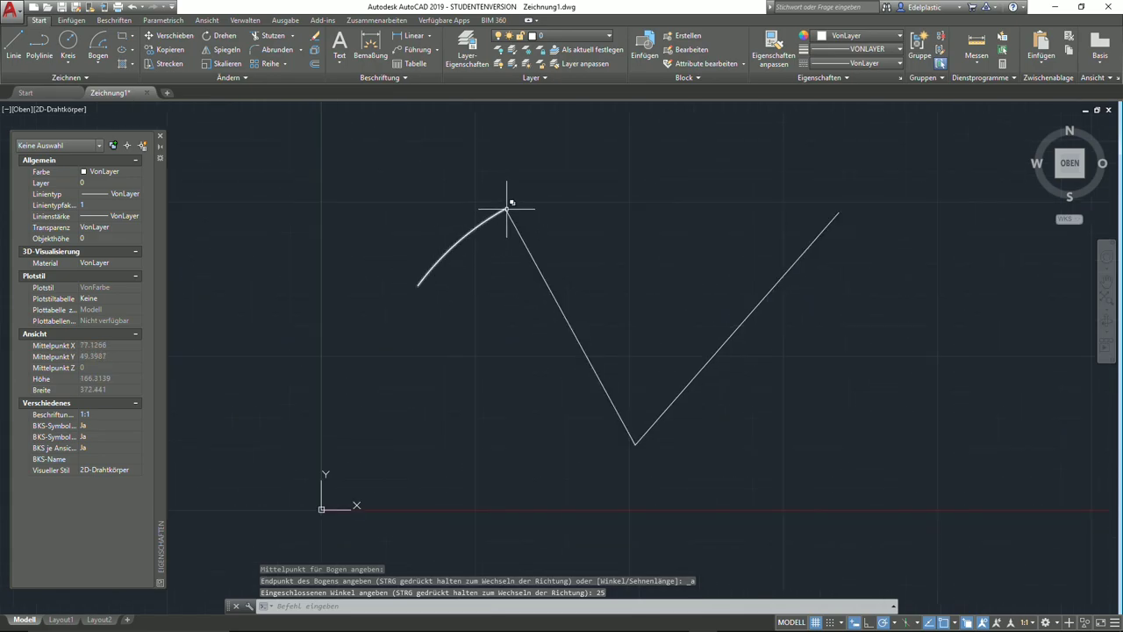
left_click(13, 44)
left_click(418, 285)
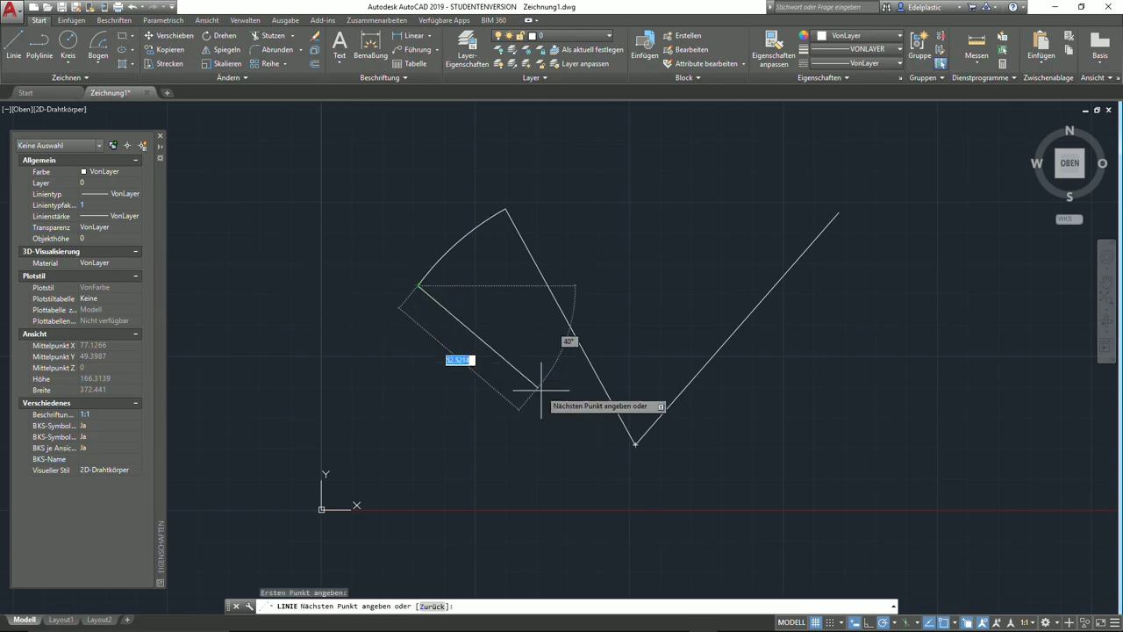
left_click(635, 445)
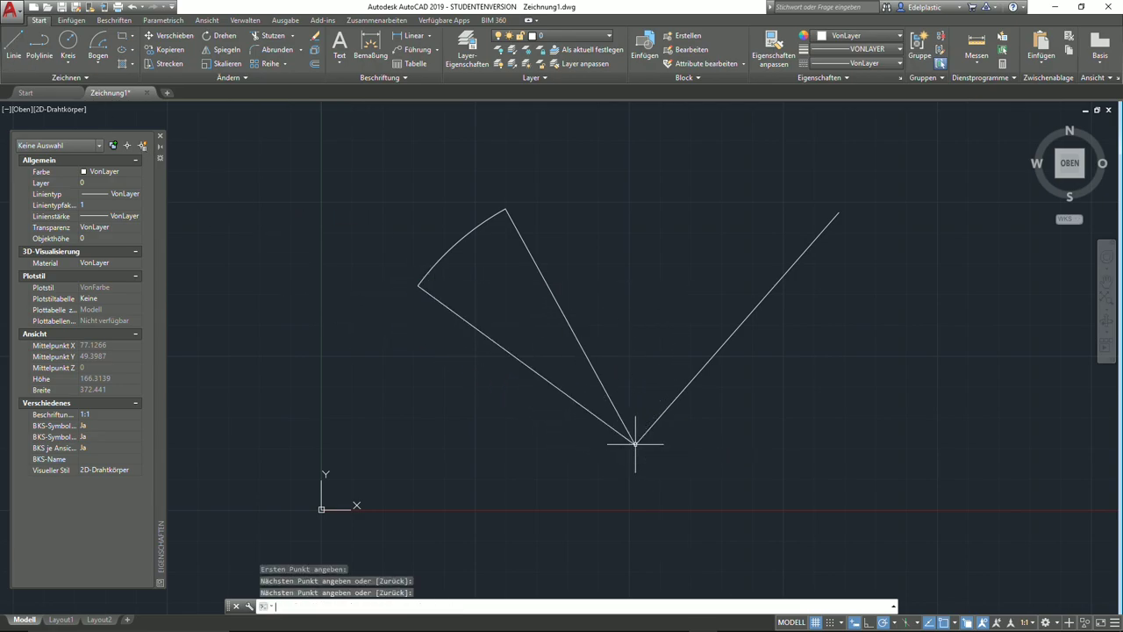
key("Return")
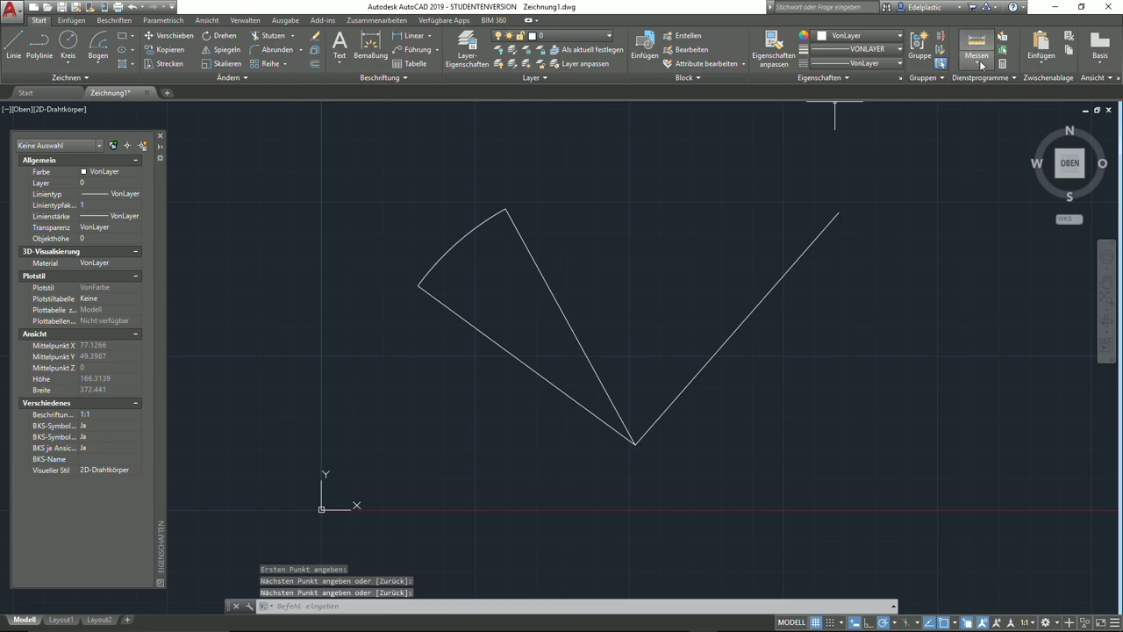
- Measure the angle between the wedge's two lines, confirming 25°
left_click(980, 64)
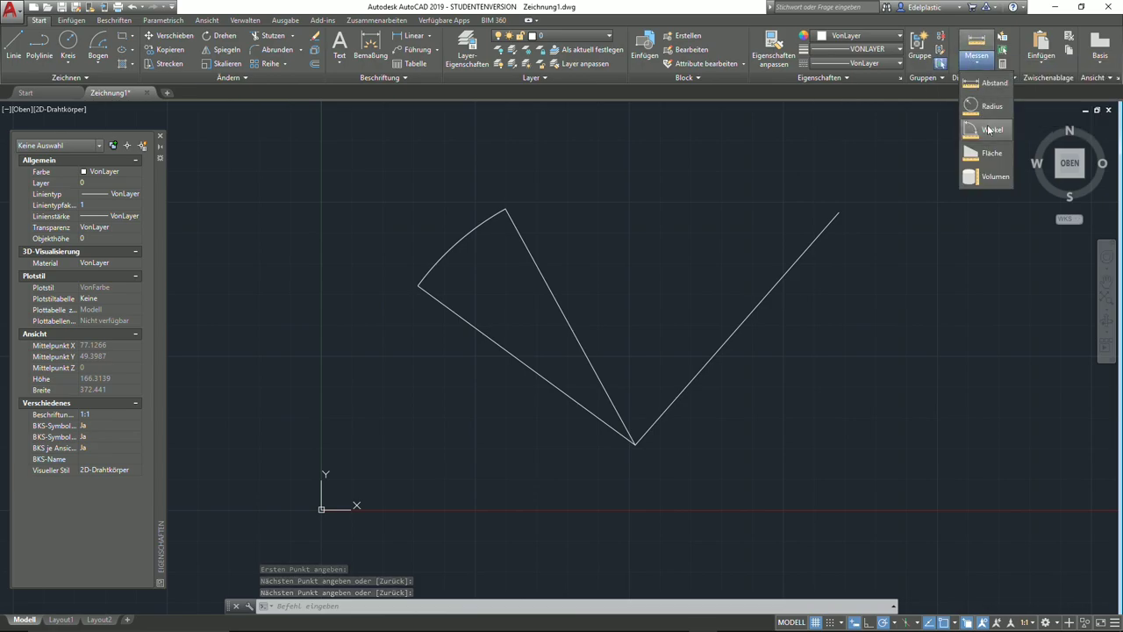
left_click(990, 130)
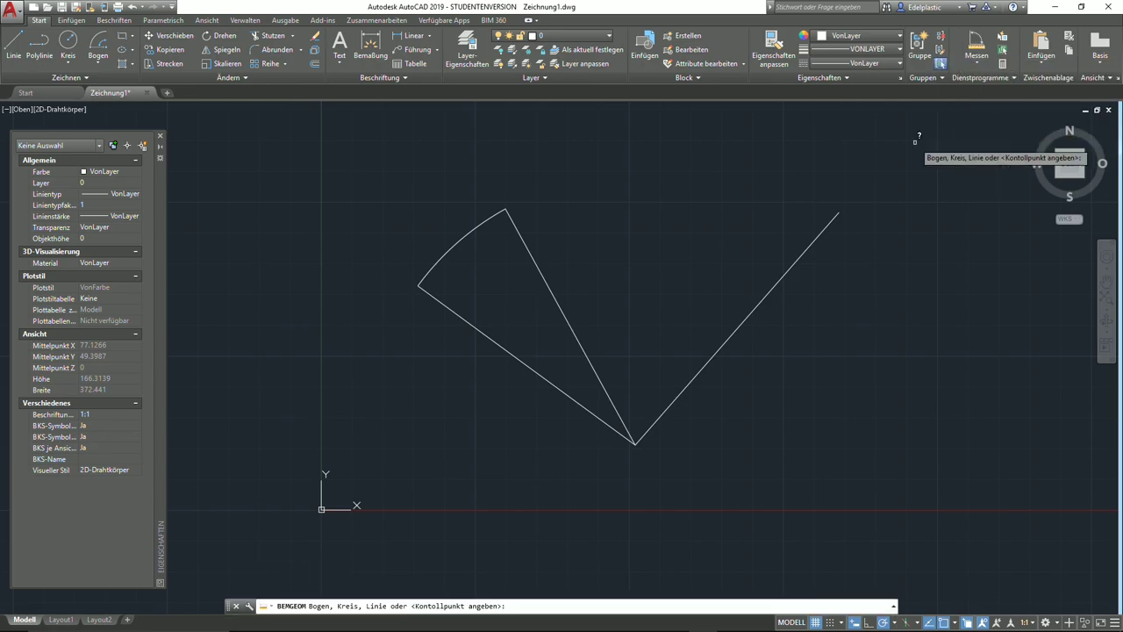
left_click(541, 274)
left_click(488, 338)
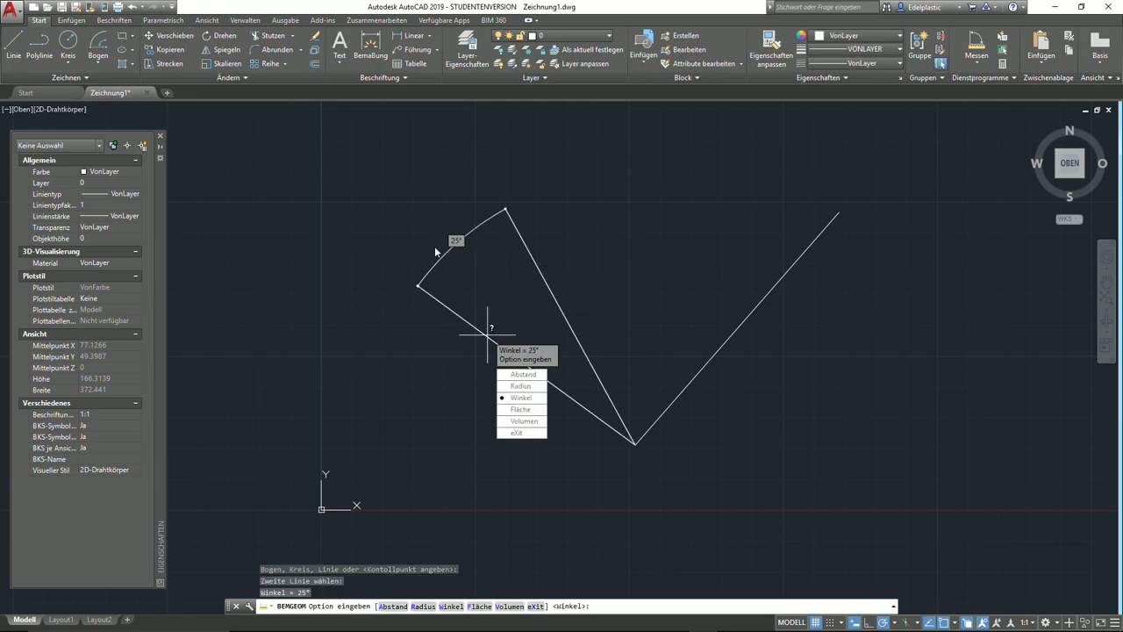
key("Down")
key("Down")
key("Down")
key("Down")
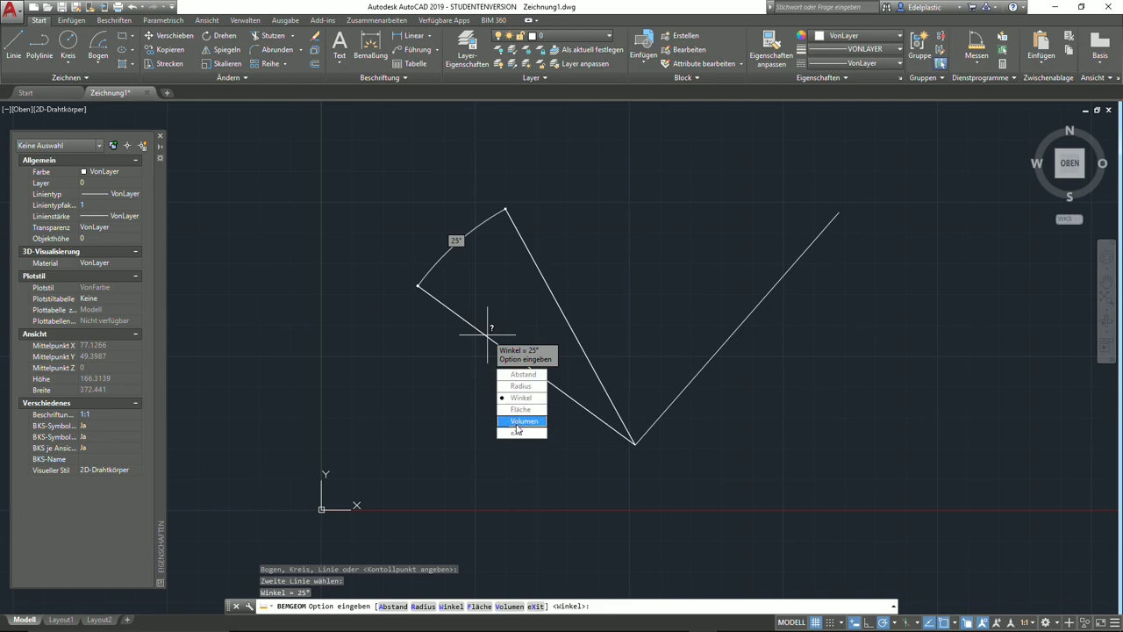
key("Down")
key("Return")
- Erase the wedge's arc and closing line
left_click(514, 305)
left_click(349, 261)
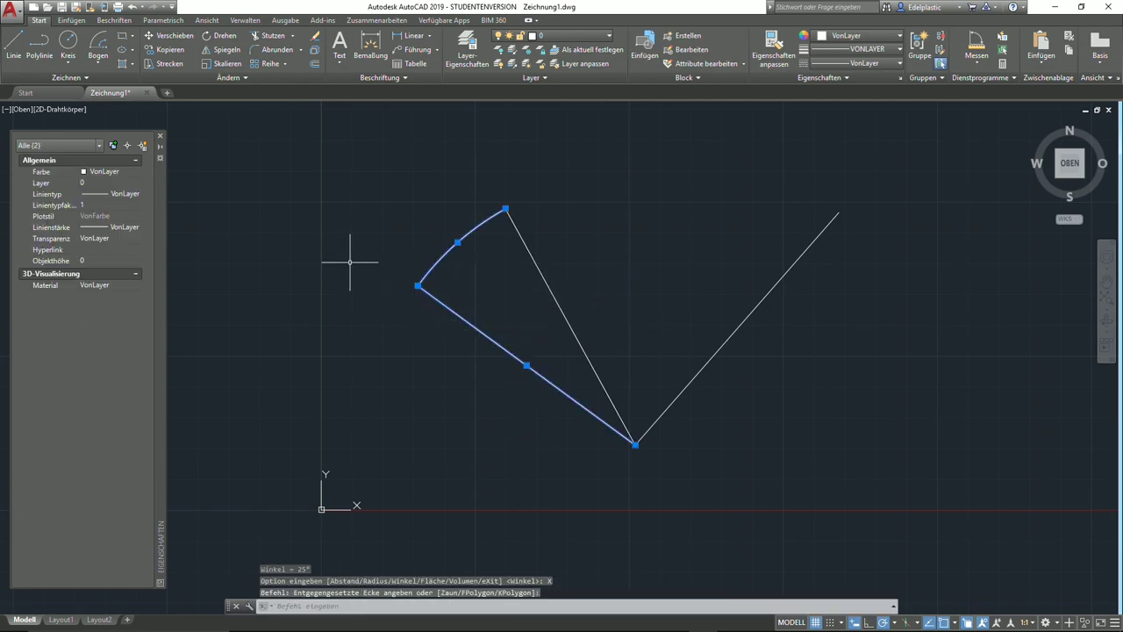
key("Delete")
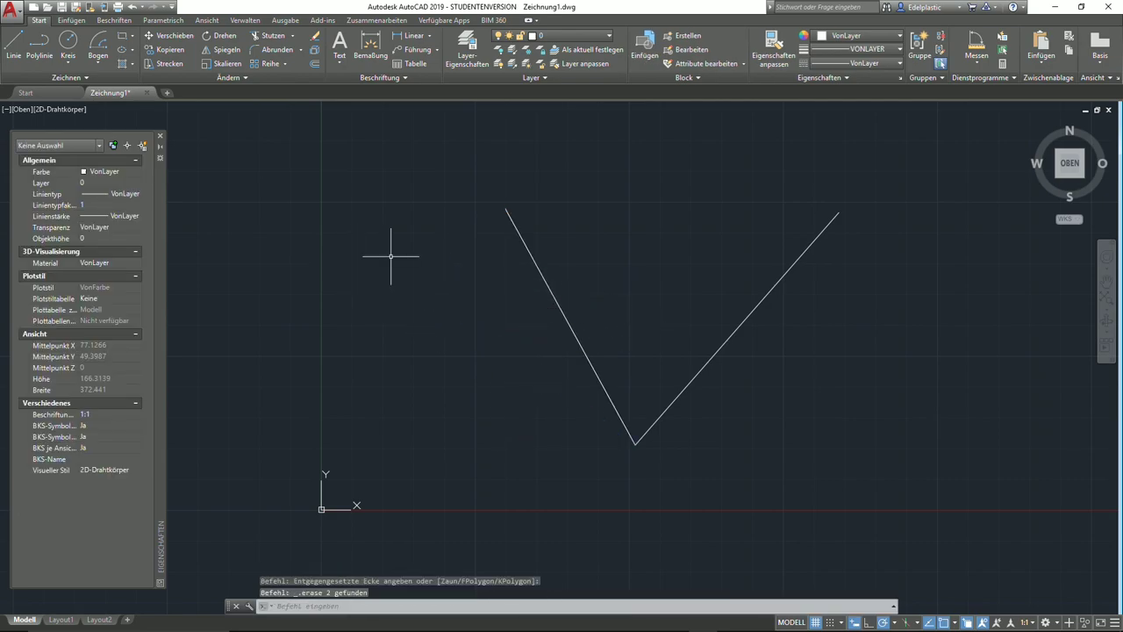
scroll(385, 257, "down", 2)
middle_click_drag(586, 250, 503, 325)
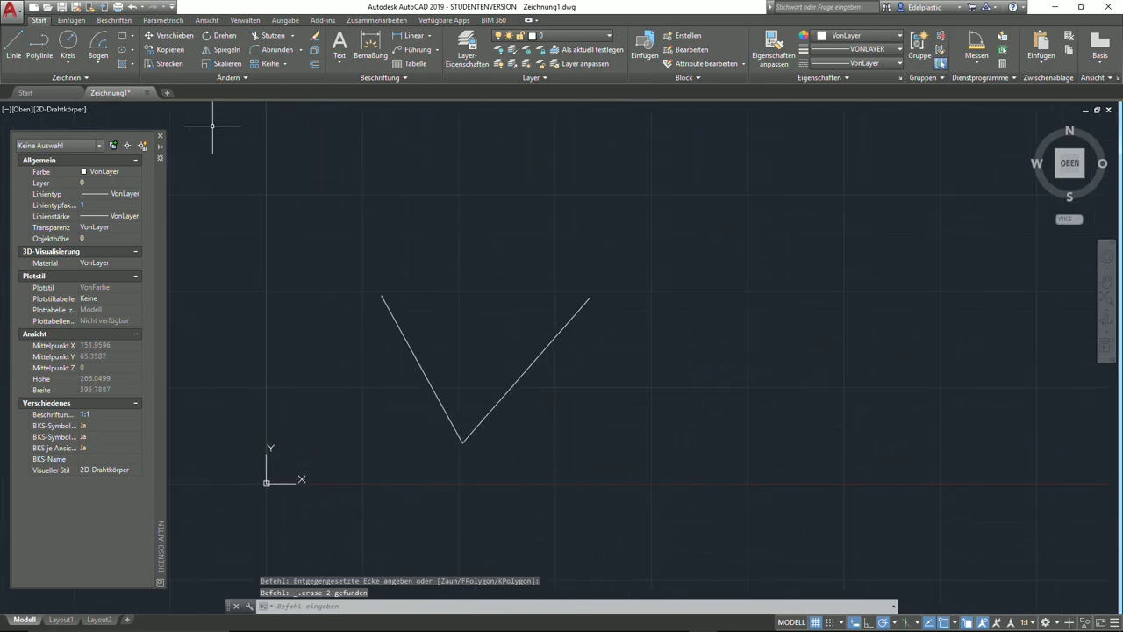
- Sketch six scratch lines above the V, then erase all of them
left_click(14, 44)
left_click(358, 156)
left_click(510, 156)
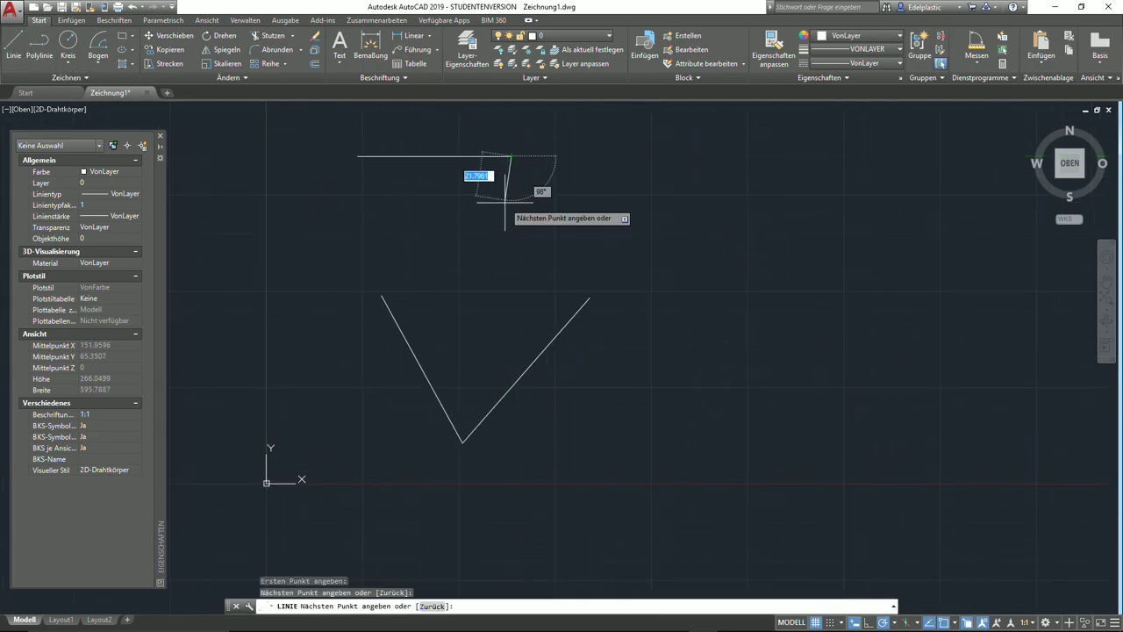
left_click(504, 228)
left_click(352, 199)
left_click(316, 163)
left_click(417, 163)
left_click(417, 212)
key("Escape")
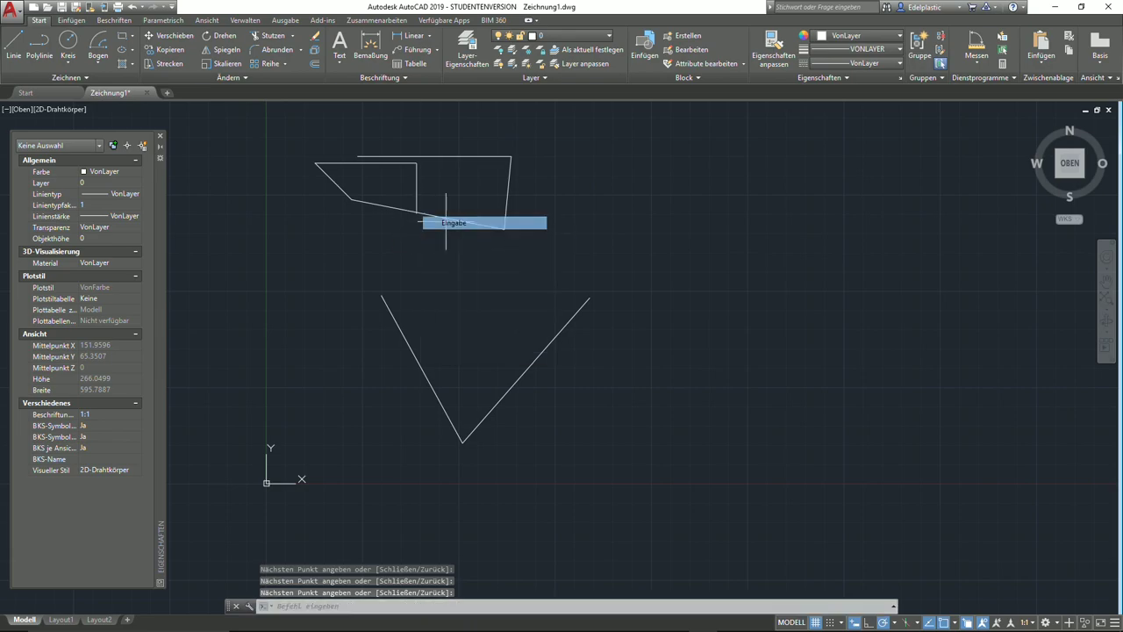
left_click(550, 236)
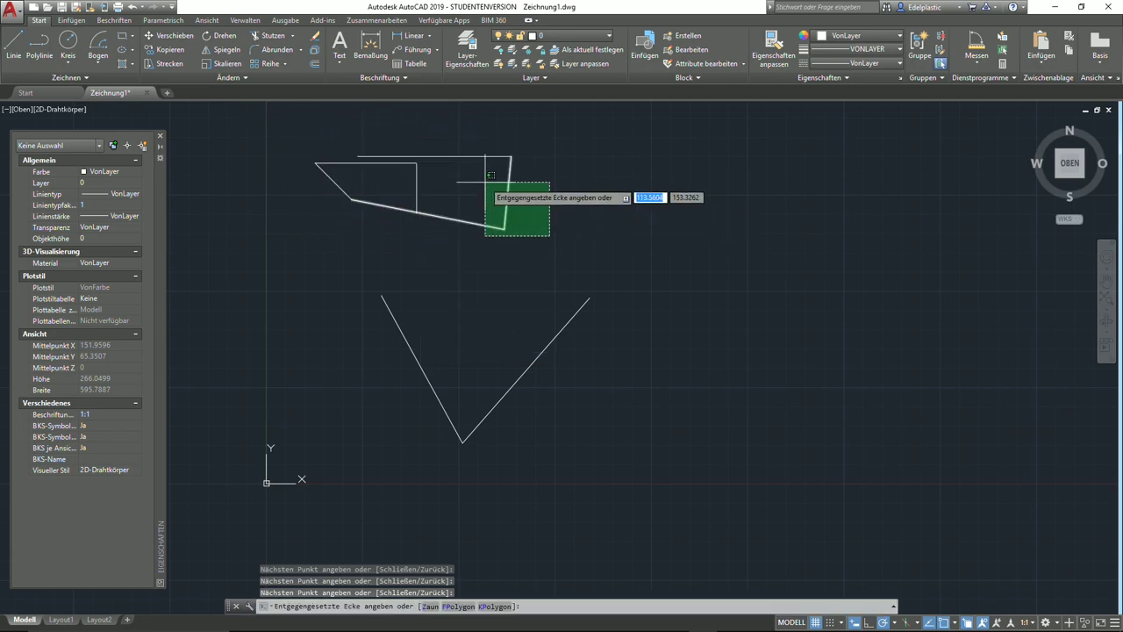
left_click(290, 117)
key("Delete")
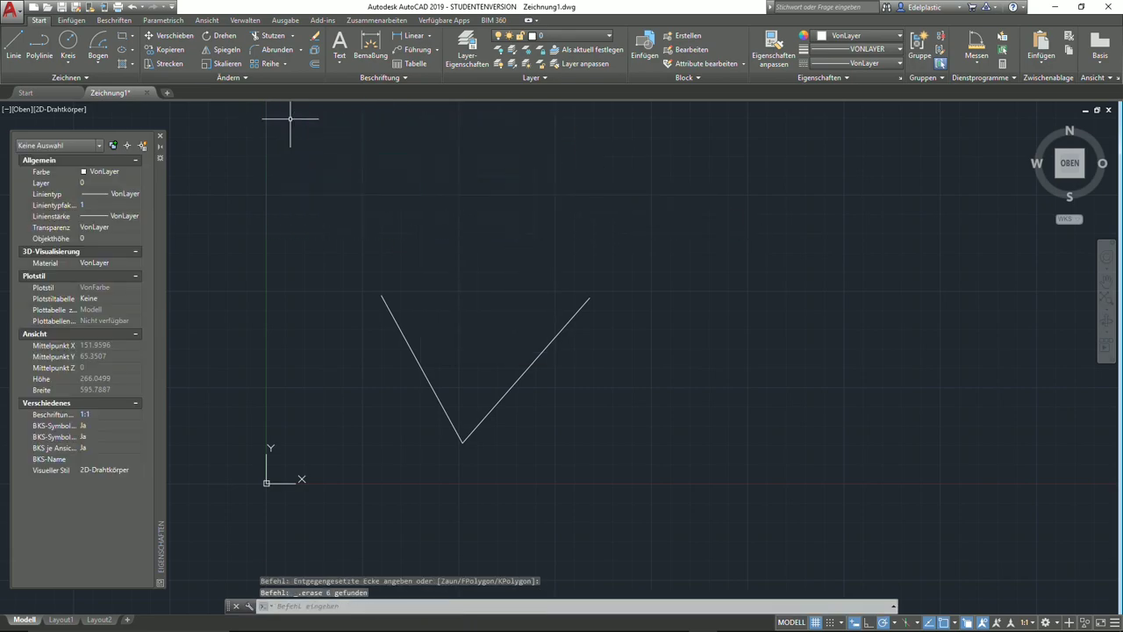
- Draw a start-centre-length arc from the V's upper-left end around the vertex with a 10 chord
left_click(98, 58)
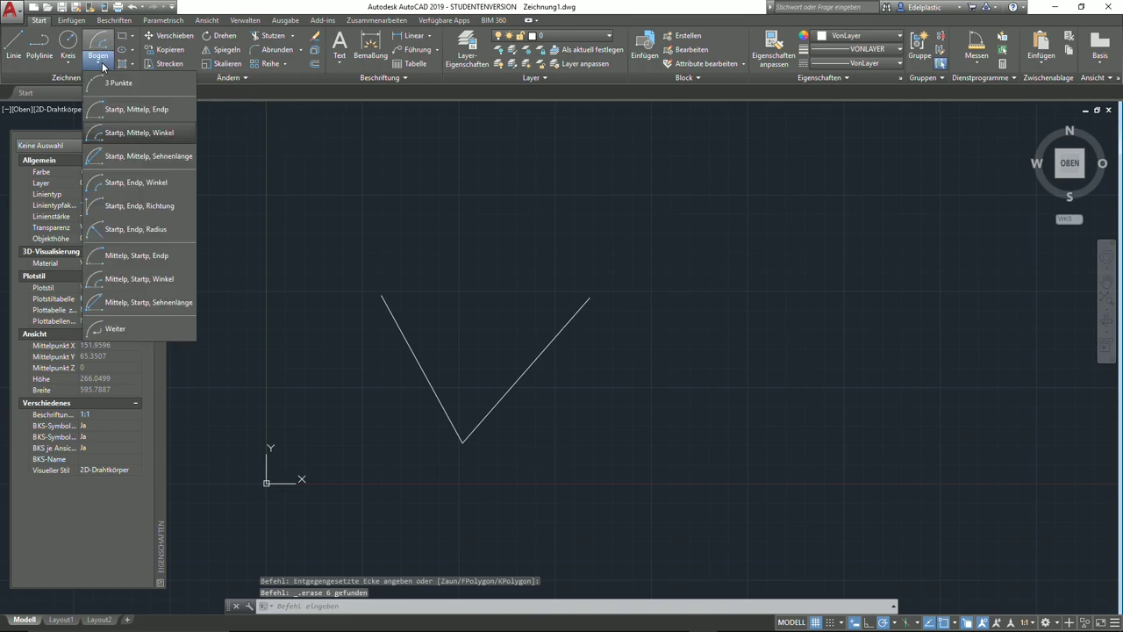
left_click(125, 163)
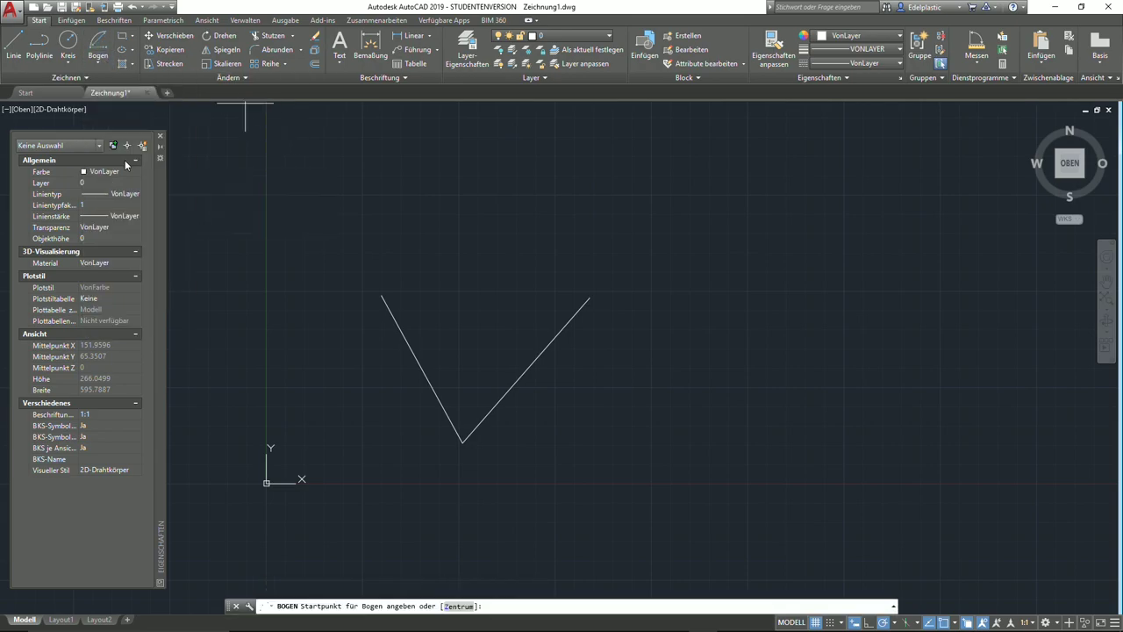
left_click(384, 297)
left_click(462, 441)
type("10")
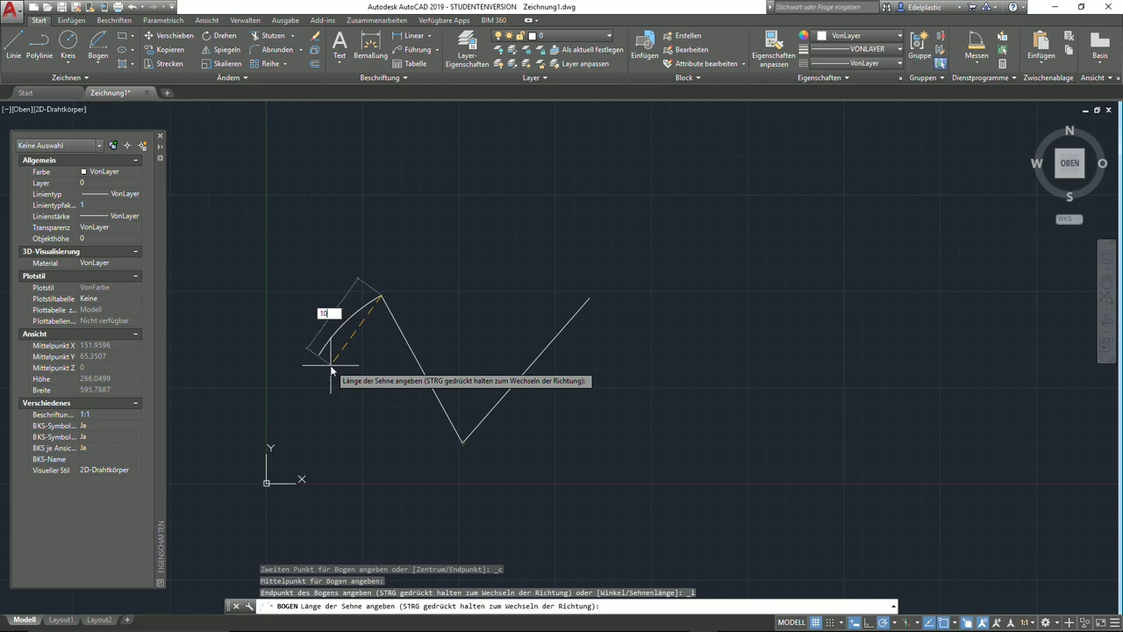
key("Return")
scroll(352, 329, "up", 3)
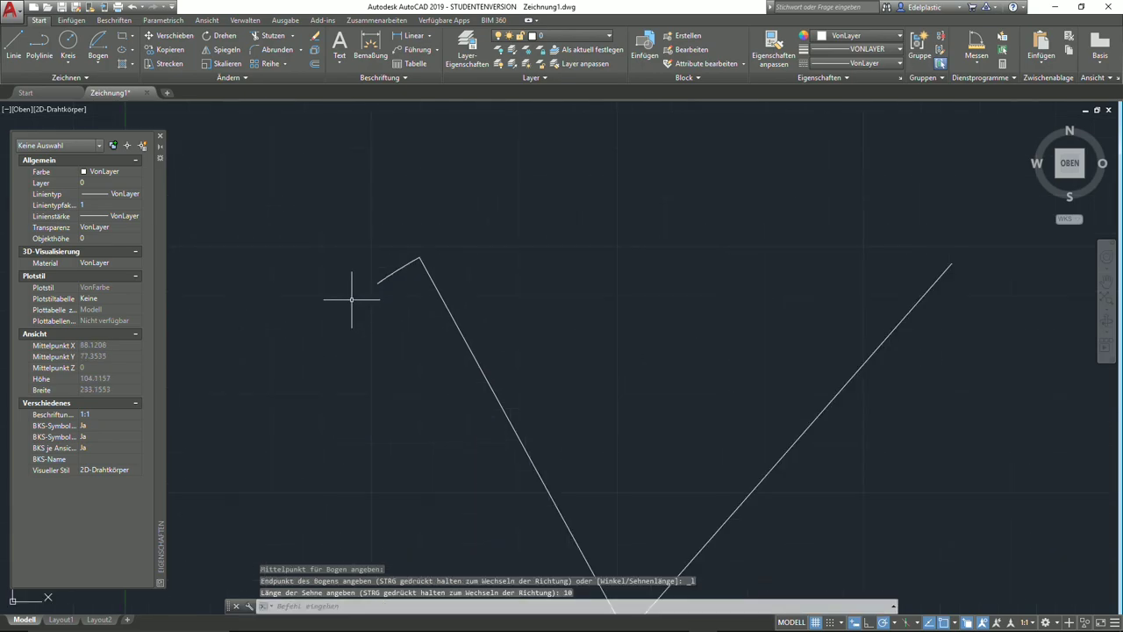
scroll(368, 294, "up", 2)
left_click(408, 260)
key("Escape")
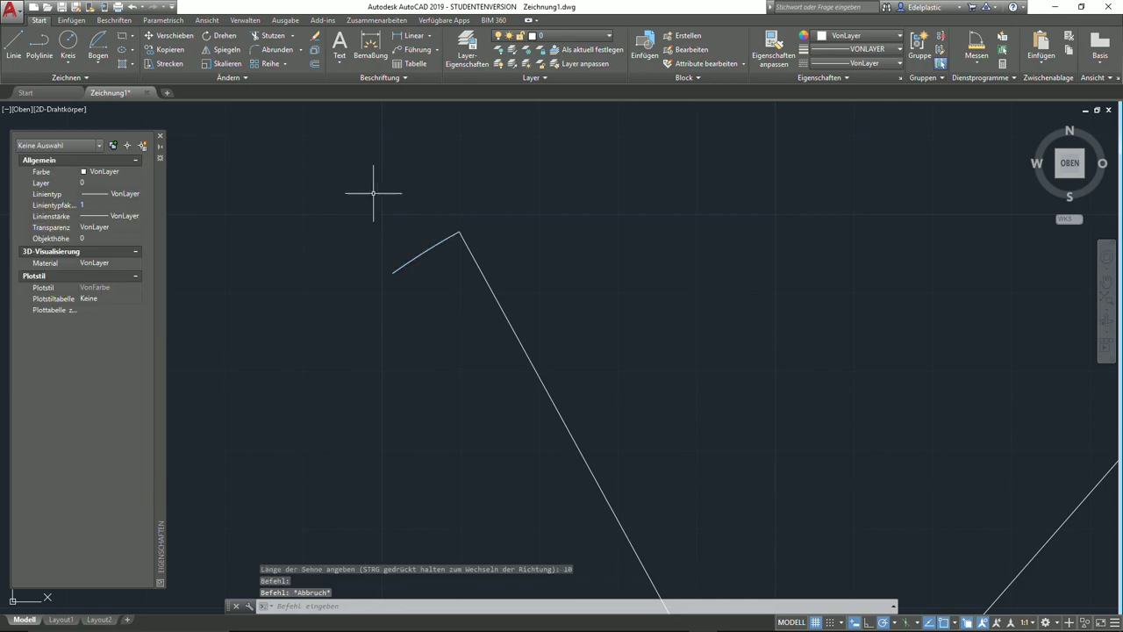
- Measure the distance between the small arc's endpoints, reading 10.0000
left_click(976, 60)
left_click(978, 87)
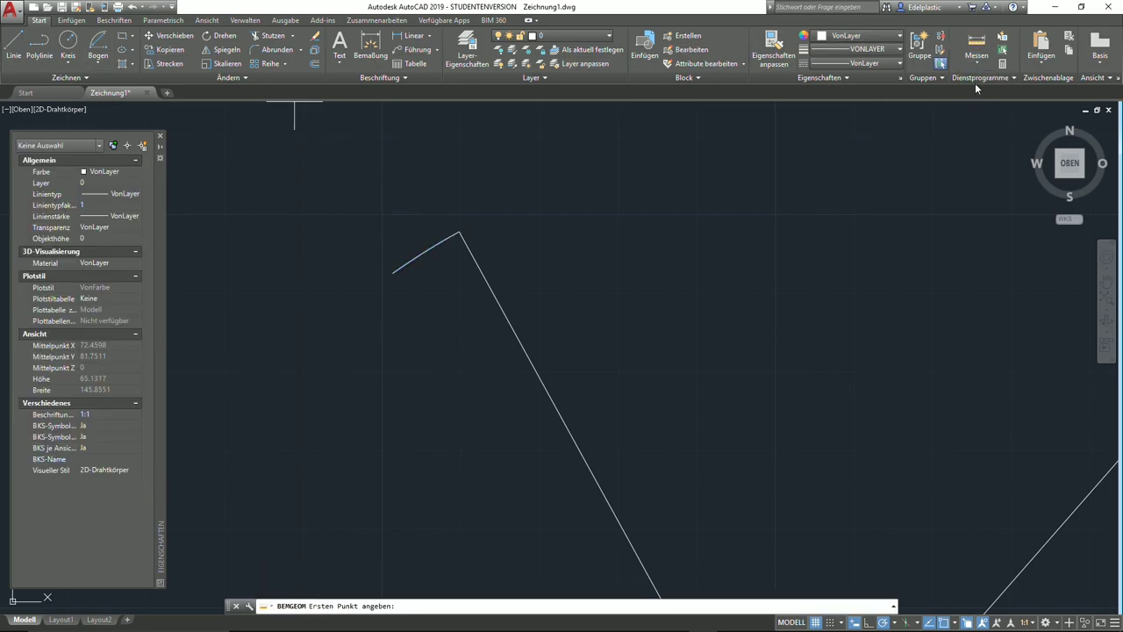
left_click(394, 269)
left_click(459, 234)
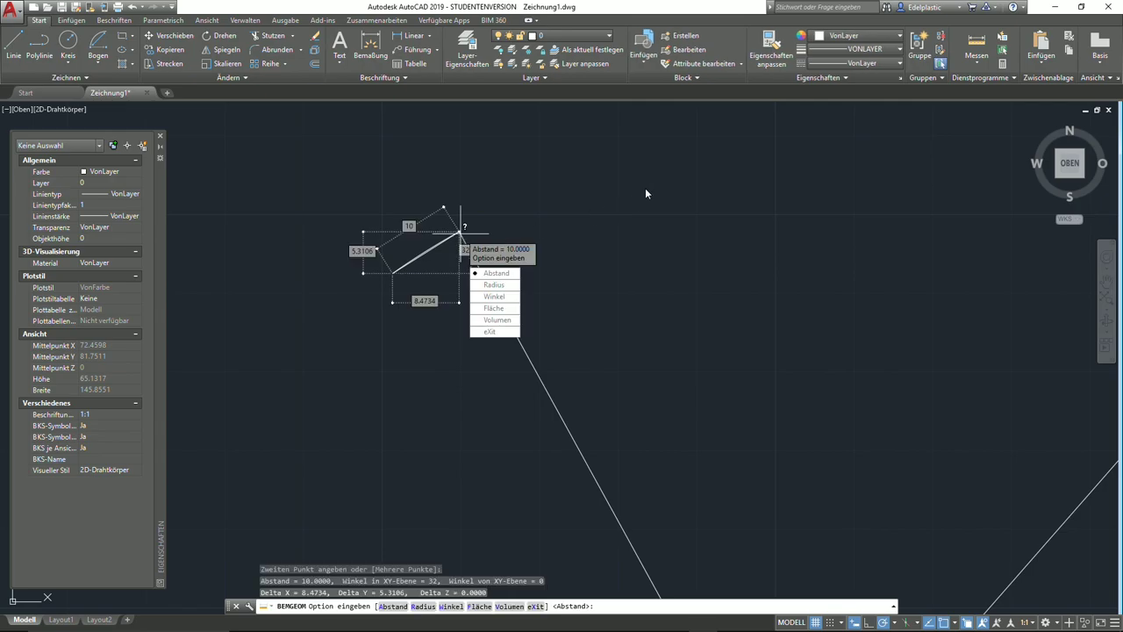
scroll(421, 253, "up", 5)
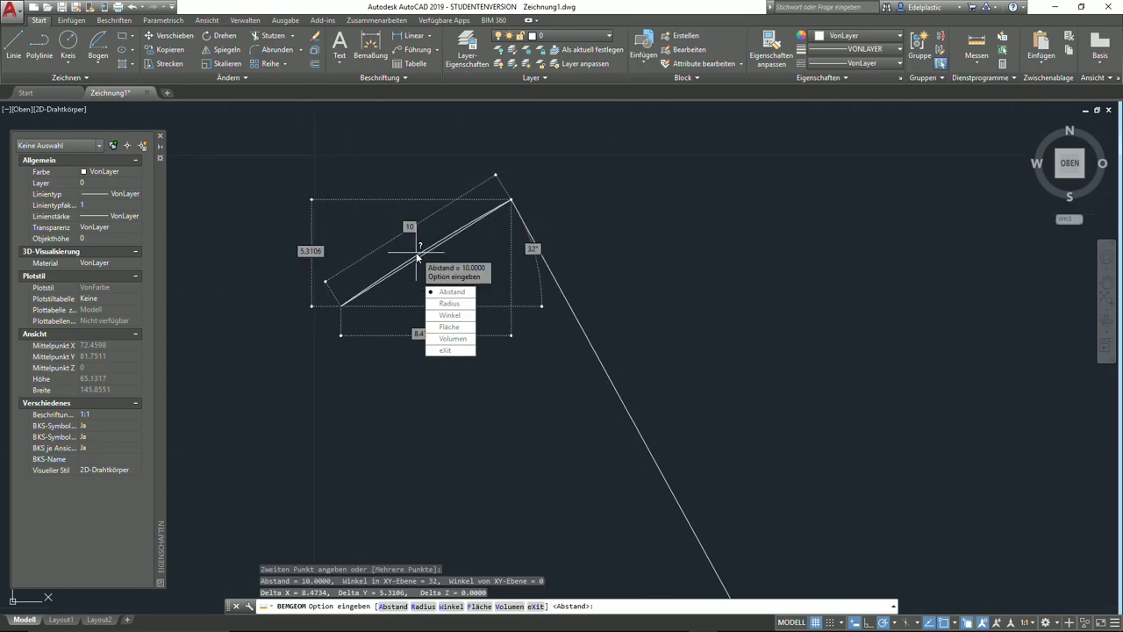
scroll(421, 253, "up", 3)
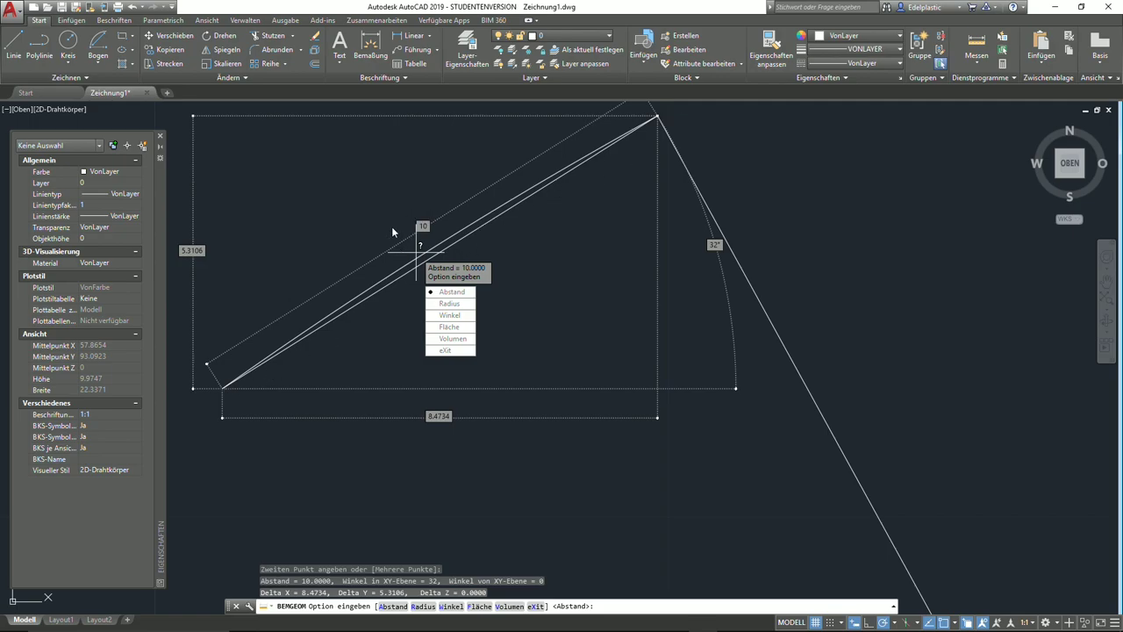
scroll(400, 248, "down", 3)
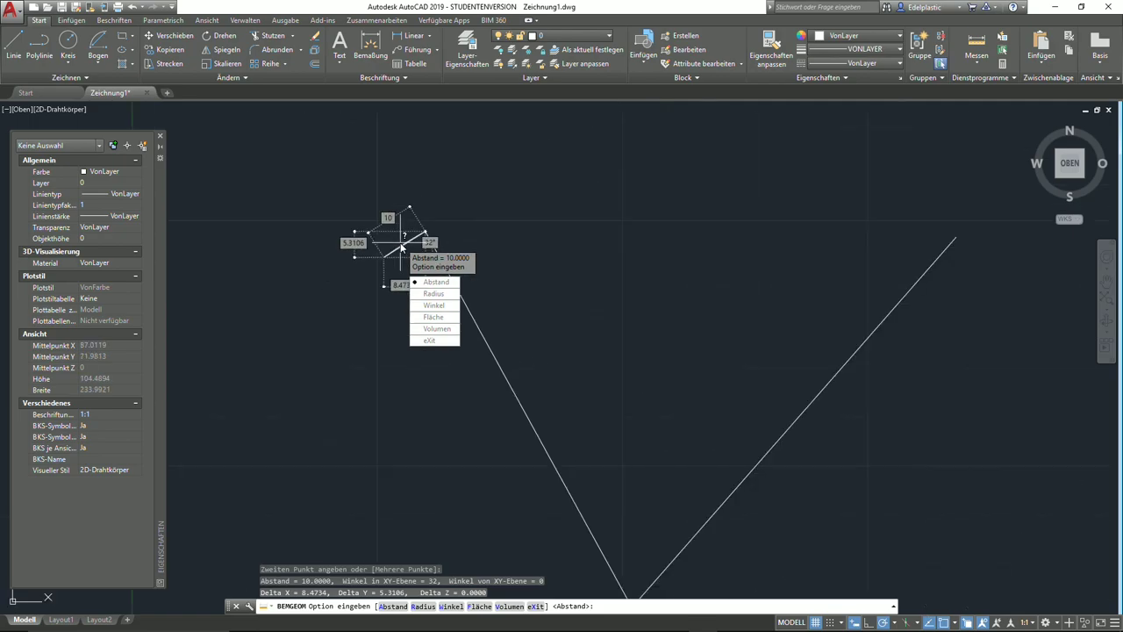
key("Escape")
- Erase the small arc and bring up the arc method list again
left_click(421, 288)
left_click(341, 231)
key("Delete")
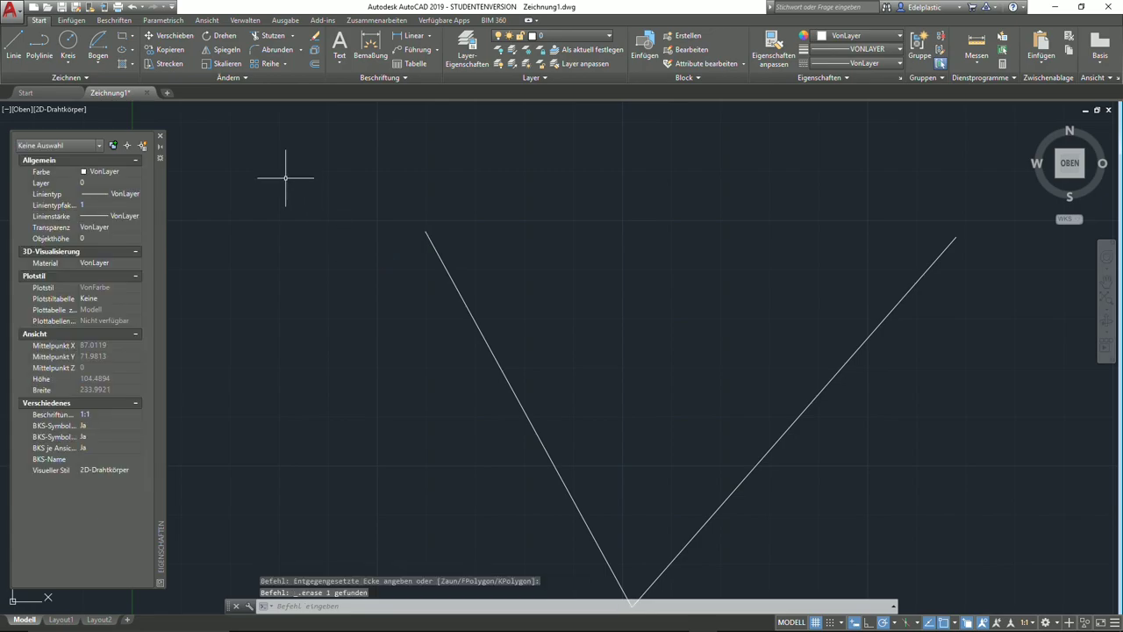
scroll(289, 175, "down", 2)
left_click(99, 63)
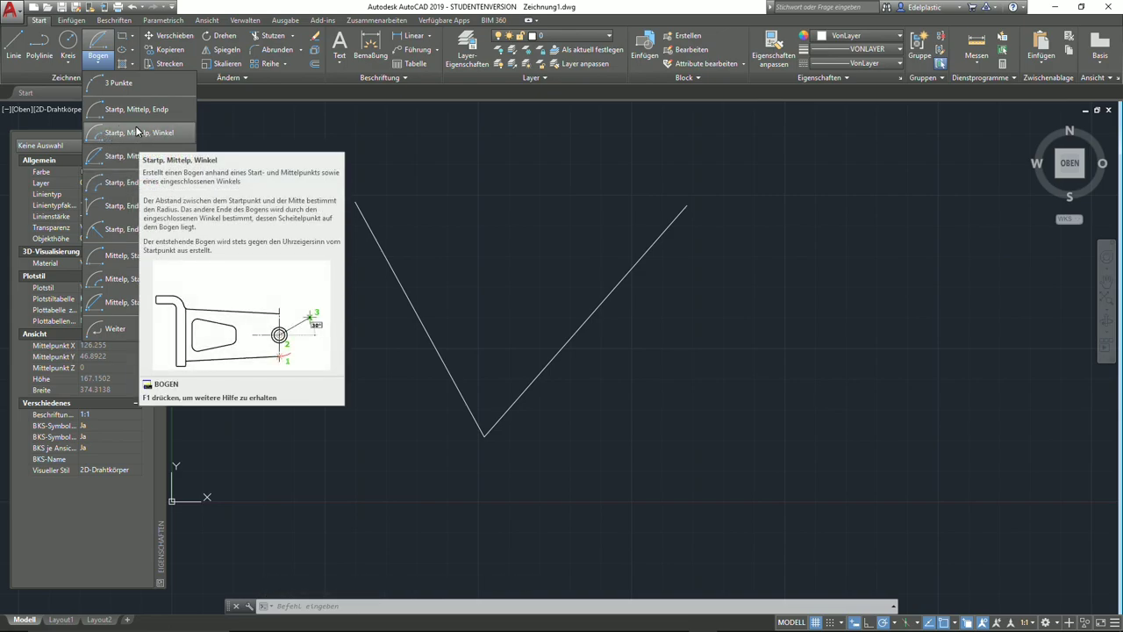
- Draw a start-end-angle arc between the V's two top ends with a 30° angle
left_click(131, 182)
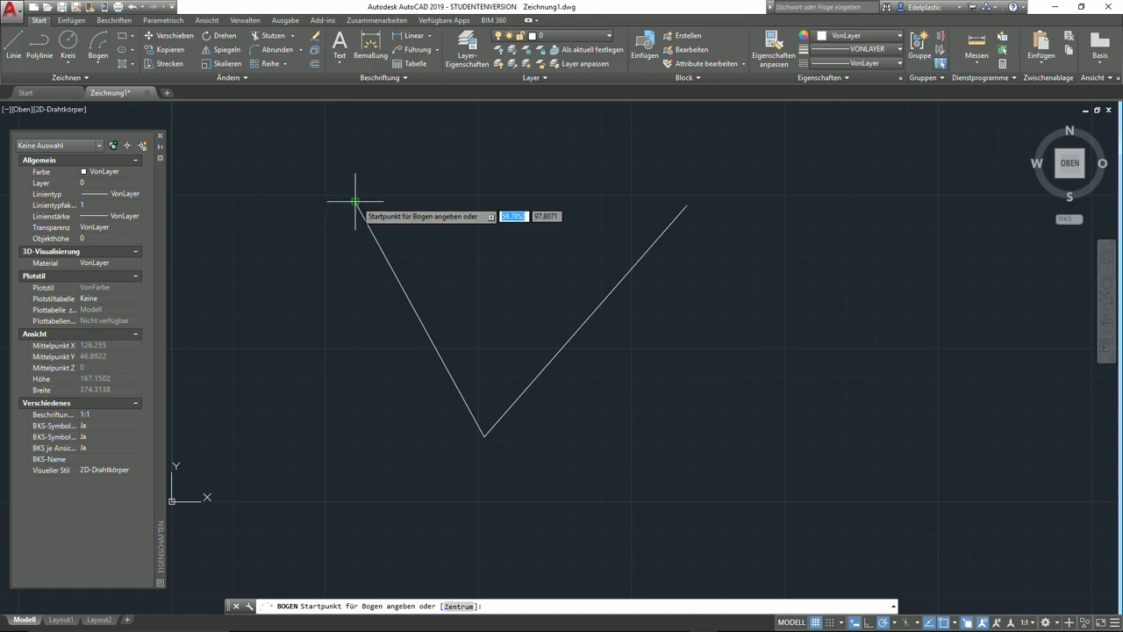
left_click(355, 202)
left_click(686, 206)
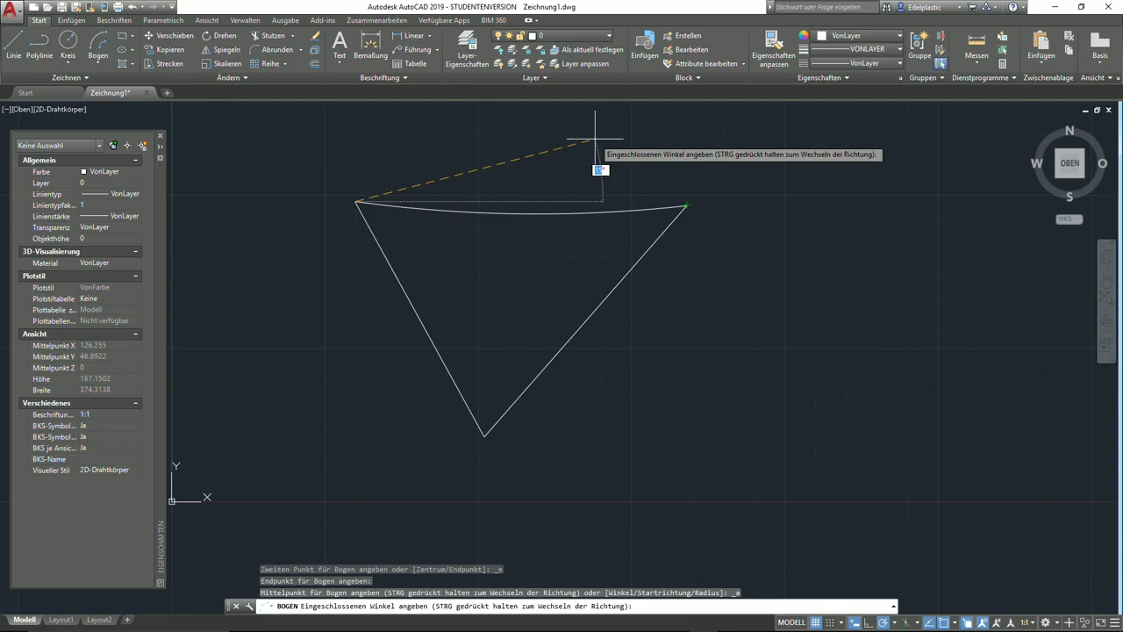
type("30")
key("Return")
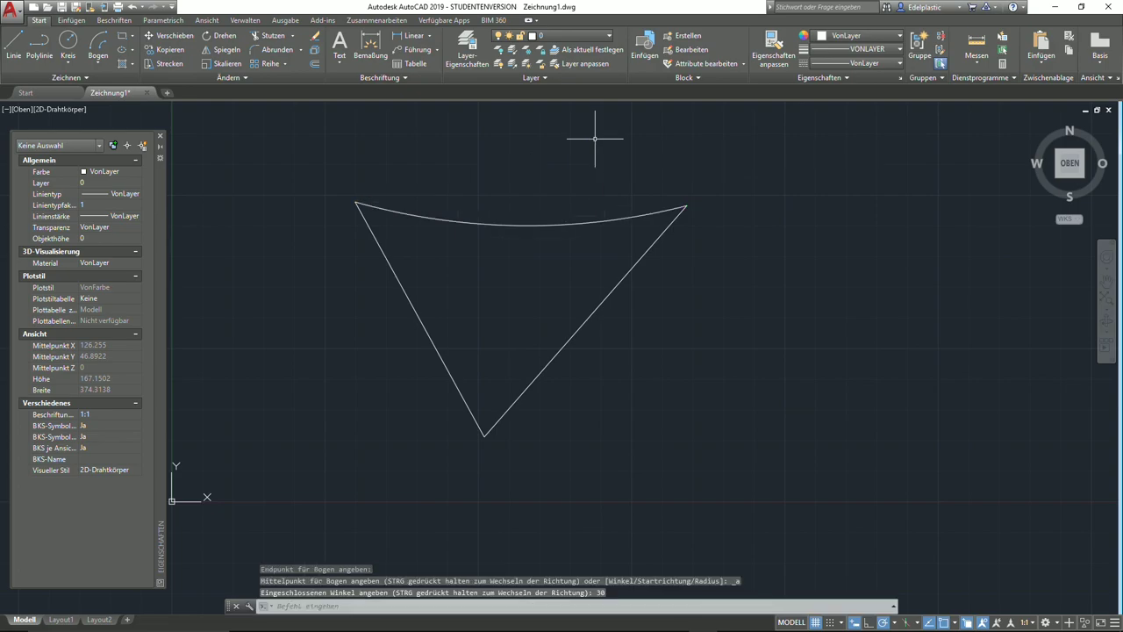
- Erase the 30° arc and bring up the arc method list again
scroll(595, 137, "down", 2)
middle_click_drag(591, 156, 561, 295)
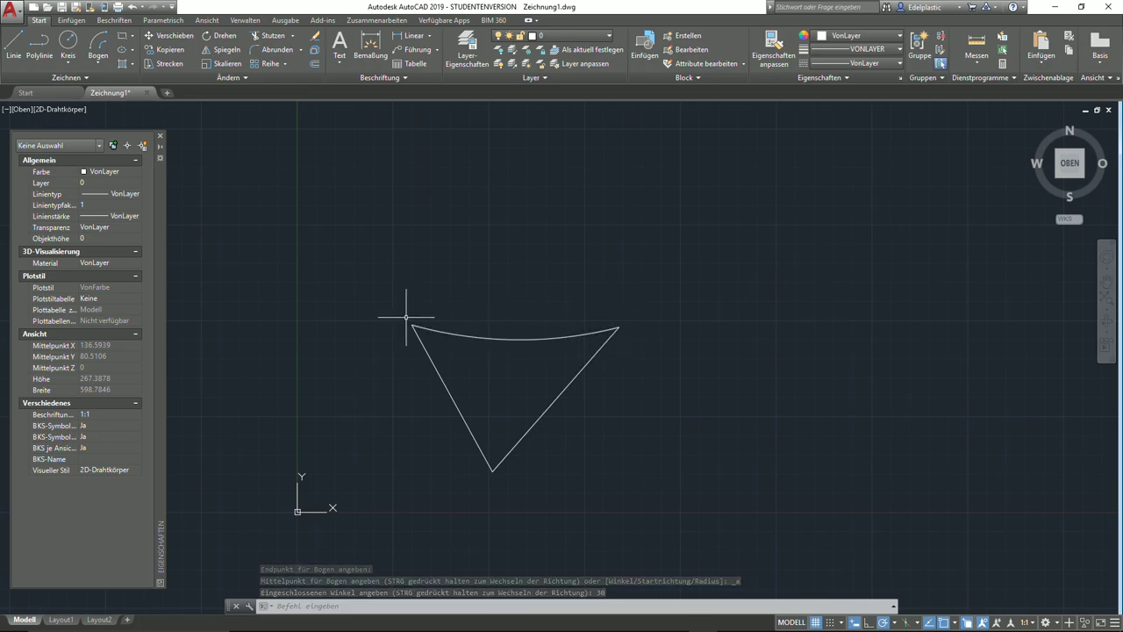
left_click(559, 338)
key("Delete")
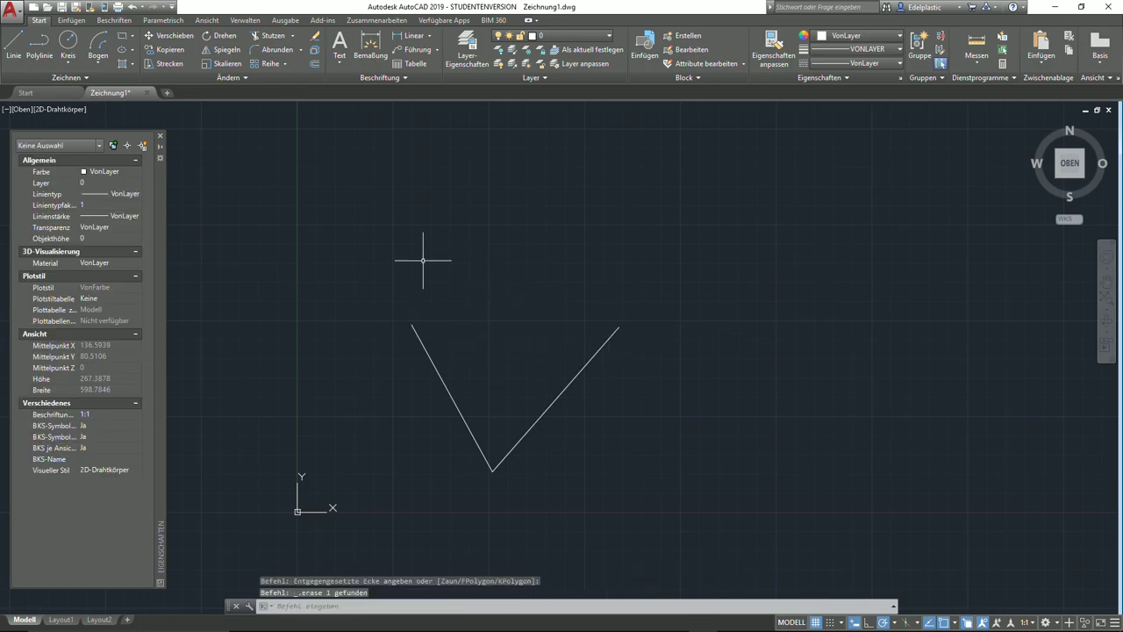
left_click(98, 60)
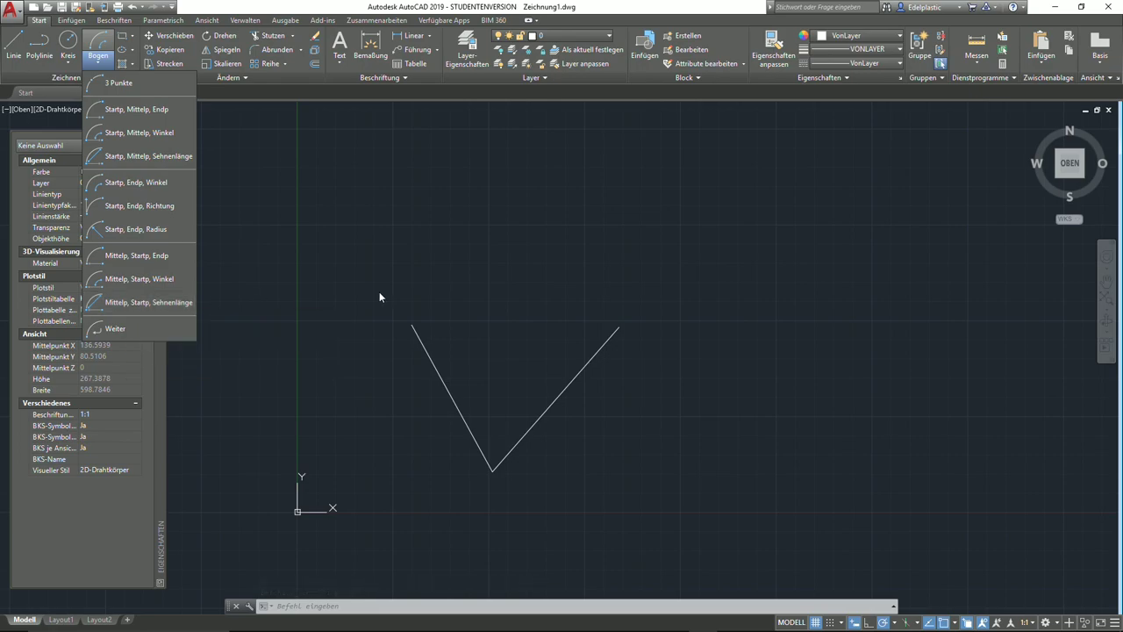
- Crossing-select both lines of the V and delete them, leaving an empty drawing
left_click(360, 259)
left_click(591, 477)
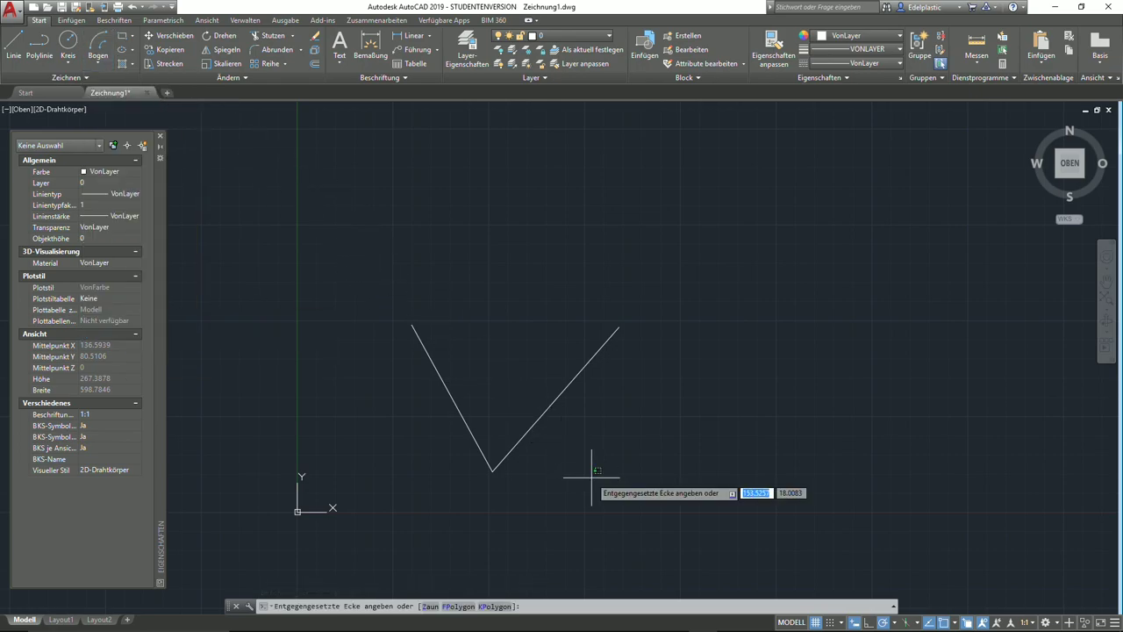
key("Escape")
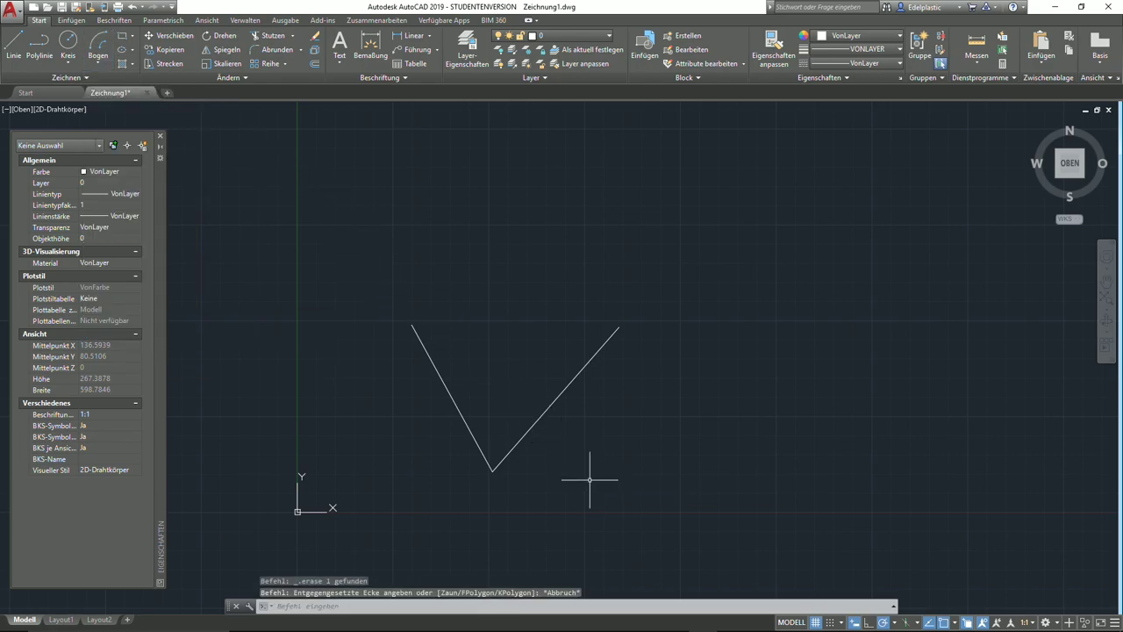
left_click(589, 479)
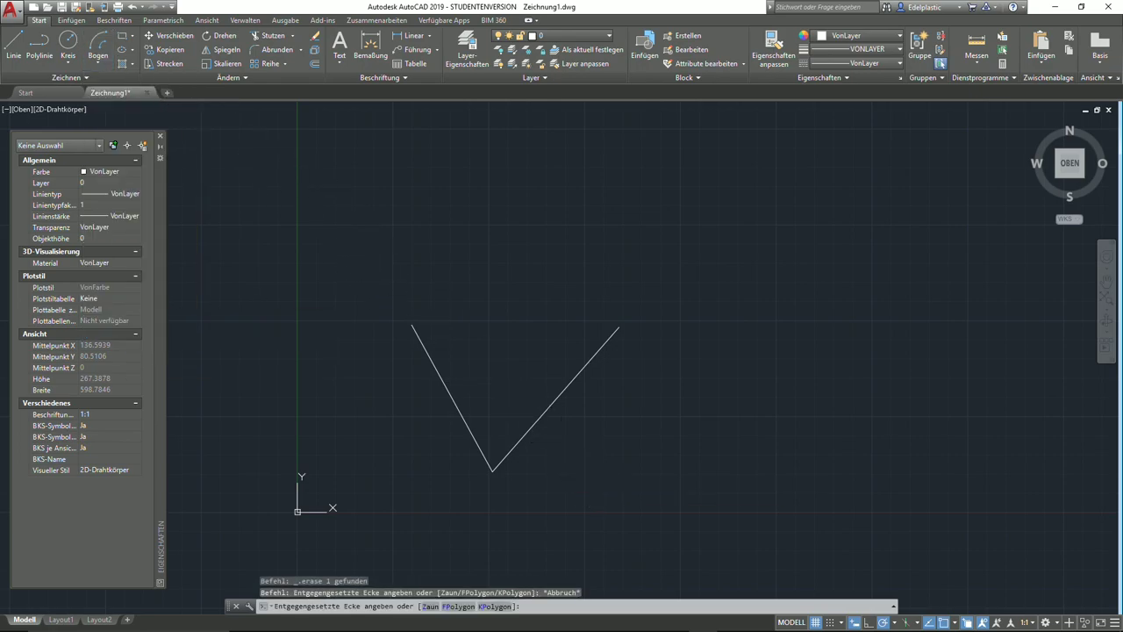
left_click(589, 479)
left_click(589, 482)
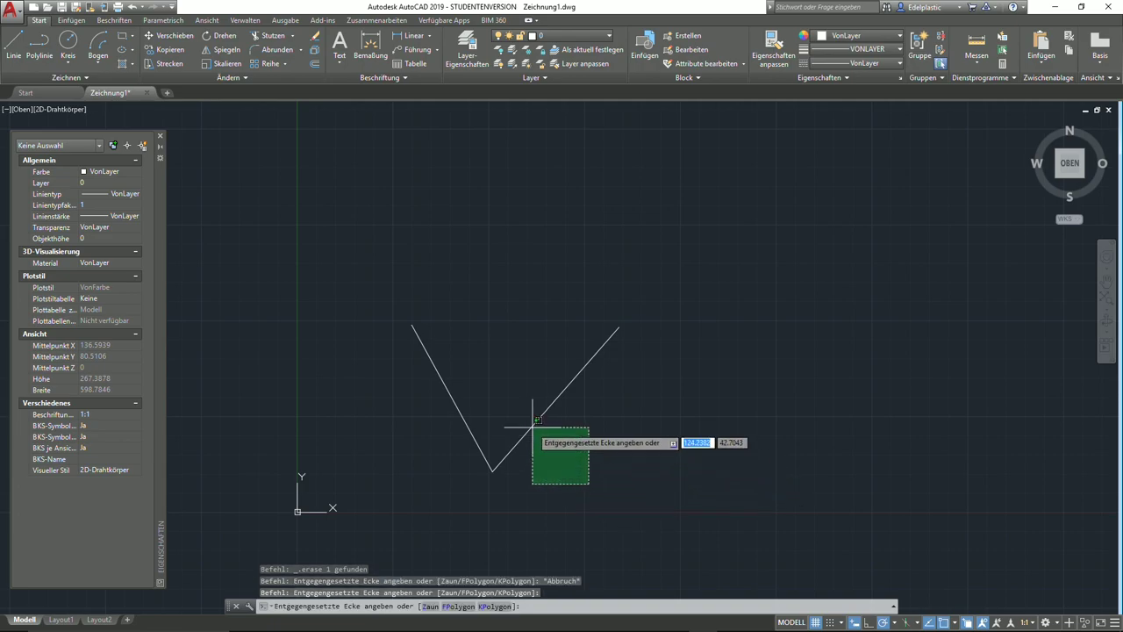
left_click(337, 278)
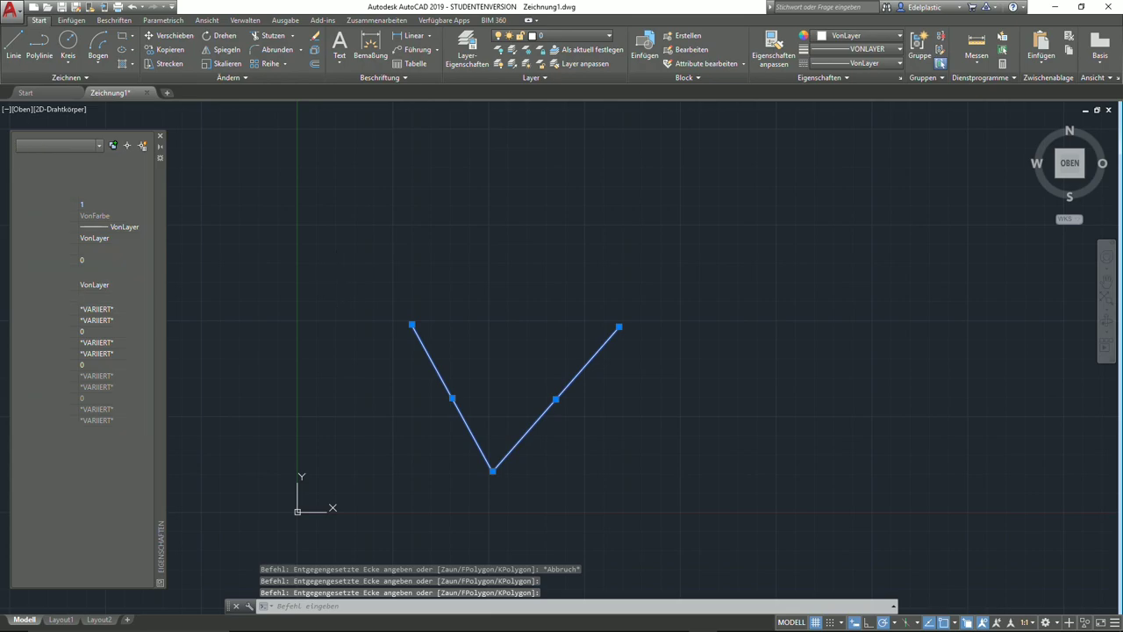
key("Delete")
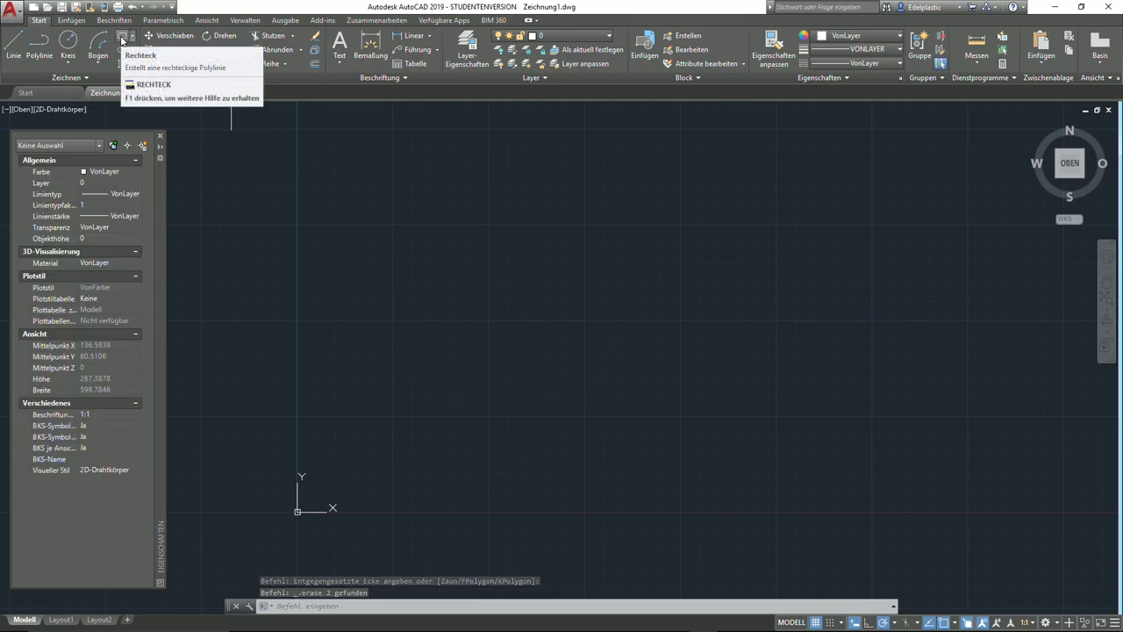
- Start the Rechteck command and fix its first corner at the origin 0,0
left_click(121, 39)
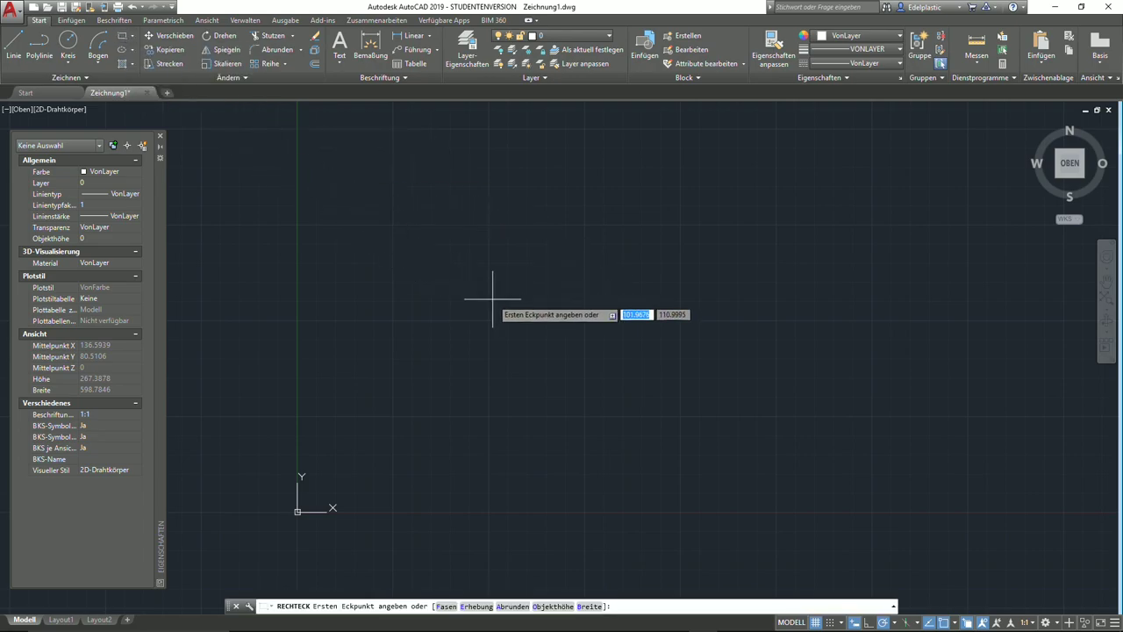
mouse_move(490, 300)
middle_mouse_down()
mouse_move(384, 300)
mouse_move(524, 251)
middle_mouse_up()
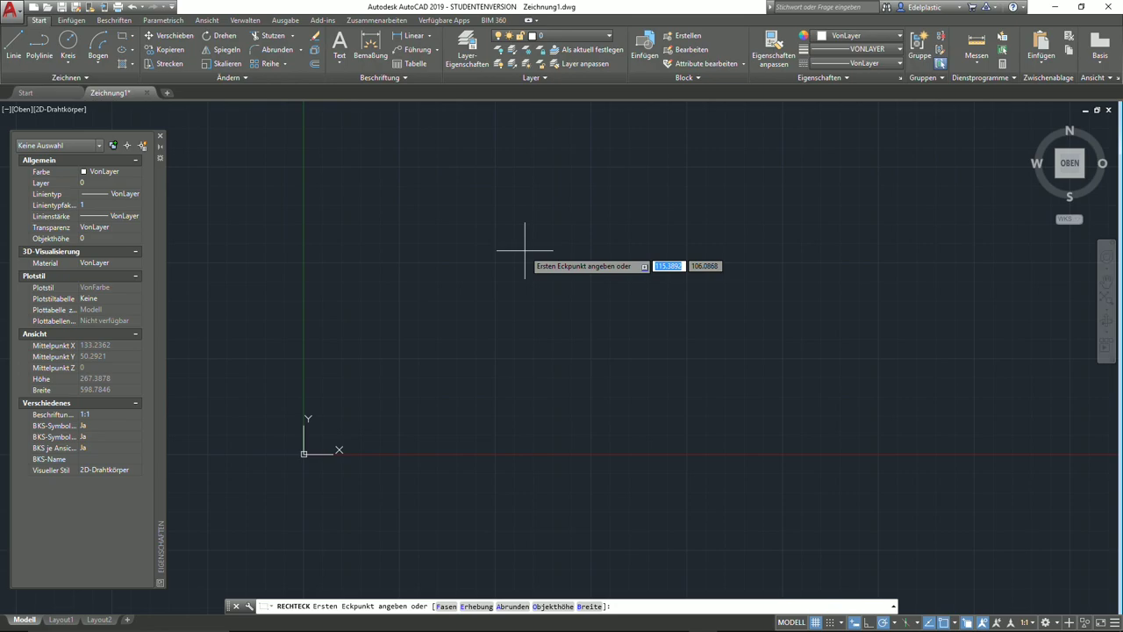
key("Return")
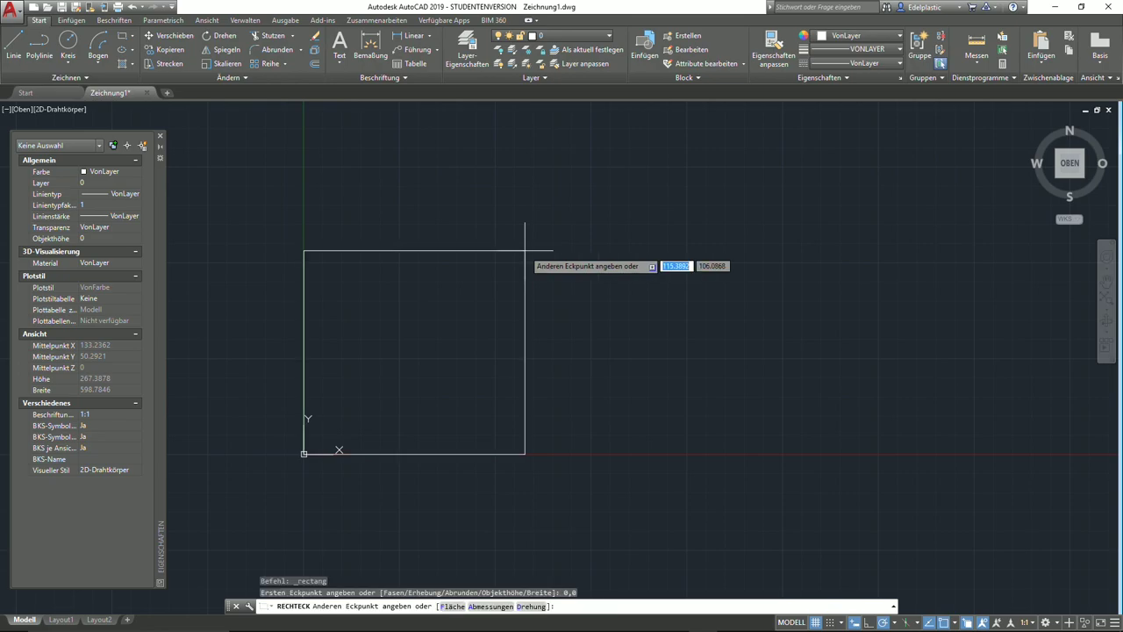
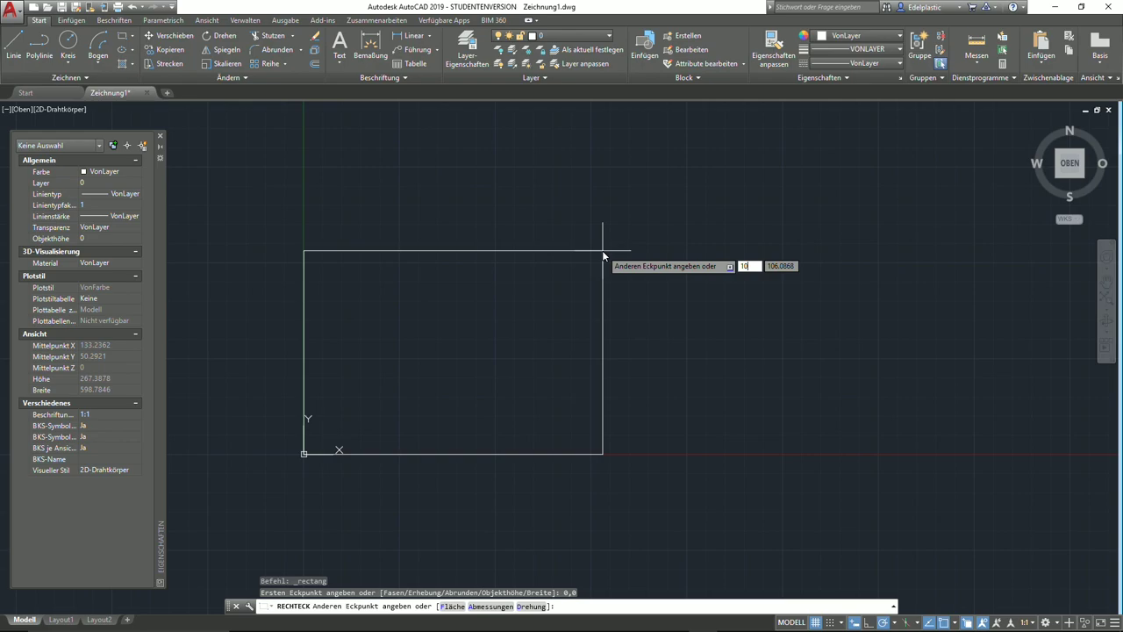
- Finish the rectangle with width 10 and height 30
key("Tab")
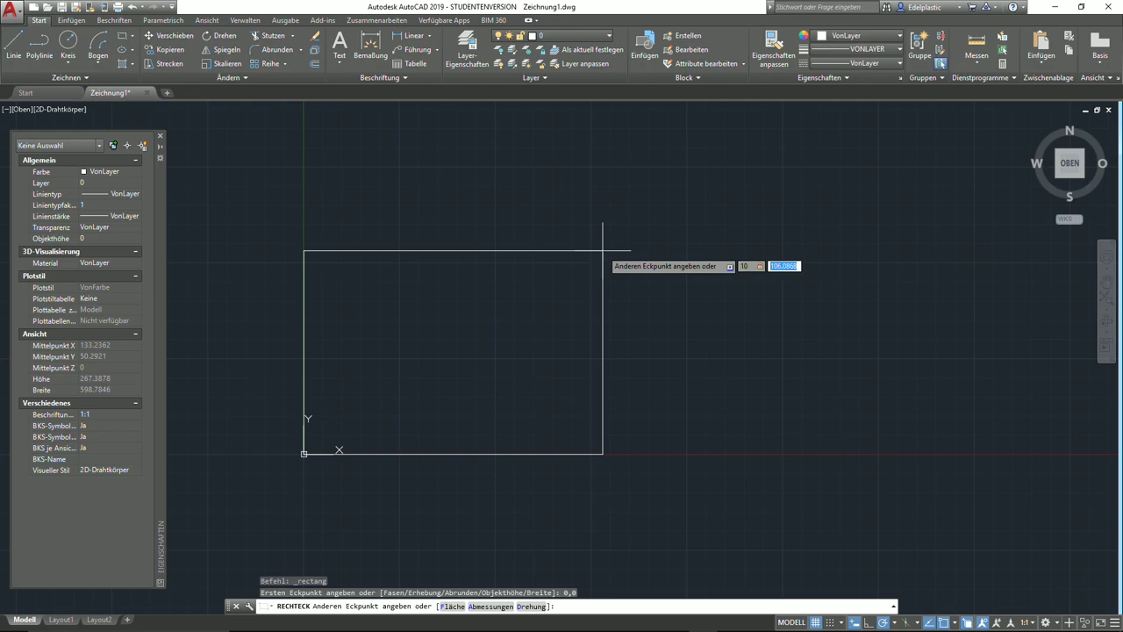
type("30")
key("Return")
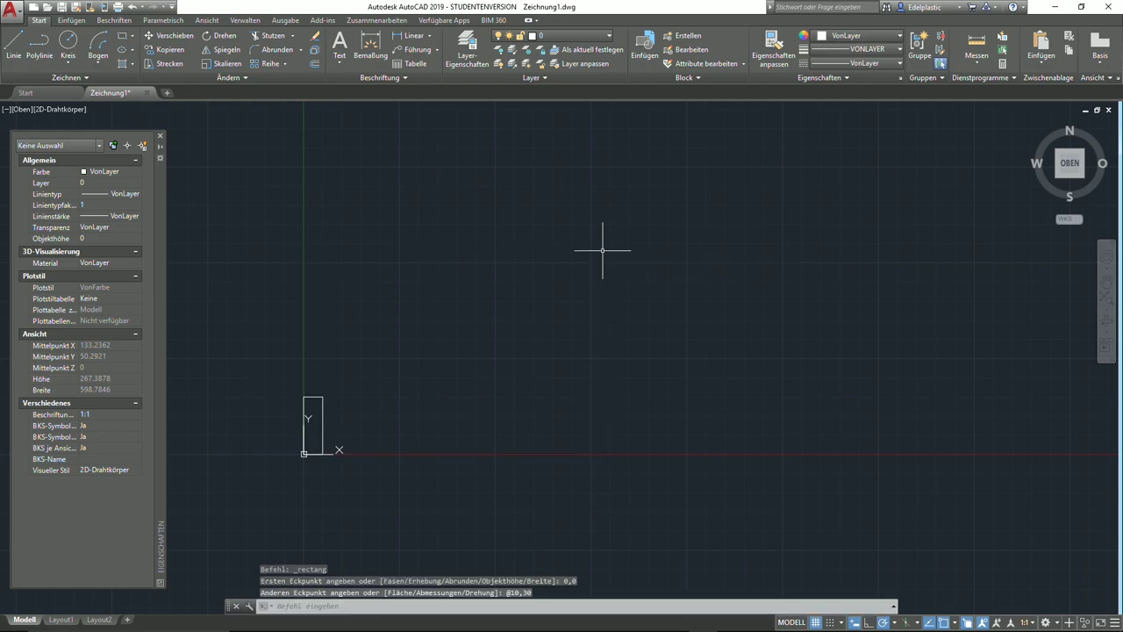
- Measure the rectangle's width (10) and height (30) with the Messen distance tool
scroll(303, 449, "up", 3)
scroll(306, 430, "up", 4)
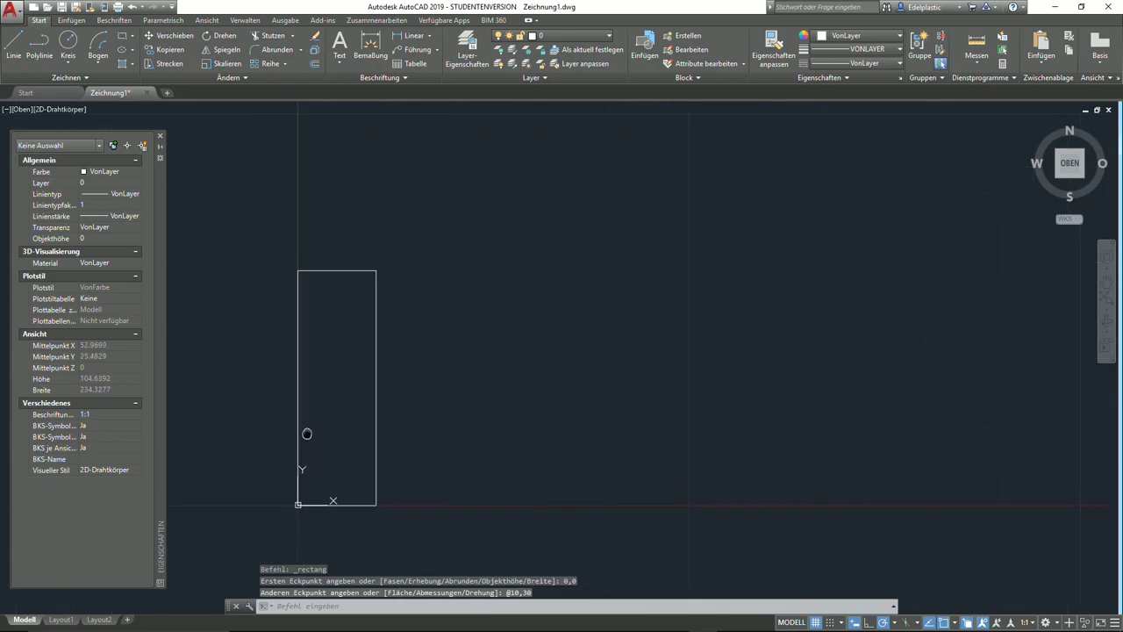
middle_click_drag(306, 431, 462, 381)
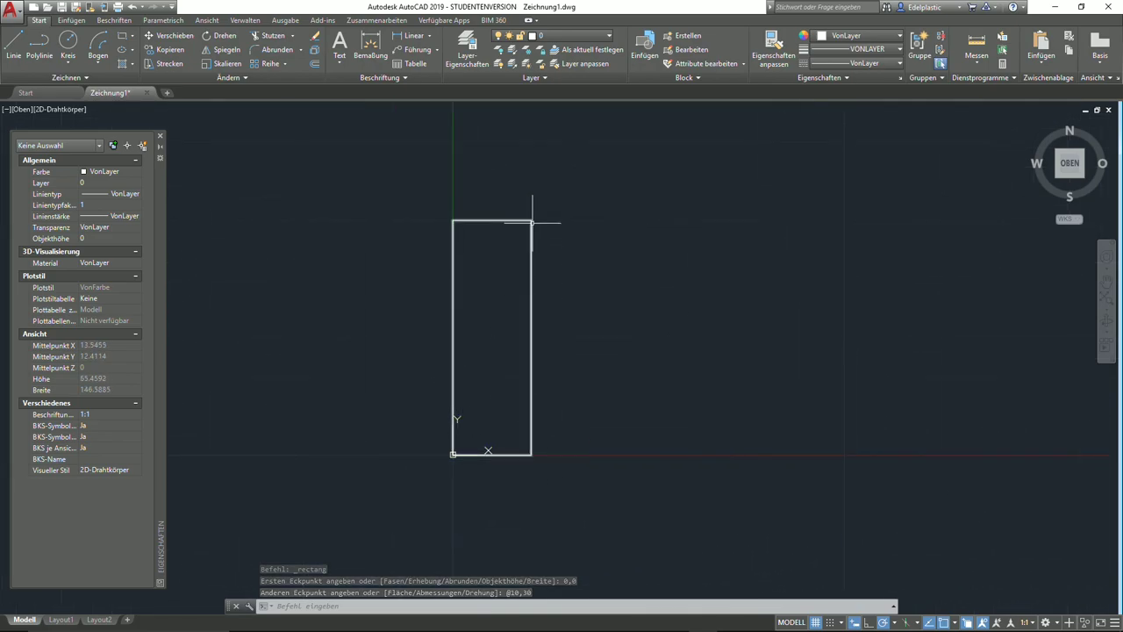
left_click(970, 44)
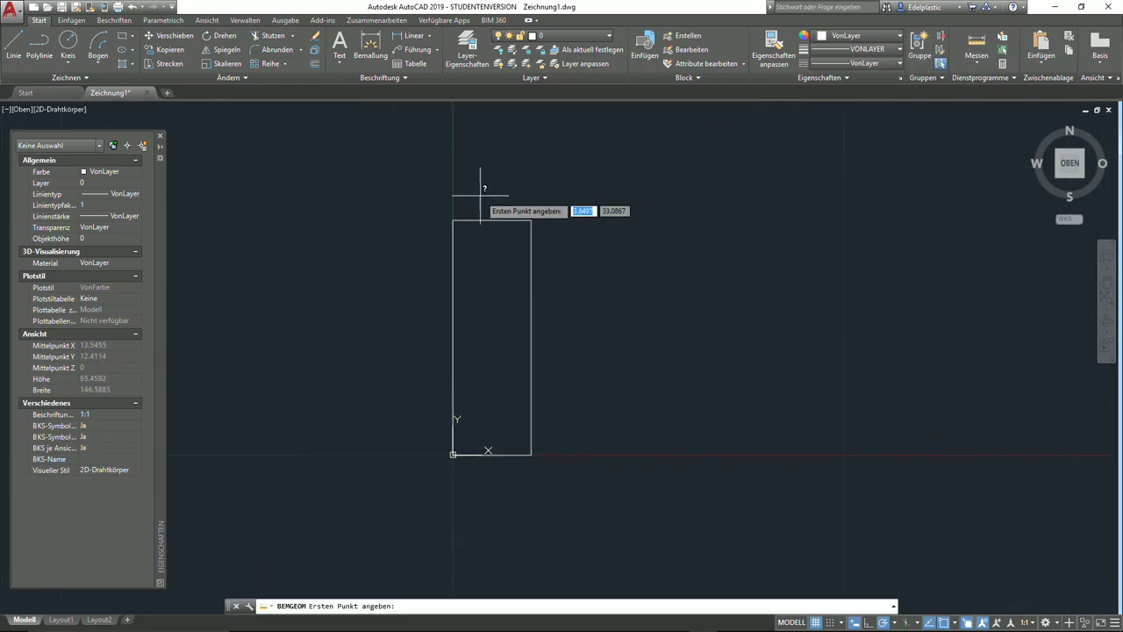
left_click(453, 219)
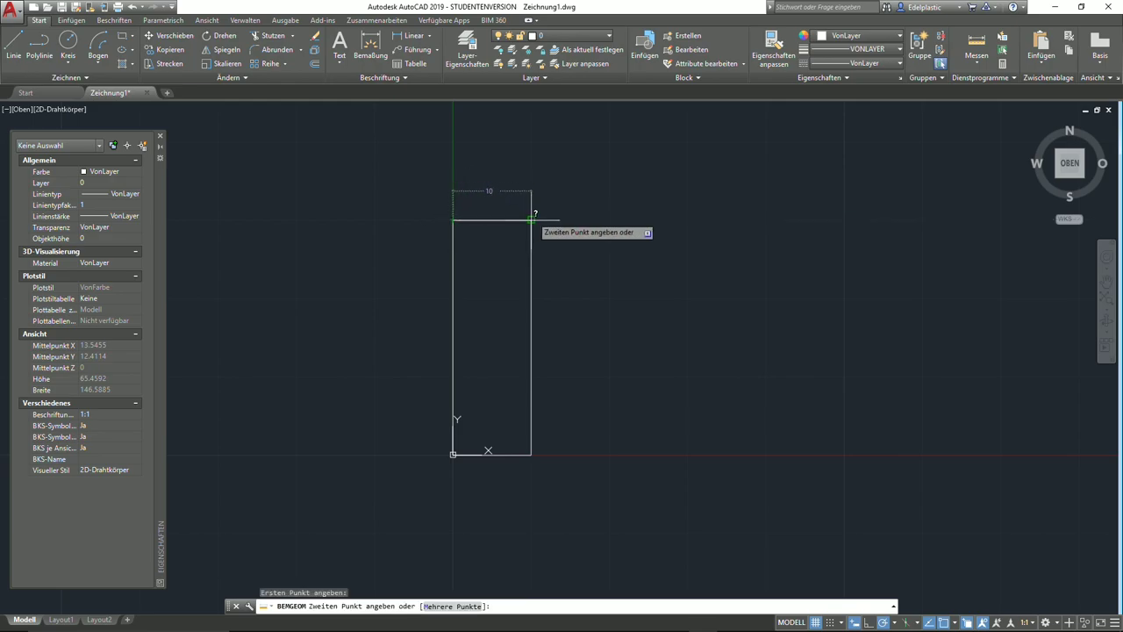
left_click(531, 221)
left_click(568, 257)
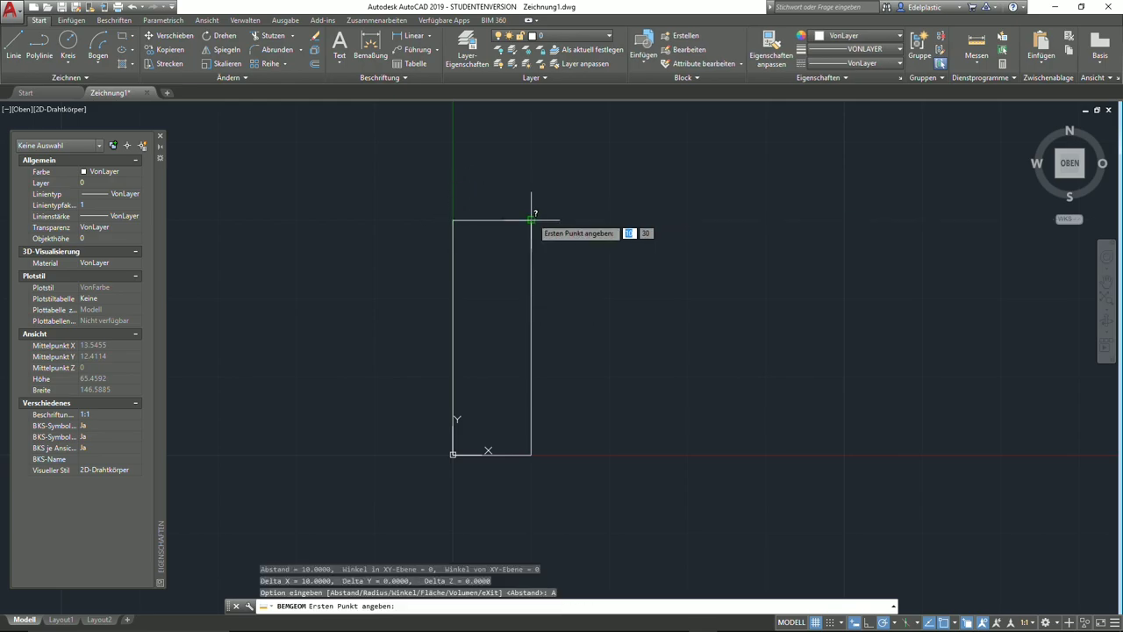
left_click(531, 454)
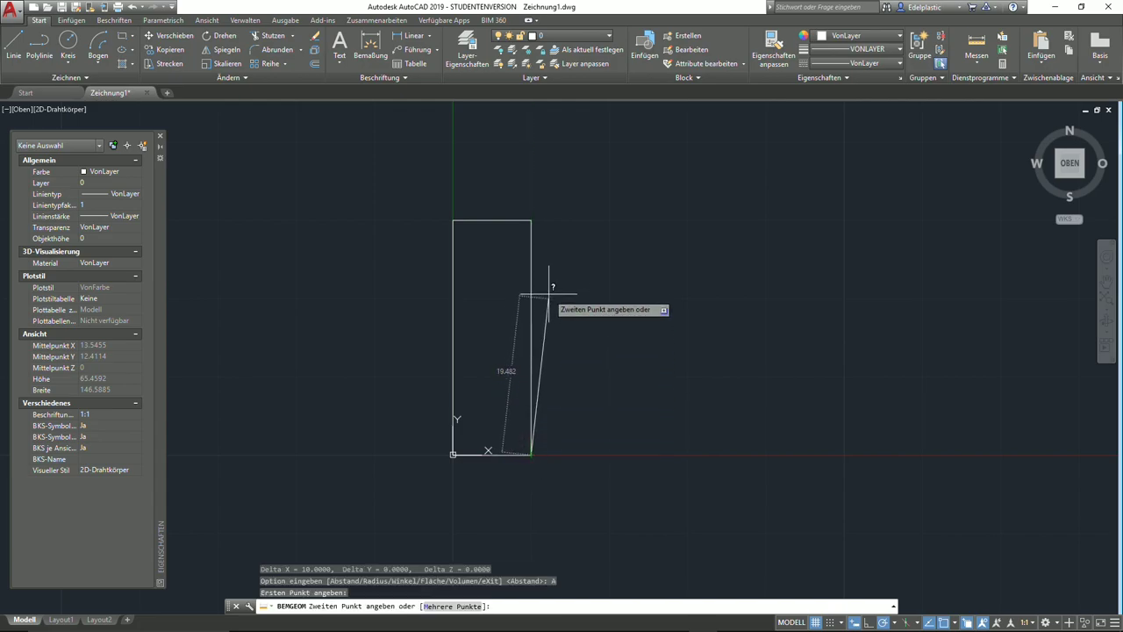
left_click(531, 220)
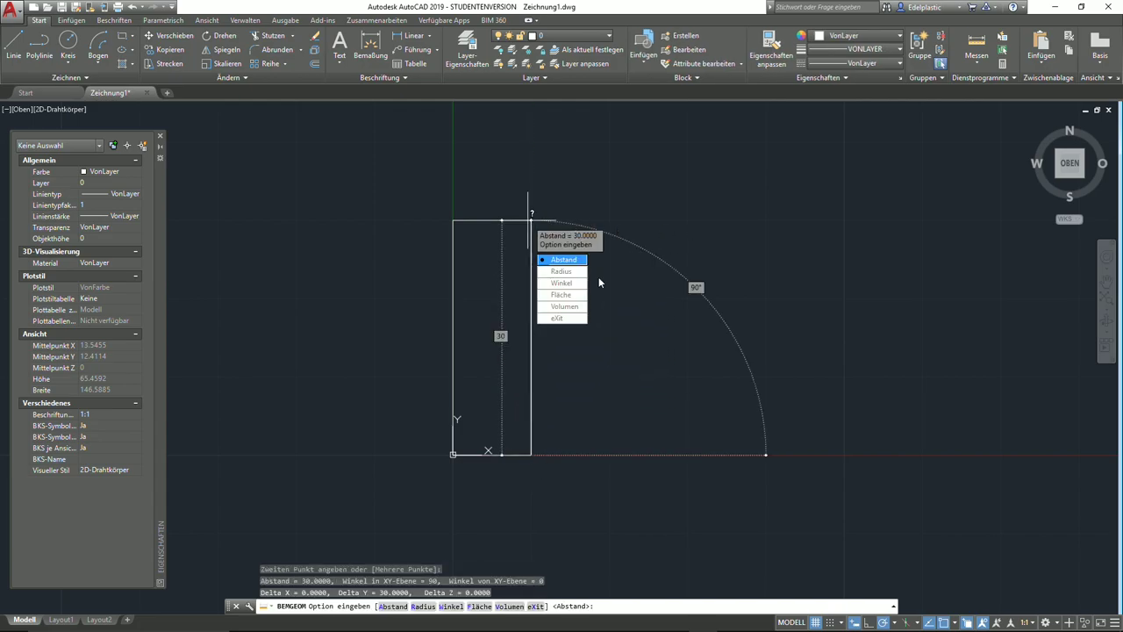
left_click(568, 317)
- Select the rectangle with a crossing window and delete it
left_click(659, 490)
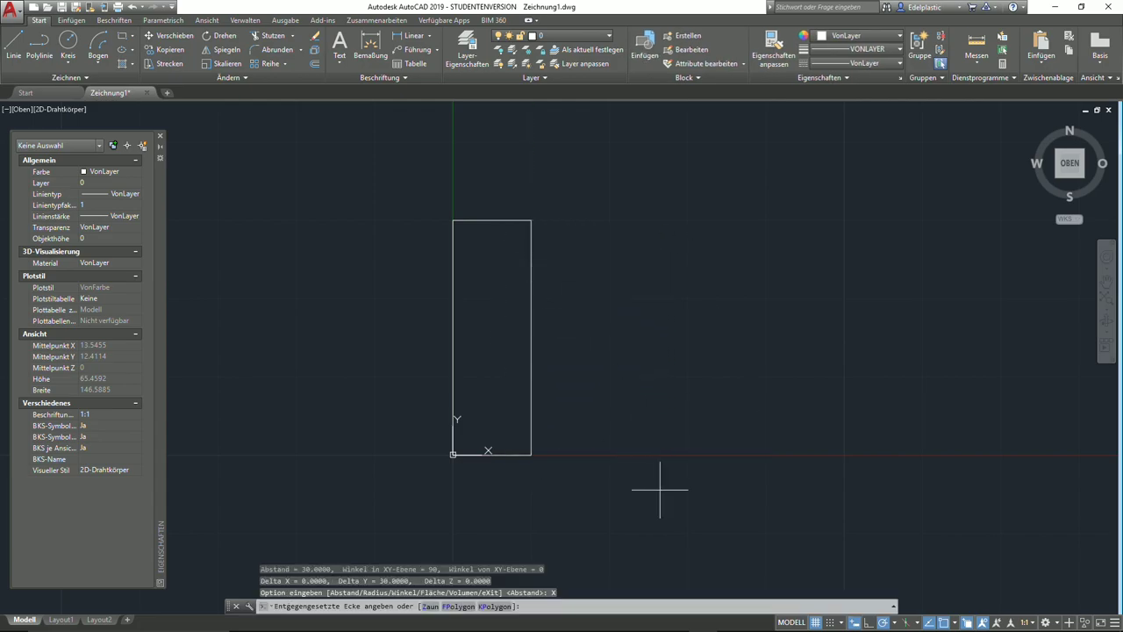
left_click(384, 167)
key("Delete")
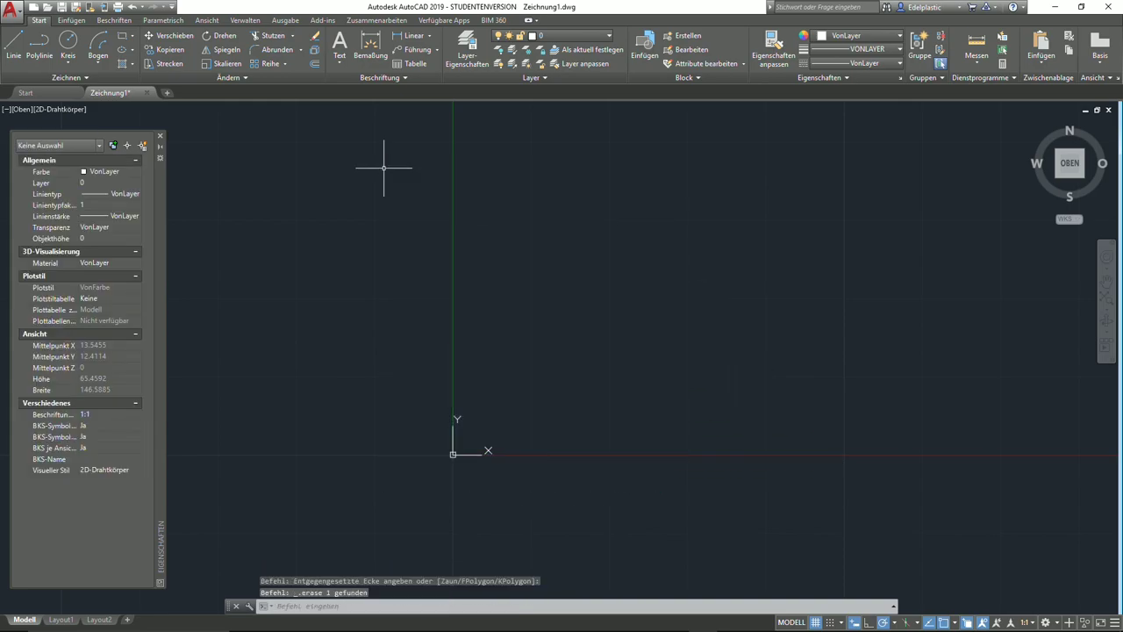
- Draw a 5-sided polygon using the Umkreis option with radius 20
left_click(132, 36)
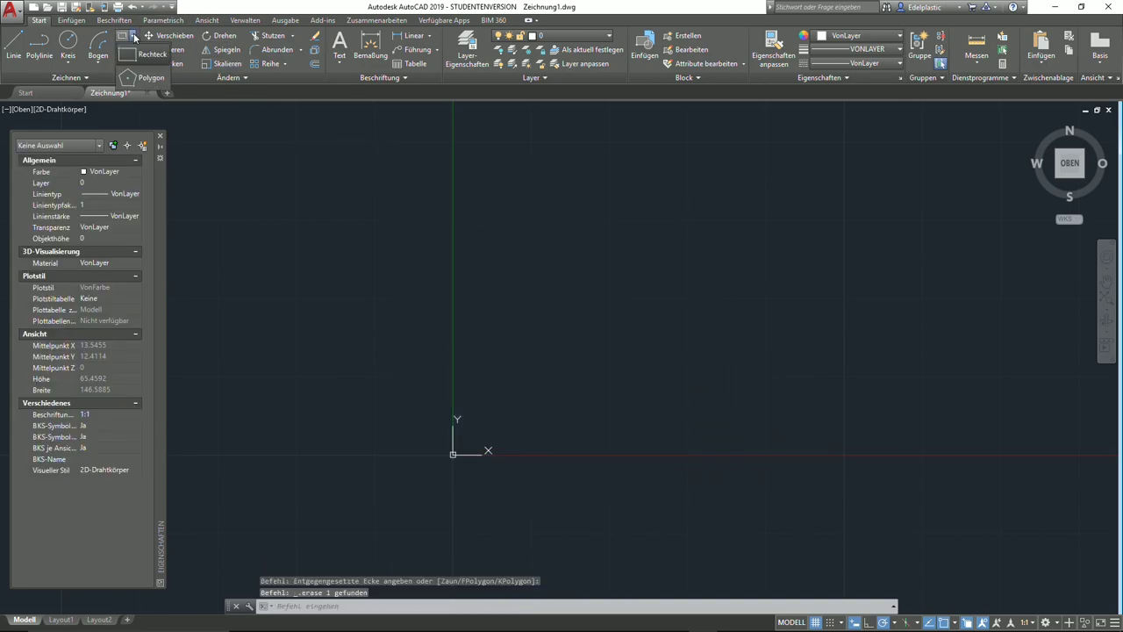
left_click(146, 78)
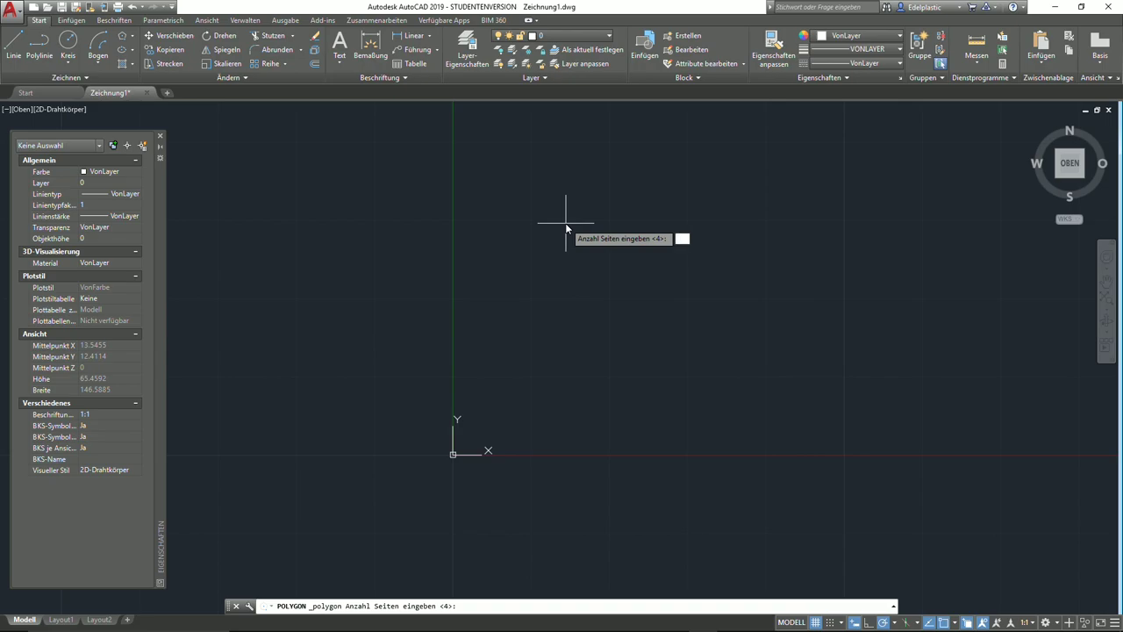
type("5")
key("Return")
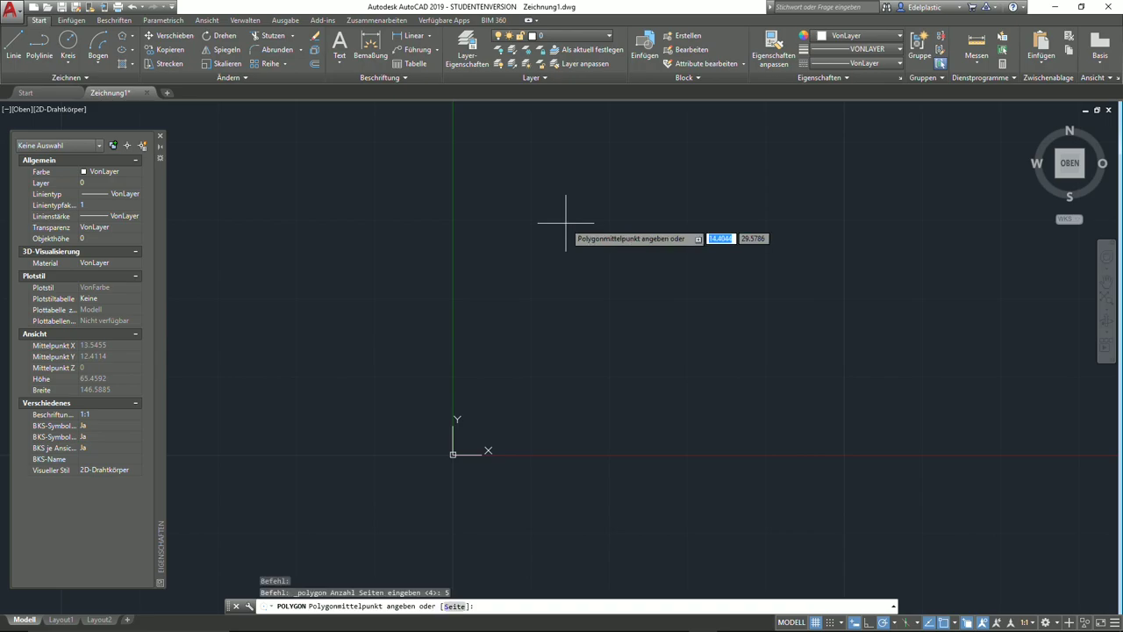
middle_click_drag(594, 253, 454, 282)
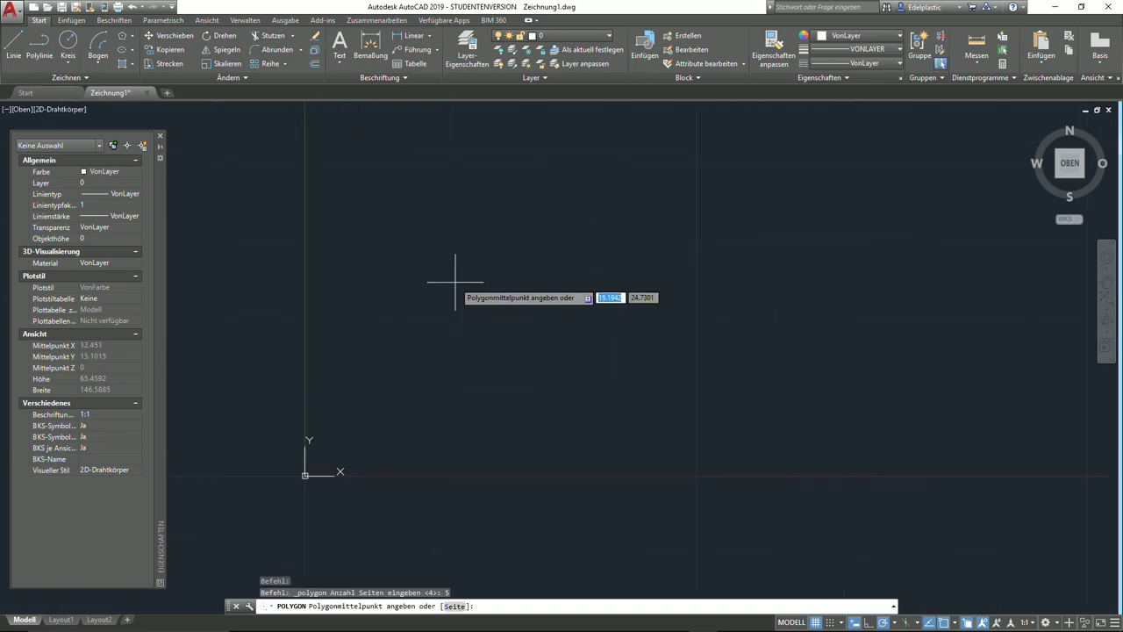
left_click(508, 262)
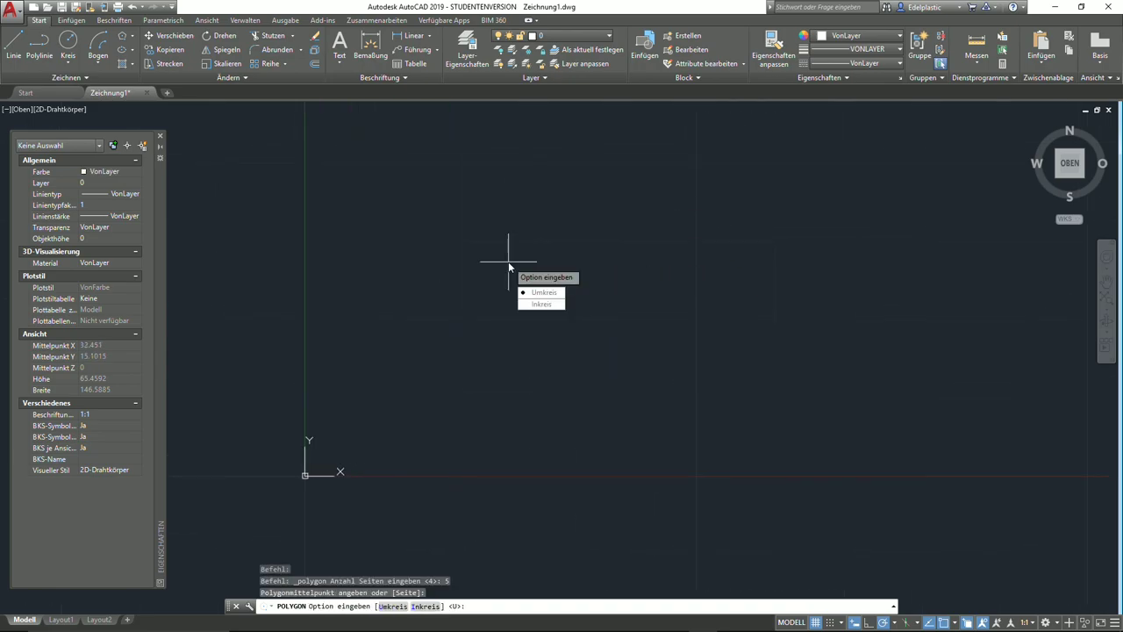
left_click(533, 294)
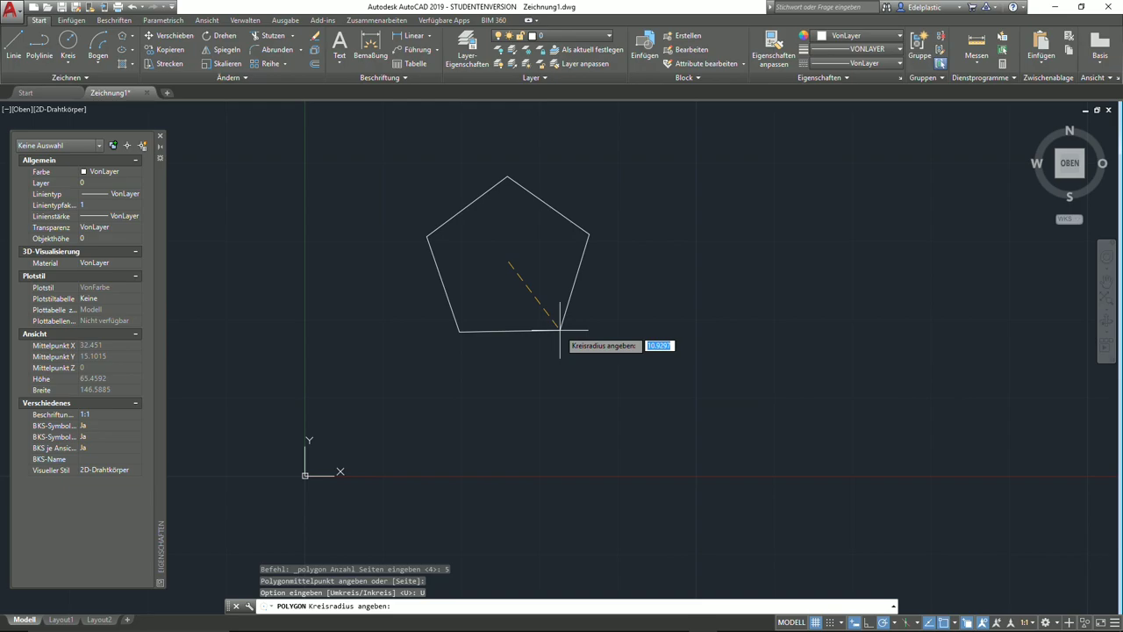
type("20")
key("Return")
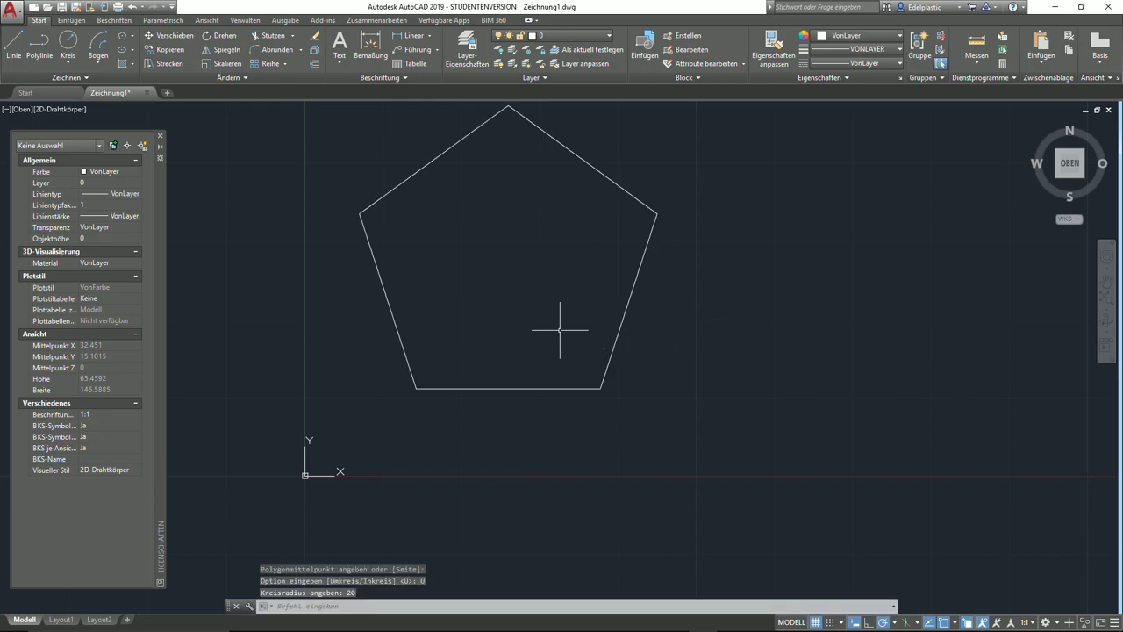
scroll(562, 331, "down", 2)
scroll(591, 301, "down", 2)
scroll(570, 289, "up", 1)
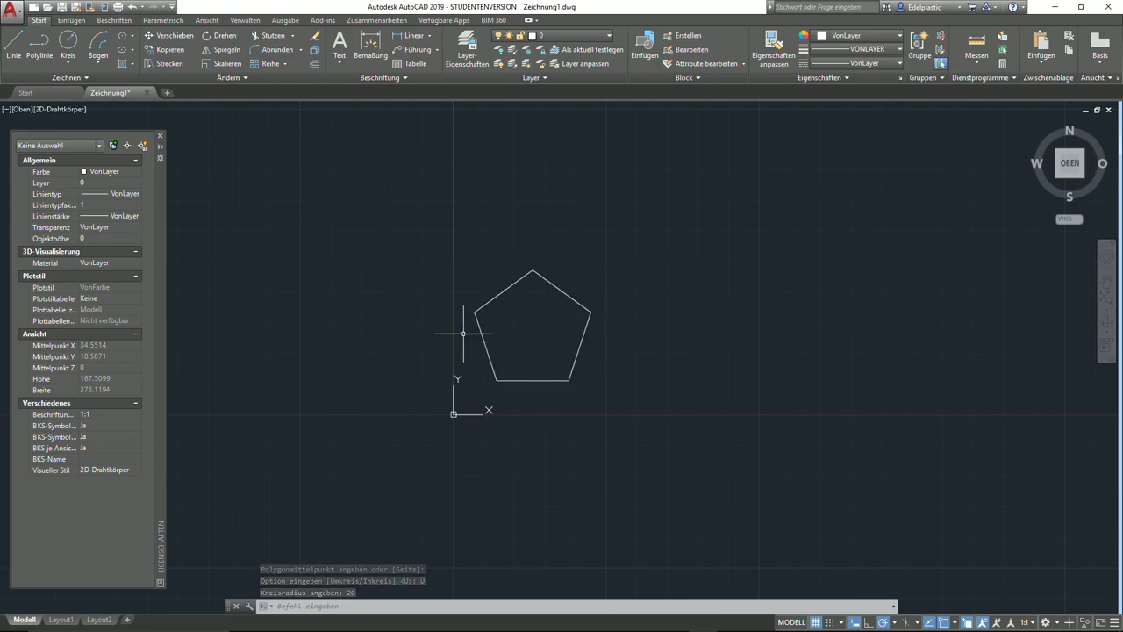
- Draw a vertical line from the pentagon's bottom-edge midpoint to its top corner
left_click(67, 44)
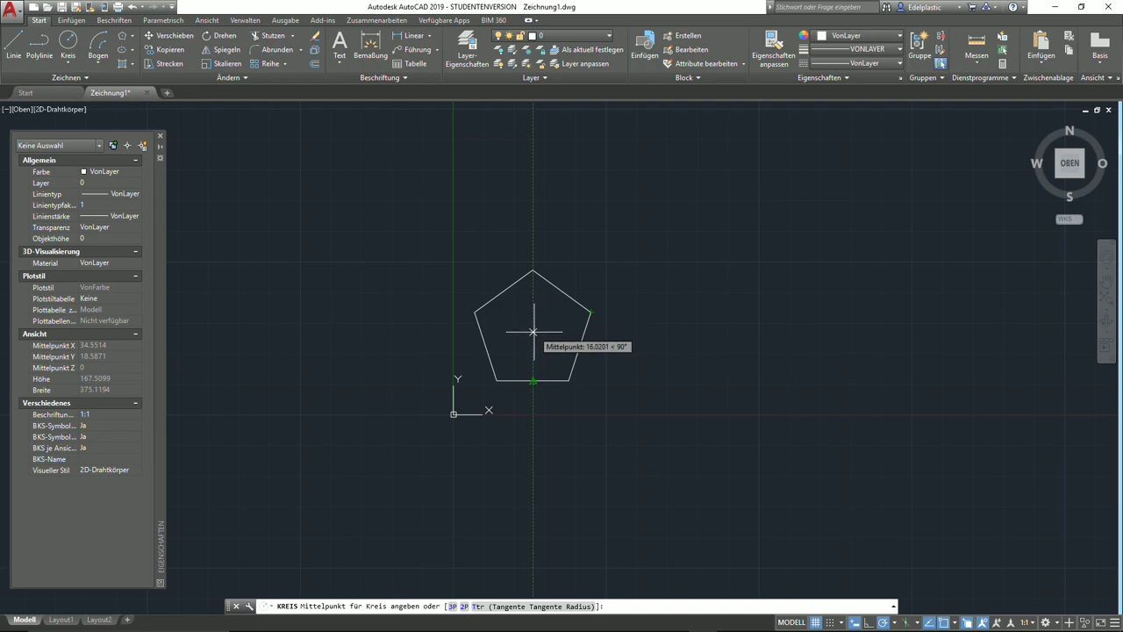
key("Escape")
left_click(14, 48)
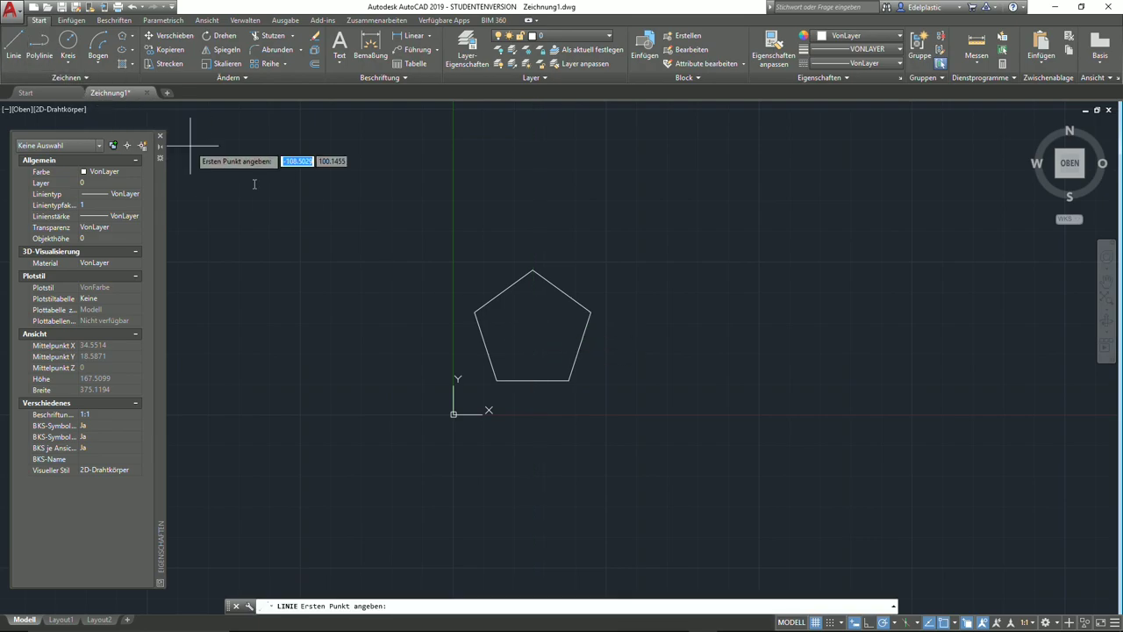
left_click(532, 381)
left_click(532, 271)
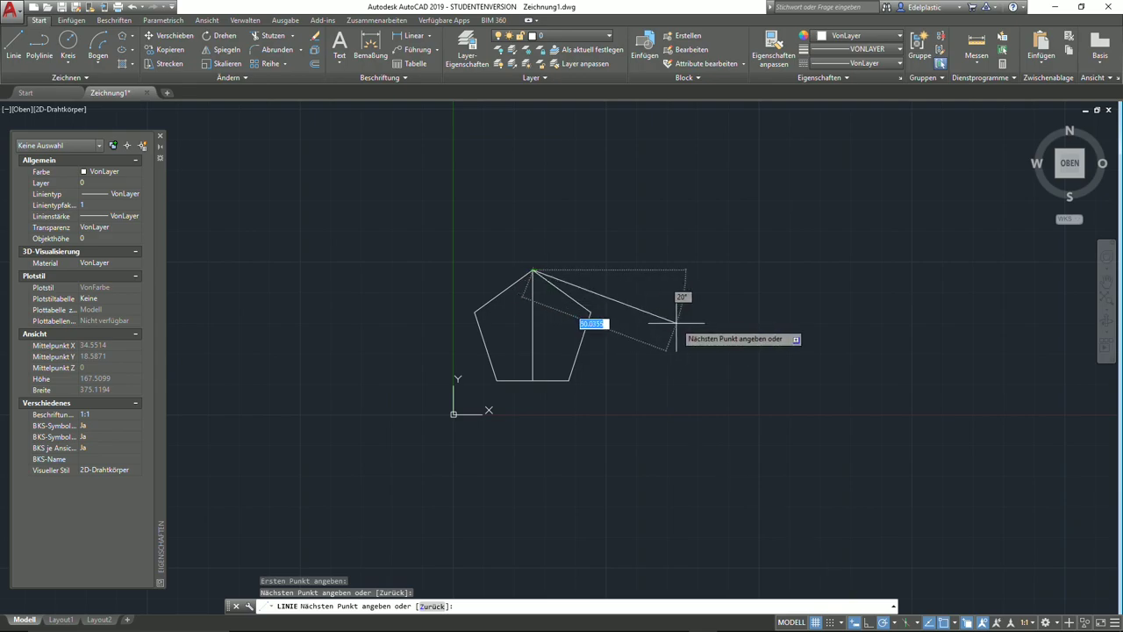
right_click(675, 323)
left_click(693, 307)
- Abandon a circle at the pentagon centre and delete the vertical line
left_click(68, 44)
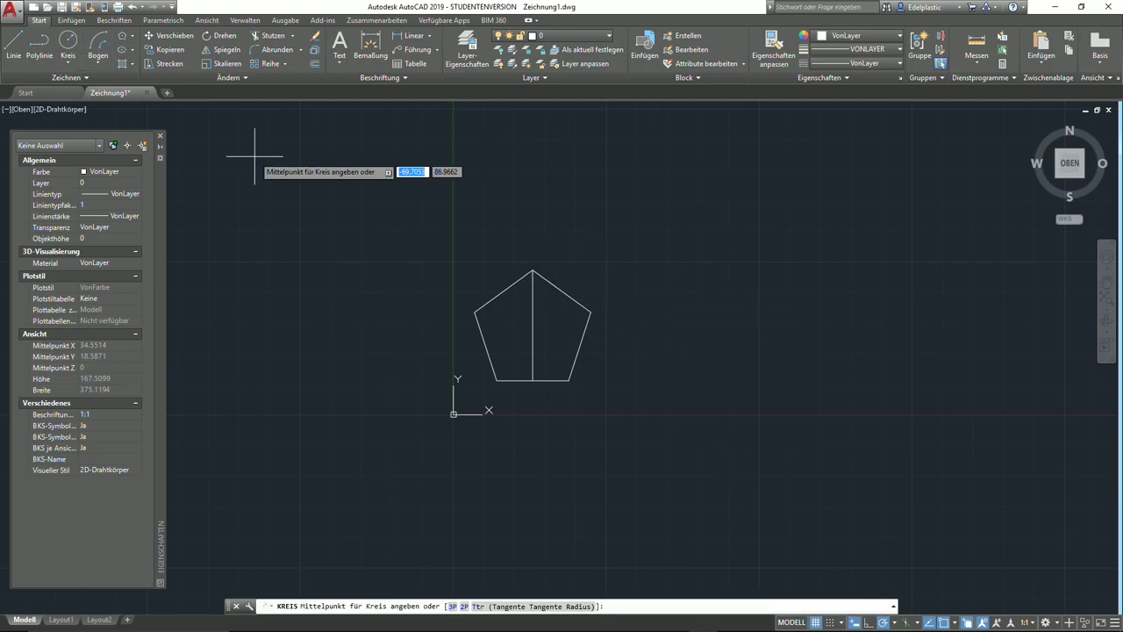
left_click(533, 326)
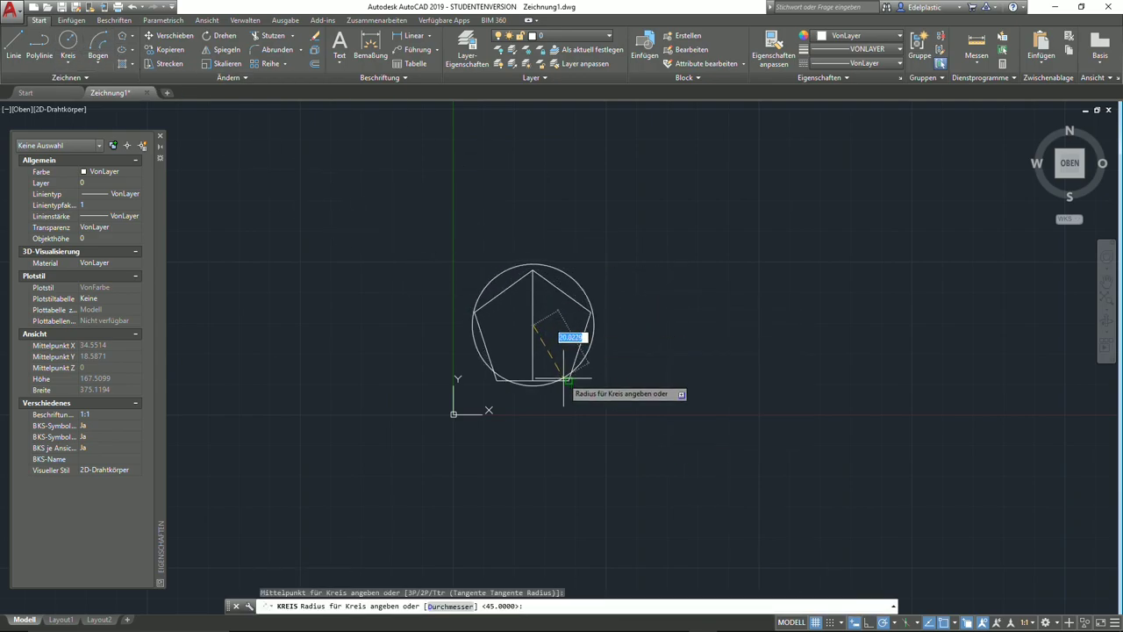
key("Escape")
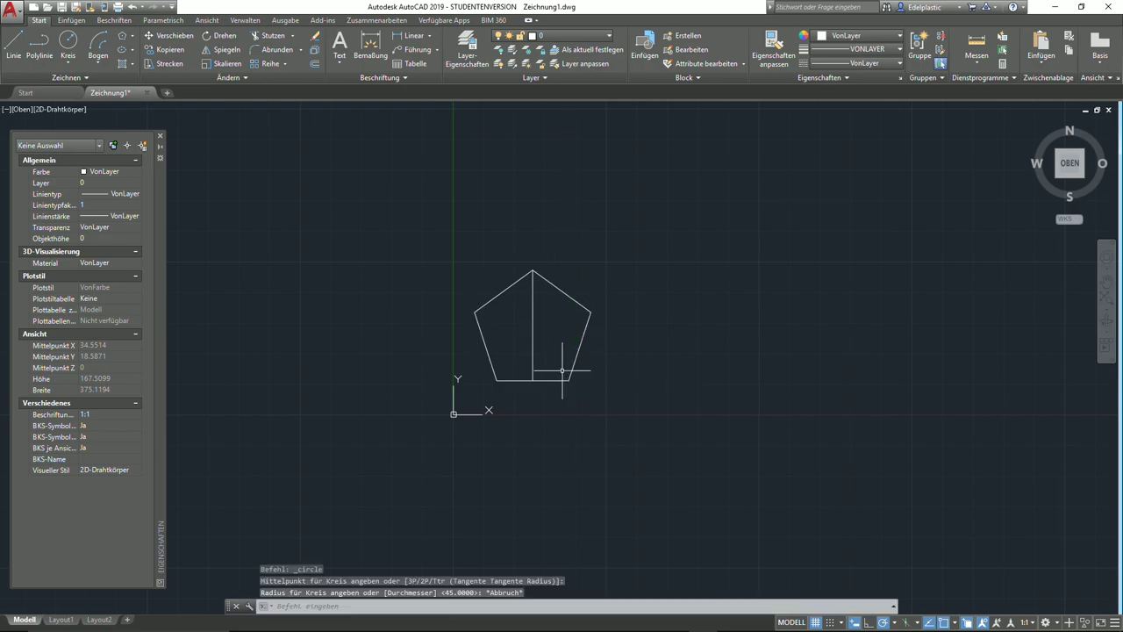
left_click(543, 345)
left_click(501, 321)
key("Delete")
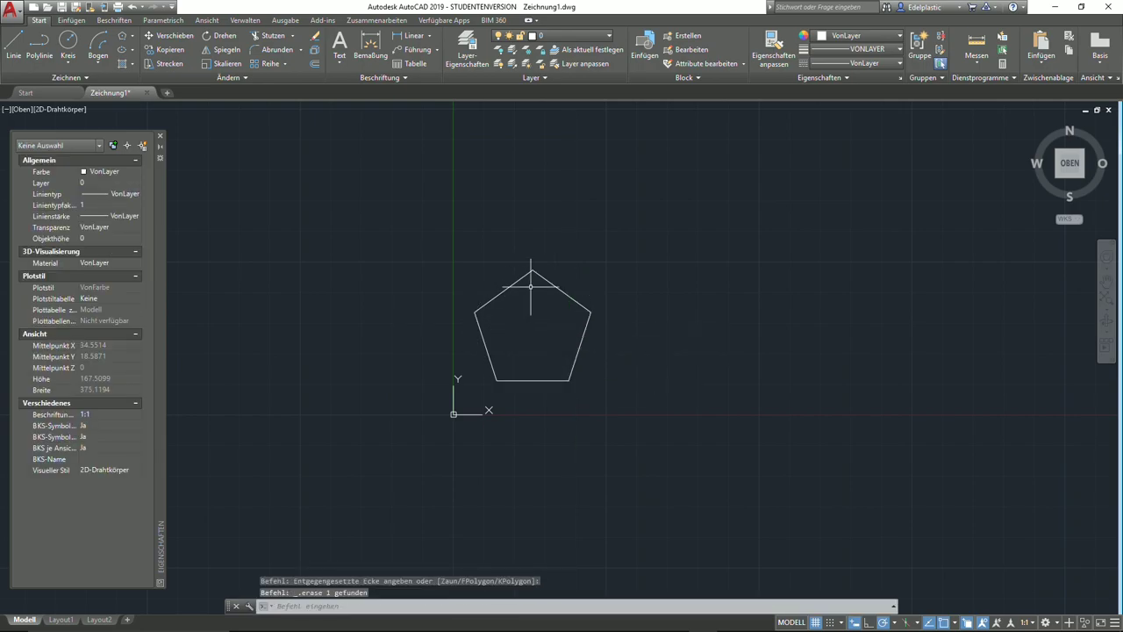
- Window-select the pentagon and delete it
scroll(539, 278, "up", 2)
left_click(646, 426)
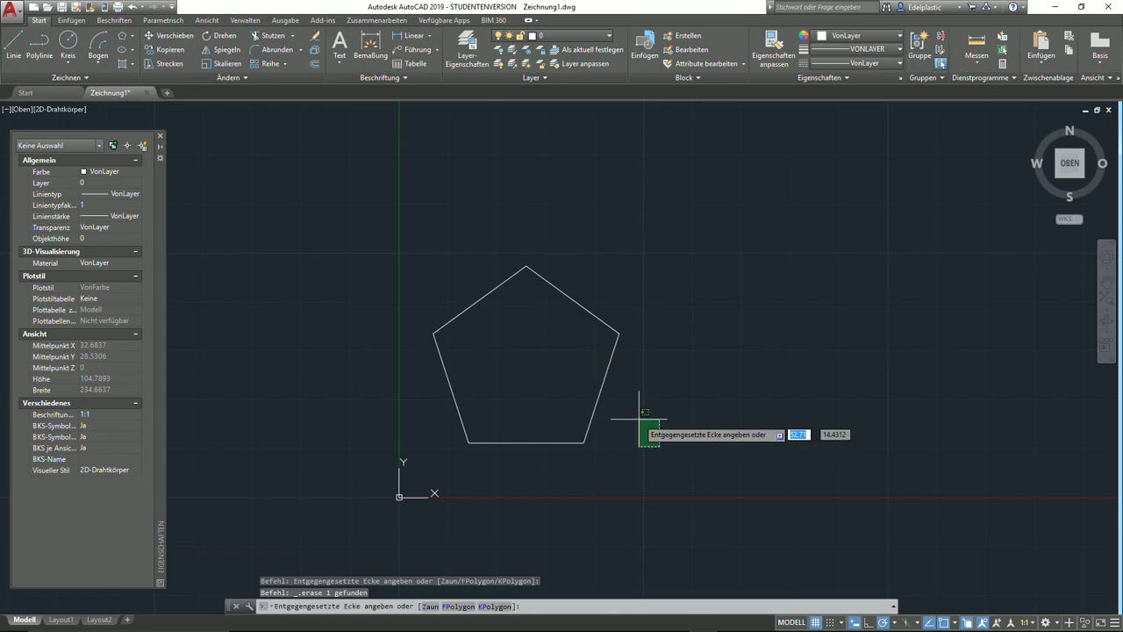
left_click(419, 264)
key("Delete")
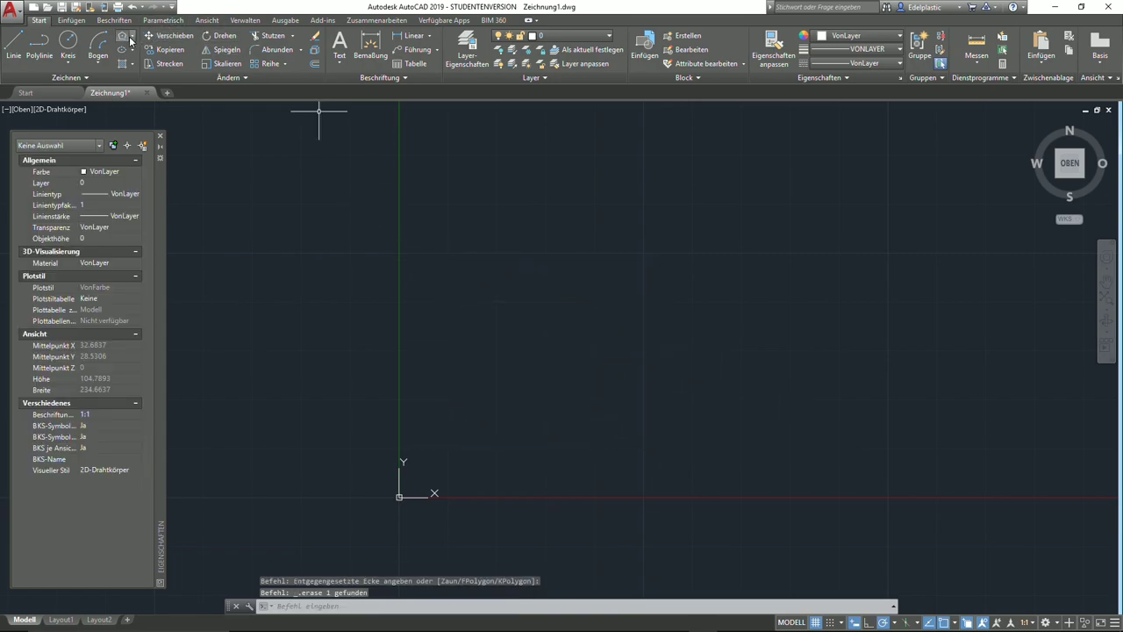
- Draw a 6-sided polygon using the Umkreis option with radius 20
left_click(132, 40)
left_click(146, 81)
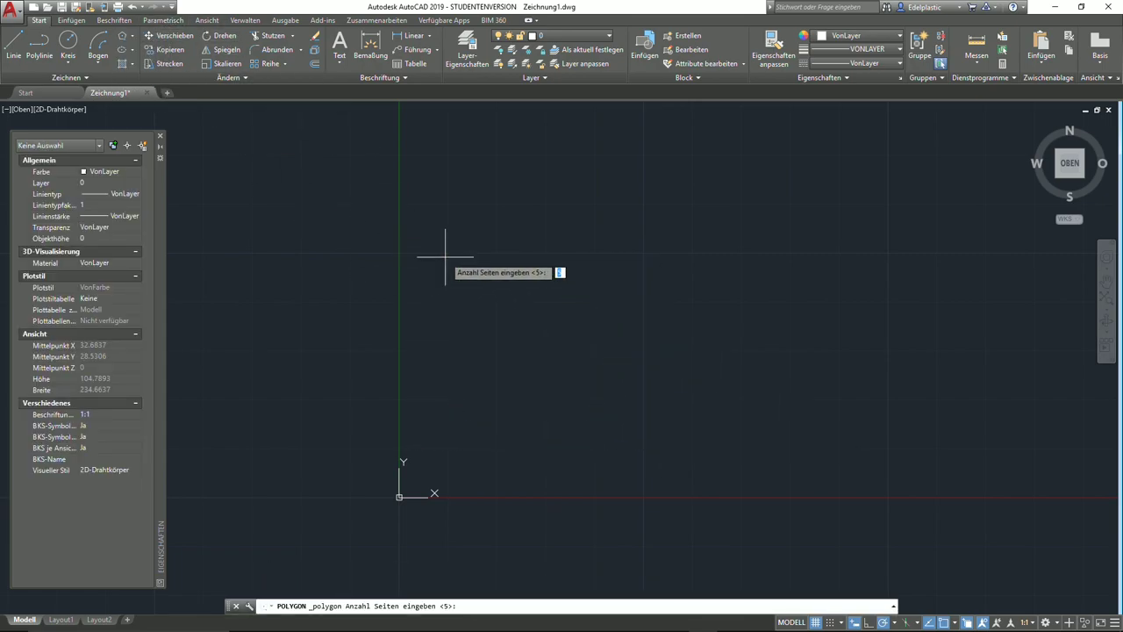
key("Return")
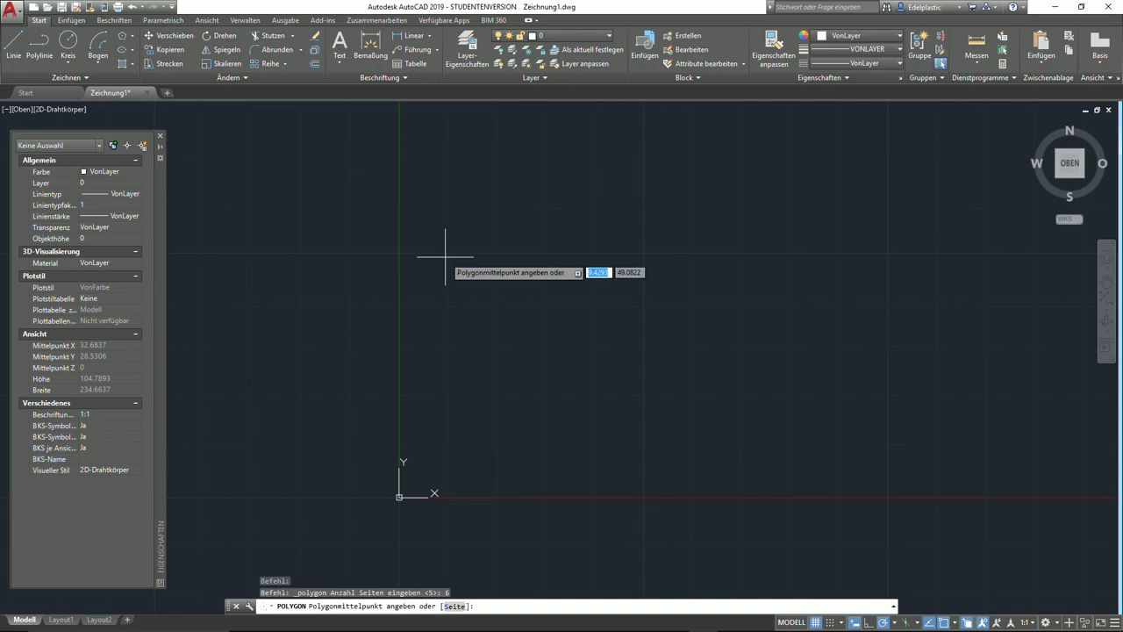
left_click(587, 302)
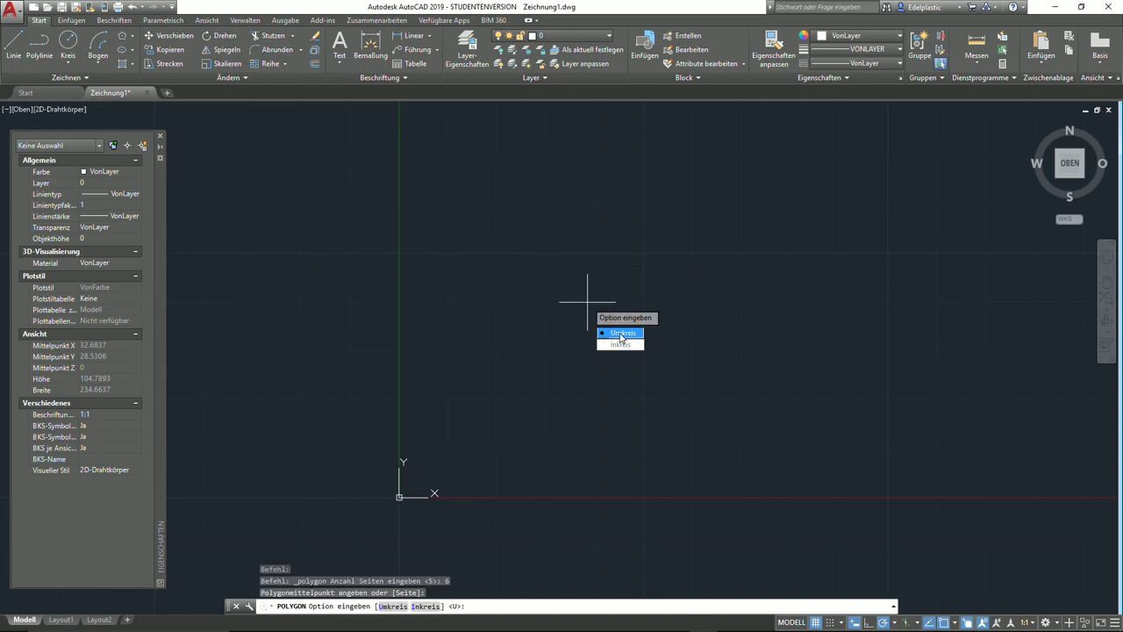
left_click(620, 335)
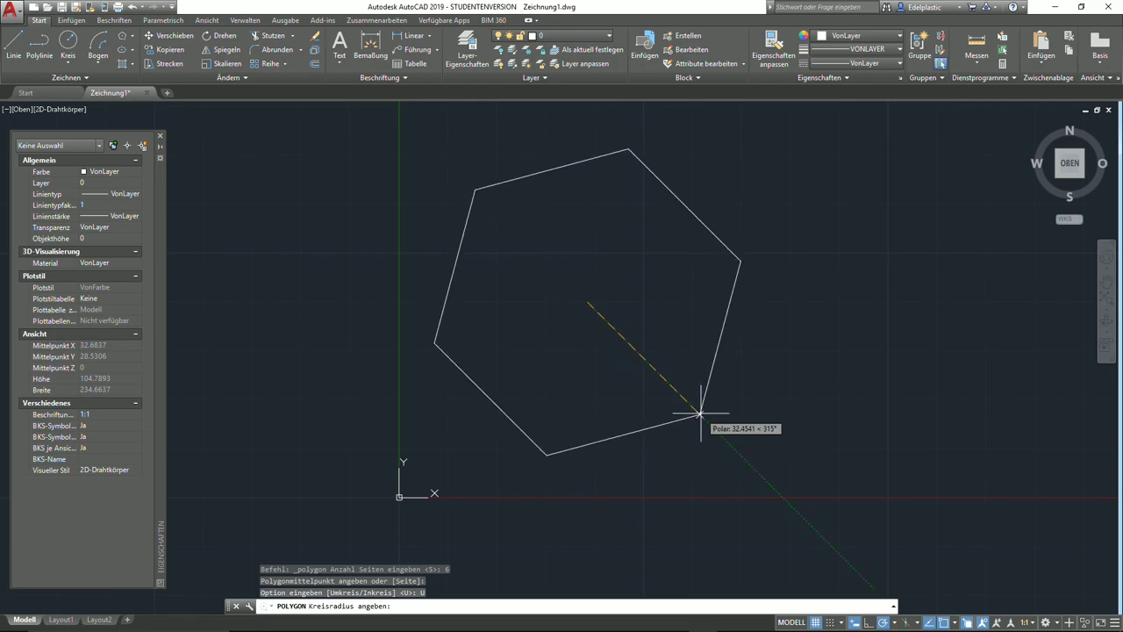
type("20")
key("Return")
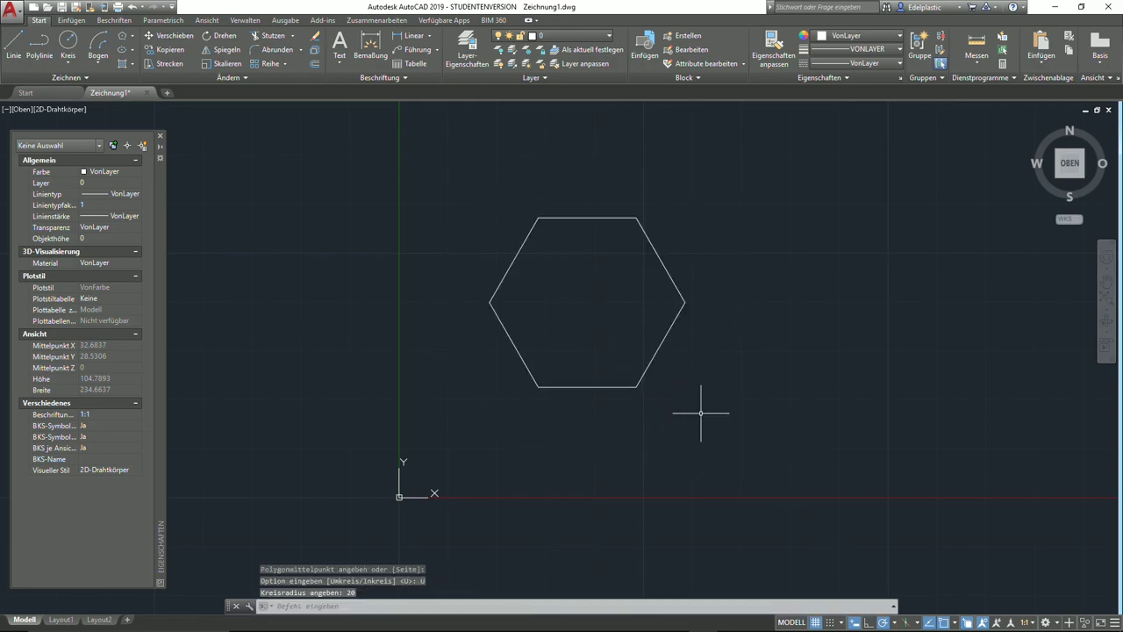
- Draw a line from the hexagon centre to its left vertex
left_click(14, 45)
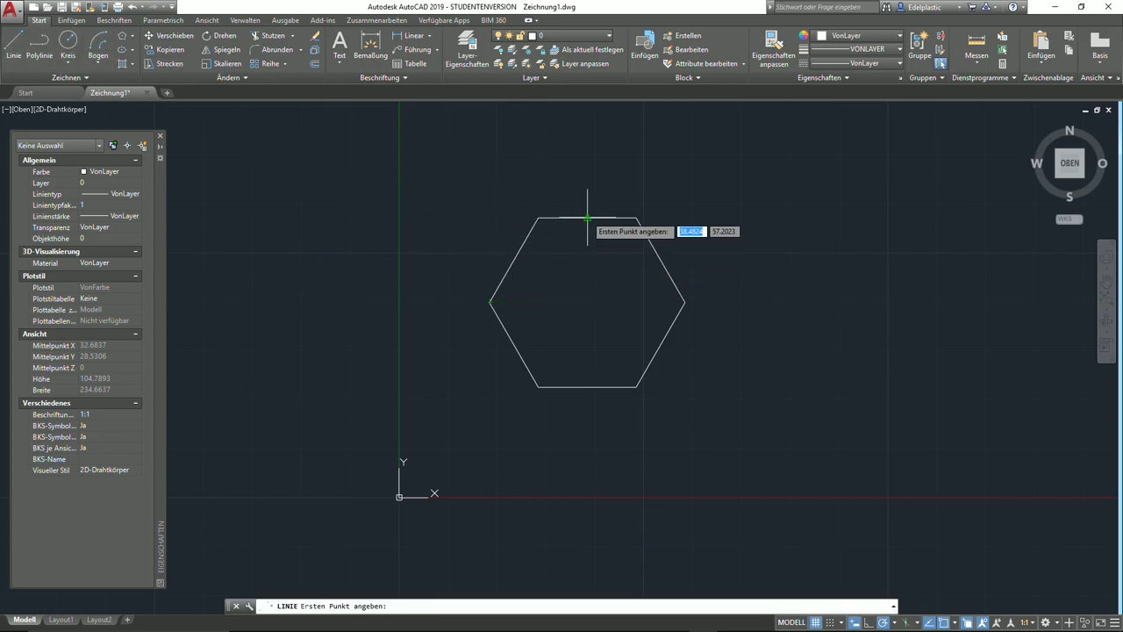
left_click(587, 303)
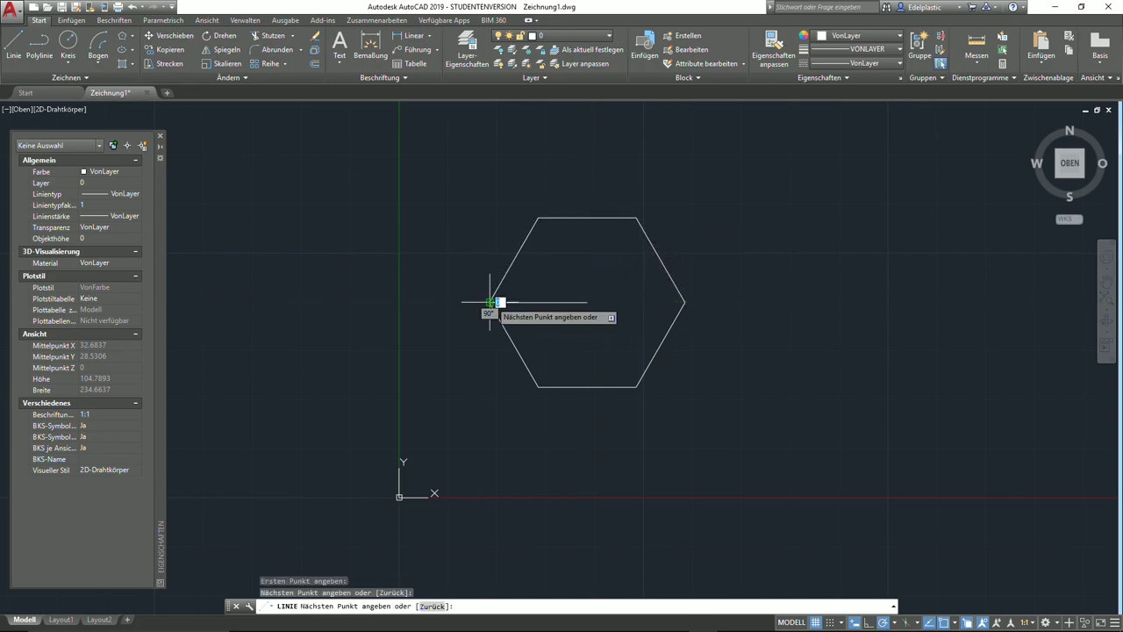
left_click(489, 302)
right_click(490, 303)
left_click(524, 309)
- Draw a circle from the hexagon centre through a vertex and check its radius of 20
left_click(68, 44)
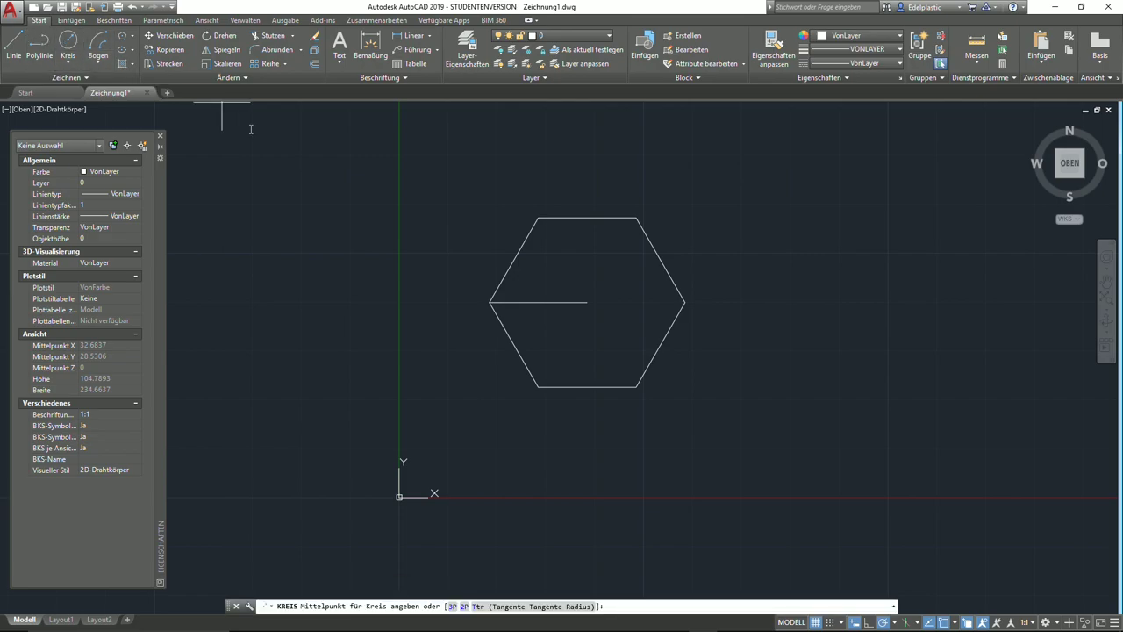
left_click(587, 303)
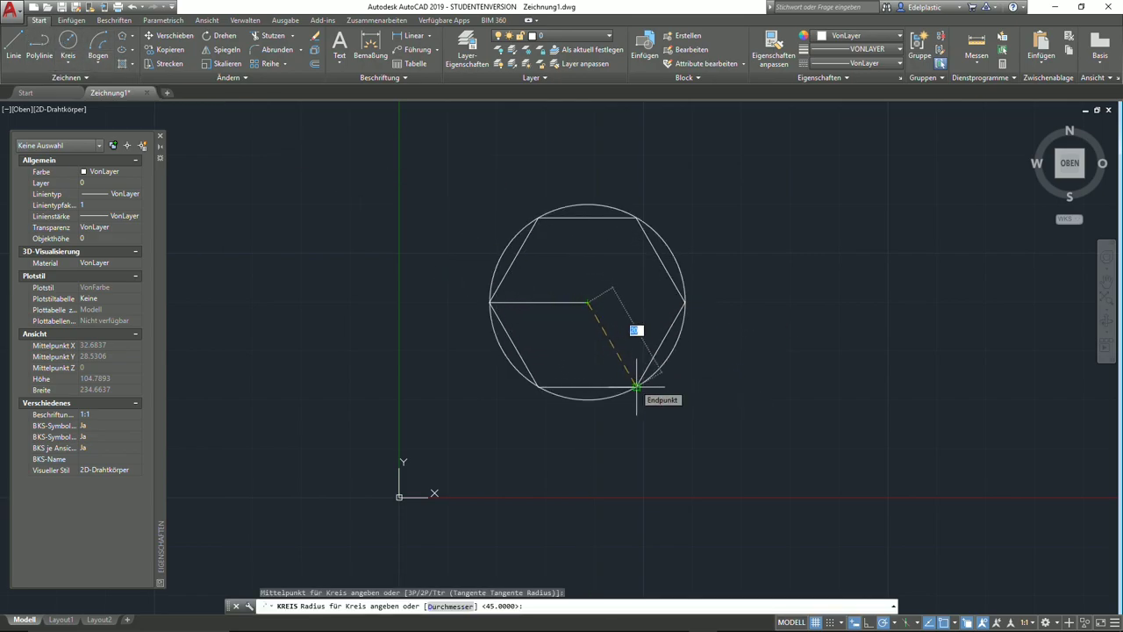
left_click(636, 386)
left_click(670, 355)
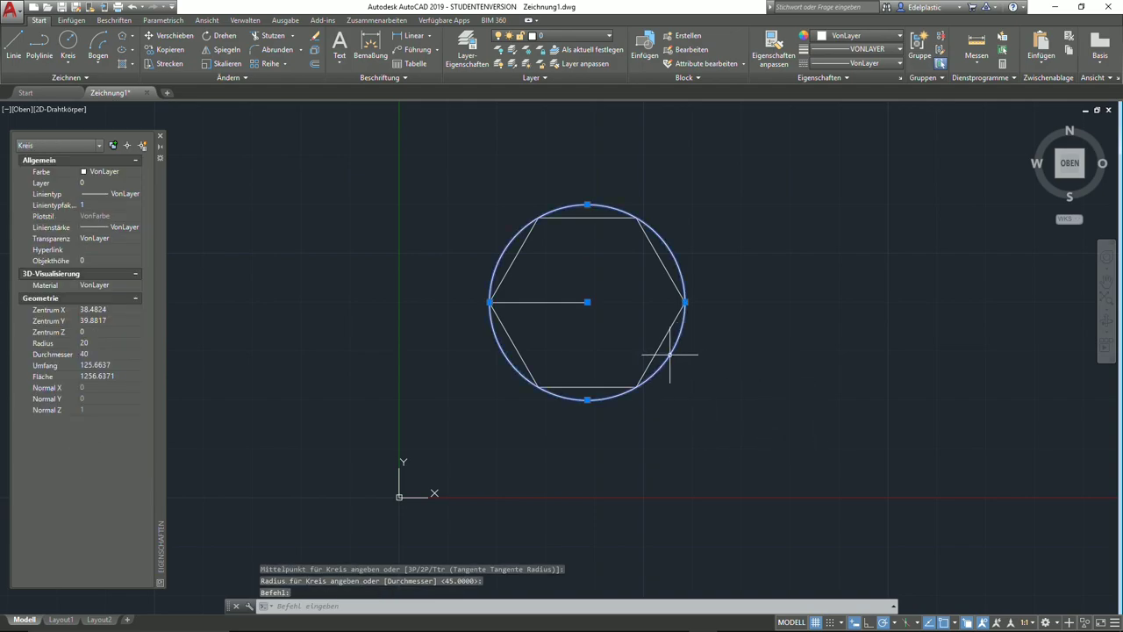
left_click(98, 344)
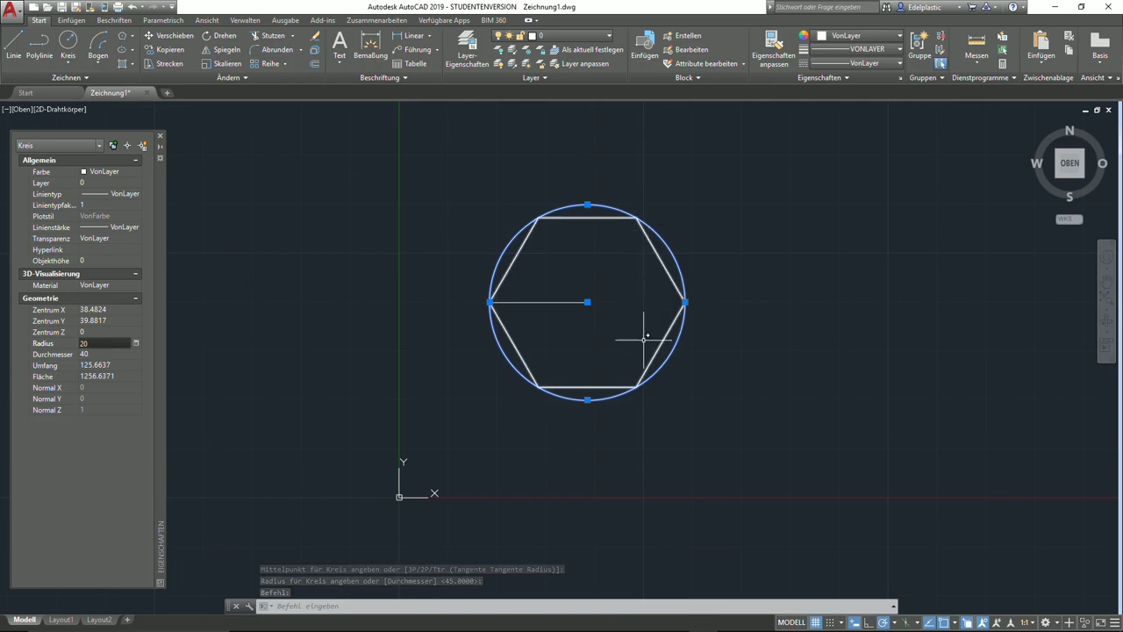
key("Escape")
- Crossing-select the circle, hexagon and line and delete them
left_click(678, 445)
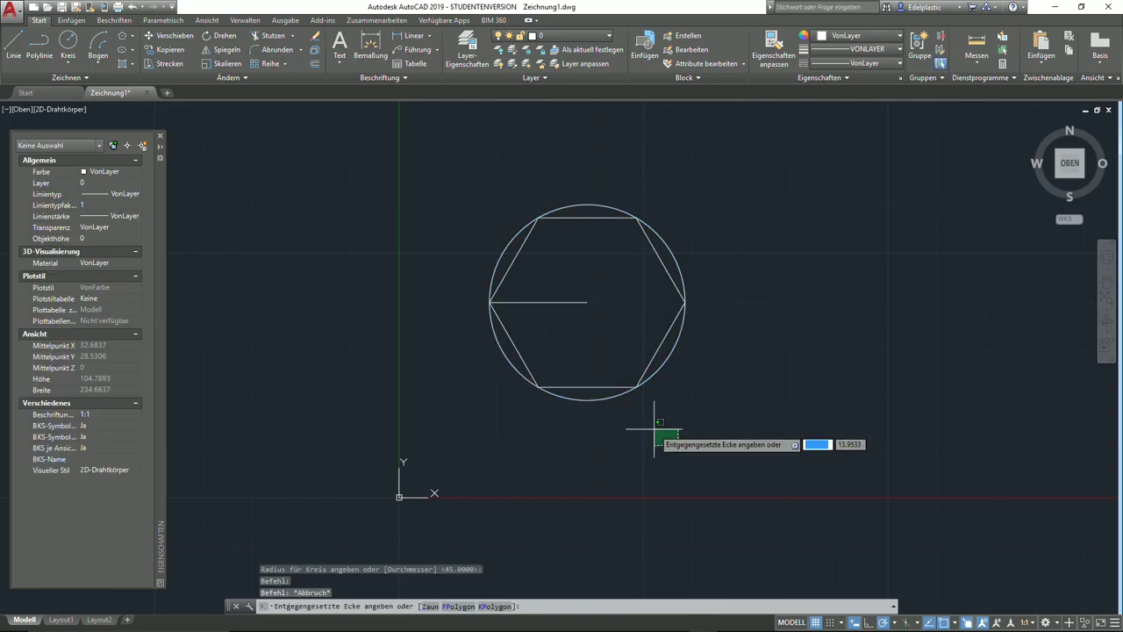
left_click(462, 167)
key("Delete")
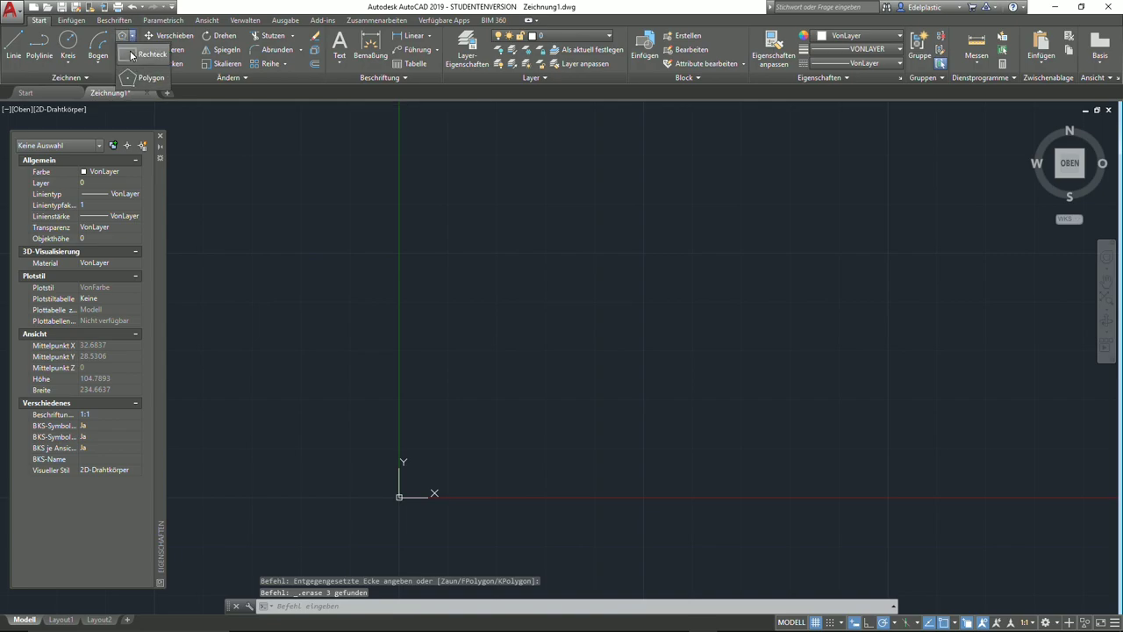
- Draw a horizontal line after cancelling a rectangle
left_click(123, 36)
key("Escape")
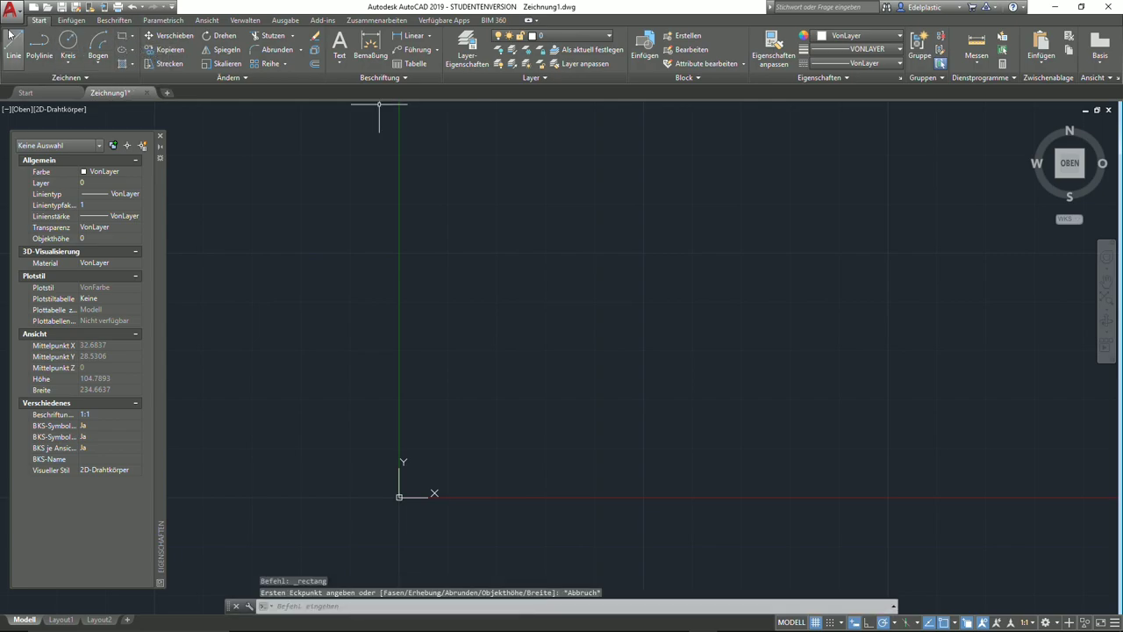
left_click(12, 38)
left_click(509, 335)
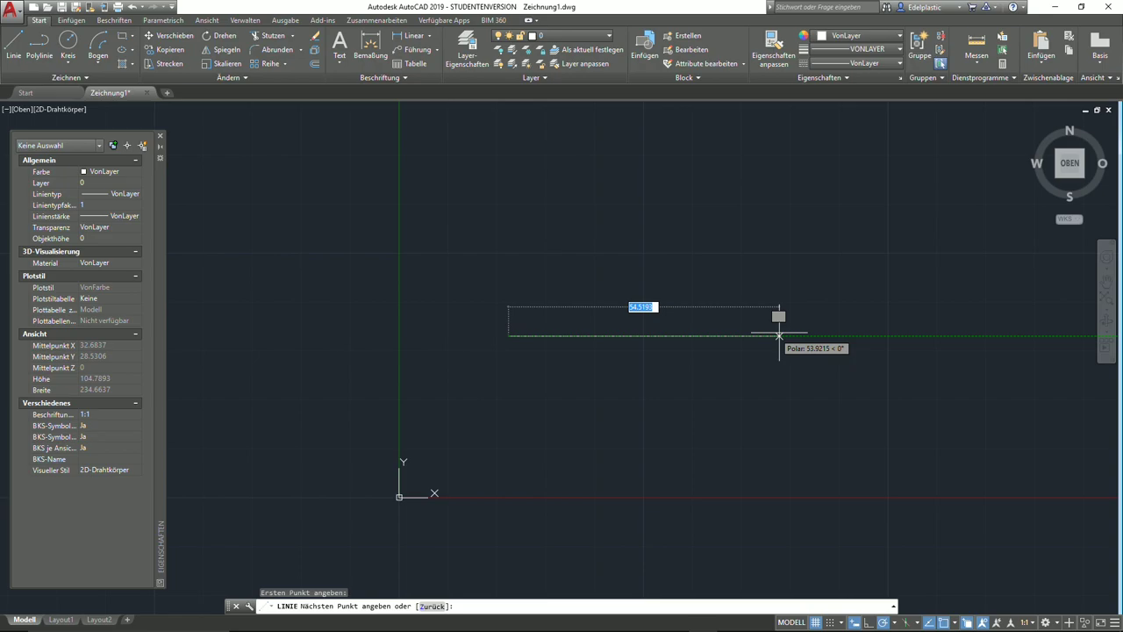
right_click(825, 335)
left_click(851, 328)
- Draw a centre-based ellipse above the horizontal line
middle_click_drag(644, 243, 509, 326)
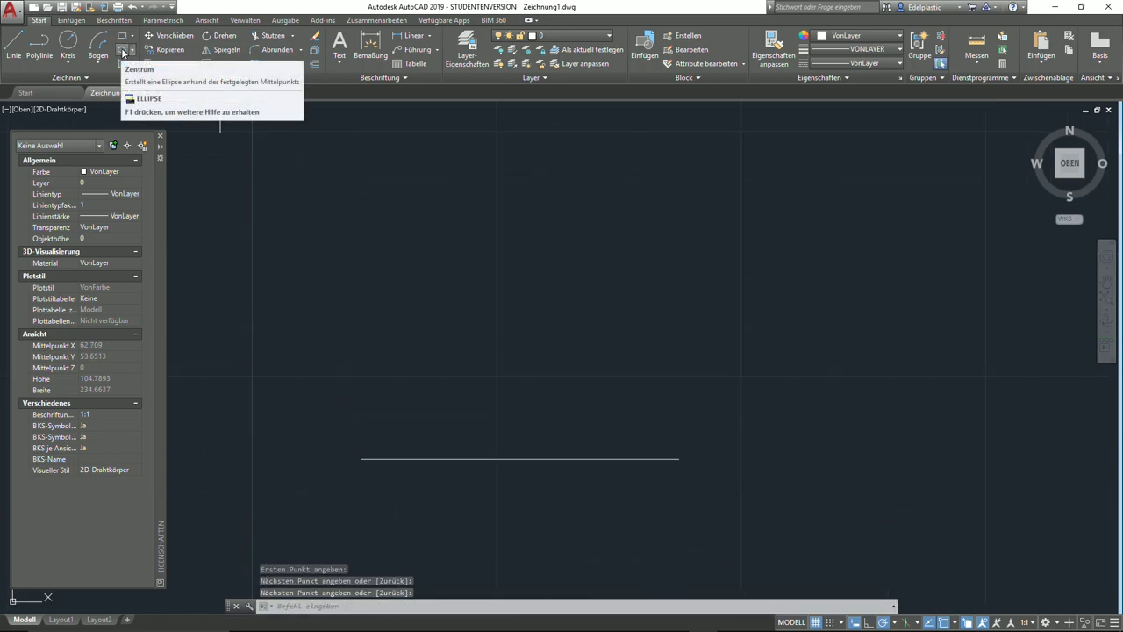
left_click(122, 51)
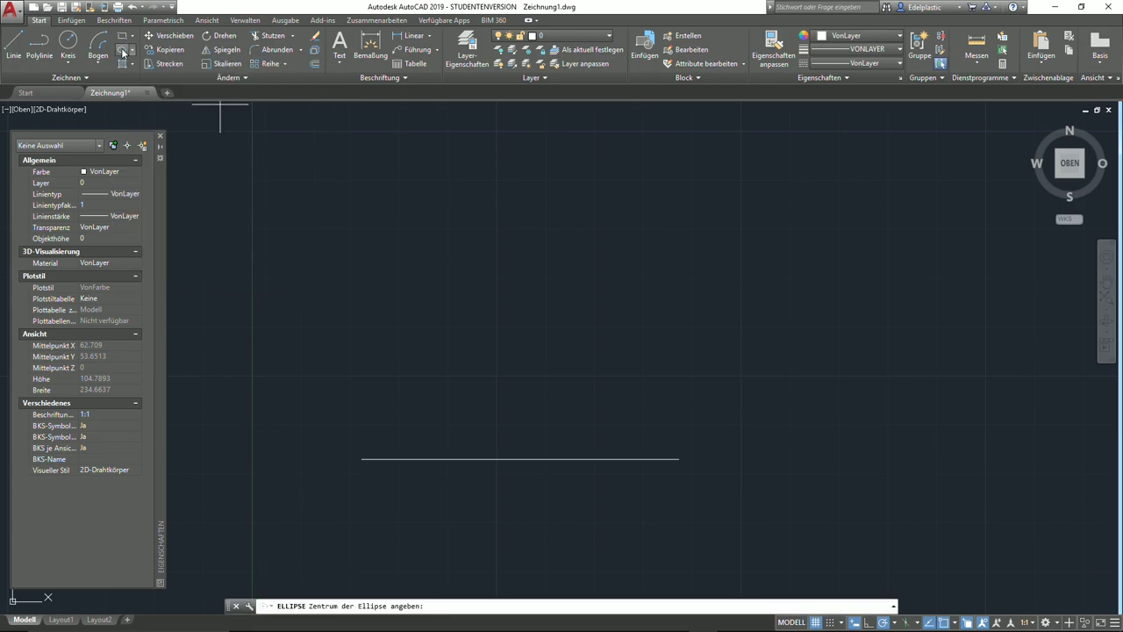
left_click(436, 254)
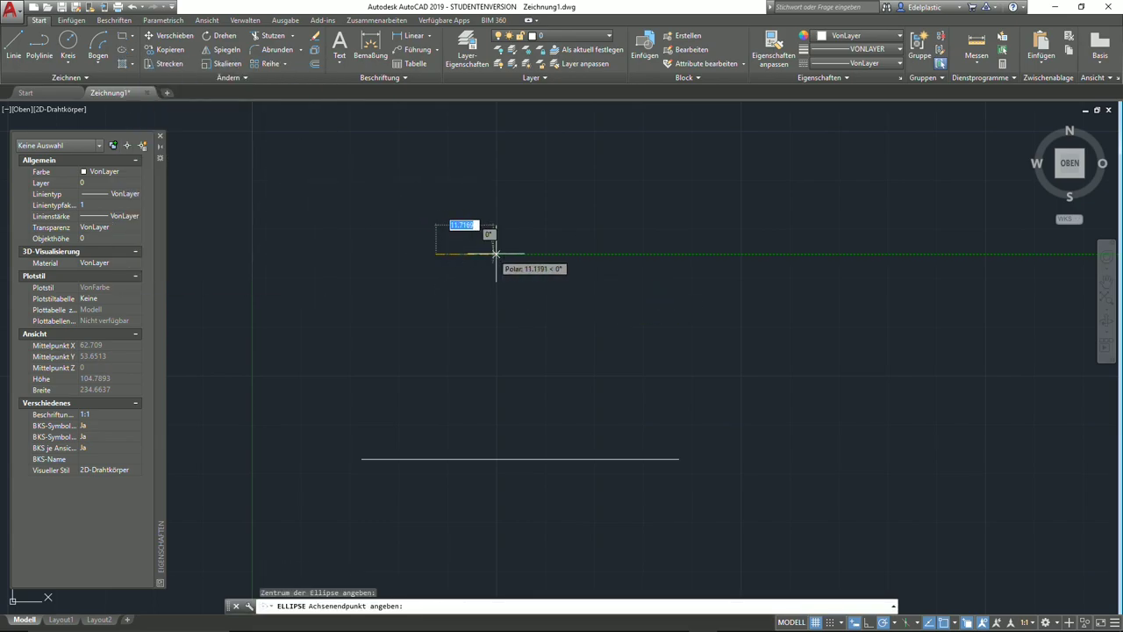
left_click(645, 254)
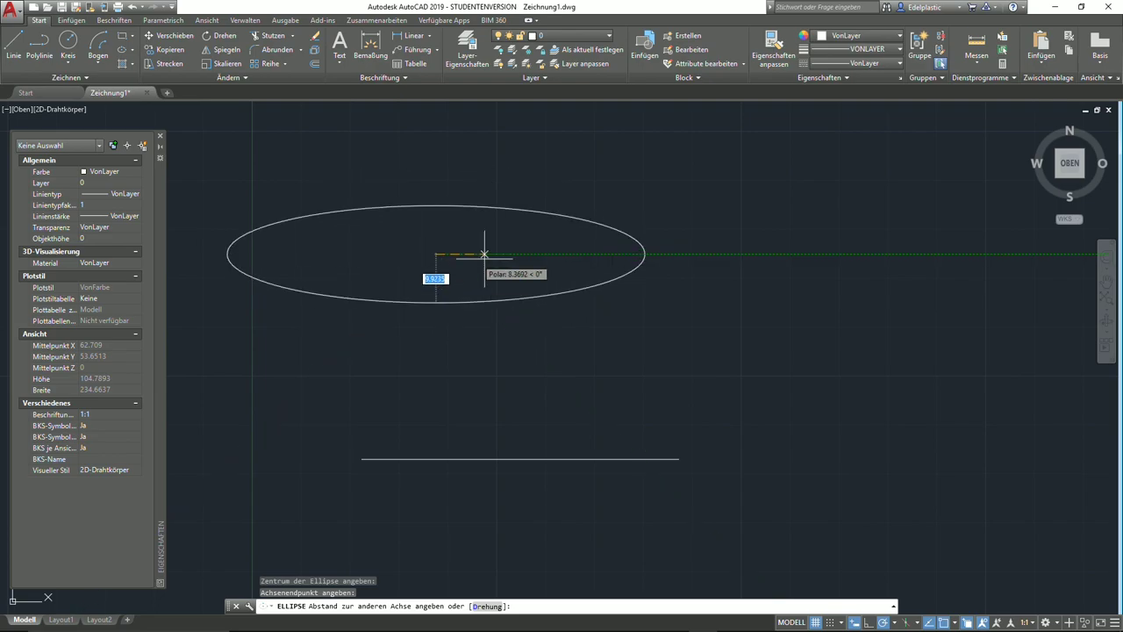
left_click(506, 261)
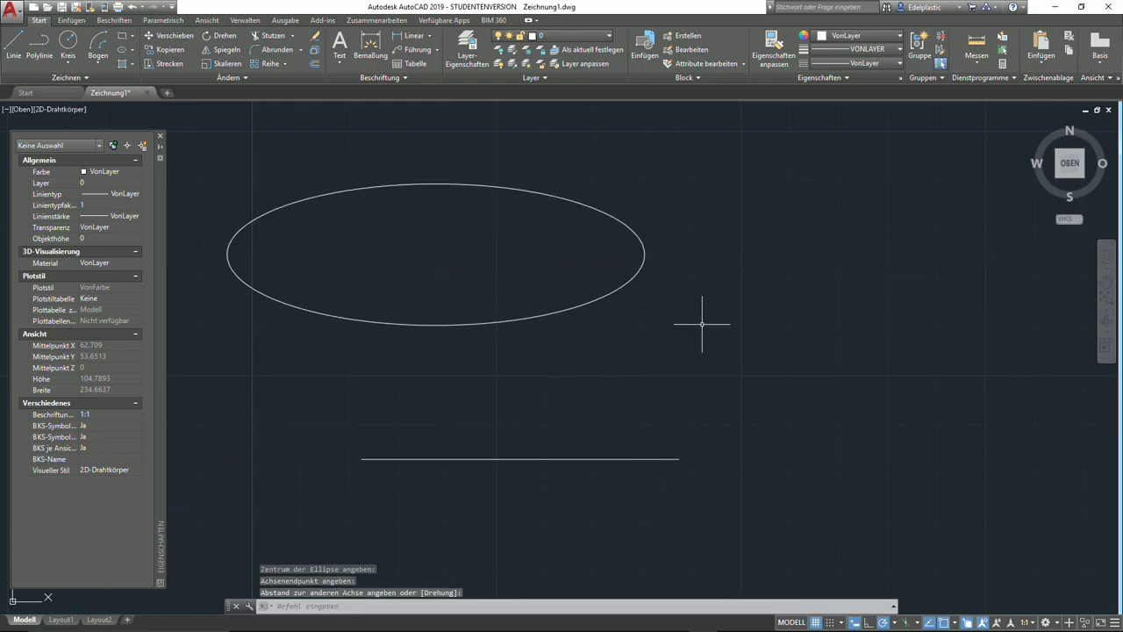
- Crossing-select the ellipse and delete it
left_click(707, 321)
left_click(606, 220)
key("Delete")
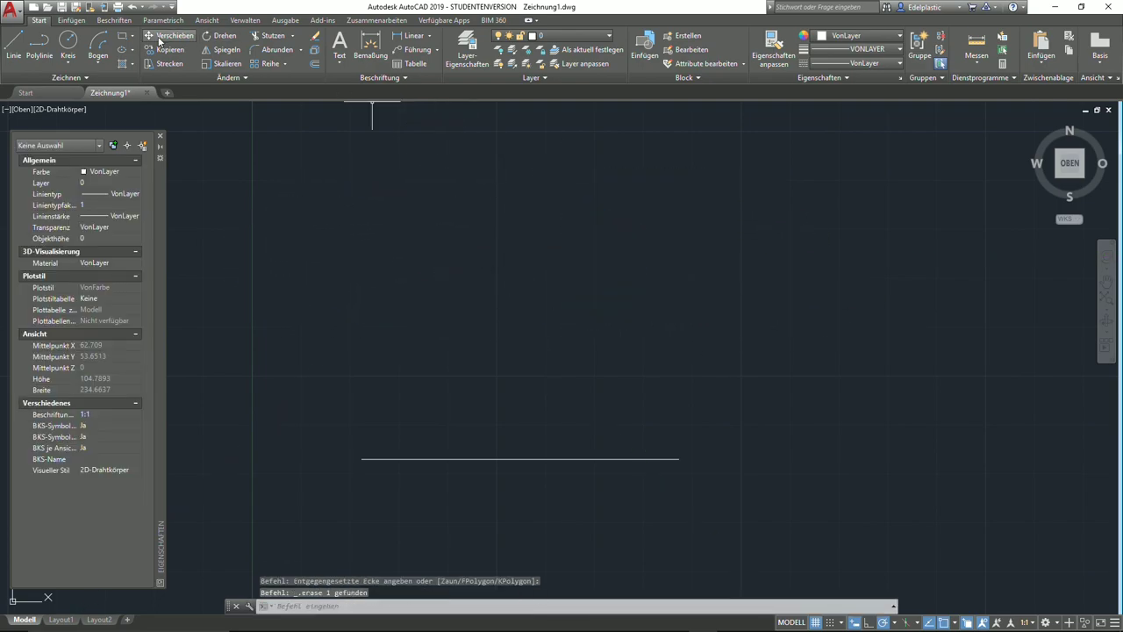
- Draw an ellipse by axis endpoints on the horizontal line's ends, then erase it
left_click(133, 51)
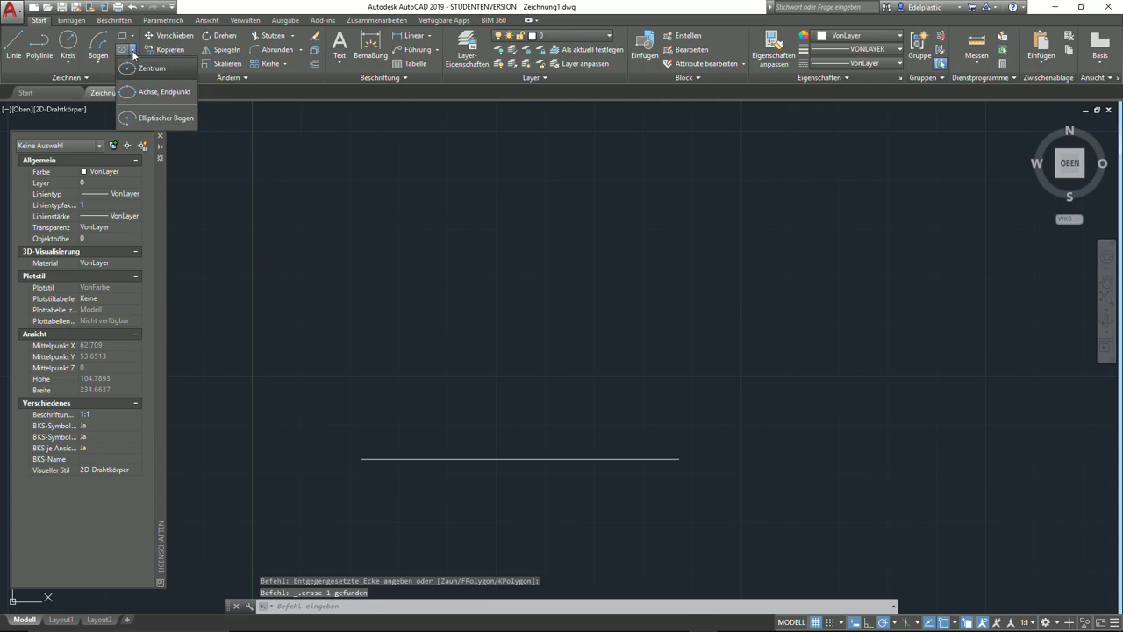
left_click(160, 93)
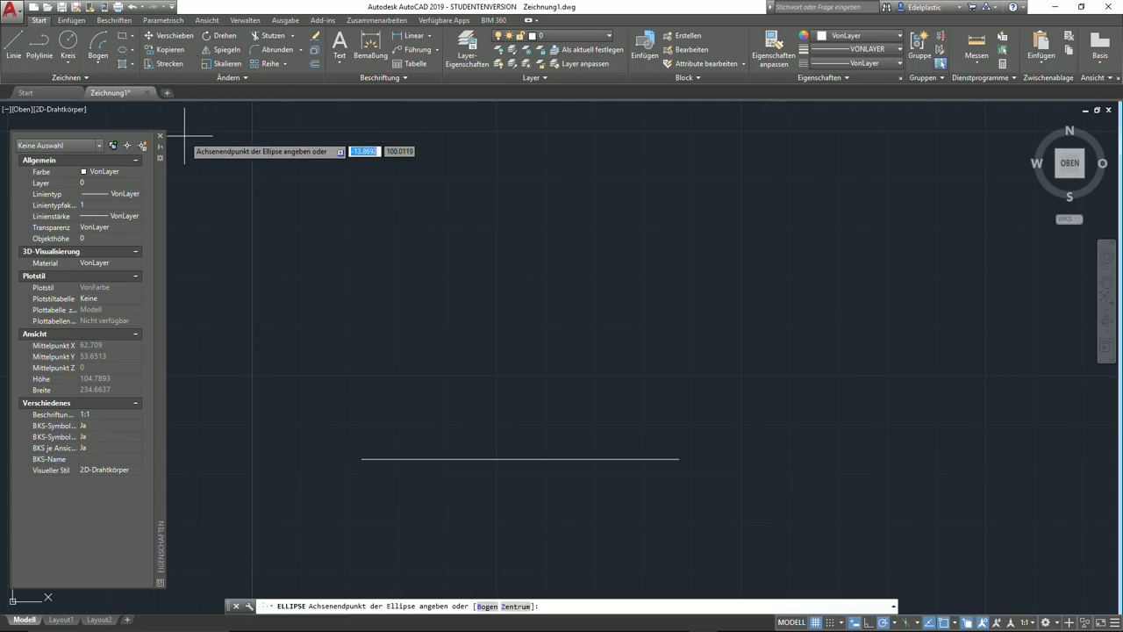
left_click(361, 458)
left_click(678, 458)
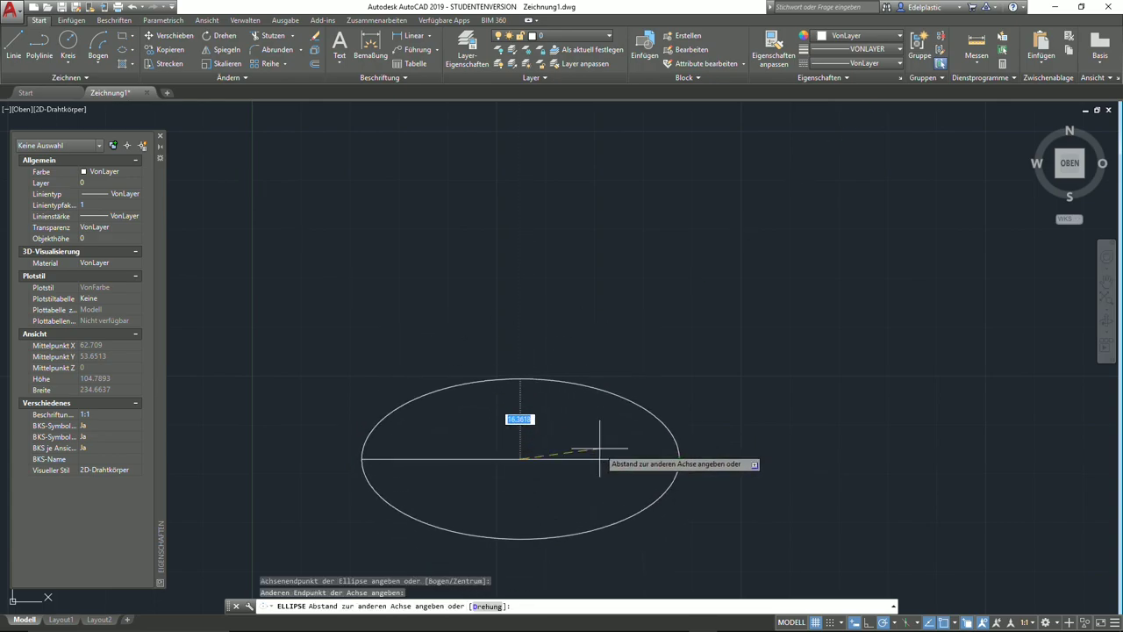
left_click(568, 433)
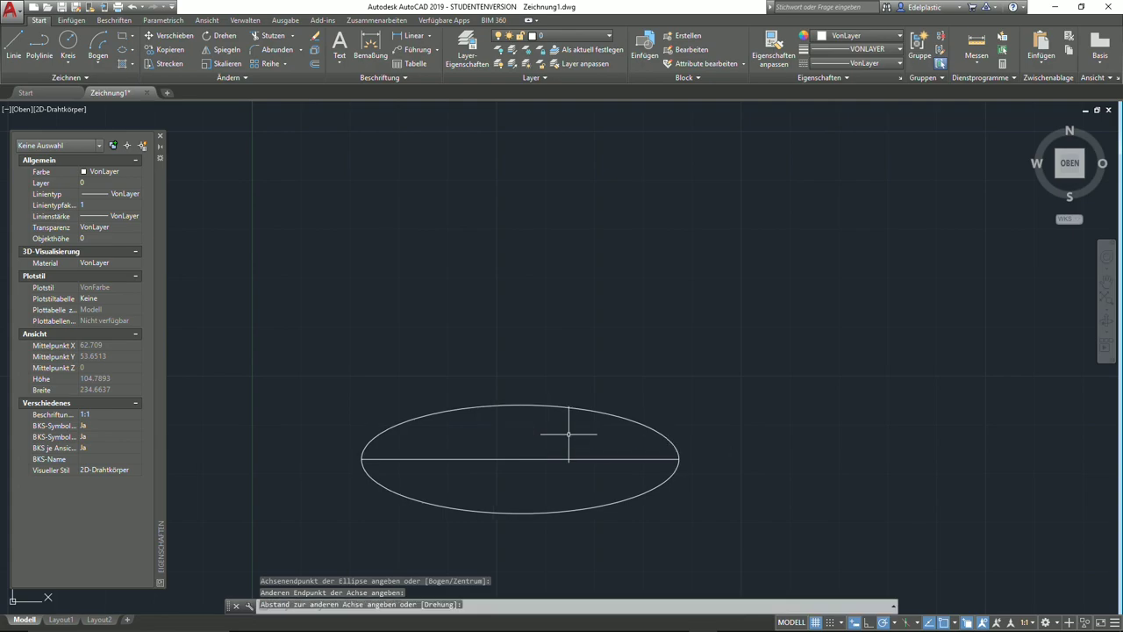
left_click(583, 427)
left_click(521, 370)
key("Delete")
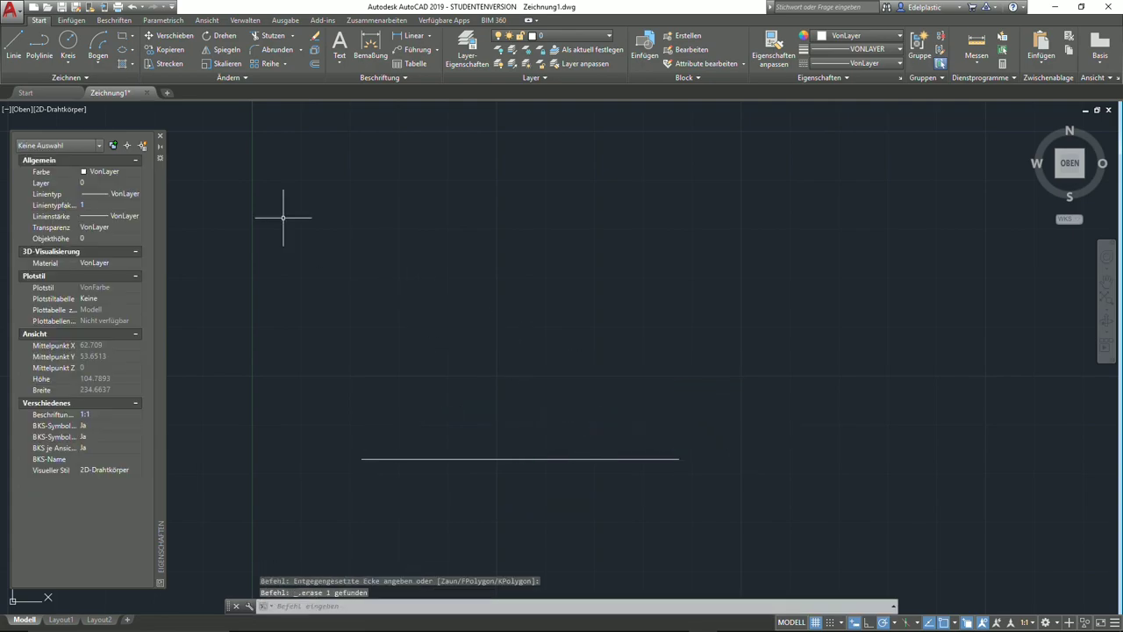
- Add a vertical guide line and draw an axis-endpoint ellipse reaching its top
left_click(14, 44)
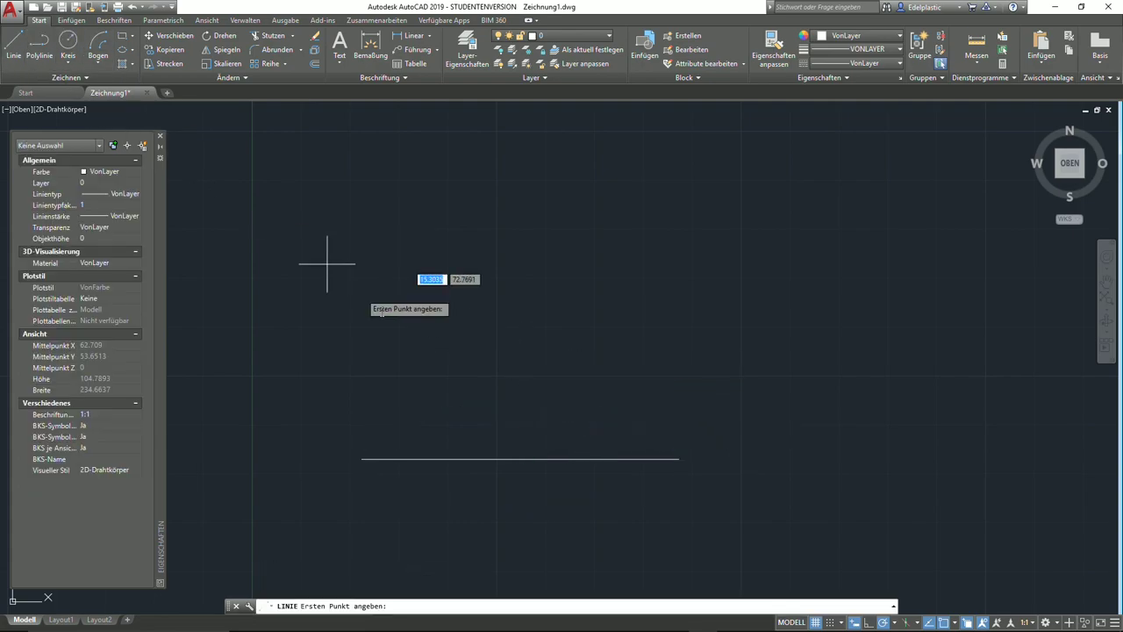
left_click(523, 458)
left_click(523, 399)
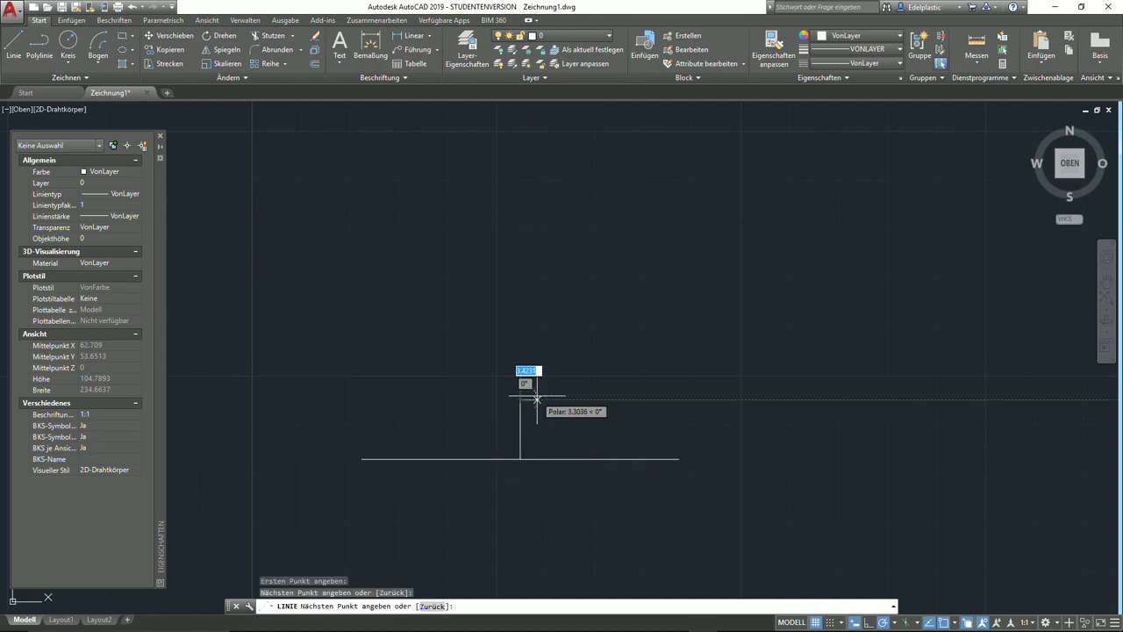
right_click(536, 397)
left_click(569, 405)
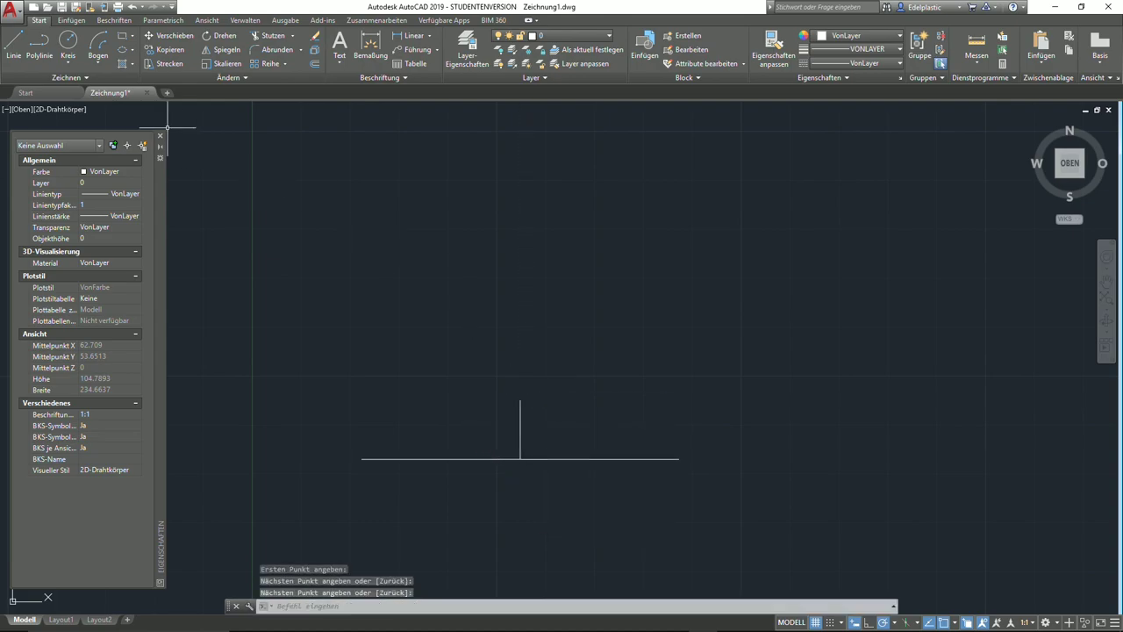
left_click(123, 55)
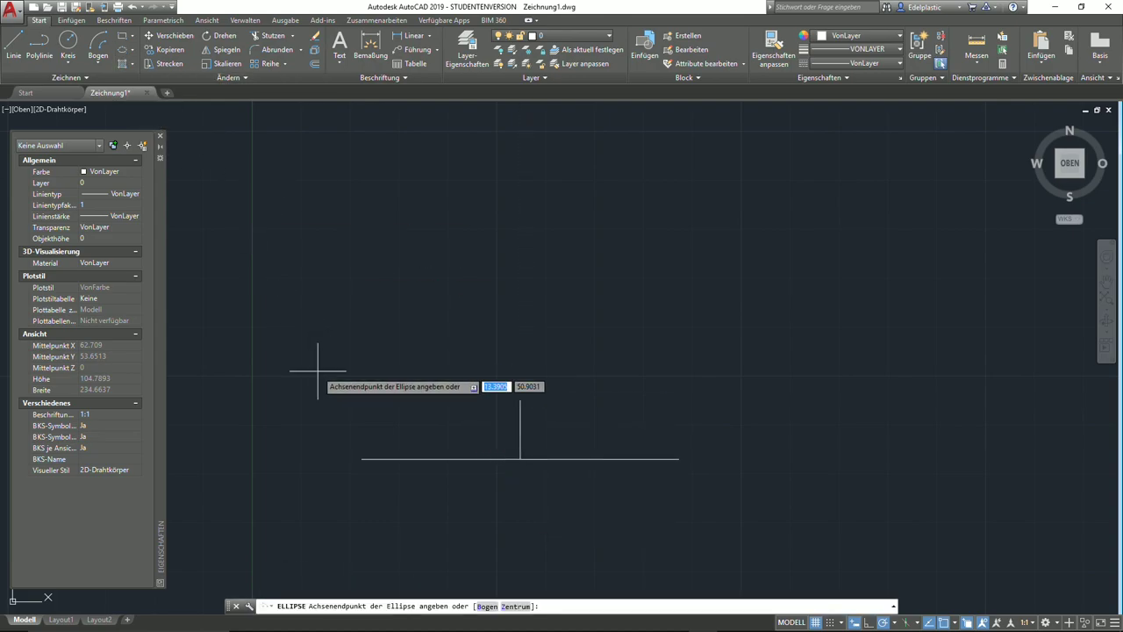
left_click(362, 458)
left_click(678, 458)
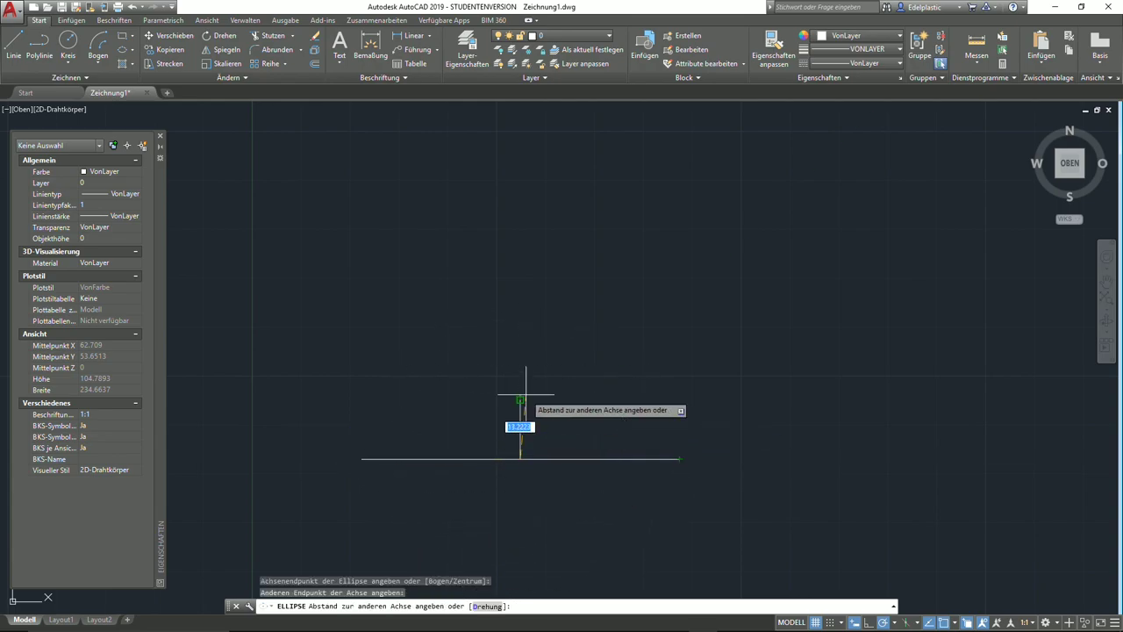
left_click(520, 400)
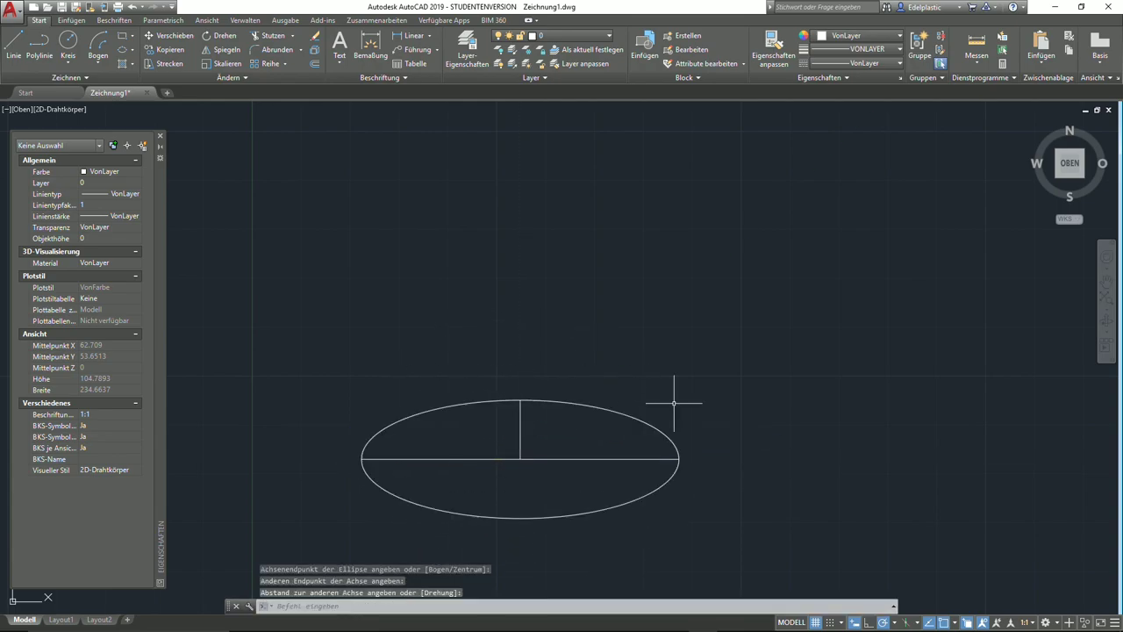
- Delete the two guide lines and the ellipse, then show the ellipse methods list
left_click(537, 485)
left_click(500, 445)
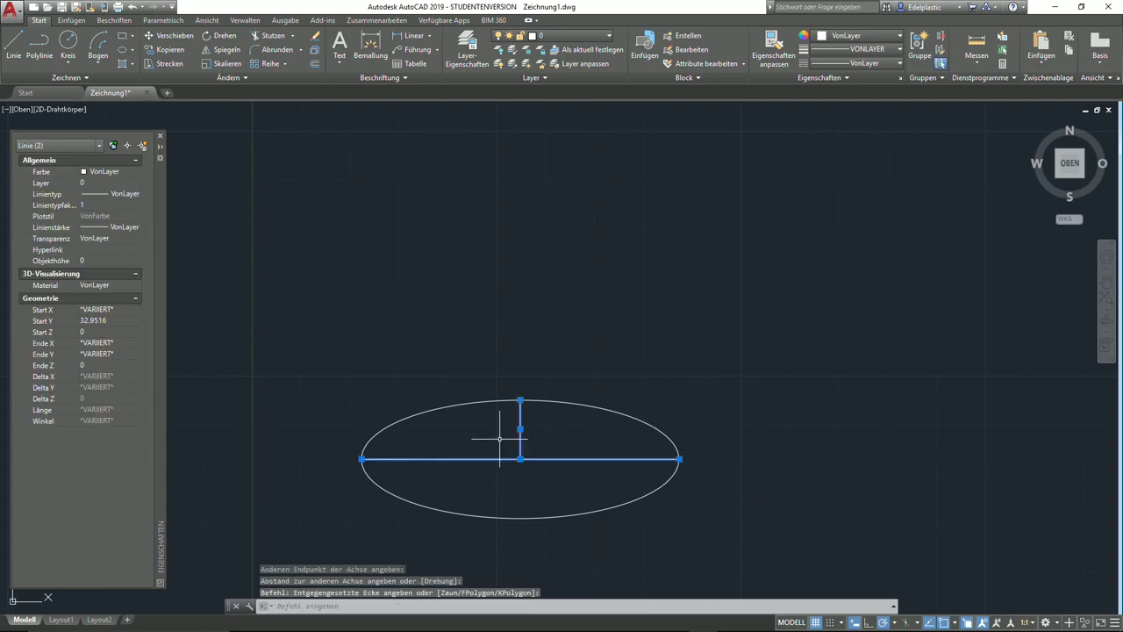
key("Delete")
left_click(649, 424)
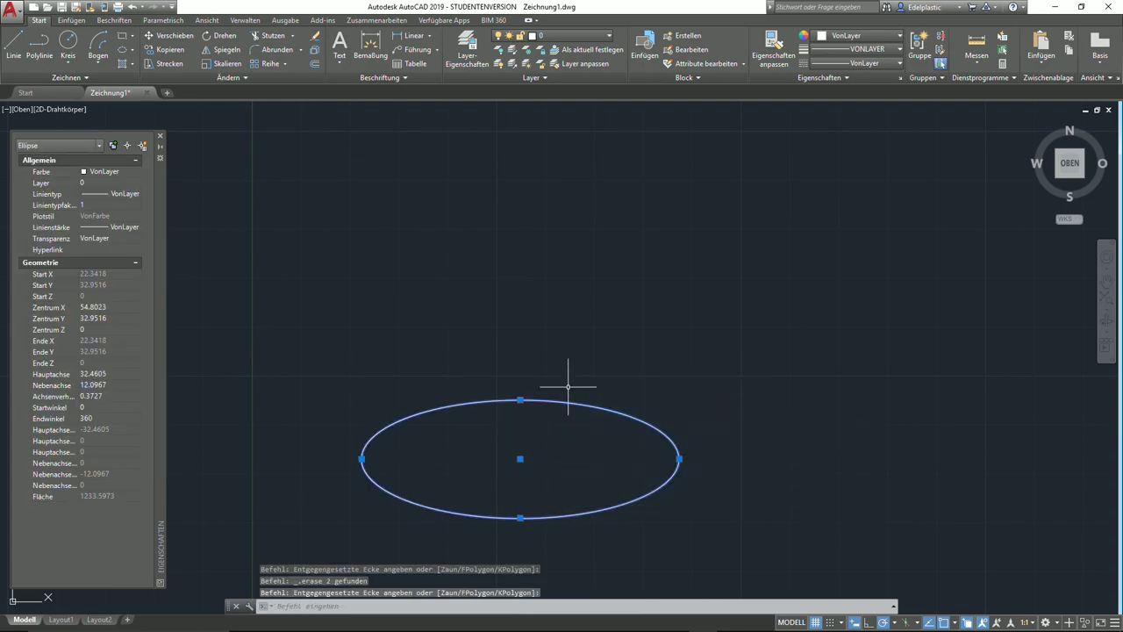
key("Delete")
left_click(134, 51)
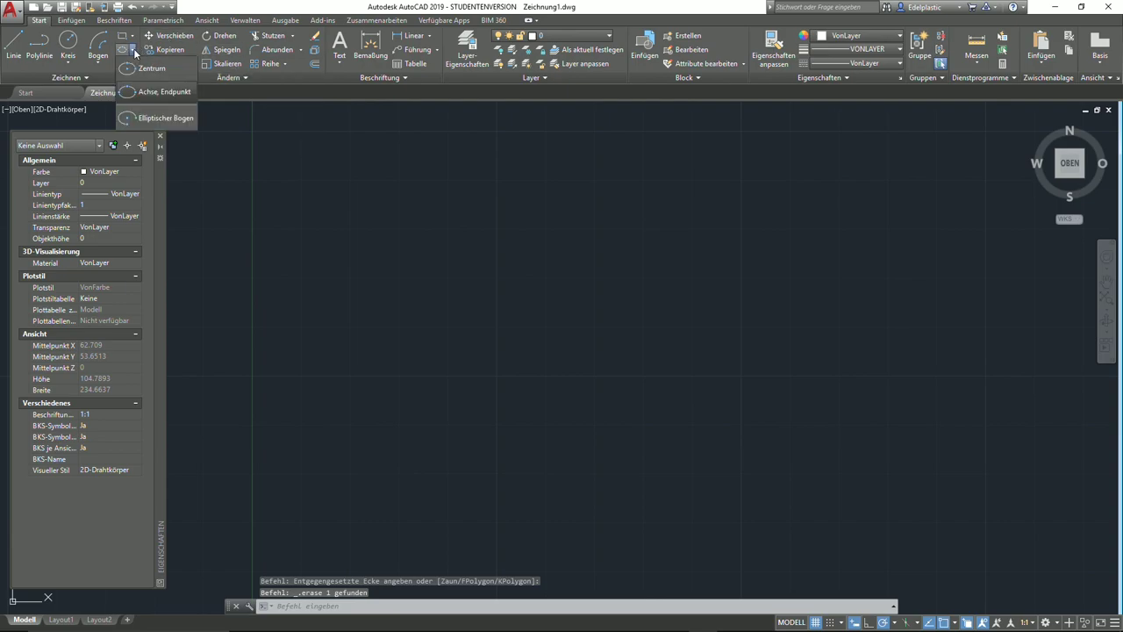
- Draw a horizontal guide line
left_click(22, 44)
left_click(377, 315)
right_click(663, 315)
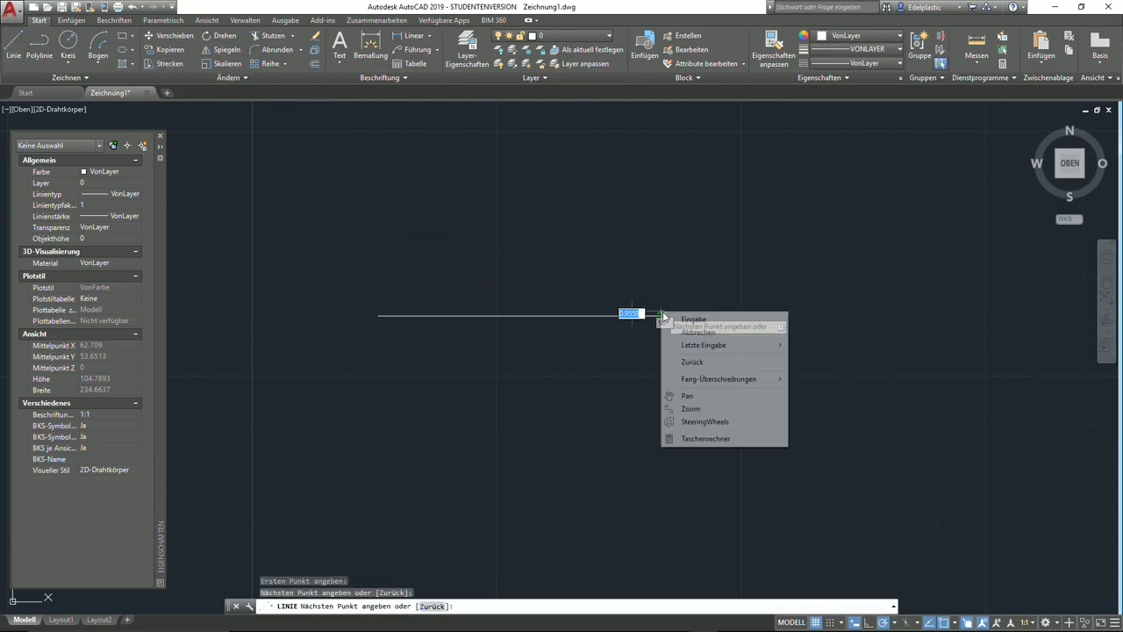
left_click(693, 319)
- Try an elliptical arc along the line, then cancel it
left_click(133, 51)
left_click(150, 121)
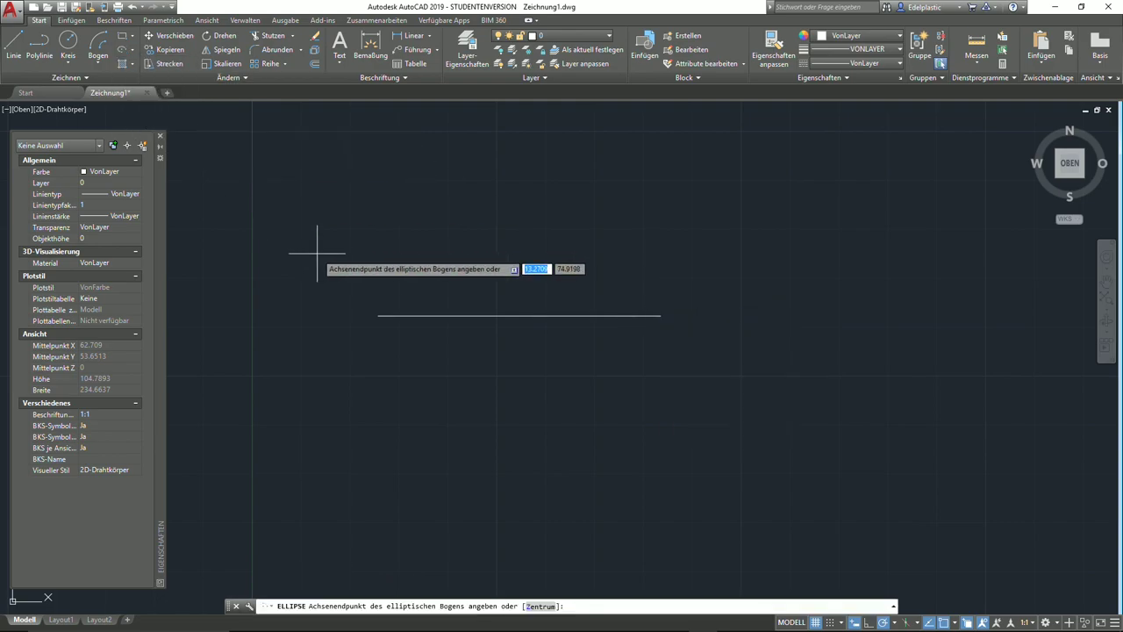
left_click(662, 315)
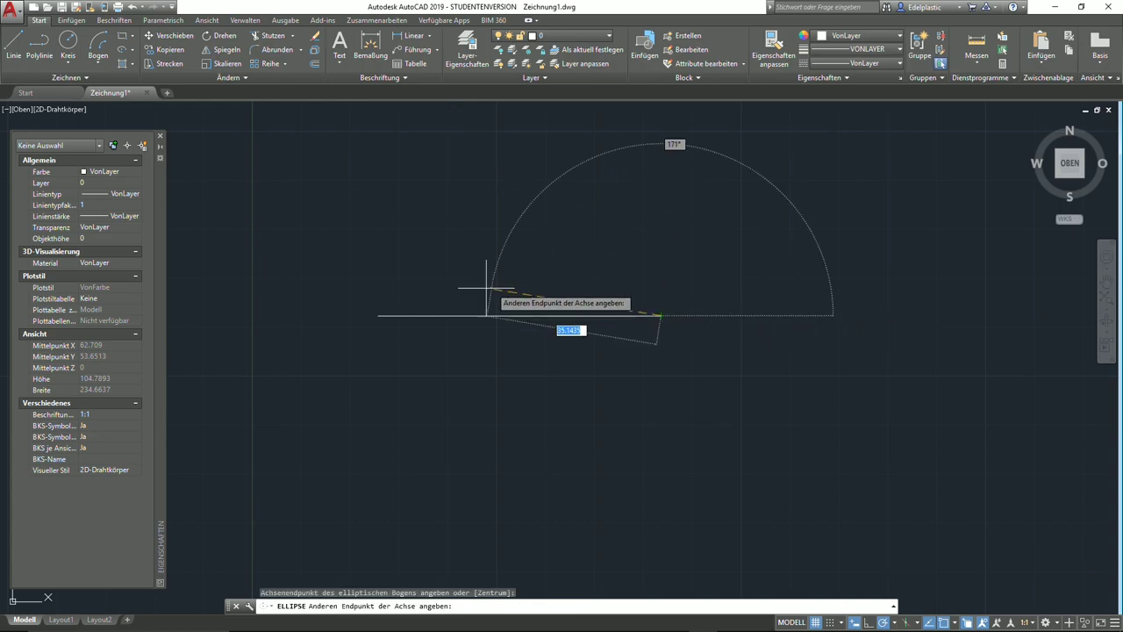
left_click(378, 315)
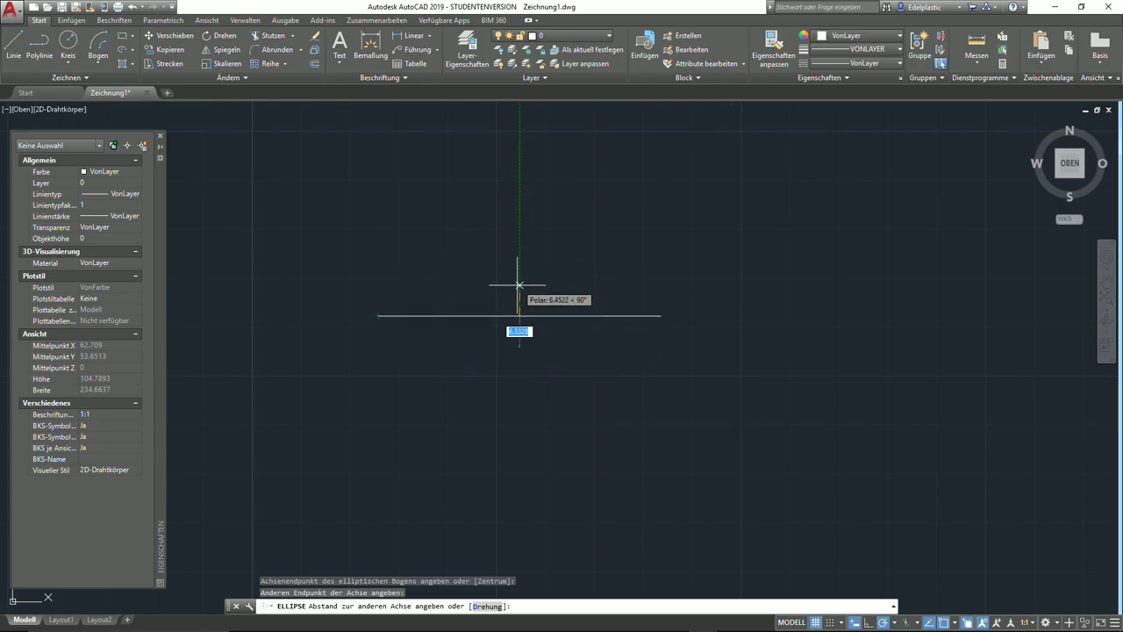
left_click(518, 251)
type("25")
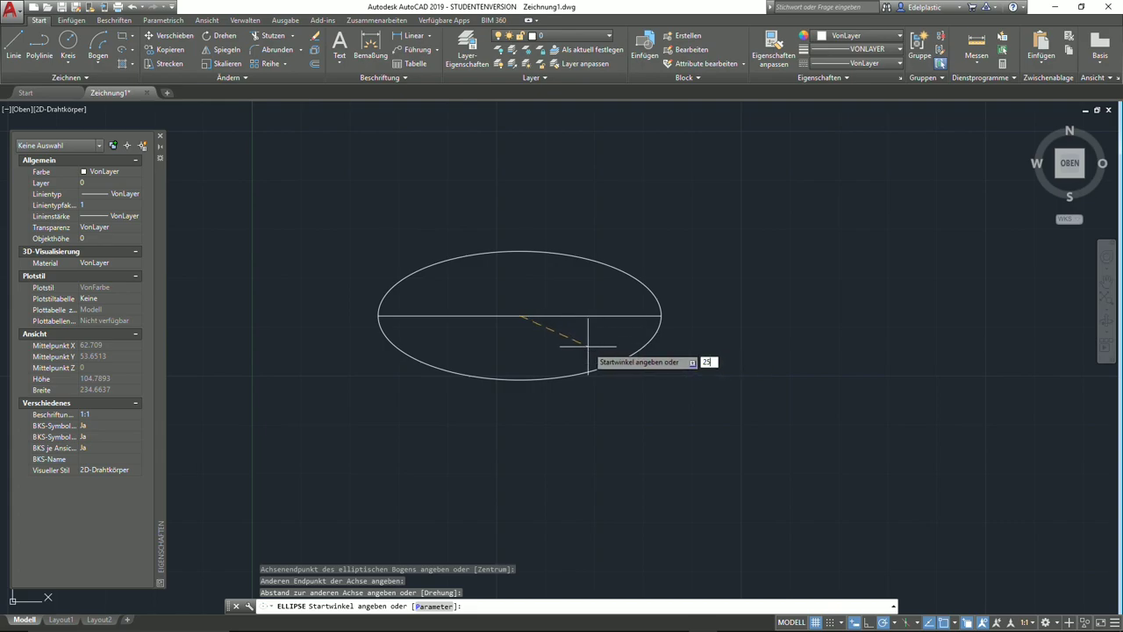
key("Return")
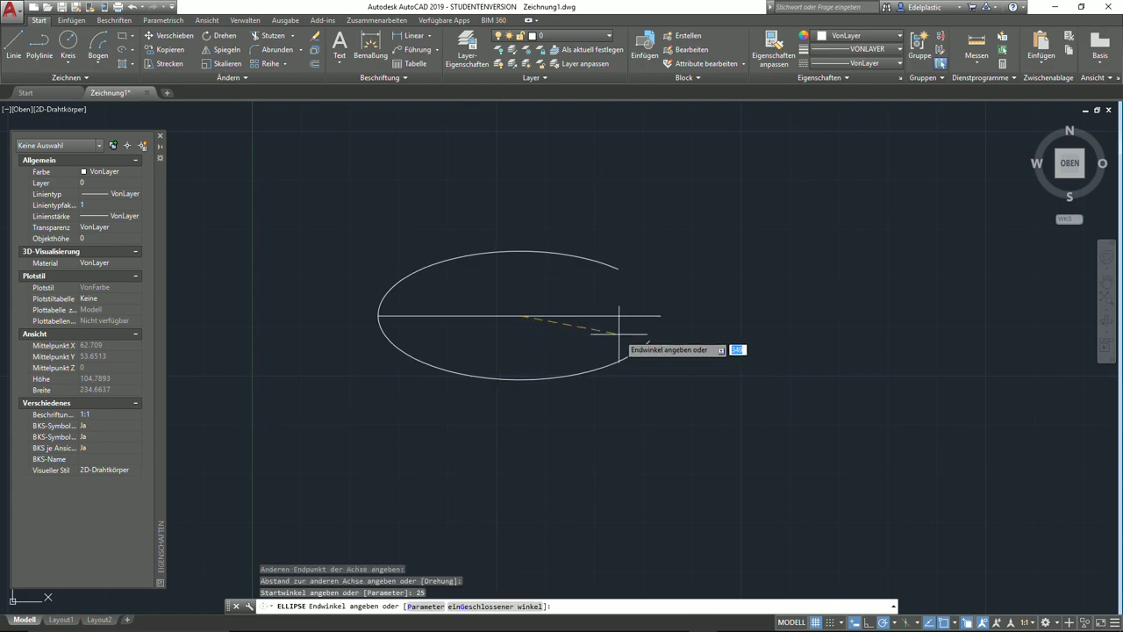
right_click(619, 337)
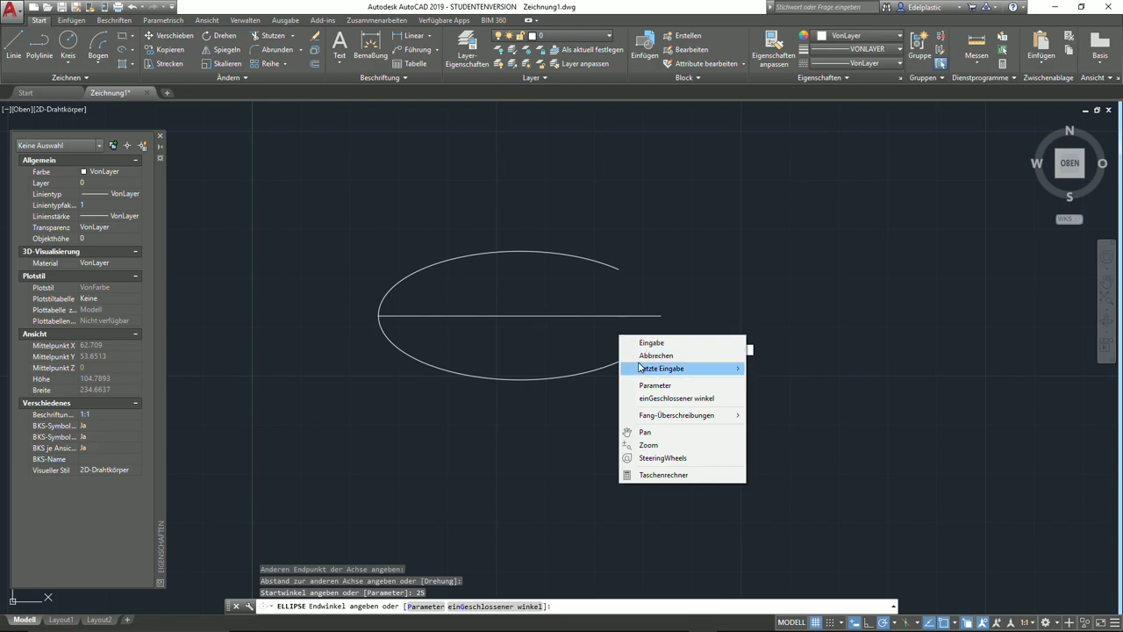
left_click(625, 356)
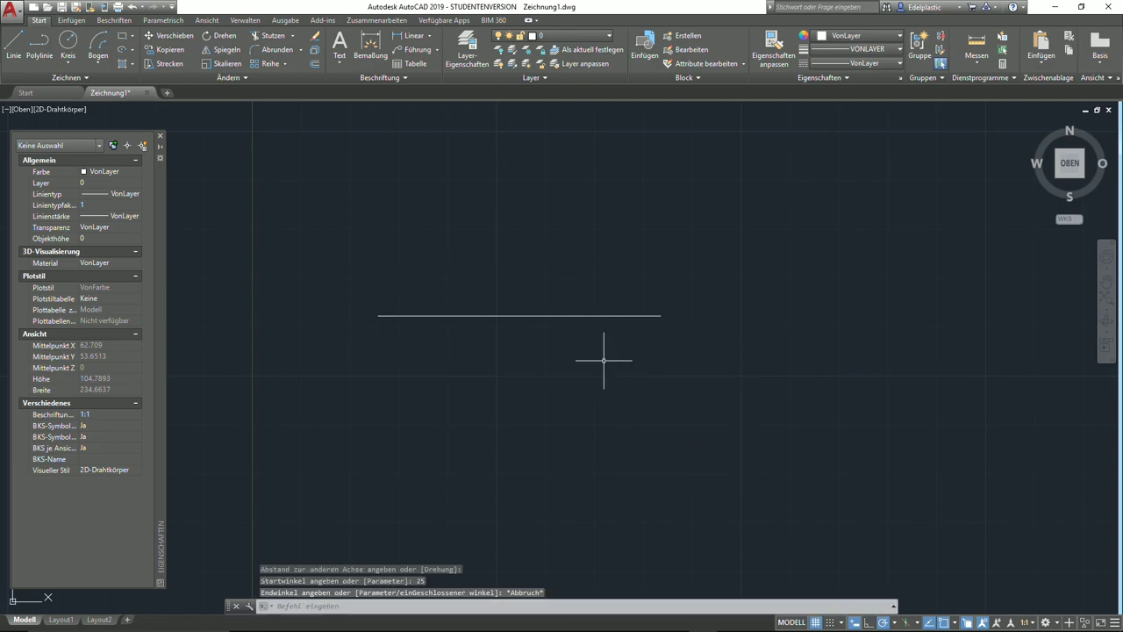
- Draw an elliptical arc with start angle 35° and end angle 12°, then window-select it with the line
left_click(125, 54)
left_click(660, 315)
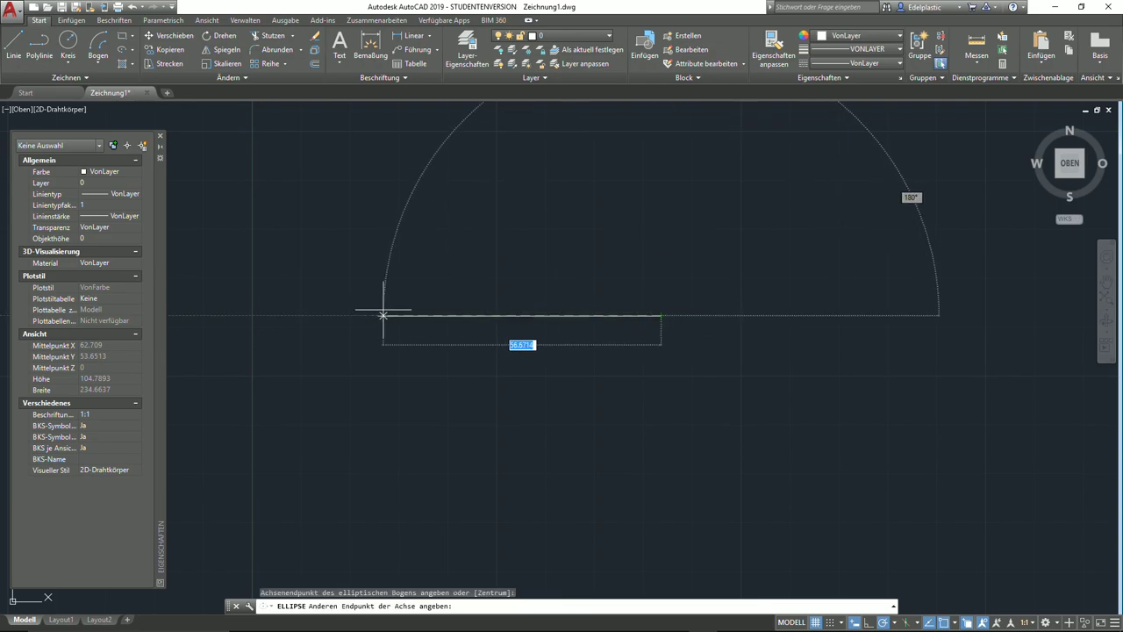
left_click(377, 315)
left_click(474, 250)
type("3")
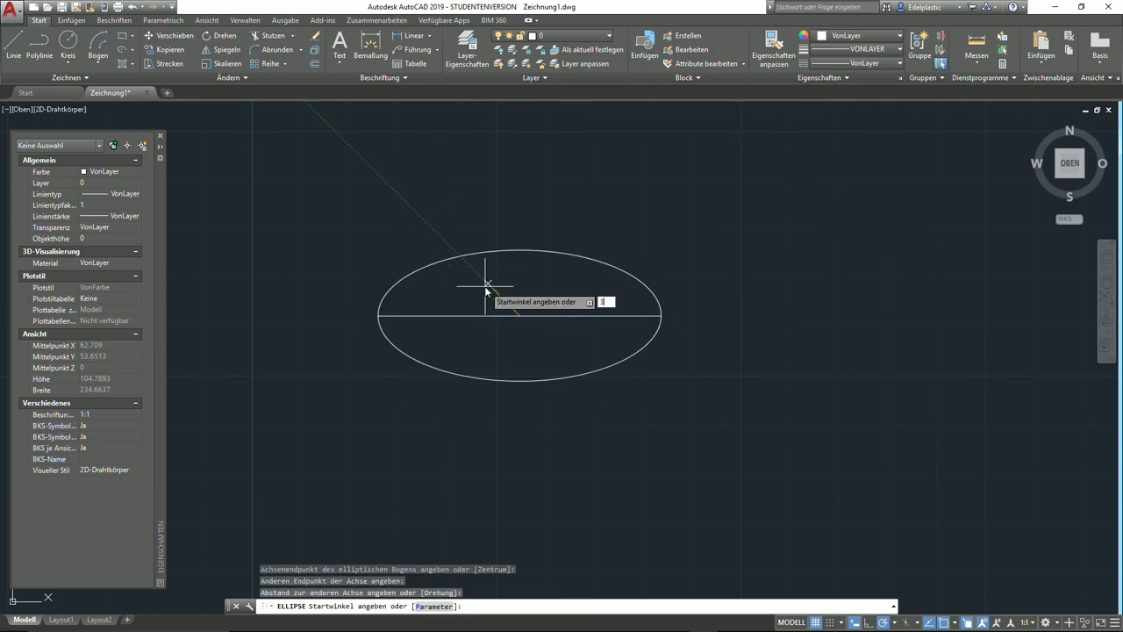
type("5")
key("Return")
type("12")
key("Return")
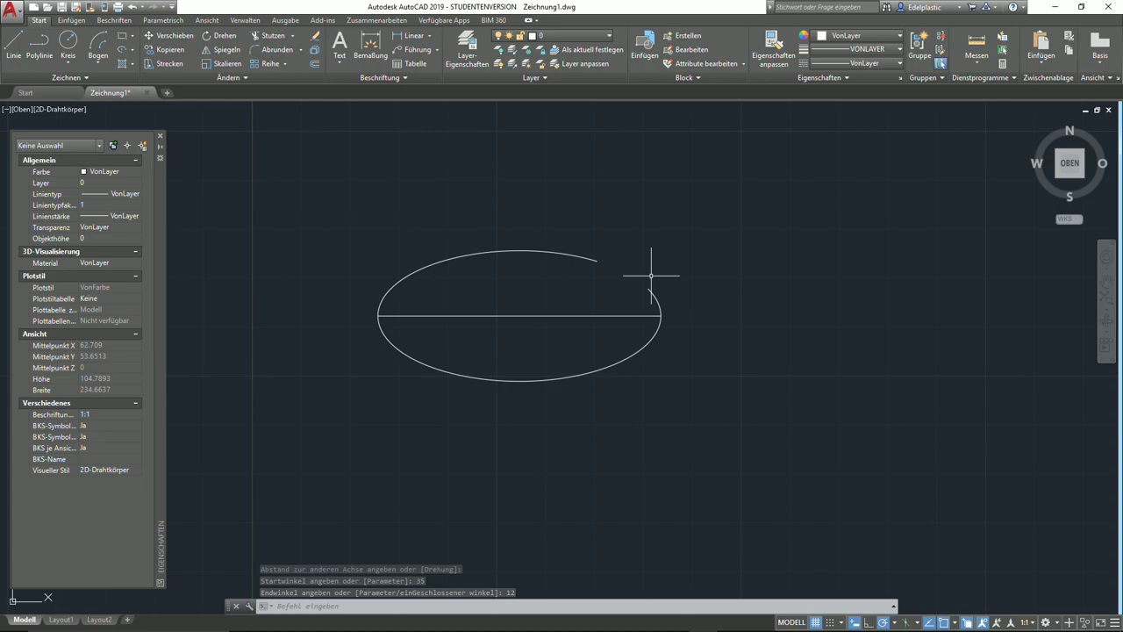
left_click(681, 487)
left_click(484, 202)
key("Delete")
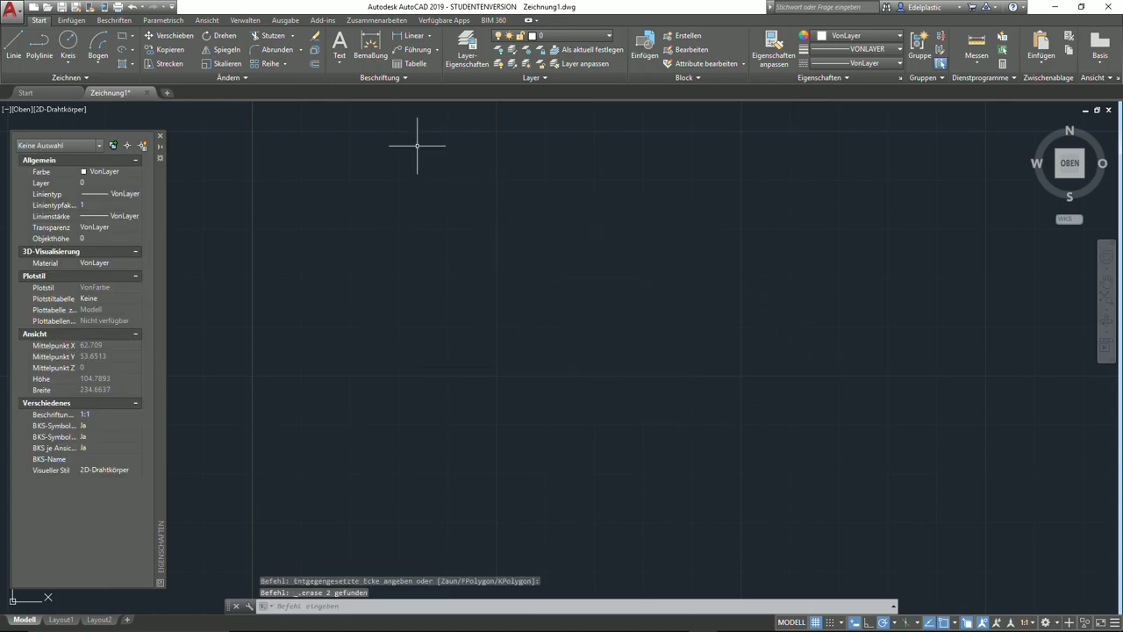
left_click(132, 50)
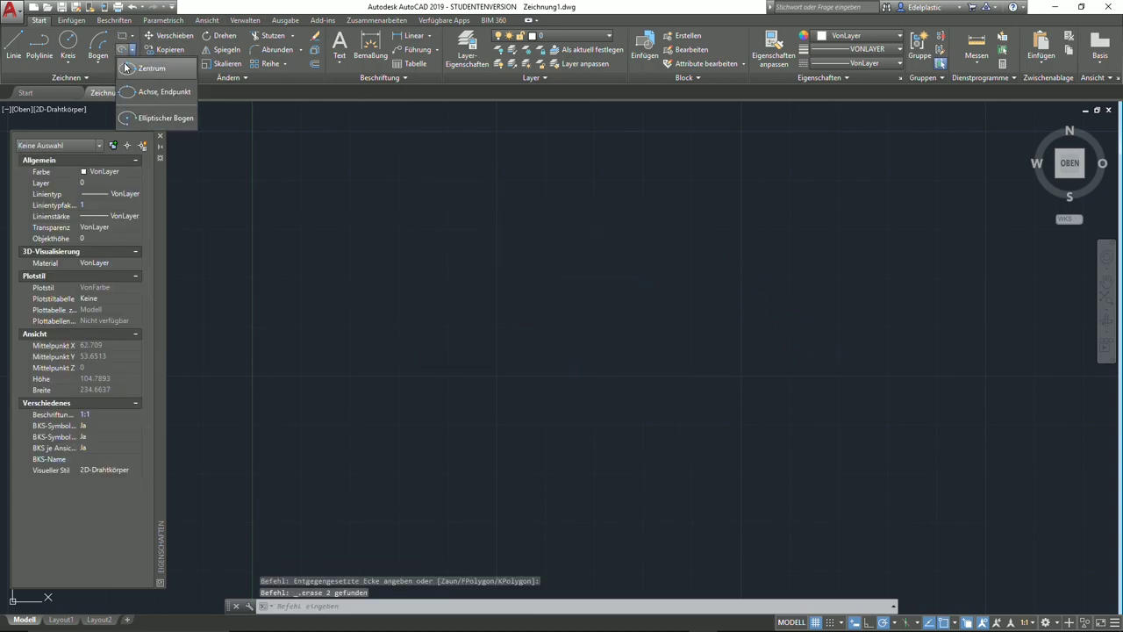
left_click(142, 67)
key("Escape")
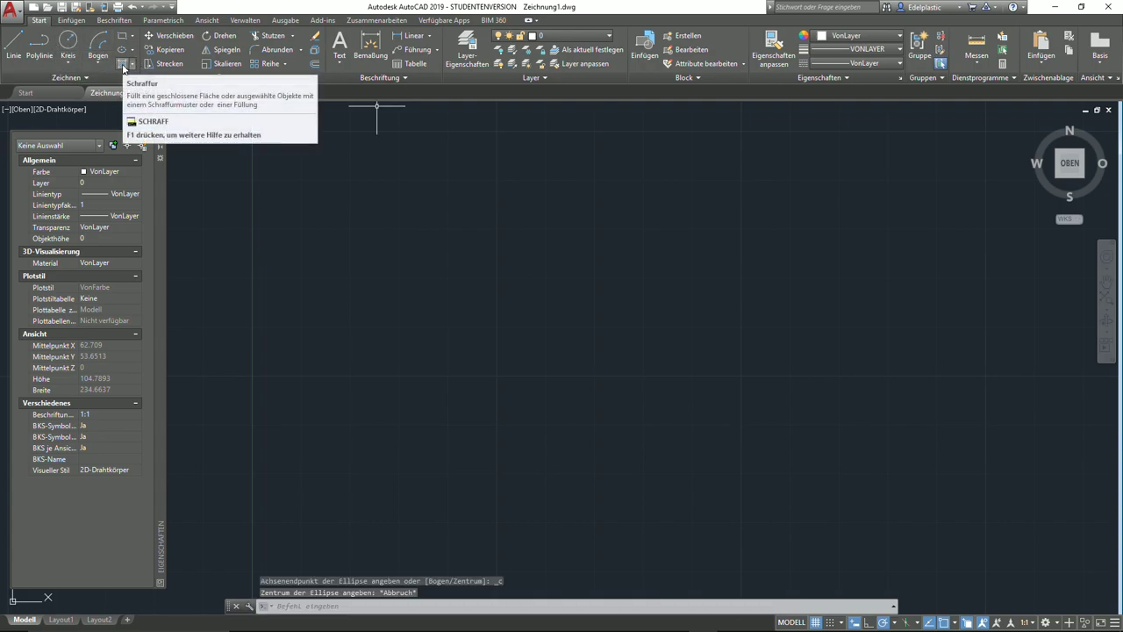
left_click(134, 68)
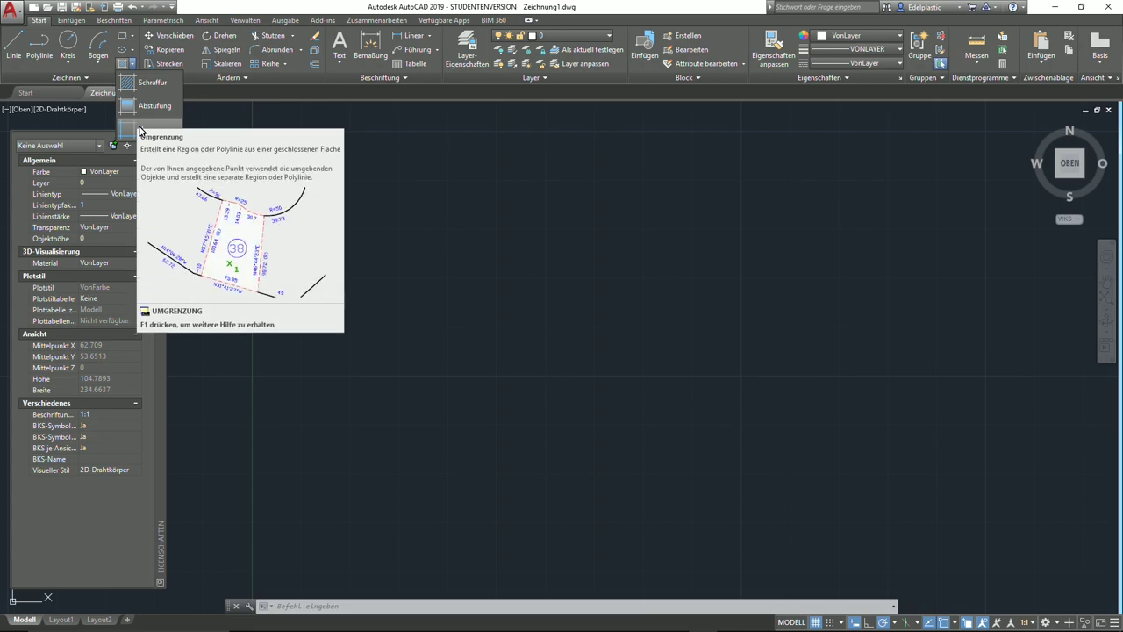
left_click(132, 64)
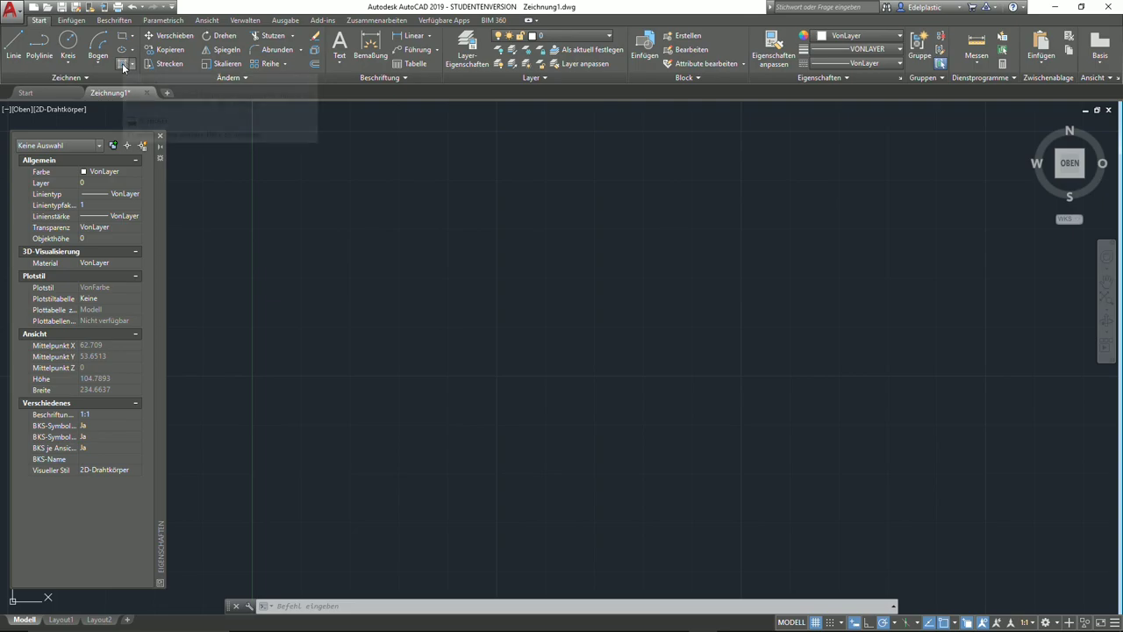
left_click(124, 64)
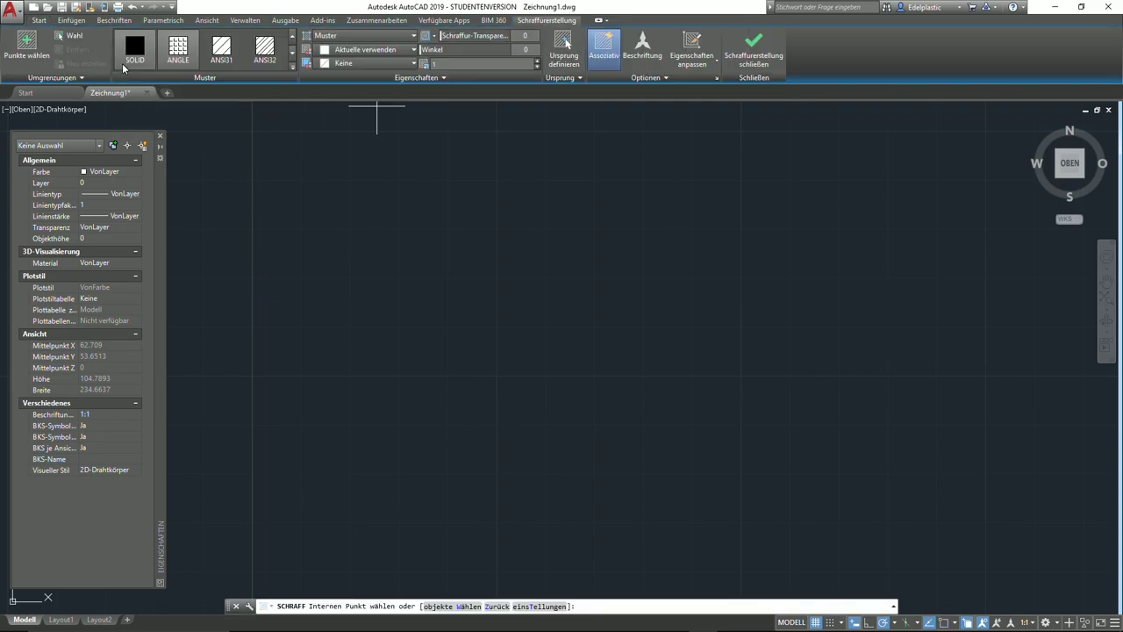
left_click(292, 64)
scroll(232, 80, "down", 4)
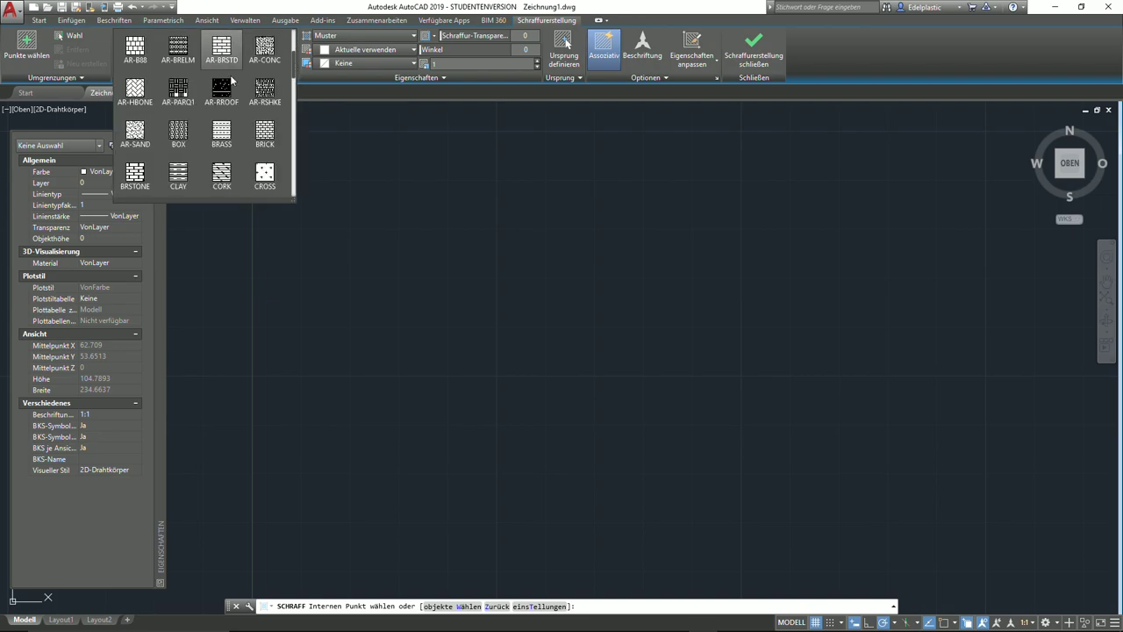
scroll(237, 83, "down", 4)
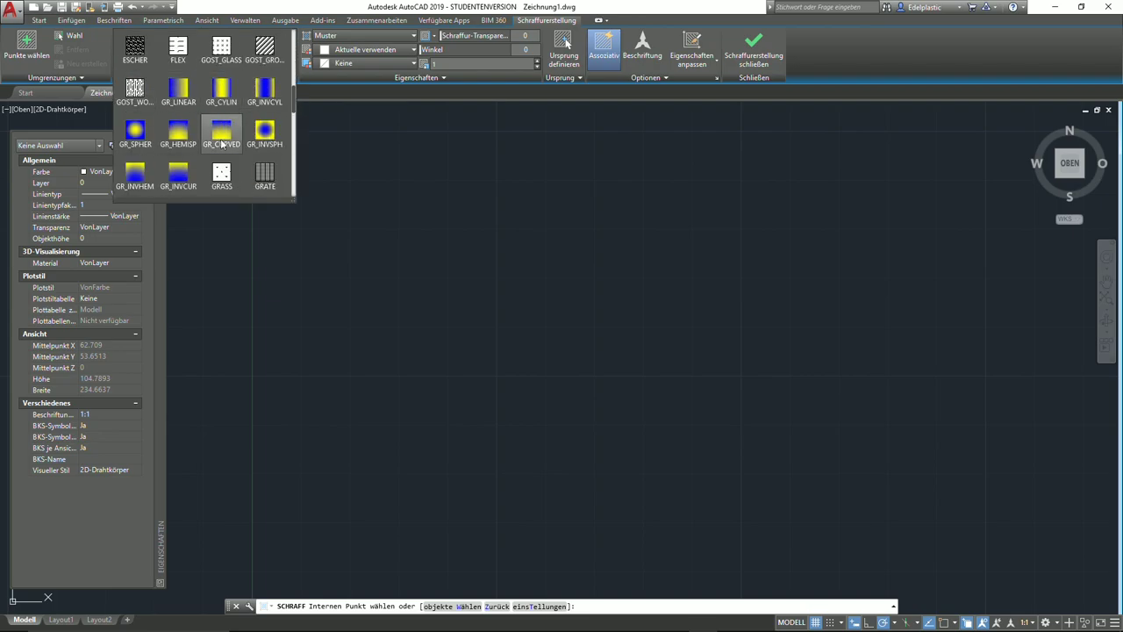
scroll(232, 103, "down", 7)
scroll(232, 103, "down", 1)
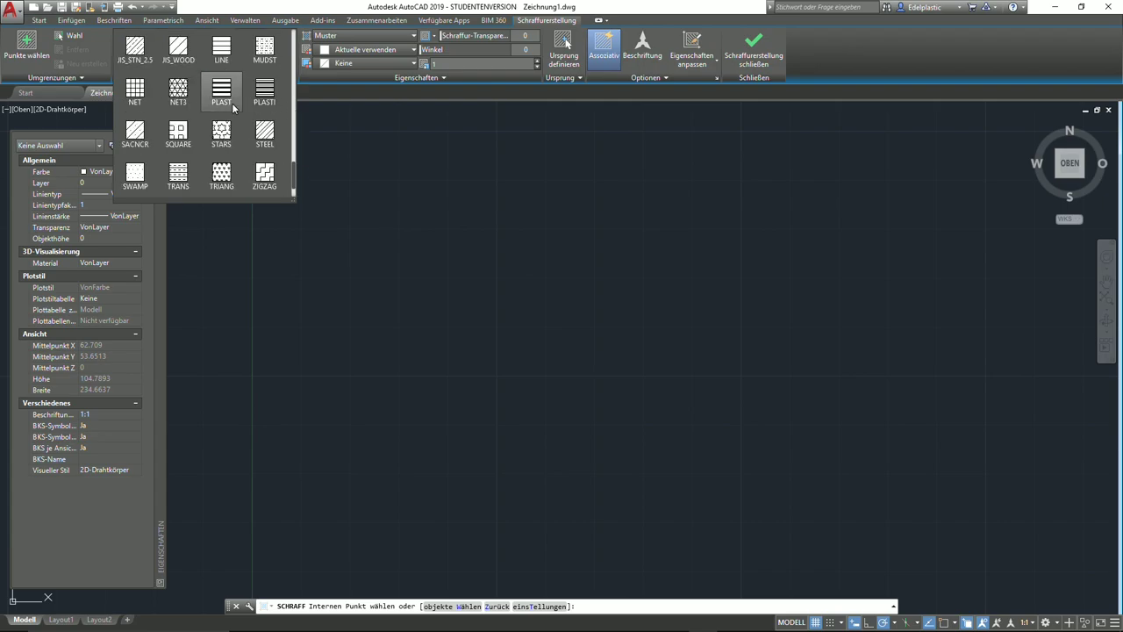
scroll(231, 102, "up", 8)
scroll(231, 103, "up", 8)
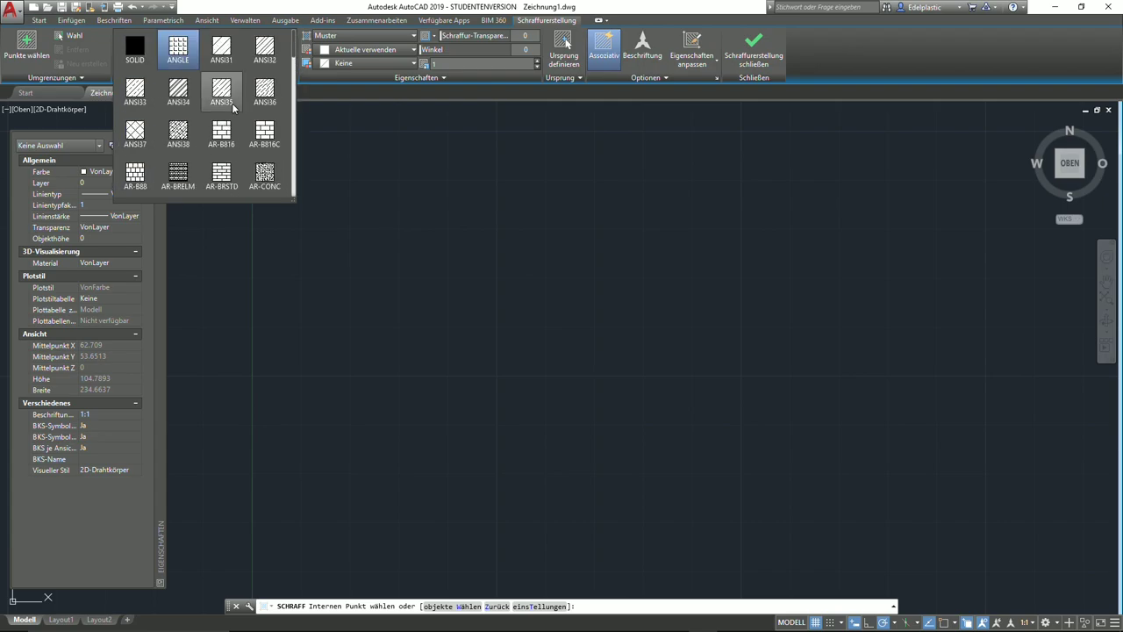
key("Escape")
- Draw a rectangle and a circle to its right
left_click(122, 36)
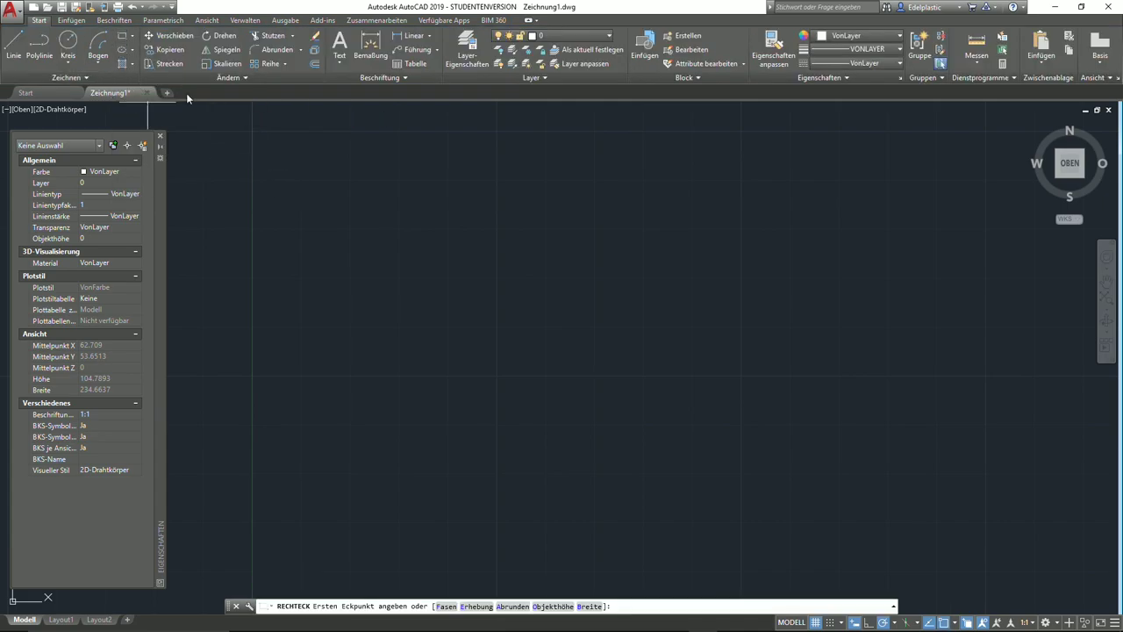
left_click(355, 332)
left_click(579, 215)
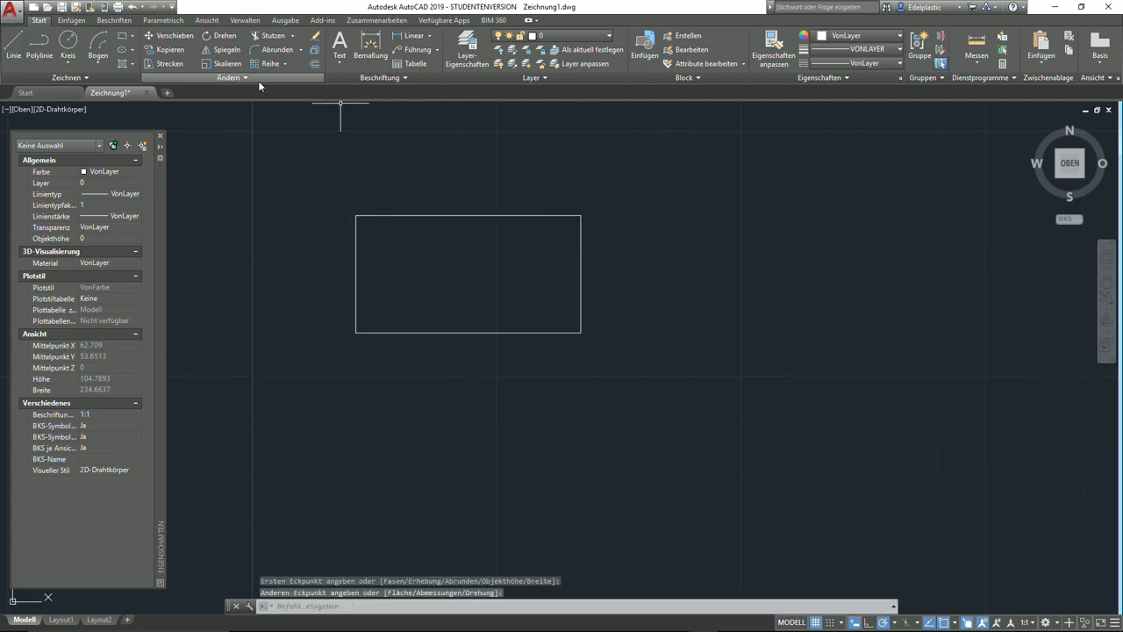
left_click(67, 42)
left_click(678, 302)
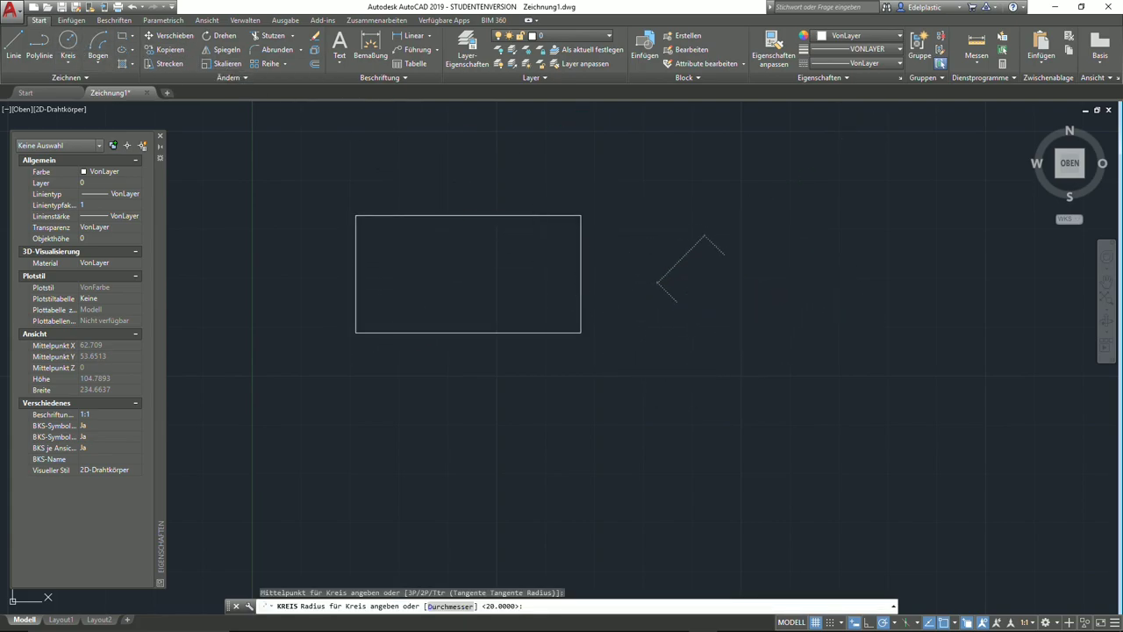
left_click(654, 240)
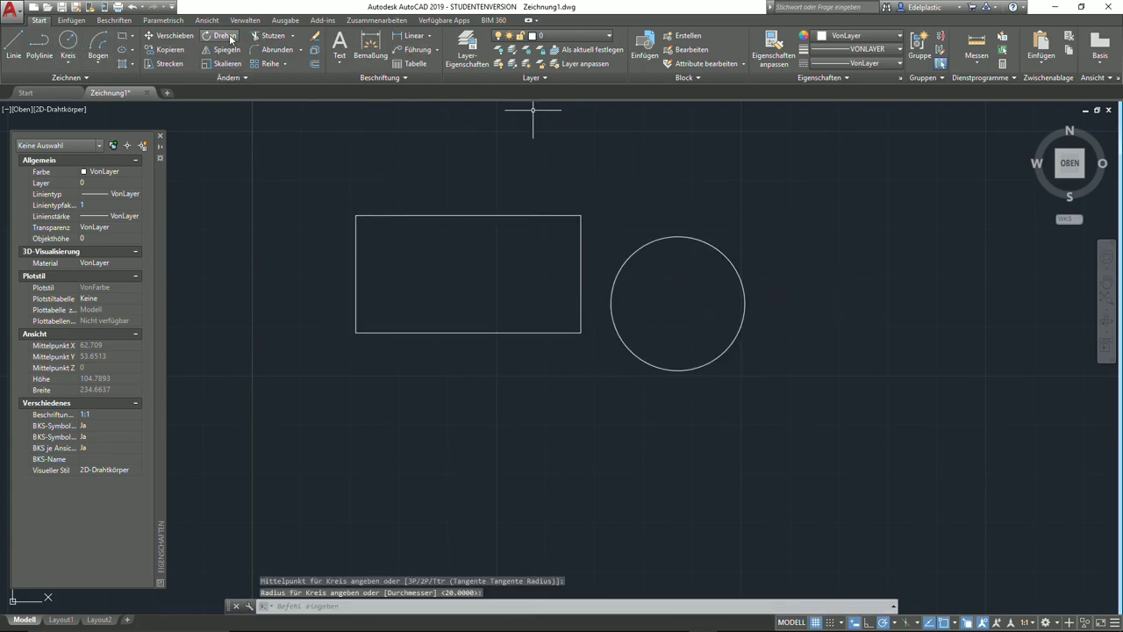
- Draw a six-sided polygon below the rectangle using the Umkreis option
left_click(133, 36)
left_click(145, 72)
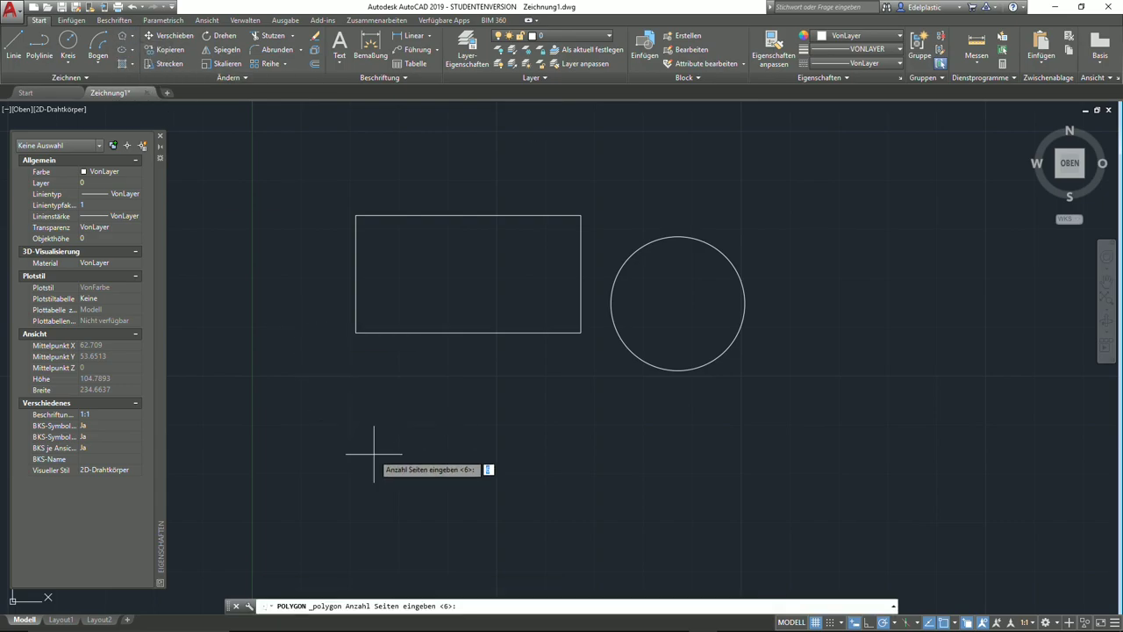
key("Return")
left_click(429, 473)
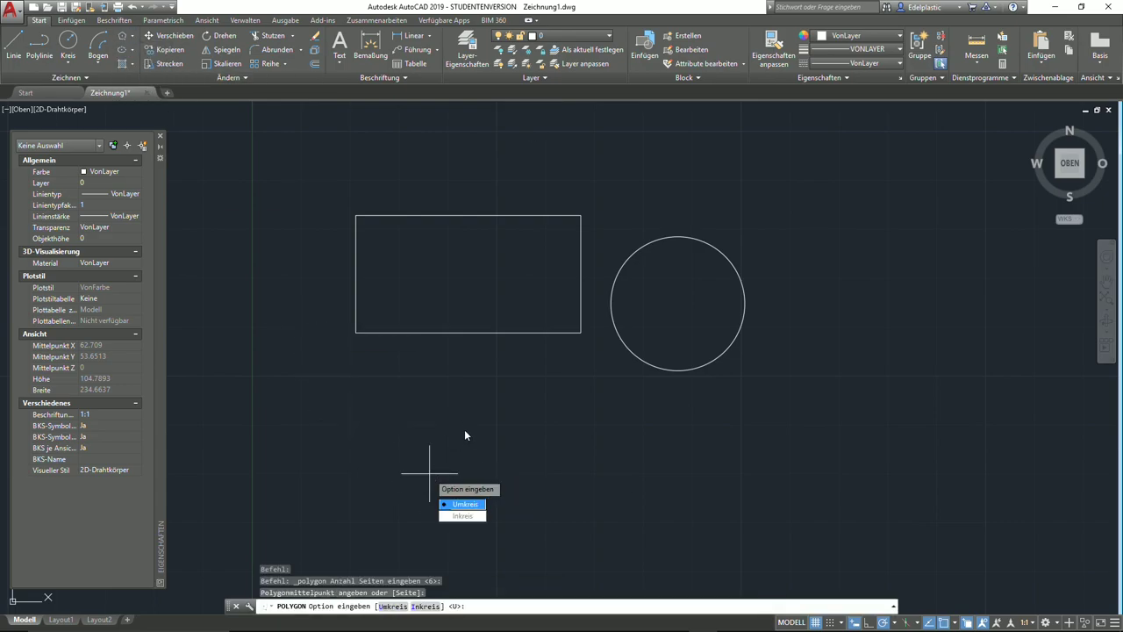
left_click(473, 503)
left_click(466, 396)
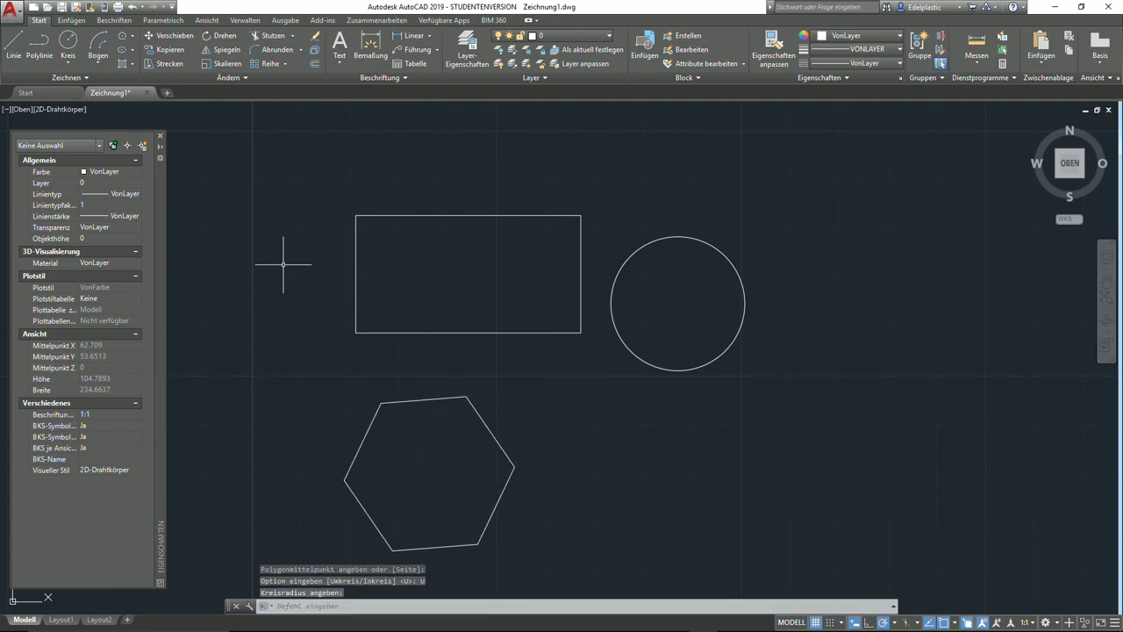
left_click(125, 54)
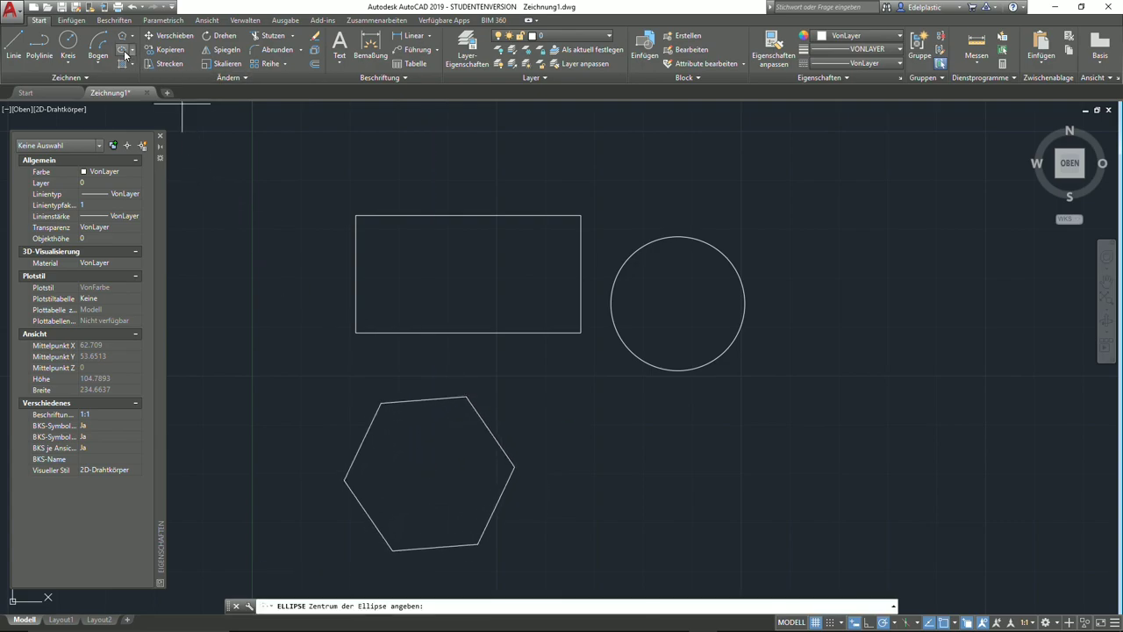
- Finish the flat ellipse above the rectangle by picking its centre and both axis points
left_click(482, 145)
left_click(667, 145)
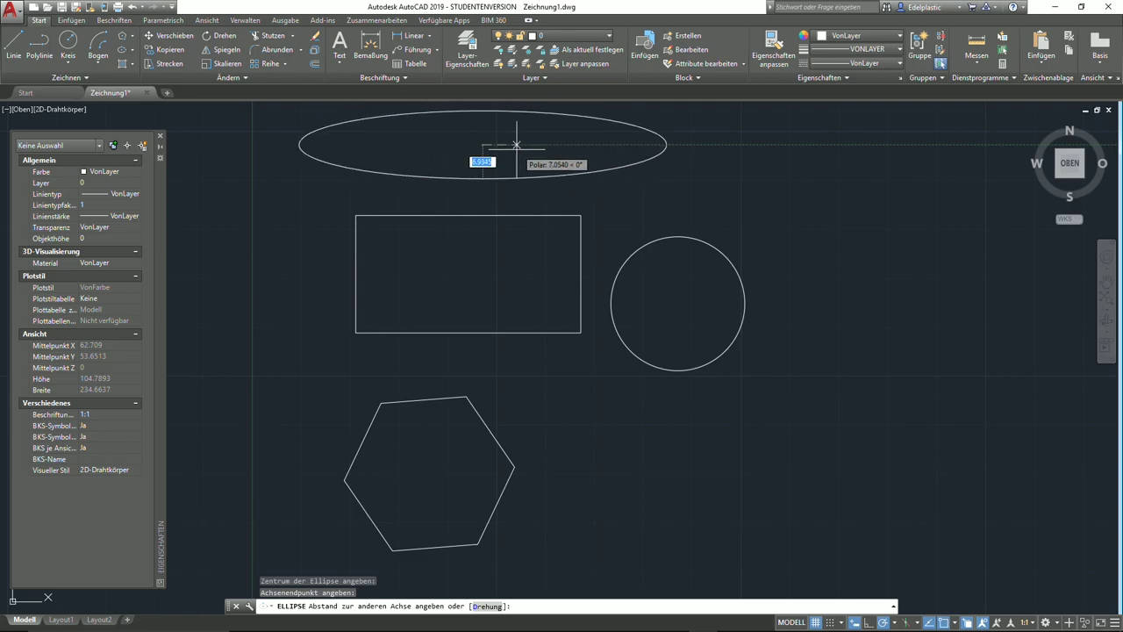
left_click(518, 145)
- Draw a closed four-sided line figure to the right of the other shapes
scroll(447, 245, "down", 2)
middle_click_drag(446, 243, 352, 268)
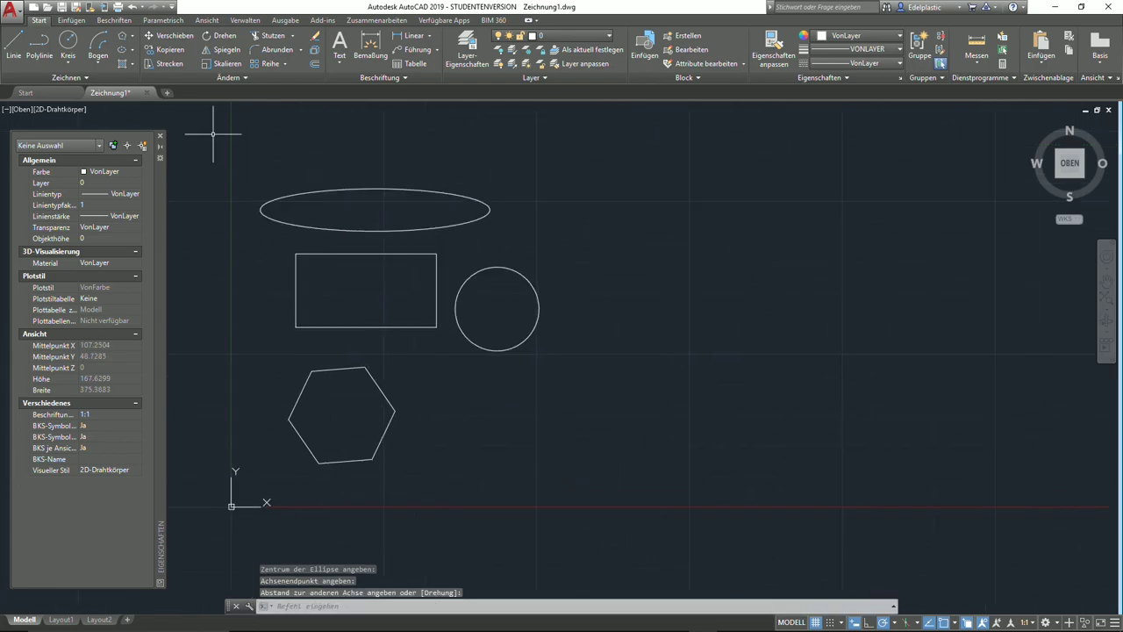
left_click(14, 44)
left_click(615, 171)
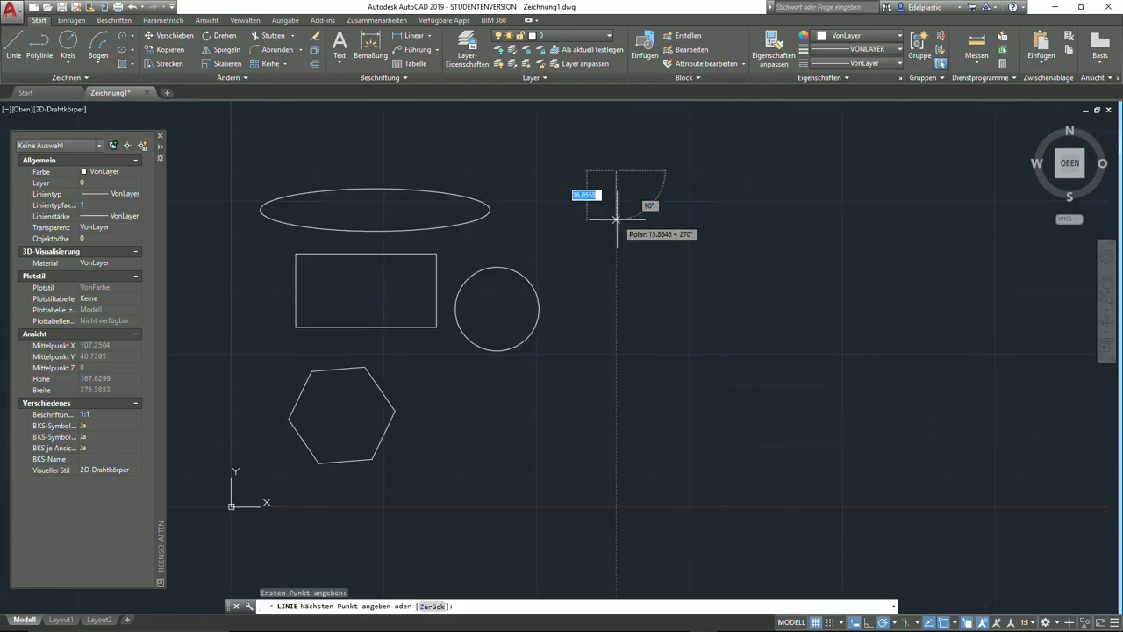
left_click(616, 219)
left_click(692, 219)
left_click(686, 162)
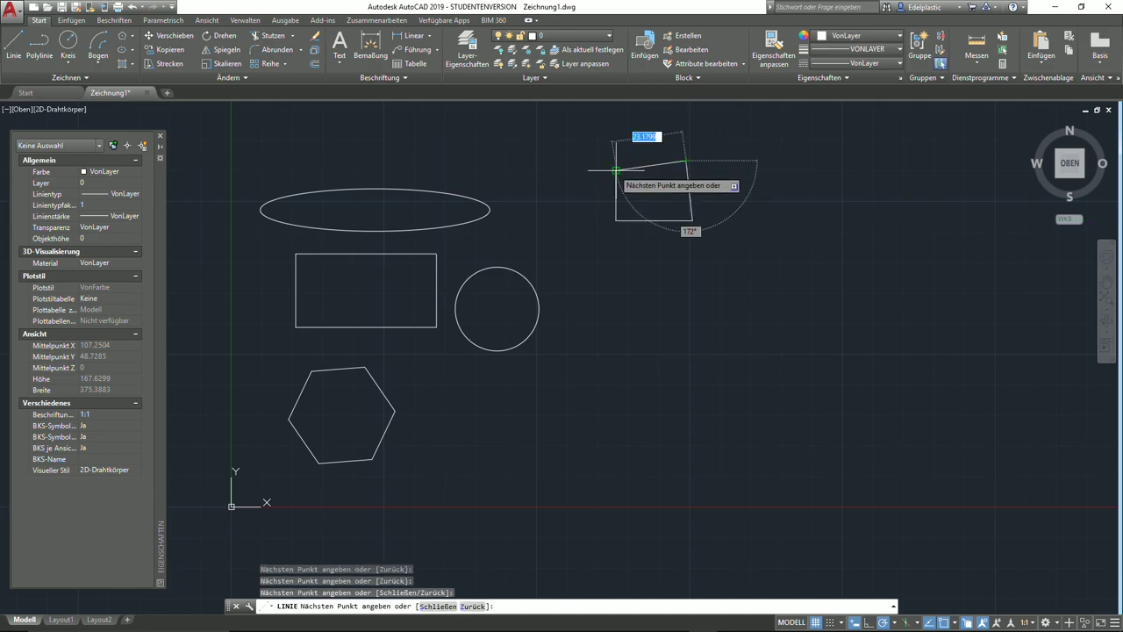
left_click(626, 169)
right_click(616, 169)
left_click(636, 175)
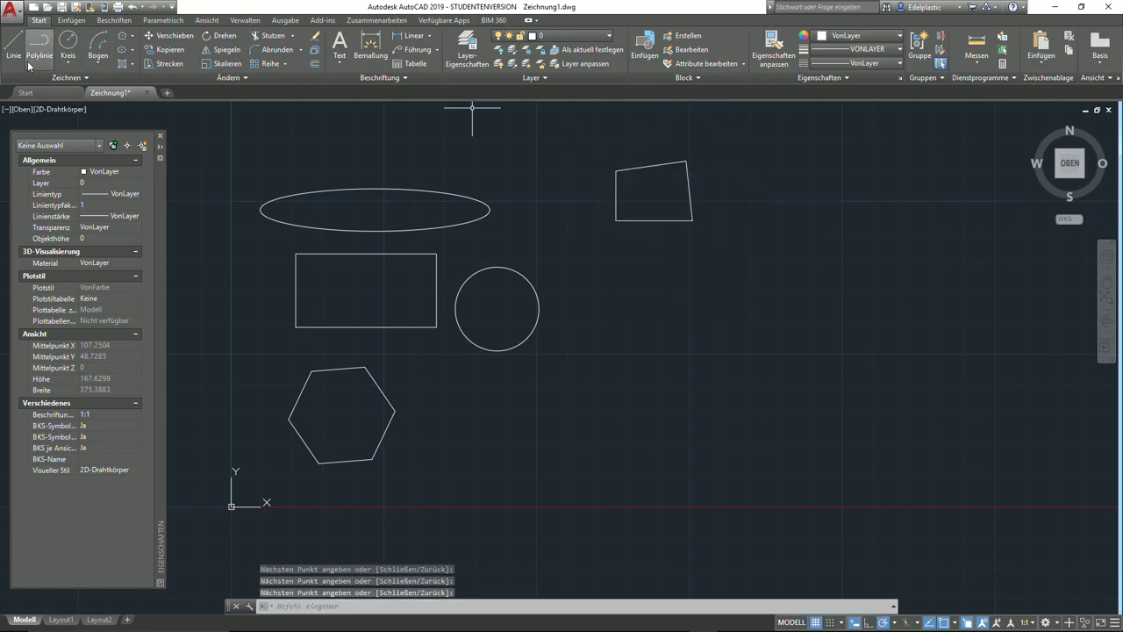
- Draw an open three-sided outline with a slanted right side below the quadrilateral
key("Return")
left_click(612, 296)
left_click(612, 361)
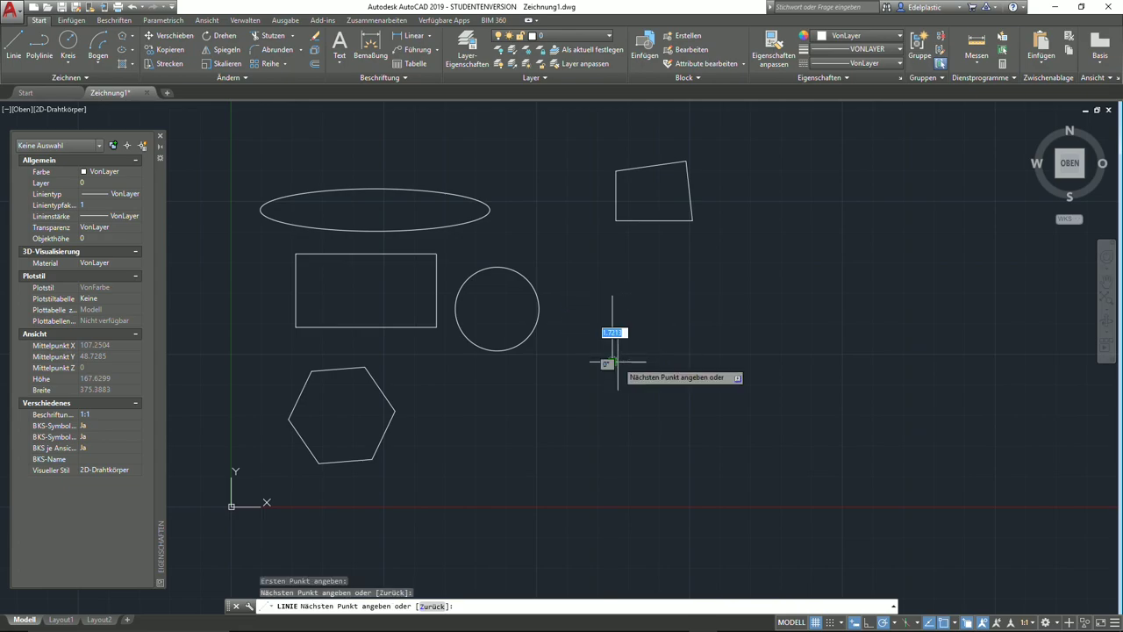
left_click(697, 360)
left_click(706, 292)
right_click(709, 293)
left_click(728, 301)
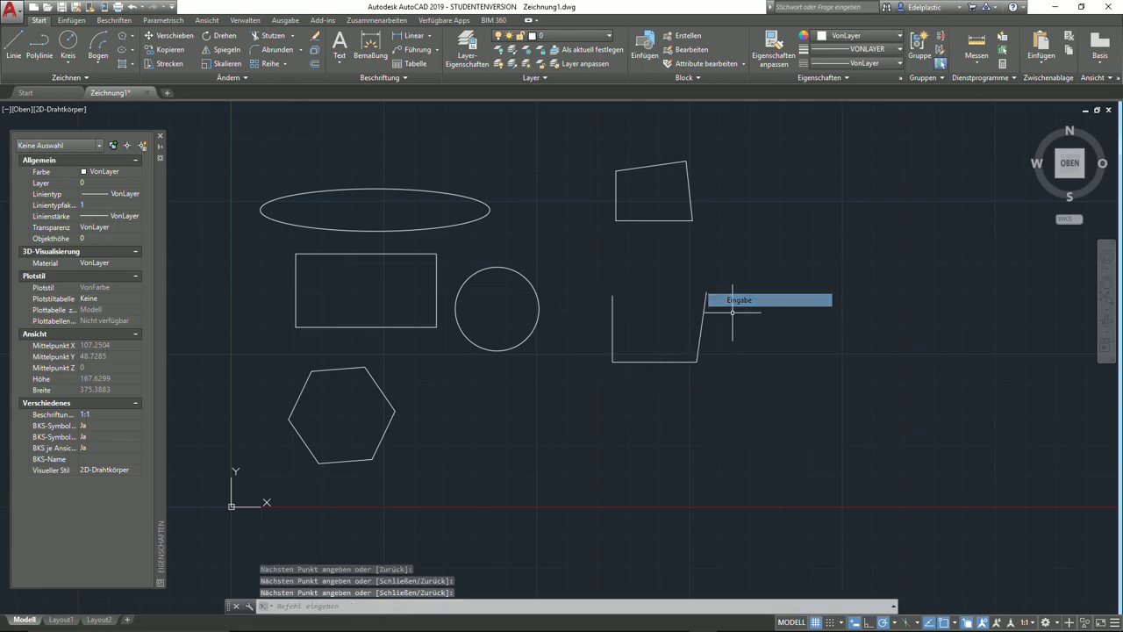
middle_click_drag(667, 402, 771, 426)
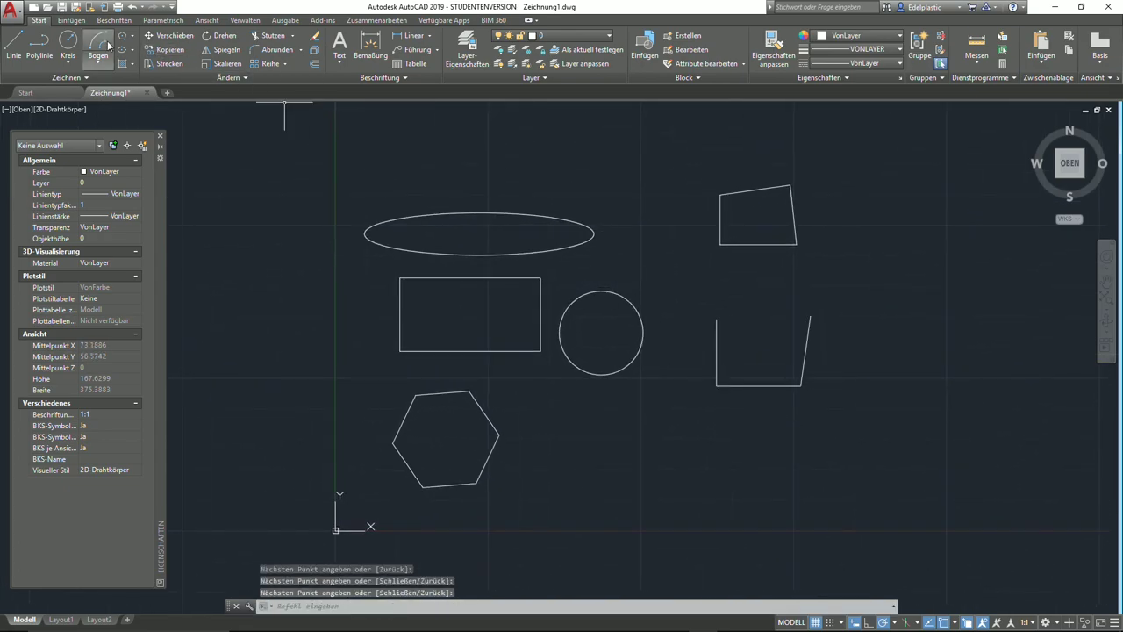
left_click(122, 64)
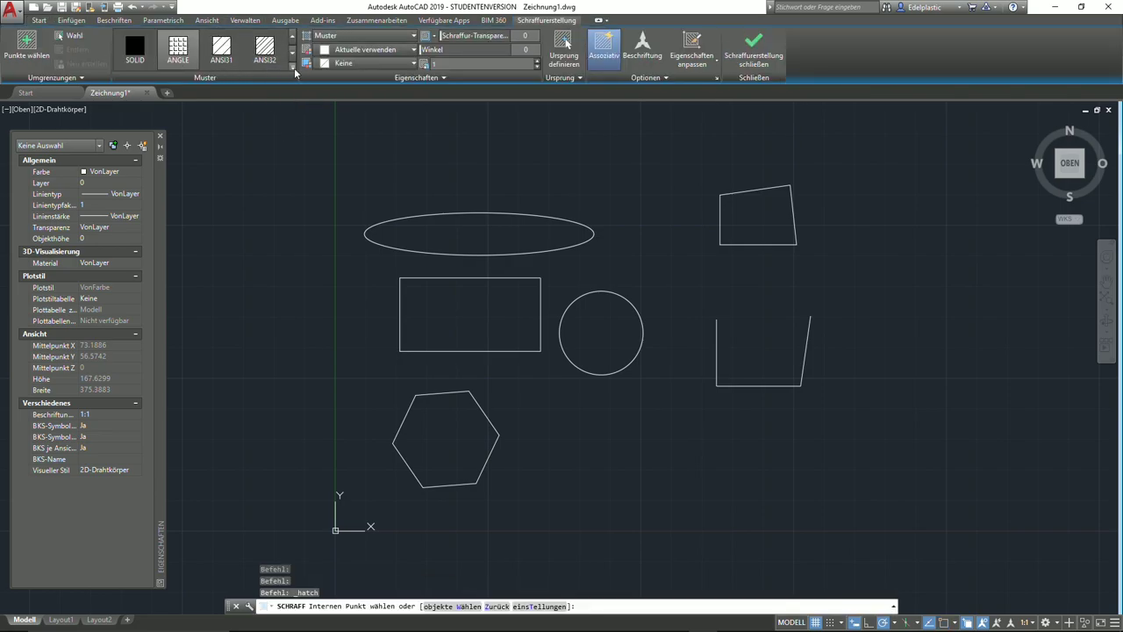
- Hatch the ellipse, rectangle, circle, hexagon and quadrilateral with the ANSI32 pattern
left_click(293, 68)
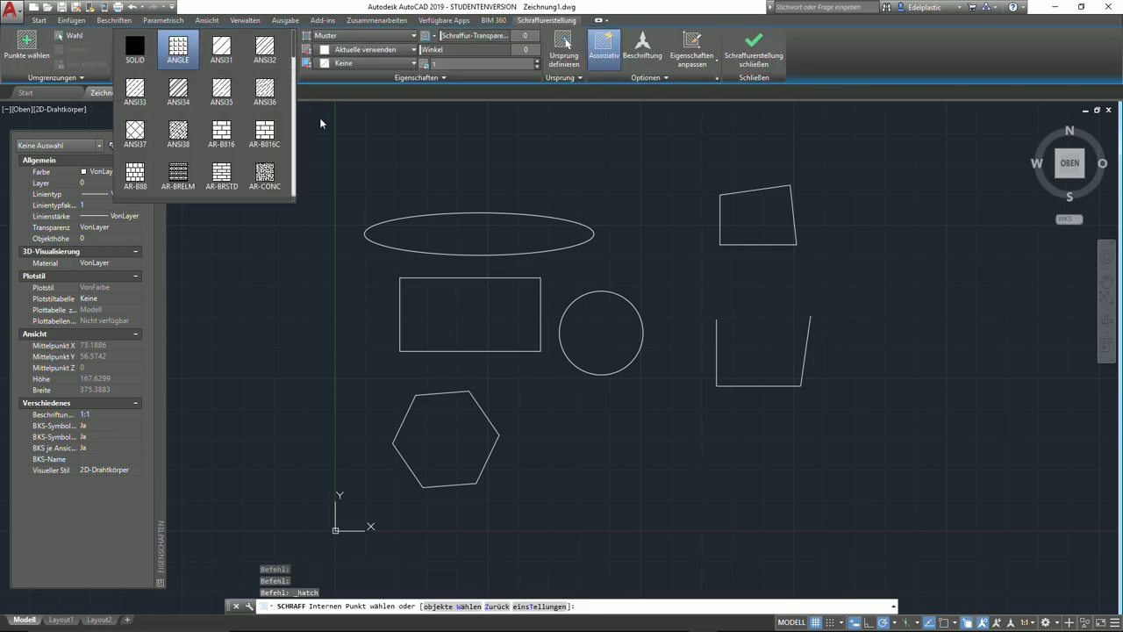
left_click(265, 48)
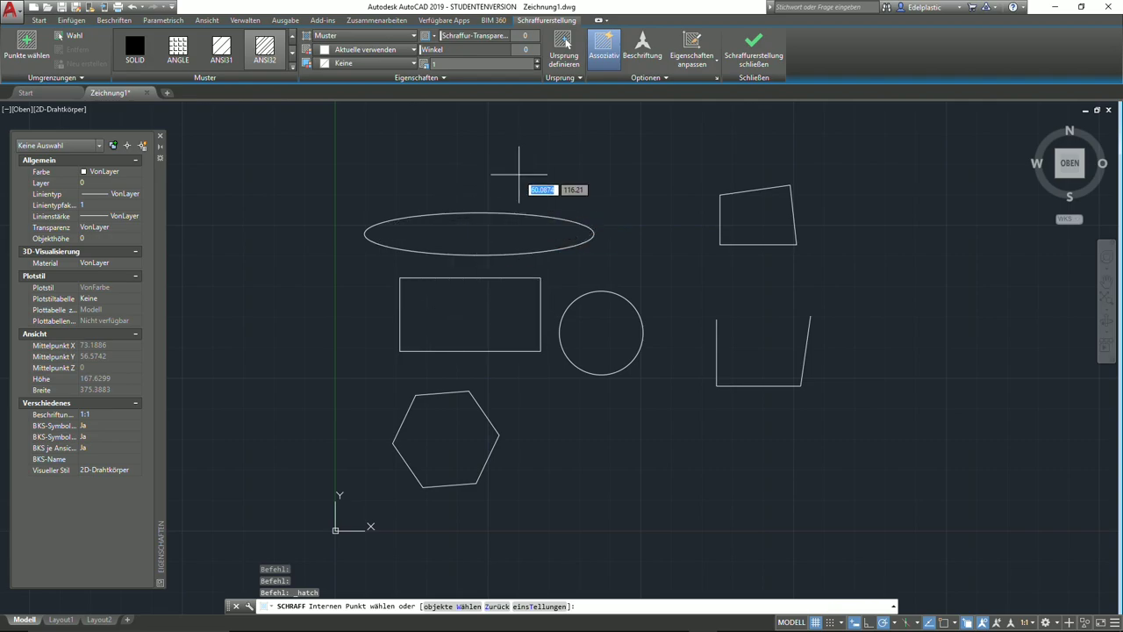
left_click(497, 228)
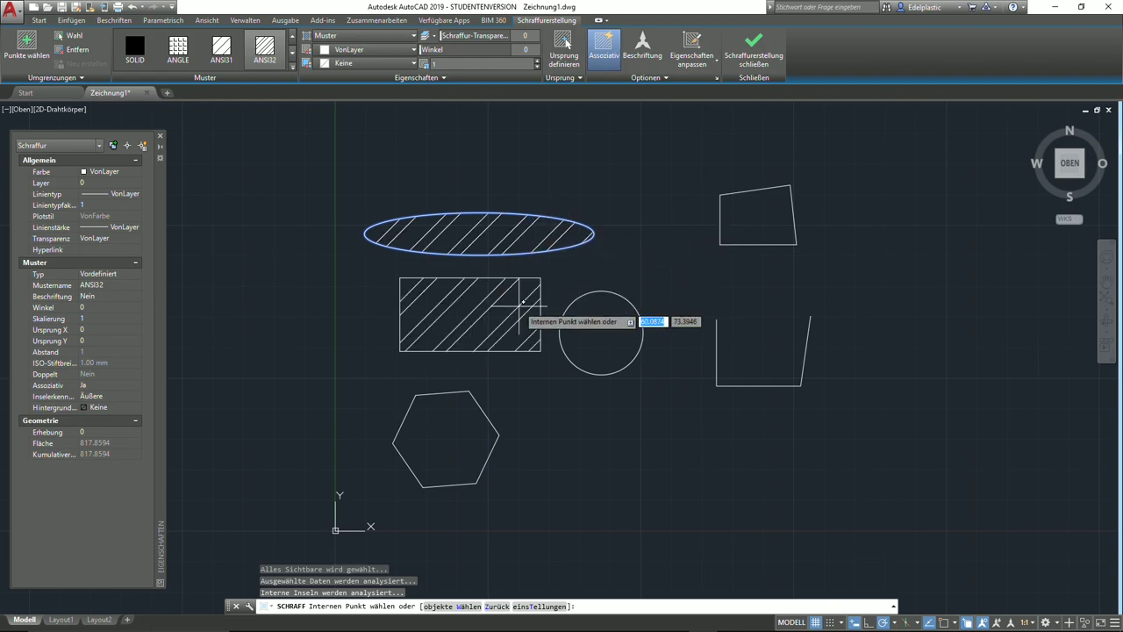
left_click(522, 304)
left_click(456, 417)
left_click(605, 338)
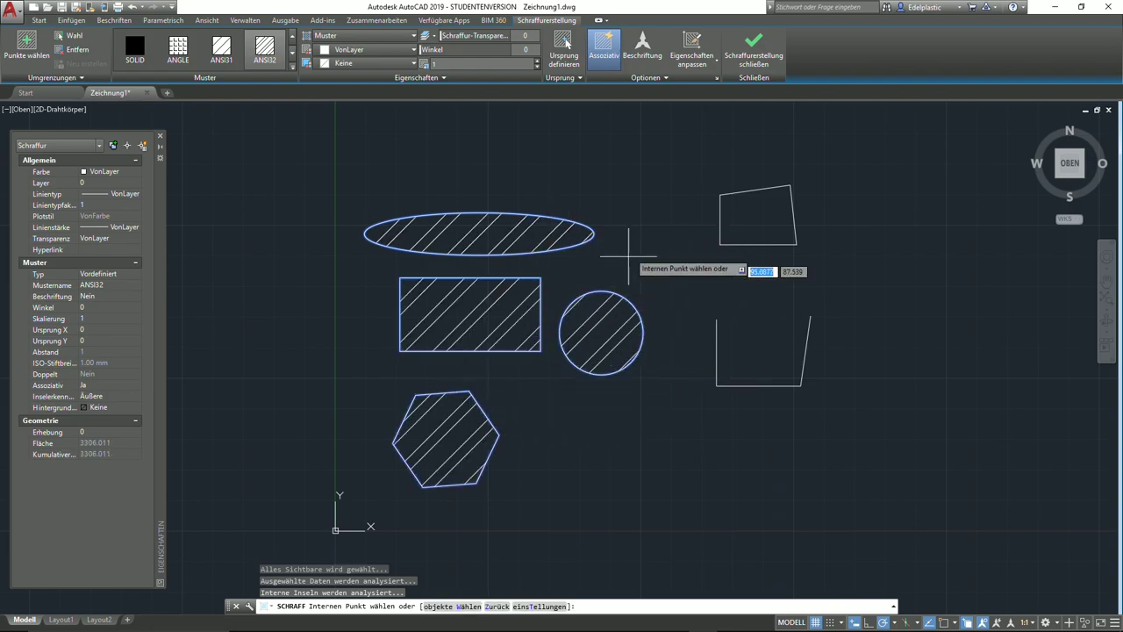
left_click(766, 211)
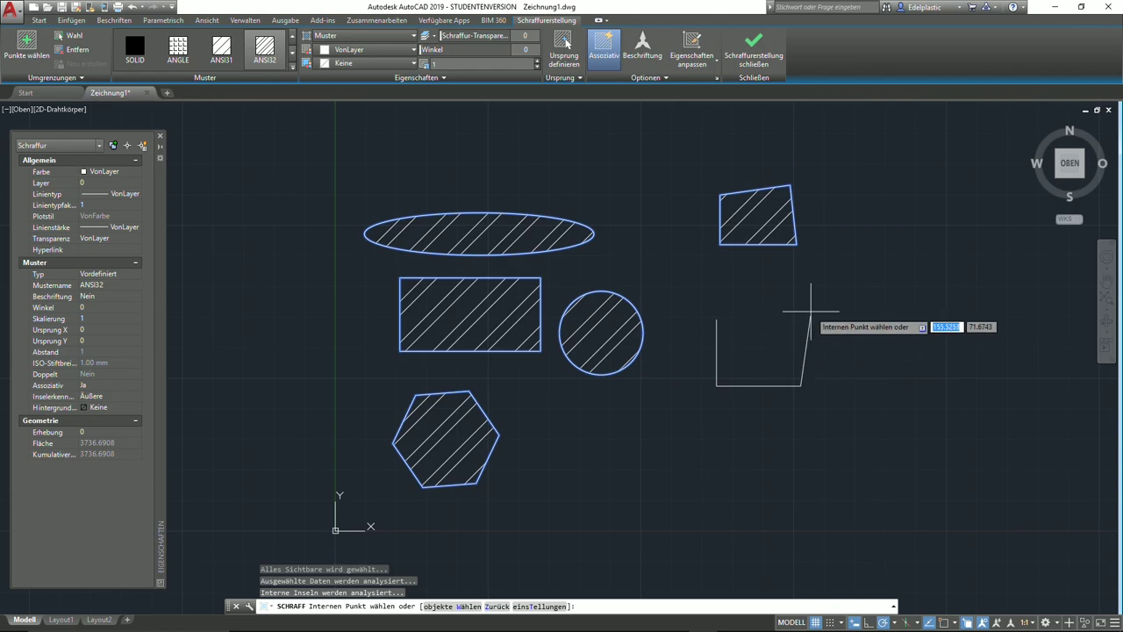
- Browse the full hatch pattern list, close it, and end the hatch command
left_click(293, 70)
scroll(258, 108, "down", 2)
scroll(258, 109, "down", 2)
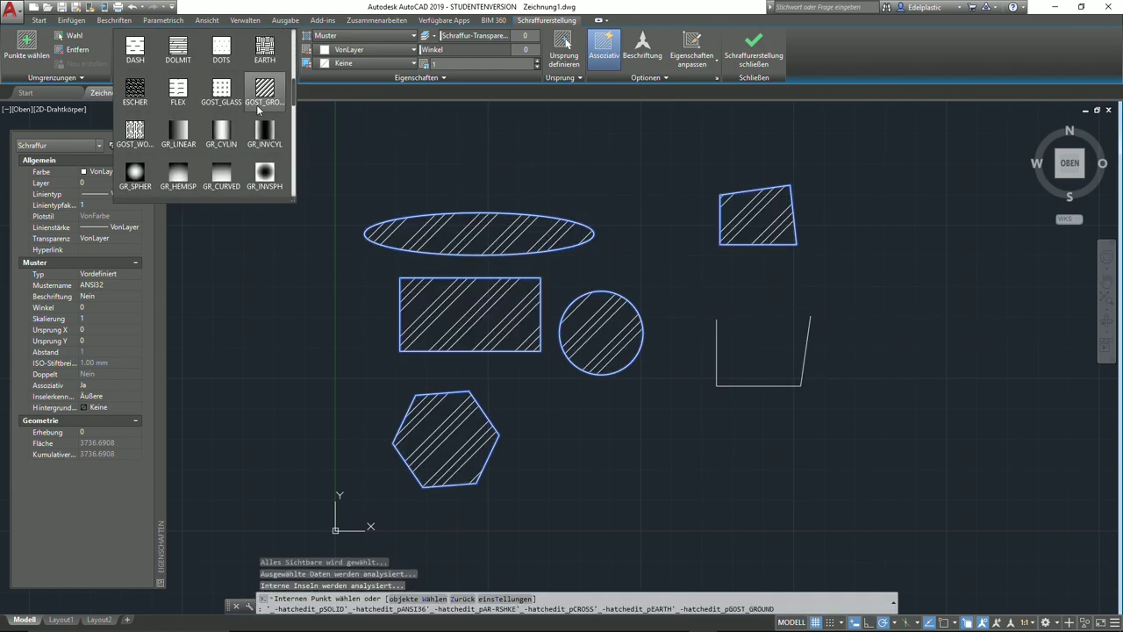
scroll(258, 109, "down", 2)
scroll(258, 108, "down", 1)
scroll(258, 109, "up", 2)
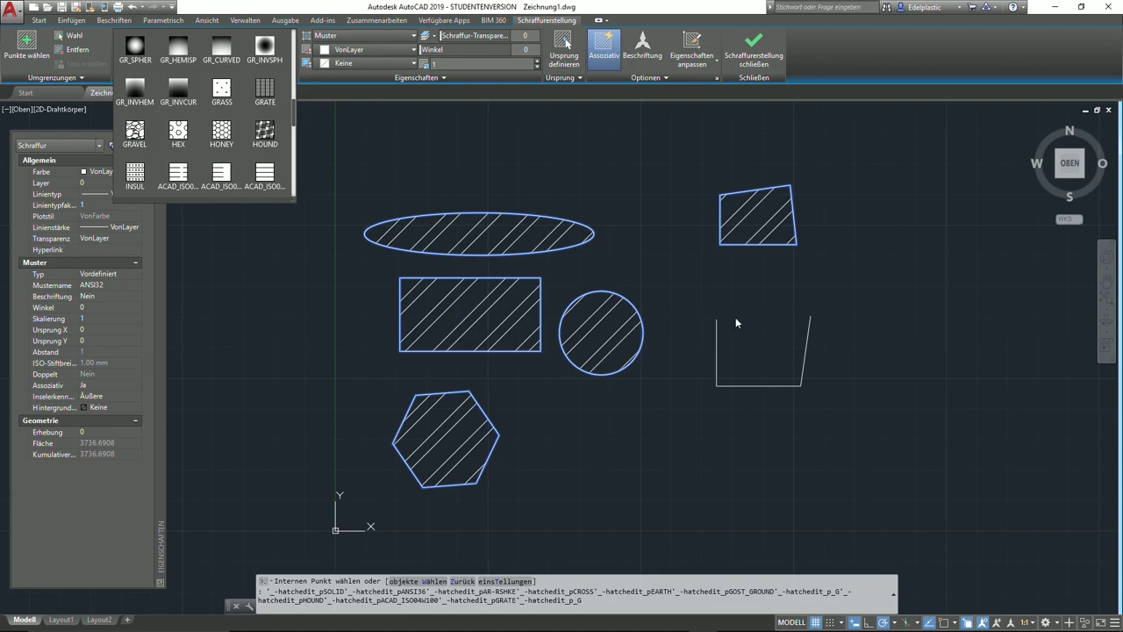
left_click(824, 327)
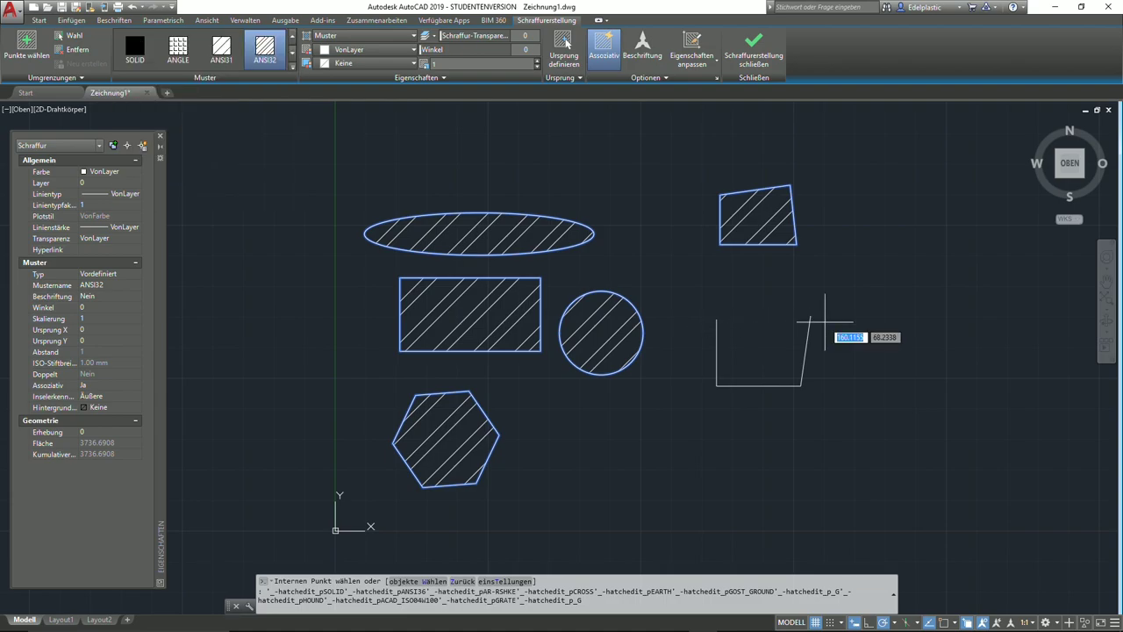
key("Escape")
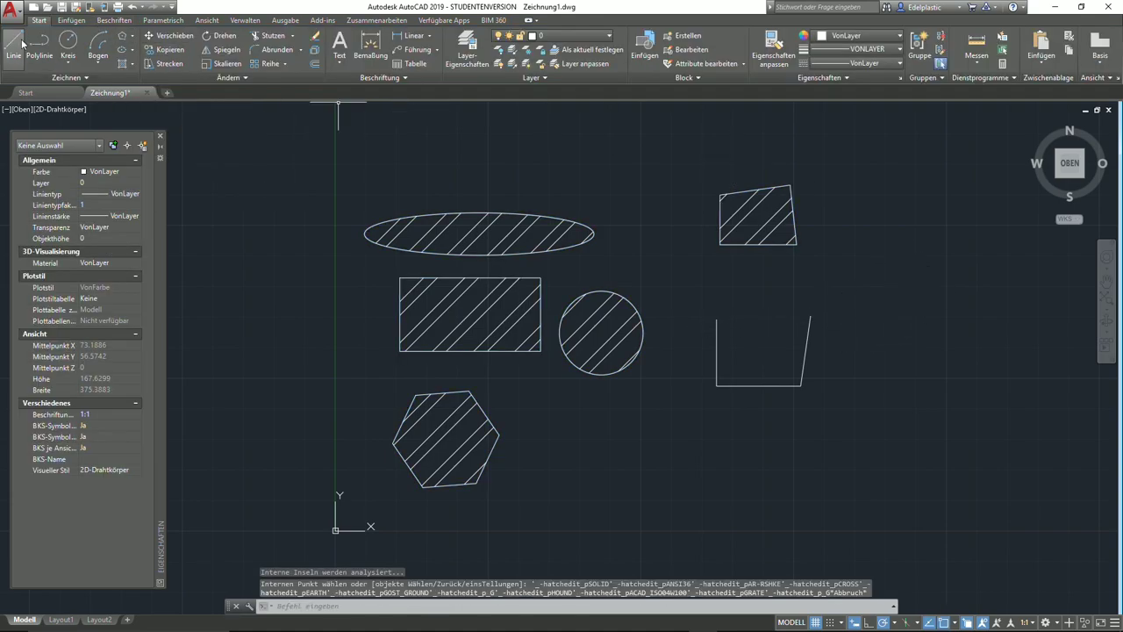
- Draw a line across the top of the open outline to close it
left_click(24, 42)
left_click(715, 318)
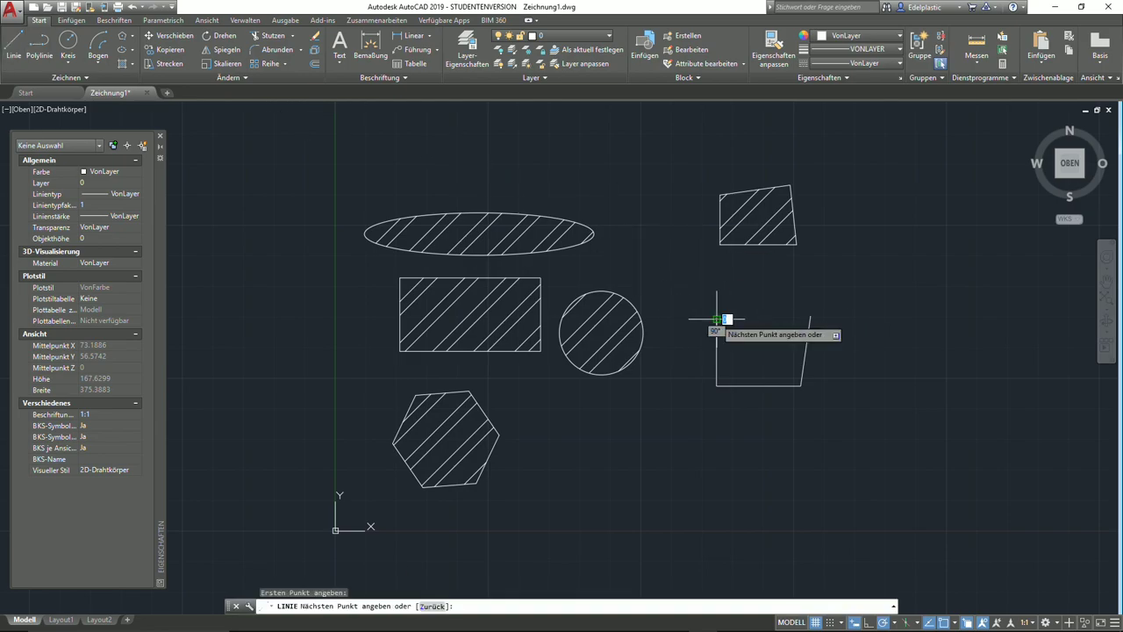
left_click(810, 317)
right_click(808, 315)
left_click(842, 322)
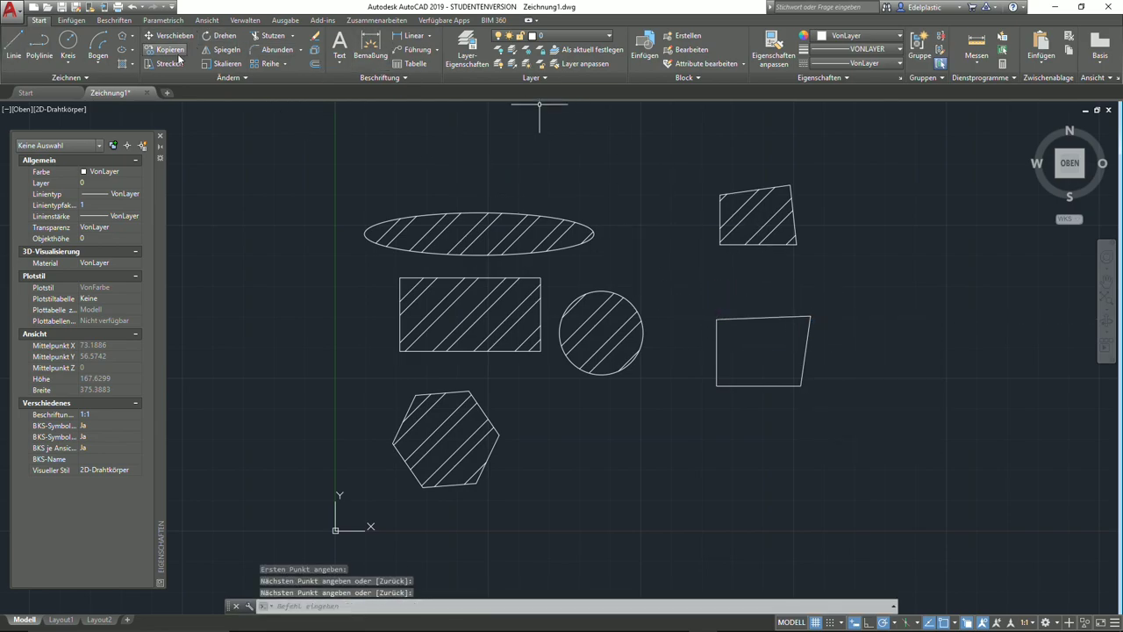
- Hatch the now-closed outline with ANSI32, then delete its top closing line
left_click(125, 63)
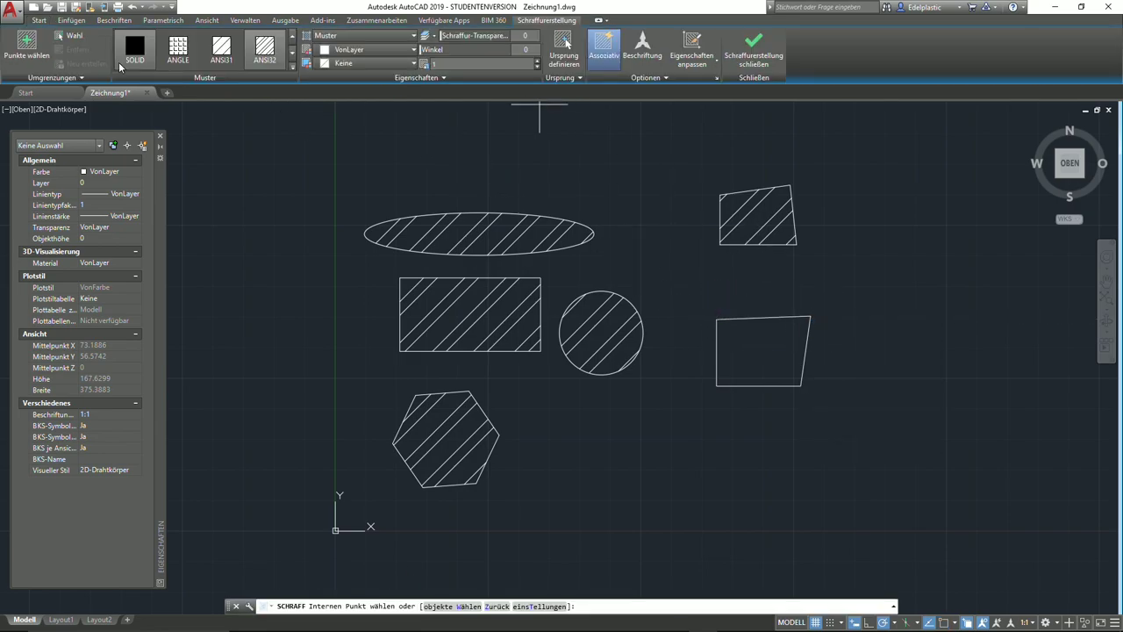
left_click(269, 49)
left_click(750, 360)
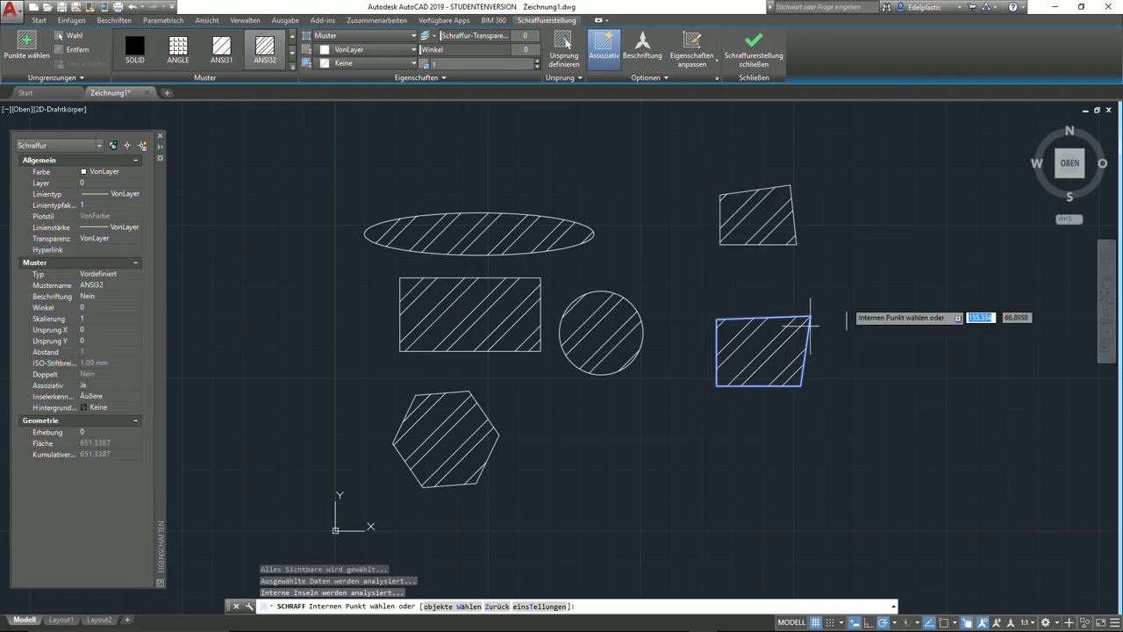
right_click(863, 288)
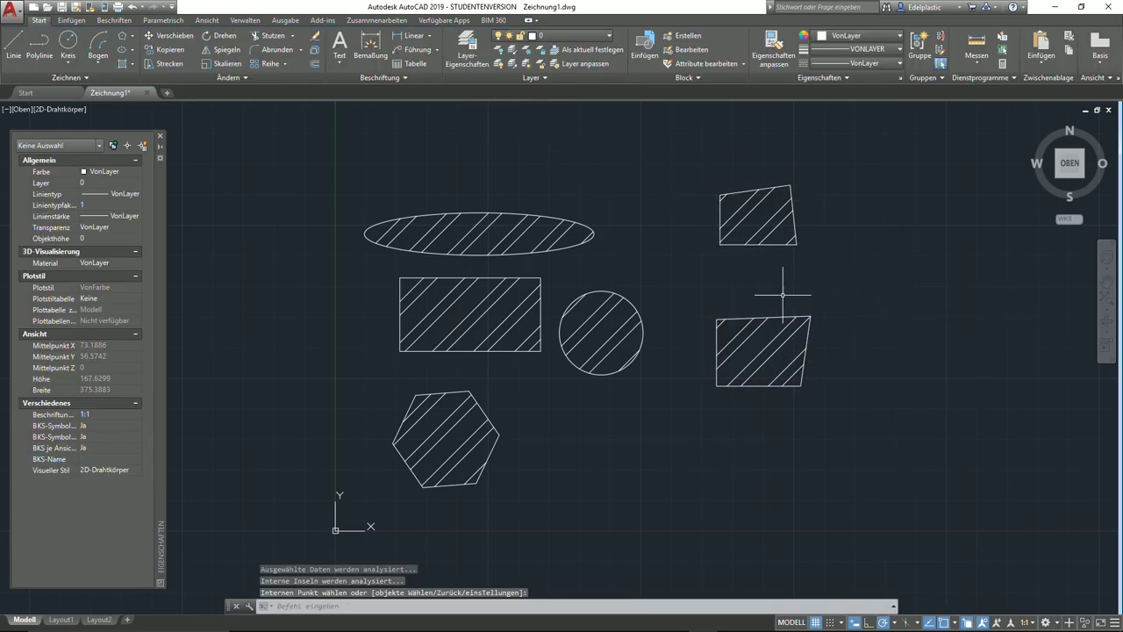
key("Return")
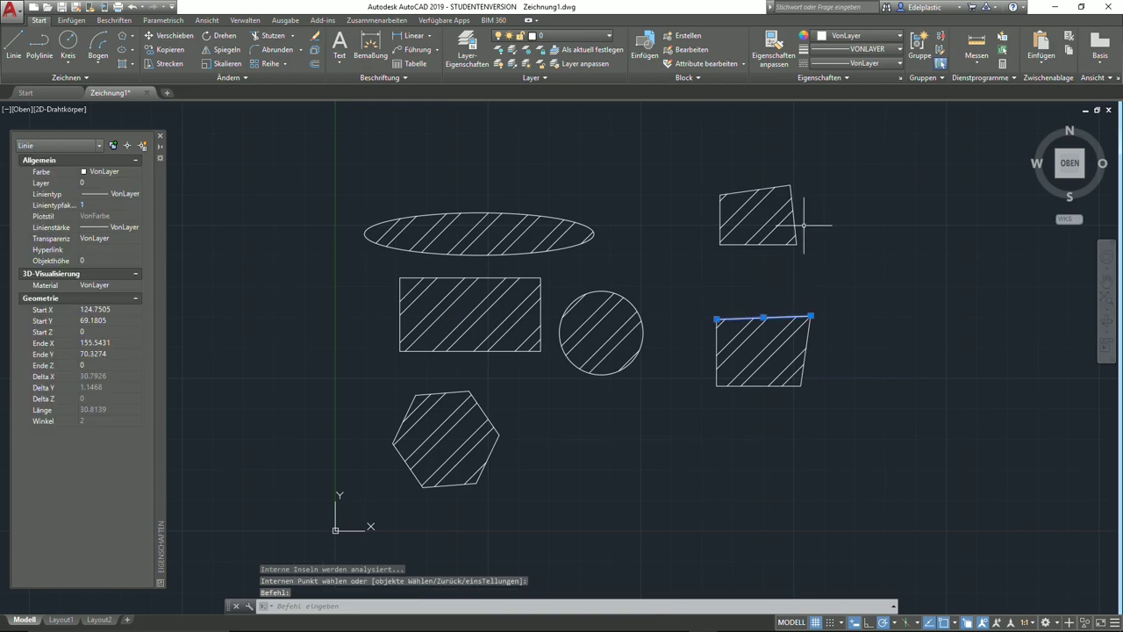
key("Delete")
- Window-select all the hatched shapes and delete them
scroll(781, 310, "up", 5)
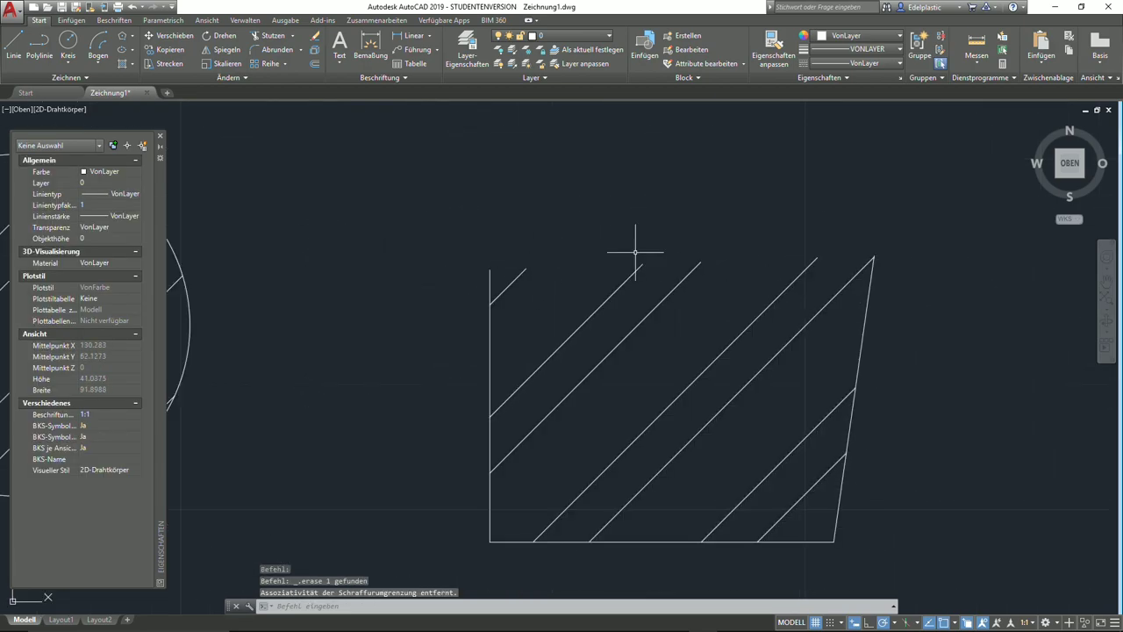
scroll(893, 252, "down", 6)
scroll(889, 243, "down", 4)
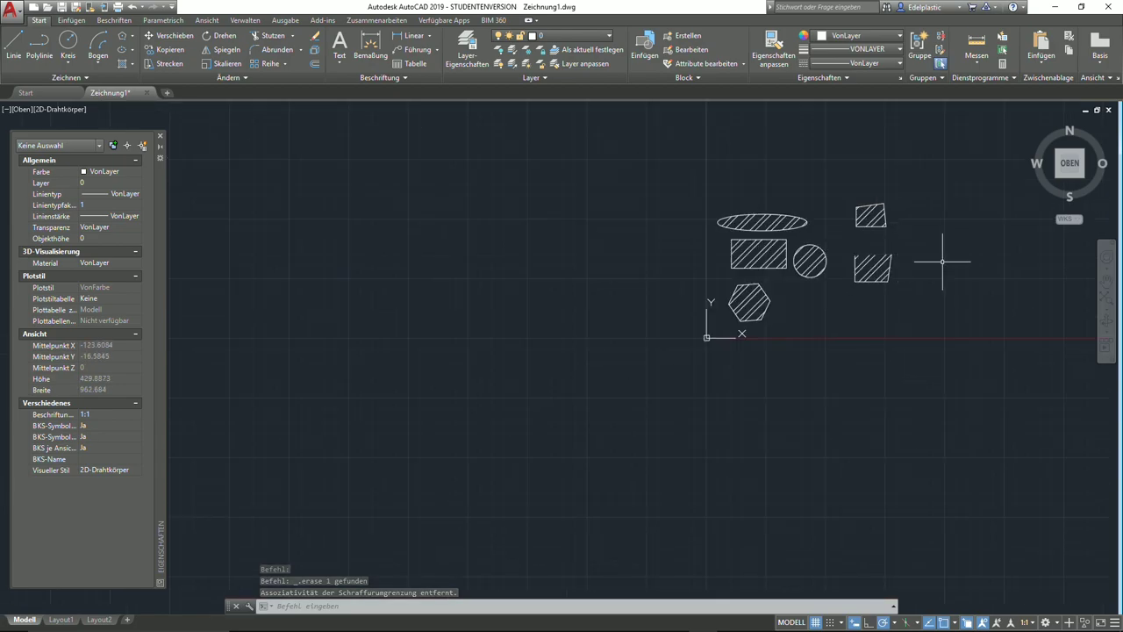
scroll(658, 296, "up", 1)
scroll(565, 274, "up", 4)
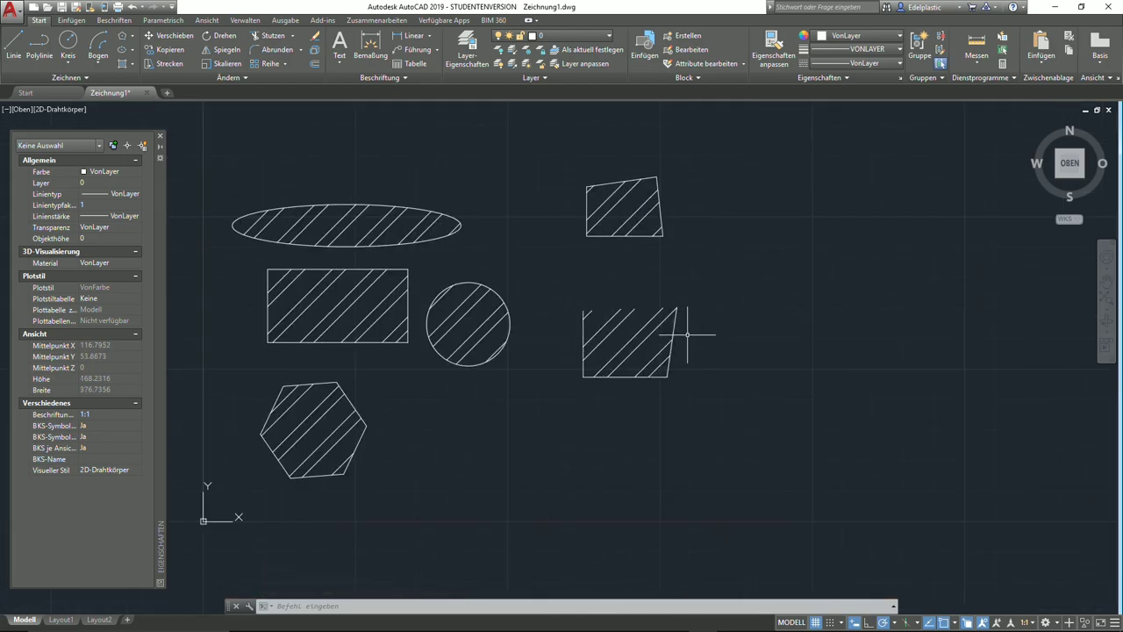
middle_click_drag(687, 334, 796, 334)
left_click(849, 453)
left_click(315, 138)
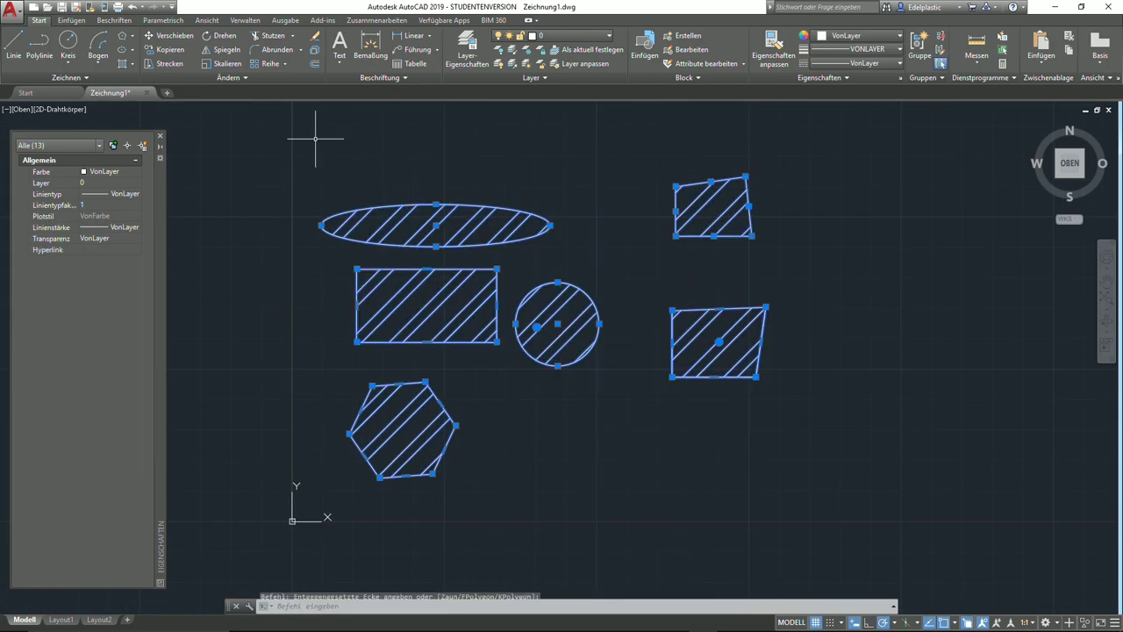
key("Delete")
left_click(116, 79)
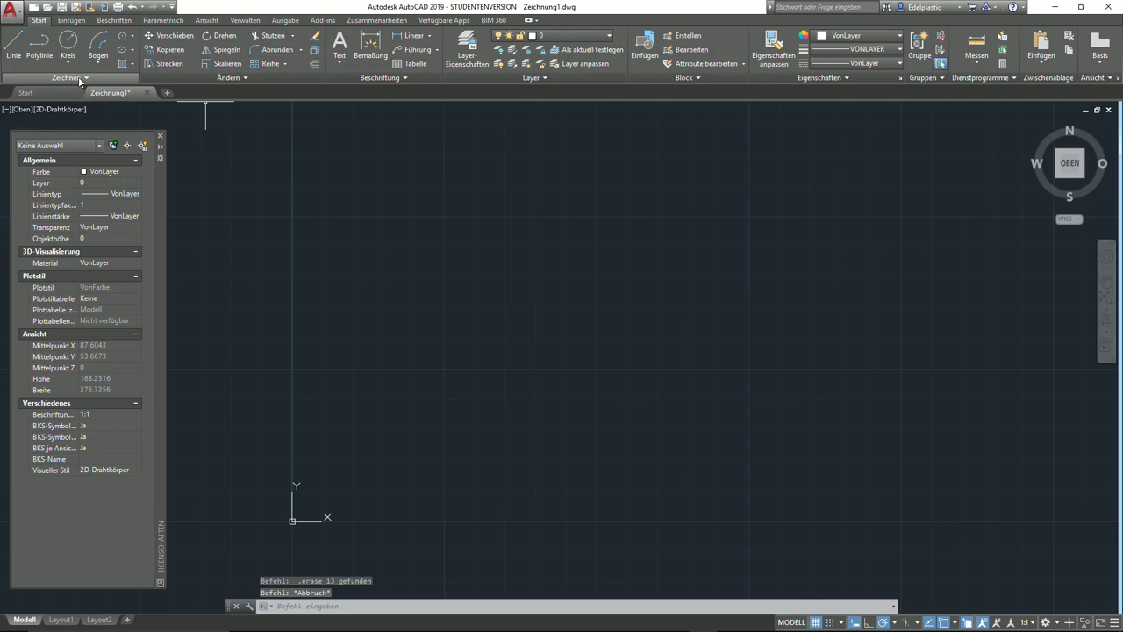
- Draw a wavy fit-point spline through five points across the drawing
left_click(80, 79)
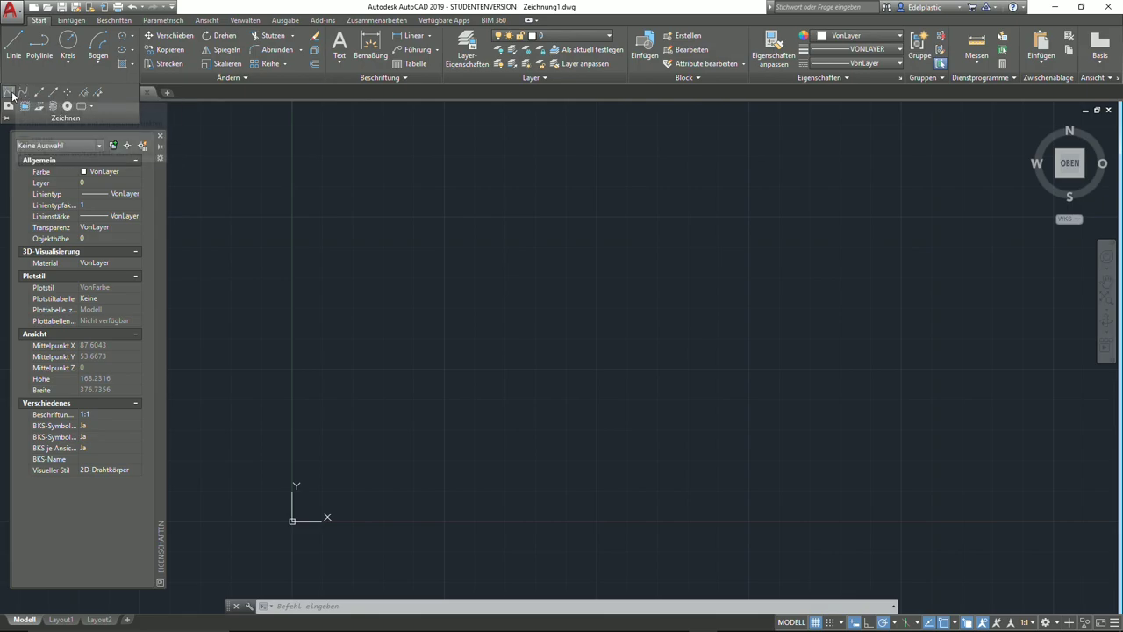
left_click(9, 93)
left_click(370, 275)
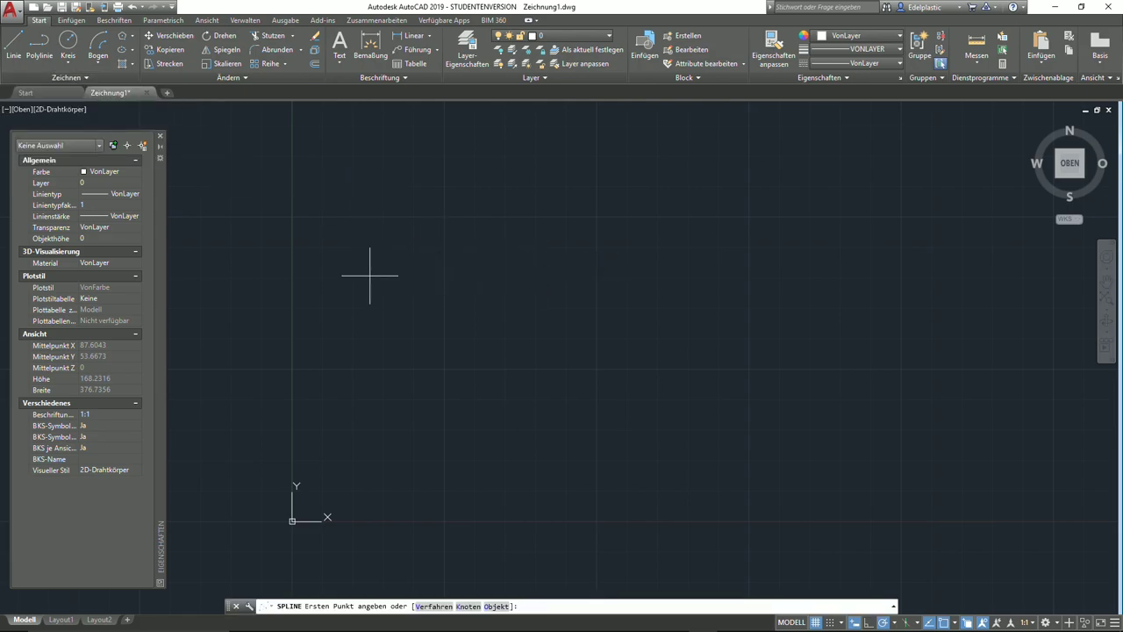
left_click(479, 203)
left_click(614, 263)
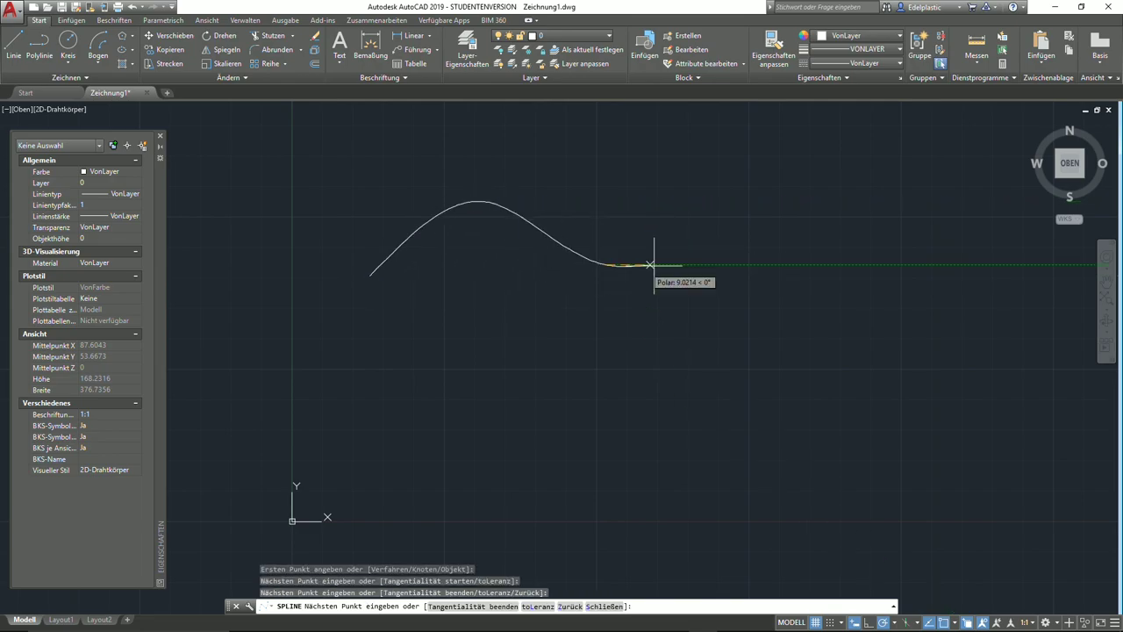
left_click(752, 203)
left_click(864, 192)
right_click(865, 194)
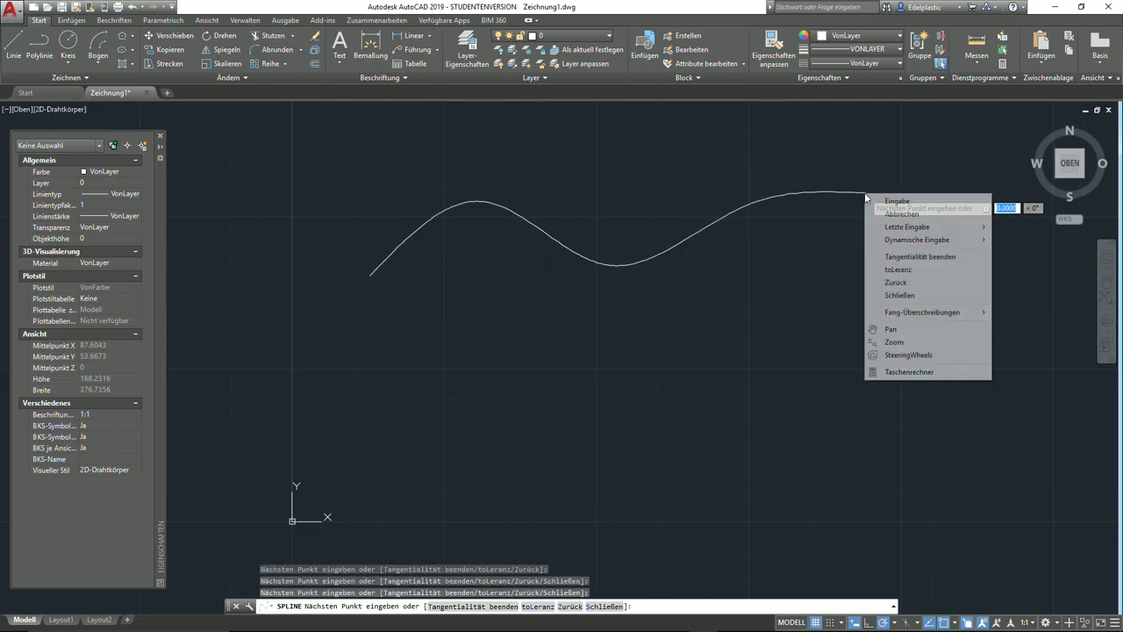
left_click(883, 201)
- Draw a gentler control-vertex spline with five vertices below the first spline
left_click(87, 77)
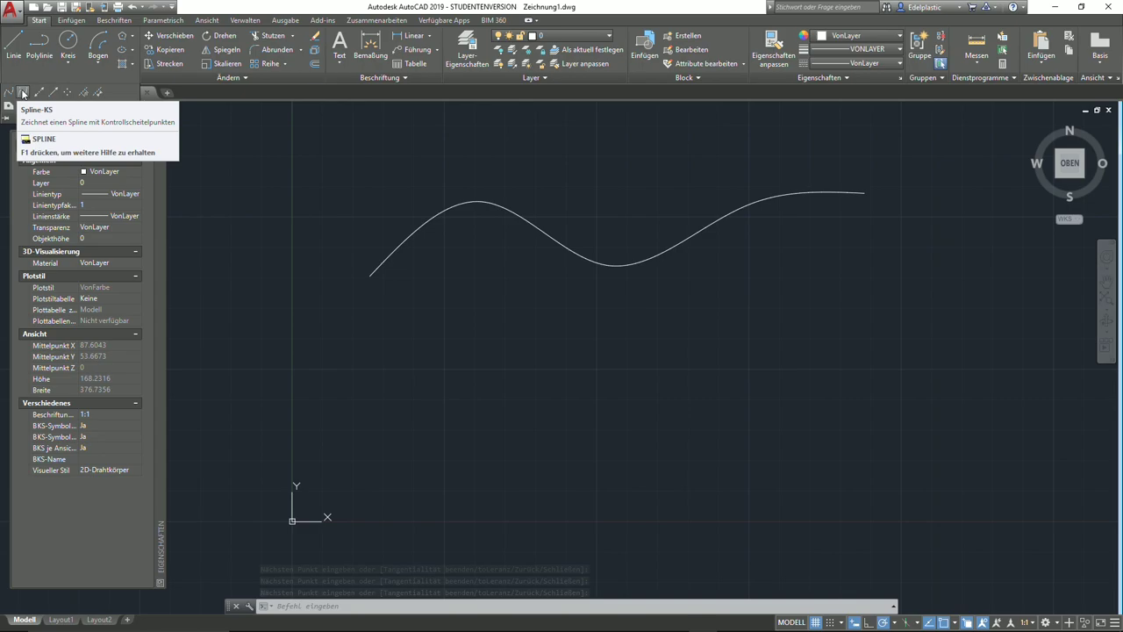
left_click(23, 93)
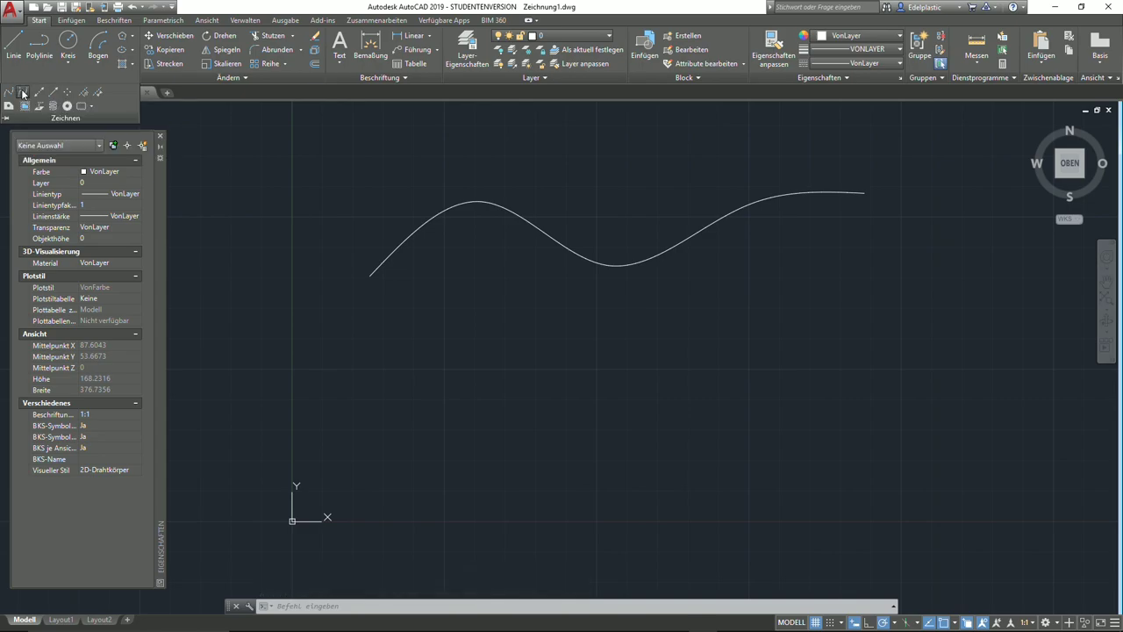
left_click(383, 433)
left_click(483, 366)
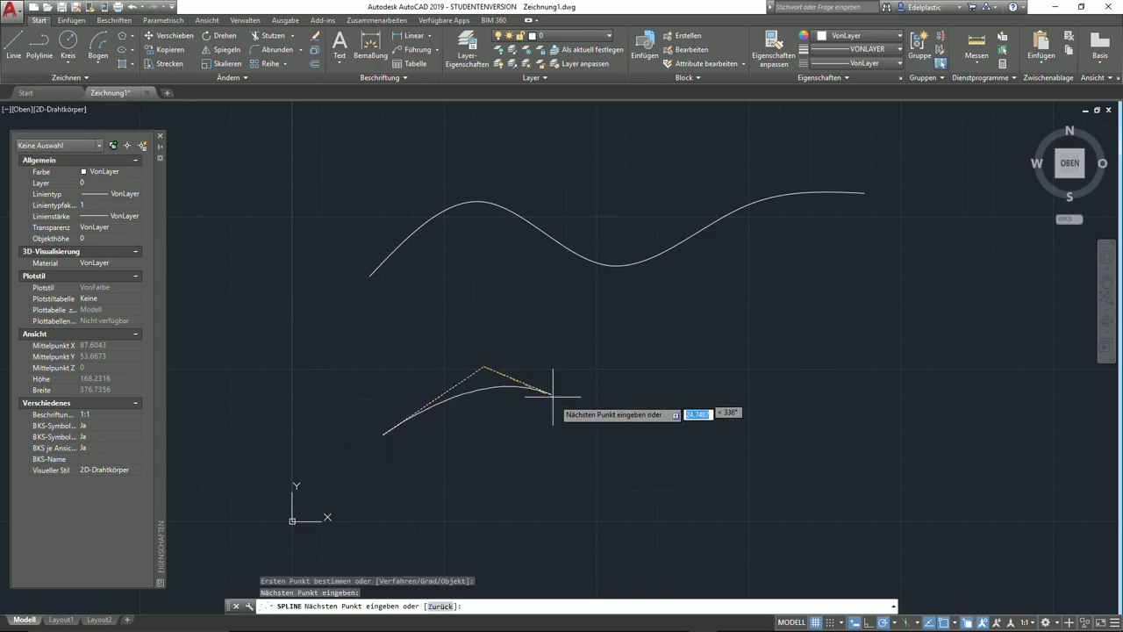
left_click(658, 455)
left_click(840, 355)
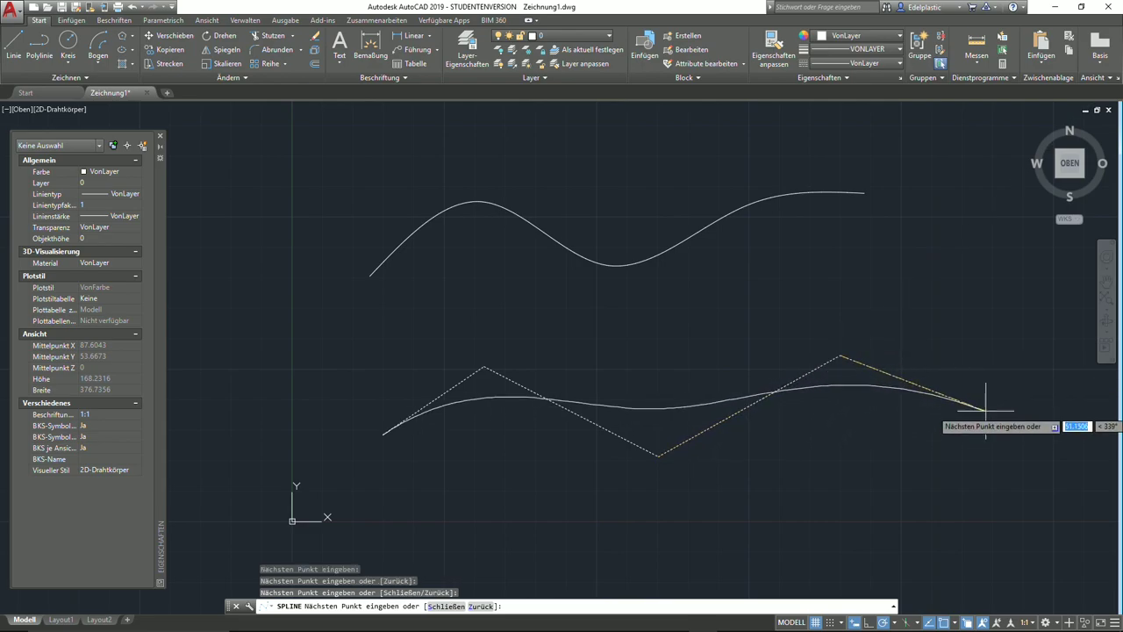
left_click(939, 389)
right_click(938, 388)
left_click(961, 393)
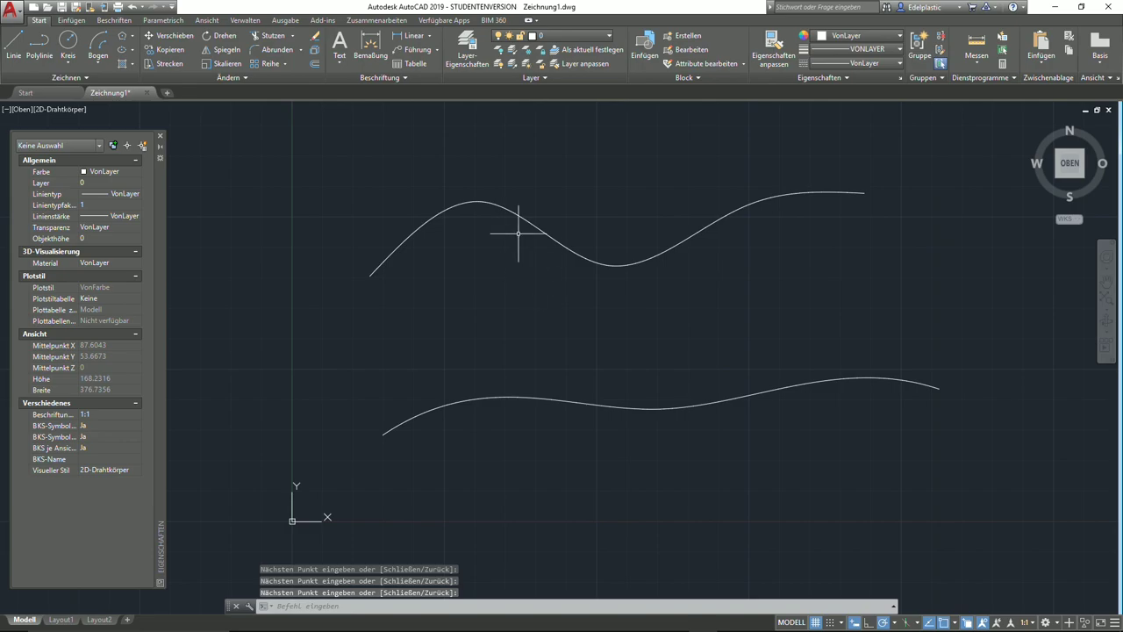
- Reshape the upper spline by raising its peak and moving another fit point
left_click(508, 209)
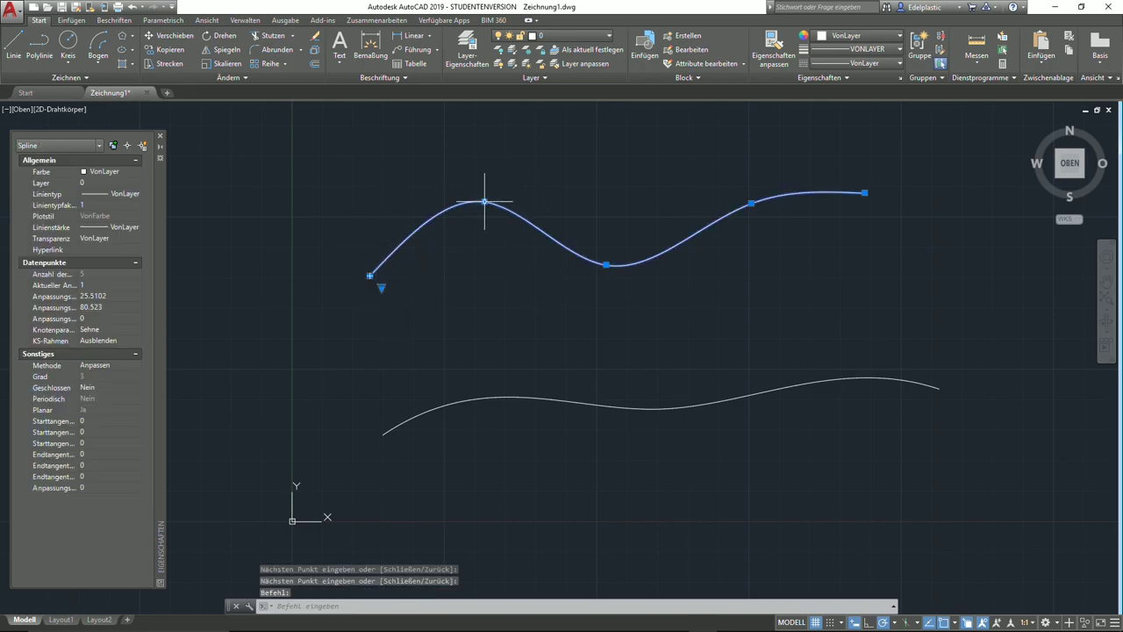
left_click(485, 202)
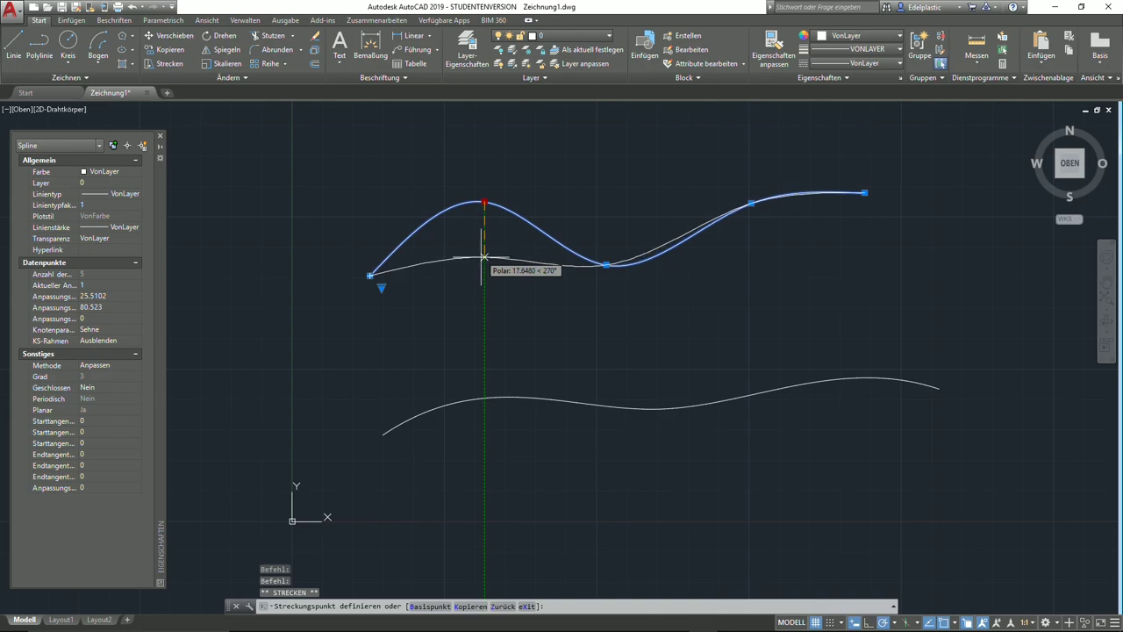
left_click(477, 149)
left_click(605, 263)
left_click(606, 298)
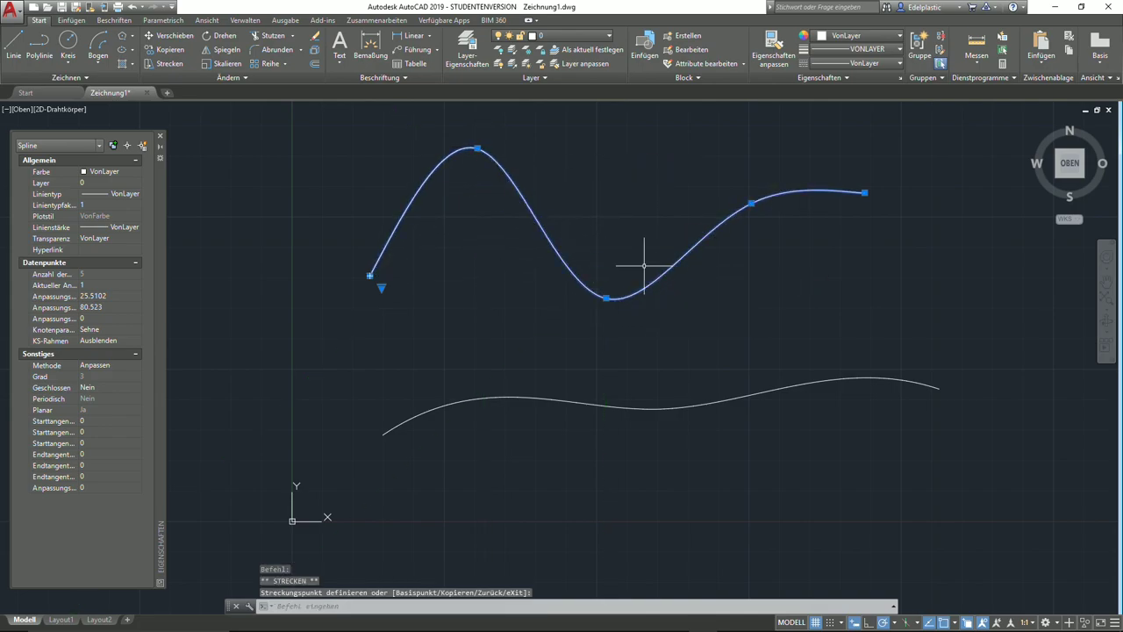
left_click(588, 202)
key("Escape")
- Drag the lower spline's right control vertex down-left to give it a hook
left_click(604, 404)
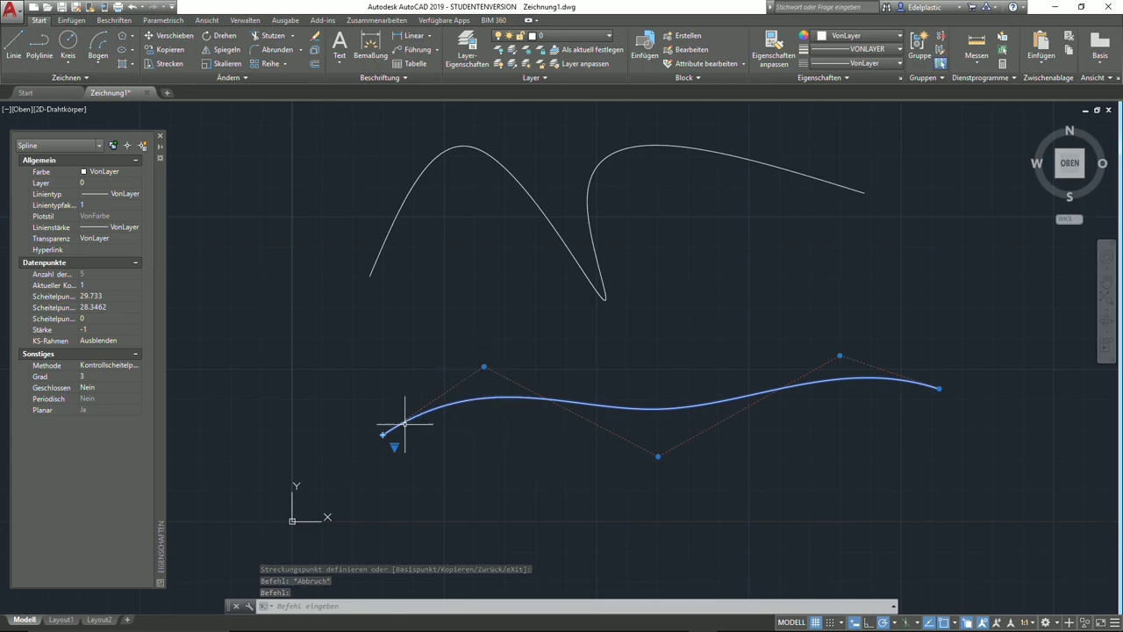
left_click(483, 367)
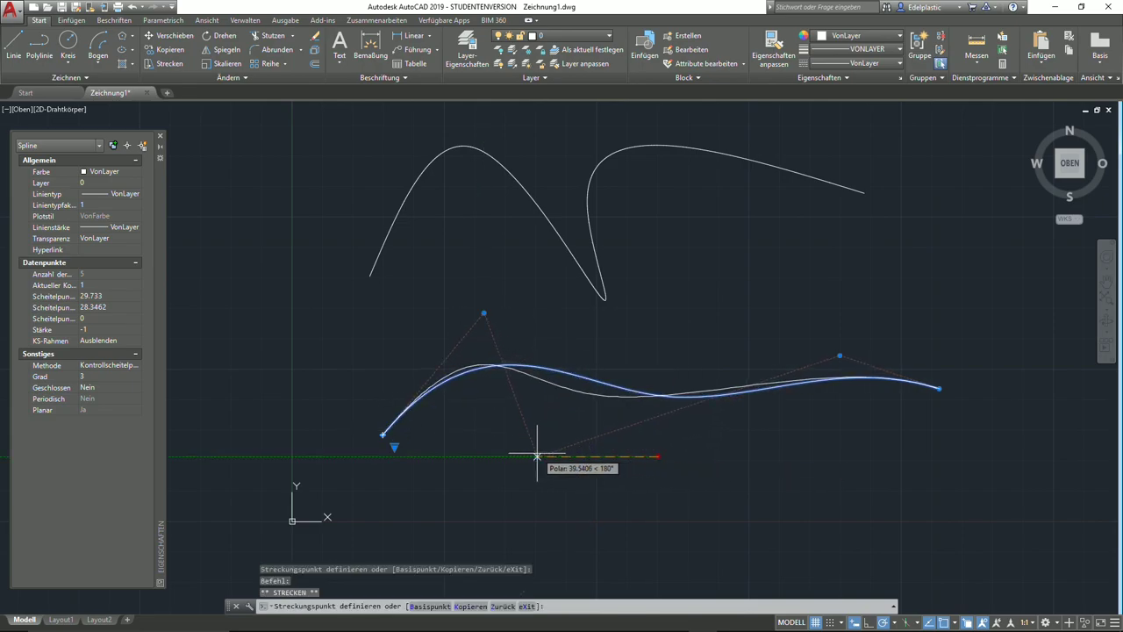
left_click(840, 355)
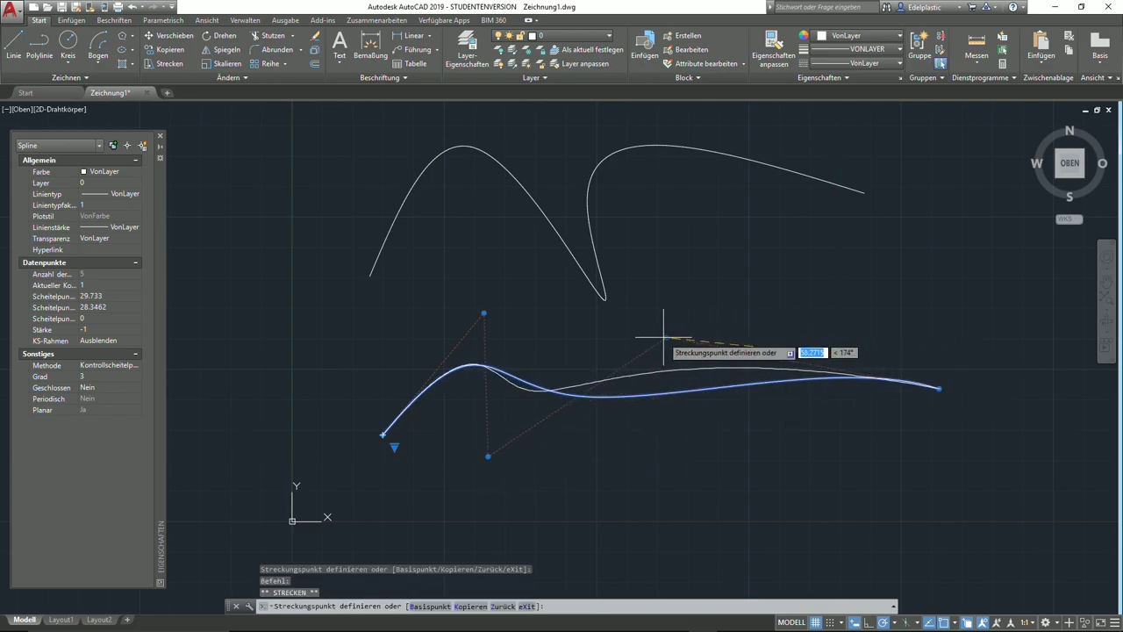
left_click(429, 527)
key("Escape")
- Move the upper spline's valley point up to smooth the curve
left_click(600, 253)
left_click(594, 255)
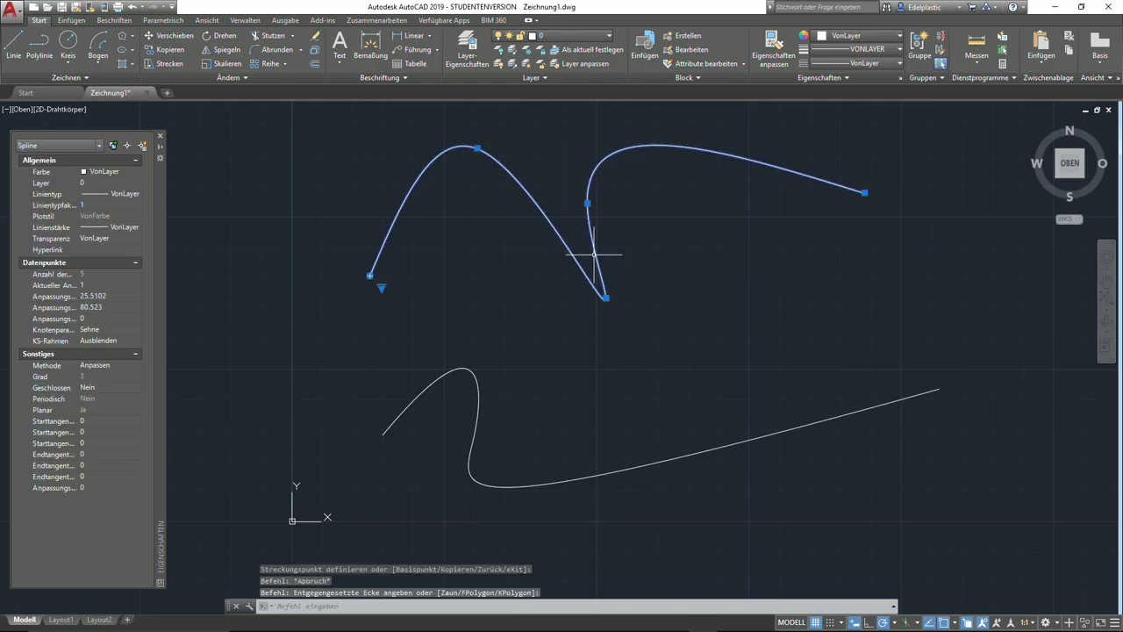
left_click(597, 237)
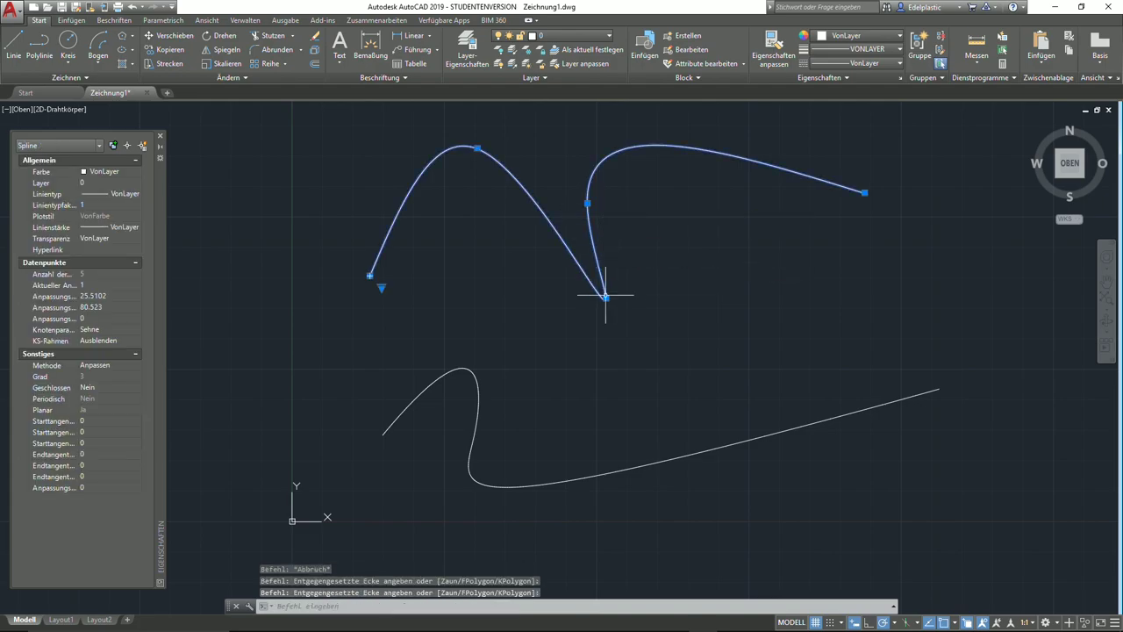
left_click(605, 297)
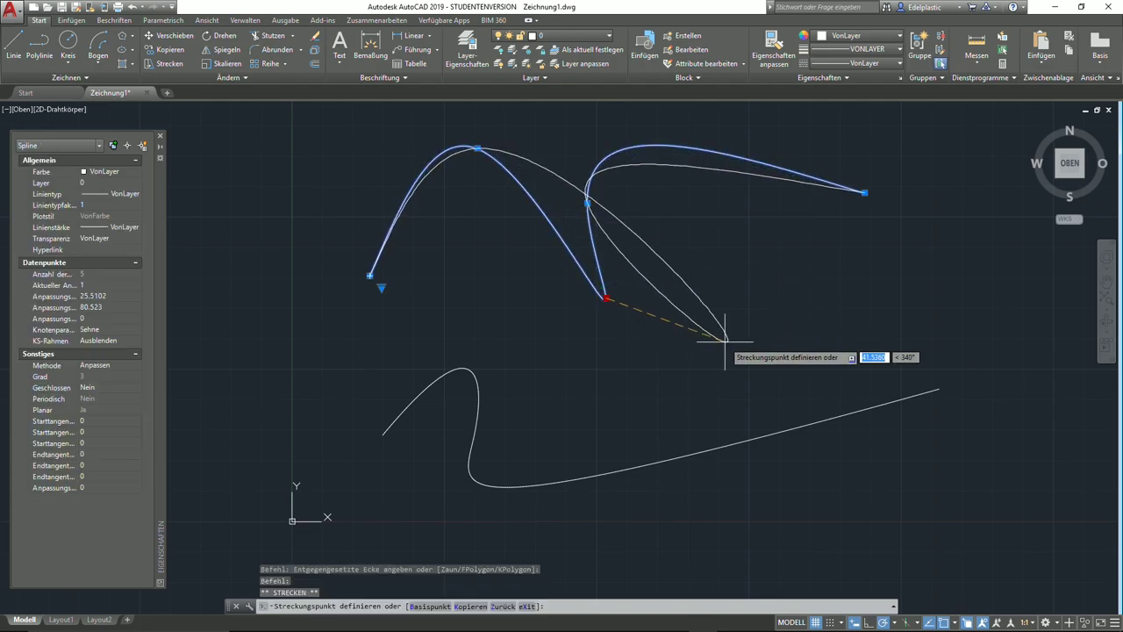
left_click(536, 226)
key("Escape")
- Window-select both splines and delete them
left_click(686, 541)
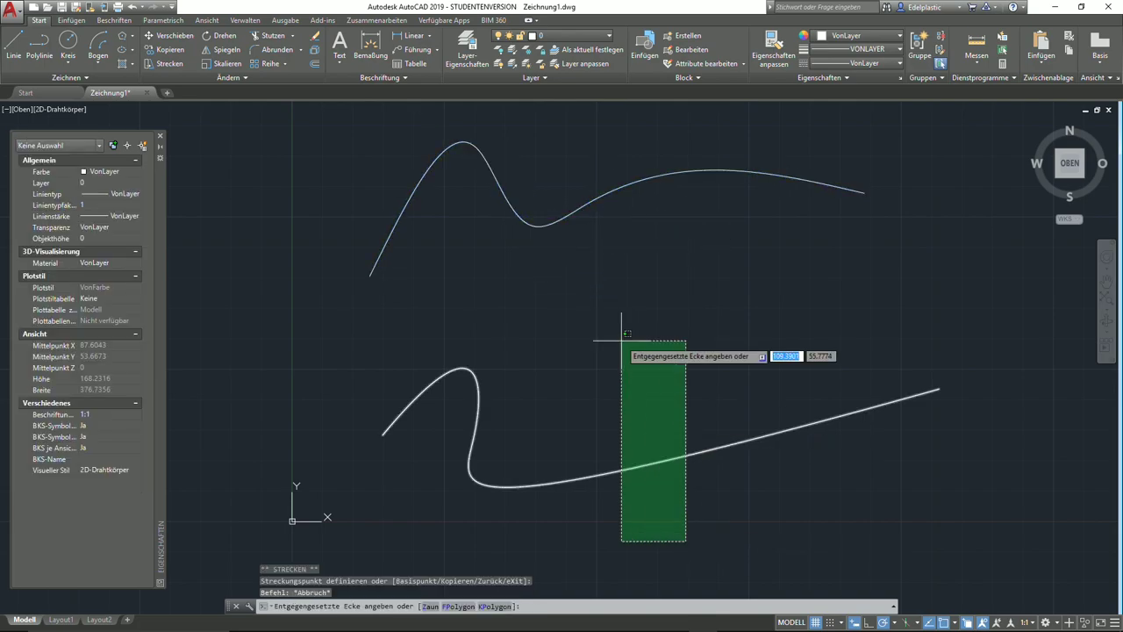
left_click(533, 181)
key("Delete")
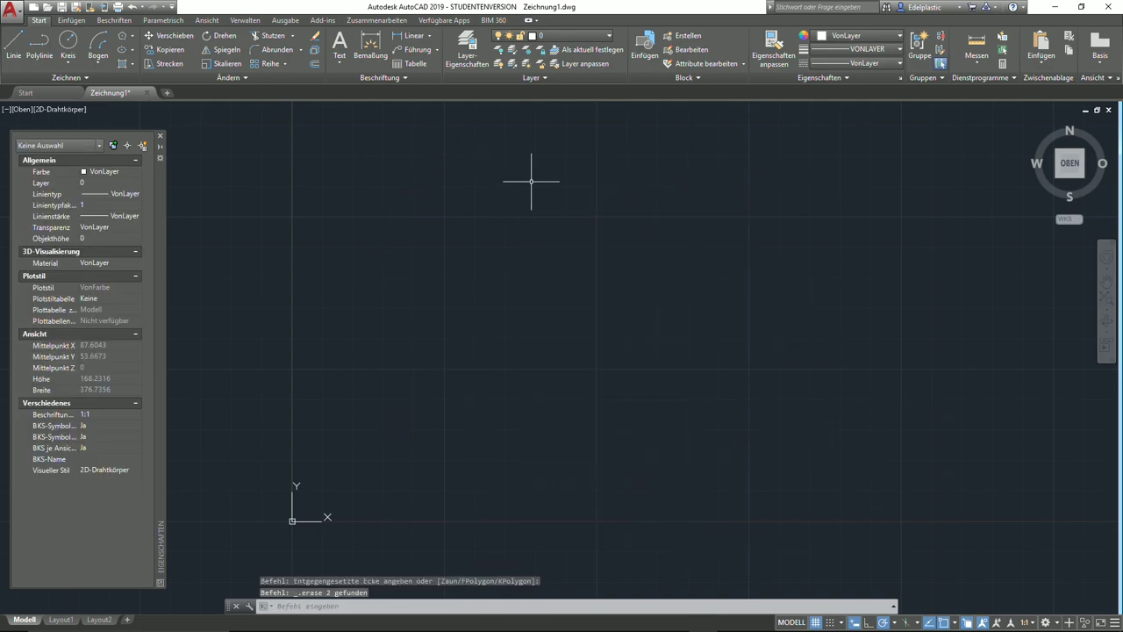
left_click(70, 78)
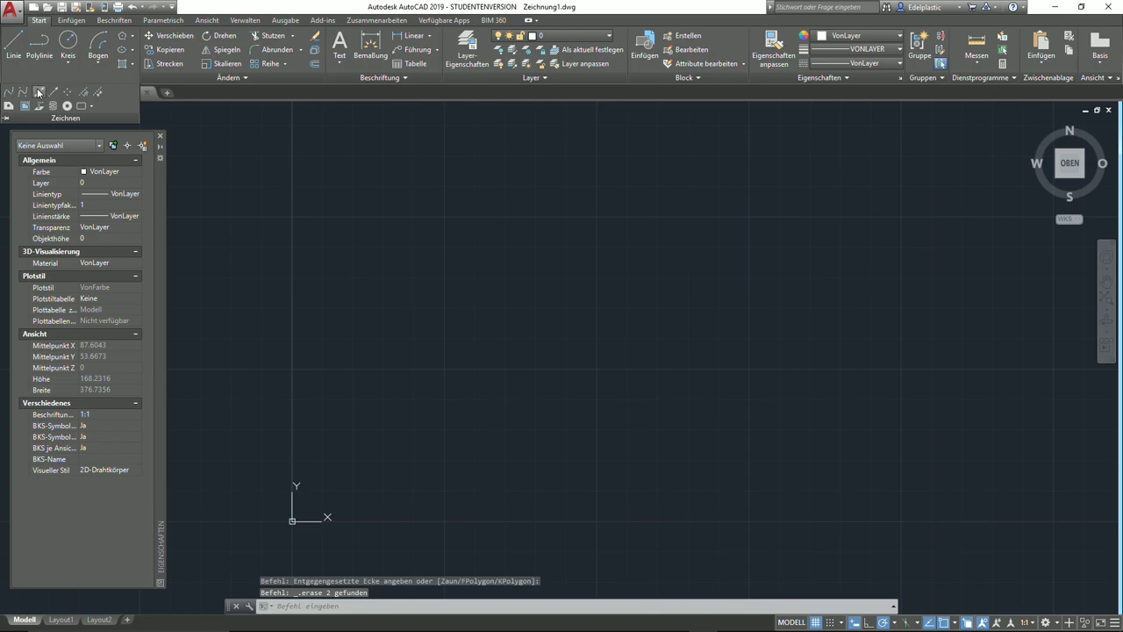
left_click(39, 92)
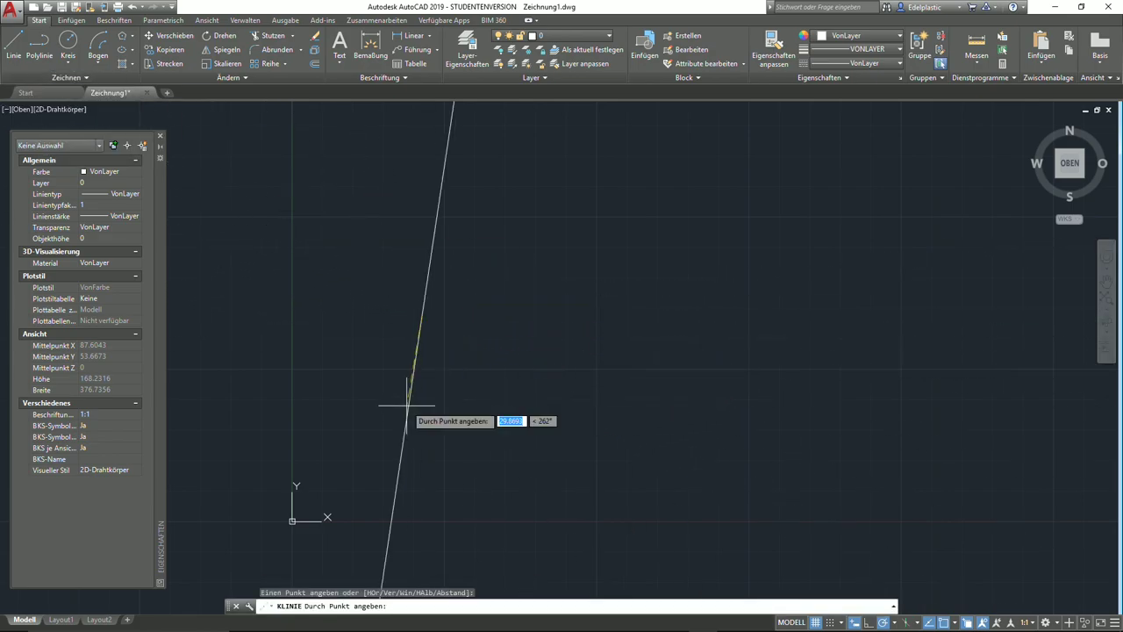
left_click(337, 318)
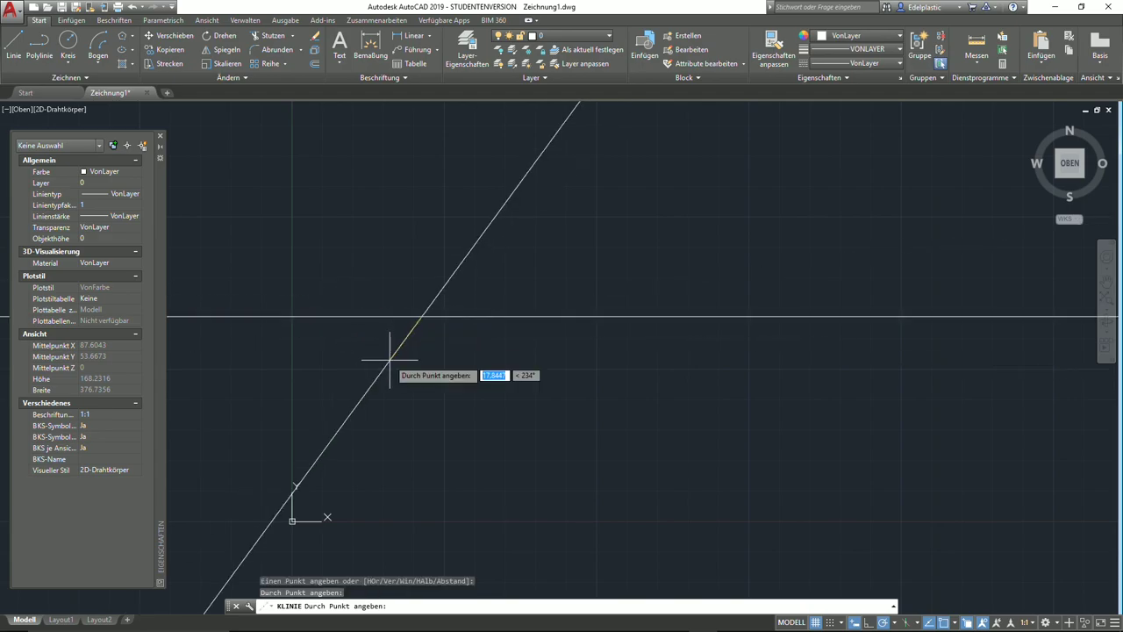
key("Escape")
scroll(389, 359, "down", 10)
scroll(389, 359, "down", 5)
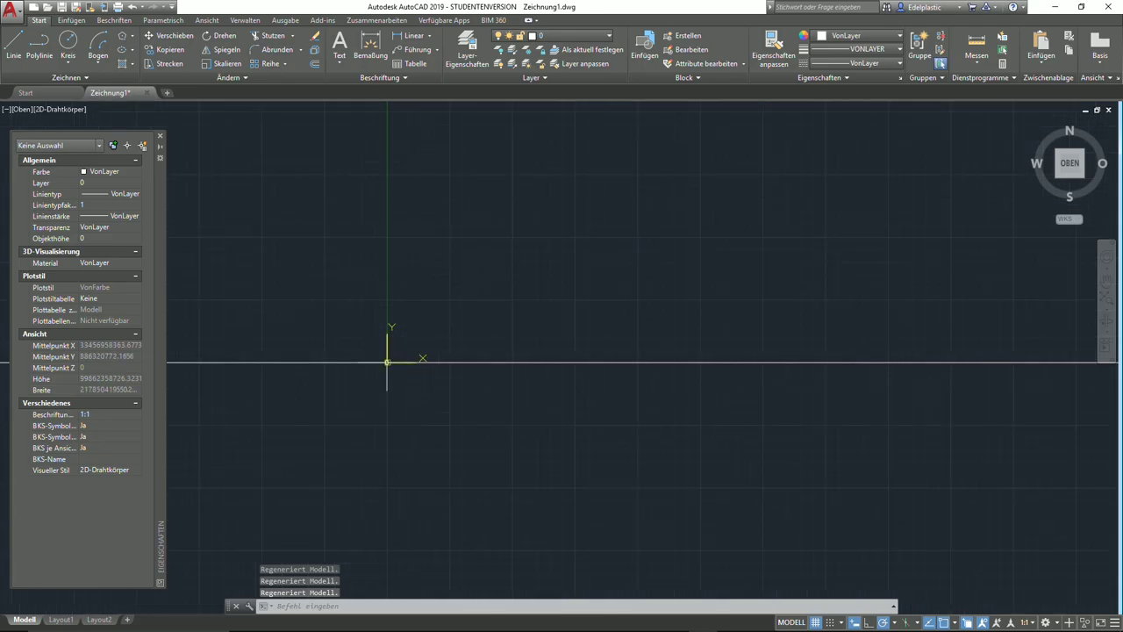
scroll(380, 451, "up", 5)
scroll(401, 296, "up", 5)
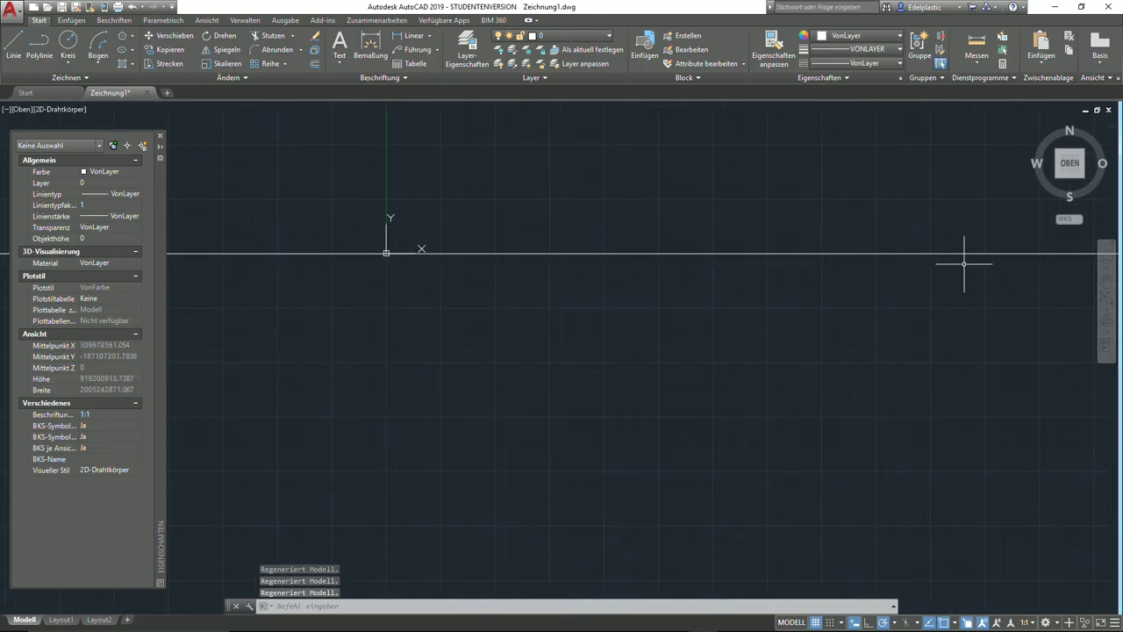
left_click(1105, 302)
left_click(599, 535)
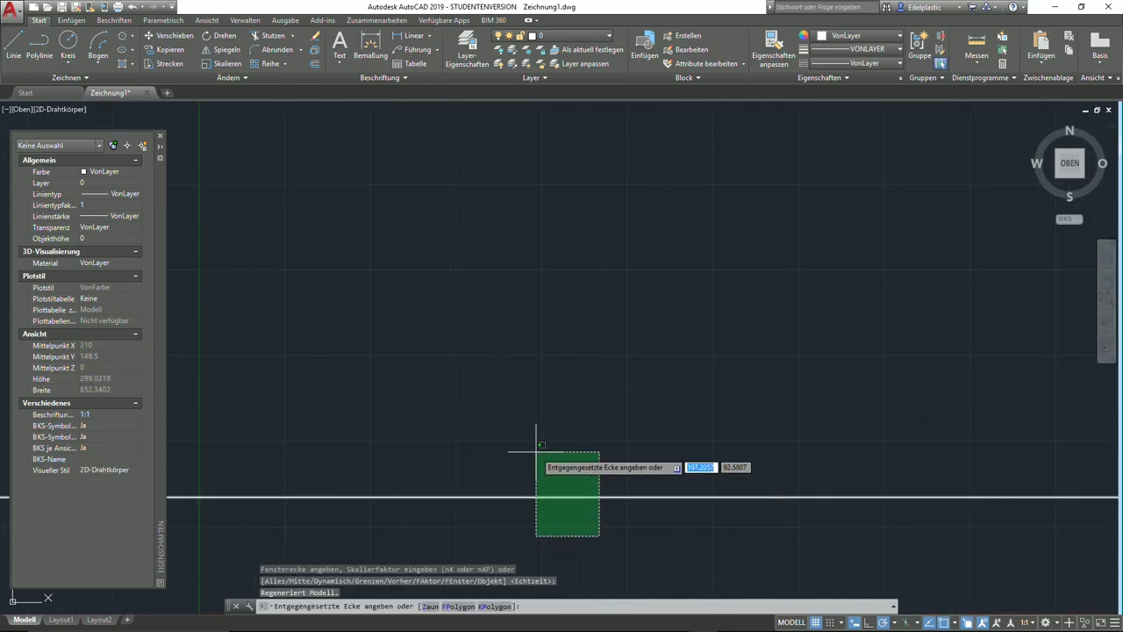
left_click(534, 450)
key("Delete")
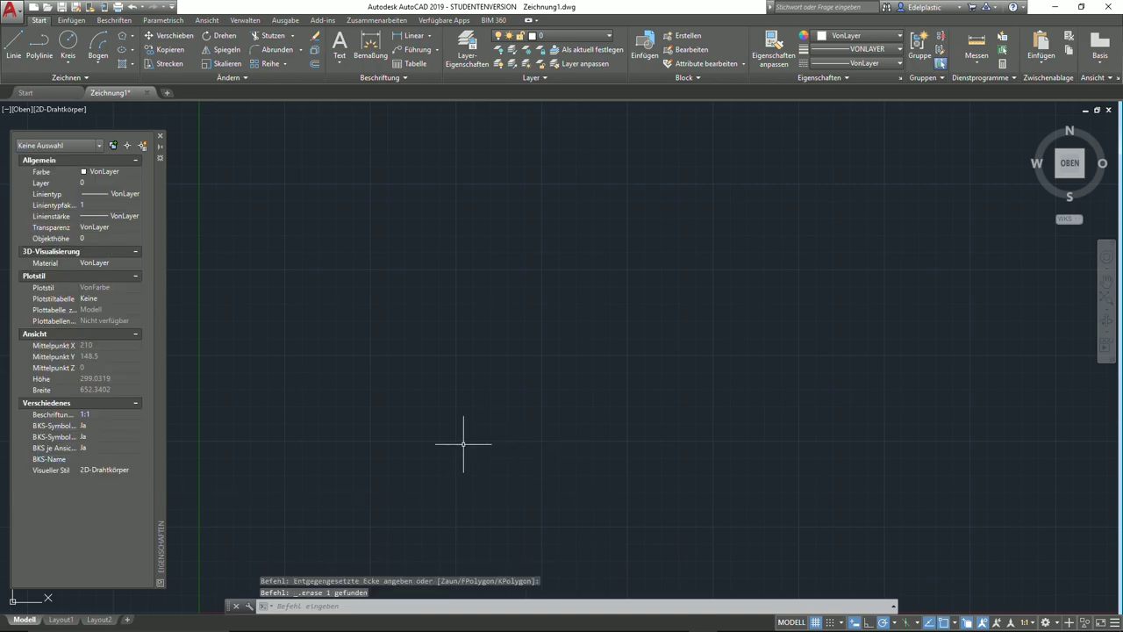
- Draw a horizontal ray running to the right from a start point
left_click(86, 78)
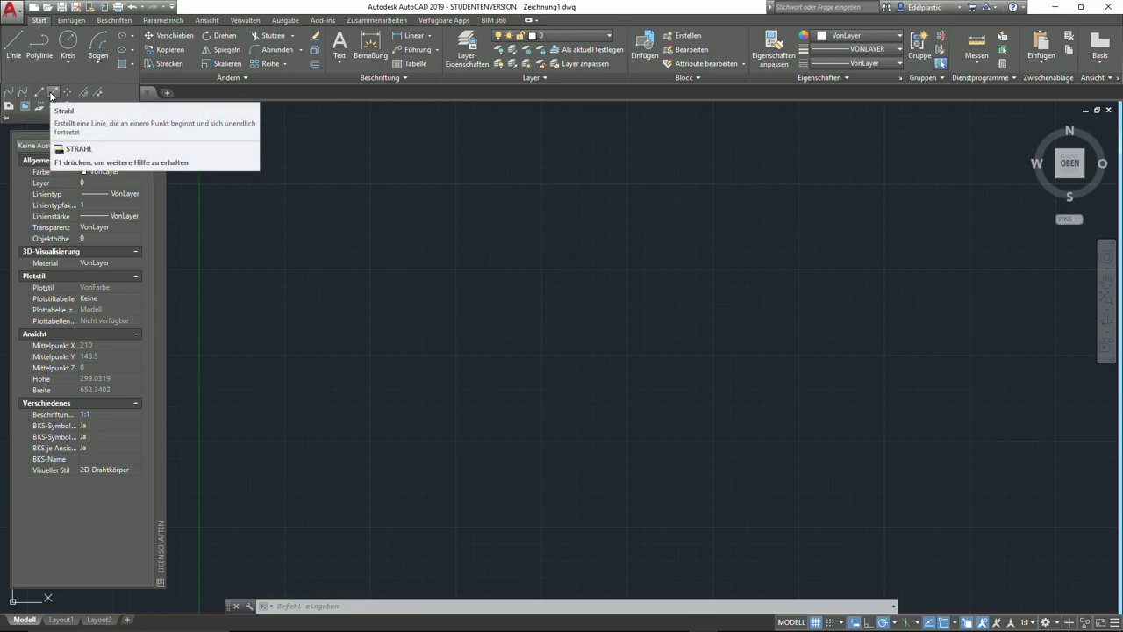
left_click(52, 95)
left_click(515, 358)
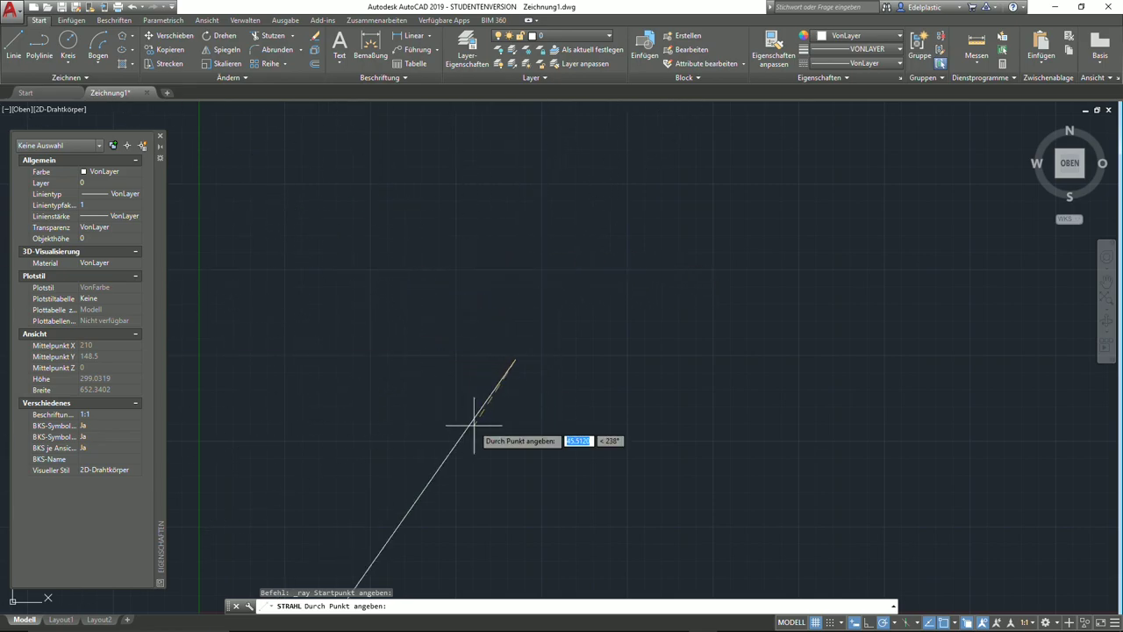
left_click(672, 359)
key("Return")
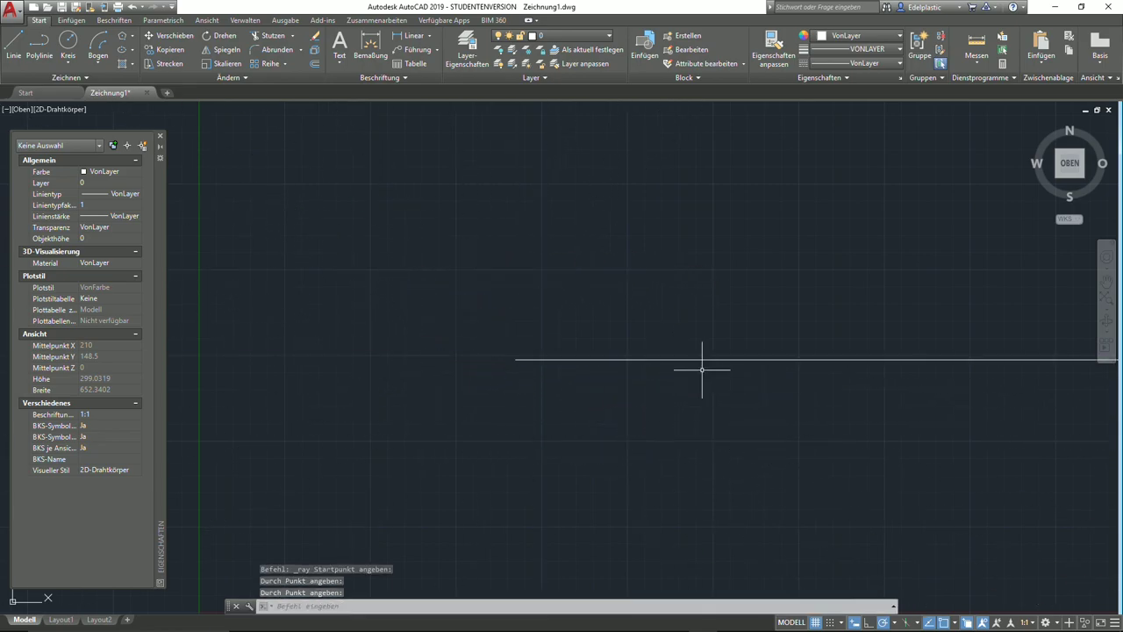
- Zoom out and pan along the ray to show it extends endlessly
scroll(940, 408, "down", 5)
scroll(609, 394, "down", 5)
scroll(719, 413, "down", 5)
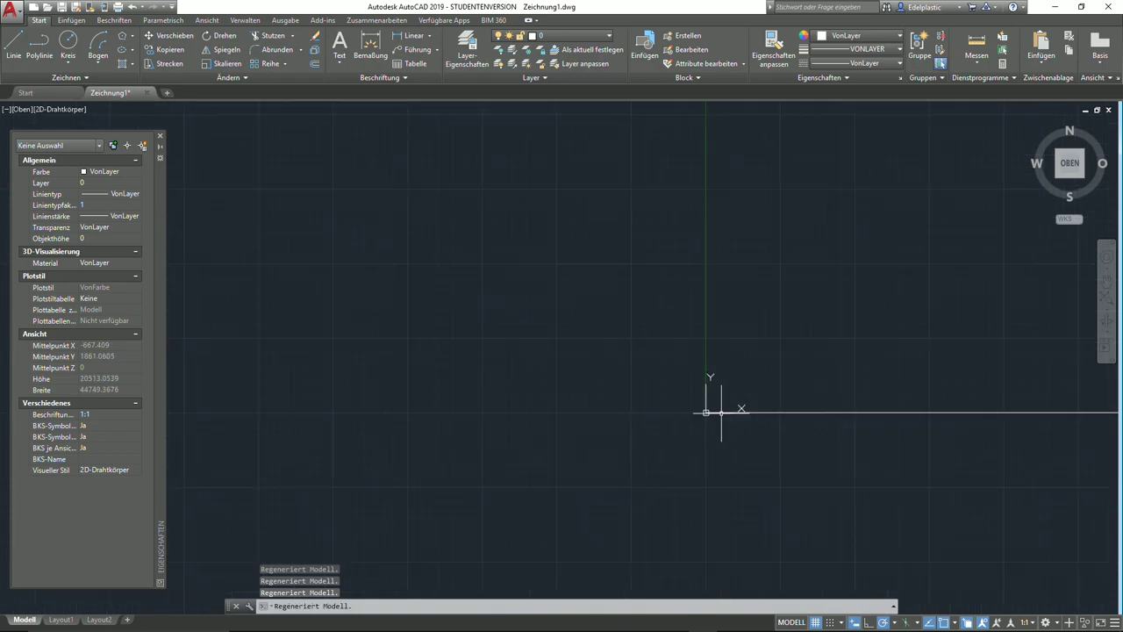
scroll(1013, 421, "down", 5)
scroll(878, 409, "down", 2)
scroll(895, 406, "down", 2)
scroll(1000, 413, "down", 2)
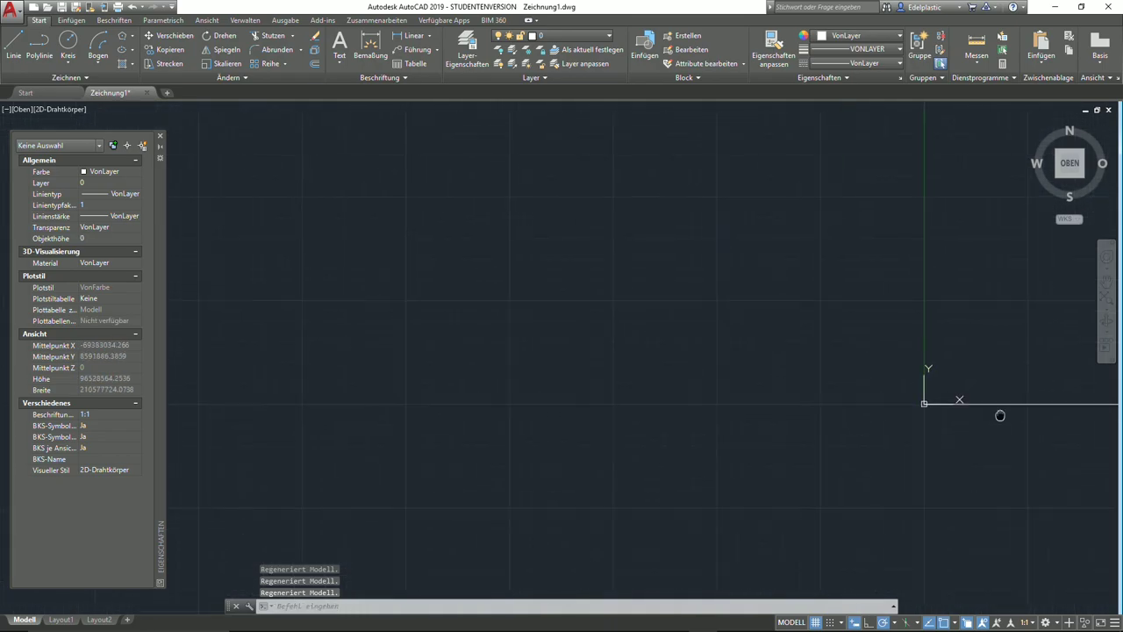
scroll(829, 383, "down", 2)
scroll(828, 383, "up", 3)
middle_click_drag(1022, 386, 444, 386)
mouse_move(839, 391)
middle_mouse_down()
mouse_move(536, 383)
mouse_move(587, 388)
middle_mouse_up()
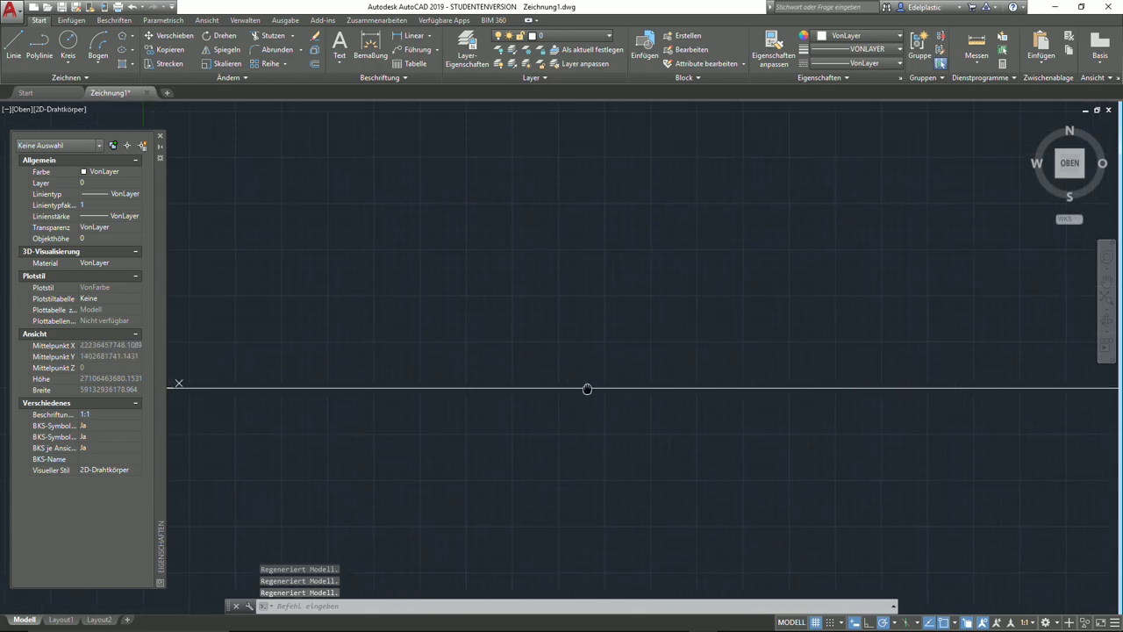
middle_click_drag(286, 353, 738, 371)
- Select and delete the ray, then zoom to show all drawing limits
left_click(737, 451)
left_click(528, 320)
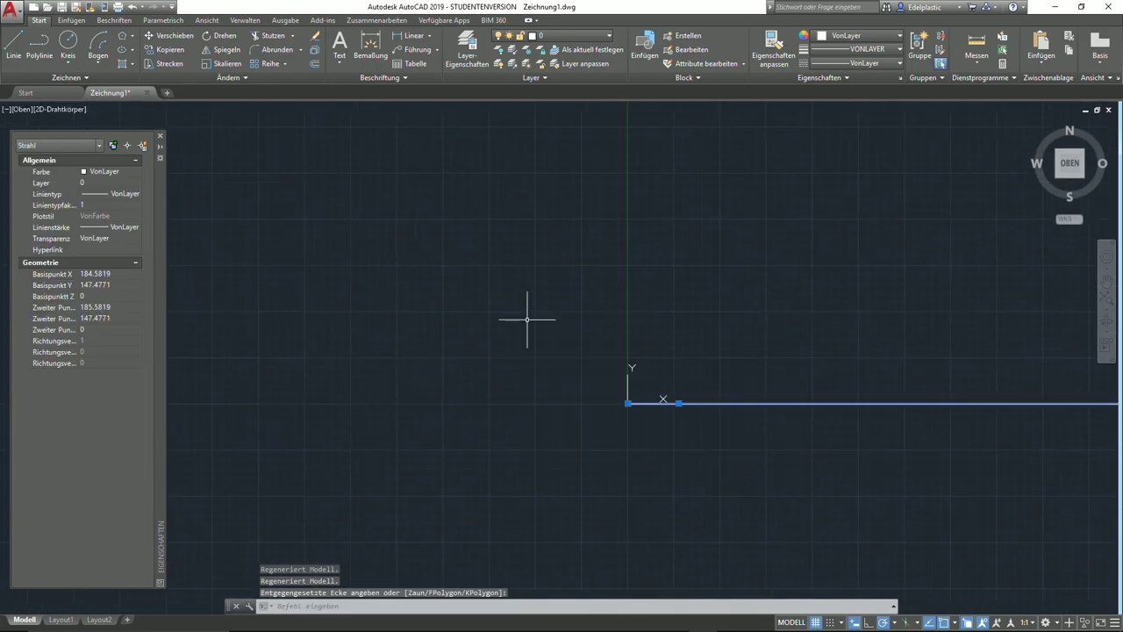
key("Delete")
left_click(1107, 294)
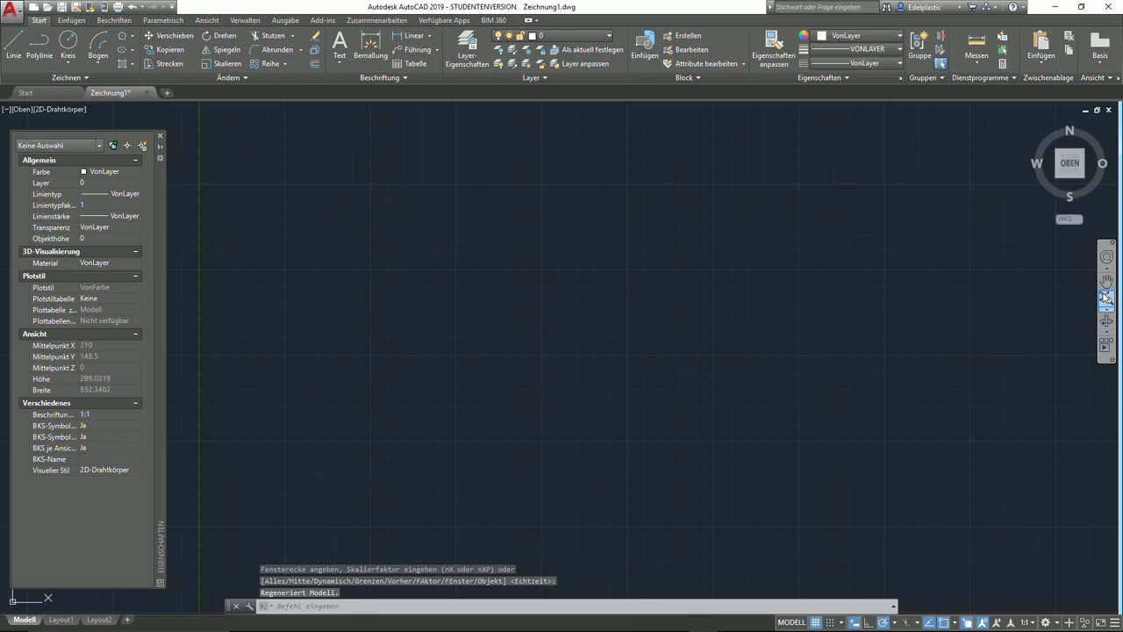
- Place twelve points scattered across the drawing with the Multiple Points tool
left_click(76, 78)
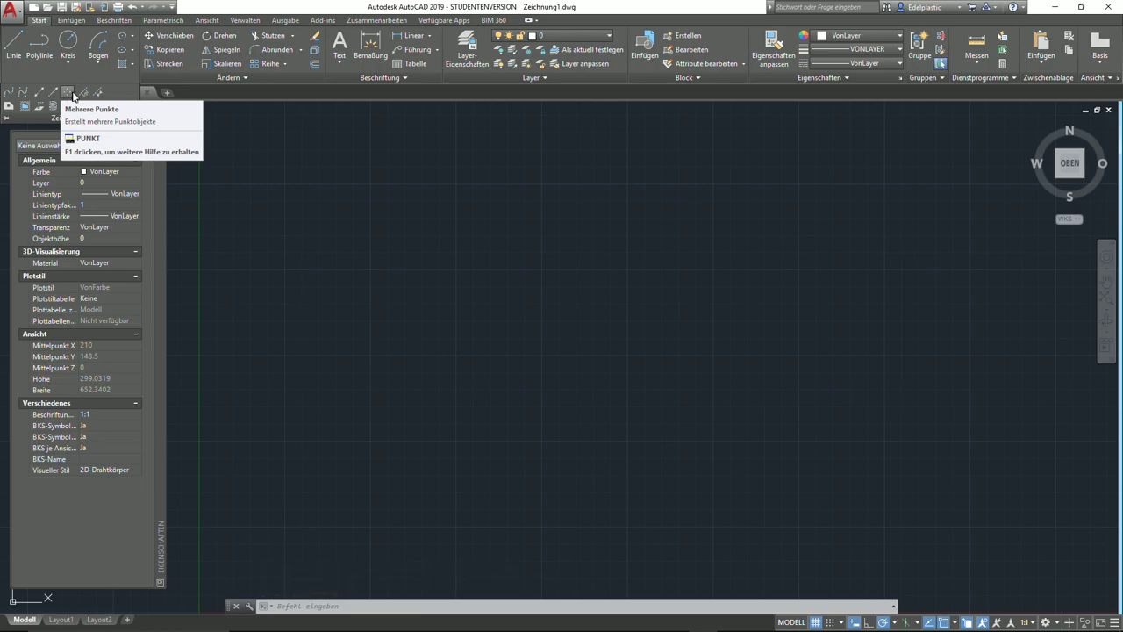
left_click(68, 93)
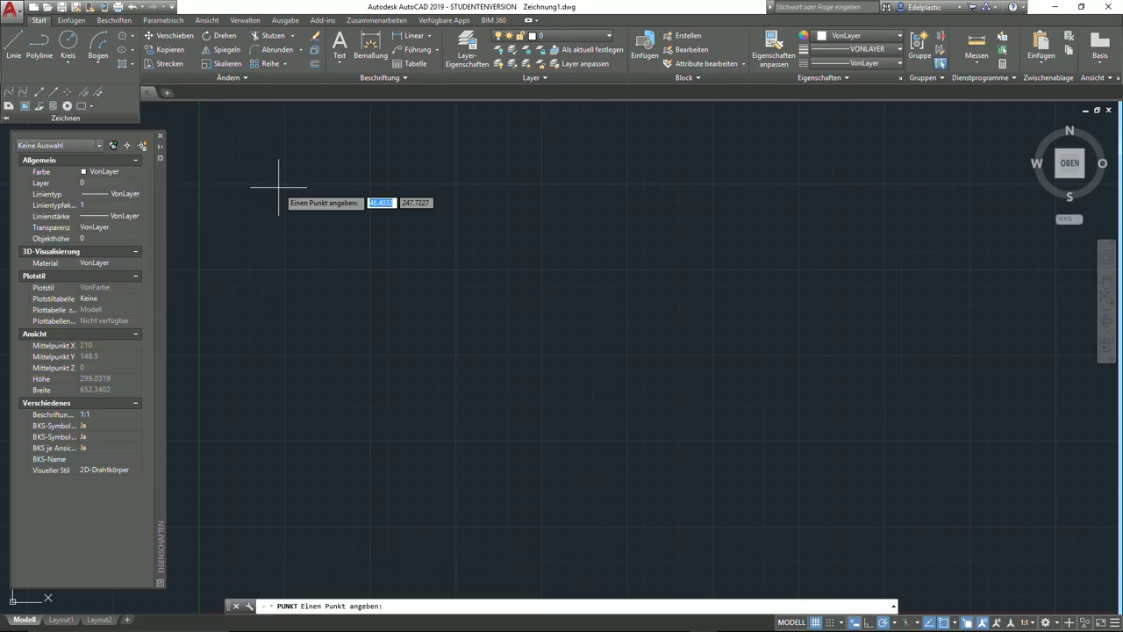
left_click(415, 248)
left_click(475, 332)
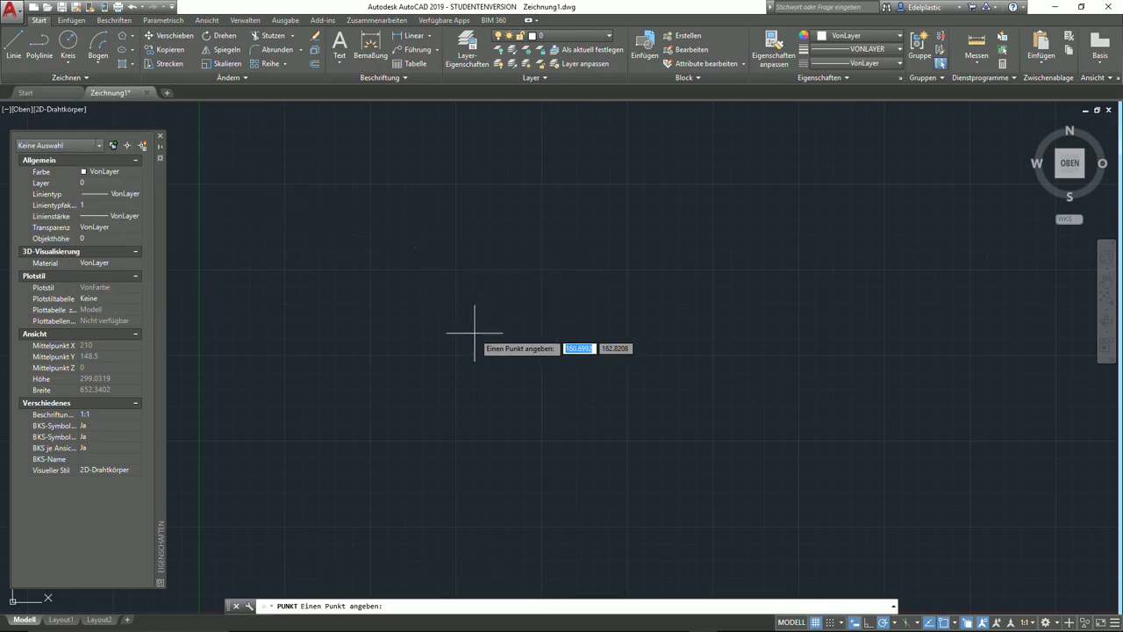
left_click(604, 288)
left_click(715, 235)
left_click(827, 383)
left_click(660, 450)
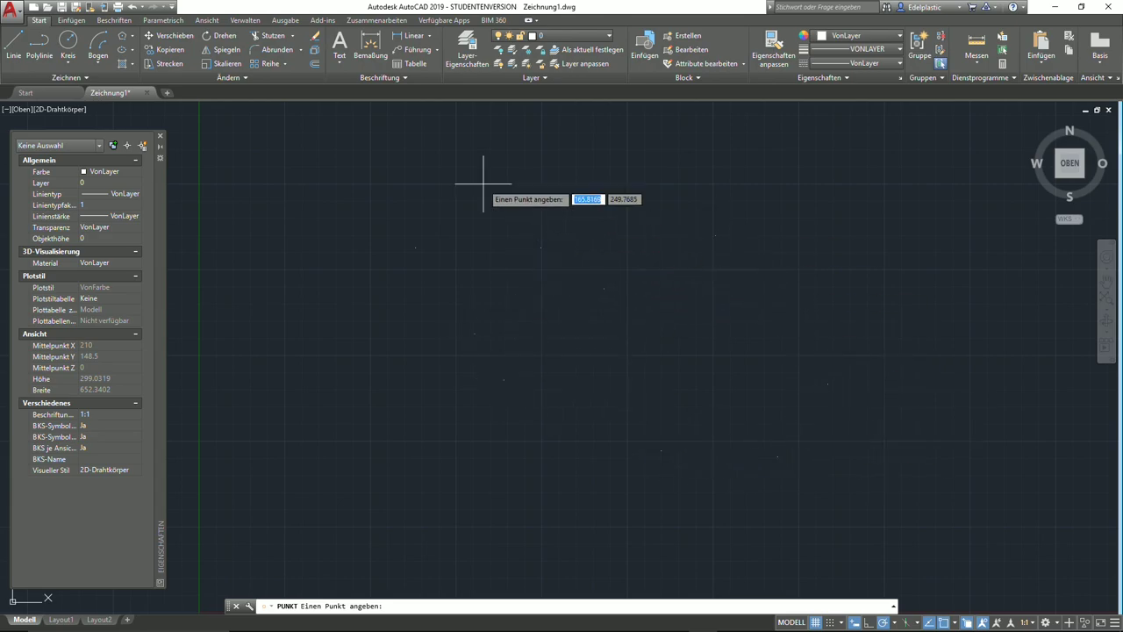
left_click(428, 182)
left_click(298, 284)
left_click(494, 467)
left_click(618, 379)
left_click(671, 271)
left_click(730, 281)
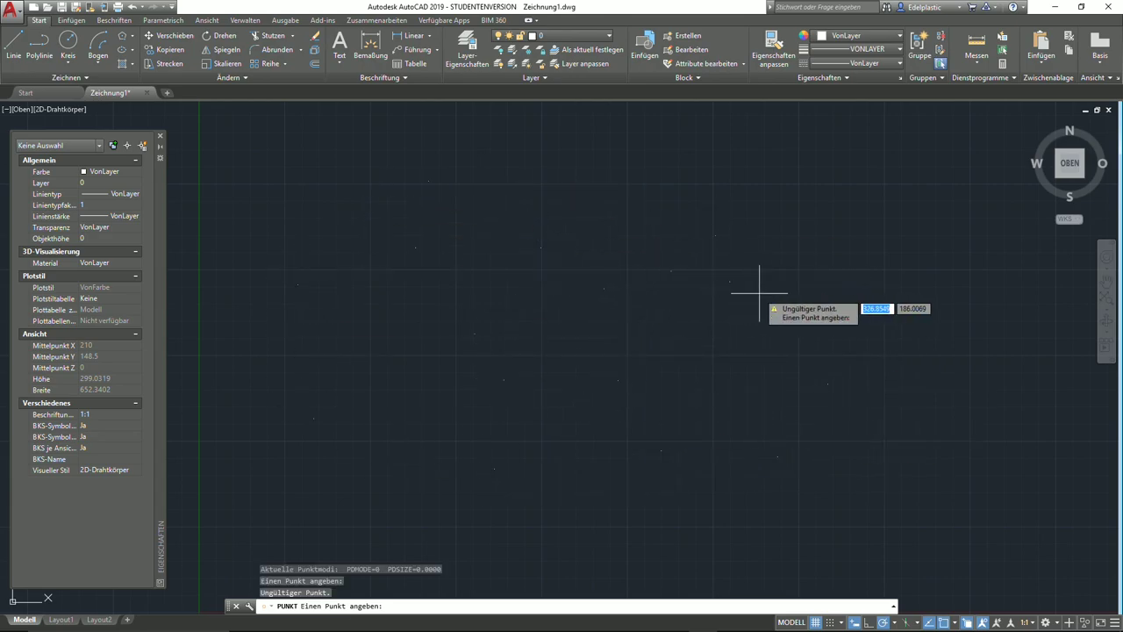
key("Escape")
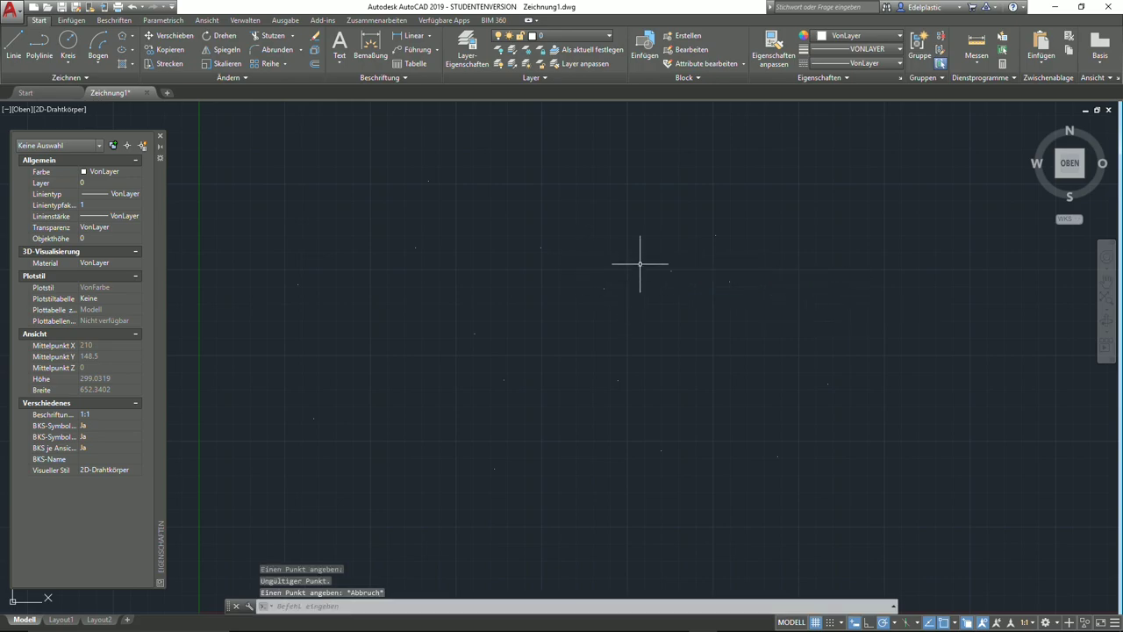
- Select one placed point, clear the selection, and zoom out toward the origin
left_click(543, 246)
key("Escape")
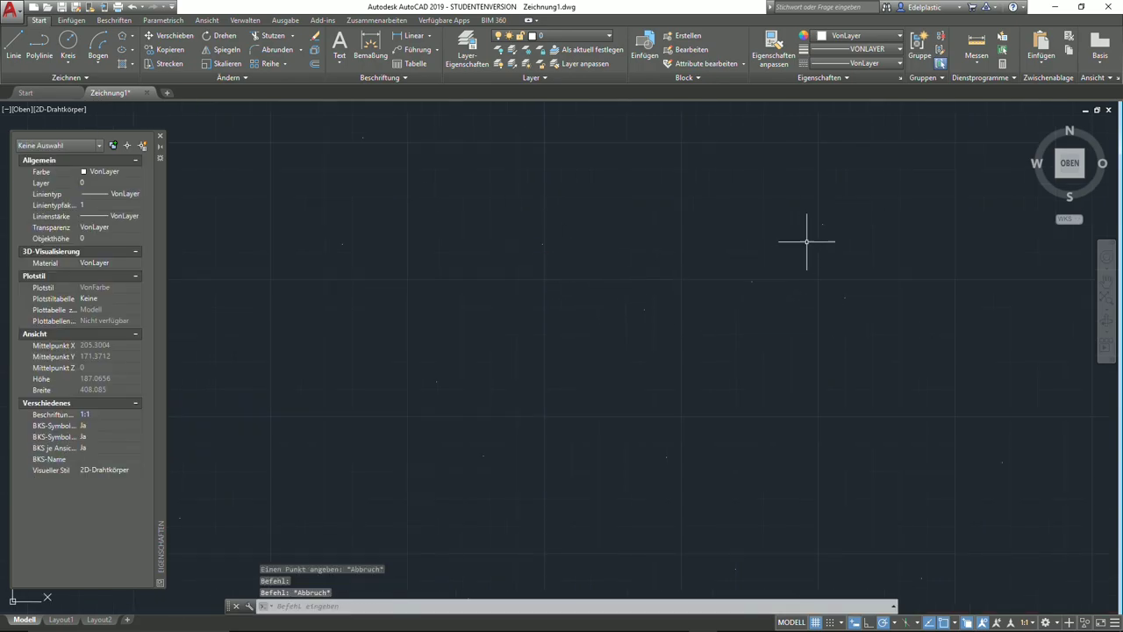
scroll(736, 282, "down", 5)
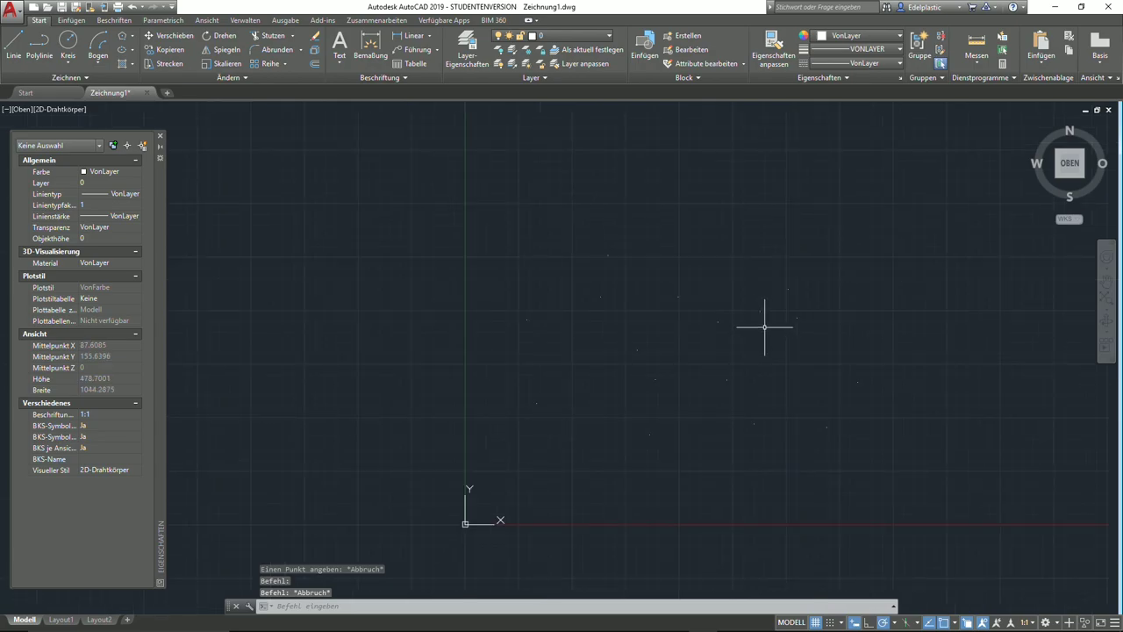
middle_click_drag(764, 325, 649, 300)
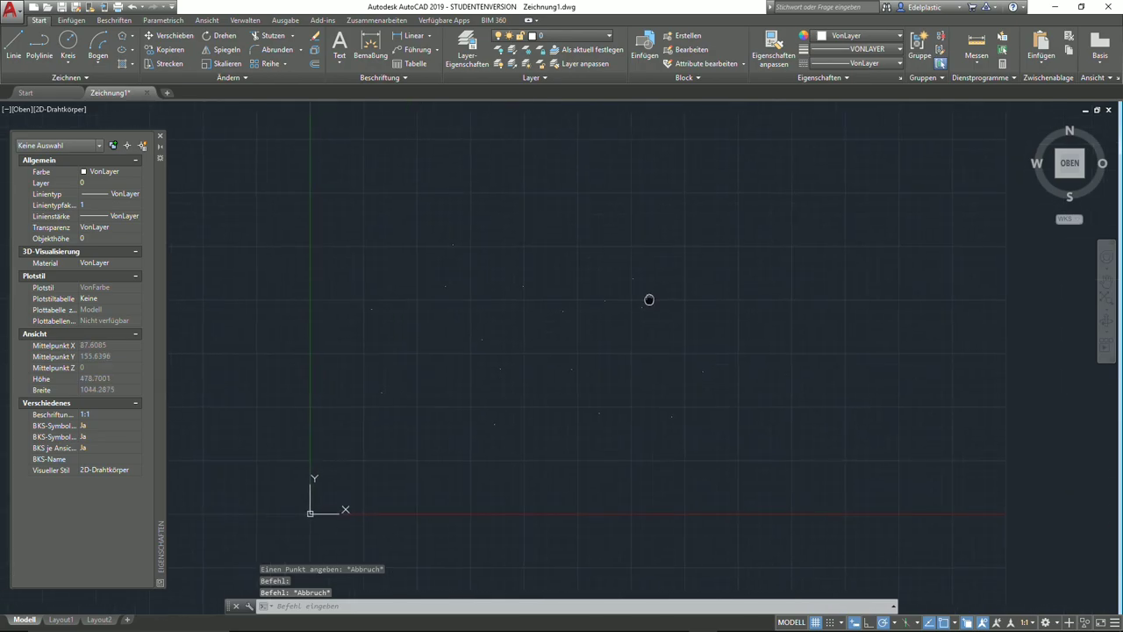
- Show the classic menu bar and set the point style to X markers
left_click(173, 7)
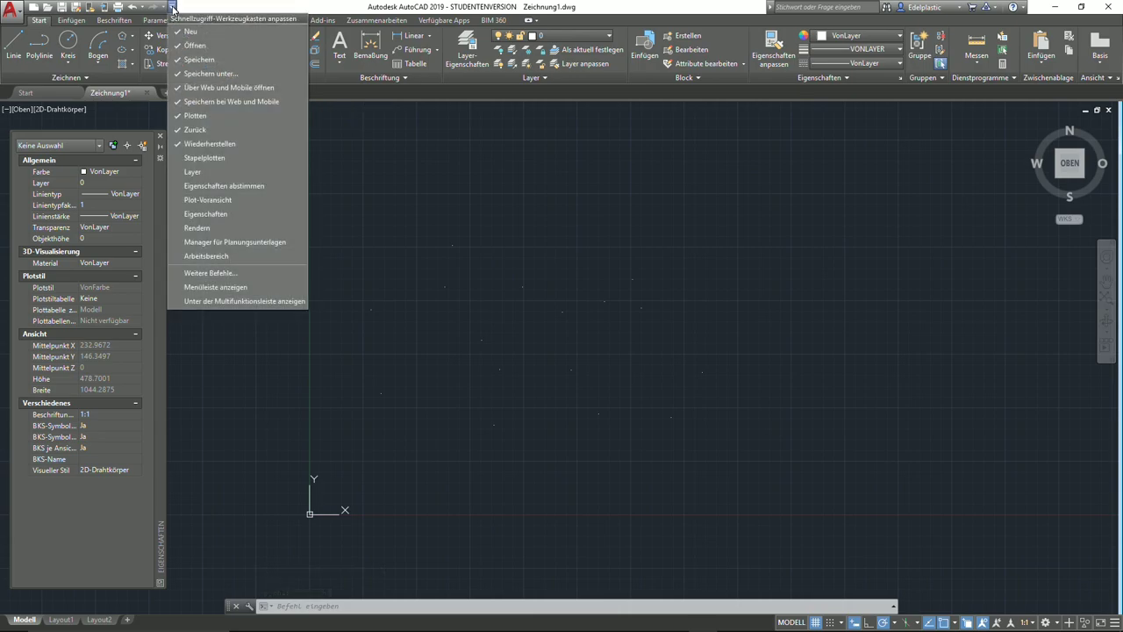
left_click(222, 289)
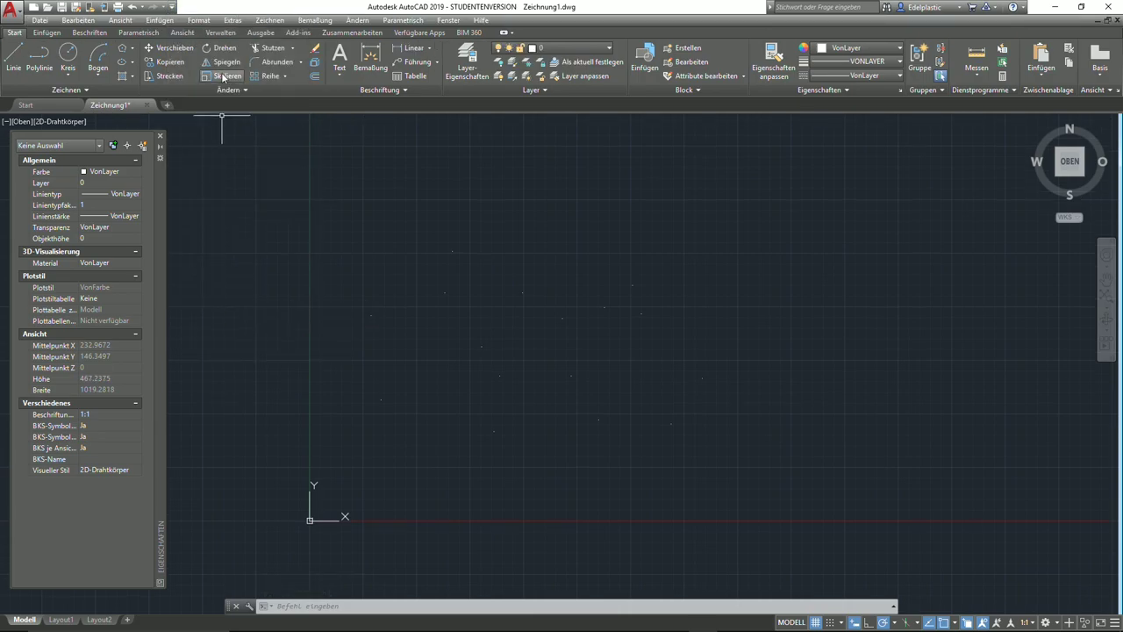
left_click(202, 21)
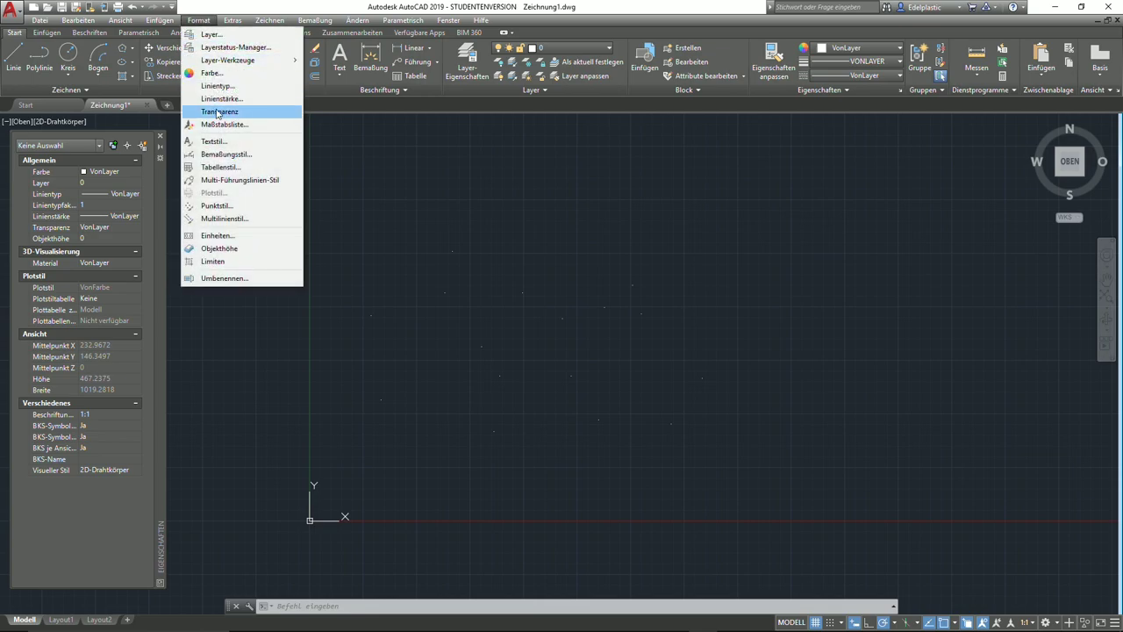
left_click(227, 206)
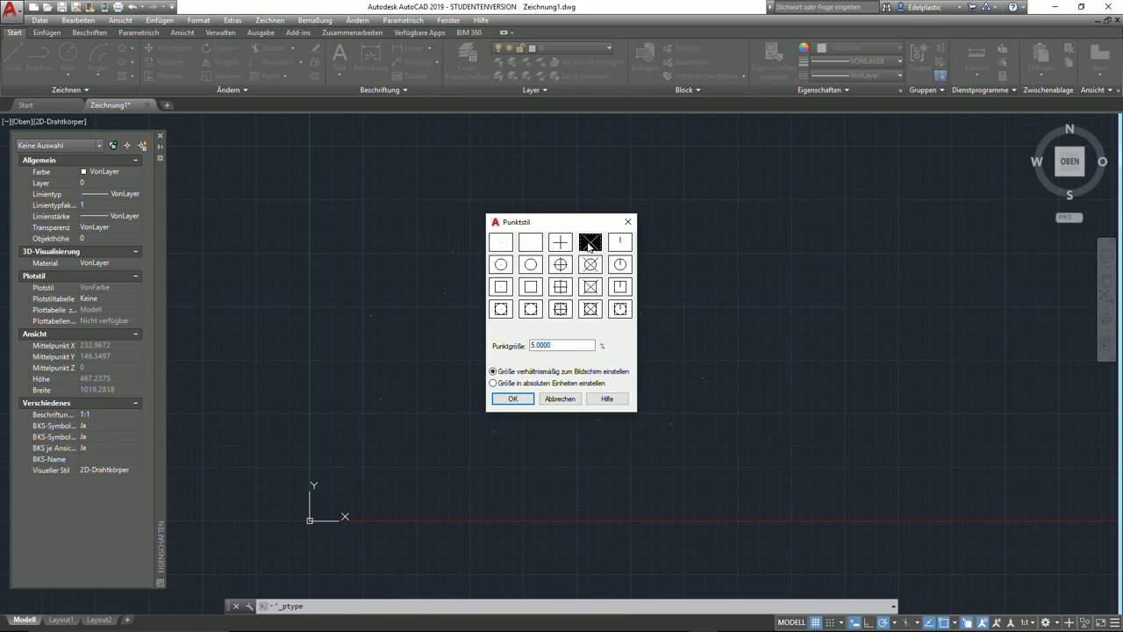
left_click(510, 399)
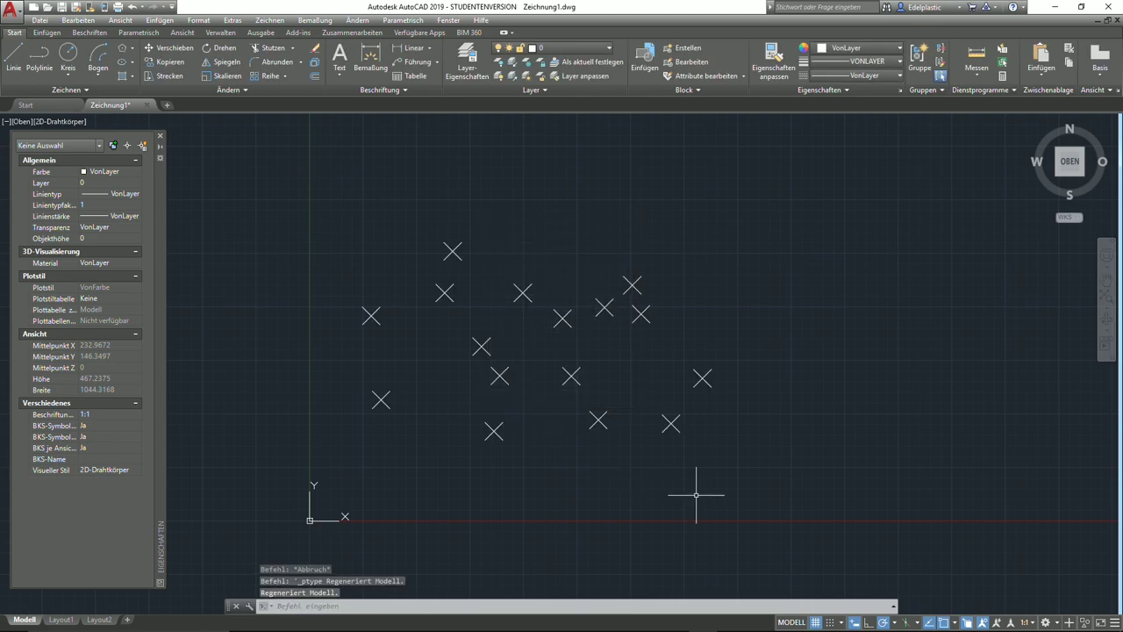
- Erase all 16 points with a crossing selection
left_click(763, 501)
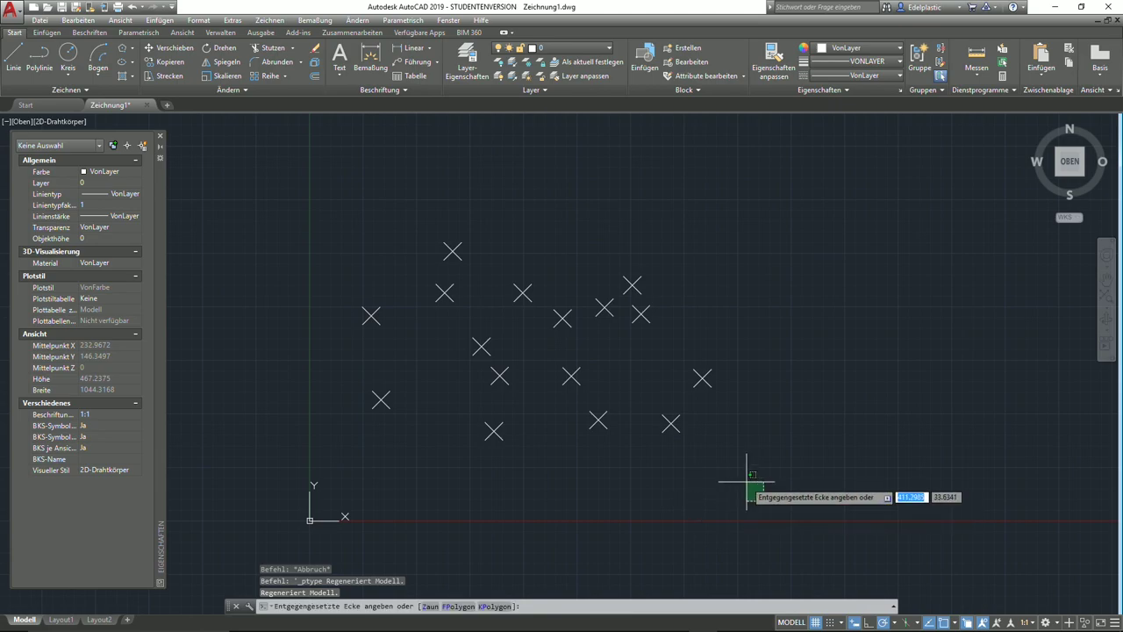
left_click(296, 200)
key("Delete")
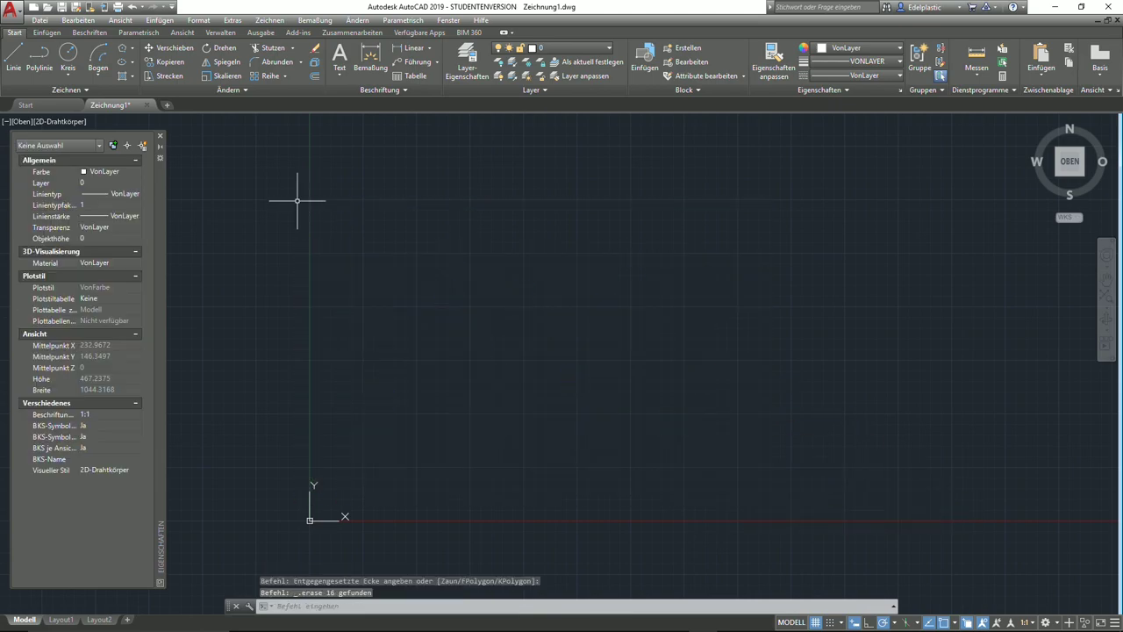
left_click(101, 90)
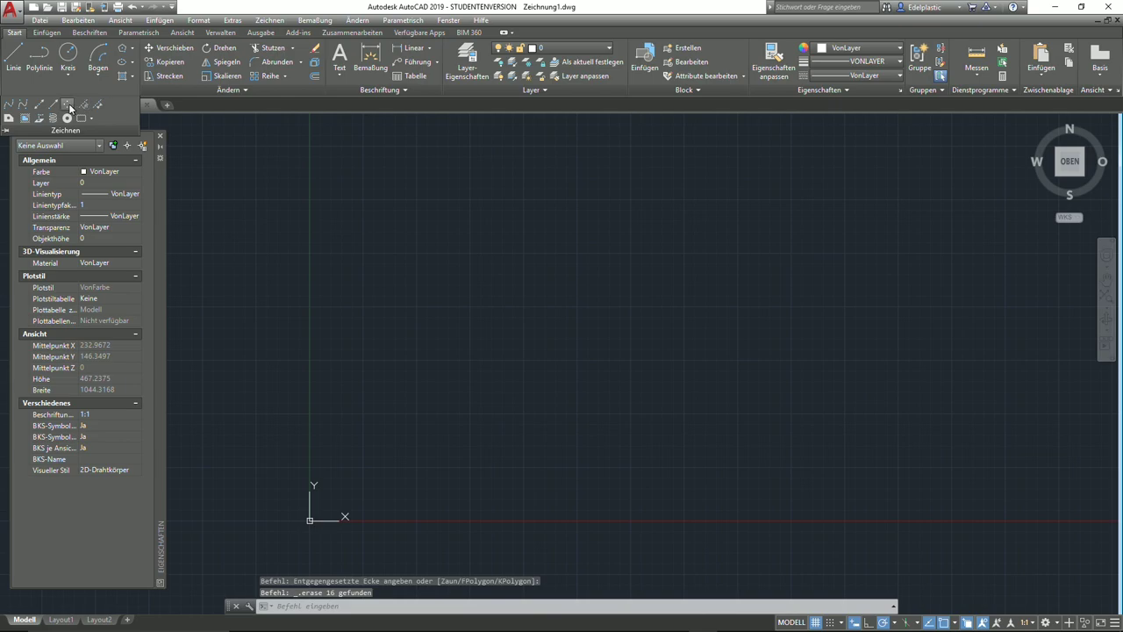
left_click(69, 105)
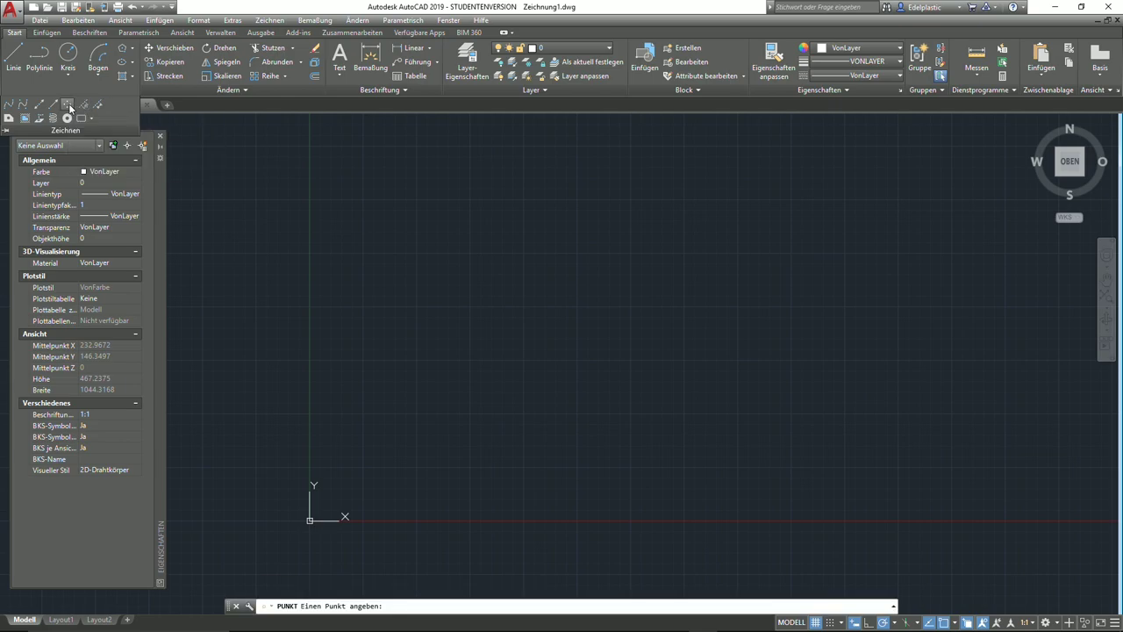
left_click(462, 247)
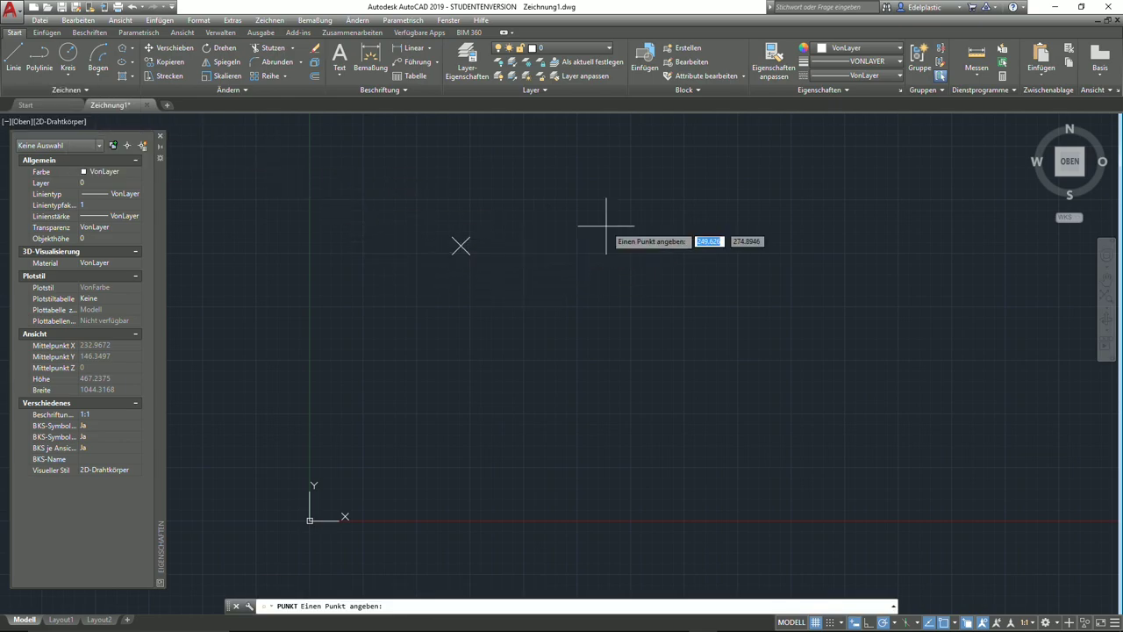
left_click(730, 222)
left_click(720, 364)
left_click(516, 350)
left_click(618, 274)
left_click(542, 192)
left_click(401, 186)
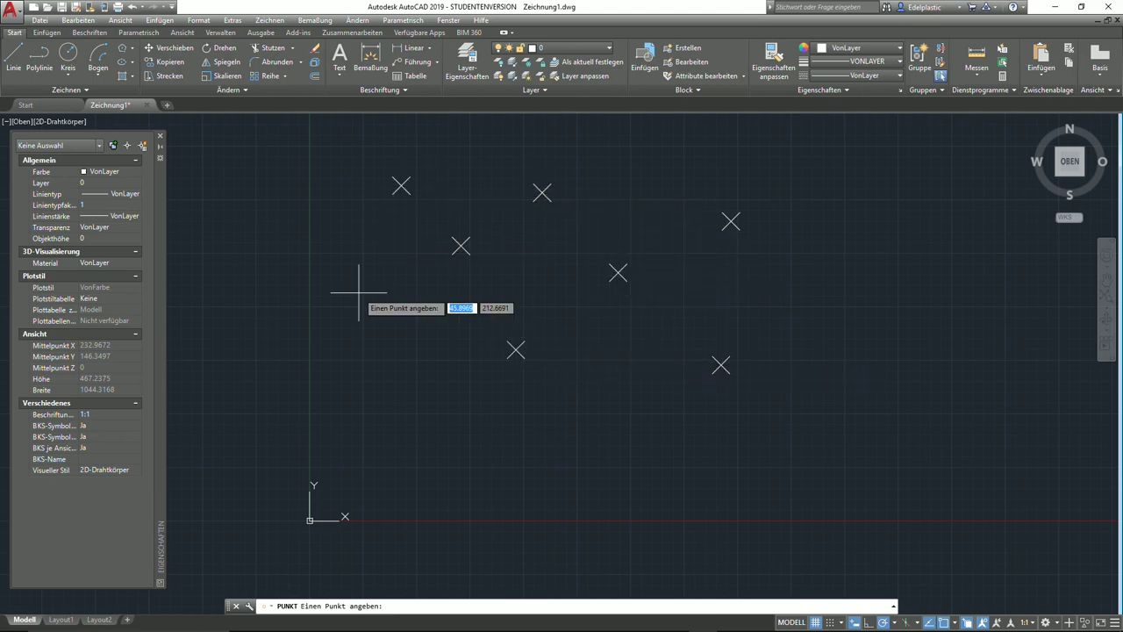
left_click(357, 314)
left_click(433, 418)
left_click(651, 467)
left_click(629, 365)
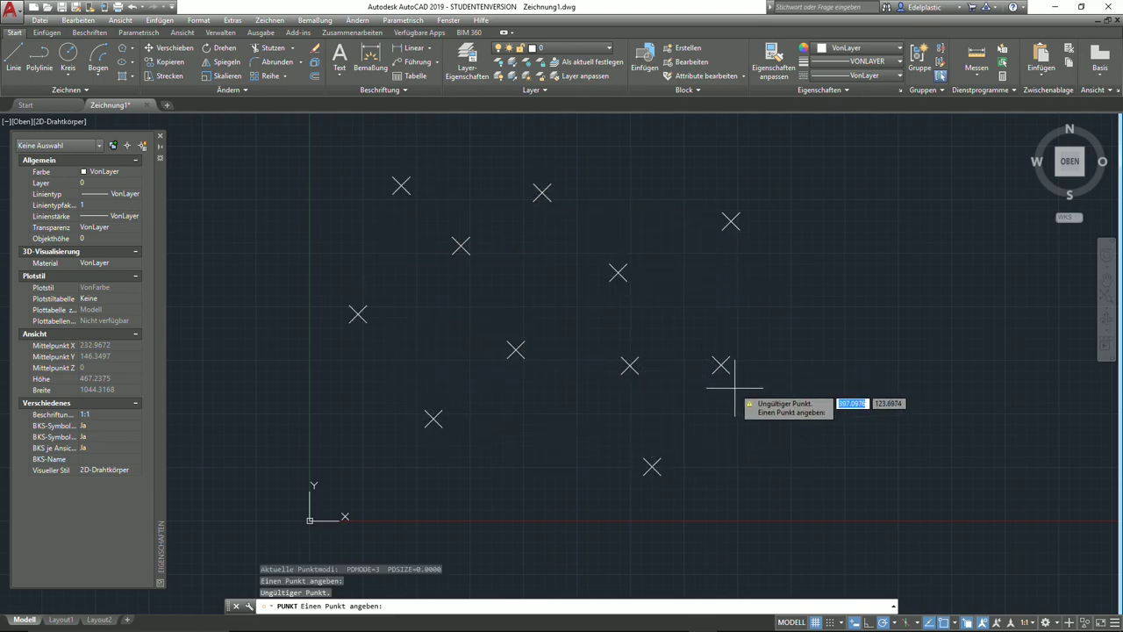
key("Escape")
left_click(879, 545)
left_click(271, 135)
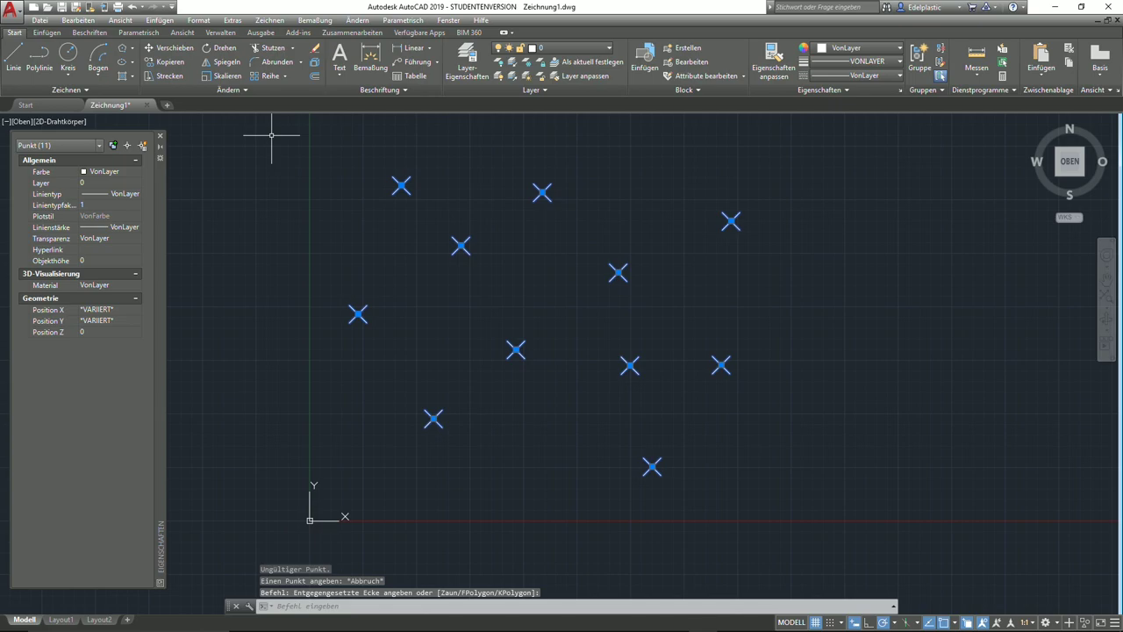
key("Delete")
left_click(215, 20)
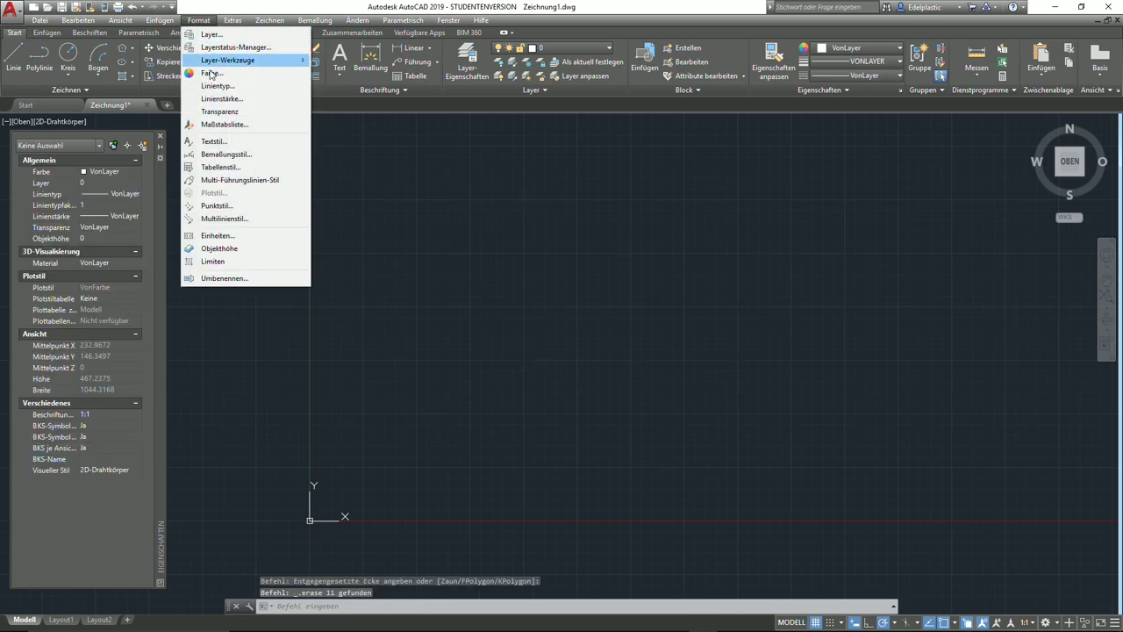
left_click(219, 205)
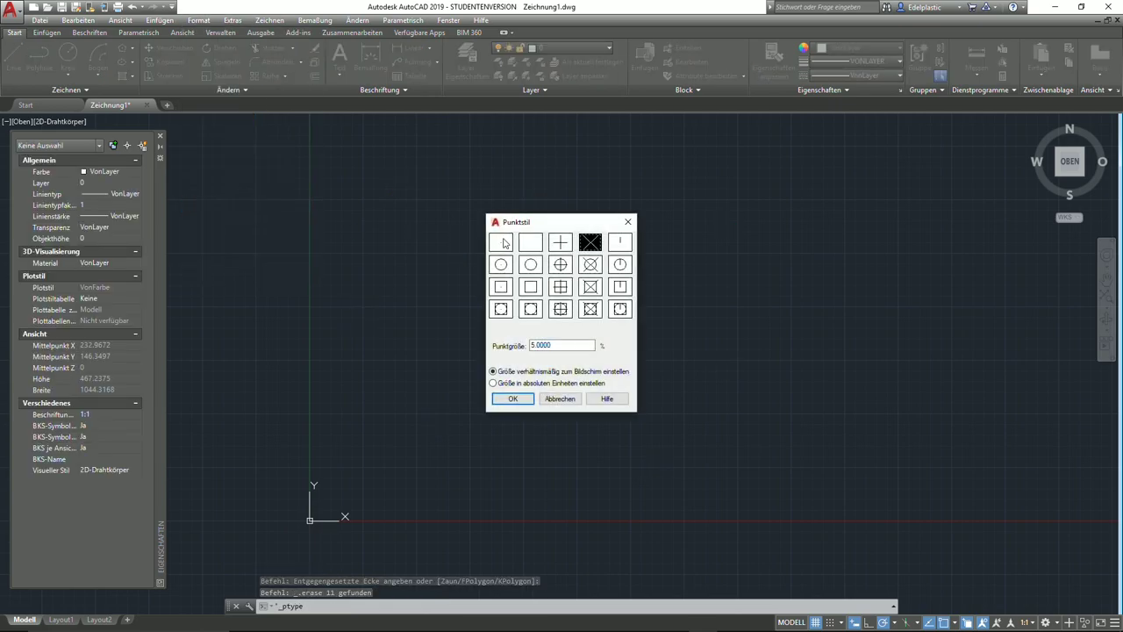
left_click(522, 400)
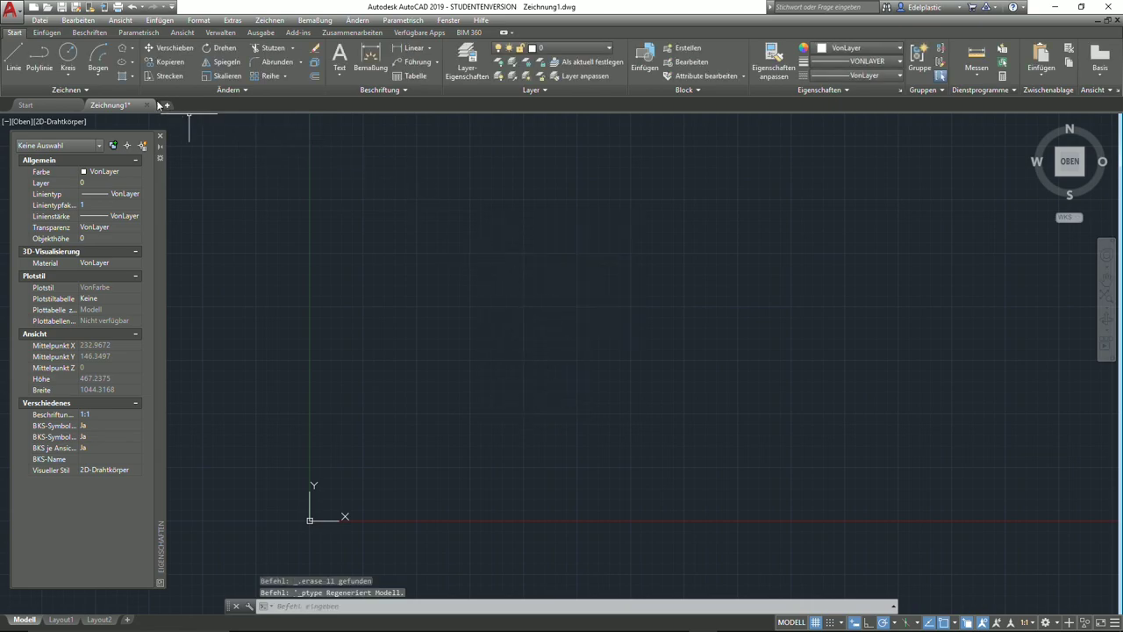
left_click(100, 94)
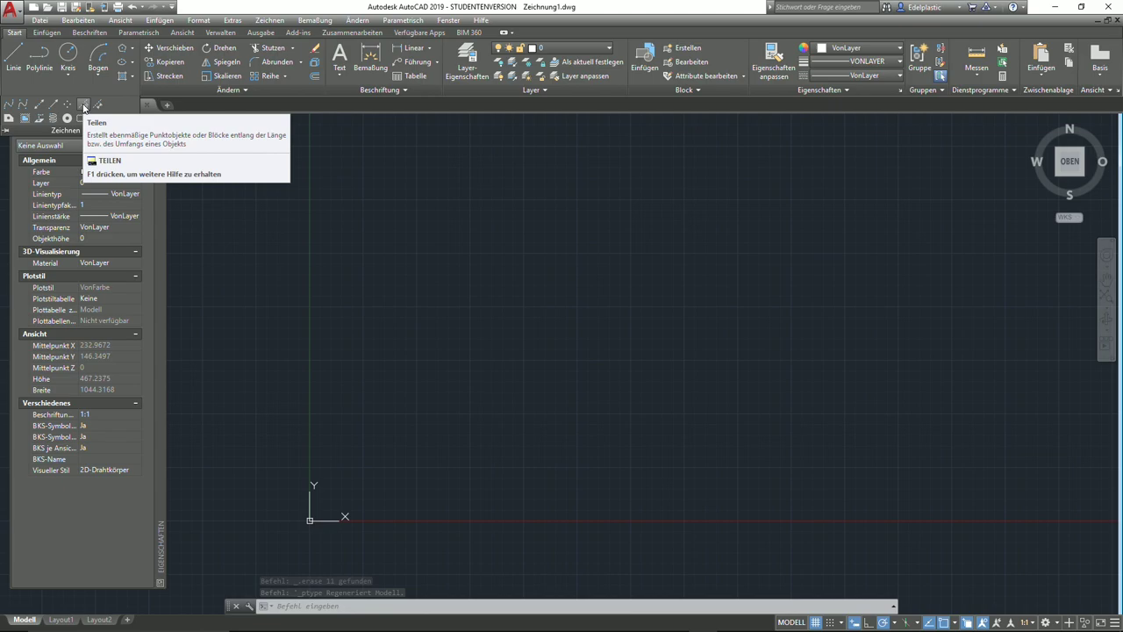
- Draw a horizontal 20-unit line from a picked start point in the middle of the drawing
left_click(14, 59)
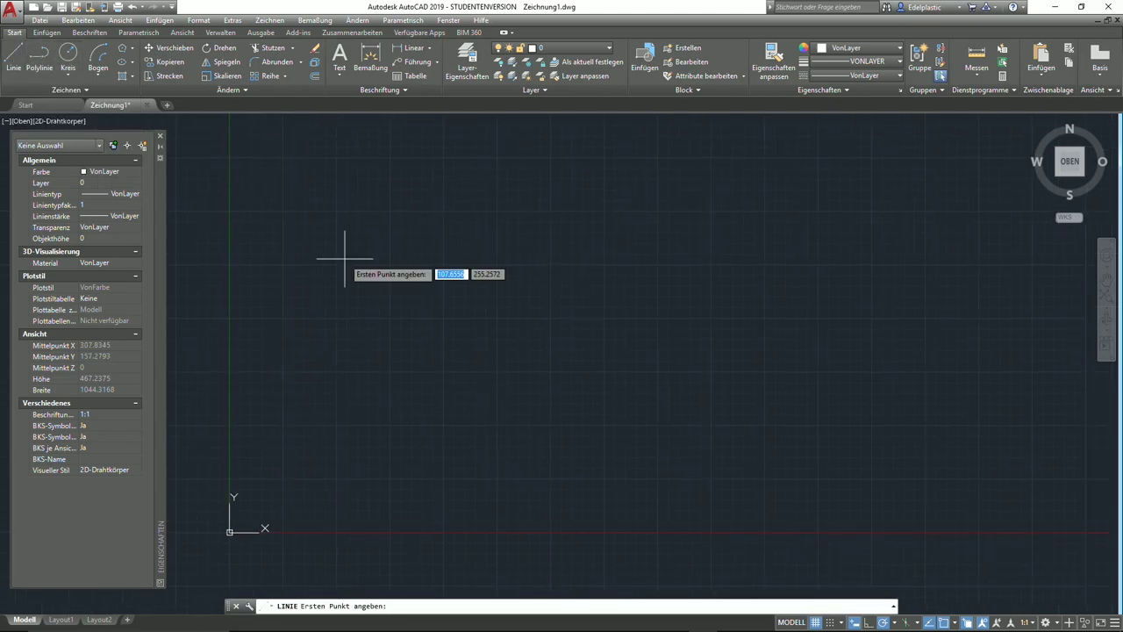
left_click(387, 271)
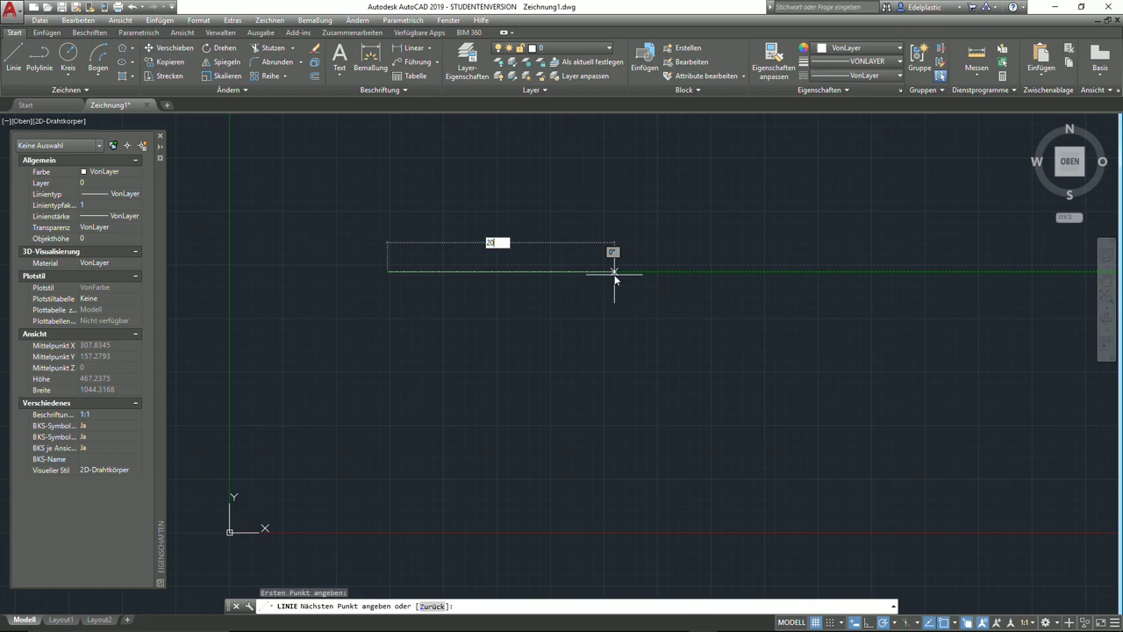
type("20")
key("Return")
key("Return")
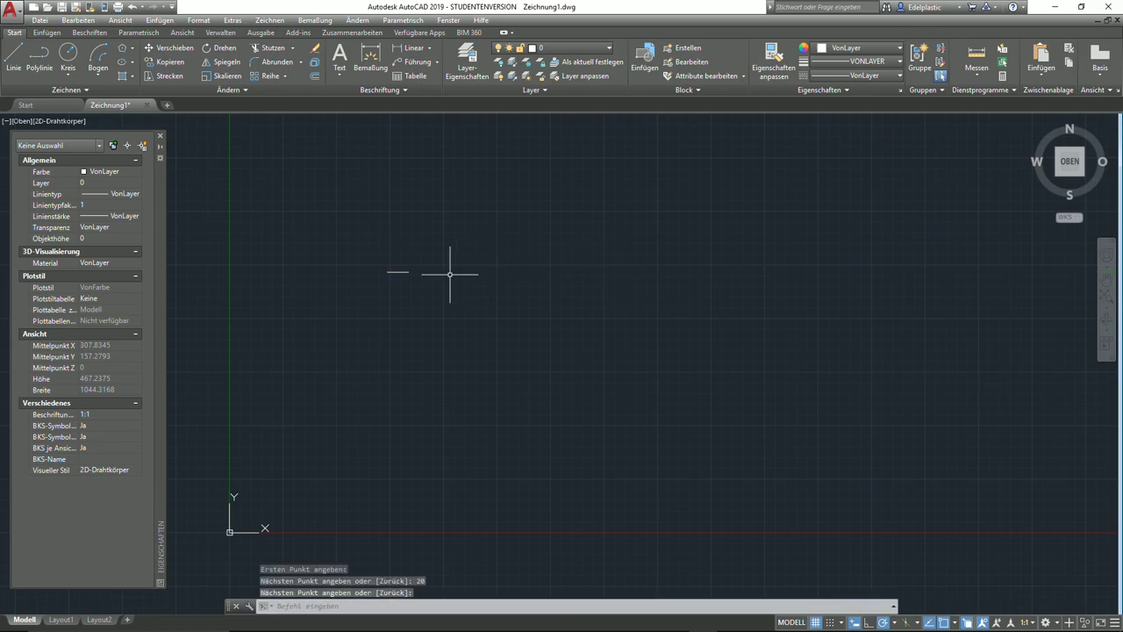
scroll(395, 272, "up", 4)
middle_click_drag(513, 349, 639, 434)
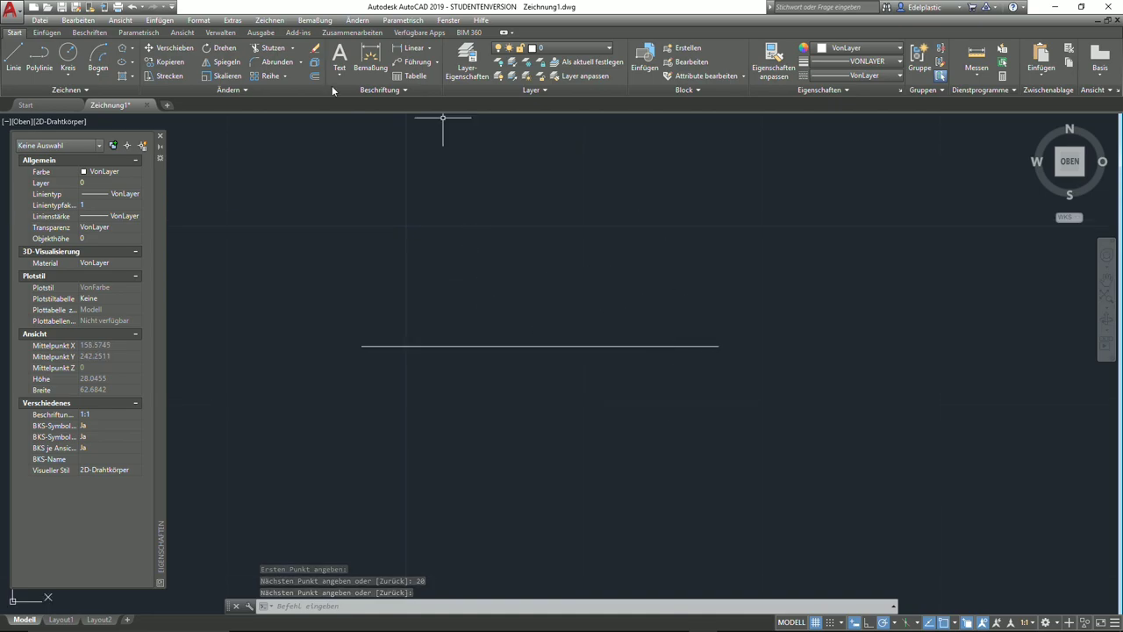
- Divide the 20-unit horizontal line into 5 equal segments with DIVIDE
left_click(92, 90)
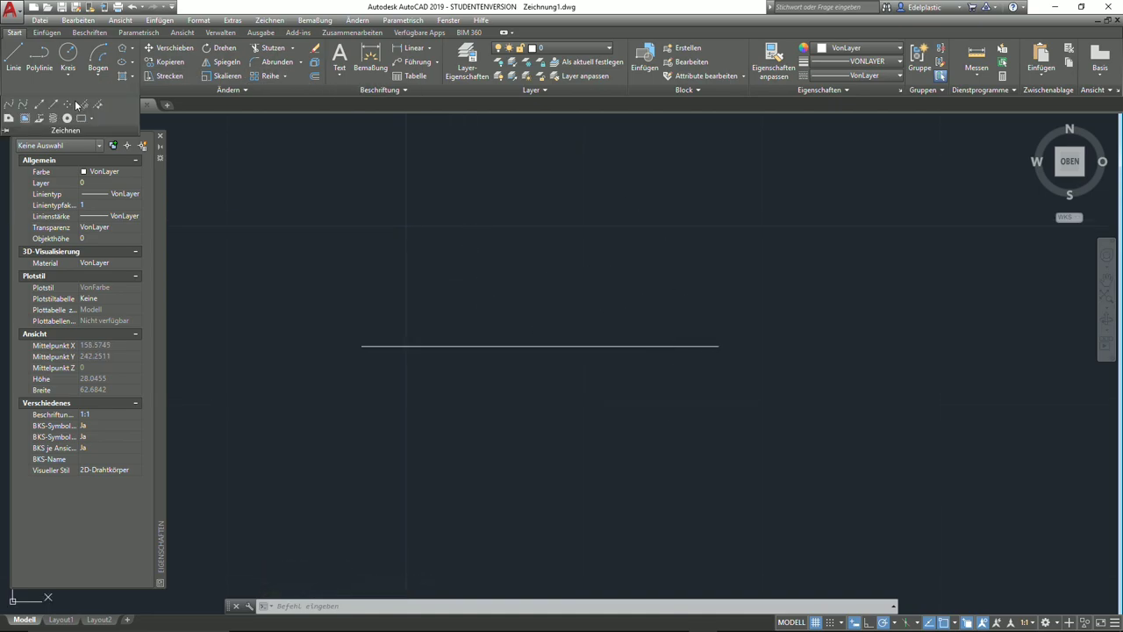
left_click(83, 107)
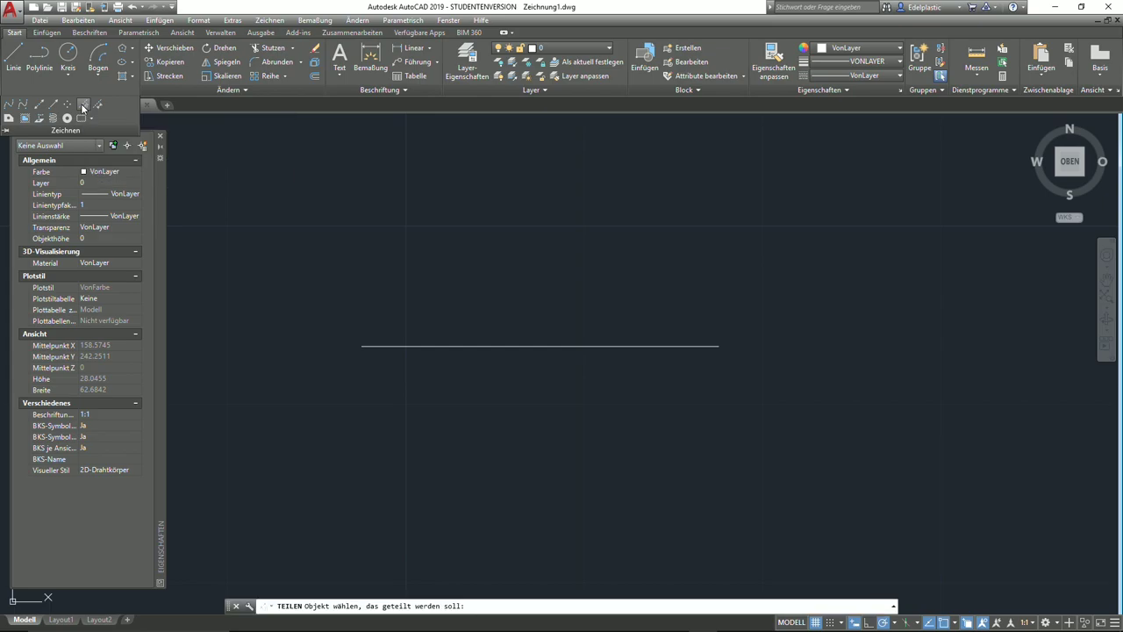
left_click(438, 345)
type("5")
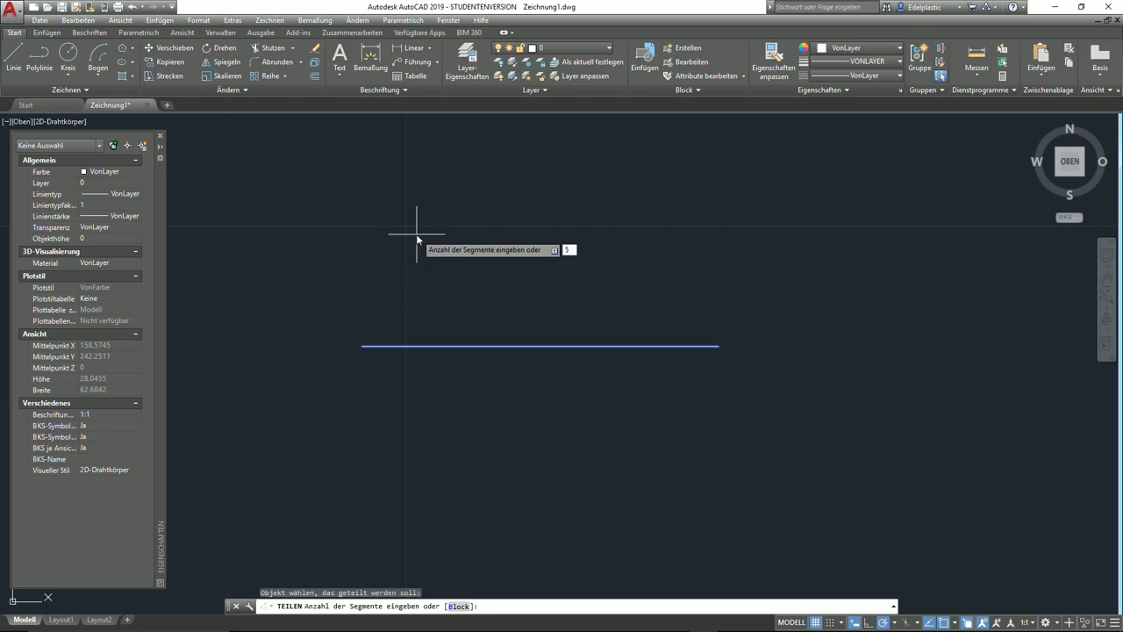
key("Return")
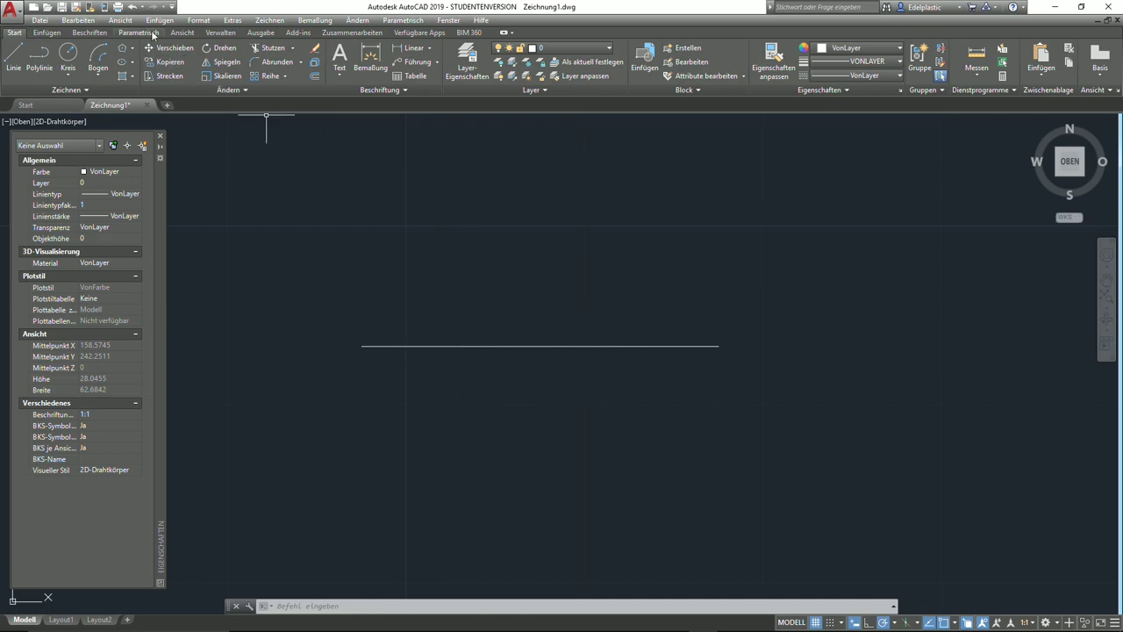
- Switch the point style to X markers so the division points show
left_click(189, 19)
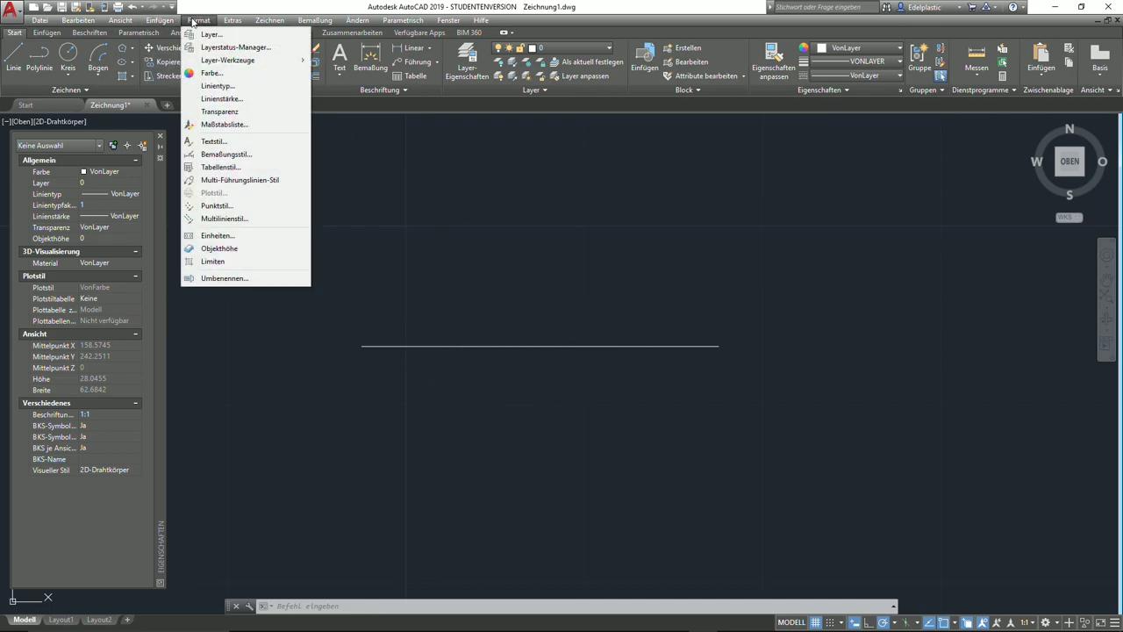
left_click(215, 206)
left_click(596, 242)
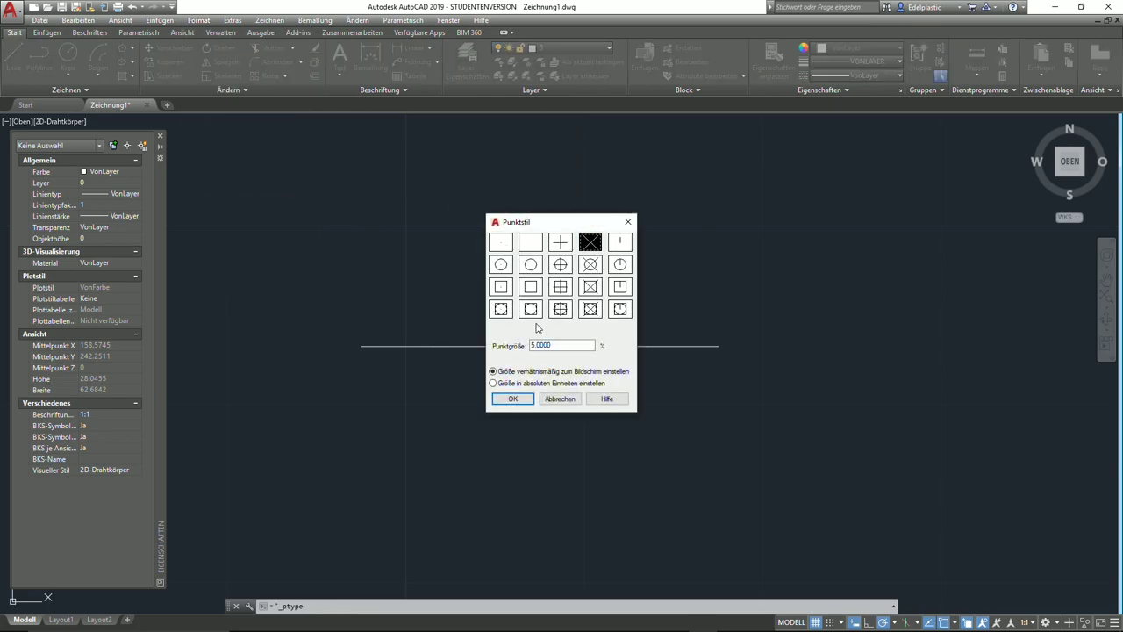
left_click(511, 399)
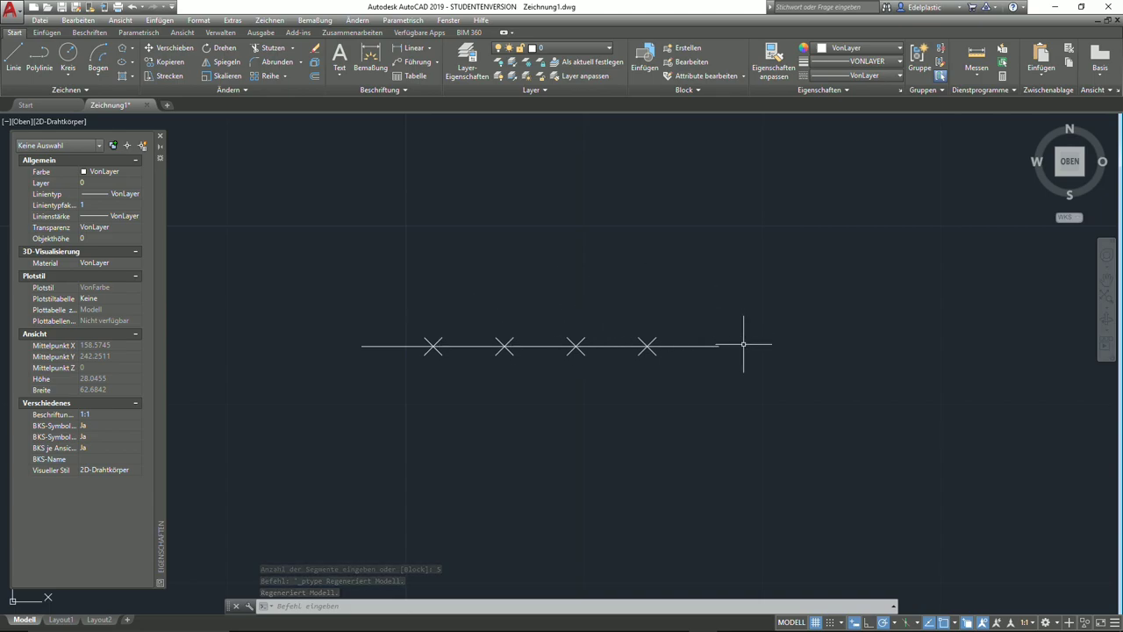
- Delete the rightmost division point on the line
left_click(646, 346)
left_click(725, 436)
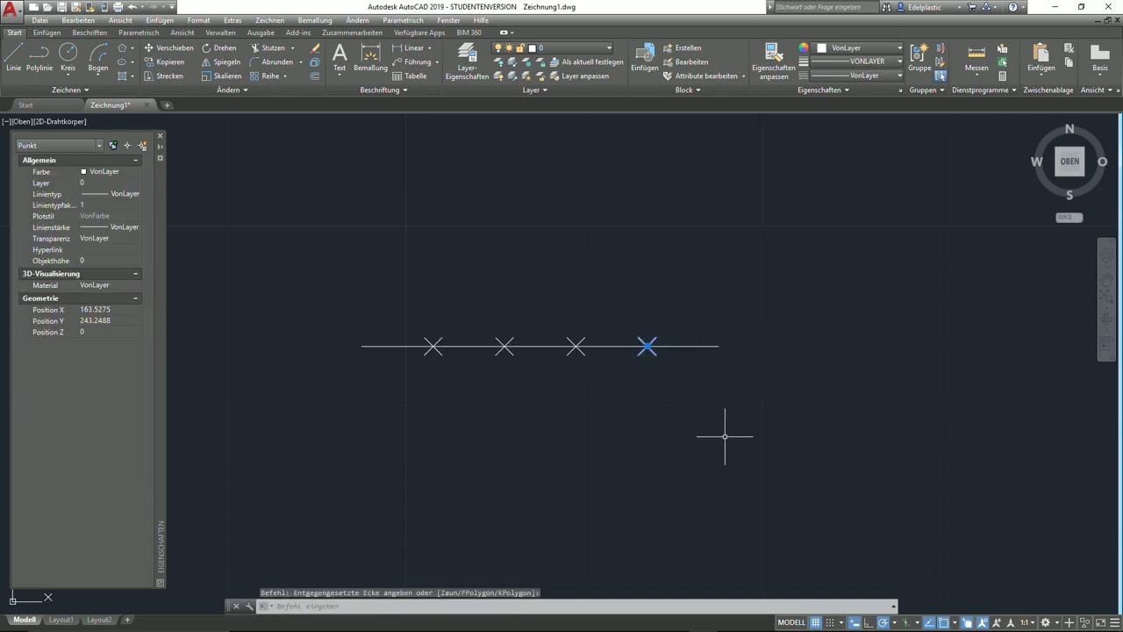
key("Delete")
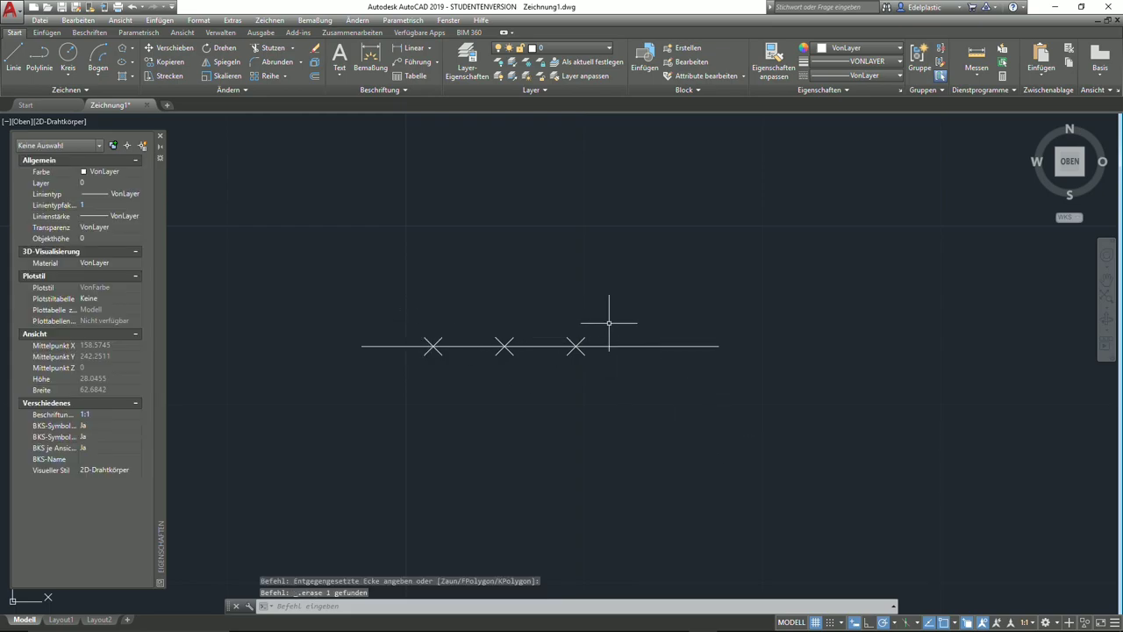
left_click(13, 58)
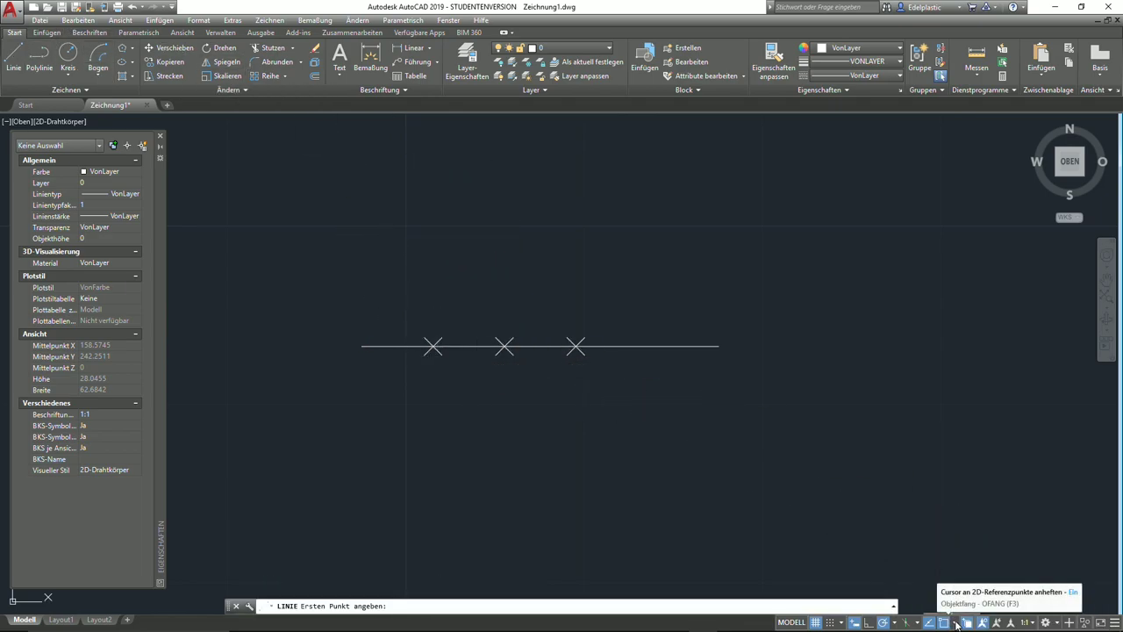
- Draw a vertical line up from the first X point, snapped to its node
left_click(954, 622)
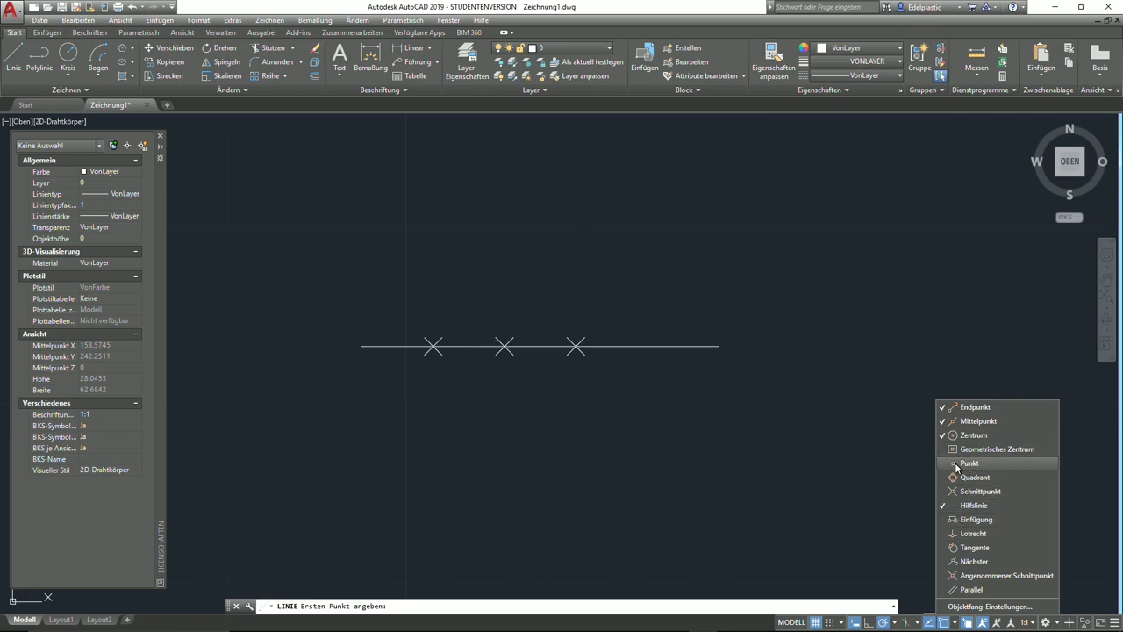
key("Escape")
key("Escape")
key("Escape")
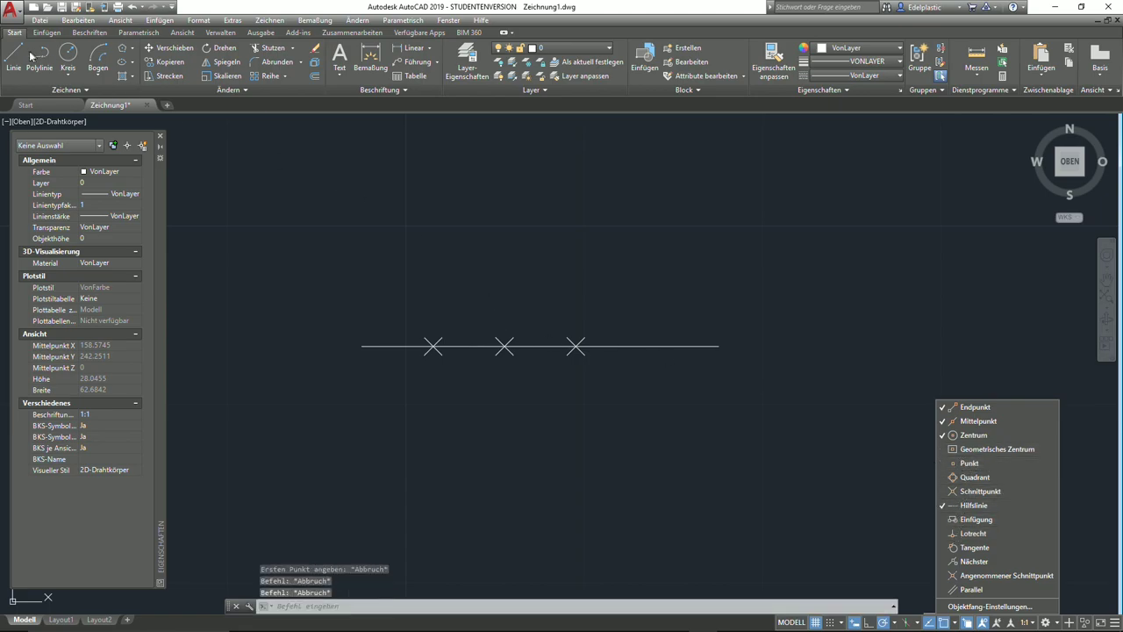
left_click(14, 58)
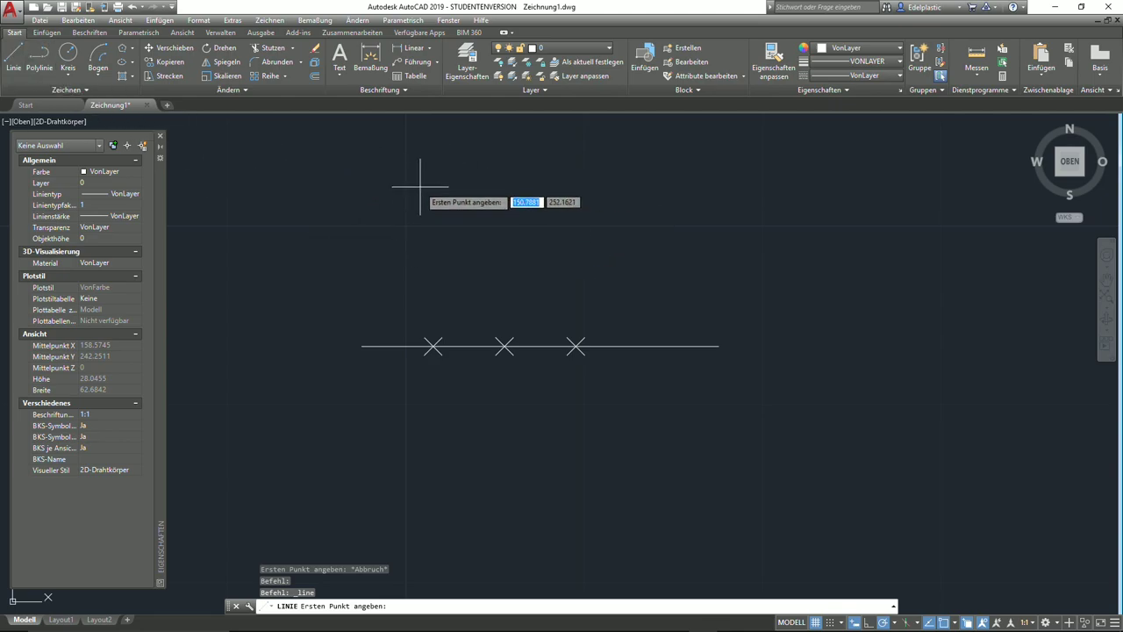
right_click(419, 186, "shift")
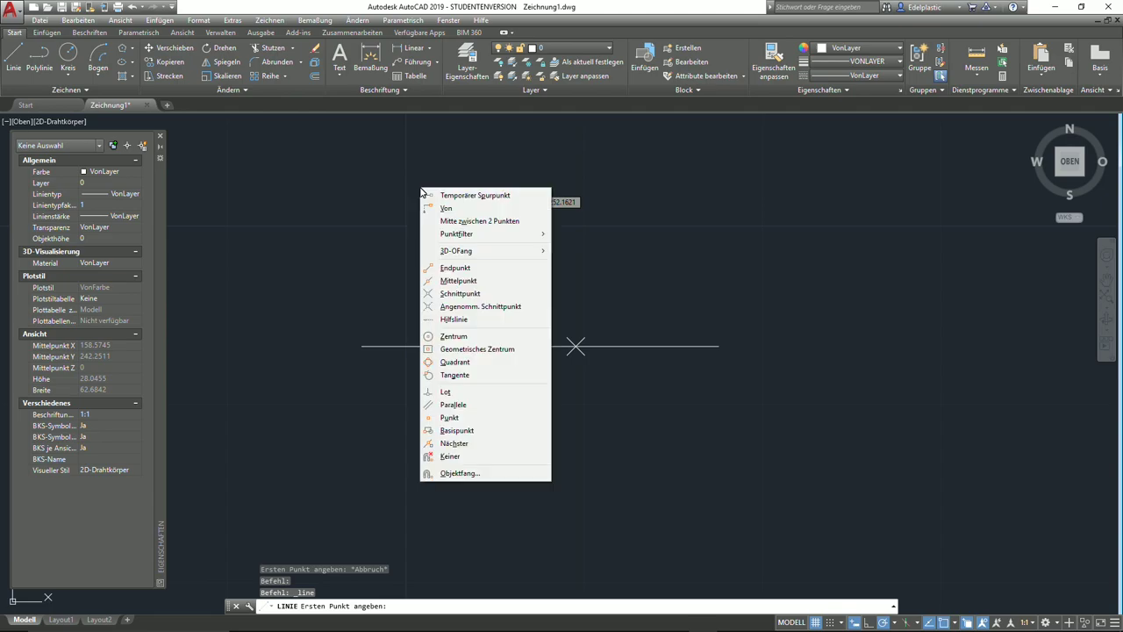
mouse_move(457, 233)
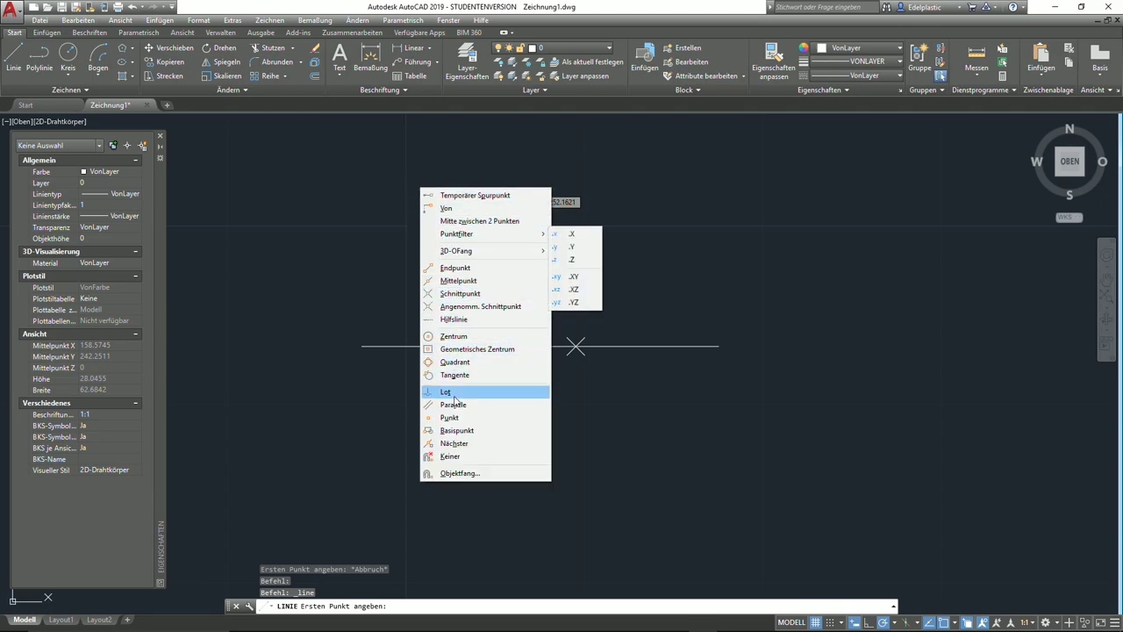
left_click(466, 419)
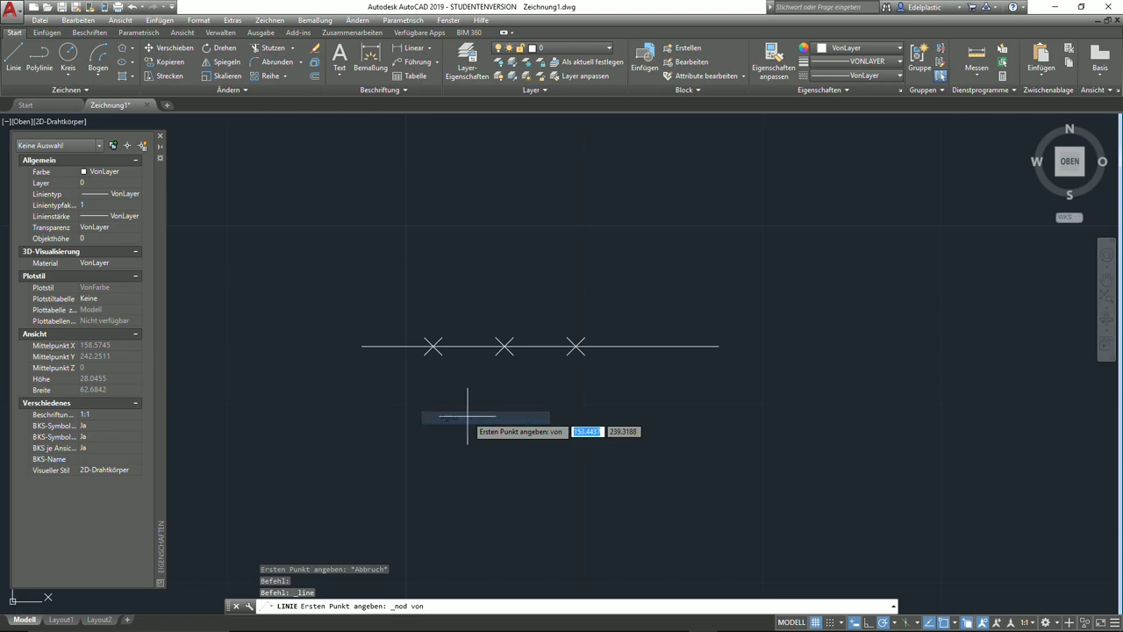
left_click(433, 347)
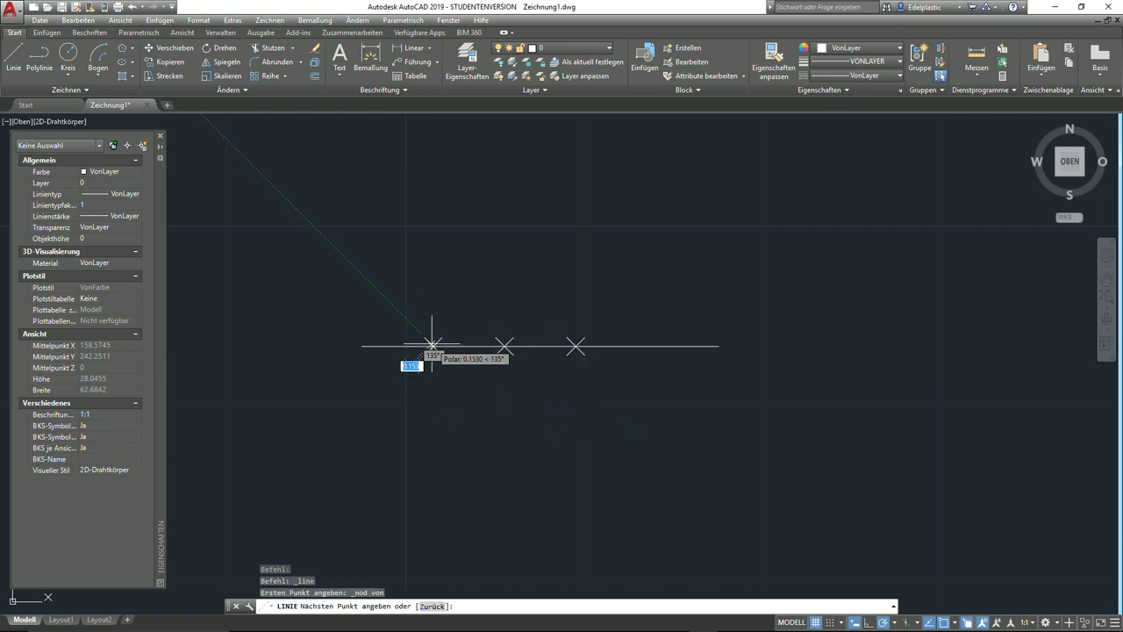
right_click(436, 226)
left_click(468, 232)
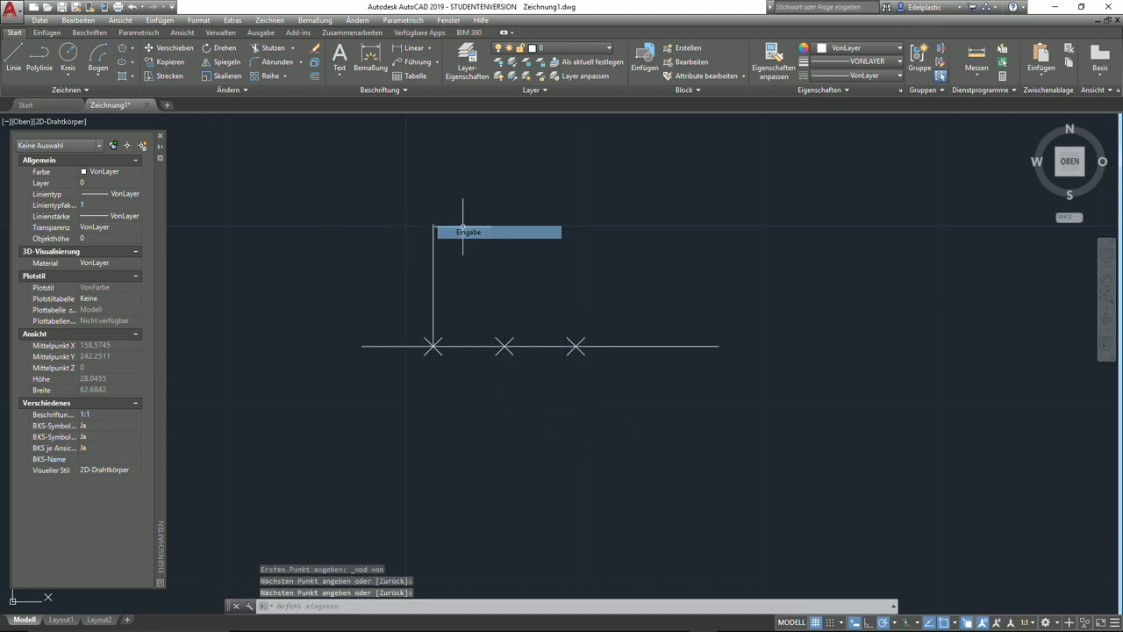
- Draw a second vertical line straight up from the third X point's node
left_click(18, 55)
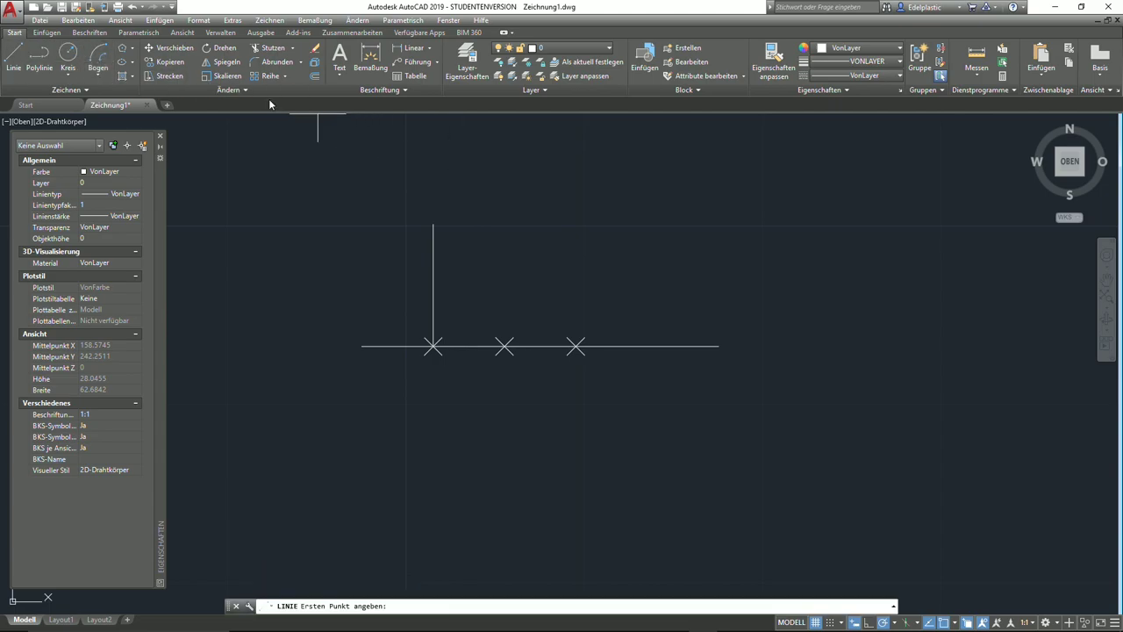
right_click(519, 200, "shift")
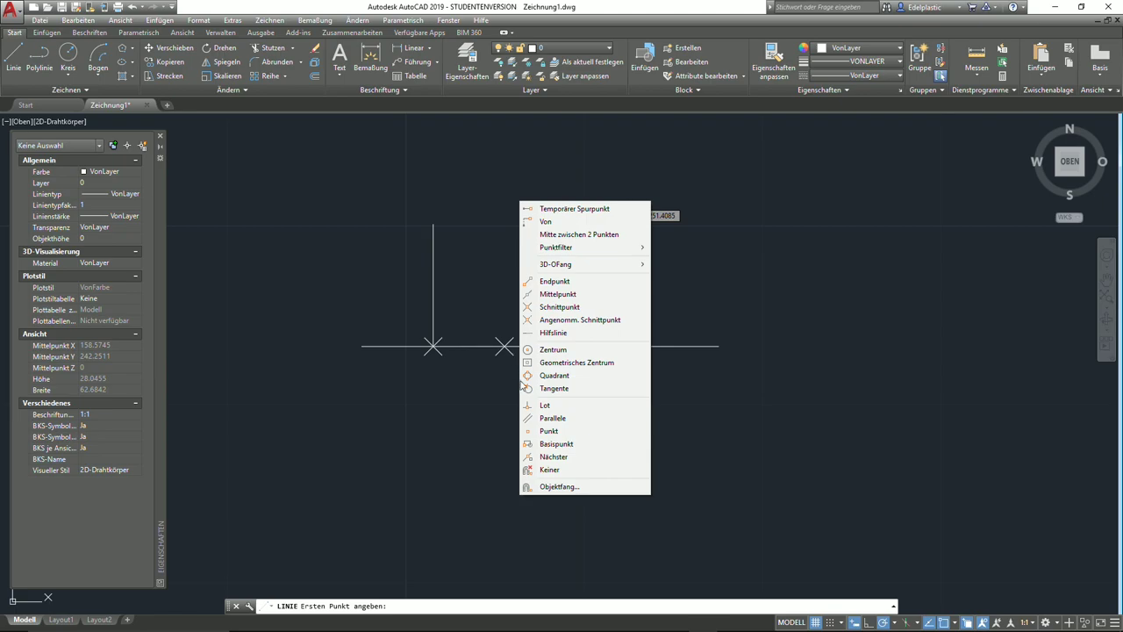
left_click(551, 430)
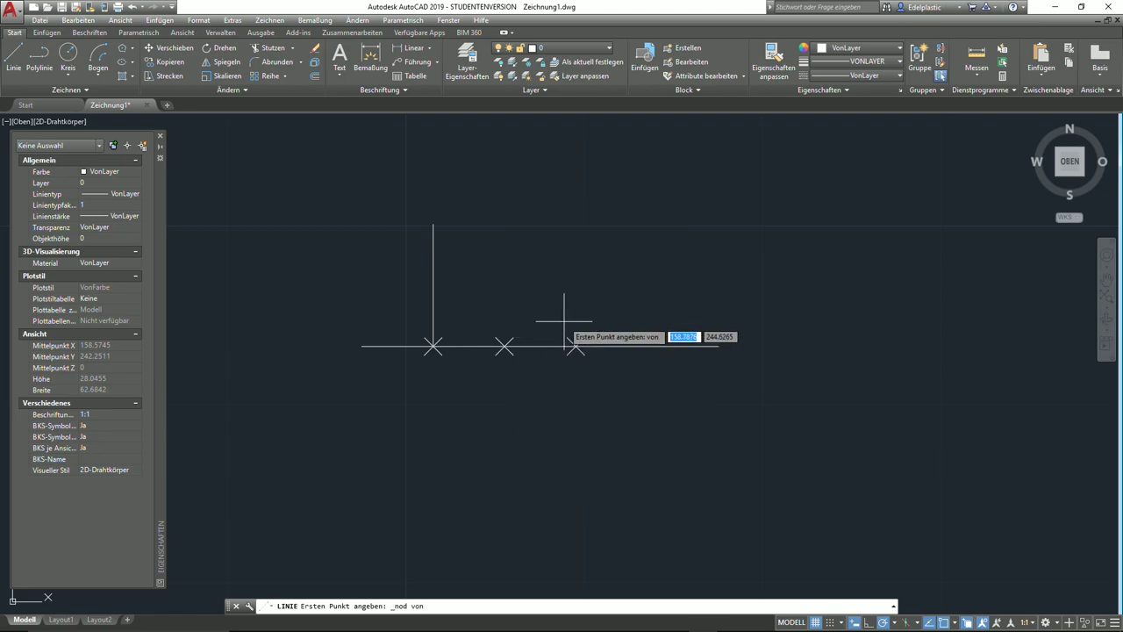
left_click(576, 346)
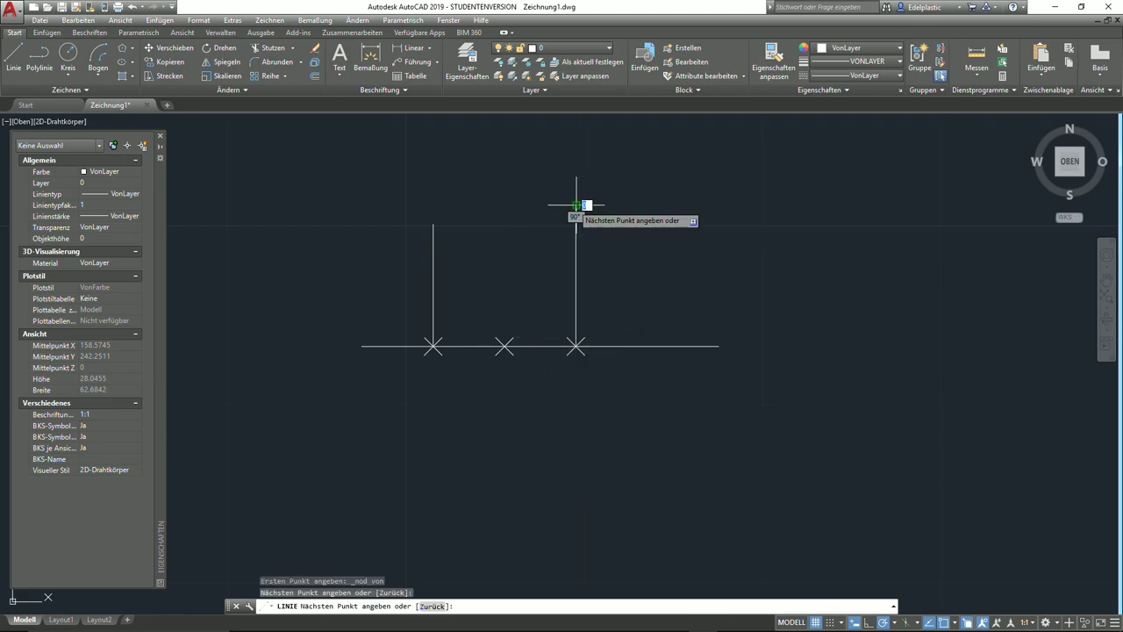
left_click(575, 205)
right_click(576, 205)
left_click(596, 214)
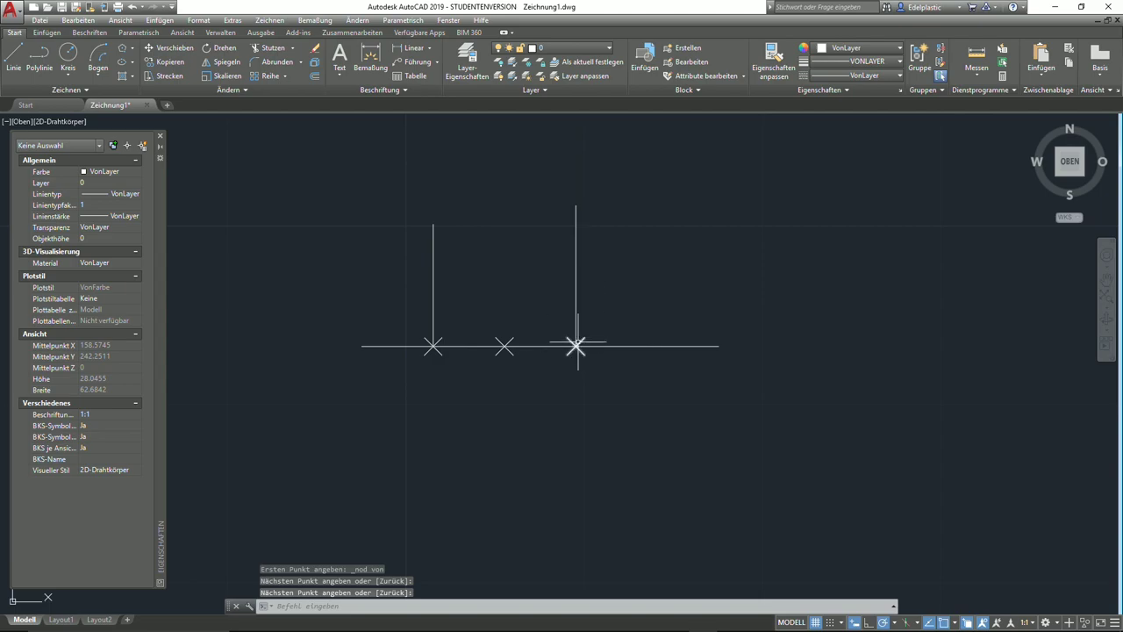
left_click(615, 420)
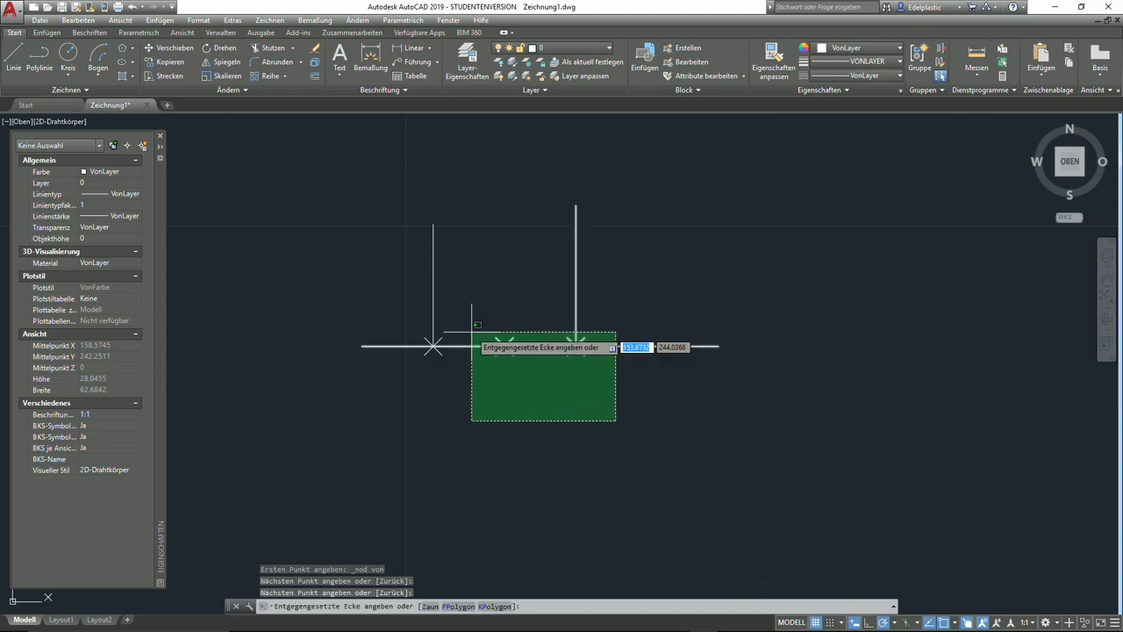
left_click(507, 399)
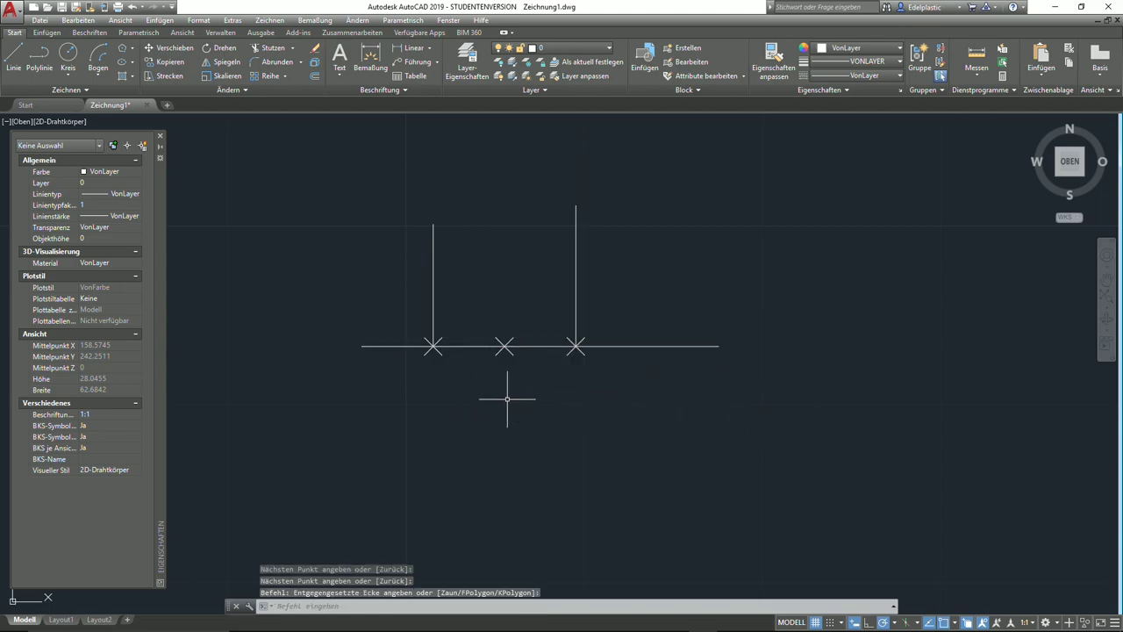
- Set the point style back to the plain dot
left_click(199, 20)
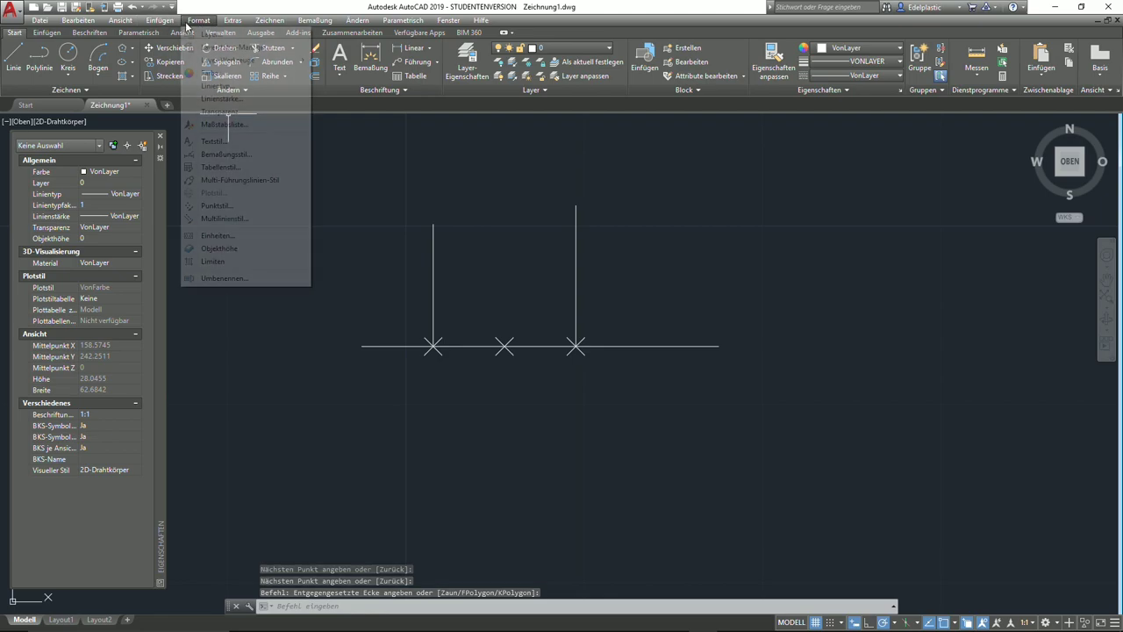
left_click(227, 207)
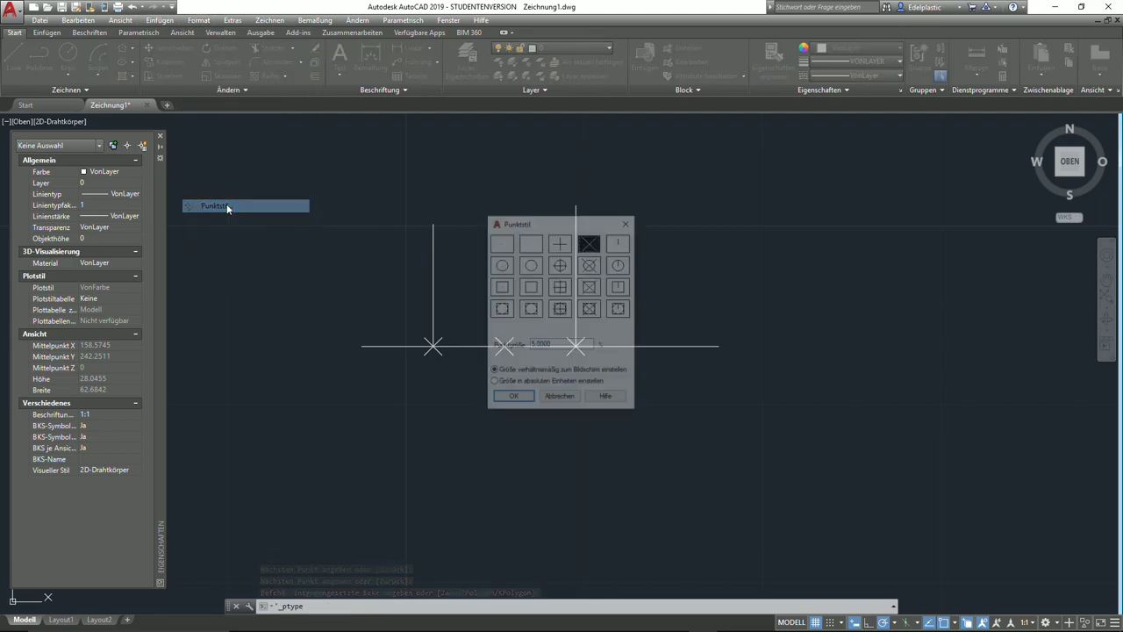
left_click(501, 243)
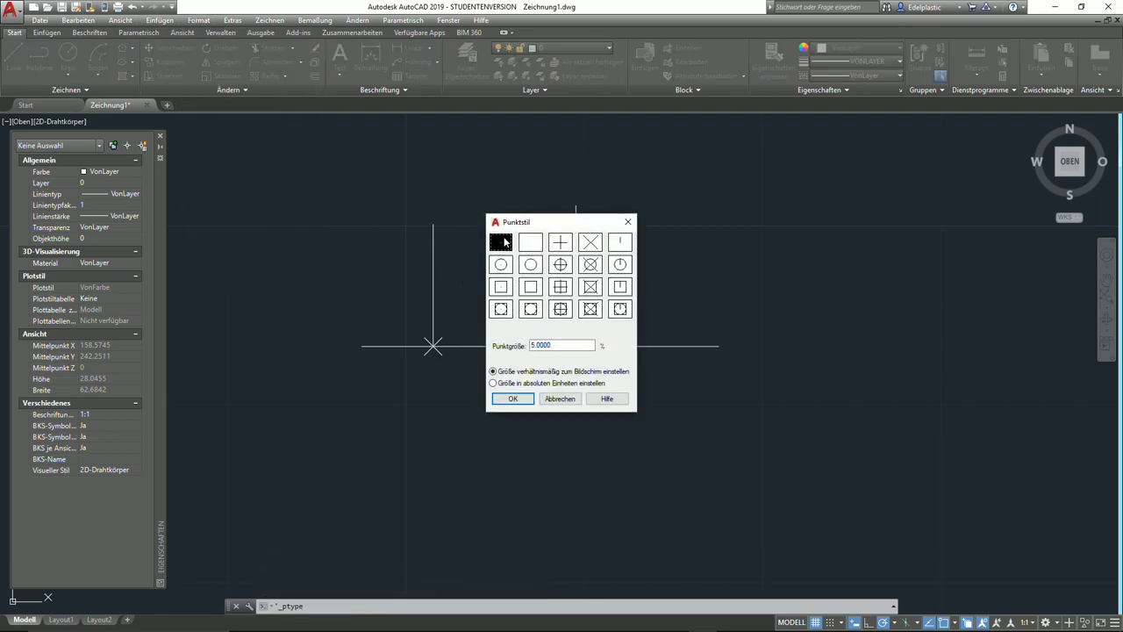
left_click(526, 404)
- Erase all lines and points with a crossing selection
left_click(725, 459)
left_click(307, 158)
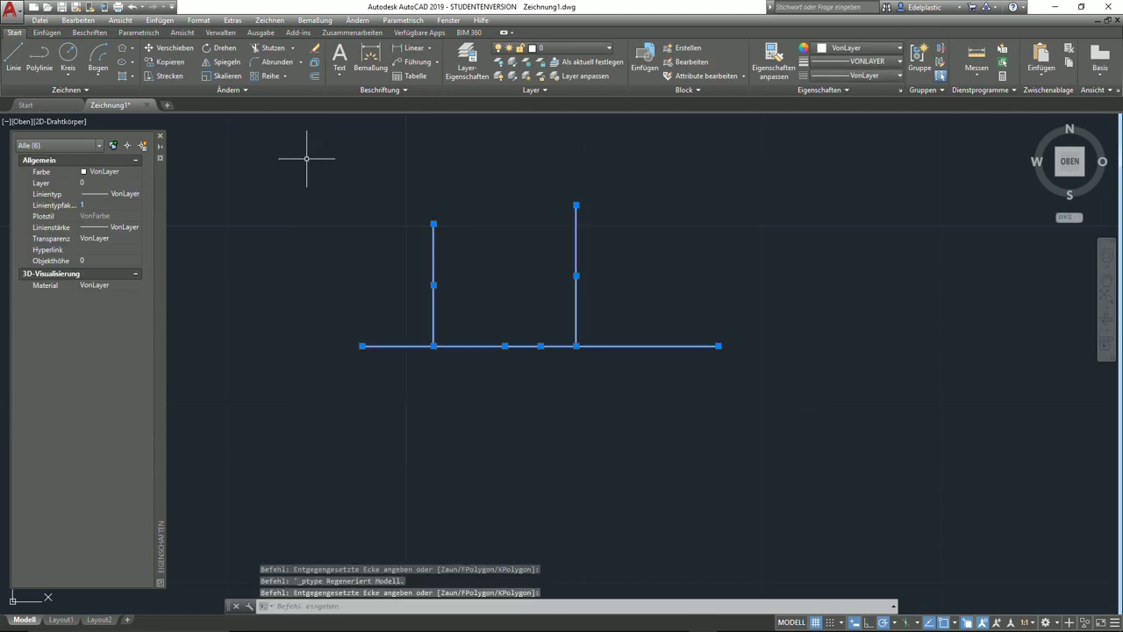
key("Delete")
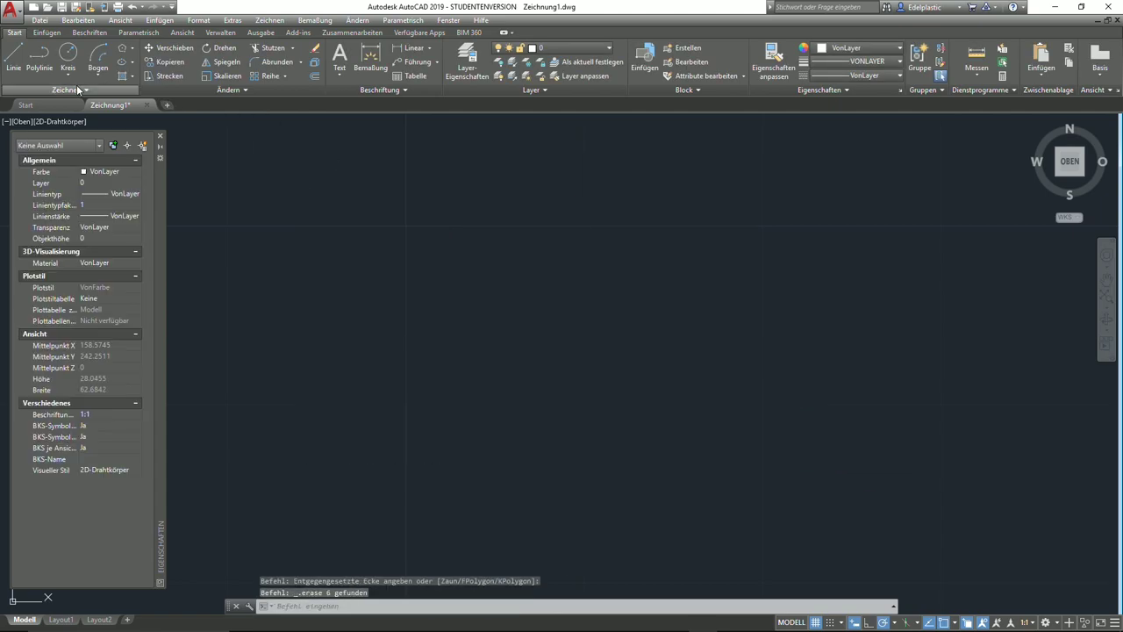
left_click(74, 88)
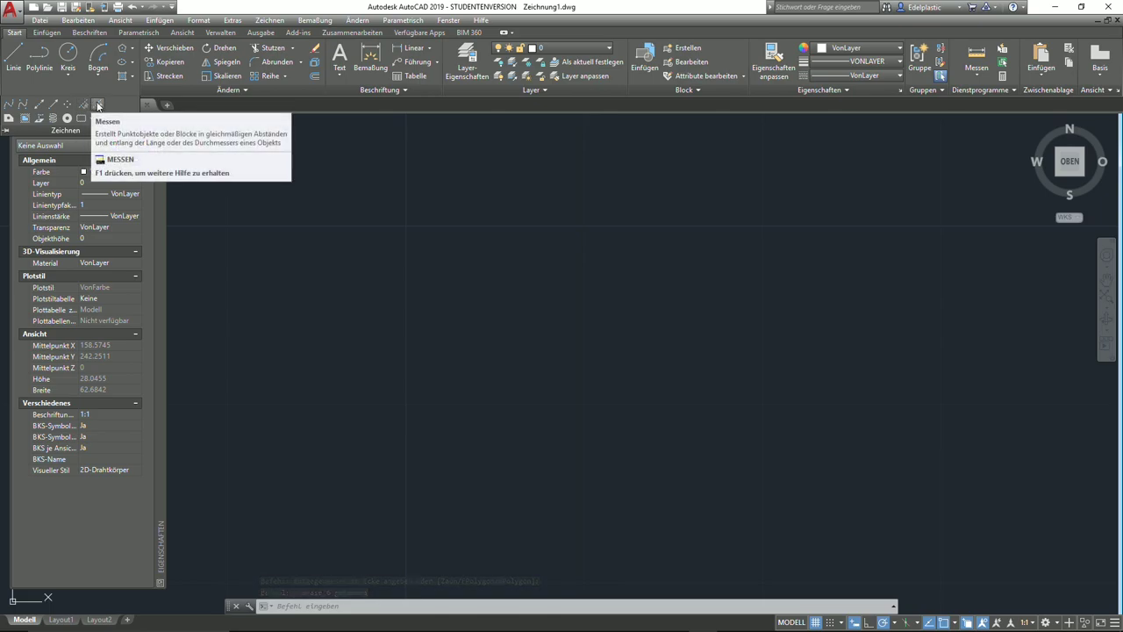
- Draw a horizontal line across the drawing area
left_click(14, 55)
left_click(351, 292)
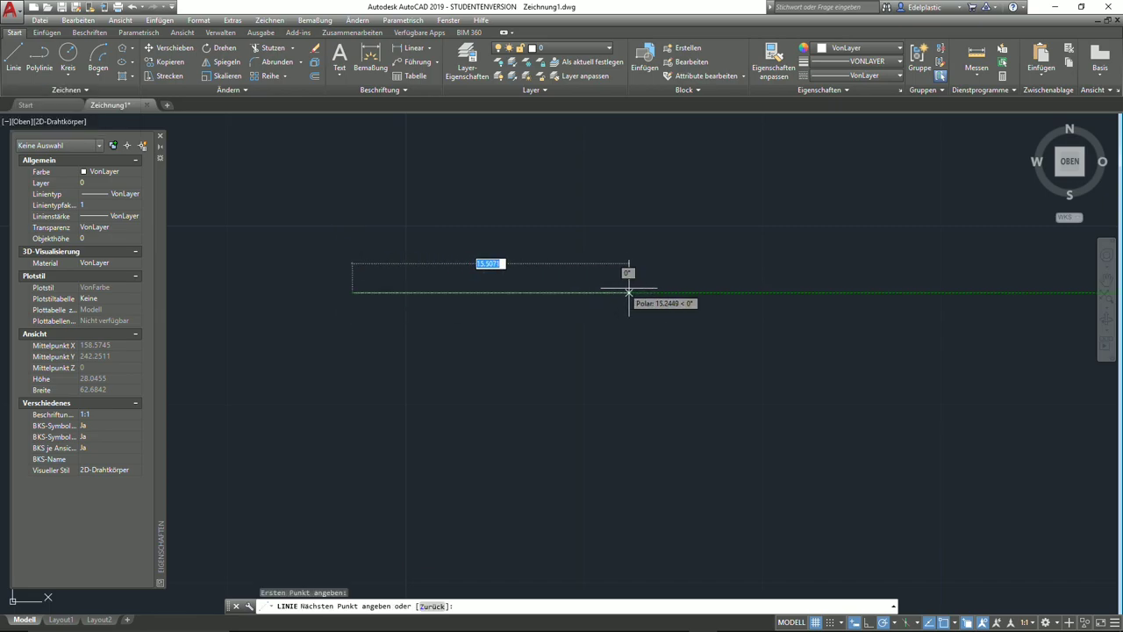
left_click(698, 292)
right_click(702, 296)
left_click(728, 298)
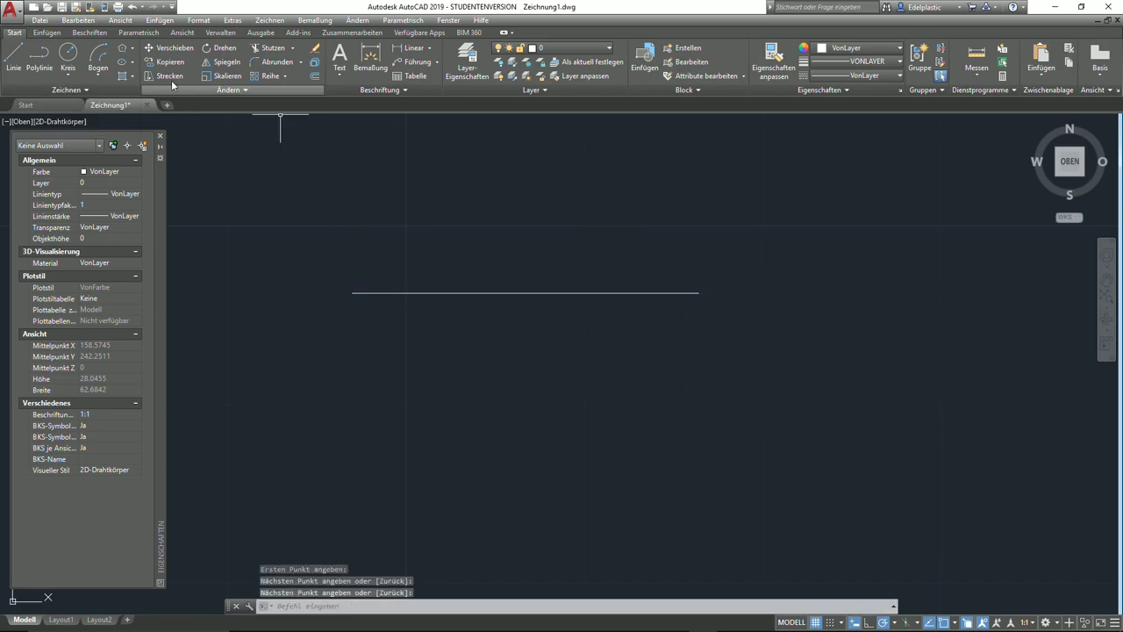
- Place points every 5 units along the line with MEASURE
left_click(91, 90)
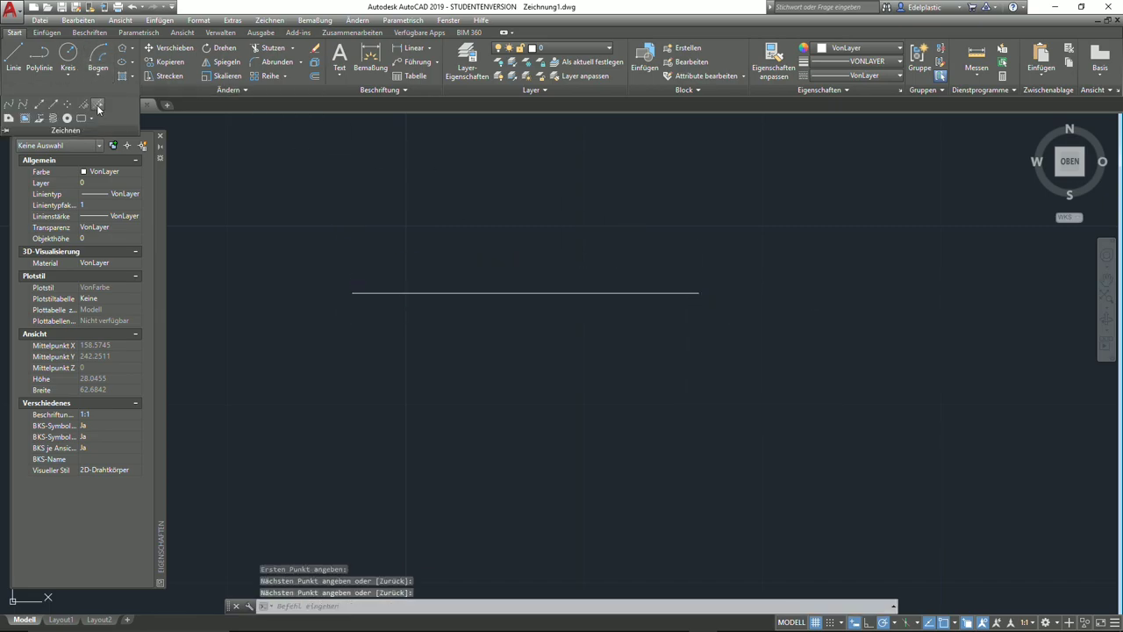
left_click(98, 109)
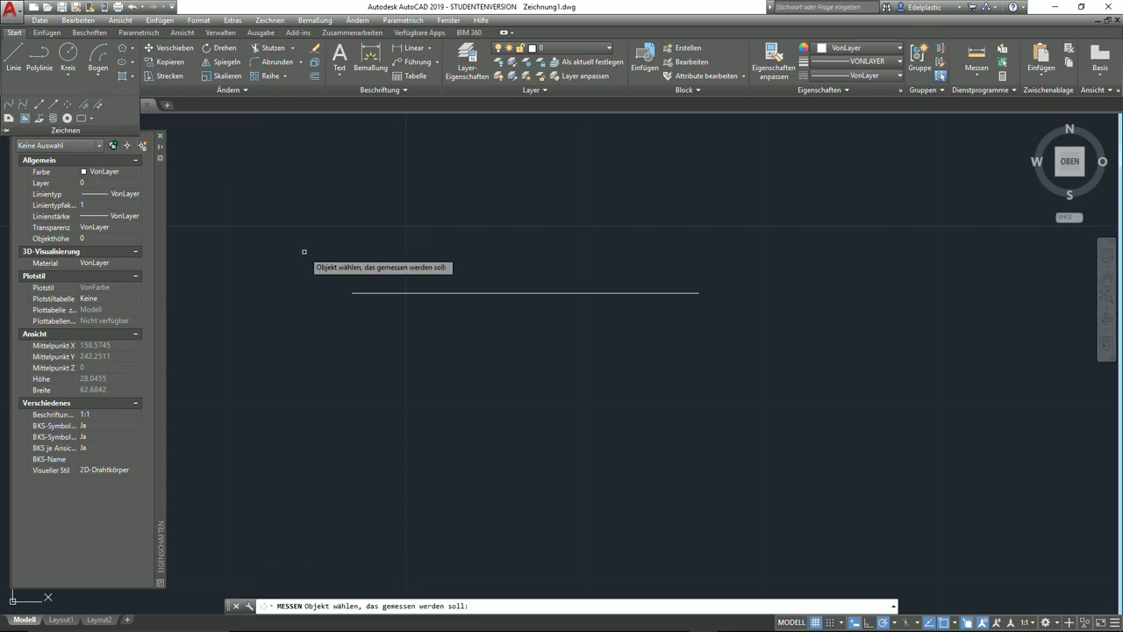
left_click(377, 292)
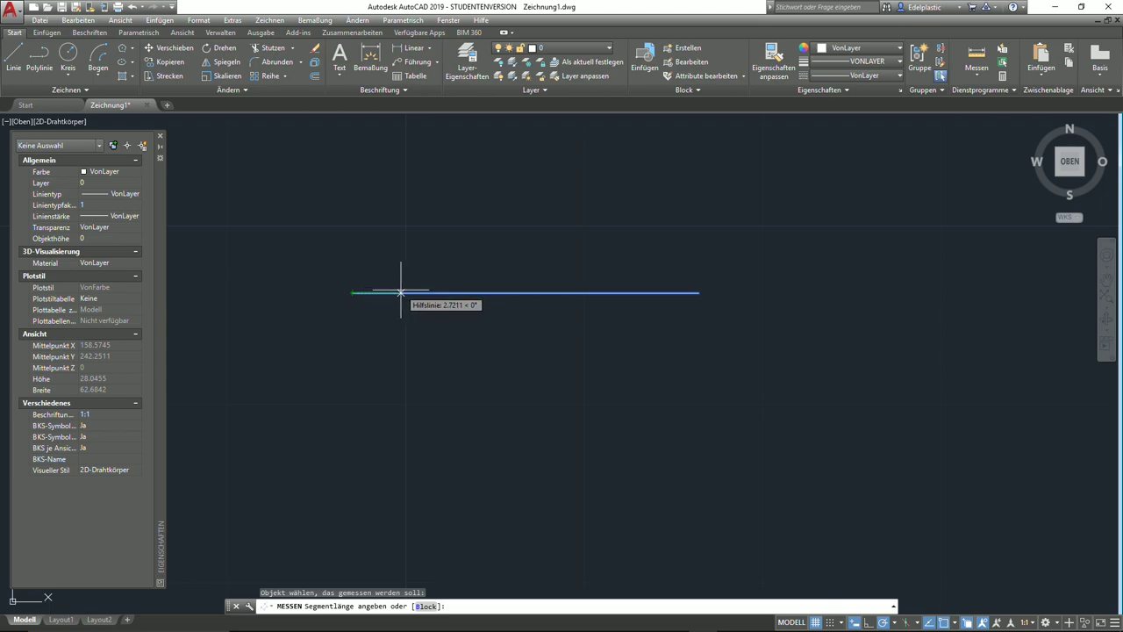
type("5")
key("Return")
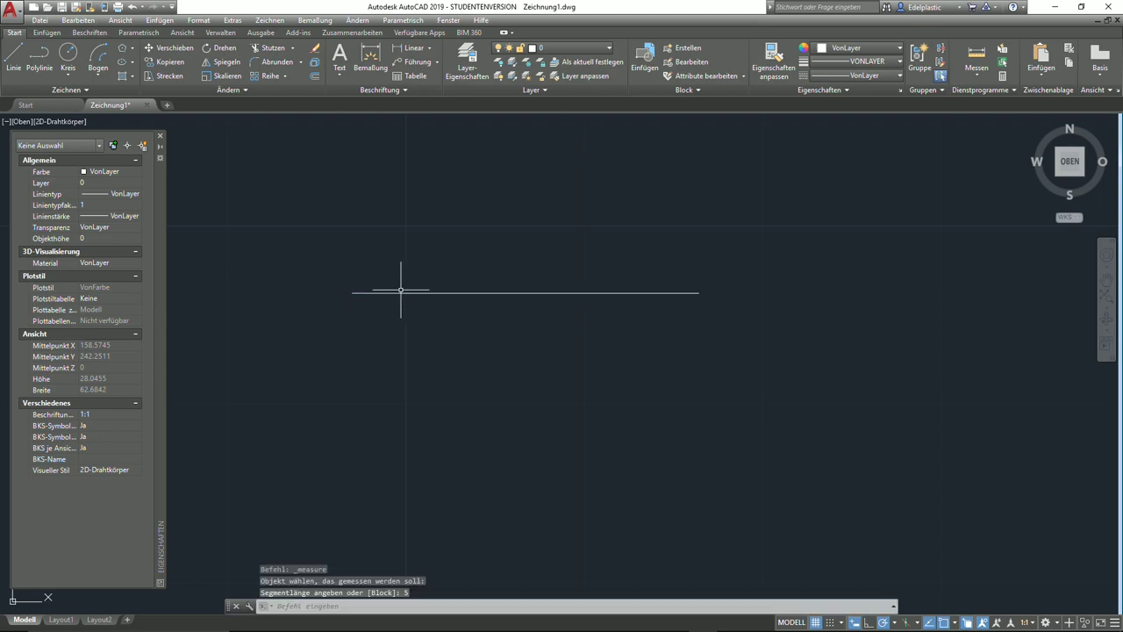
- Display the measured points as X markers via Point Style
left_click(198, 20)
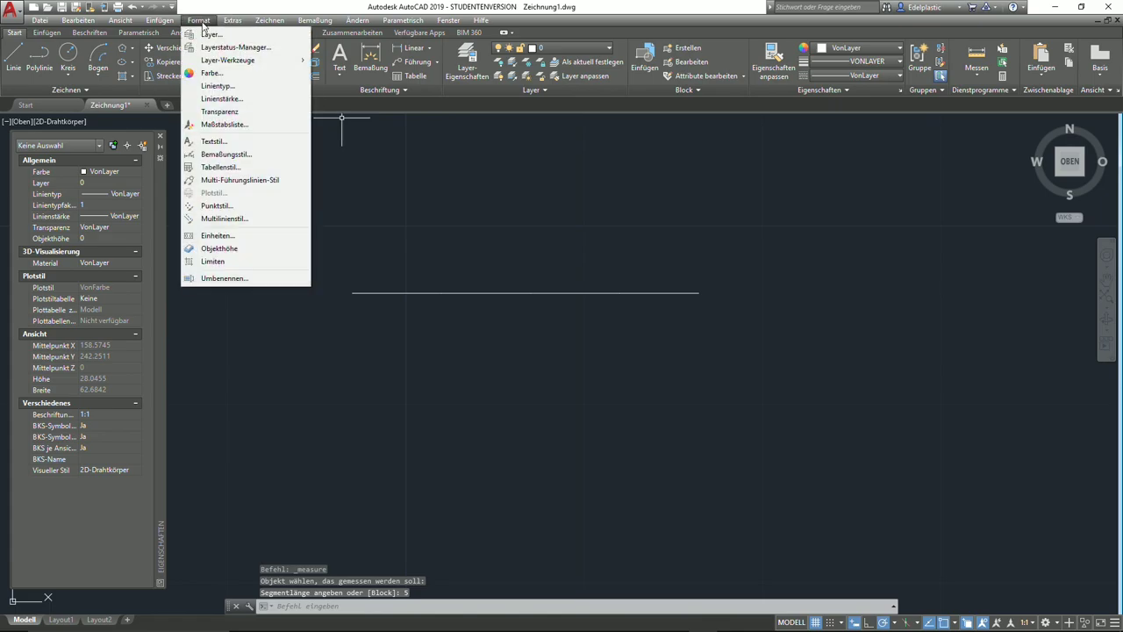
left_click(272, 204)
left_click(589, 241)
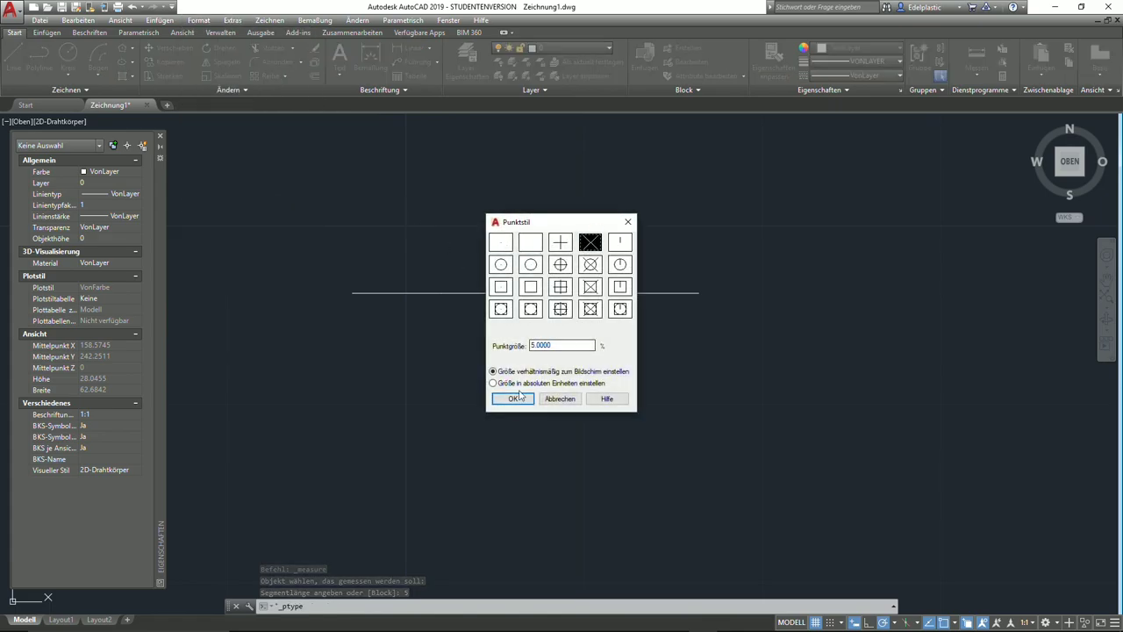
left_click(519, 396)
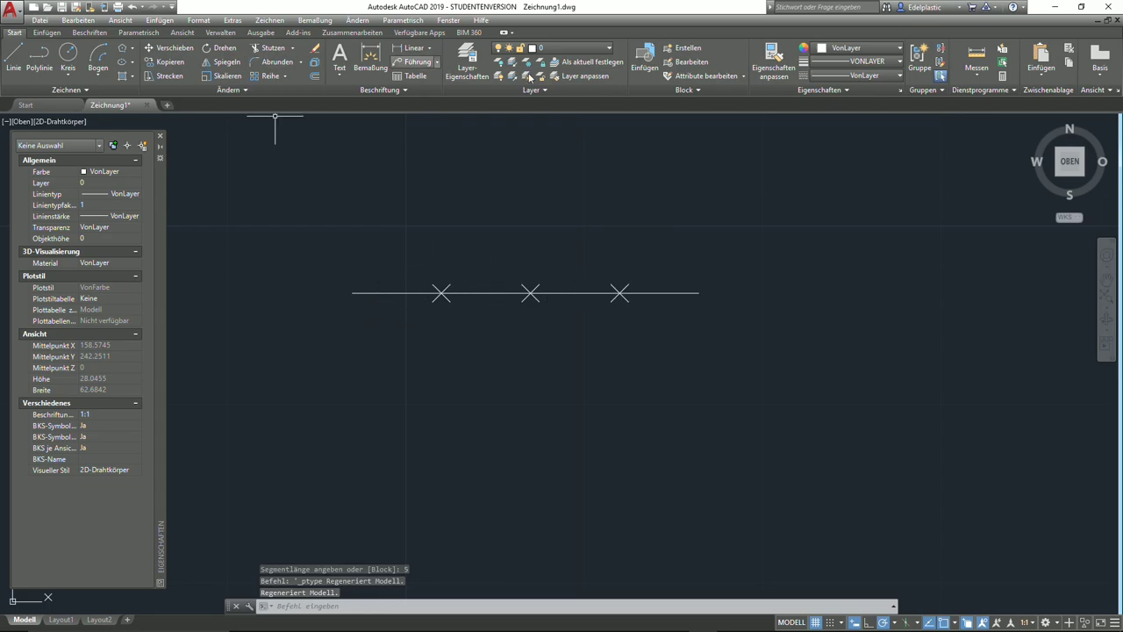
left_click(977, 60)
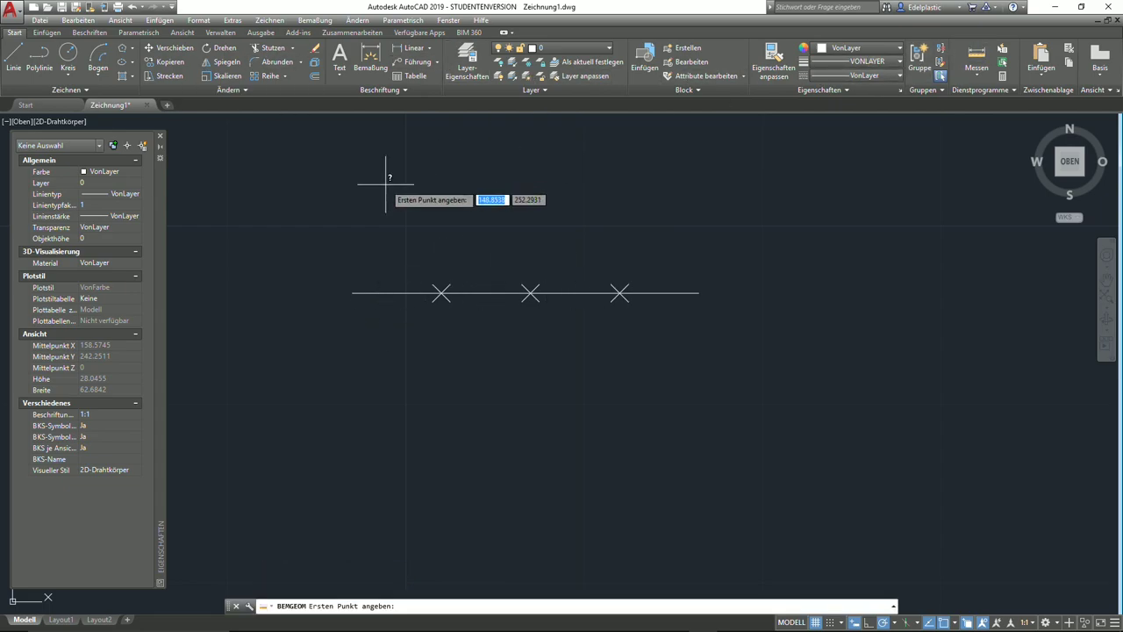
left_click(352, 292)
right_click(396, 250, "shift")
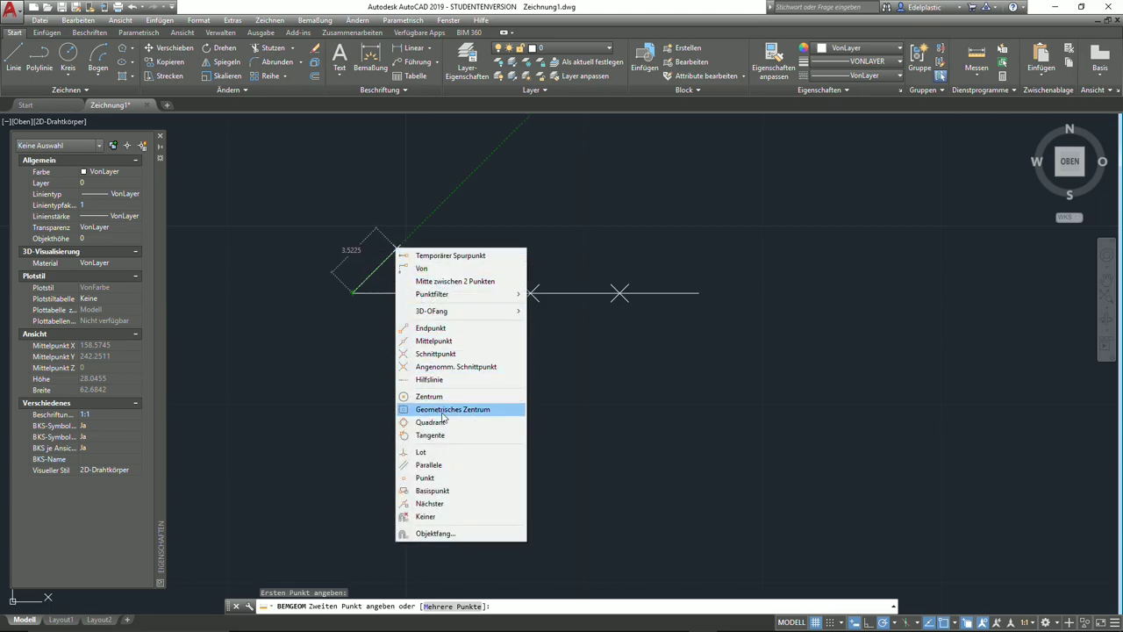
left_click(443, 476)
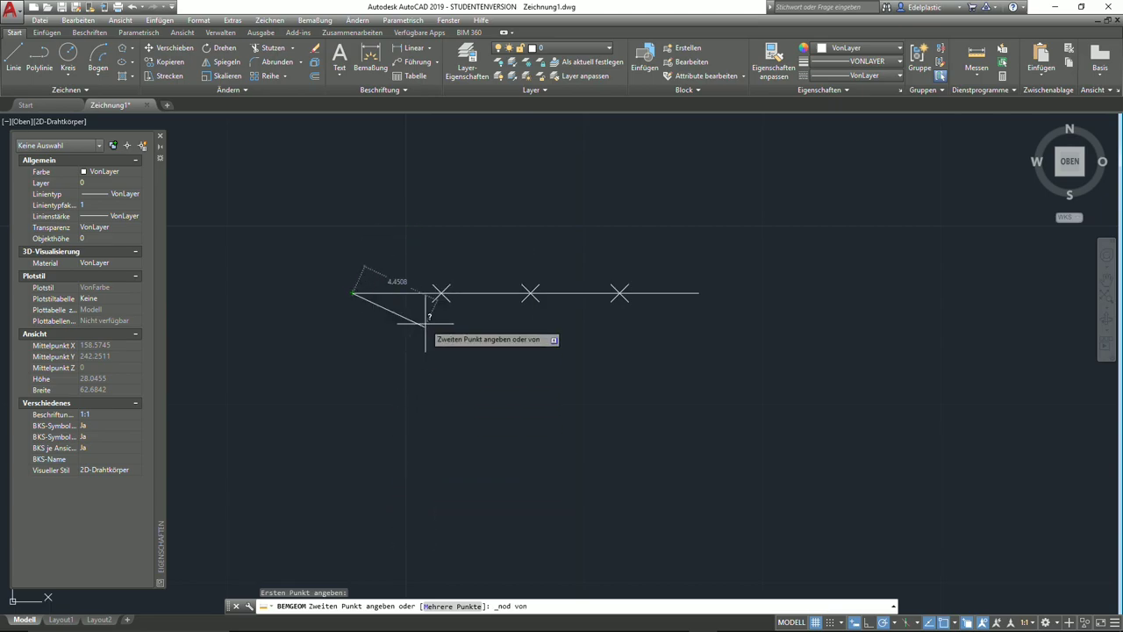
left_click(442, 295)
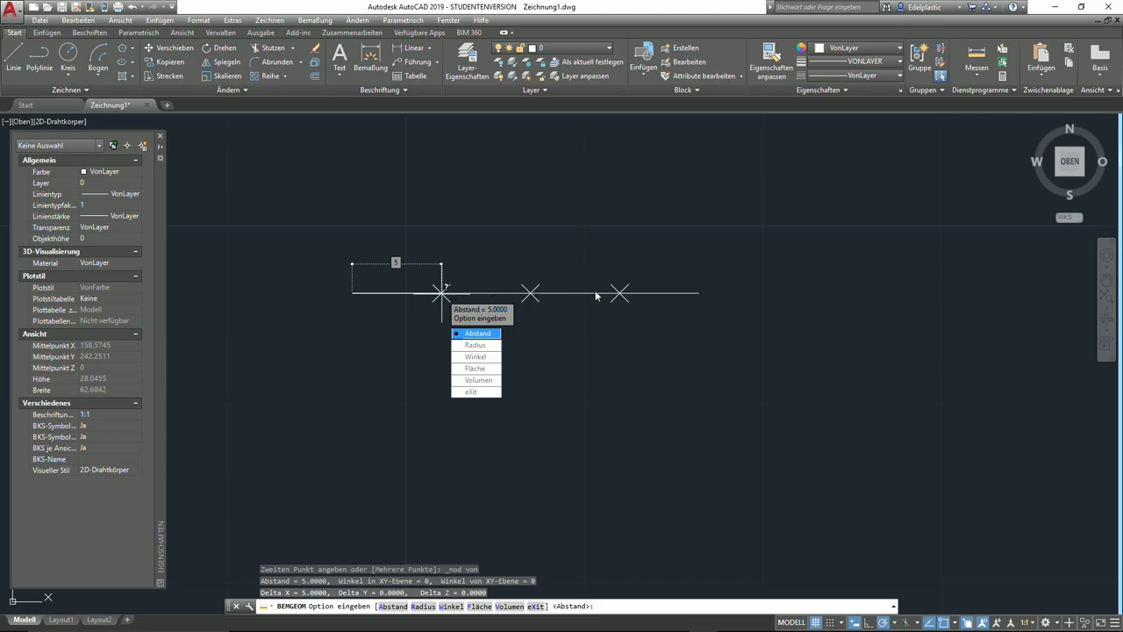
- Erase the line and its measured points
key("Escape")
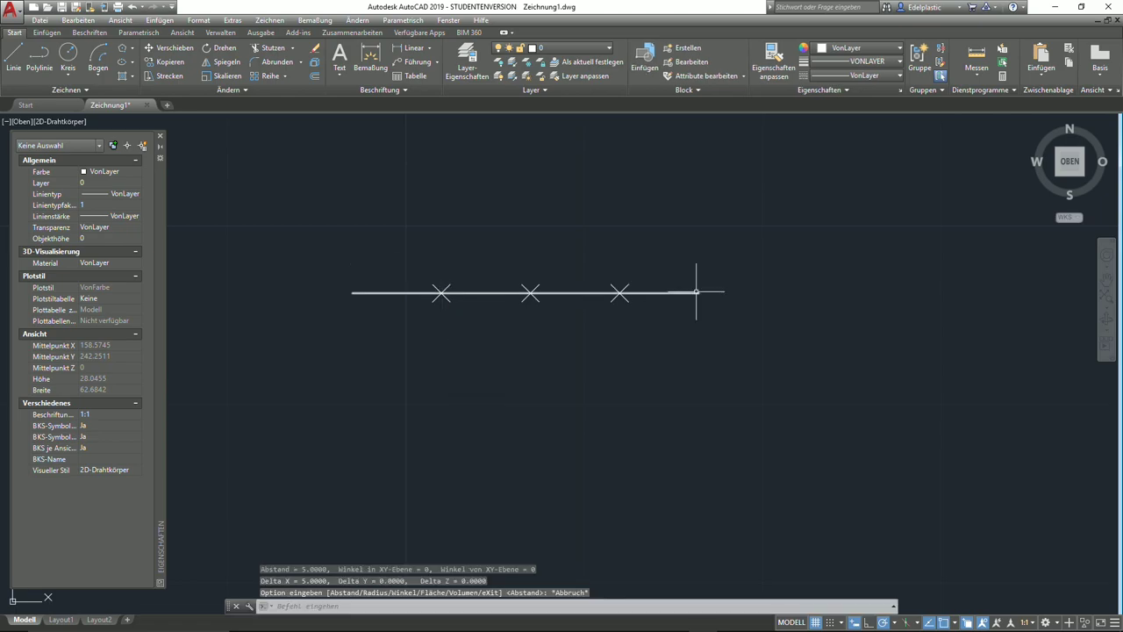
left_click(726, 335)
left_click(280, 189)
key("Delete")
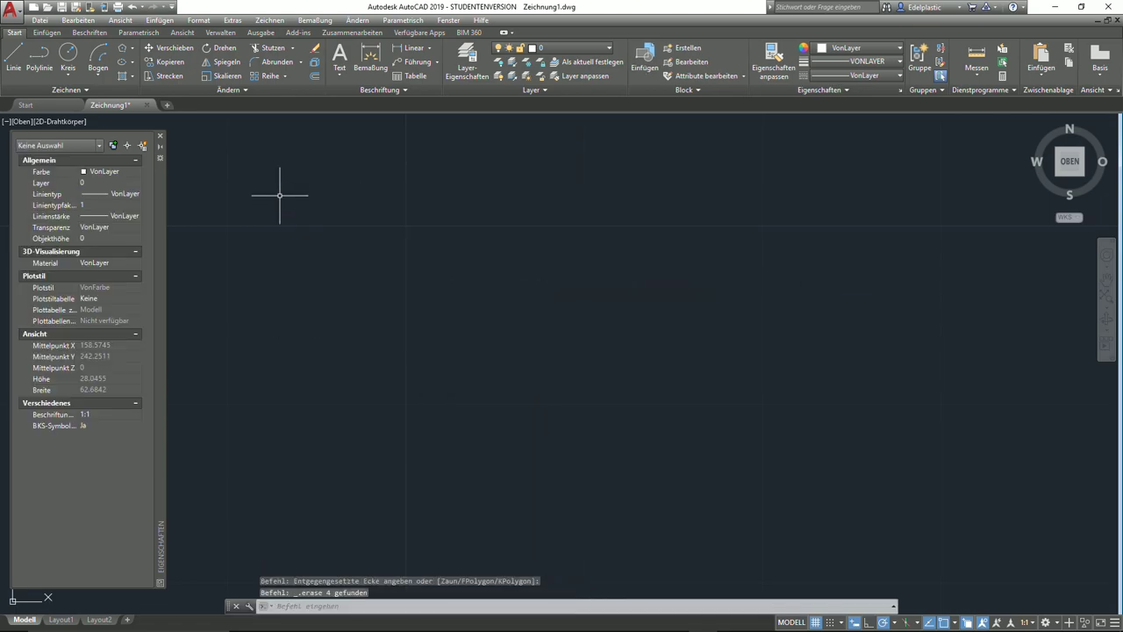
left_click(64, 91)
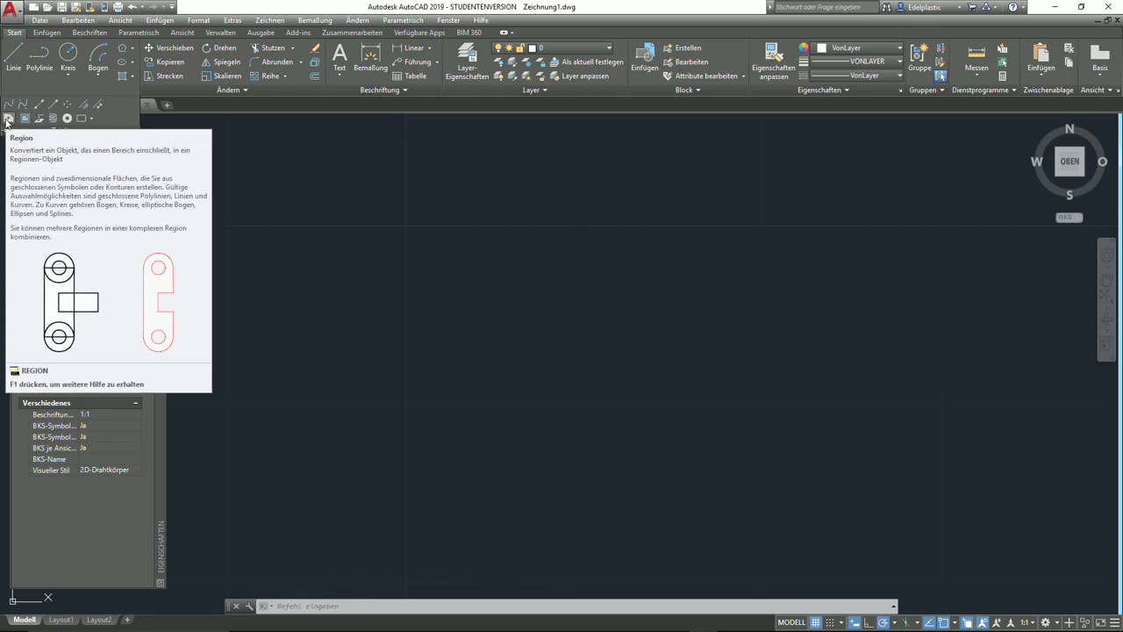
- Draw a closed five-sided outline with connected lines
left_click(13, 57)
left_click(446, 319)
left_click(529, 225)
left_click(705, 343)
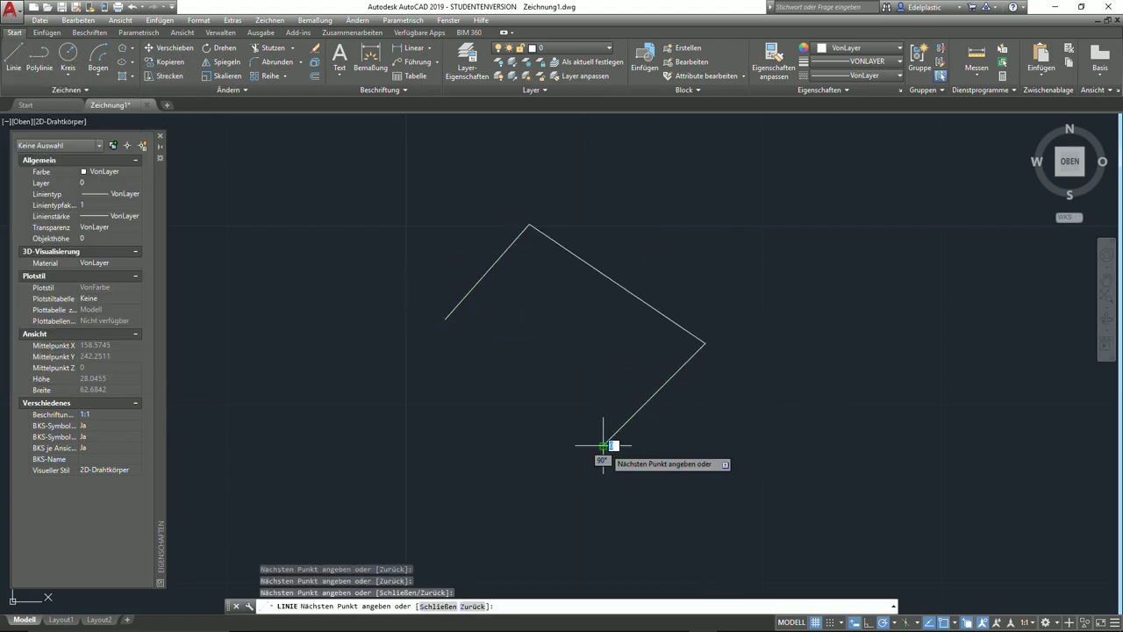
left_click(603, 445)
left_click(406, 379)
left_click(445, 318)
right_click(446, 318)
left_click(474, 324)
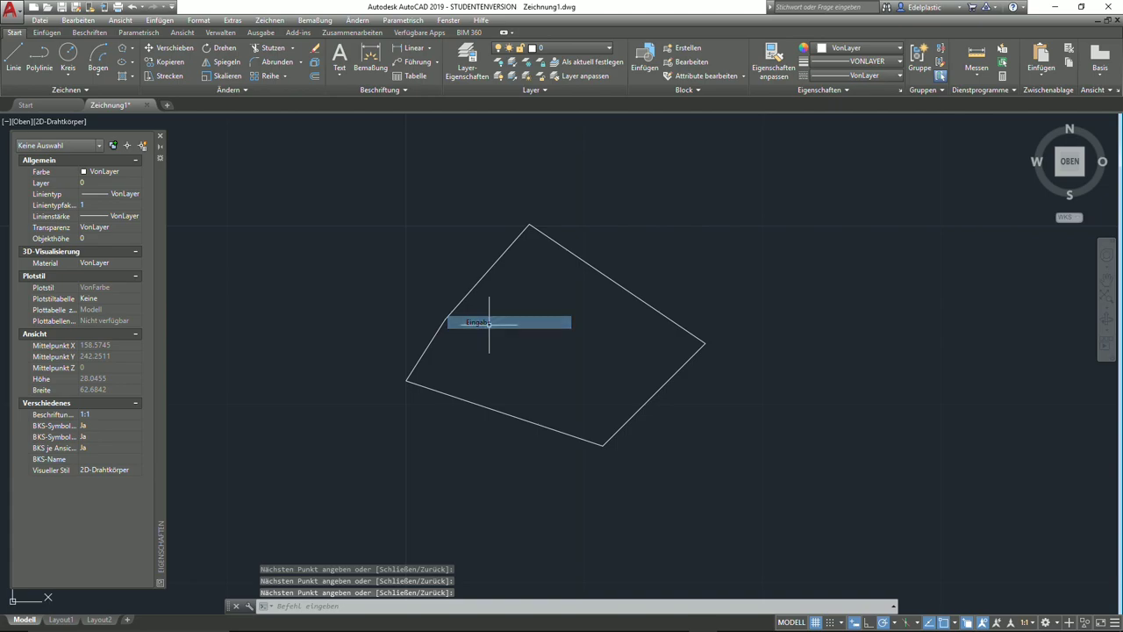
- Convert the outline into a region and select it to read its area, 110.9408
left_click(91, 90)
left_click(8, 119)
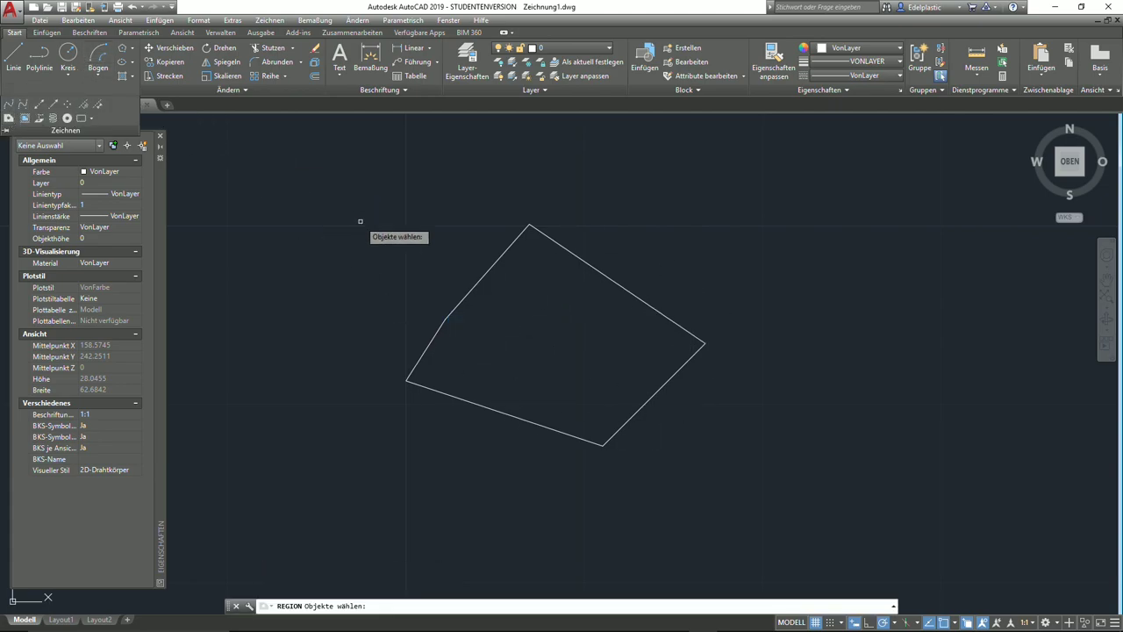
left_click(750, 500)
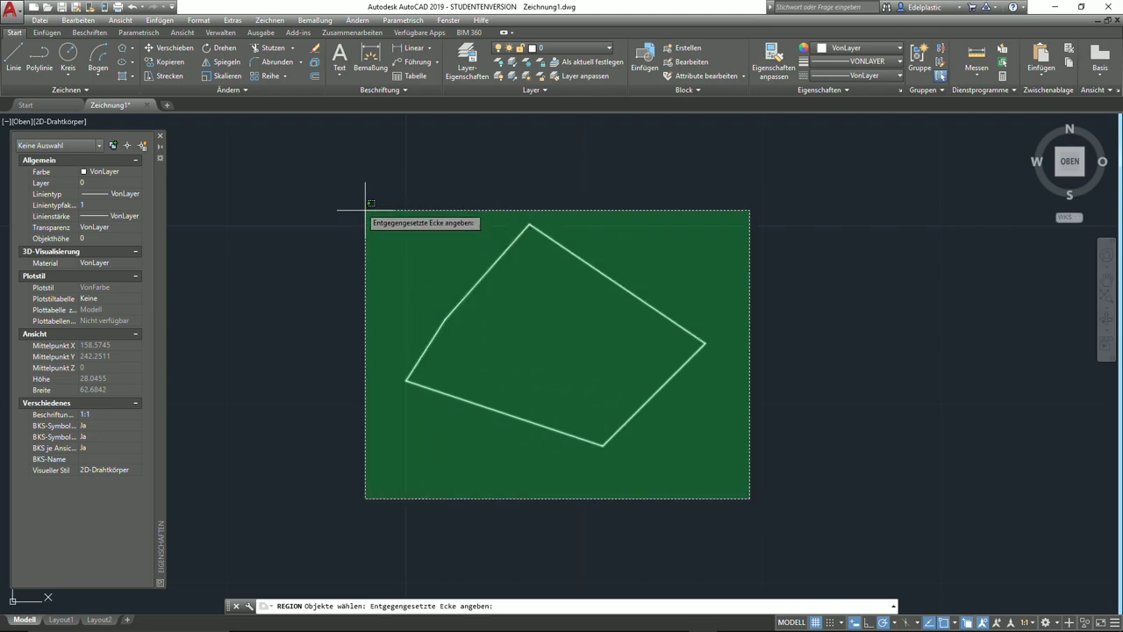
left_click(339, 192)
key("Return")
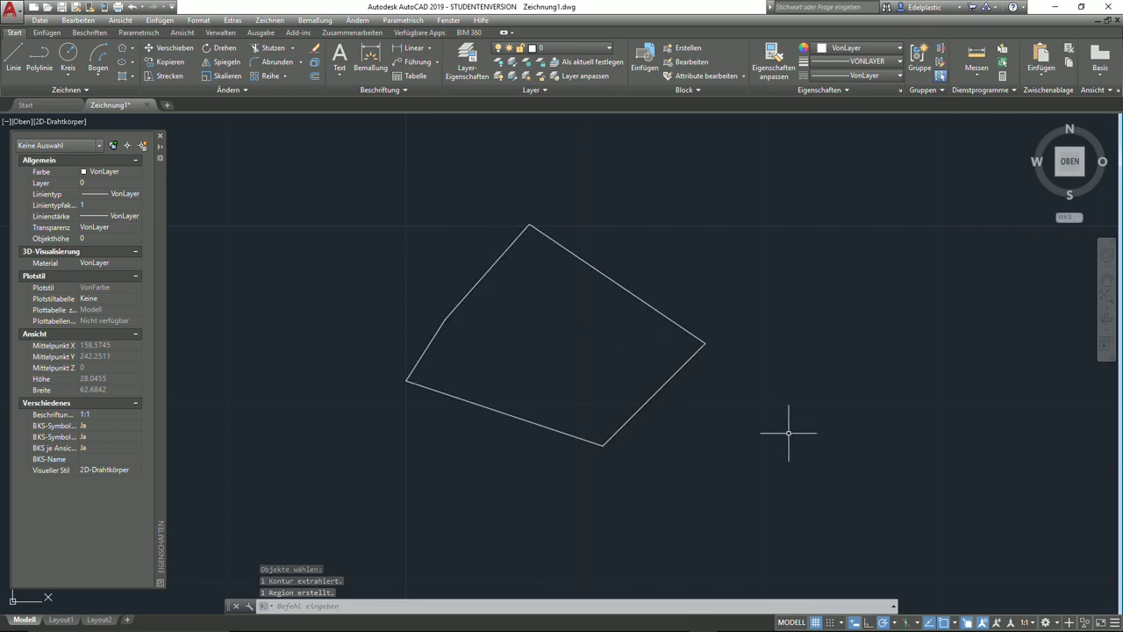
left_click(967, 621)
left_click(967, 622)
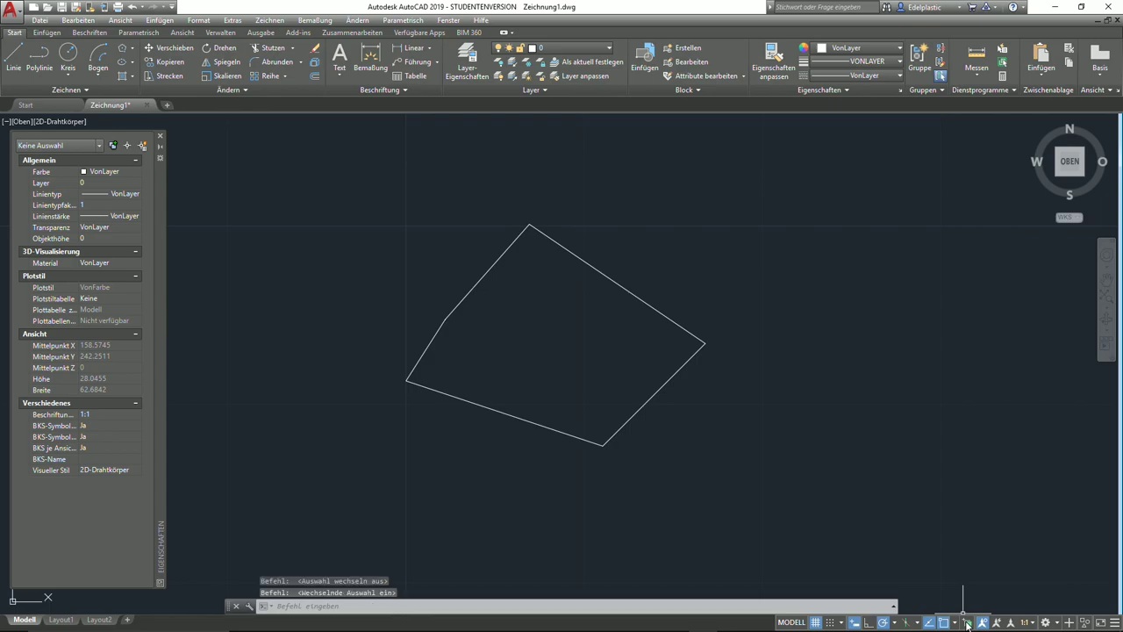
left_click(657, 311)
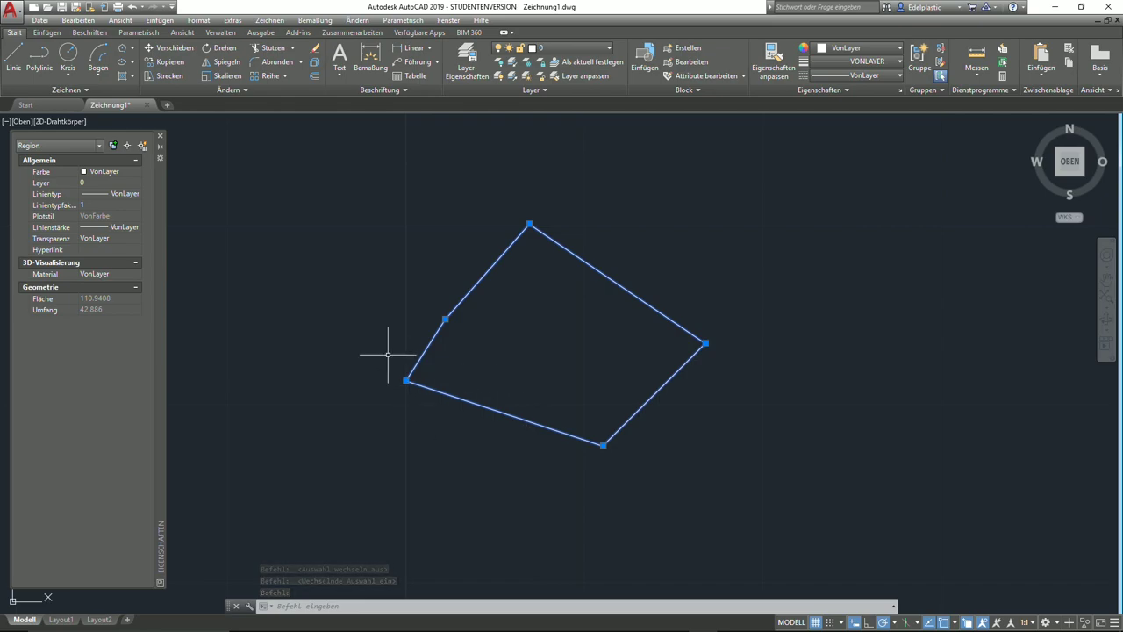
- Draw a circle and move the region so it overlaps the circle
left_click(68, 57)
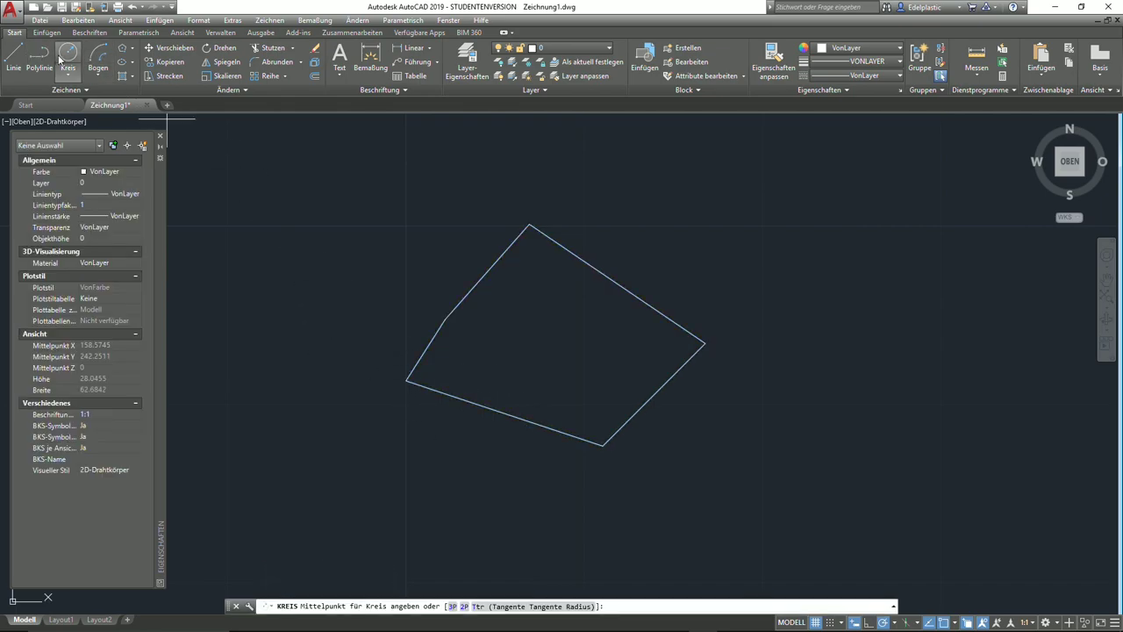
left_click(329, 274)
left_click(381, 235)
left_click(777, 459)
left_click(417, 192)
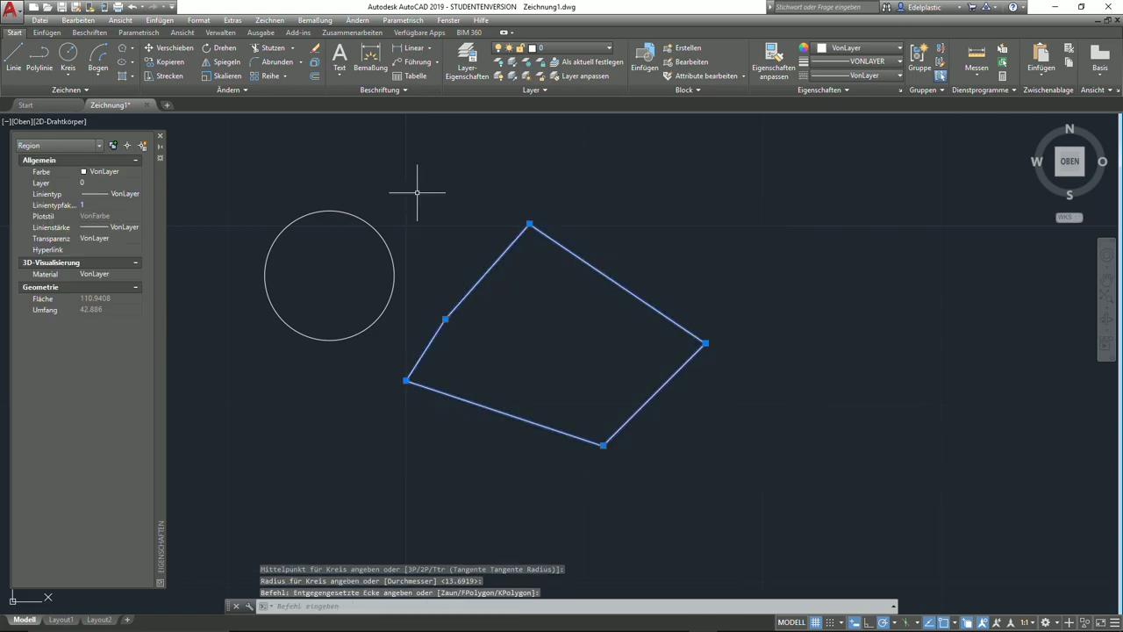
left_click(168, 47)
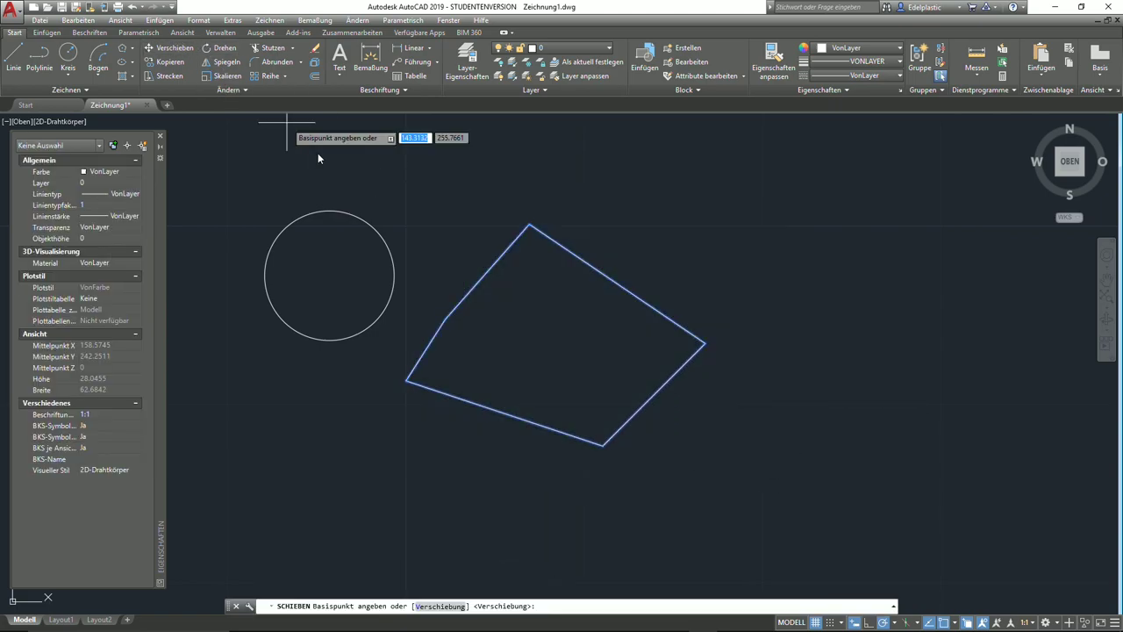
left_click(446, 318)
left_click(327, 291)
key("Escape")
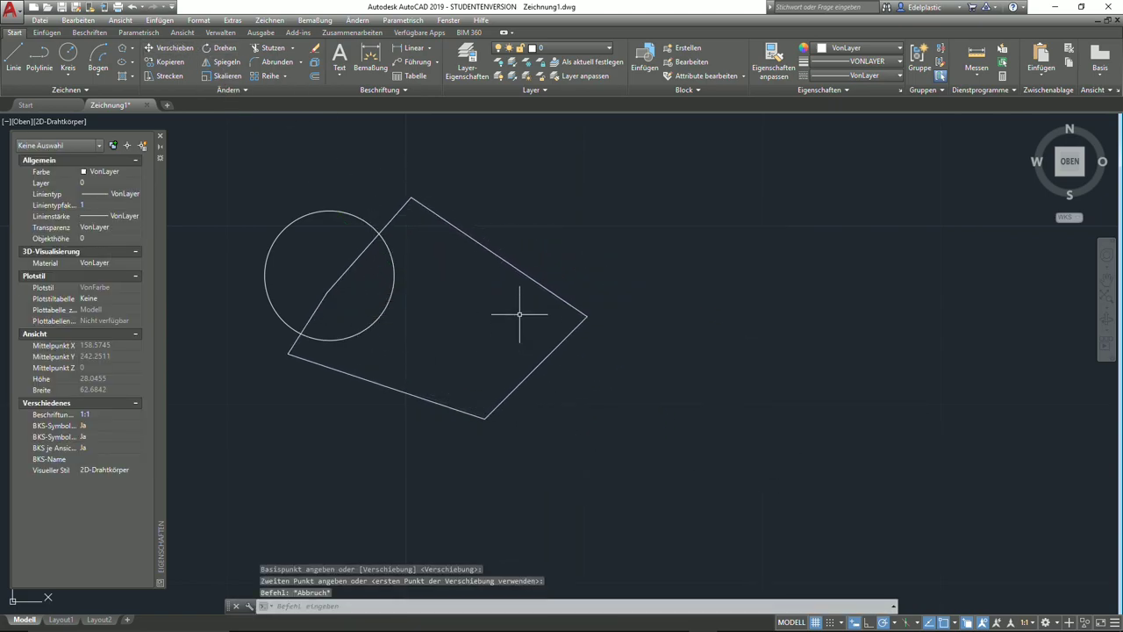
- Erase the circle and the region
left_click(400, 286)
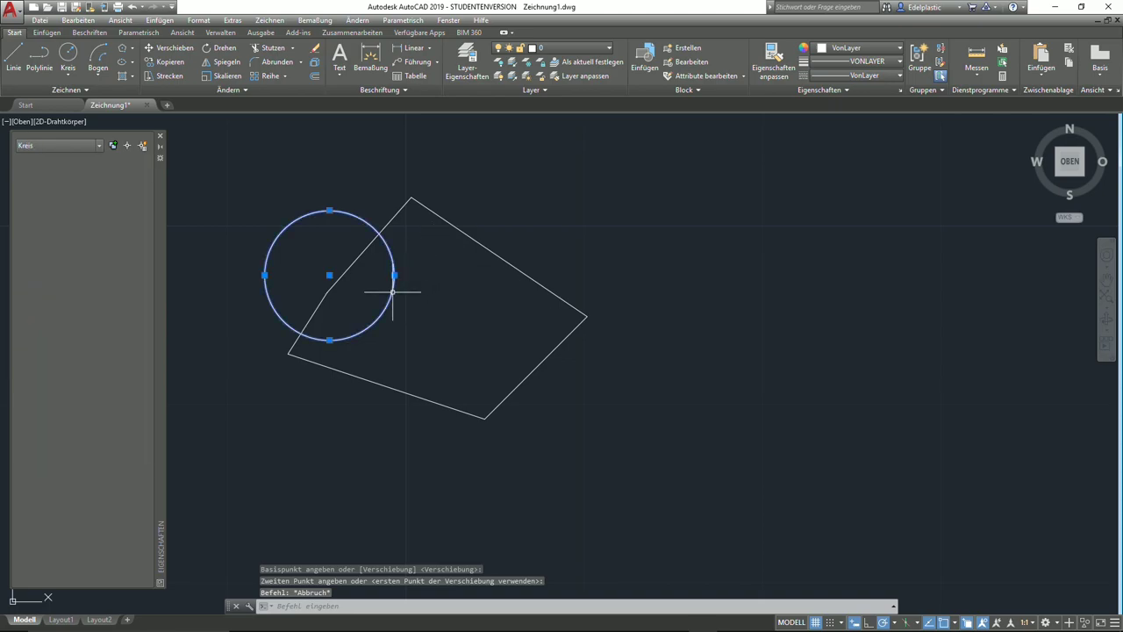
left_click(624, 413)
left_click(381, 219)
key("Delete")
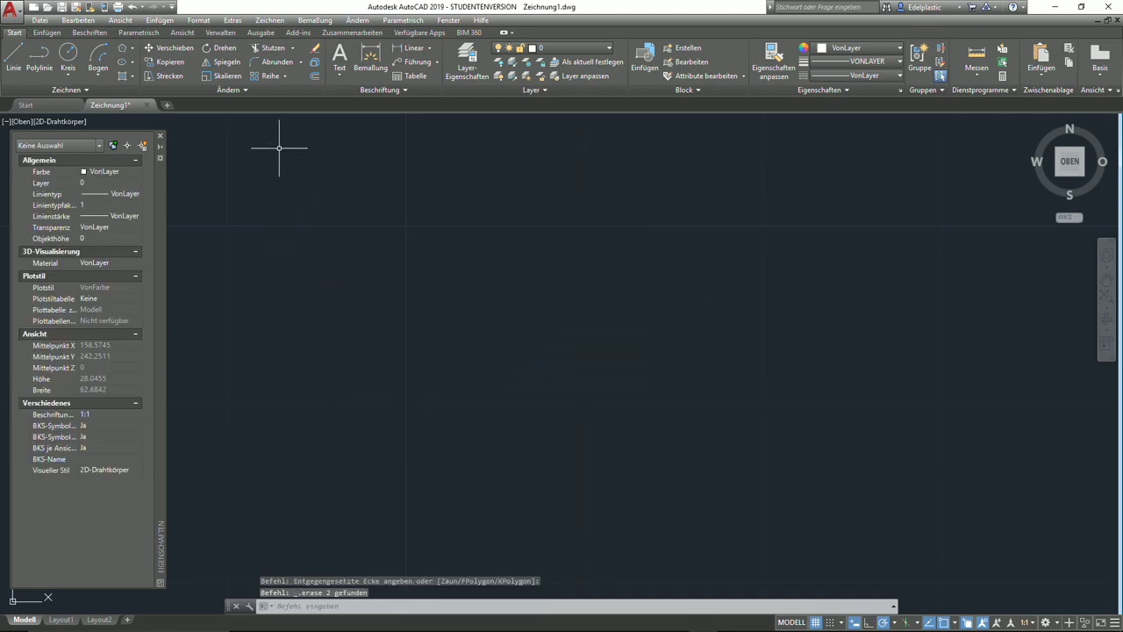
- Draw a new circle and a closed four-sided line outline above it
left_click(67, 56)
left_click(511, 372)
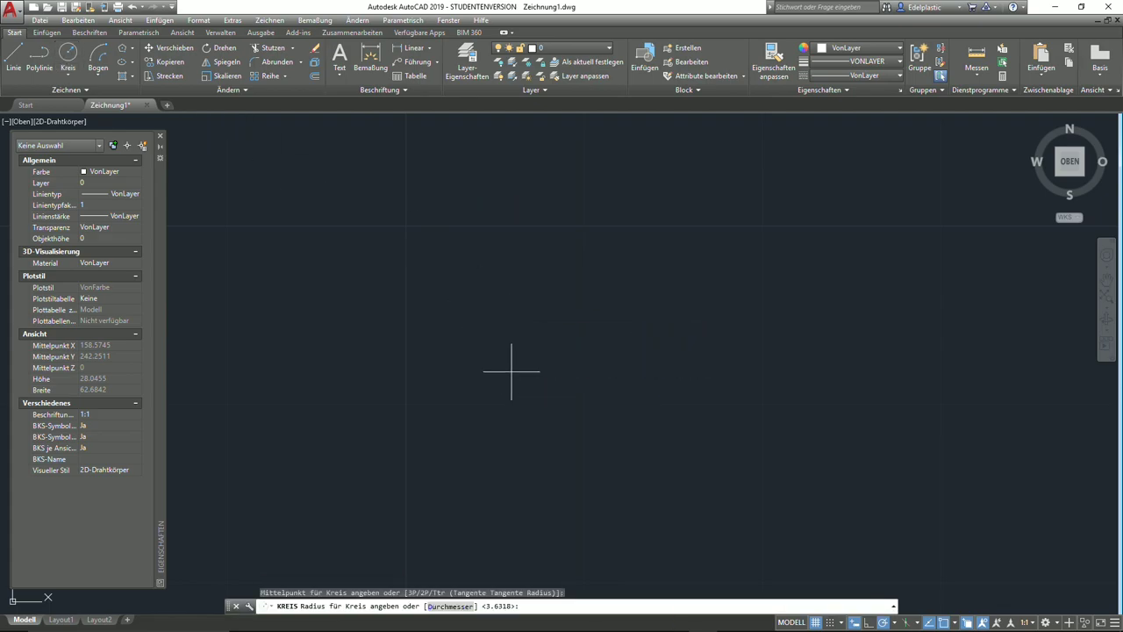
left_click(577, 305)
left_click(13, 56)
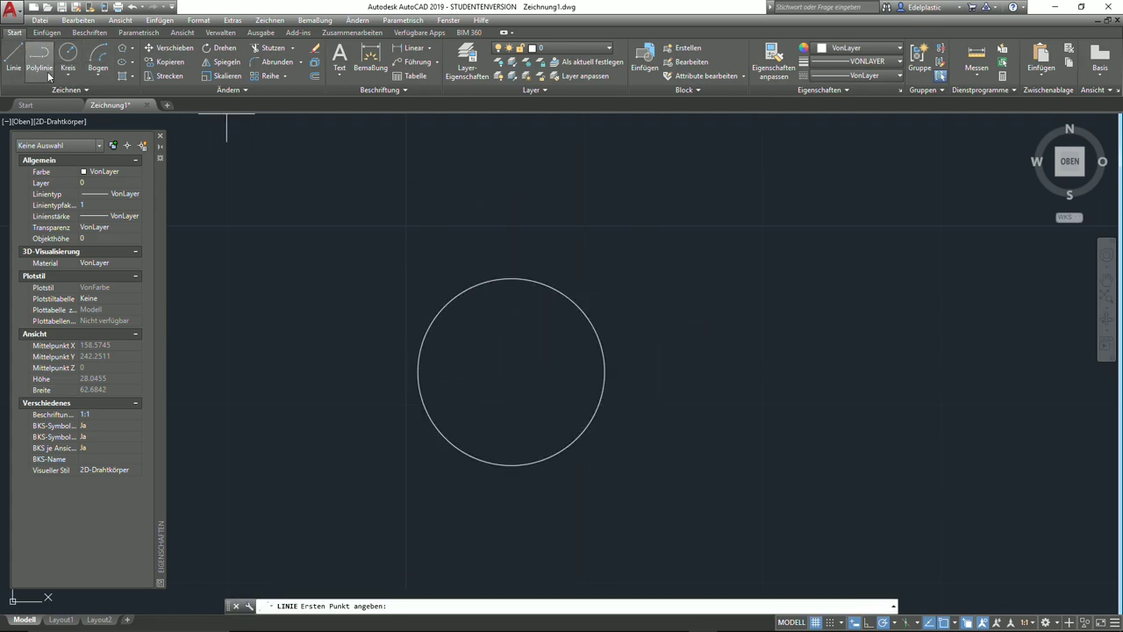
left_click(490, 227)
left_click(504, 346)
left_click(756, 328)
left_click(710, 161)
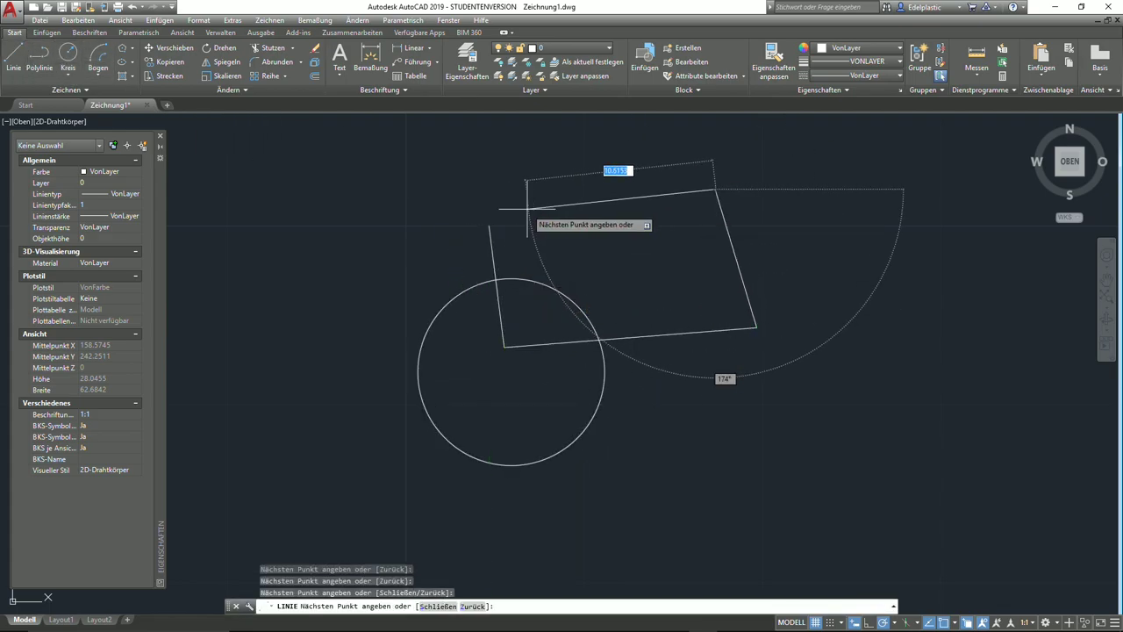
left_click(490, 227)
right_click(501, 207)
left_click(526, 213)
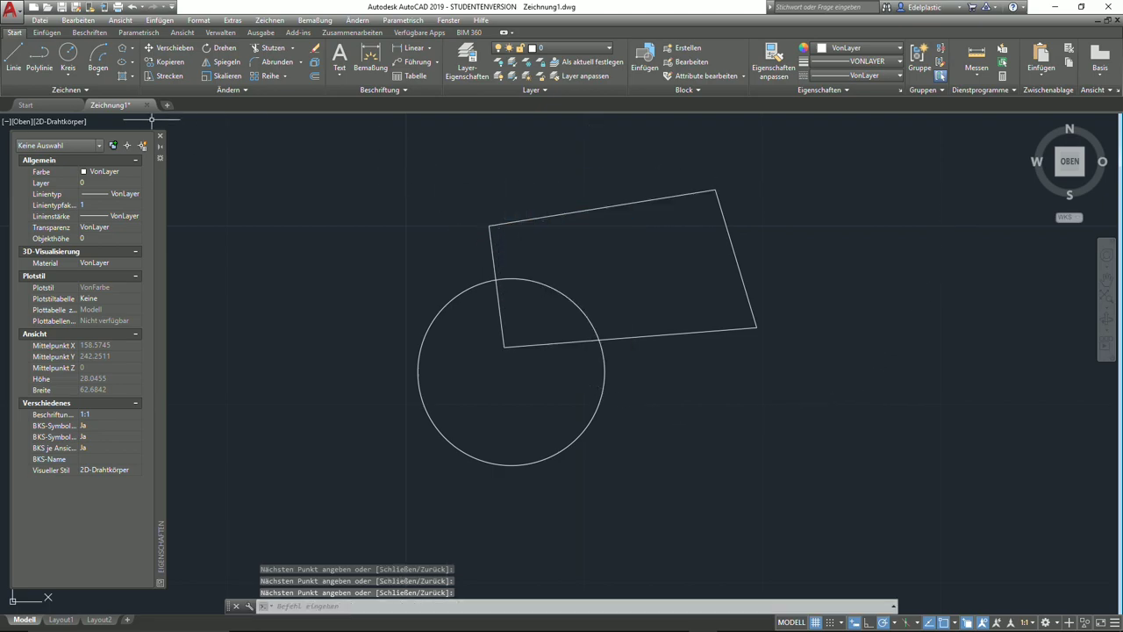
- Convert the outline's four edges into a single region
left_click(72, 91)
left_click(9, 121)
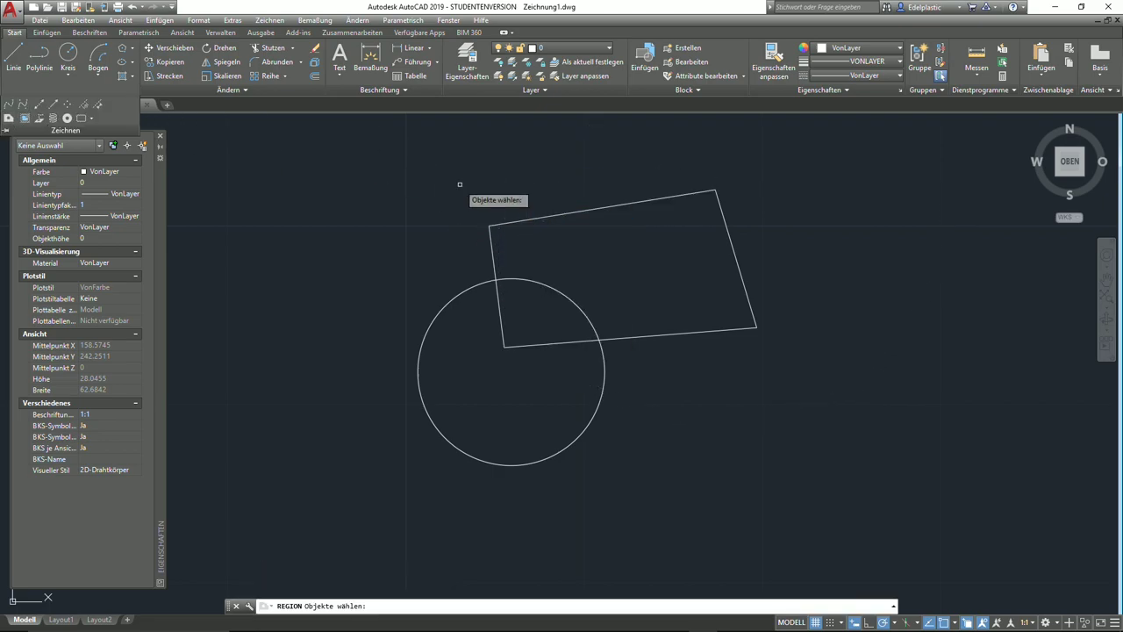
left_click(821, 354)
left_click(707, 308)
left_click(522, 245)
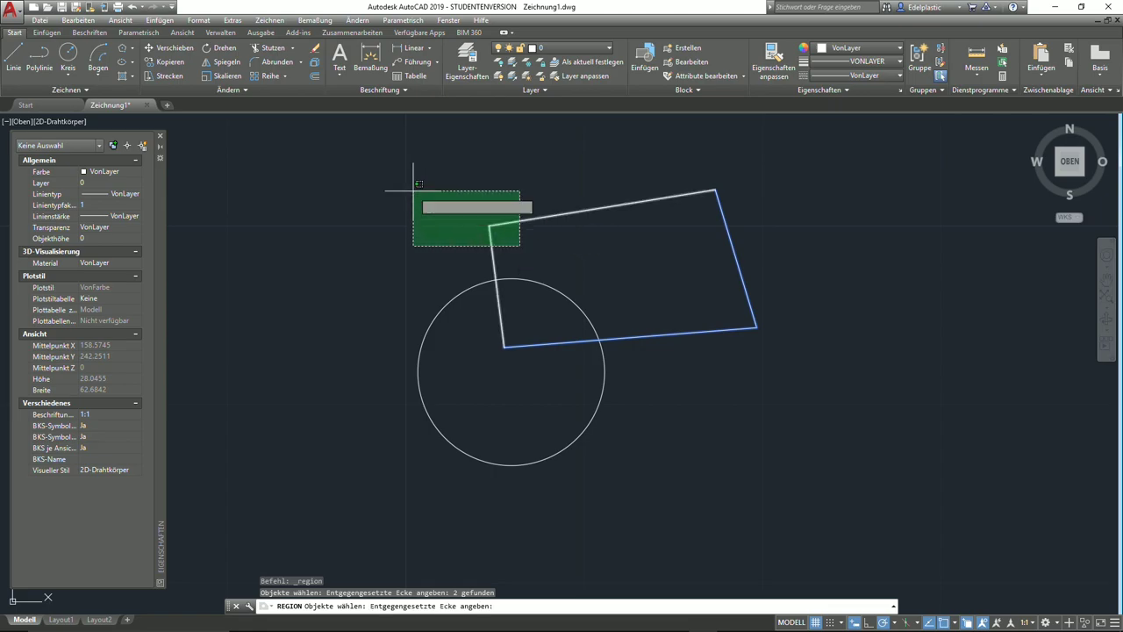
left_click(419, 189)
key("Return")
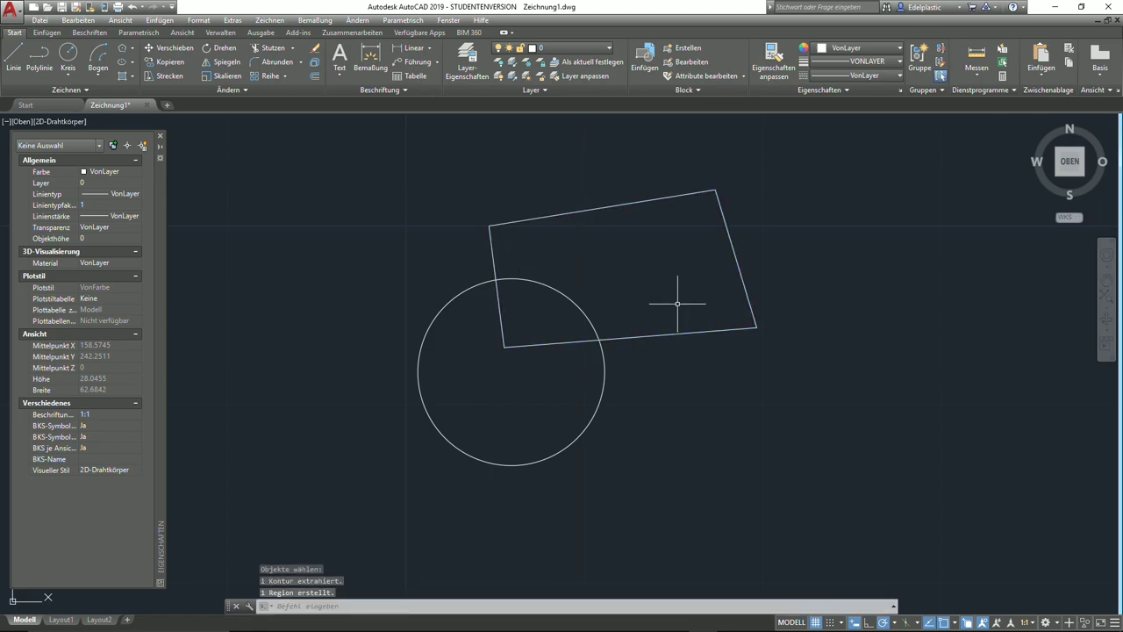
left_click(603, 392)
left_click(590, 386)
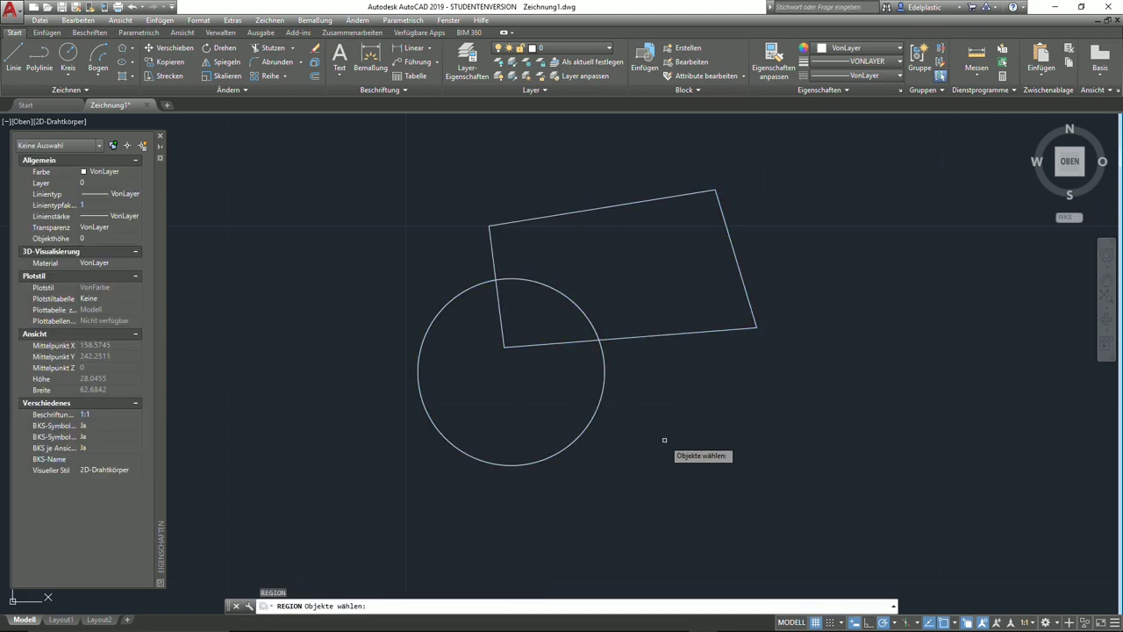
key("Escape")
- Erase the circle, check the region's area 100.1495 and perimeter 41.9988, then erase it
left_click(664, 441)
left_click(556, 396)
key("Delete")
left_click(627, 371)
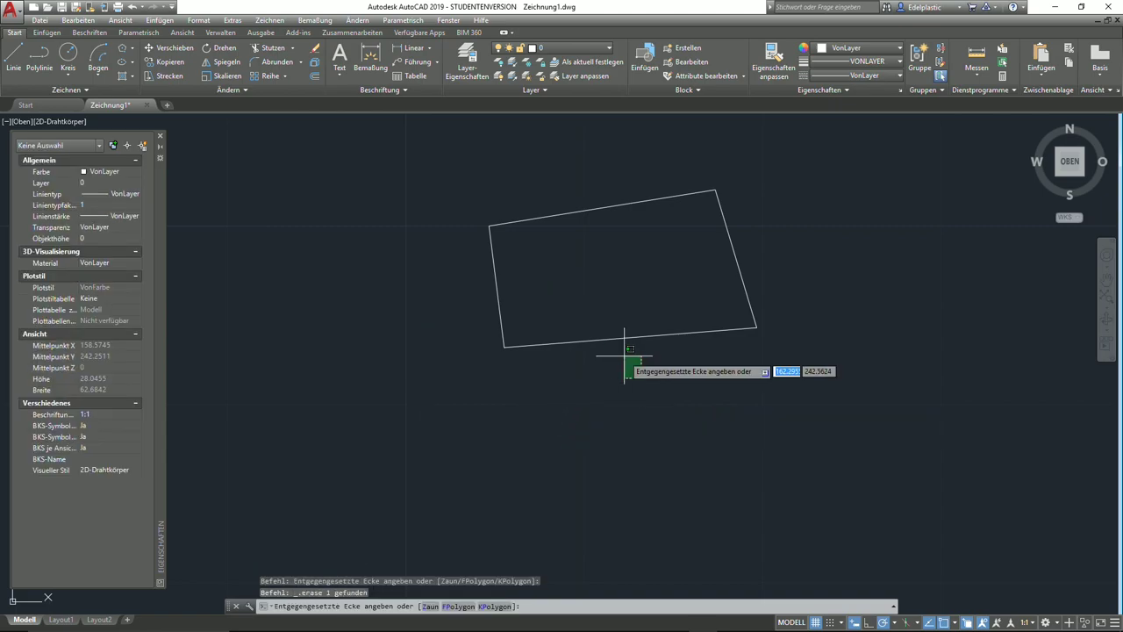
left_click(595, 334)
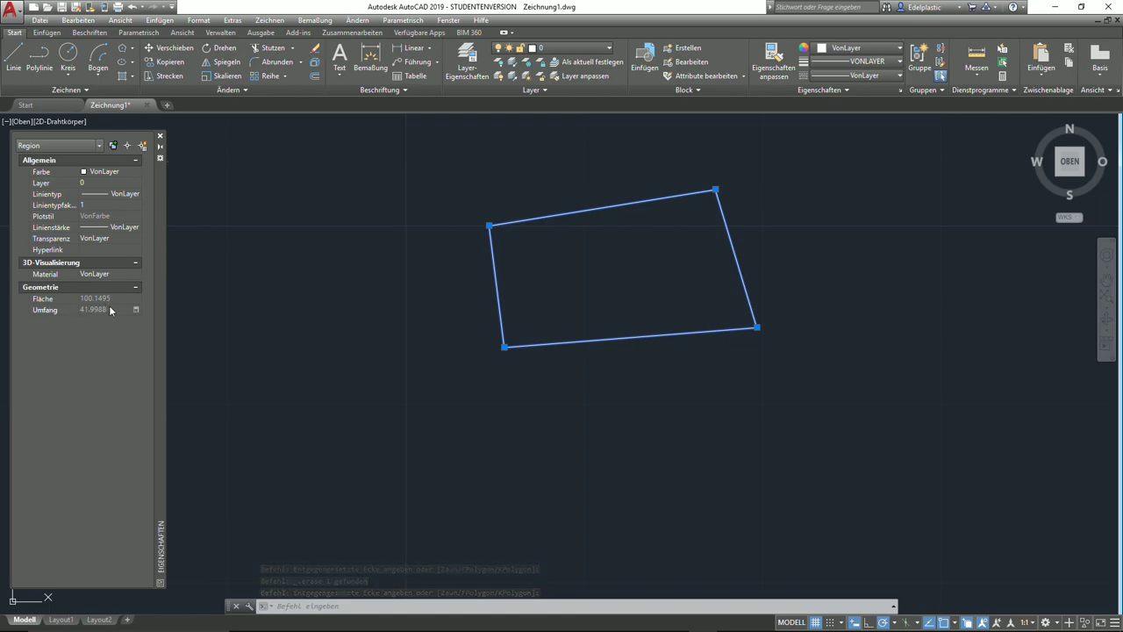
key("Escape")
left_click(497, 342)
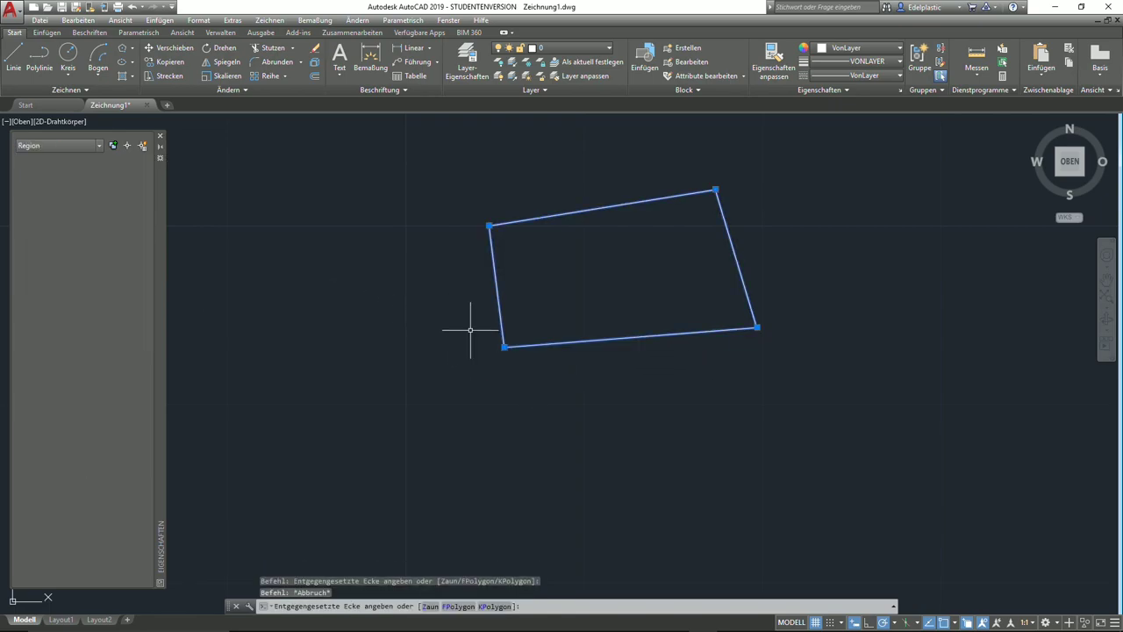
key("Delete")
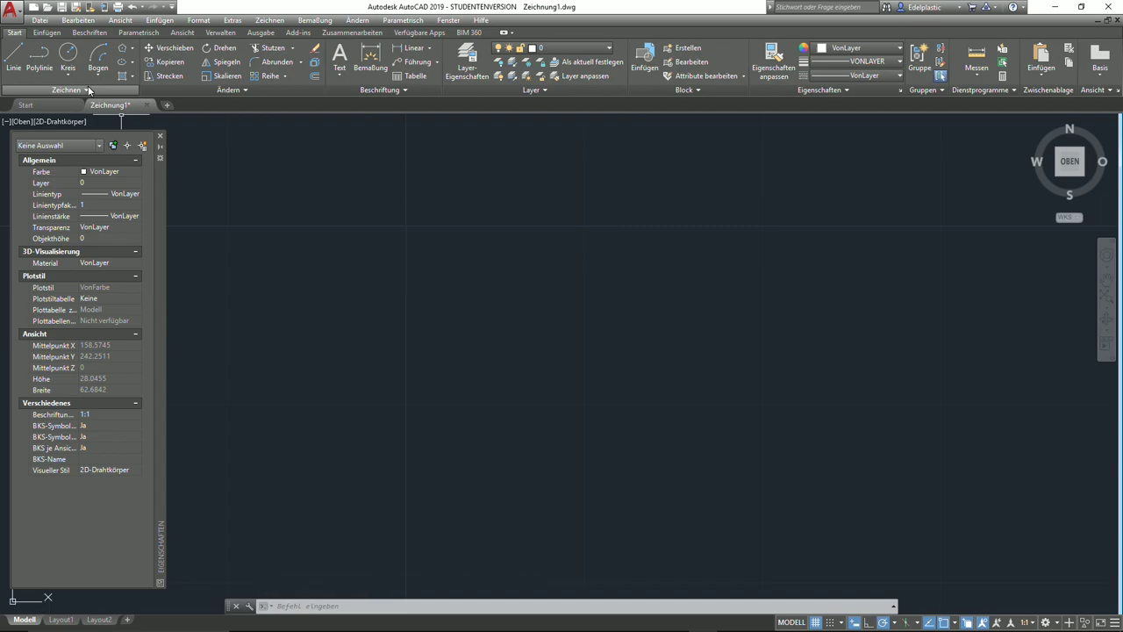
- Draw a circle from the expanded drawing tools by picking its centre and radius
left_click(89, 91)
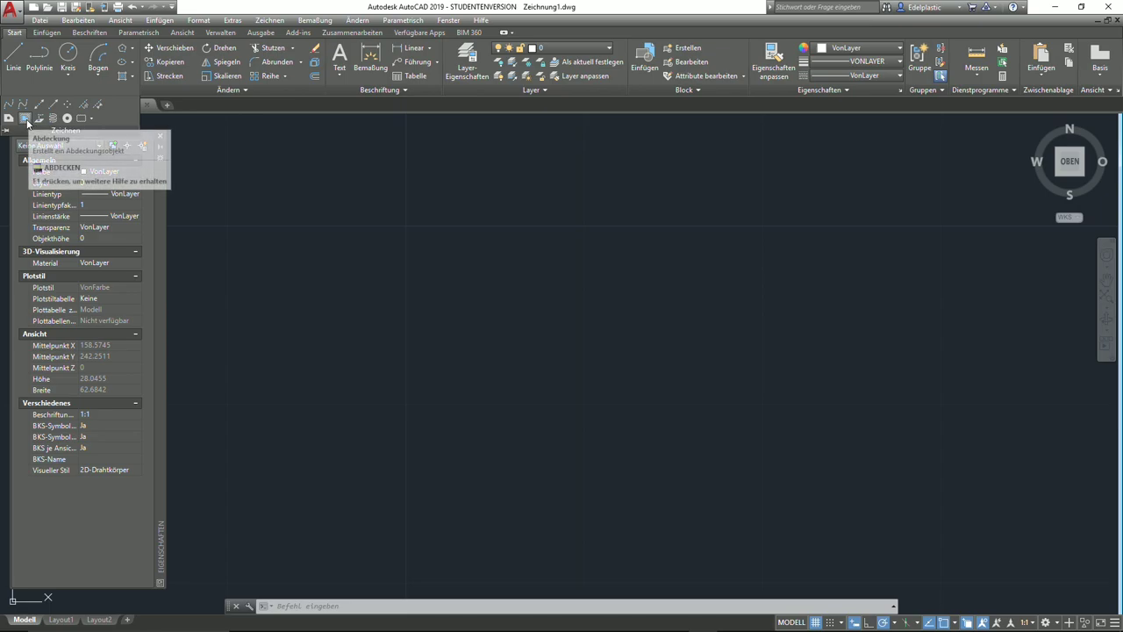
left_click(68, 57)
left_click(482, 357)
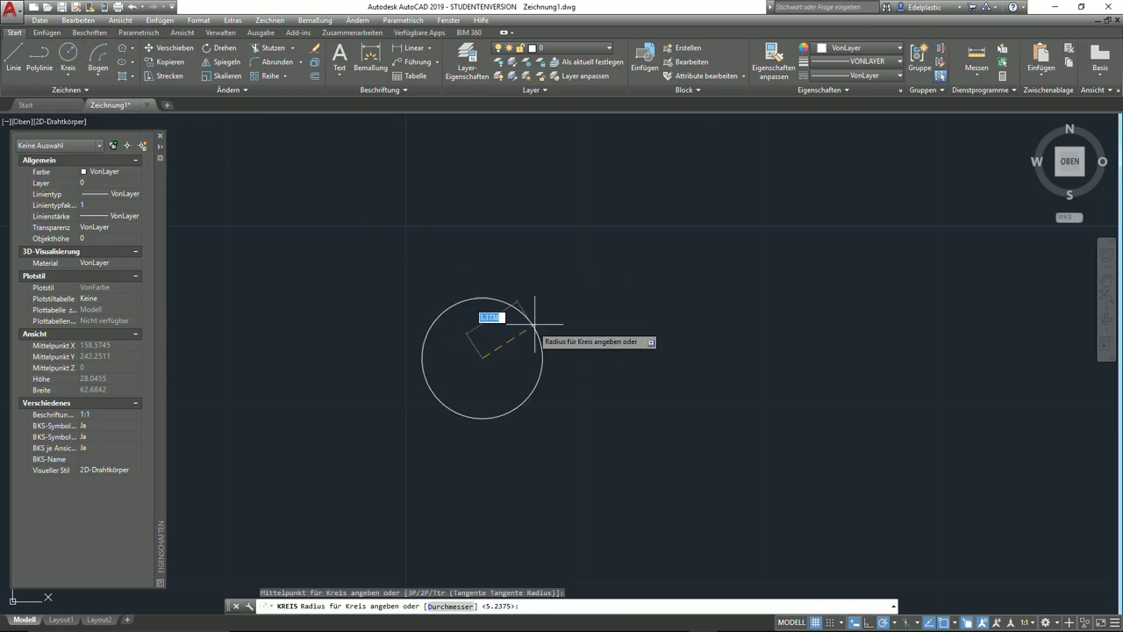
left_click(583, 289)
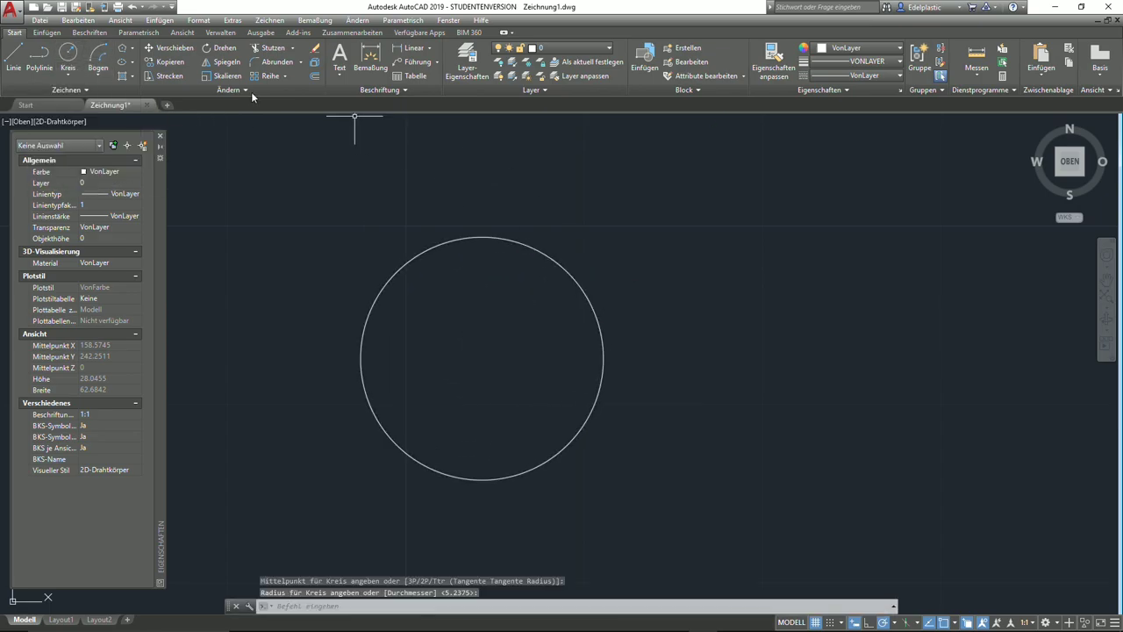
- Create a four-cornered wipeout masking the upper-right quarter of the circle
left_click(88, 90)
left_click(24, 119)
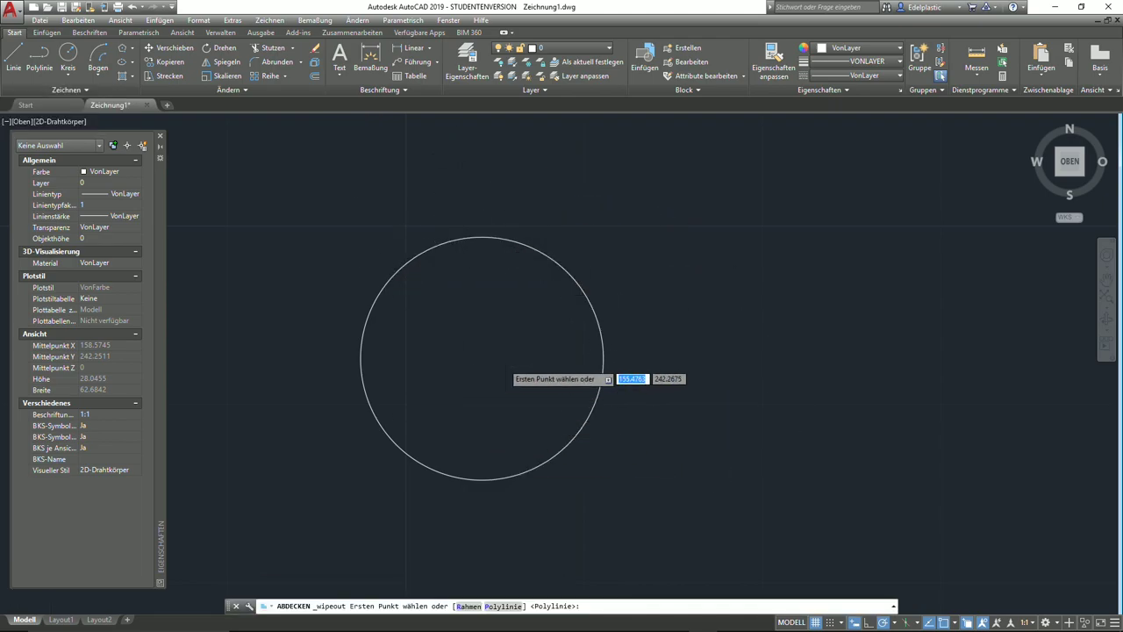
scroll(503, 355, "down", 4)
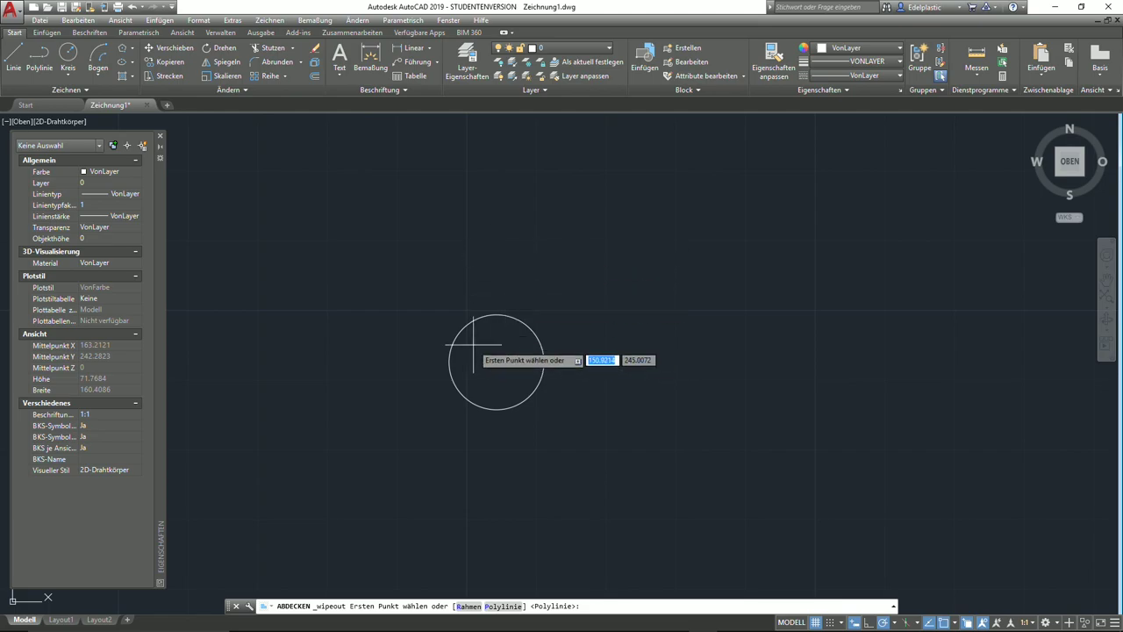
left_click(496, 238)
left_click(496, 361)
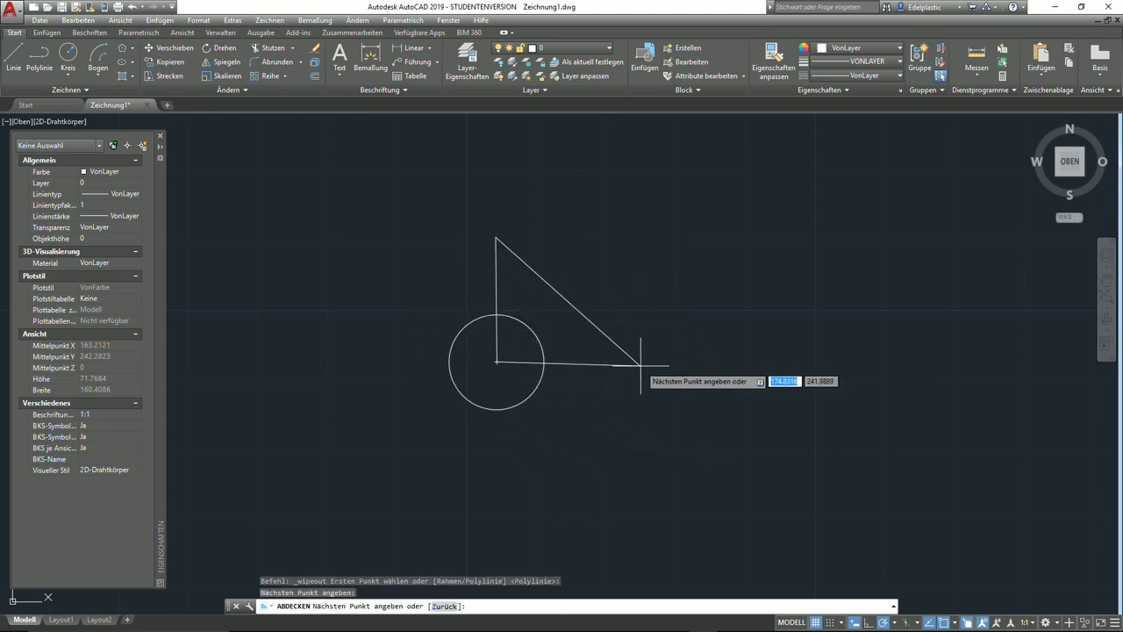
left_click(688, 366)
left_click(686, 244)
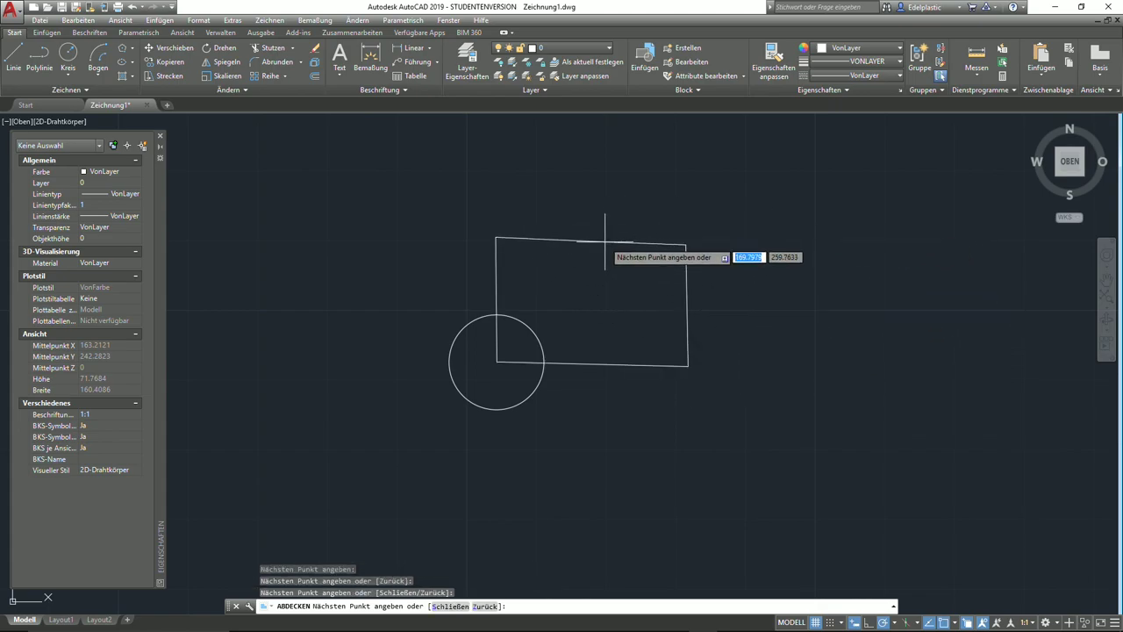
key("Return")
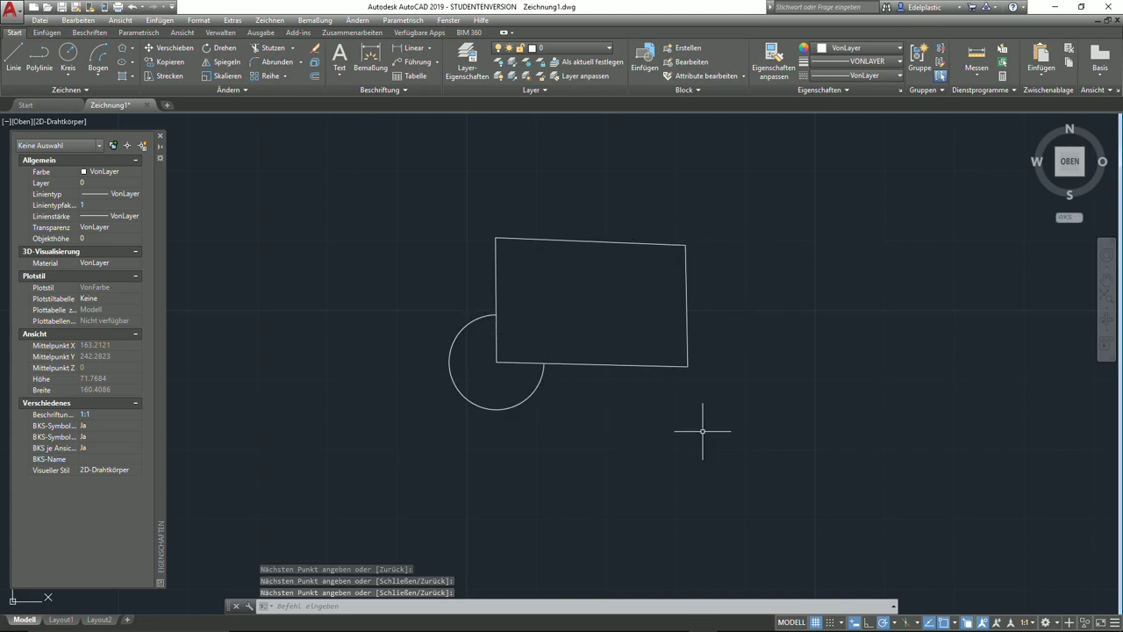
- Window-select the circle and wipeout together and delete them
left_click(554, 416)
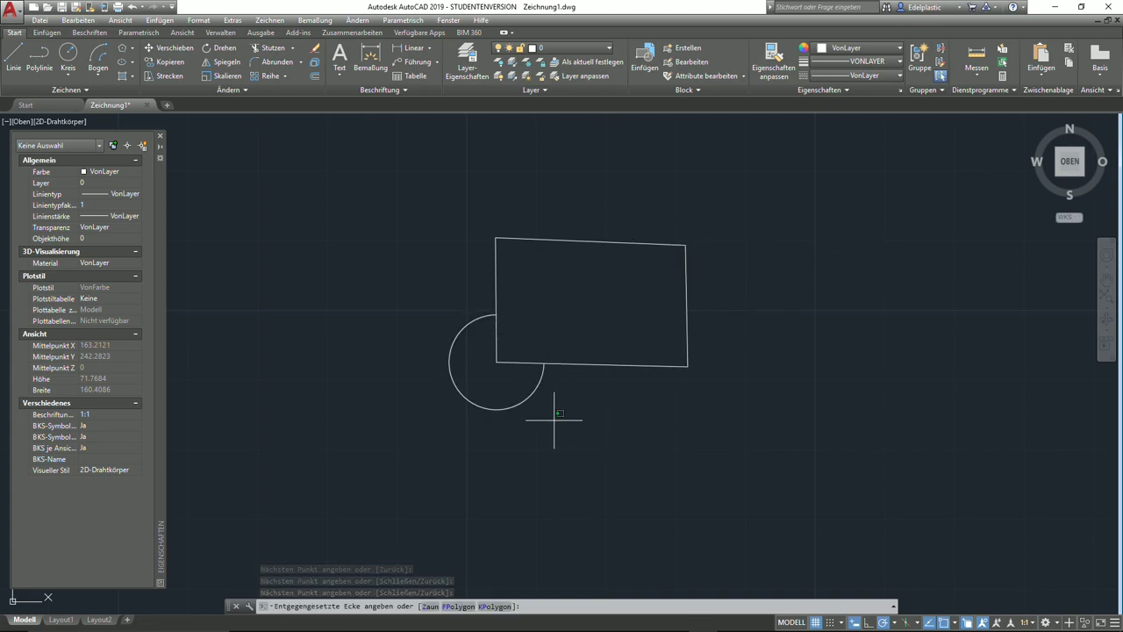
left_click(377, 289)
key("Delete")
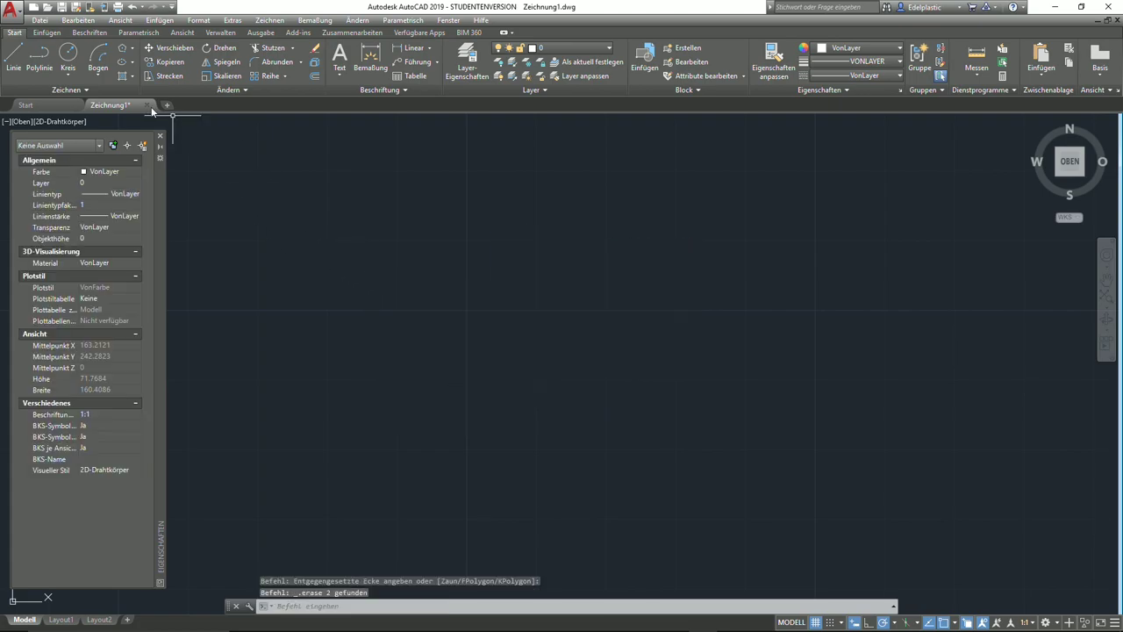
- Start a 3D polyline and pick six vertices forming a five-segment outline
left_click(66, 89)
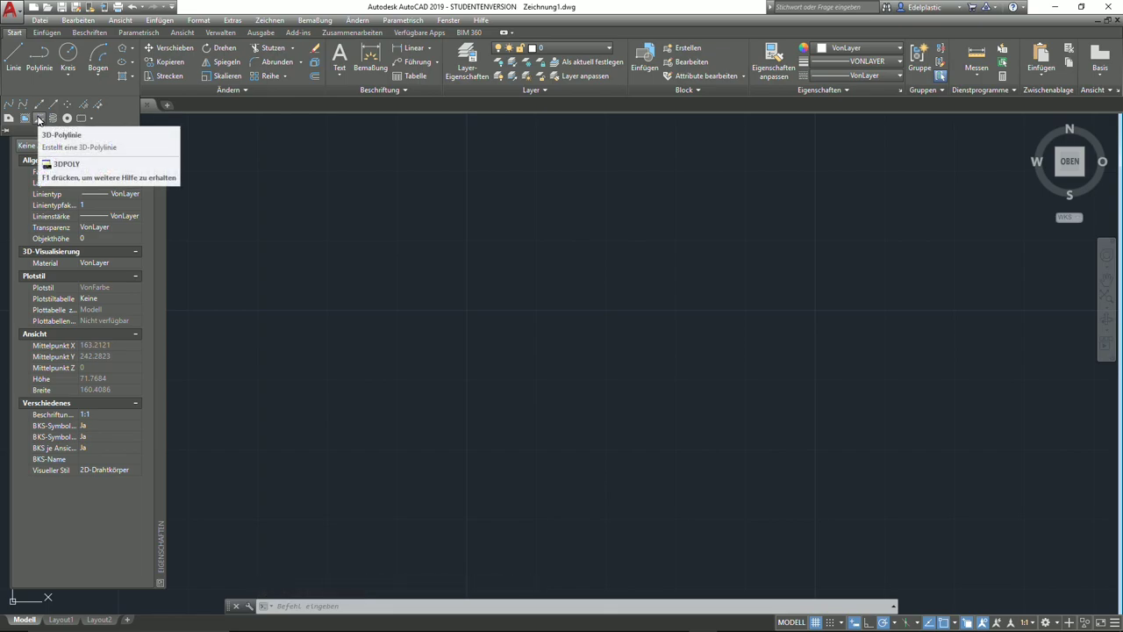
left_click(38, 120)
left_click(345, 328)
left_click(481, 206)
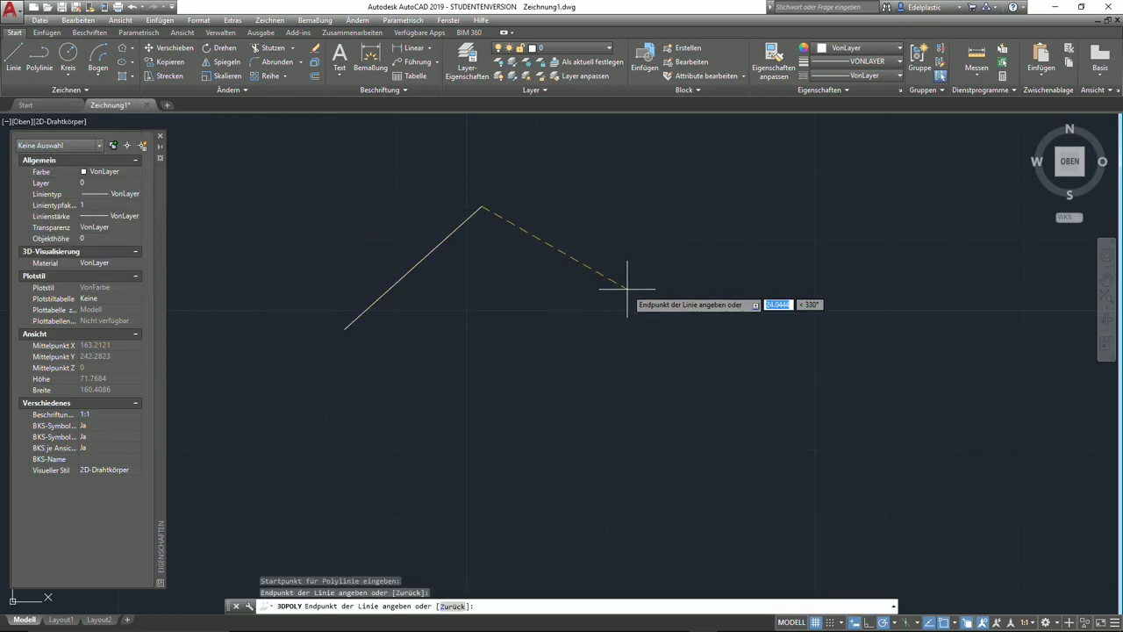
left_click(646, 301)
left_click(616, 394)
left_click(428, 369)
left_click(428, 307)
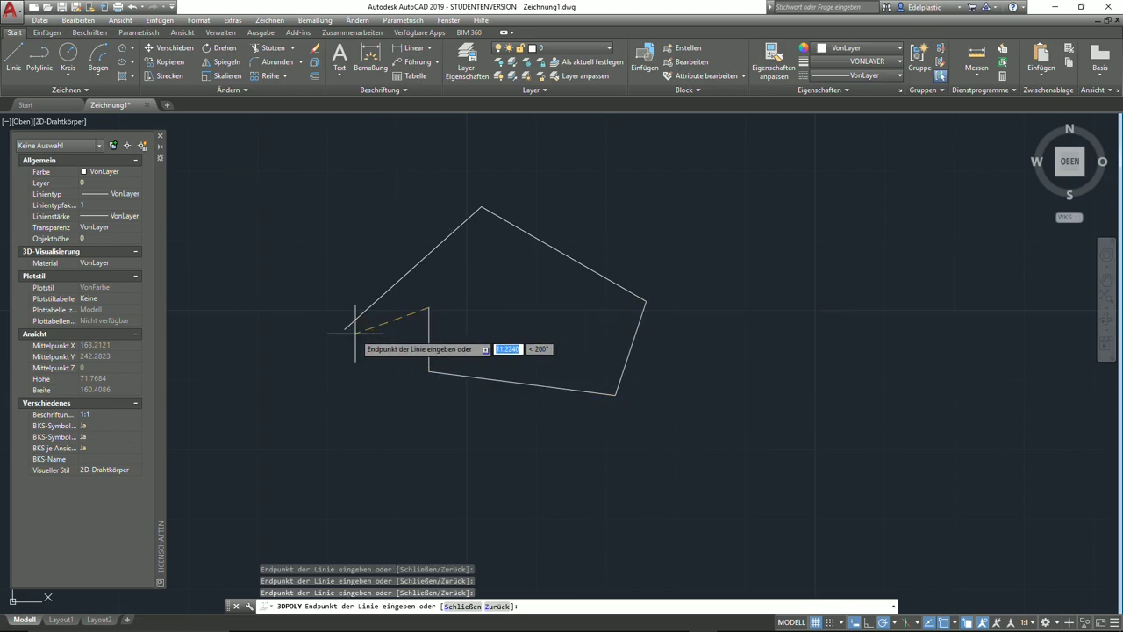
- Try an Endpoint snap to the polyline's start, then end the 3D polyline open
right_click(354, 332, "shift")
mouse_move(391, 397)
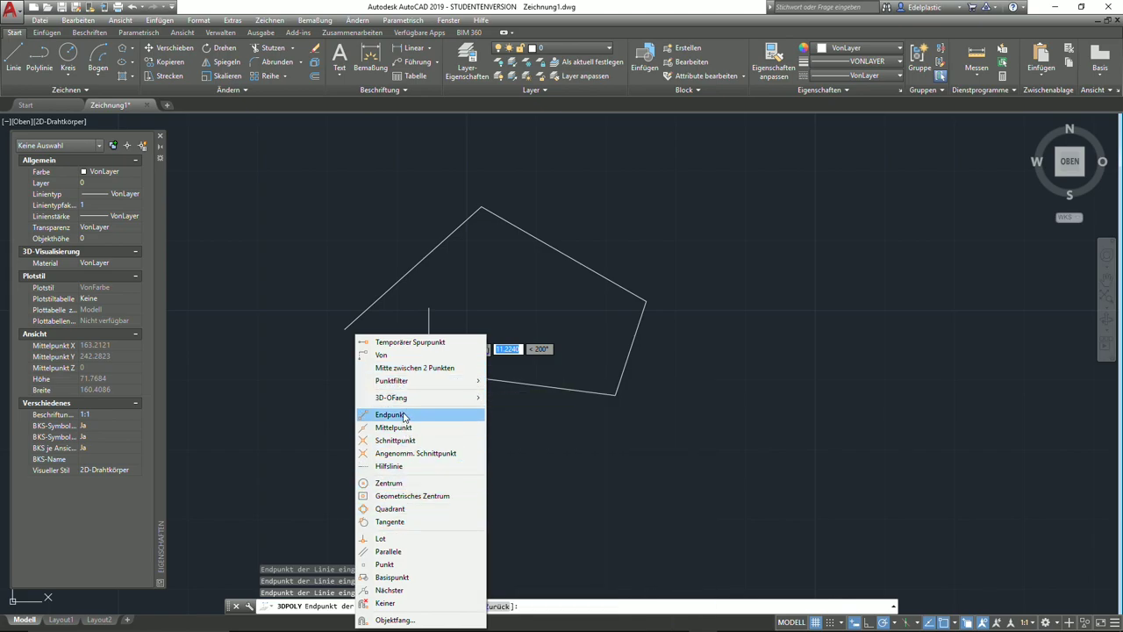
left_click(404, 415)
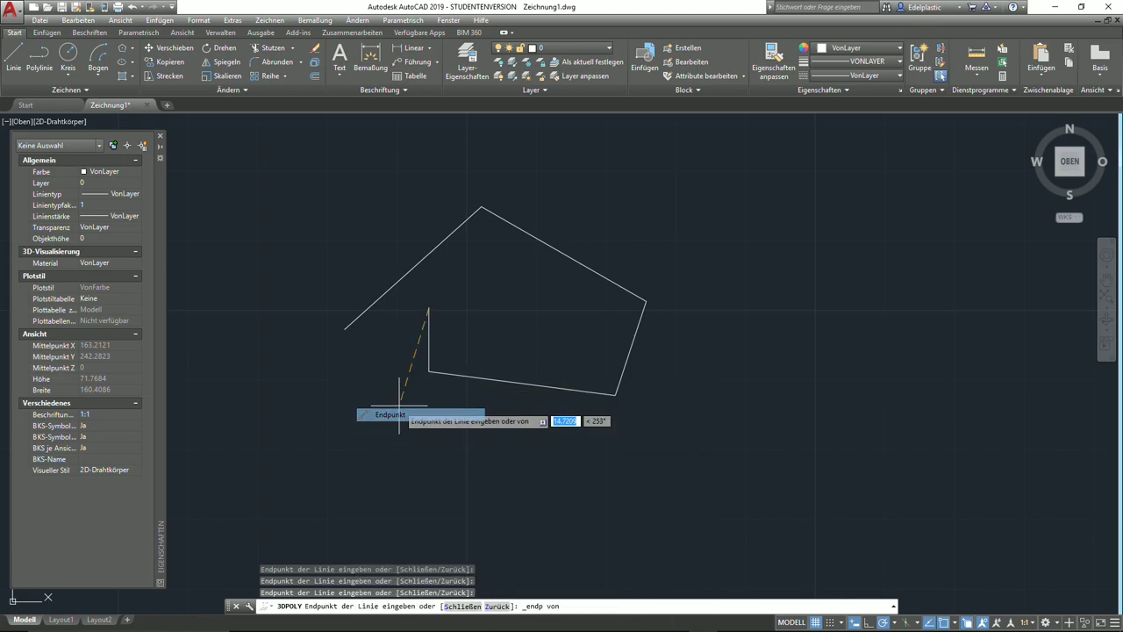
left_click(373, 337)
key("Escape")
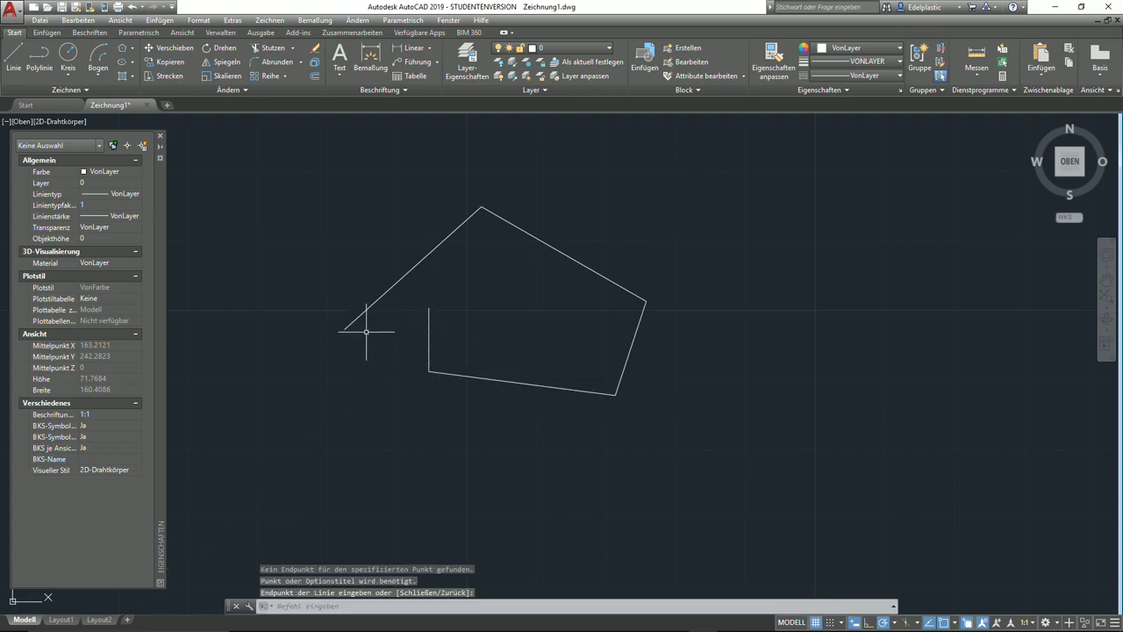
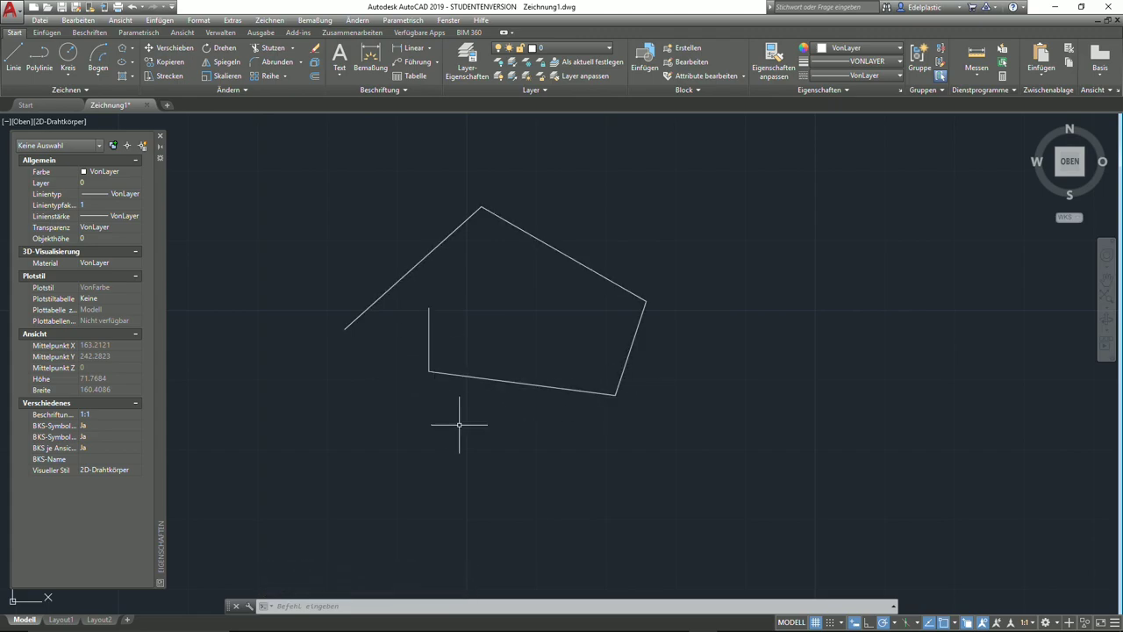
- Begin a new polyline, then cancel it without drawing anything
left_click(38, 60)
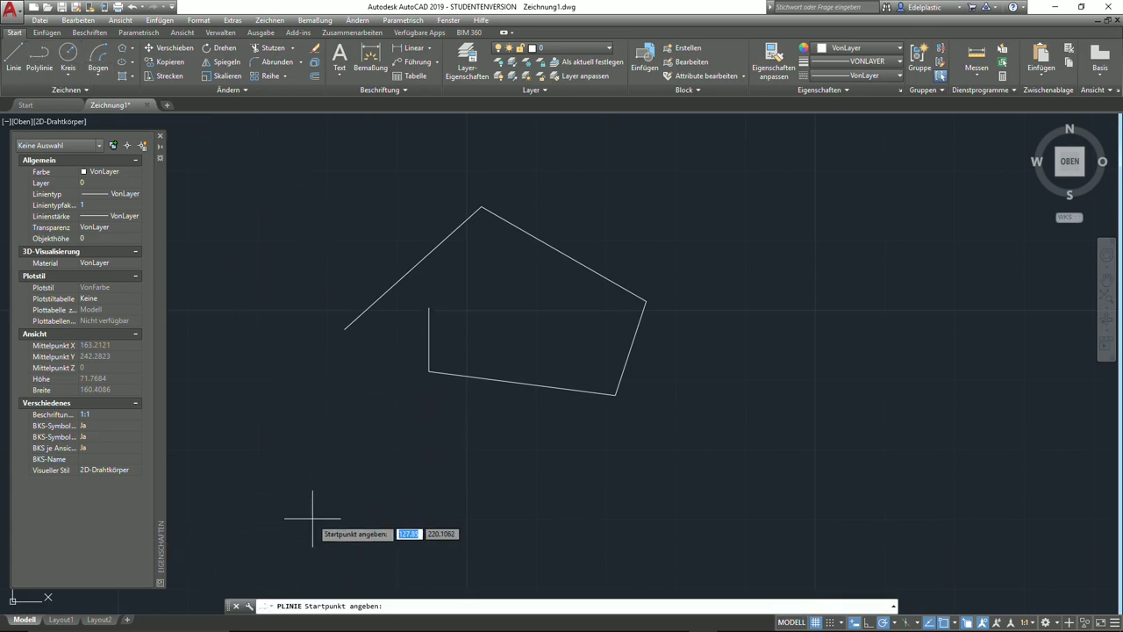
middle_click_drag(293, 534, 579, 419)
scroll(735, 359, "up", 3)
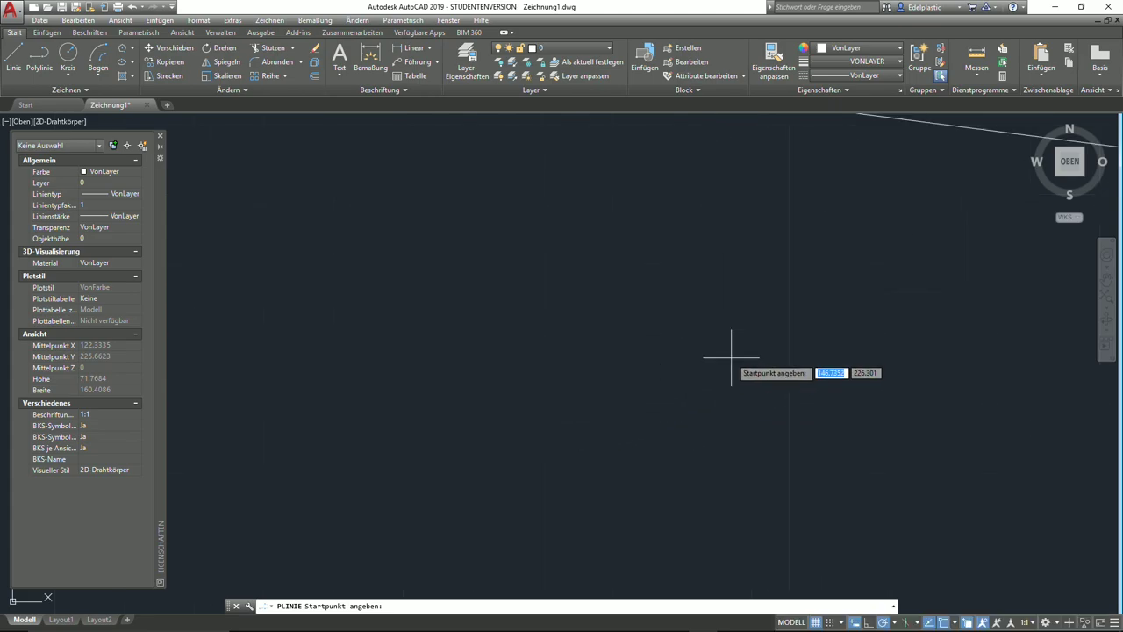
scroll(755, 360, "down", 2)
scroll(576, 376, "down", 3)
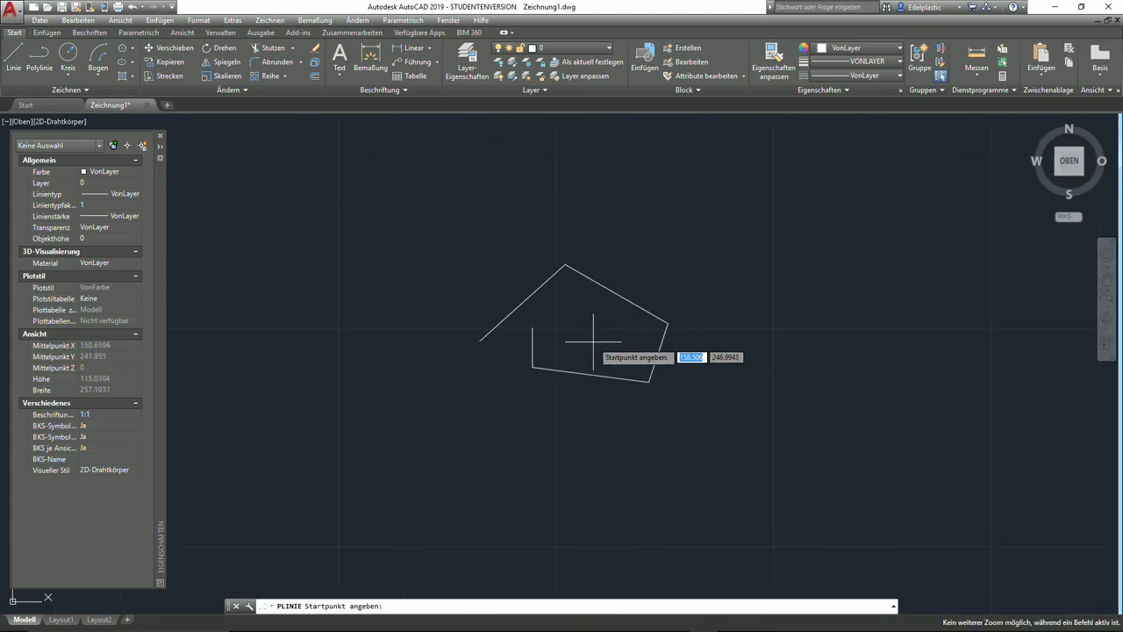
key("Escape")
- Erase the house-shaped polyline with a crossing window and dock the Properties palette
left_click(677, 423)
left_click(478, 261)
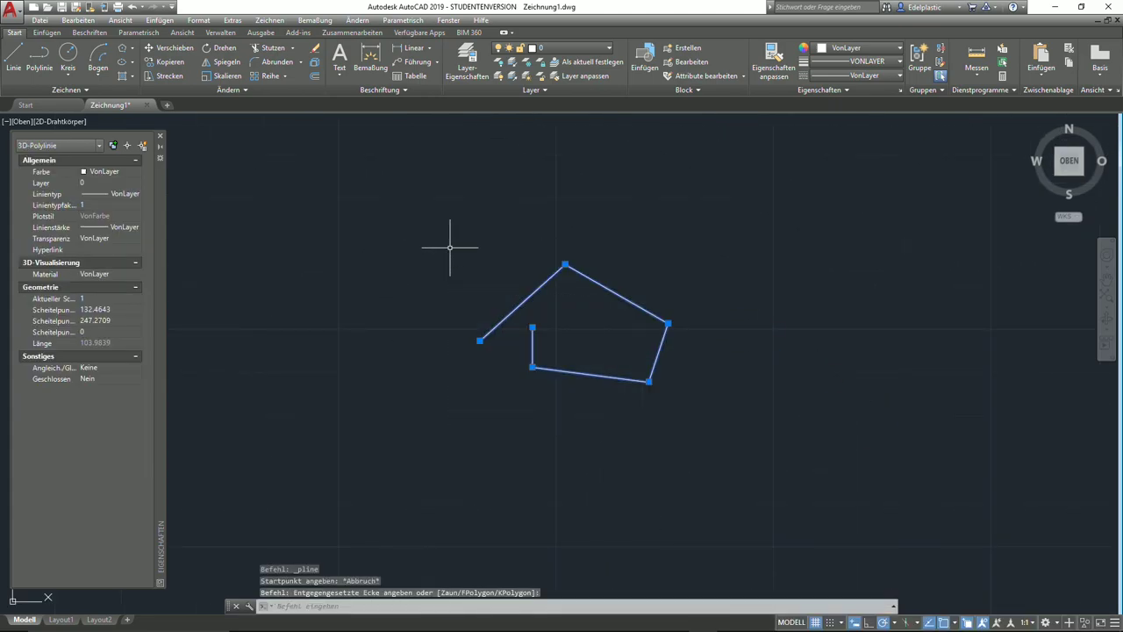
key("Delete")
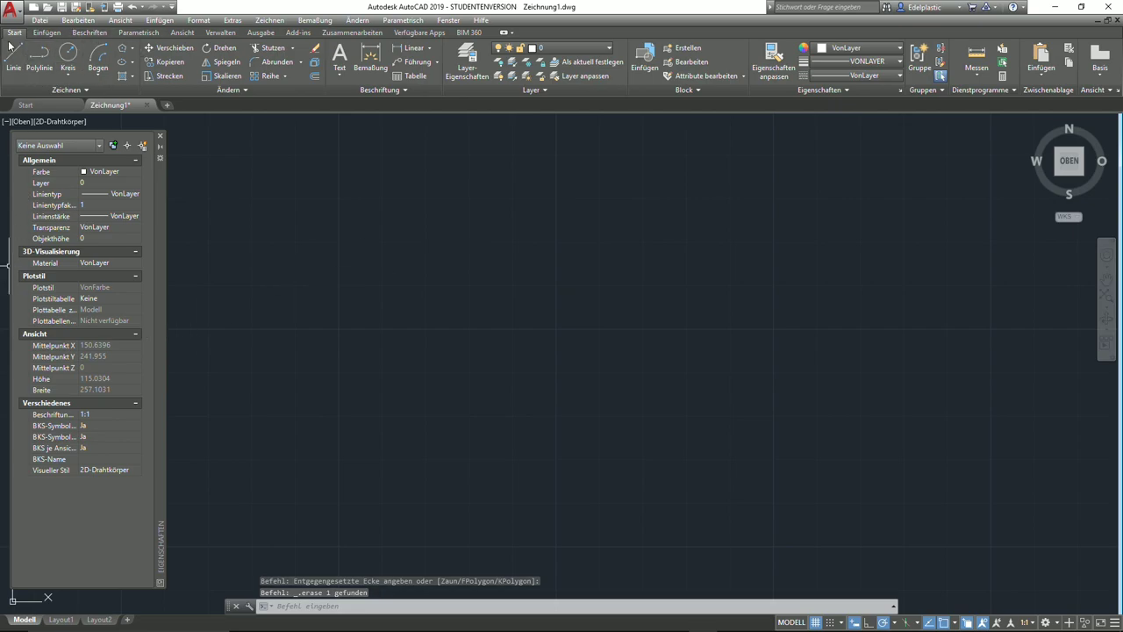
double_click(158, 225)
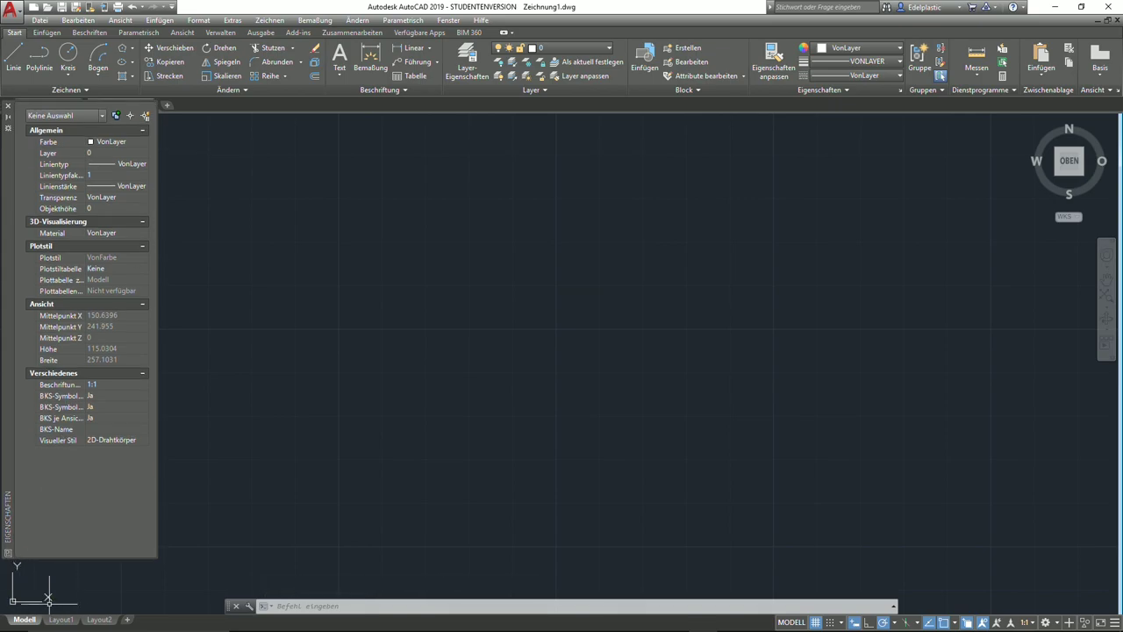
- Regenerate the drawing with the REGEN command
left_click(65, 90)
key("Escape")
key("Escape")
key("Escape")
type("REGEN")
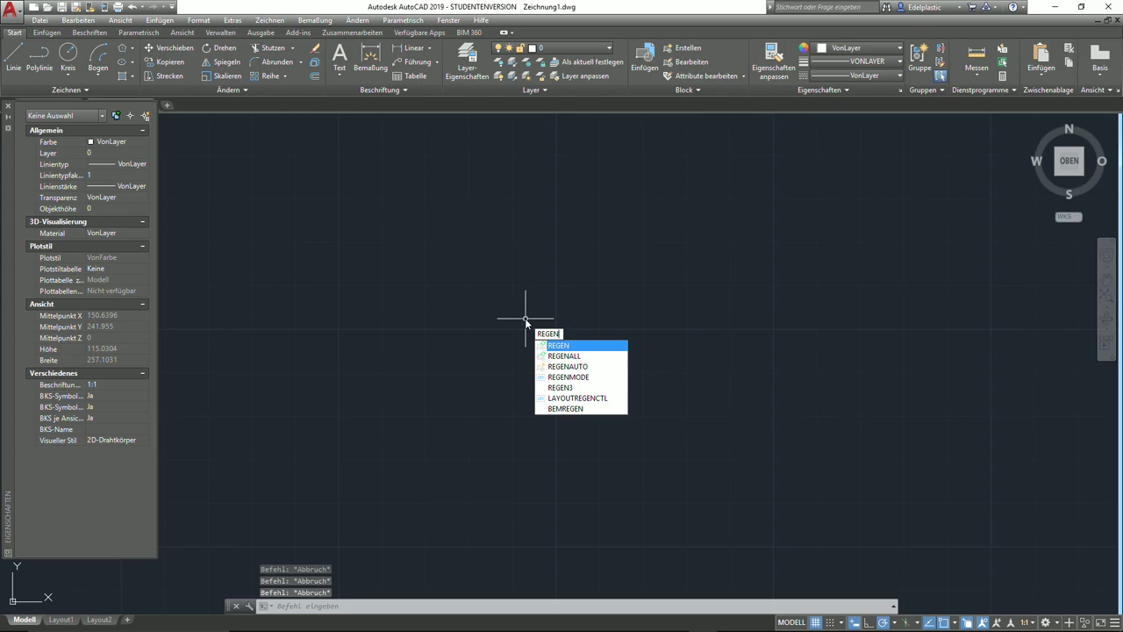
key("Return")
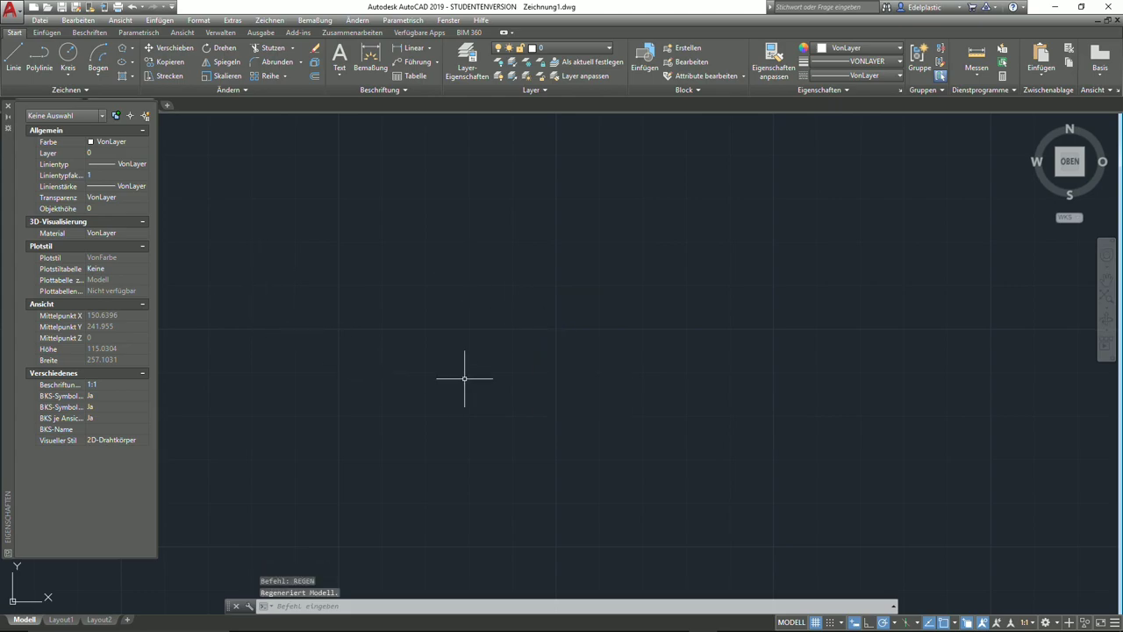
- Zoom and pan until the UCS origin is framed in view
scroll(463, 376, "down", 5)
scroll(494, 349, "down", 5)
middle_click_drag(676, 288, 611, 388)
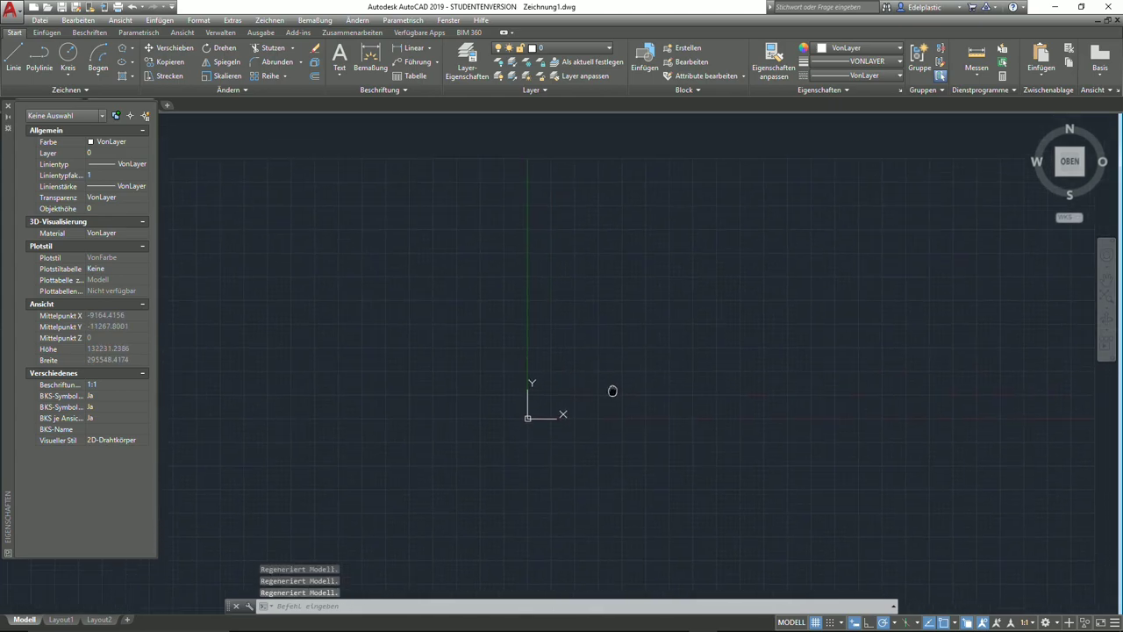
scroll(526, 356, "up", 2)
scroll(542, 338, "down", 4)
scroll(620, 290, "down", 5)
scroll(619, 290, "up", 3)
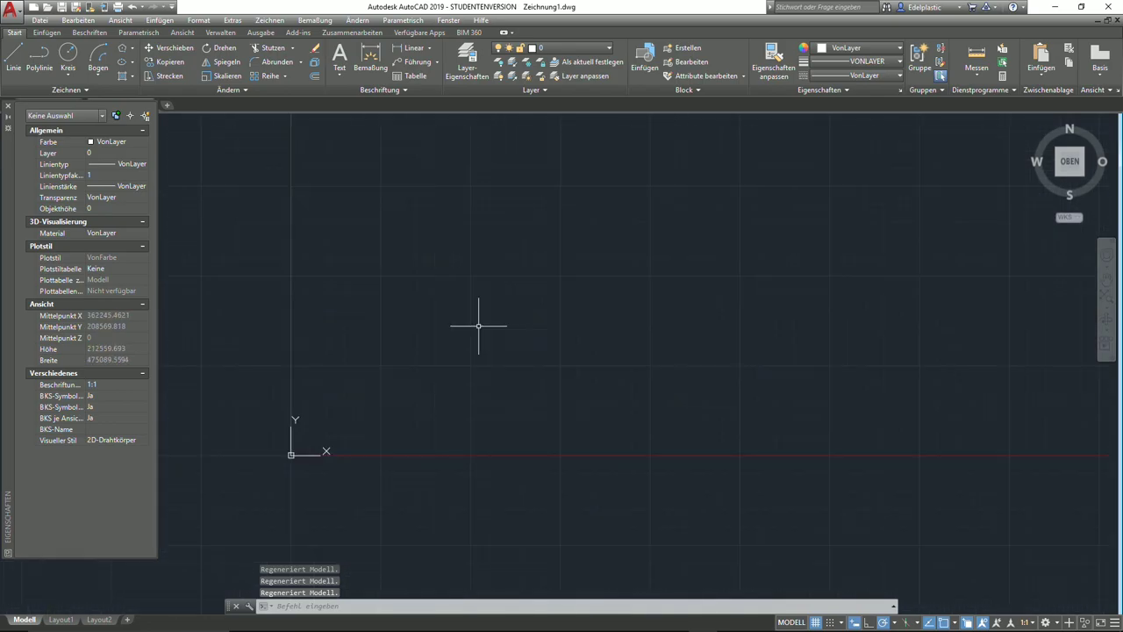
scroll(476, 363, "up", 2)
scroll(497, 377, "up", 2)
scroll(496, 376, "up", 3)
middle_click_drag(538, 476, 453, 338)
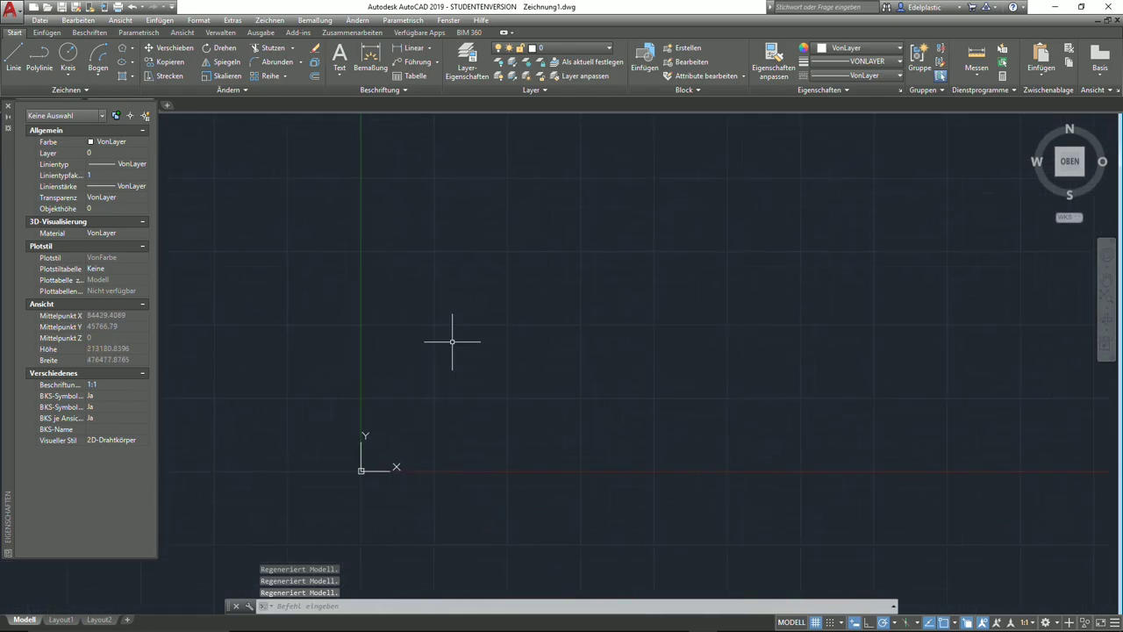
scroll(453, 351, "up", 2)
mouse_move(483, 427)
middle_mouse_down()
mouse_move(381, 371)
mouse_move(433, 389)
middle_mouse_up()
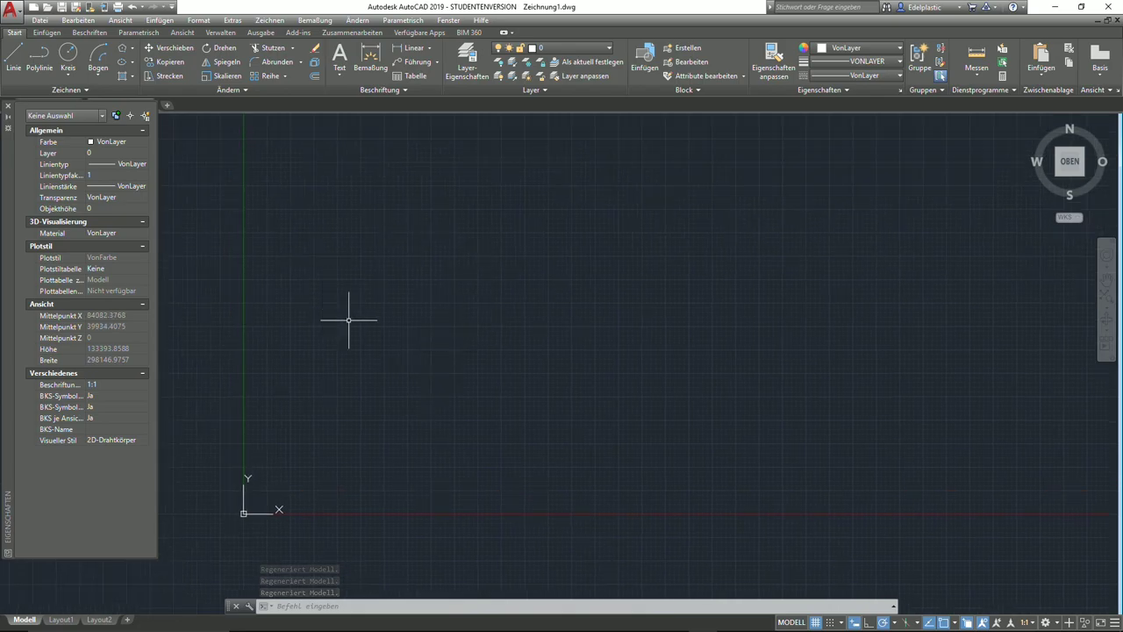
left_click(79, 92)
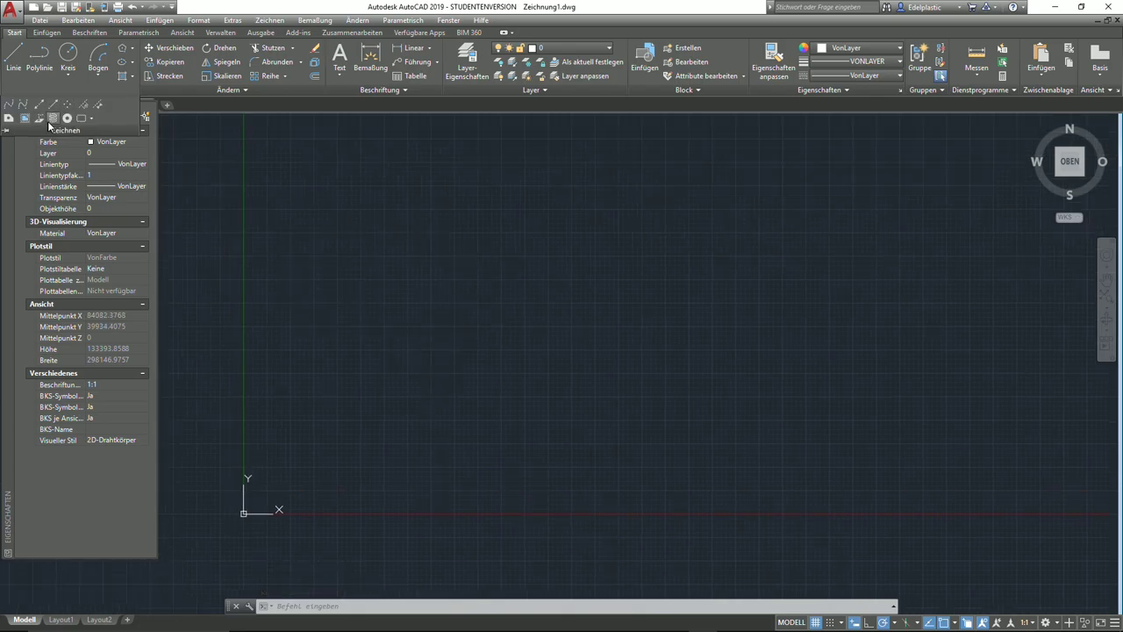
left_click(54, 121)
left_click(446, 272)
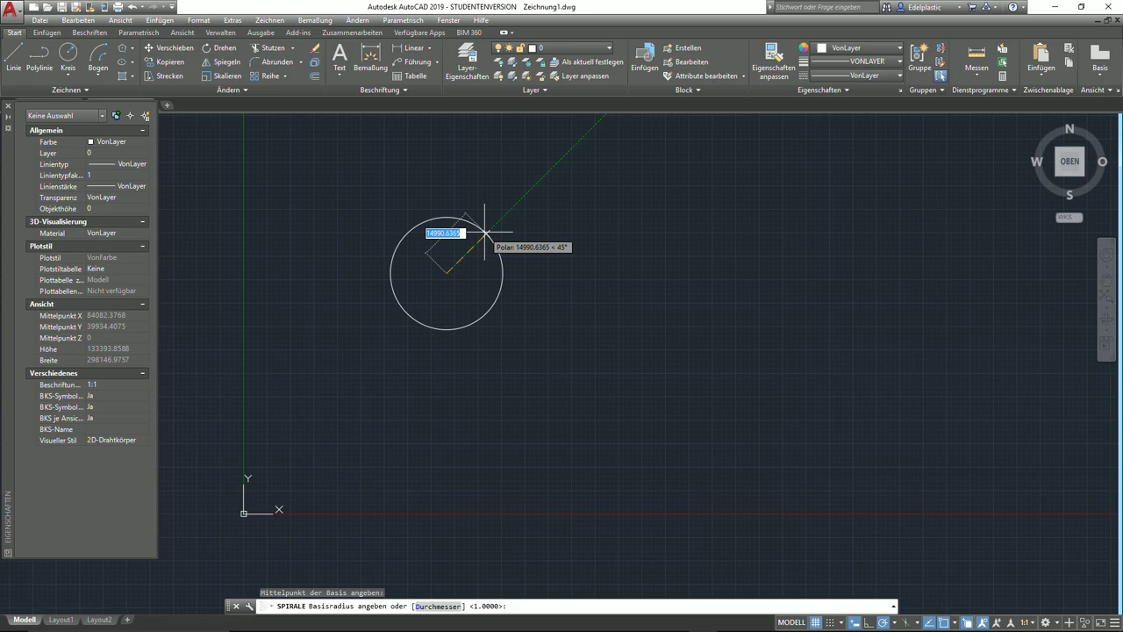
type("10")
key("Return")
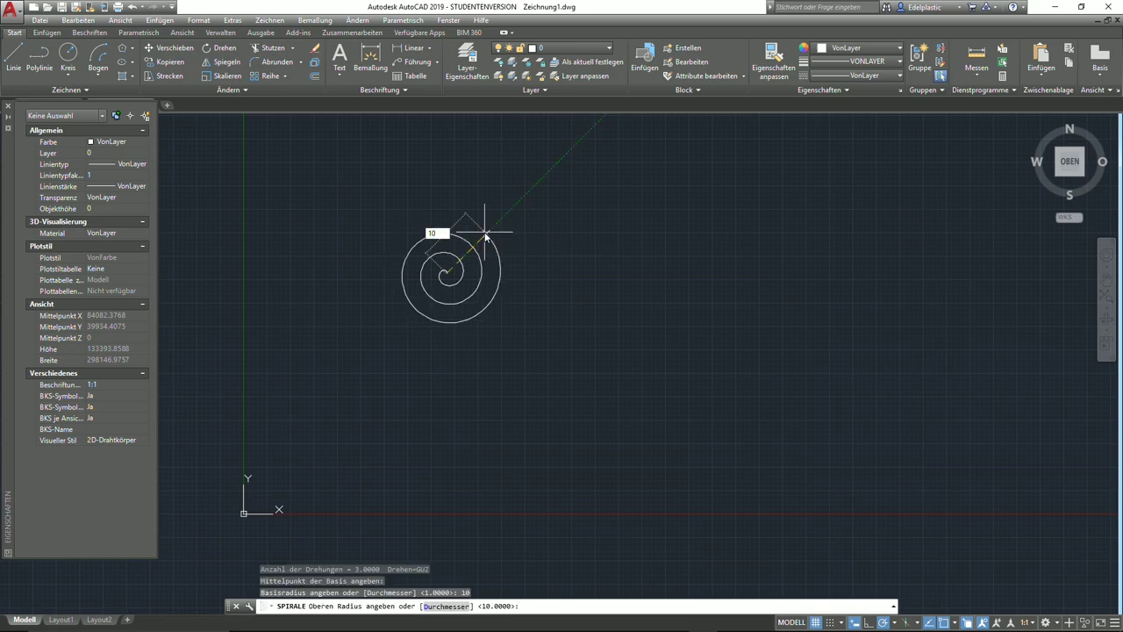
key("Return")
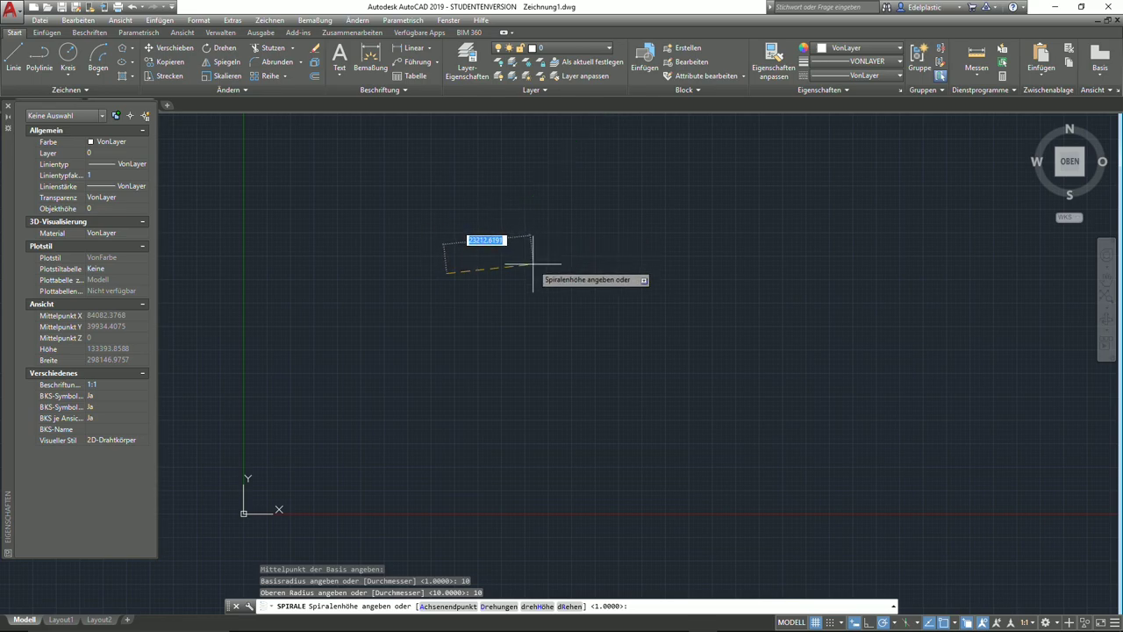
type("5")
key("Return")
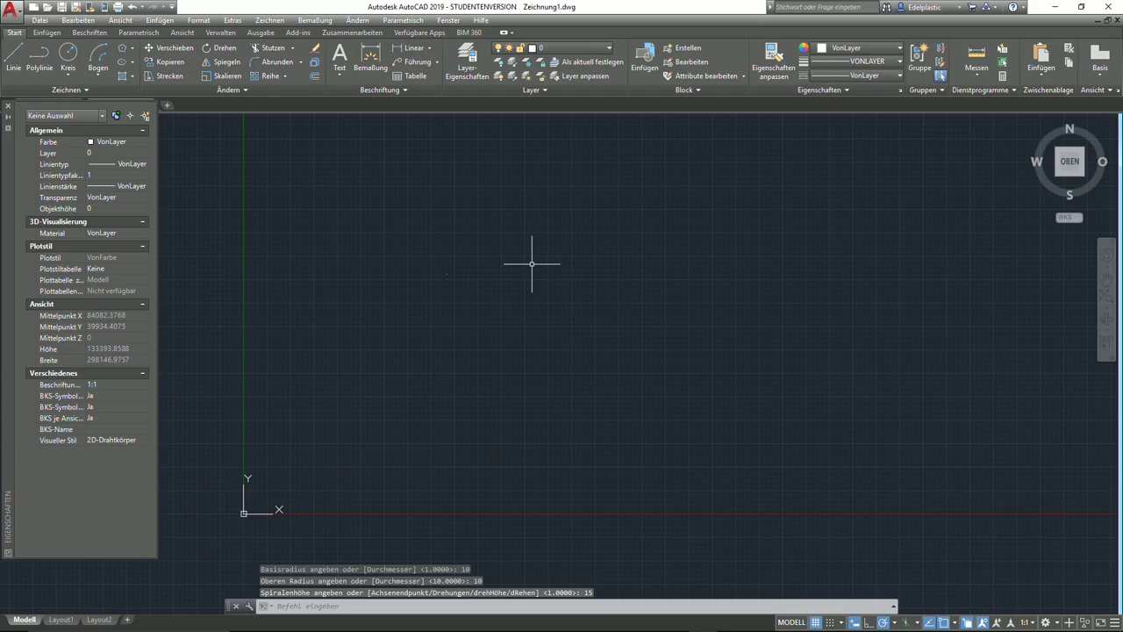
scroll(443, 259, "up", 10)
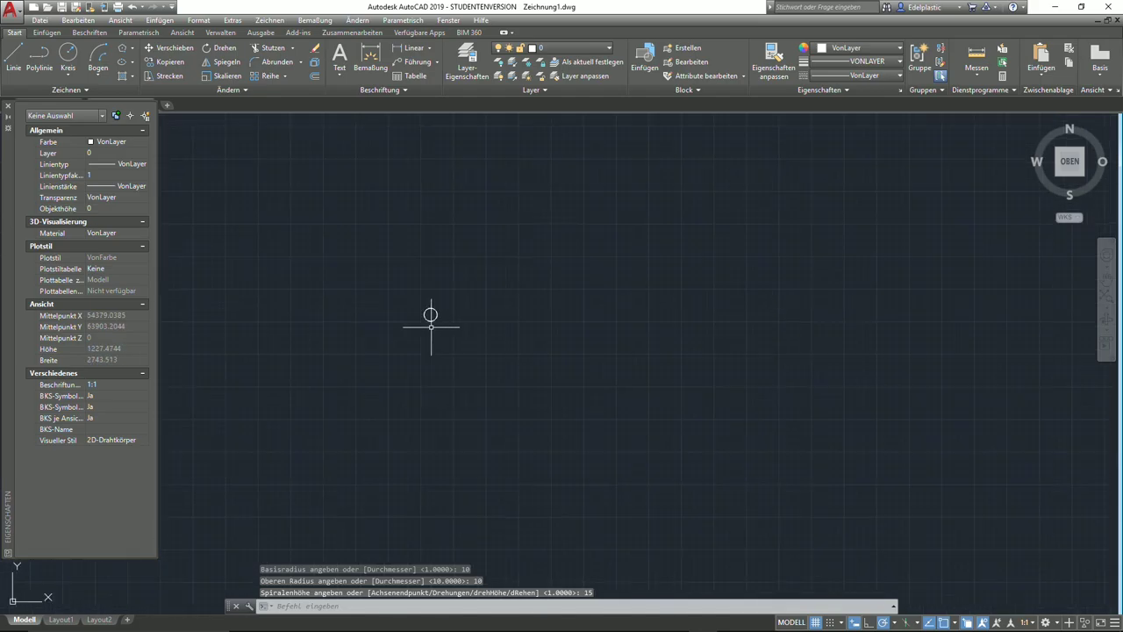
scroll(431, 298, "up", 10)
middle_click_drag(431, 295, 594, 298)
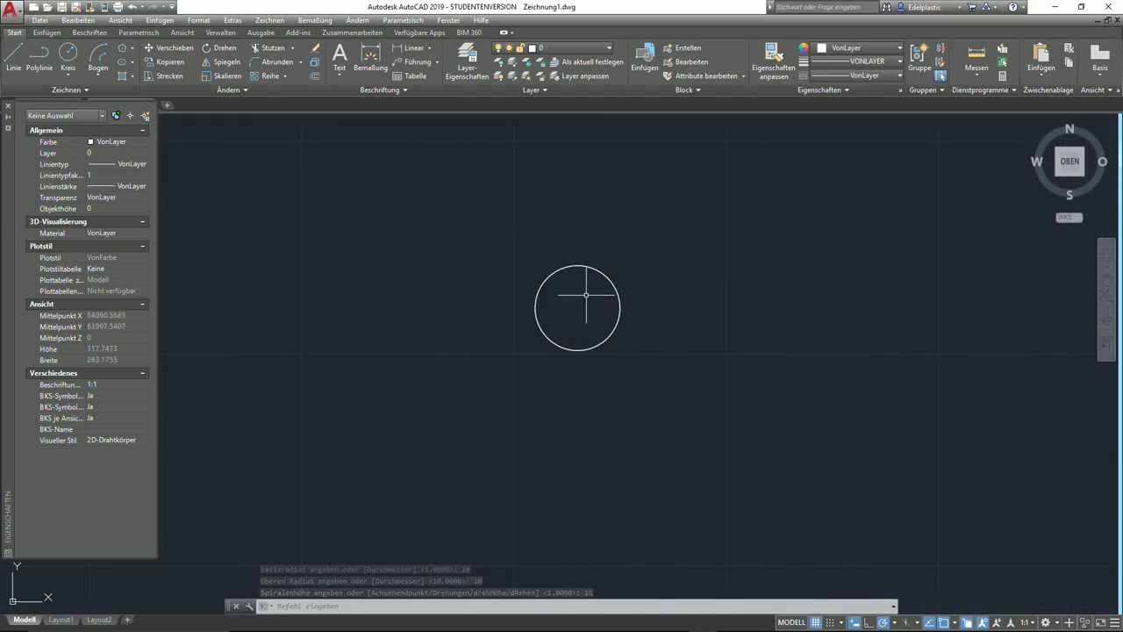
mouse_move(552, 365)
middle_mouse_down("shift")
mouse_move(582, 206)
mouse_move(604, 249)
mouse_move(586, 205)
mouse_move(535, 215)
mouse_move(524, 266)
mouse_move(538, 195)
mouse_move(558, 418)
middle_mouse_up("shift")
left_click(1069, 161)
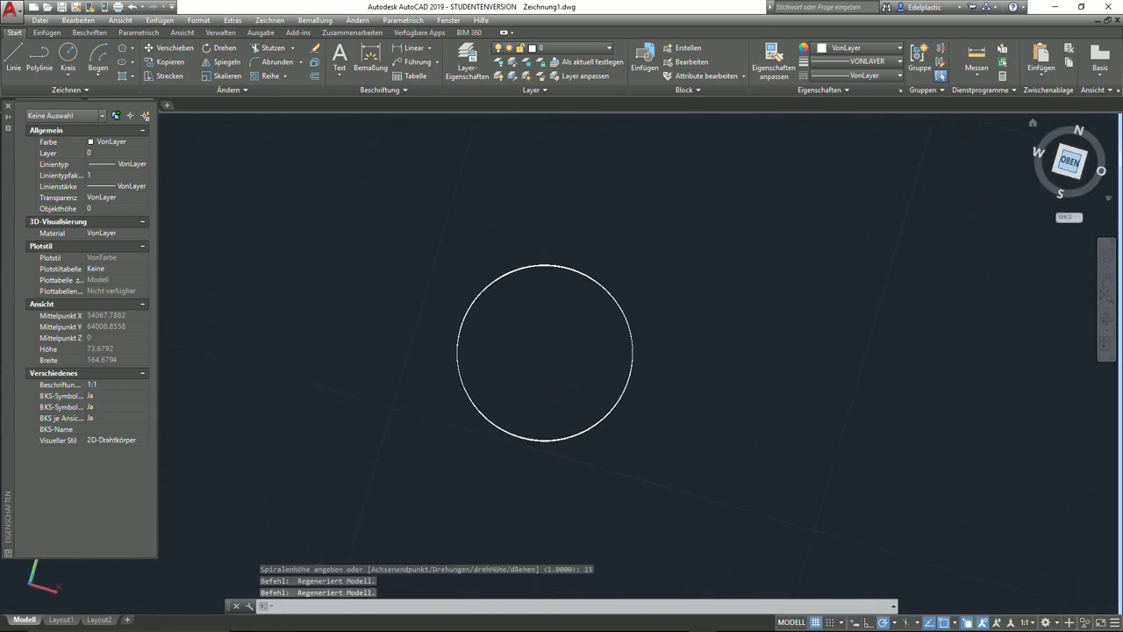
scroll(639, 334, "down", 5)
scroll(639, 333, "down", 4)
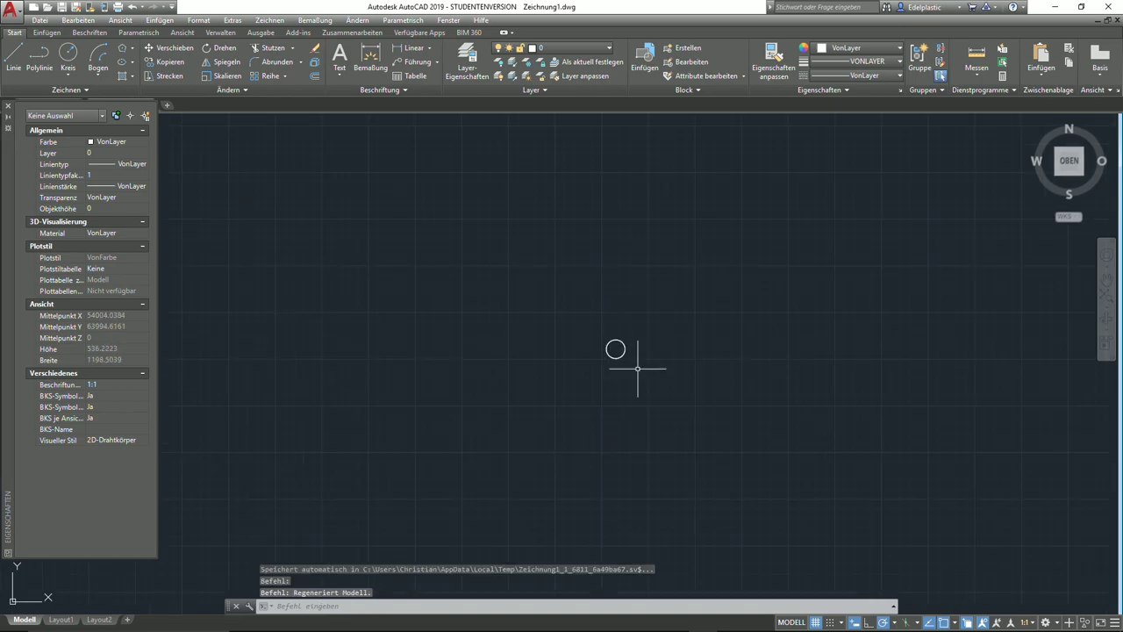
scroll(618, 356, "up", 10)
scroll(554, 400, "up", 1)
scroll(522, 306, "up", 1)
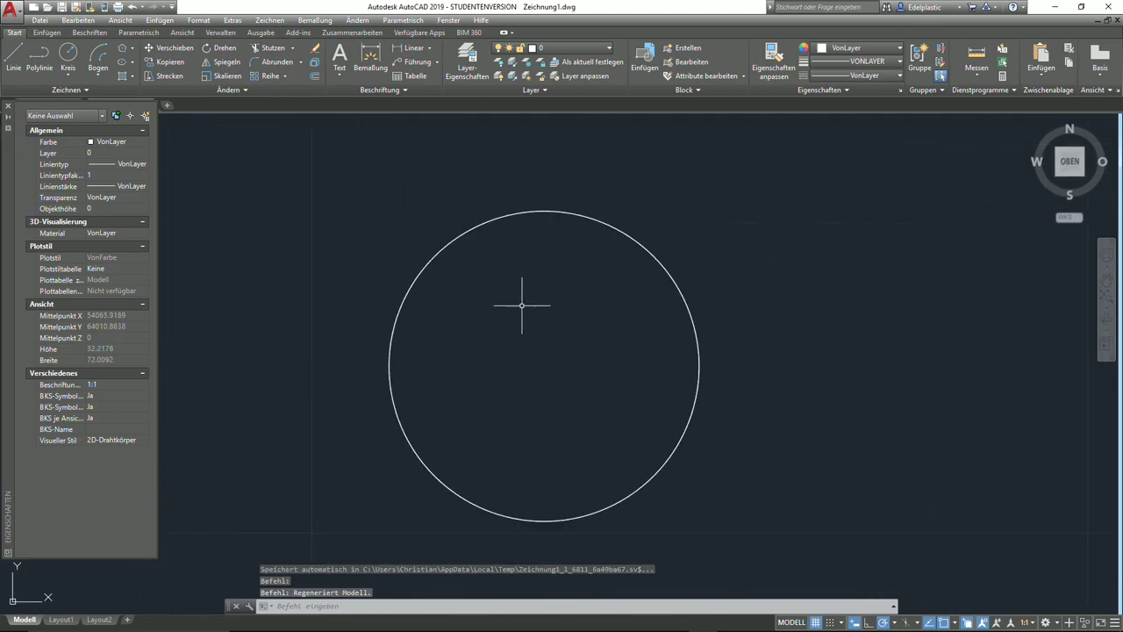
scroll(616, 245, "down", 2)
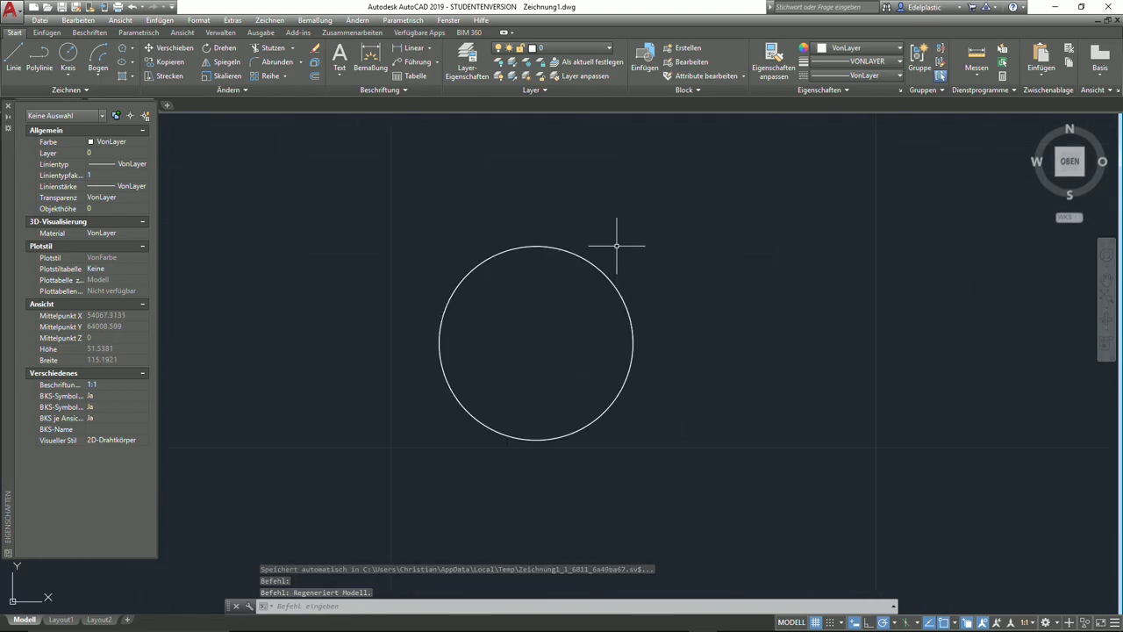
left_click(606, 409)
scroll(619, 344, "down", 4)
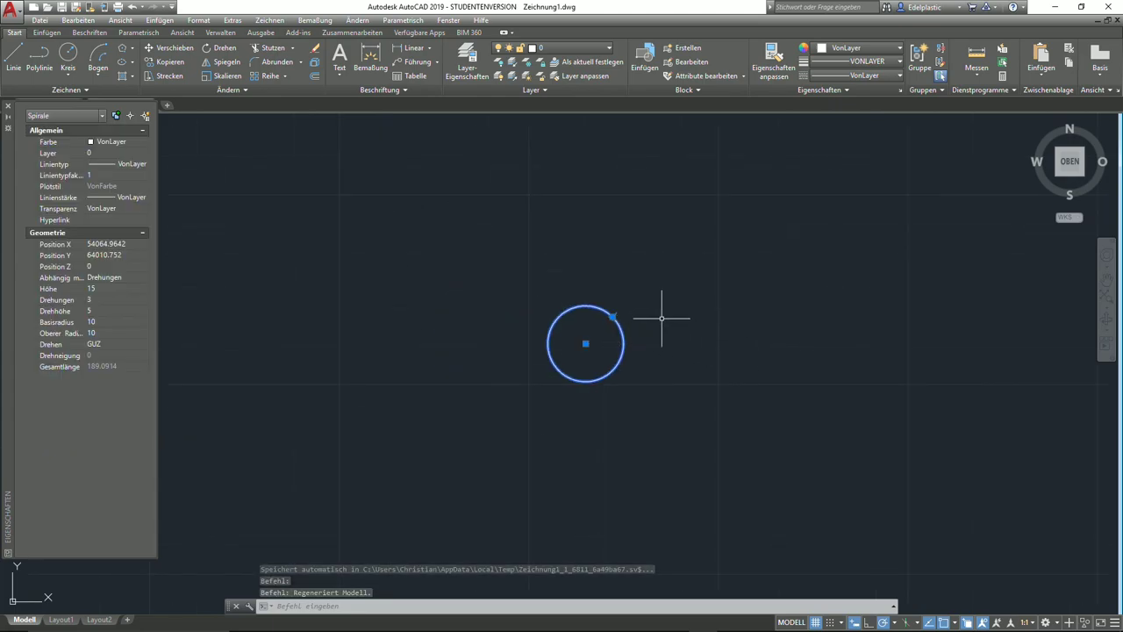
key("Delete")
- Place seven filled donuts (inner diameter 10, outer 20) around the drawing
left_click(91, 90)
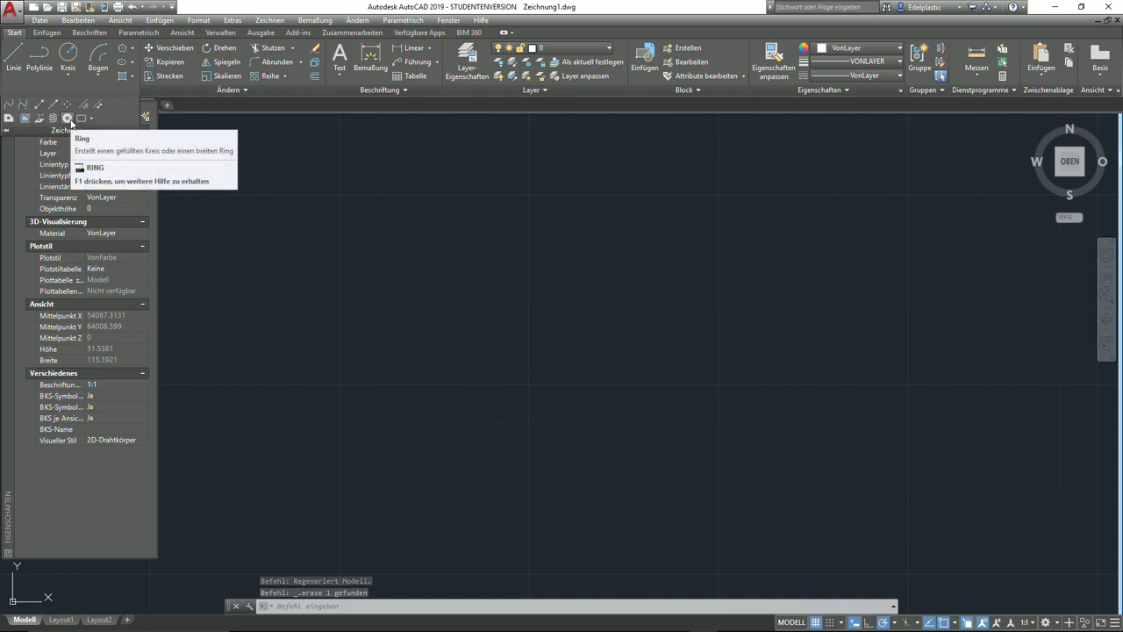
left_click(69, 119)
type("10")
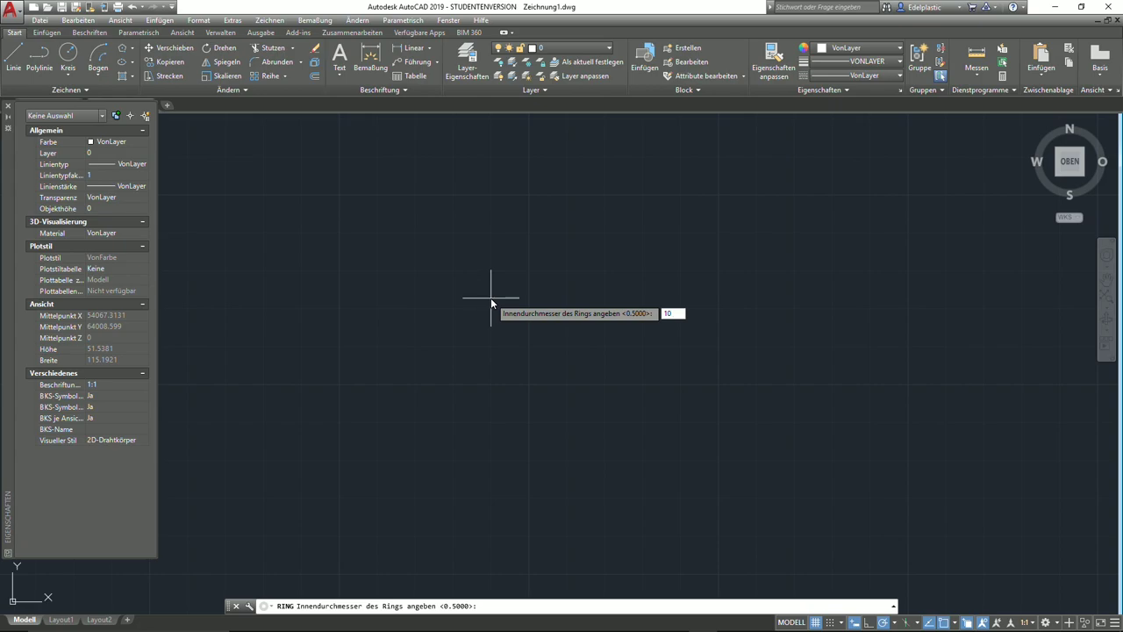
key("Return")
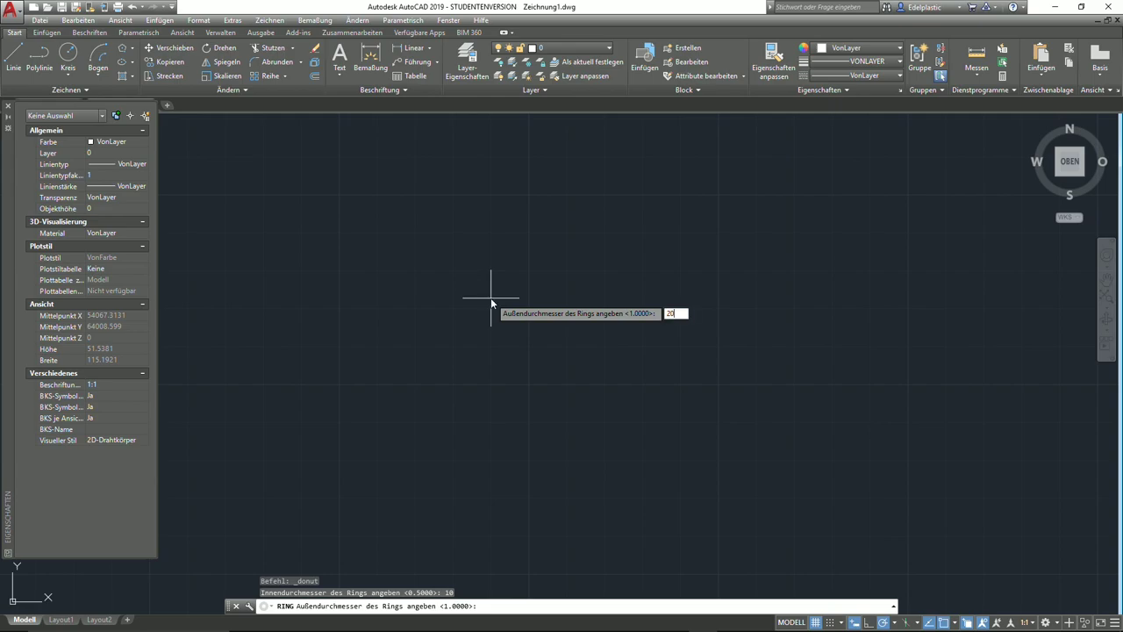
key("Return")
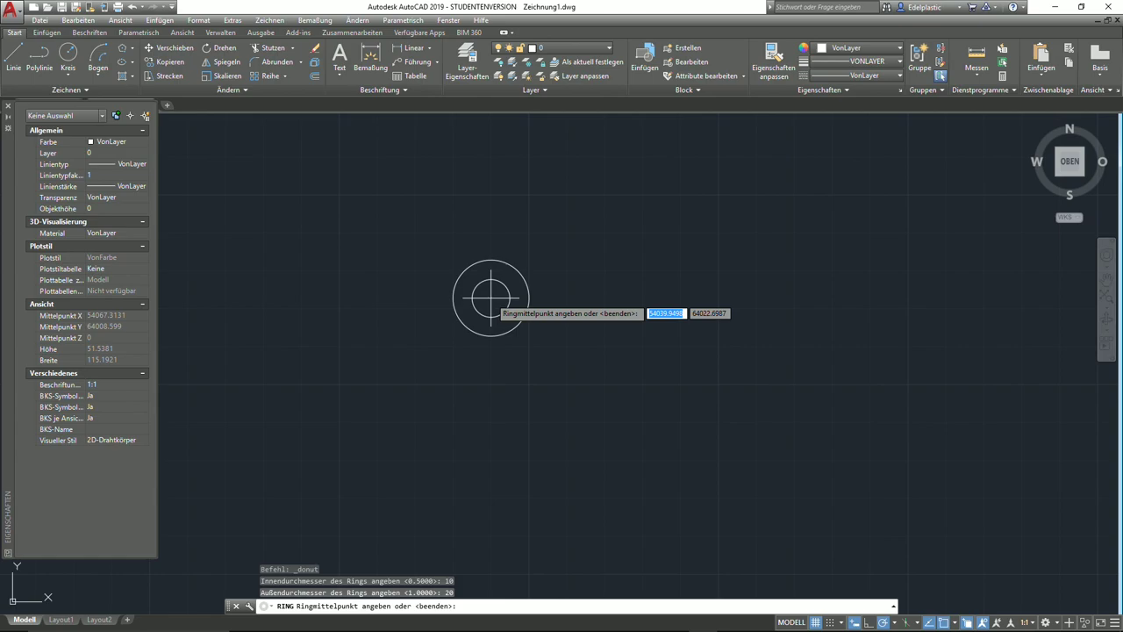
left_click(542, 271)
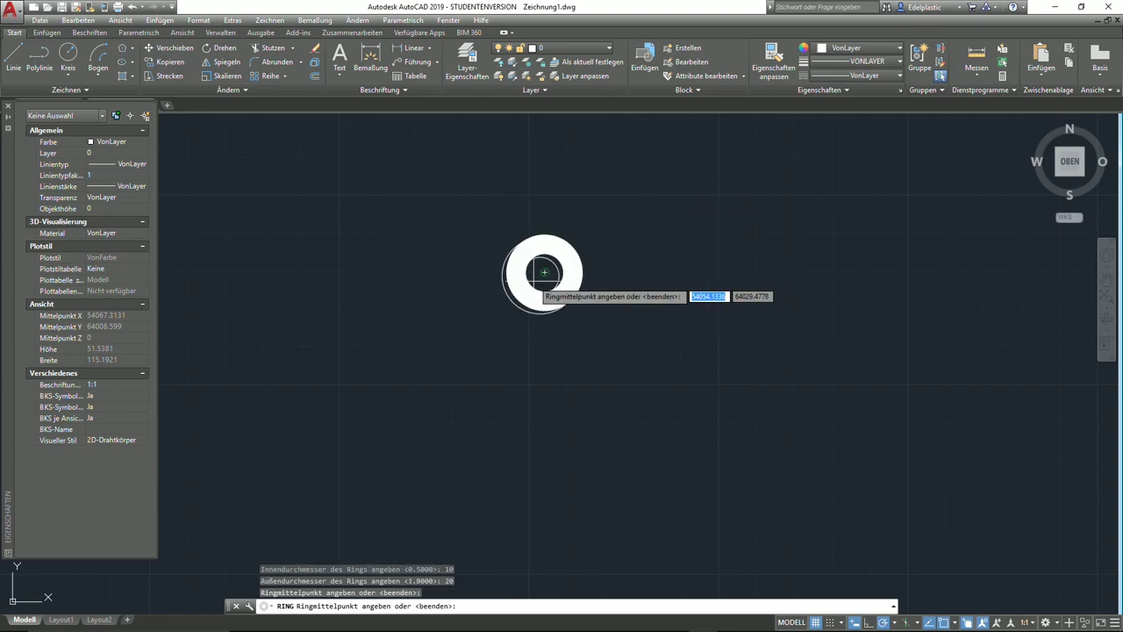
left_click(375, 318)
left_click(429, 191)
left_click(723, 252)
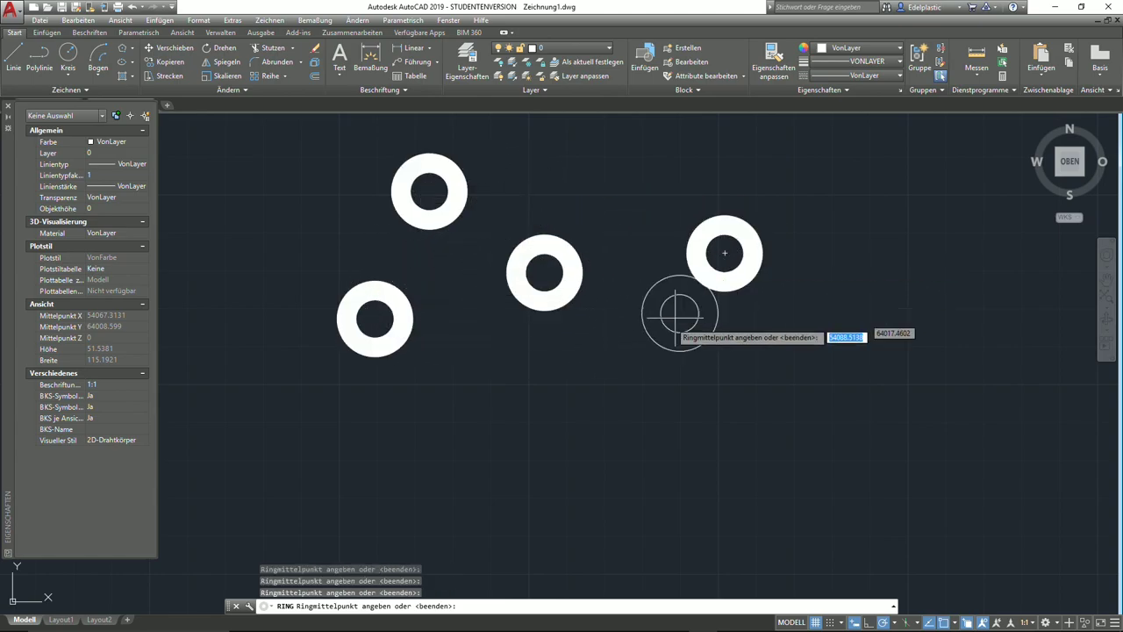
left_click(624, 389)
left_click(457, 447)
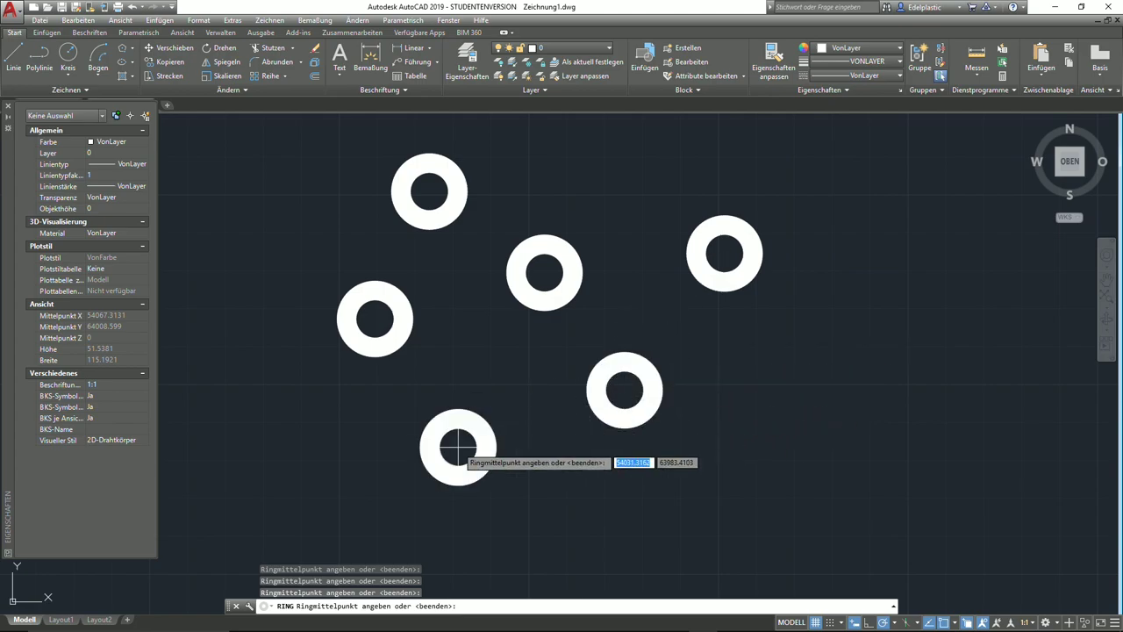
left_click(587, 172)
key("Return")
- Zoom out and erase all seven donuts with one crossing window
scroll(526, 200, "up", 2)
middle_click_drag(439, 196, 664, 309)
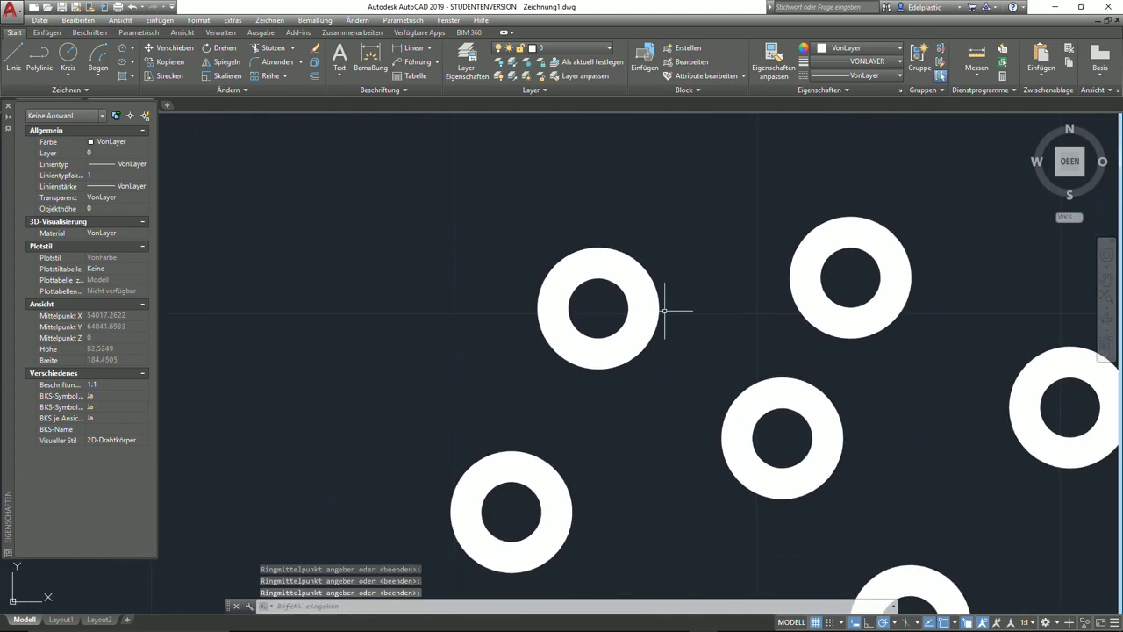
scroll(586, 302, "up", 6)
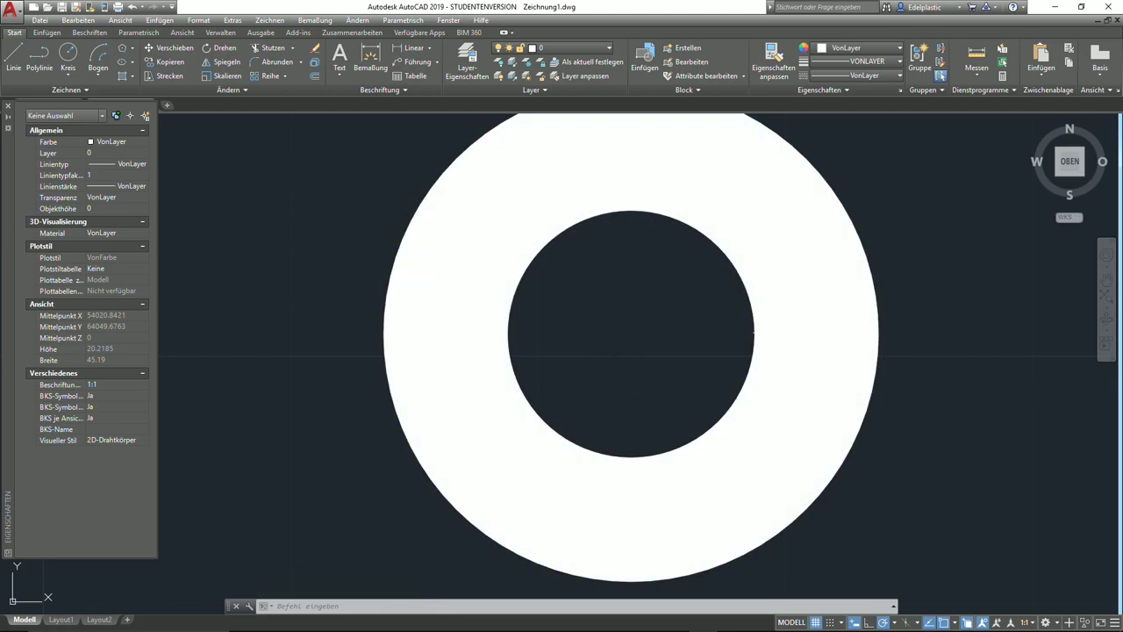
scroll(753, 331, "down", 6)
middle_click_drag(927, 369, 743, 340)
left_click_drag(837, 504, 461, 223)
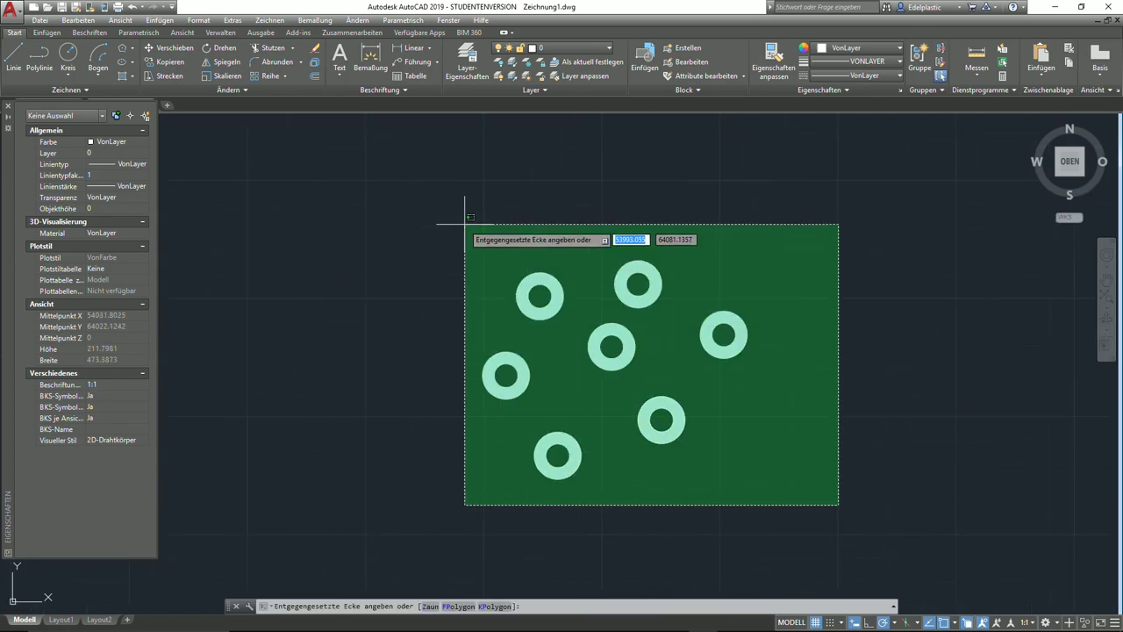
key("Delete")
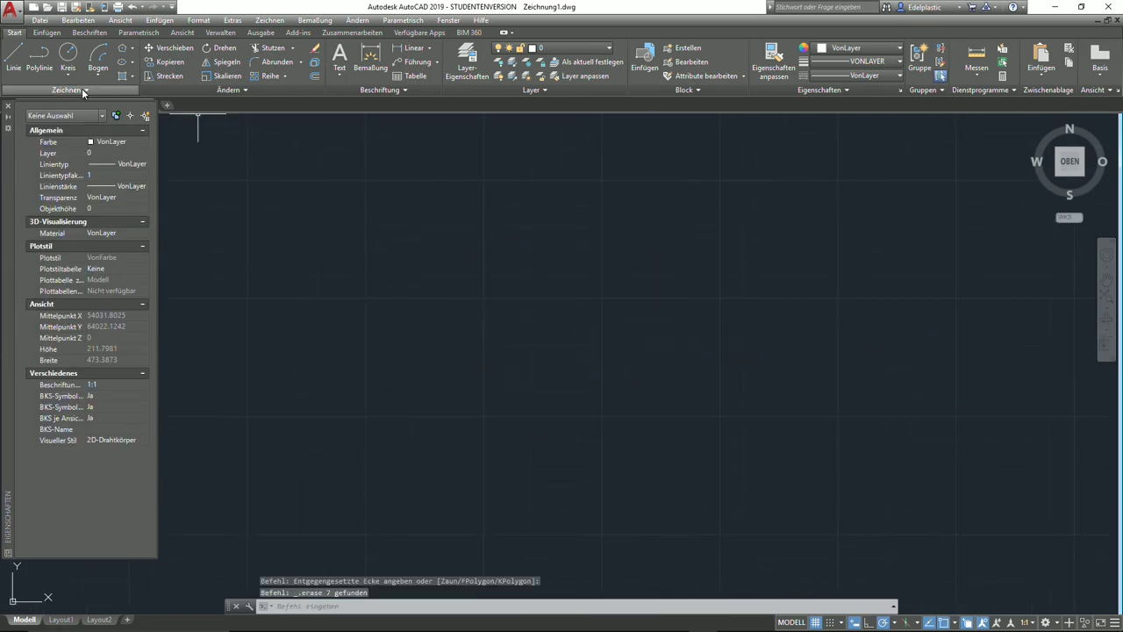
left_click(83, 91)
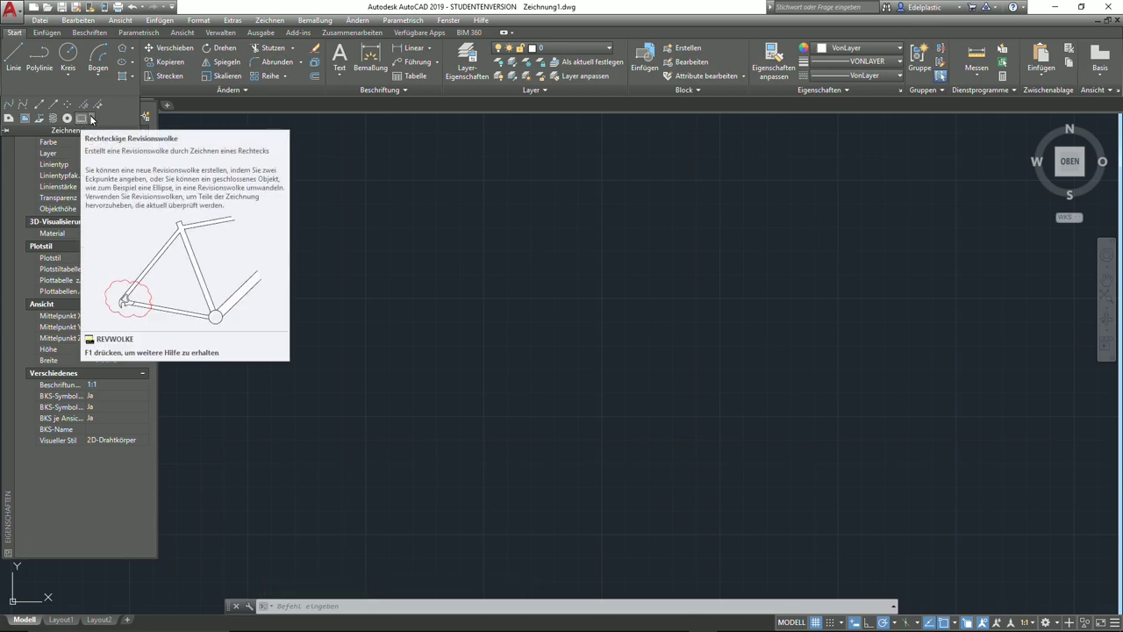
left_click(92, 119)
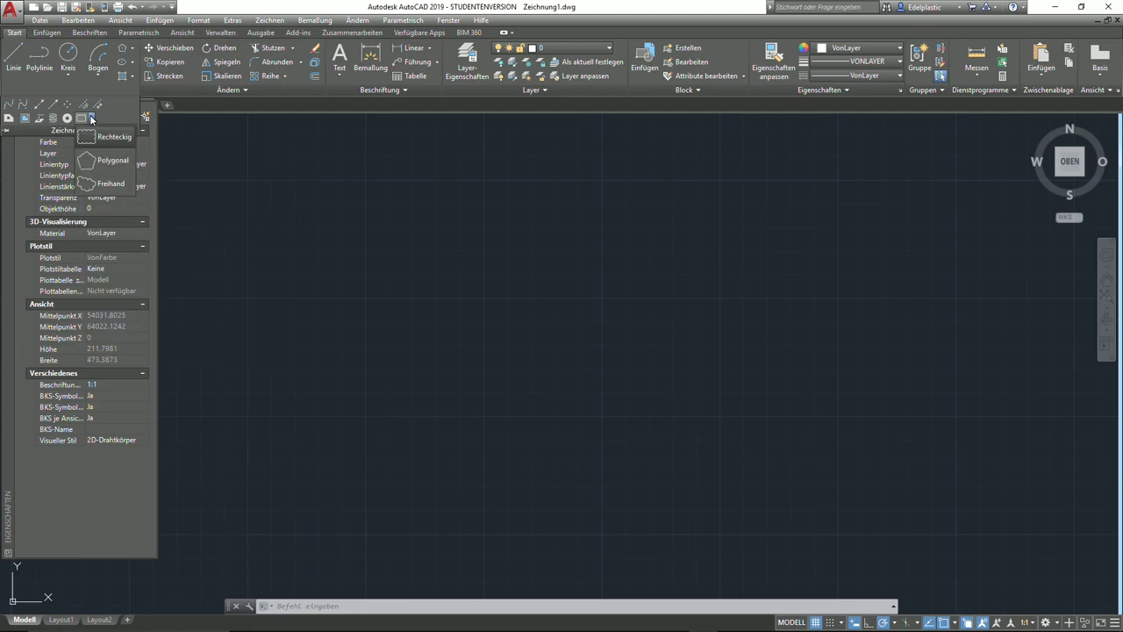
left_click(106, 185)
left_click(418, 298)
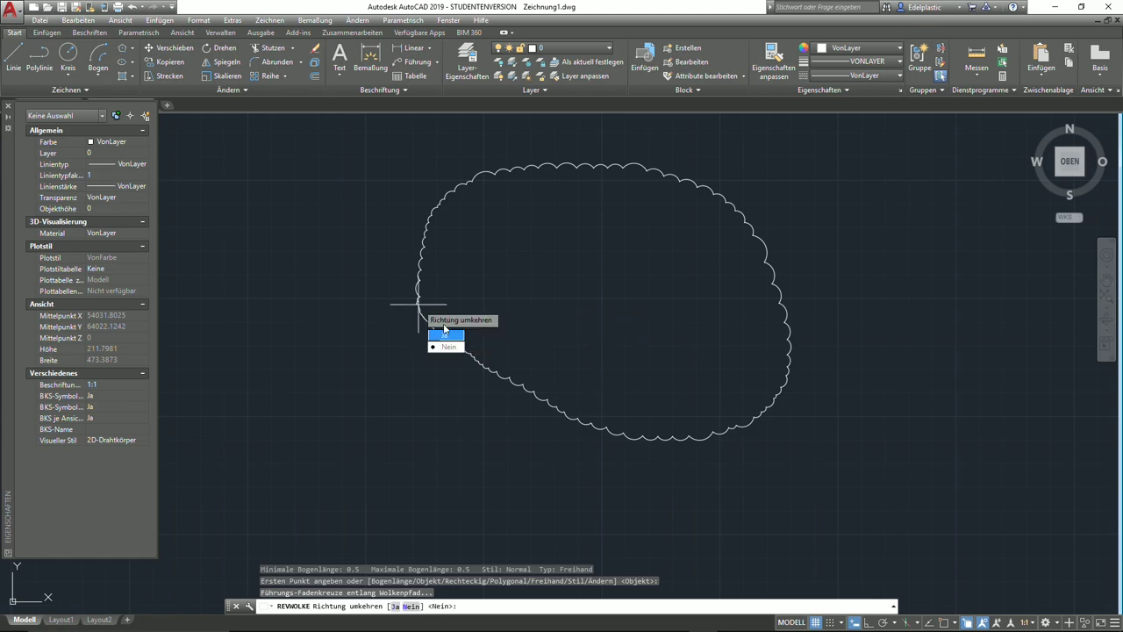
left_click(445, 332)
scroll(654, 286, "up", 2)
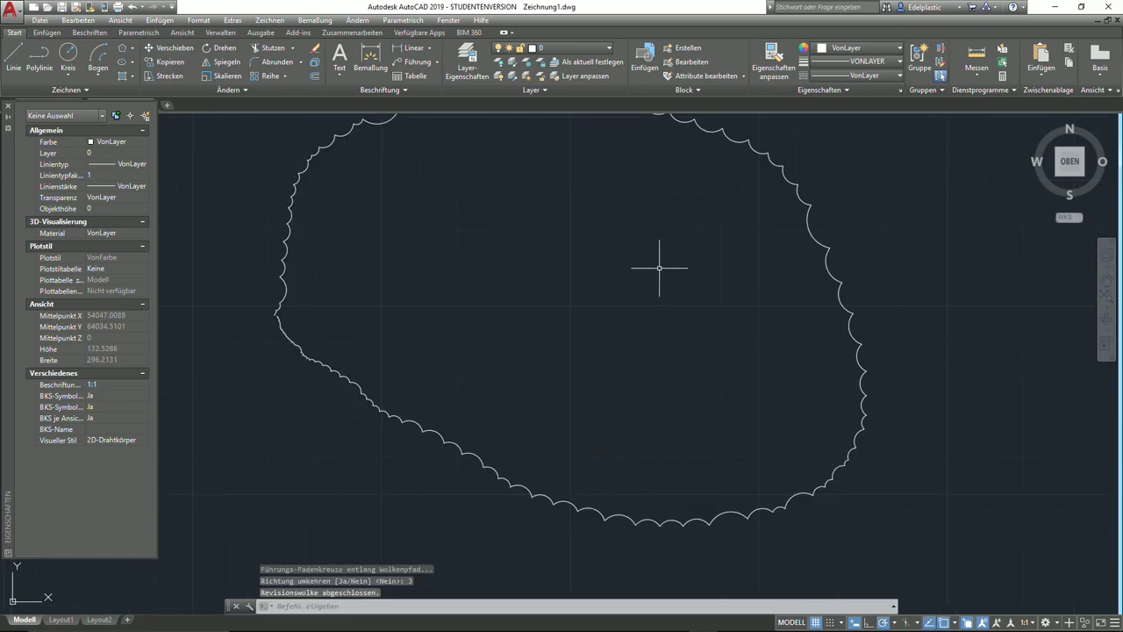
scroll(659, 258, "down", 2)
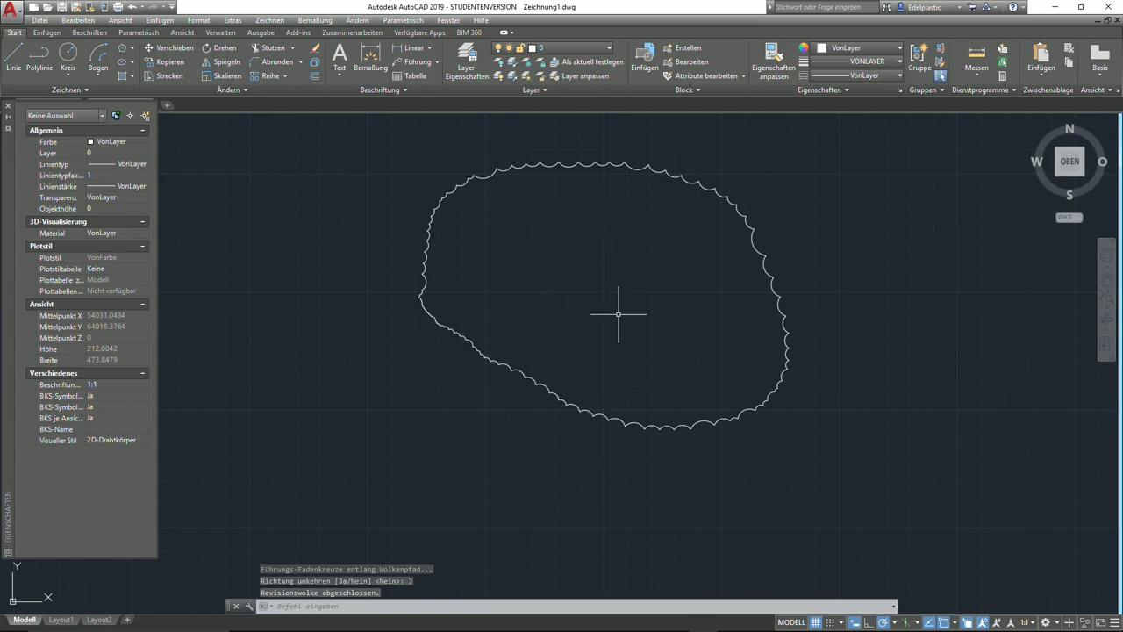
middle_click_drag(685, 296, 563, 359)
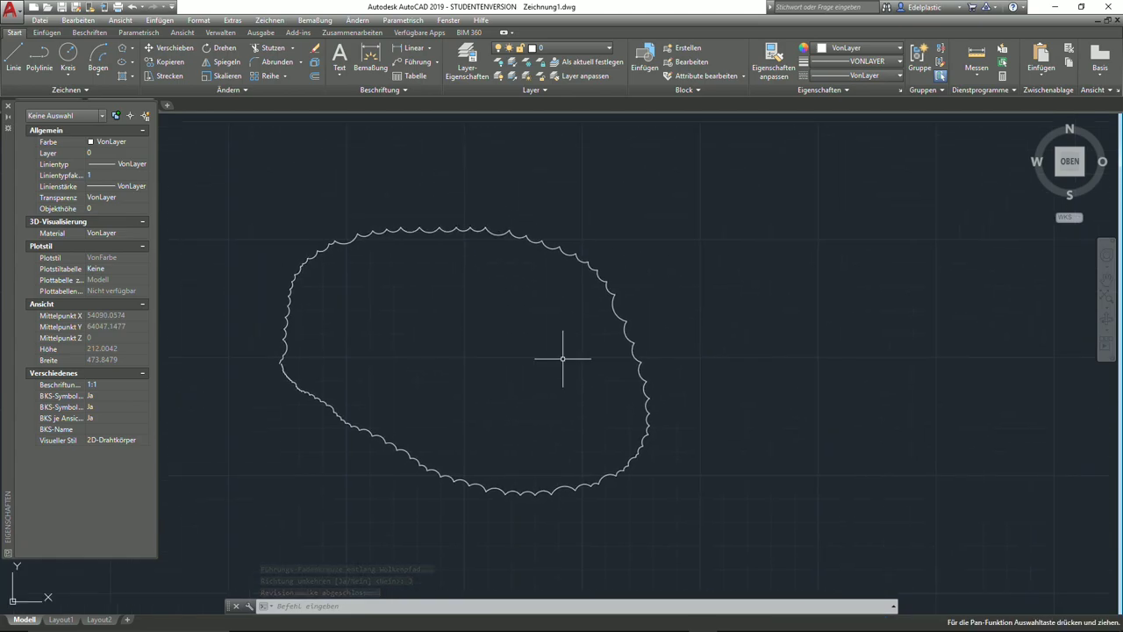
left_click(738, 479)
left_click(196, 147)
key("Delete")
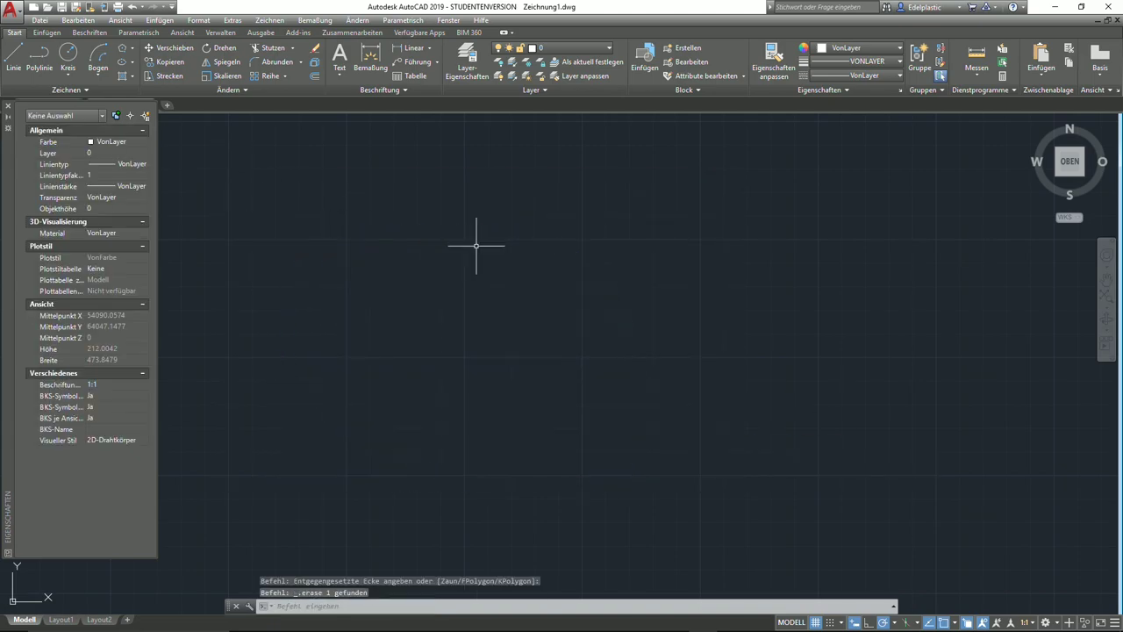
left_click(82, 91)
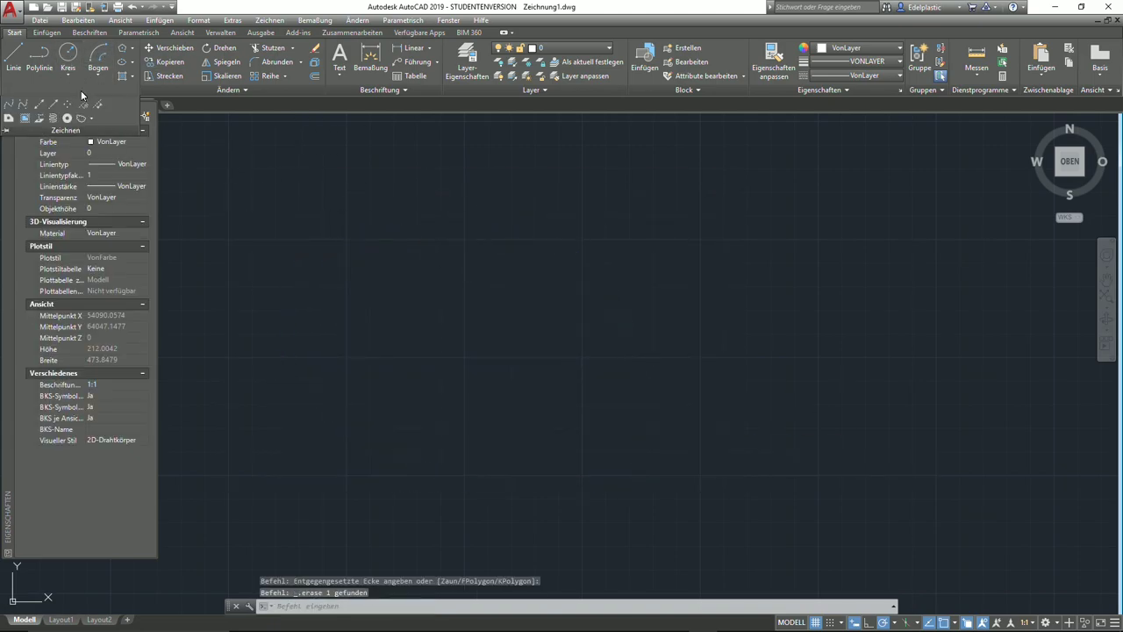
left_click(94, 122)
left_click(101, 136)
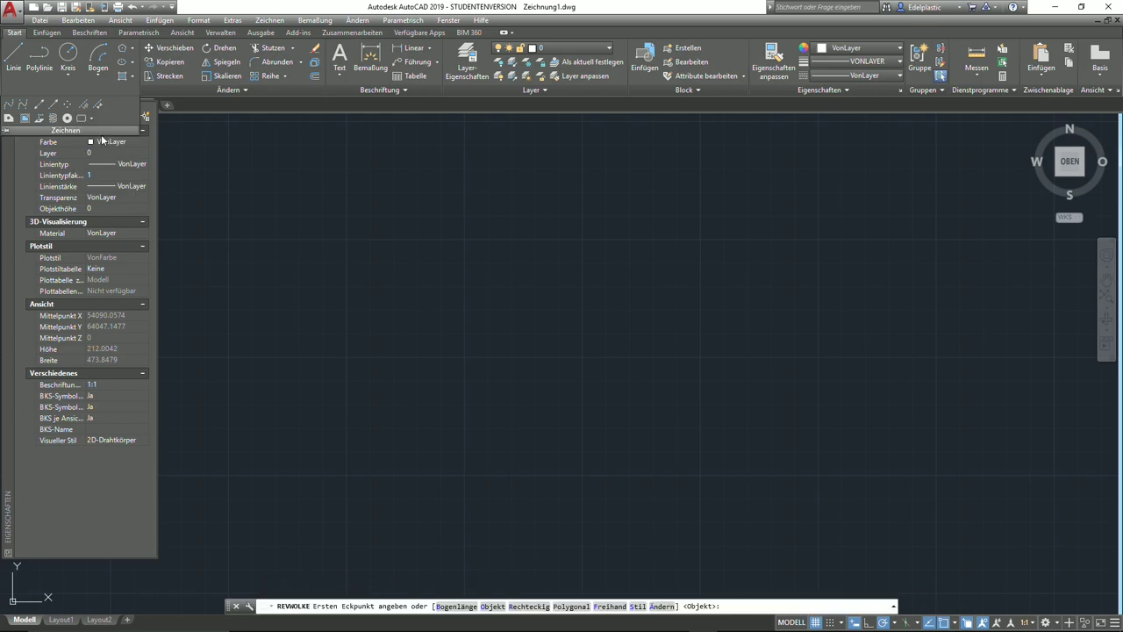
left_click(347, 222)
left_click(431, 187)
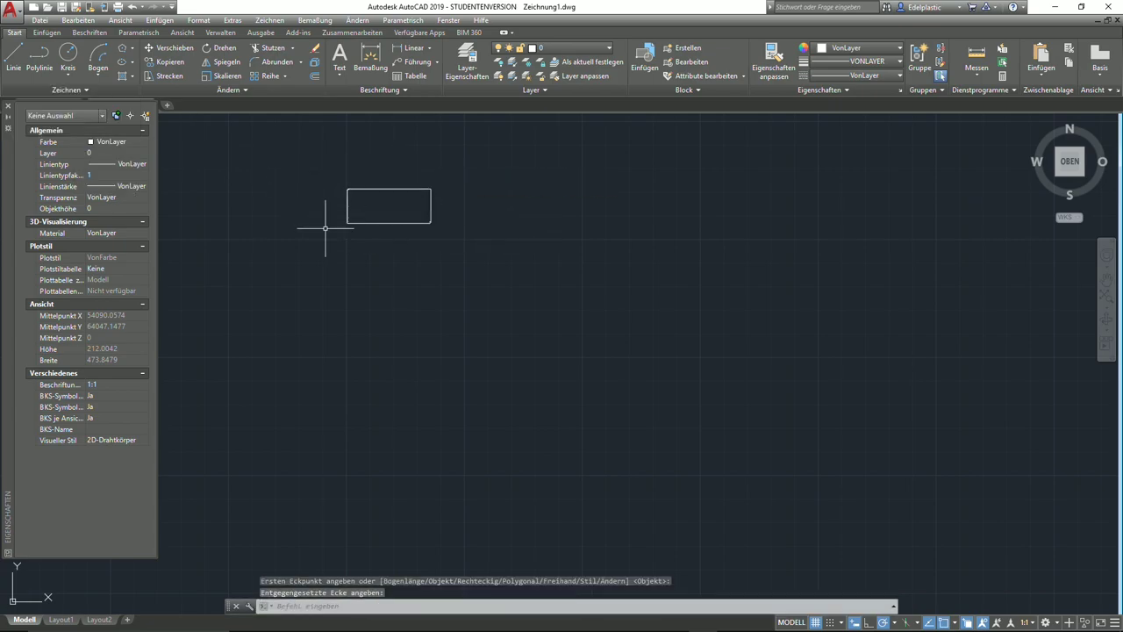
key("Escape")
left_click_drag(465, 260, 285, 154)
key("Delete")
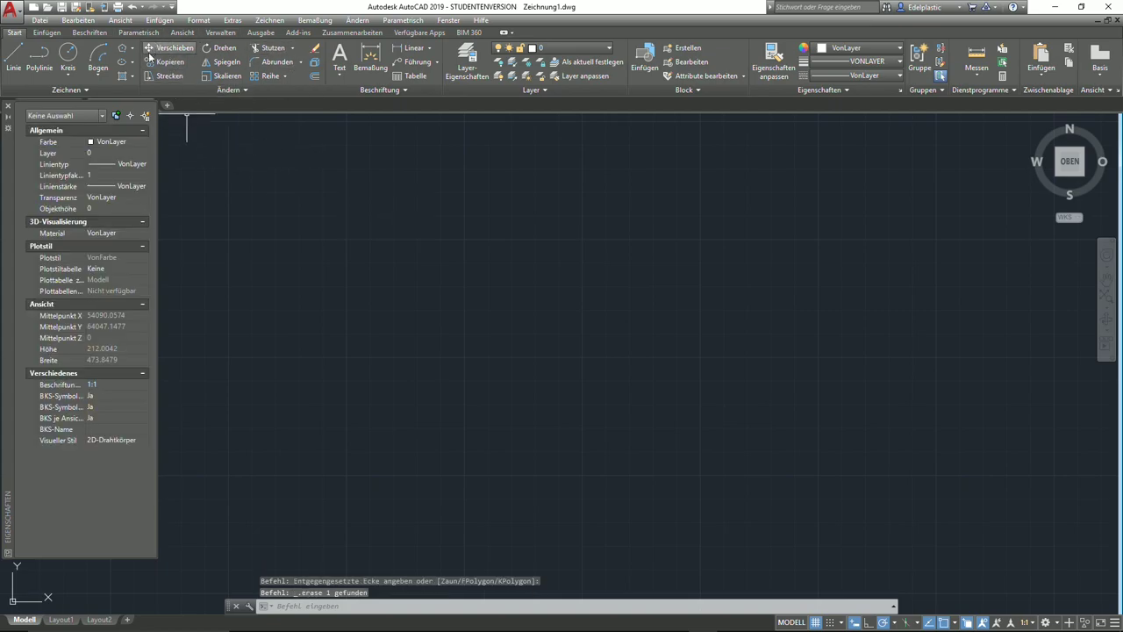
- Draw a circle by picking its centre and radius
left_click(68, 70)
left_click(318, 274)
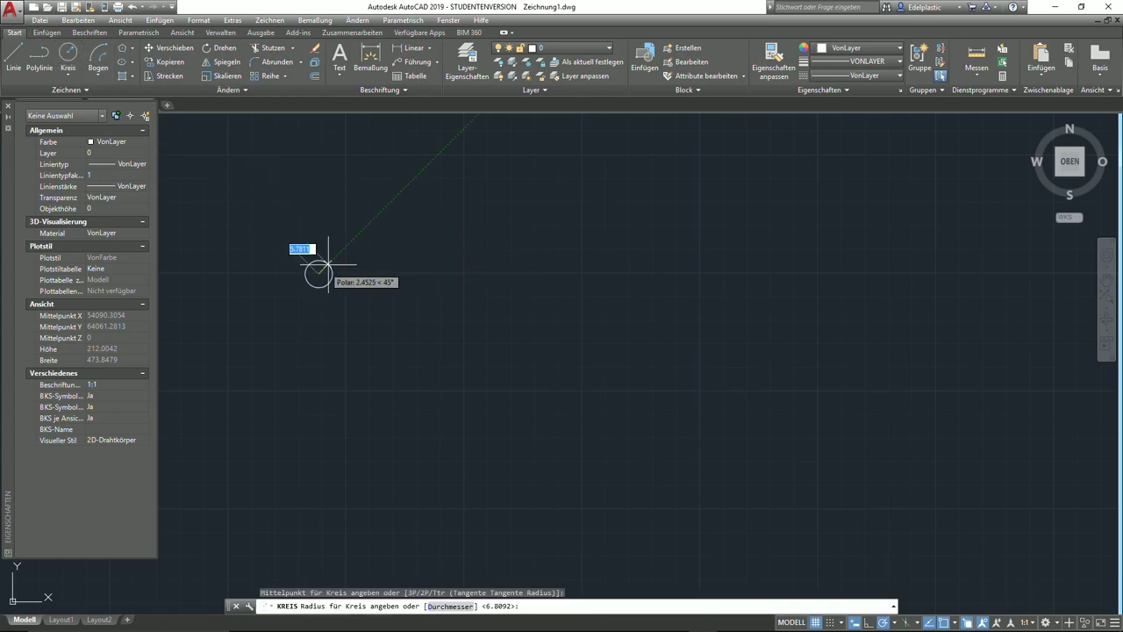
left_click(368, 224)
middle_click_drag(294, 233, 449, 232)
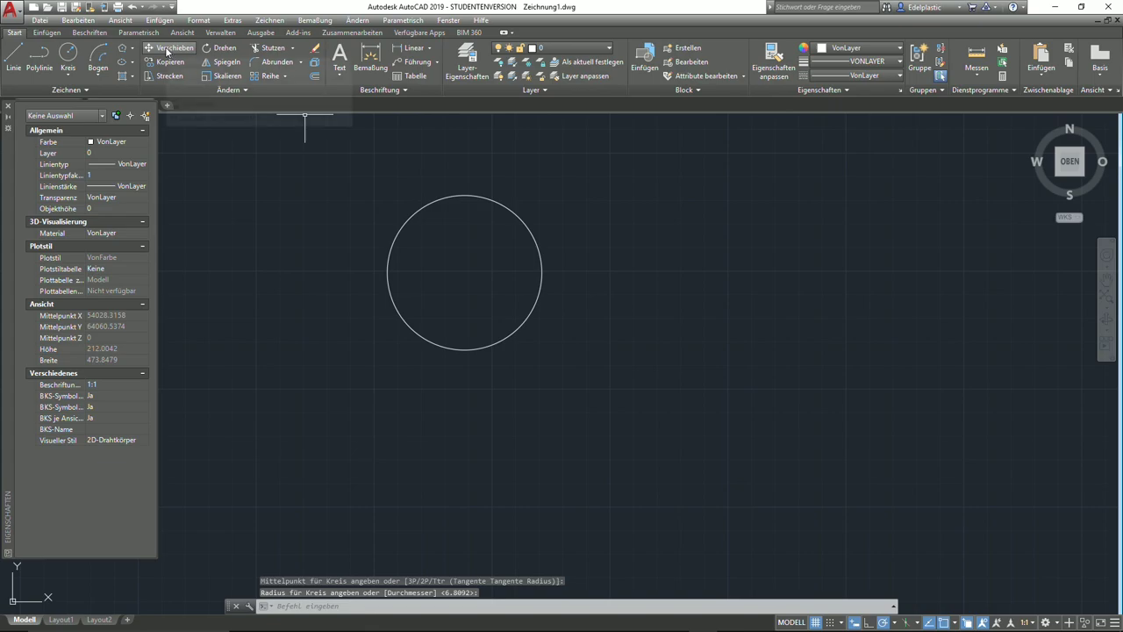
- Draw a rectangle above the circle by picking two opposite corners
left_click(133, 48)
left_click(138, 68)
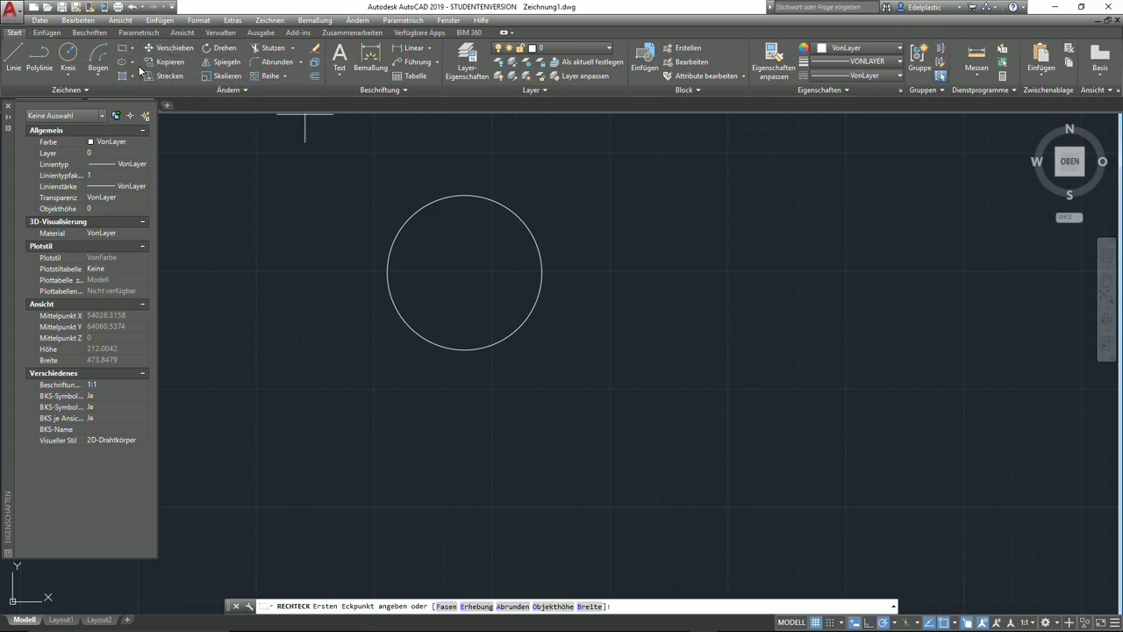
middle_click_drag(339, 158, 322, 296)
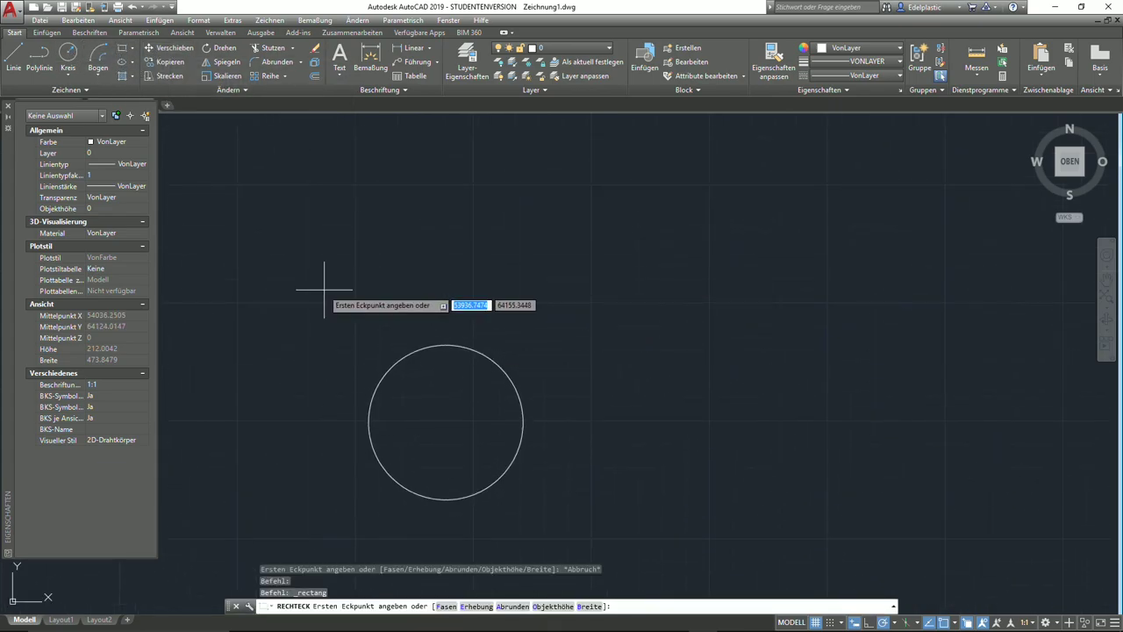
left_click(386, 277)
left_click(540, 179)
middle_click_drag(690, 238, 563, 243)
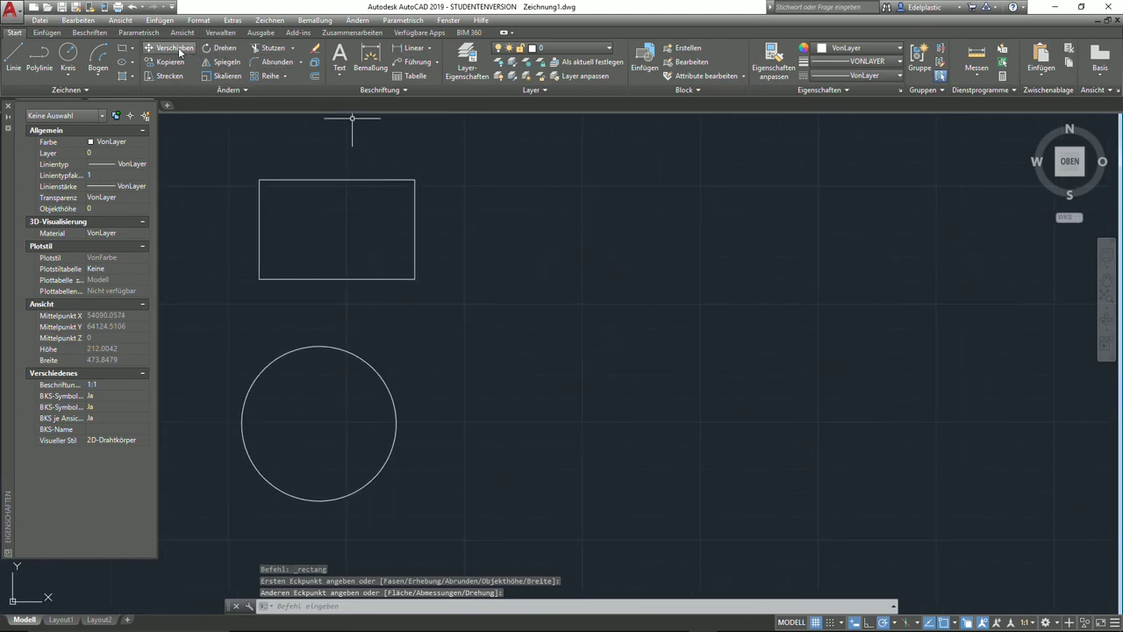
left_click(176, 49)
left_click(318, 344)
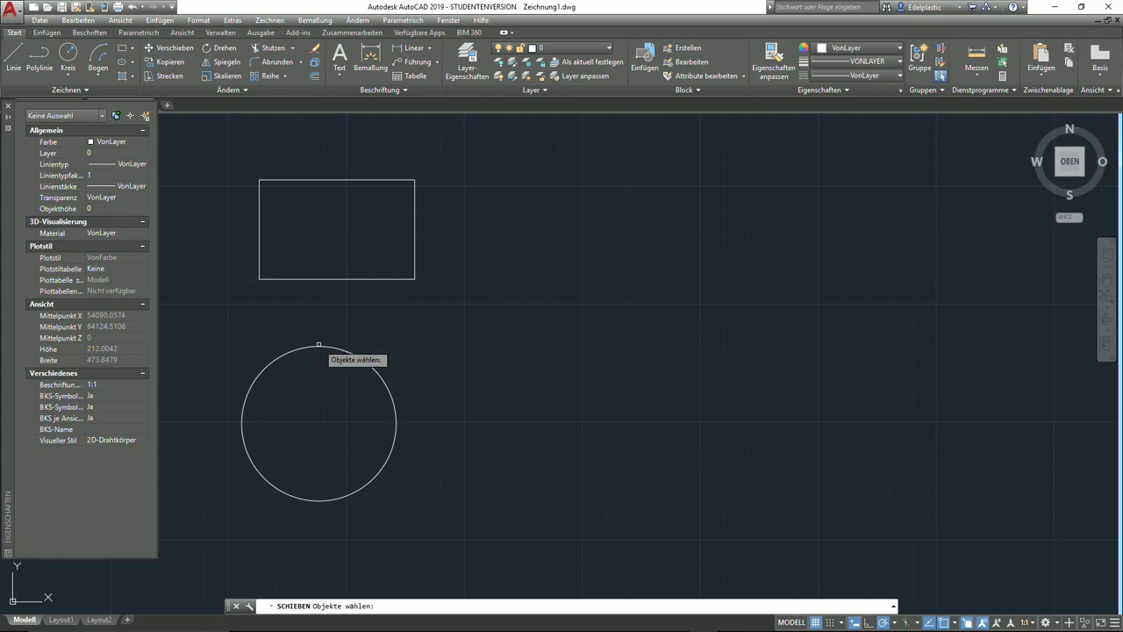
left_click(293, 389)
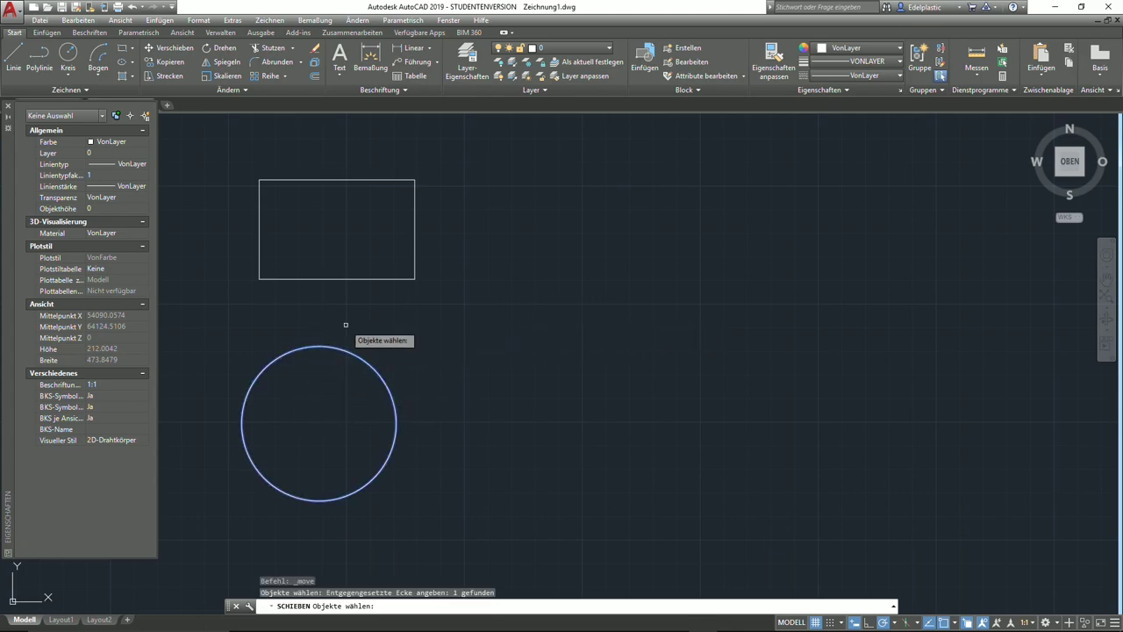
key("Return")
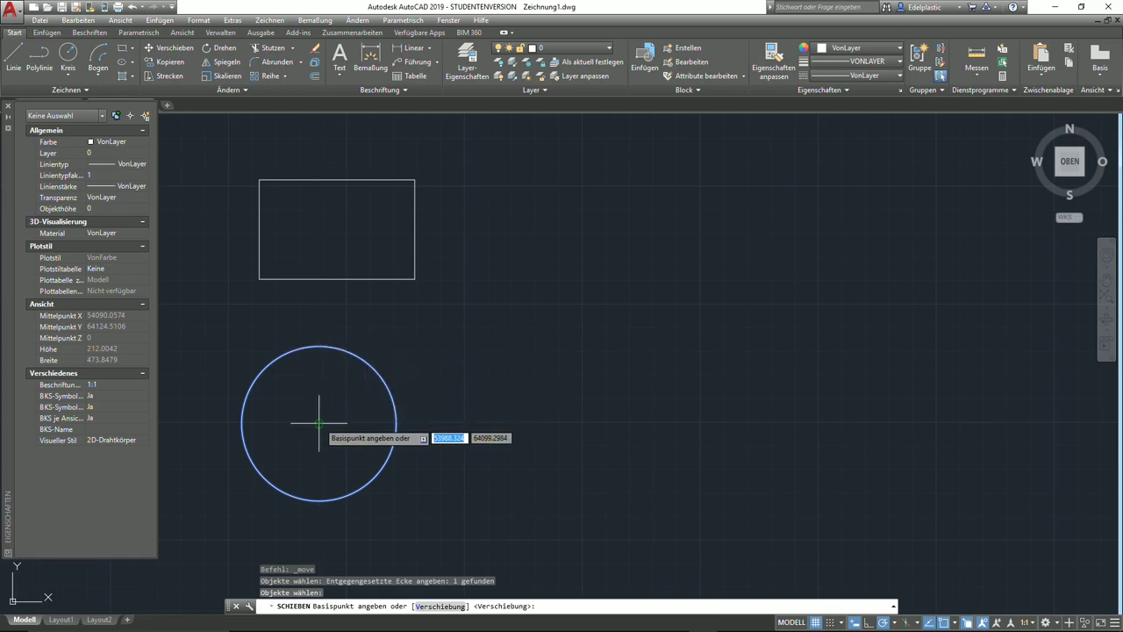
left_click(320, 422)
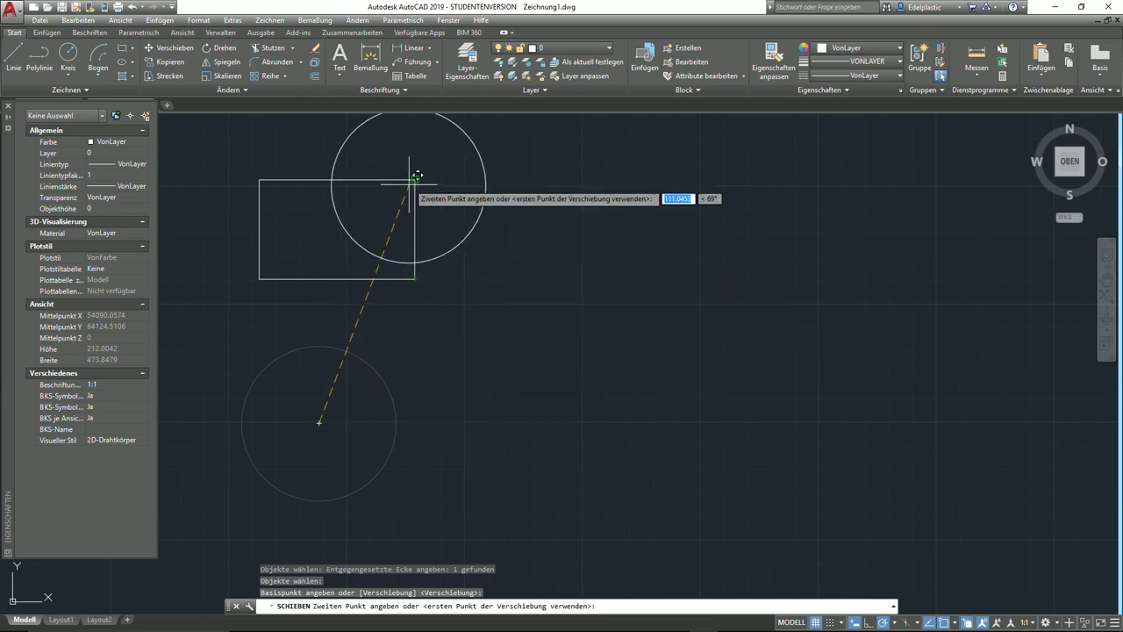
left_click(345, 171)
mouse_move(552, 251)
middle_mouse_down()
mouse_move(605, 369)
mouse_move(651, 424)
middle_mouse_up()
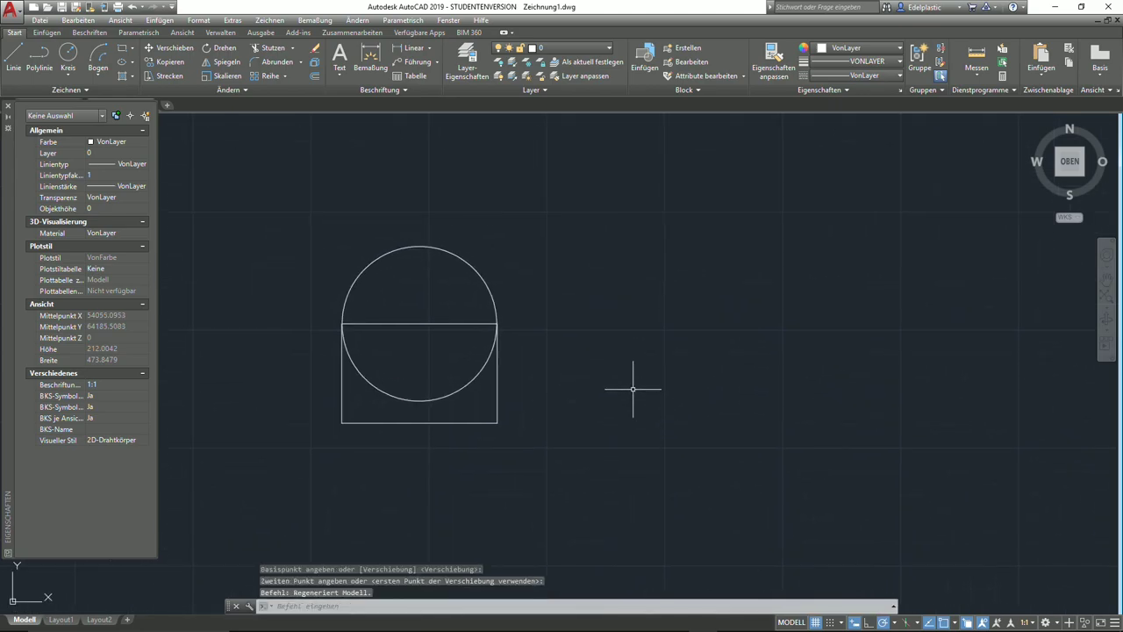
left_click(134, 7)
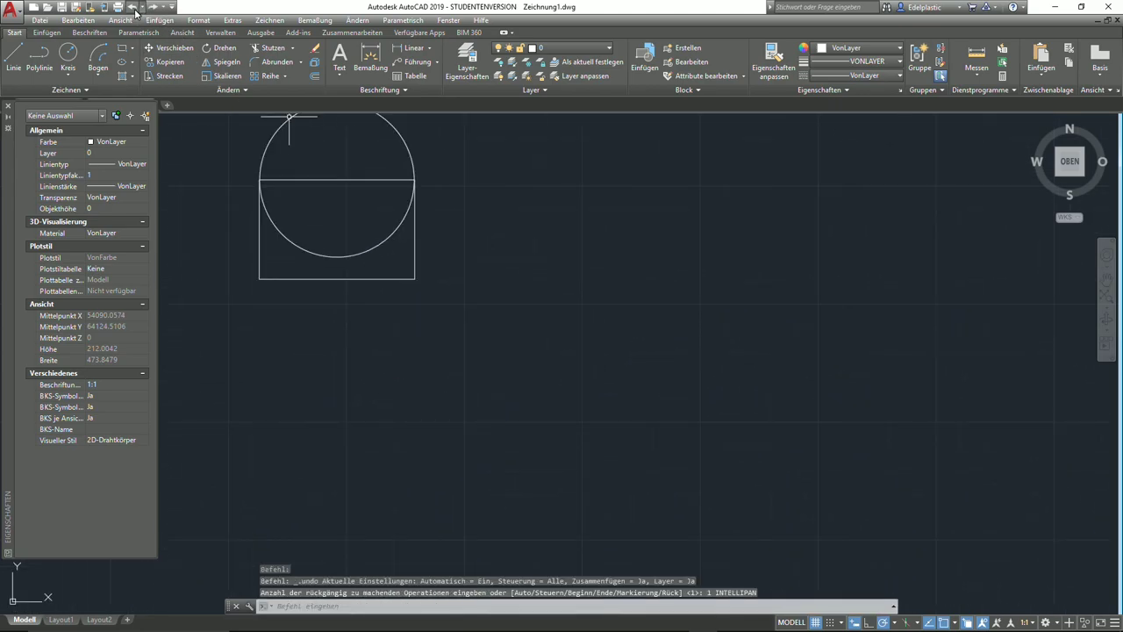
left_click(134, 7)
- Start moving the circle, then cancel the move
left_click(157, 52)
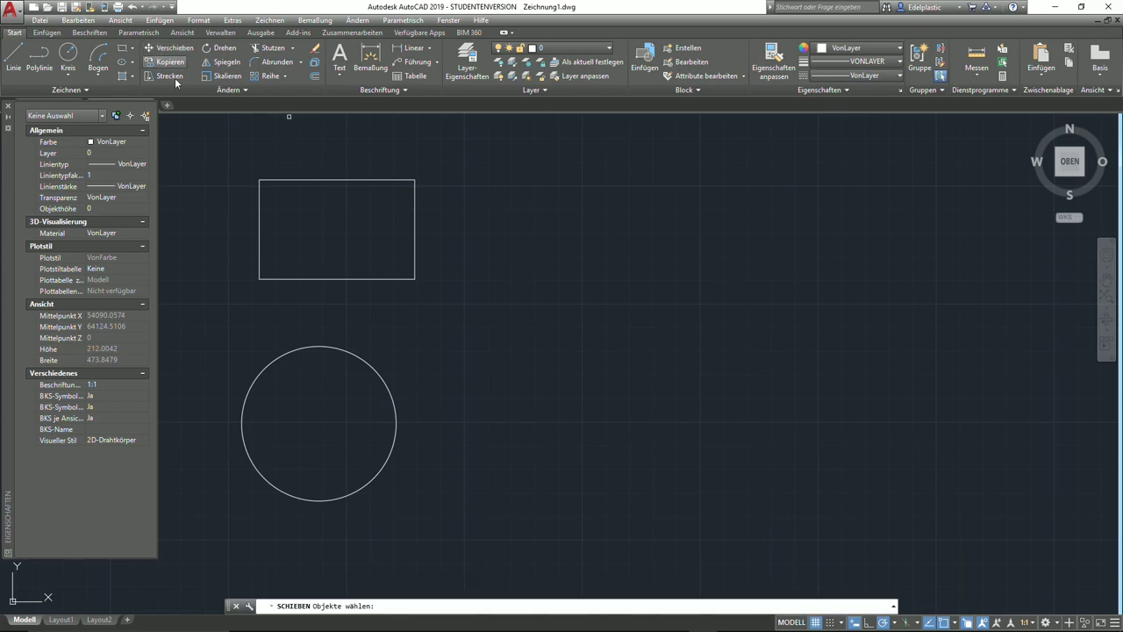
left_click(326, 346)
key("Return")
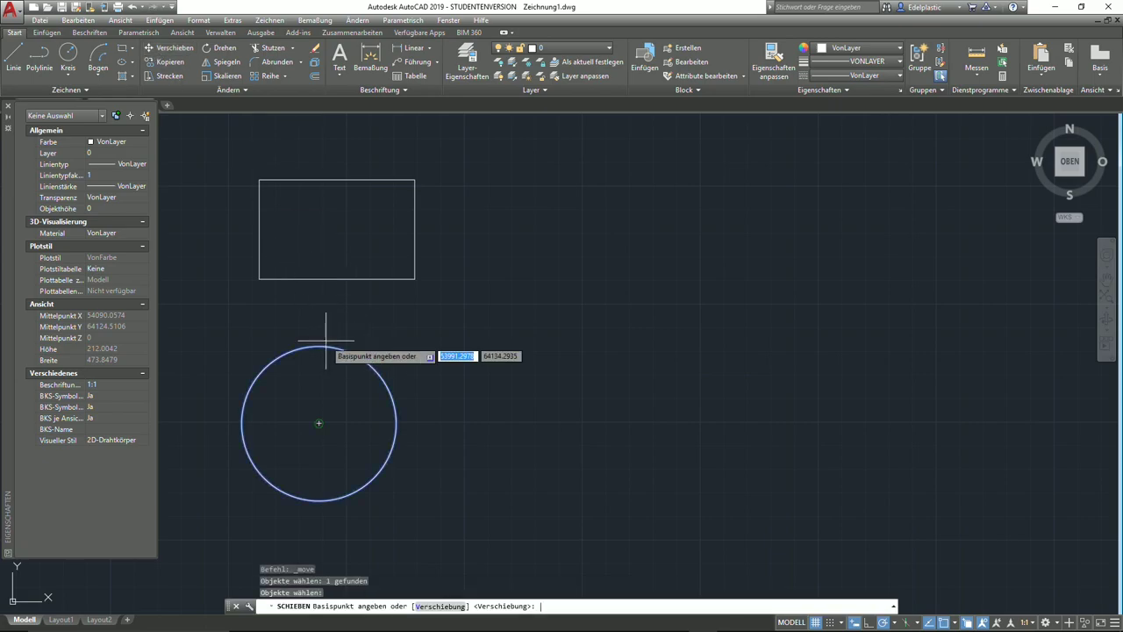
right_click(562, 298, "shift")
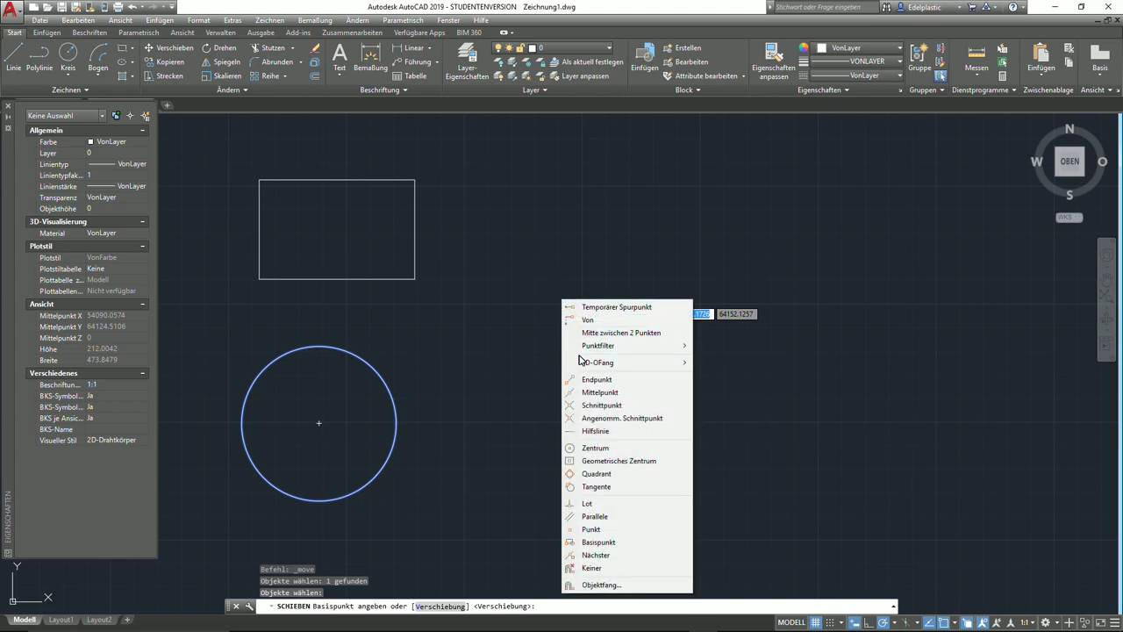
key("Escape")
key("Escape")
key("Escape")
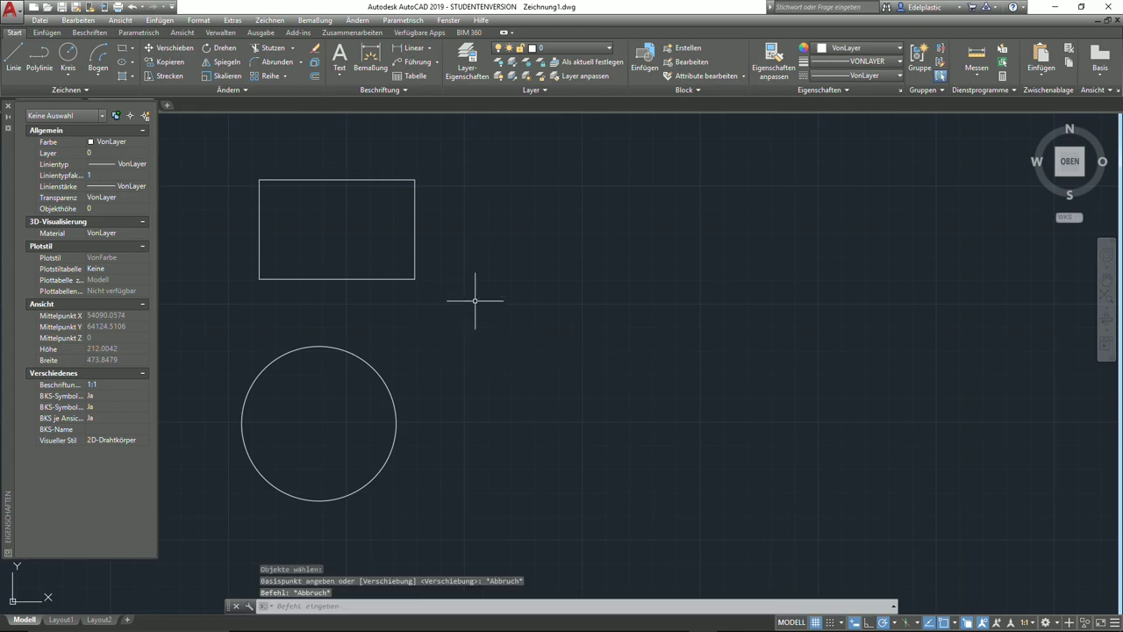
- Move the rectangle by its lower-left corner onto the circle's right quadrant
left_click(479, 308)
left_click(203, 142)
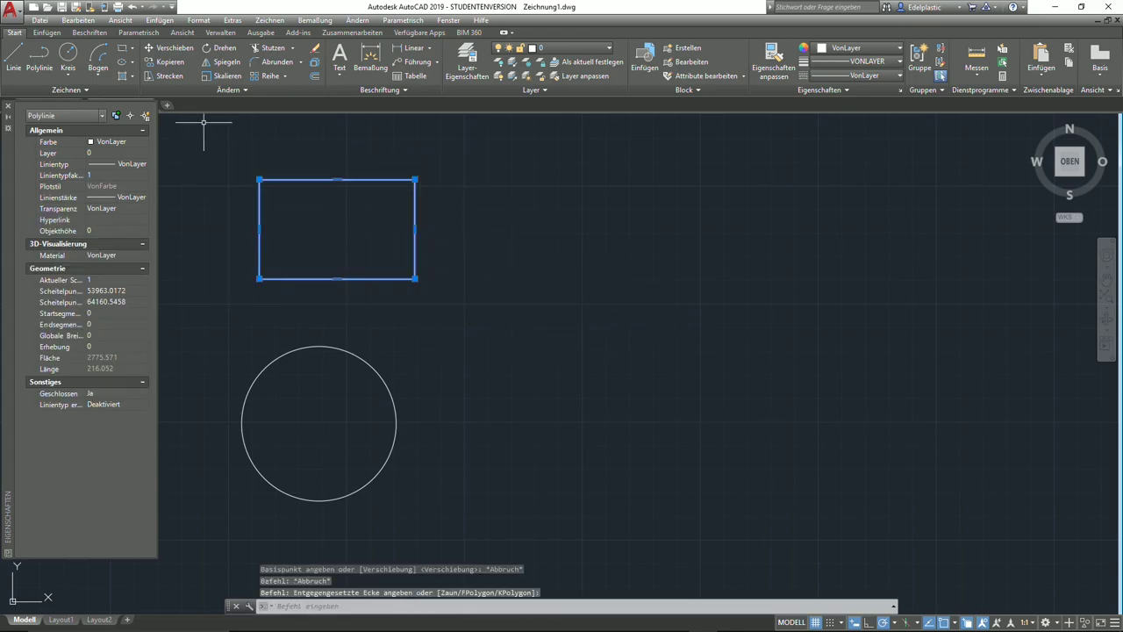
left_click(175, 49)
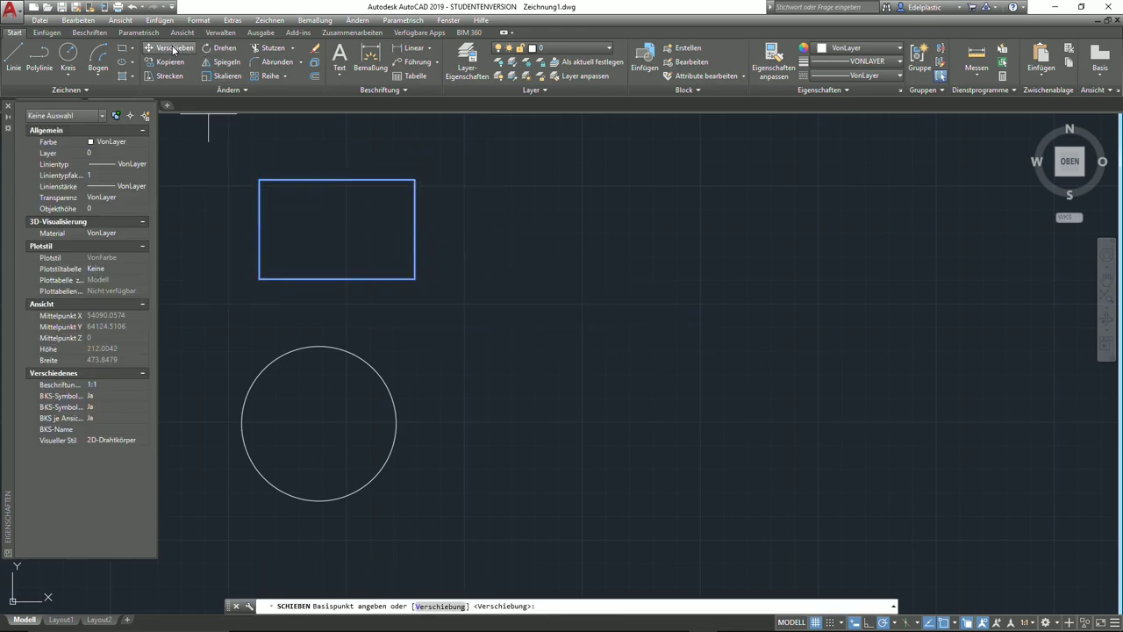
left_click(260, 279)
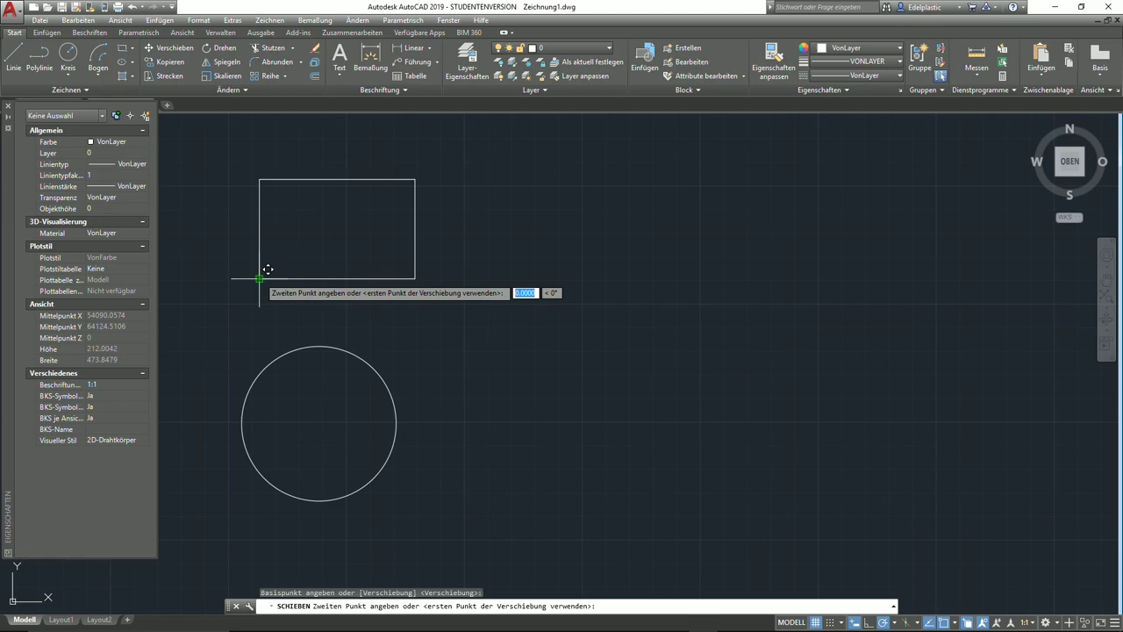
right_click(648, 291, "shift")
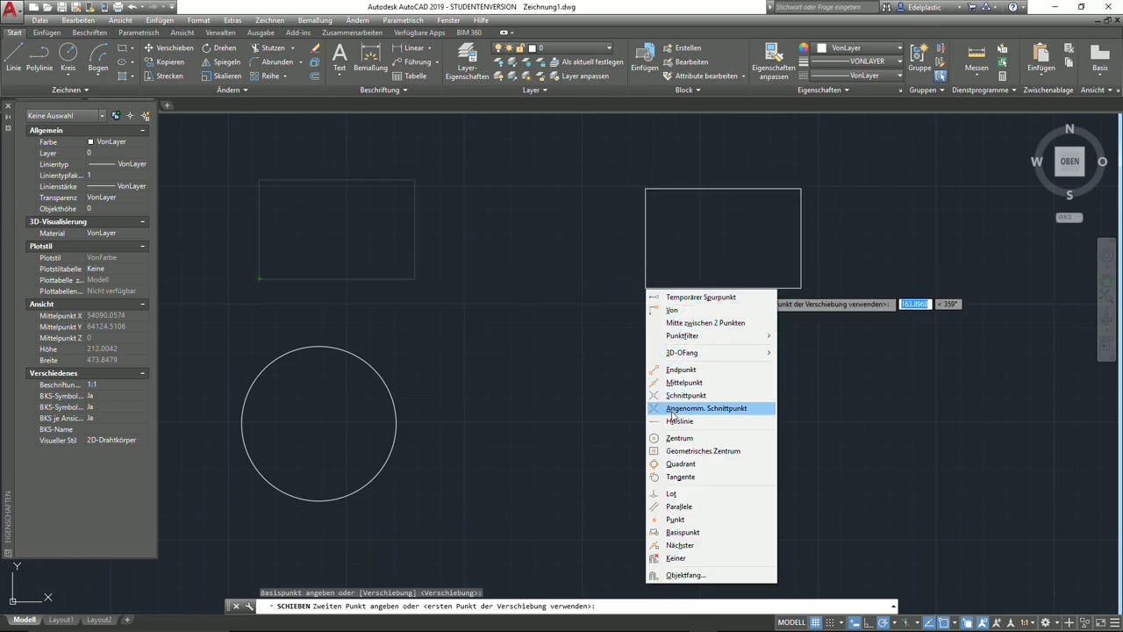
left_click(691, 464)
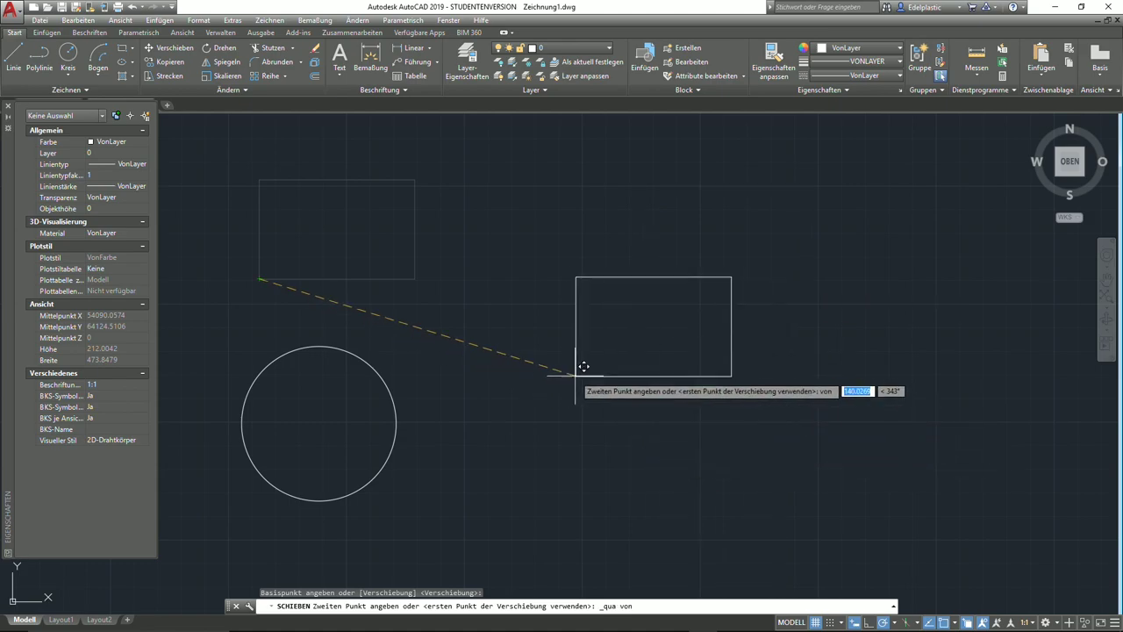
left_click(406, 414)
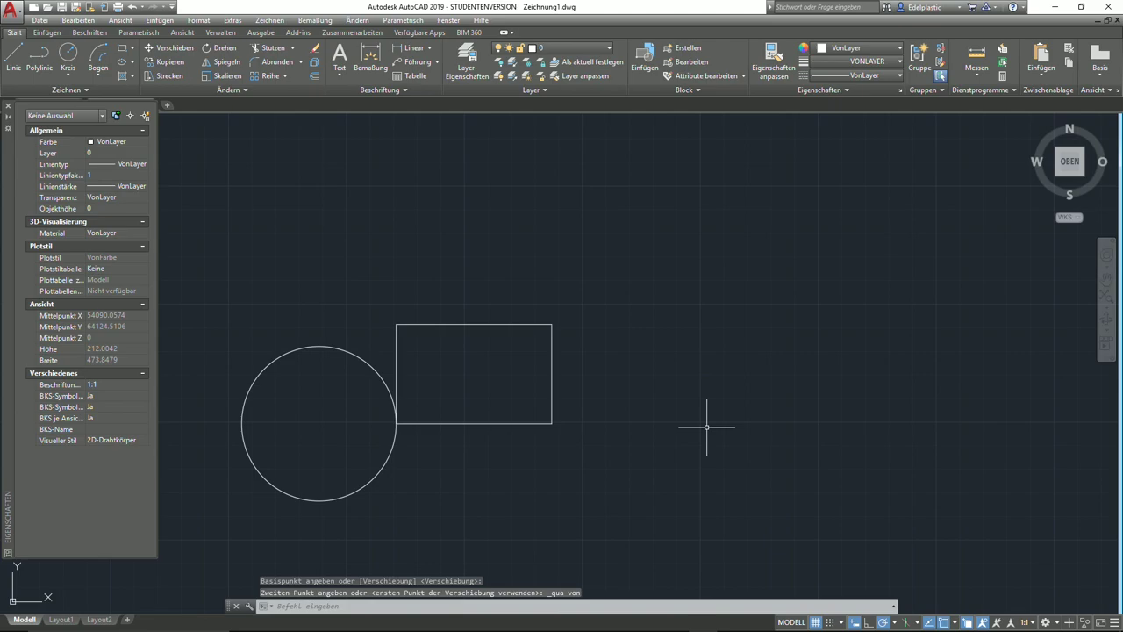
middle_click_drag(498, 405, 637, 421)
- Erase the rectangle and grip-drag the circle's centre up near the top
left_click(664, 489)
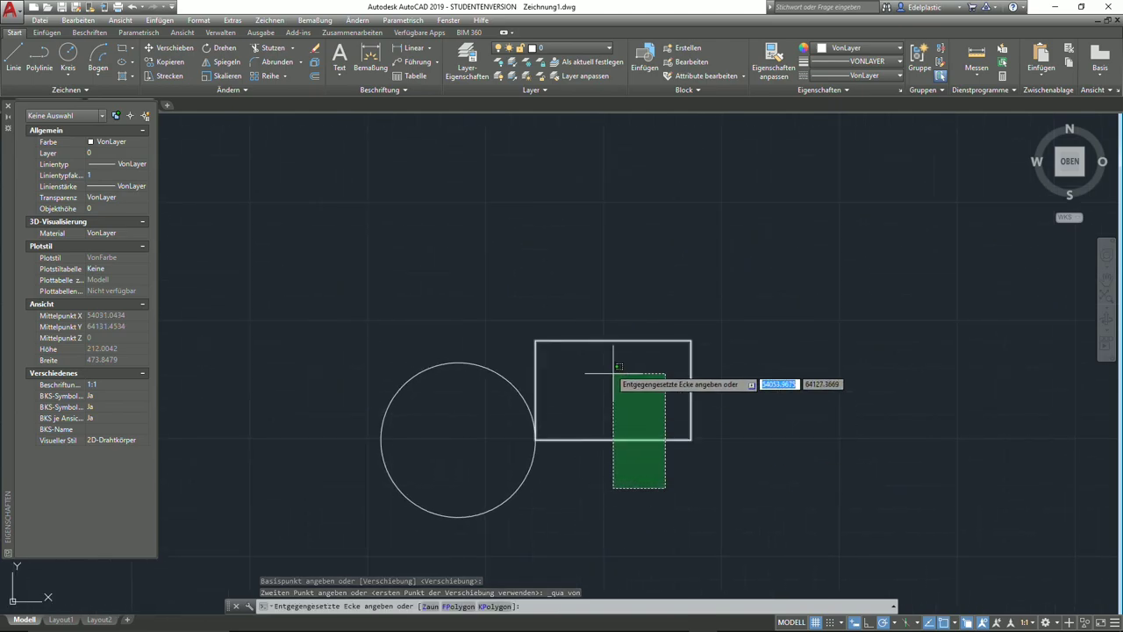
left_click(590, 305)
key("Delete")
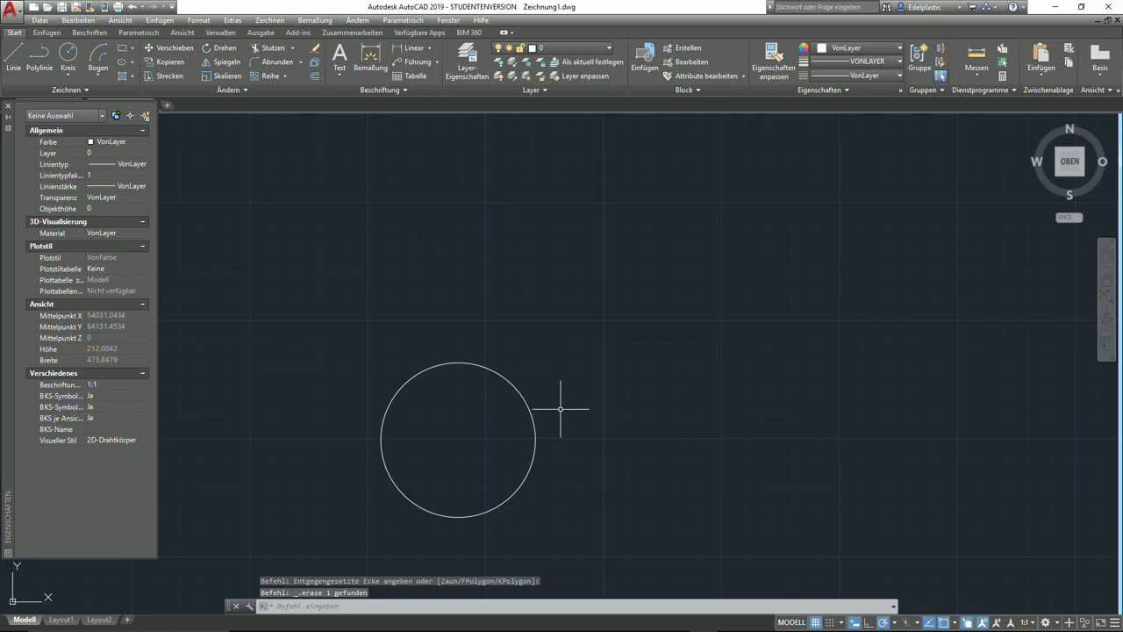
left_click_drag(560, 407, 449, 377)
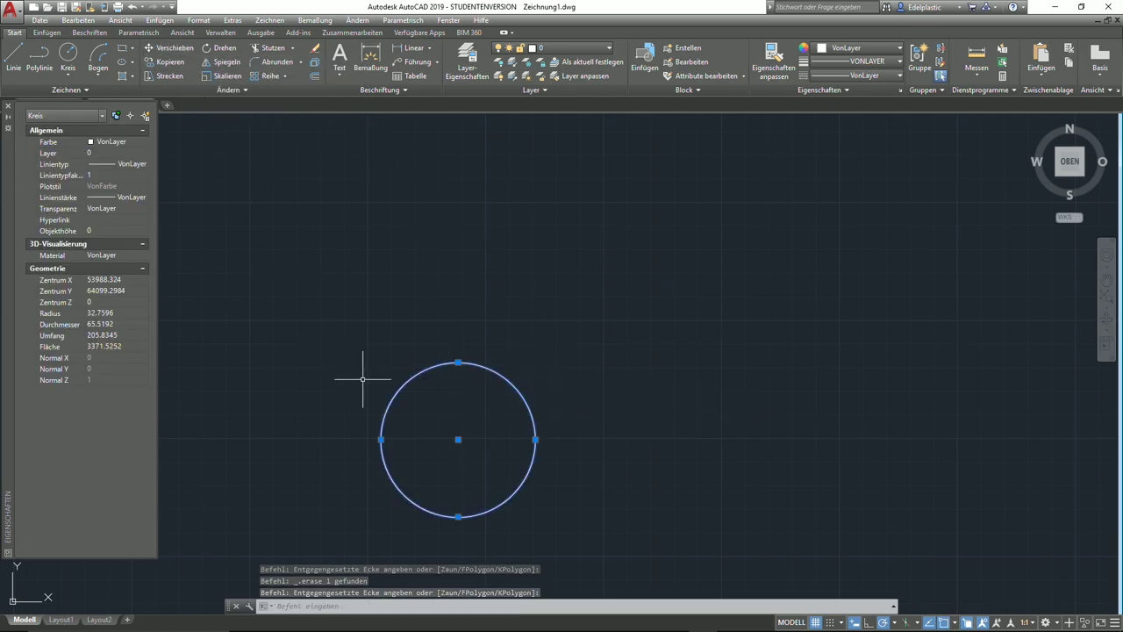
left_click(458, 439)
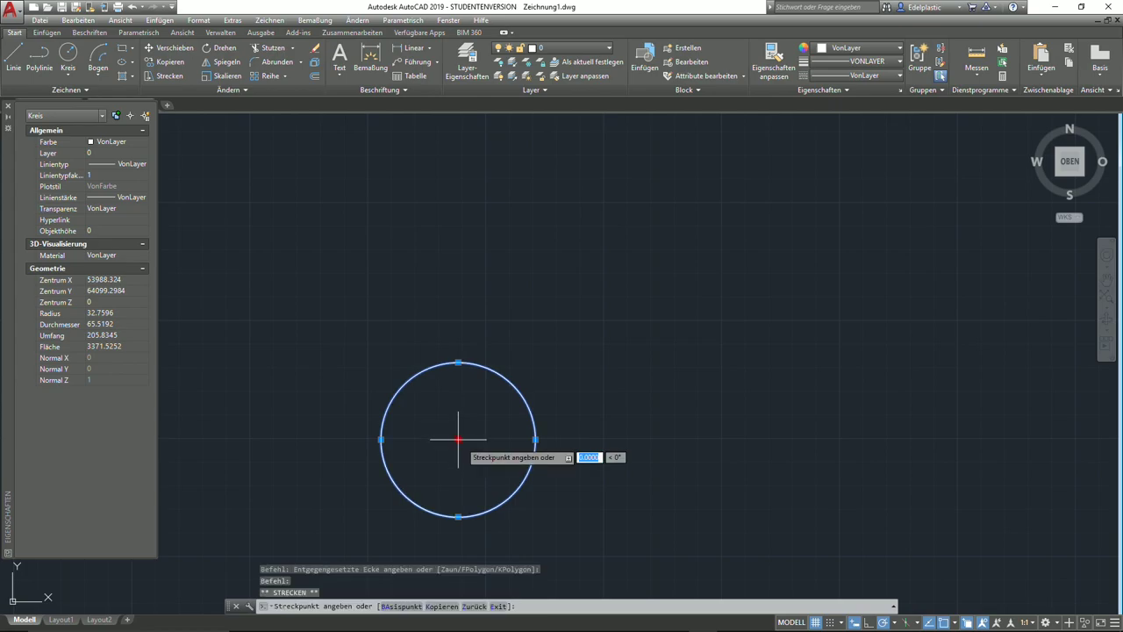
left_click(510, 225)
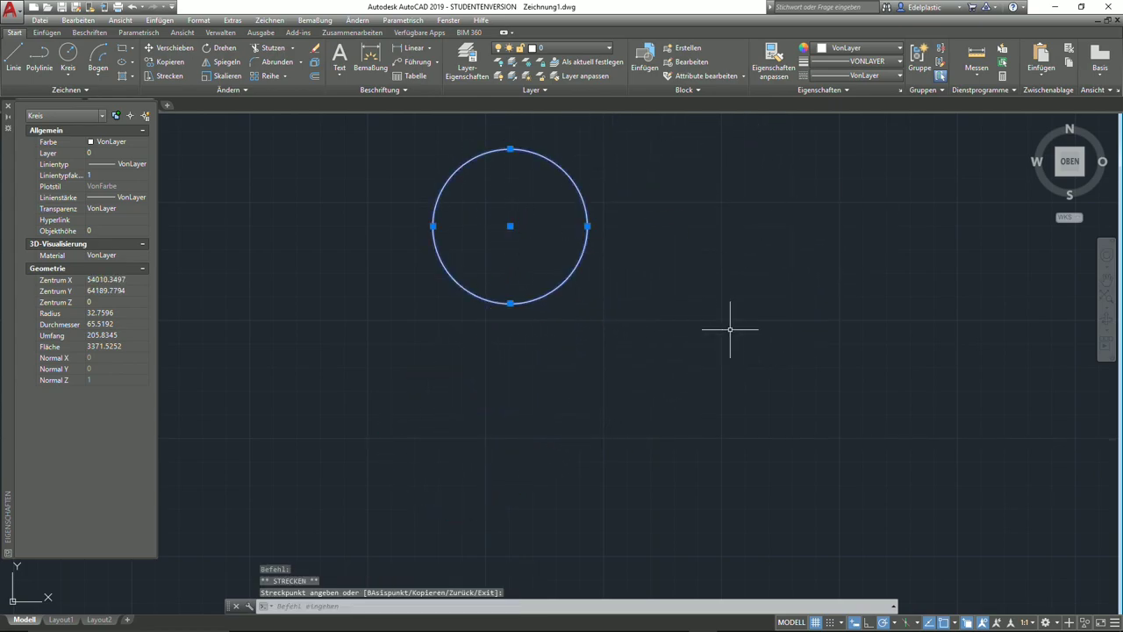
key("Escape")
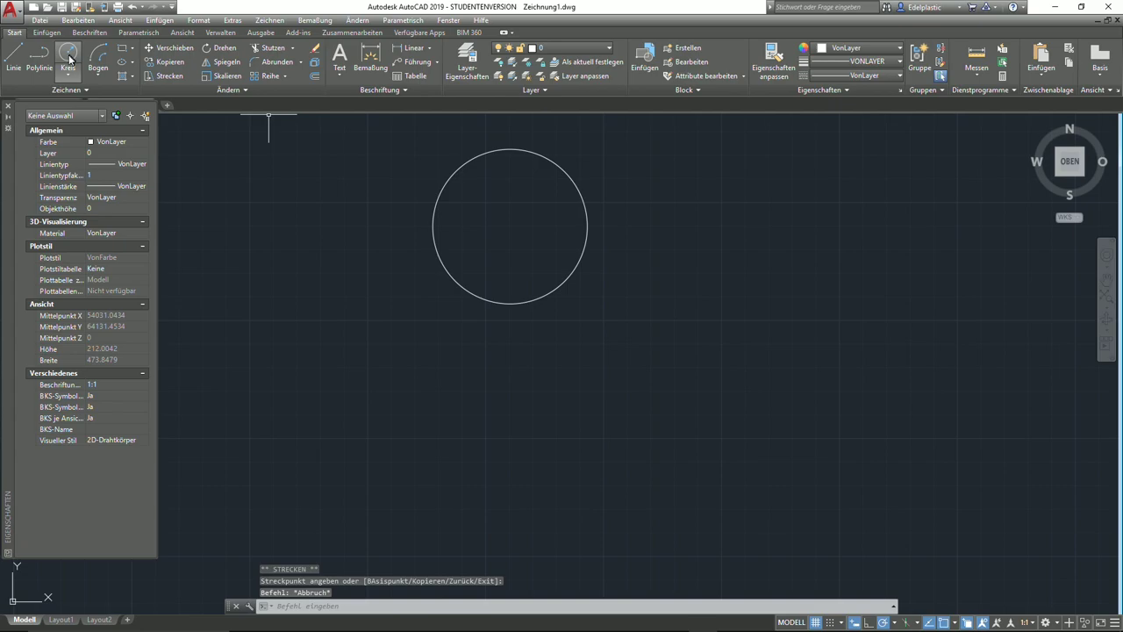
- Draw a rectangle at the lower left of the drawing
left_click(126, 49)
left_click(238, 448)
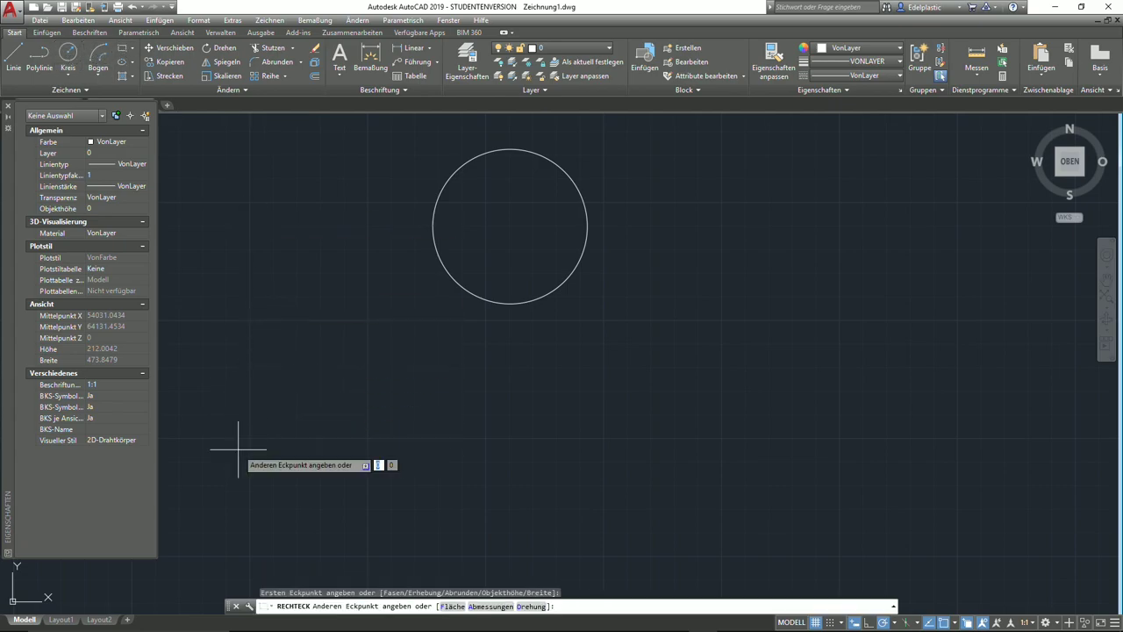
left_click(363, 373)
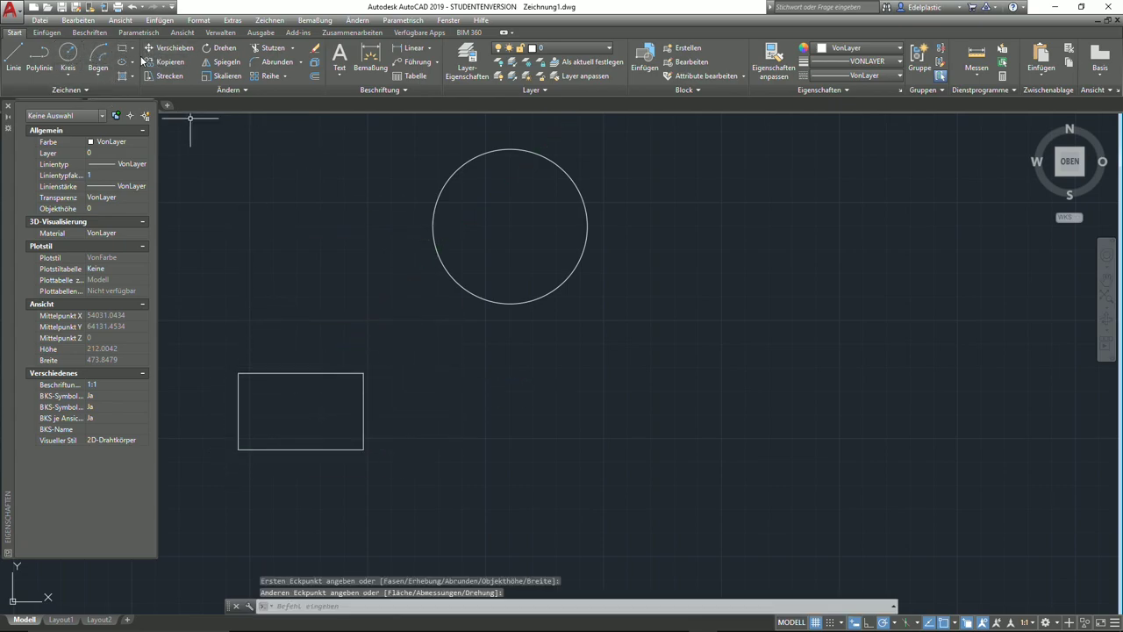
- Draw a six-sided circumscribed polygon to the left of the circle
left_click(131, 63)
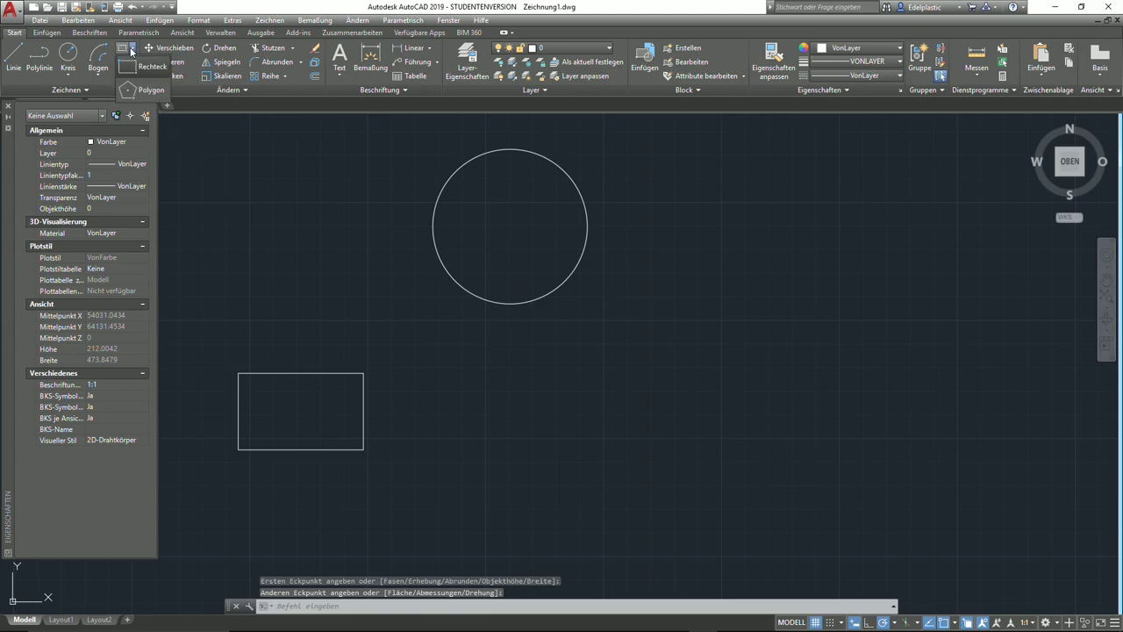
left_click(132, 50)
left_click(145, 89)
key("Return")
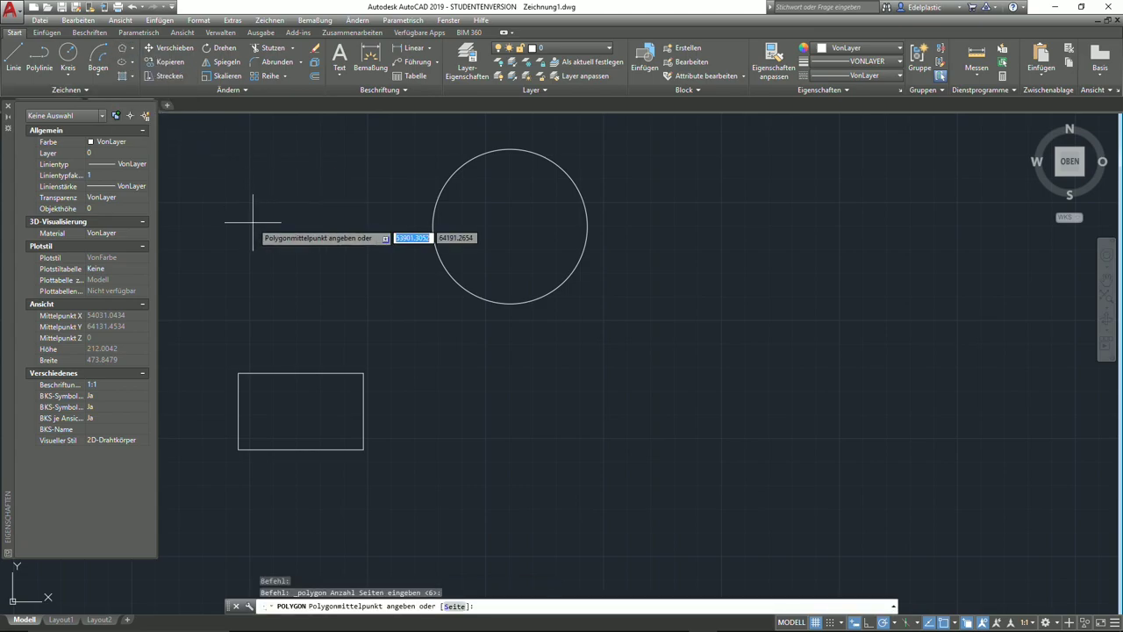
key("Return")
left_click(287, 260)
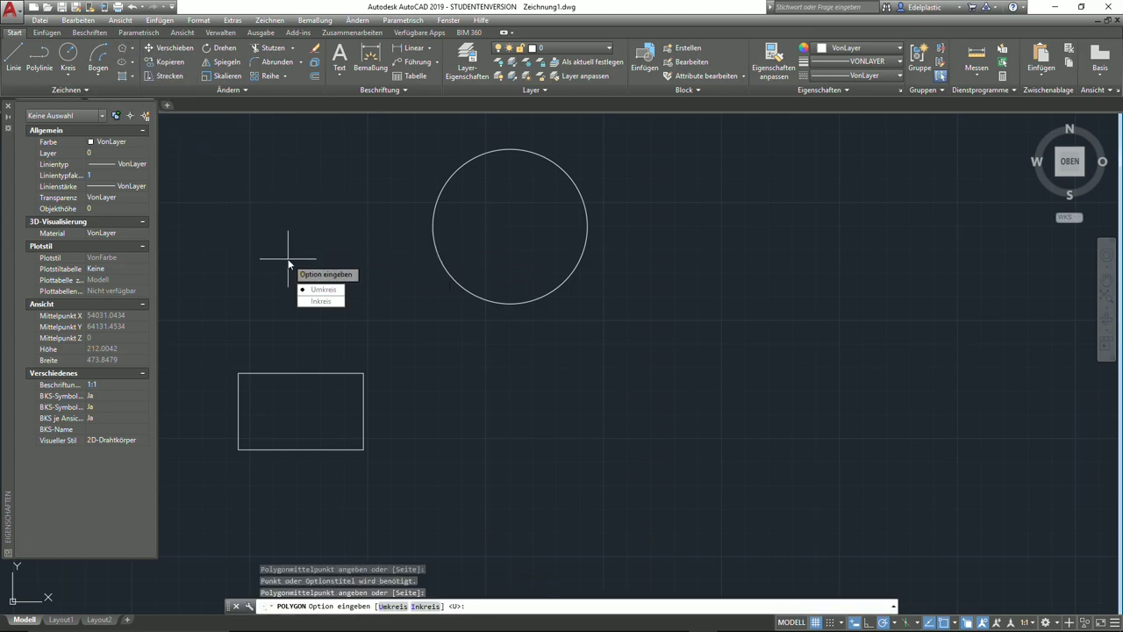
left_click(320, 294)
left_click(341, 187)
left_click(374, 273)
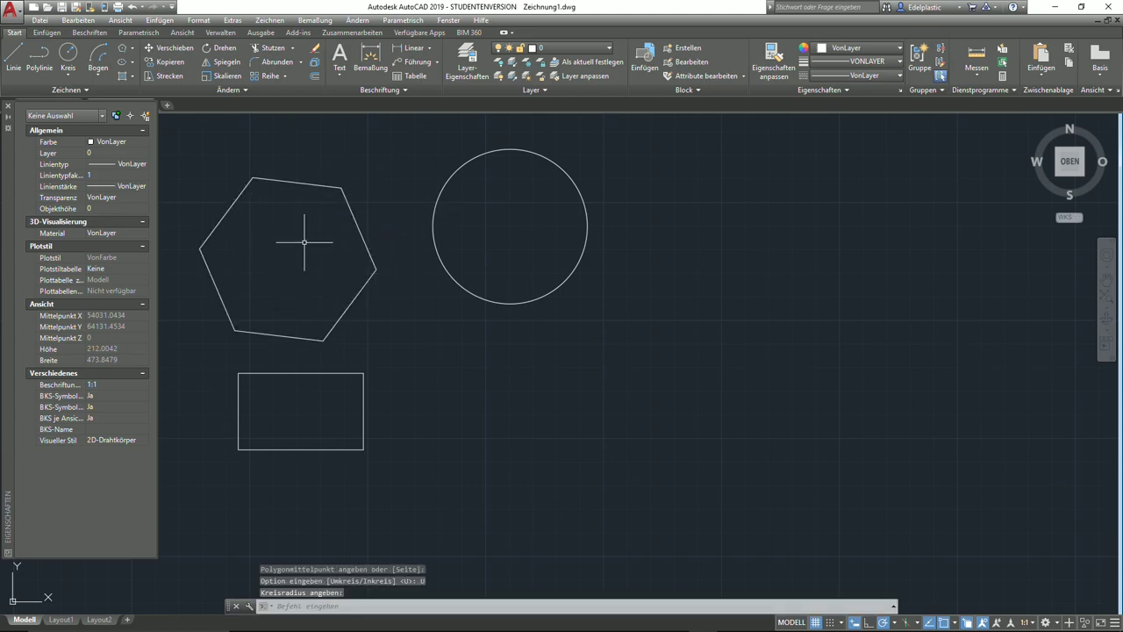
- Draw a four-segment open zigzag polyline ending at the upper right
left_click(39, 57)
left_click(539, 448)
left_click(607, 405)
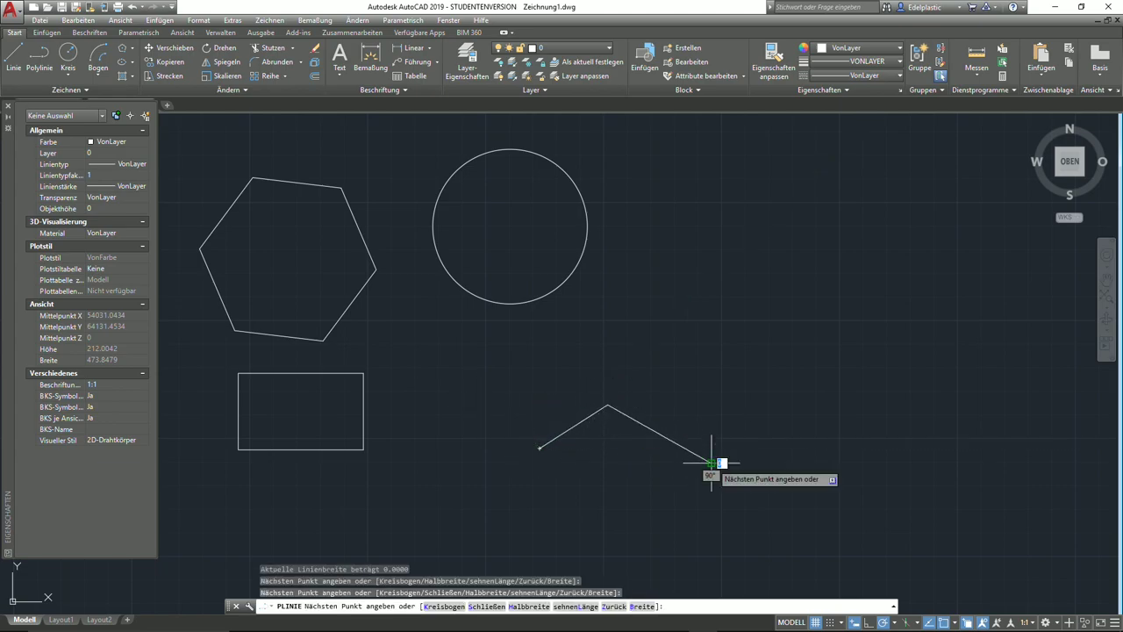
left_click(711, 462)
left_click(805, 387)
left_click(722, 227)
right_click(753, 226)
left_click(761, 235)
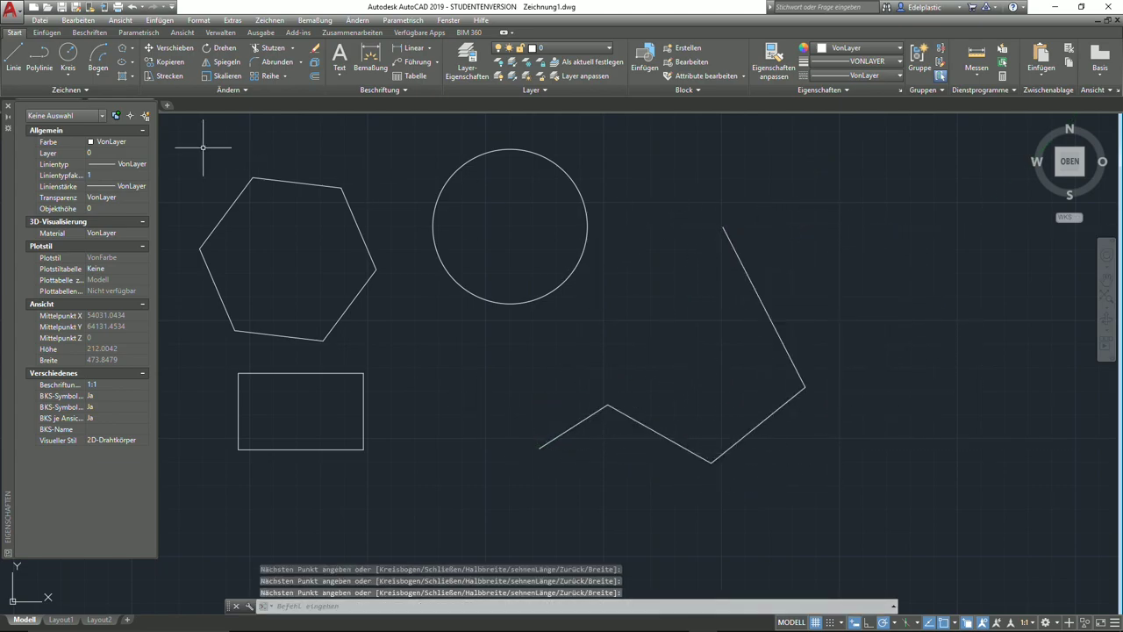
left_click(169, 47)
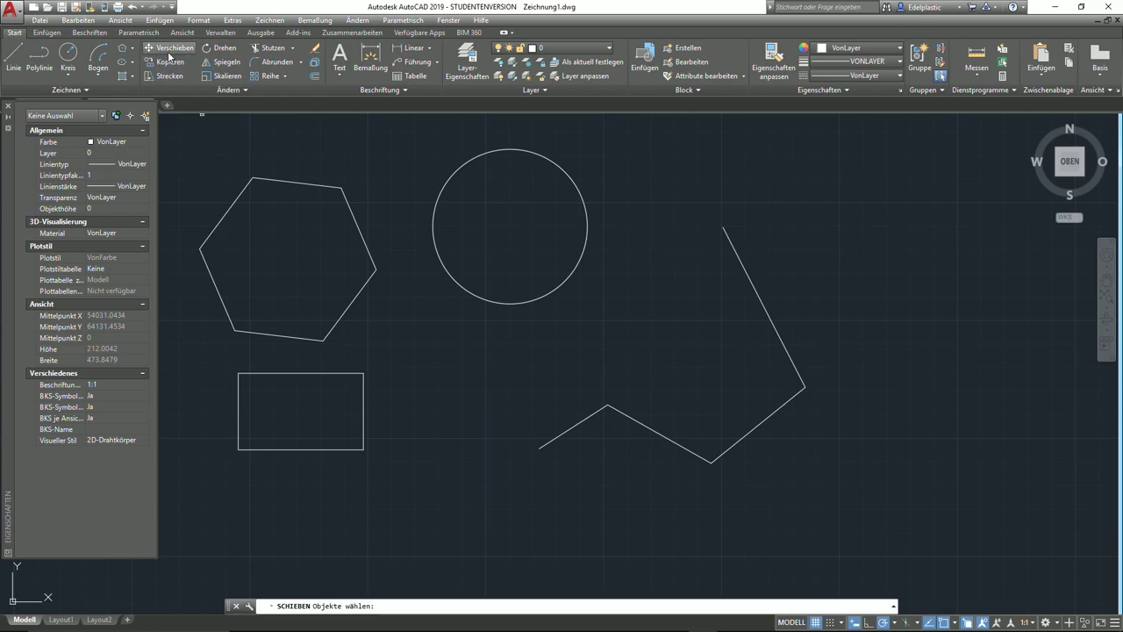
- Move the zigzag polyline so a vertex sits on the rectangle's lower-right corner
left_click(772, 413)
key("Return")
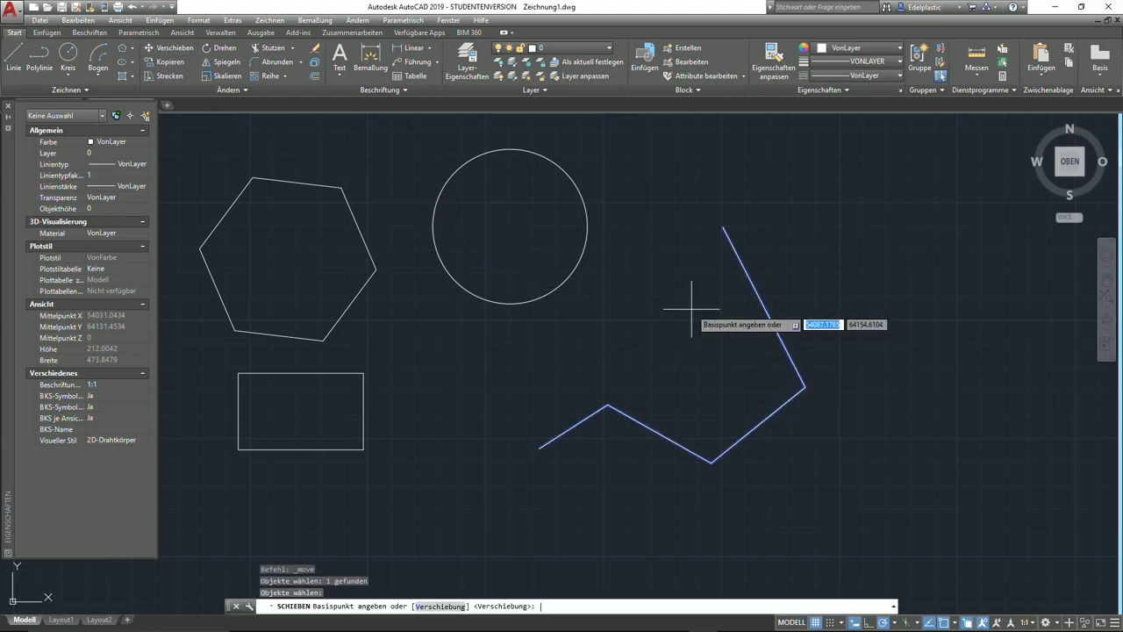
left_click(606, 405)
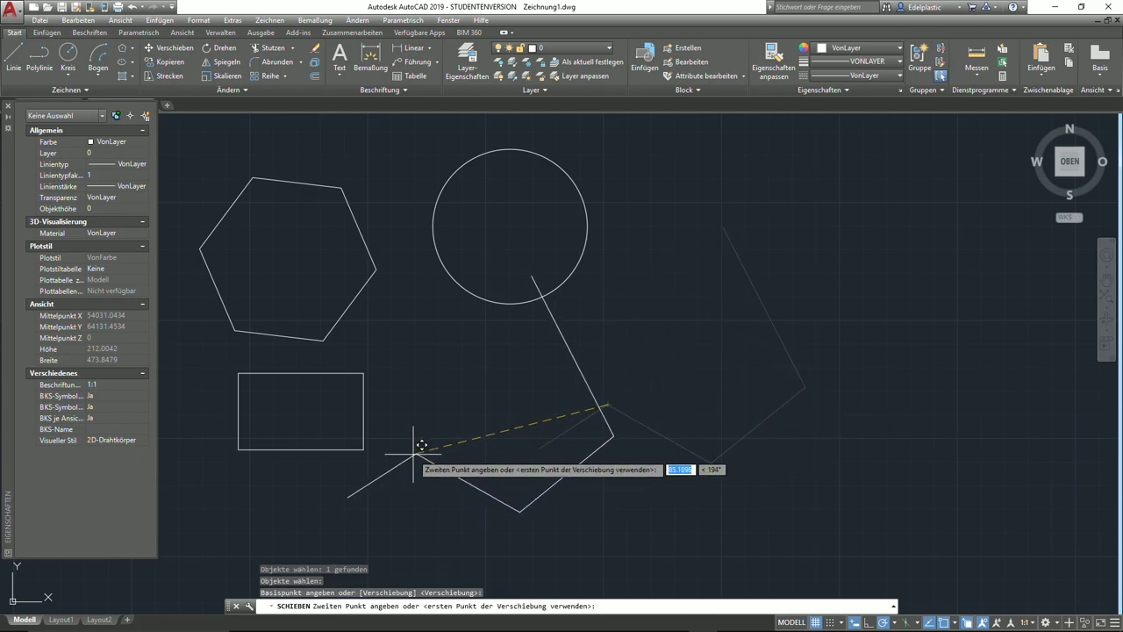
left_click(363, 449)
- Erase the circle with a selection window
left_click(643, 307)
left_click(514, 226)
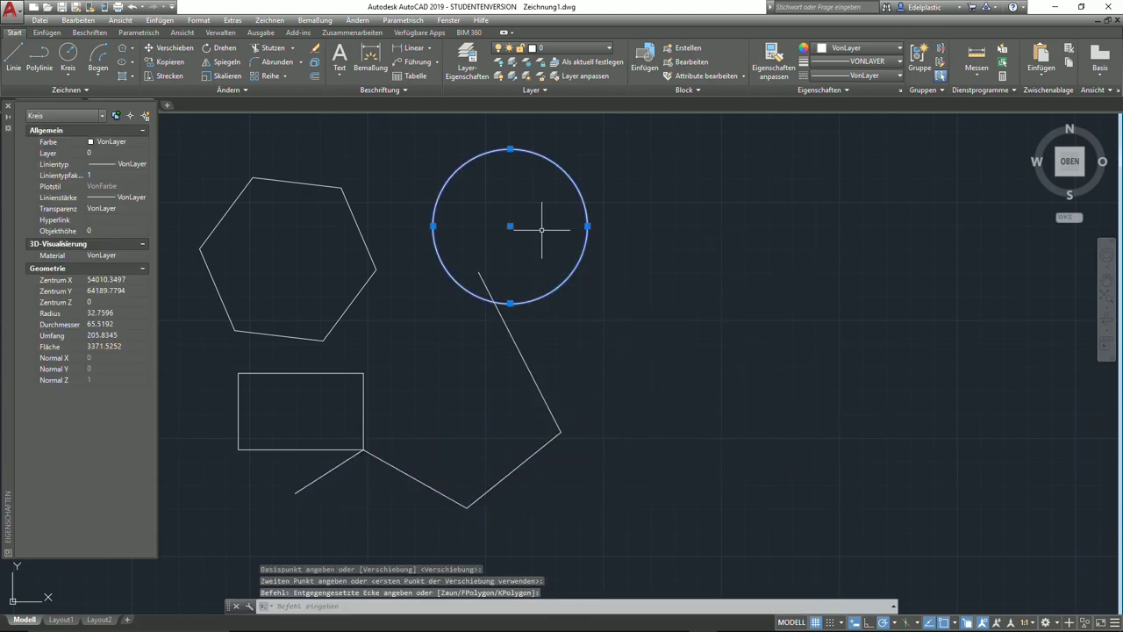
key("Delete")
- Move the hexagon by its top vertex onto the polyline's bottom vertex
middle_click_drag(408, 319, 638, 260)
left_click(637, 259)
left_click(539, 210)
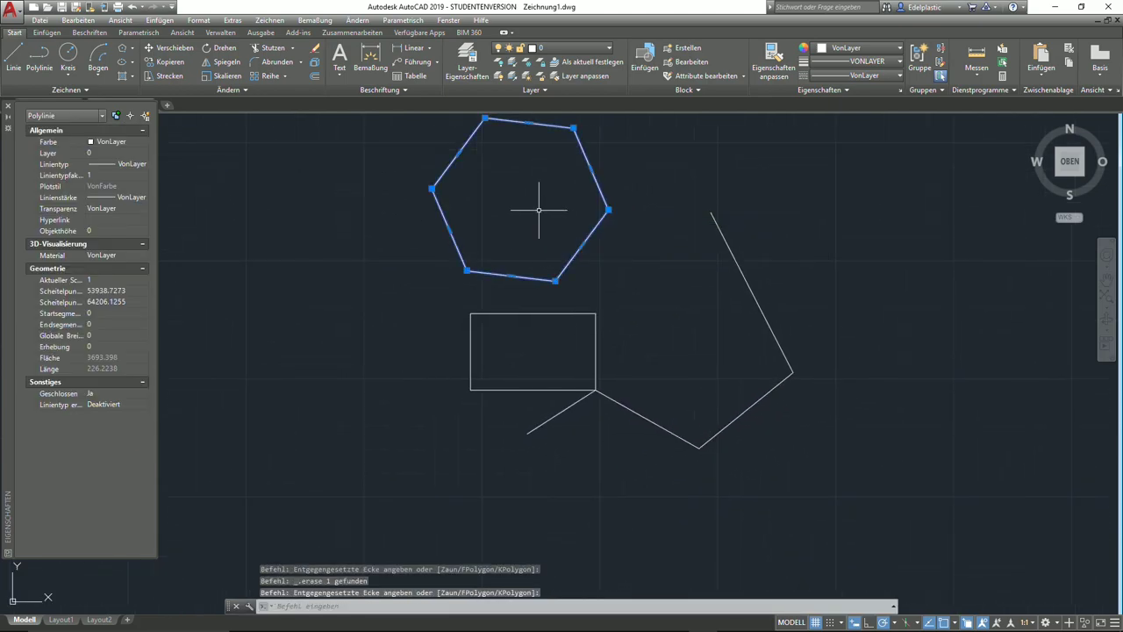
left_click(171, 51)
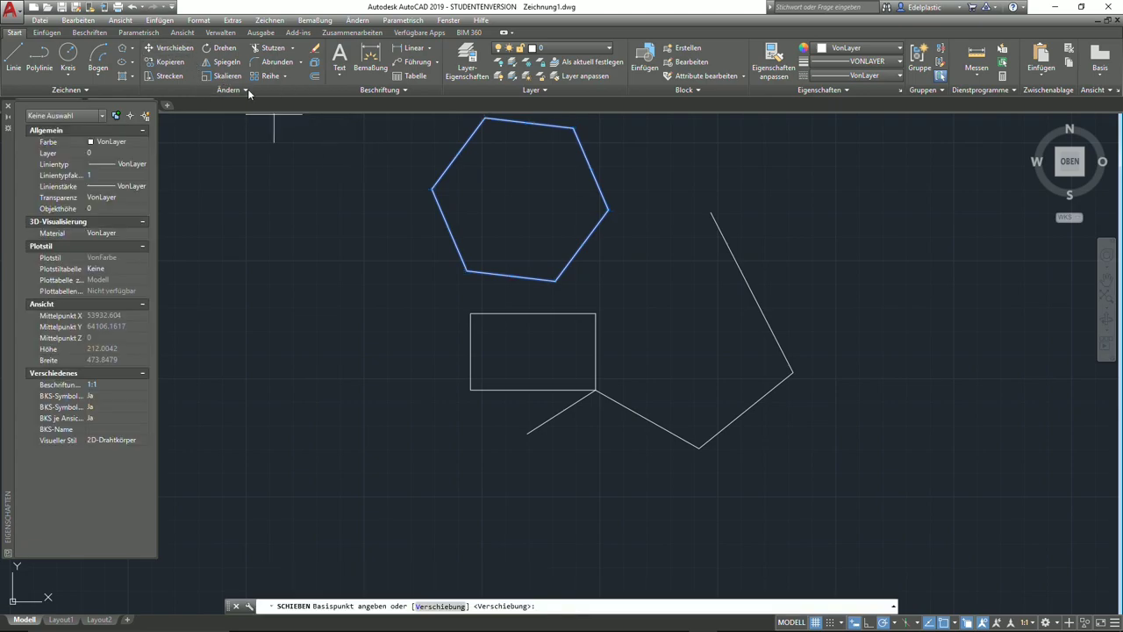
left_click(492, 177)
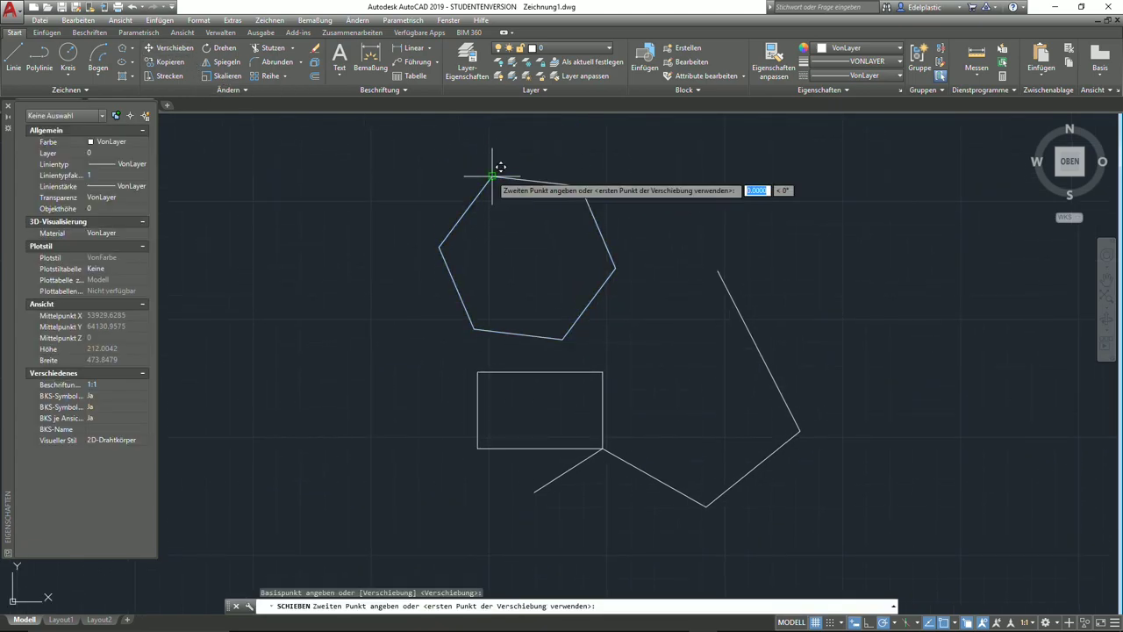
left_click(707, 506)
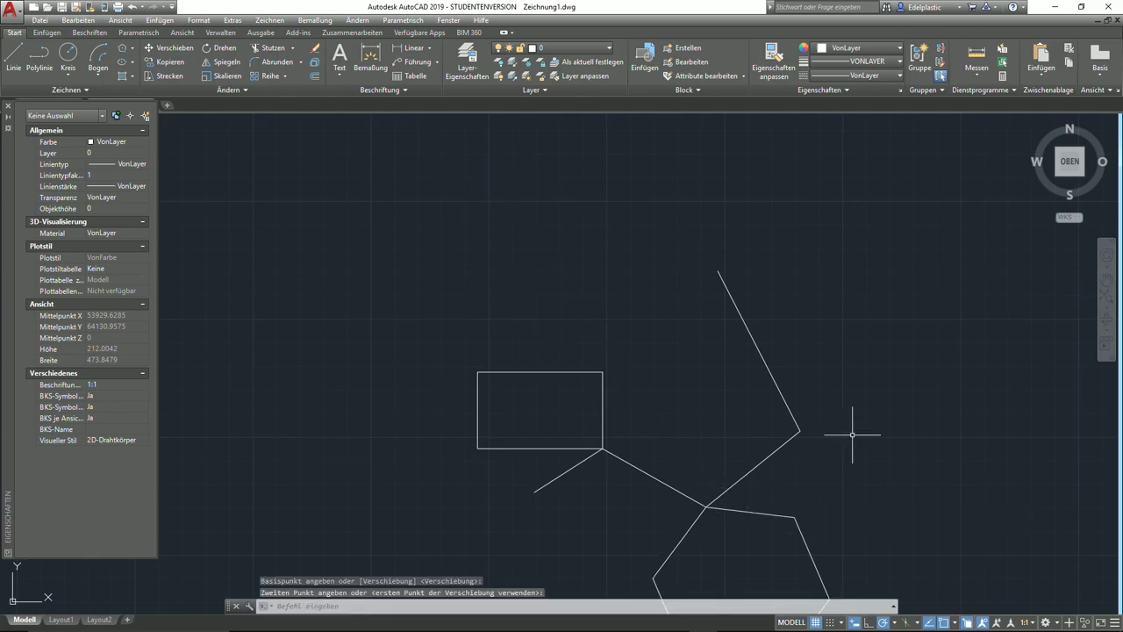
mouse_move(860, 436)
middle_mouse_down()
mouse_move(745, 319)
mouse_move(714, 329)
middle_mouse_up()
scroll(709, 334, "down", 2)
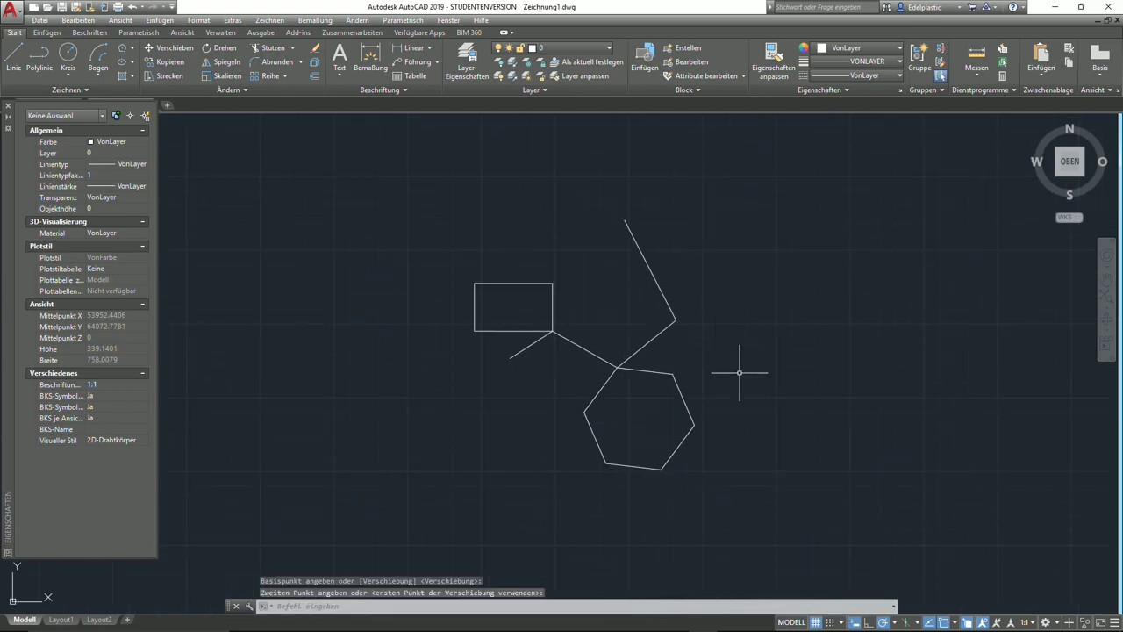
- Erase all the leftover polylines with one selection window
left_click(810, 471)
left_click(361, 179)
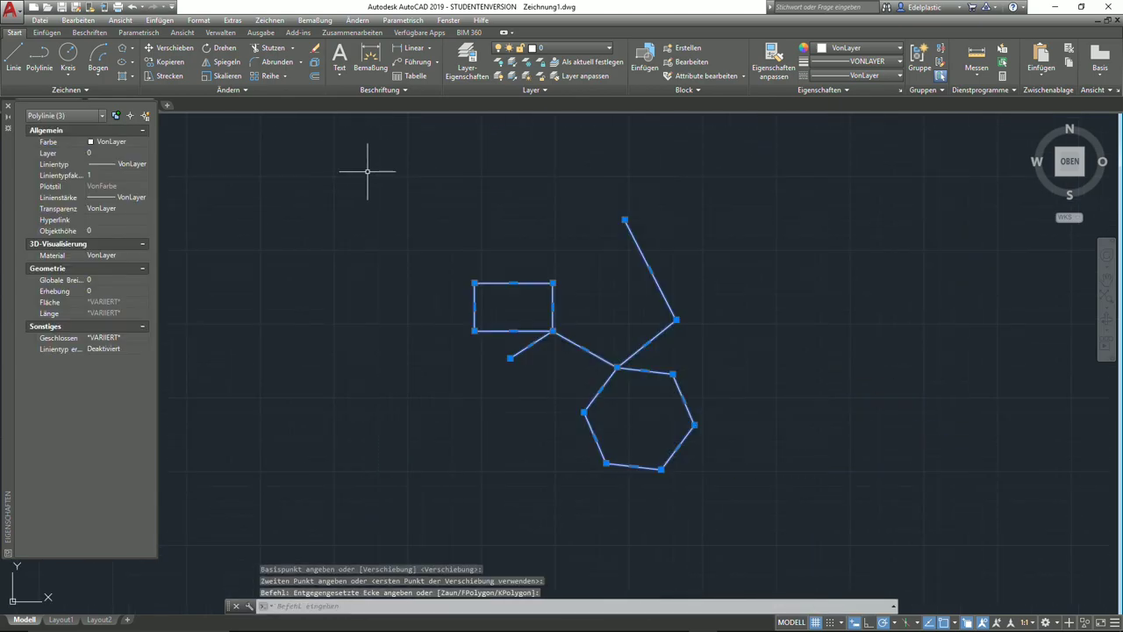
key("Delete")
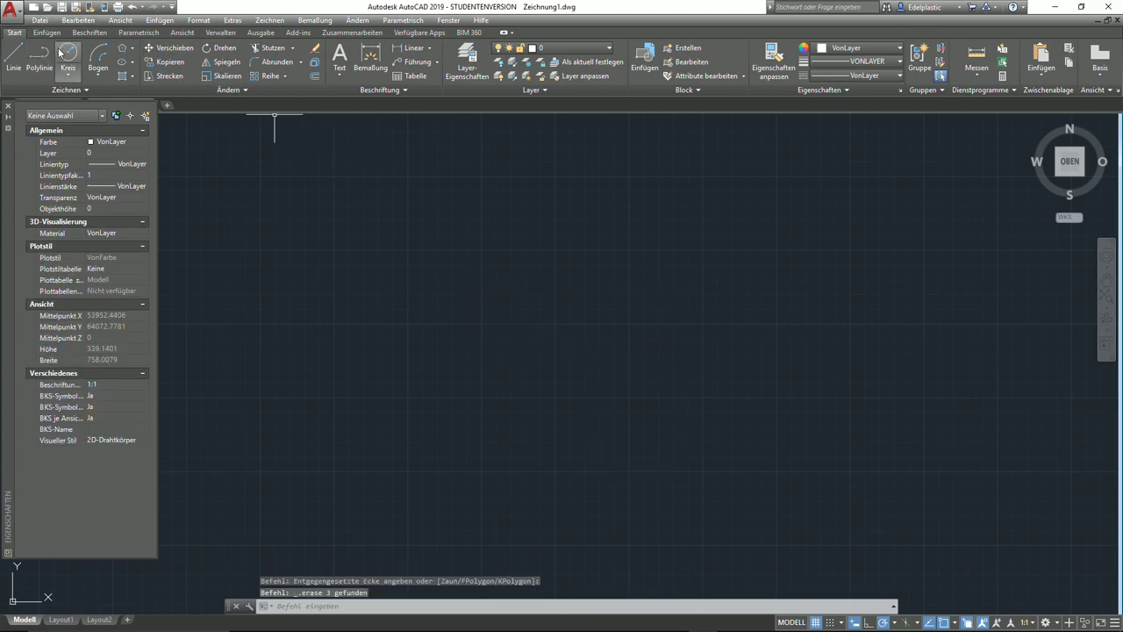
- Draw a circle and a three-point corner polyline to its upper right
left_click(68, 54)
left_click(366, 322)
left_click(392, 293)
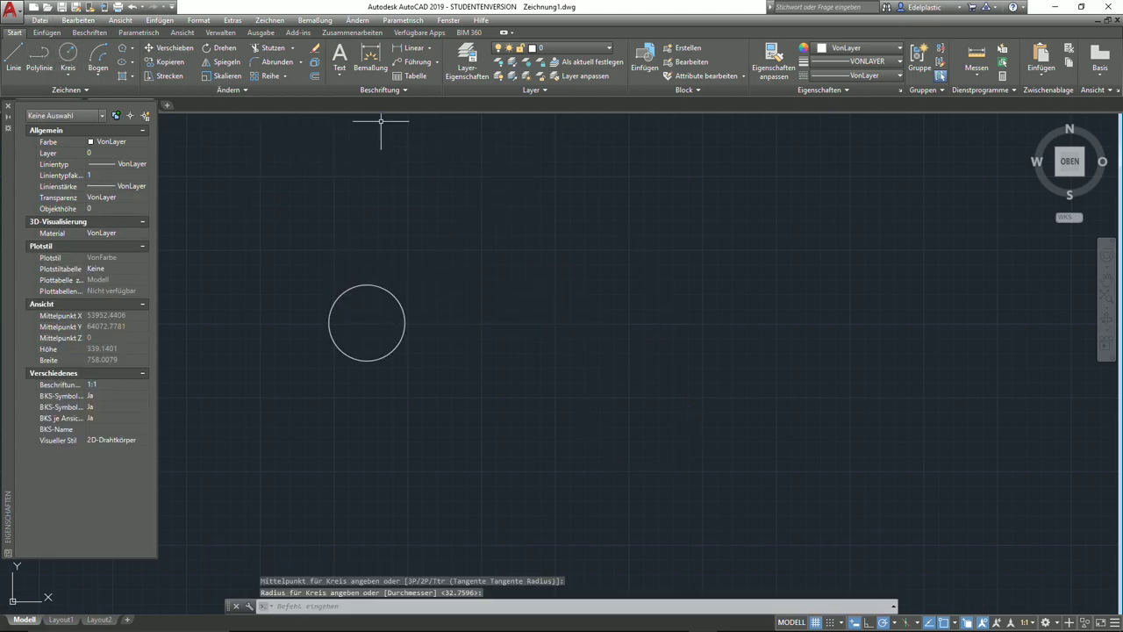
left_click(31, 58)
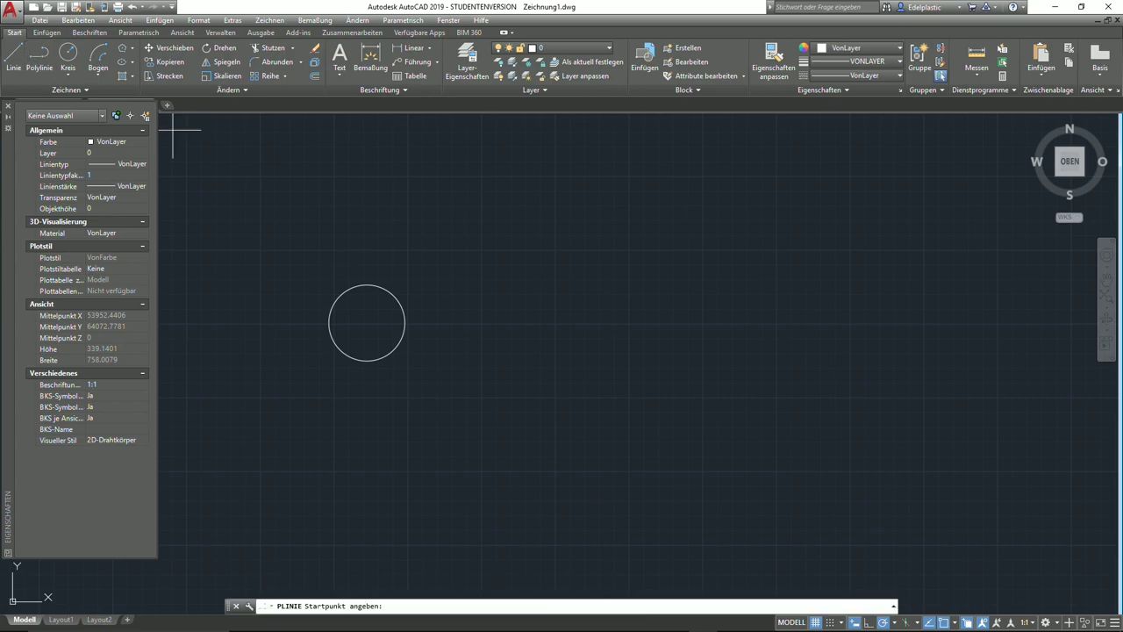
left_click(411, 215)
left_click(511, 215)
left_click(511, 262)
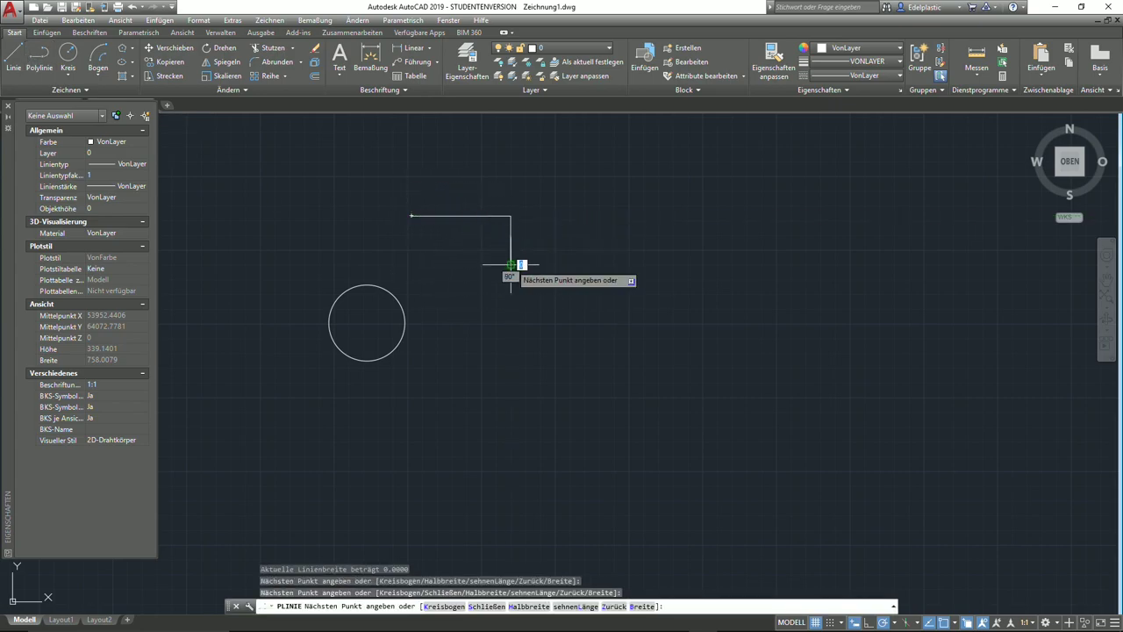
key("Return")
- Copy the circle and corner line to five spots from the polyline's corner
left_click(169, 62)
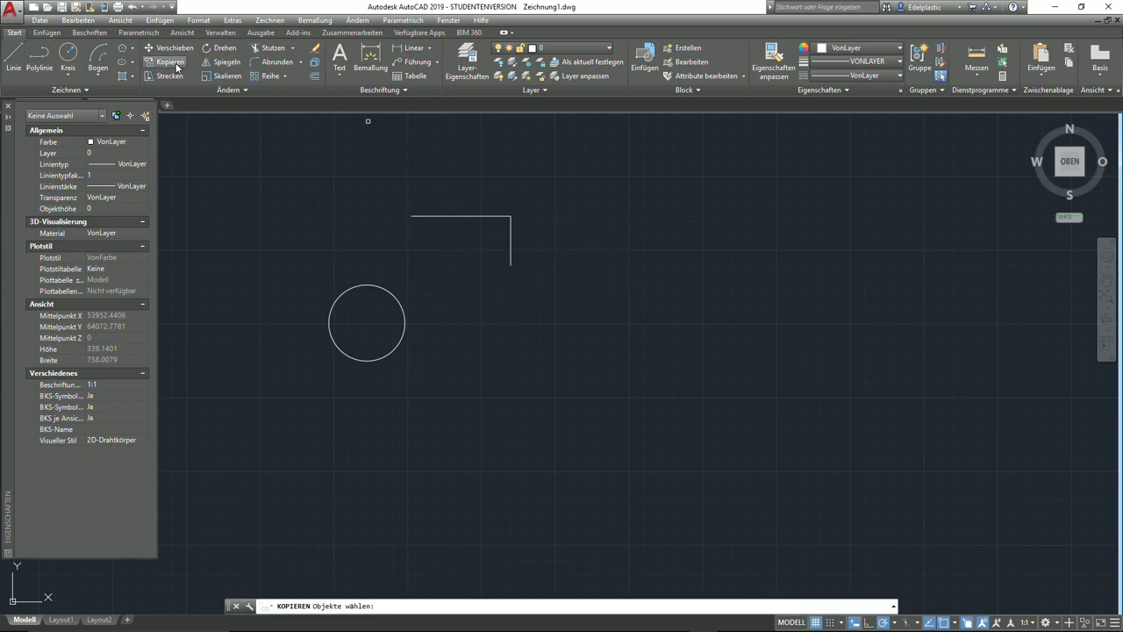
left_click(362, 282)
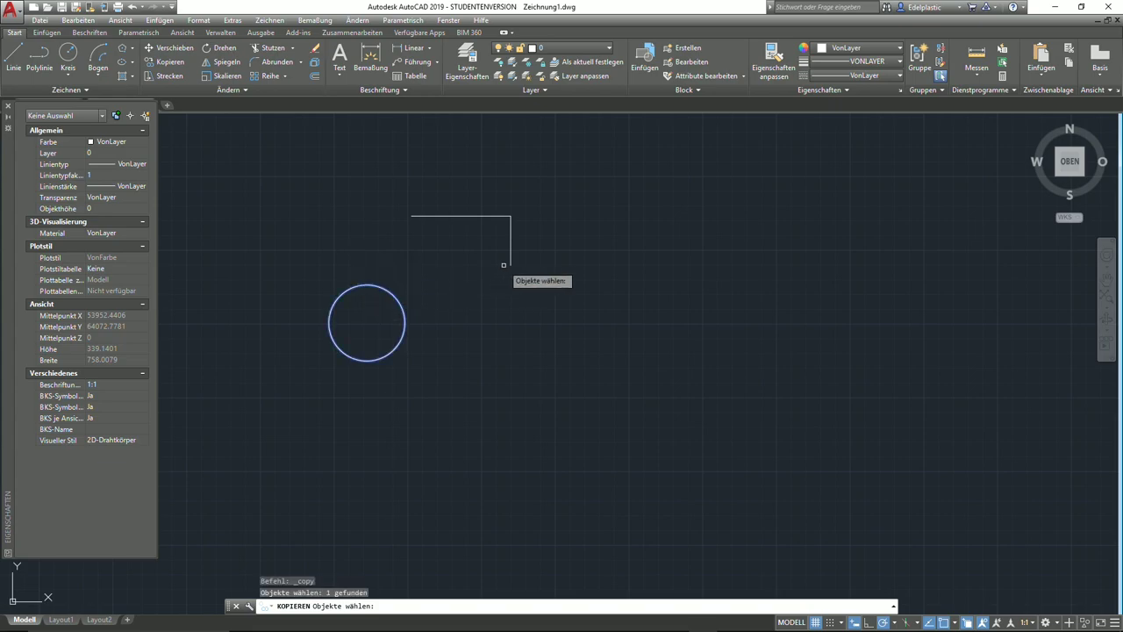
left_click(491, 216)
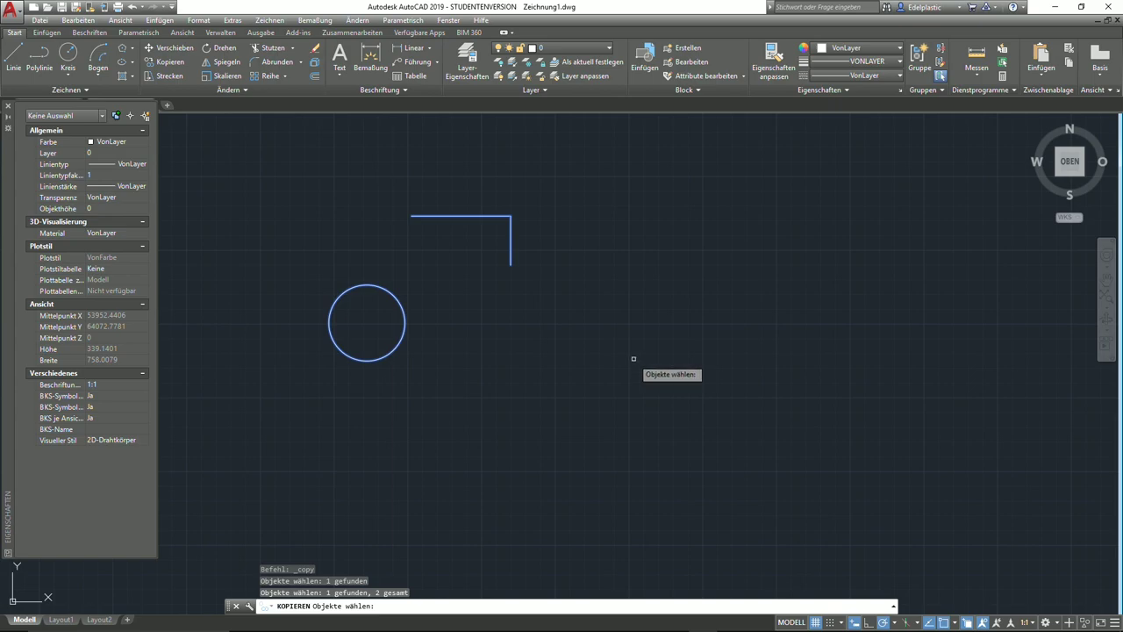
key("Return")
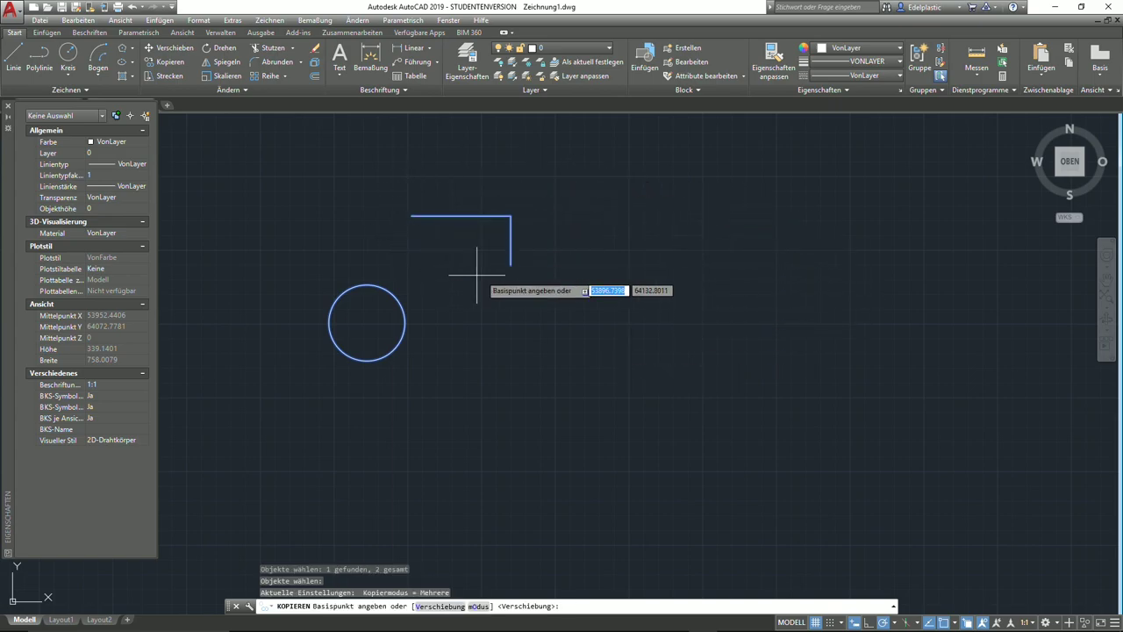
left_click(510, 215)
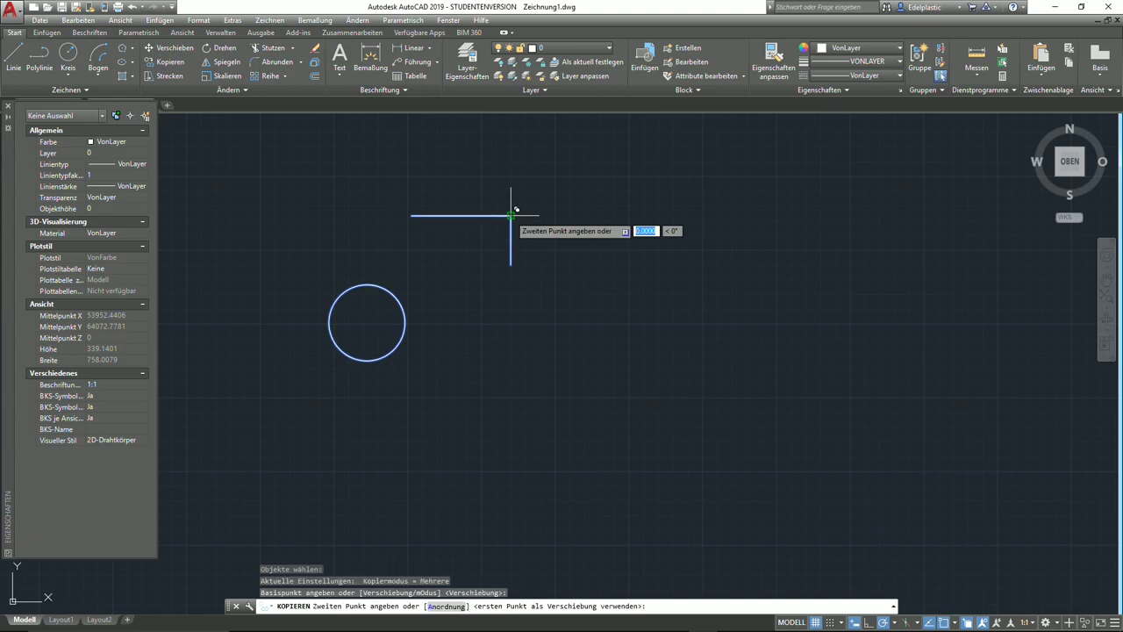
left_click(737, 270)
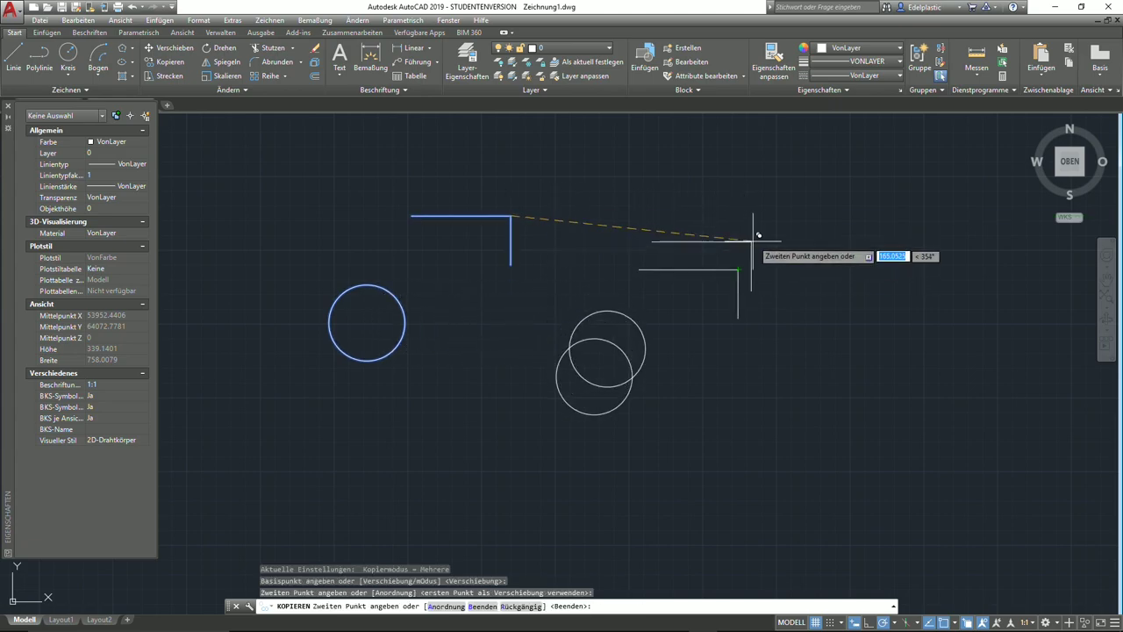
left_click(912, 284)
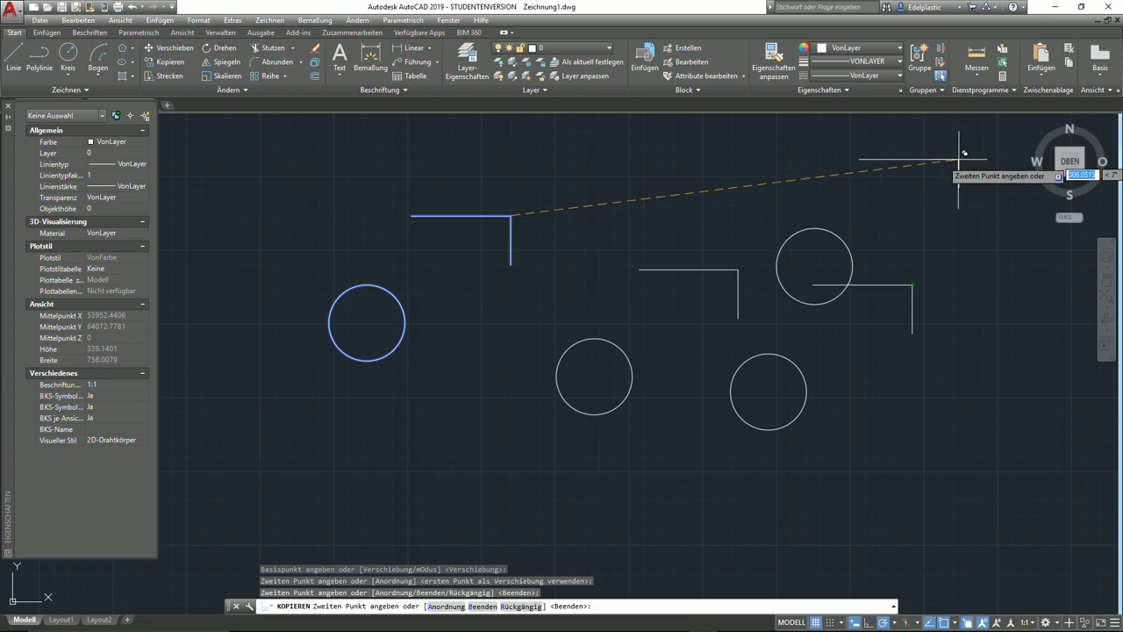
middle_click_drag(956, 145, 858, 248)
left_click(835, 169)
left_click(618, 158)
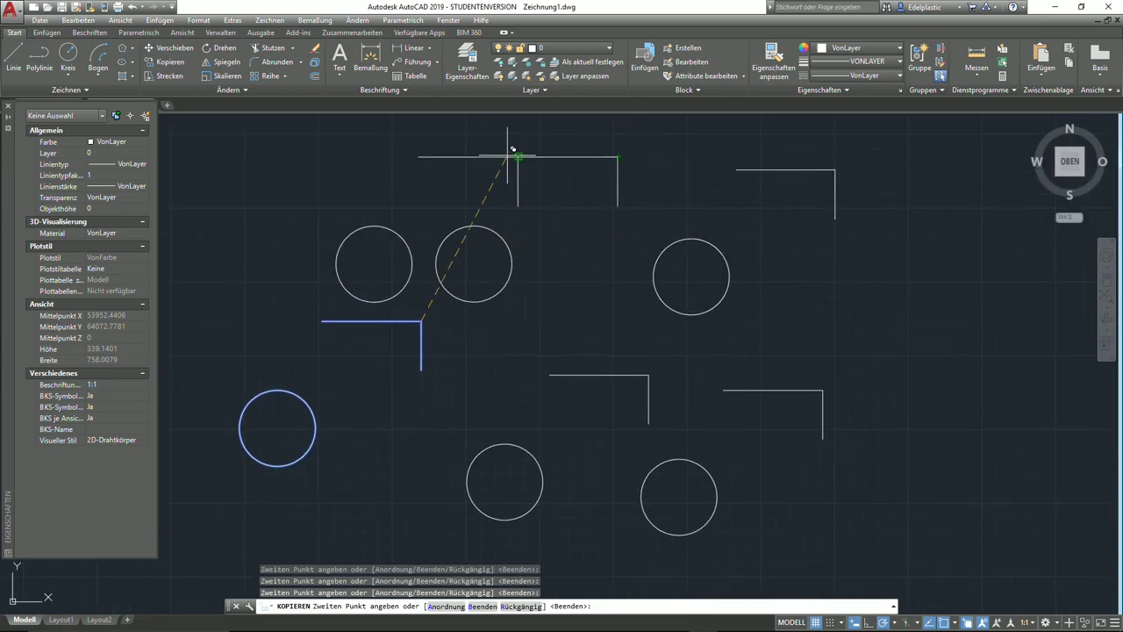
left_click(380, 157)
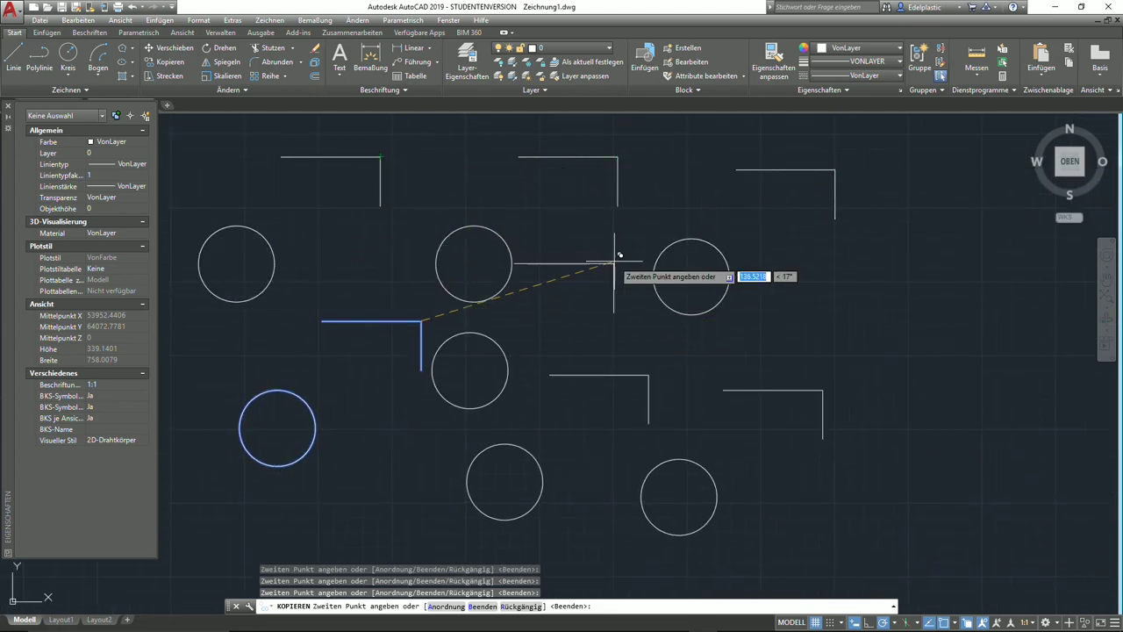
key("Return")
- Erase every copy except one circle and centre that circle in view
scroll(614, 364, "down", 2)
left_click(851, 504)
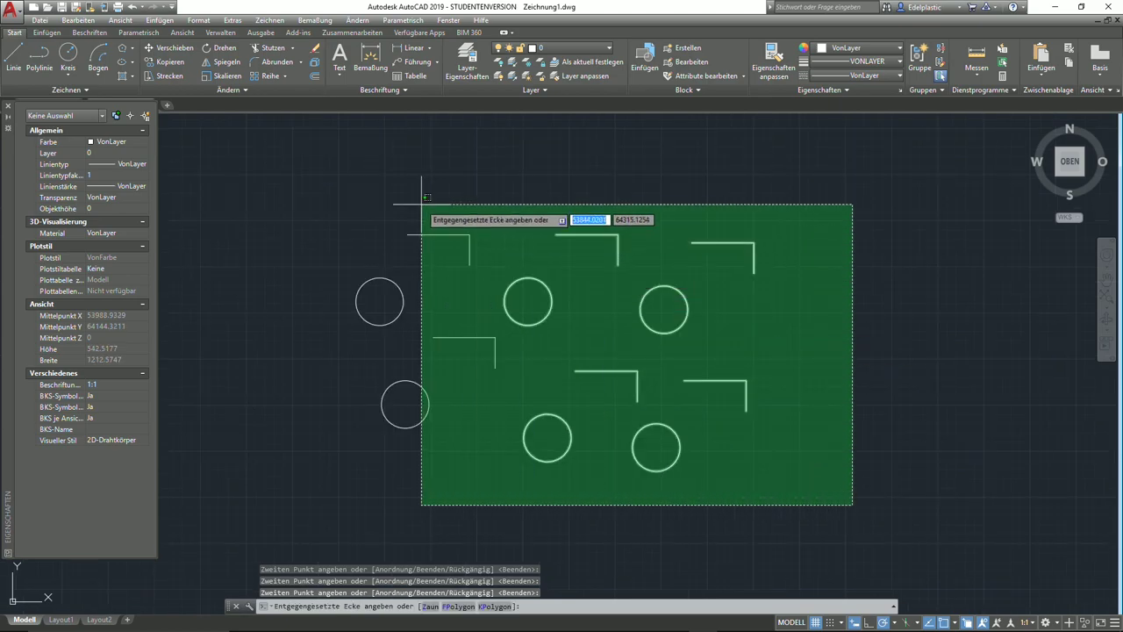
left_click(419, 204)
key("Delete")
scroll(375, 303, "up", 3)
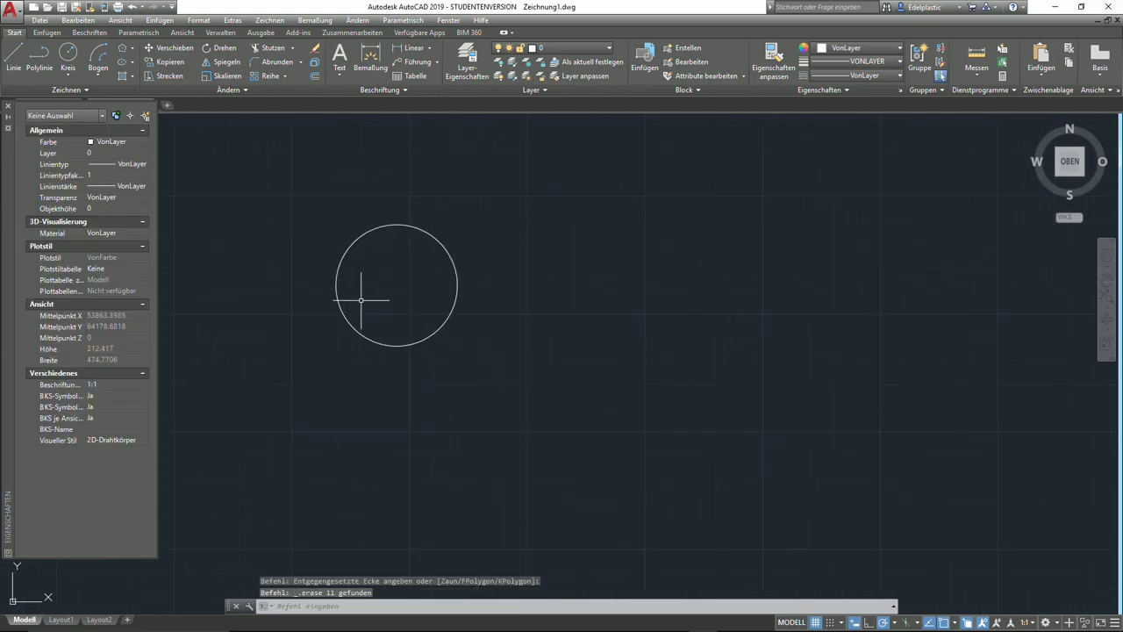
middle_click_drag(364, 301, 561, 275)
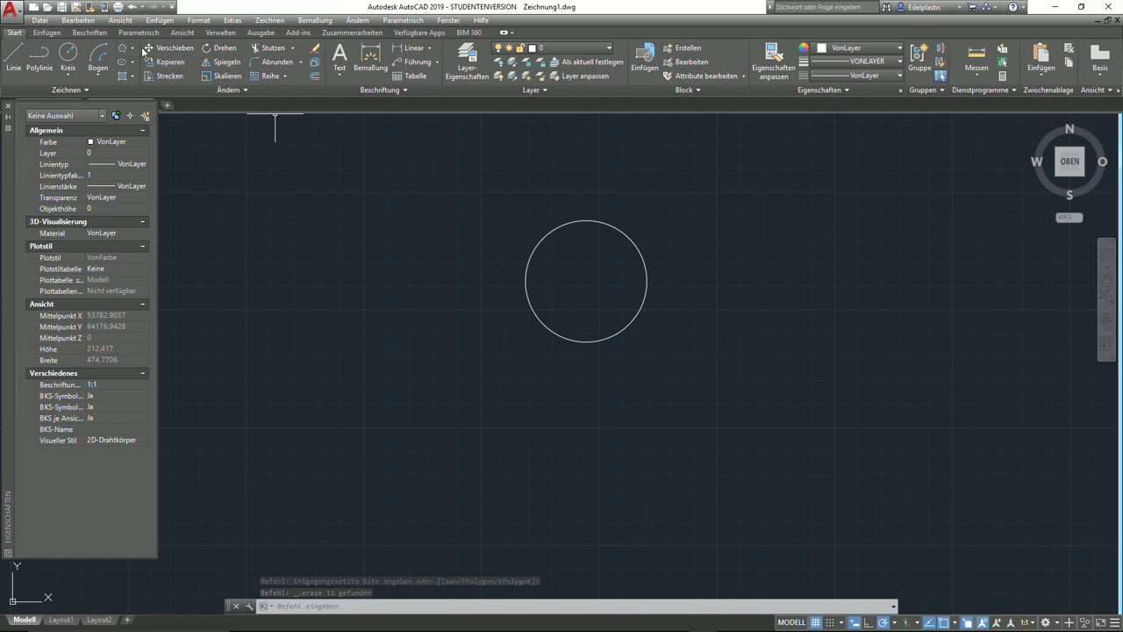
- Draw a rectangle above the circle
left_click(132, 50)
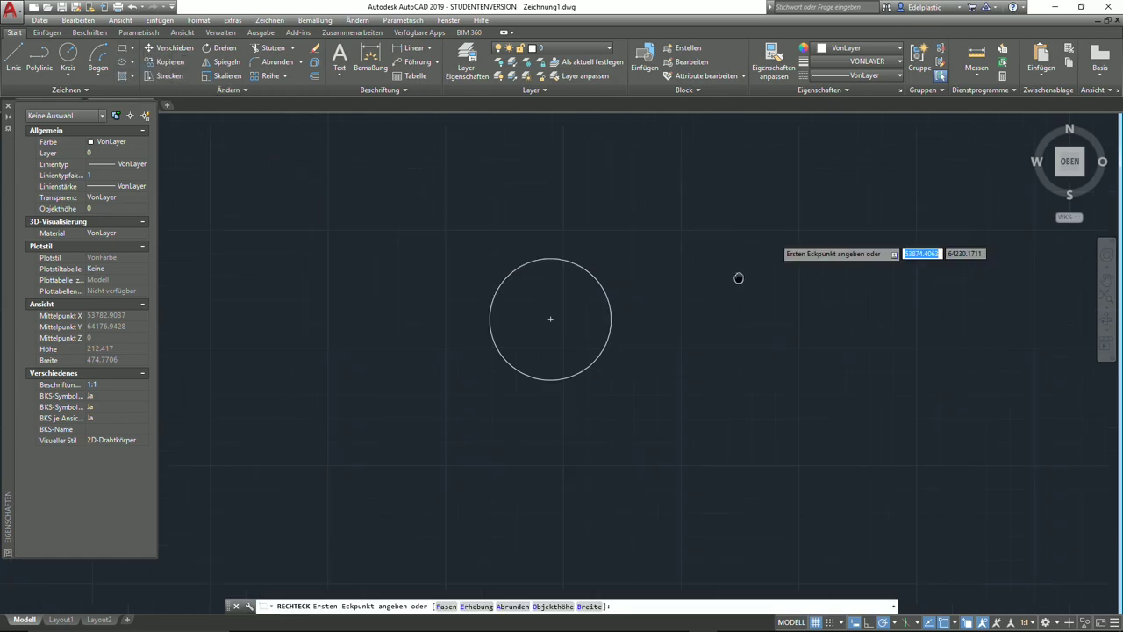
middle_click_drag(776, 238, 533, 489)
left_click(376, 206)
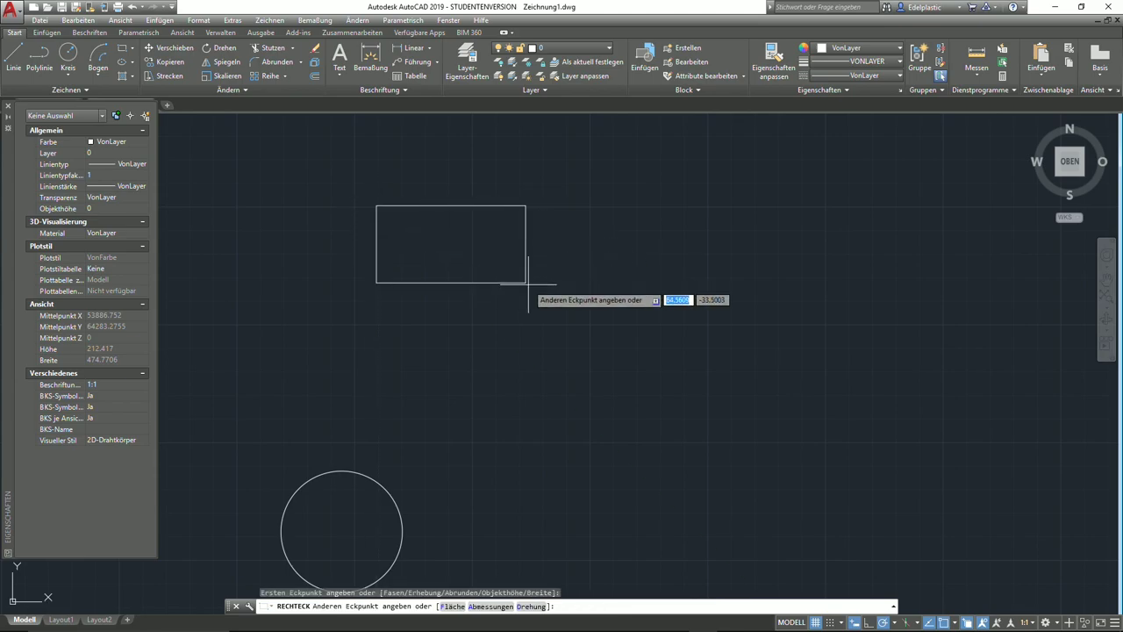
left_click(577, 305)
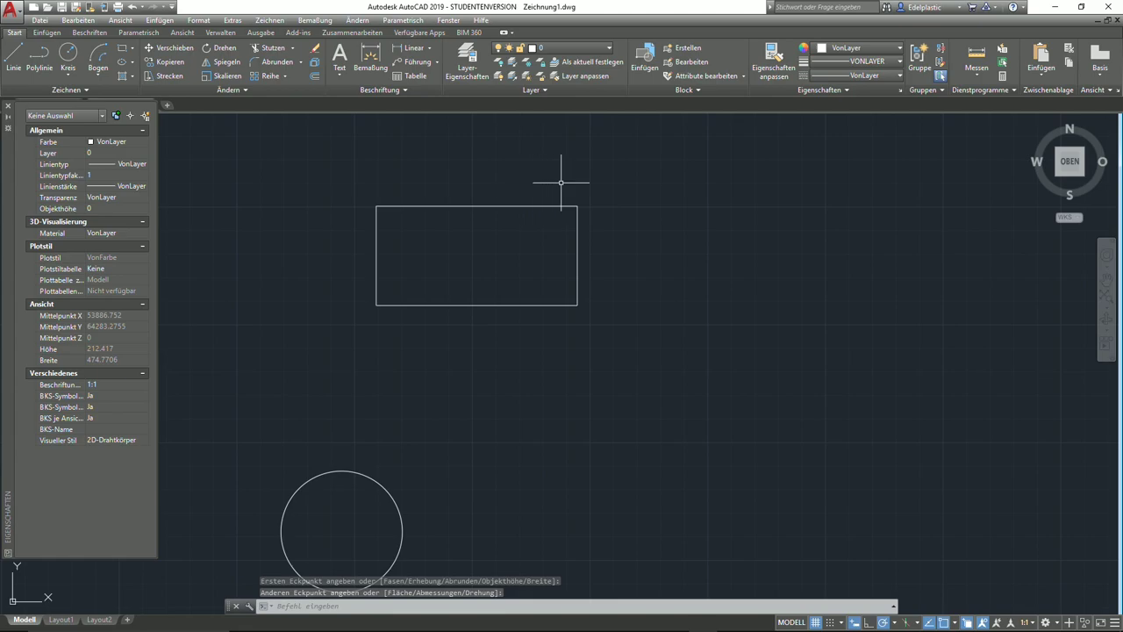
- Stretch the rectangle's right side 10 units longer using a crossing window
left_click(167, 75)
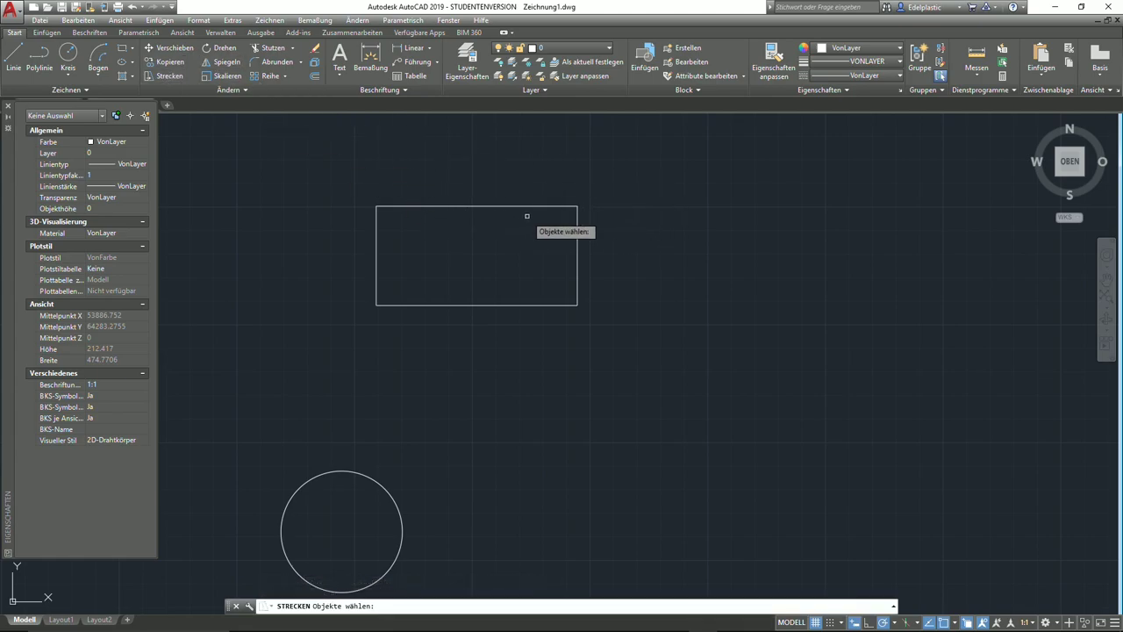
left_click(664, 359)
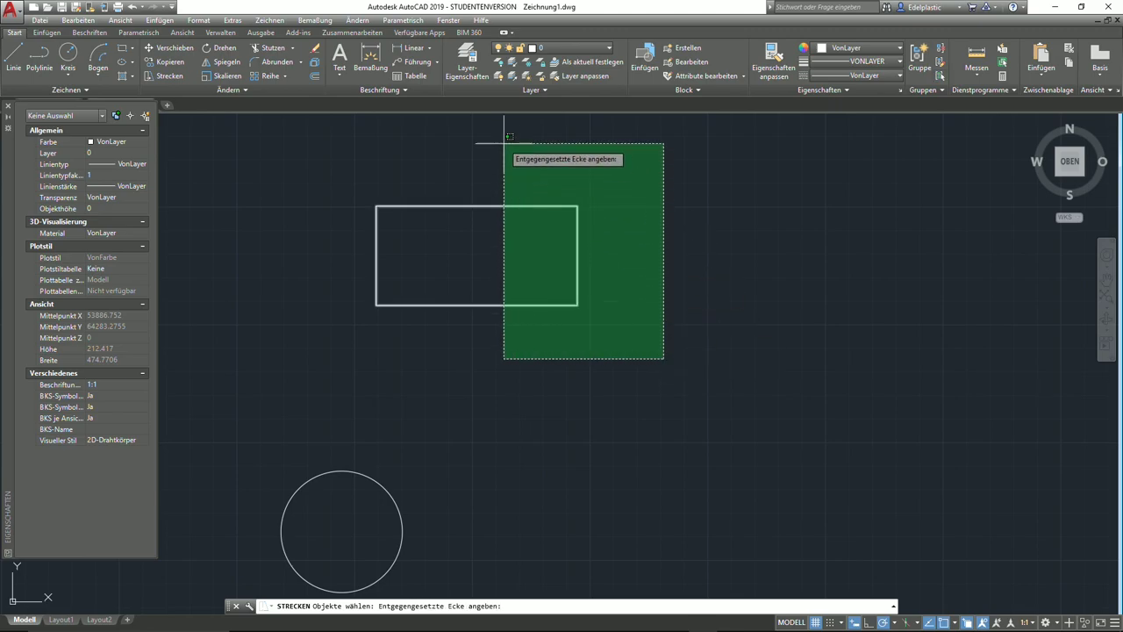
left_click(503, 143)
key("Return")
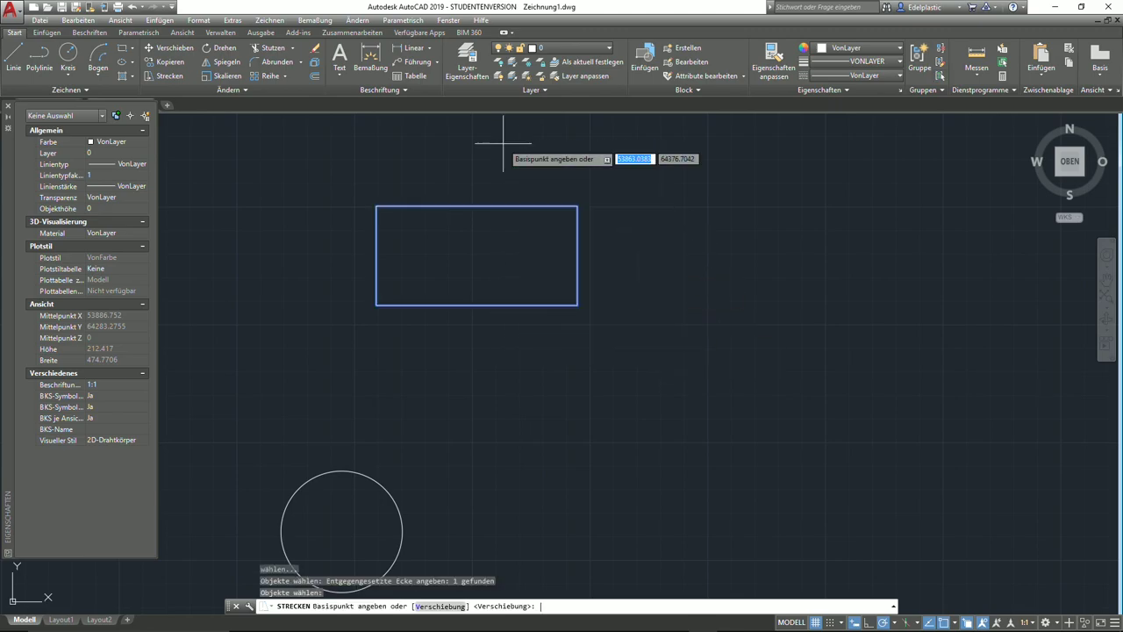
left_click(578, 255)
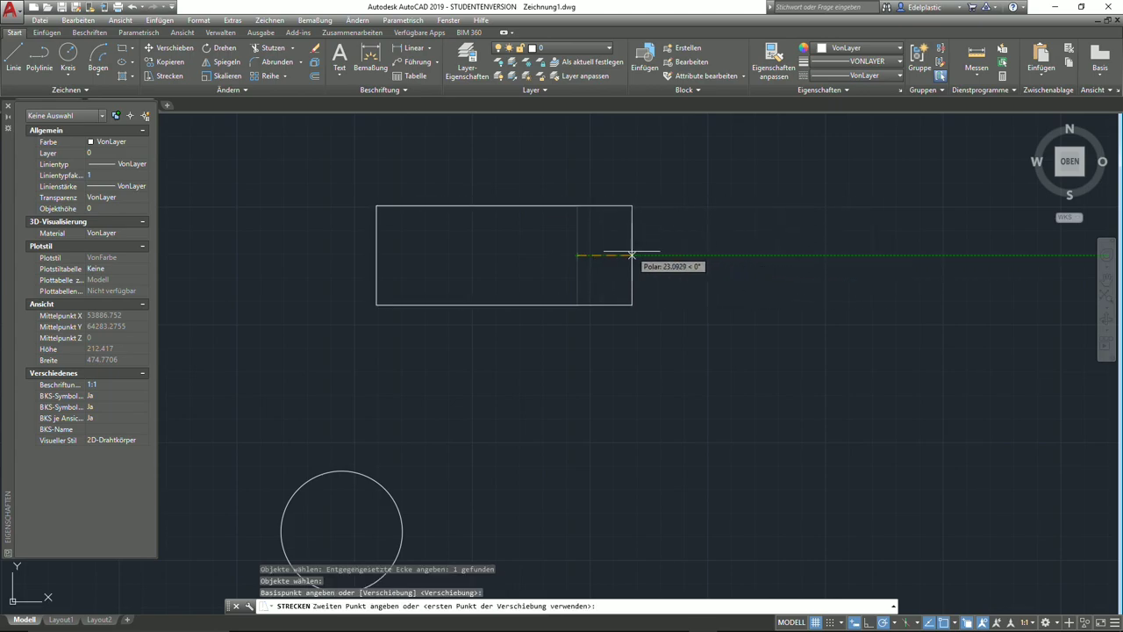
type("1")
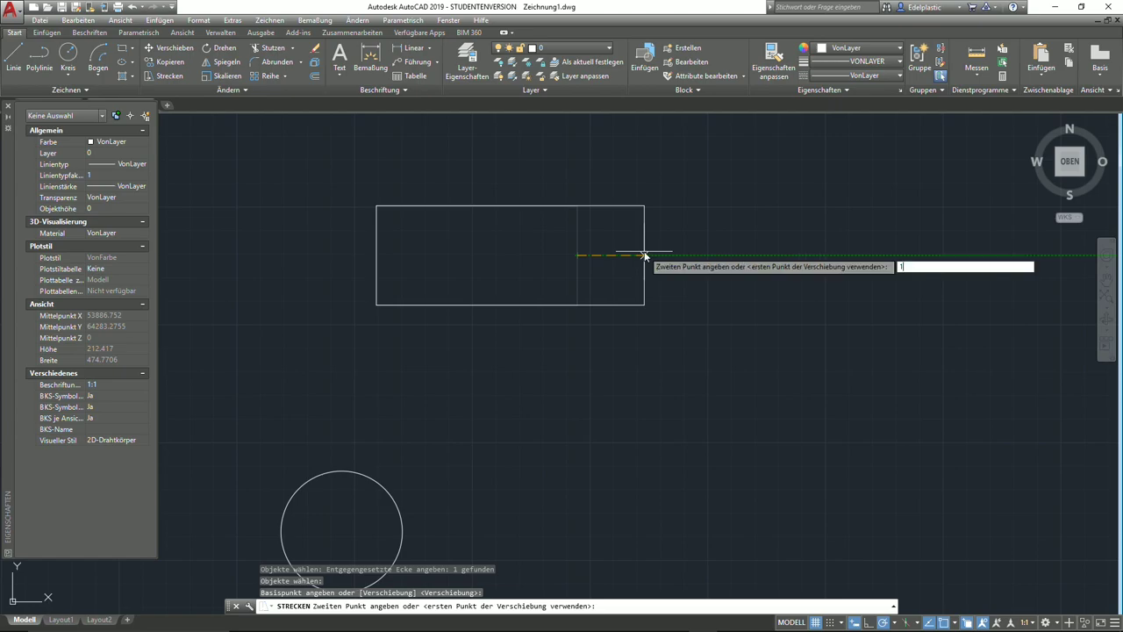
type("0")
key("Return")
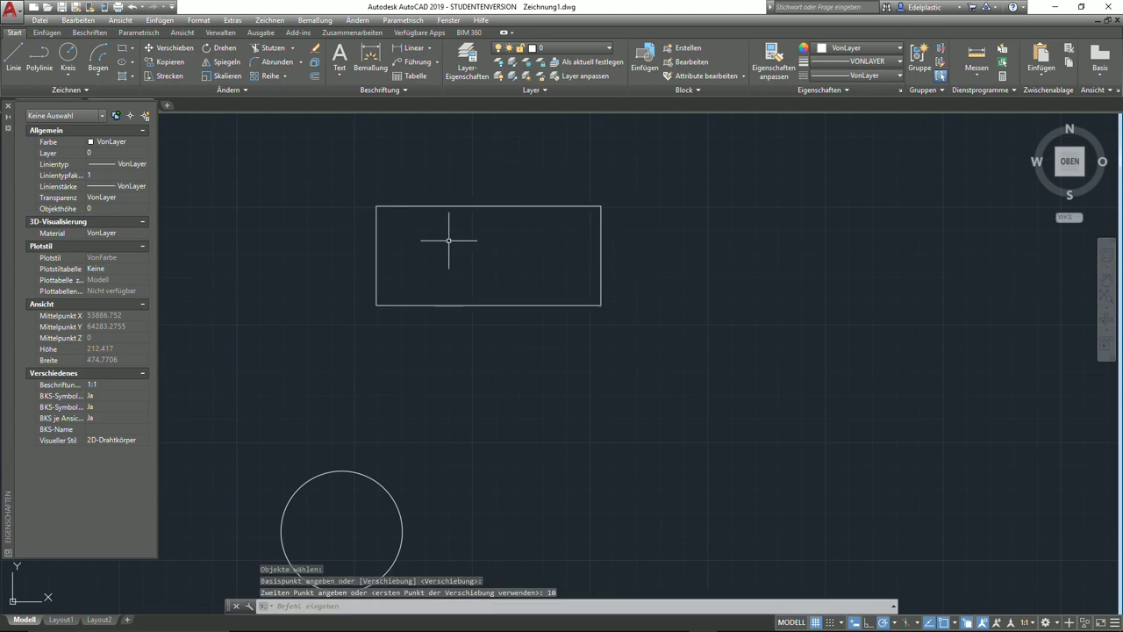
- Erase the rectangle and the circle with a selection window
left_click(671, 516)
left_click(269, 205)
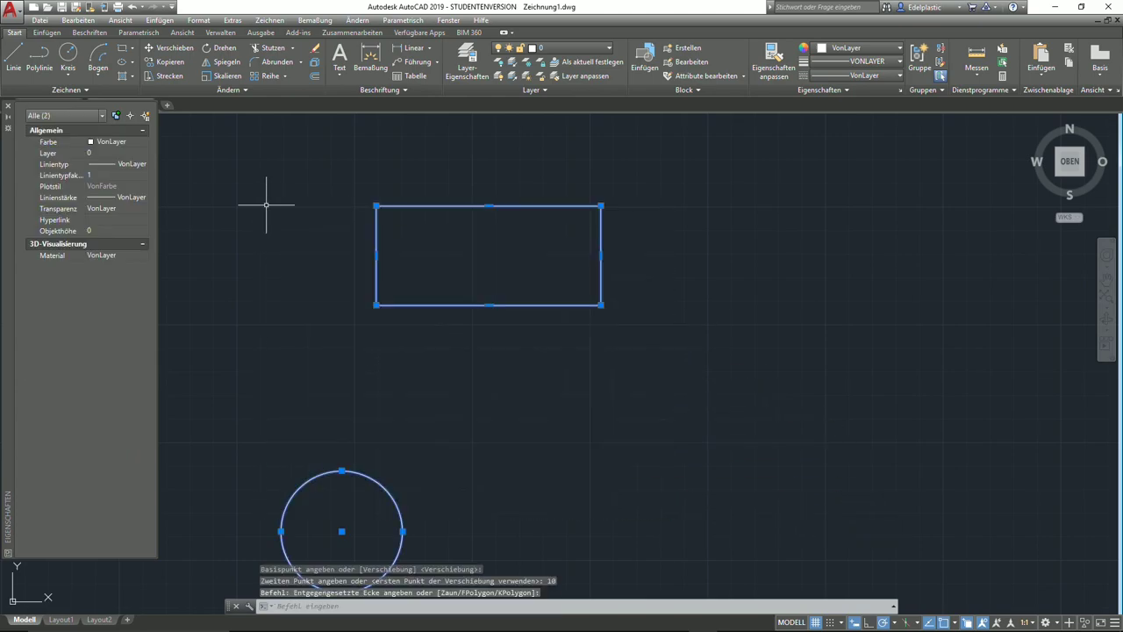
key("Delete")
scroll(707, 278, "down", 2)
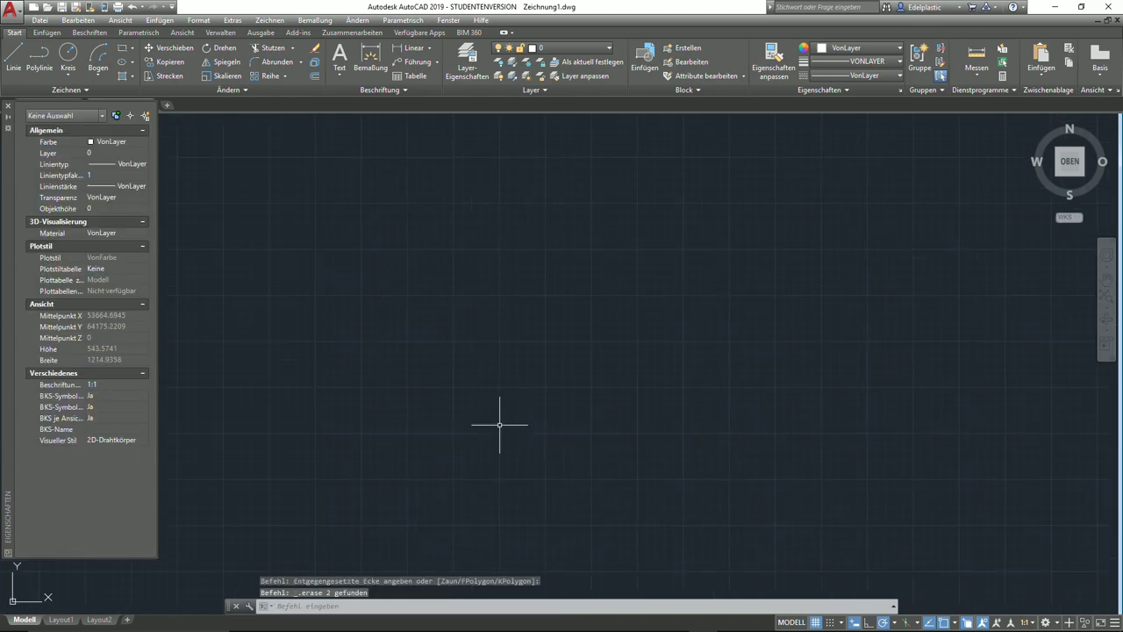
scroll(505, 180, "down", 2)
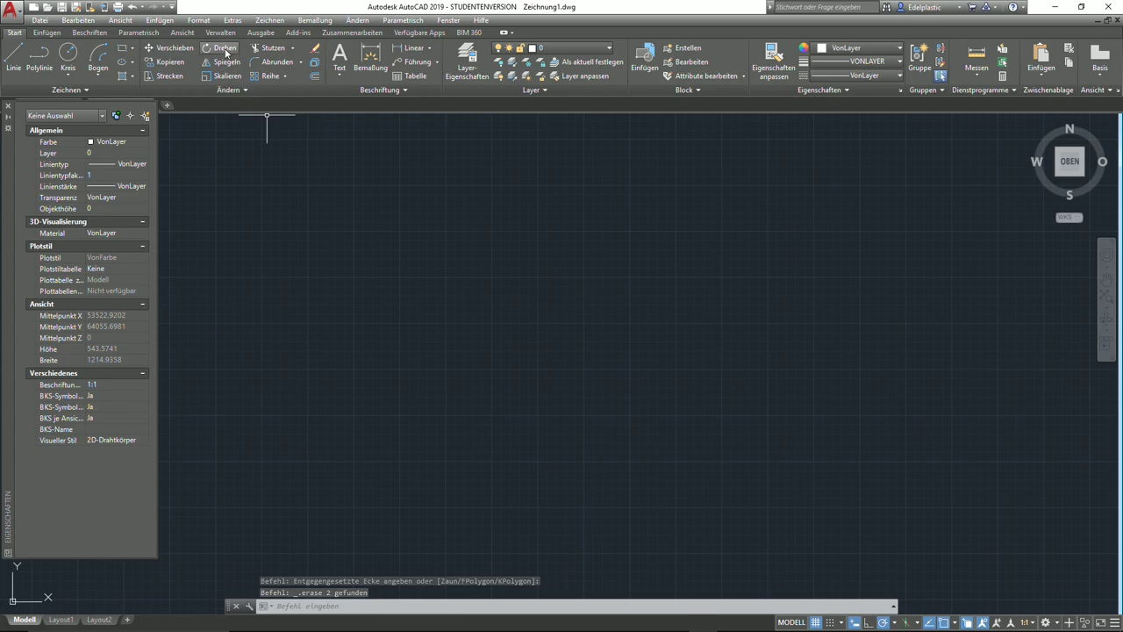
- Draw a new rectangle
left_click(128, 50)
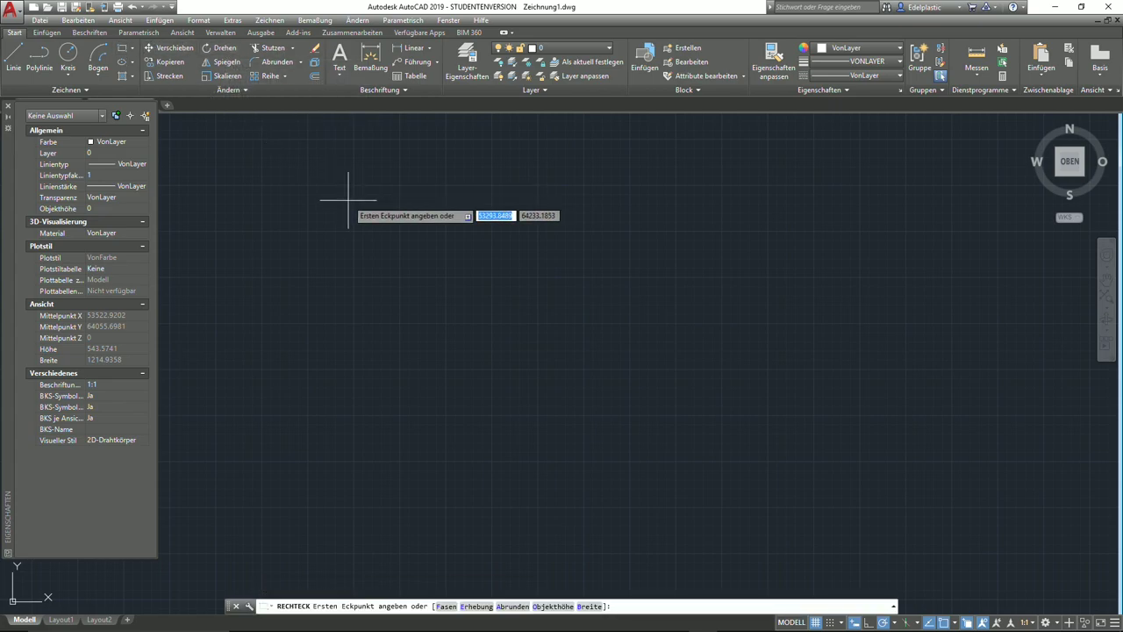
left_click(384, 319)
left_click(535, 240)
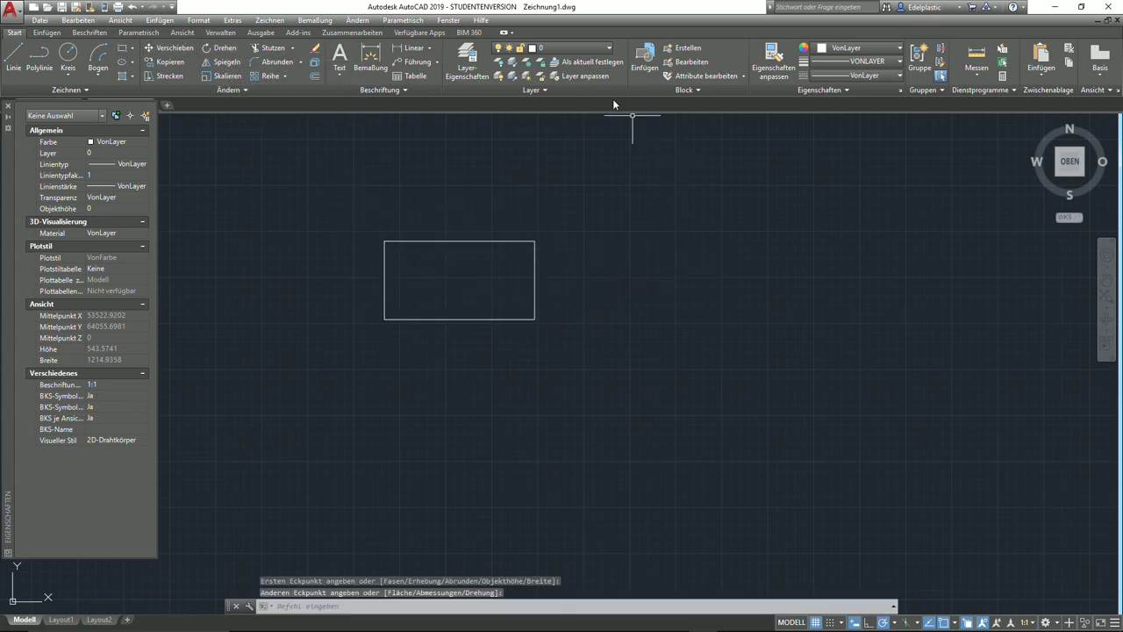
- Rotate the rectangle 15° about its bottom-right corner with Drehen
left_click(207, 49)
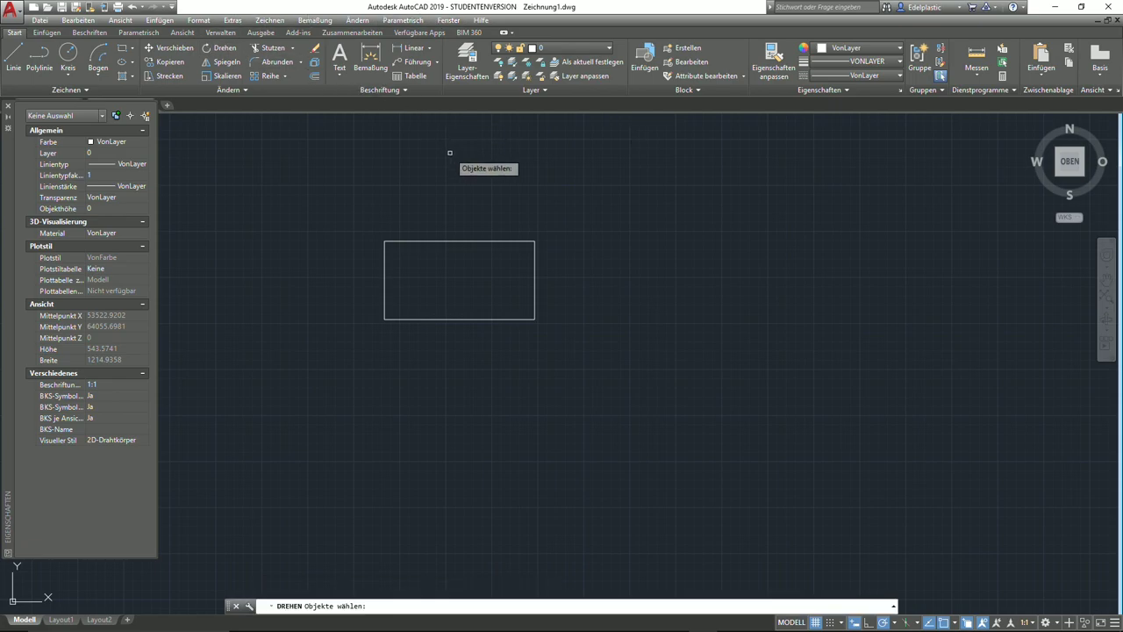
left_click(446, 241)
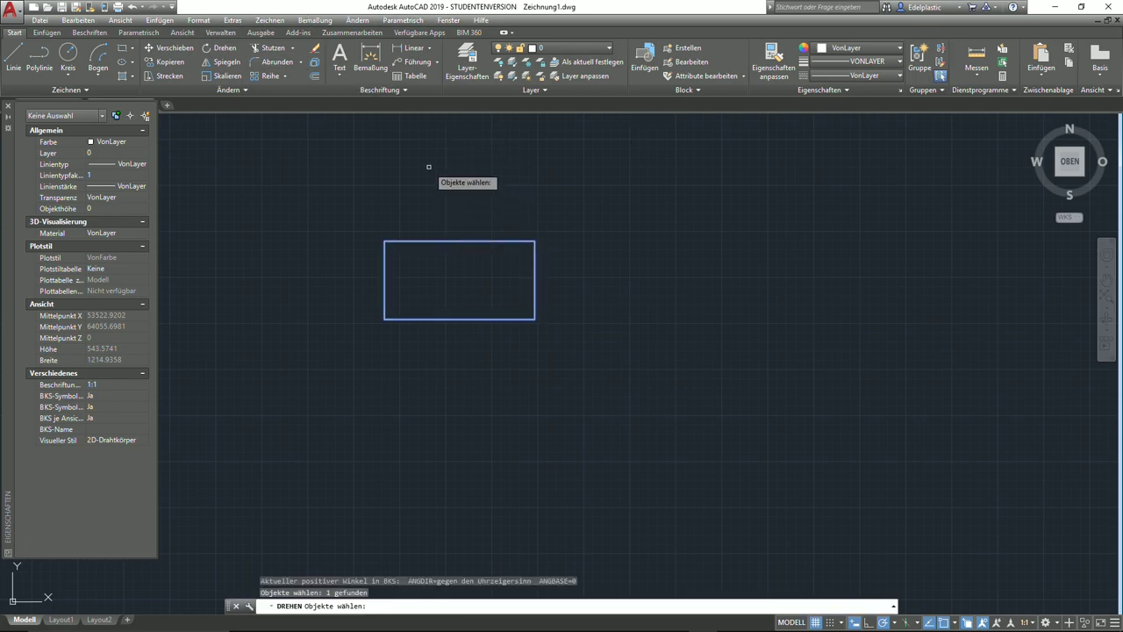
key("Return")
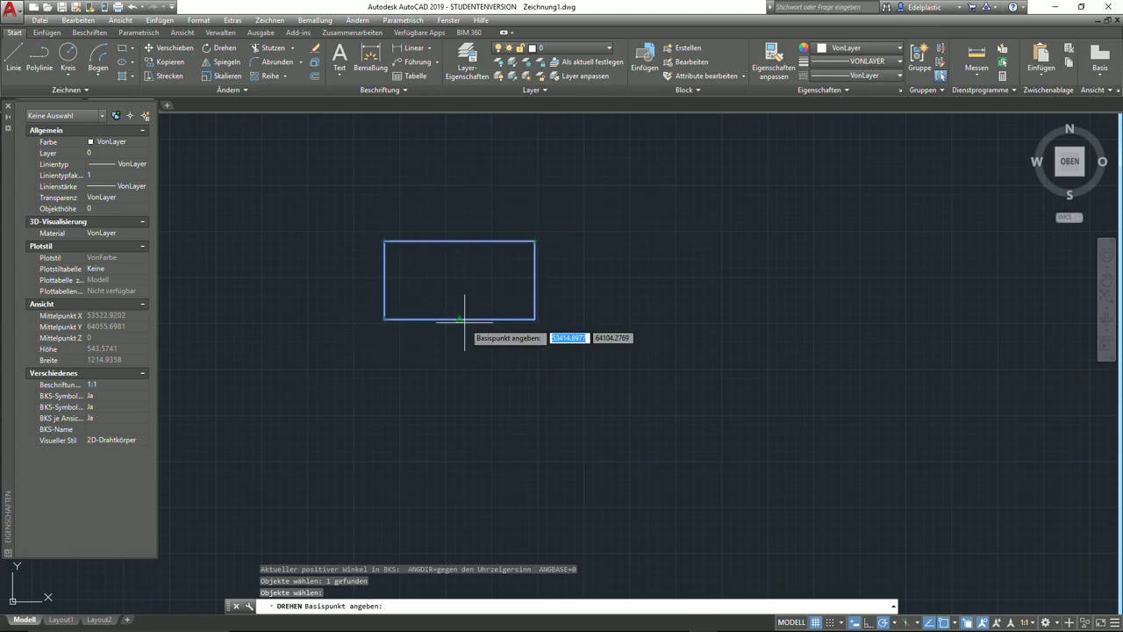
left_click(534, 319)
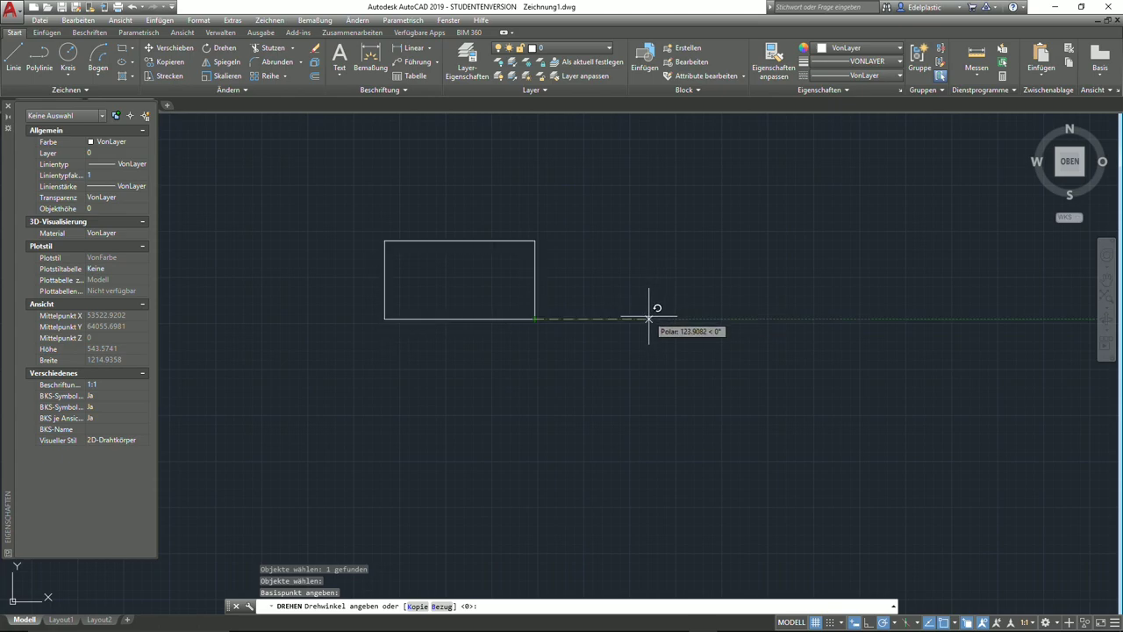
type("15")
key("Return")
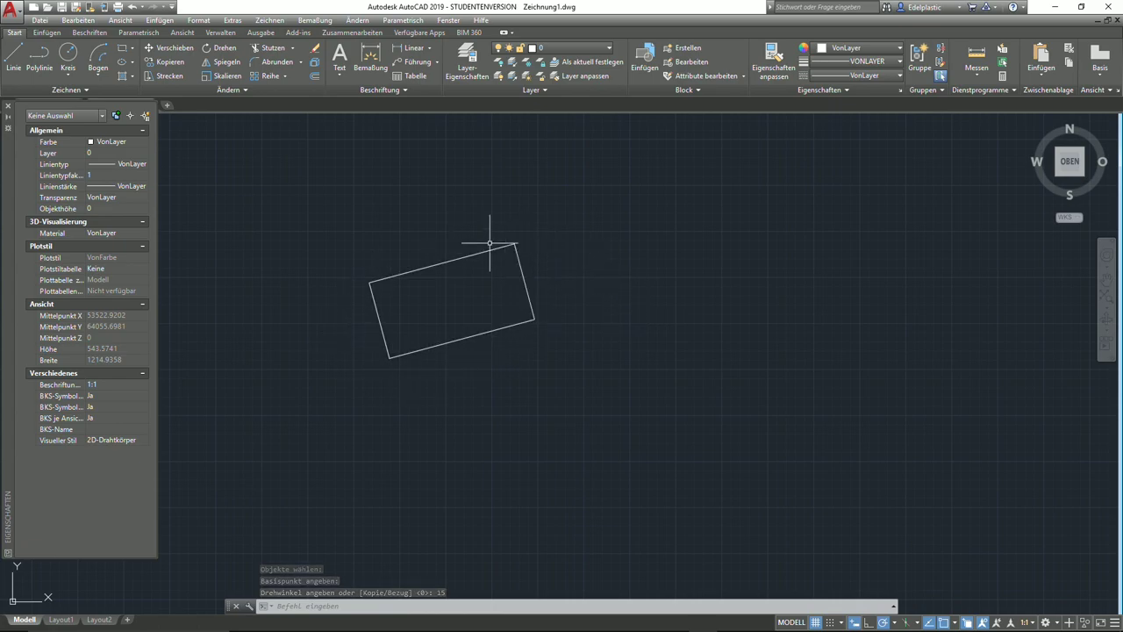
- Select the rotated rectangle with a window and delete it
left_click(556, 325)
left_click(439, 206)
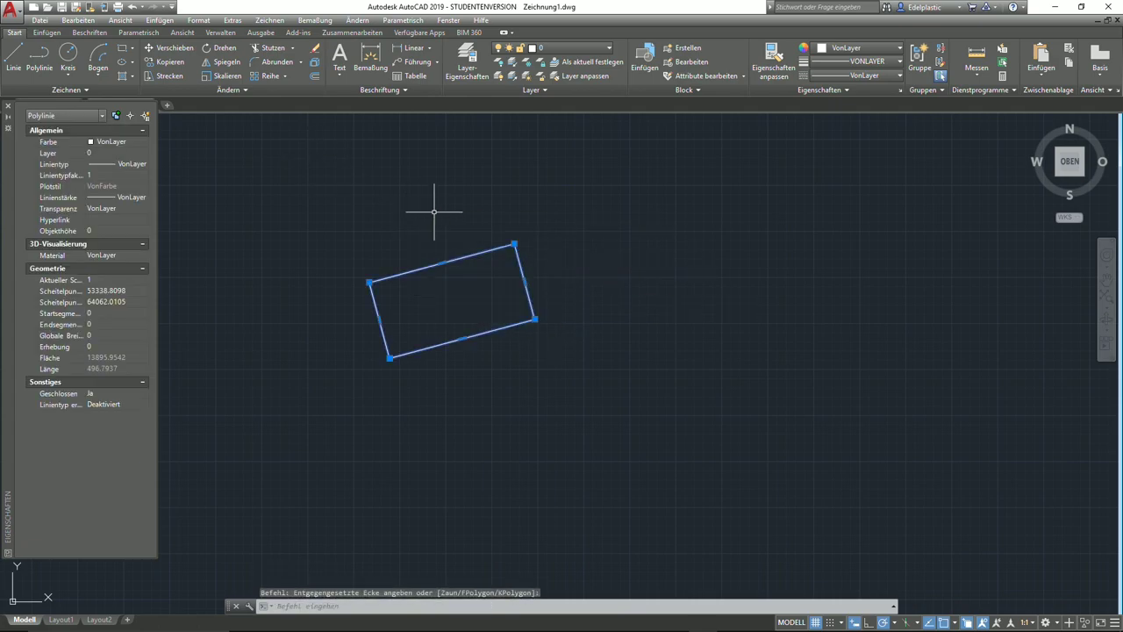
key("Delete")
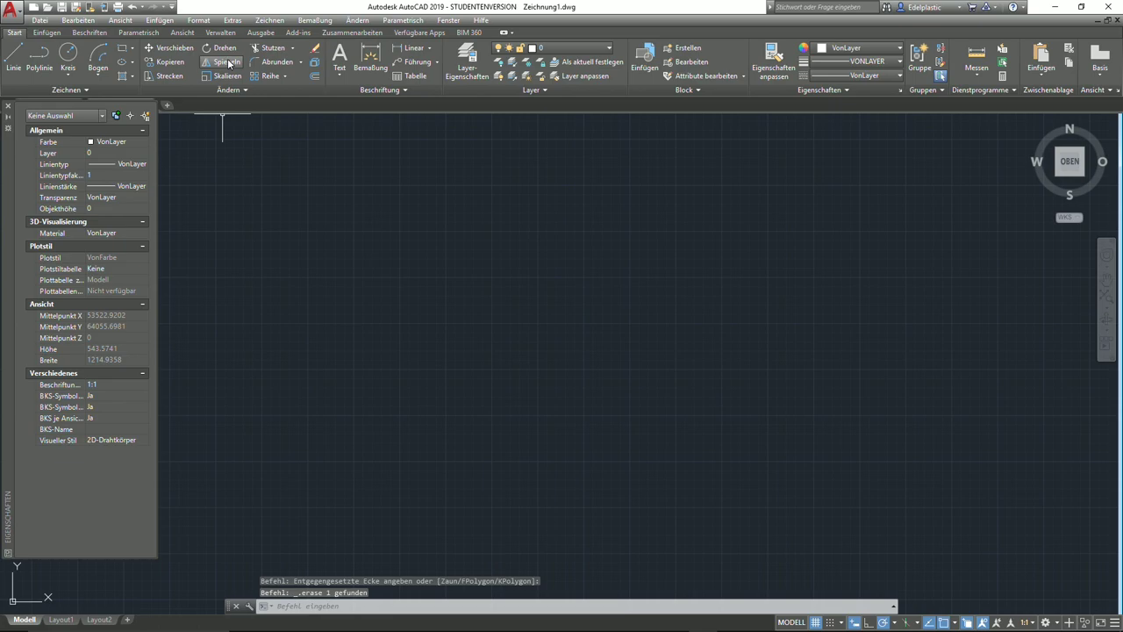
- Draw three lines forming a left-pointing triangle with a vertical right edge
left_click(14, 57)
left_click(545, 214)
left_click(458, 300)
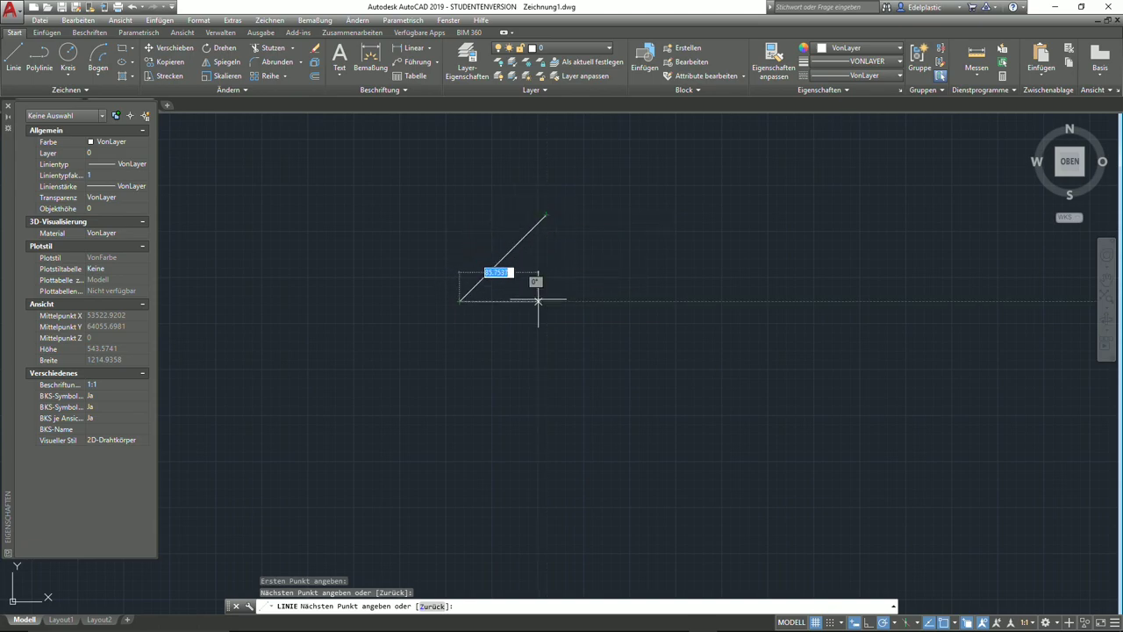
left_click(545, 387)
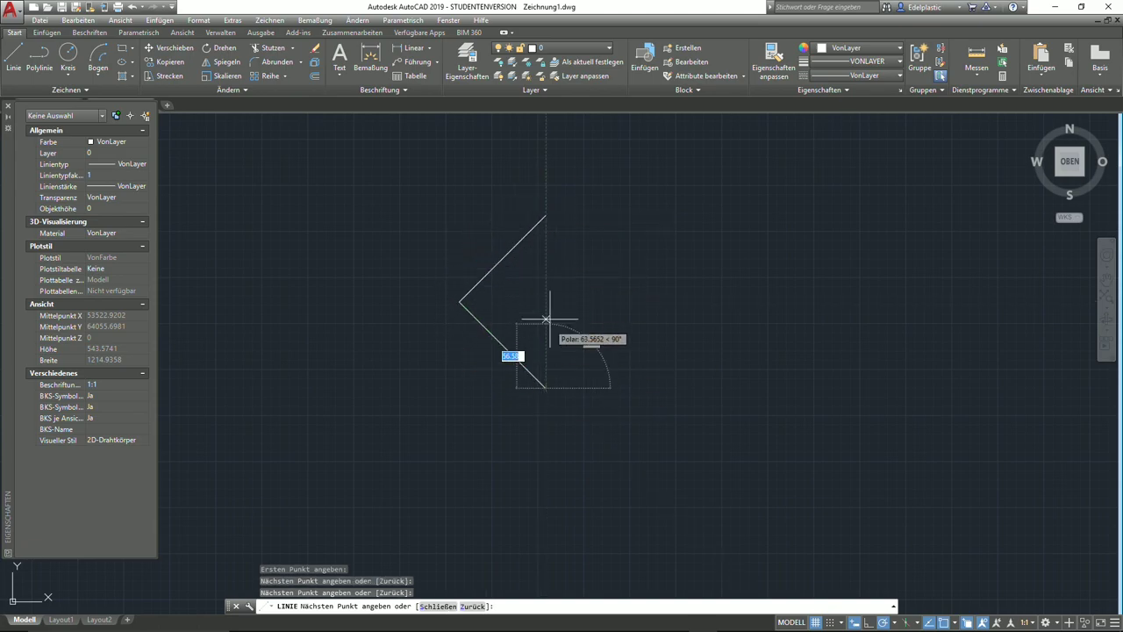
right_click(545, 216)
left_click(575, 230)
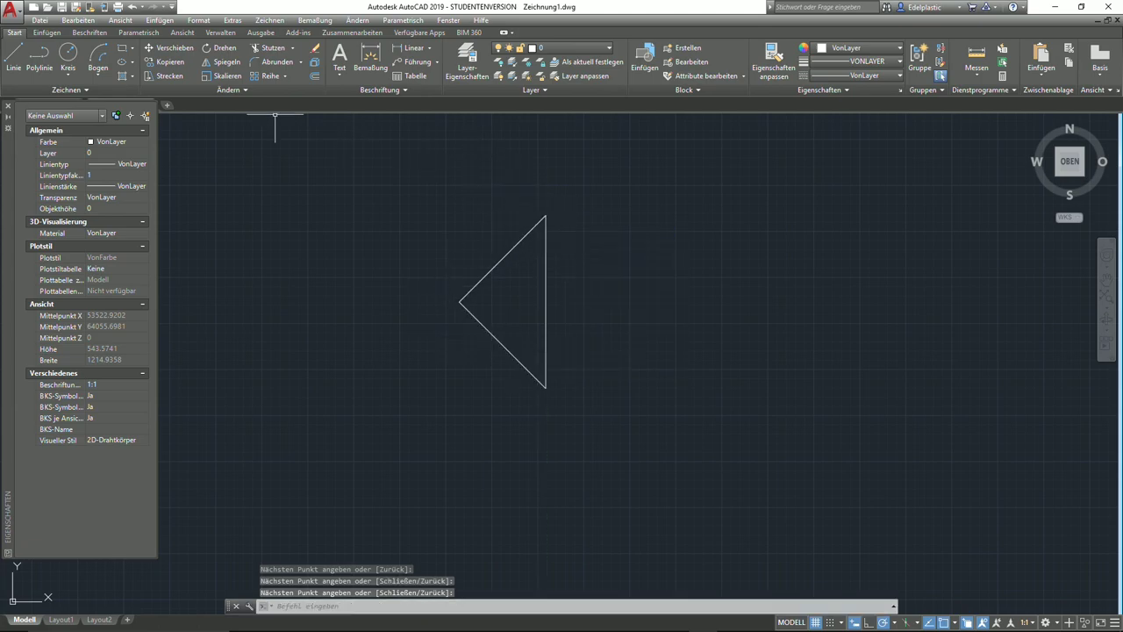
- Mirror the triangle about its vertical edge, keeping the original, to form a diamond
left_click(215, 63)
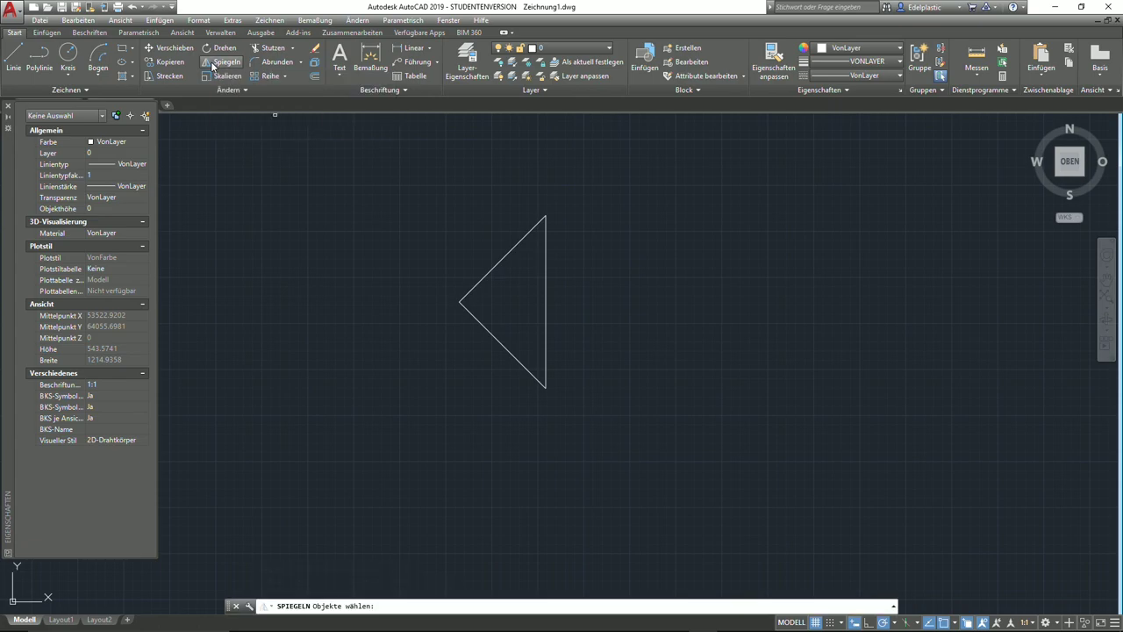
left_click(620, 432)
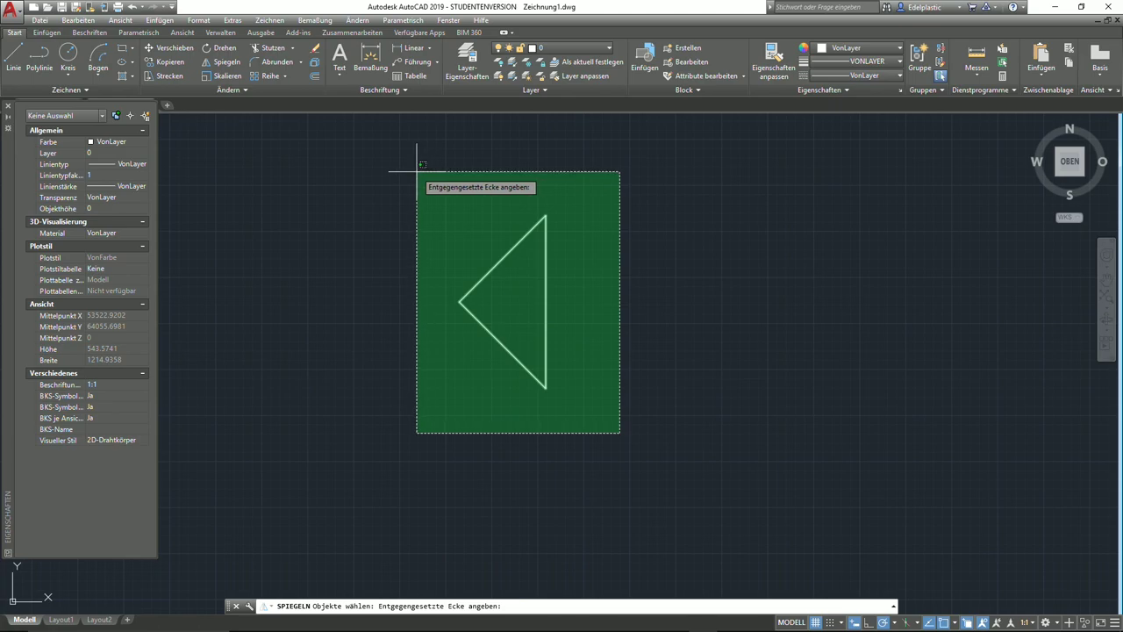
left_click(416, 171)
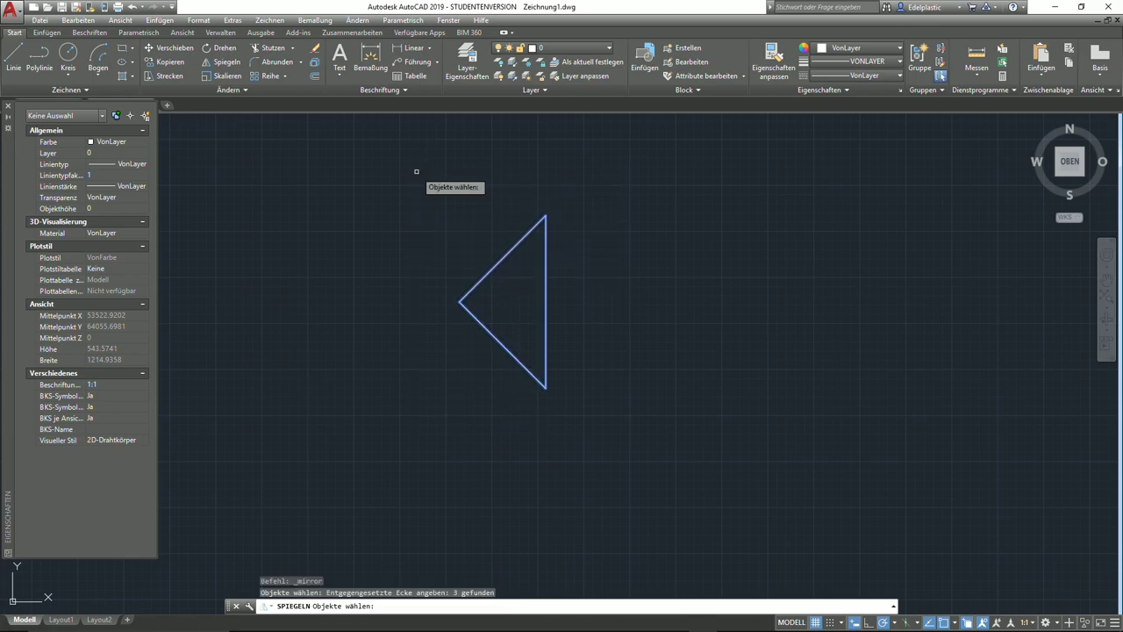
key("Return")
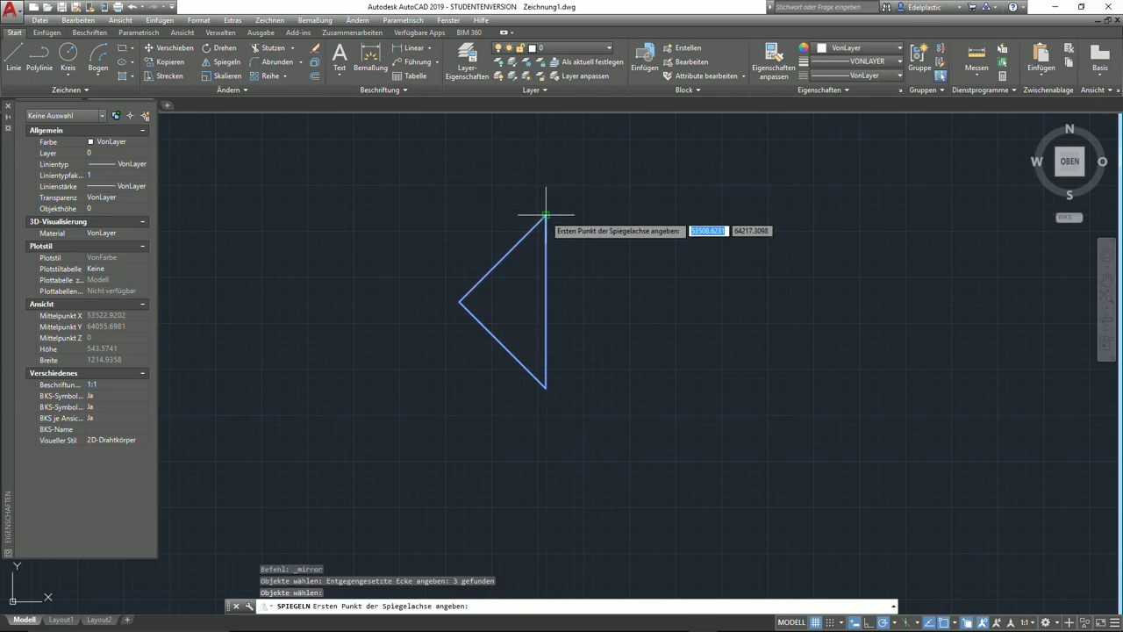
left_click(545, 214)
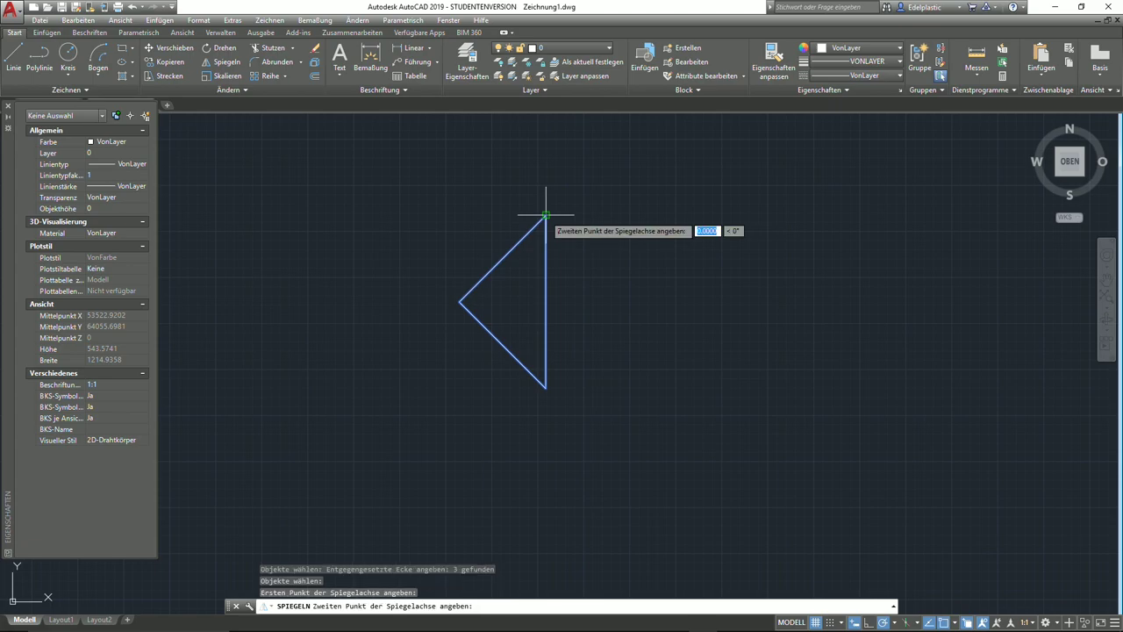
left_click(545, 386)
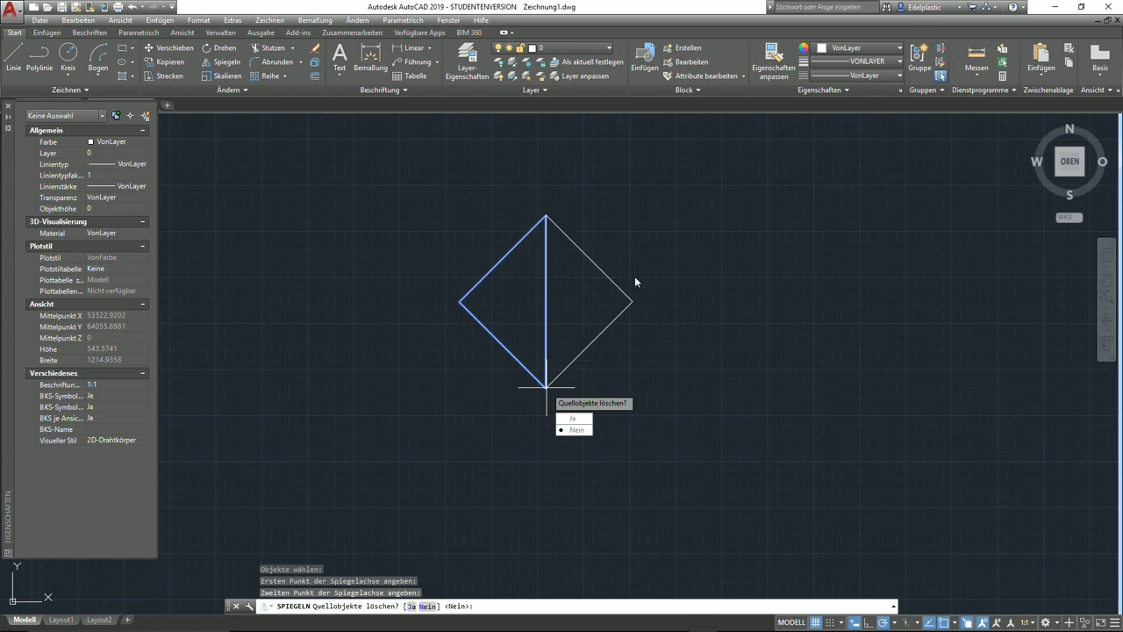
left_click(576, 430)
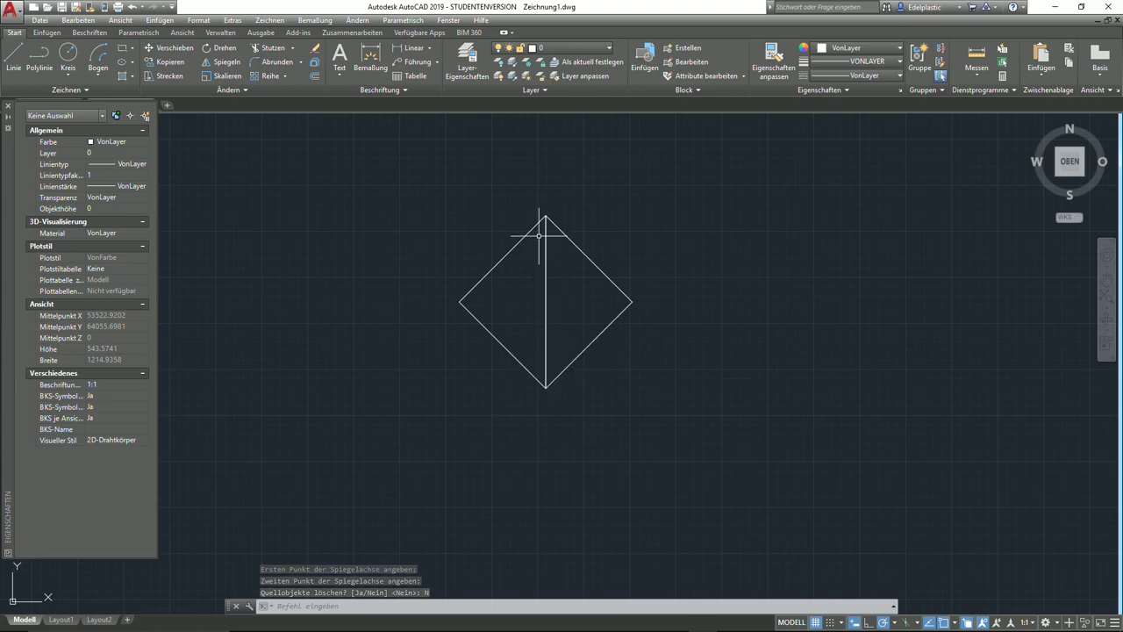
- Undo the mirrored copy, then mirror the triangle about its vertical edge, deleting the source
left_click(131, 6)
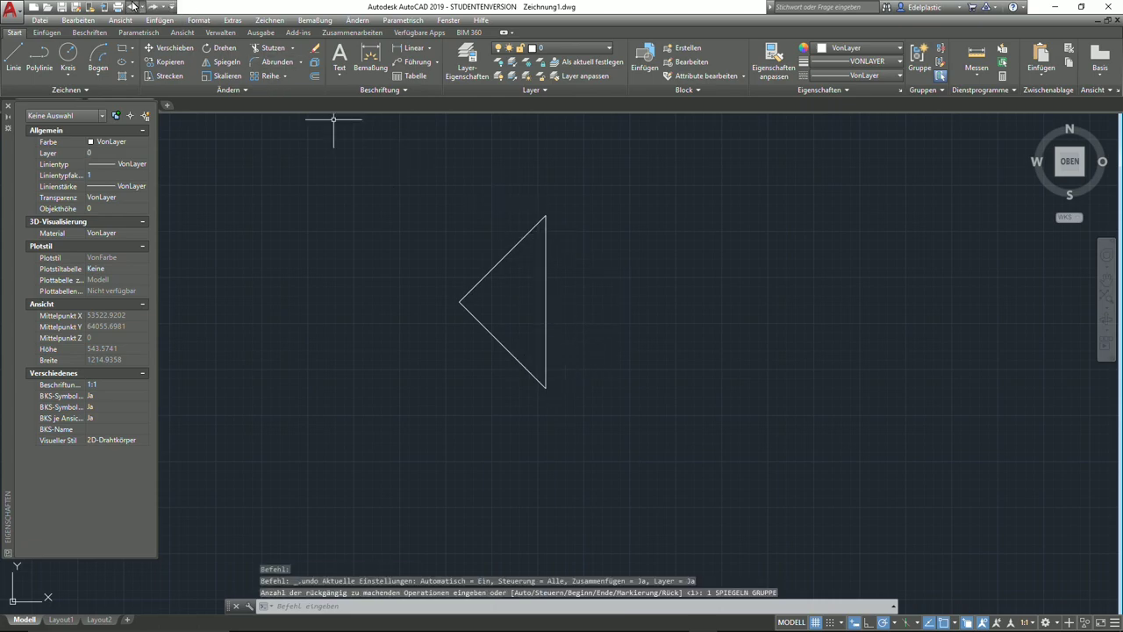
left_click(221, 61)
left_click(599, 421)
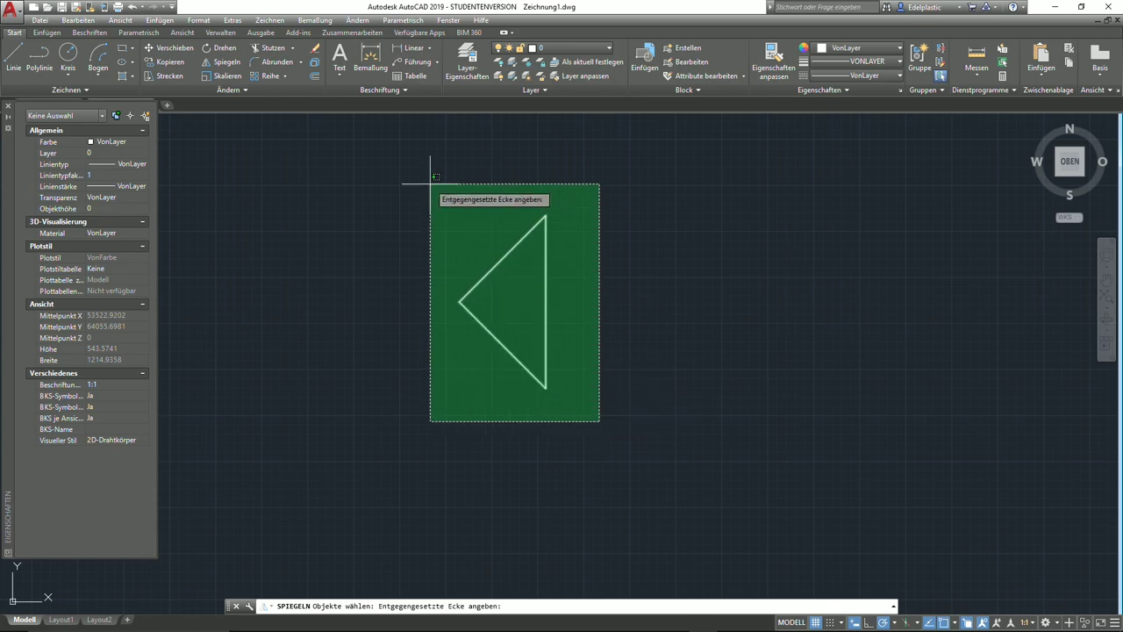
left_click(430, 184)
key("Return")
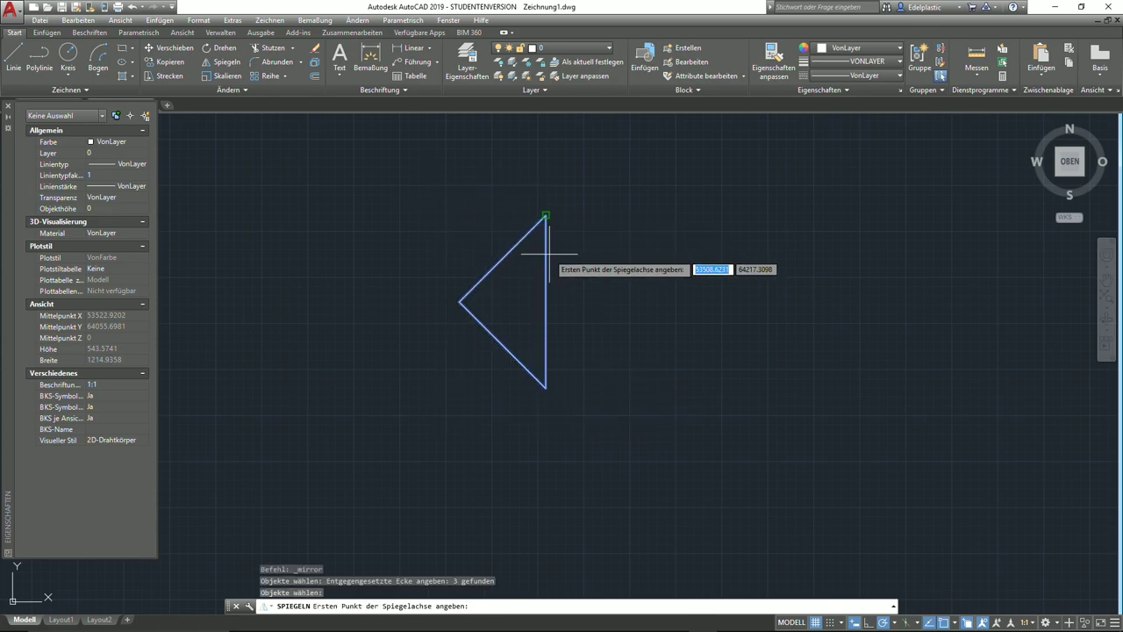
left_click(546, 216)
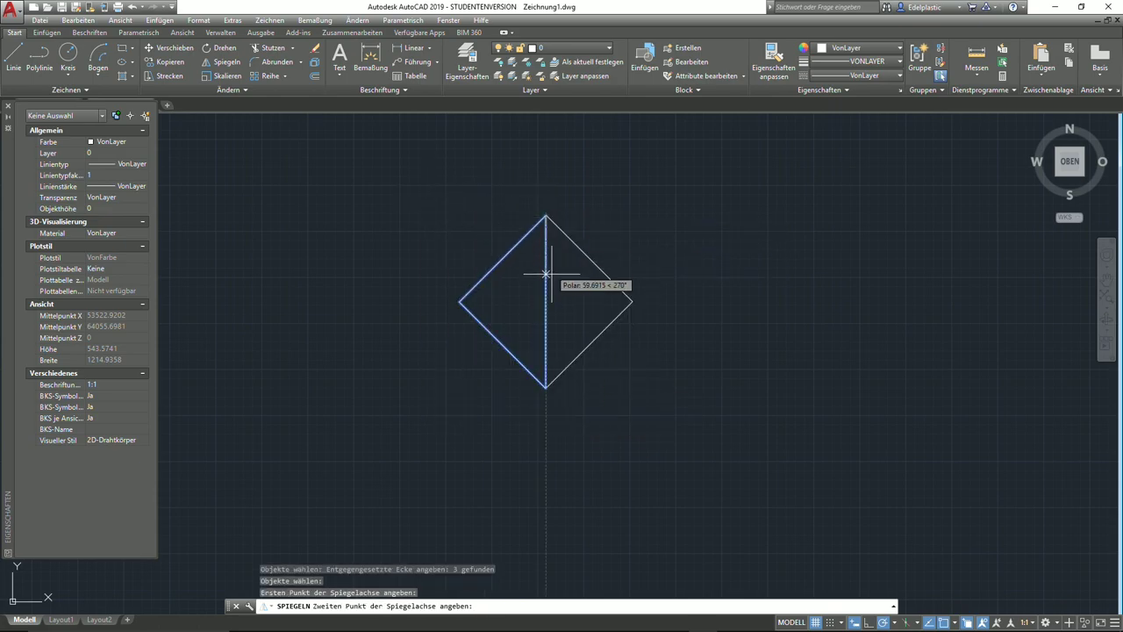
left_click(546, 384)
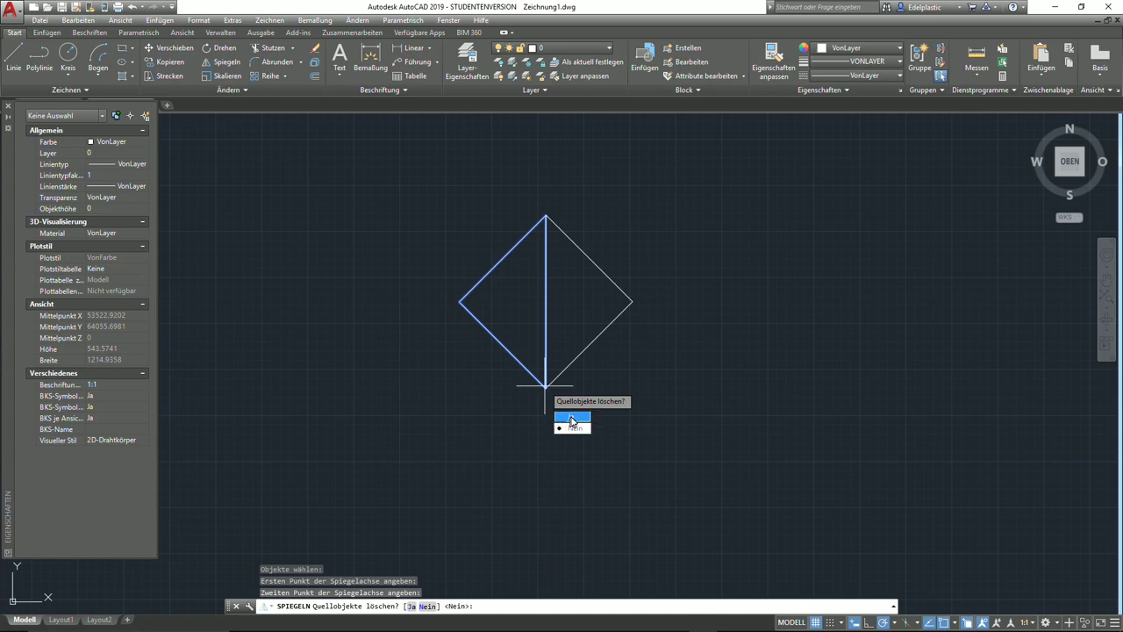
left_click(571, 418)
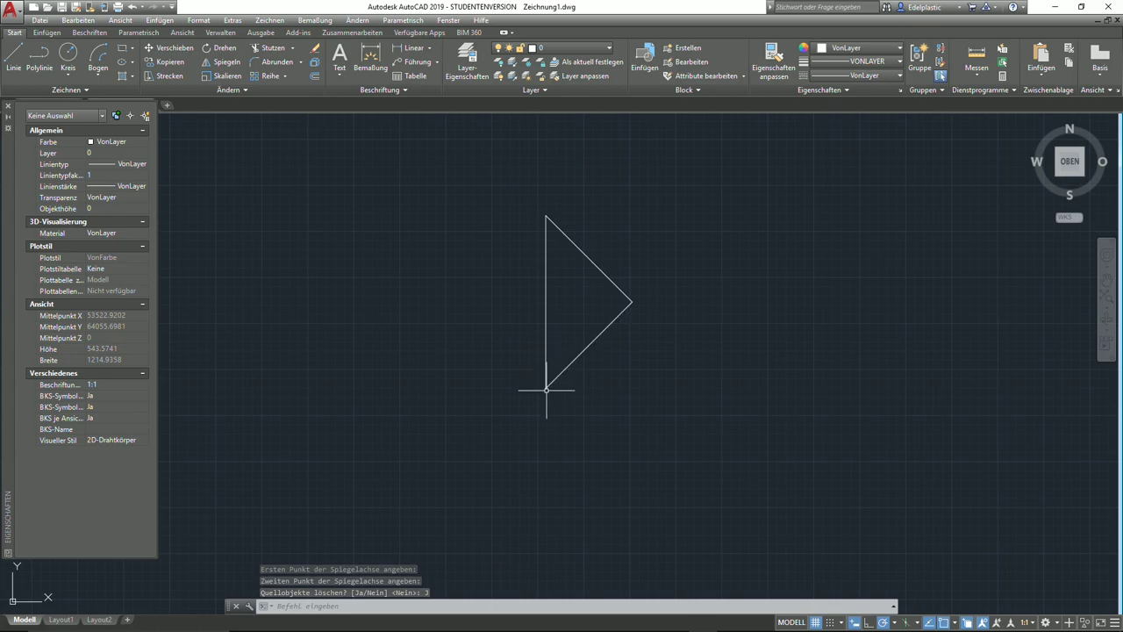
- Select the flipped triangle's three lines with a window and erase them
left_click(706, 444)
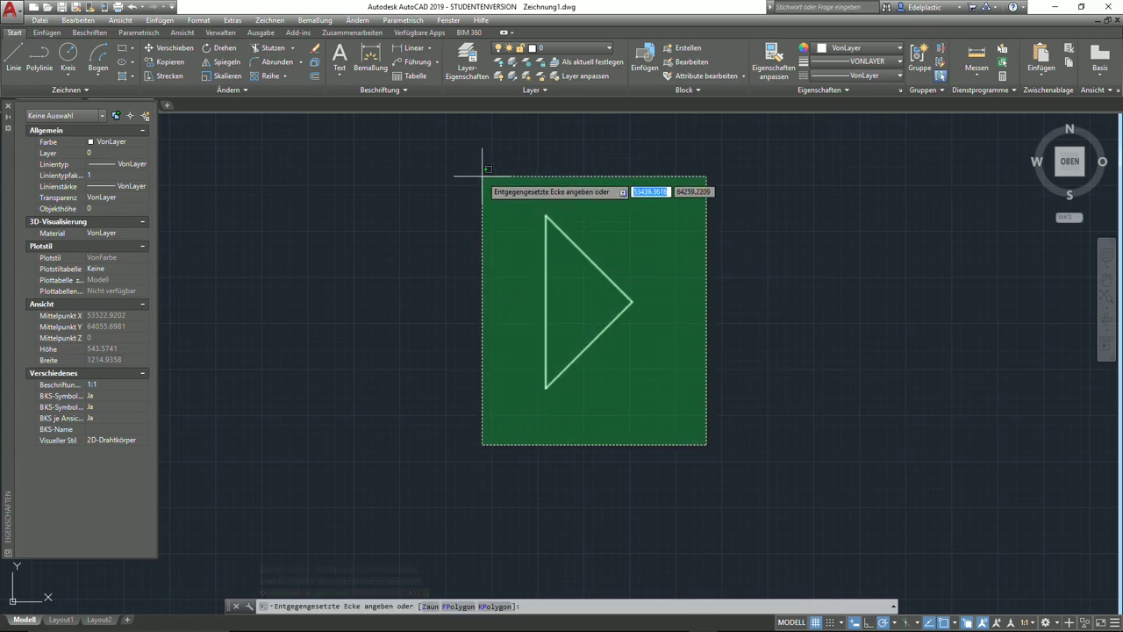
key("Escape")
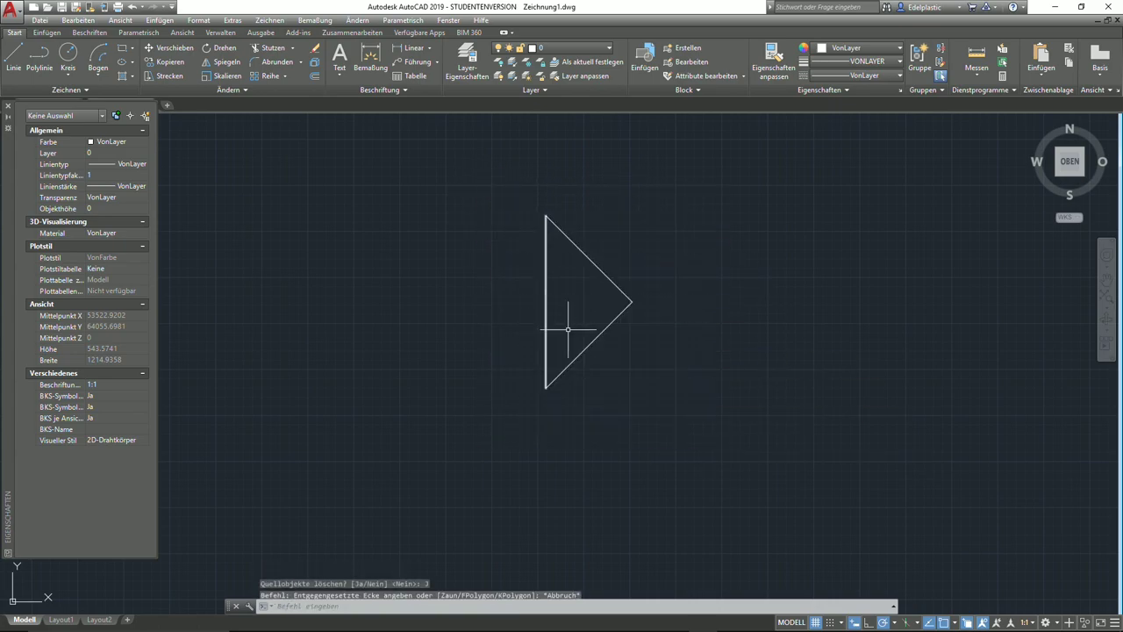
left_click(706, 408)
left_click(459, 156)
key("Delete")
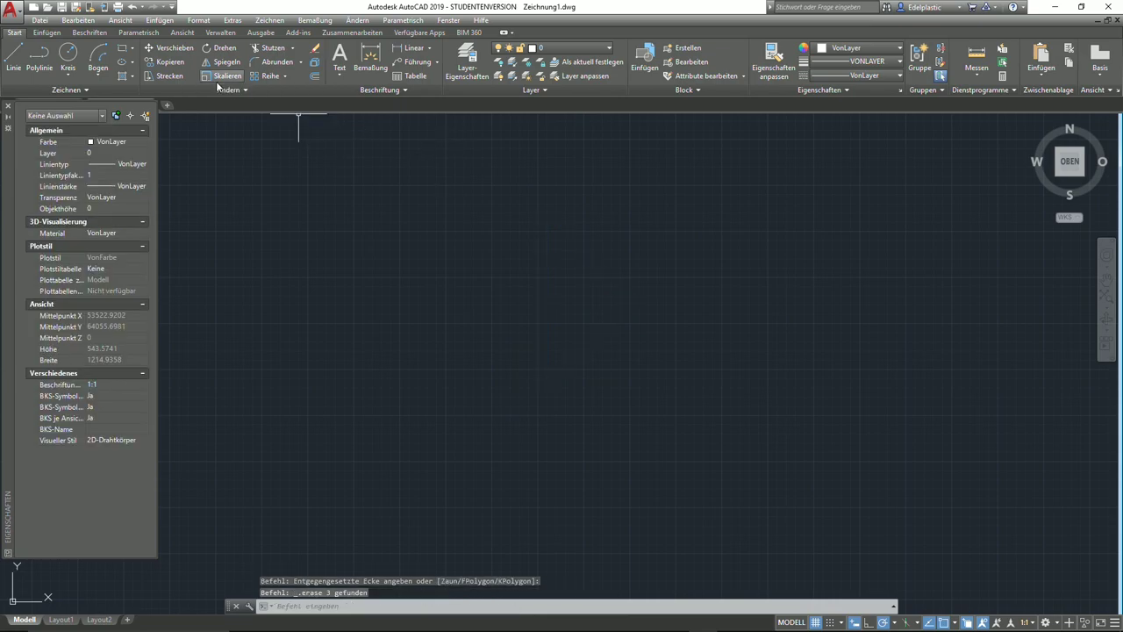
- Draw a 1×1 square with Rechteck using the relative corner @1,1
left_click(123, 47)
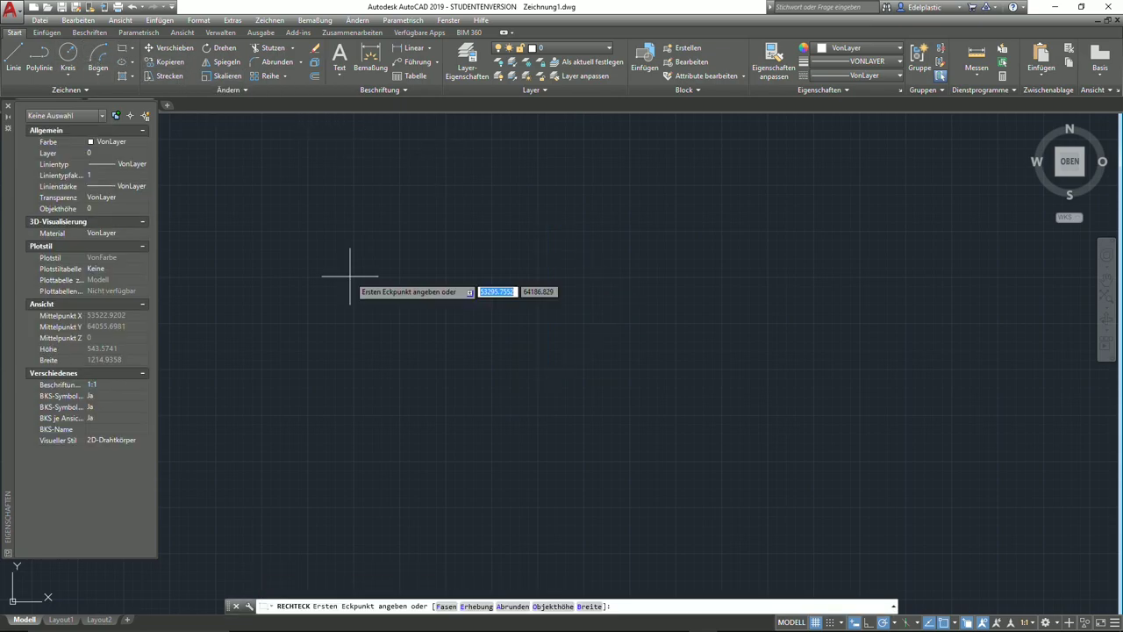
left_click(381, 352)
type("10")
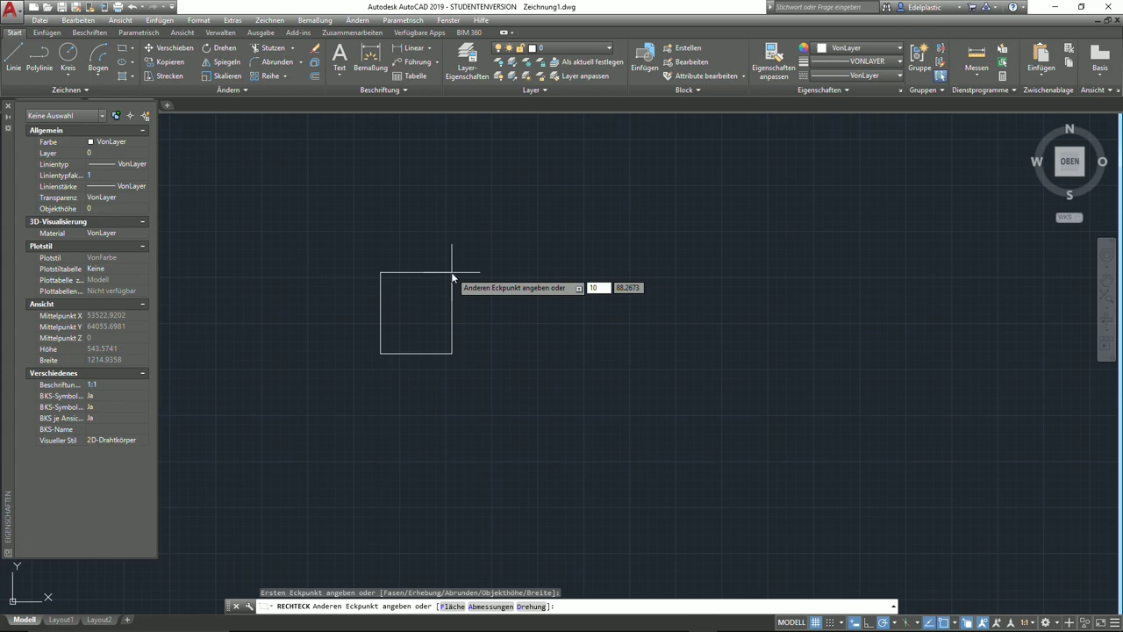
key("Tab")
type("1")
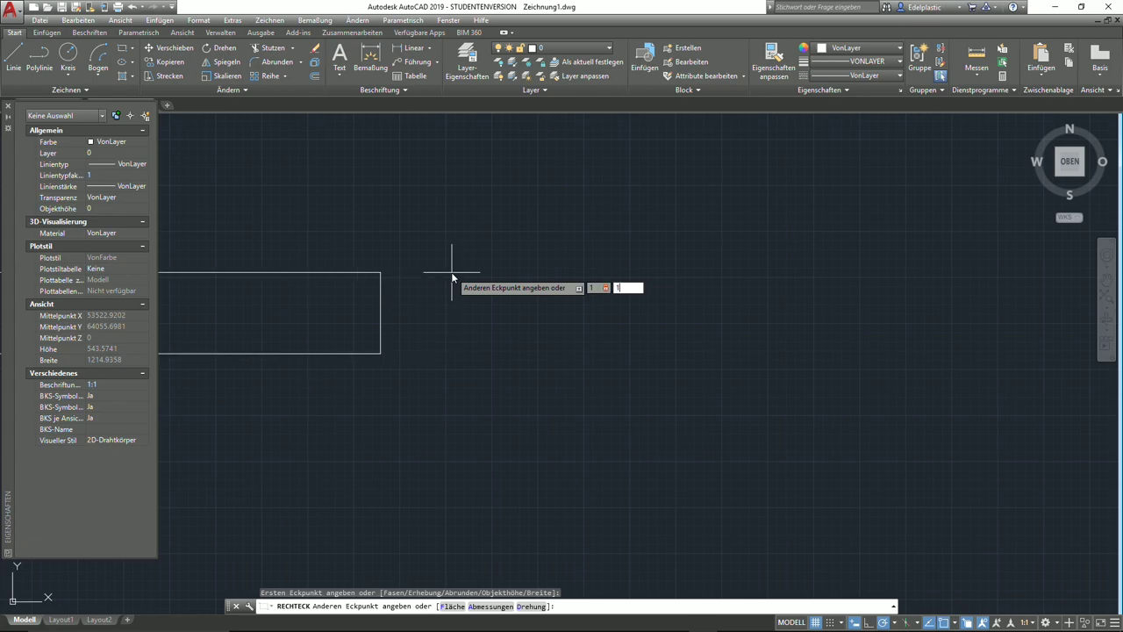
key("Return")
- Zoom out and pan until the small square sits near the centre
scroll(454, 311, "down", 5)
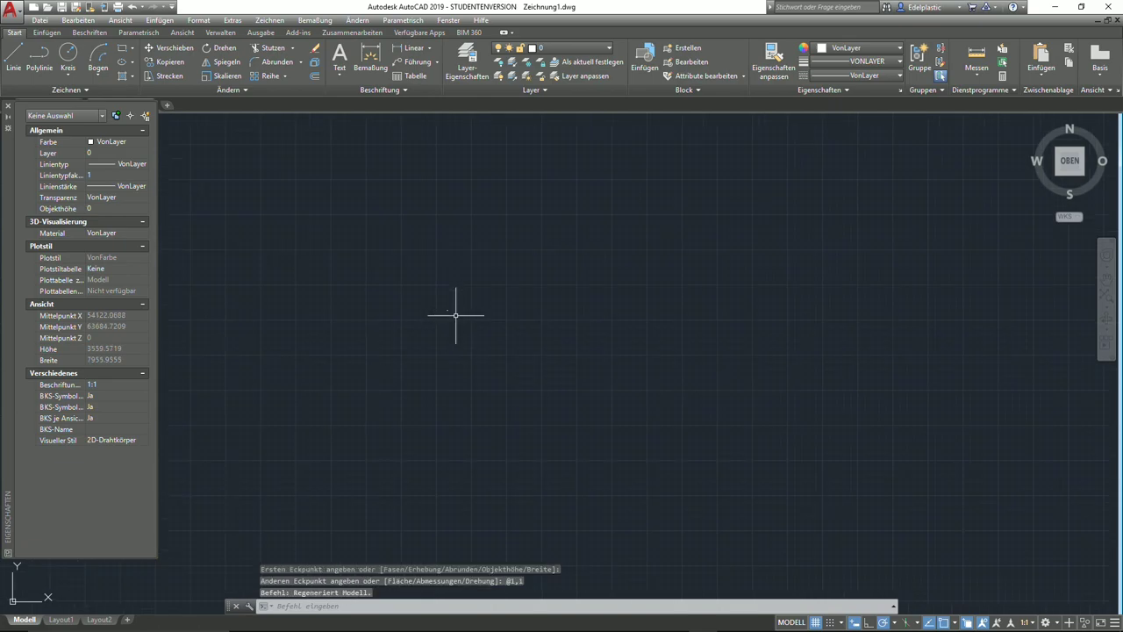
left_click(1107, 296)
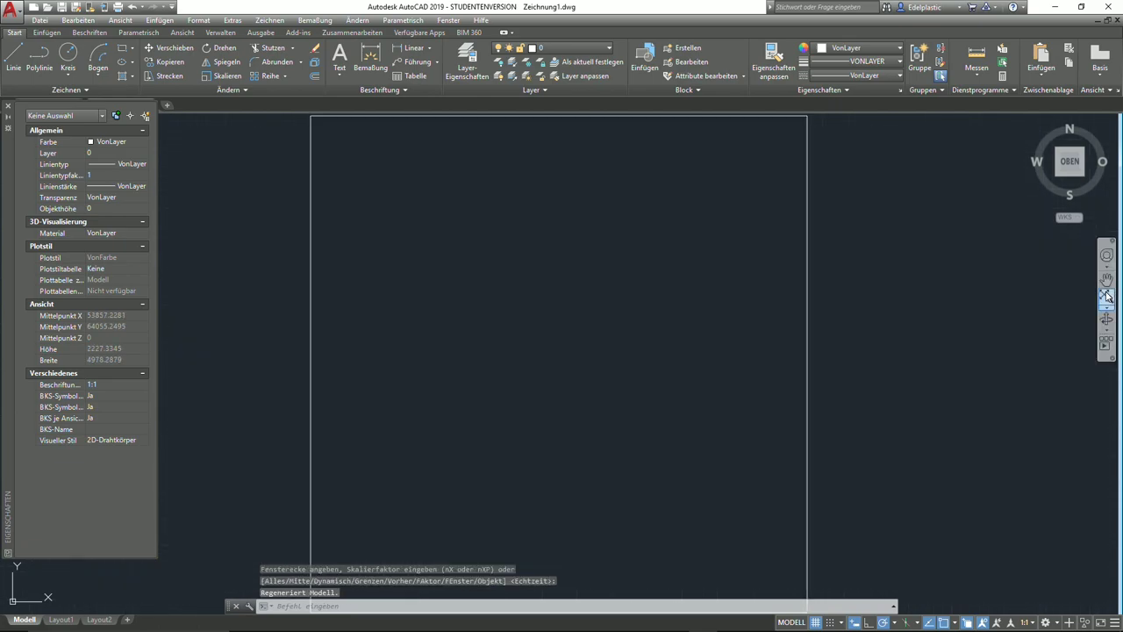
scroll(748, 311, "down", 4)
middle_click_drag(853, 305, 621, 321)
scroll(622, 321, "down", 2)
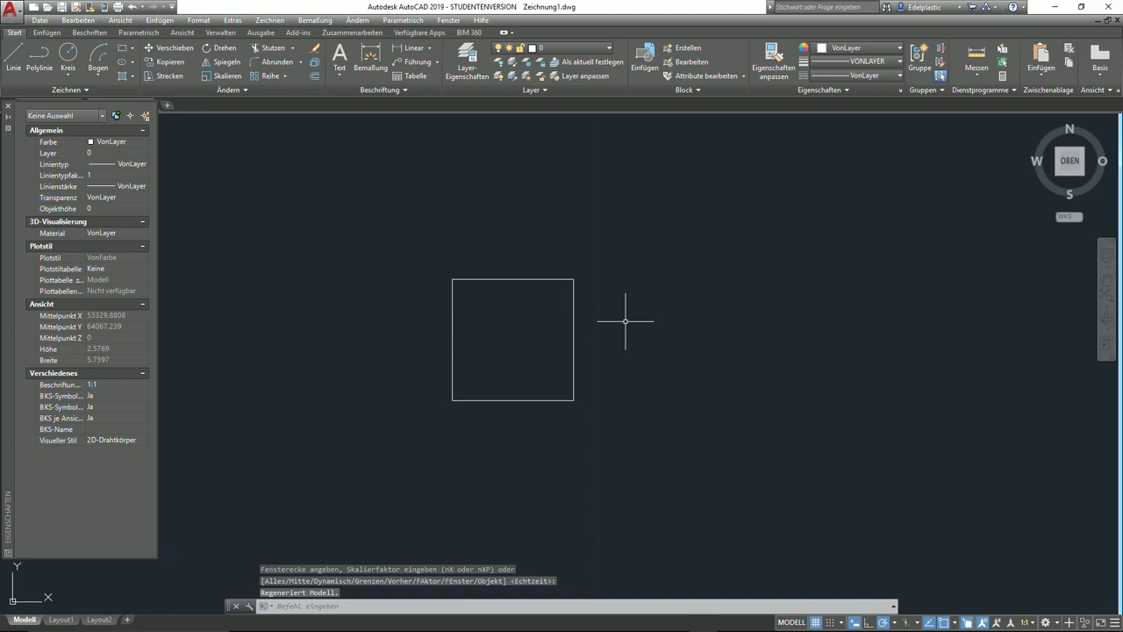
scroll(622, 318, "down", 2)
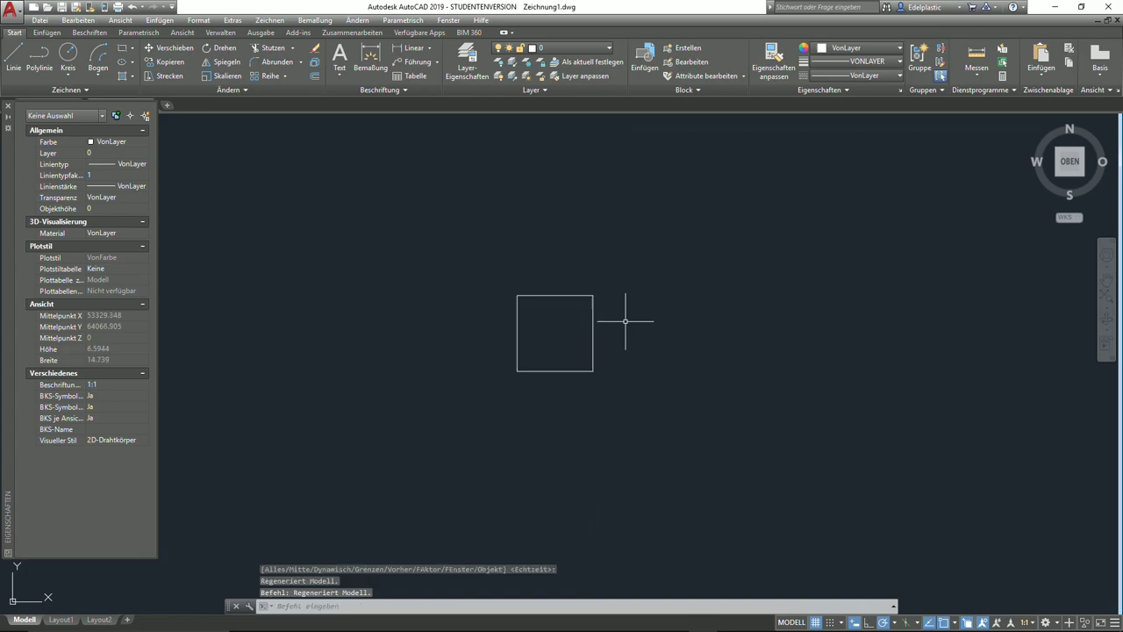
- Scale the square by factor 2 about its bottom-left corner, making it 2×2
left_click(232, 77)
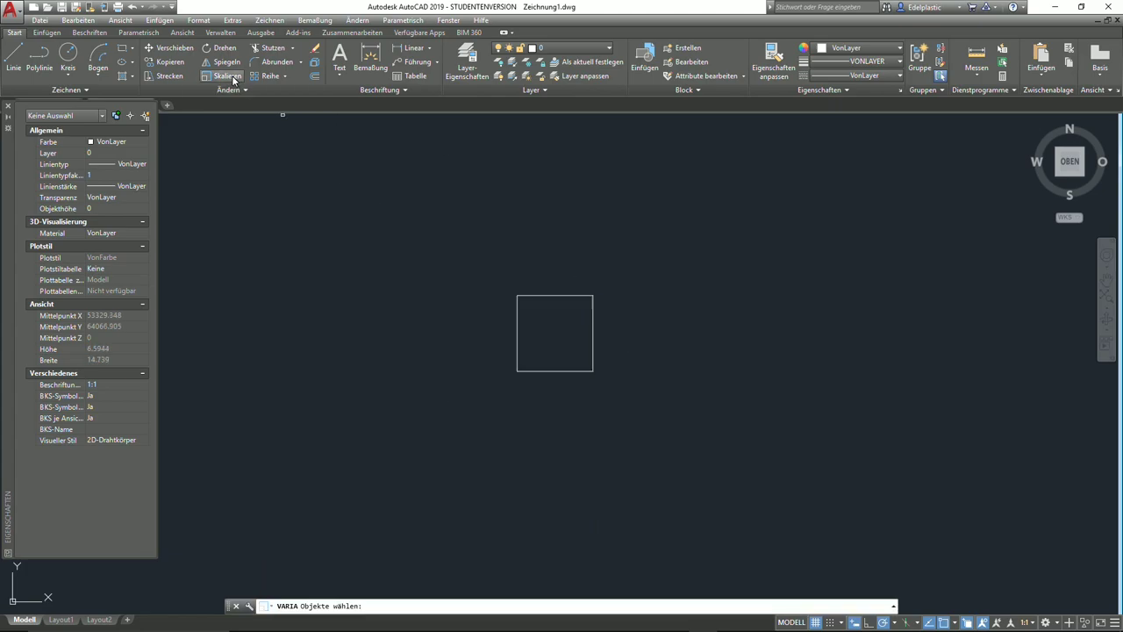
left_click(575, 369)
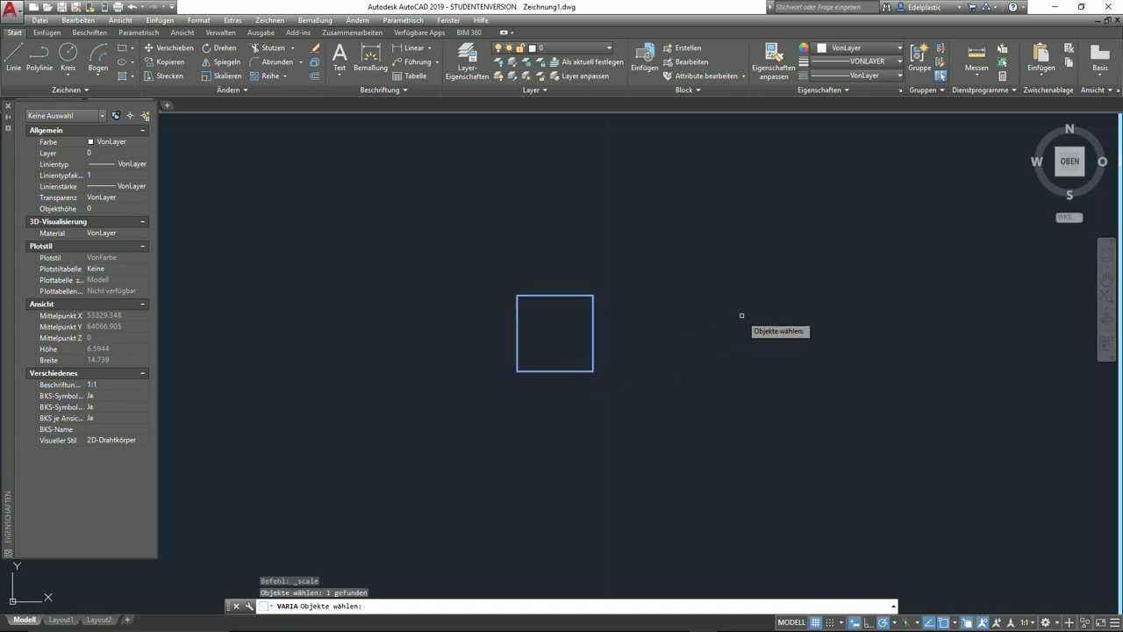
key("Return")
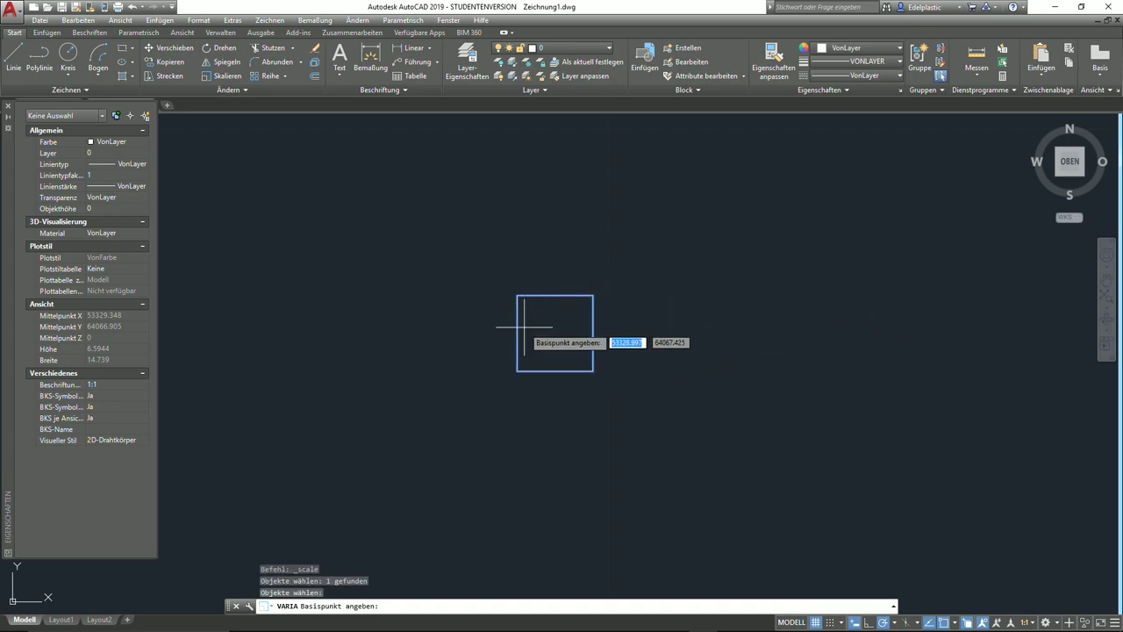
left_click(517, 371)
type("2")
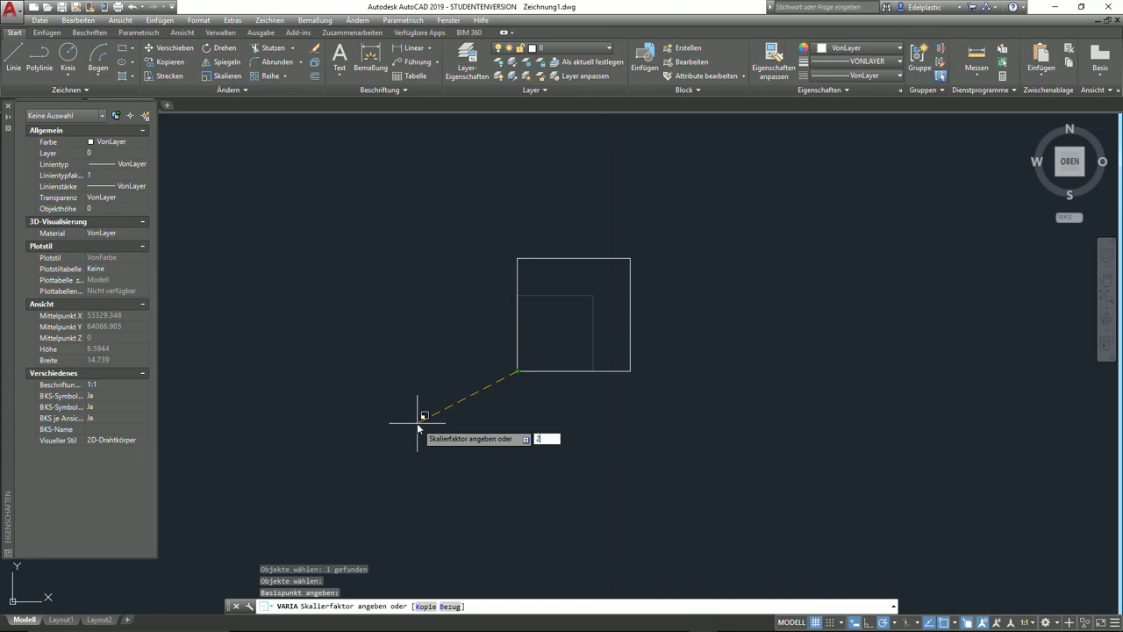
key("Return")
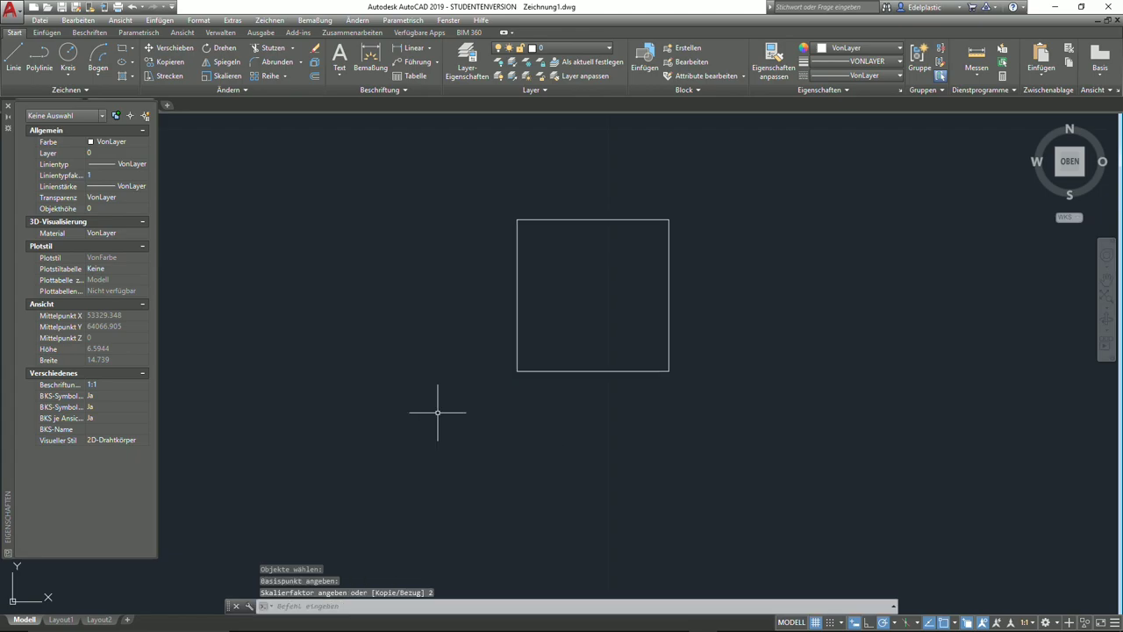
left_click(976, 60)
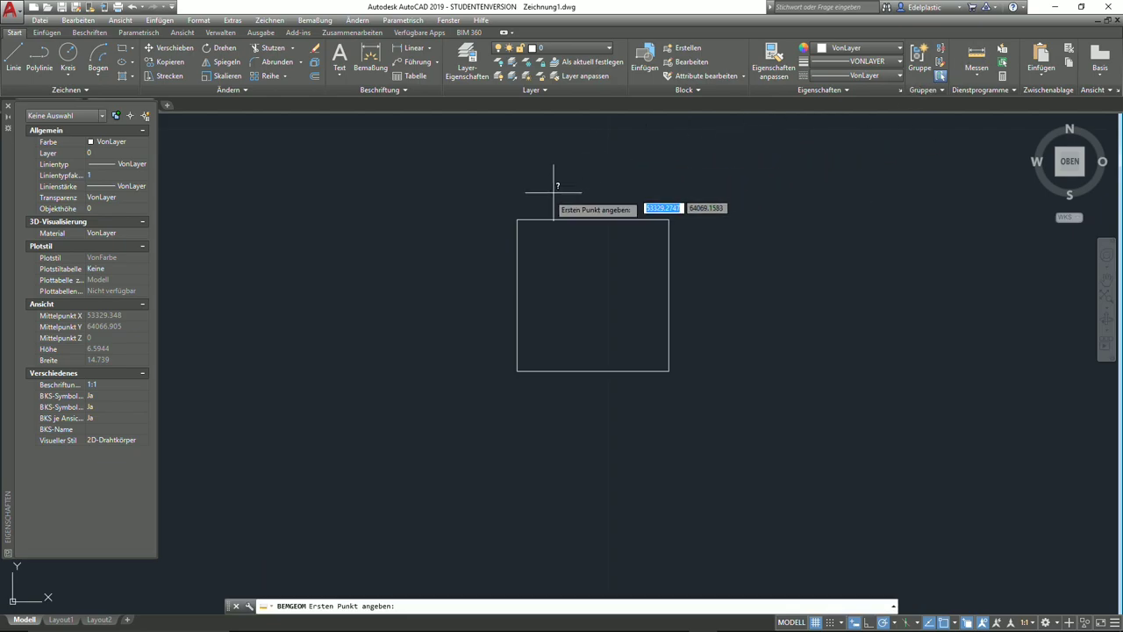
- Measure the square's top and left edges, confirming both are 2.0000
left_click(516, 218)
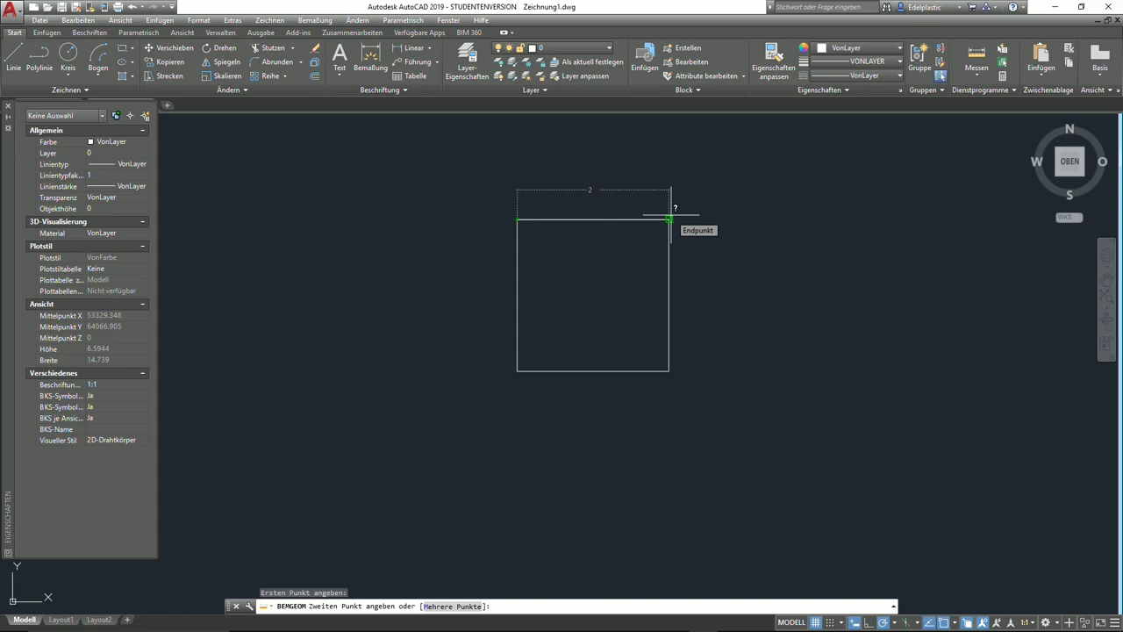
left_click(669, 218)
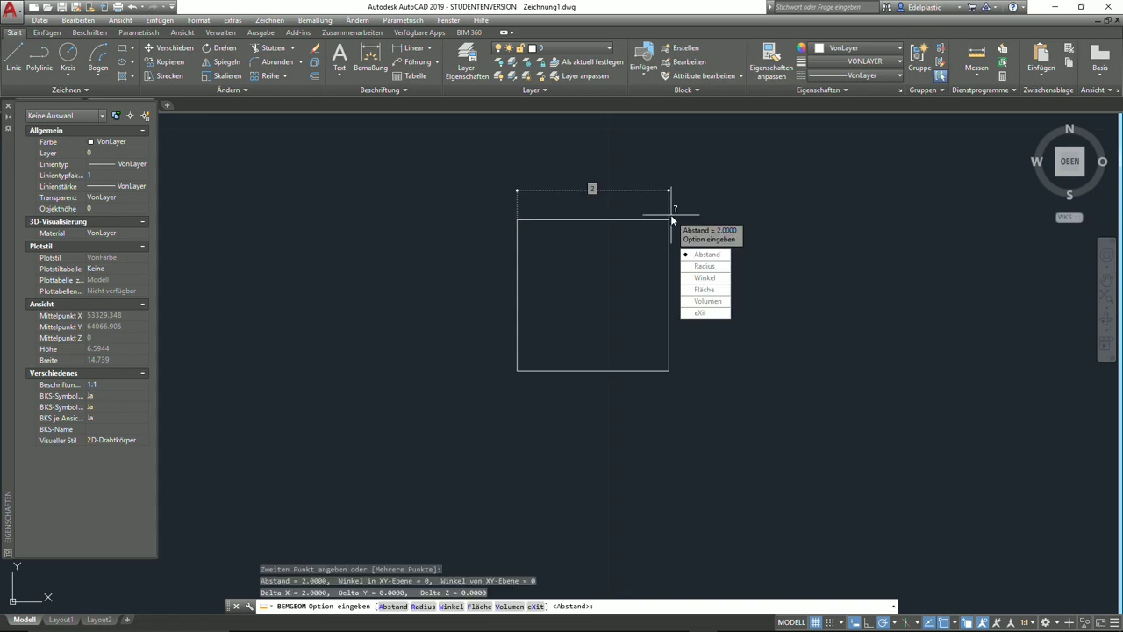
left_click(689, 253)
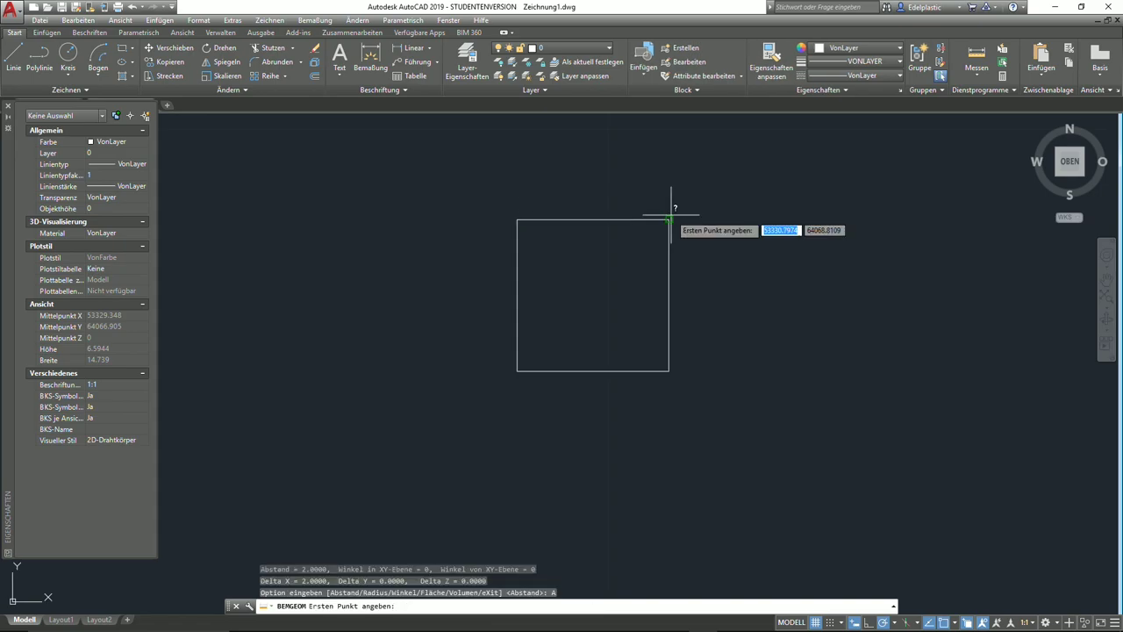
left_click(517, 370)
left_click(517, 220)
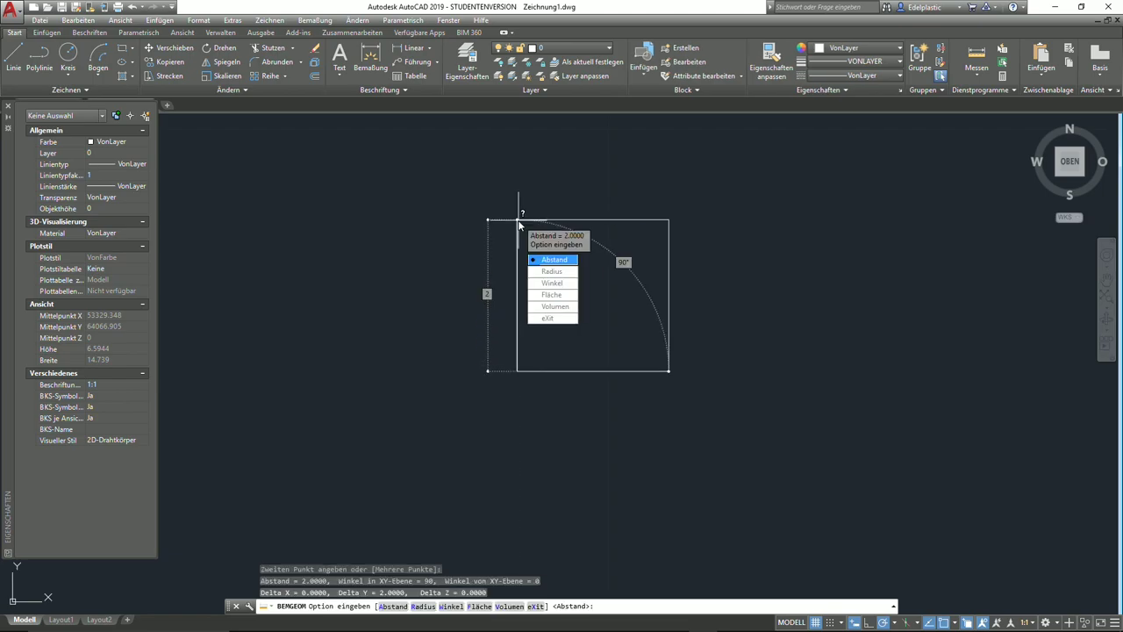
key("Escape")
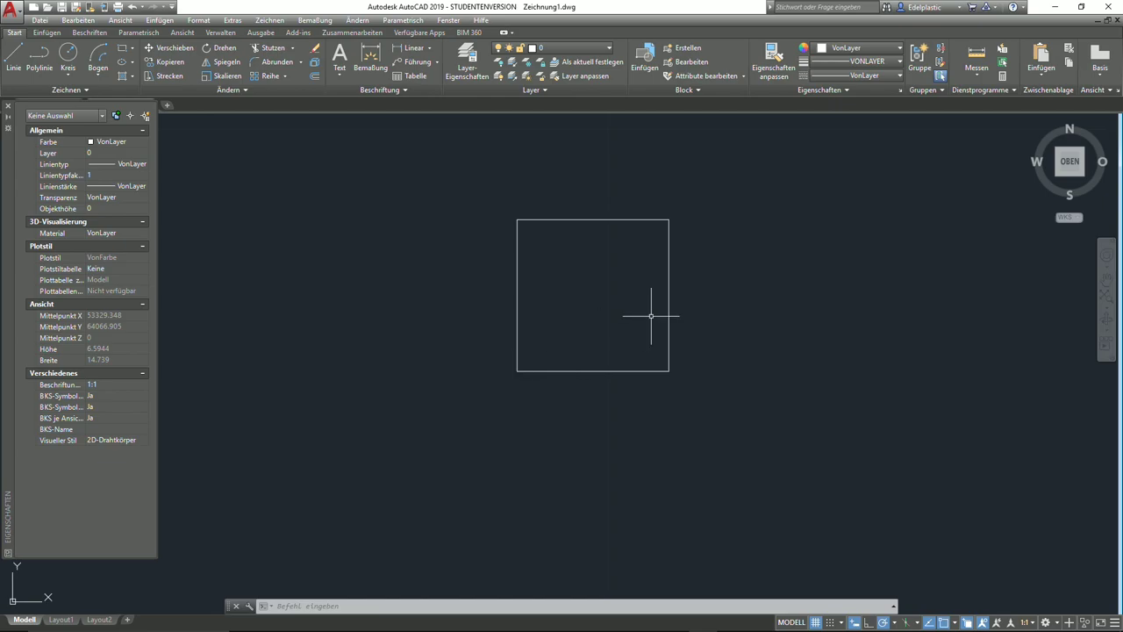
- Select the square with a crossing window and delete it
left_click(719, 396)
left_click(443, 178)
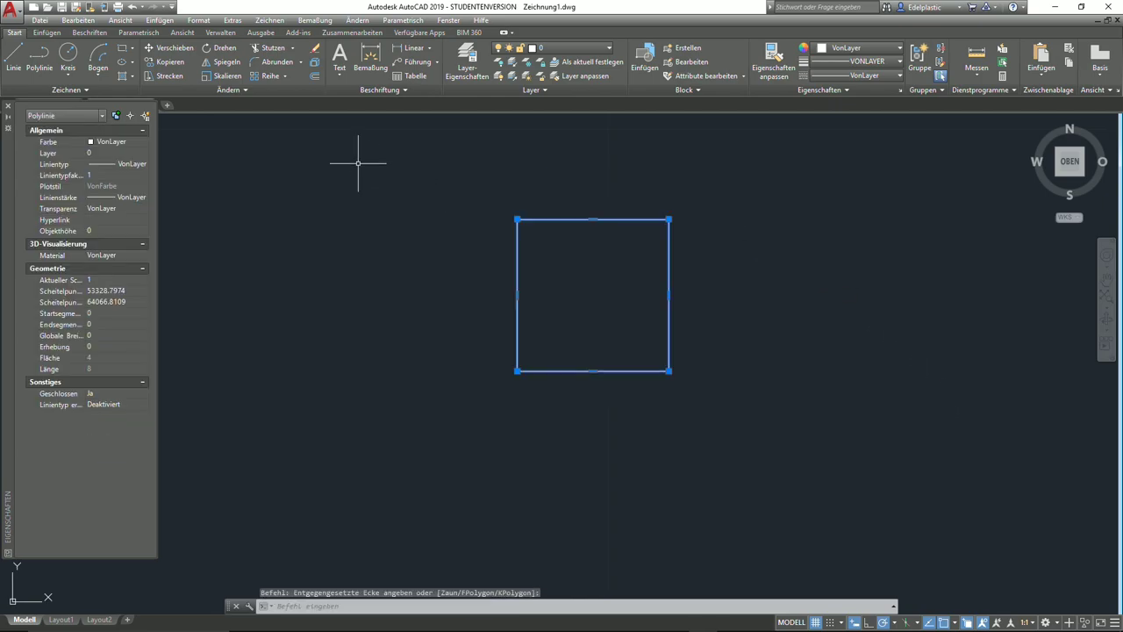
key("Delete")
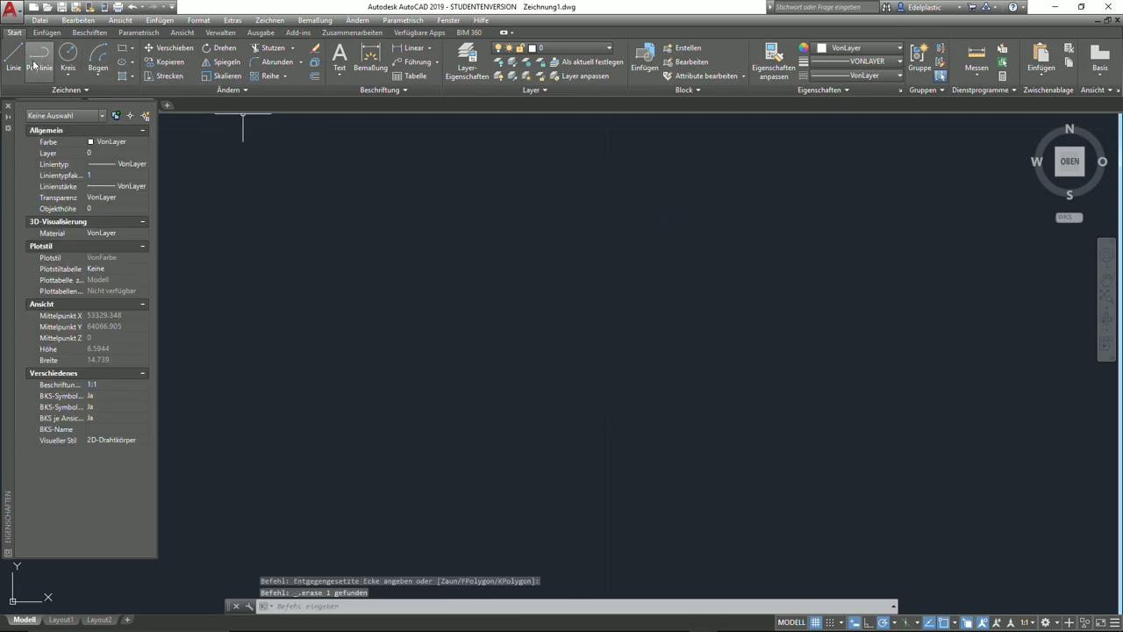
- Draw a horizontal line, then a vertical line through its middle, forming a cross
left_click(14, 58)
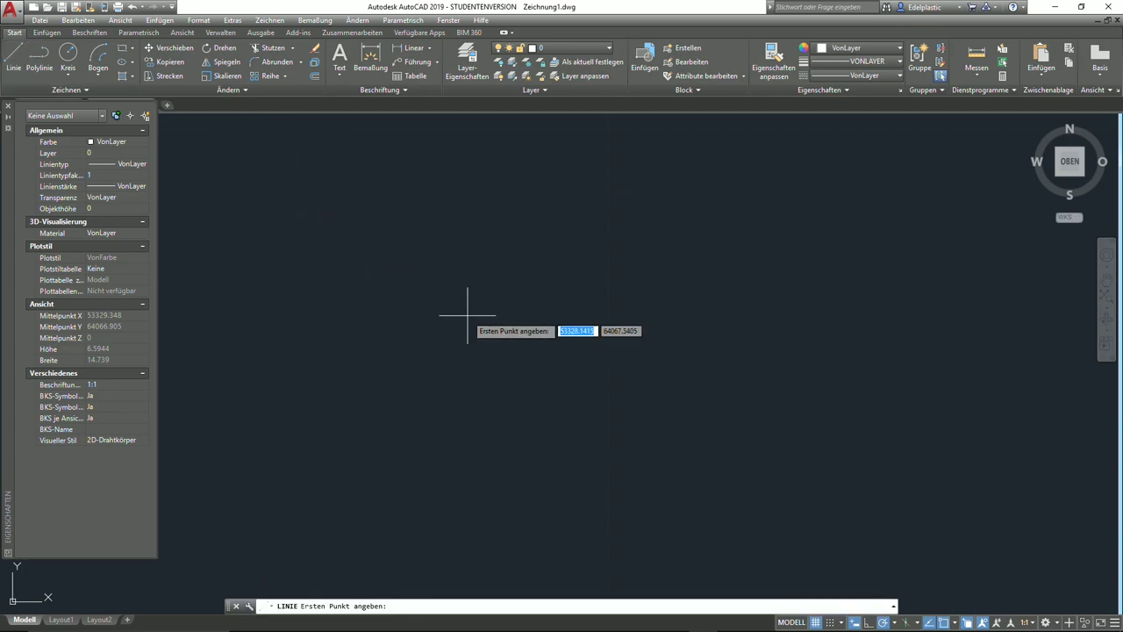
left_click(438, 287)
right_click(693, 287)
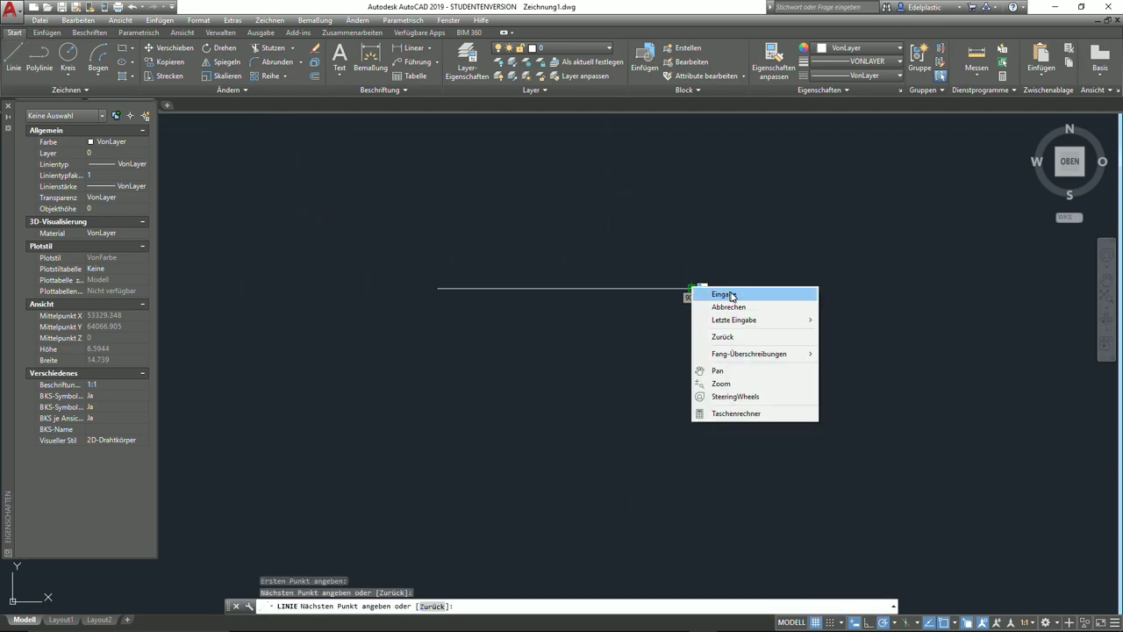
left_click(730, 294)
right_click(585, 206)
left_click(605, 213)
left_click(546, 172)
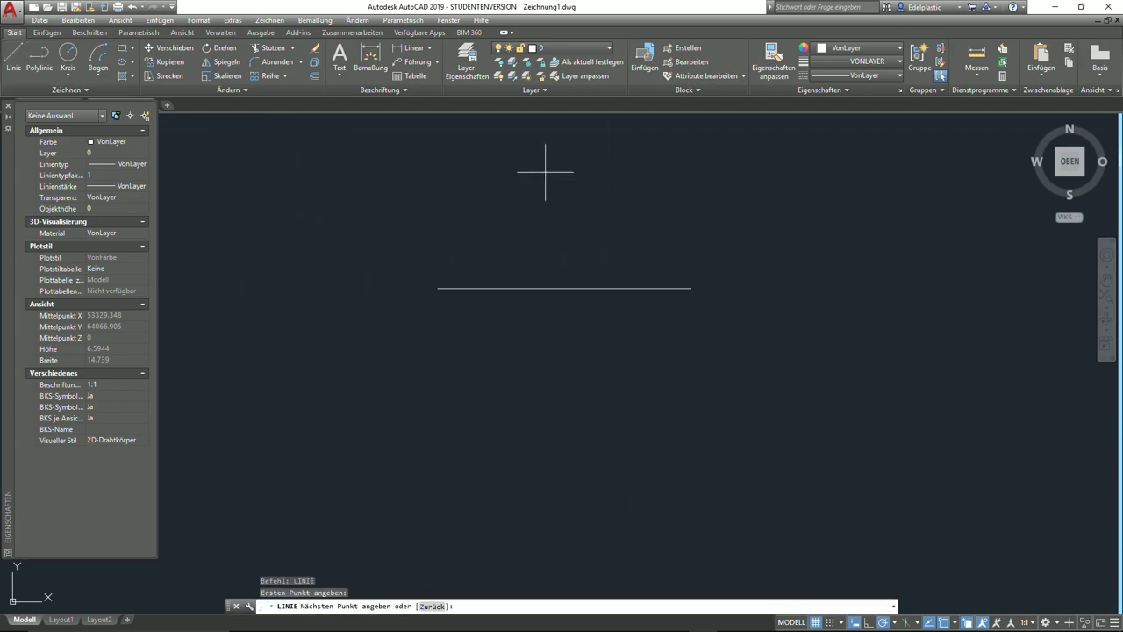
left_click(545, 396)
right_click(545, 397)
left_click(566, 404)
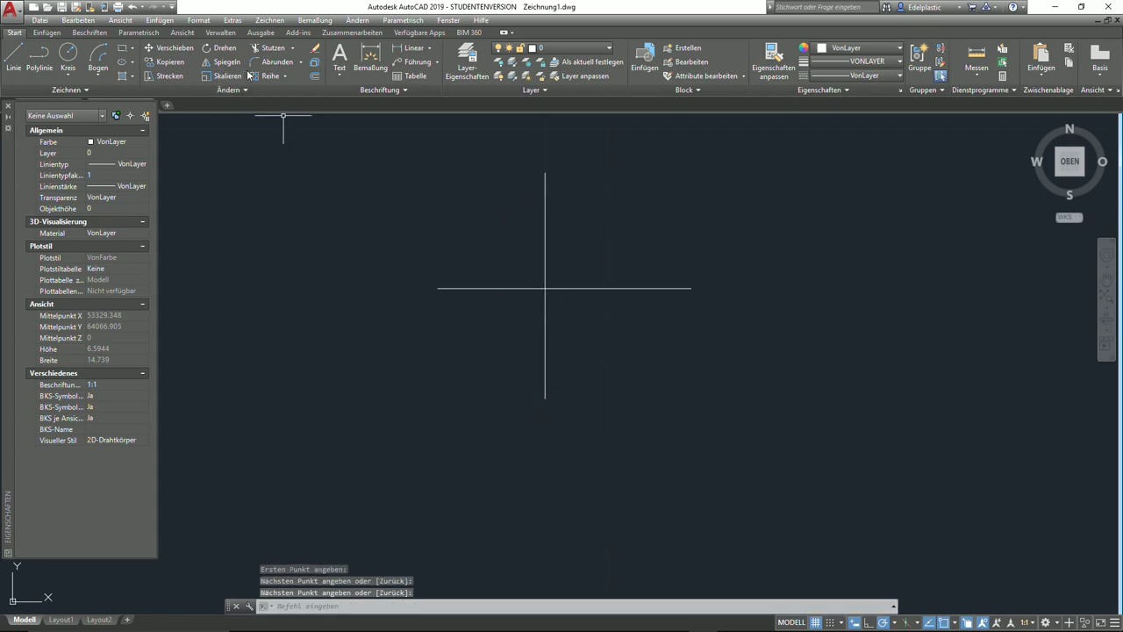
left_click(266, 49)
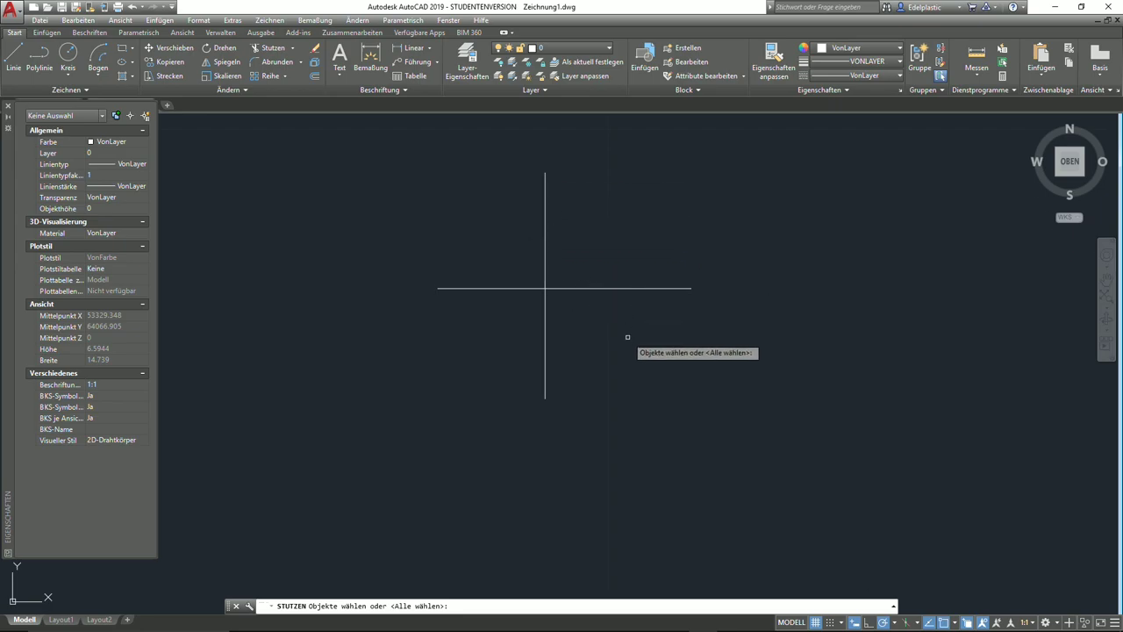
- Trim the cross's upper and right arms using both lines as cutting edges
left_click(552, 287)
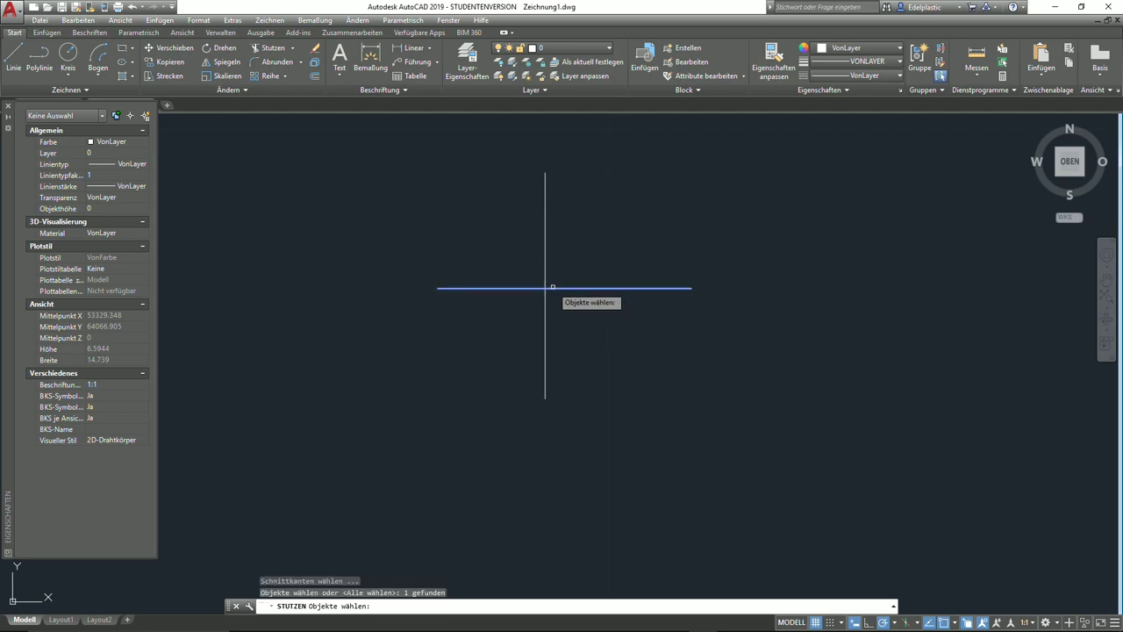
left_click(545, 237)
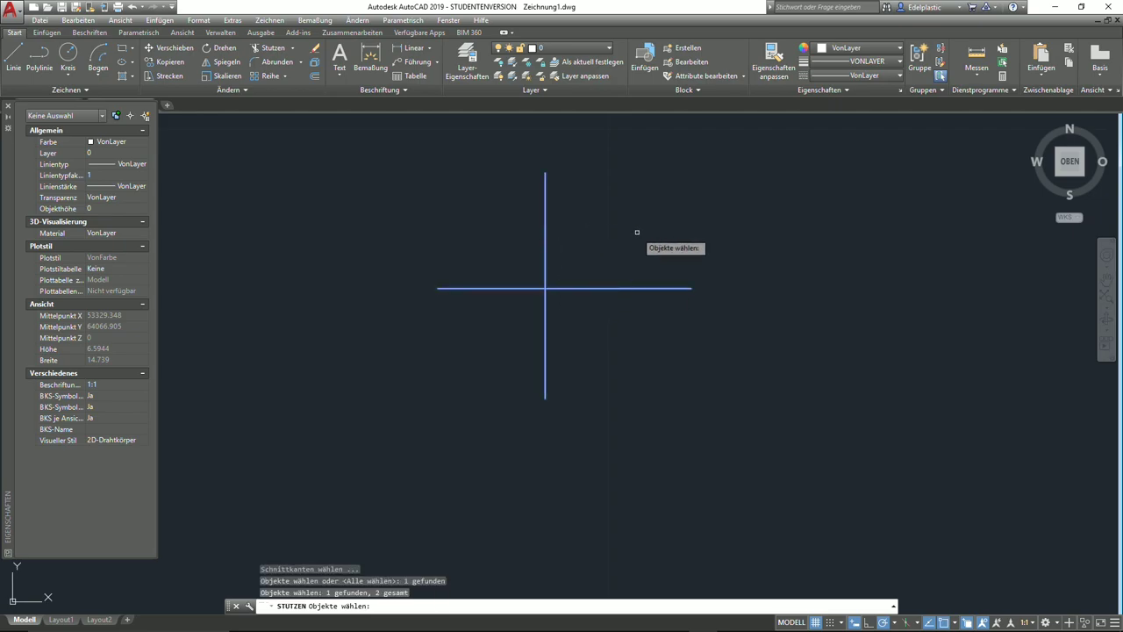
key("Return")
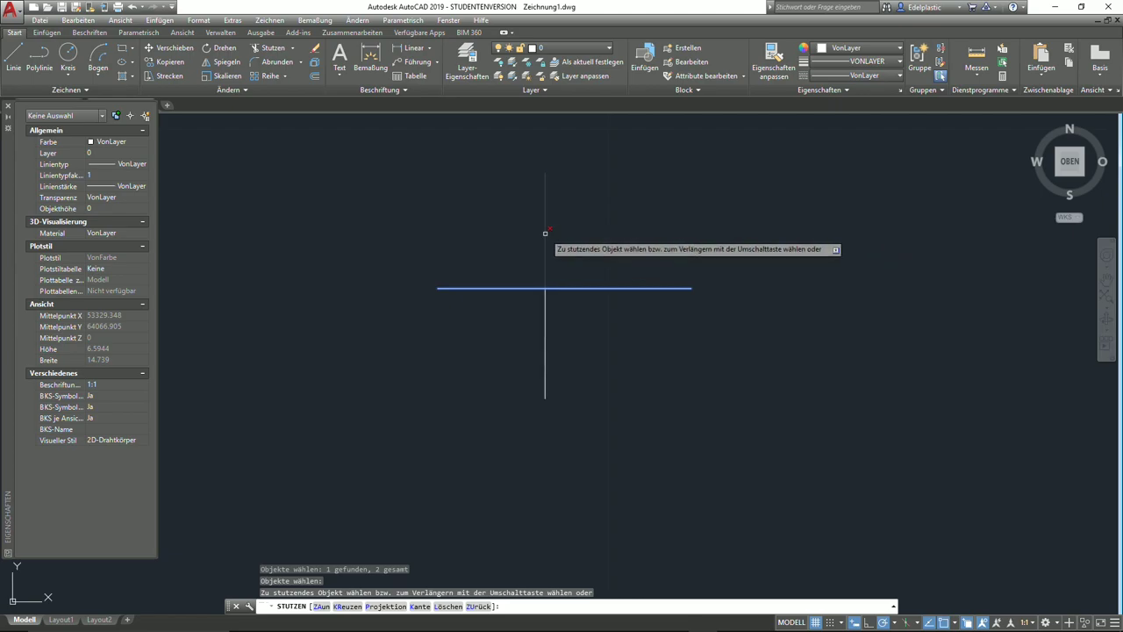
left_click(544, 233)
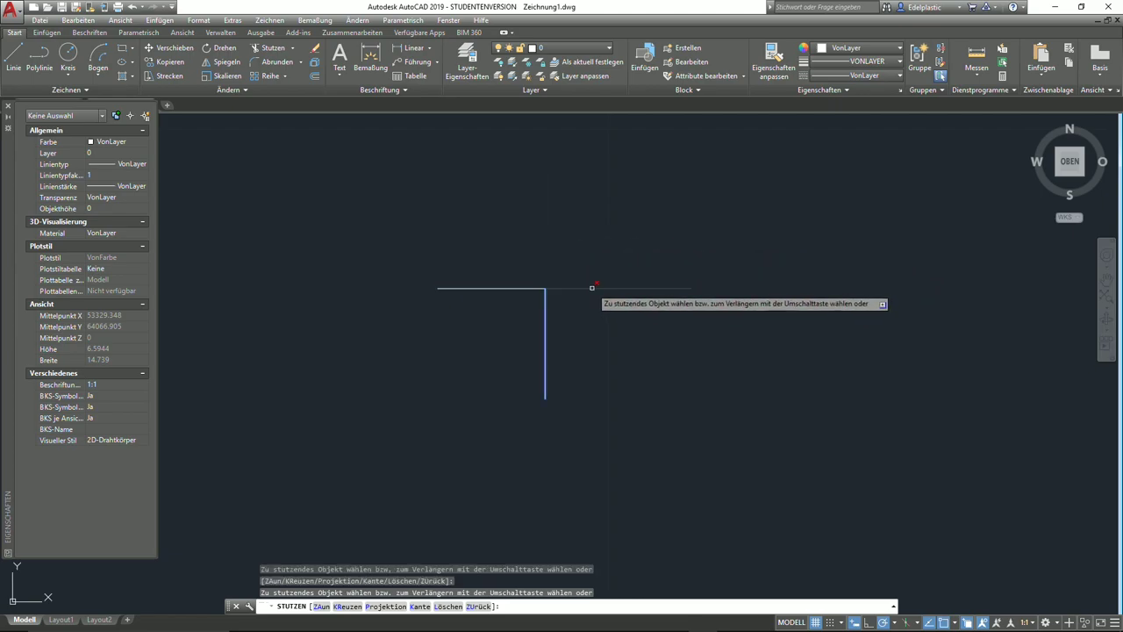
left_click(592, 287)
key("Return")
key("Return")
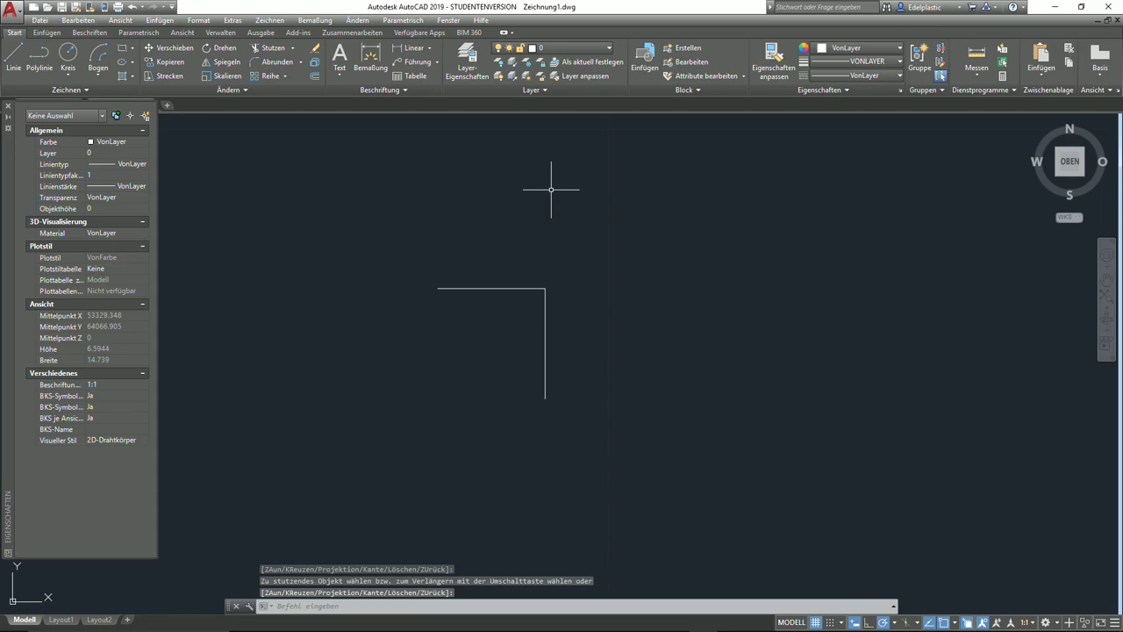
- Undo, then trim the upper and right arms again using all lines as cutting edges
left_click(134, 7)
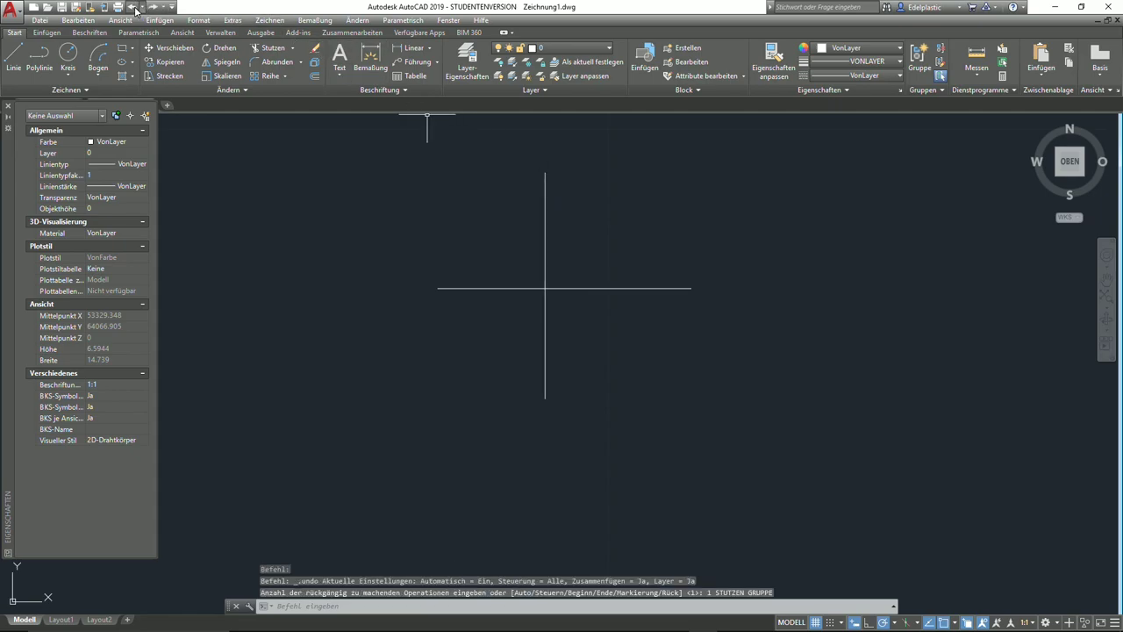
left_click(271, 50)
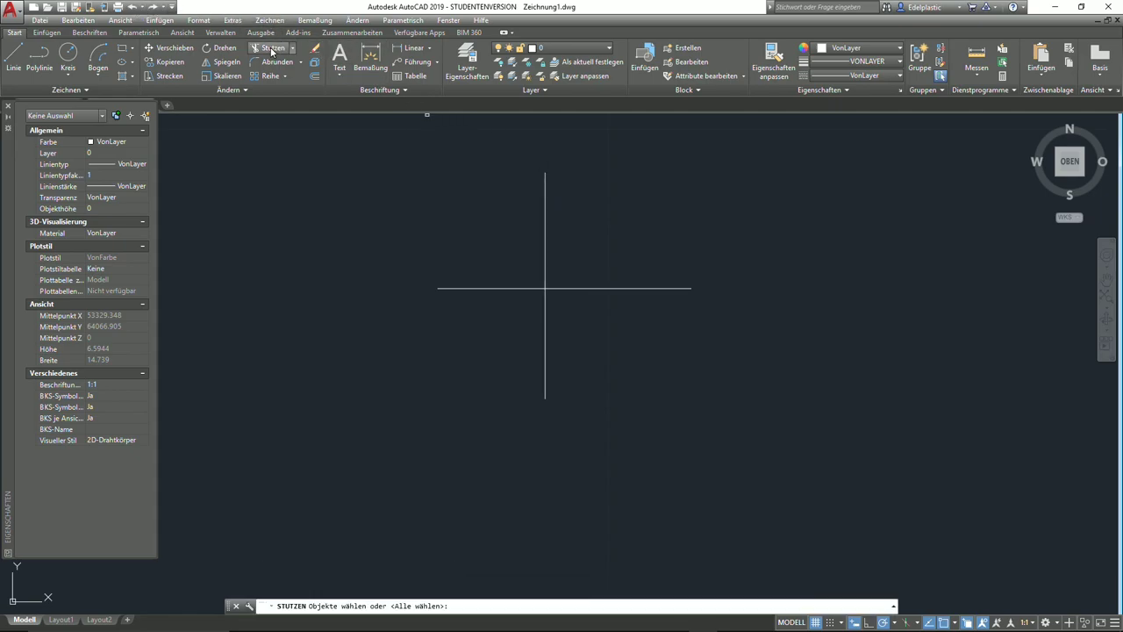
key("Return")
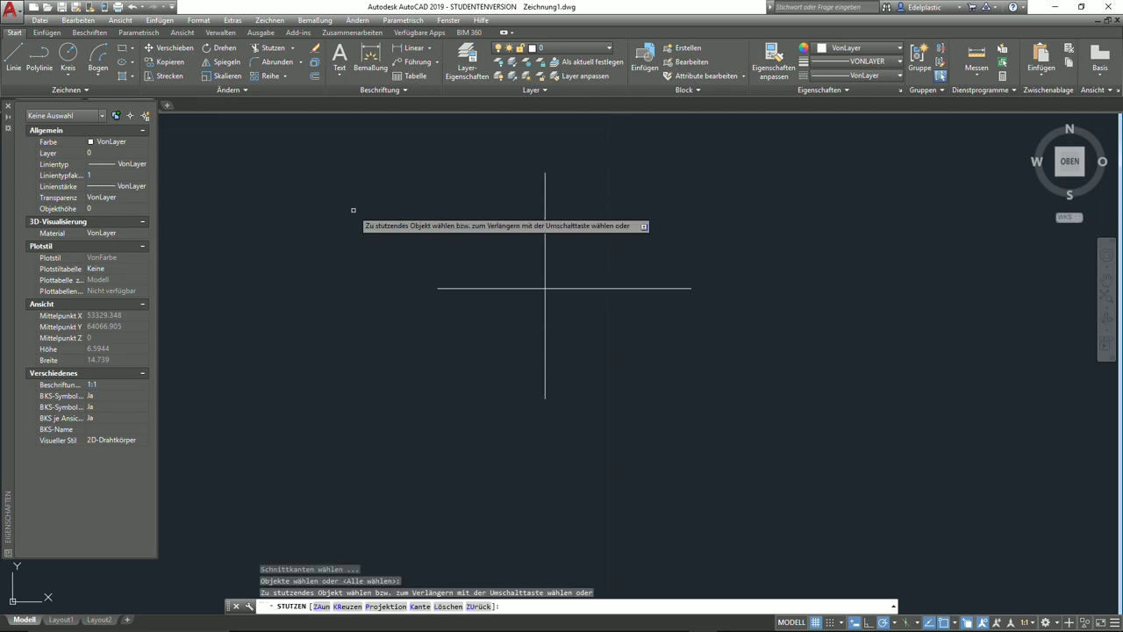
left_click(545, 200)
left_click(594, 288)
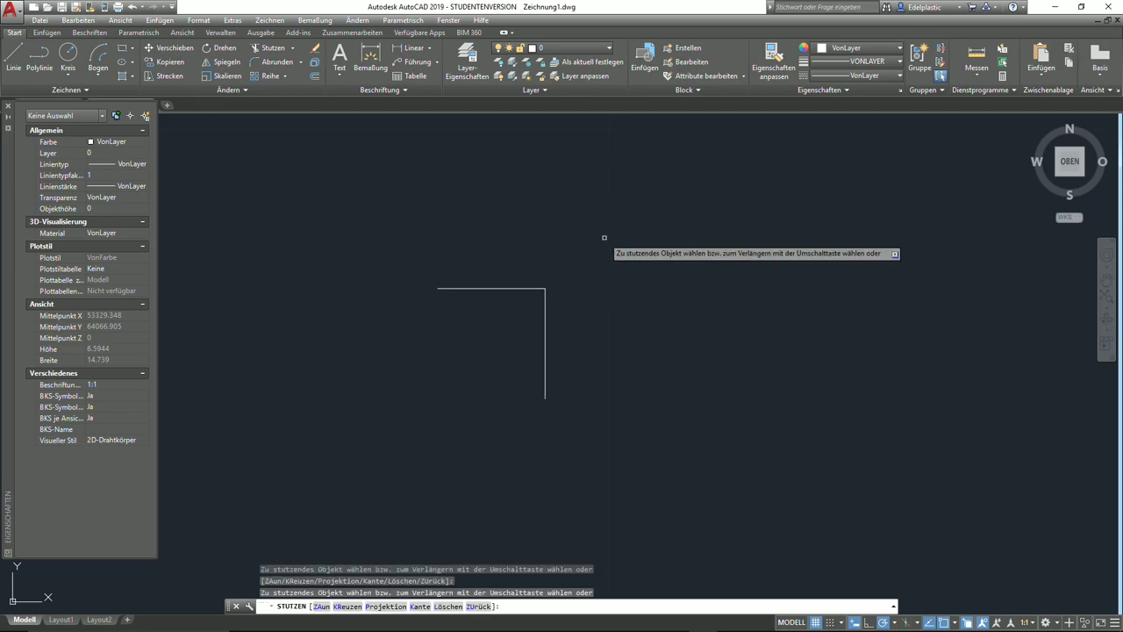
right_click(651, 332)
left_click(673, 335)
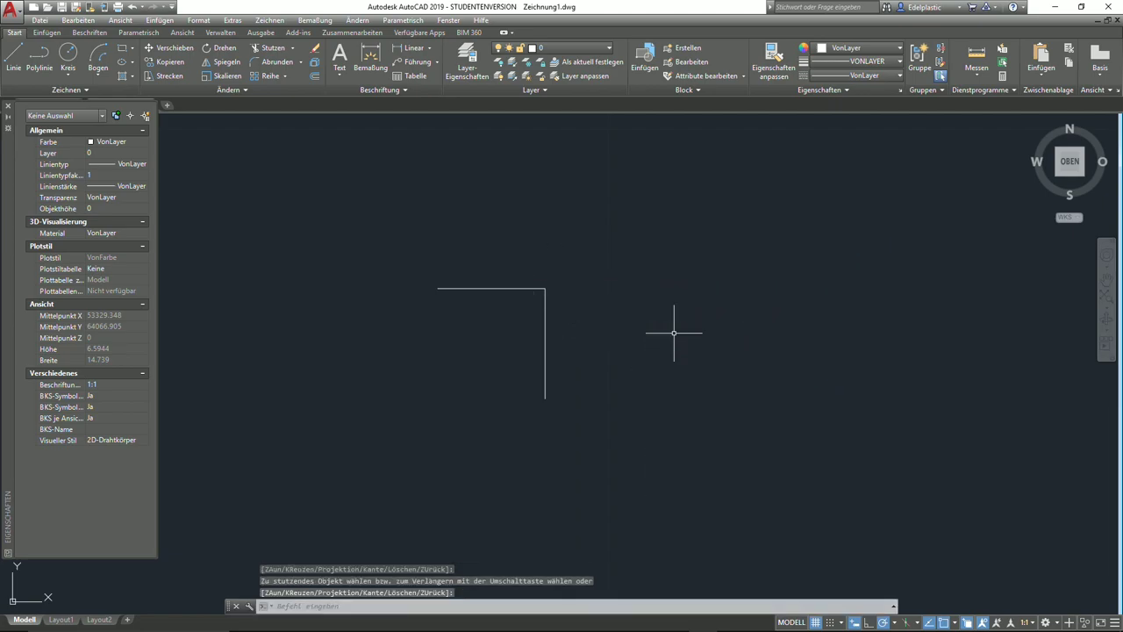
- Draw a horizontal line above the L-shaped corner
left_click(13, 57)
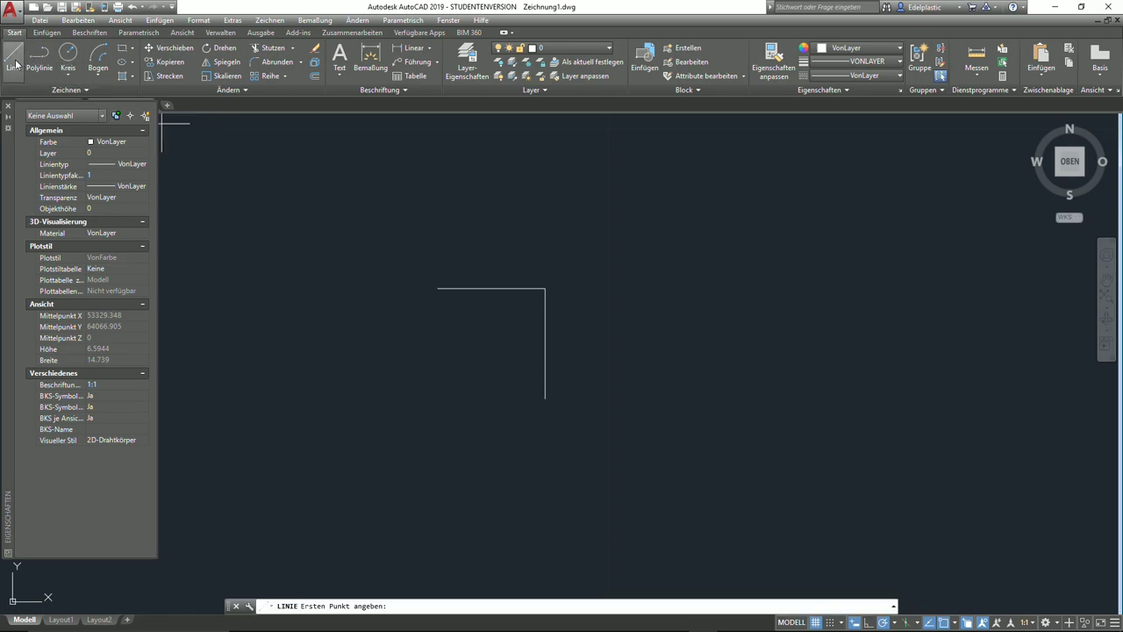
left_click(437, 140)
left_click(682, 139)
right_click(682, 143)
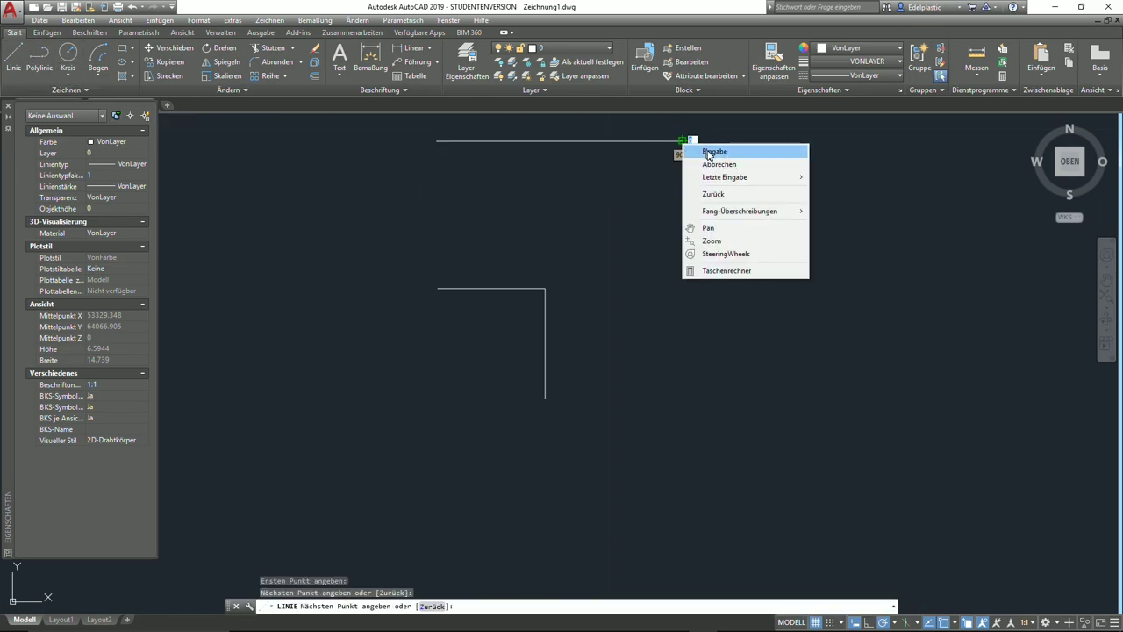
left_click(693, 148)
middle_click_drag(682, 225, 653, 324)
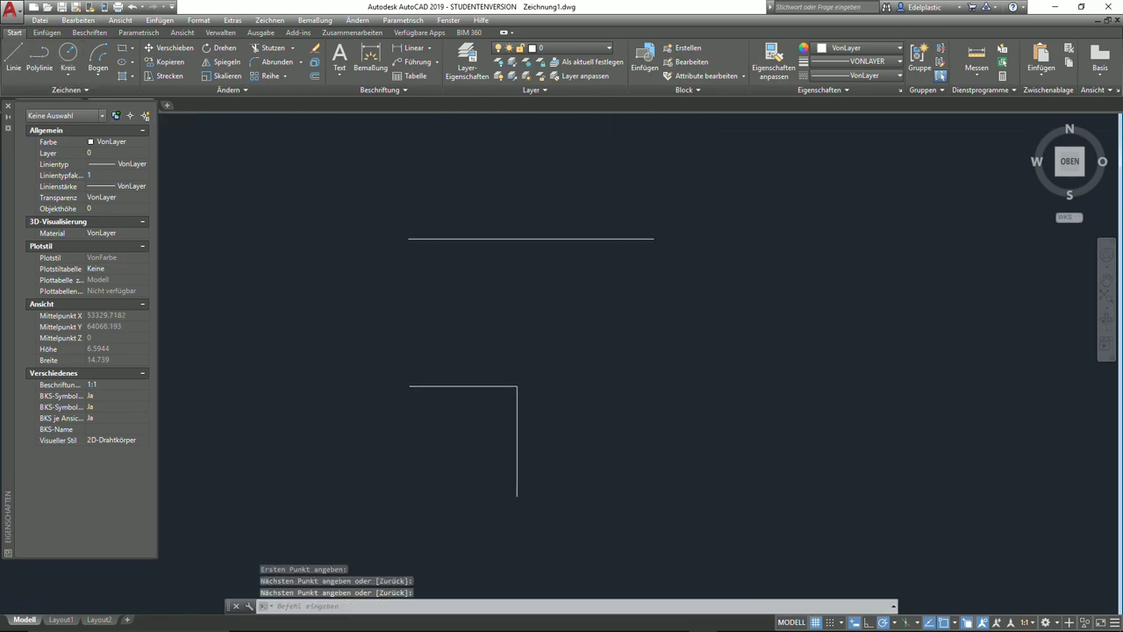
- Extend the vertical line up to the top line with Verlängern, then undo it
left_click(293, 49)
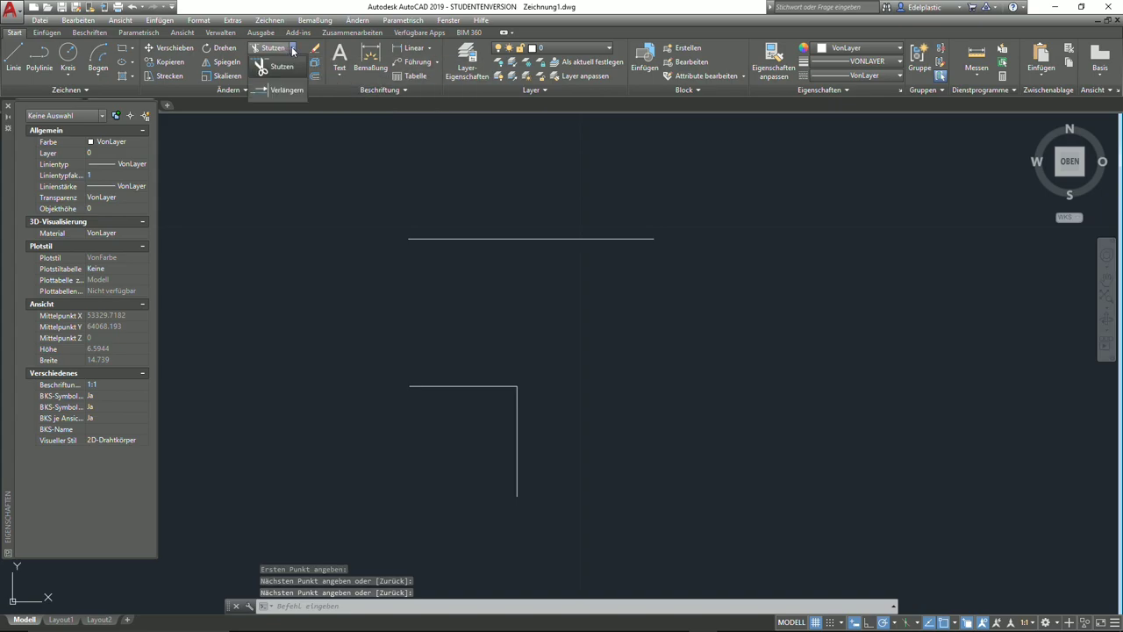
left_click(290, 93)
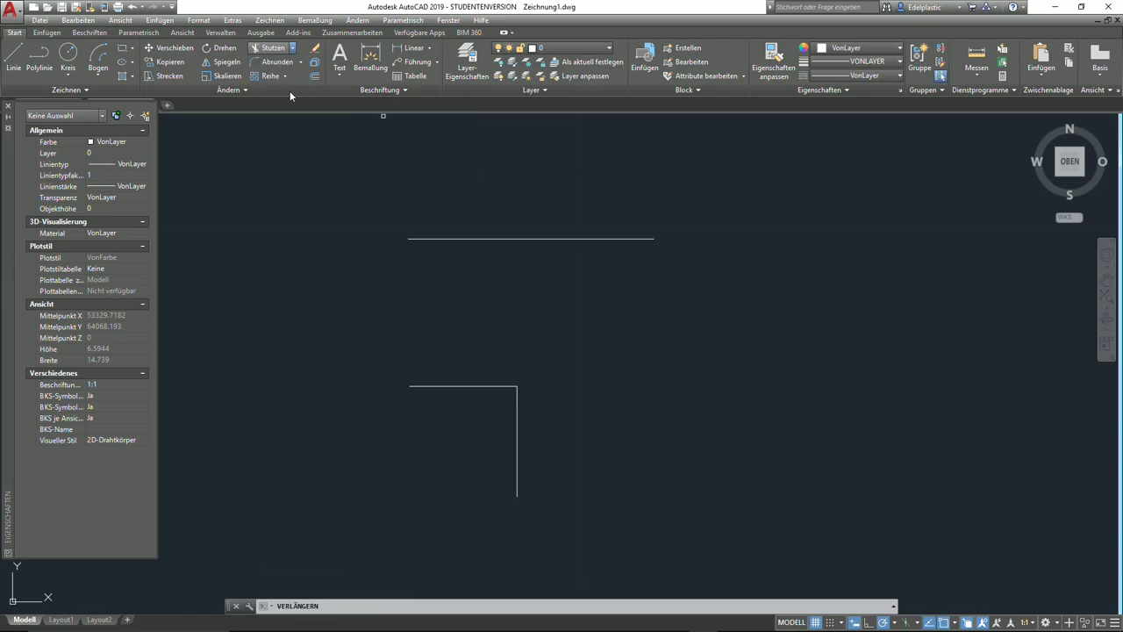
left_click(517, 393)
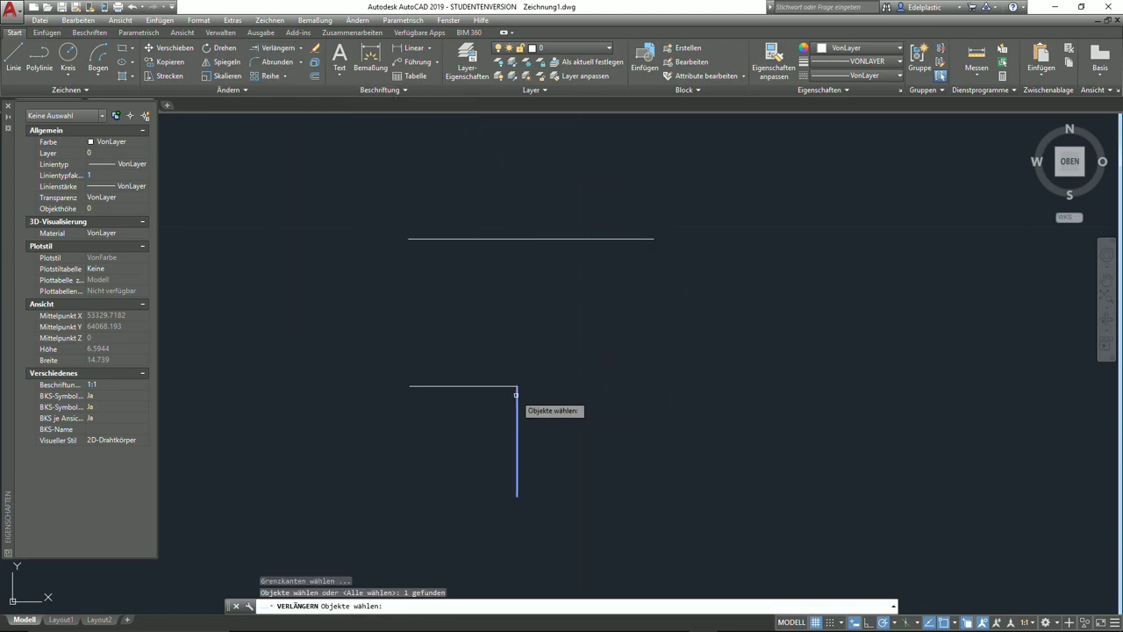
left_click(516, 231)
left_click(493, 250)
key("Return")
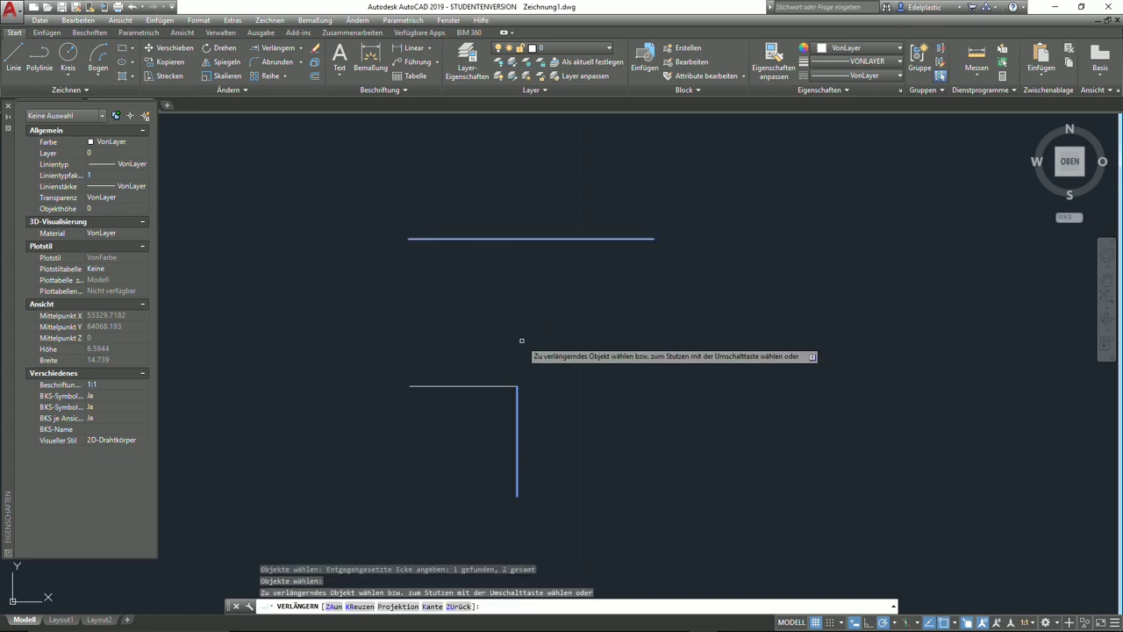
left_click(515, 395)
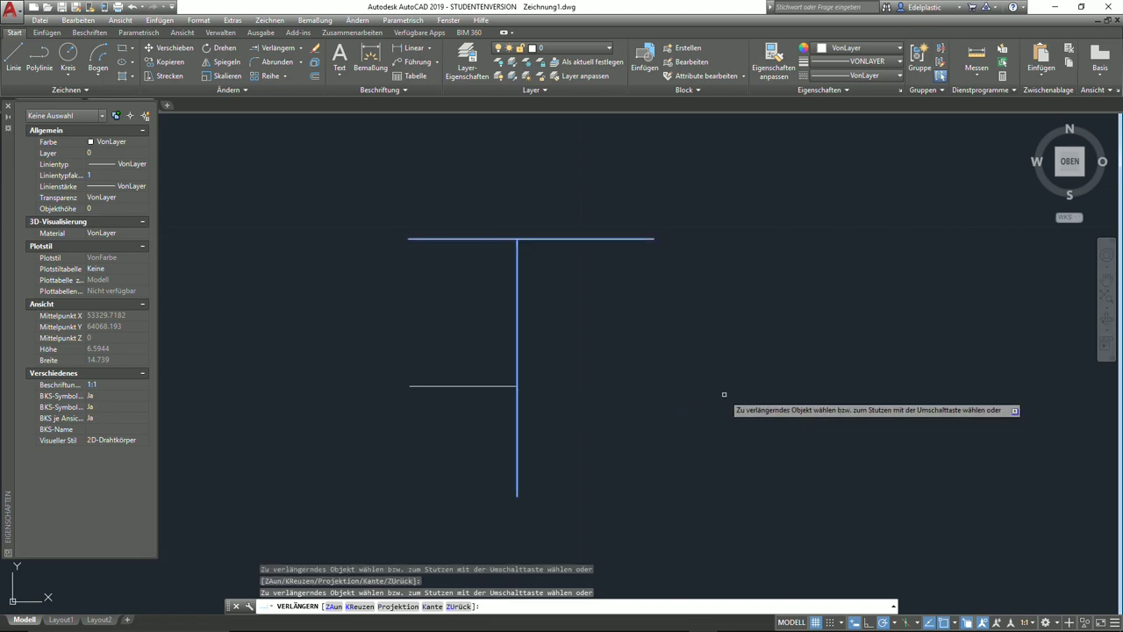
key("Return")
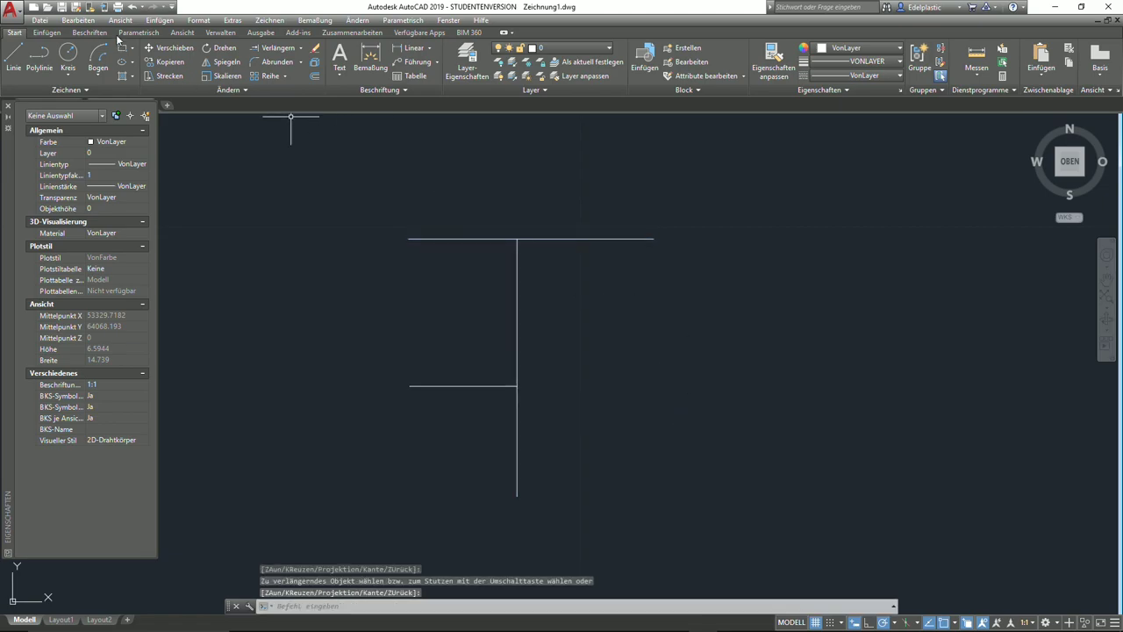
left_click(132, 7)
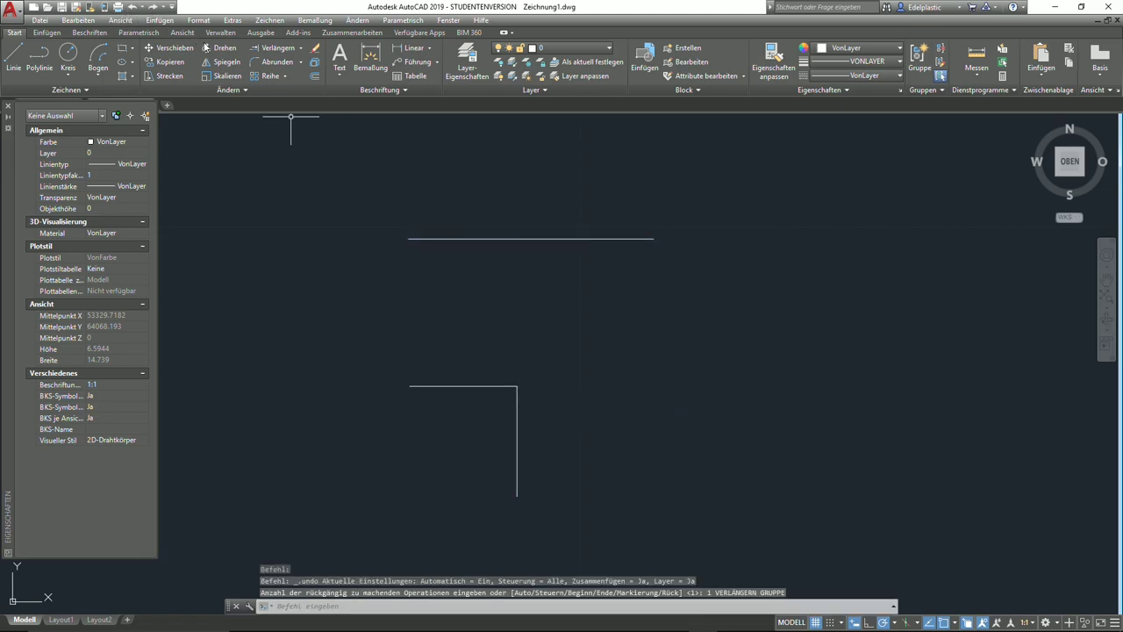
- Extend the vertical line again using all objects as boundaries, then undo it
left_click(268, 48)
key("Return")
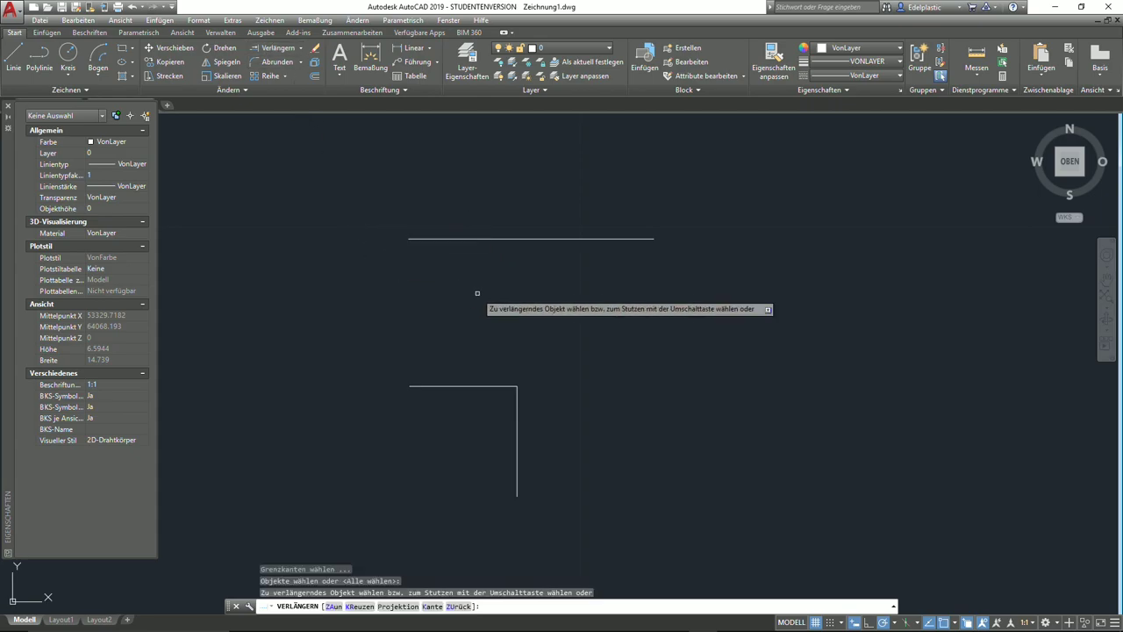
left_click(516, 397)
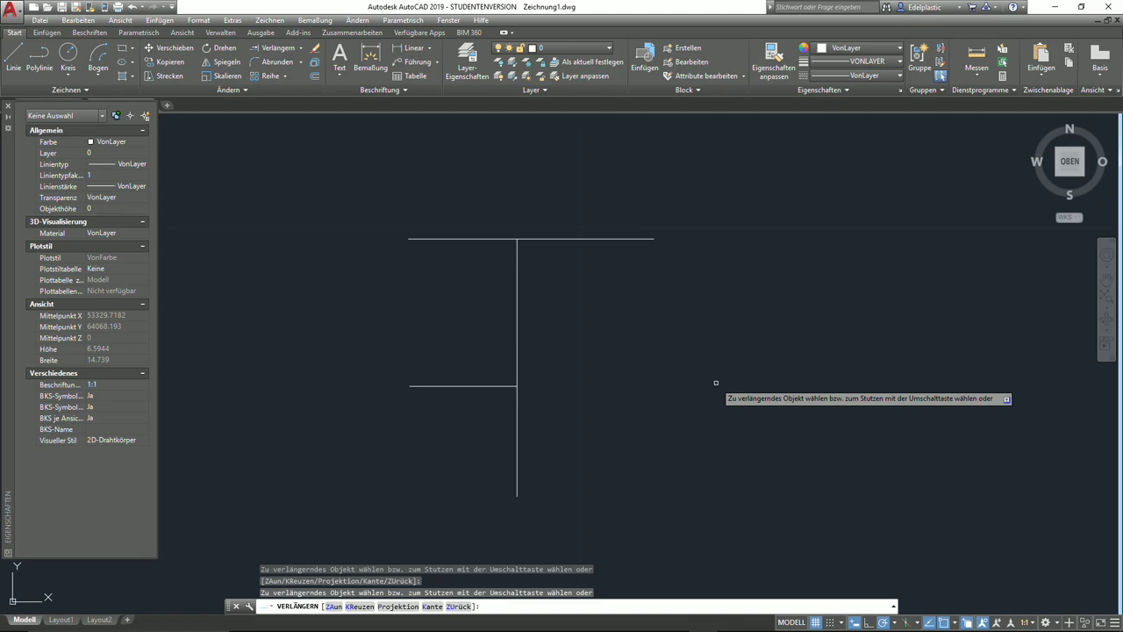
key("Return")
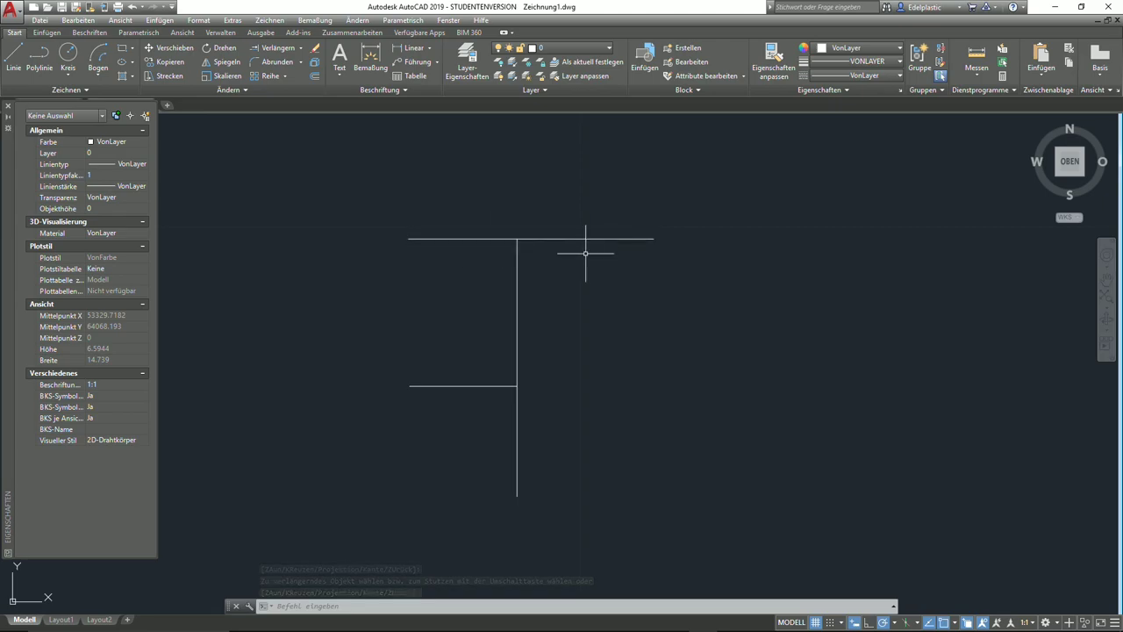
left_click(131, 6)
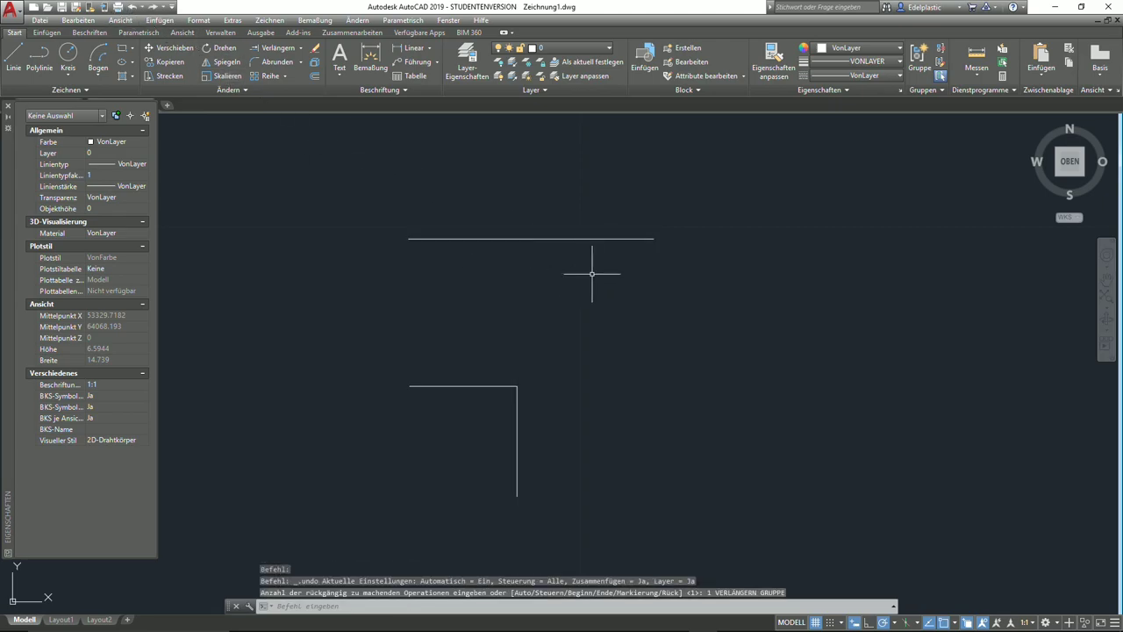
- Delete the upper horizontal line with a window selection after abandoning a grip edit and an extend attempt
left_click(597, 236)
left_click(647, 239)
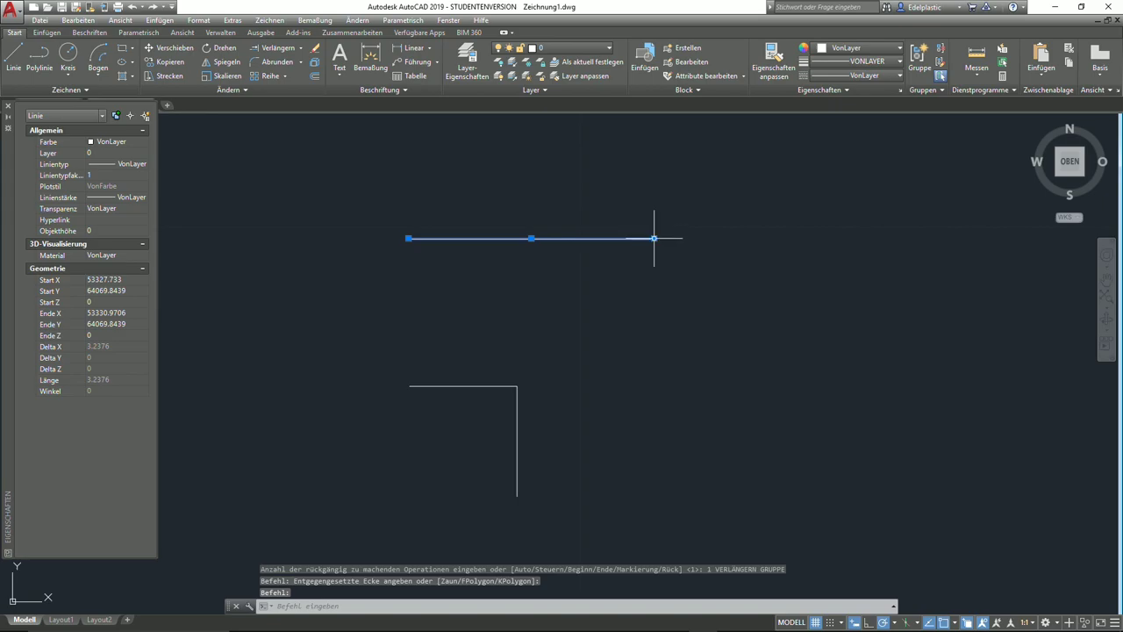
left_click(654, 237)
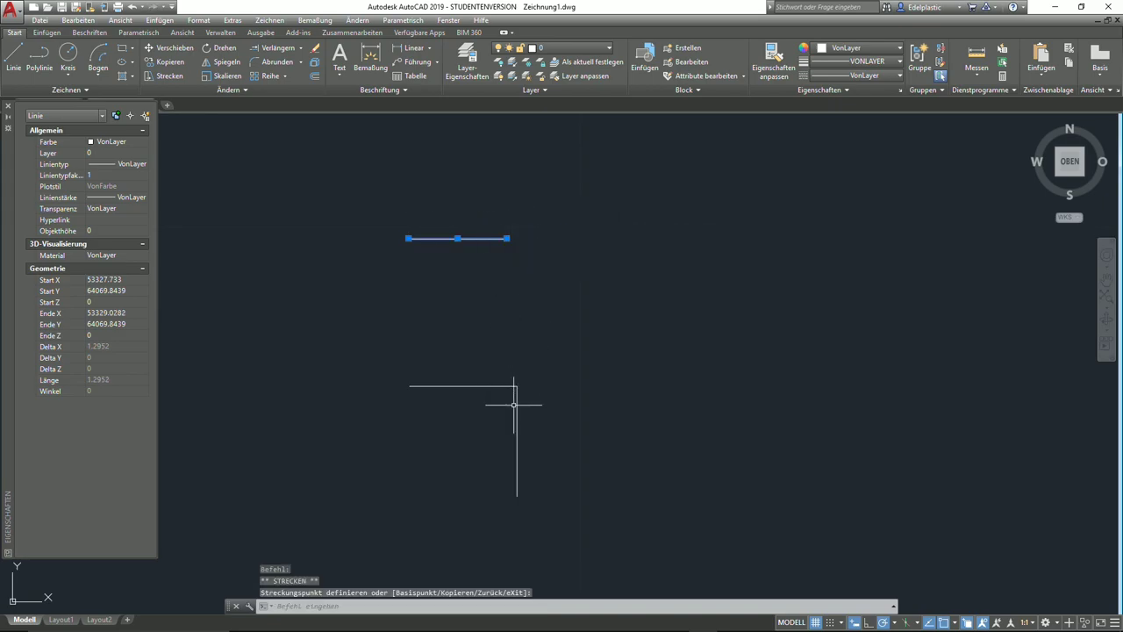
key("Escape")
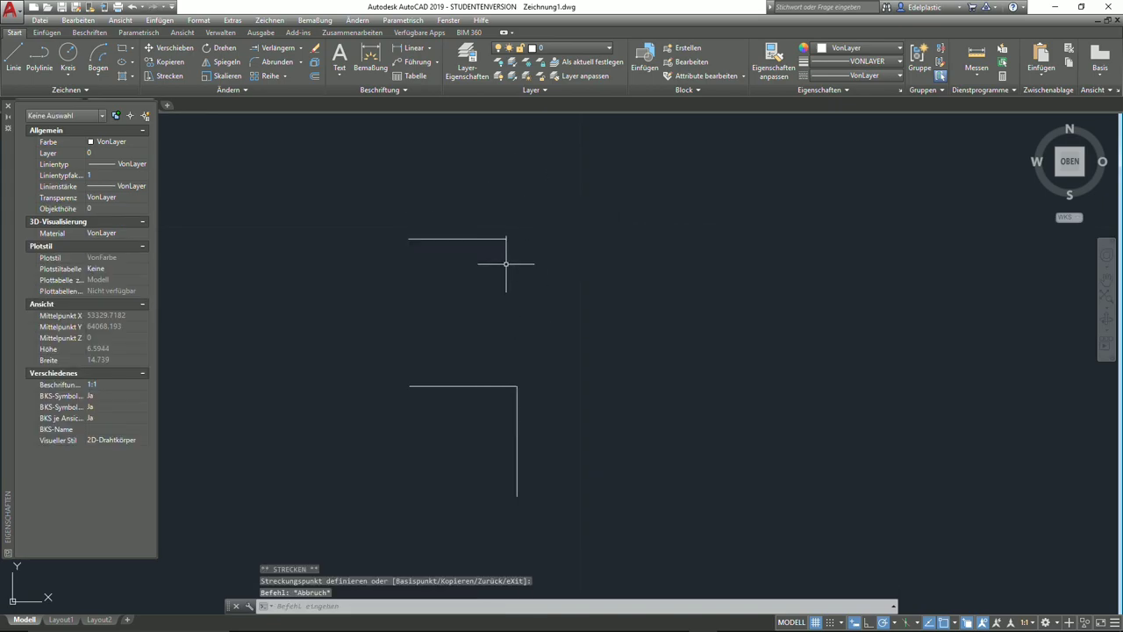
left_click(272, 49)
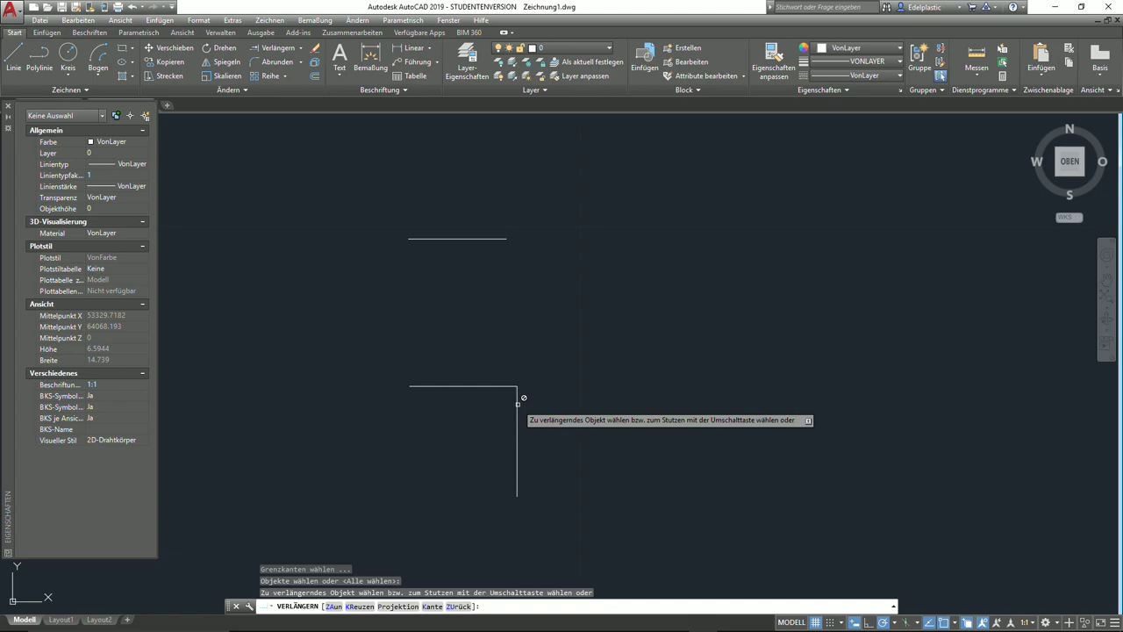
key("Escape")
left_click(551, 255)
left_click(441, 196)
key("Delete")
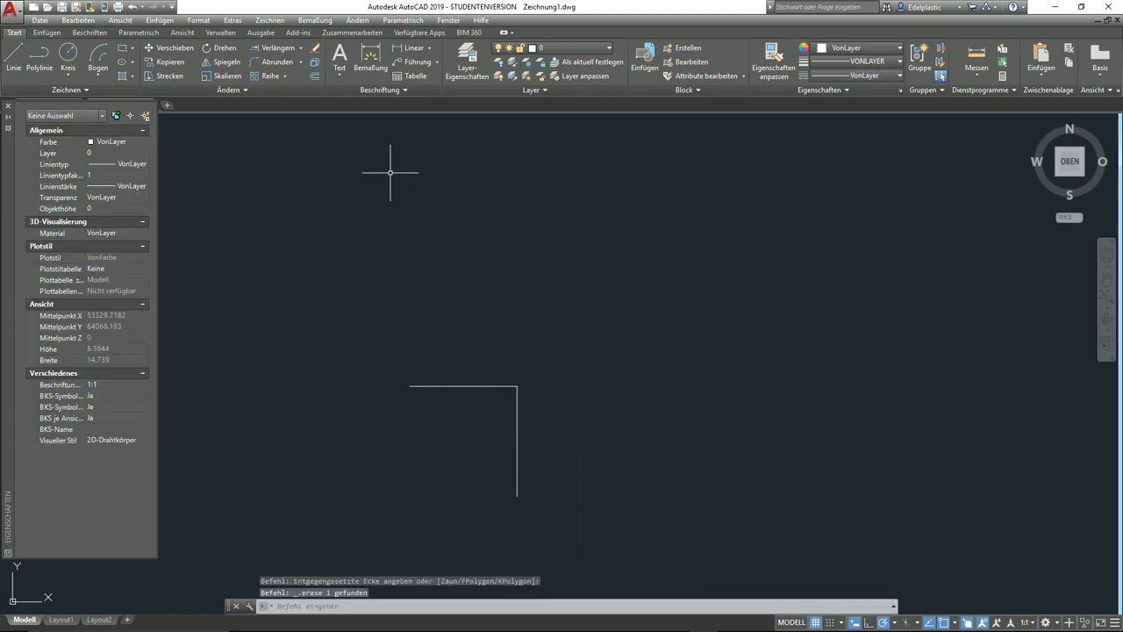
- After a failed trim, stretch the vertical line's top end upward past the corner
left_click(300, 48)
left_click(276, 64)
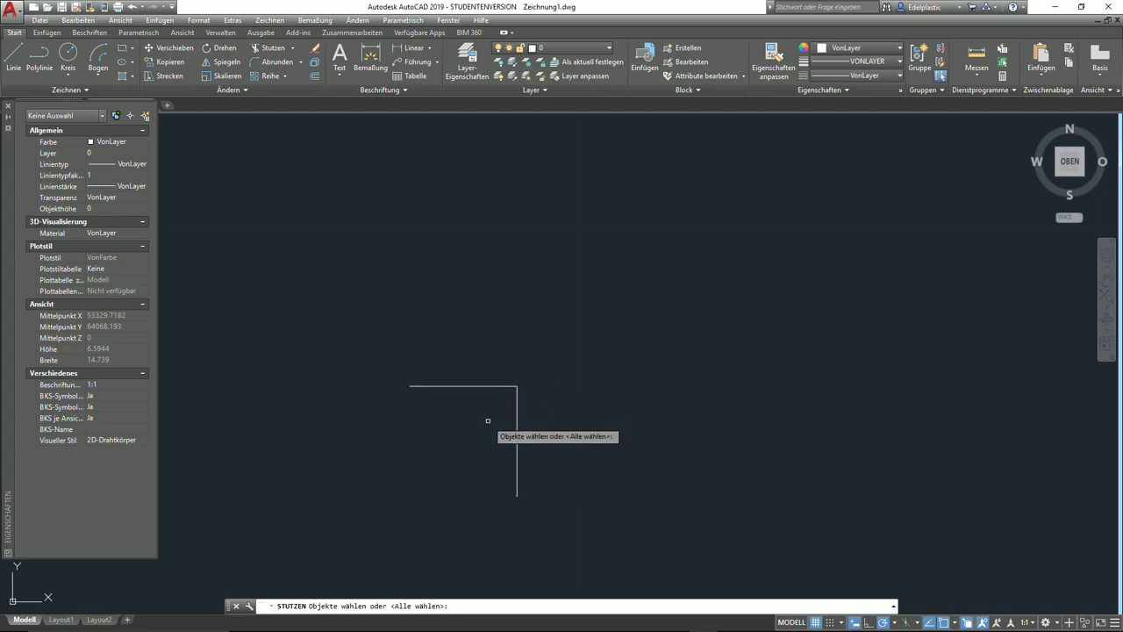
key("Return")
left_click(517, 404)
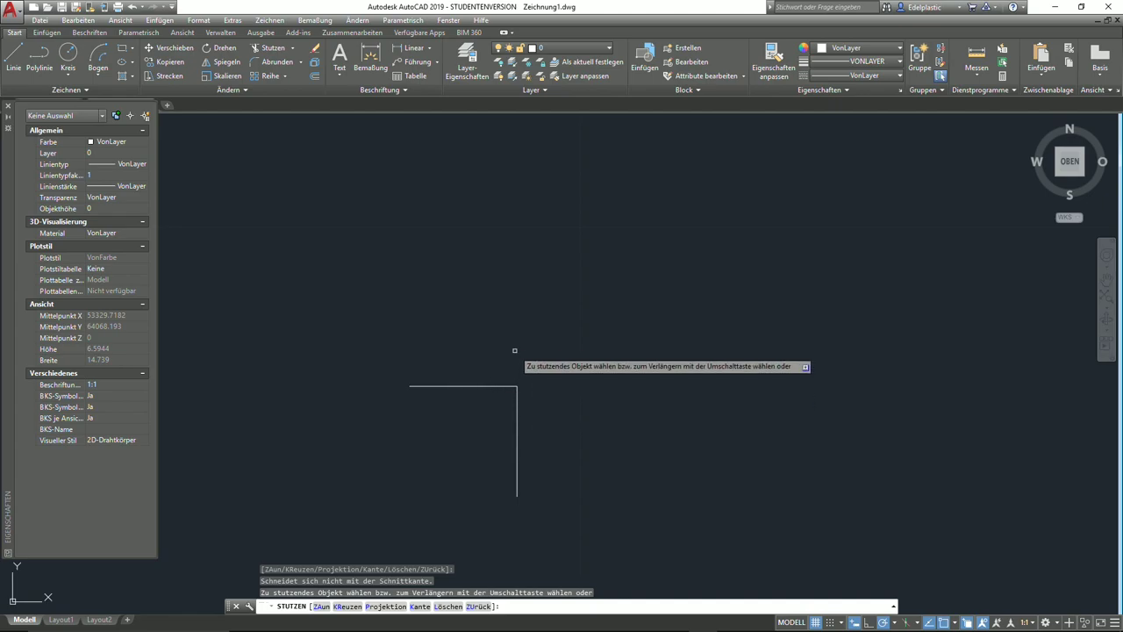
key("Escape")
left_click(517, 396)
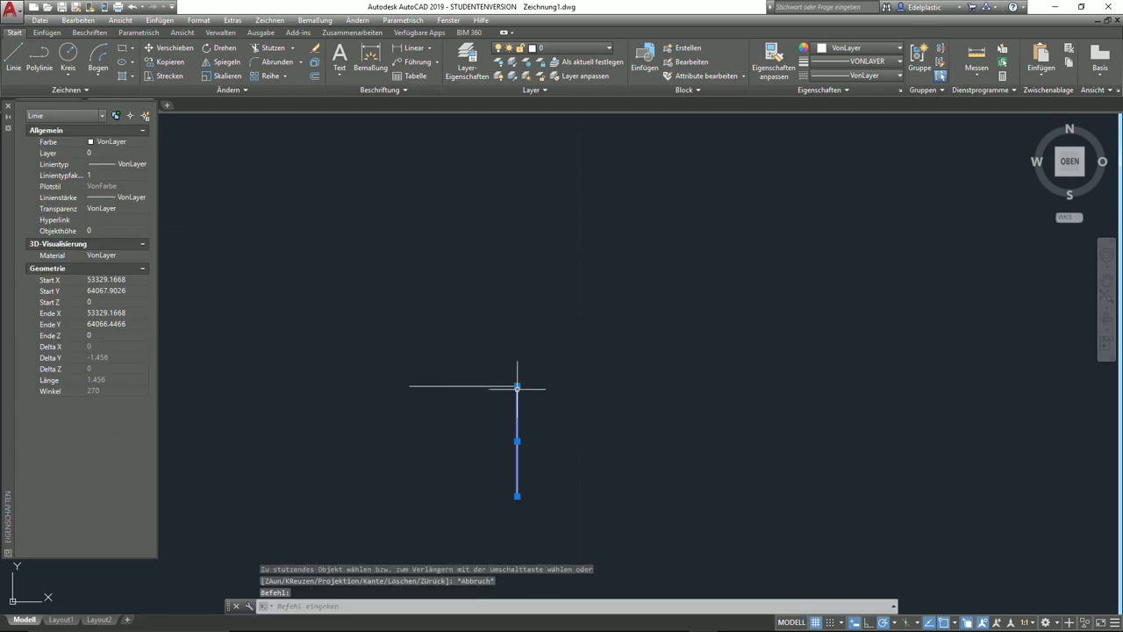
left_click(516, 387)
left_click(517, 307)
key("Escape")
key("Escape")
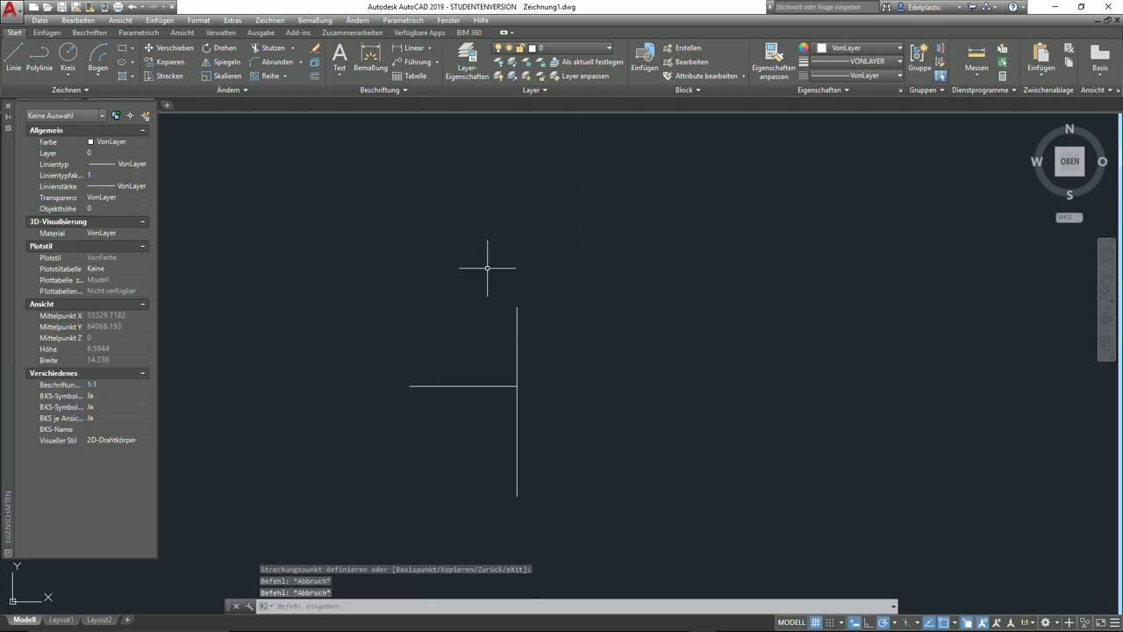
- Trim away the vertical line's part above the corner with Stutzen
left_click(264, 50)
key("Return")
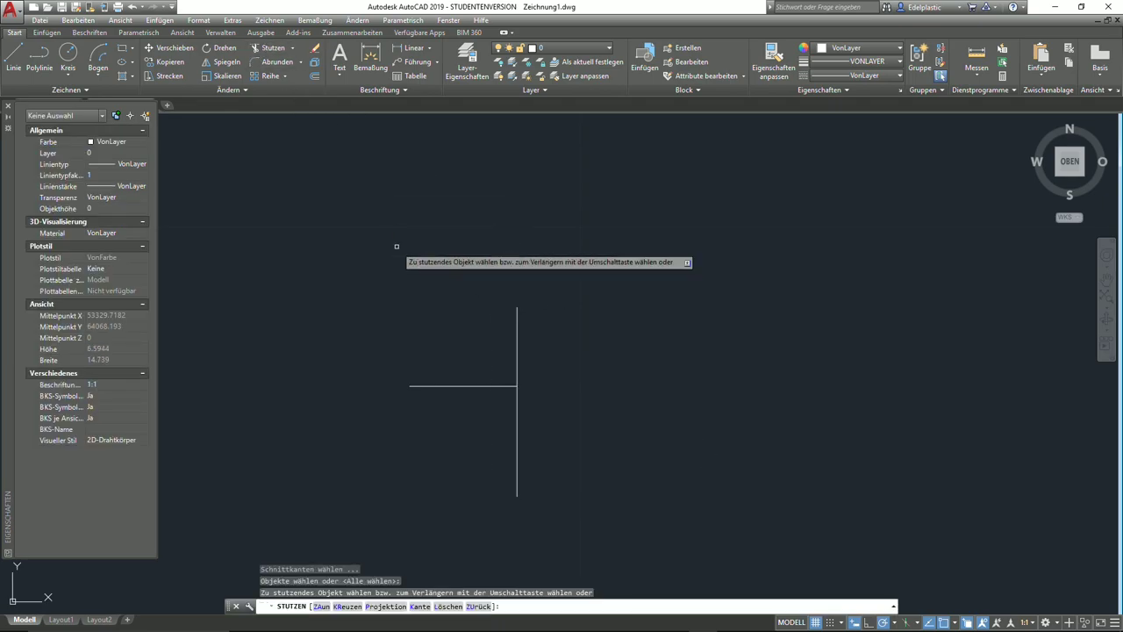
left_click(517, 326)
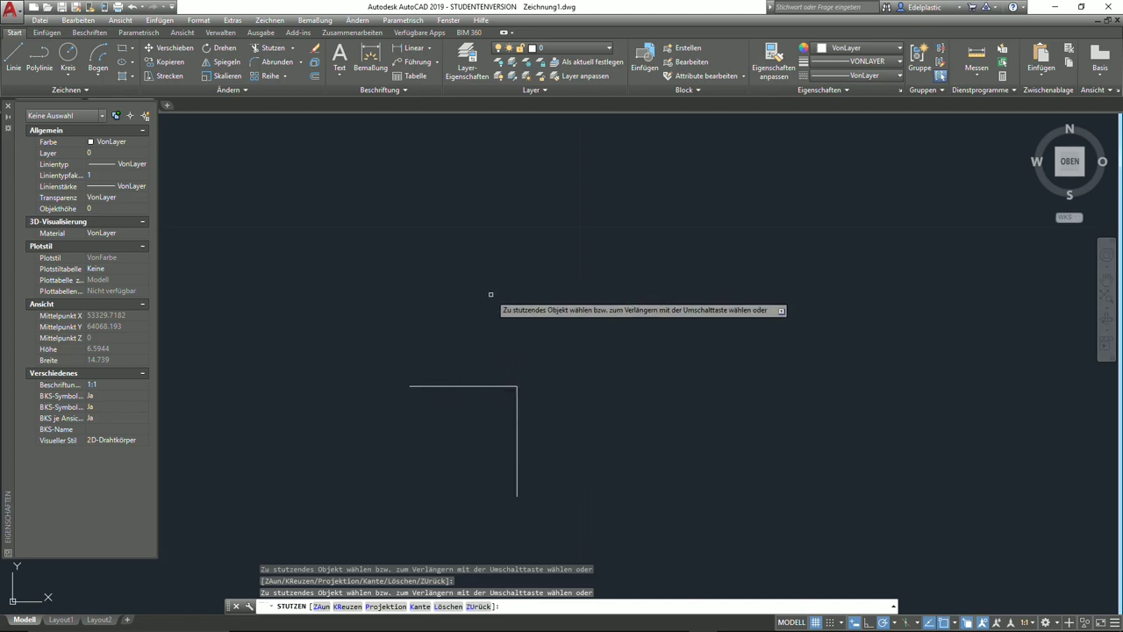
key("Escape")
key("Escape")
key("Escape")
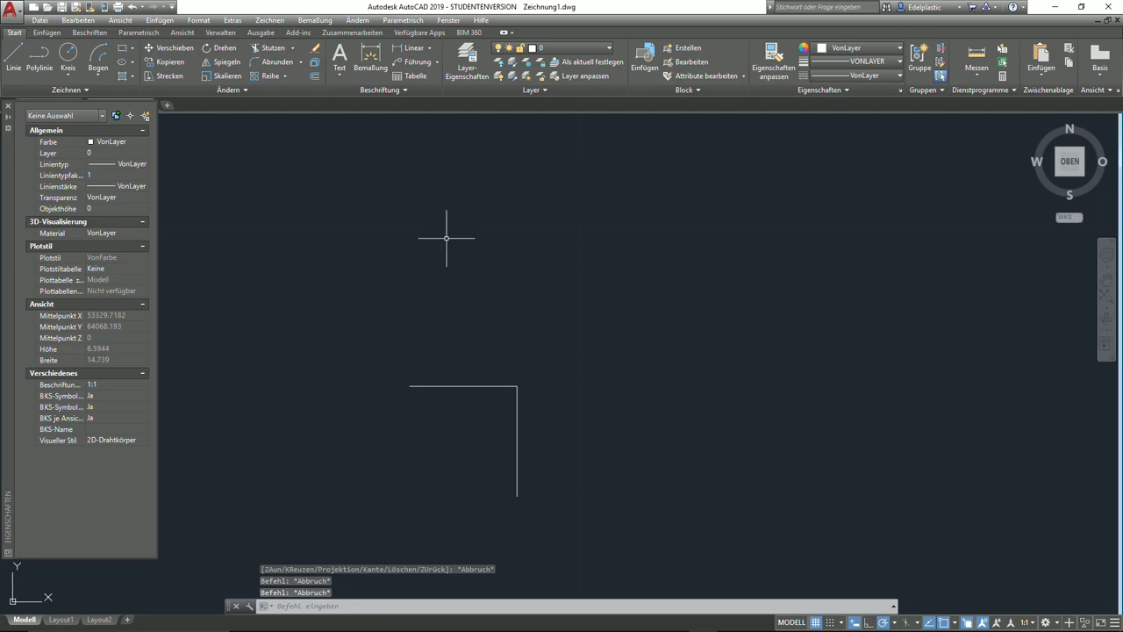
- Attempt a radius 2 fillet on the two corner lines, which is rejected as too large
left_click(278, 62)
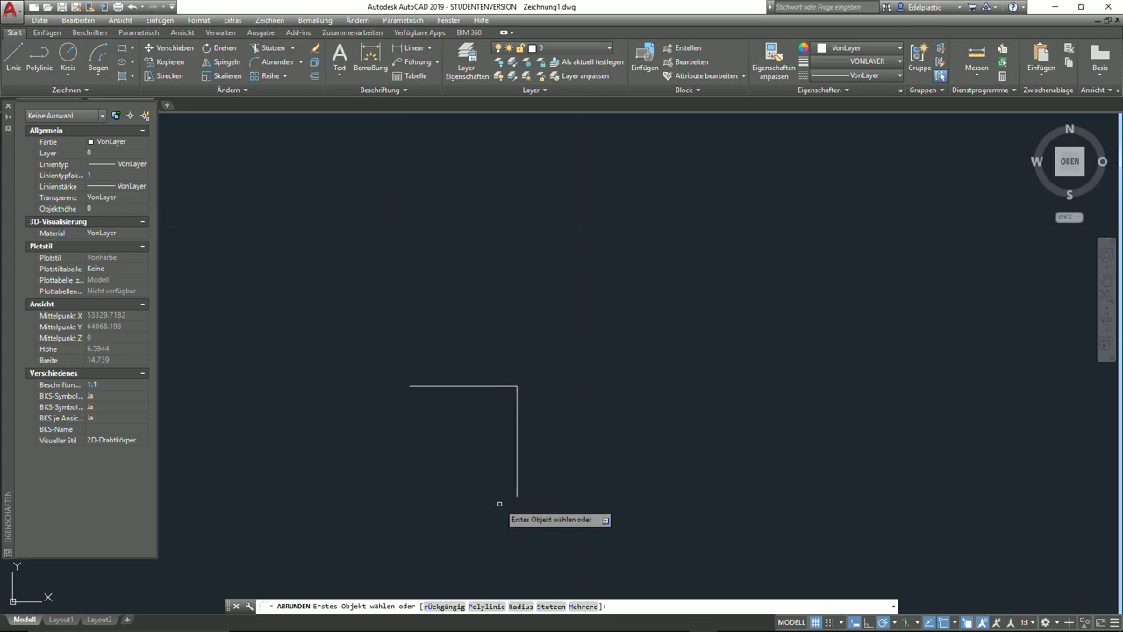
left_click(522, 607)
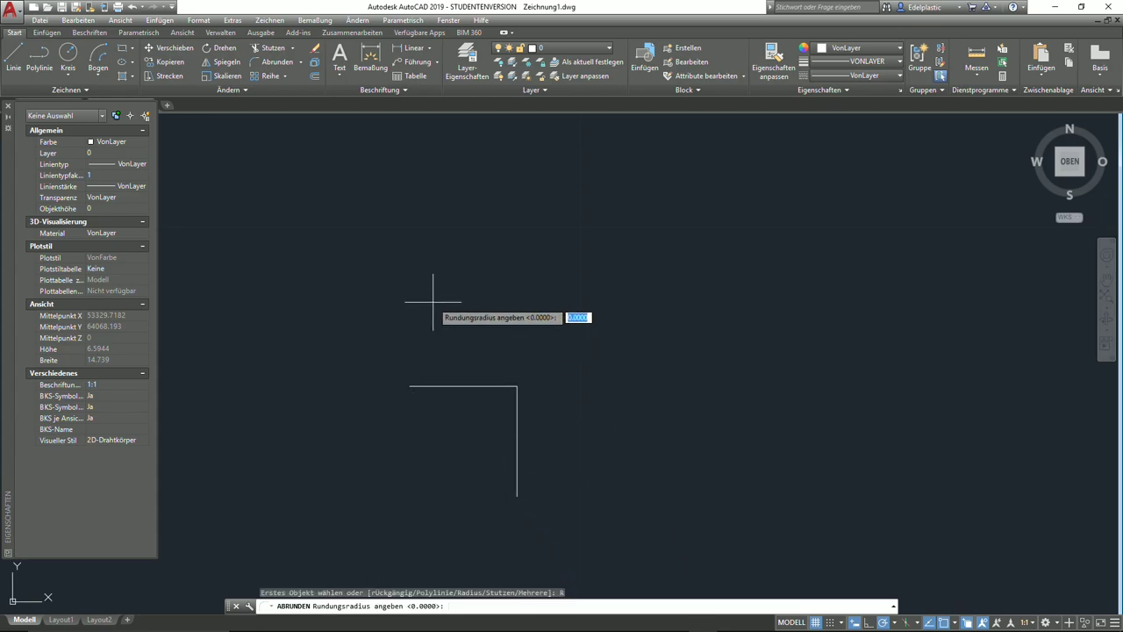
type("2")
key("Return")
left_click(485, 386)
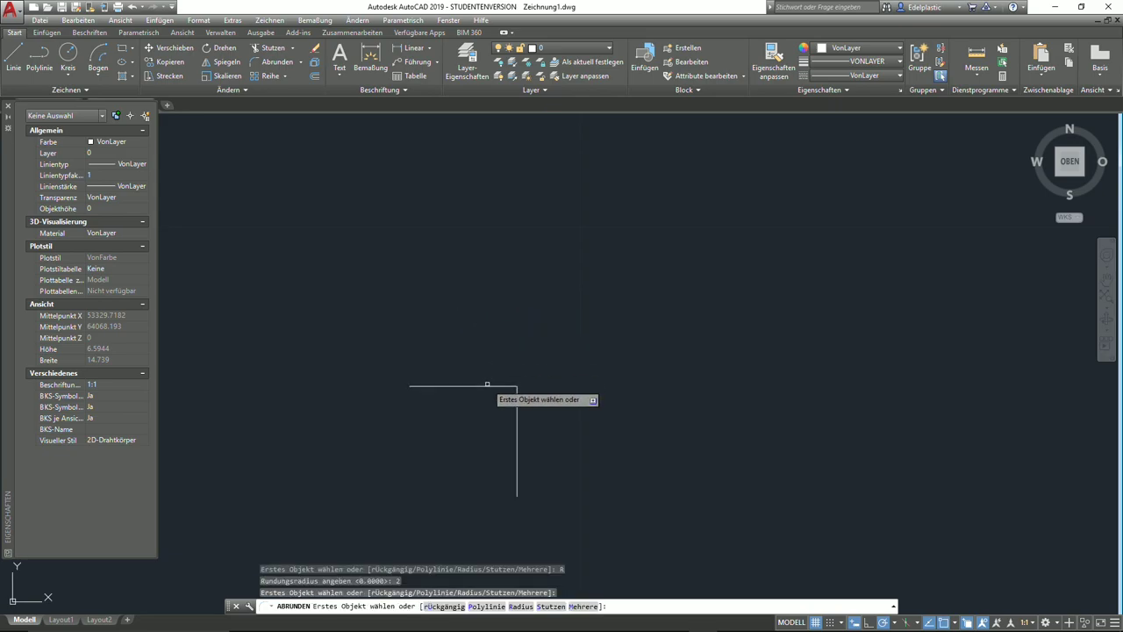
left_click(517, 403)
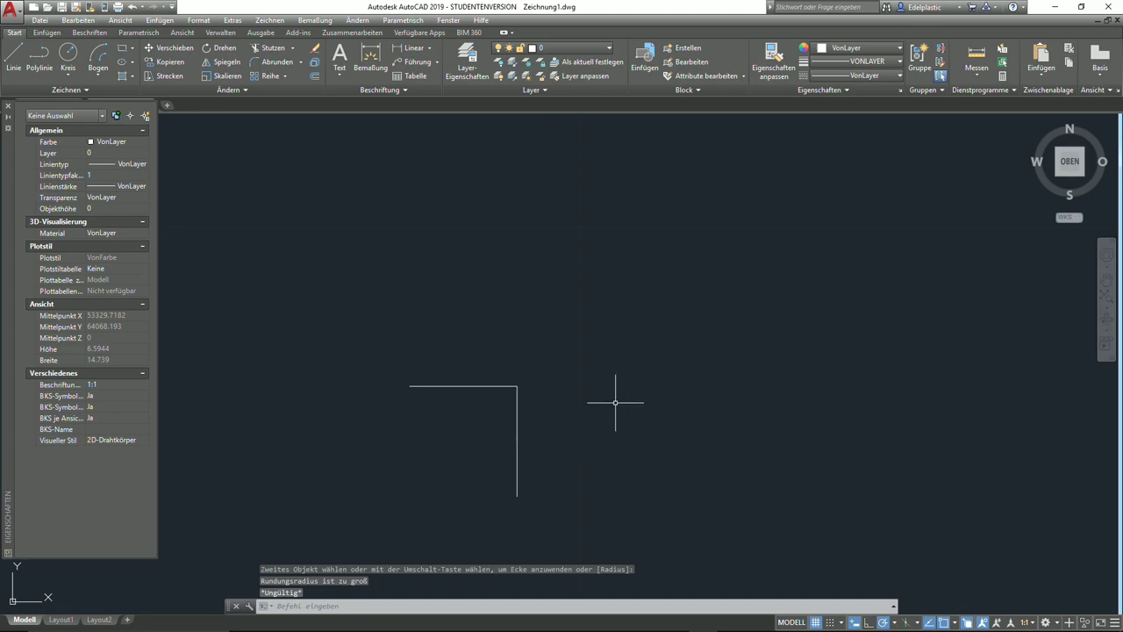
- Window-select both corner lines and delete them
left_click(582, 431)
left_click(504, 364)
key("Delete")
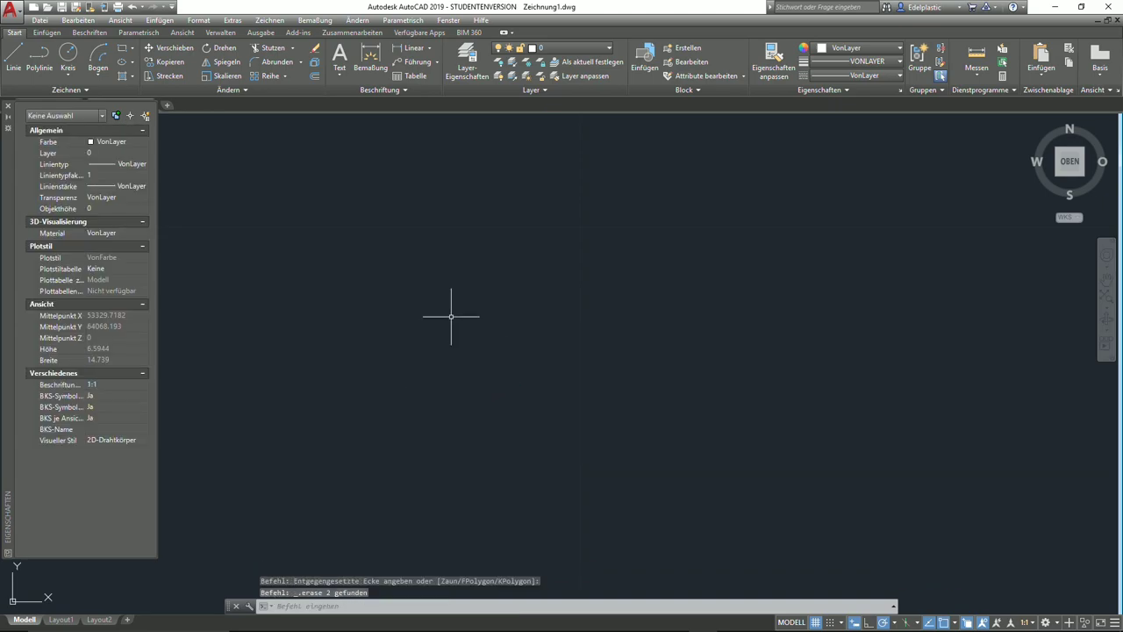
- Draw a 10 by 10 square with Rechteck from a picked first corner
left_click(123, 48)
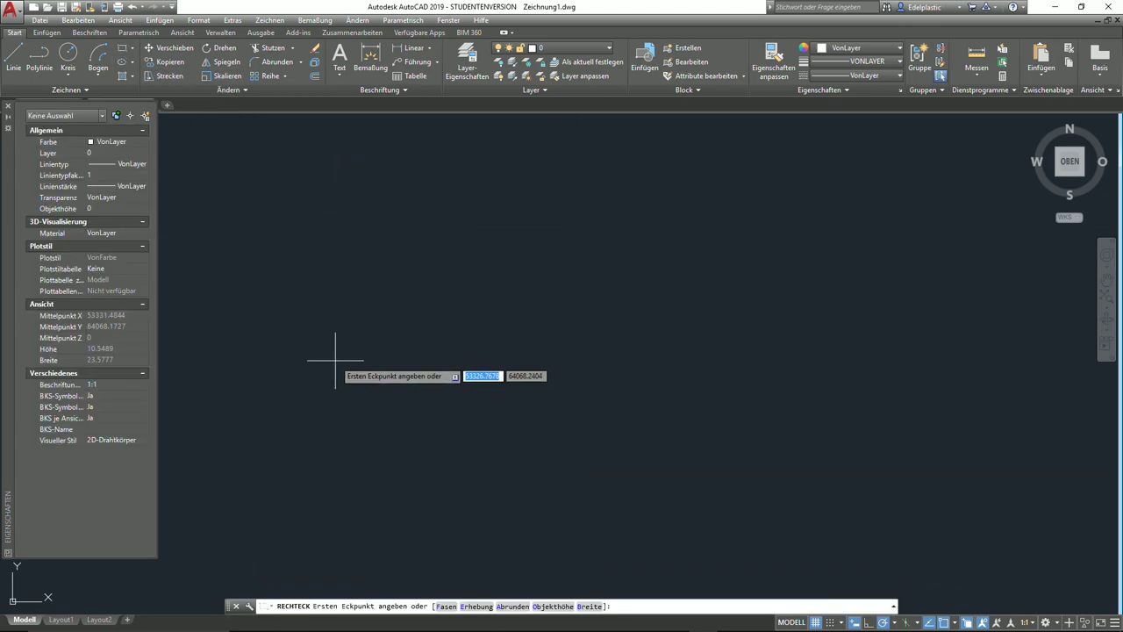
left_click(337, 396)
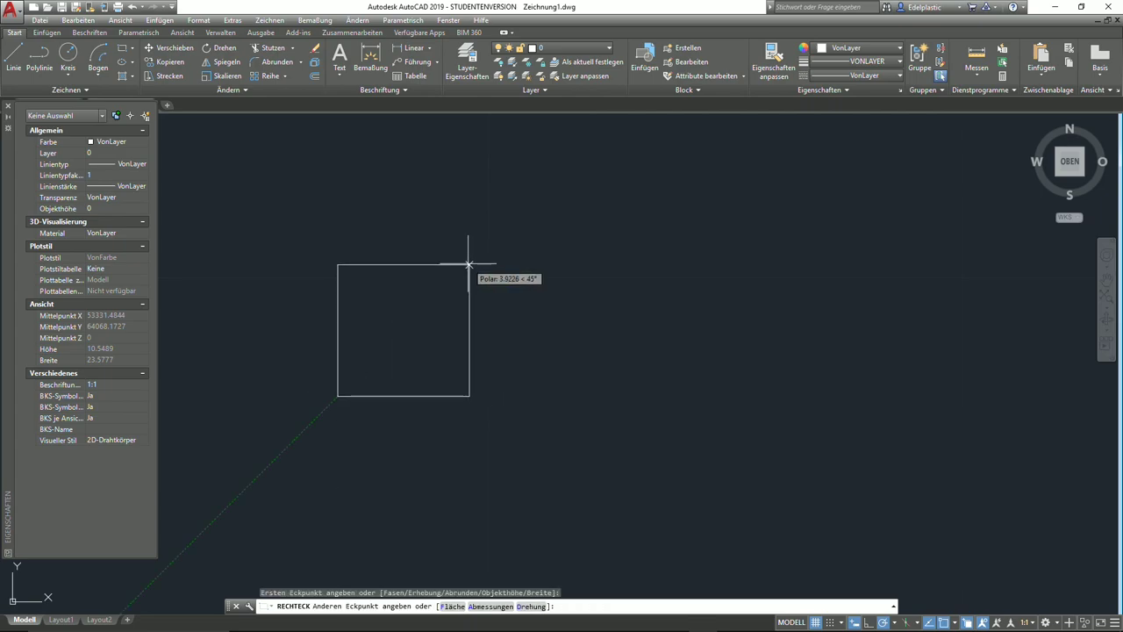
type("10")
key("Return")
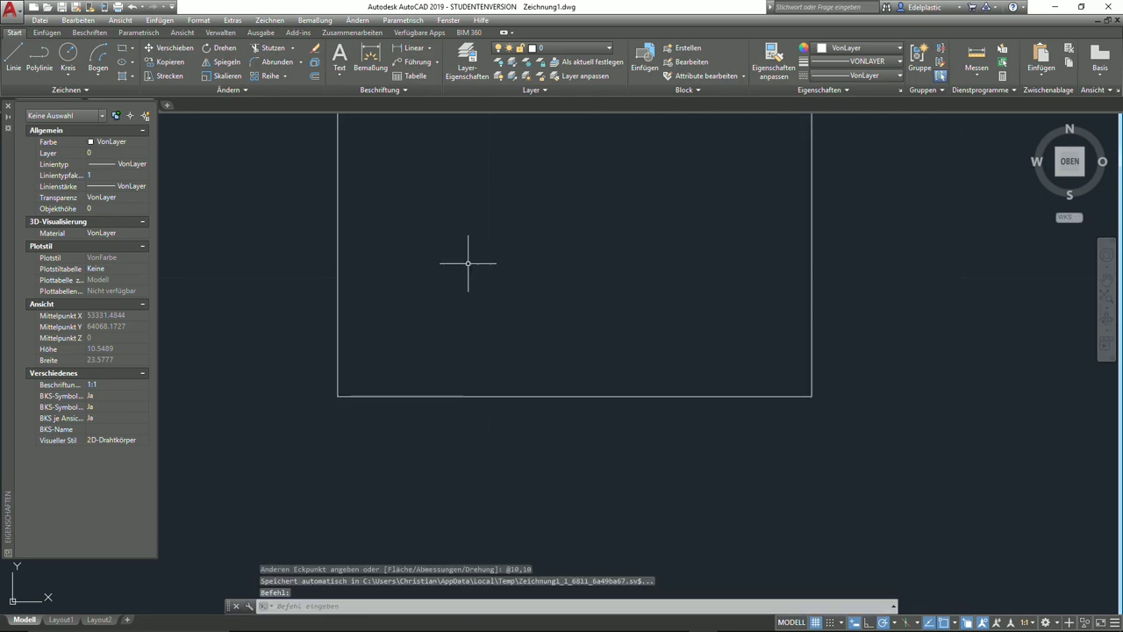
scroll(527, 254, "down", 6)
scroll(531, 248, "up", 2)
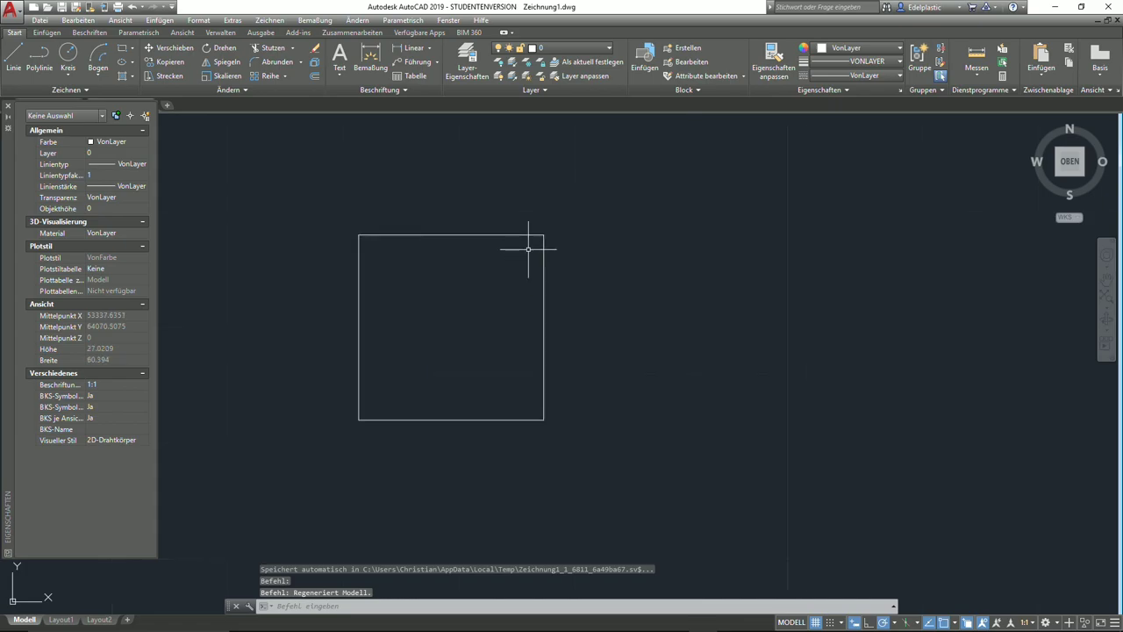
- Fillet the square's top and right edges with radius 2 to round the top-right corner
left_click(275, 64)
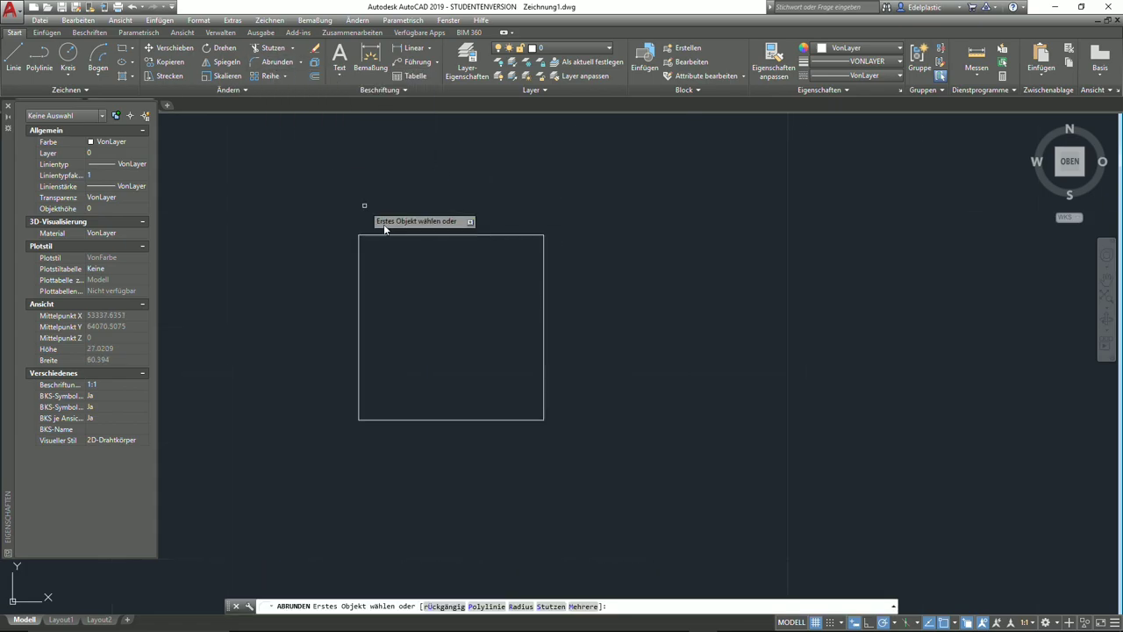
type("R")
key("Return")
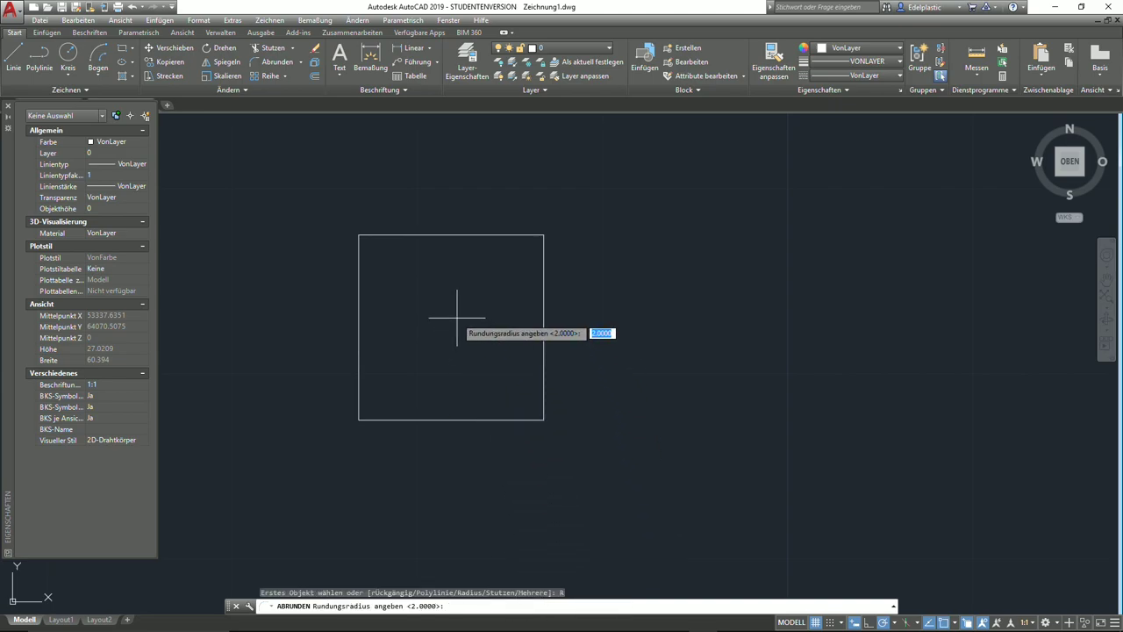
key("Return")
left_click(517, 236)
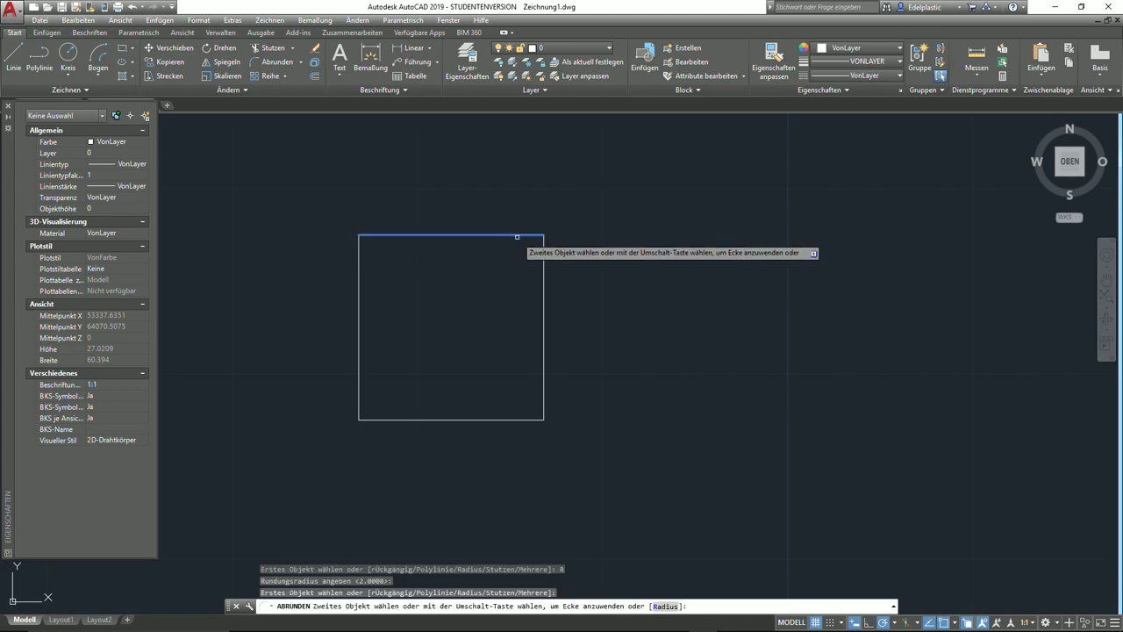
left_click(543, 258)
scroll(682, 225, "up", 2)
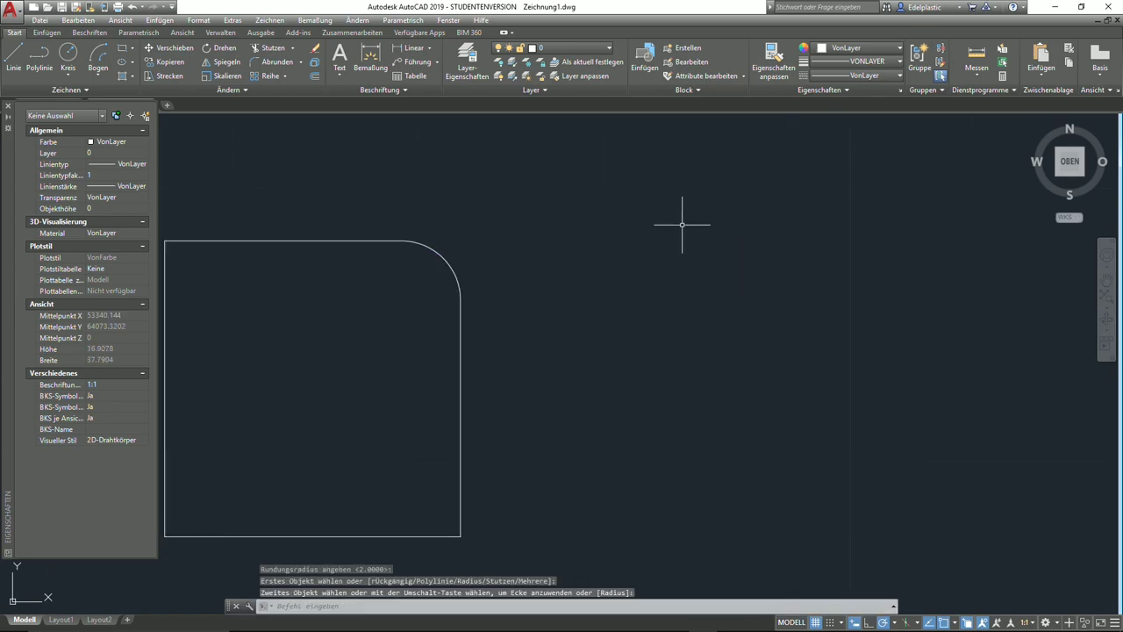
middle_click_drag(539, 250, 691, 212)
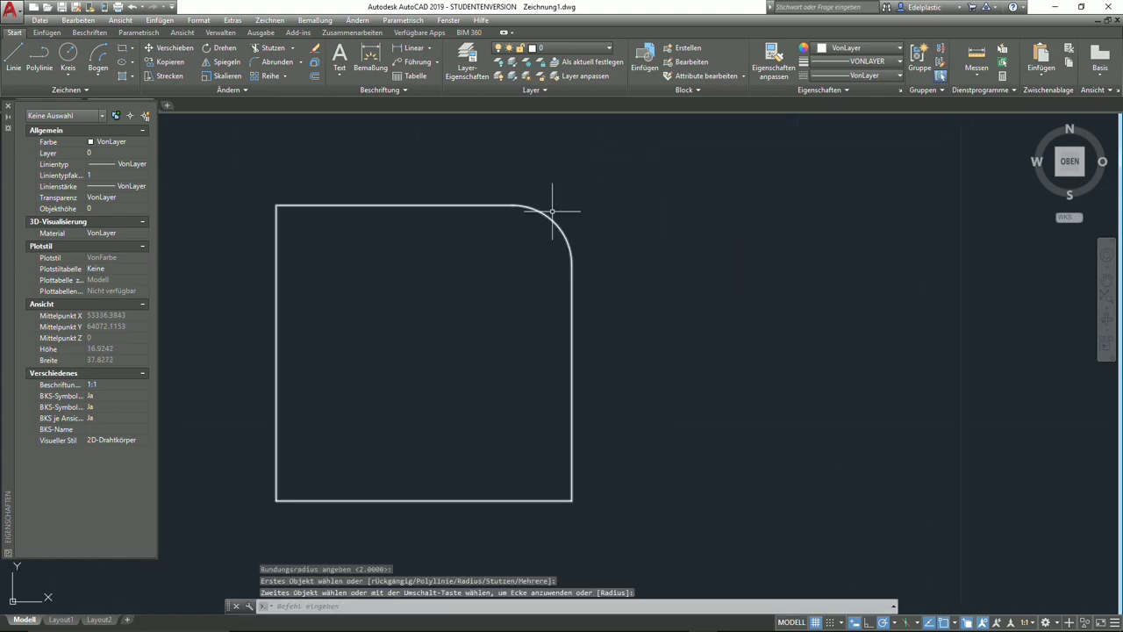
left_click(573, 235)
left_click(580, 250)
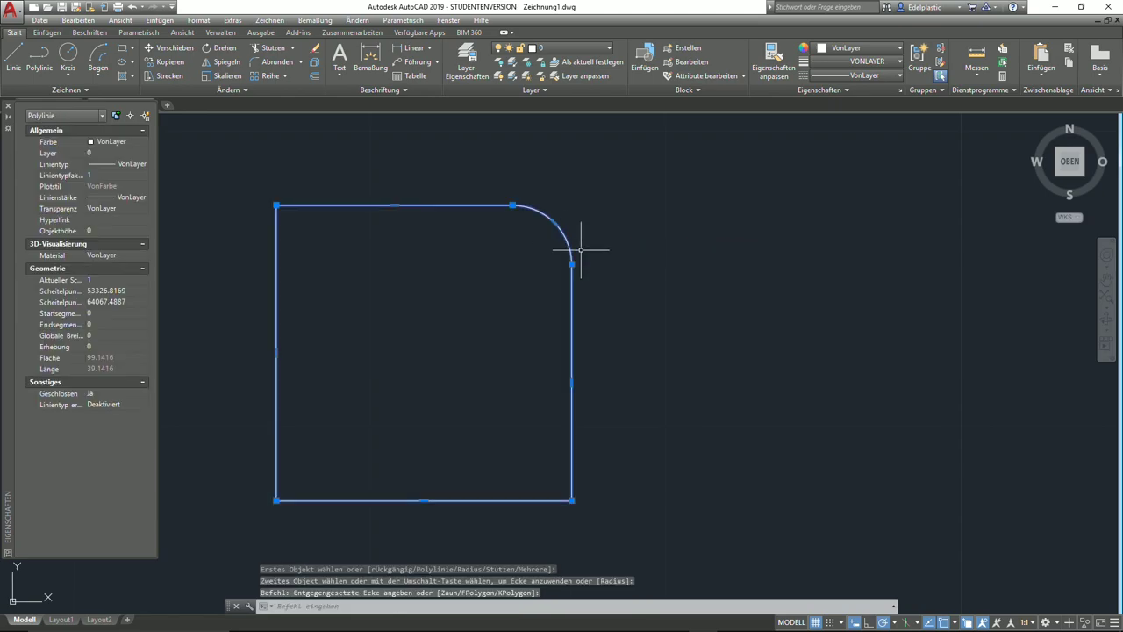
key("Escape")
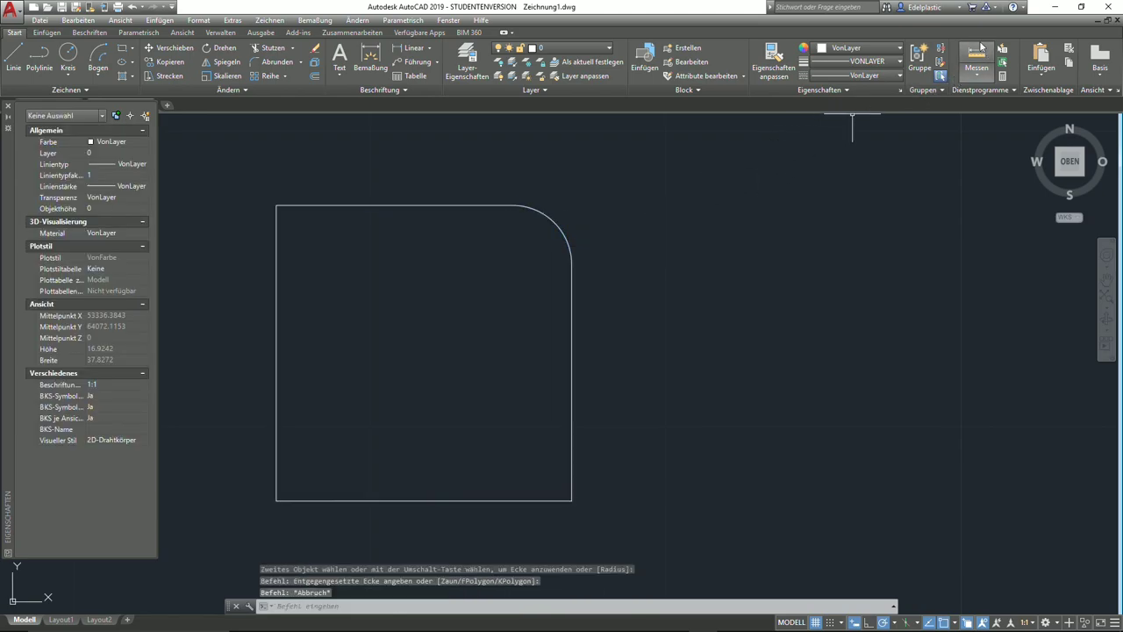
- Measure the rounded corner's arc, reading radius 2.0000 and diameter 4.0000
left_click(980, 77)
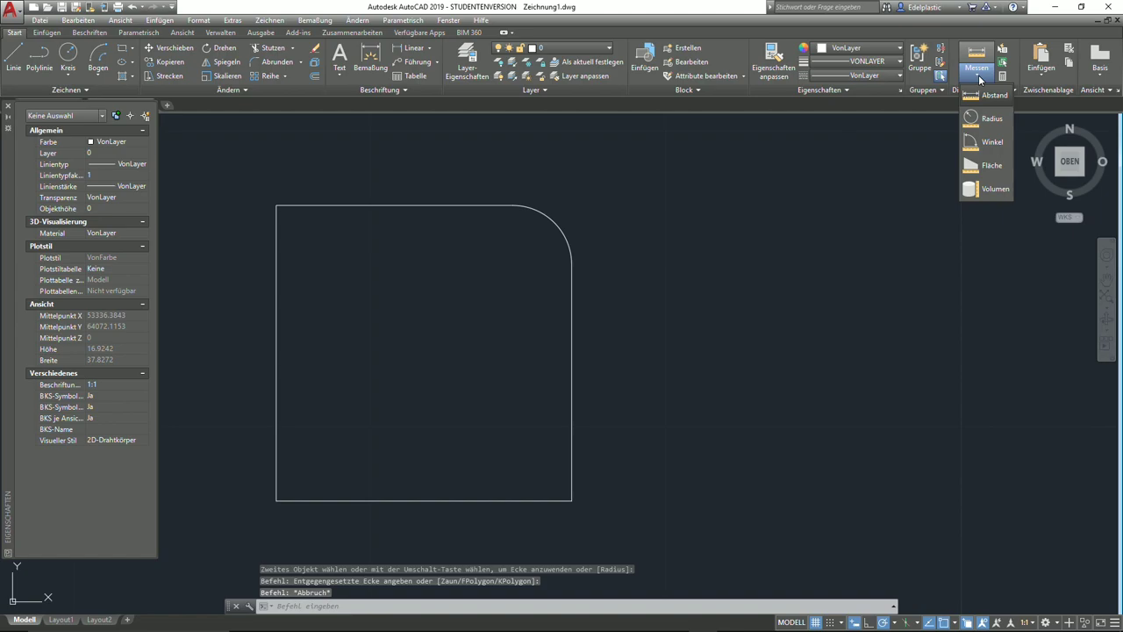
left_click(971, 119)
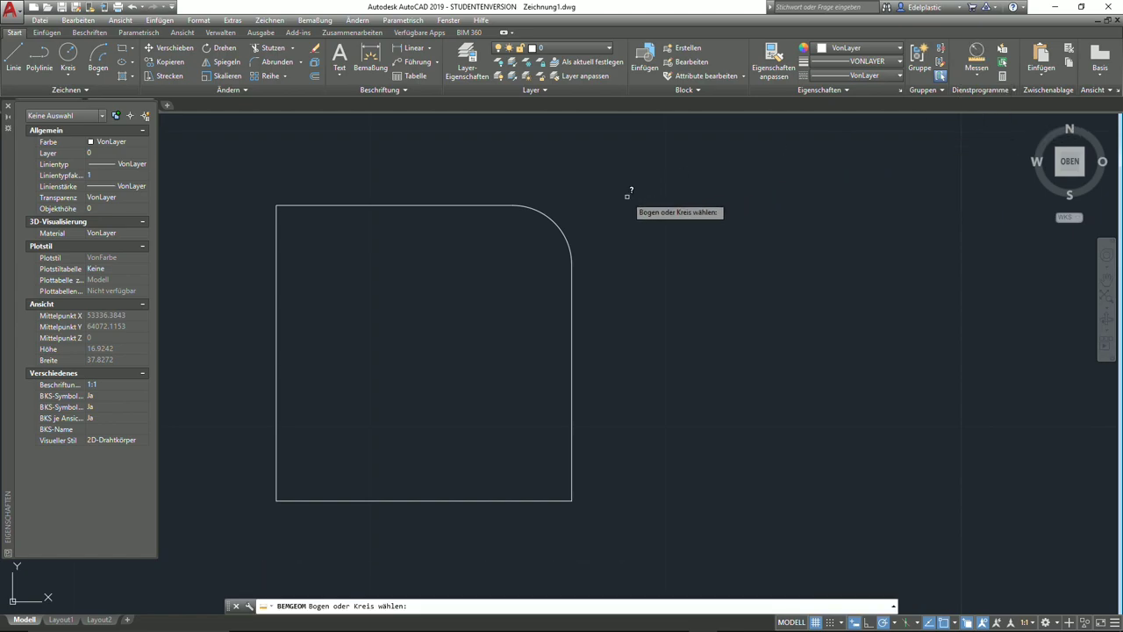
left_click(553, 221)
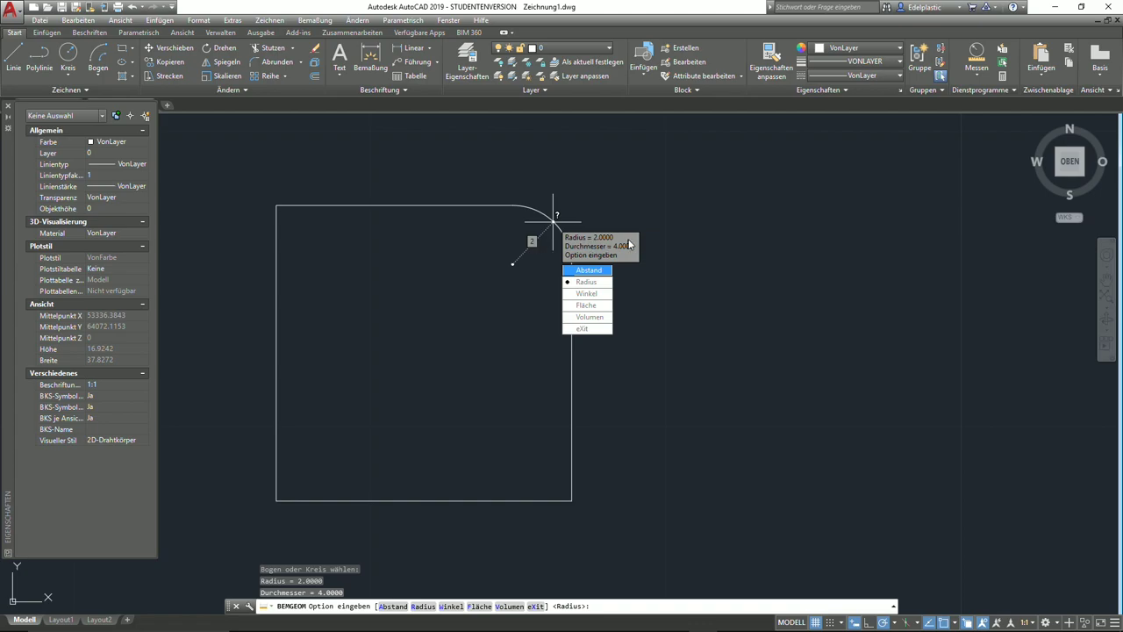
key("Escape")
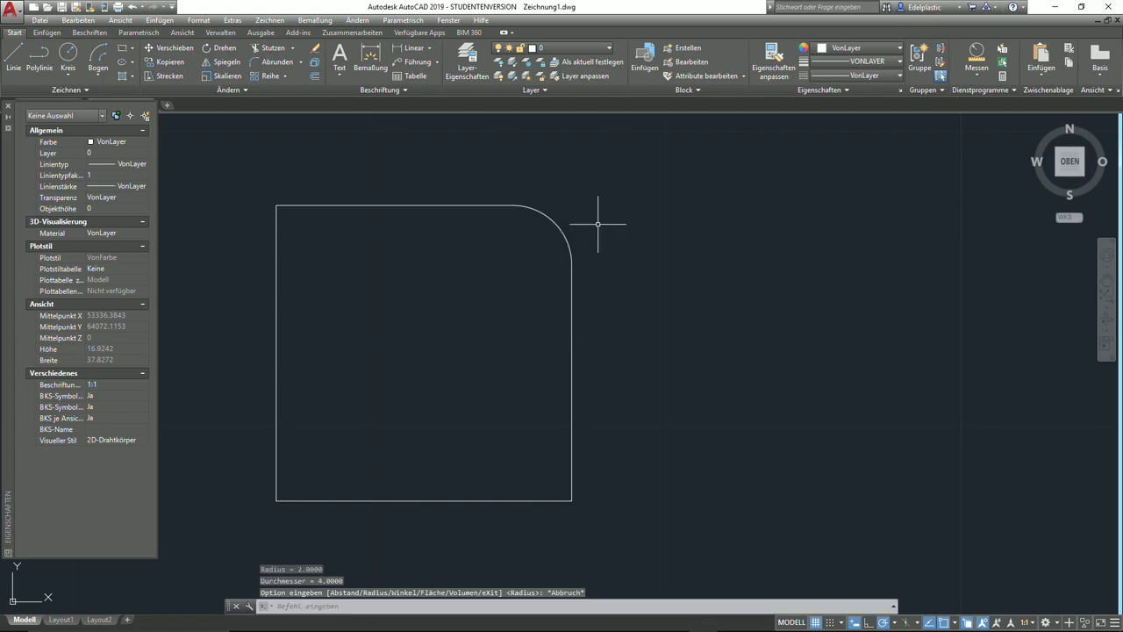
- Chamfer the top and left edges with distances 2 and 2
left_click(301, 62)
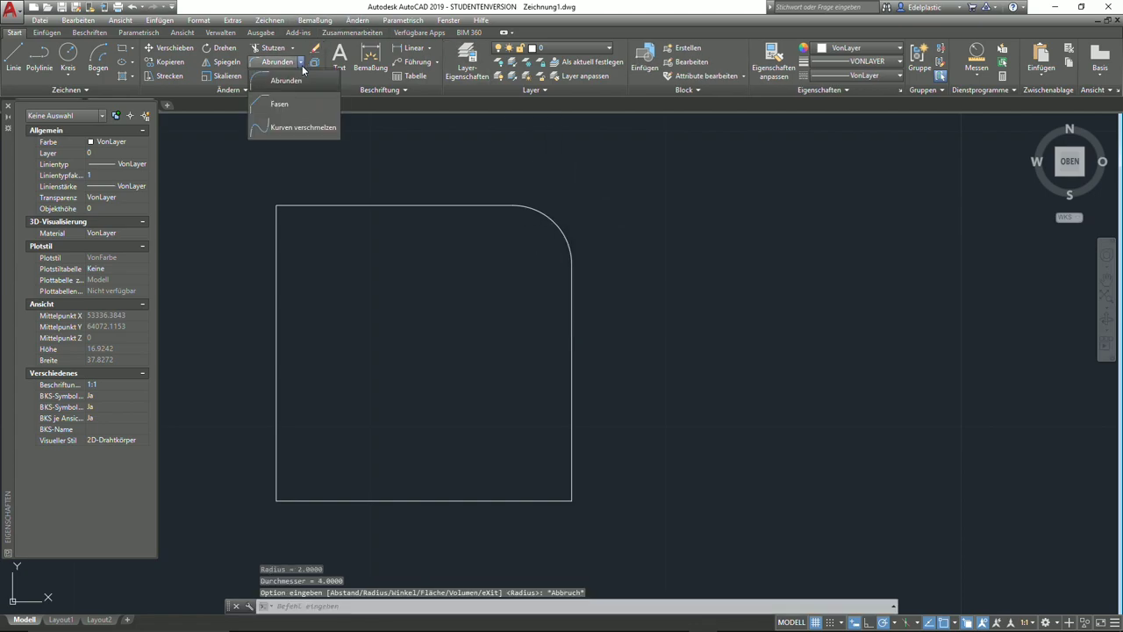
left_click(277, 105)
middle_click_drag(390, 339, 462, 323)
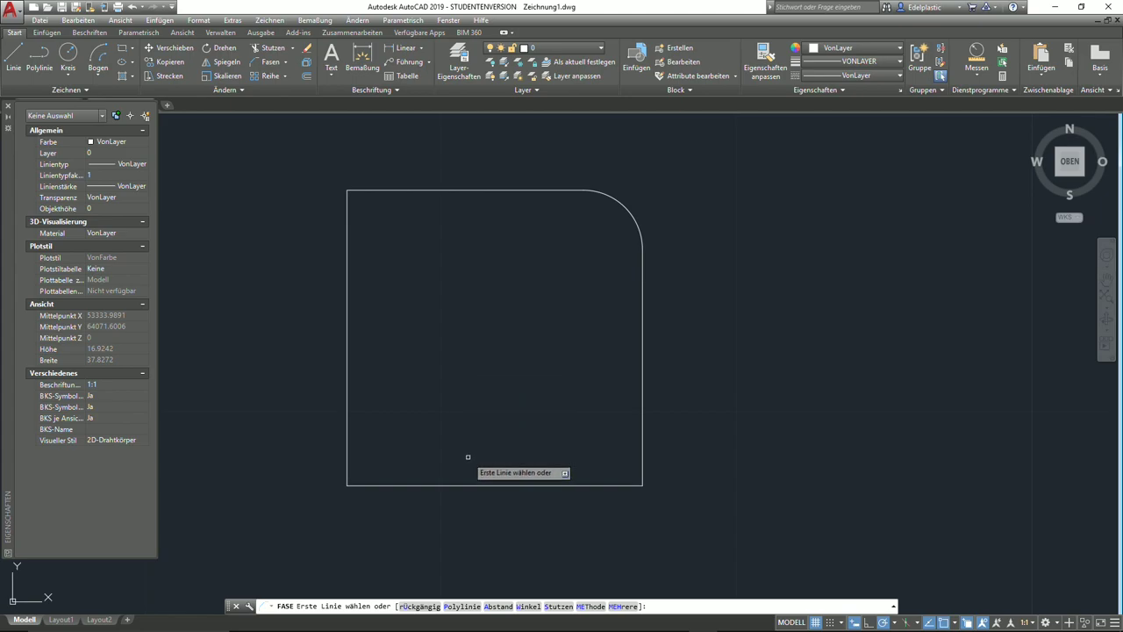
left_click(499, 607)
type("2")
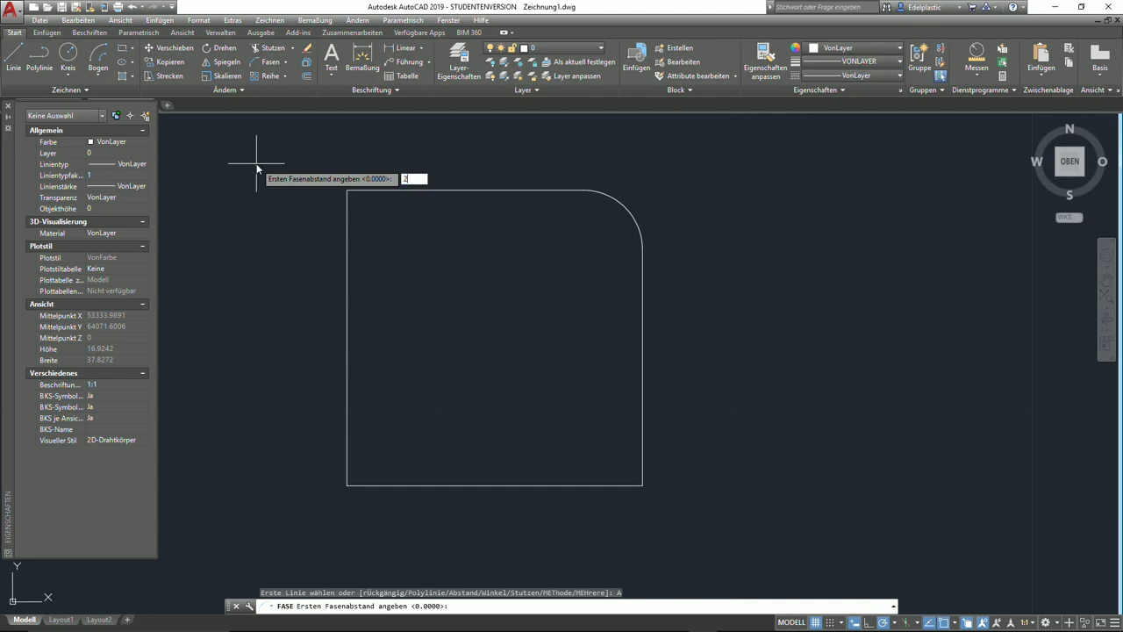
key("Return")
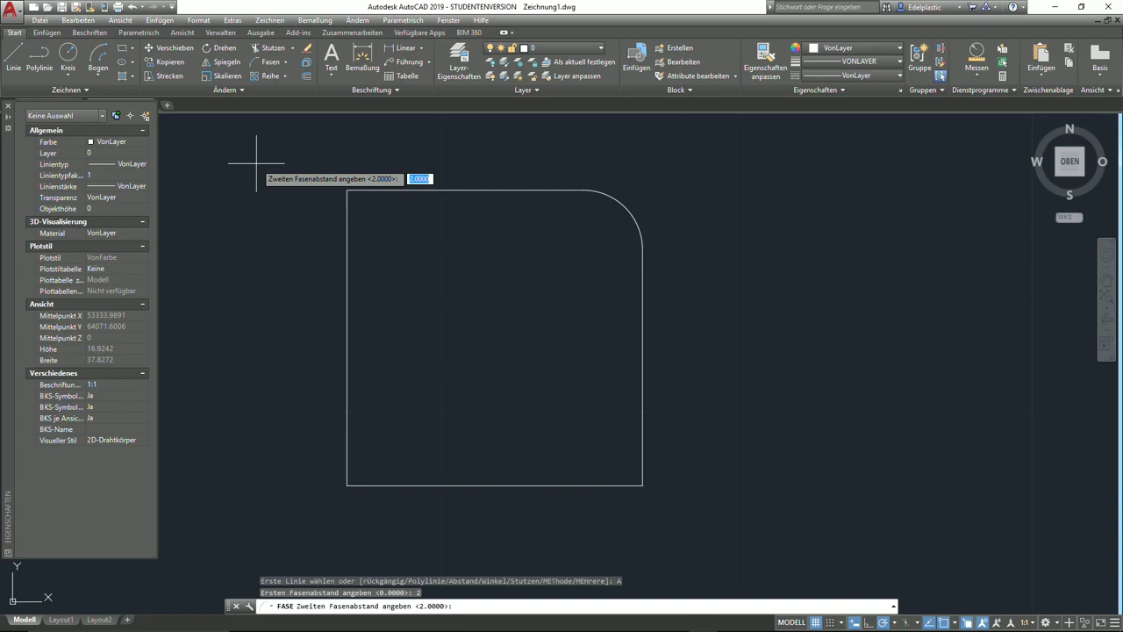
key("Return")
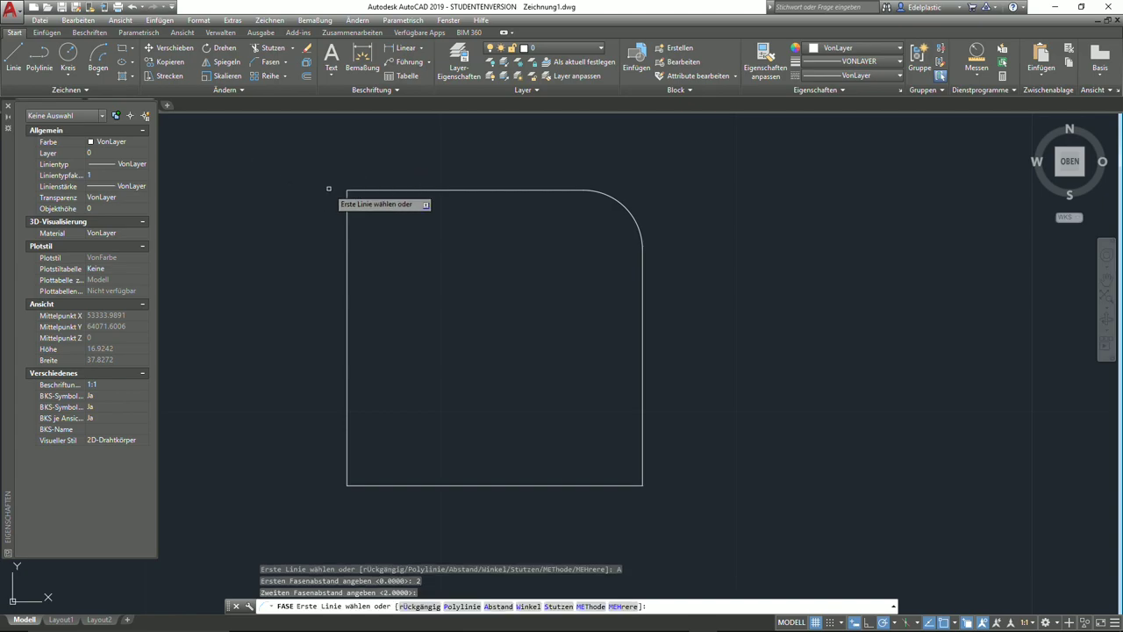
left_click(359, 189)
left_click(347, 202)
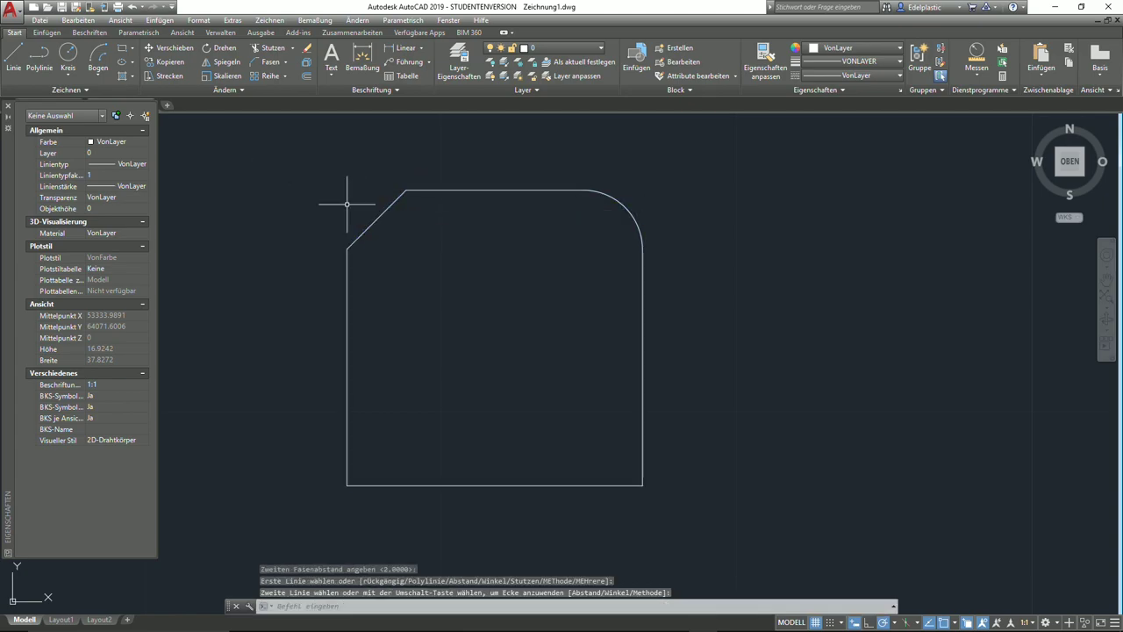
- Start a line beside the chamfer, cancel it, and zoom out to show the whole shape
left_click(19, 61)
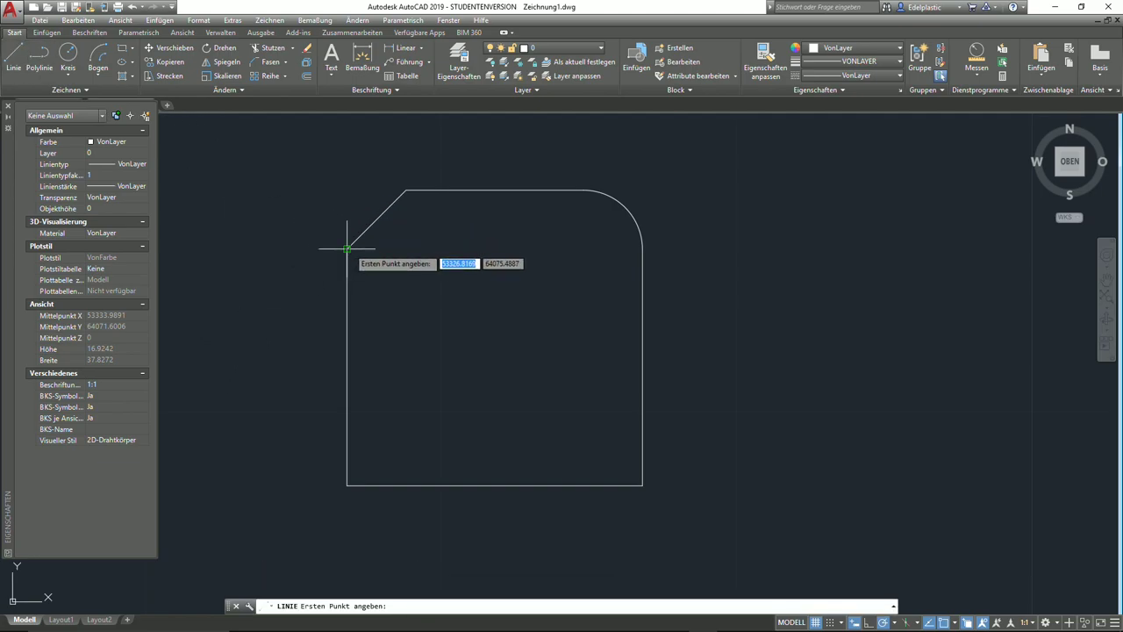
left_click(348, 189)
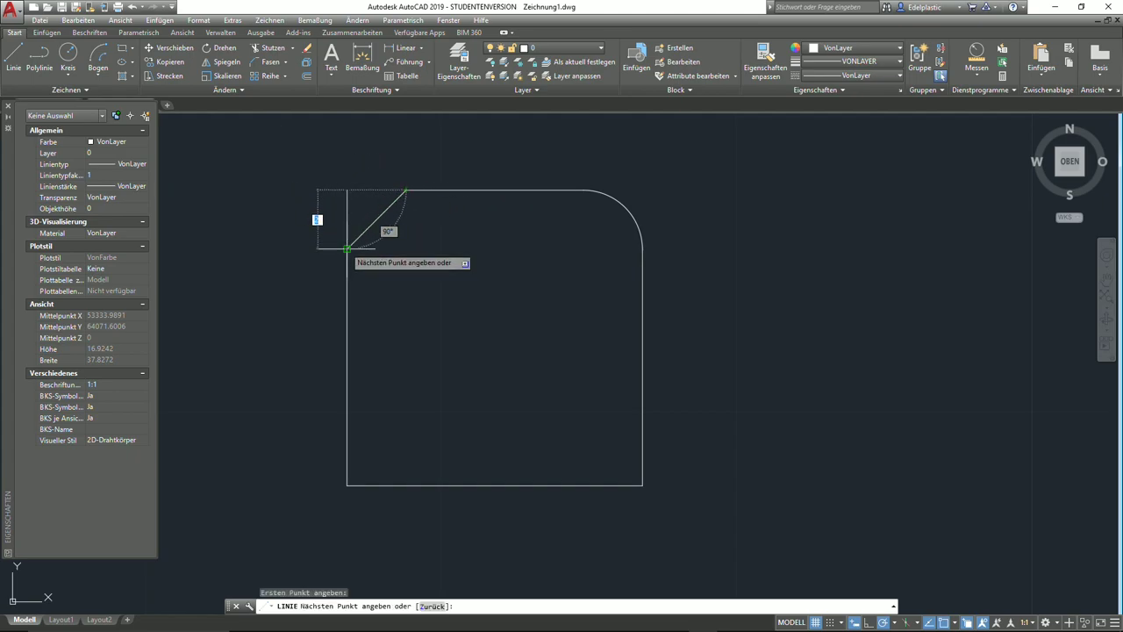
key("Escape")
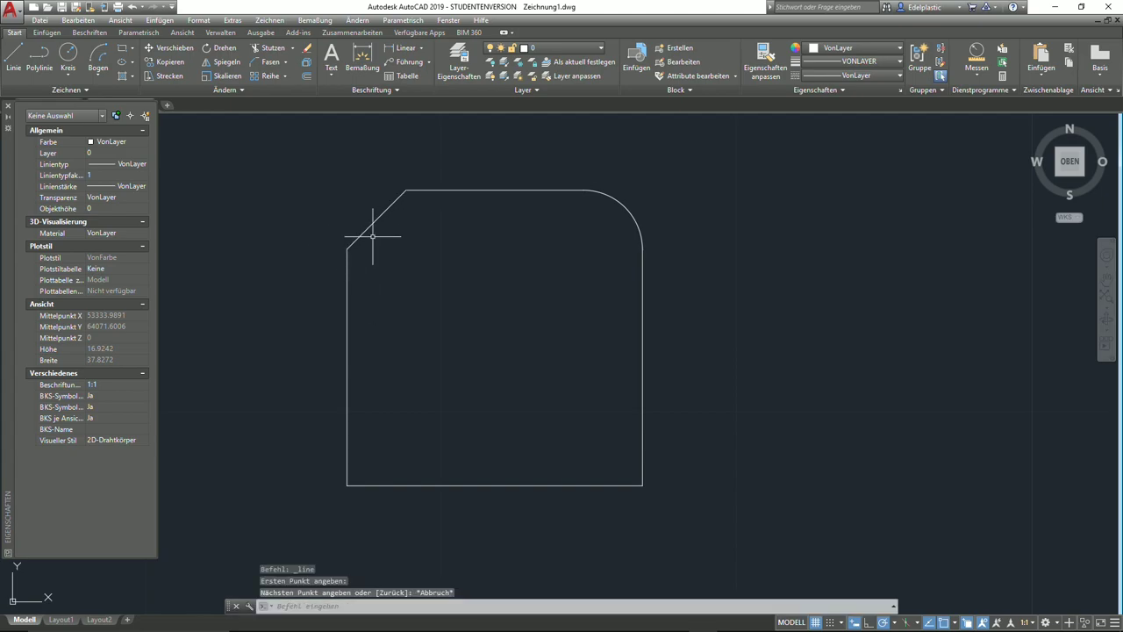
scroll(397, 254, "down", 4)
middle_click_drag(430, 263, 488, 328)
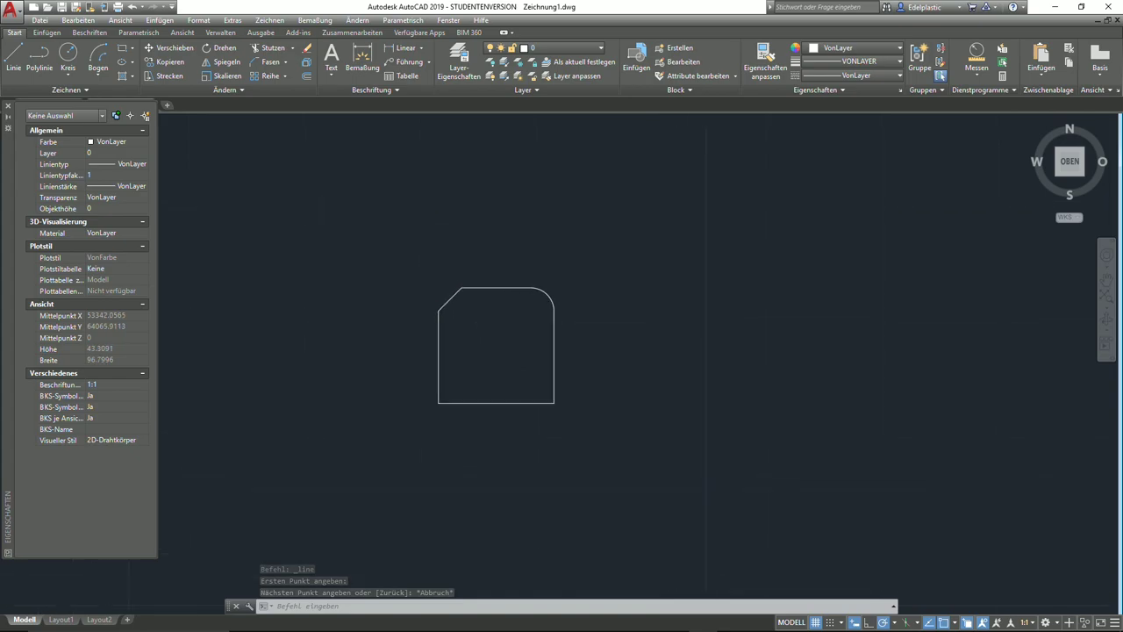
left_click(285, 61)
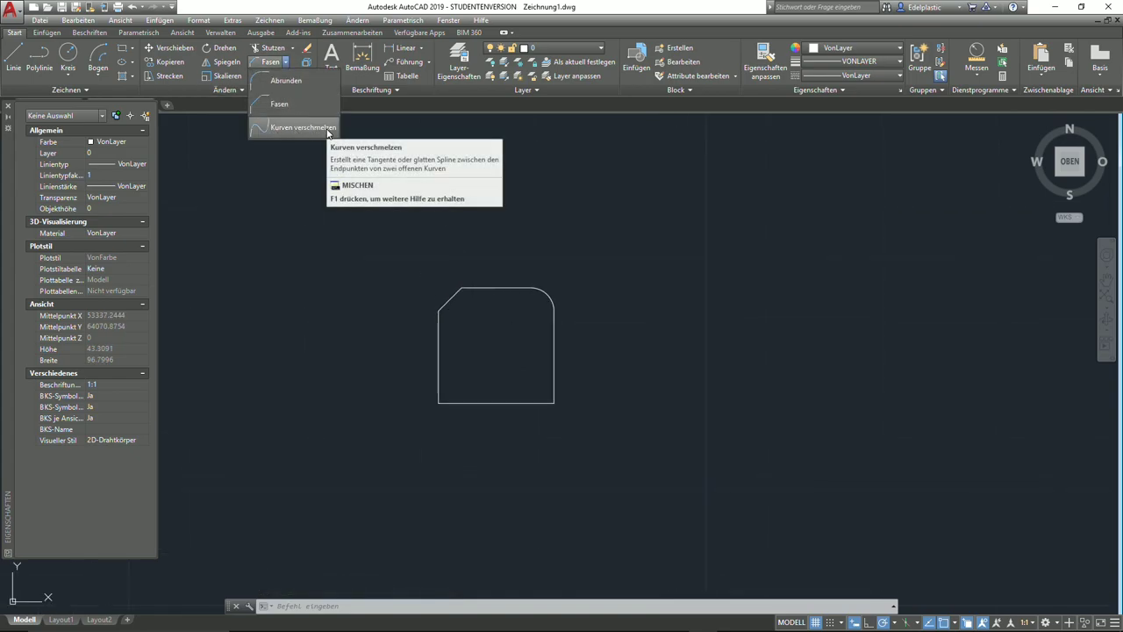
- Draw a freeform spline arching above the square
key("Escape")
left_click(52, 93)
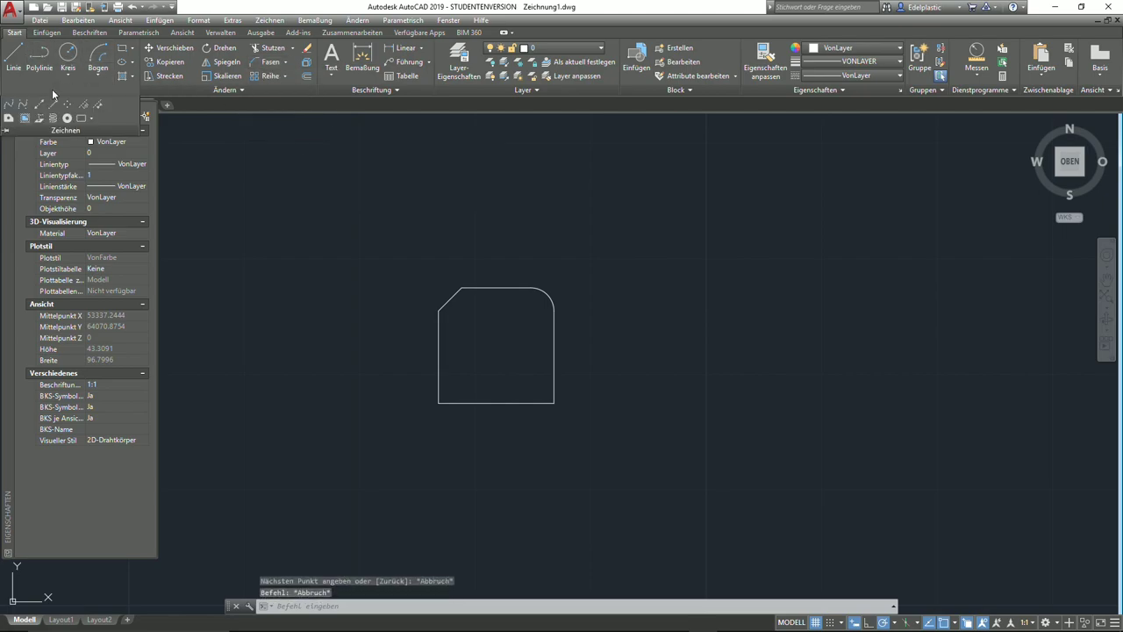
left_click(11, 105)
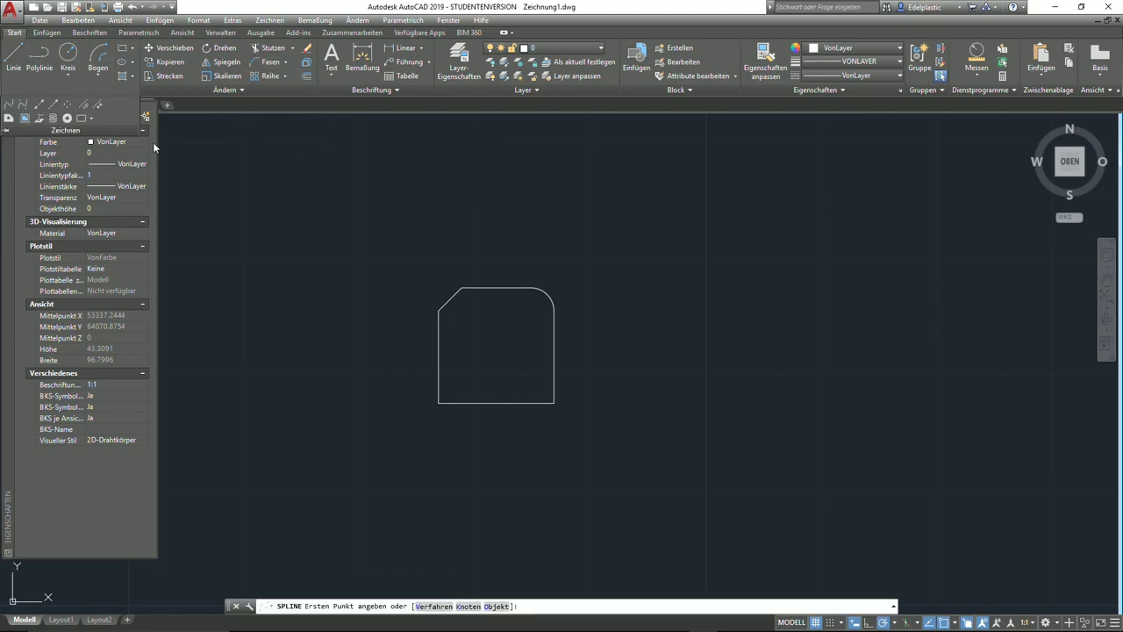
left_click(383, 197)
left_click(427, 156)
left_click(530, 196)
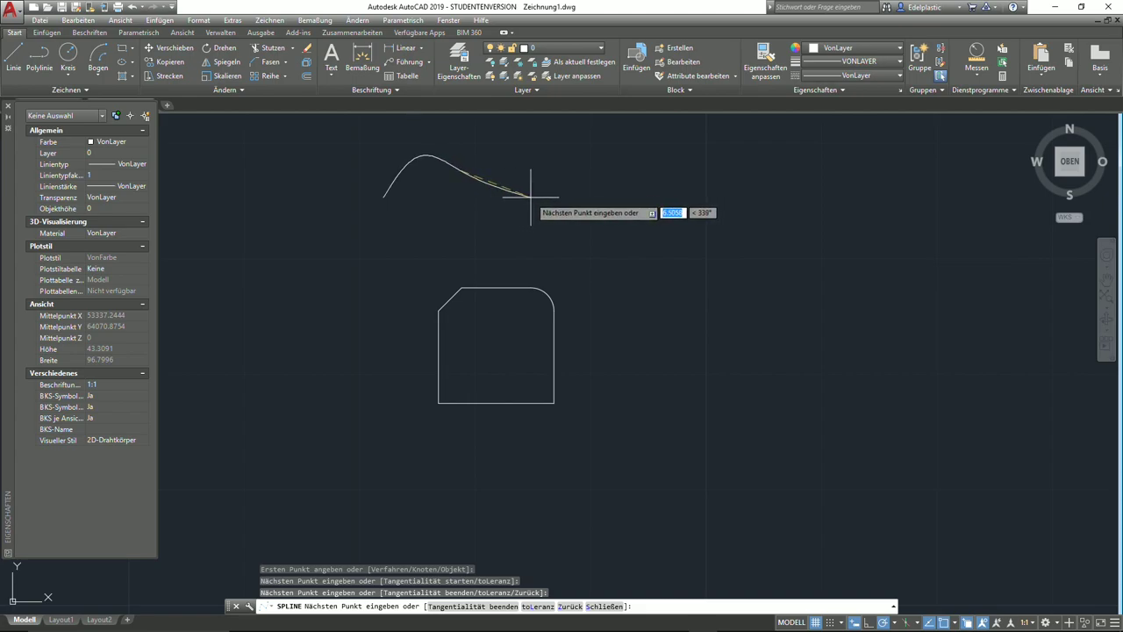
right_click(570, 175)
left_click(591, 180)
- Draw a second spline to the right, curving down through four points
right_click(684, 183)
left_click(719, 186)
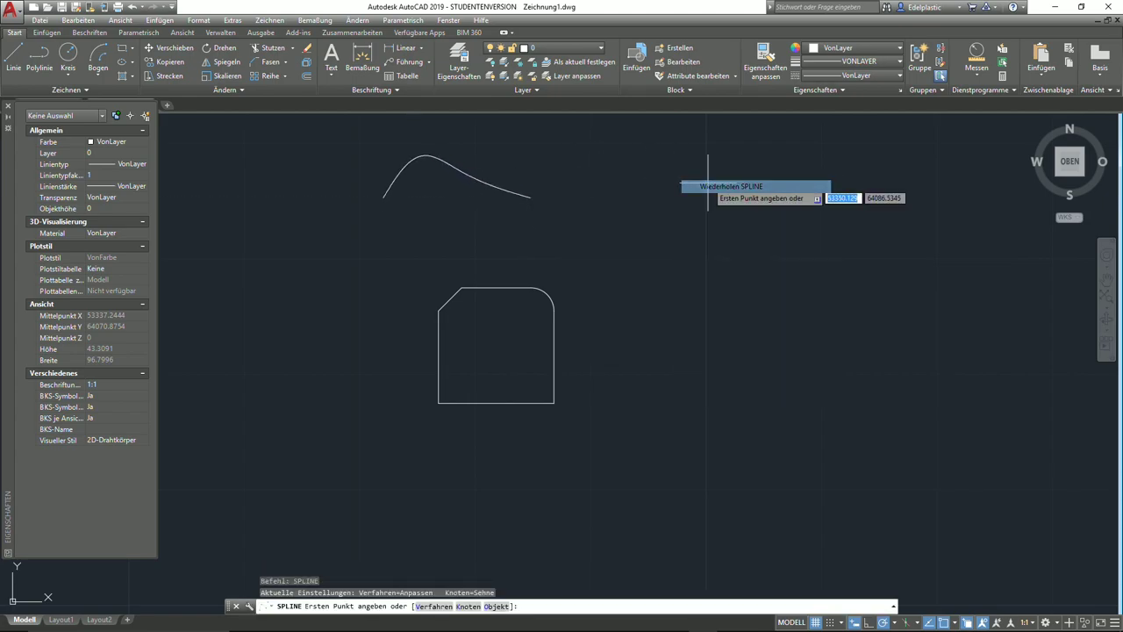
left_click(807, 158)
left_click(774, 149)
left_click(735, 221)
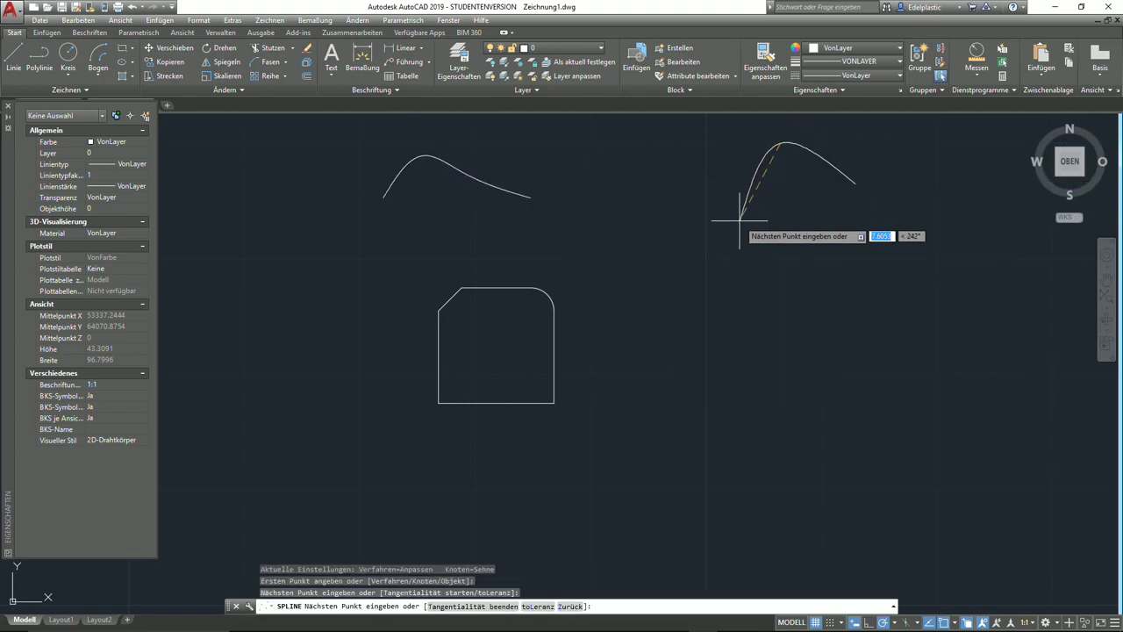
left_click(693, 230)
right_click(693, 229)
left_click(725, 235)
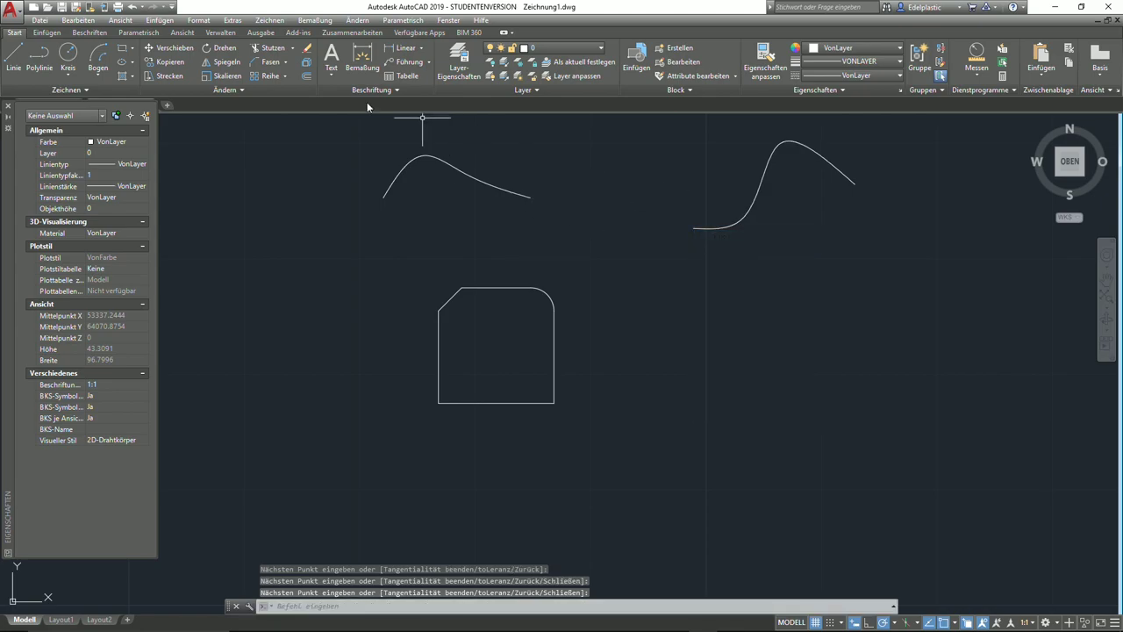
- Draw a polyline running horizontally across and then briefly down
left_click(39, 60)
mouse_move(434, 200)
middle_mouse_down()
mouse_move(375, 285)
mouse_move(362, 279)
middle_mouse_up()
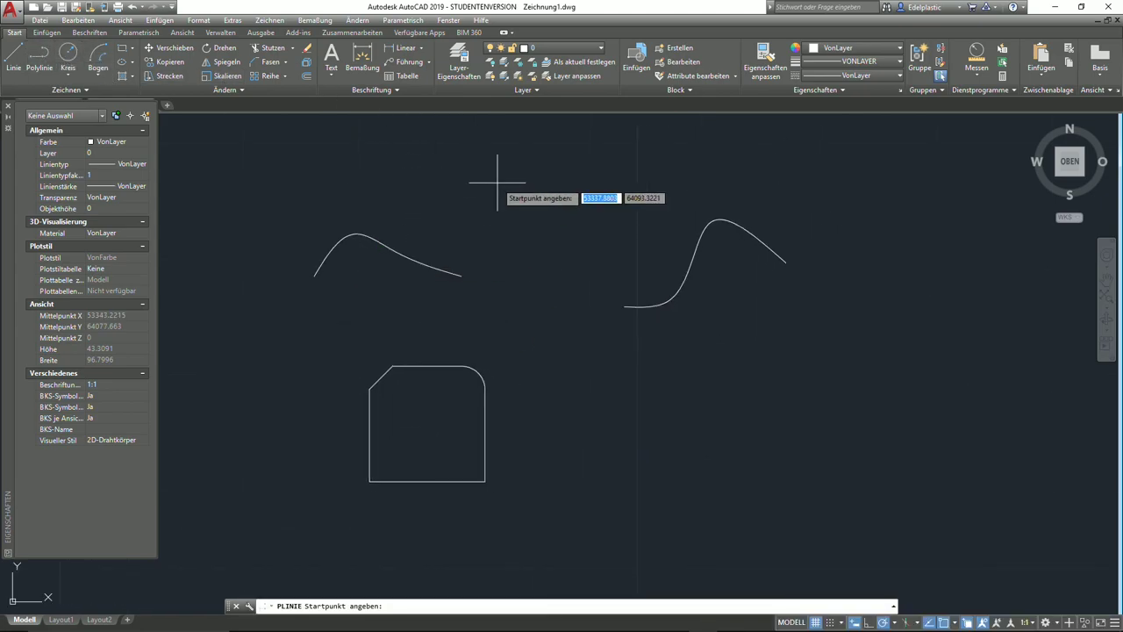
left_click(468, 139)
left_click(547, 140)
left_click(547, 163)
right_click(548, 163)
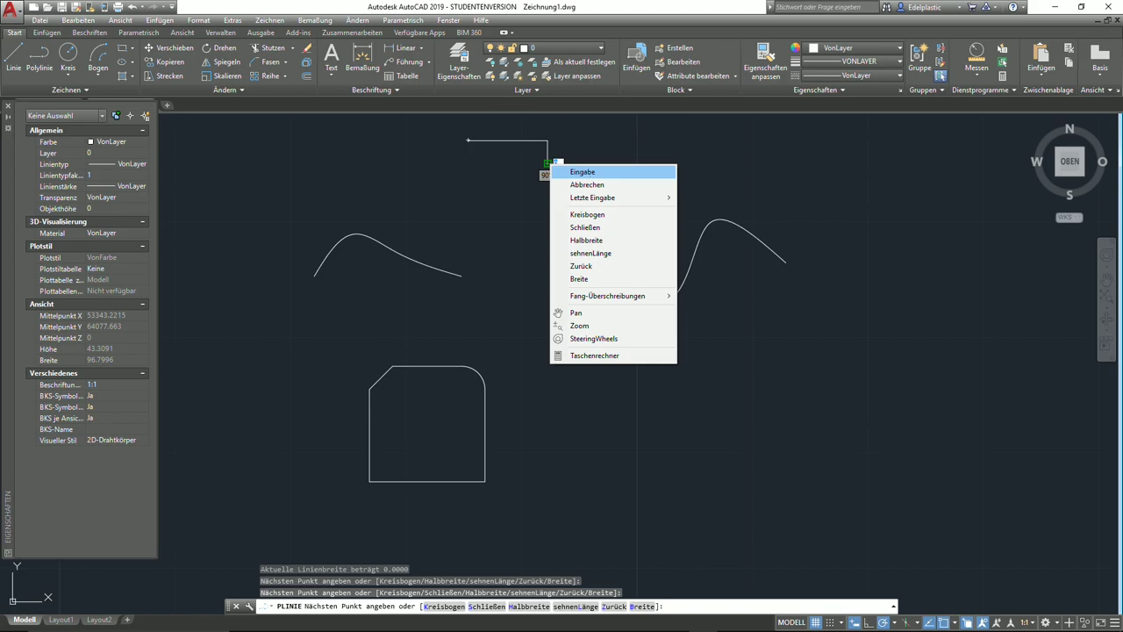
left_click(565, 168)
- Draw a second polyline angled down then across
right_click(637, 201)
left_click(676, 208)
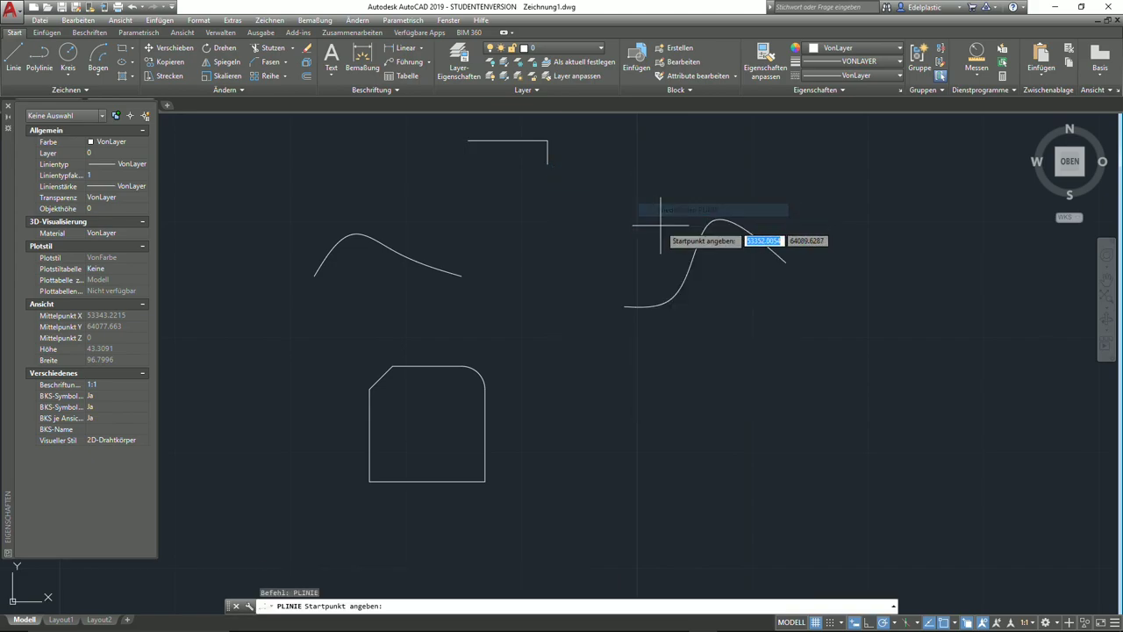
left_click(609, 227)
left_click(585, 205)
right_click(576, 211)
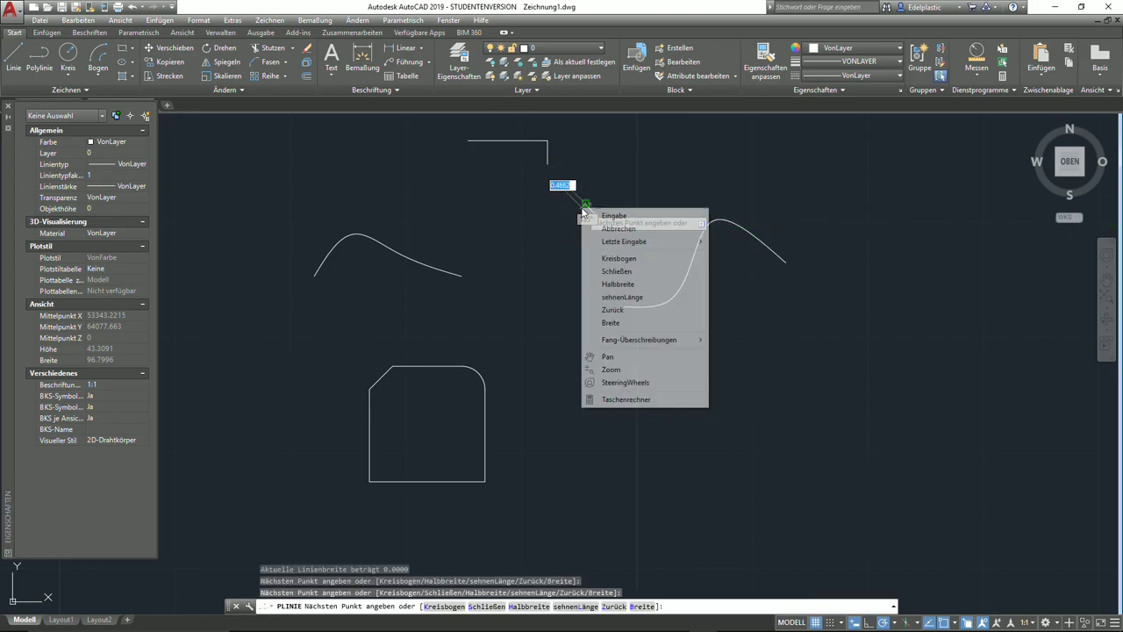
left_click(597, 218)
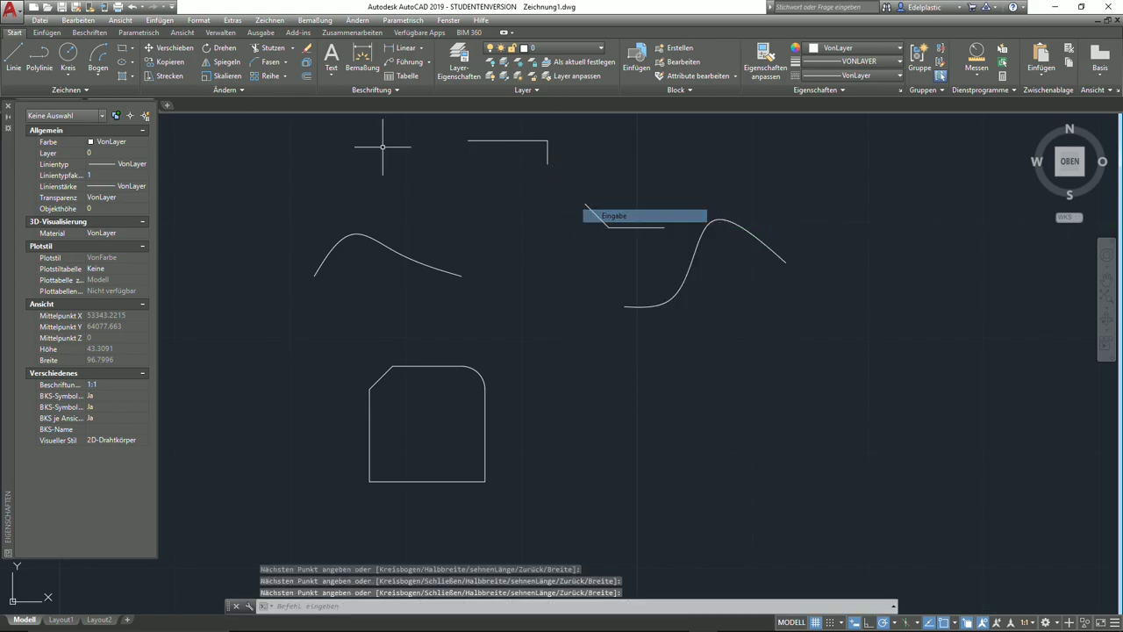
left_click(287, 62)
- Blend the left spline into the right spline with a smooth curve
left_click(289, 127)
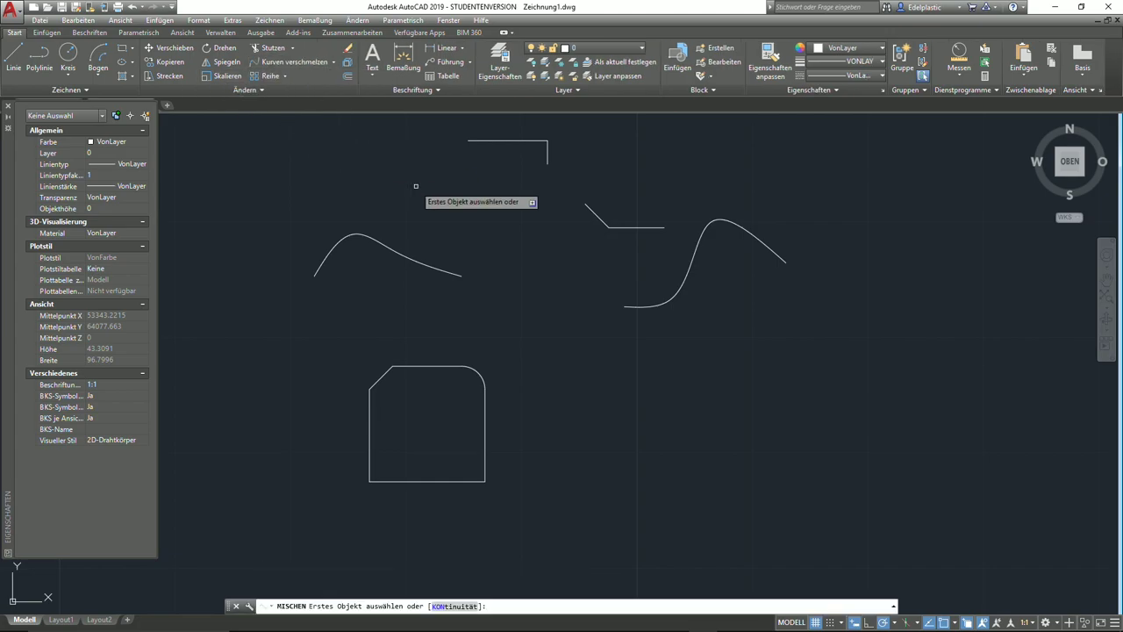
left_click(454, 271)
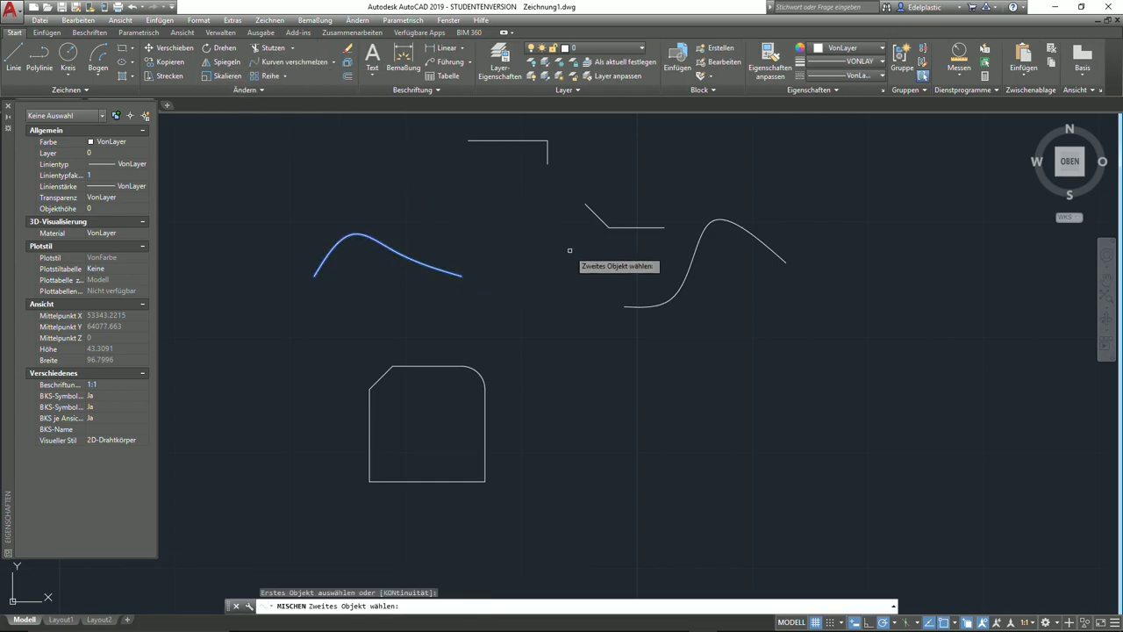
left_click(628, 304)
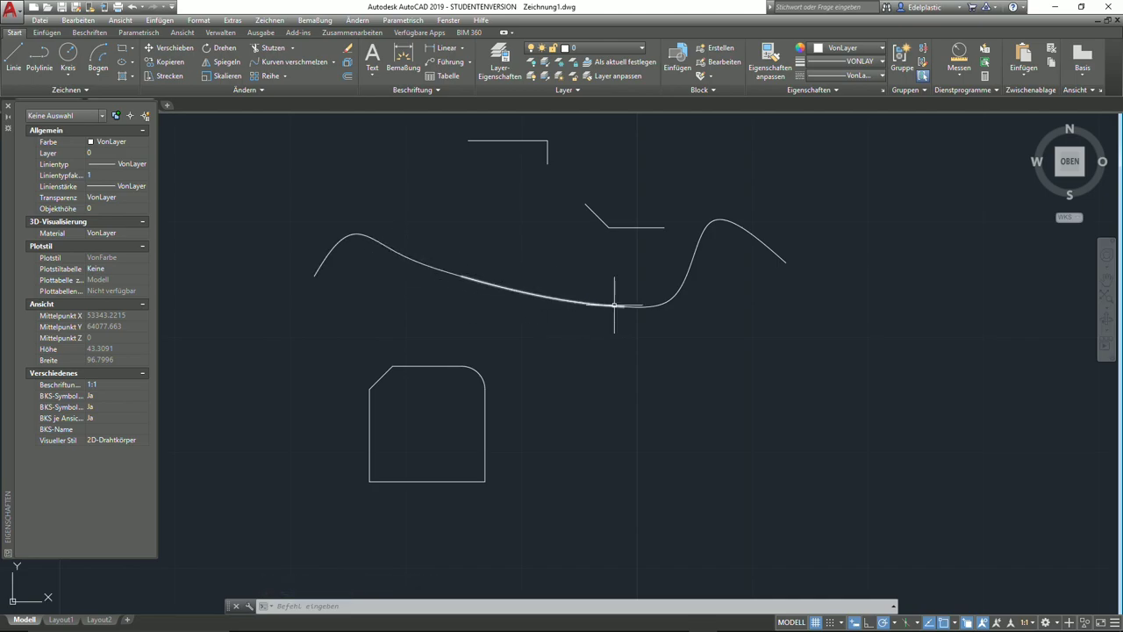
- Blend the top polyline into the angled line, then window-select all the curves
left_click(290, 62)
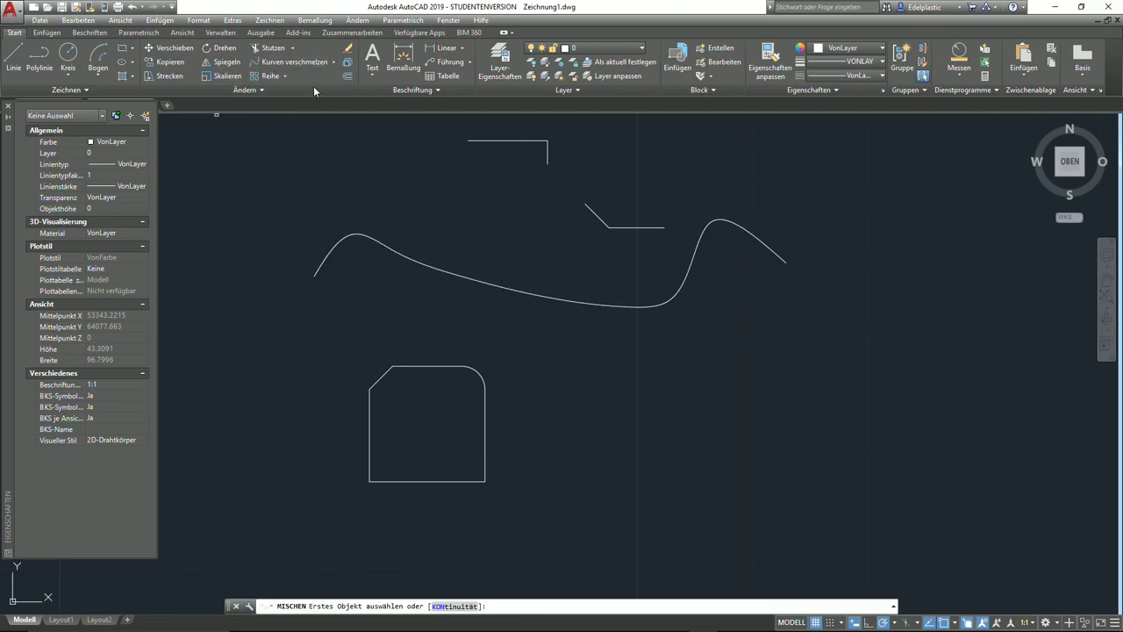
left_click(548, 158)
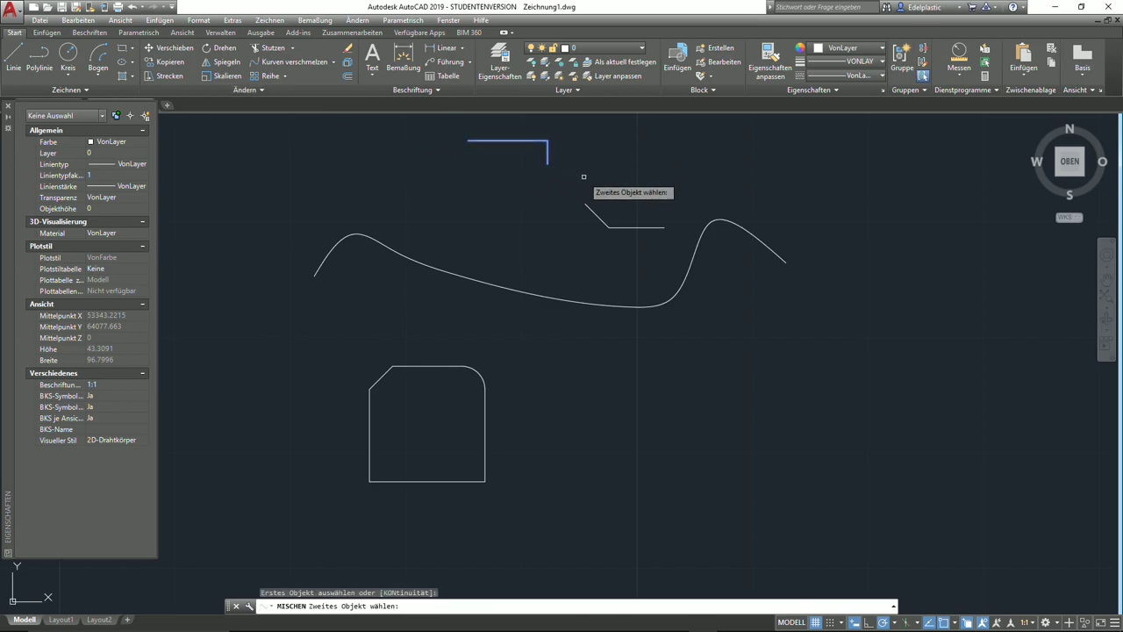
left_click(591, 208)
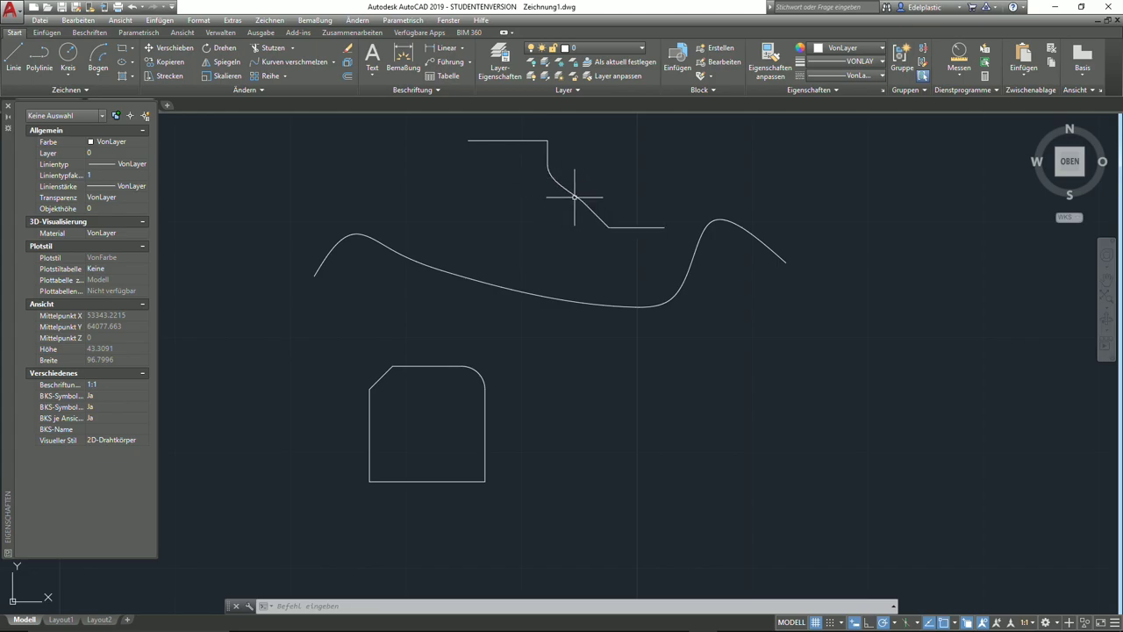
left_click(809, 348)
left_click(287, 121)
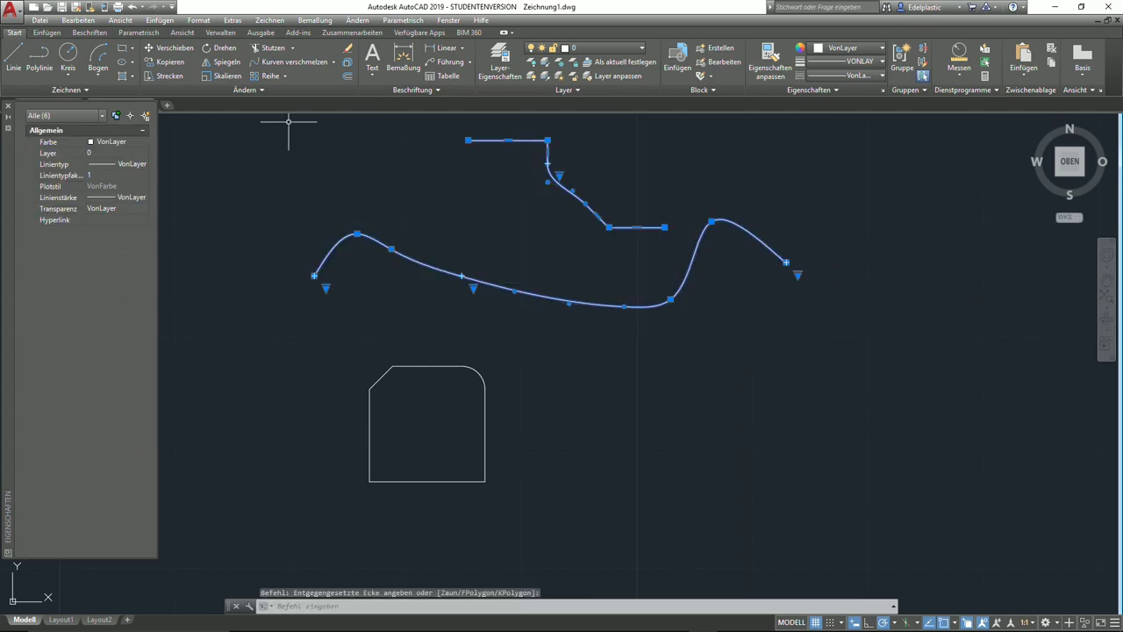
- Erase the selected curves and the rectangle, abandoning a fillet start
key("Delete")
left_click(556, 381)
left_click(398, 326)
key("Delete")
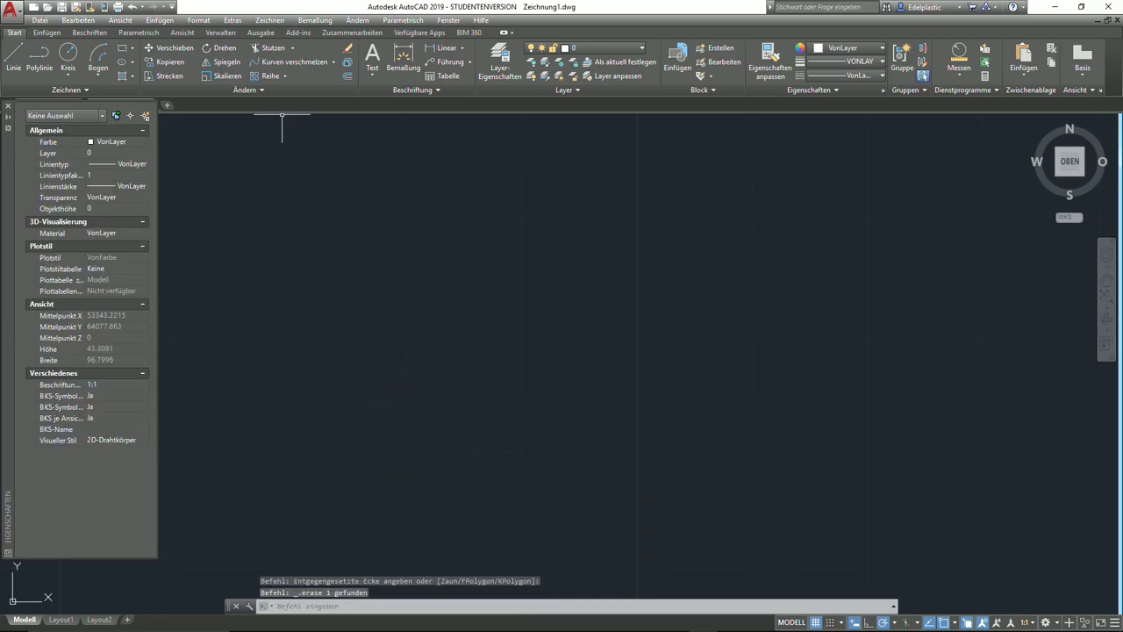
left_click(333, 62)
left_click(322, 84)
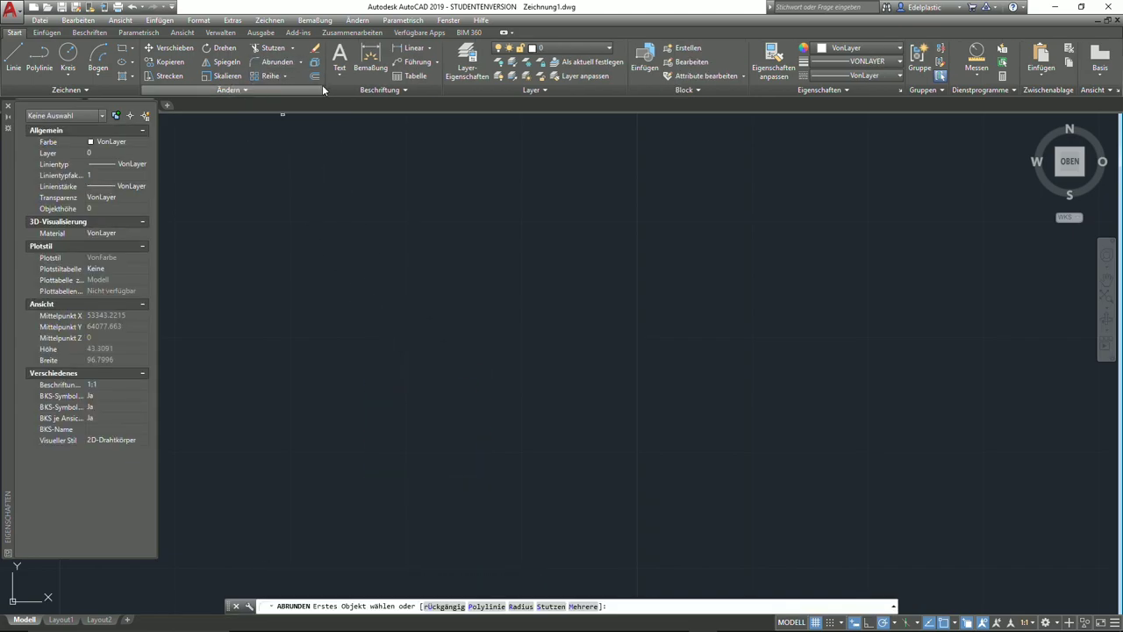
key("Escape")
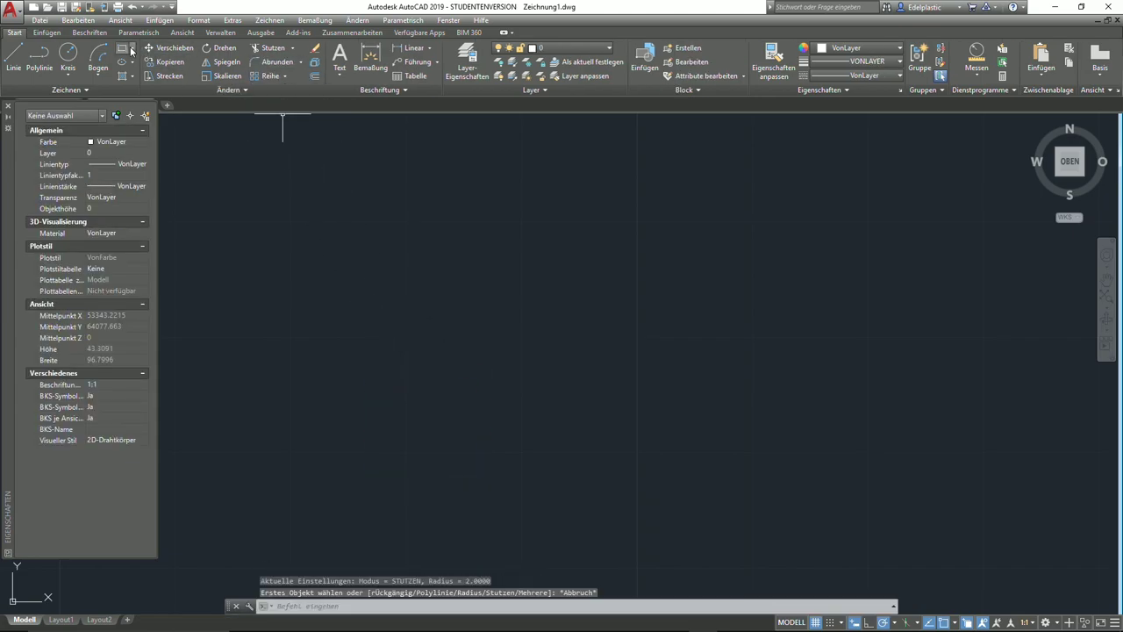
- Draw a circle by picking its centre and a radius point
left_click(68, 54)
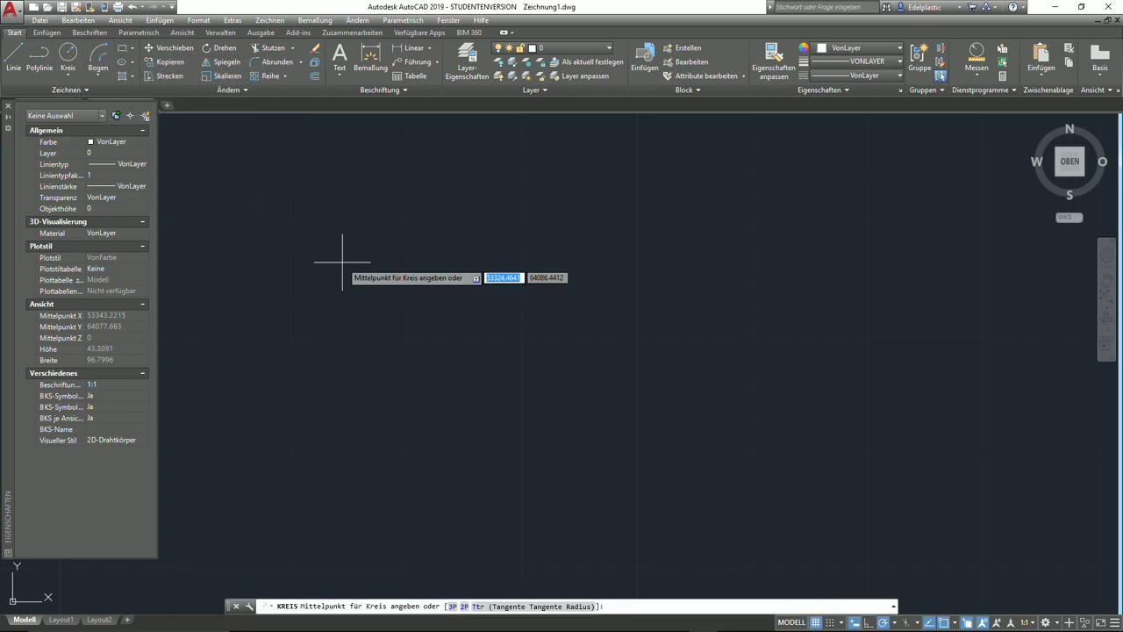
left_click(463, 365)
left_click(497, 331)
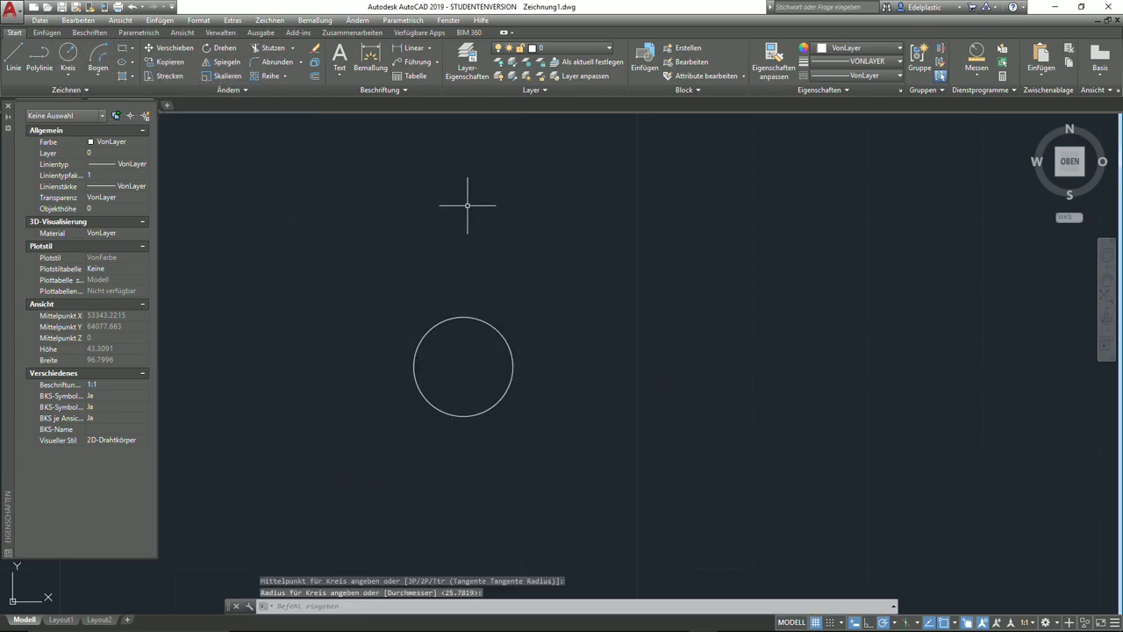
- Make the circle a default 4-column, 3-row rectangular array spaced 12.8834
left_click(268, 77)
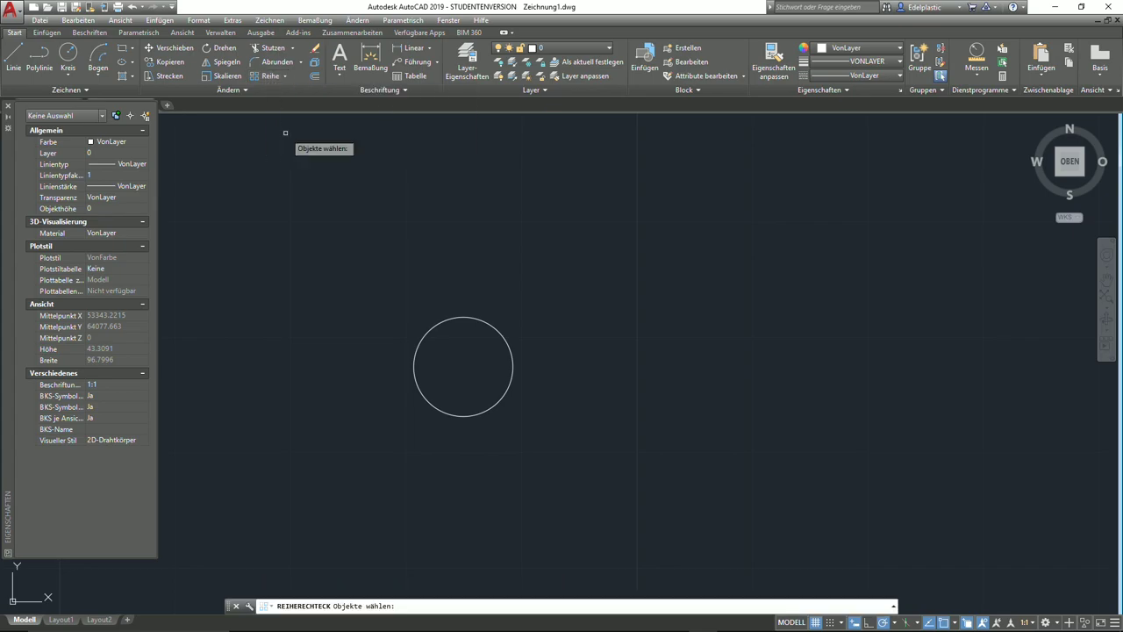
left_click(498, 330)
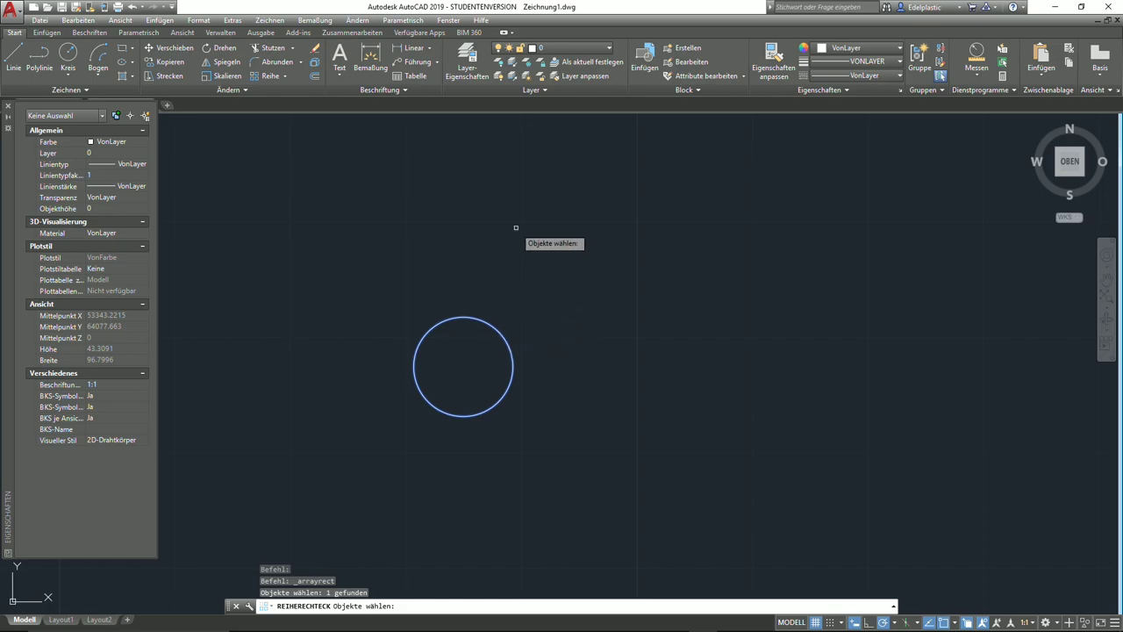
key("Return")
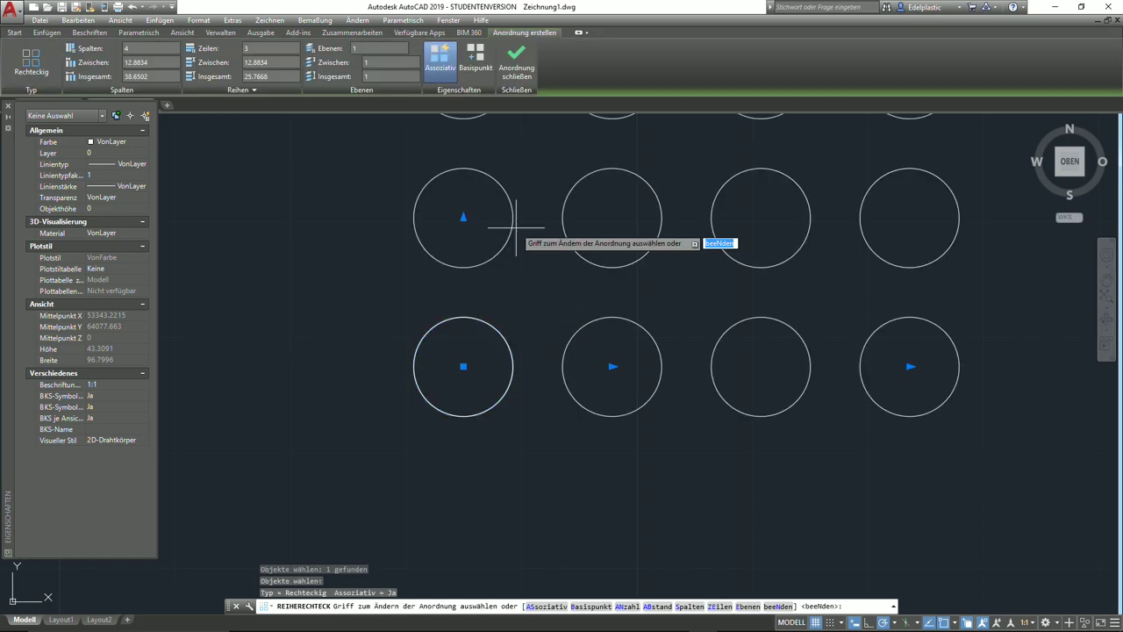
key("Escape")
type("REGEN")
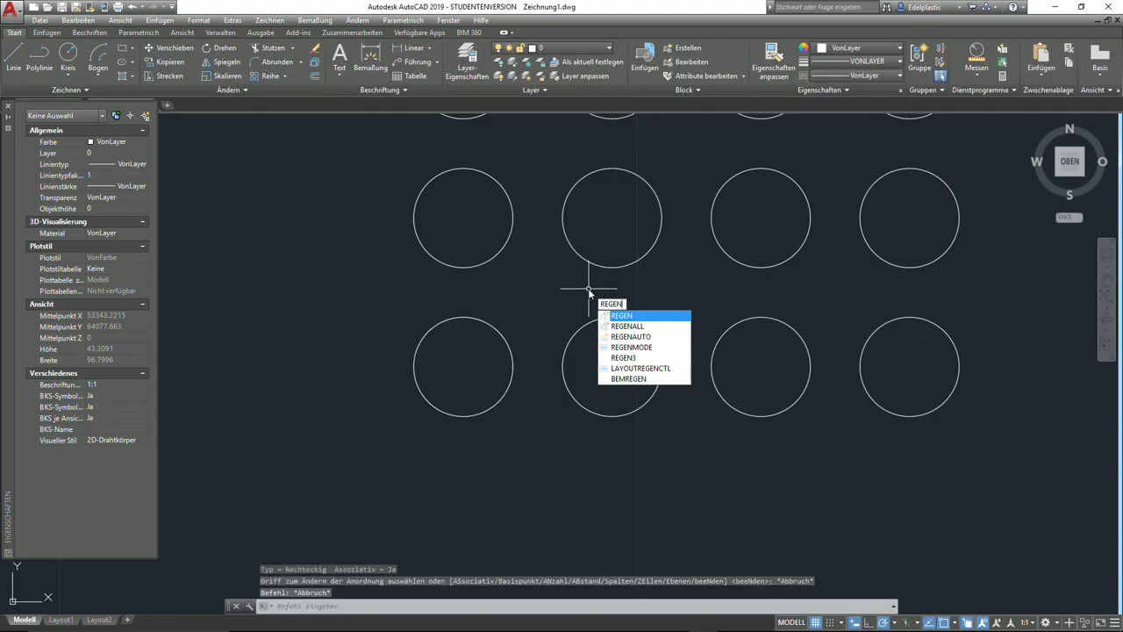
key("Return")
scroll(609, 272, "down", 3)
middle_click_drag(609, 273, 527, 367)
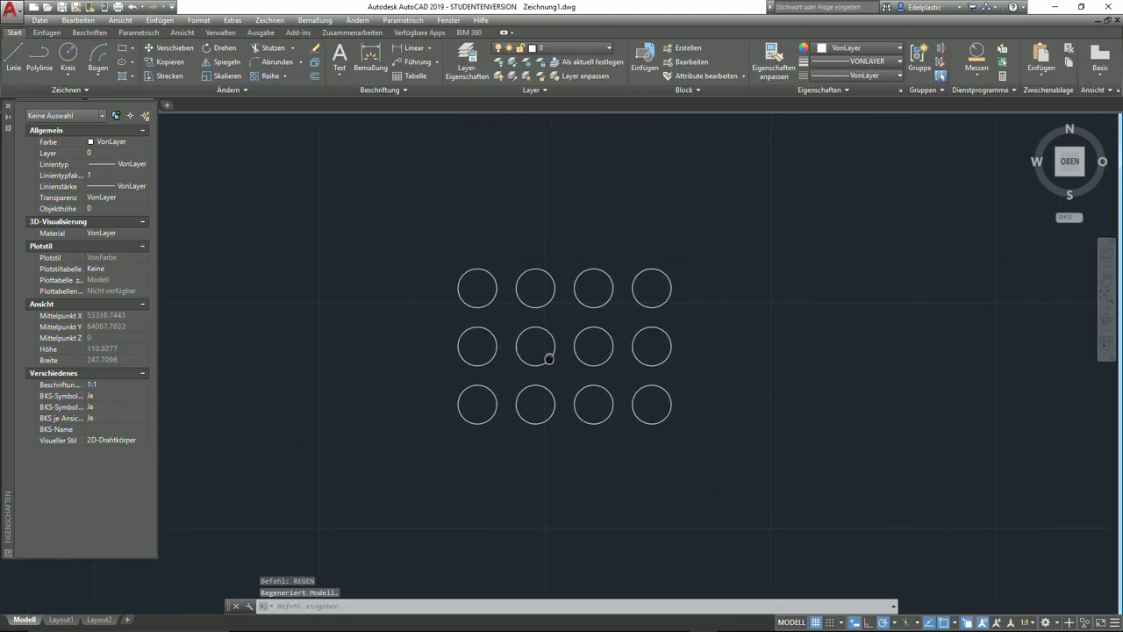
- Edit the array to 5 columns and 6 rows, with column spacing 15 and row spacing 20
left_click(530, 366)
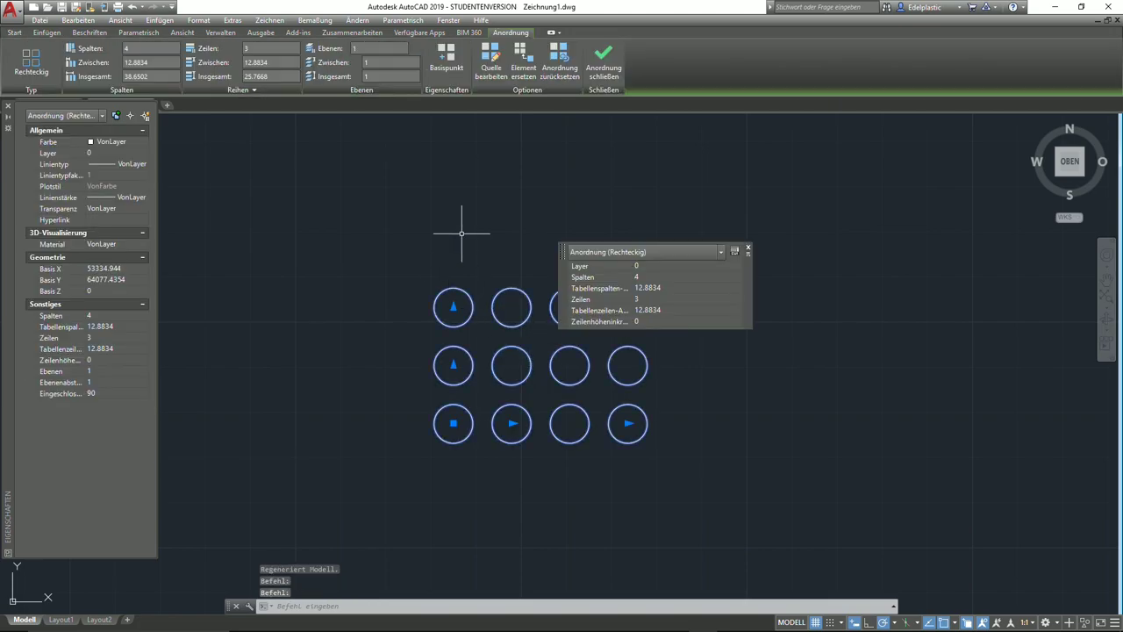
left_click(749, 250)
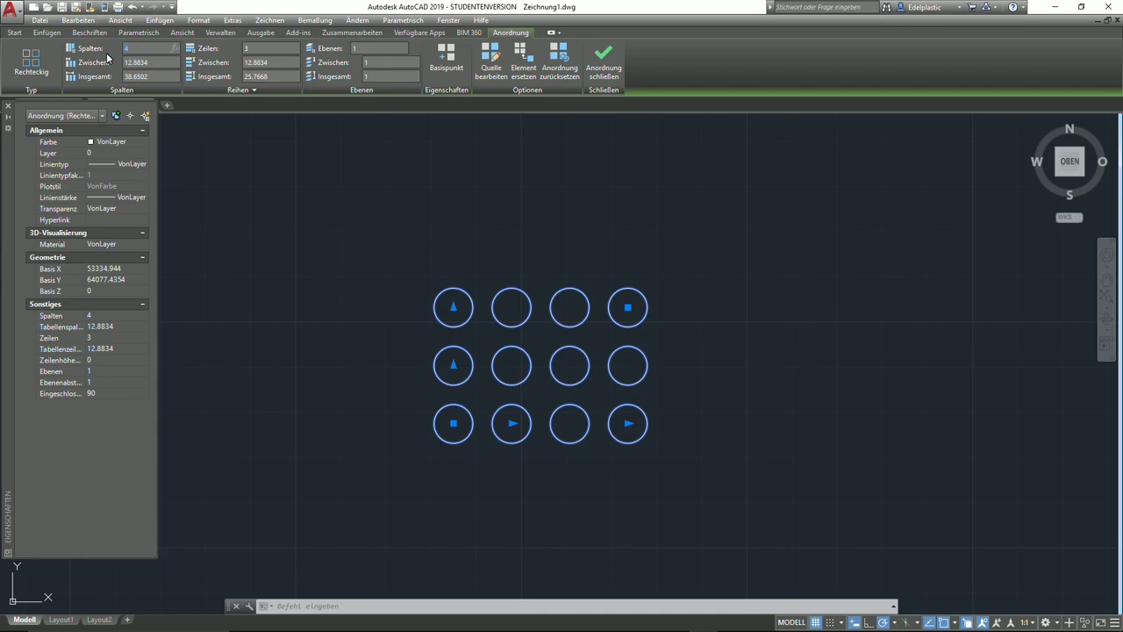
type("5")
key("Return")
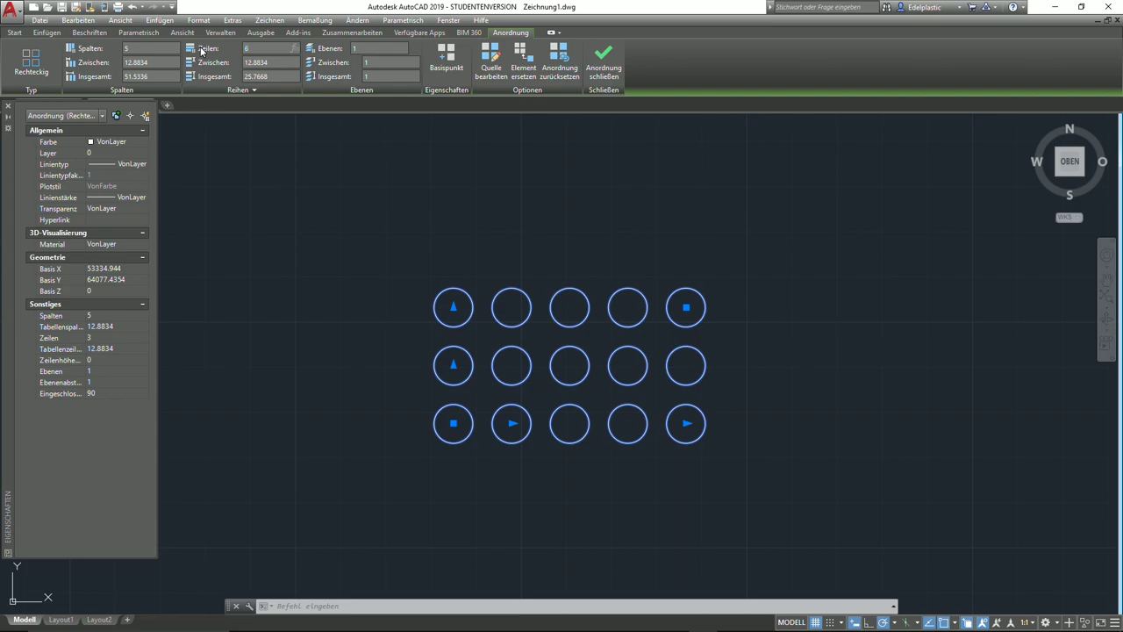
key("Return")
middle_click_drag(621, 225, 572, 284)
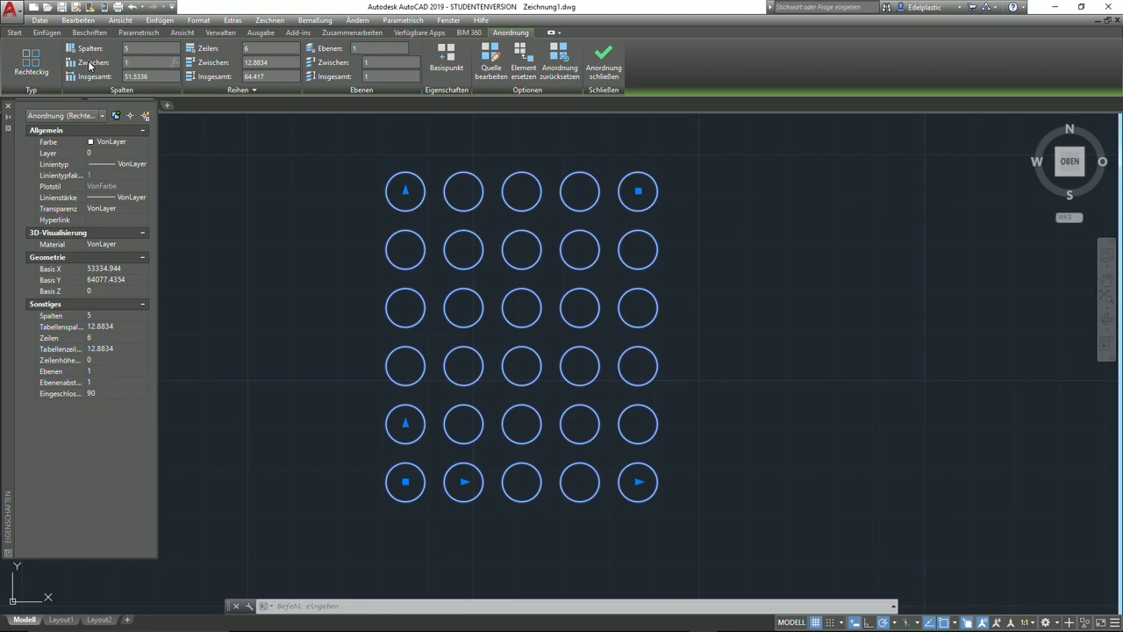
left_click(151, 62)
type("5")
key("Return")
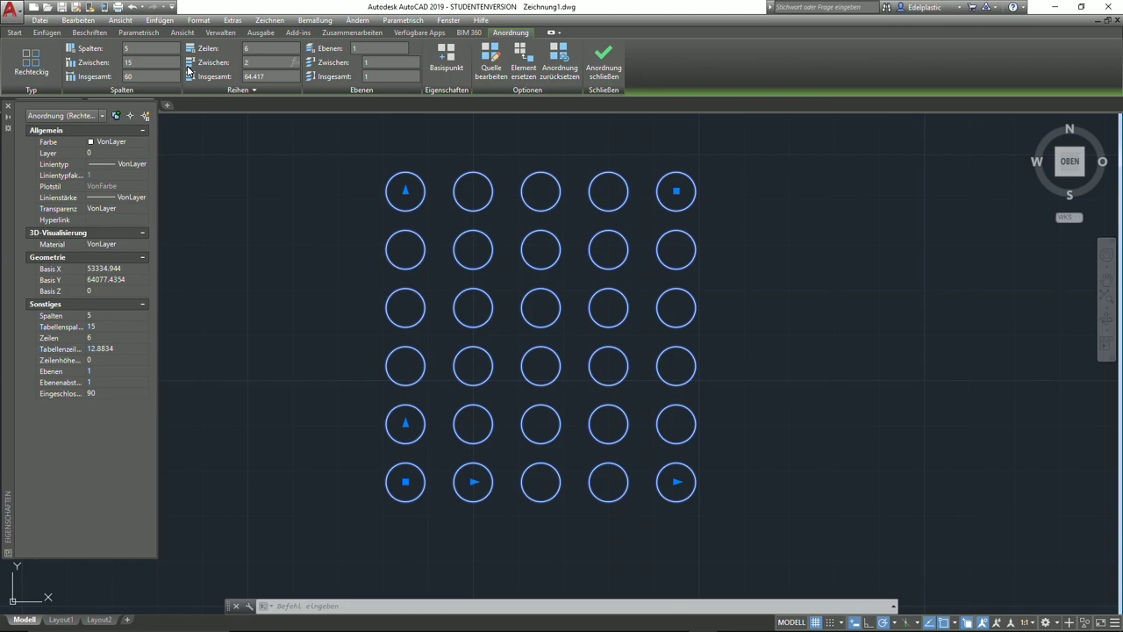
type("0")
key("Return")
scroll(503, 419, "down", 2)
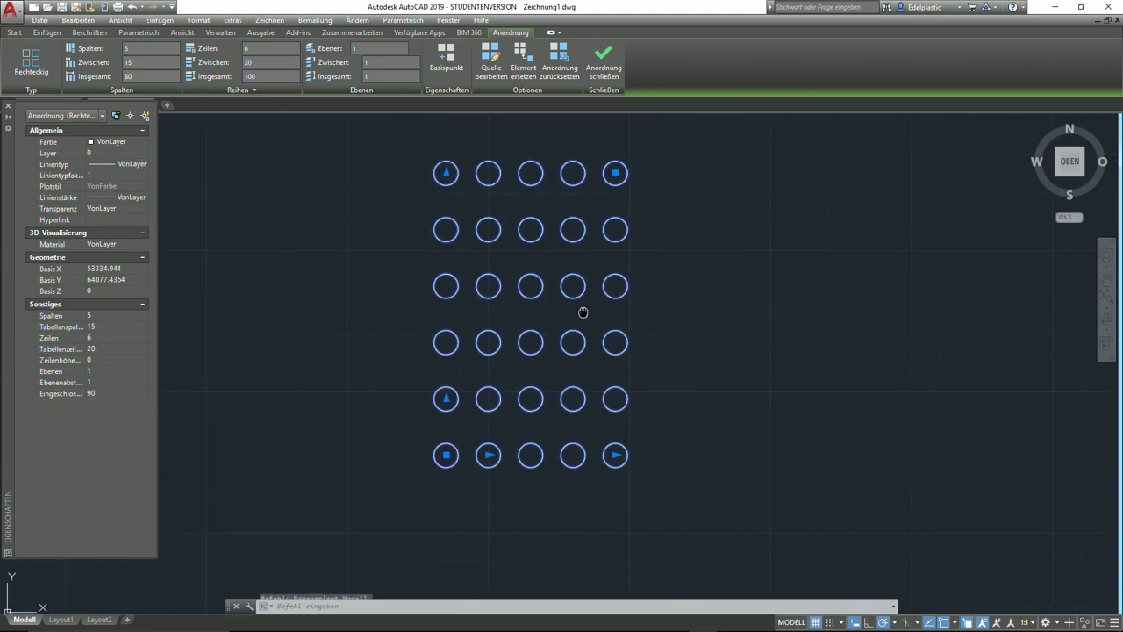
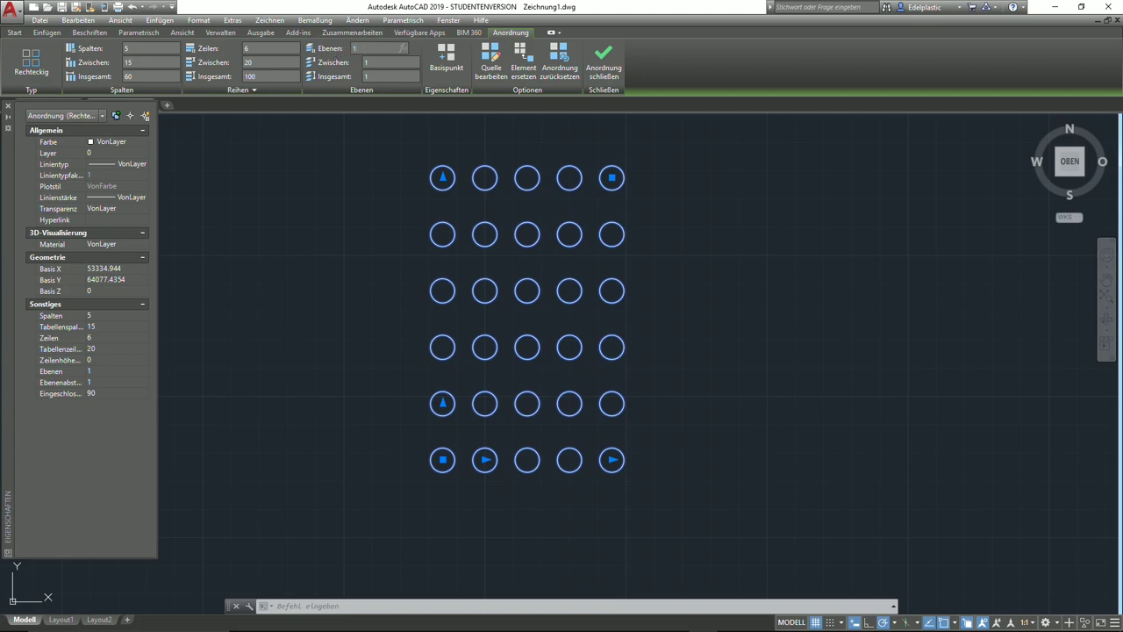
- Stack the circle array into 3 levels spaced 5 units apart
mouse_move(590, 306)
middle_mouse_down("shift")
mouse_move(632, 173)
mouse_move(558, 247)
mouse_move(588, 301)
middle_mouse_up("shift")
scroll(558, 248, "up", 2)
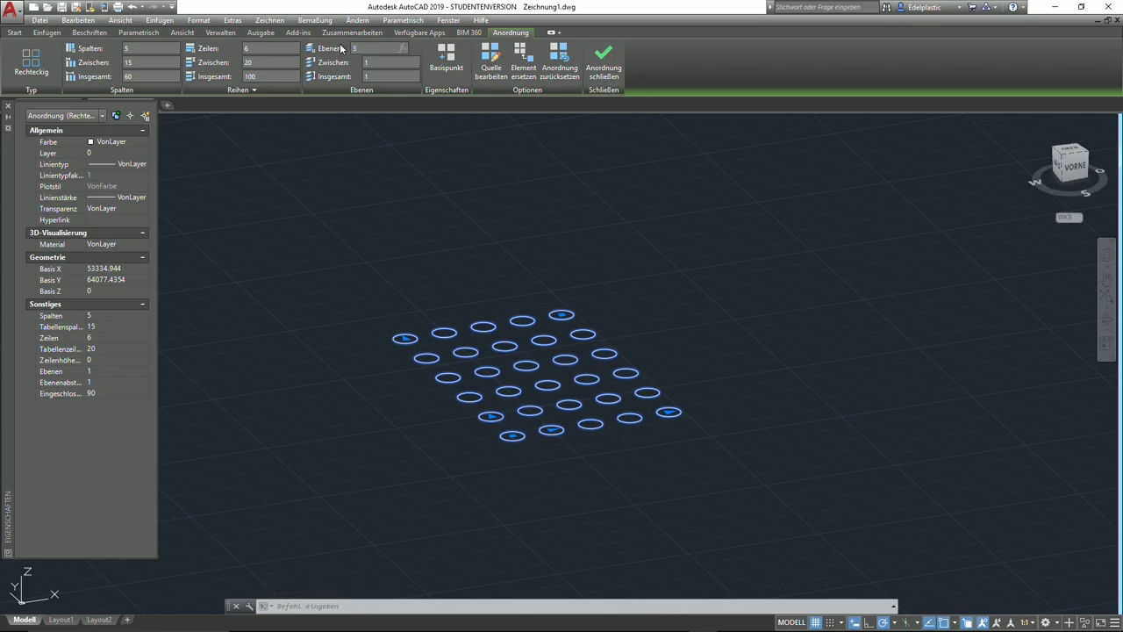
type("3")
key("Return")
scroll(566, 363, "up", 5)
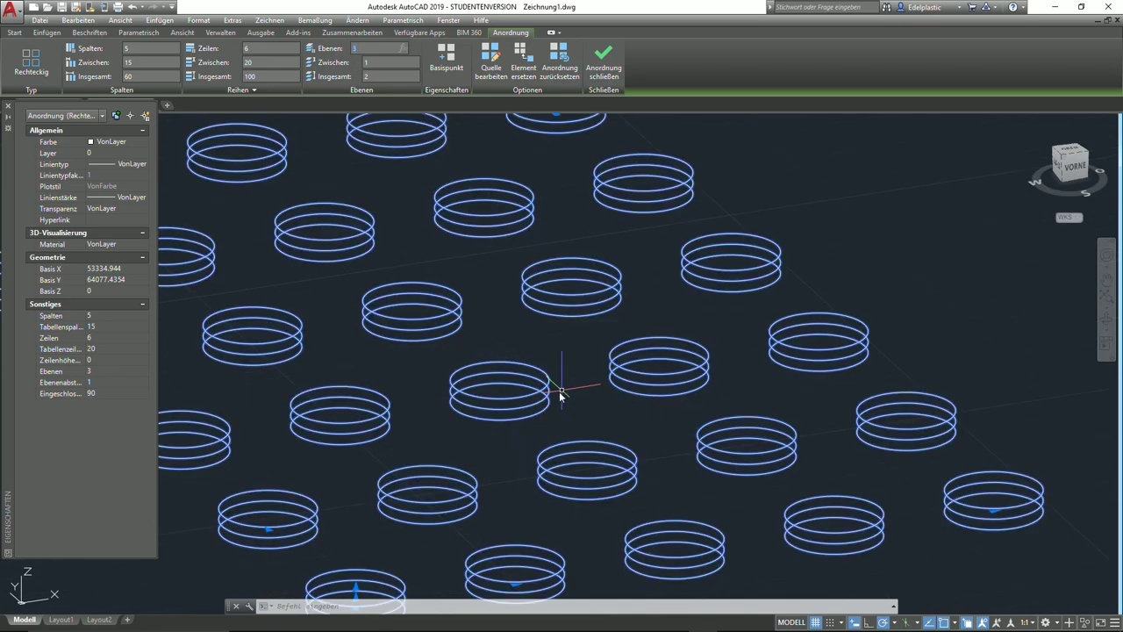
scroll(520, 414, "up", 2)
scroll(529, 386, "down", 5)
type("5")
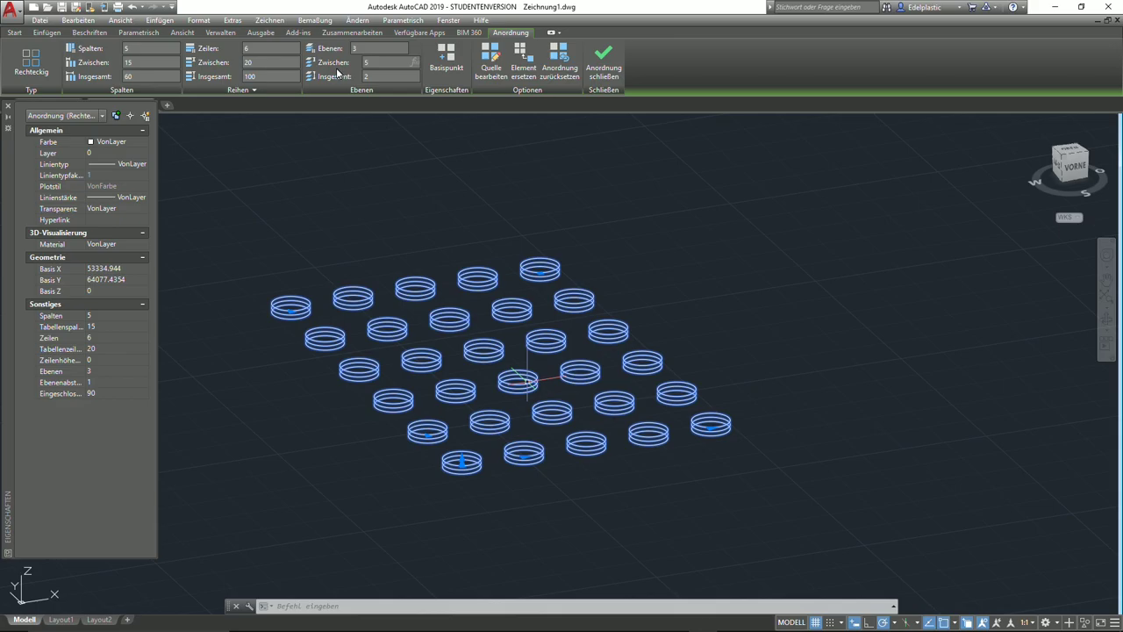
key("Return")
scroll(439, 463, "up", 2)
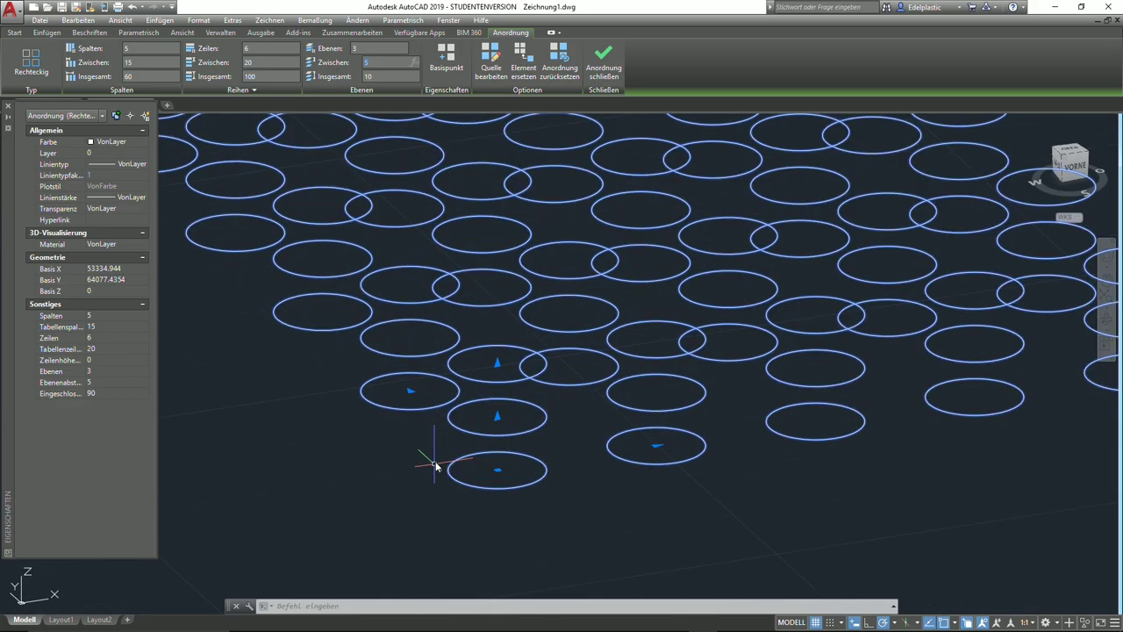
- Check the stacked levels from the side, close the array editor and delete the array
middle_click_drag(438, 463, 535, 392, "shift")
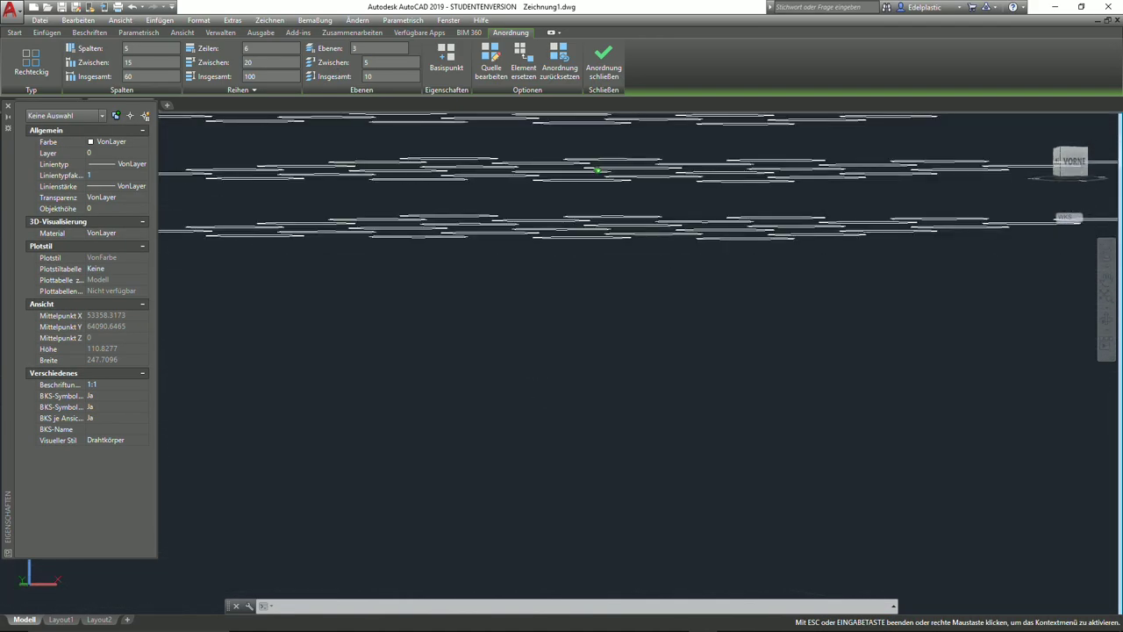
mouse_move(535, 392)
middle_mouse_down("shift")
mouse_move(530, 289)
mouse_move(584, 301)
mouse_move(605, 350)
middle_mouse_up("shift")
scroll(588, 349, "down", 3)
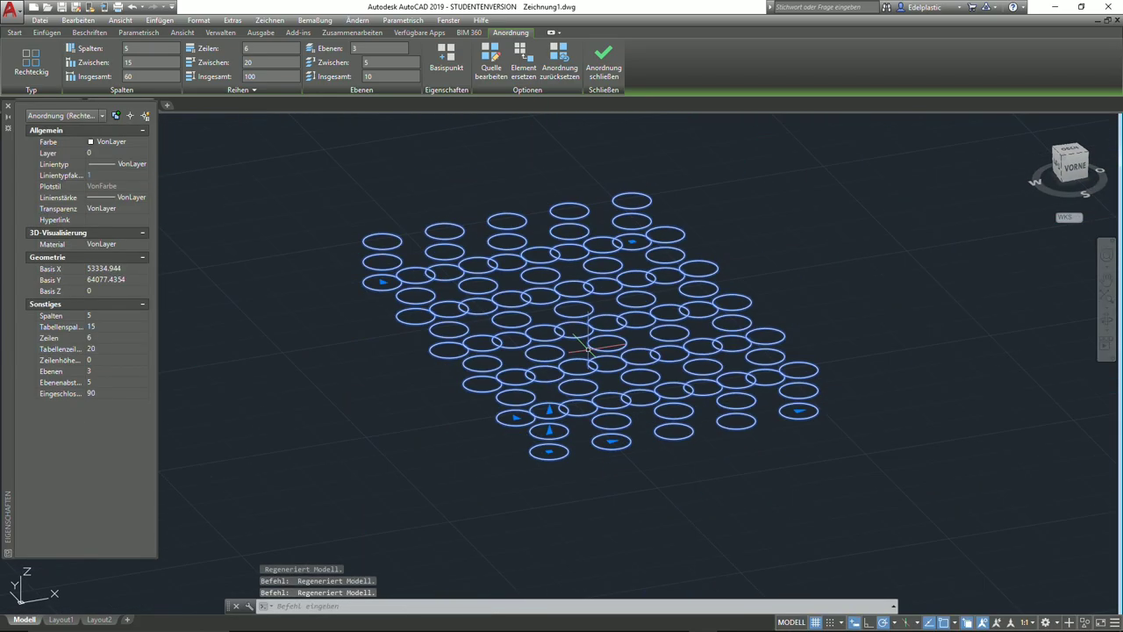
left_click(611, 64)
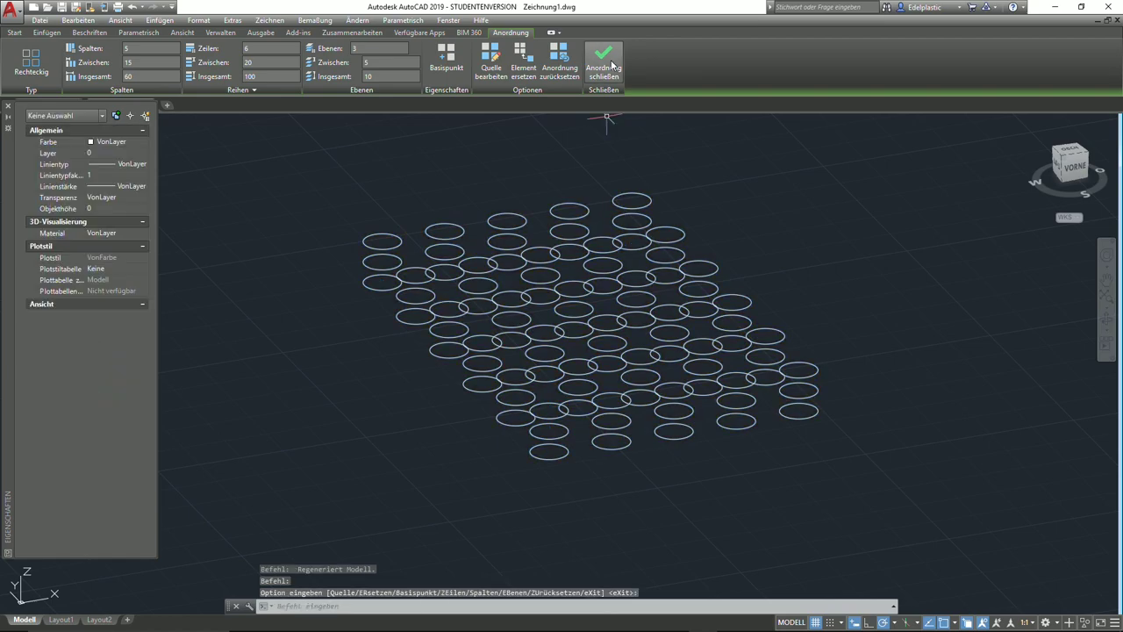
left_click(641, 256)
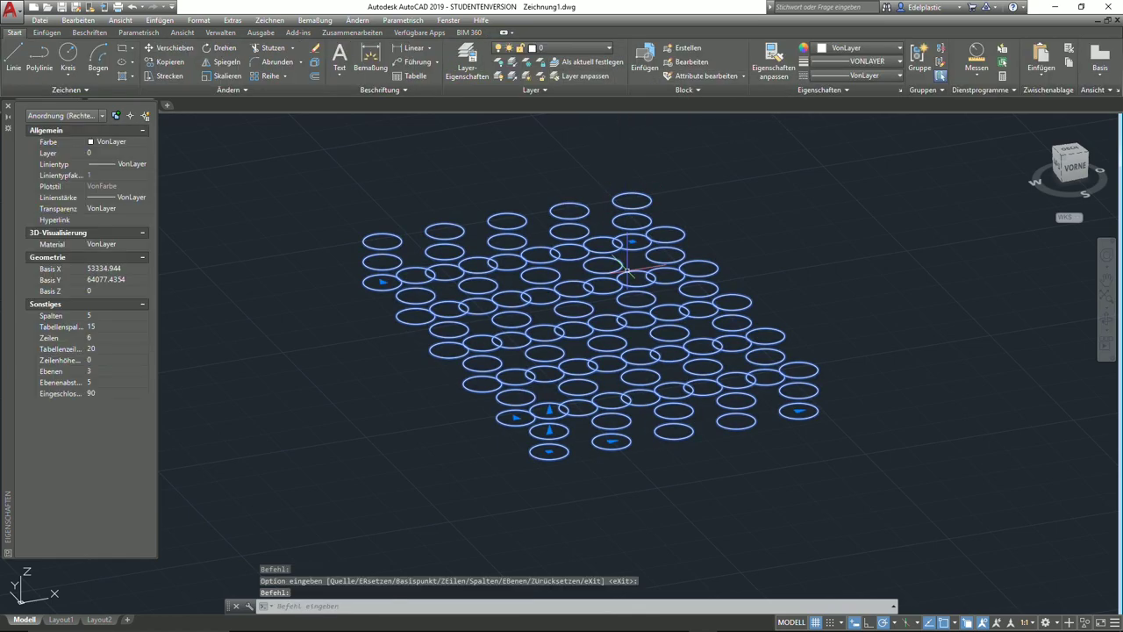
key("Delete")
mouse_move(1072, 167)
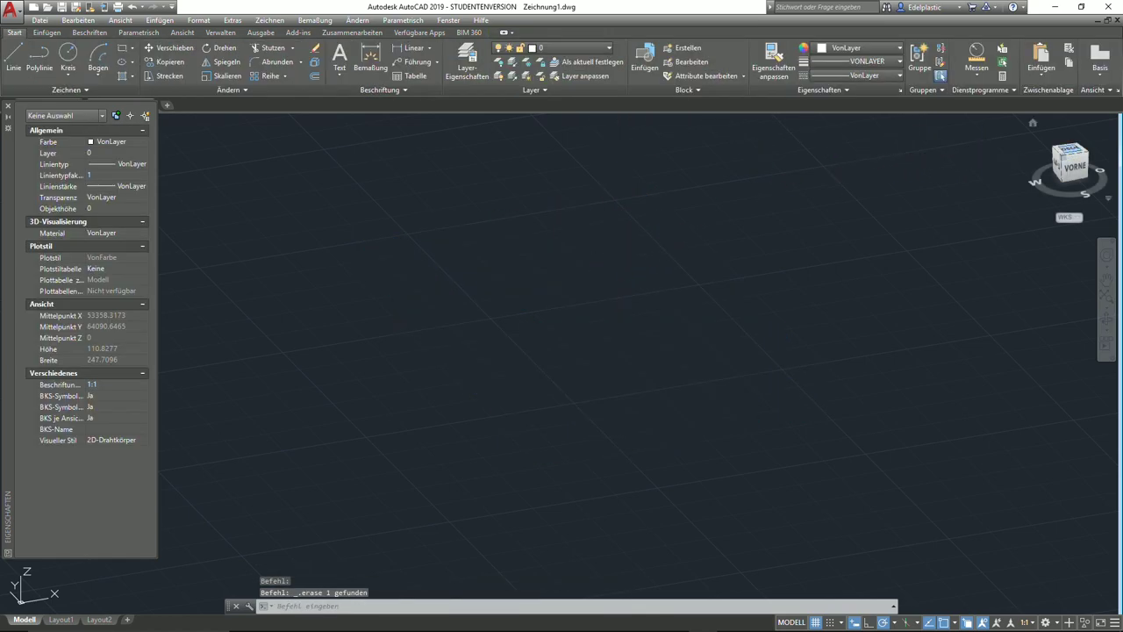
- Draw a small square with Rechteck in top view
left_click(1069, 151)
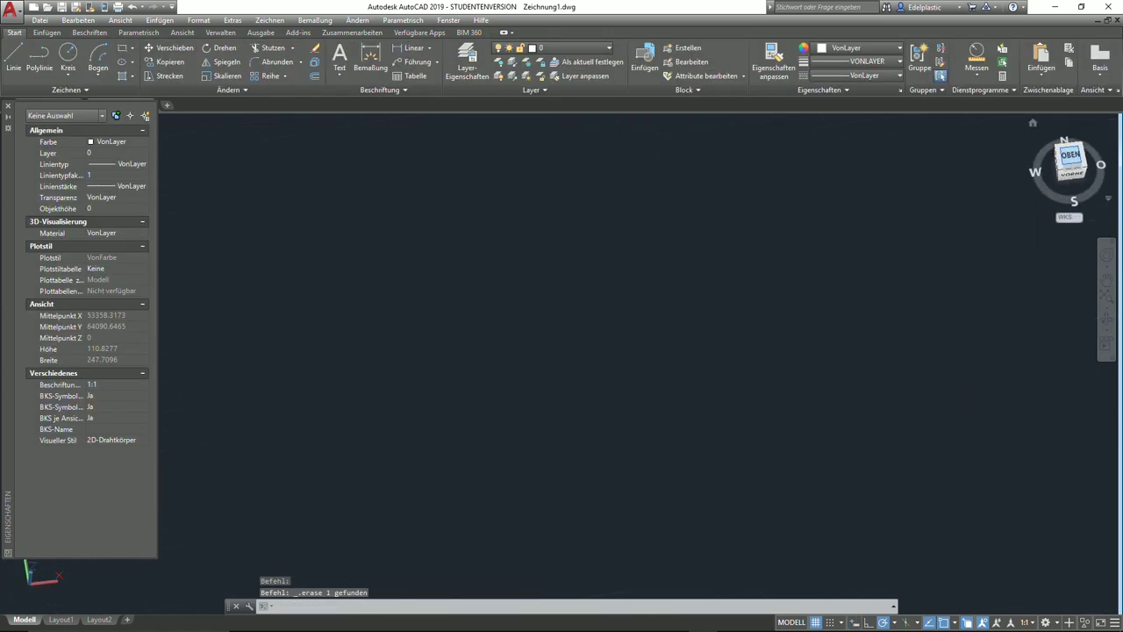
left_click(124, 50)
left_click(598, 315)
left_click(635, 279)
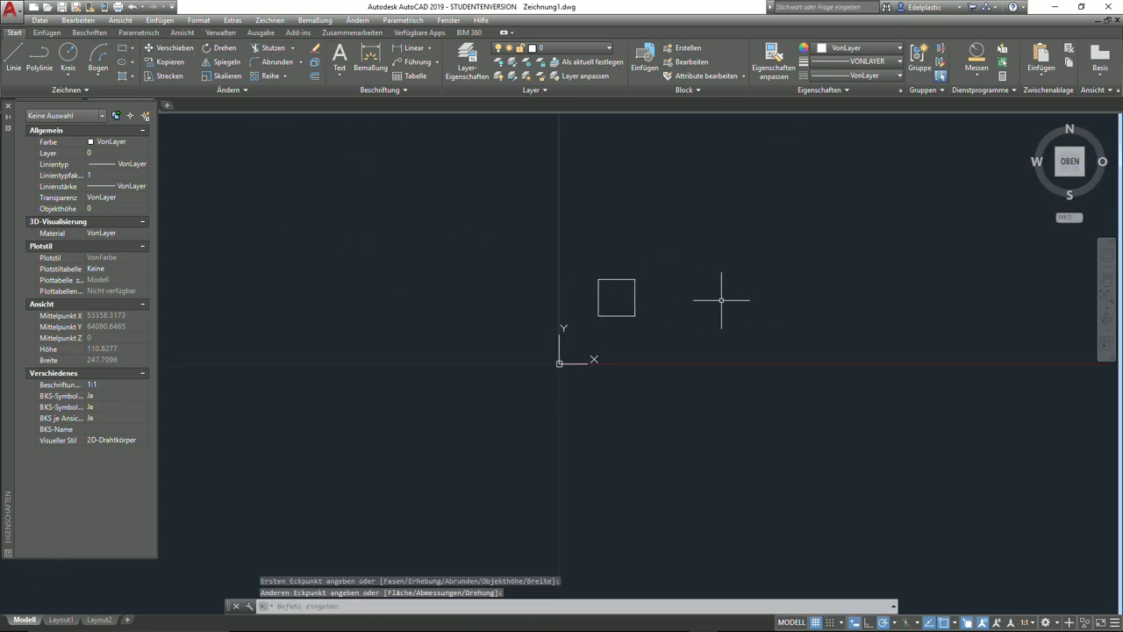
middle_click_drag(721, 300, 468, 353)
- Array the square into 4 columns by 3 rows and reselect the array
left_click(268, 76)
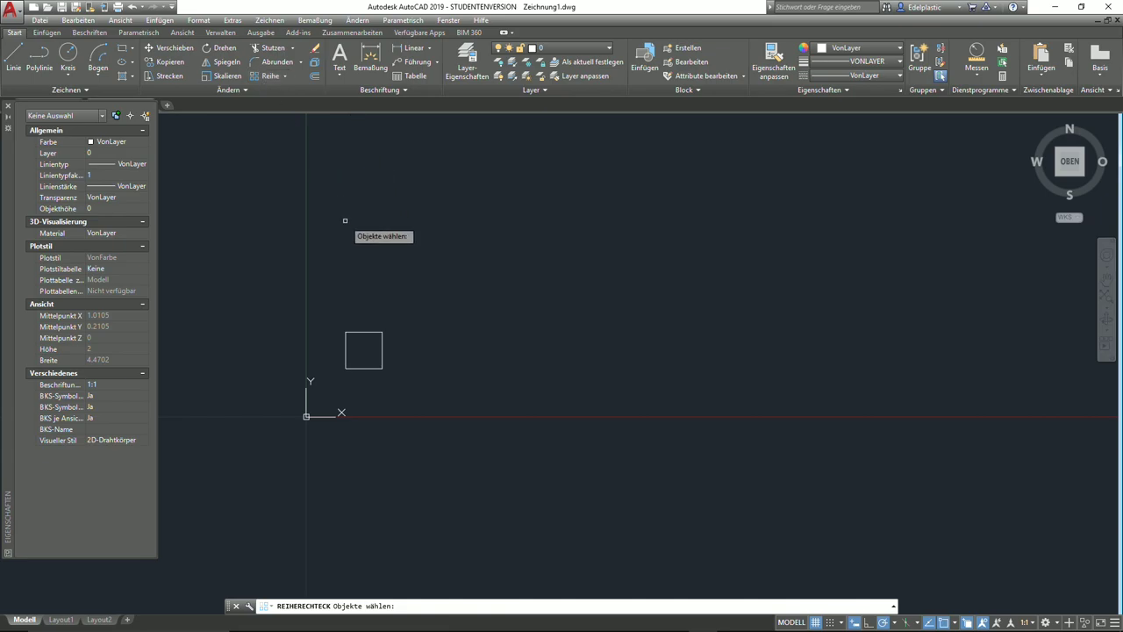
left_click(361, 333)
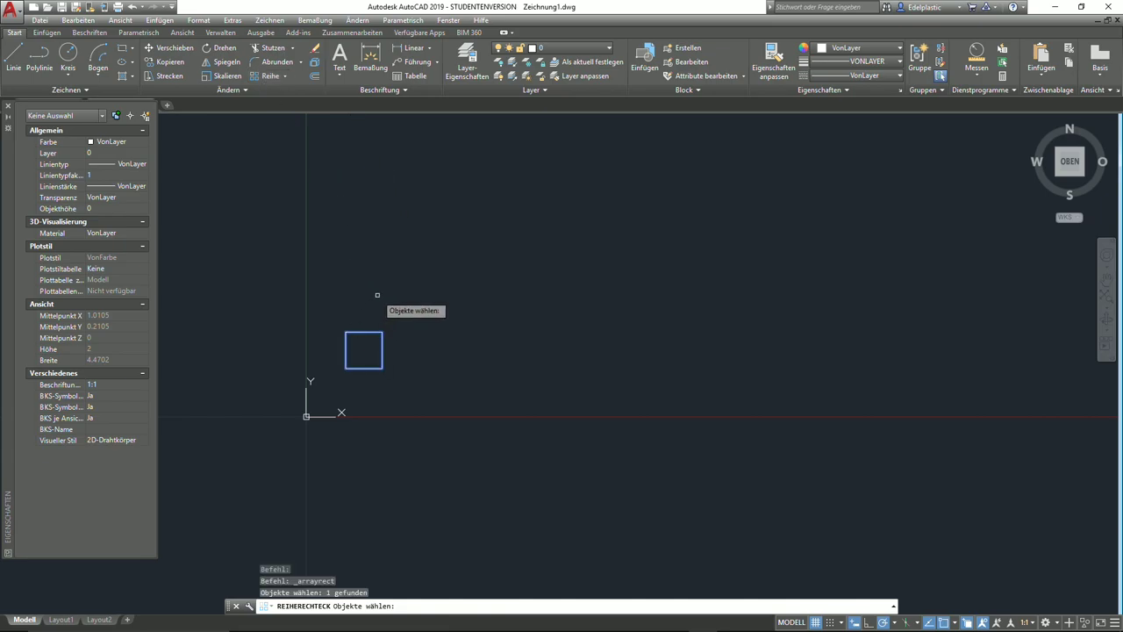
key("Return")
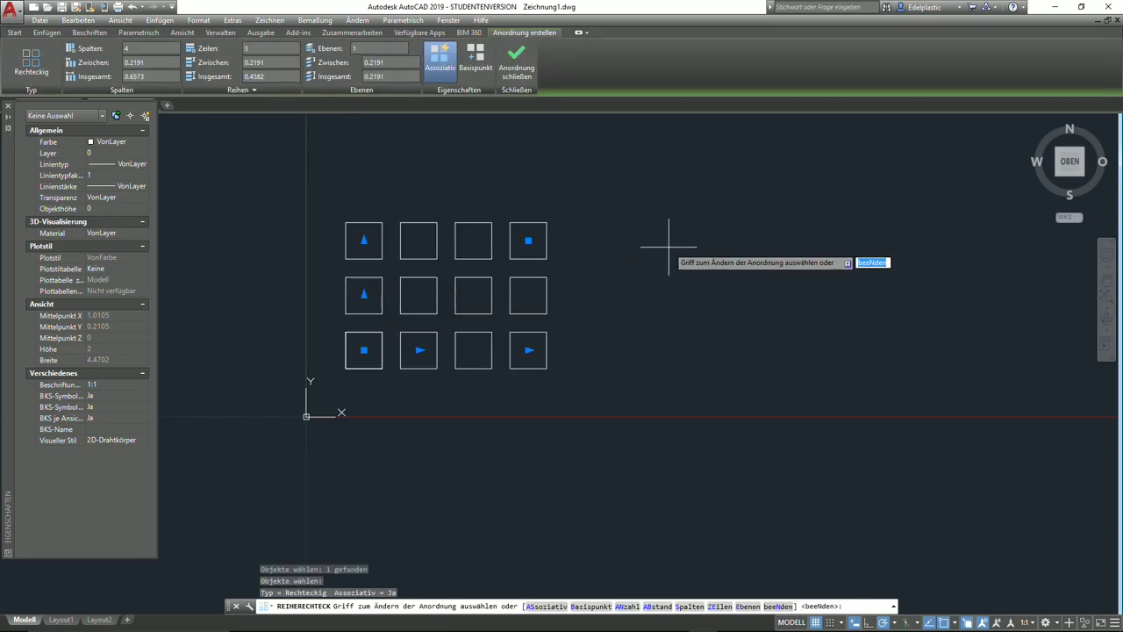
key("Return")
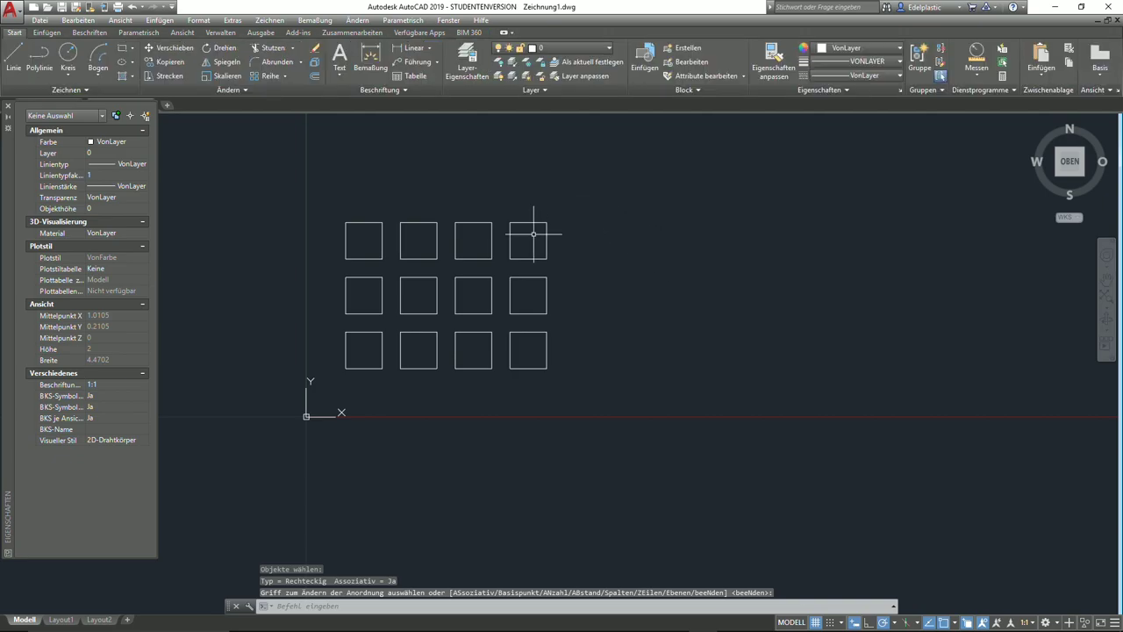
key("Return")
left_click(524, 256)
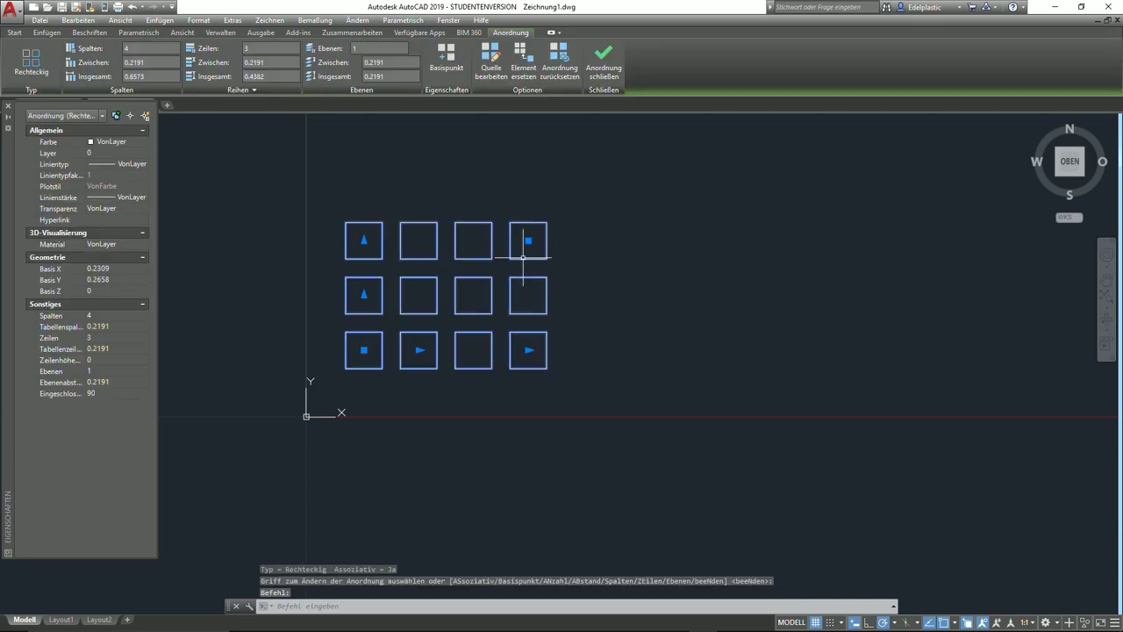
key("Escape")
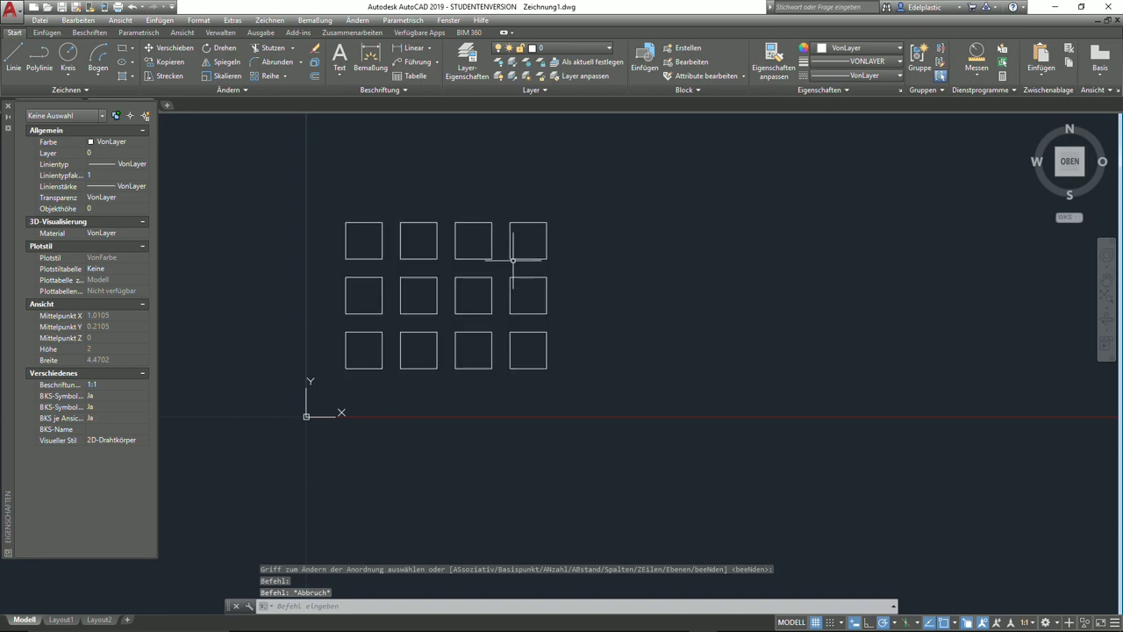
left_click(514, 258)
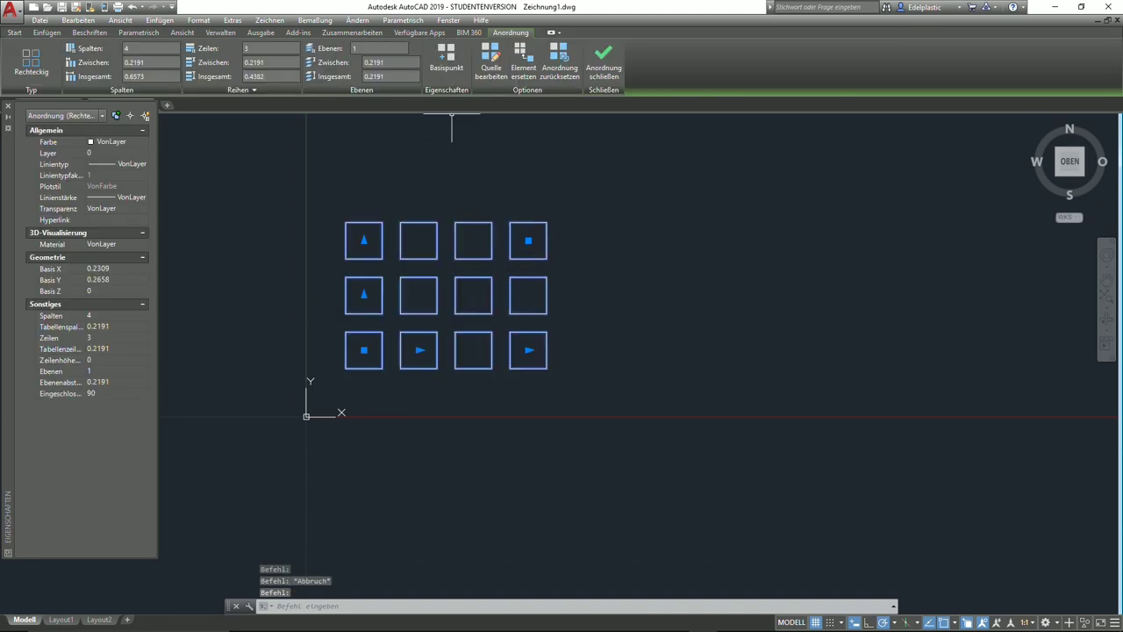
left_click(504, 78)
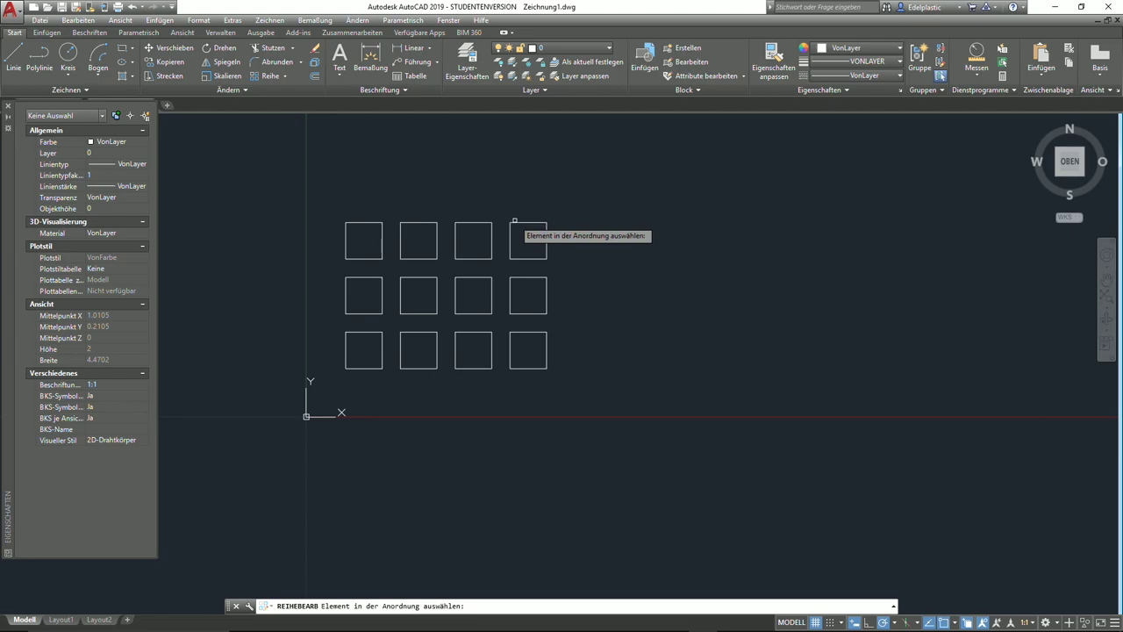
left_click(514, 222)
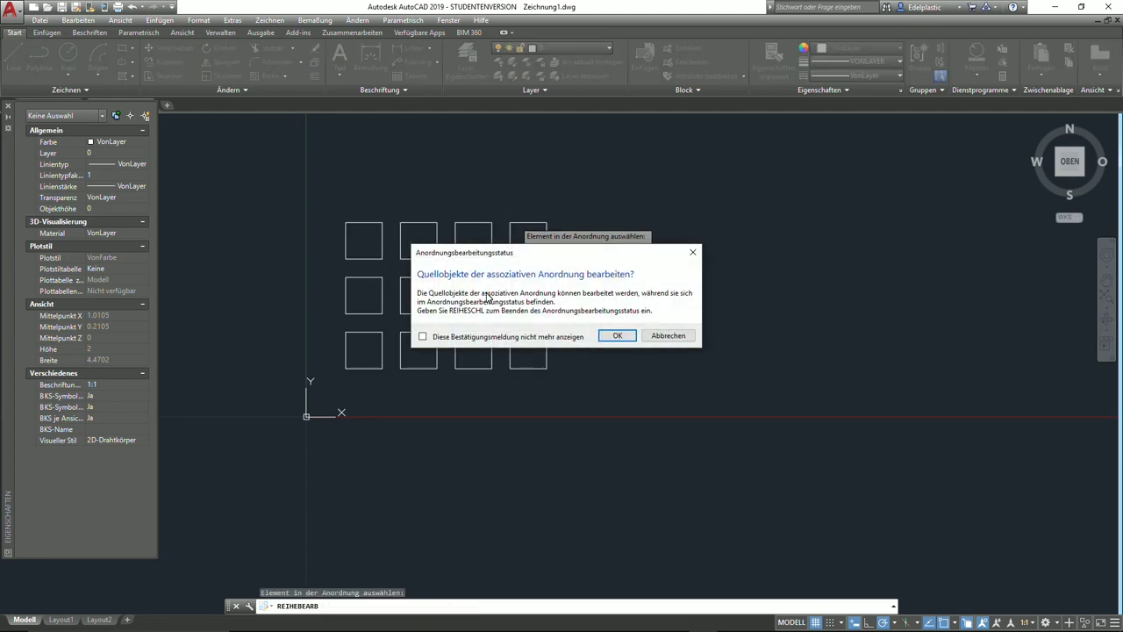
left_click(618, 336)
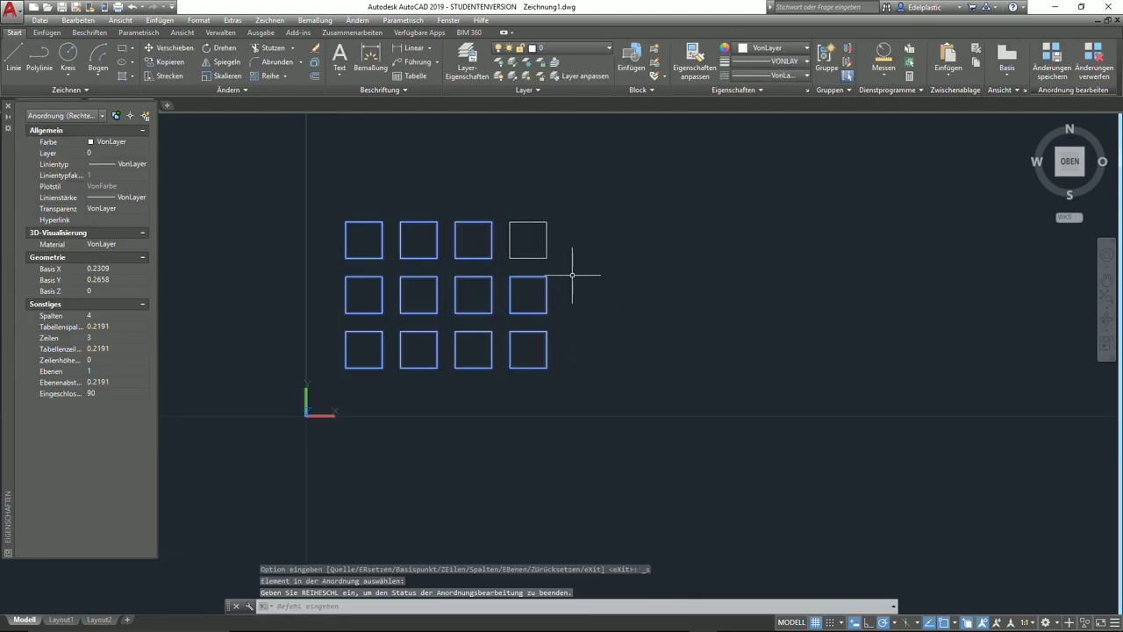
key("Return")
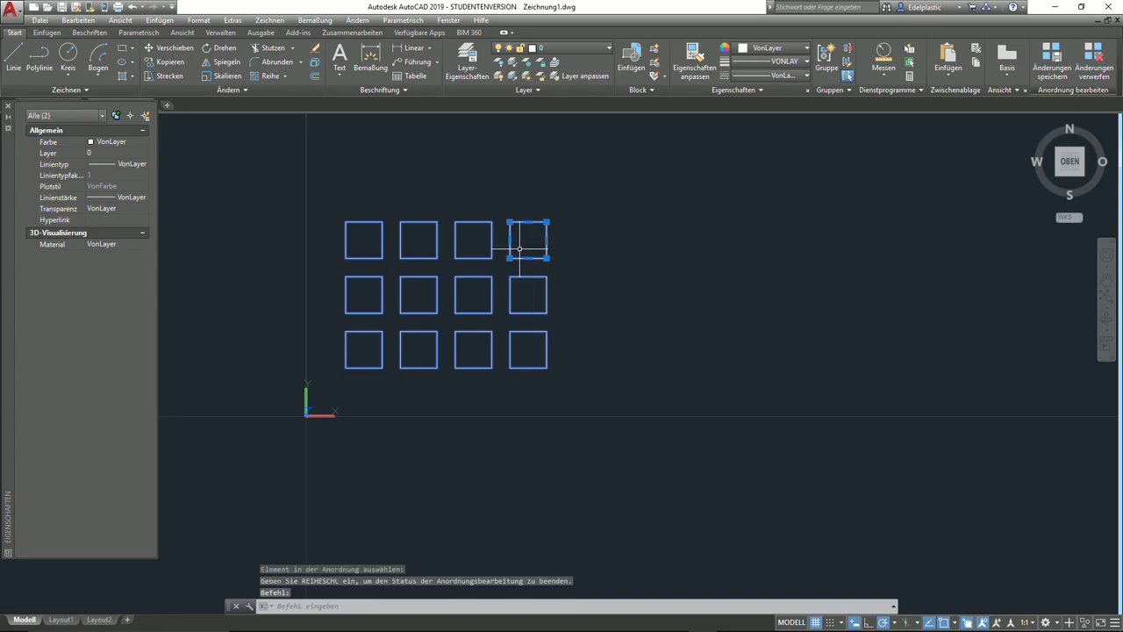
left_click(523, 222)
key("Delete")
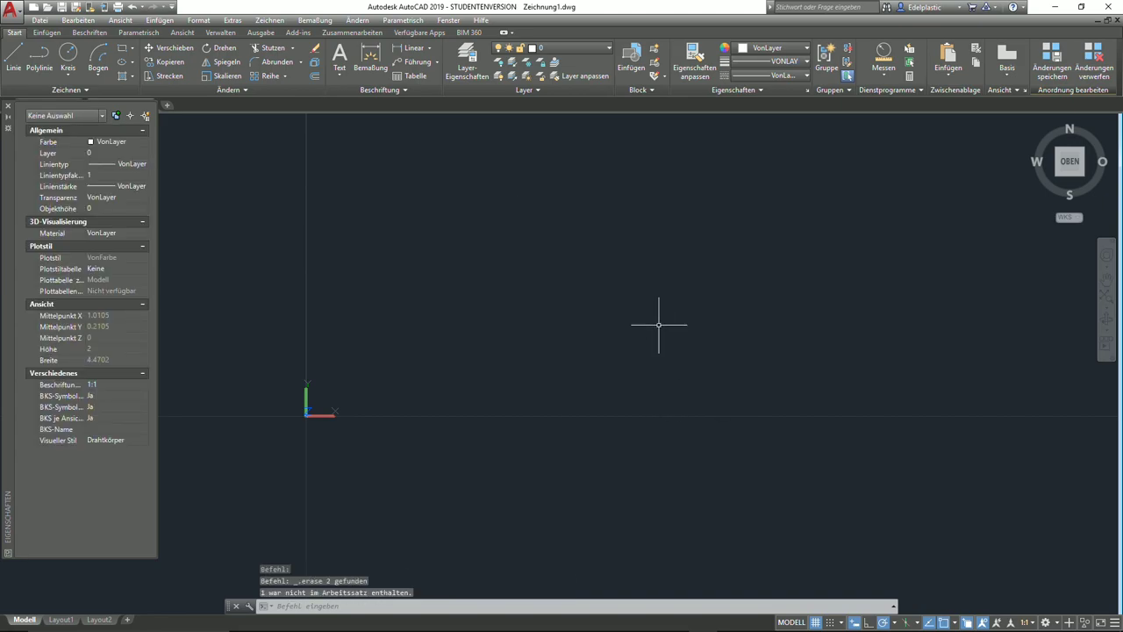
left_click(269, 77)
key("Escape")
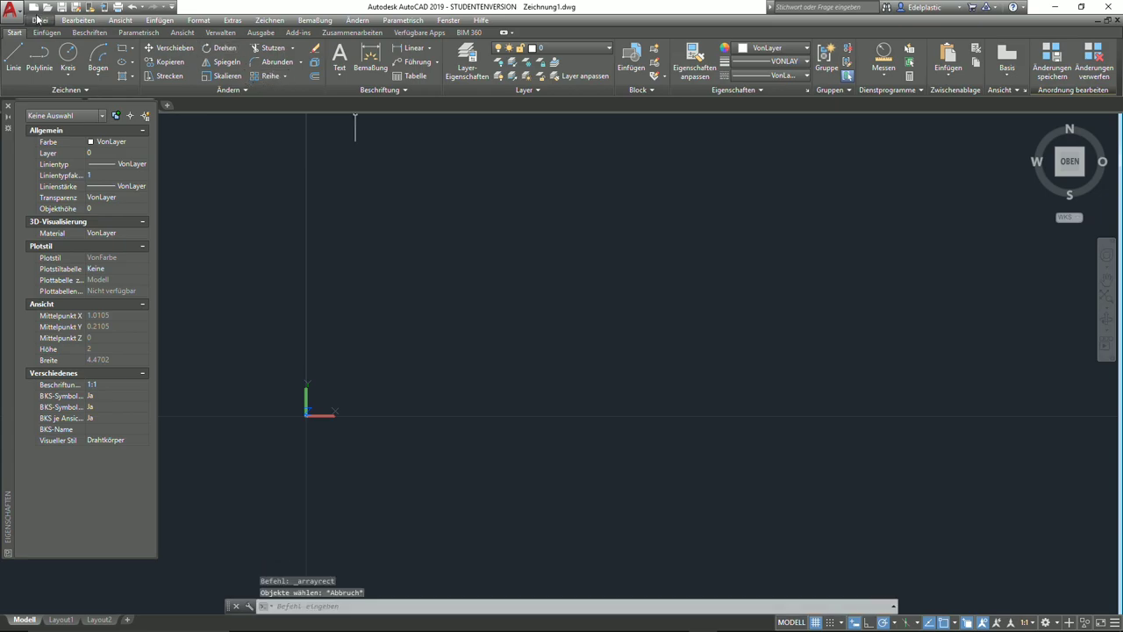
left_click(132, 7)
left_click(131, 8)
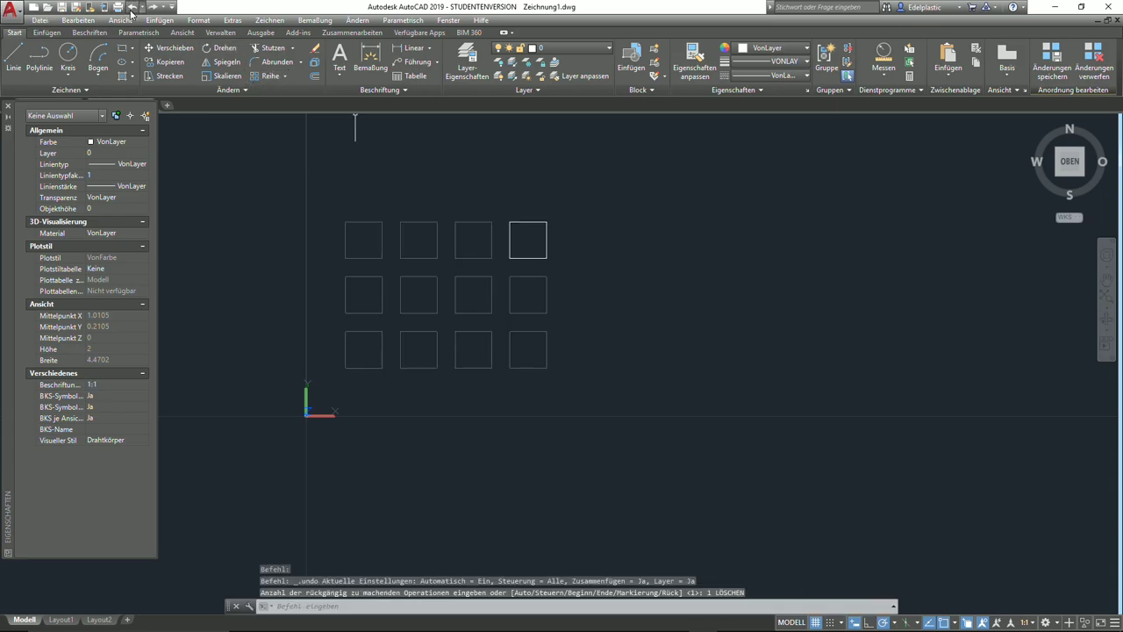
left_click(133, 7)
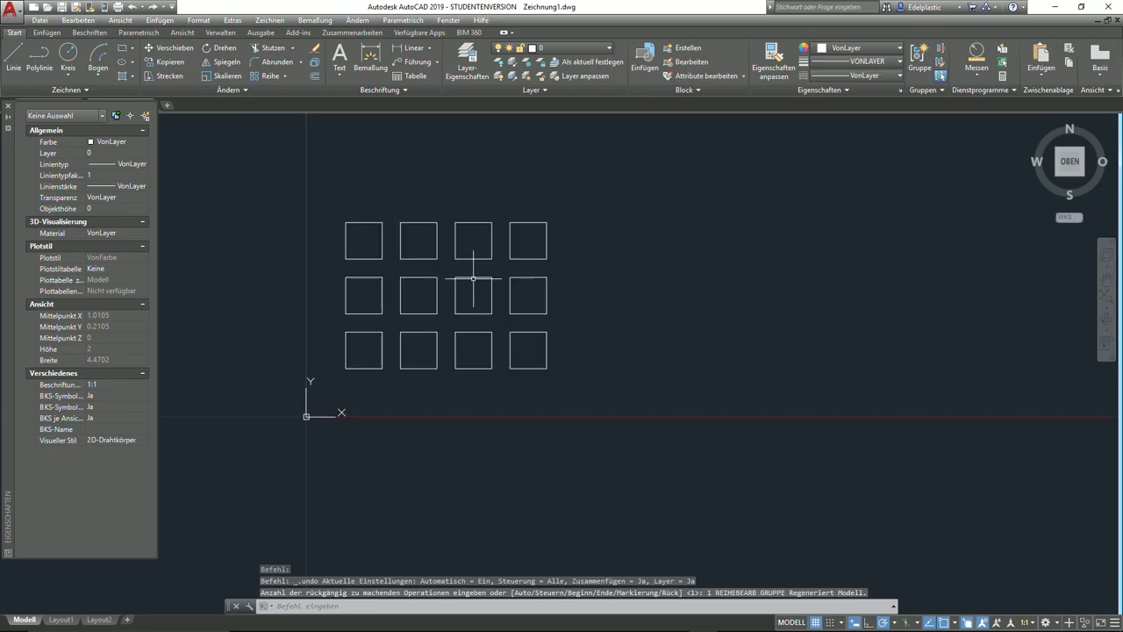
- Explode the square array into separate squares
left_click(273, 89)
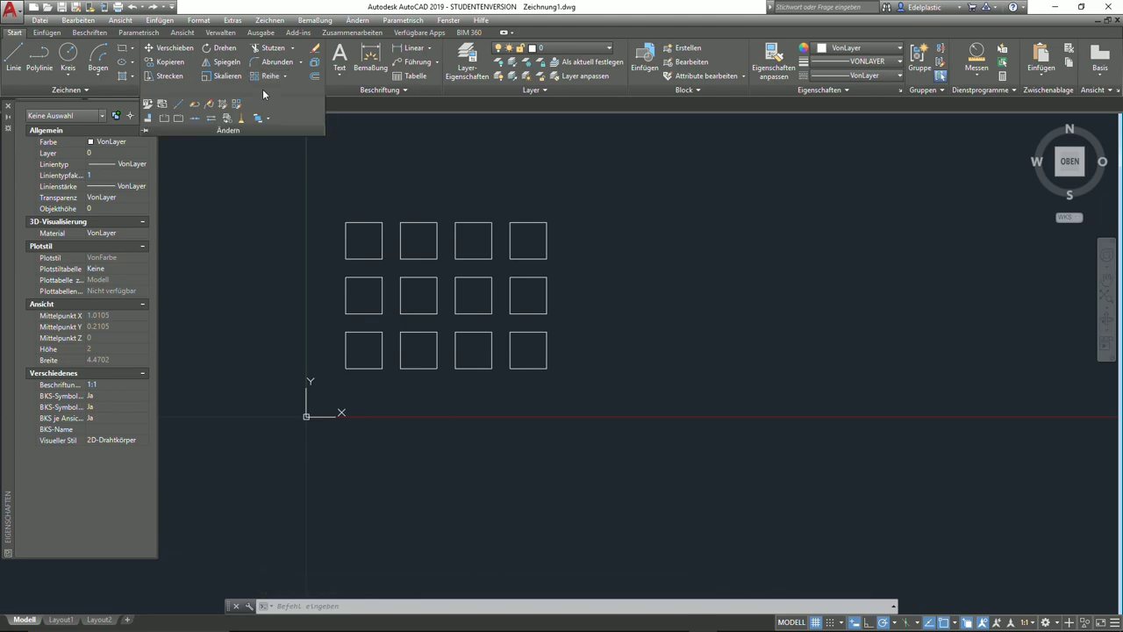
left_click(316, 63)
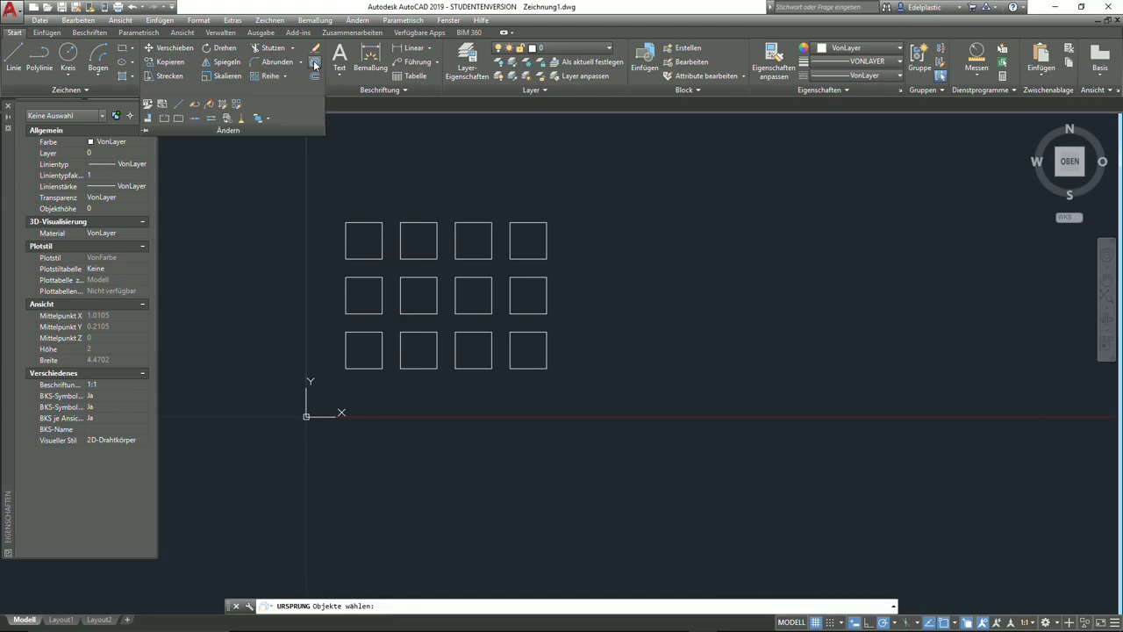
left_click(408, 220)
key("Return")
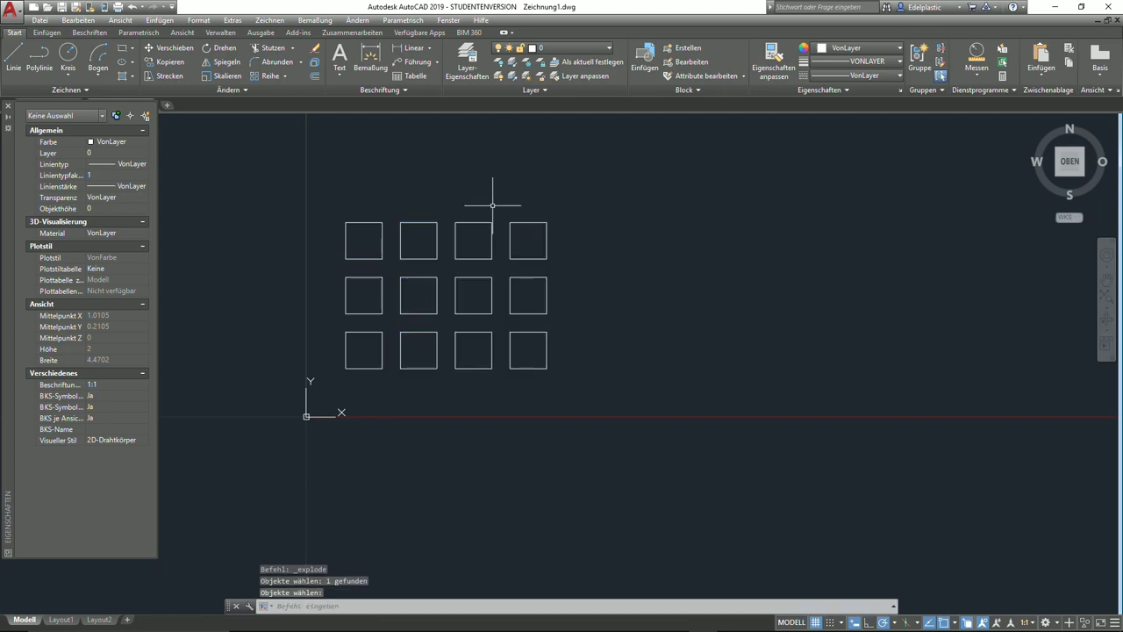
- Delete two squares, then window-select and delete the remaining ten
left_click(474, 223)
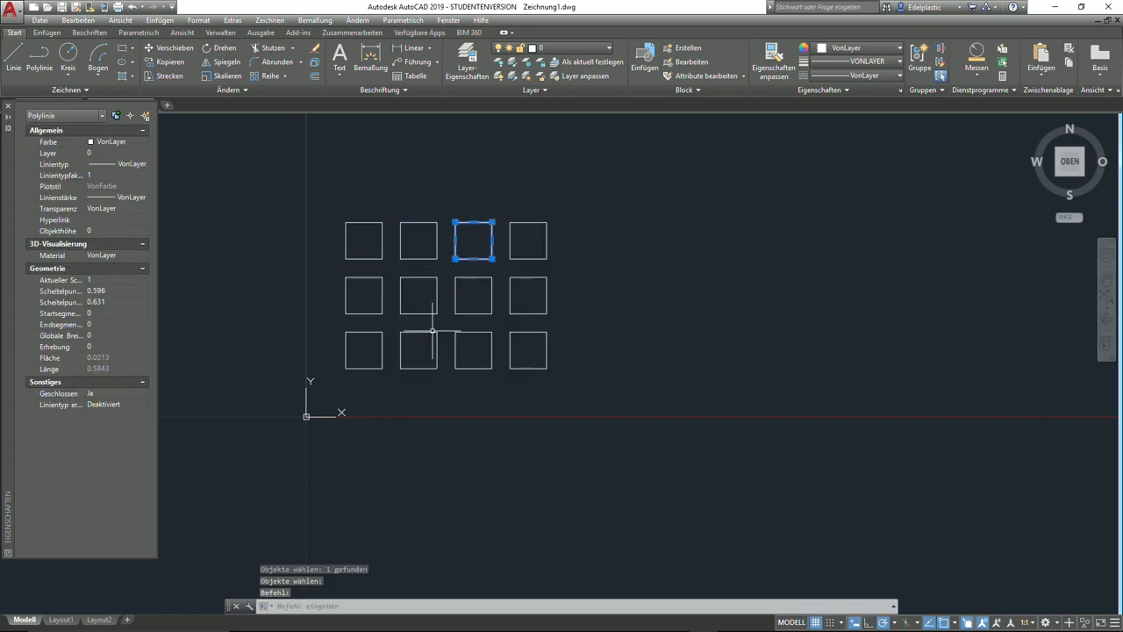
left_click(432, 331)
key("Delete")
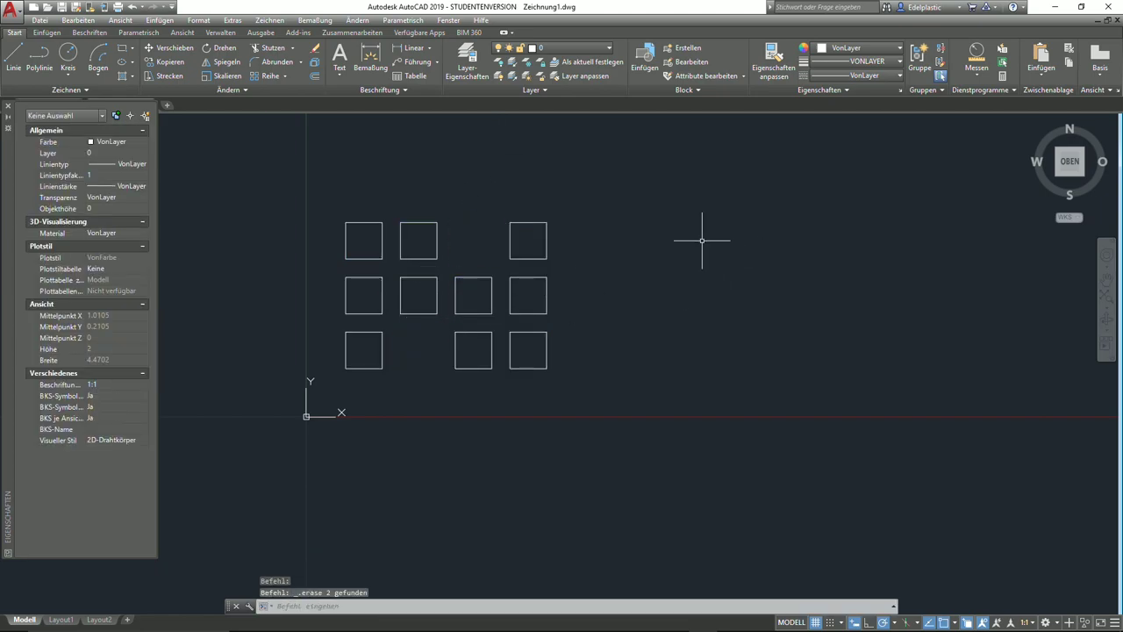
left_click(706, 412)
left_click(261, 179)
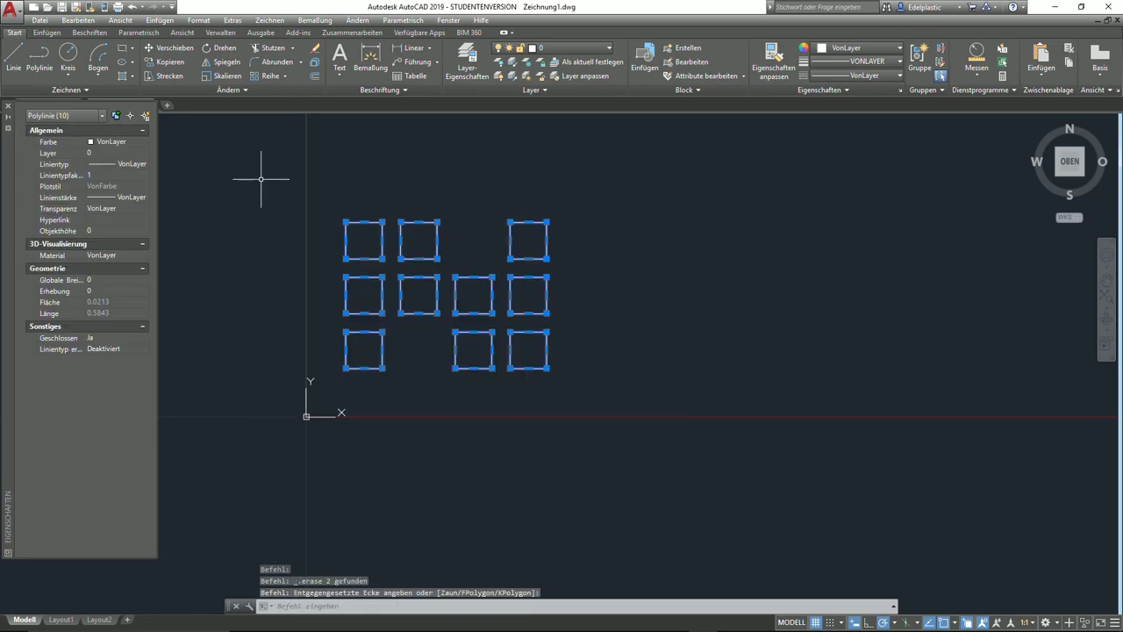
key("Delete")
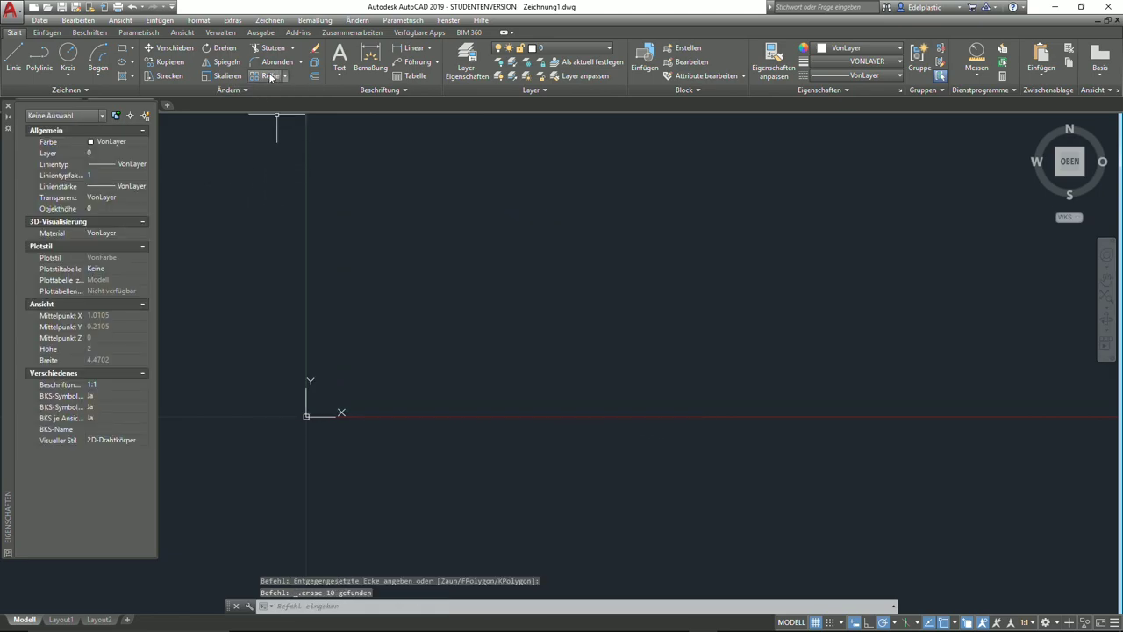
- Draw a small circle
left_click(67, 55)
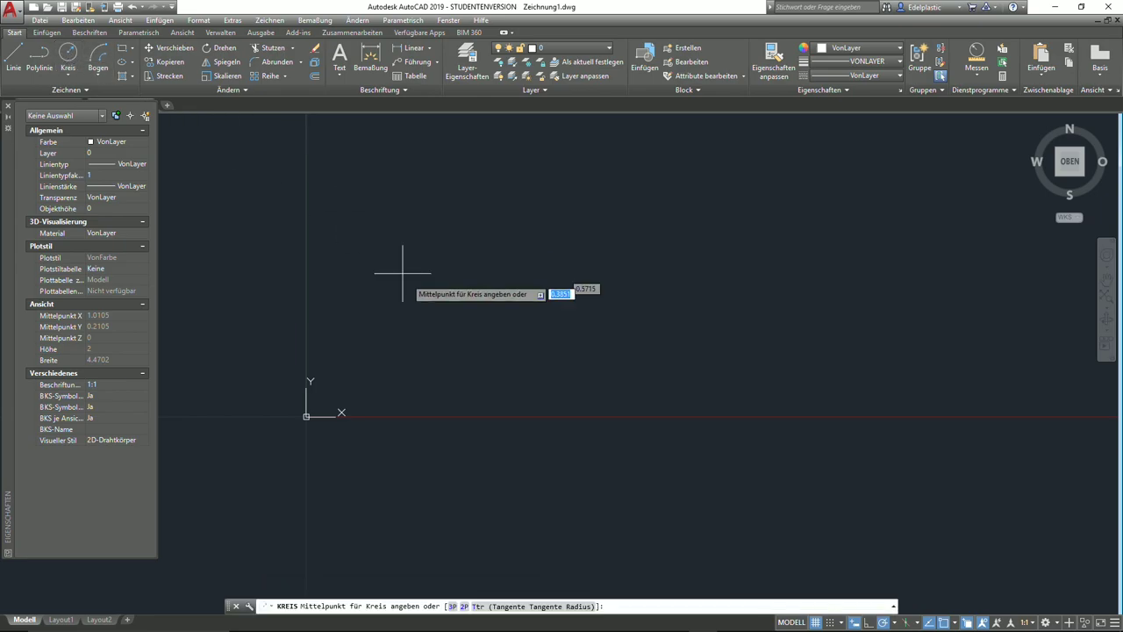
left_click(423, 294)
left_click(438, 251)
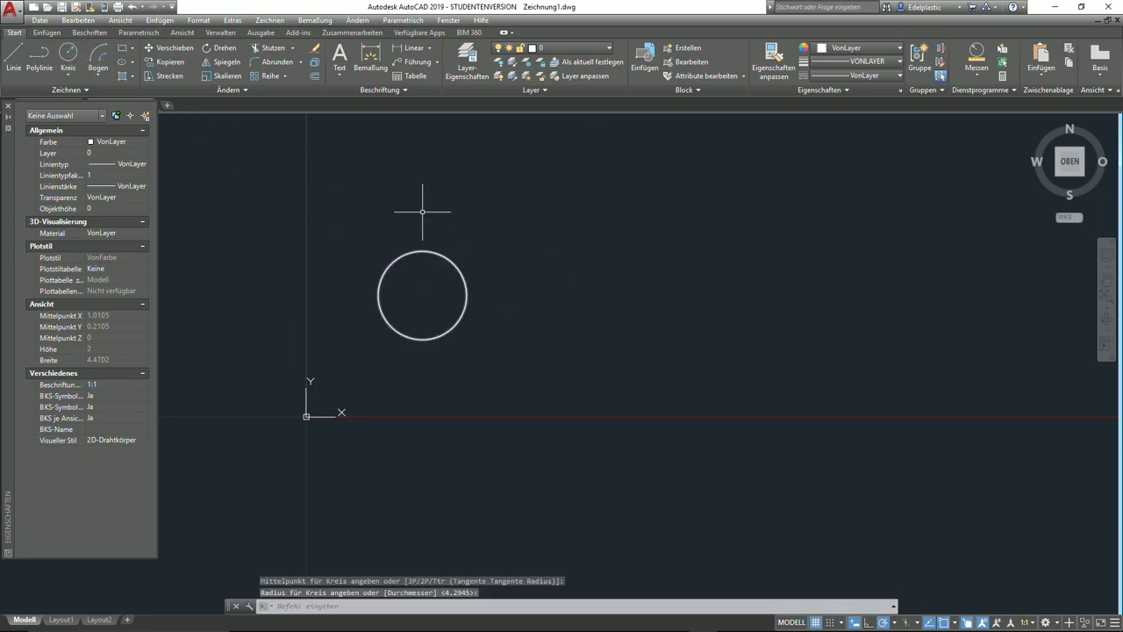
- Start a polar array of the circle, centred above and right of it
left_click(284, 78)
left_click(268, 143)
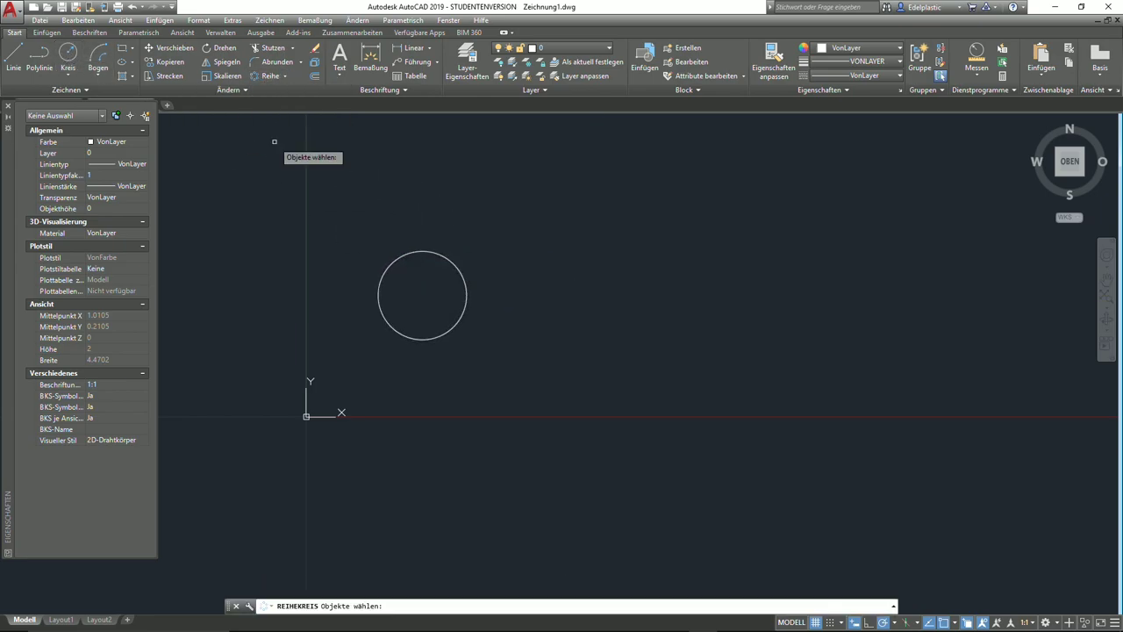
left_click(439, 254)
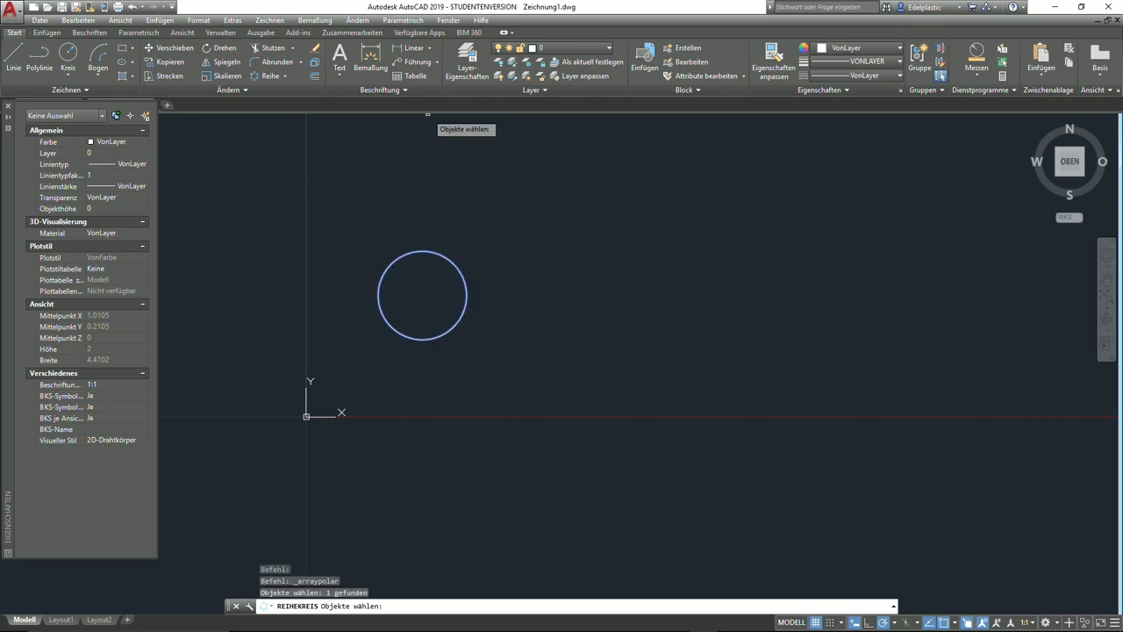
key("Return")
scroll(515, 253, "down", 3)
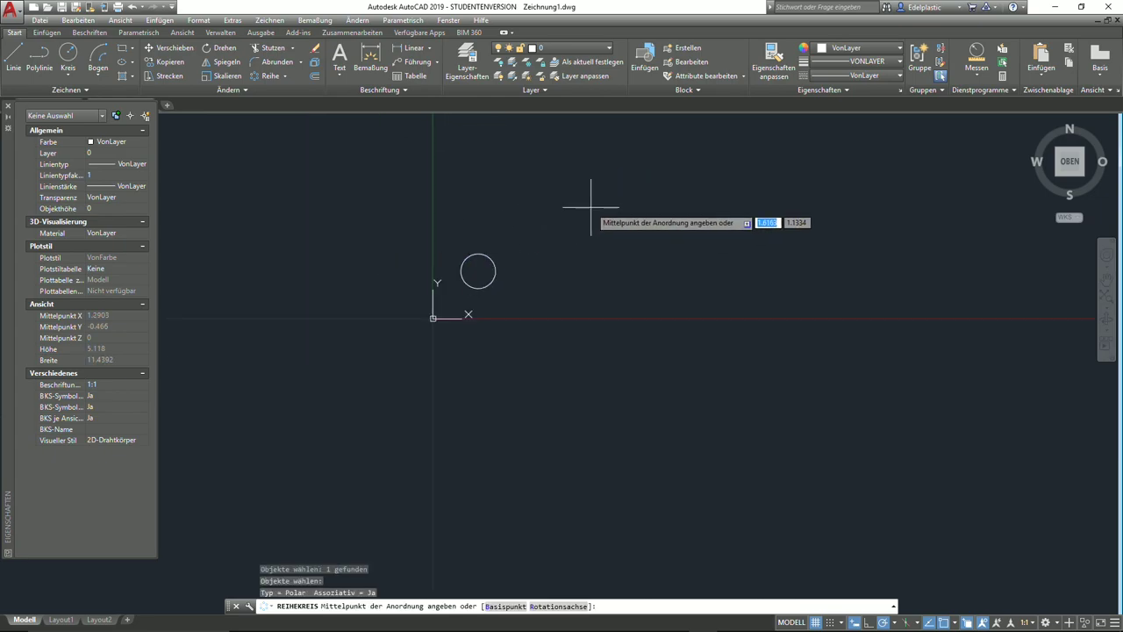
middle_click_drag(591, 201, 413, 364)
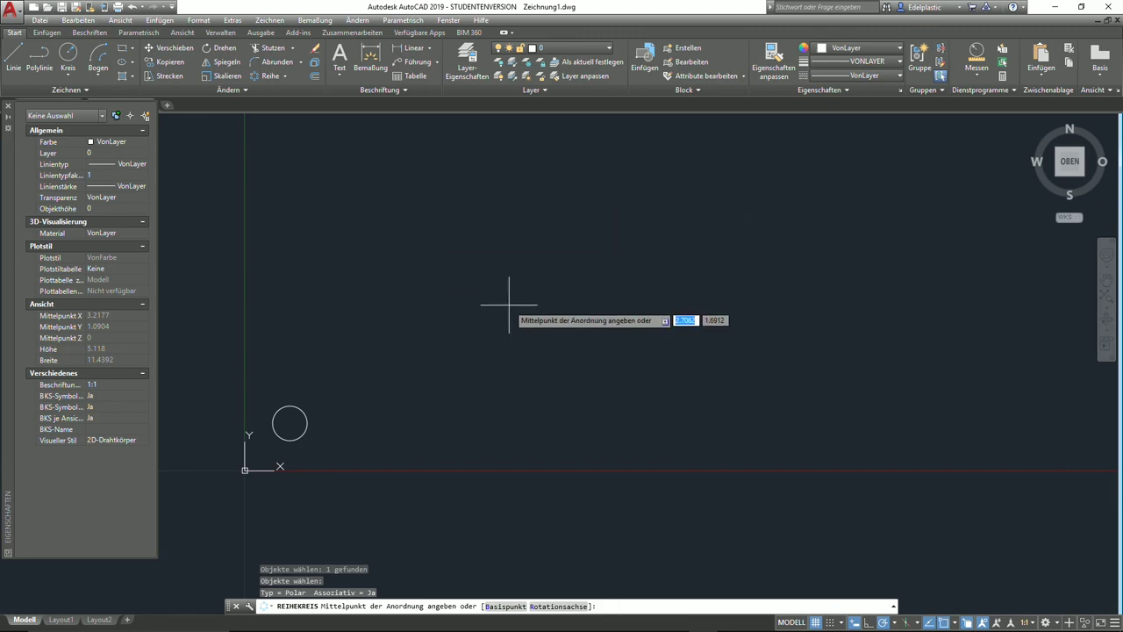
left_click(457, 308)
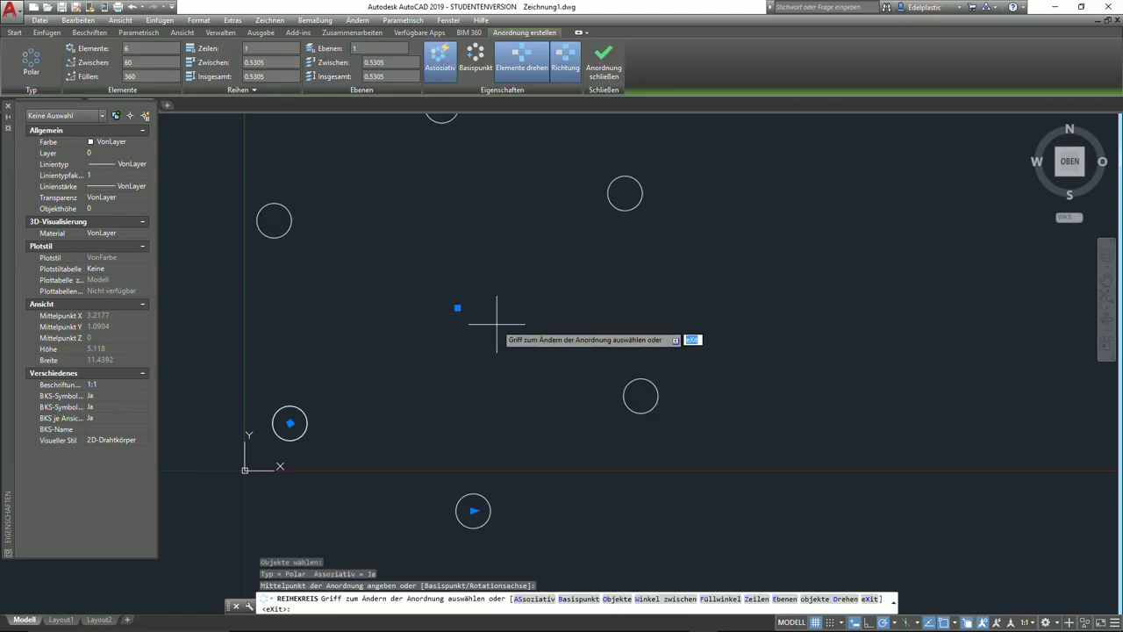
- Set the polar array to 20 items, 2 rows and a 190° fill, then close it
scroll(509, 325, "down", 1)
type("20")
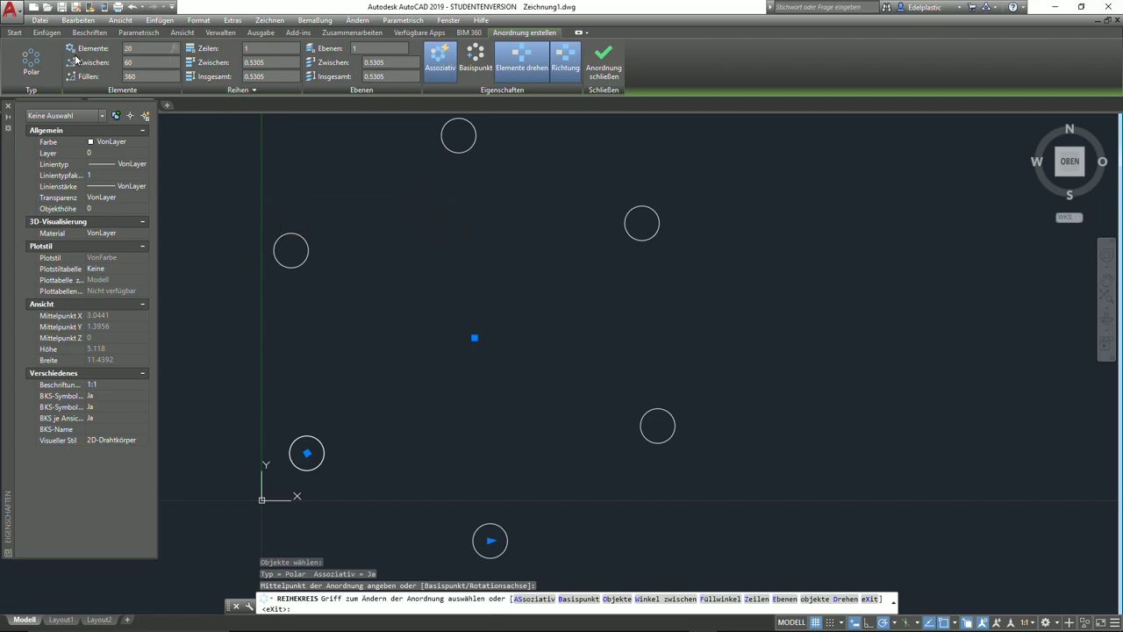
type("18")
key("Return")
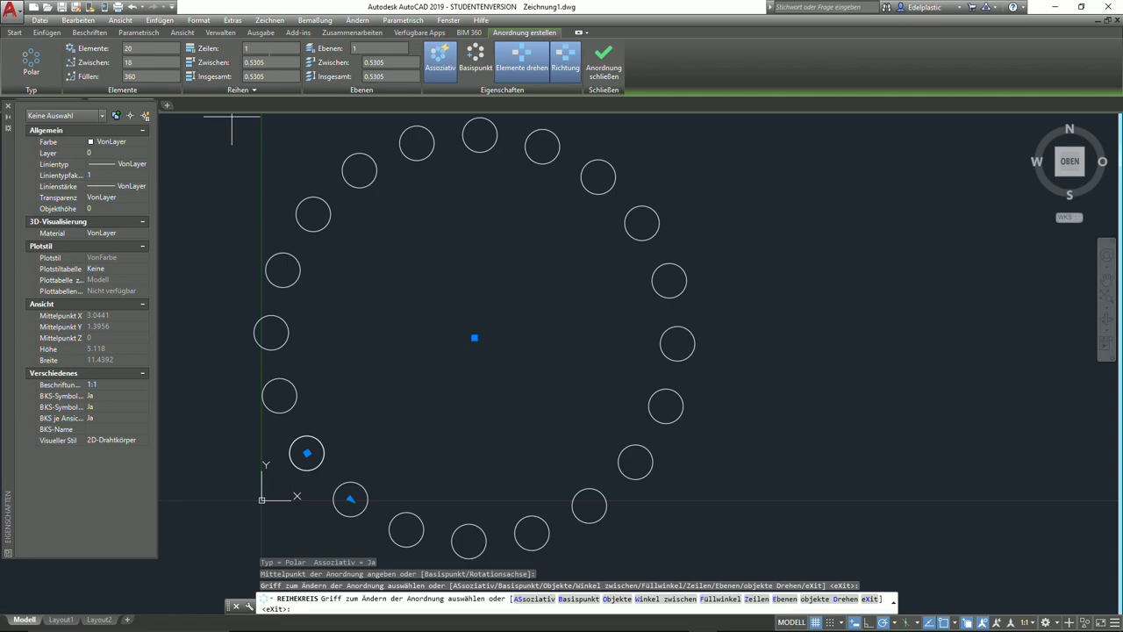
type("2")
key("Return")
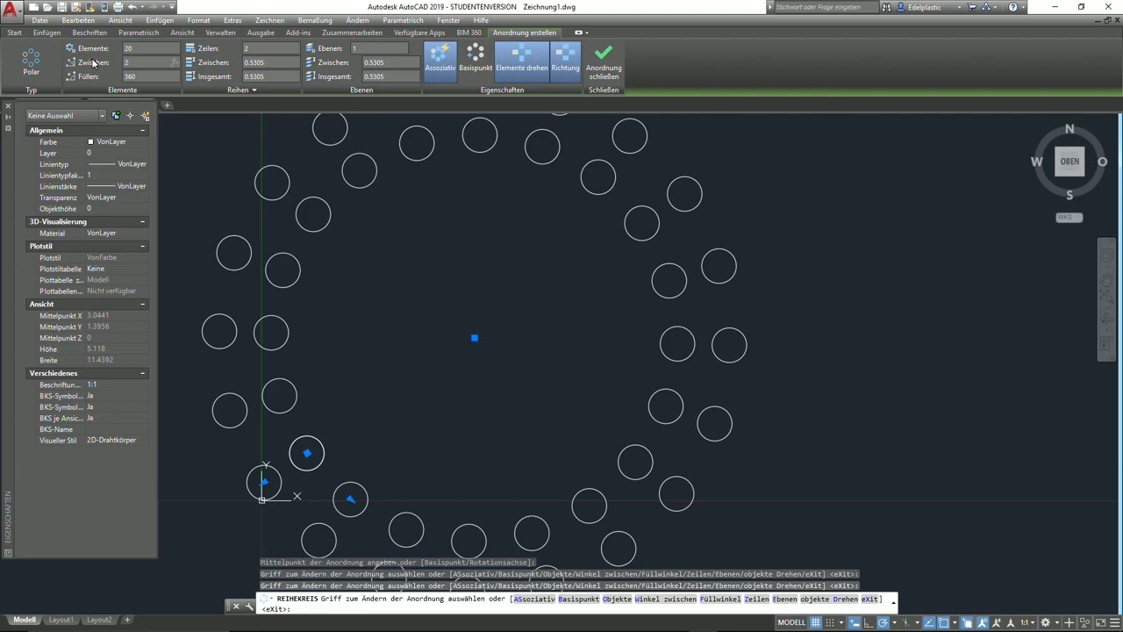
type("5")
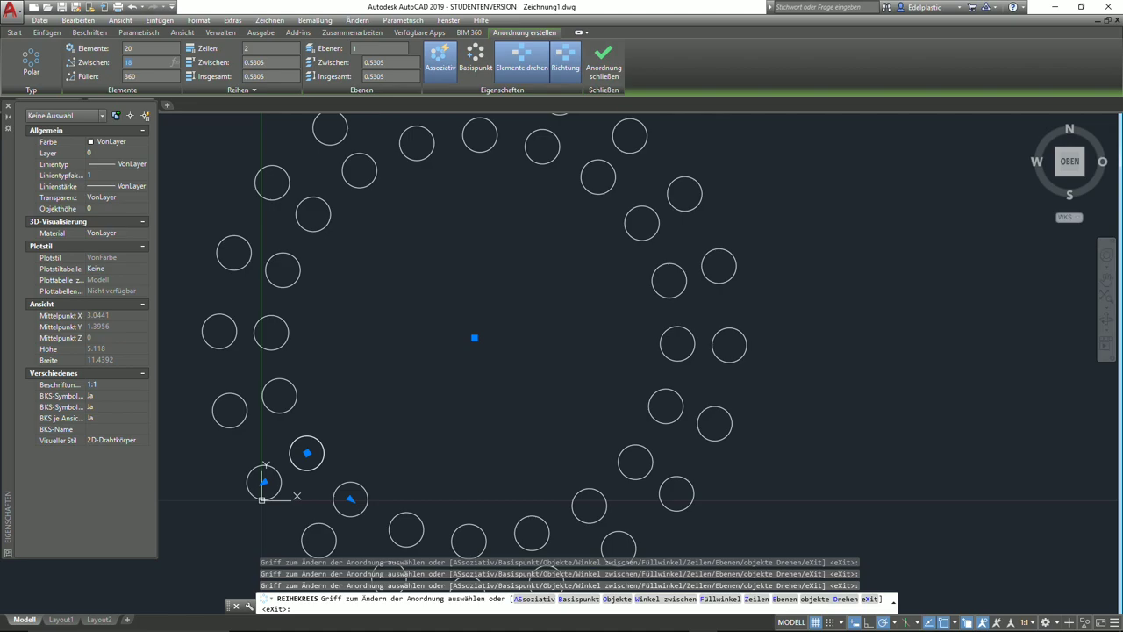
type("10")
key("Return")
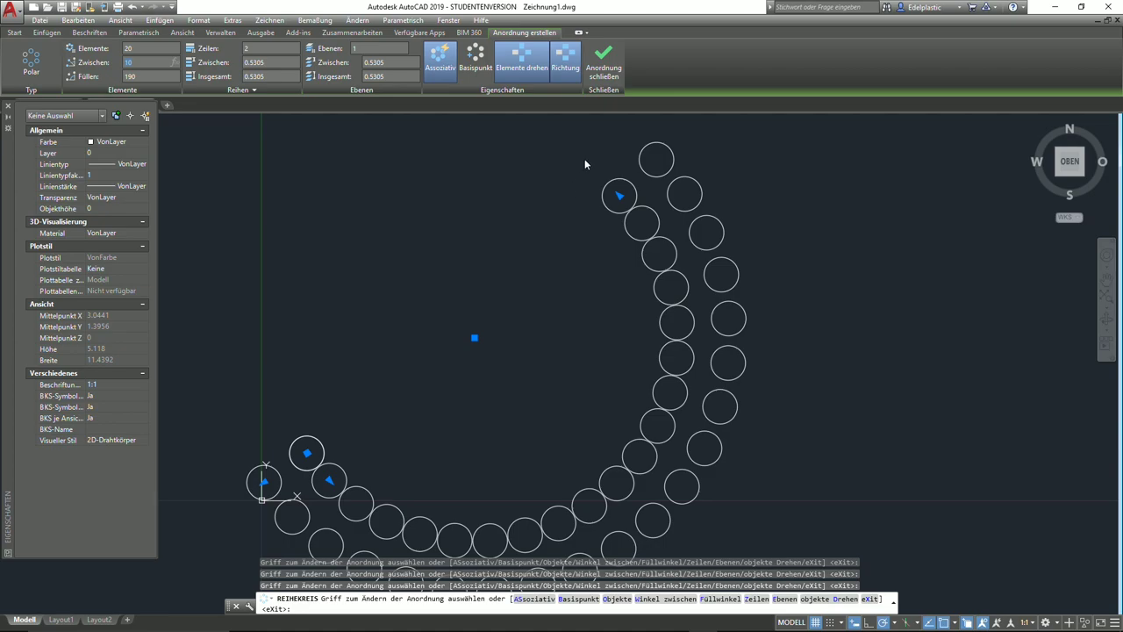
left_click(604, 61)
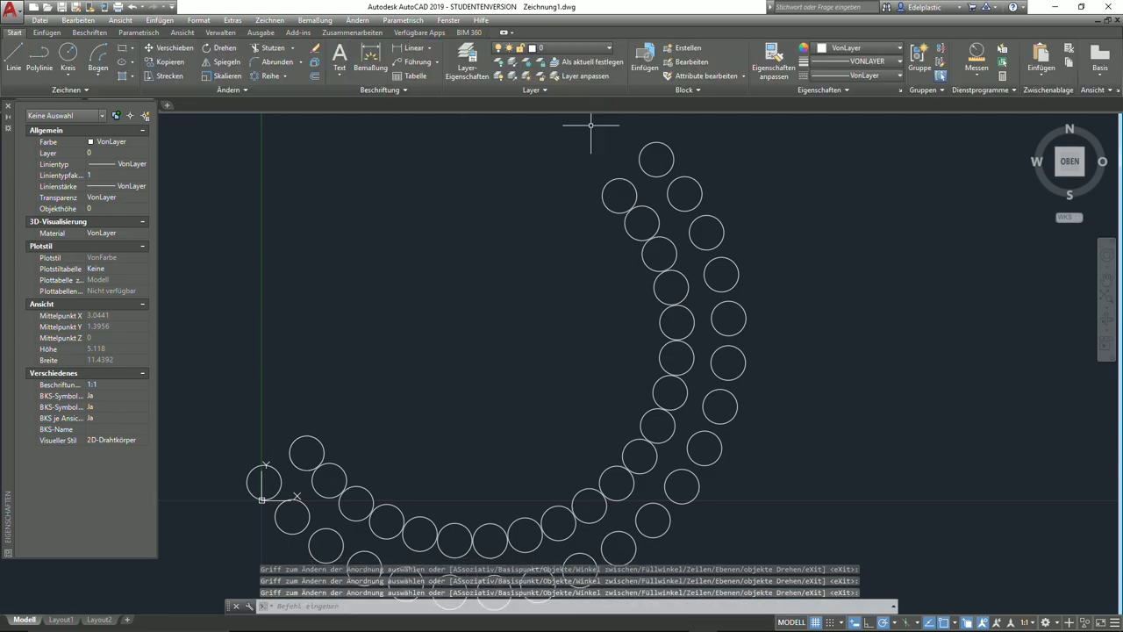
- Delete the polar array of circles and recentre the empty view
left_click(645, 233)
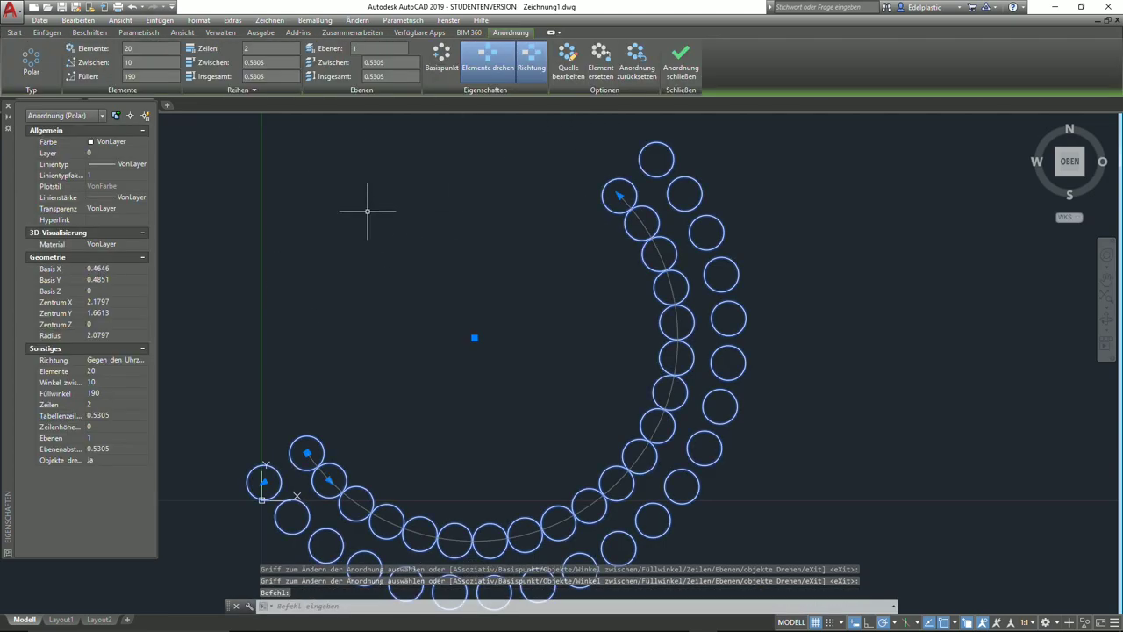
key("Delete")
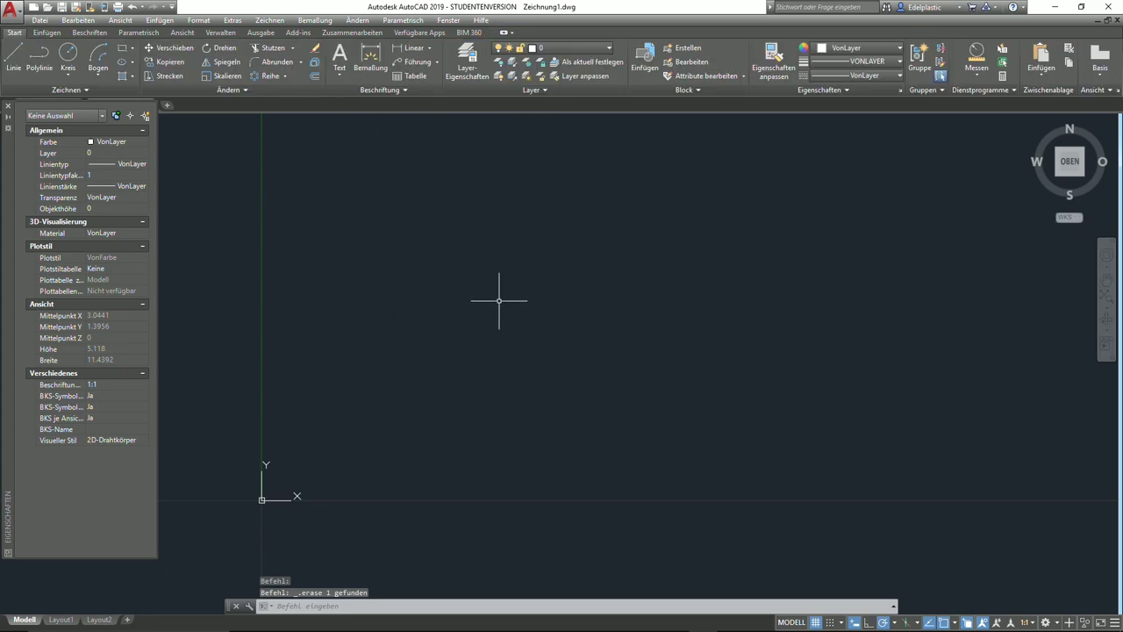
scroll(498, 300, "down", 3)
scroll(649, 301, "down", 2)
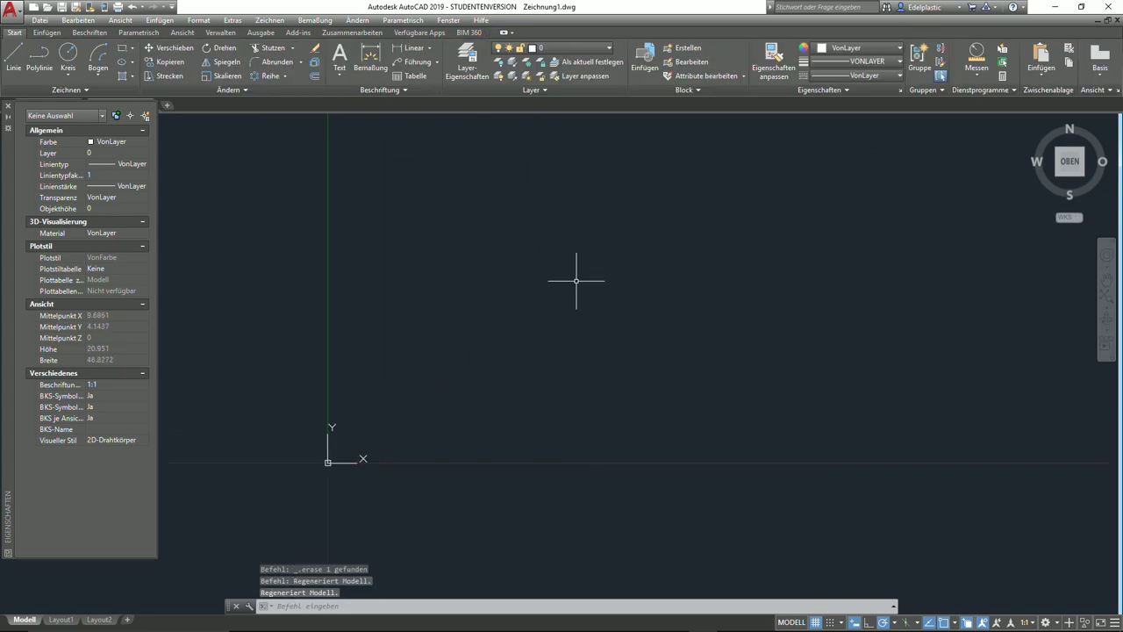
middle_click_drag(577, 281, 526, 306)
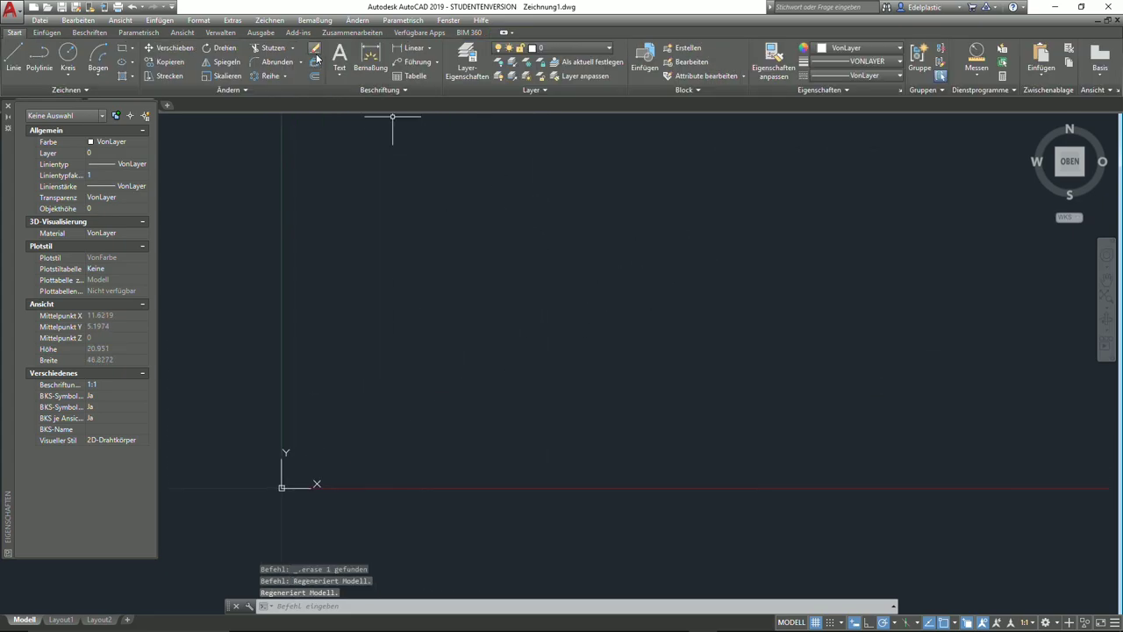
- Draw an L-shaped line: a horizontal segment and a vertical segment upward
left_click(13, 57)
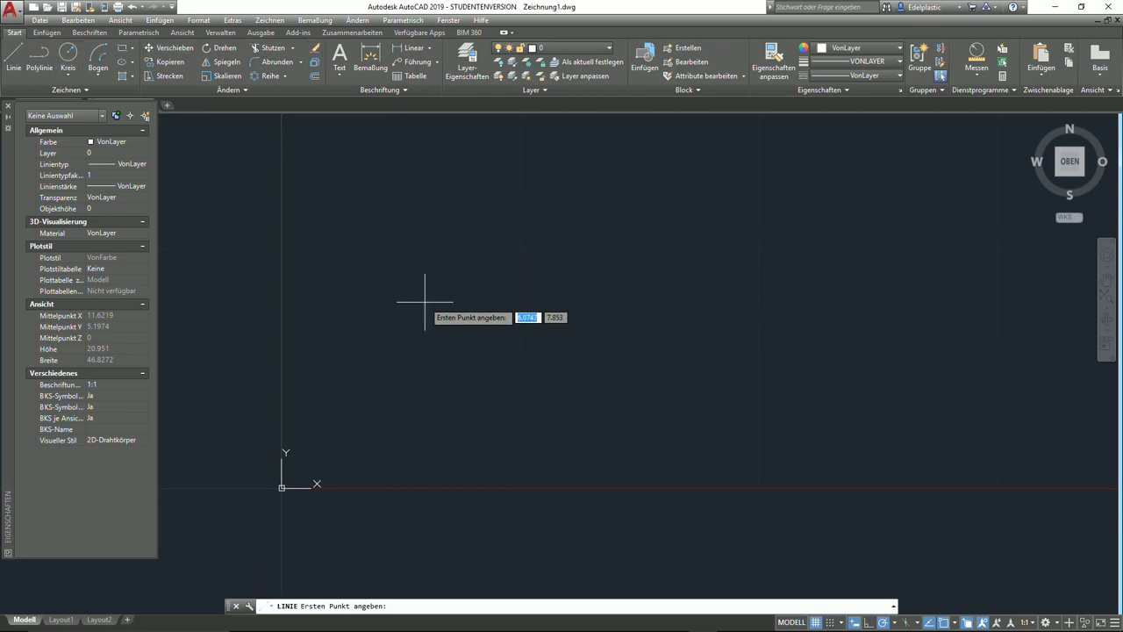
left_click(405, 329)
left_click(573, 329)
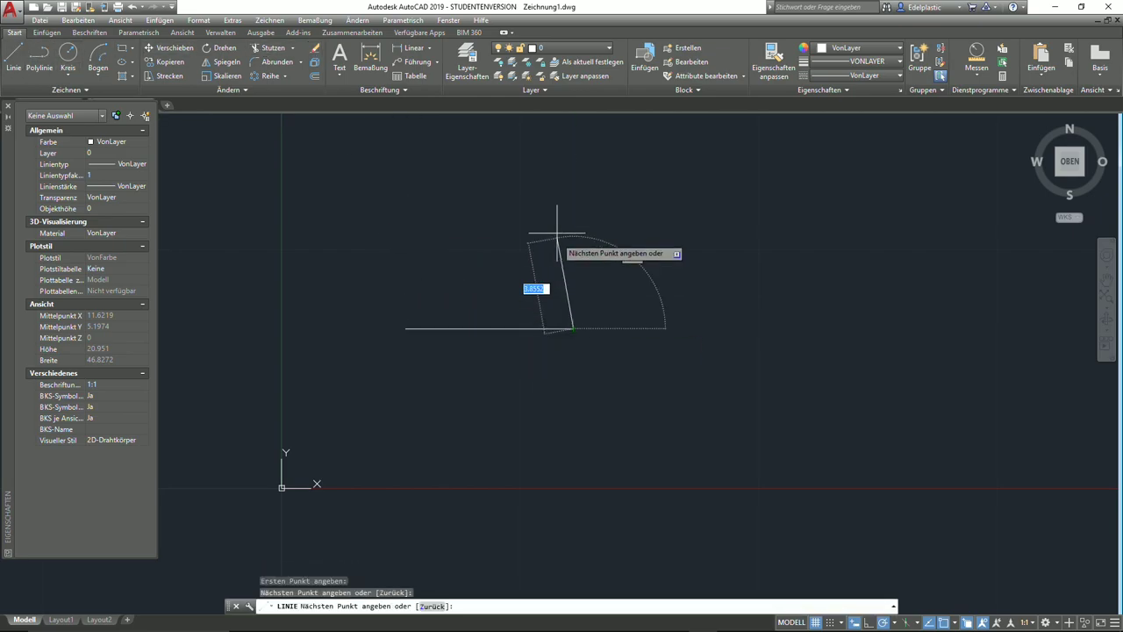
left_click(573, 160)
right_click(572, 160)
left_click(596, 168)
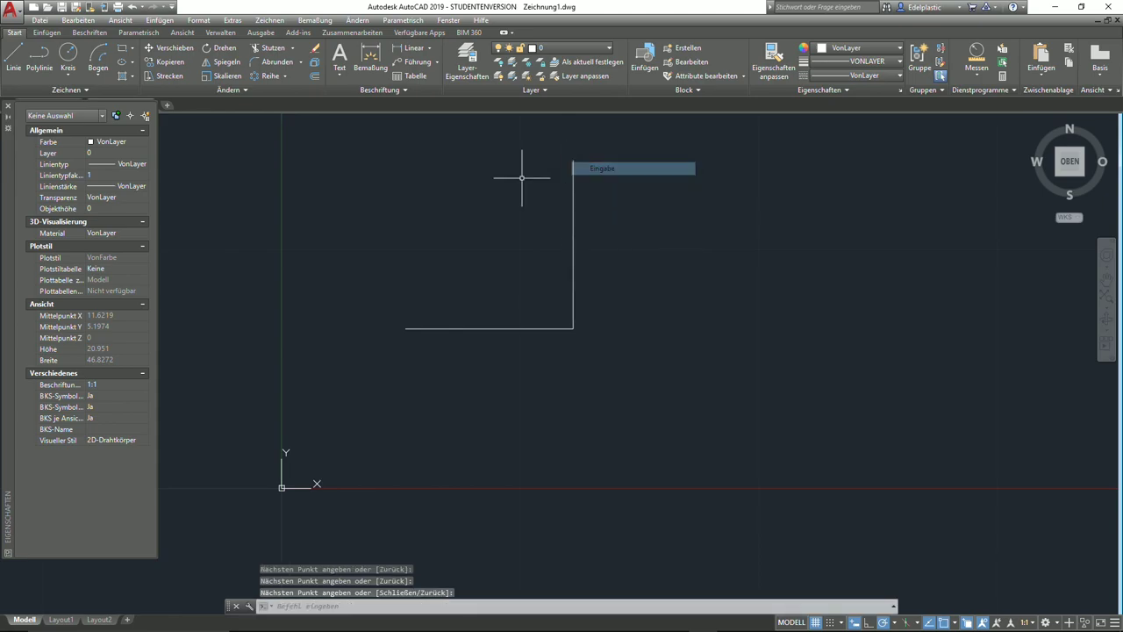
- Erase the vertical line, then redraw it up from the horizontal line's right end
left_click(313, 50)
left_click(572, 211)
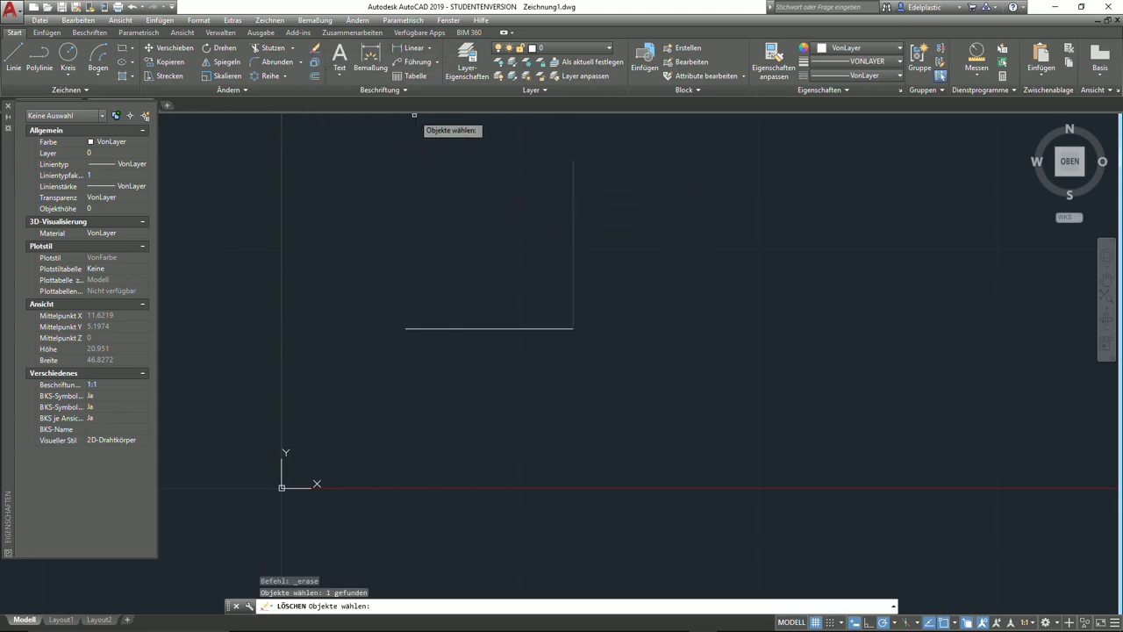
key("Return")
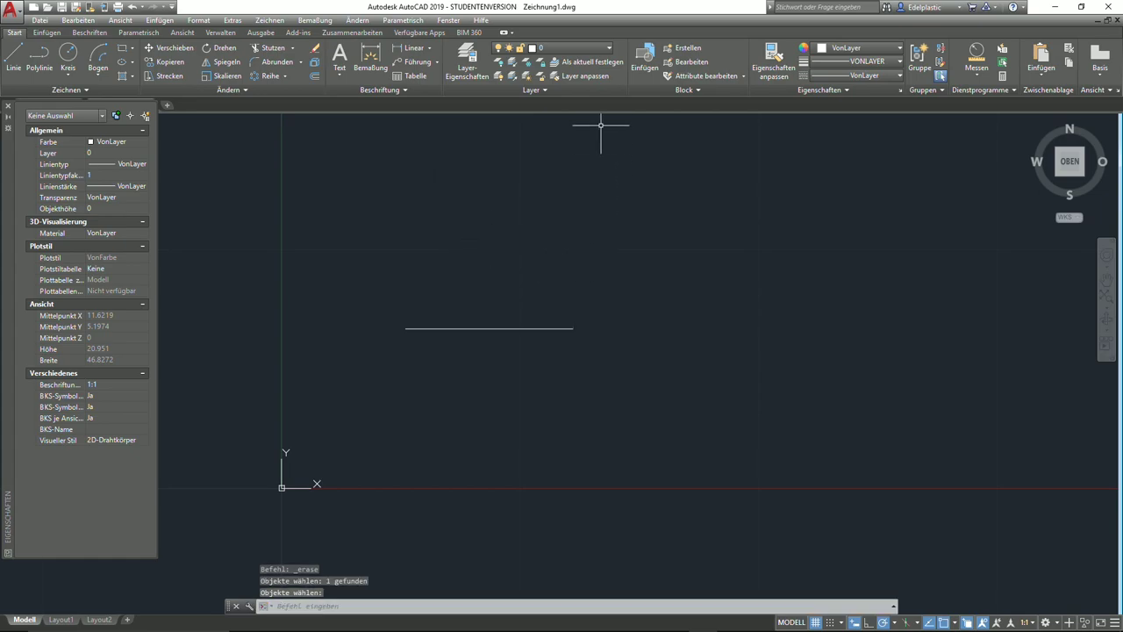
left_click(13, 57)
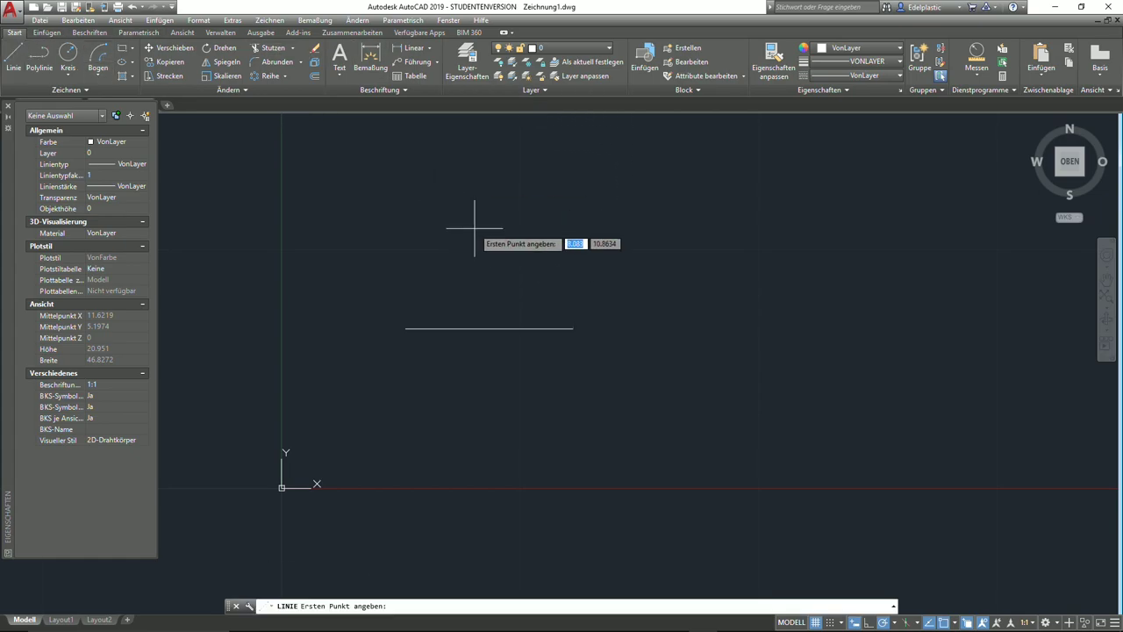
left_click(573, 328)
left_click(575, 191)
right_click(566, 187)
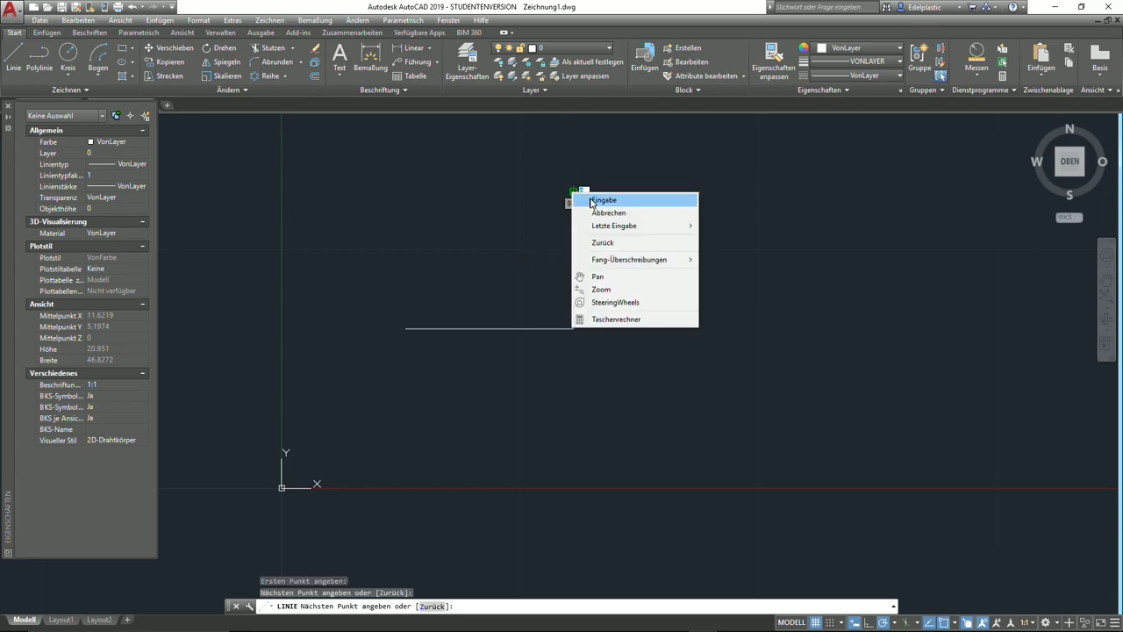
left_click(593, 201)
- Delete the vertical line and then the horizontal line
left_click(577, 259)
left_click(714, 266)
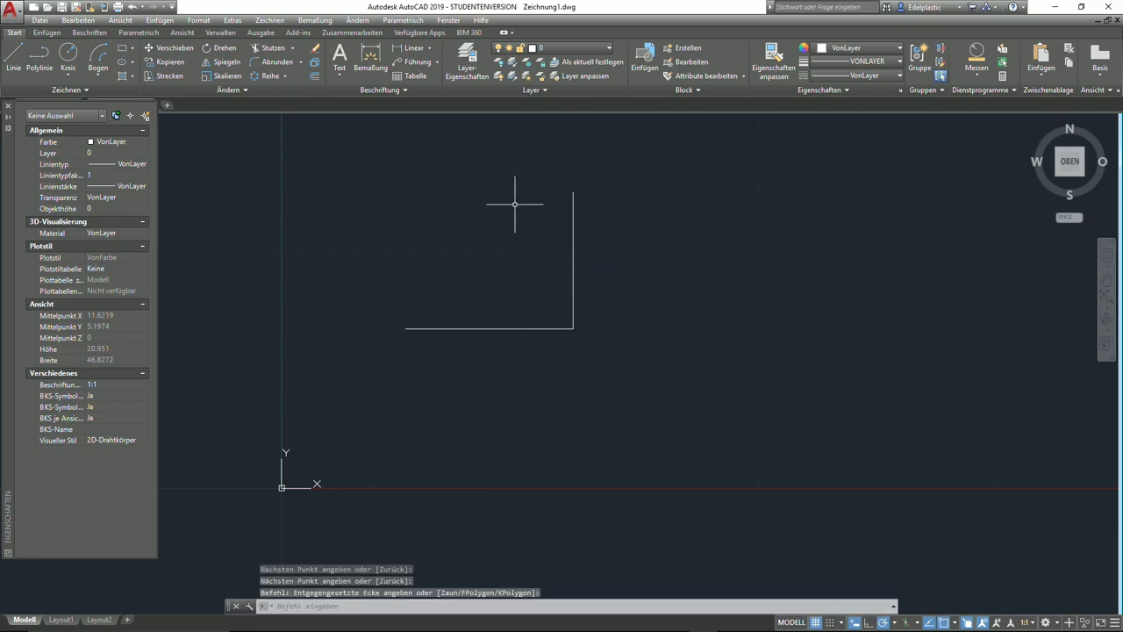
left_click(629, 257)
left_click(506, 205)
key("Delete")
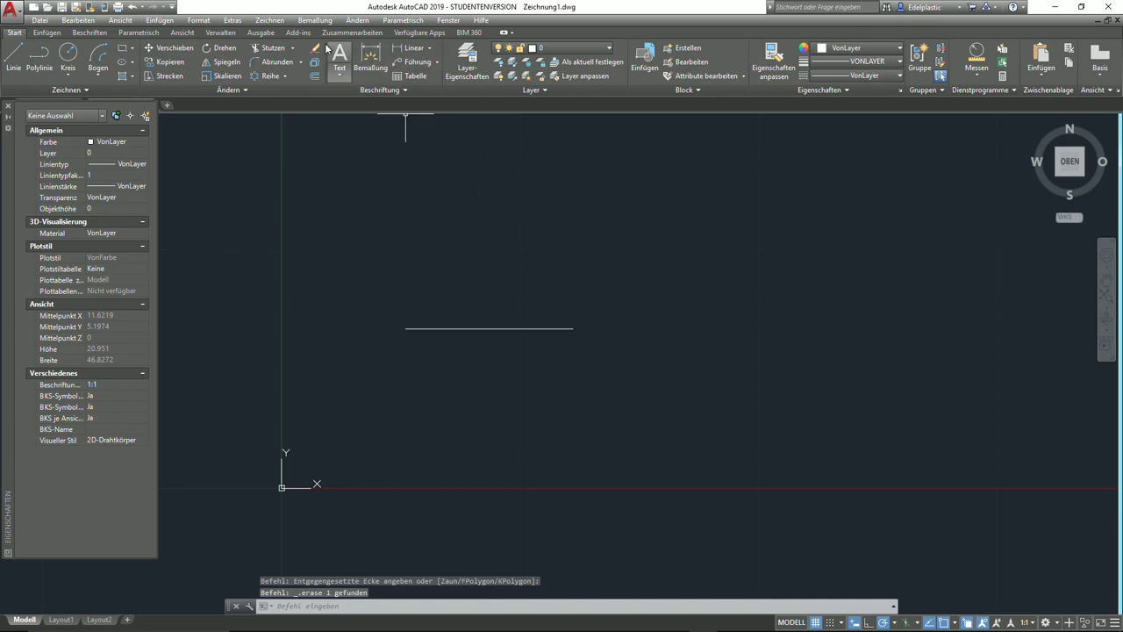
left_click(524, 337)
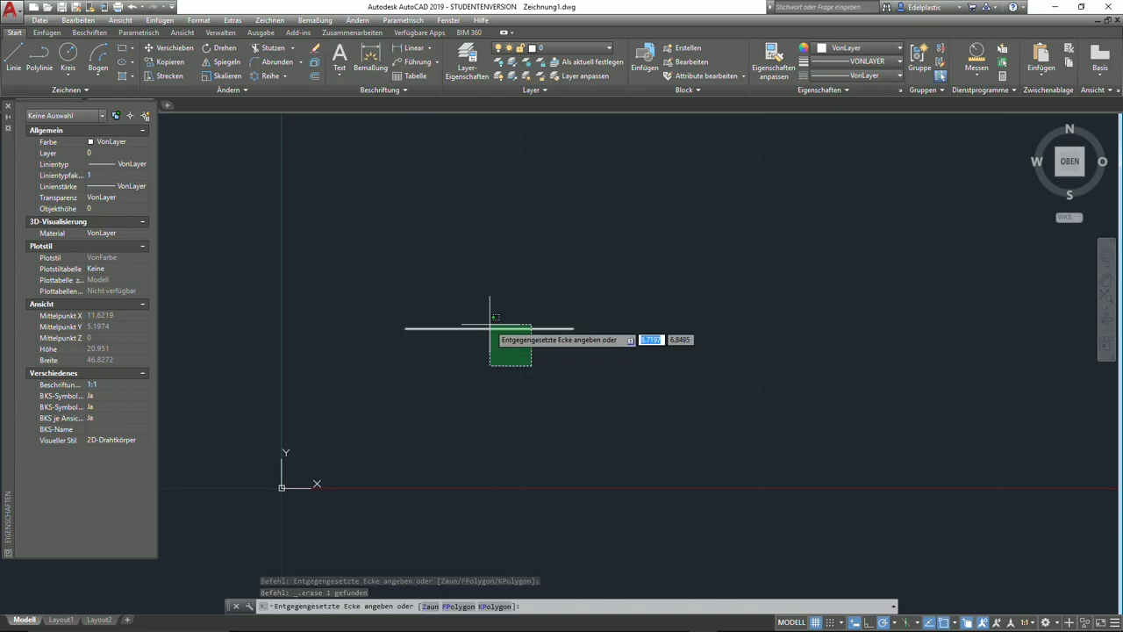
left_click(447, 295)
key("Delete")
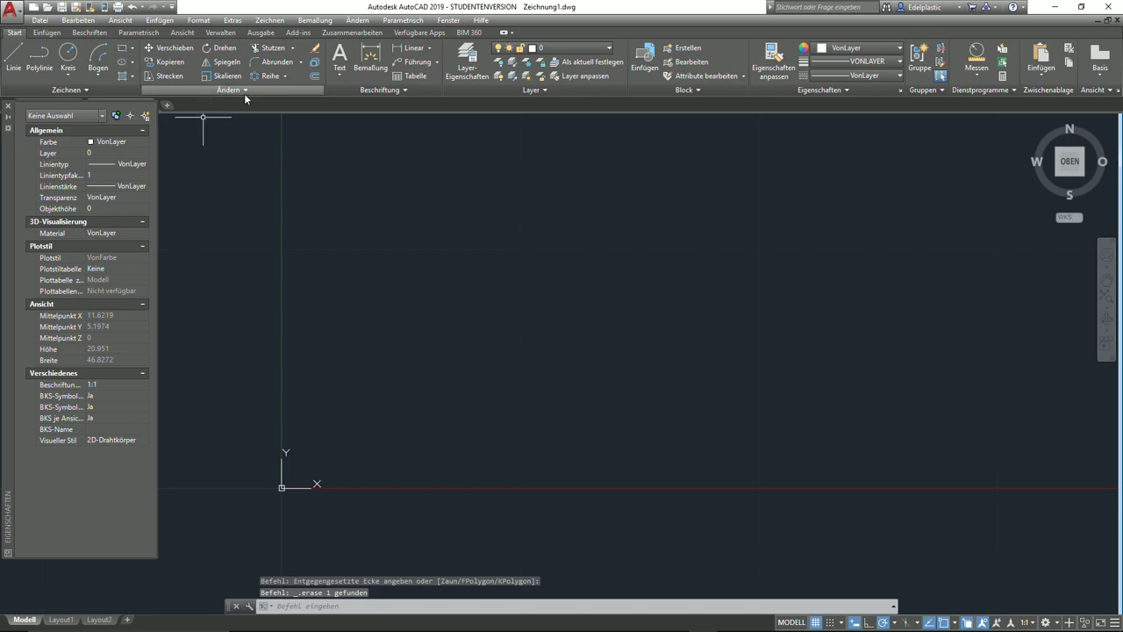
left_click(122, 47)
- Draw a small square and array it into a 4-by-3 grid
left_click(361, 285)
left_click(399, 245)
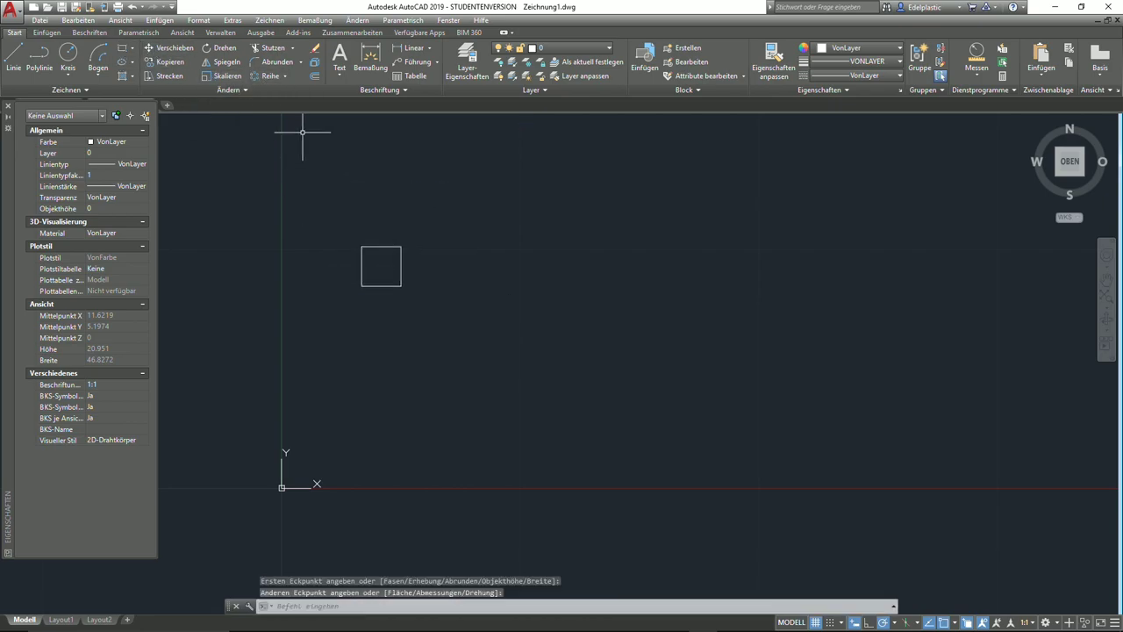
left_click(284, 78)
left_click(383, 246)
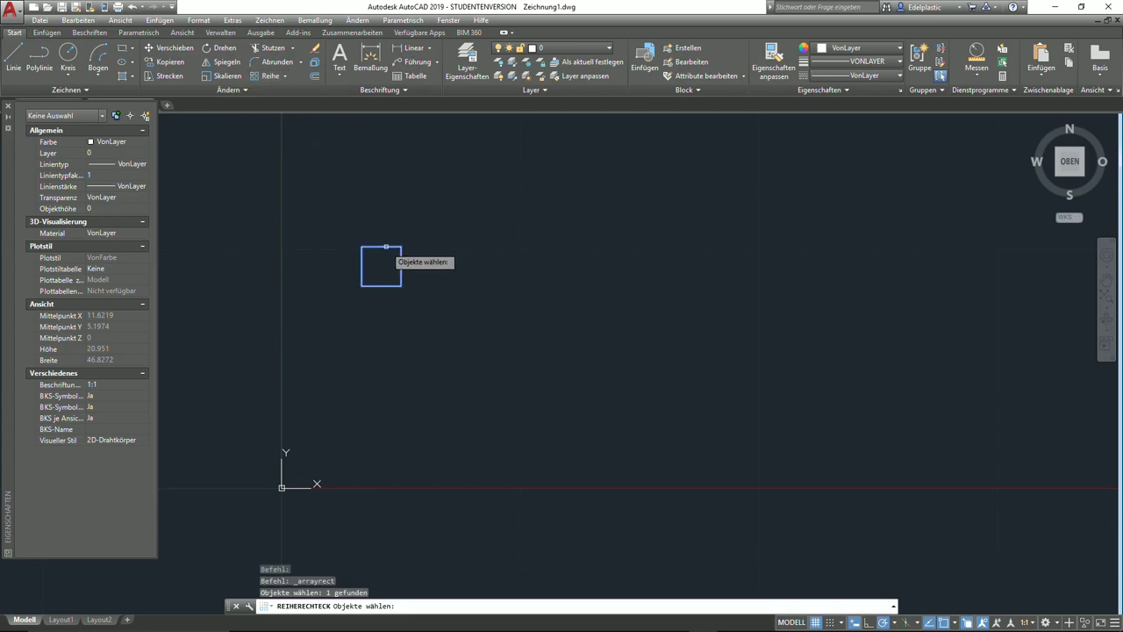
key("Return")
key("Return")
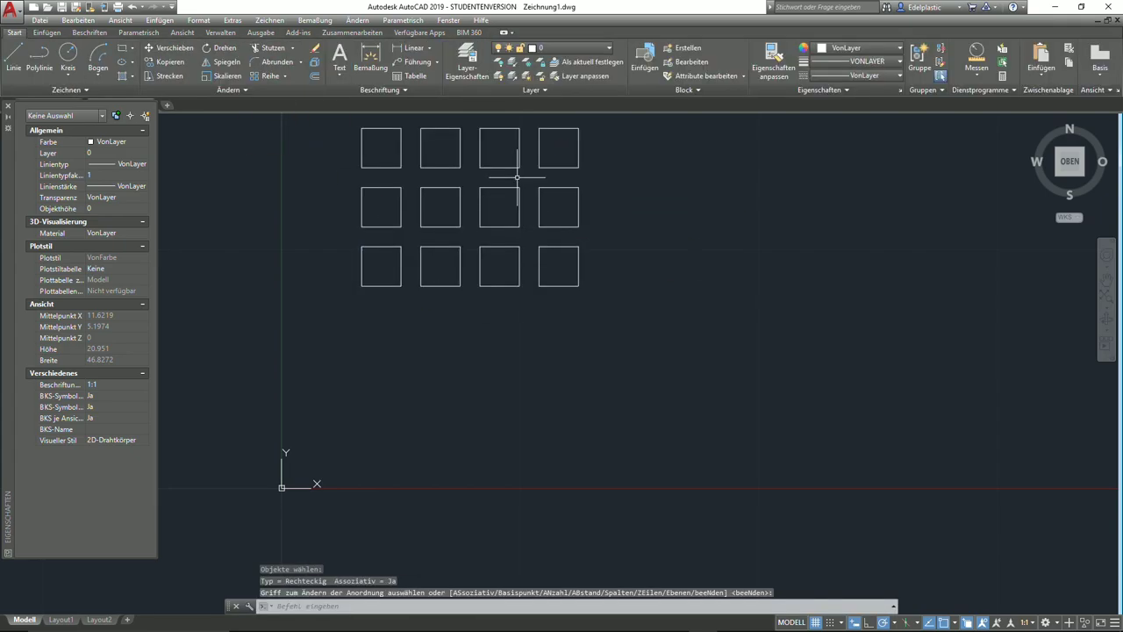
mouse_move(650, 237)
middle_mouse_down()
mouse_move(599, 288)
mouse_move(472, 300)
middle_mouse_up()
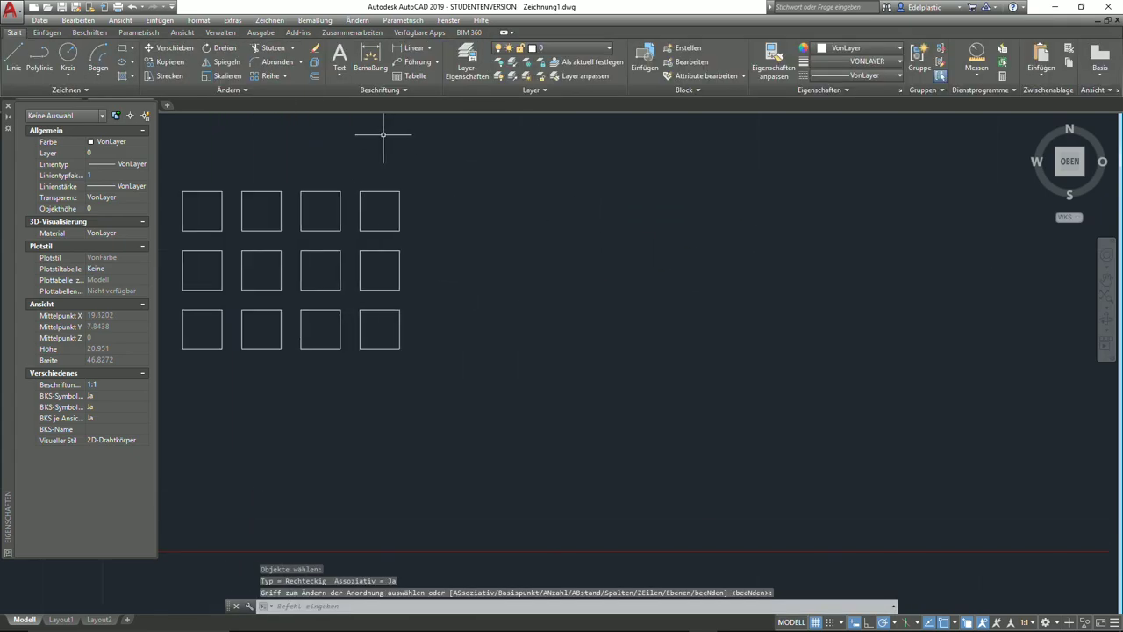
- Draw a larger rectangle to the right of the square grid
left_click(122, 48)
middle_click_drag(324, 160, 470, 207)
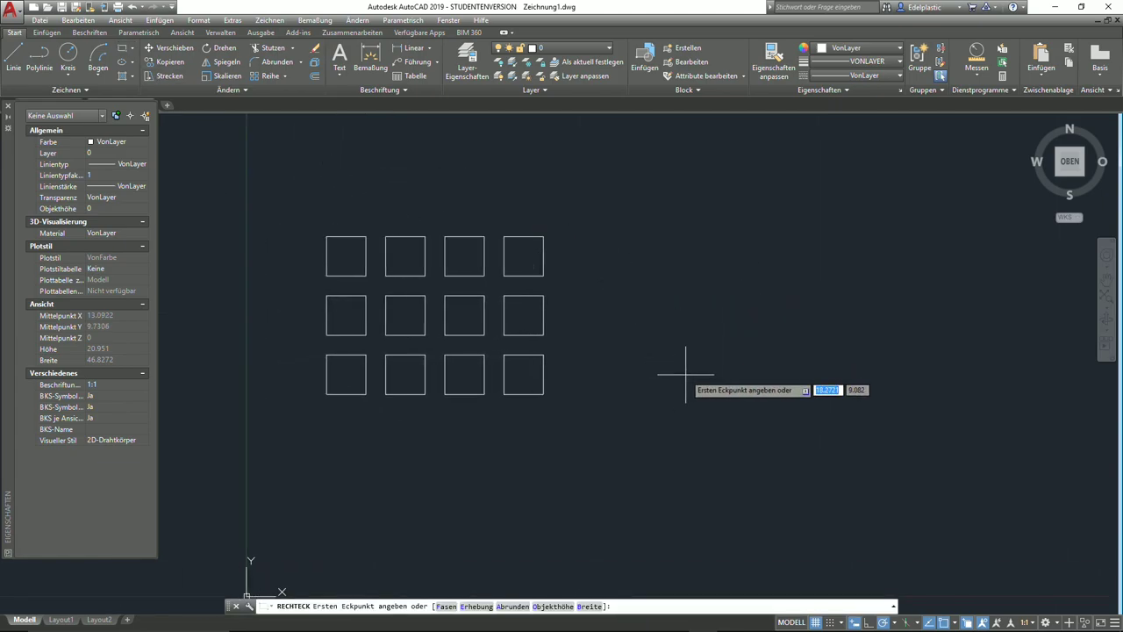
left_click(709, 339)
left_click(819, 258)
middle_click_drag(832, 255, 764, 270)
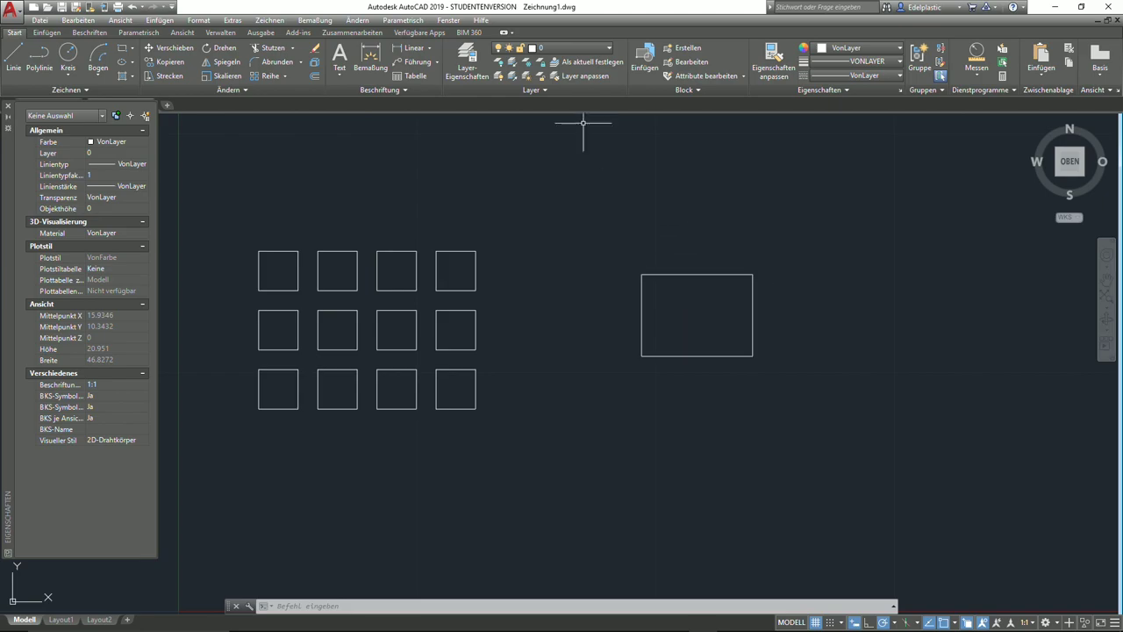
- Explode the square grid and the large rectangle into separate pieces
left_click(315, 64)
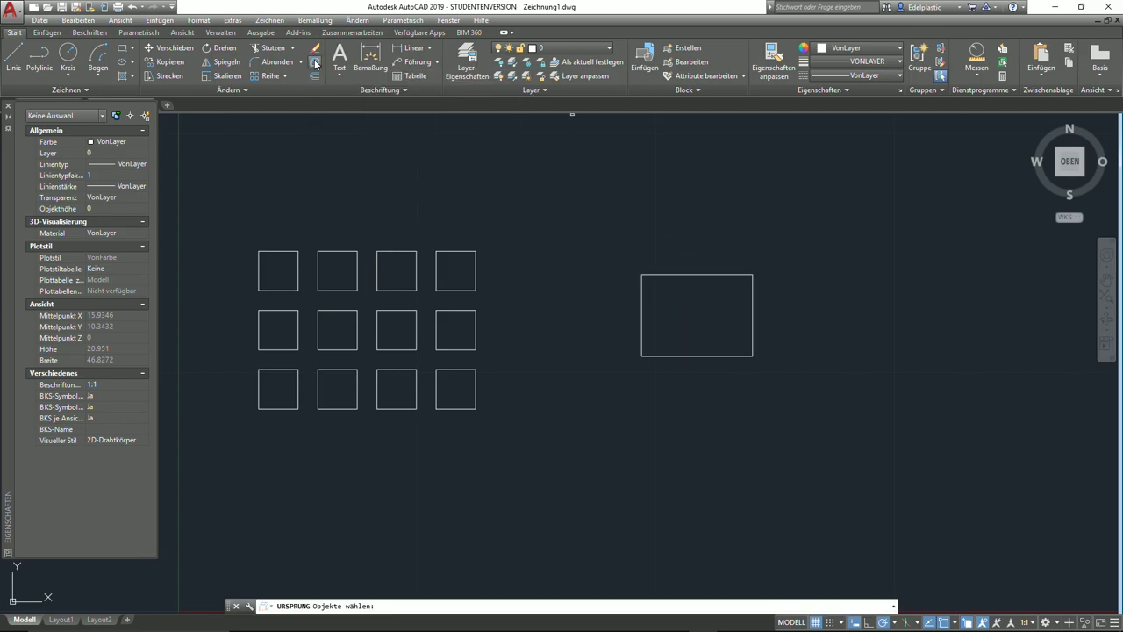
left_click(383, 250)
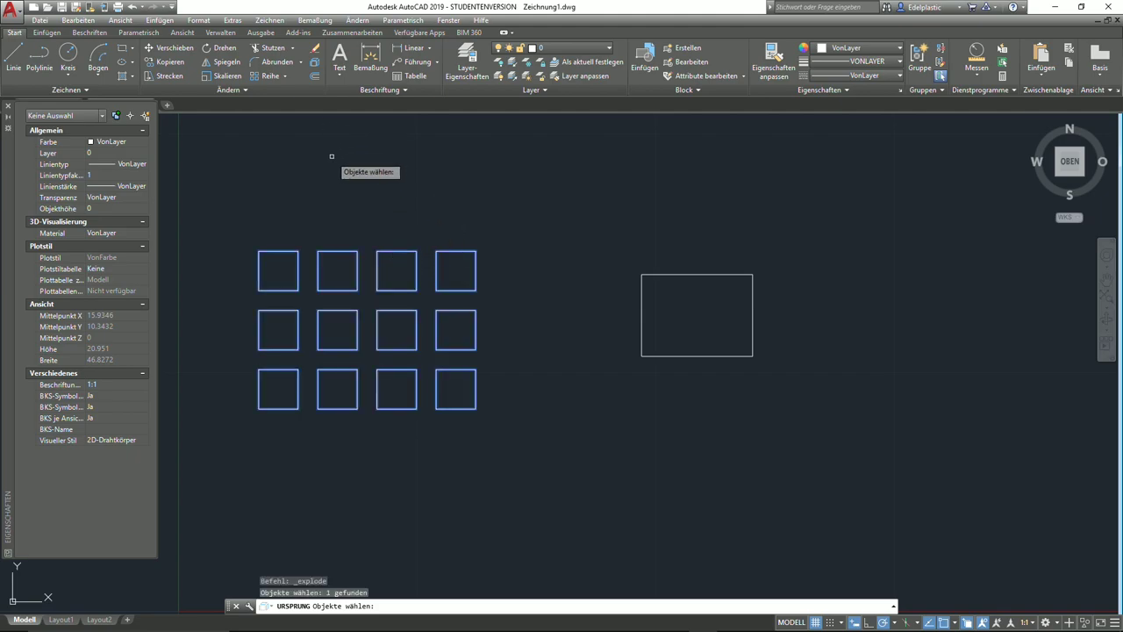
key("Return")
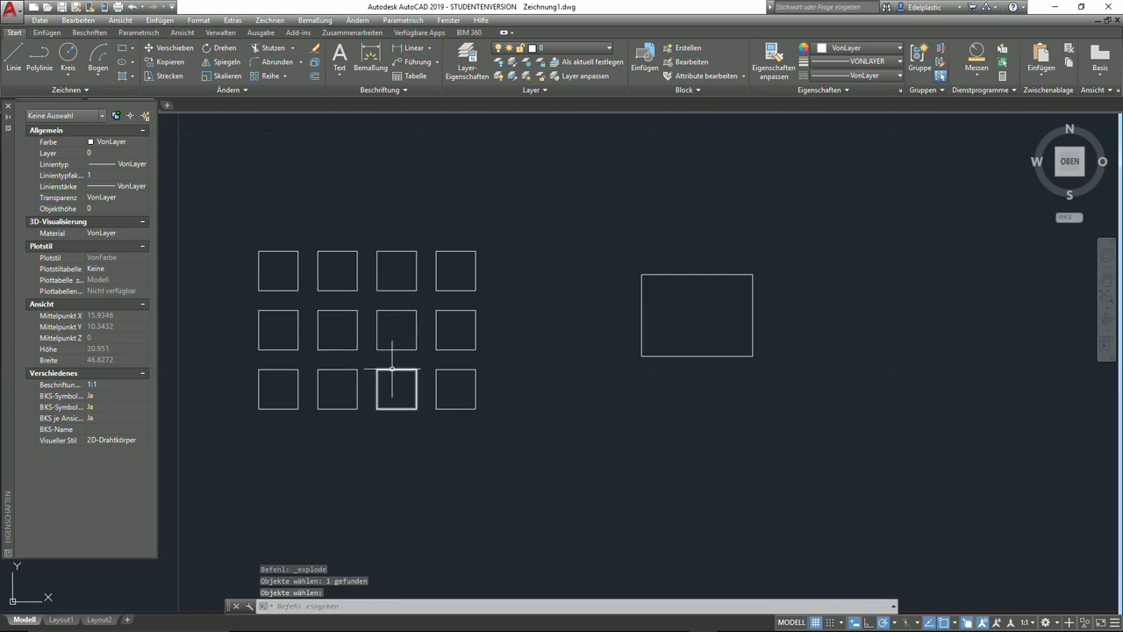
left_click(314, 62)
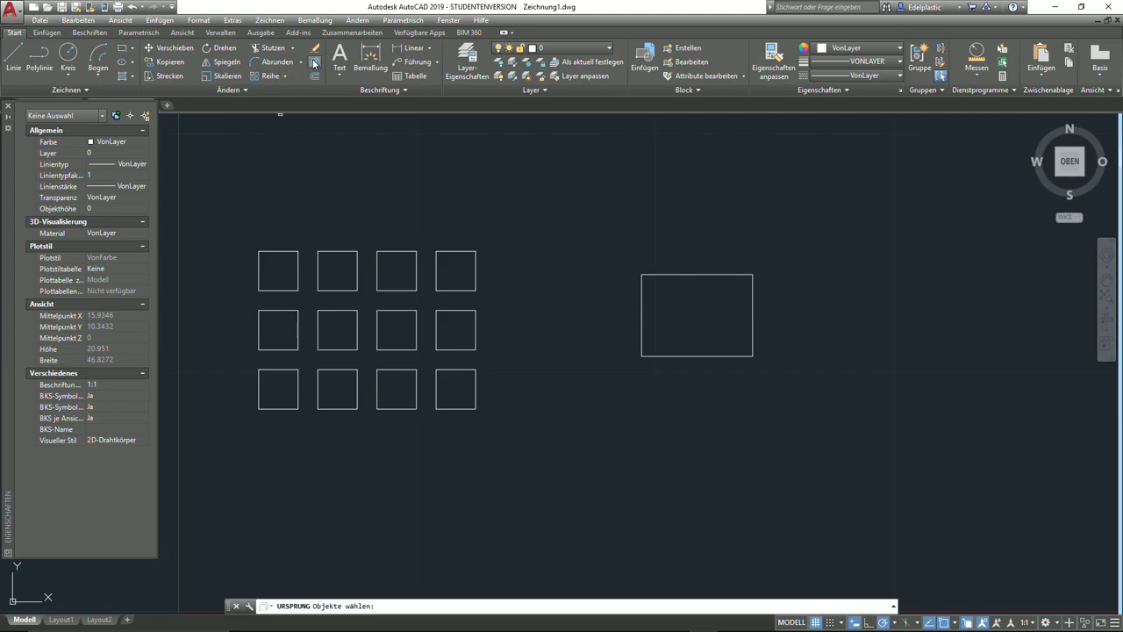
left_click(675, 274)
key("Return")
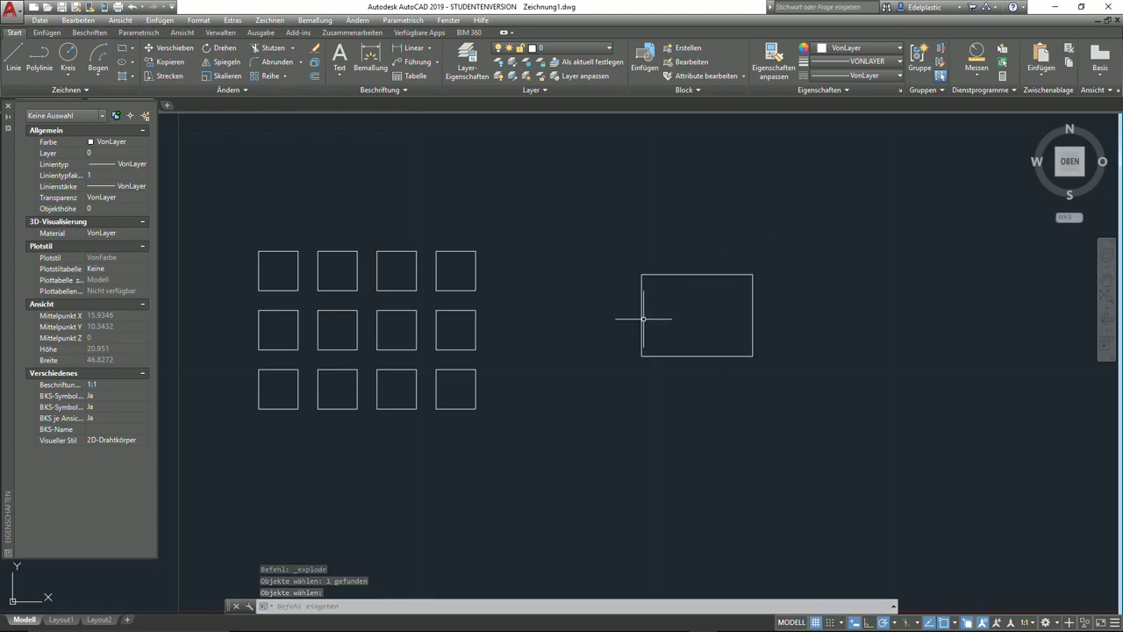
- Delete the rectangle's right edge, its remaining three lines, and all twelve squares
left_click(752, 314)
key("Delete")
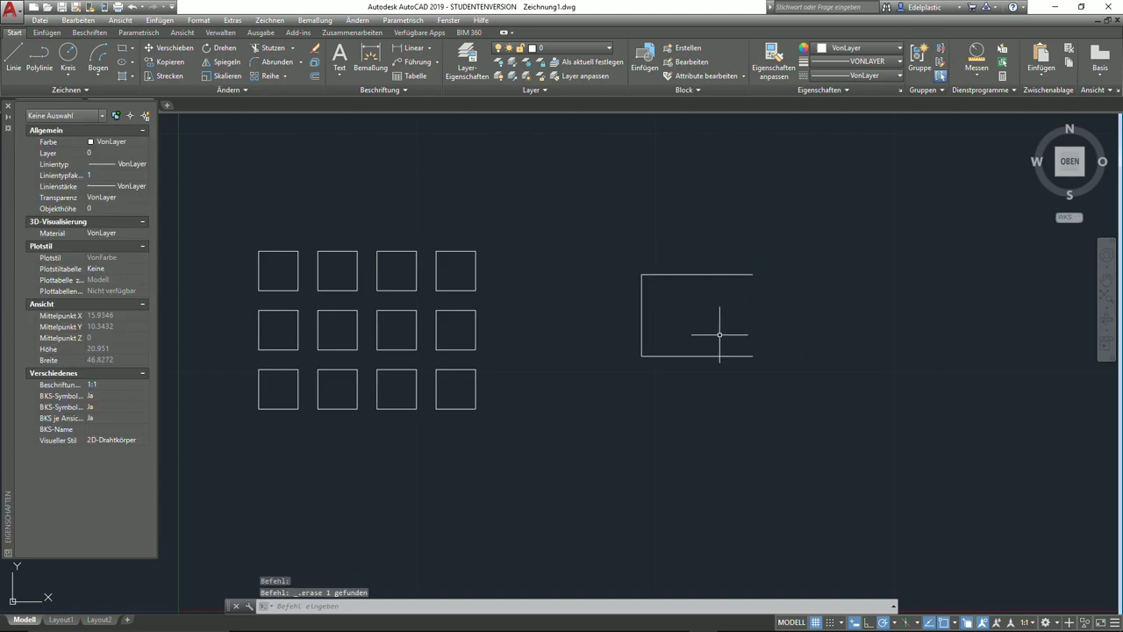
left_click_drag(805, 379, 638, 270)
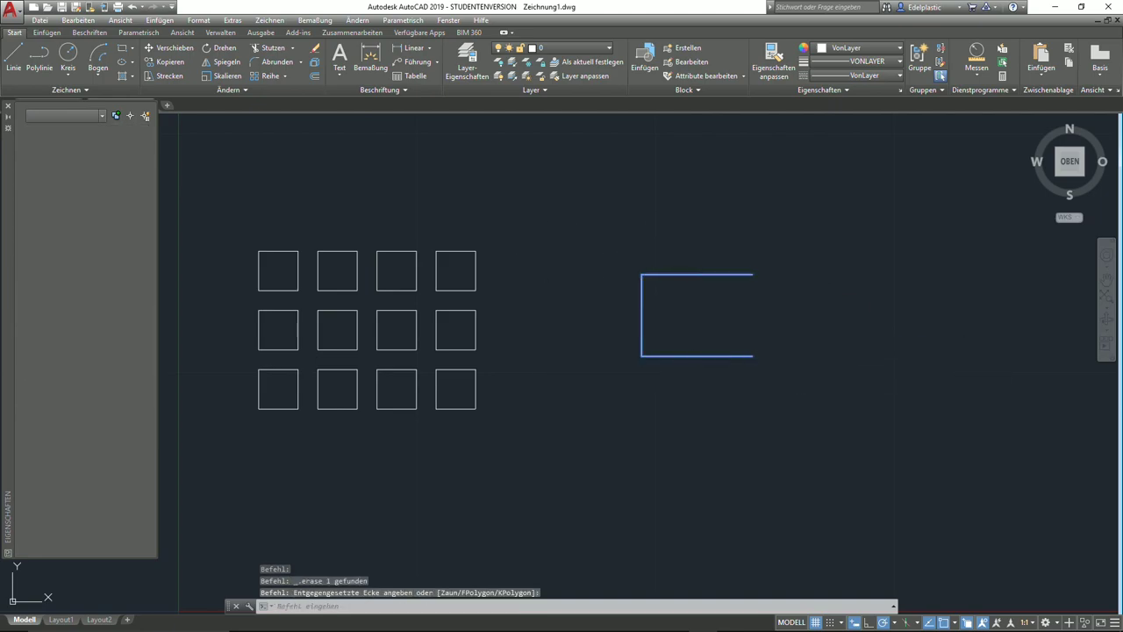
key("Delete")
left_click_drag(575, 444, 200, 181)
key("Delete")
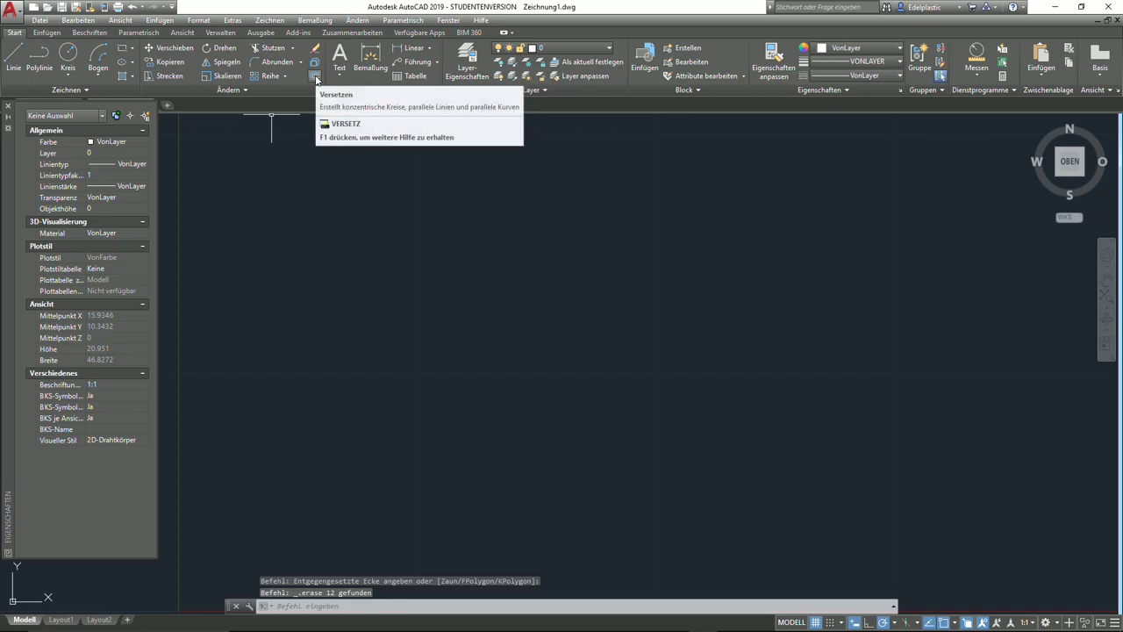
- Draw a large rectangle with Rechteck
left_click(123, 47)
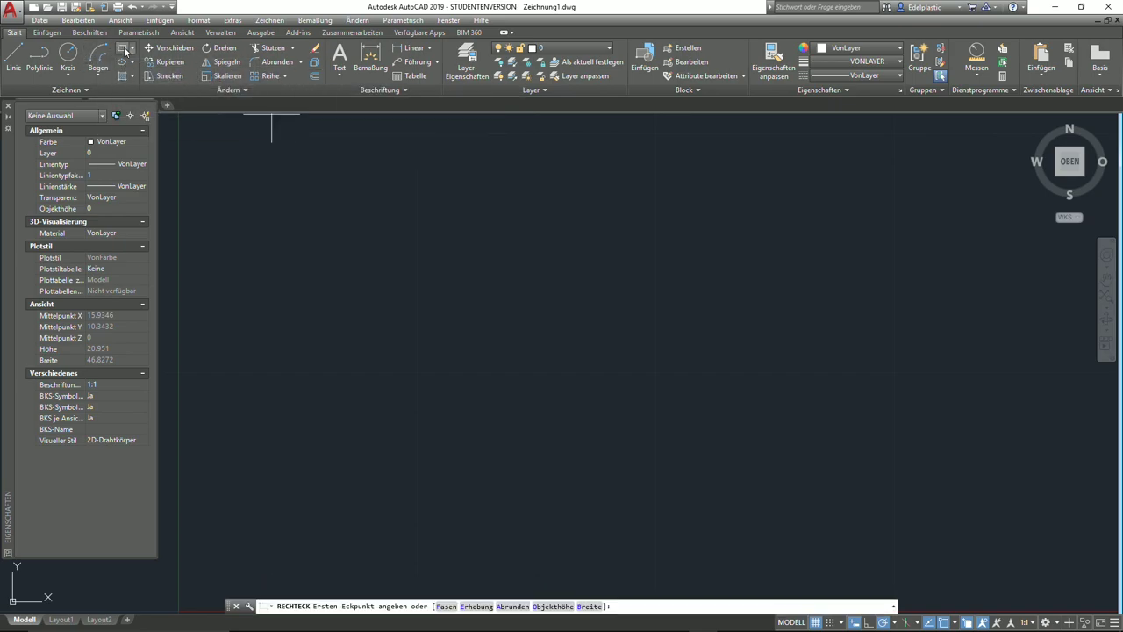
left_click(394, 434)
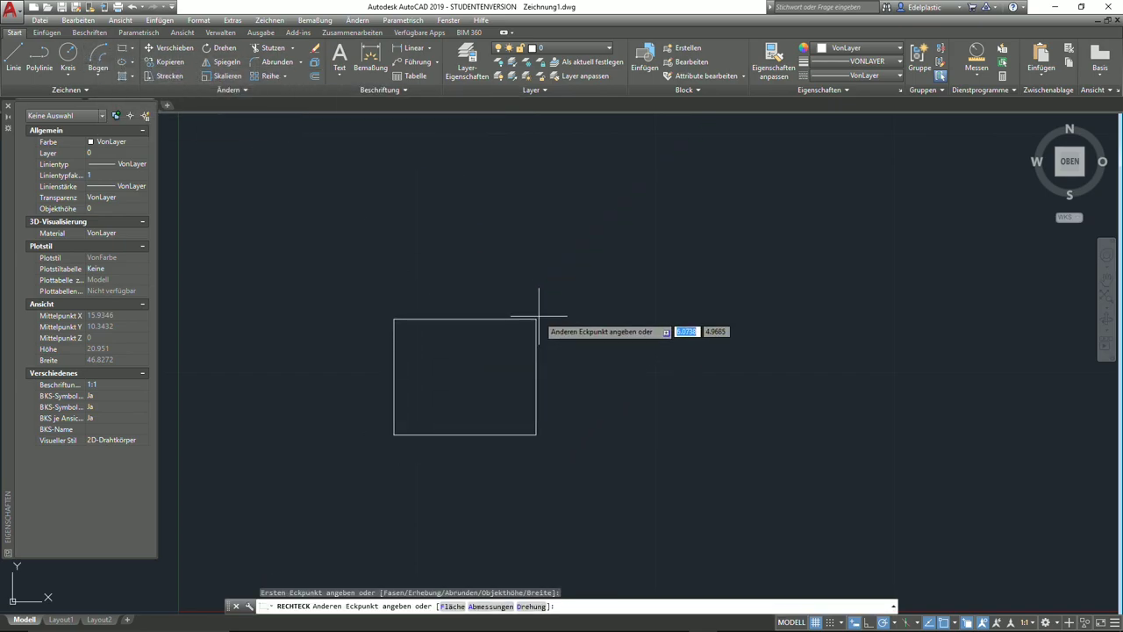
left_click(633, 236)
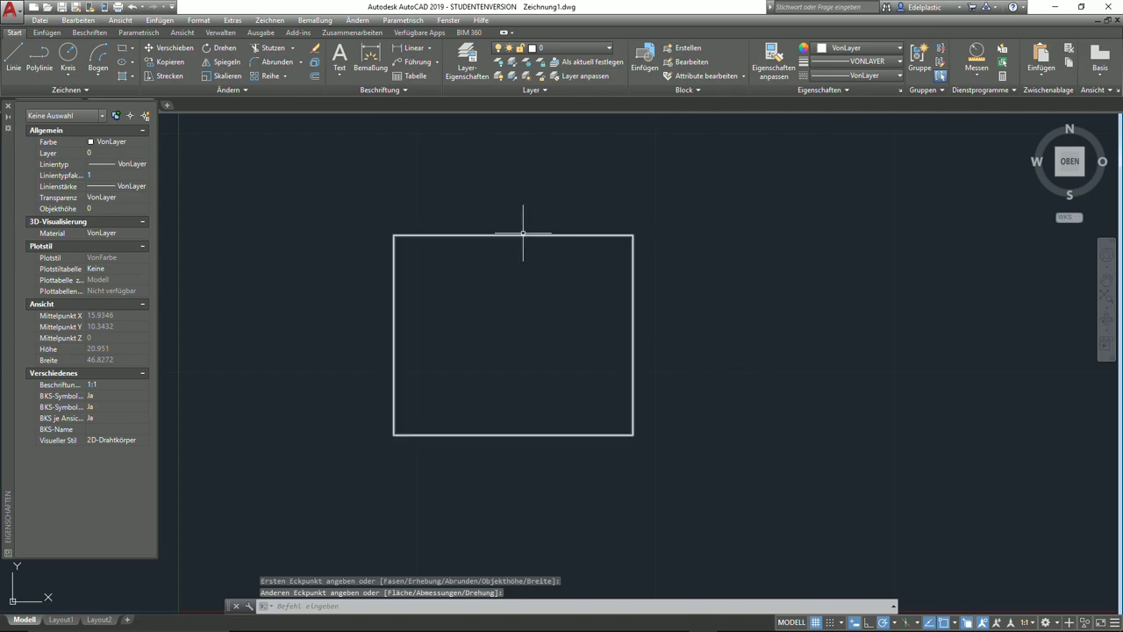
- Set the offset distance to 2 via VS without copying, then delete the rectangle
type("vs")
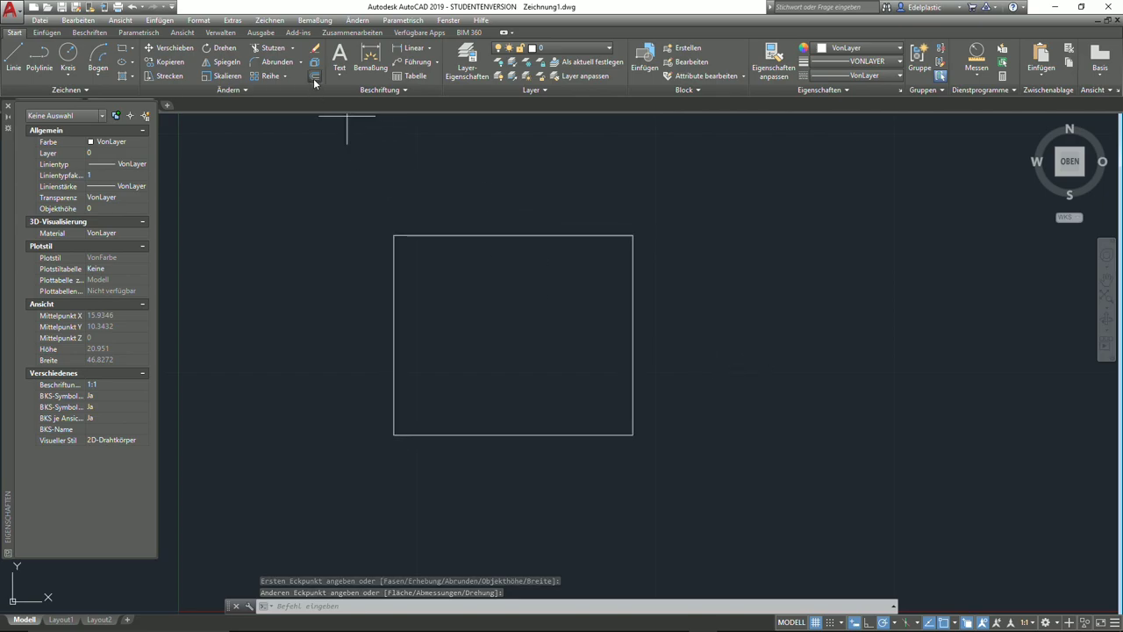
key("Return")
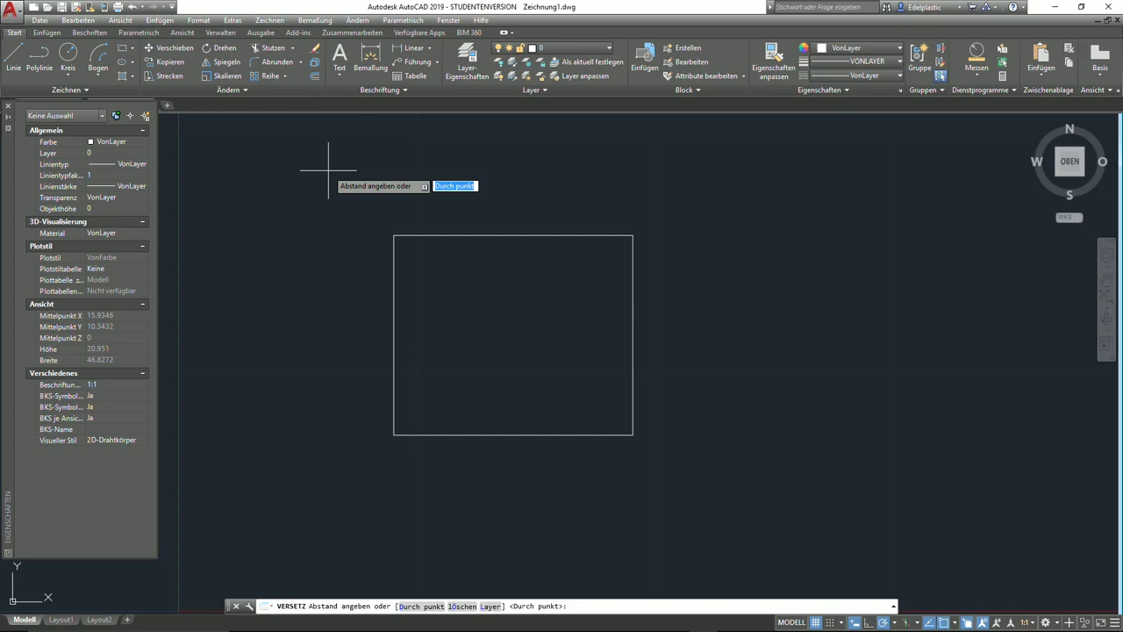
type("2")
key("Return")
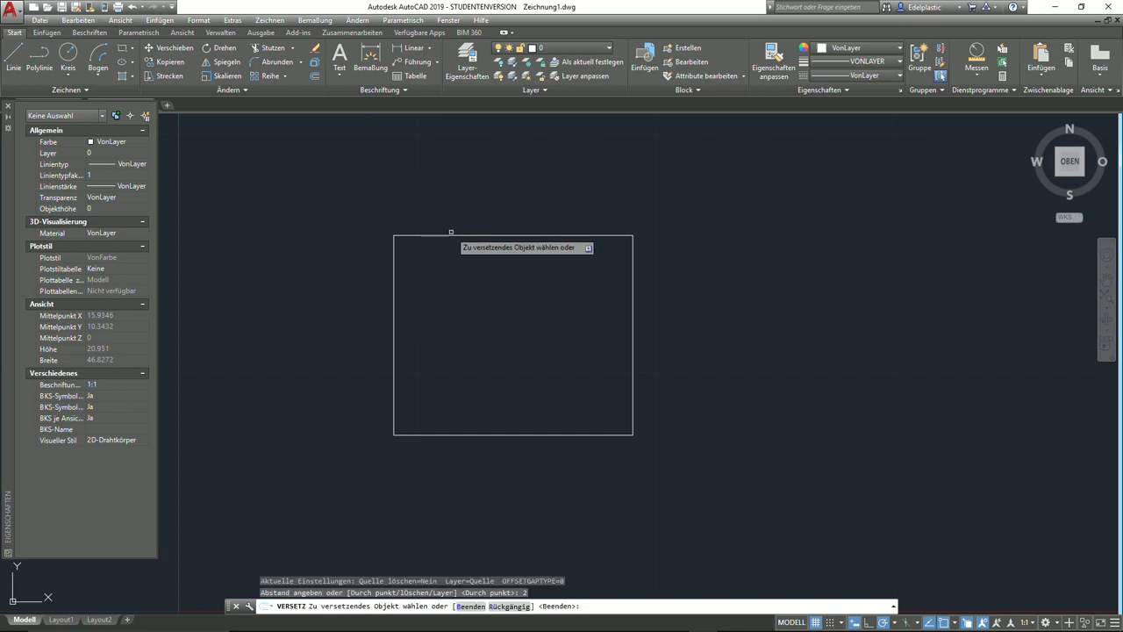
left_click(452, 233)
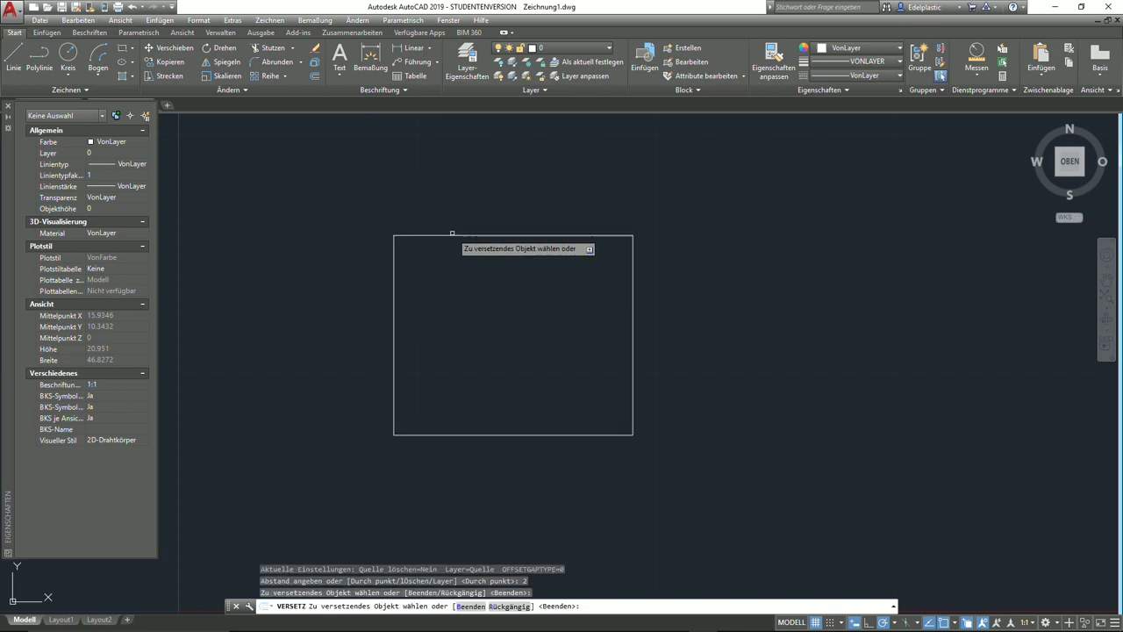
key("Return")
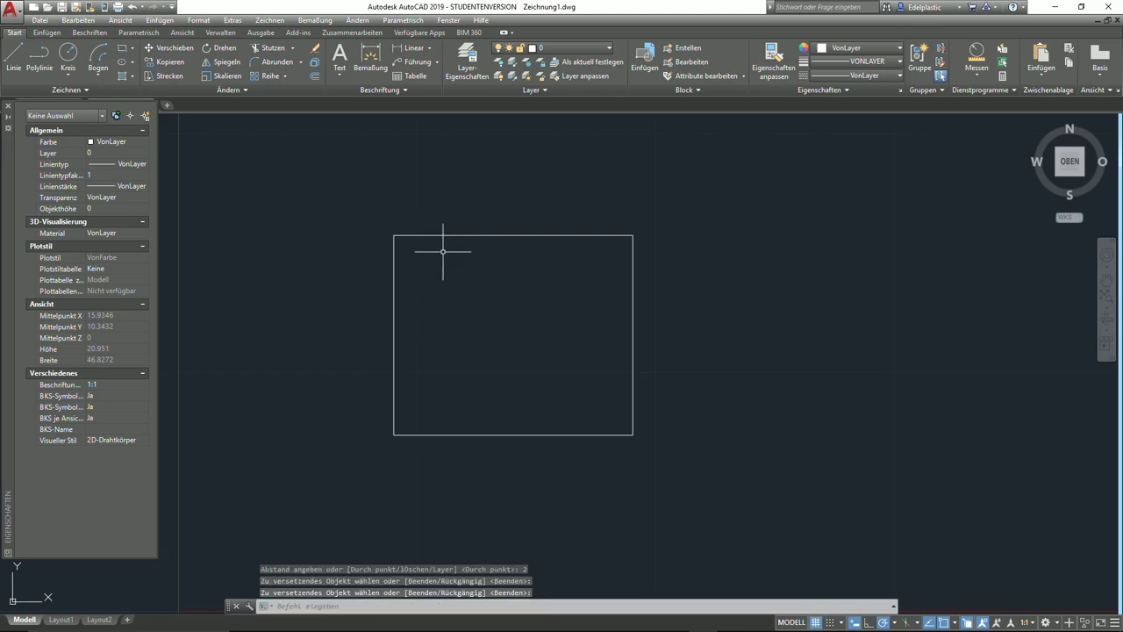
left_click(456, 235)
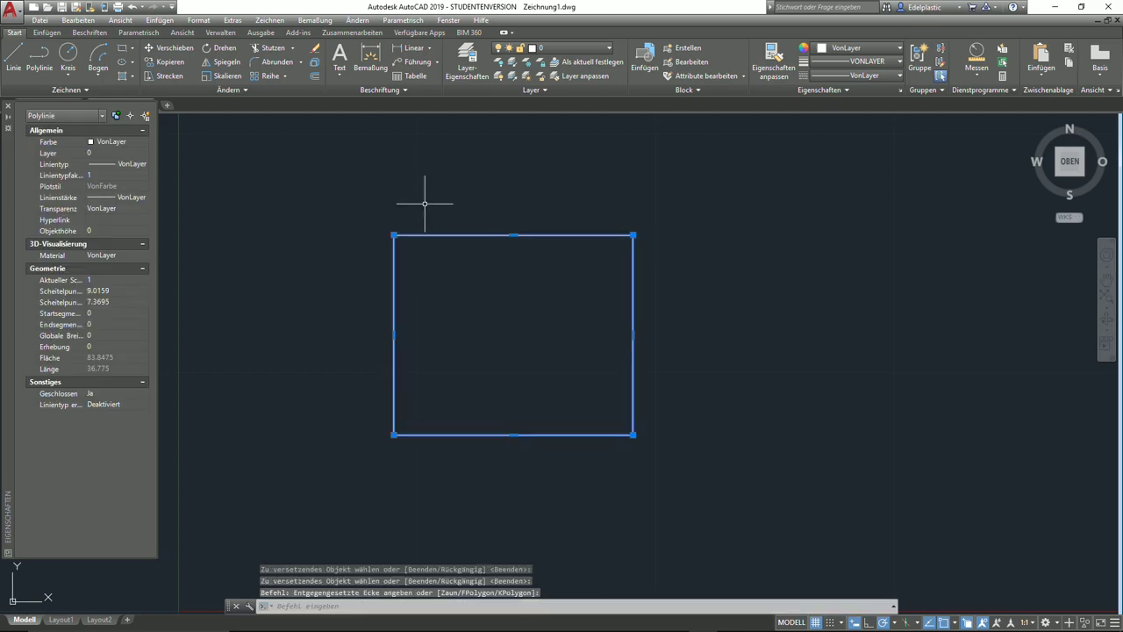
key("Delete")
- Draw a 10 by 10 square and centre it in the view
scroll(427, 264, "down", 5)
mouse_move(426, 275)
middle_mouse_down()
mouse_move(561, 309)
mouse_move(459, 384)
middle_mouse_up()
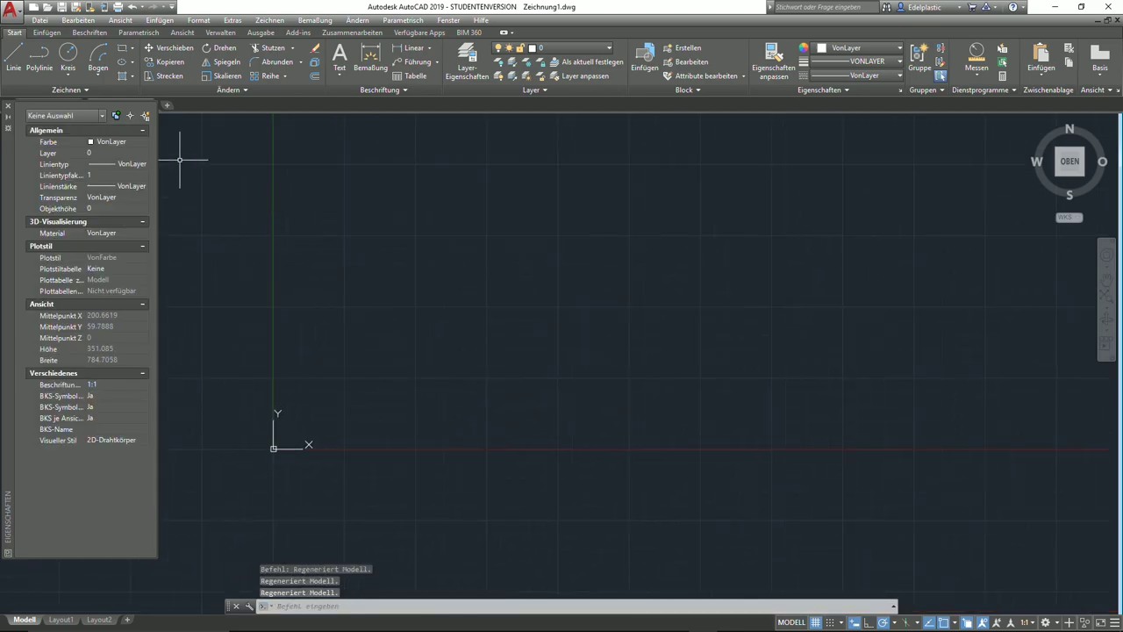
left_click(124, 48)
left_click(395, 363)
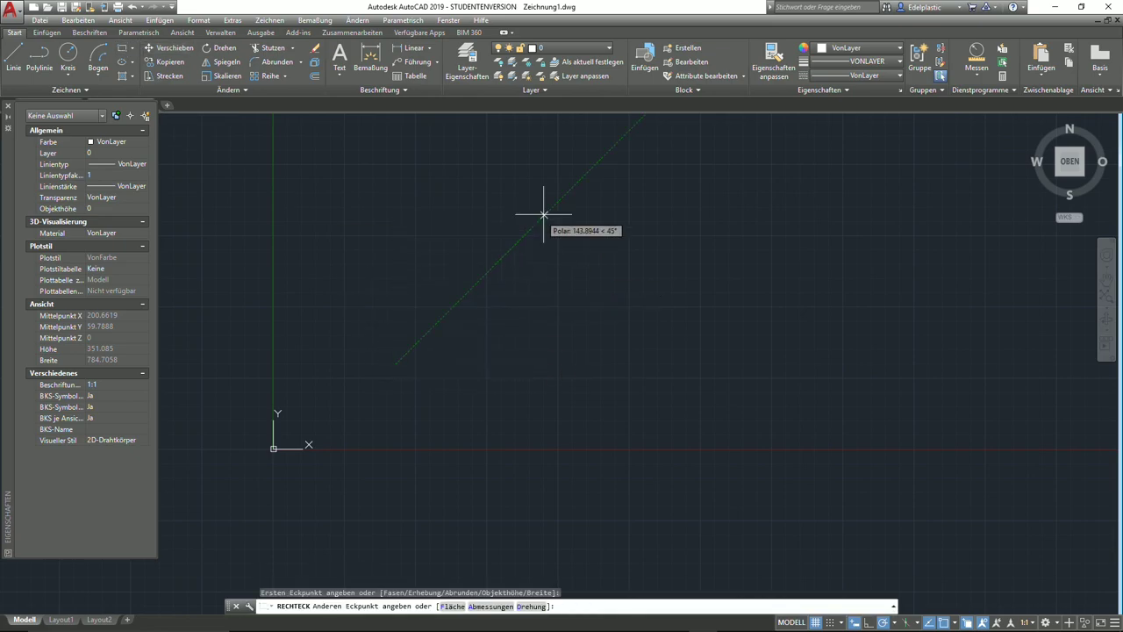
type("10")
key("Tab")
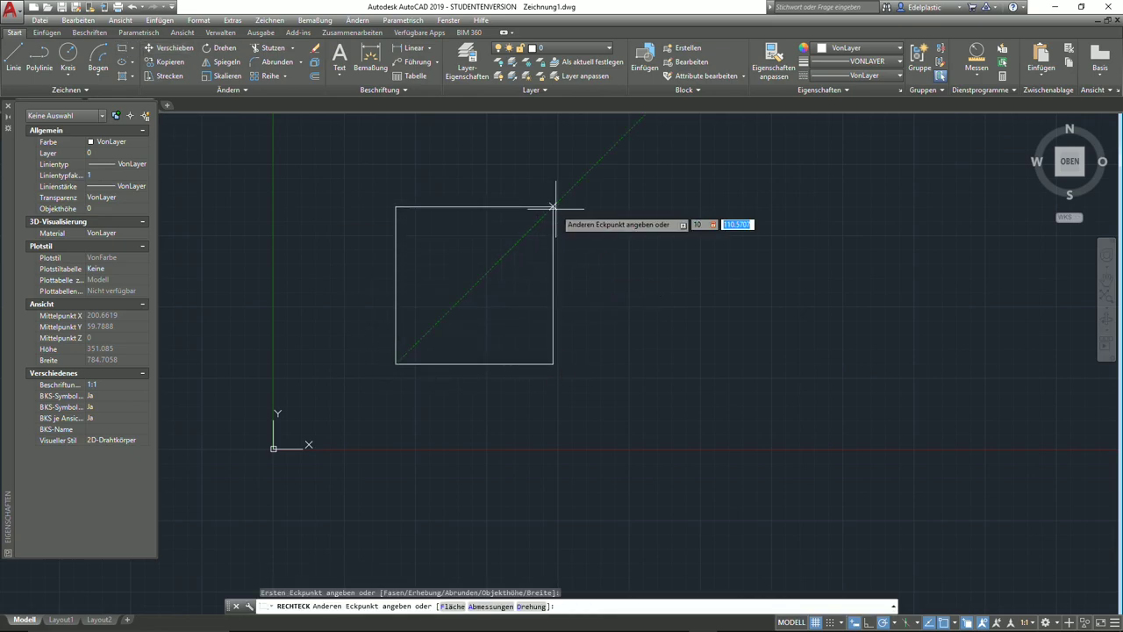
type("10")
key("Return")
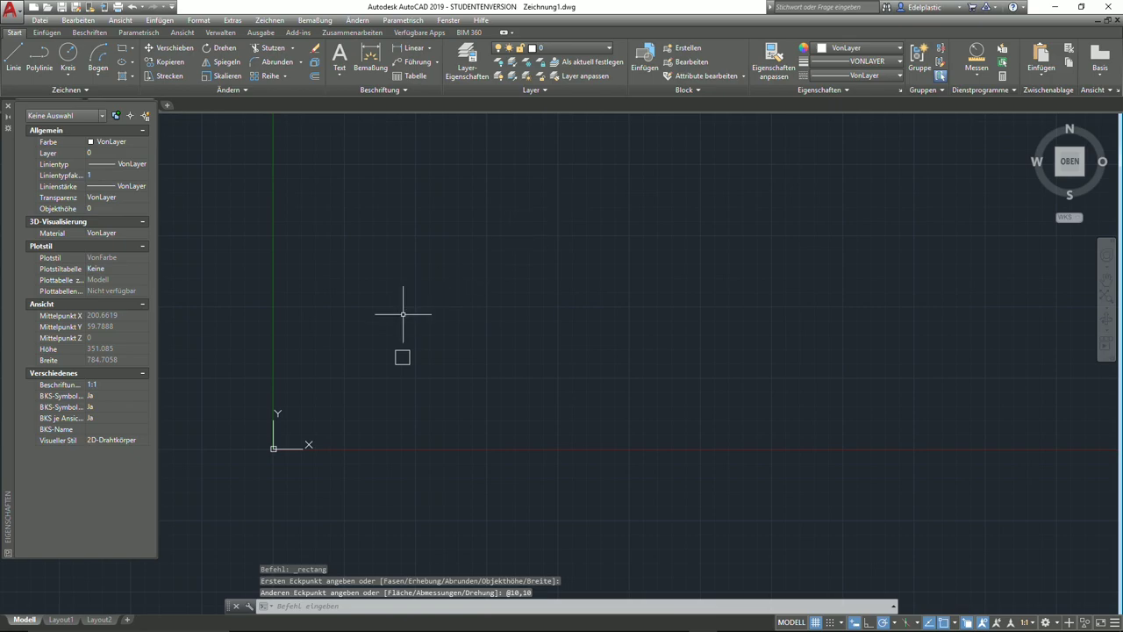
scroll(398, 334, "up", 2)
scroll(408, 346, "up", 3)
middle_click_drag(419, 344, 546, 175)
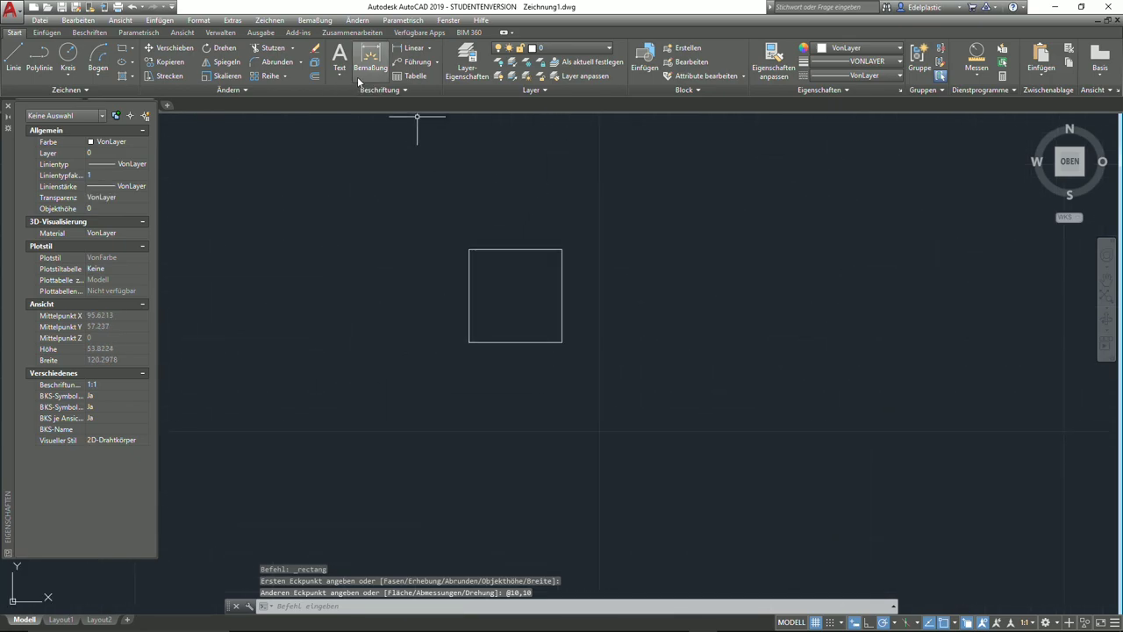
- Offset the square 1 unit inward to create a smaller nested square
left_click(314, 77)
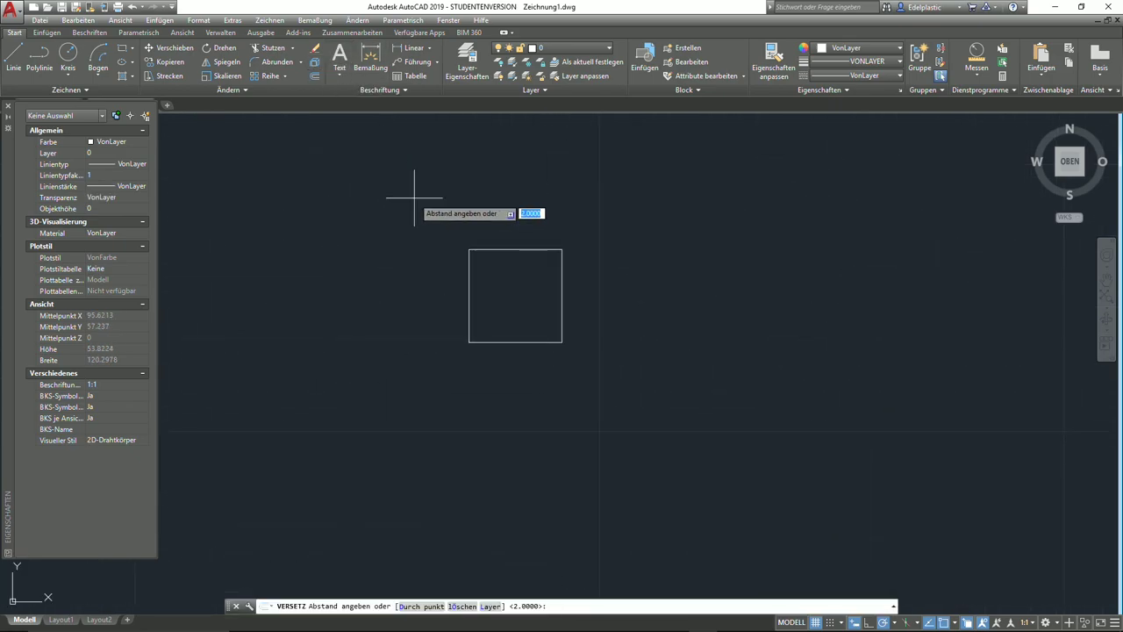
key("Return")
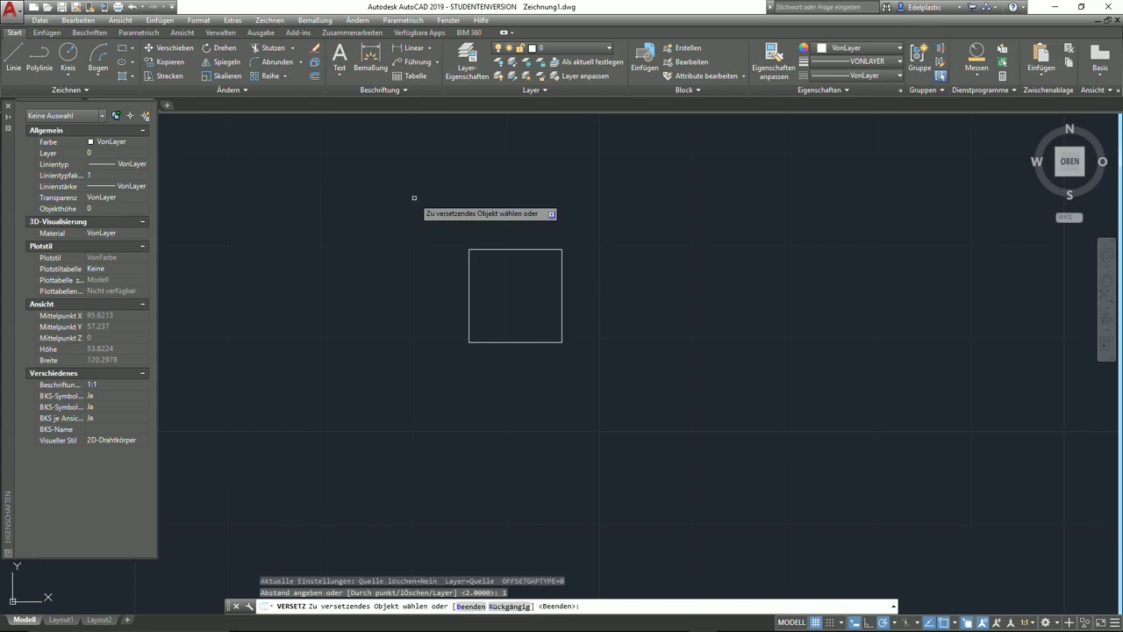
scroll(452, 232, "up", 2)
left_click(511, 258)
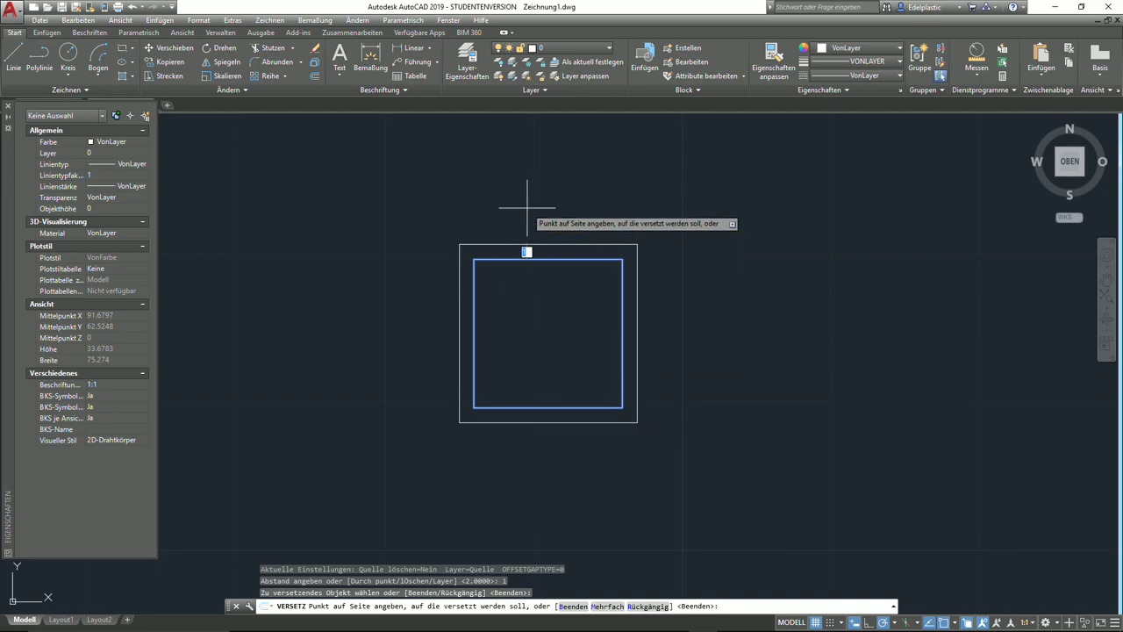
left_click(526, 274)
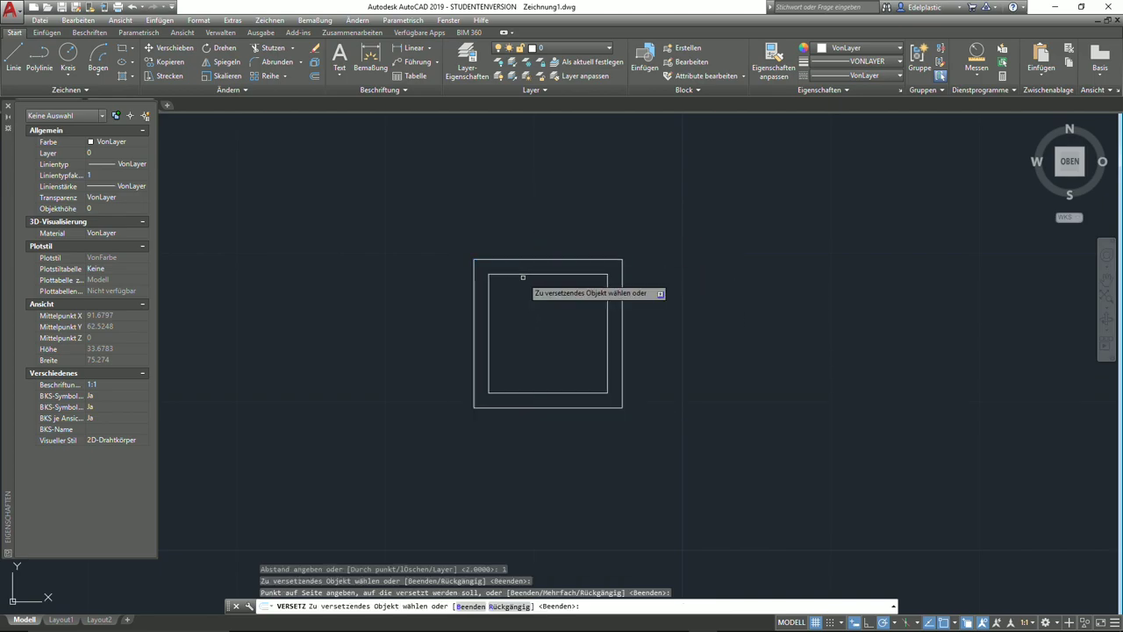
right_click(631, 200)
left_click(654, 209)
scroll(558, 279, "up", 2)
scroll(558, 269, "up", 2)
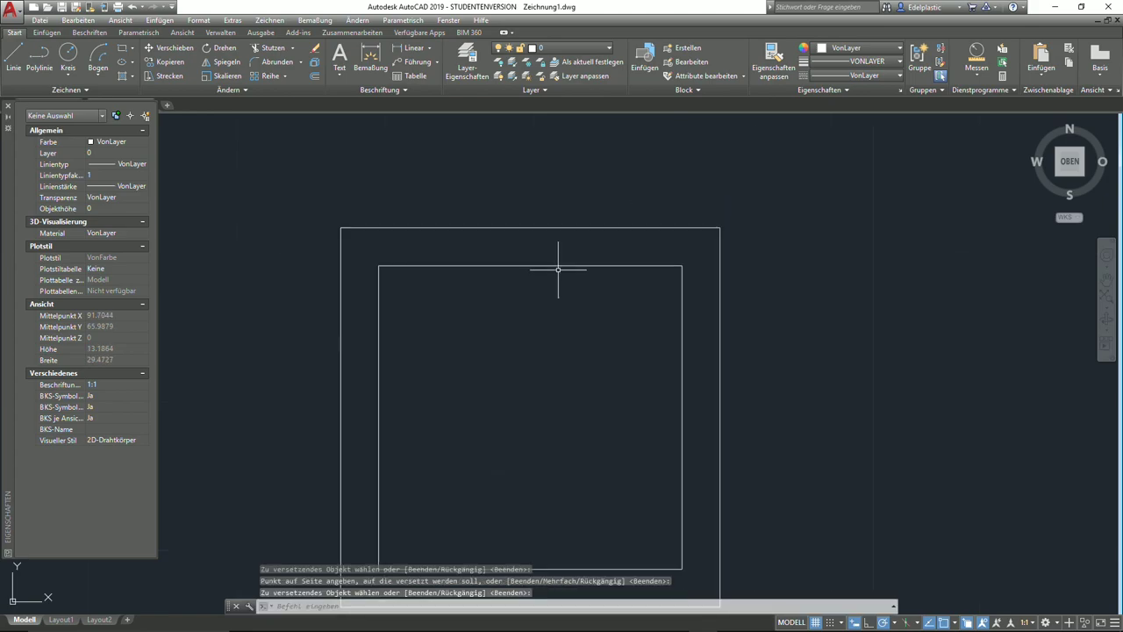
middle_click_drag(558, 269, 568, 201)
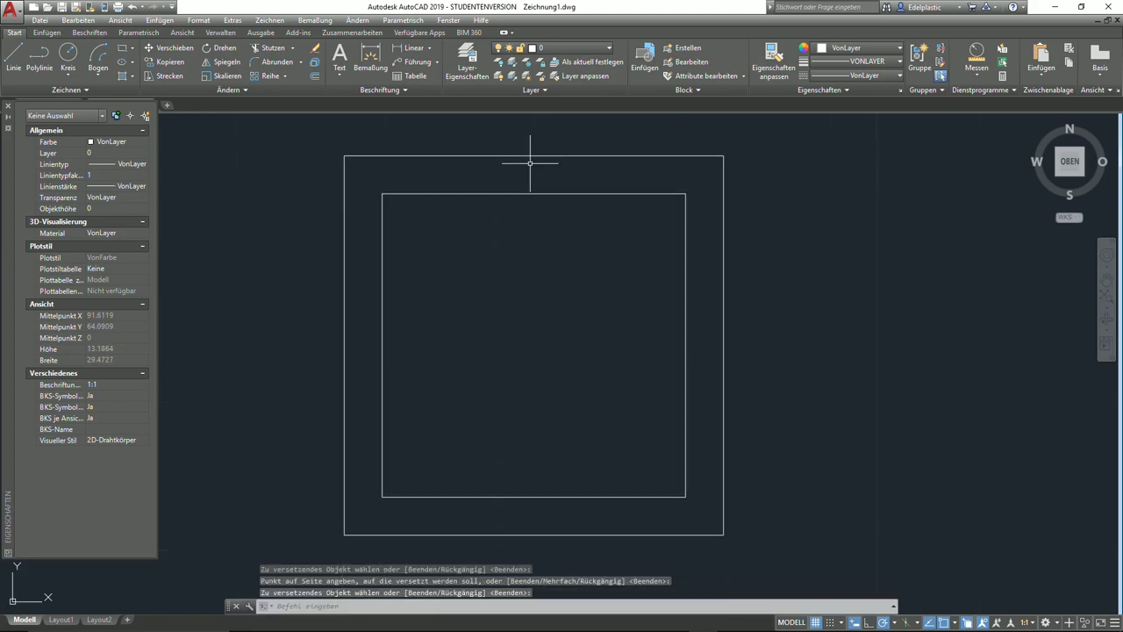
left_click(977, 77)
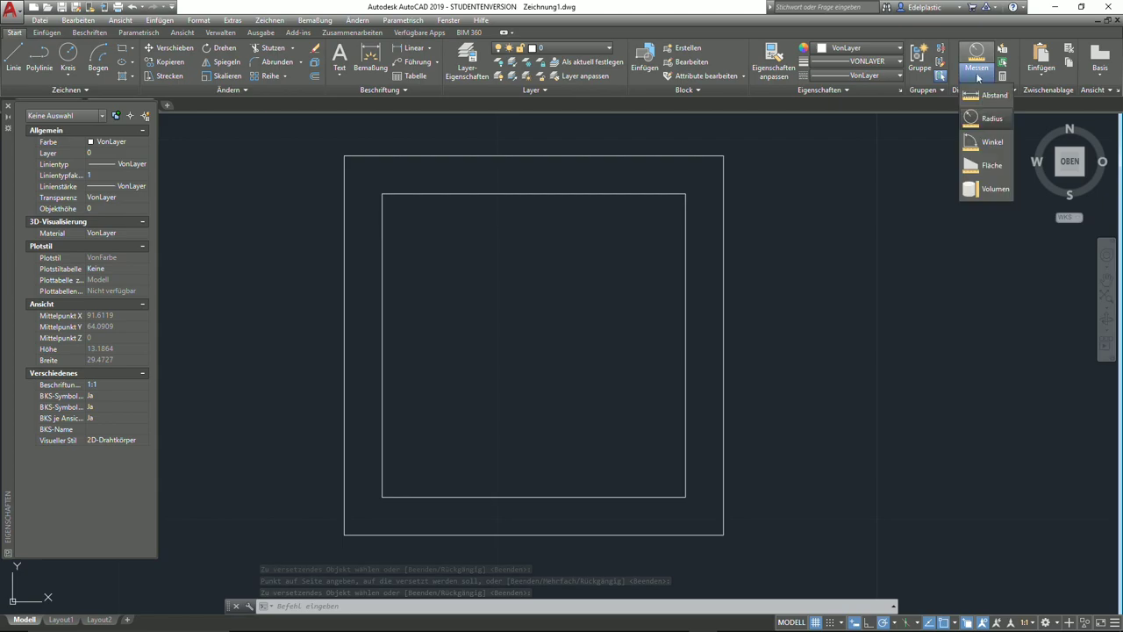
left_click(982, 94)
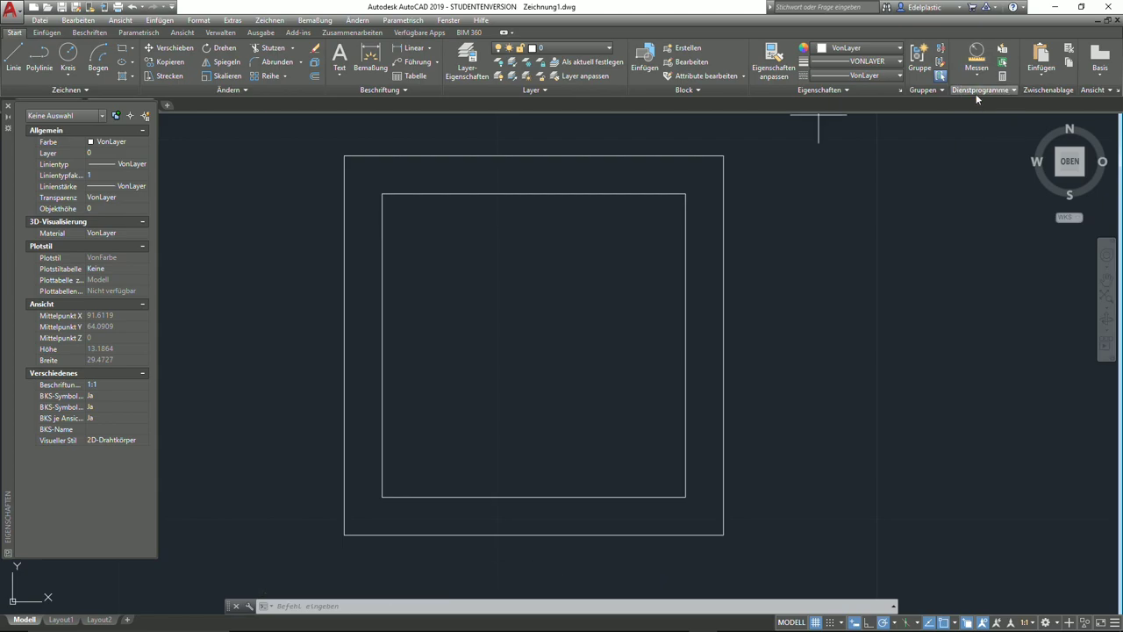
left_click(533, 155)
left_click(533, 193)
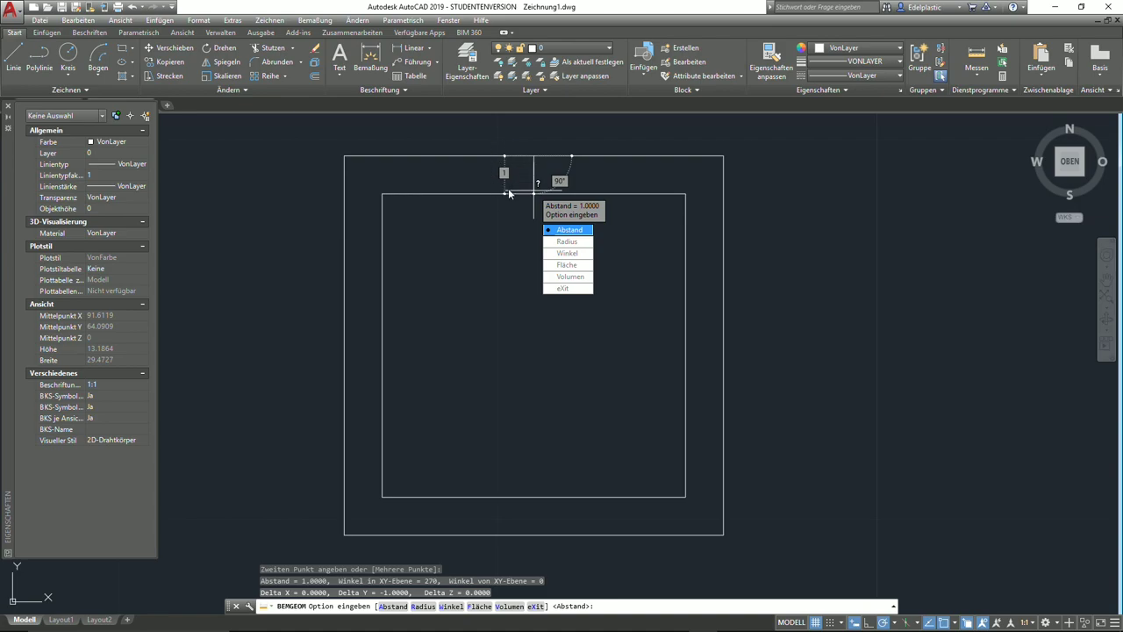
key("Escape")
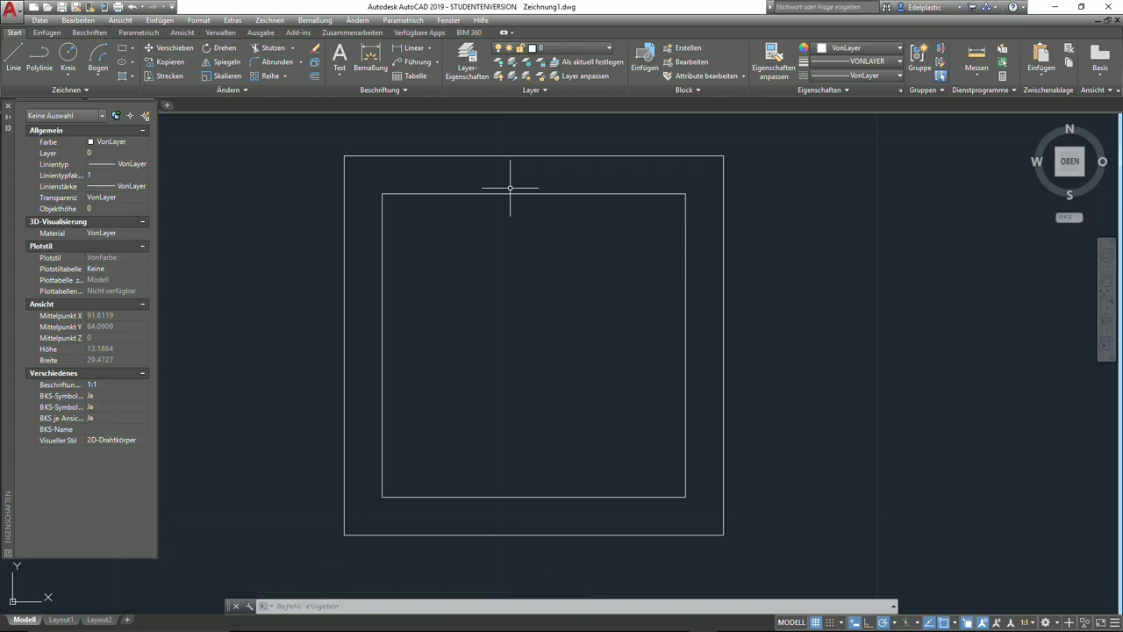
- Crossing-select both nested squares and delete them
scroll(509, 187, "down", 2)
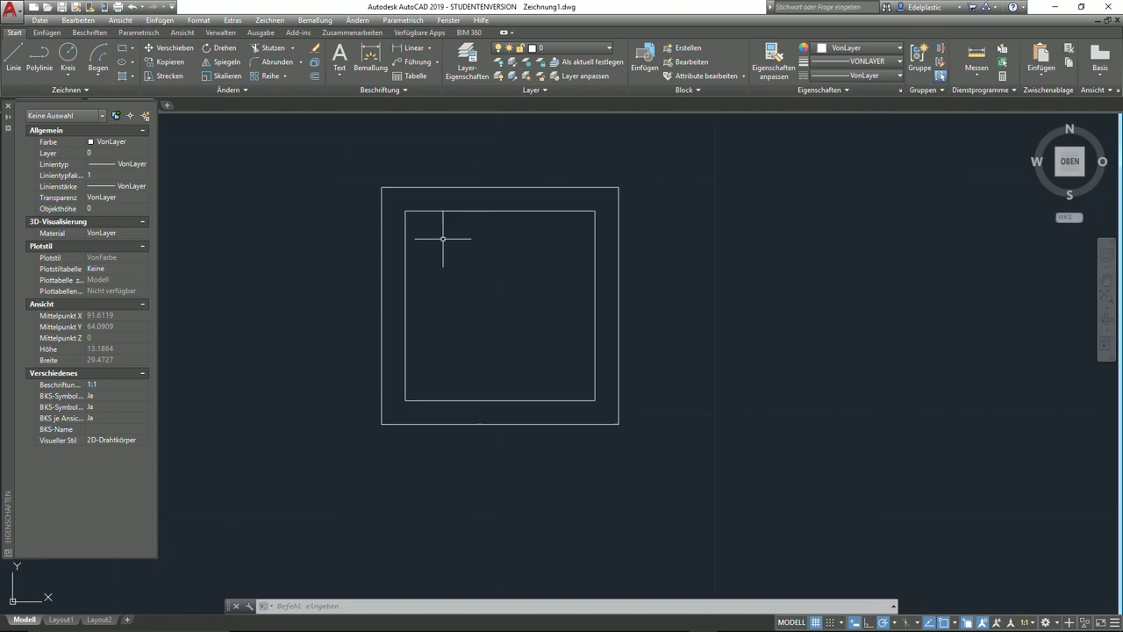
left_click(710, 339)
left_click(293, 148)
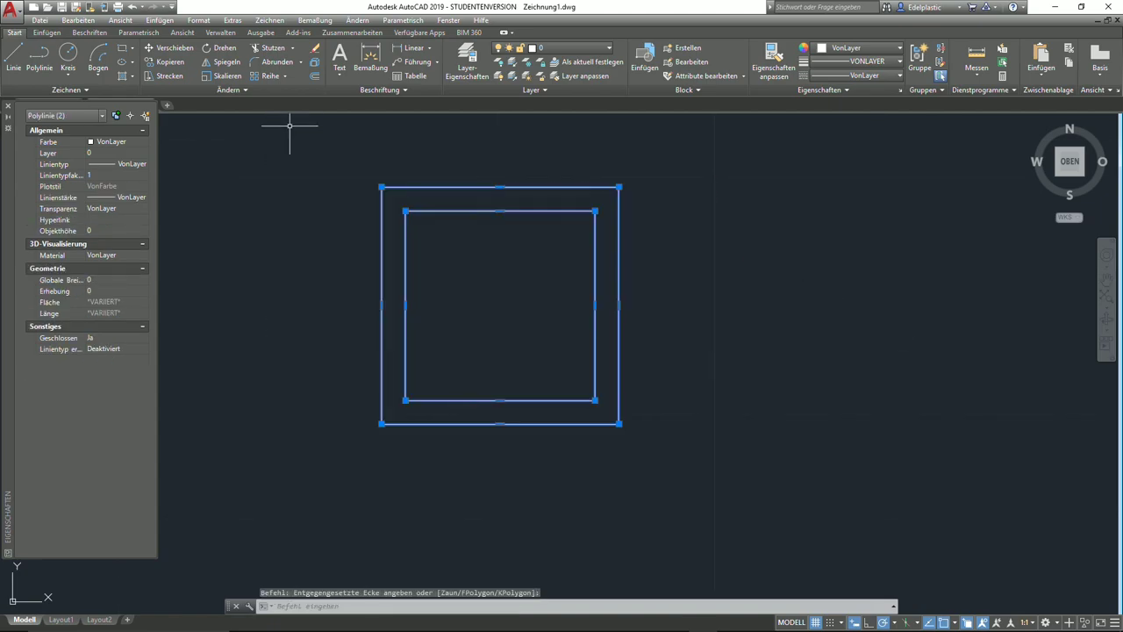
key("Delete")
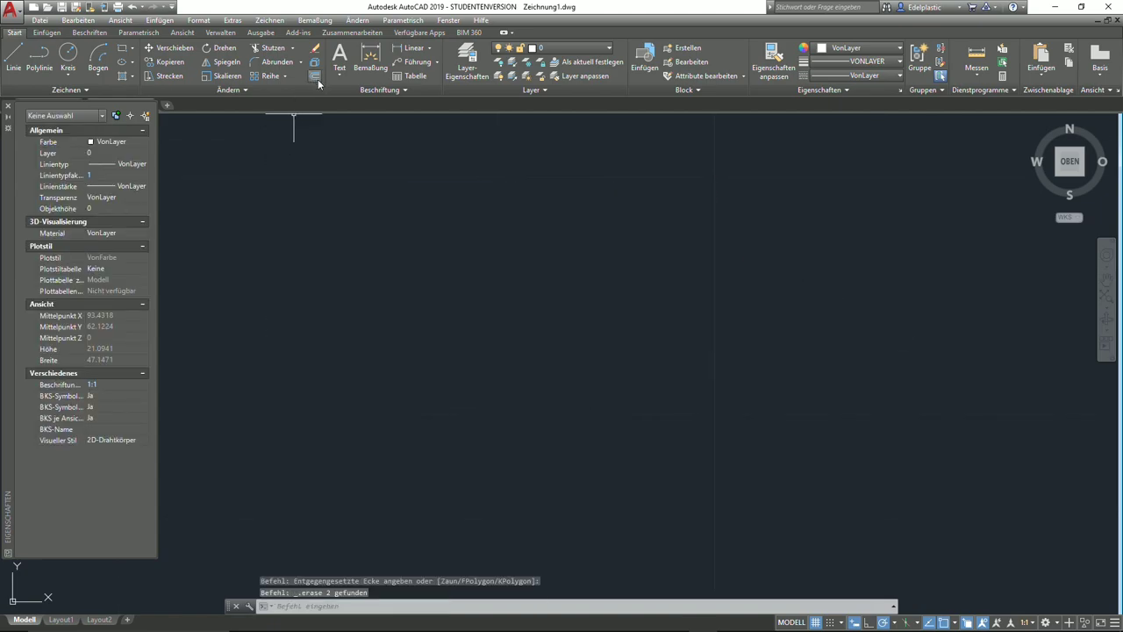
- Try Bereich wechseln from the expanded Ändern panel; model space rejects it
left_click(378, 145)
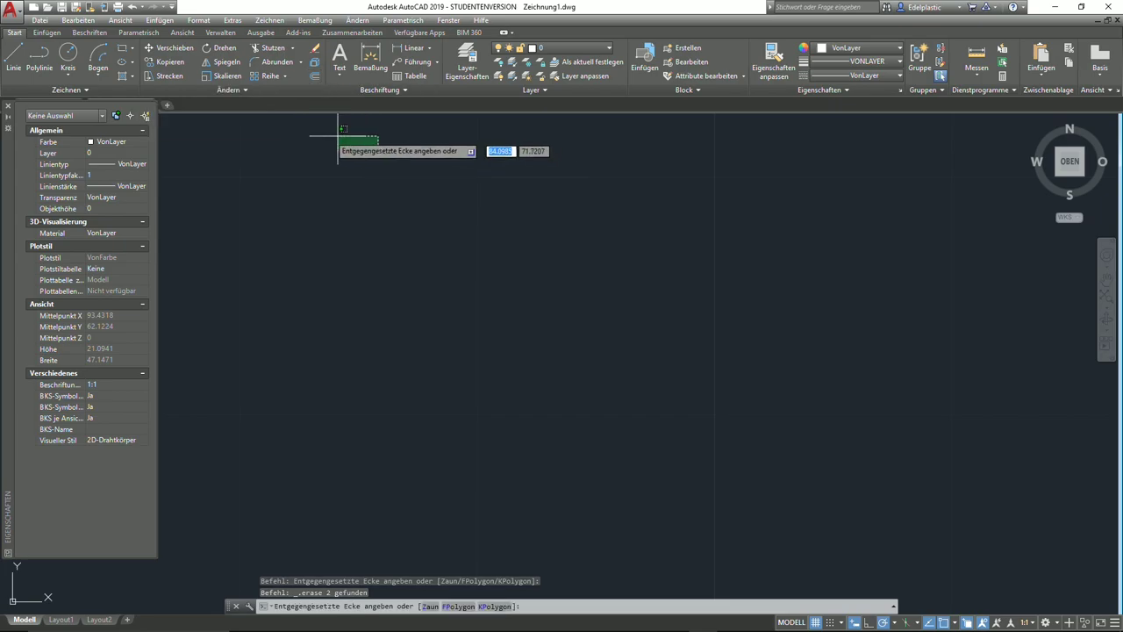
key("Escape")
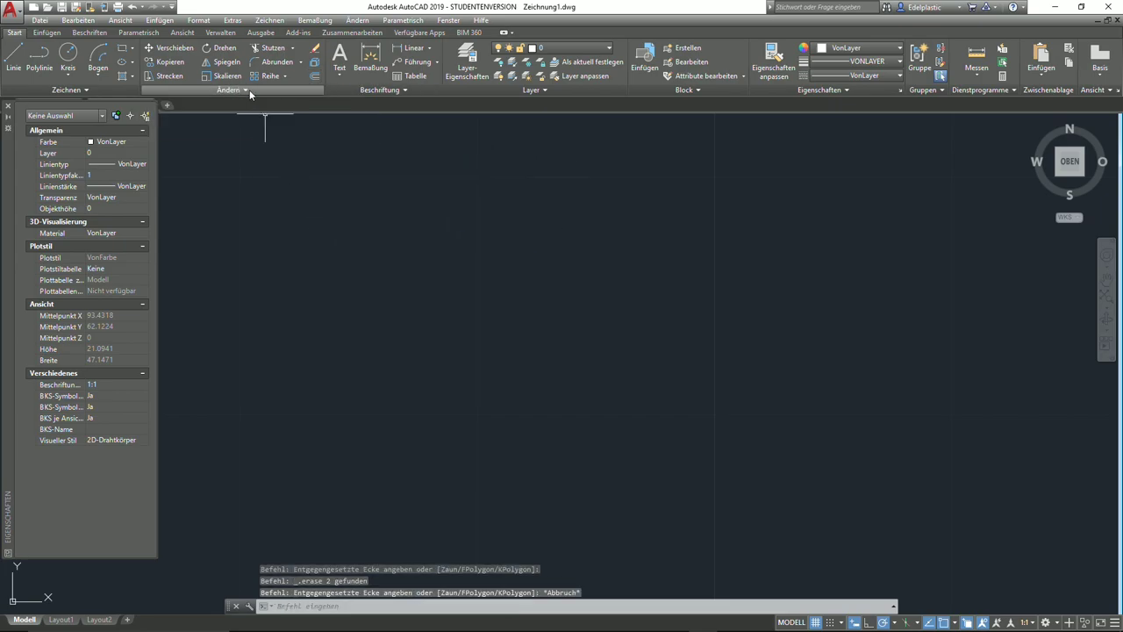
left_click(248, 88)
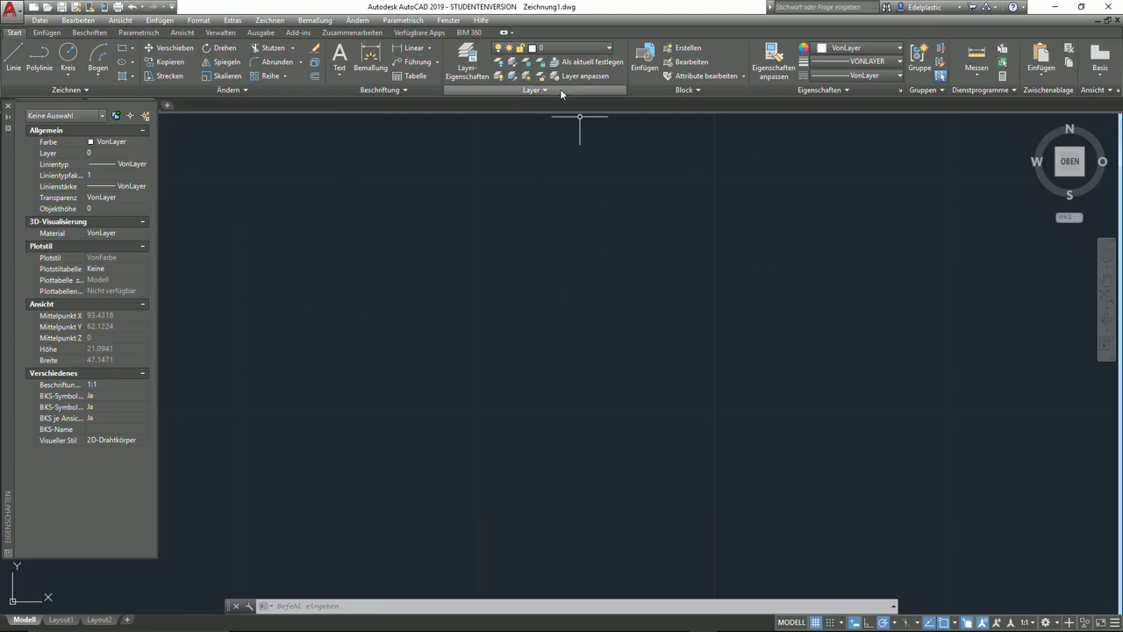
left_click(225, 88)
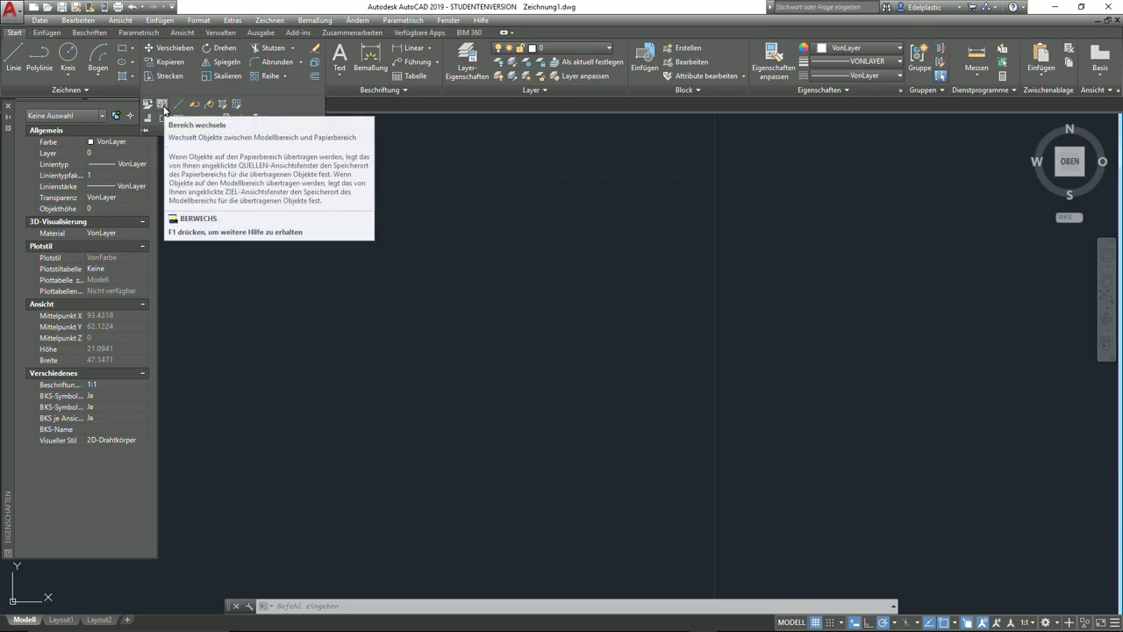
left_click(162, 106)
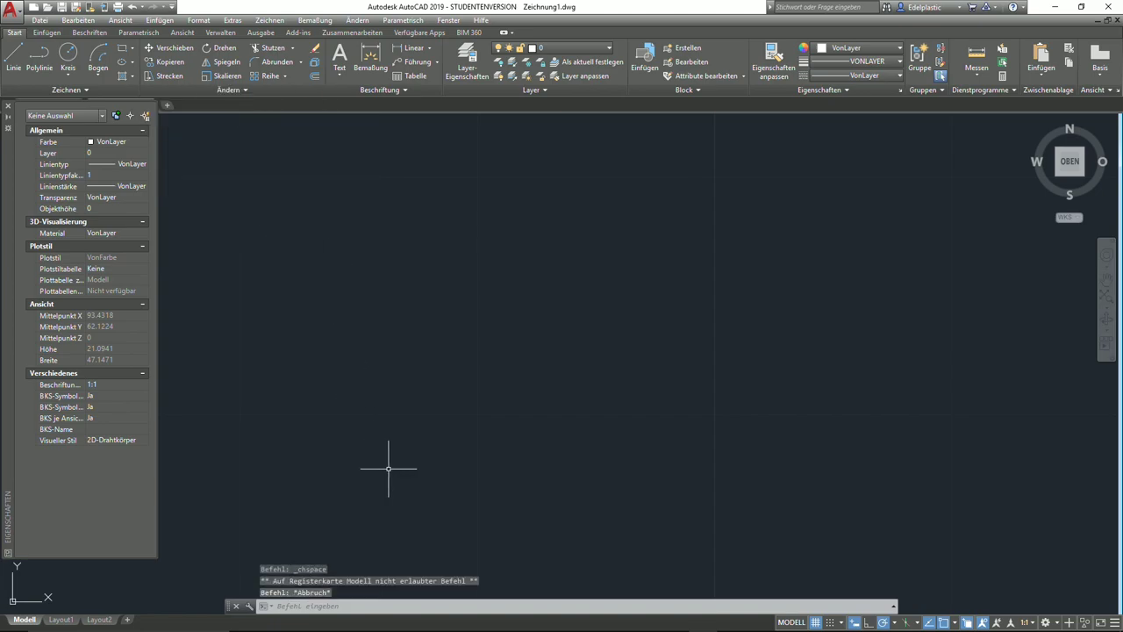
- Draw a small circle and try Bereich wechseln on it twice
left_click(68, 55)
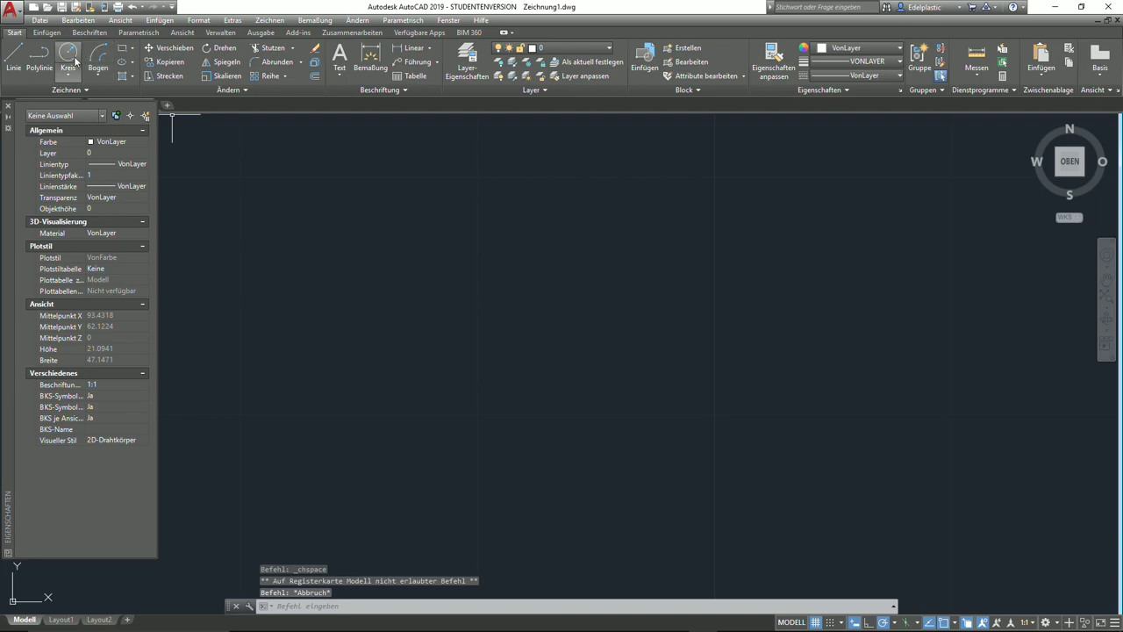
left_click(432, 338)
left_click(219, 89)
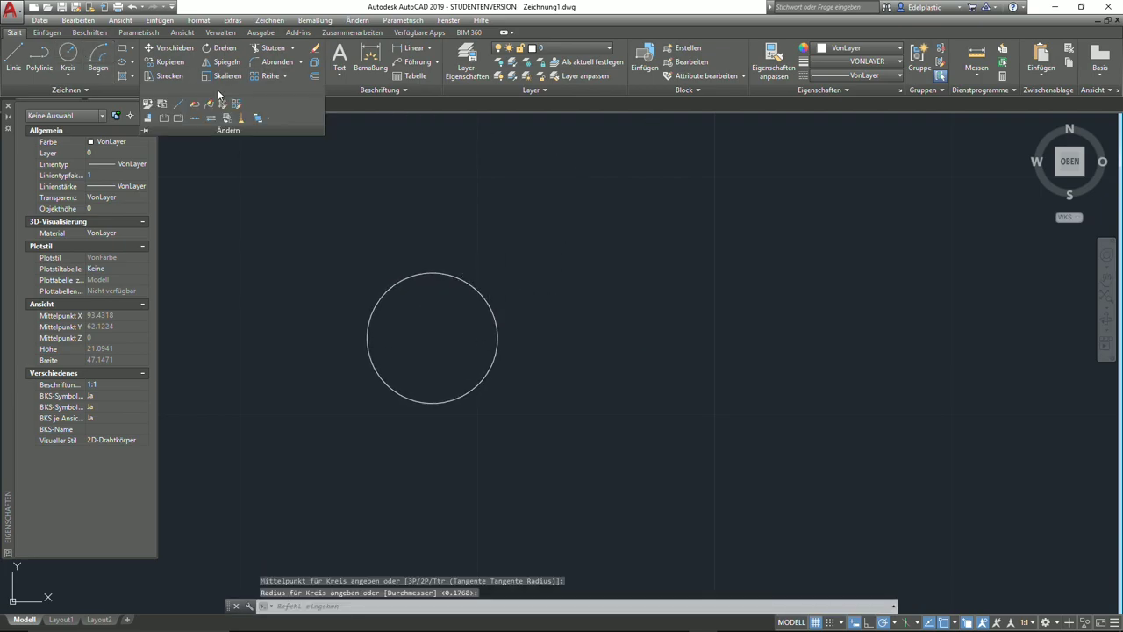
left_click(162, 104)
left_click(446, 271)
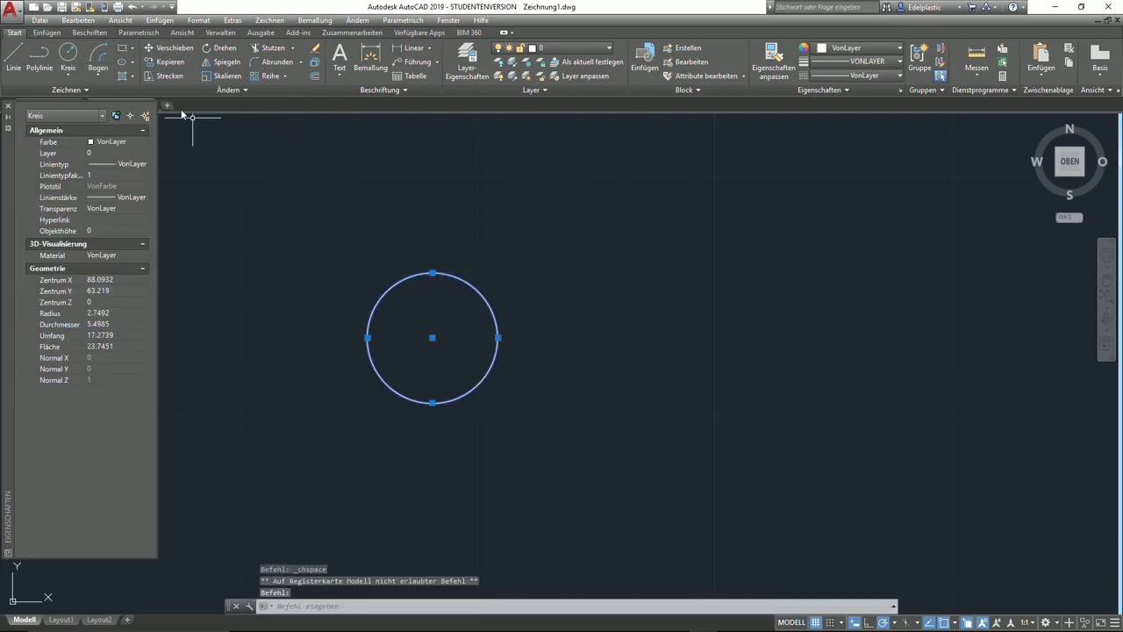
left_click(228, 89)
left_click(163, 107)
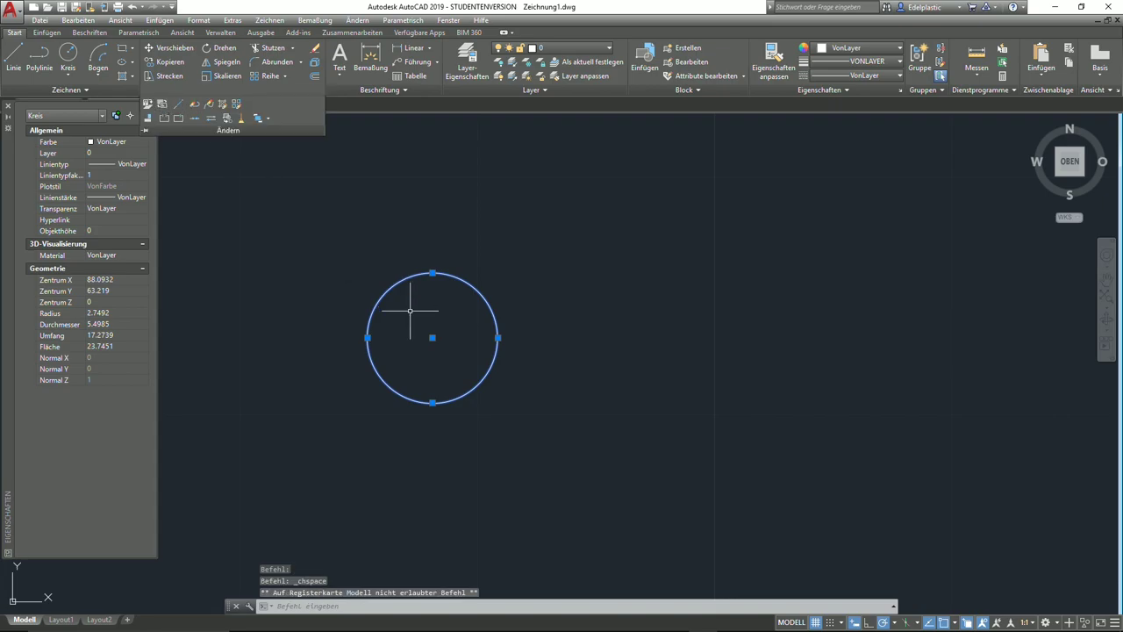
- Erase the circle with a crossing window so the drawing is empty
key("Escape")
left_click(546, 400)
left_click(293, 201)
key("Delete")
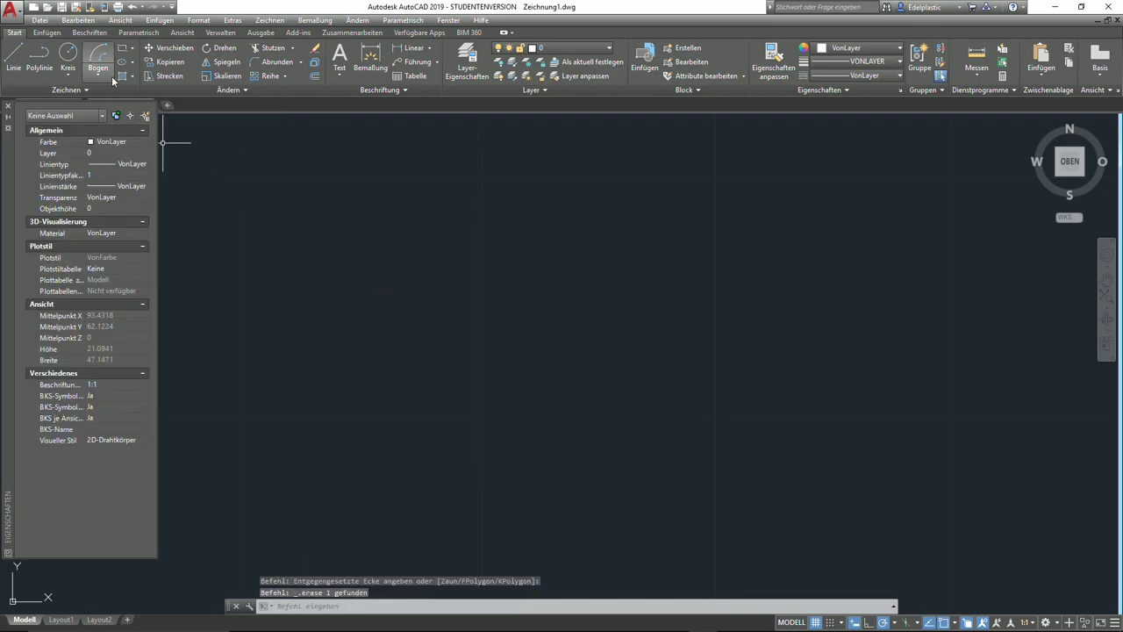
left_click(220, 89)
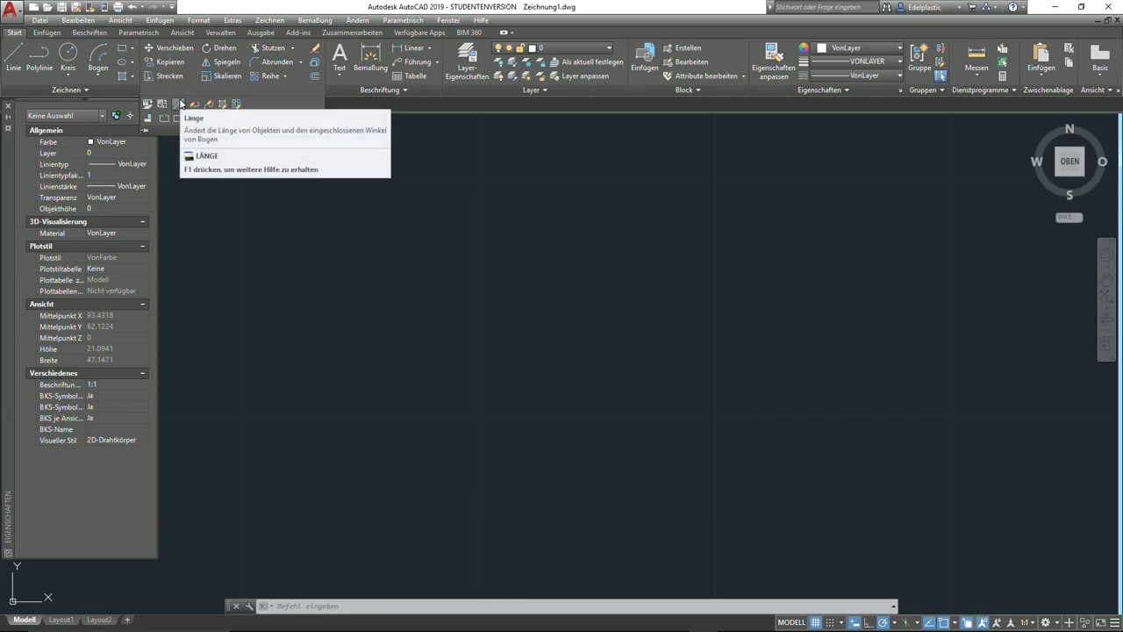
- Draw a horizontal line 10 units long
left_click(14, 56)
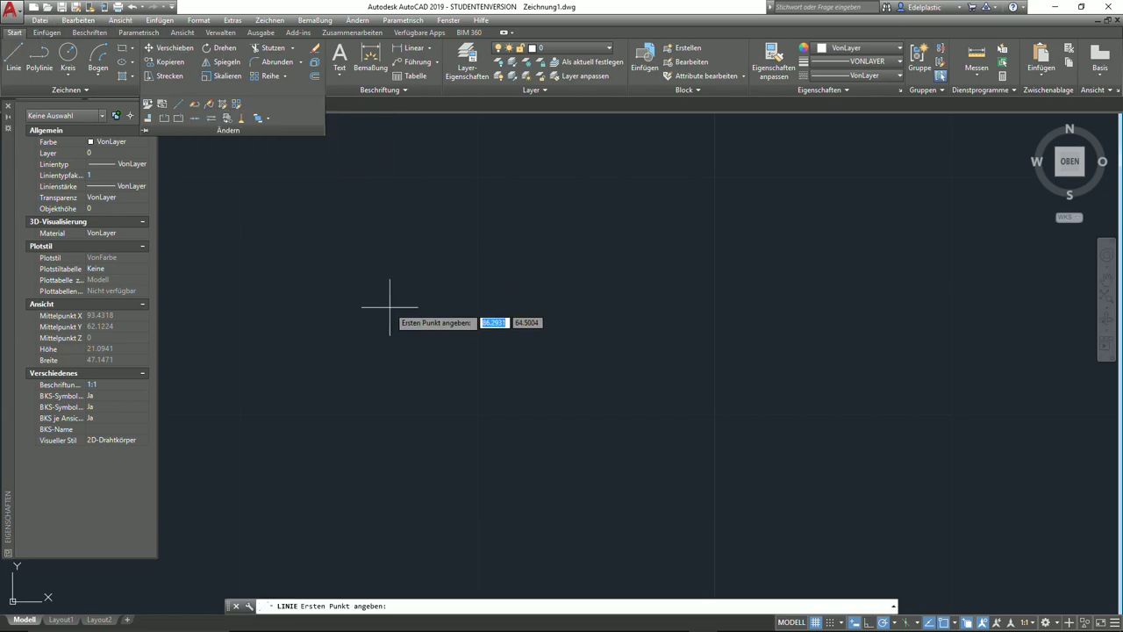
left_click(417, 256)
type("1")
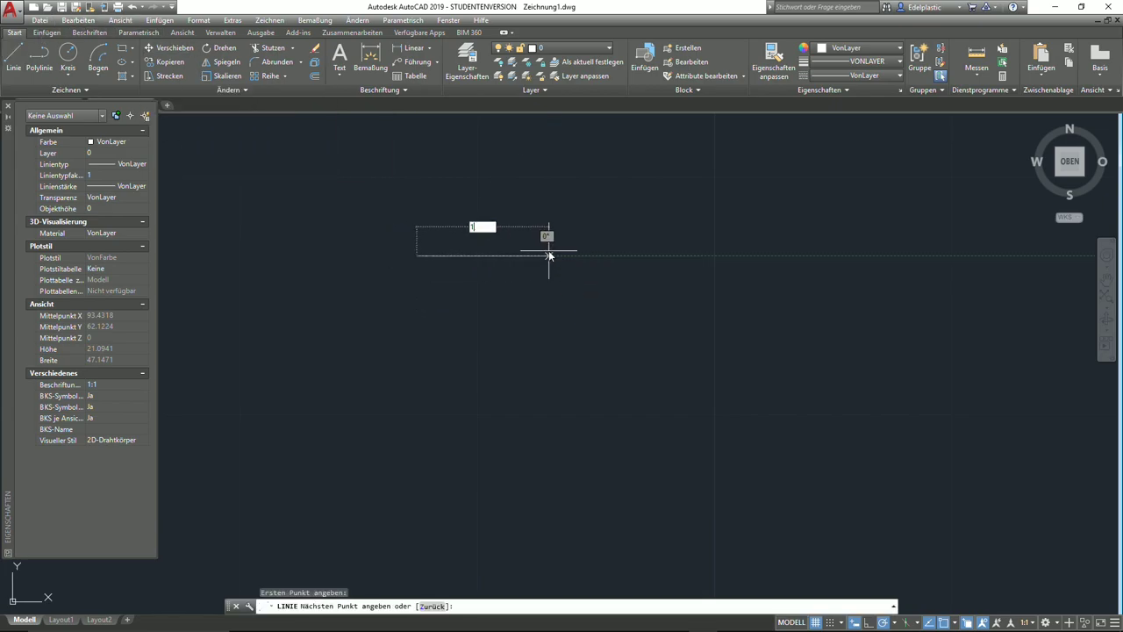
type("0")
key("Return")
key("Return")
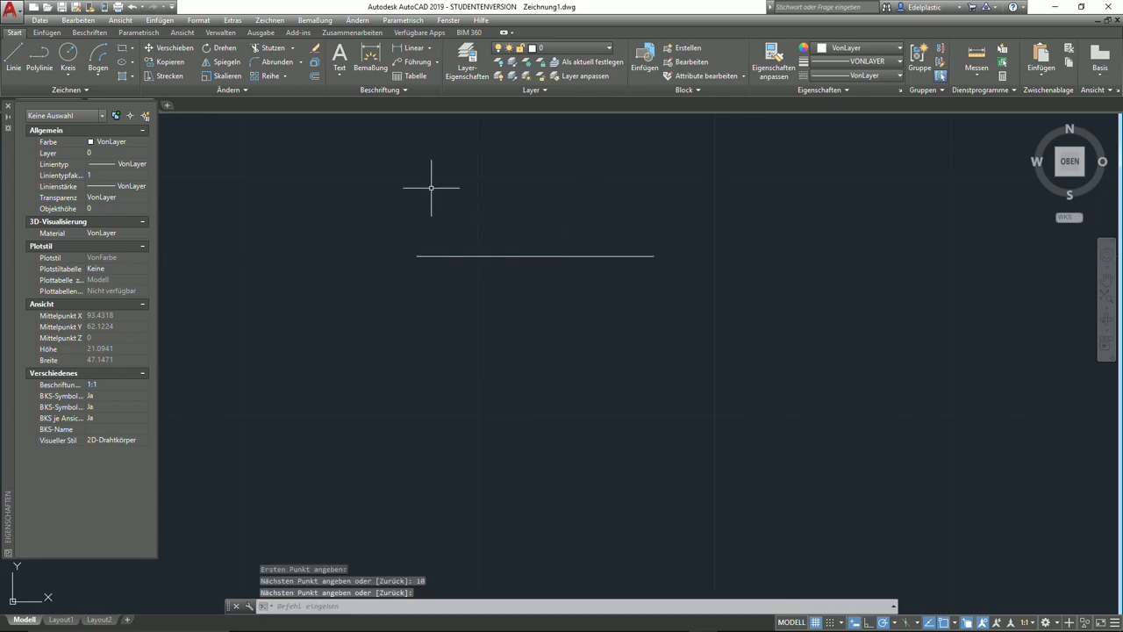
- Shorten the line to a total length of 5 with Lengthen
left_click(235, 91)
left_click(191, 106)
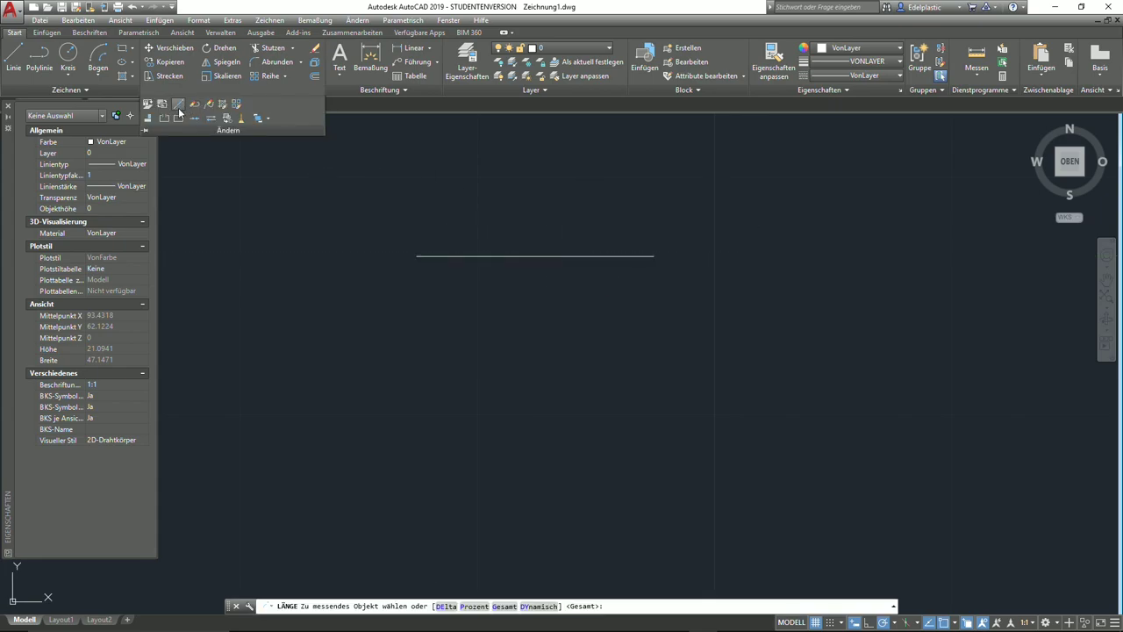
key("Return")
type("5")
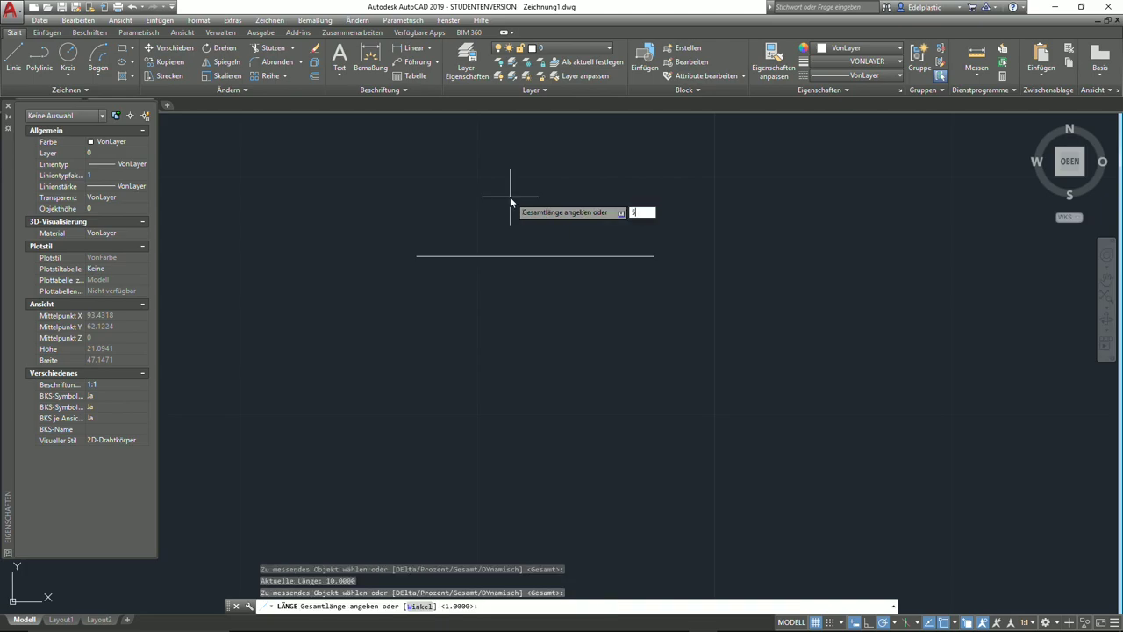
key("Return")
left_click(494, 255)
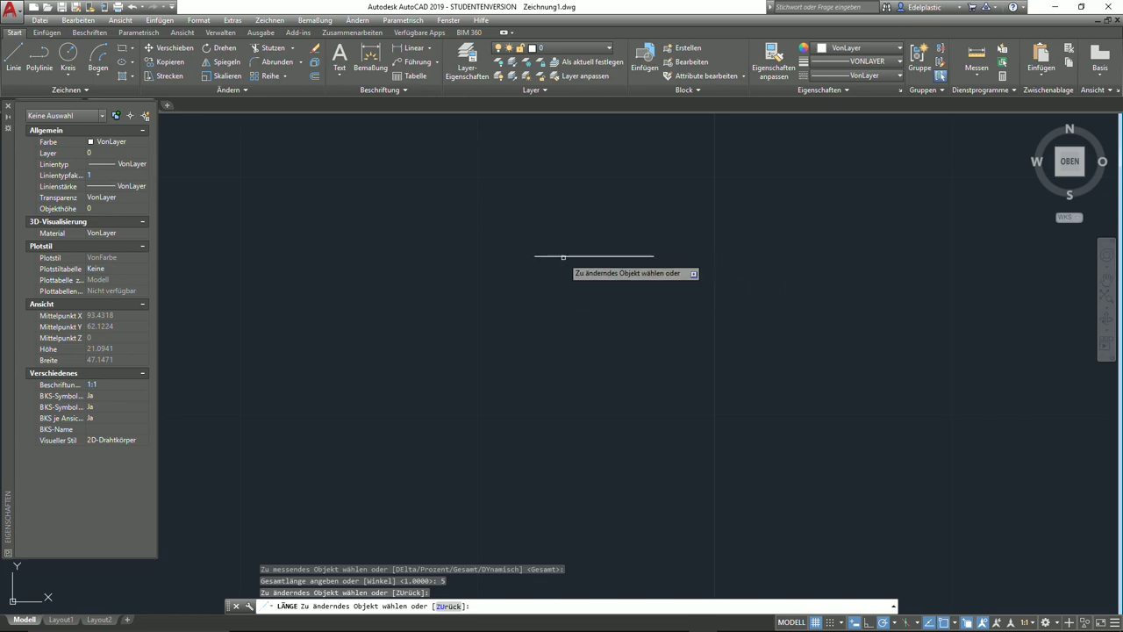
right_click(593, 311)
left_click(623, 320)
- Measure the line end to end, confirming a distance of 5.0000
left_click(972, 63)
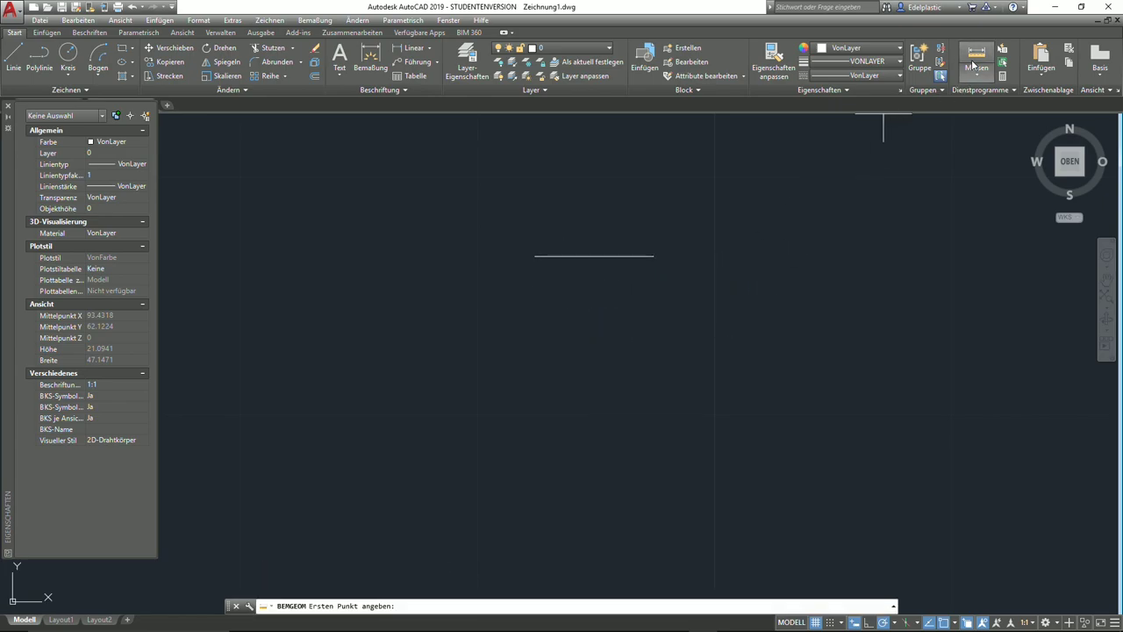
left_click(534, 255)
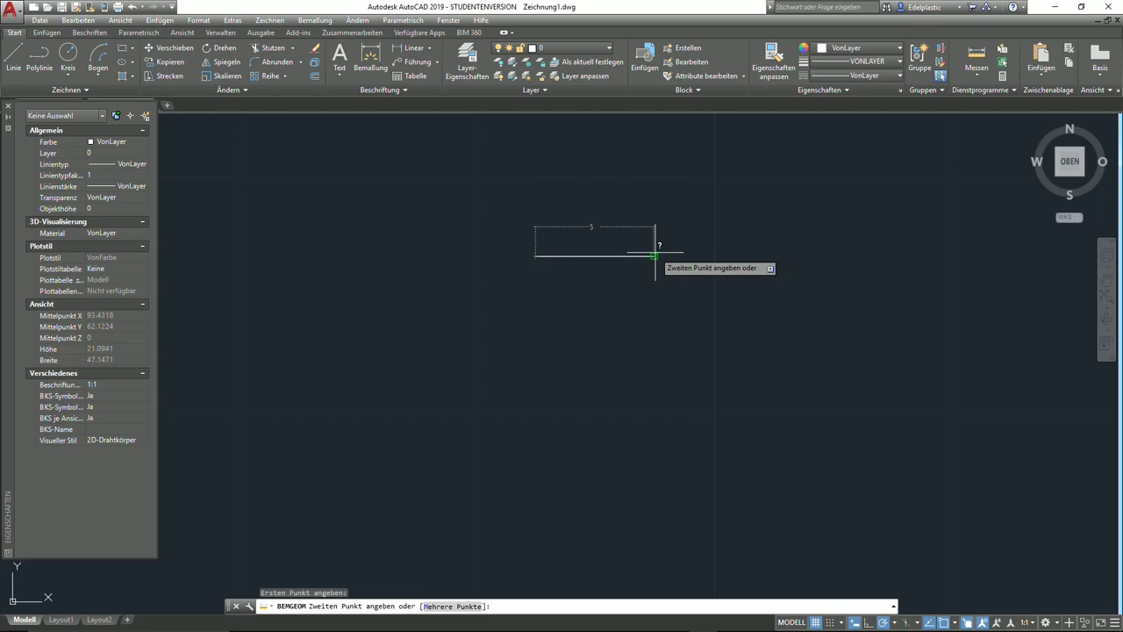
left_click(653, 255)
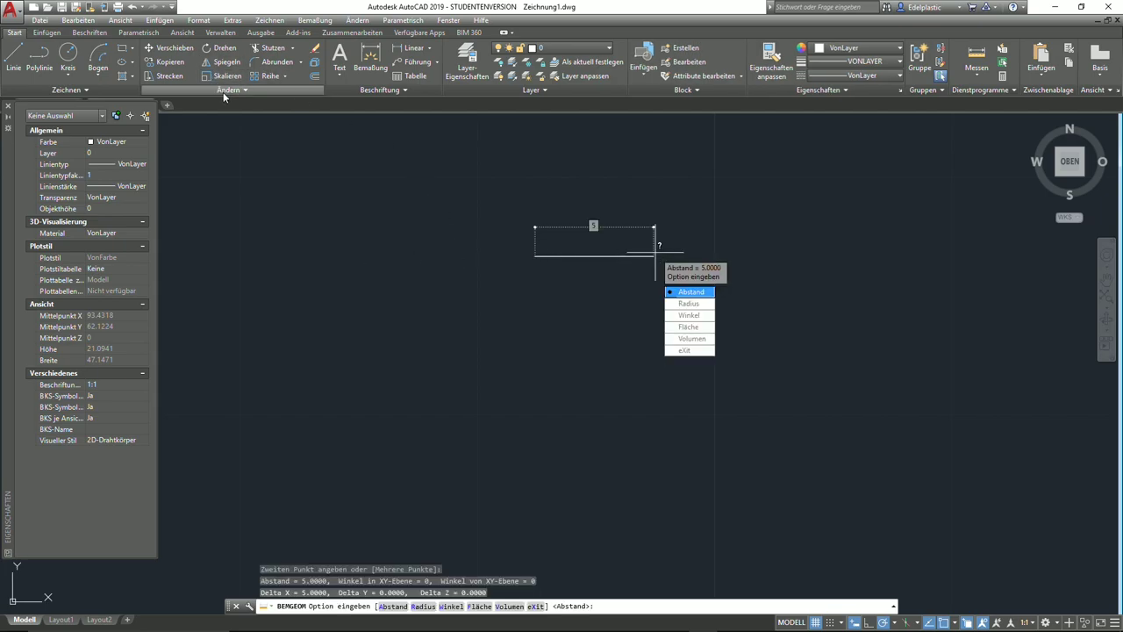
key("Escape")
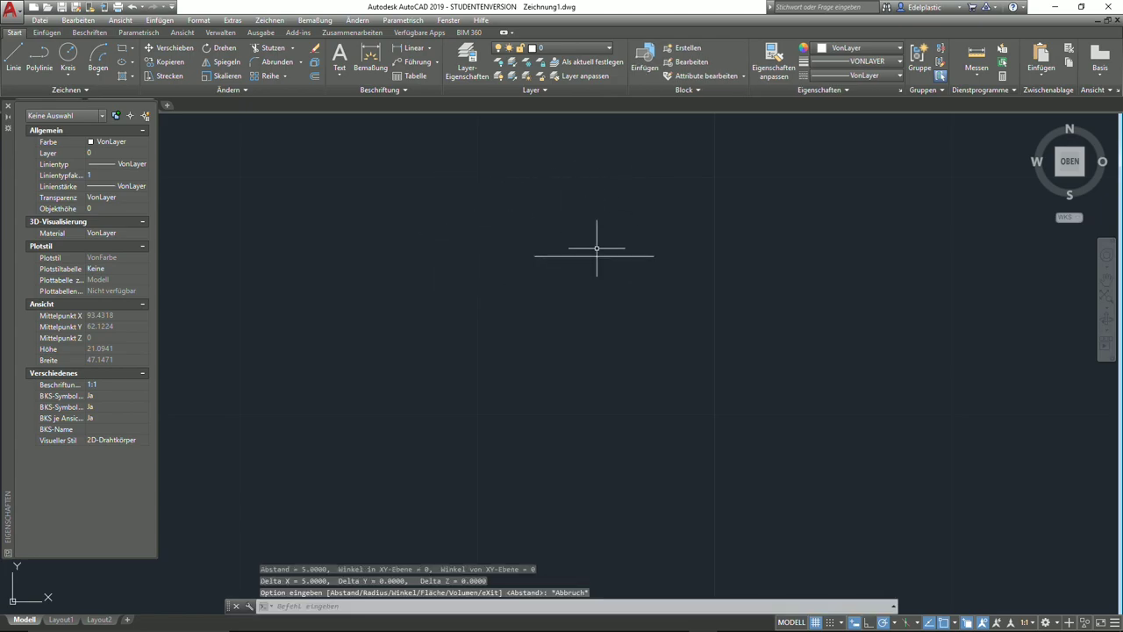
- Crossing-select the short line and delete it
left_click(596, 293)
left_click(540, 191)
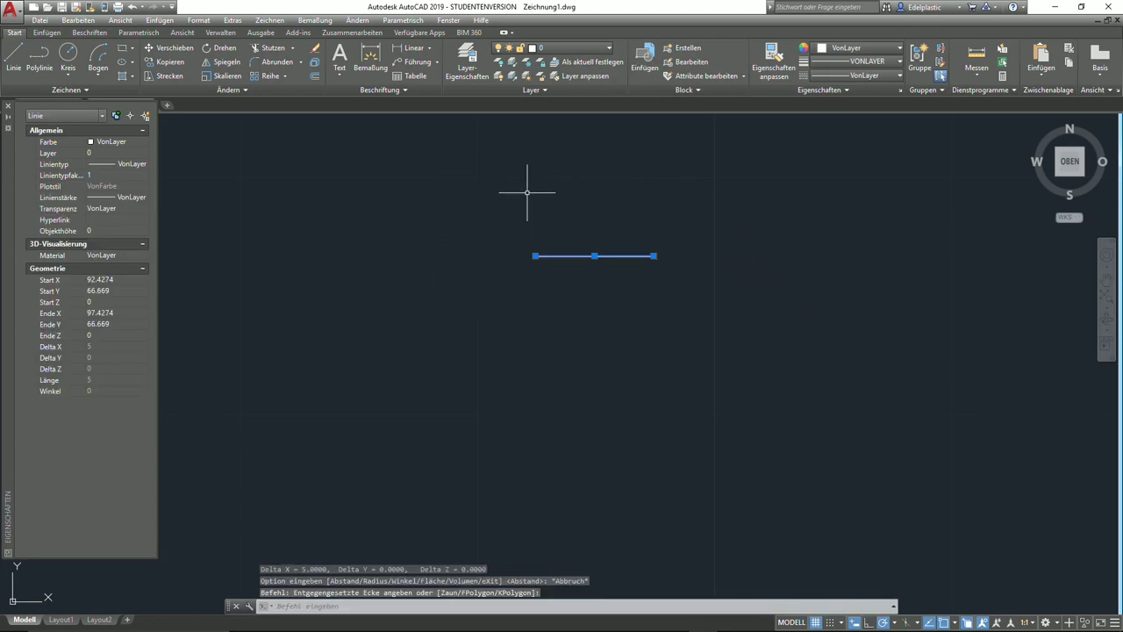
key("Delete")
left_click(244, 88)
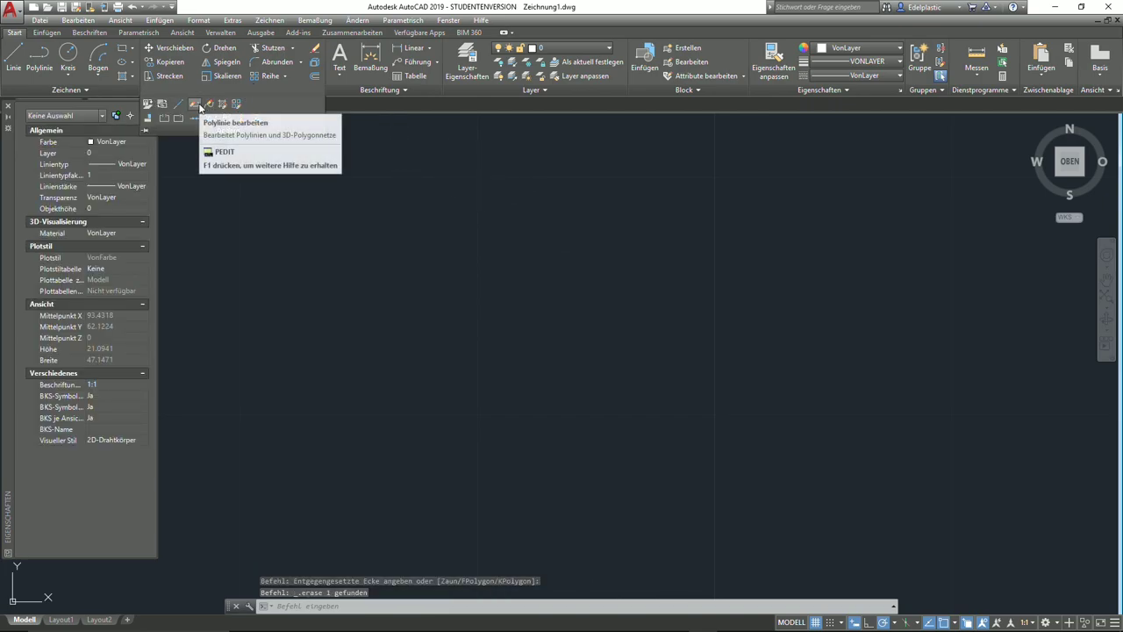
- Draw an open four-point zigzag polyline with two peaks
left_click(40, 62)
left_click(348, 337)
left_click(453, 234)
left_click(560, 300)
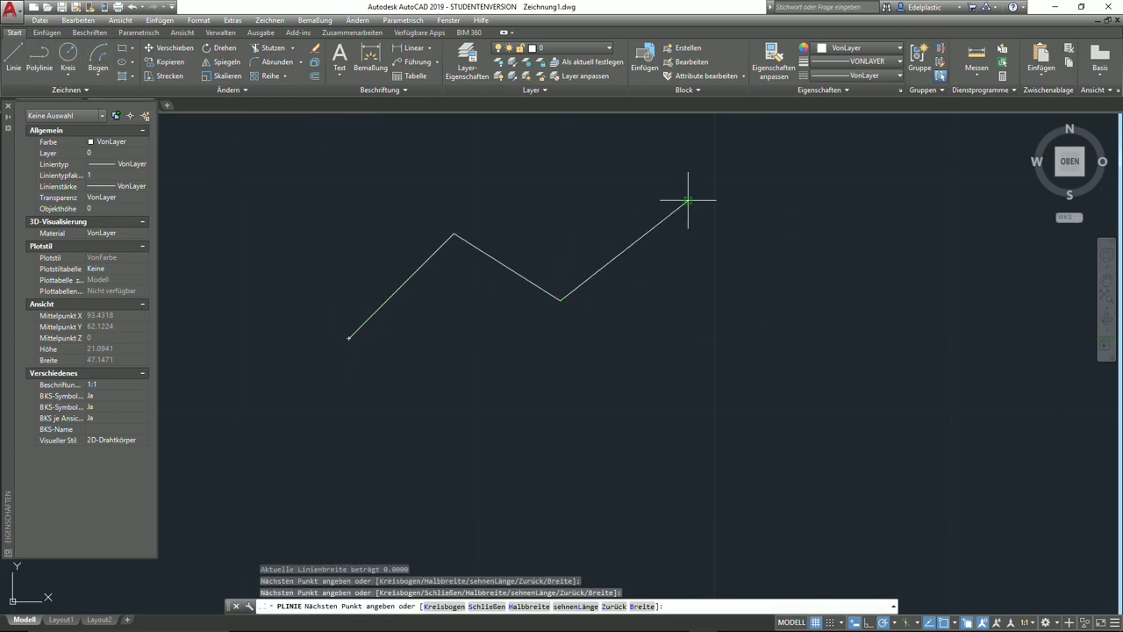
left_click(688, 203)
right_click(793, 254)
left_click(814, 263)
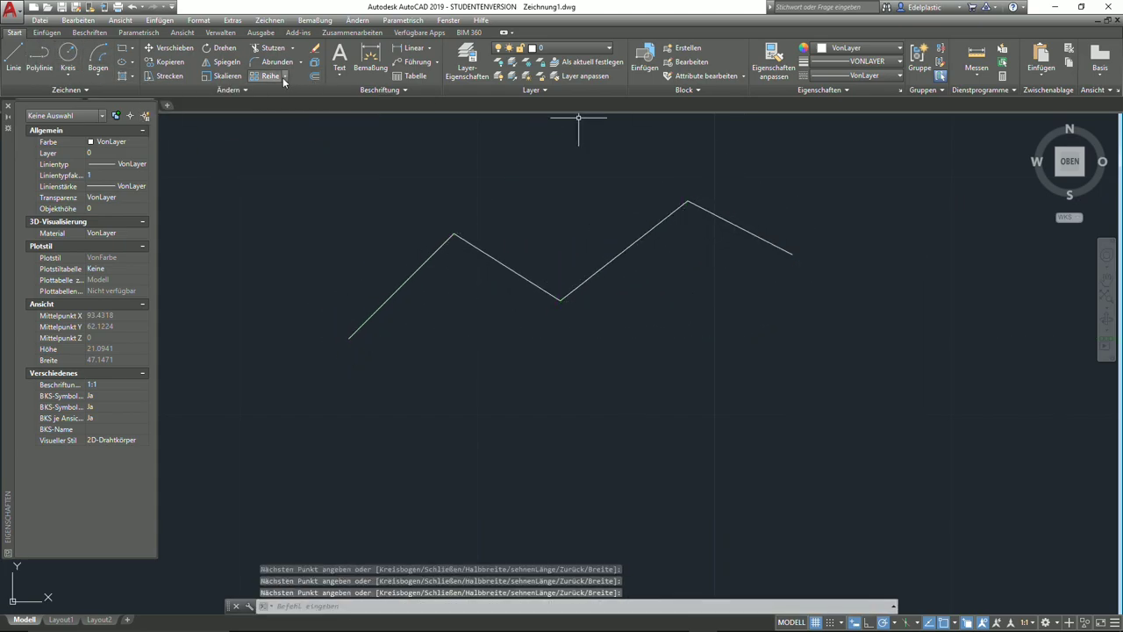
- Close the zigzag with PEDIT Schließen, undo once, then close it again
left_click(218, 89)
left_click(193, 107)
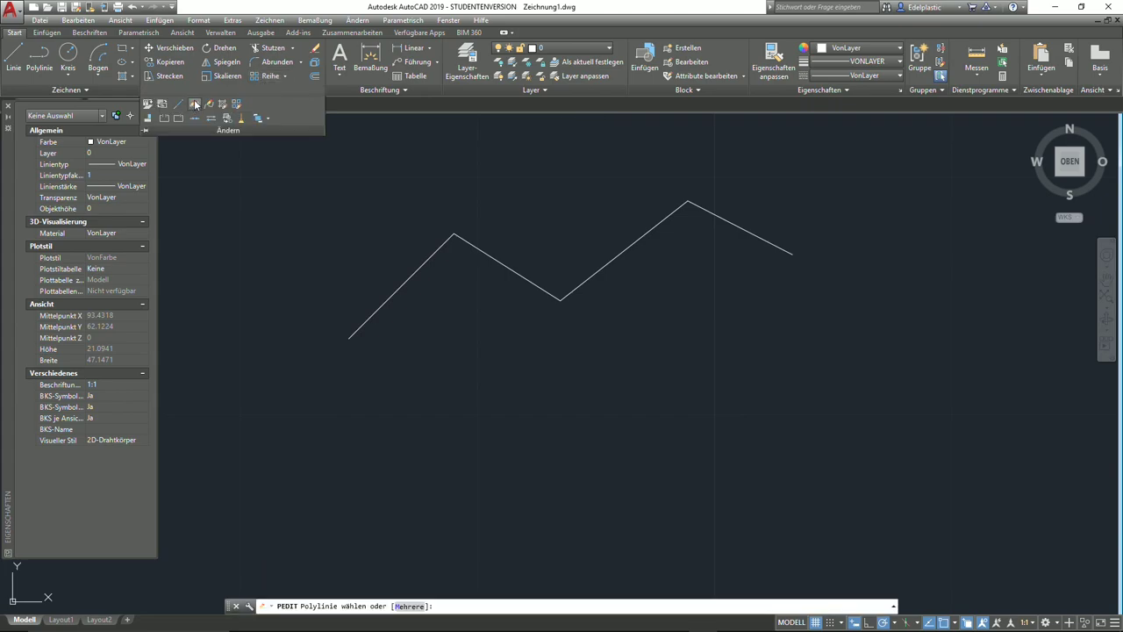
left_click(412, 274)
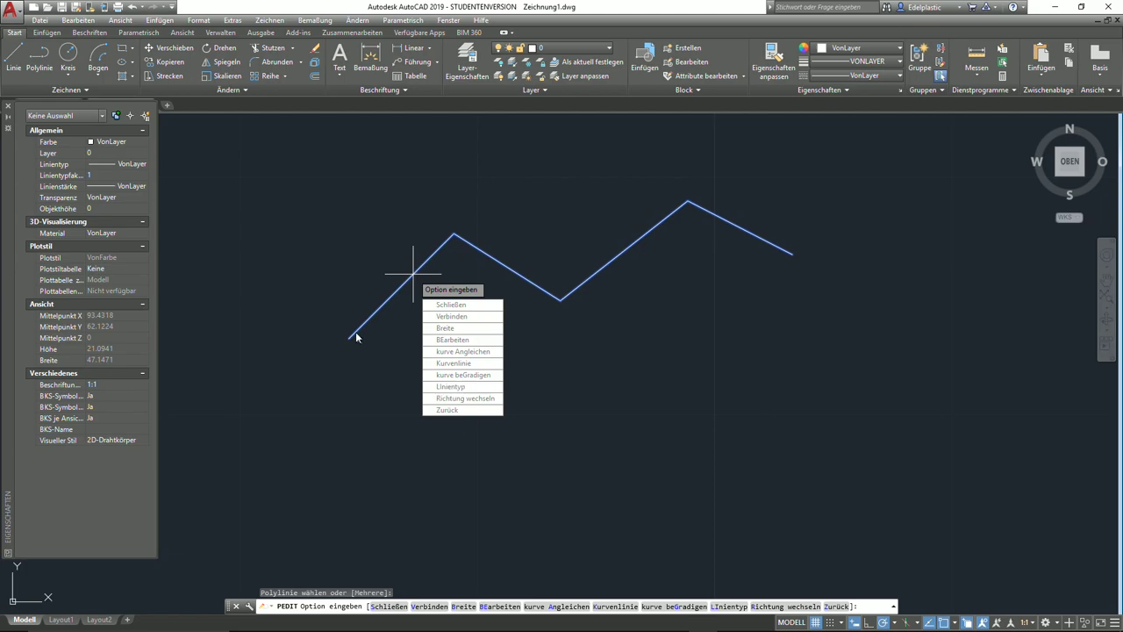
left_click(468, 307)
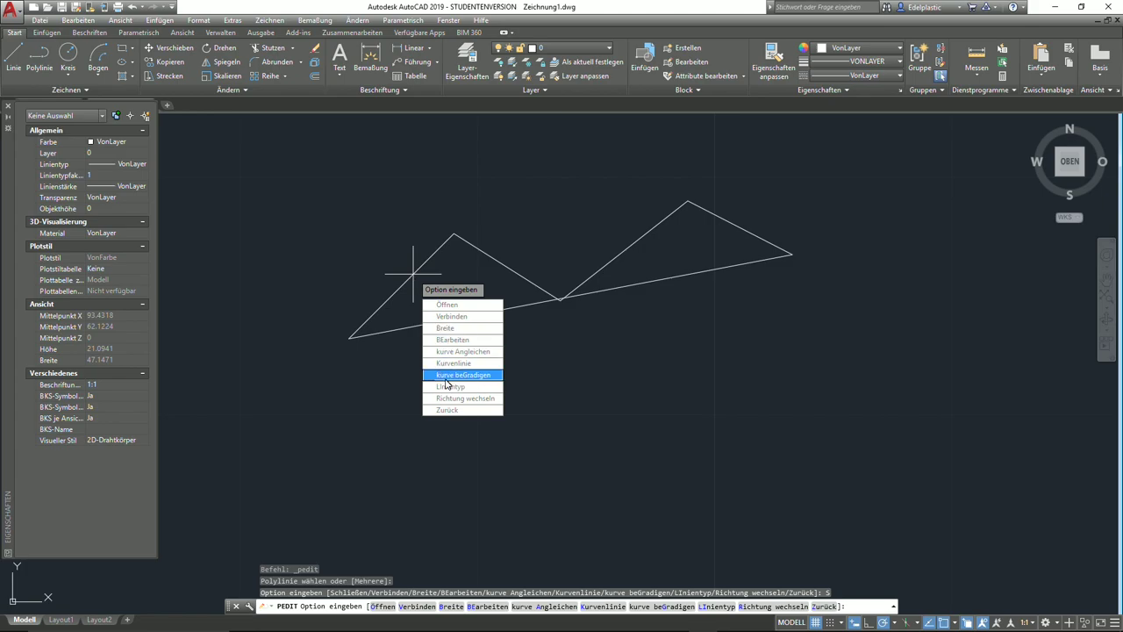
type("z")
key("Return")
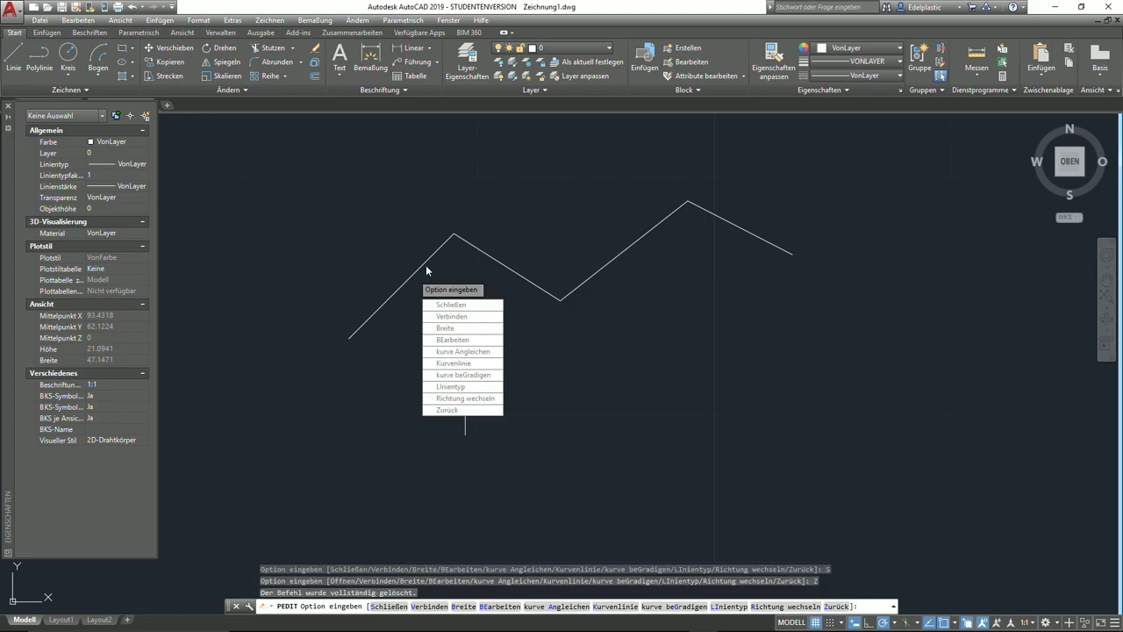
left_click(443, 305)
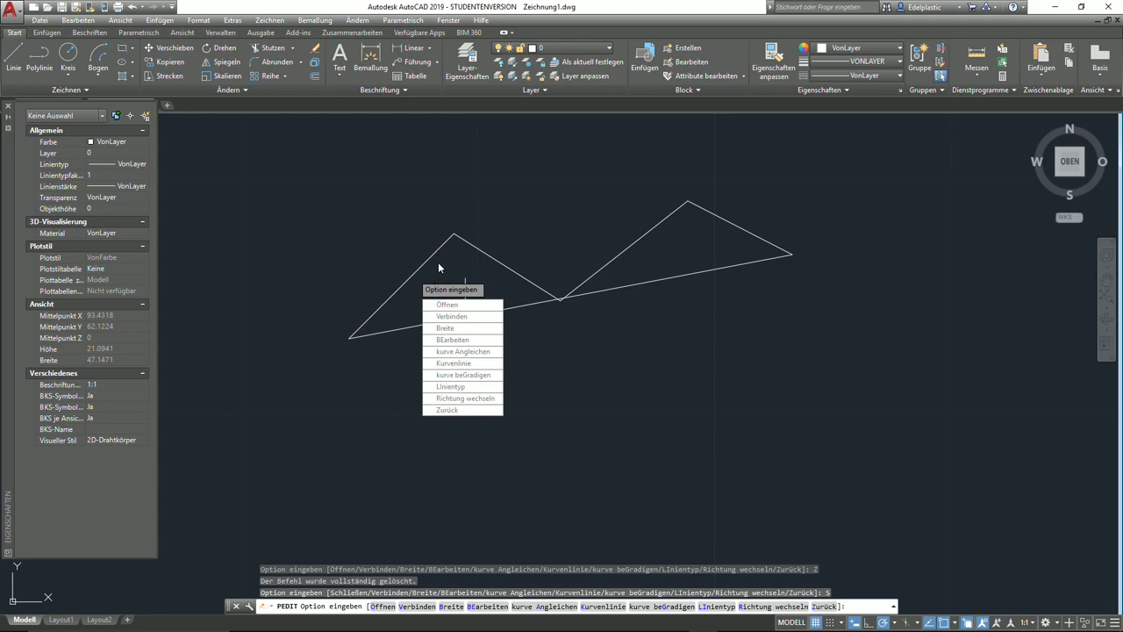
key("Return")
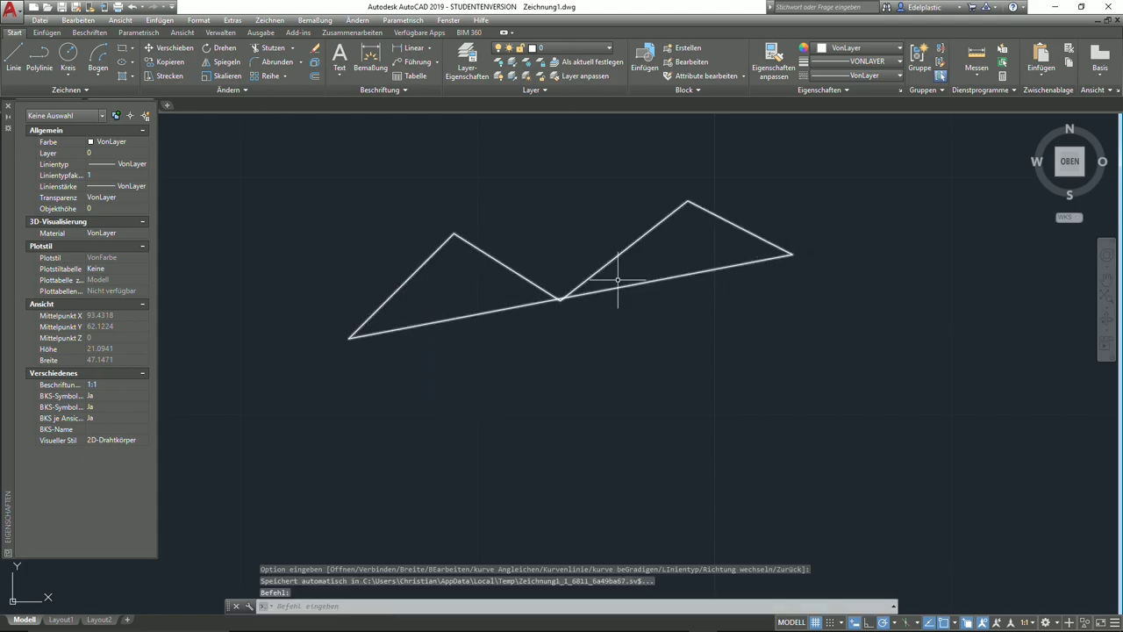
scroll(596, 304, "down", 2)
middle_click_drag(618, 301, 543, 357)
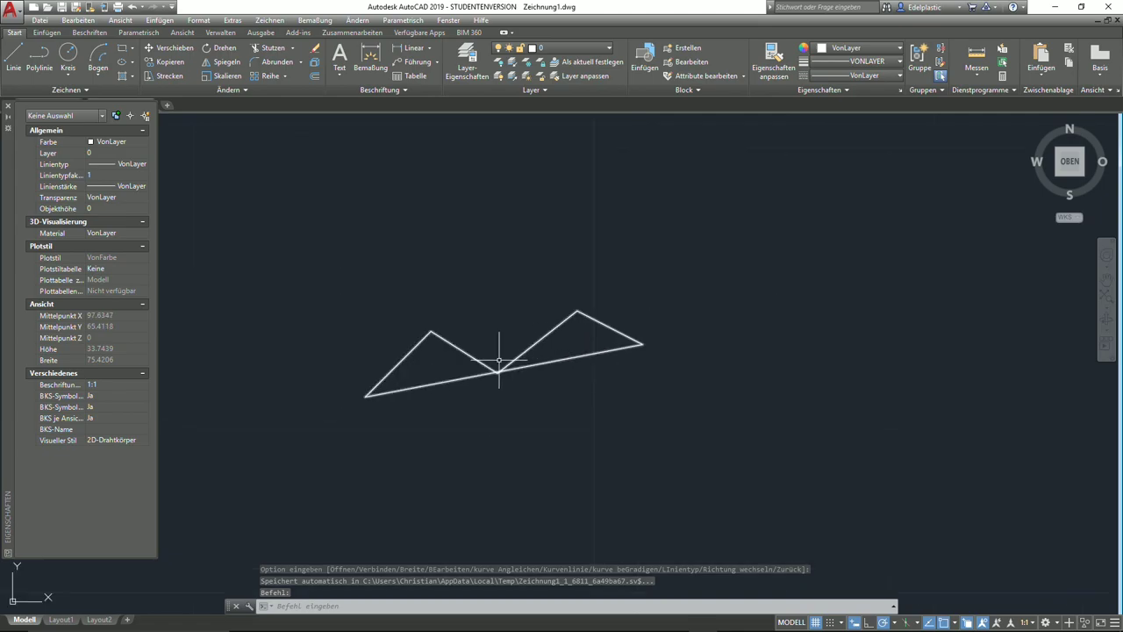
- Select the closed polyline and delete it
left_click(586, 379)
left_click(409, 298)
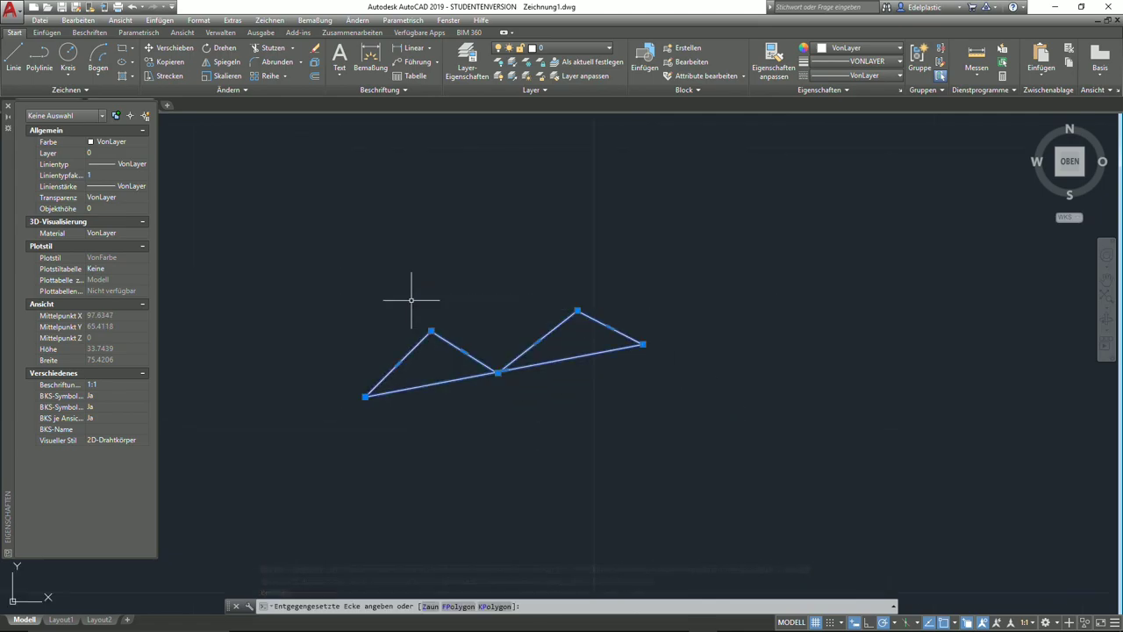
key("Delete")
left_click(220, 91)
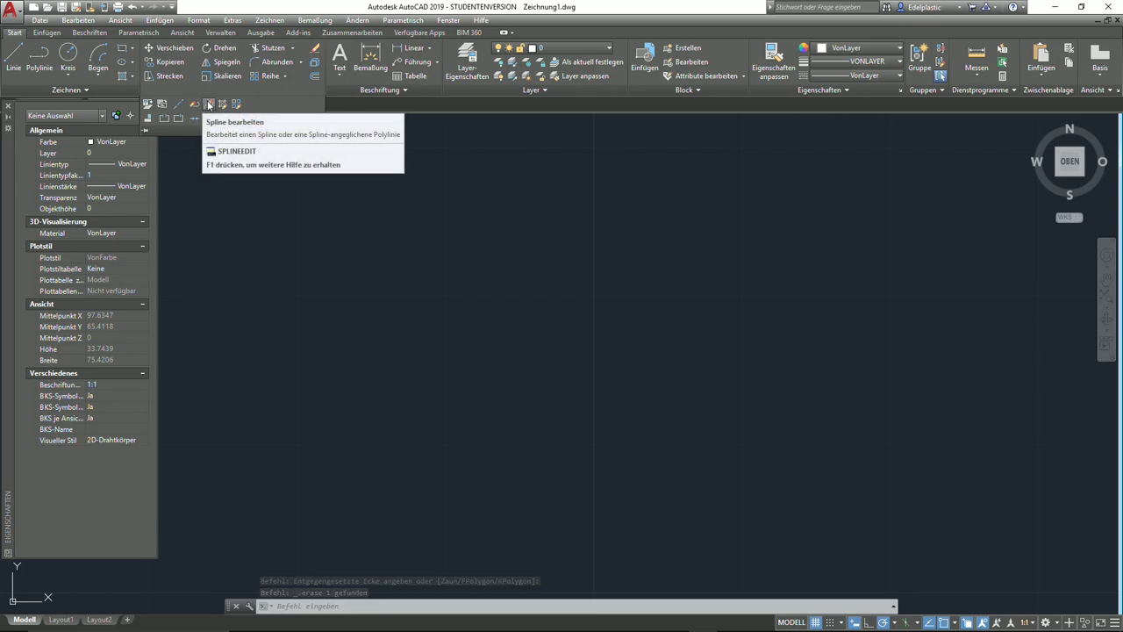
- Draw a four-point wavy spline from lower left to right
left_click(75, 91)
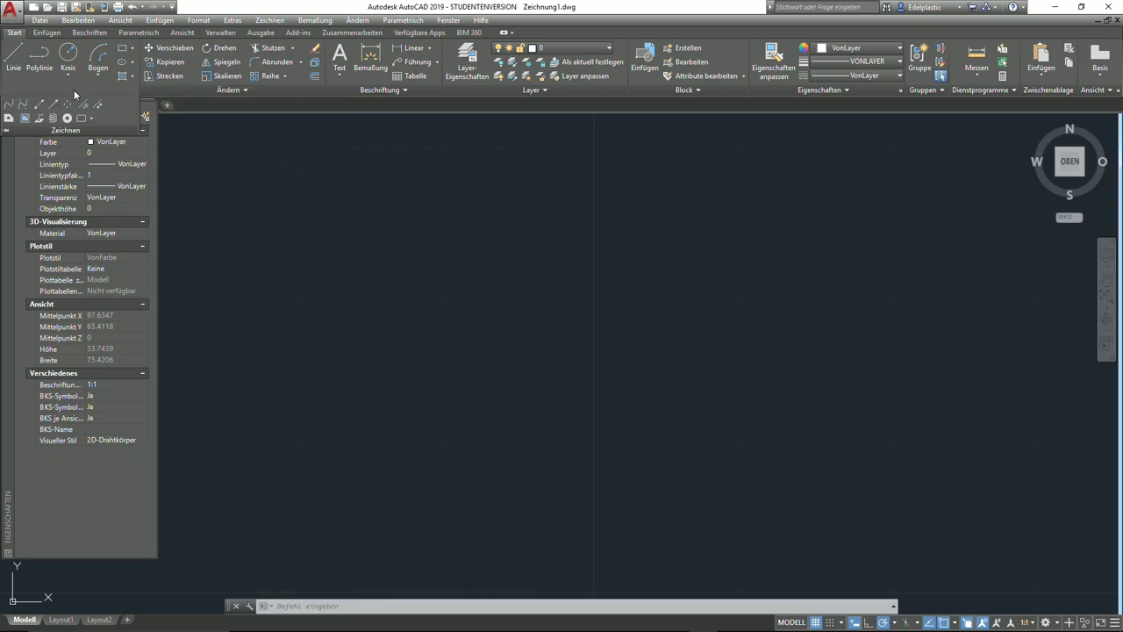
left_click(6, 106)
left_click(394, 359)
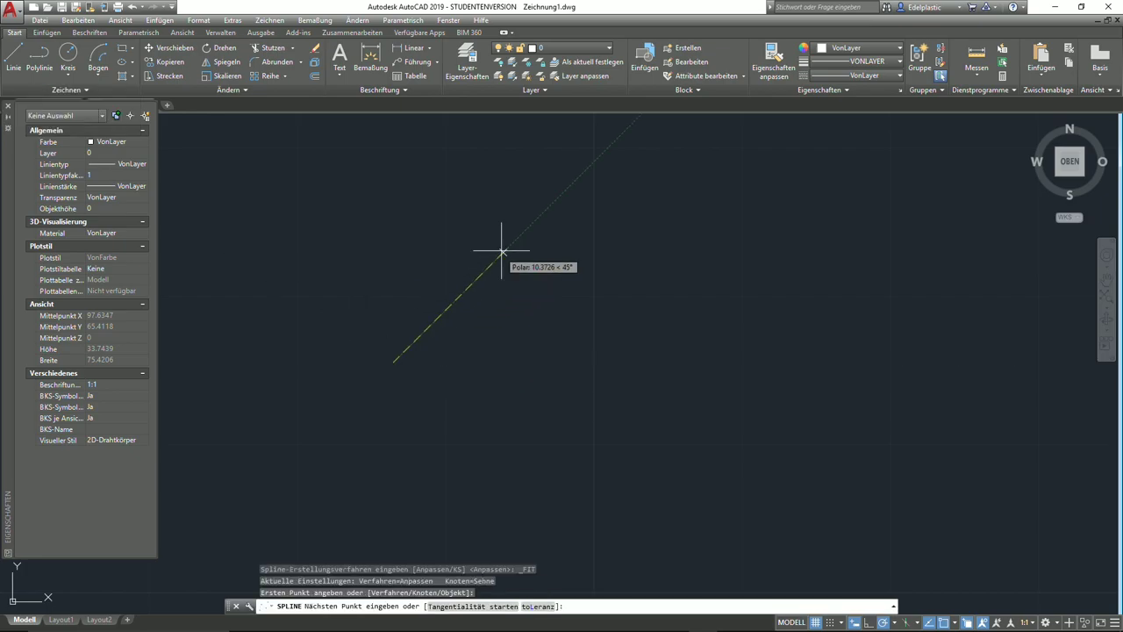
left_click(502, 252)
left_click(738, 353)
left_click(860, 263)
right_click(859, 263)
left_click(895, 275)
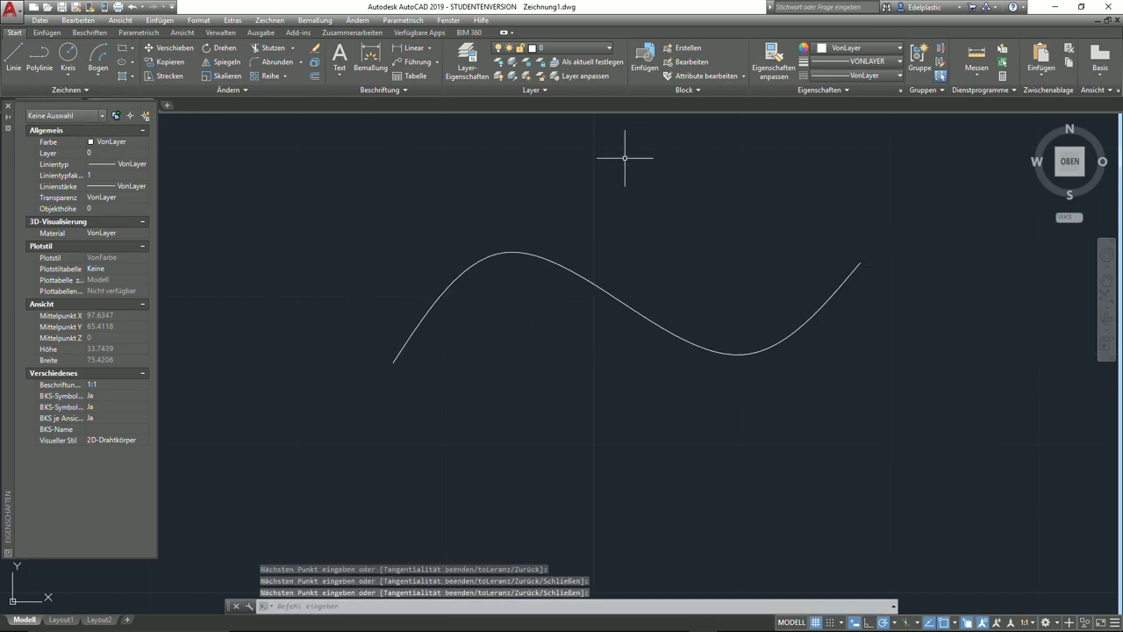
- Close the spline into a figure-eight loop with SPLINEDIT Schließen
left_click(251, 90)
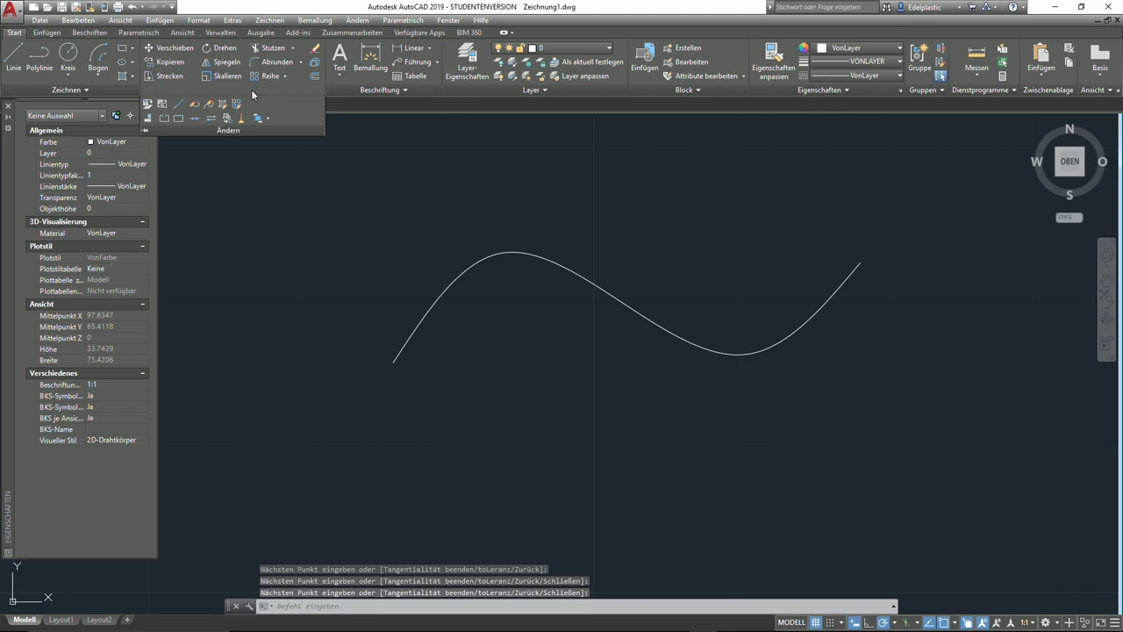
left_click(210, 107)
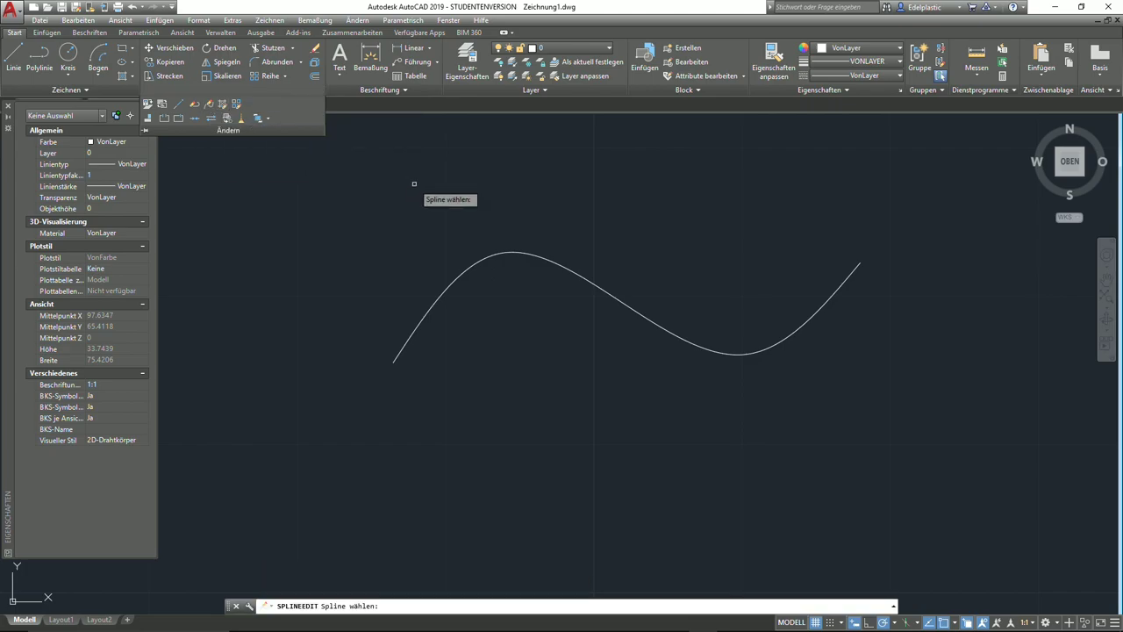
left_click(502, 254)
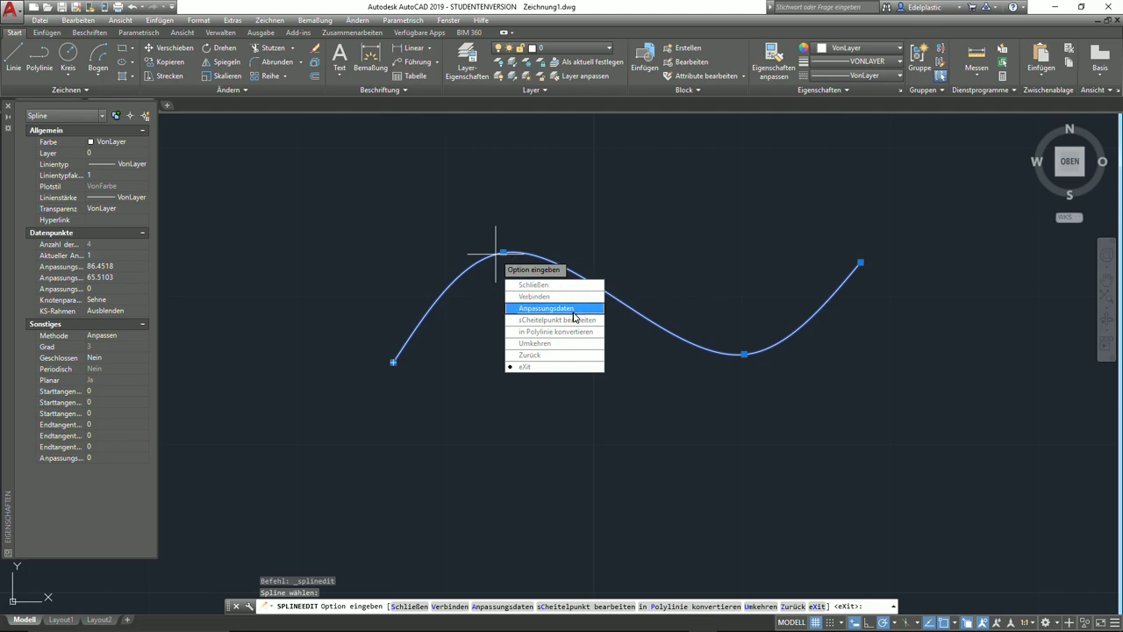
left_click(531, 284)
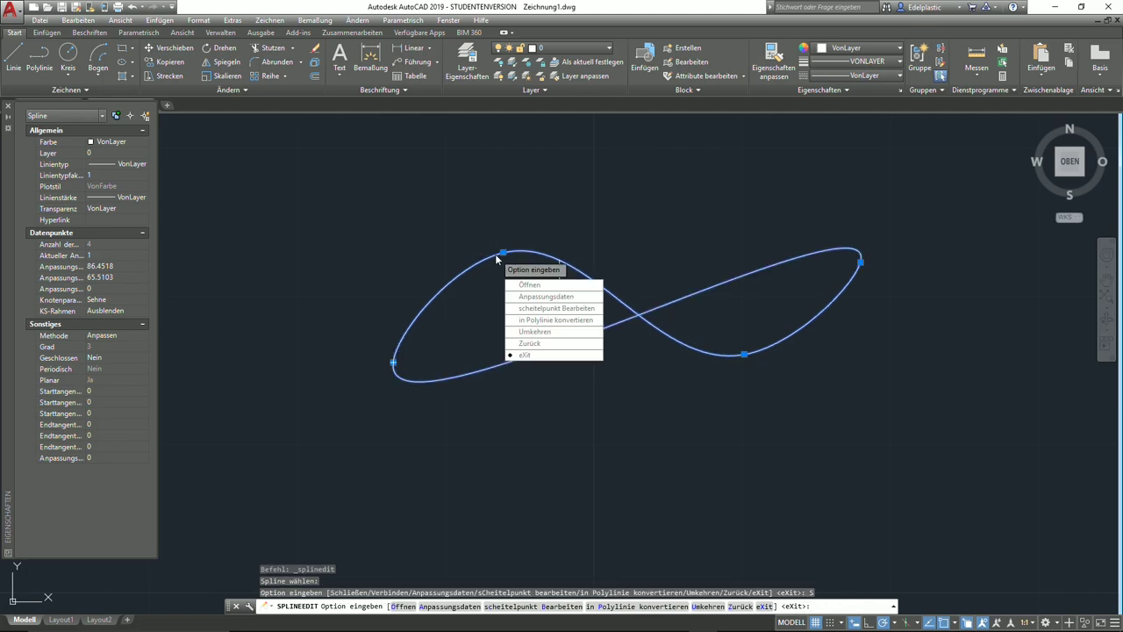
key("Escape")
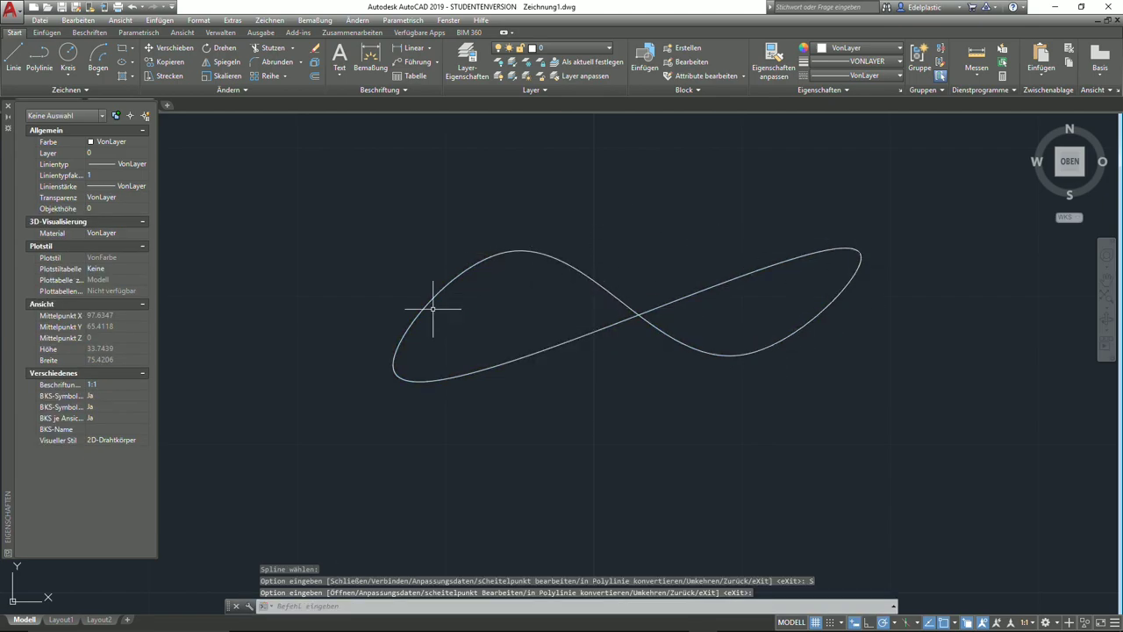
- Crossing-select the looped spline and delete it
left_click(810, 408)
left_click(591, 257)
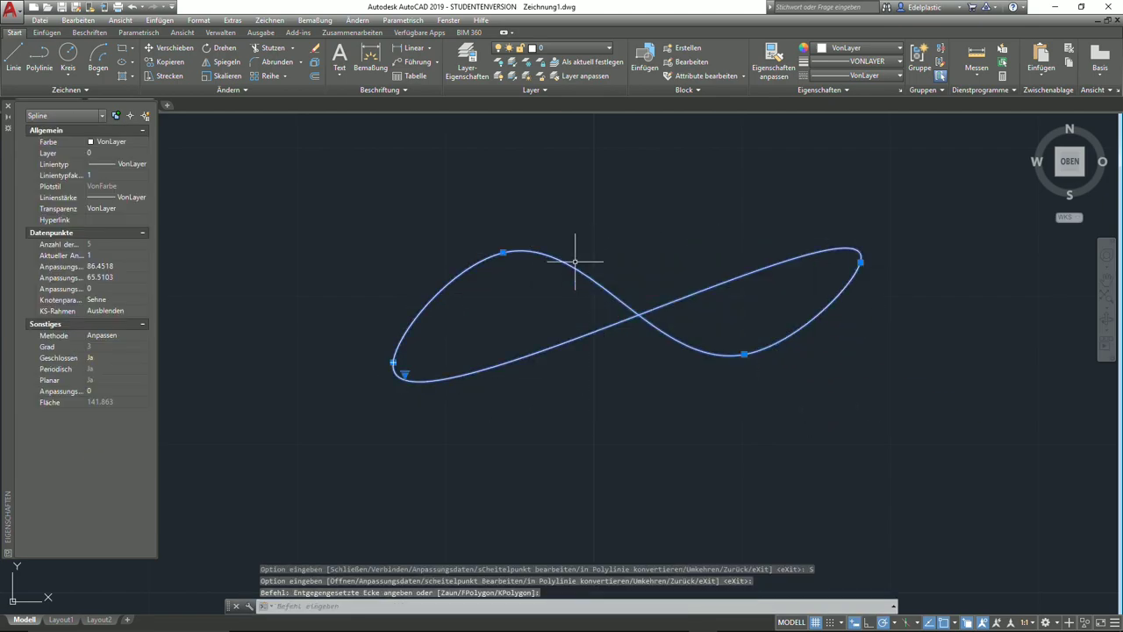
key("Delete")
left_click(259, 91)
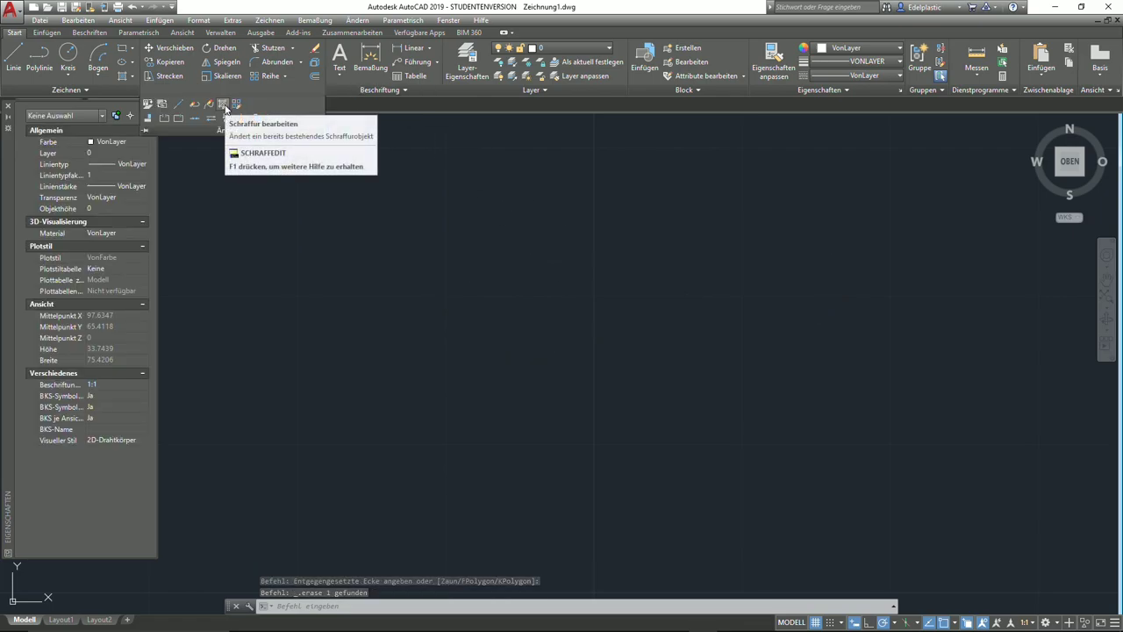
- Draw a rectangle with RECHTECK
left_click(123, 48)
left_click(382, 329)
left_click(564, 201)
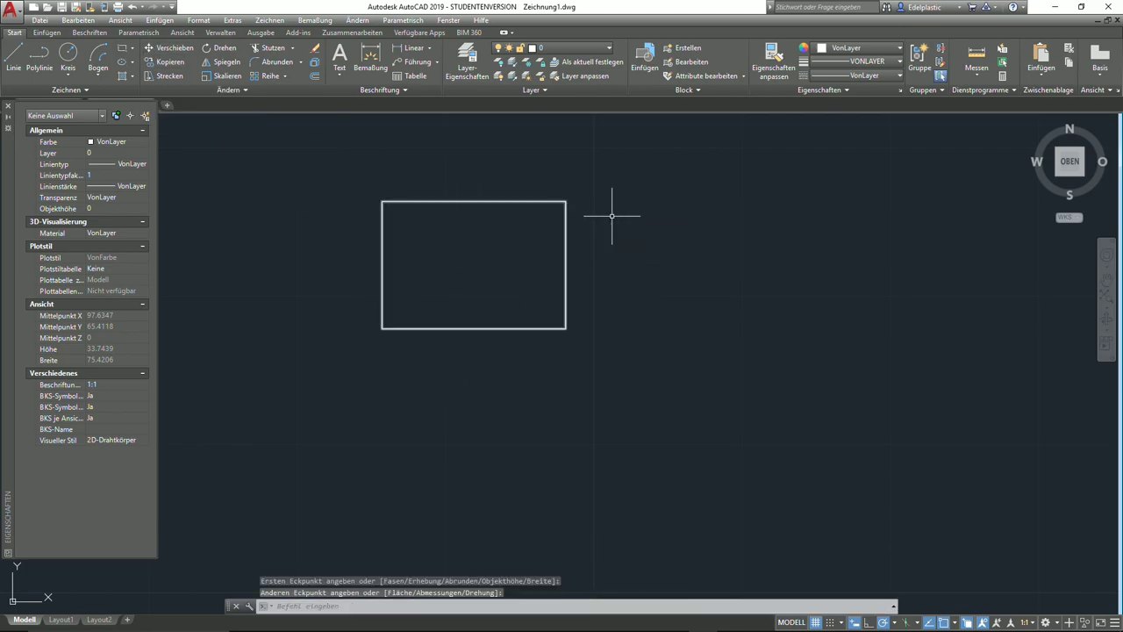
middle_click_drag(640, 223, 634, 279)
- Fill the rectangle's interior with an ANSI32 hatch
left_click(127, 80)
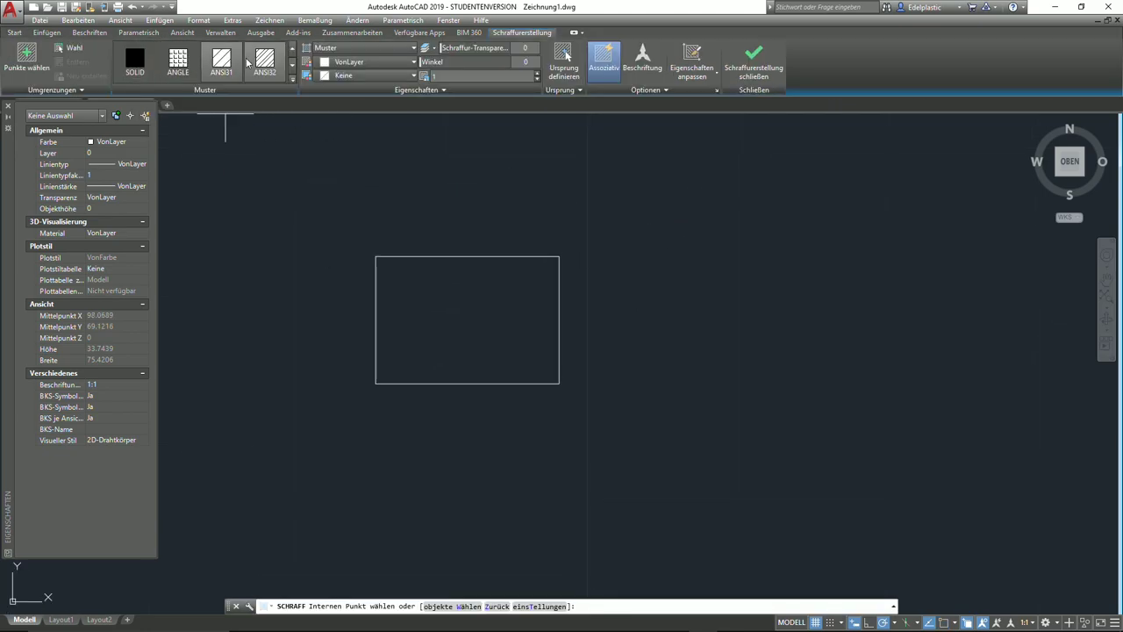
left_click(468, 290)
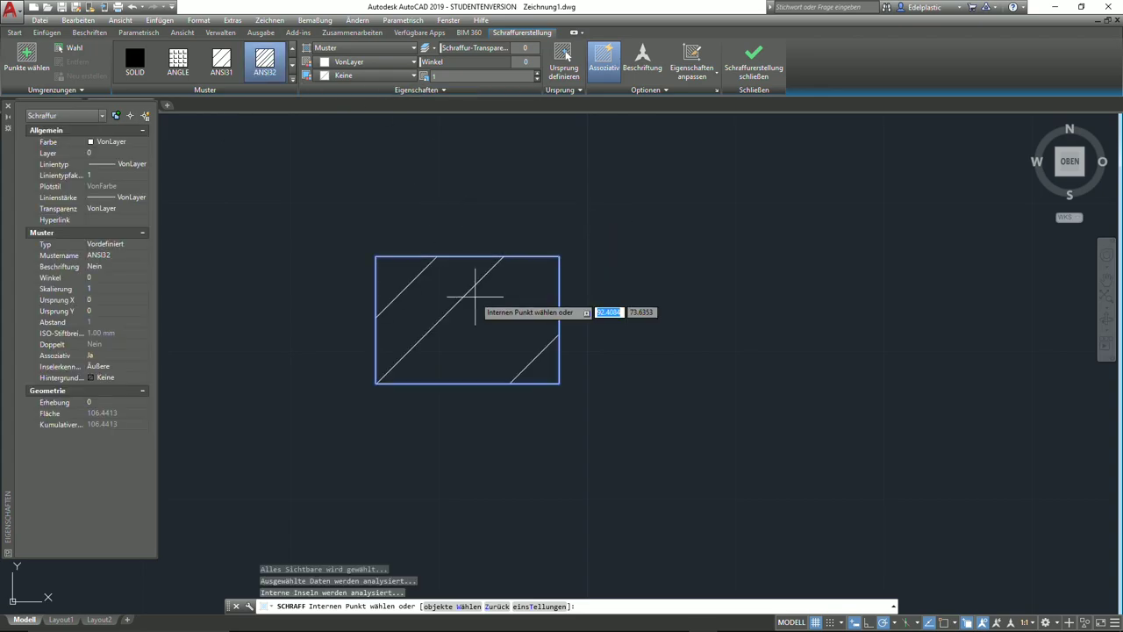
right_click(569, 211)
left_click(589, 216)
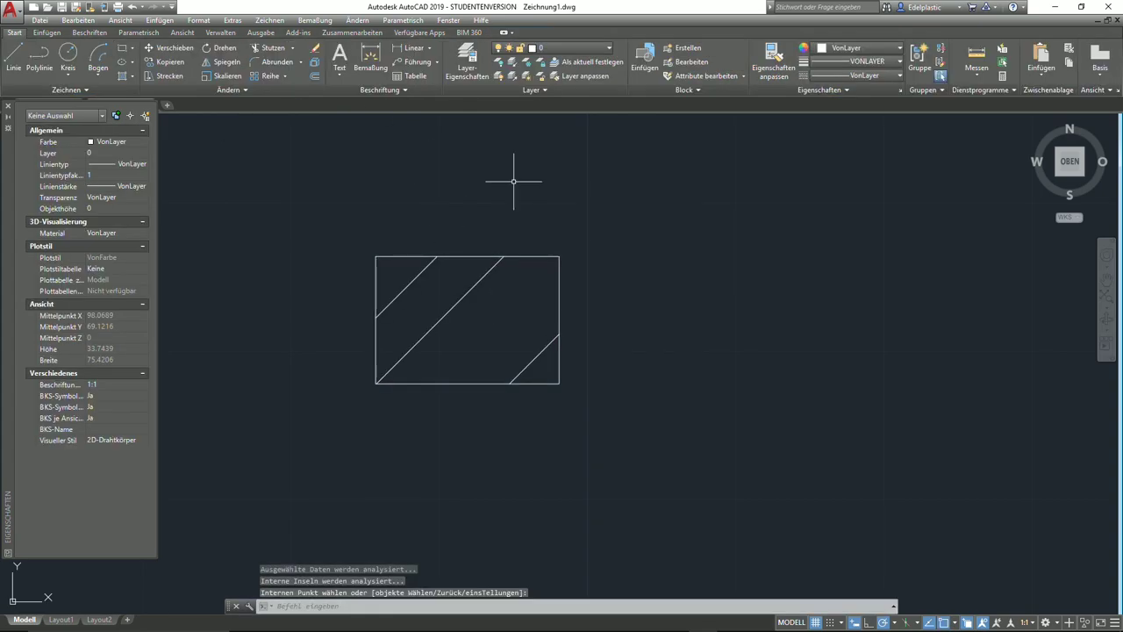
left_click(241, 88)
- Change the rectangle's hatch to predefined ANSI34 at 45°, annotative, and apply
left_click(223, 105)
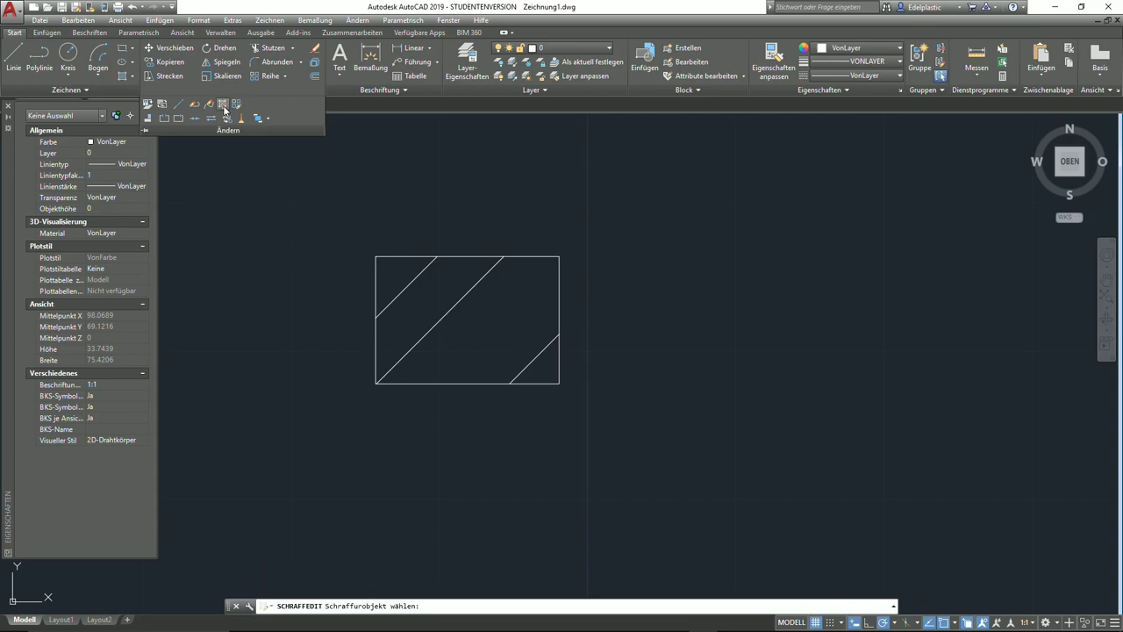
left_click(468, 314)
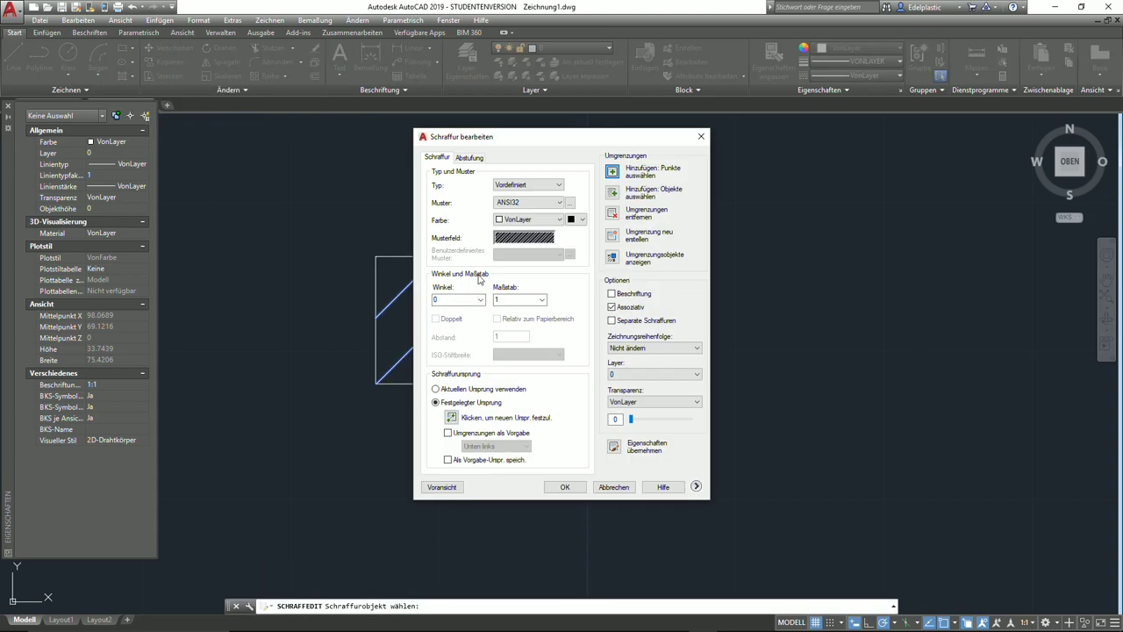
left_click(521, 202)
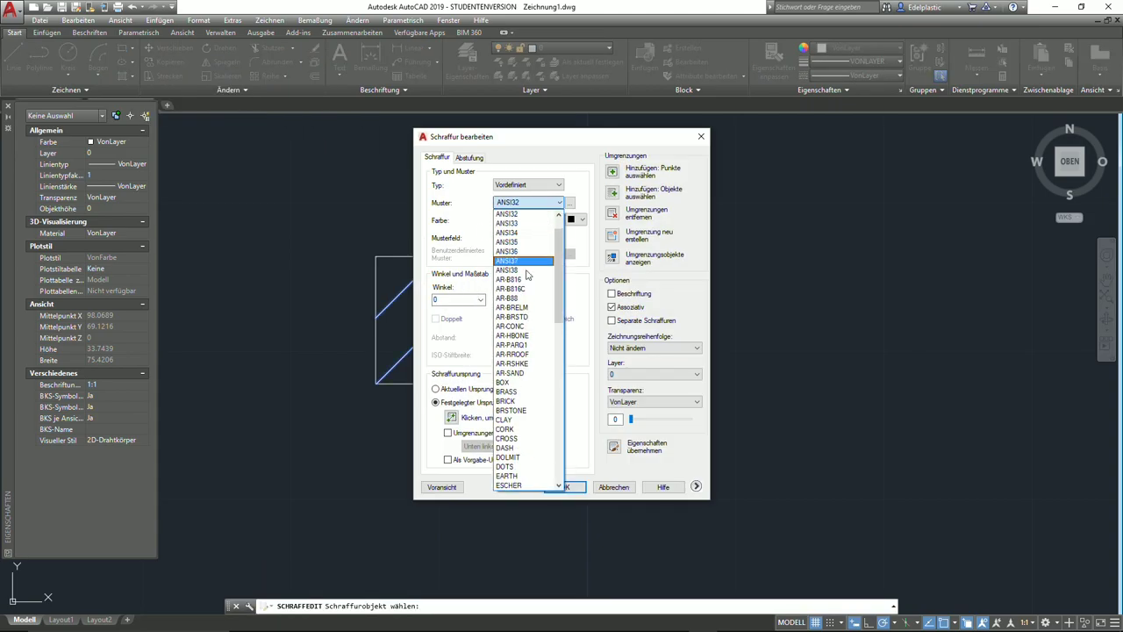
left_click(525, 234)
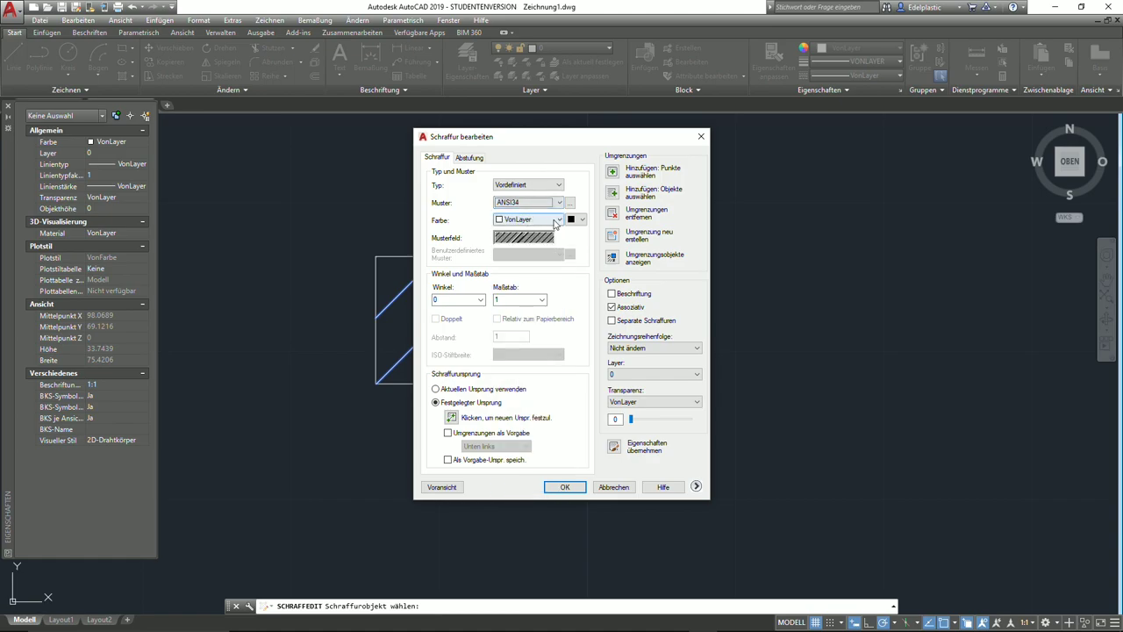
left_click(526, 185)
left_click(526, 197)
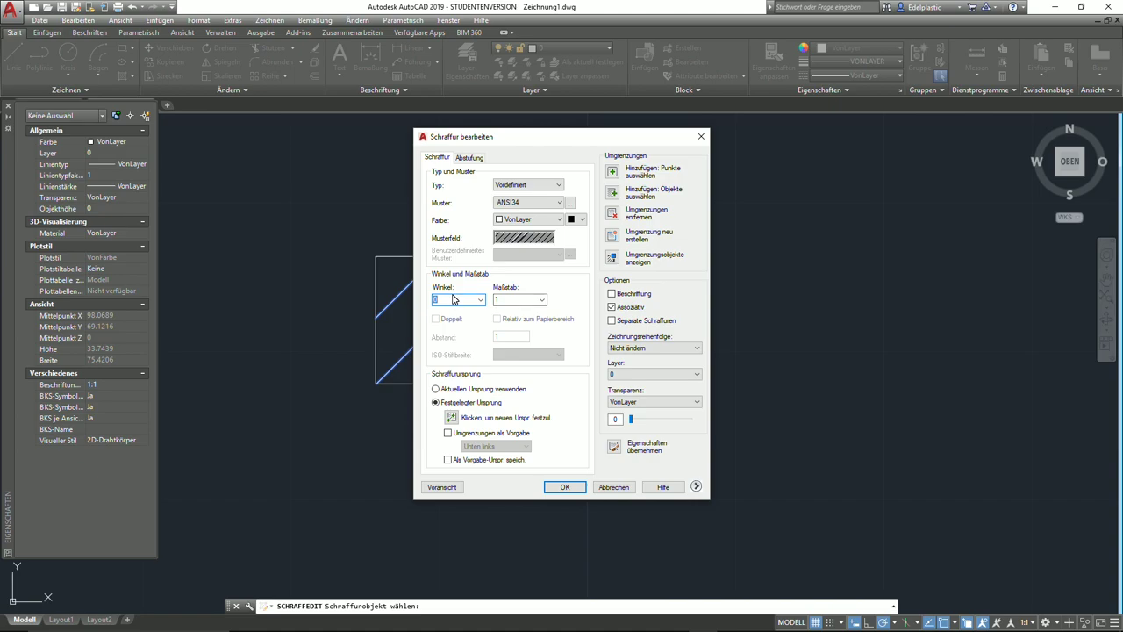
type("45")
left_click(626, 298)
left_click(568, 488)
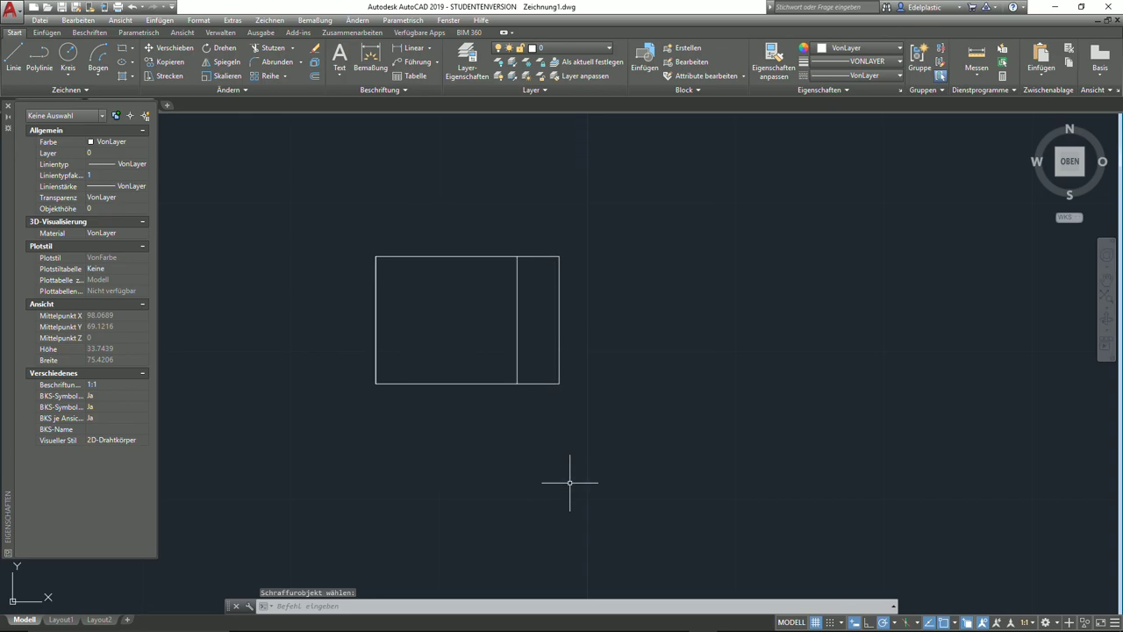
- Select the rectangle's old hatch and delete it
left_click(527, 326)
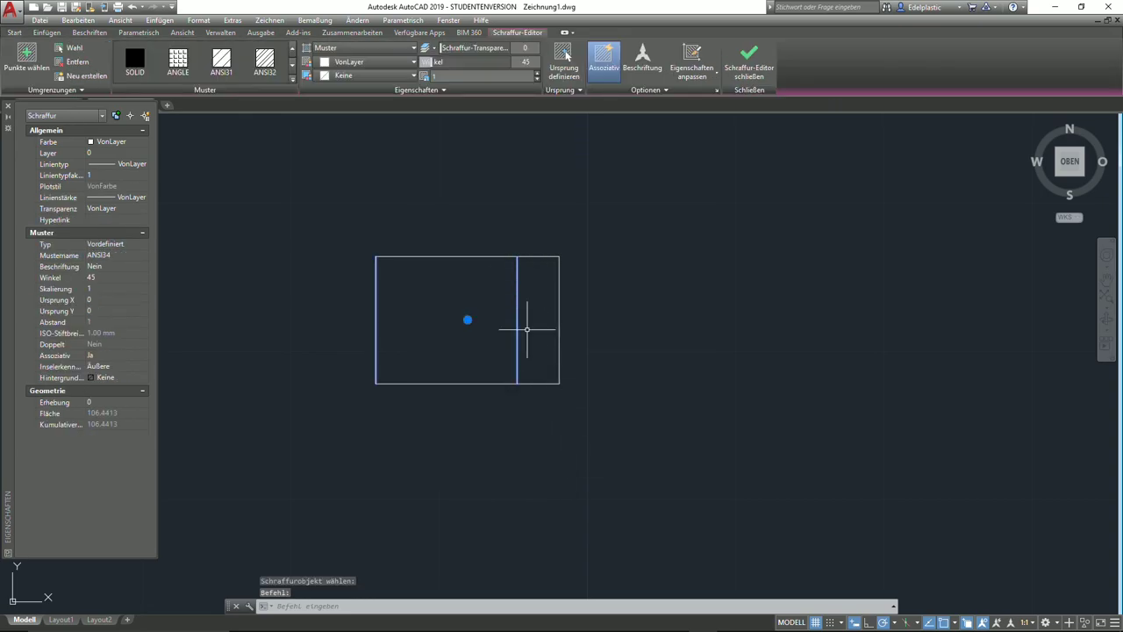
key("Escape")
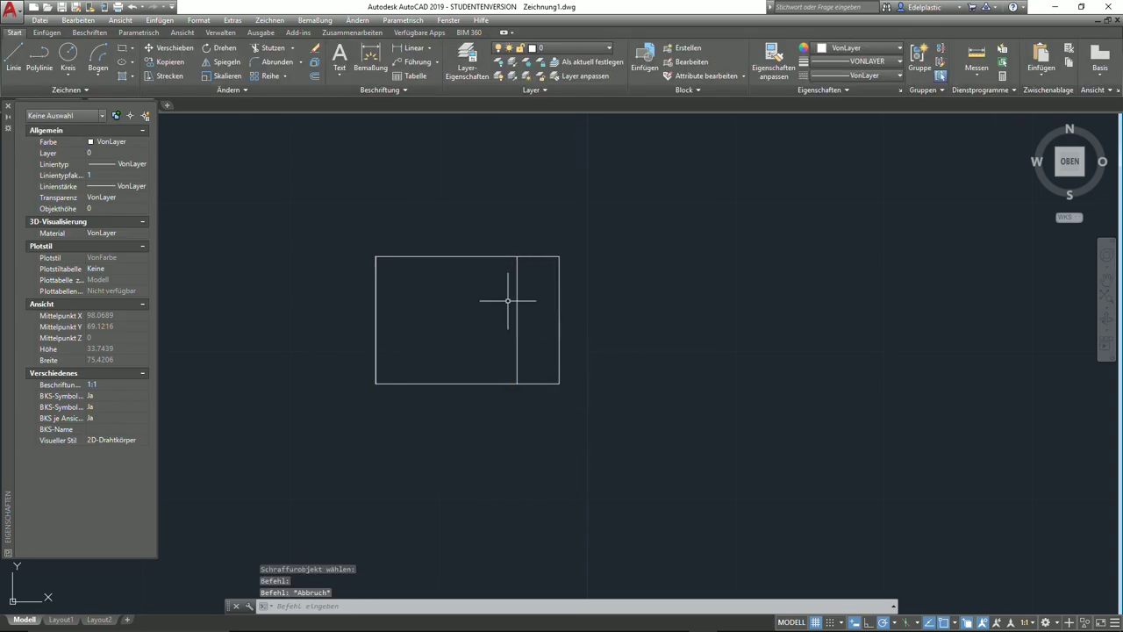
left_click(518, 327)
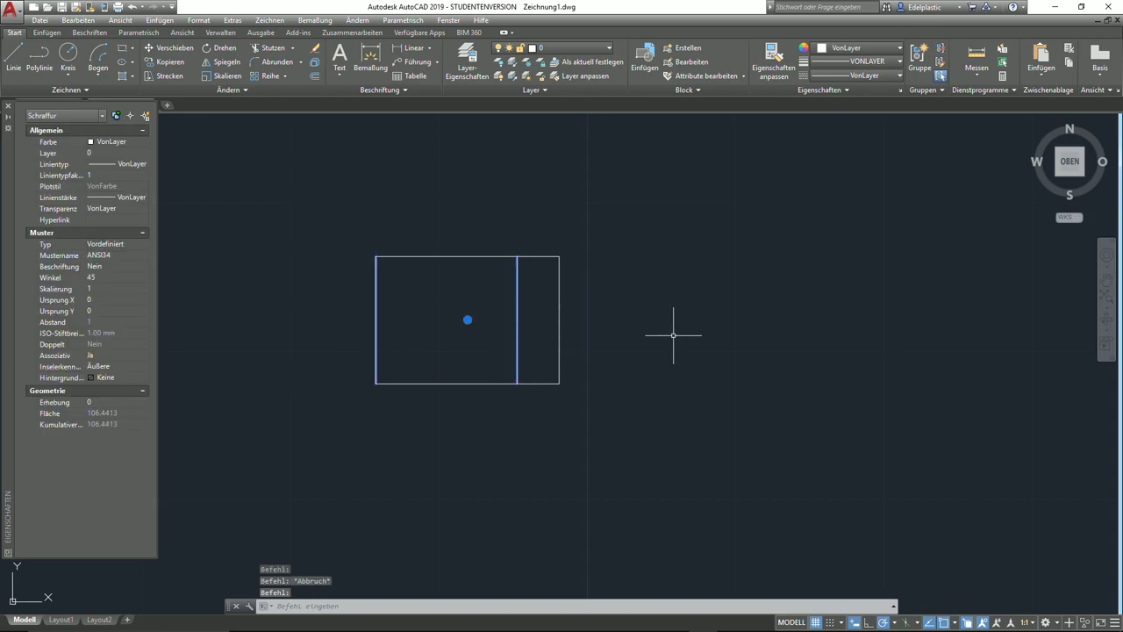
key("Escape")
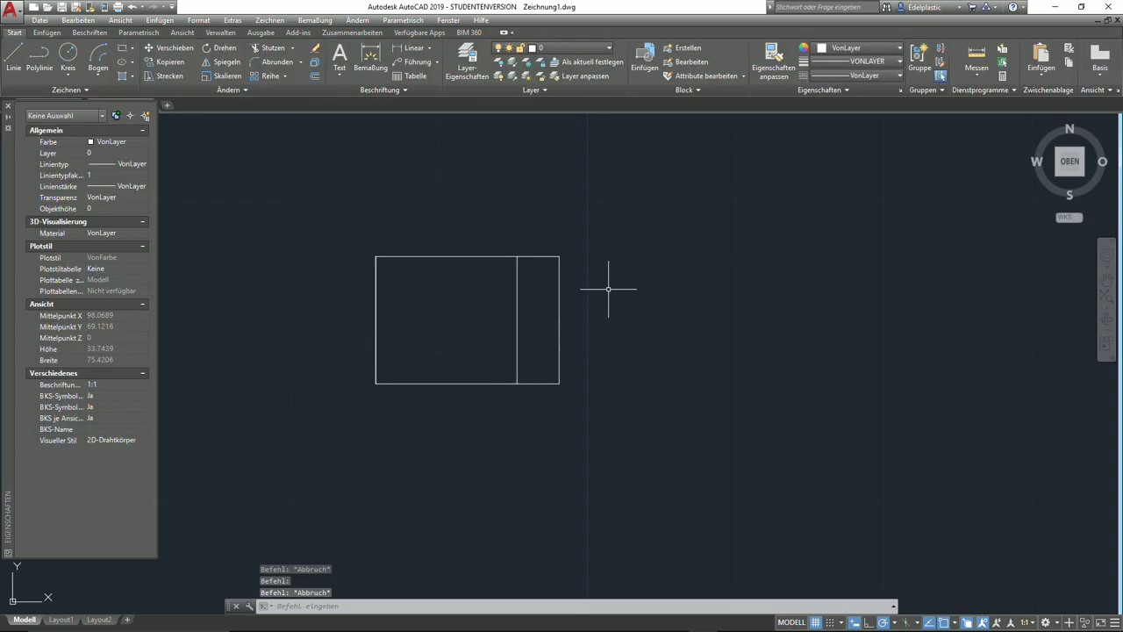
left_click(528, 314)
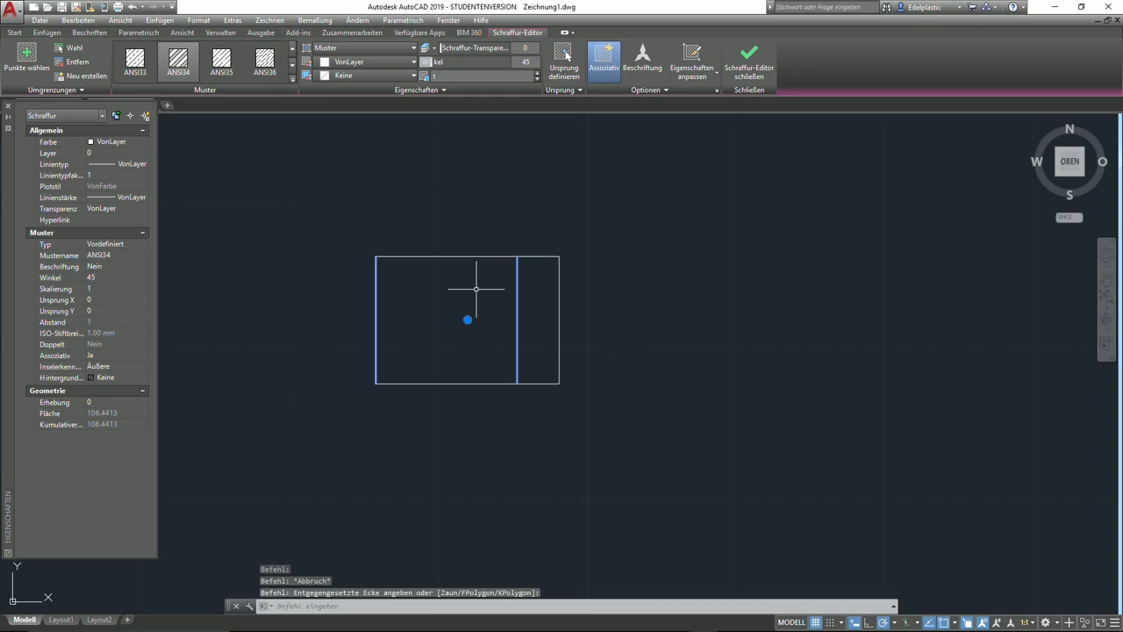
key("Delete")
- Hatch the rectangle anew with ANSI32, trying angles before closing the Schraffur-Editor
left_click(124, 77)
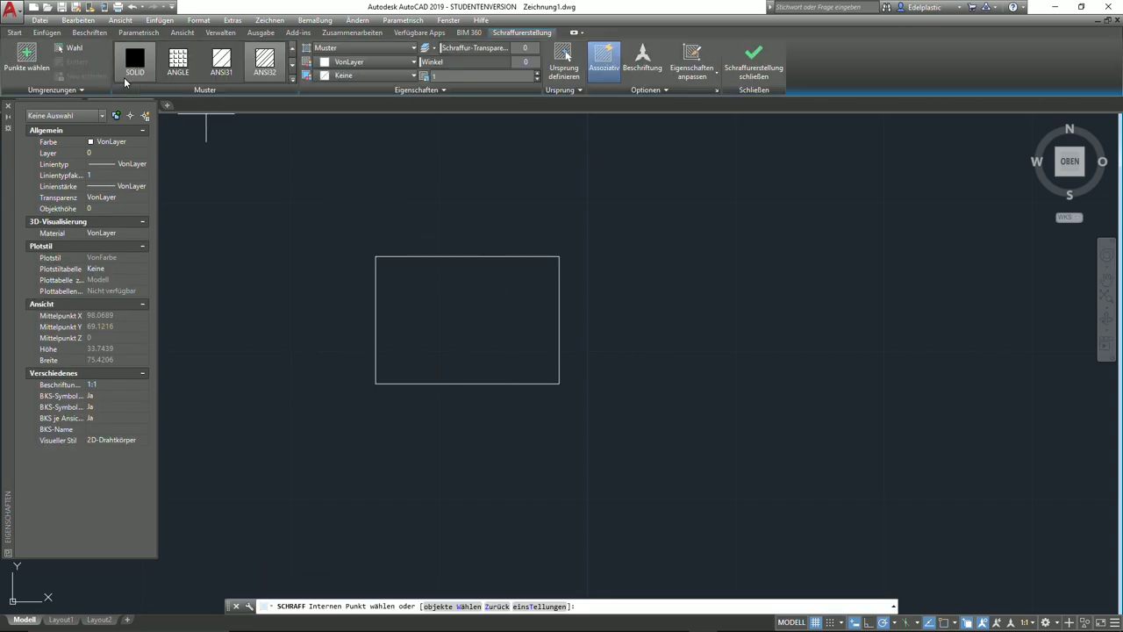
left_click(454, 310)
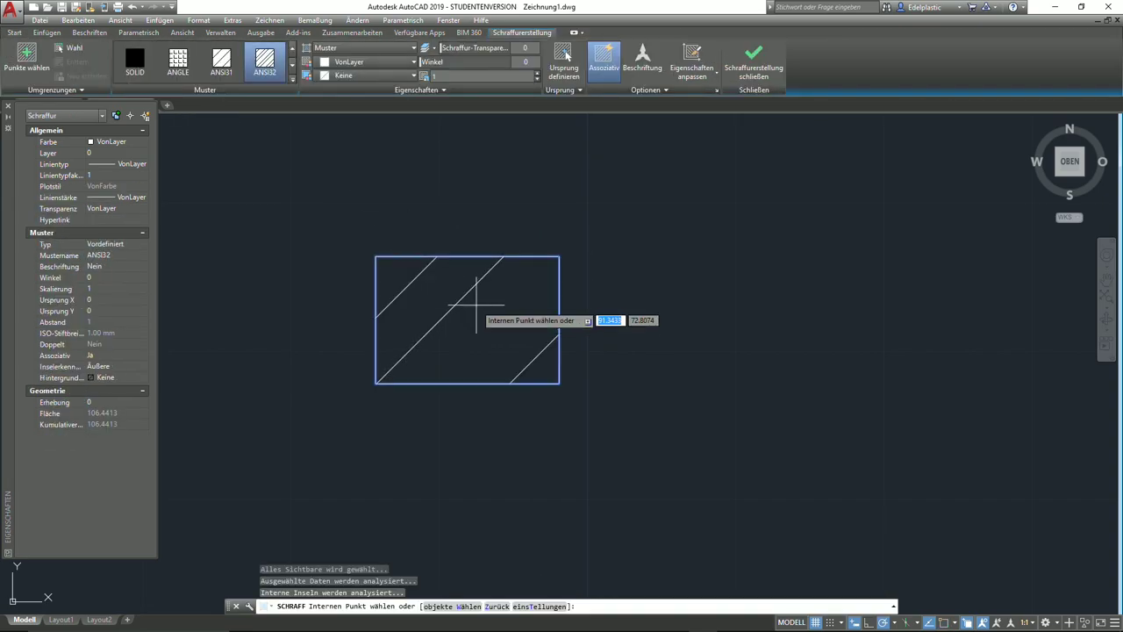
right_click(482, 177)
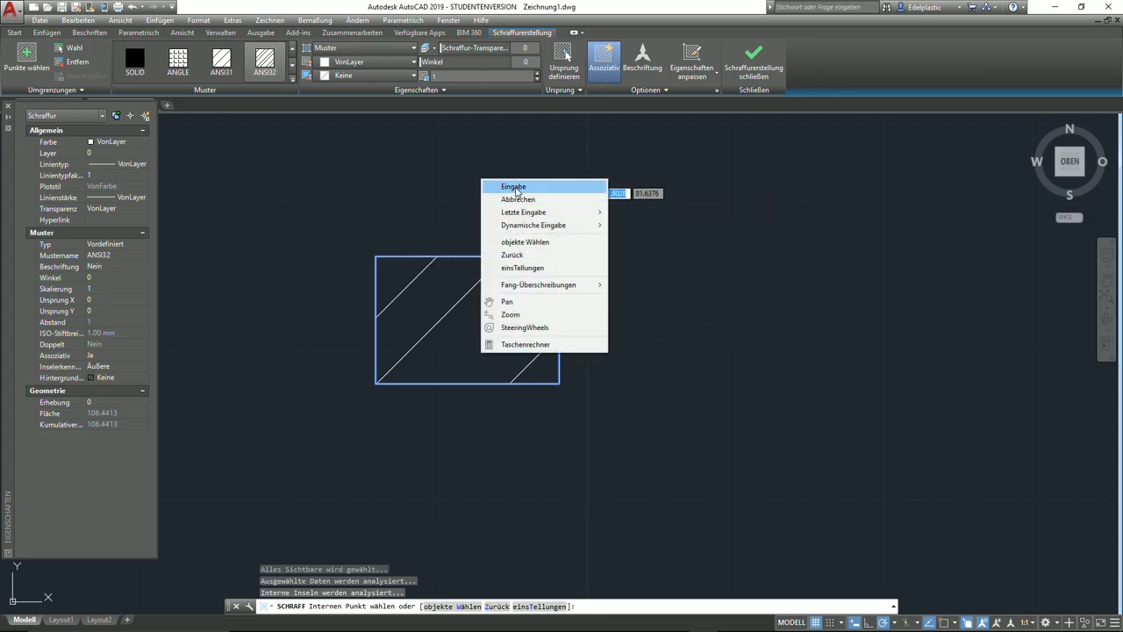
left_click(515, 186)
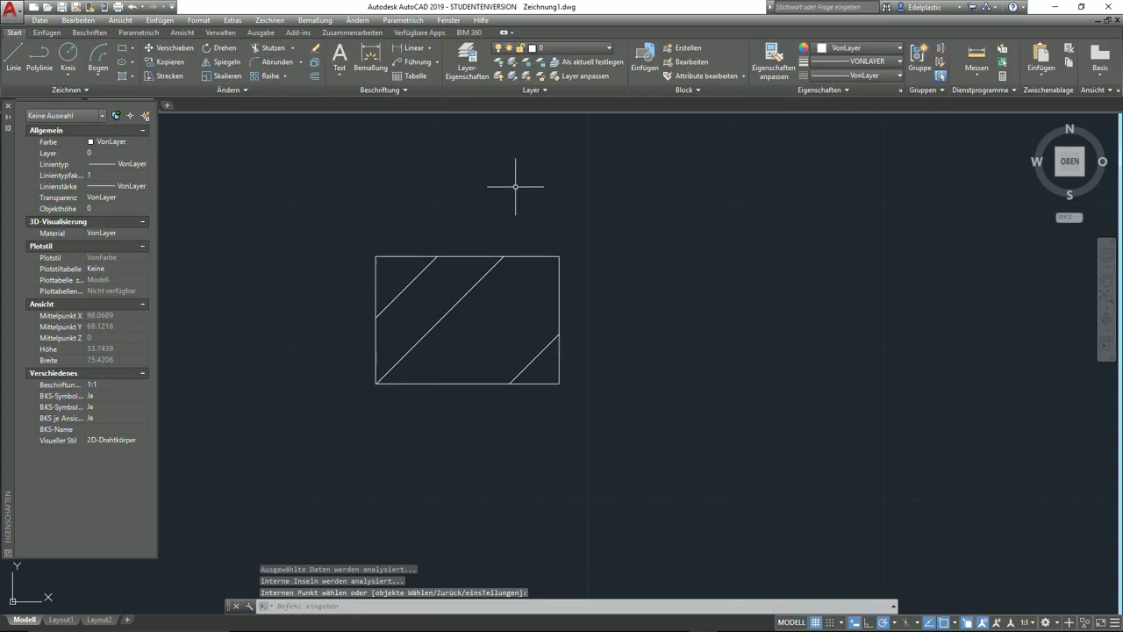
left_click(456, 306)
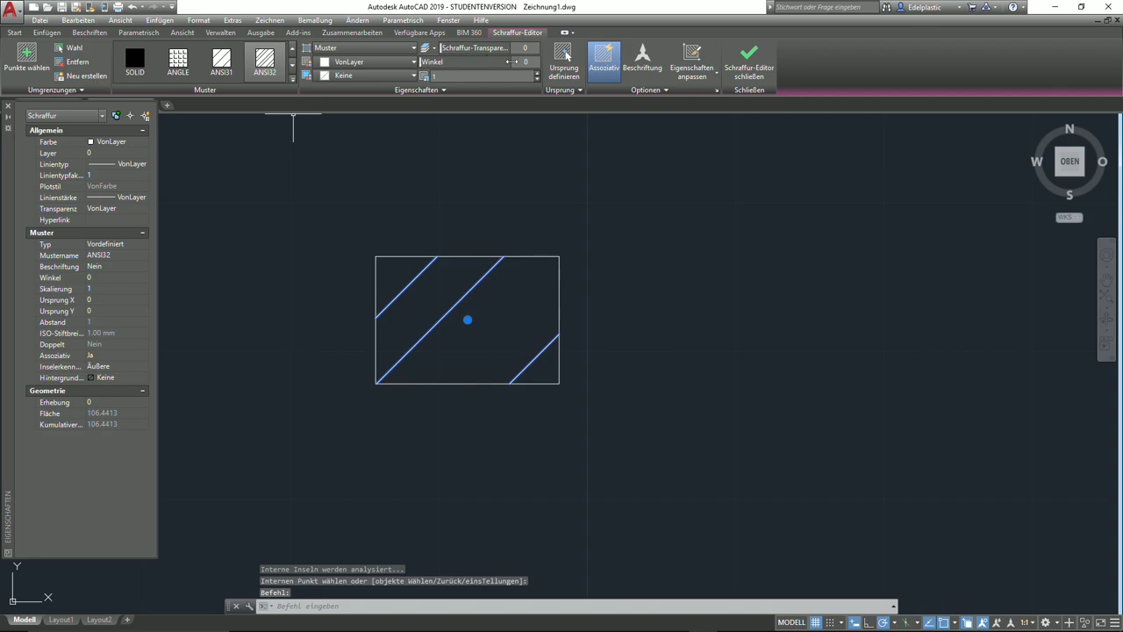
left_click_drag(425, 62, 392, 66)
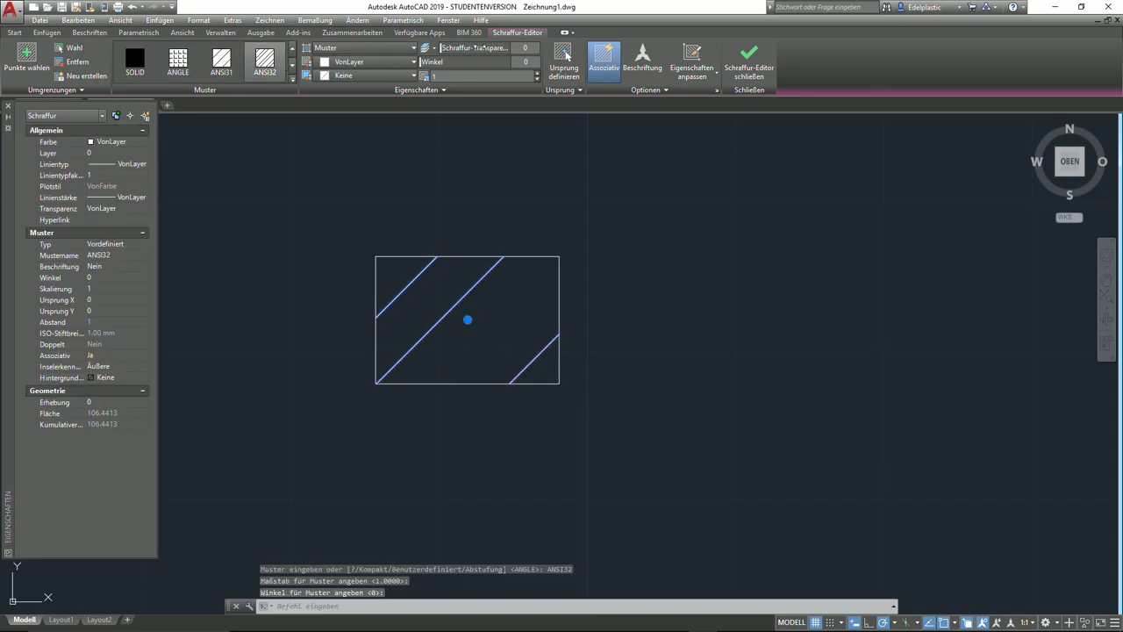
left_click(748, 62)
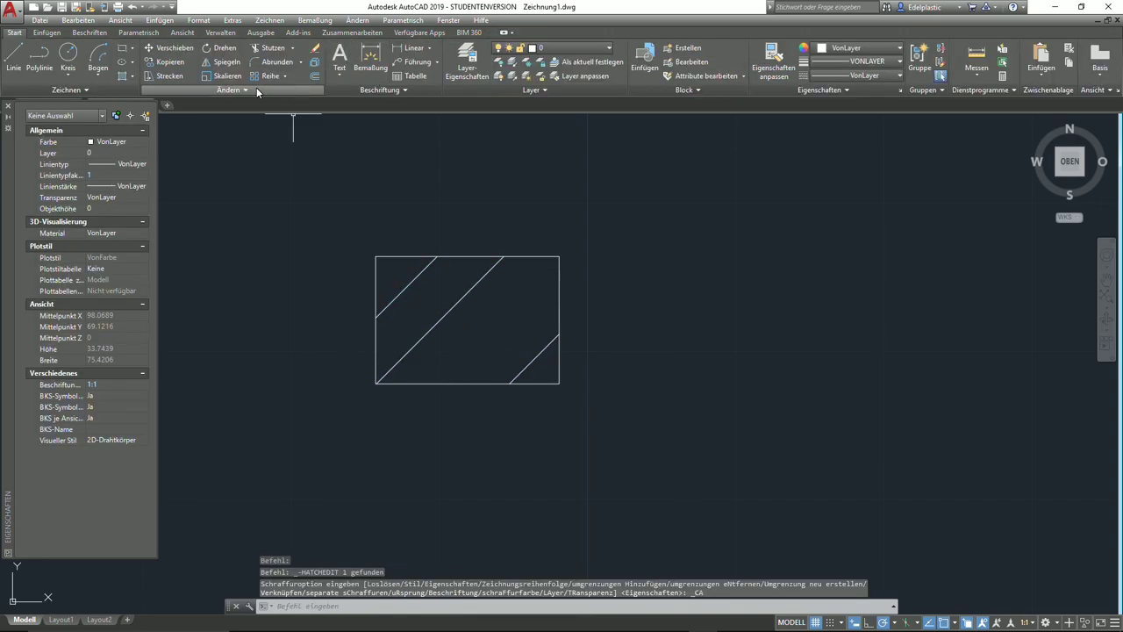
left_click(257, 86)
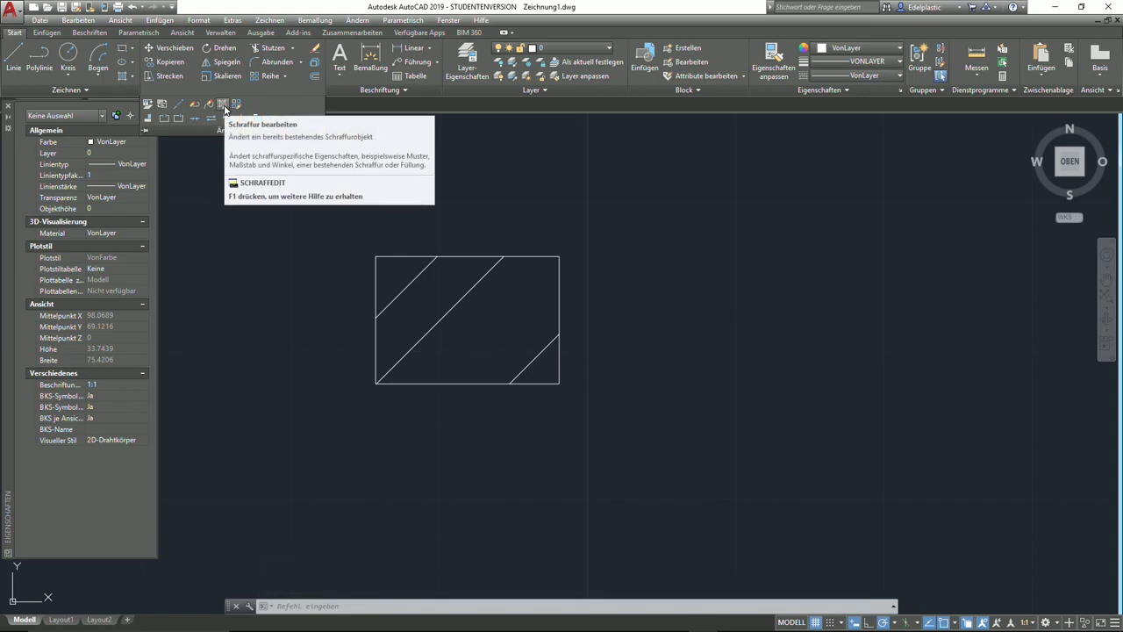
- Erase the hatch and the rectangle with crossing selections
left_click(471, 311)
left_click(431, 341)
key("Delete")
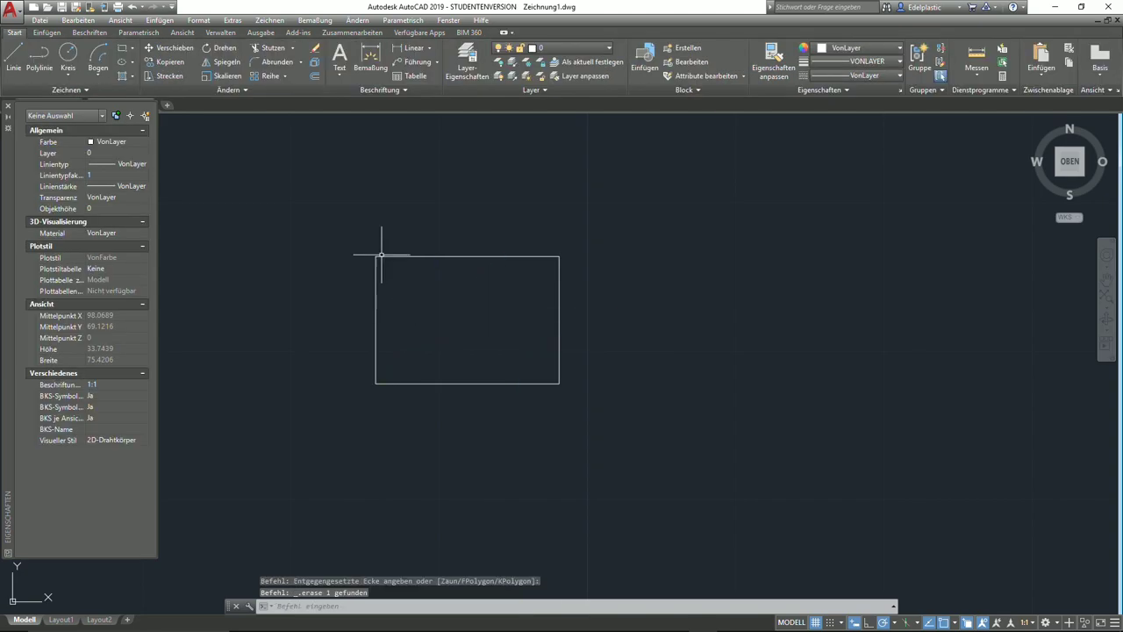
left_click(246, 91)
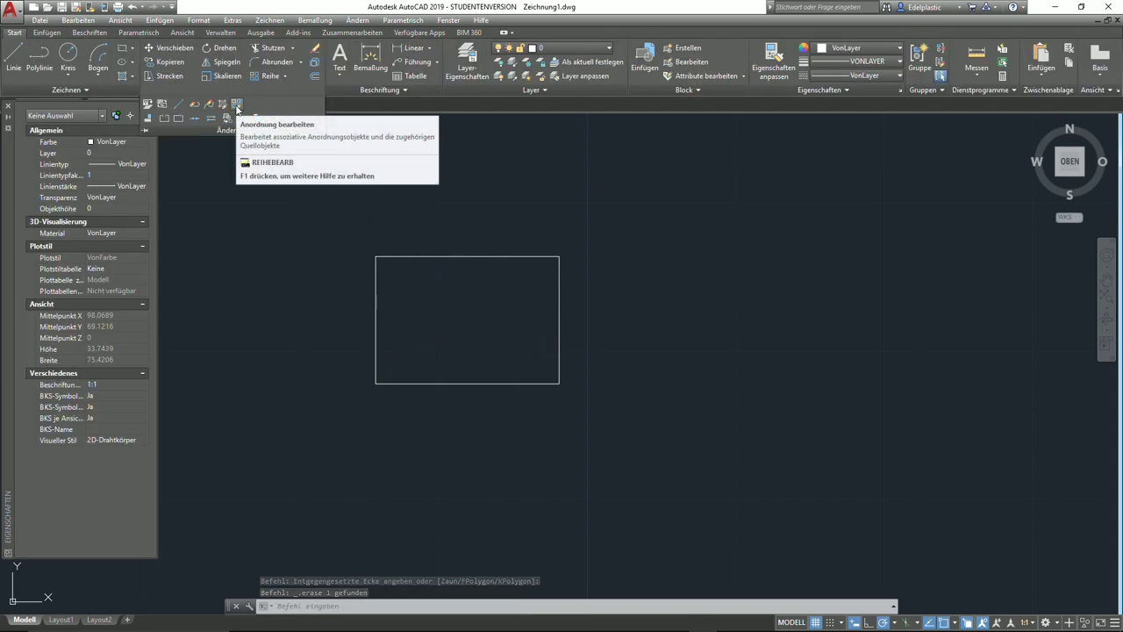
left_click_drag(641, 446, 426, 220)
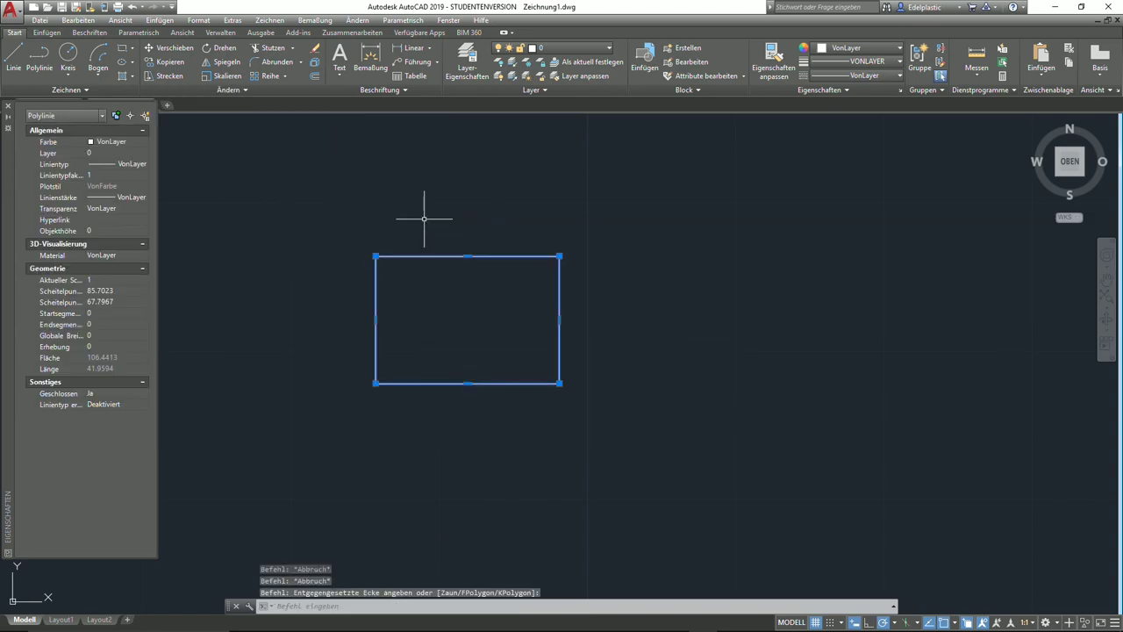
key("Delete")
- Draw a small square rectangle near the lower left
left_click(122, 47)
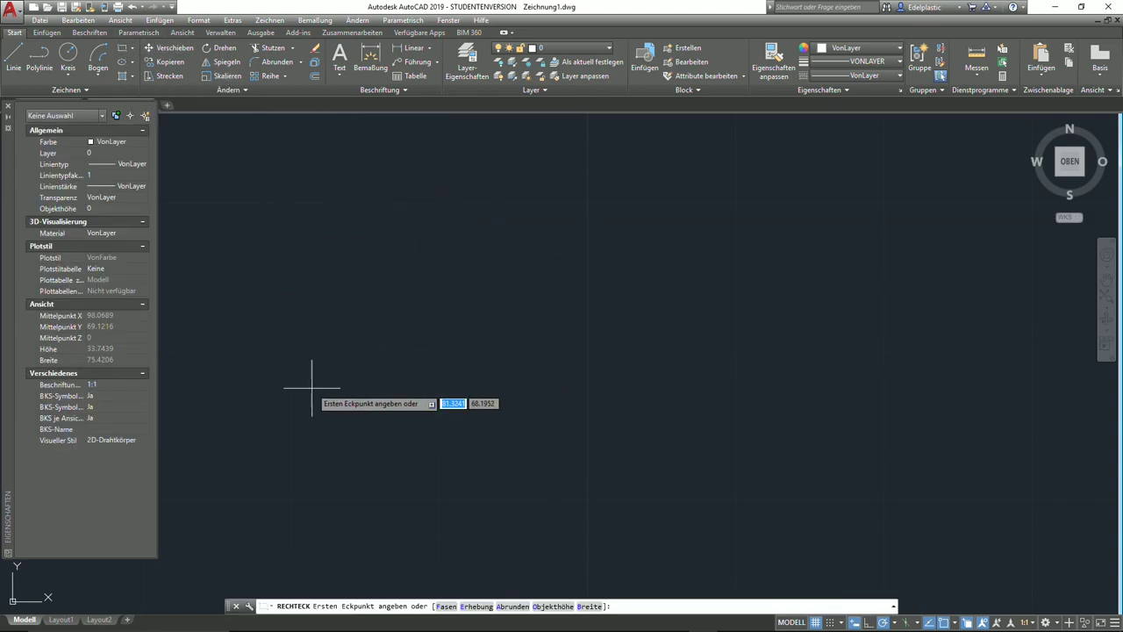
left_click(328, 445)
left_click(341, 434)
scroll(438, 342, "down", 4)
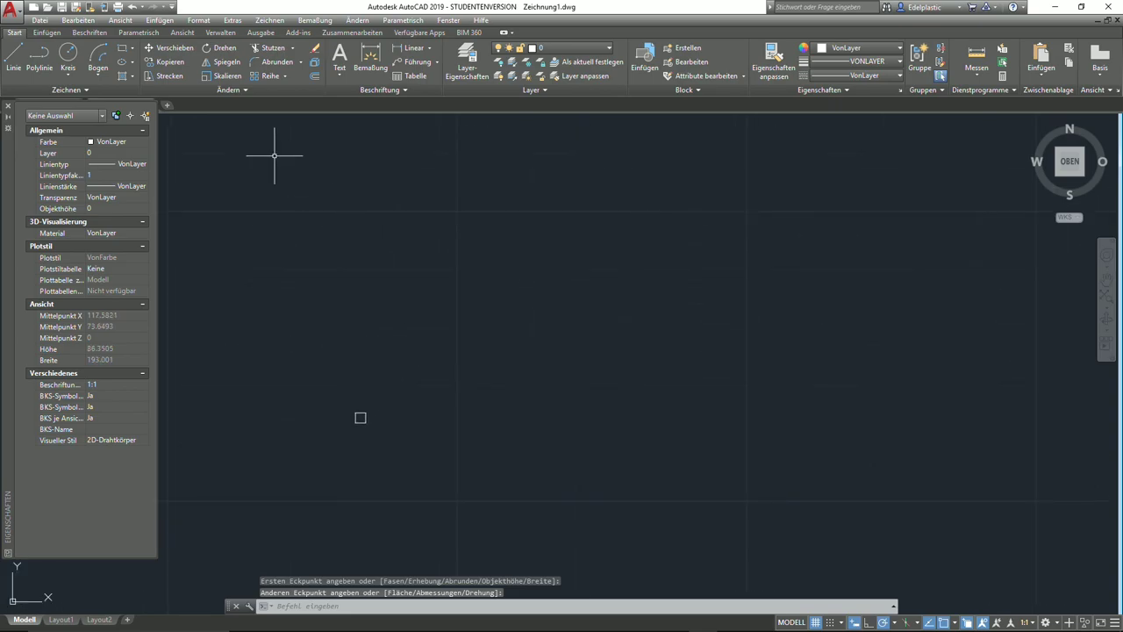
- Array the square into a rectangular grid of 4 columns and 3 rows
left_click(268, 78)
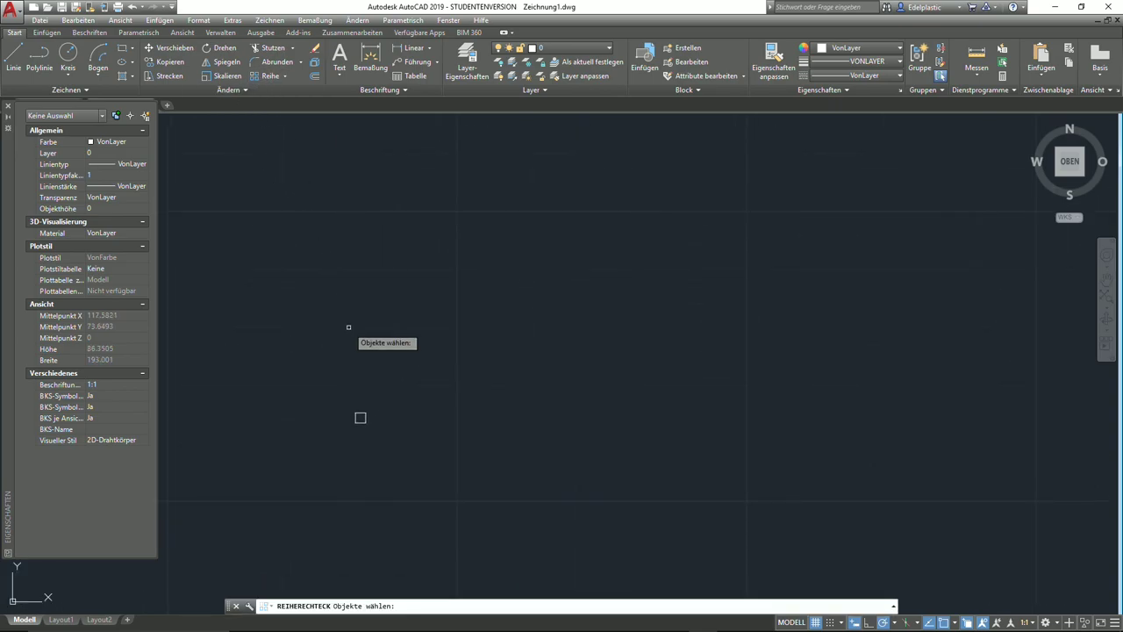
left_click(359, 418)
key("Return")
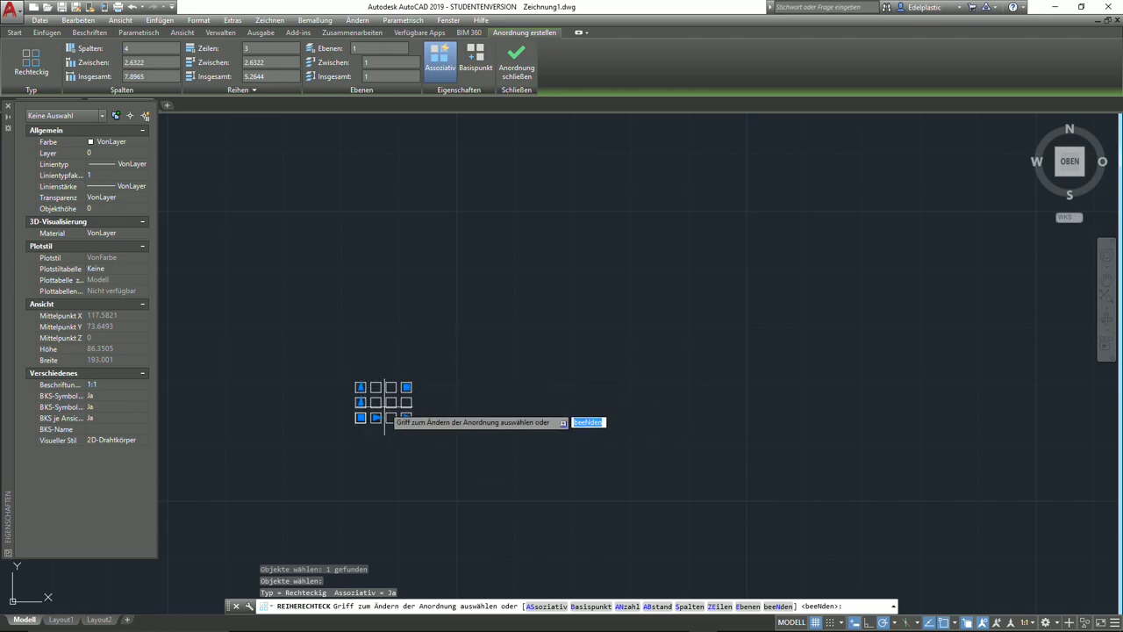
key("Return")
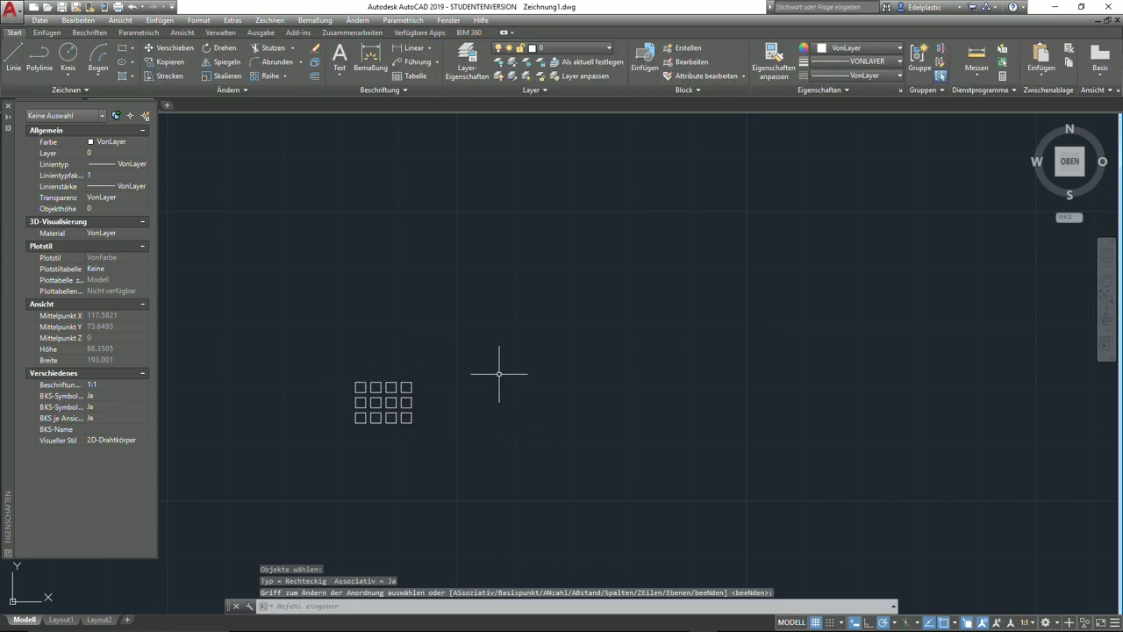
left_click(229, 91)
- Edit the square array to 4 rows with row spacing 5 and zero height increment
left_click(236, 106)
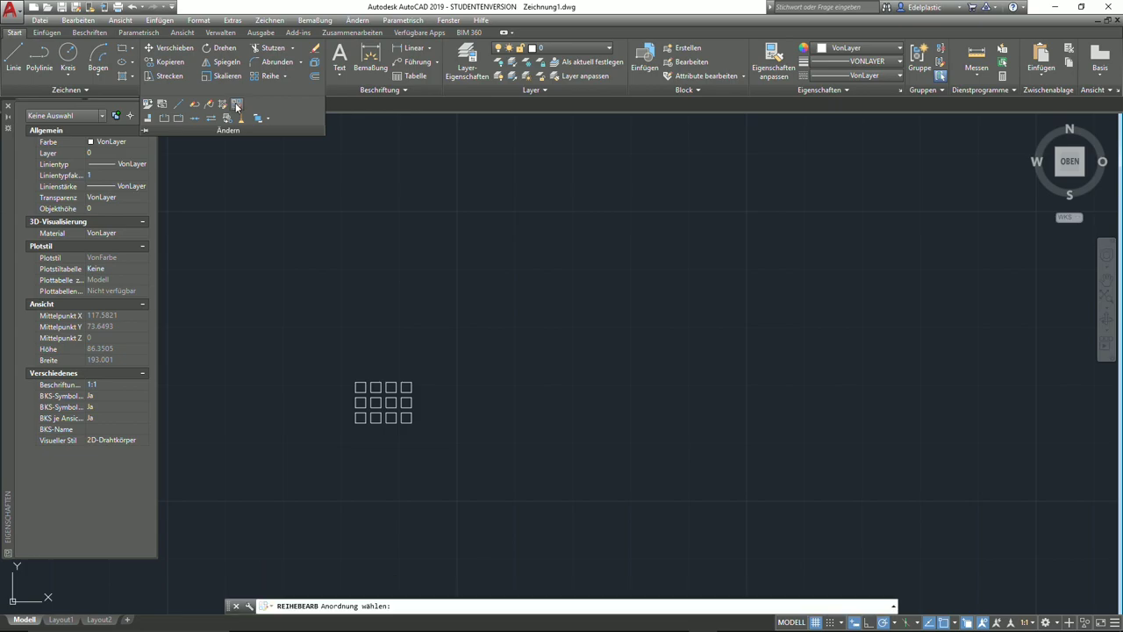
left_click(374, 387)
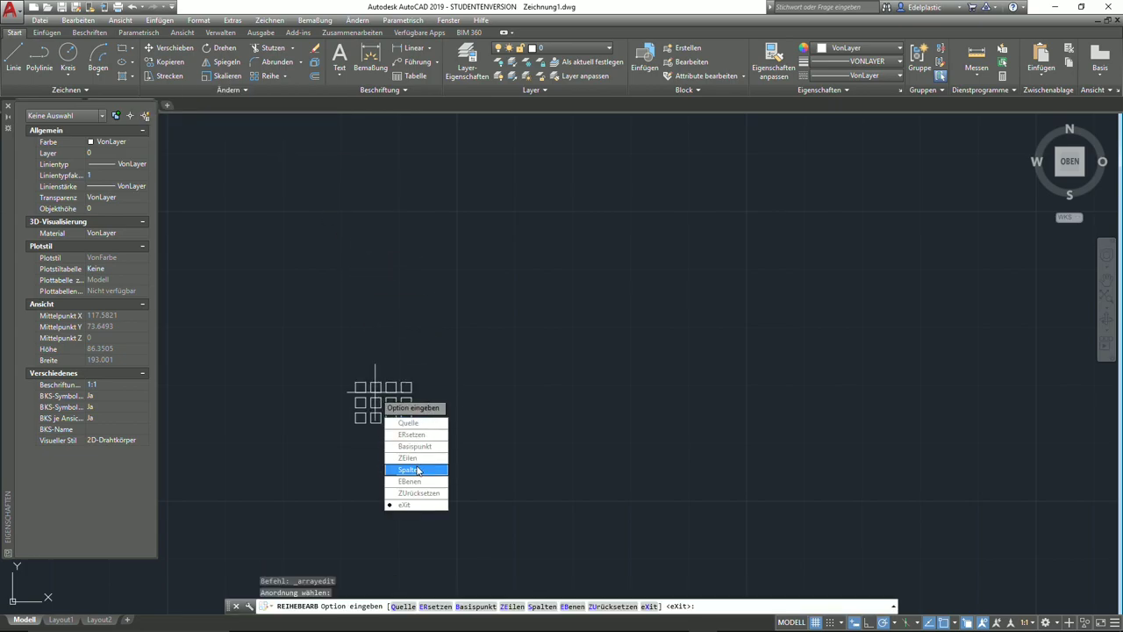
left_click(407, 457)
type("4")
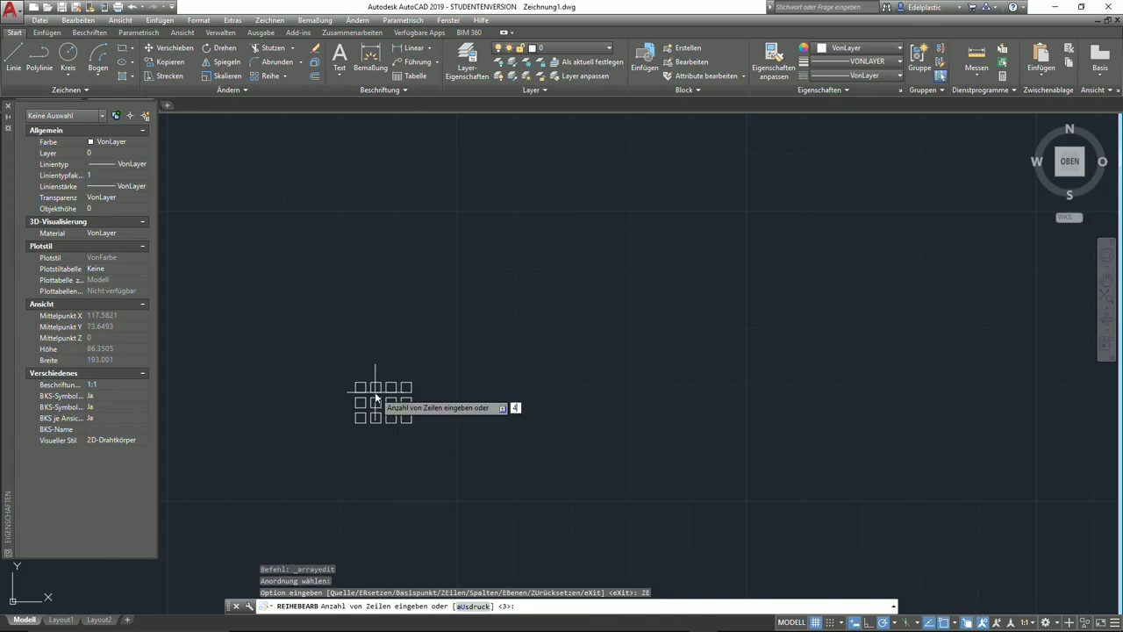
key("Return")
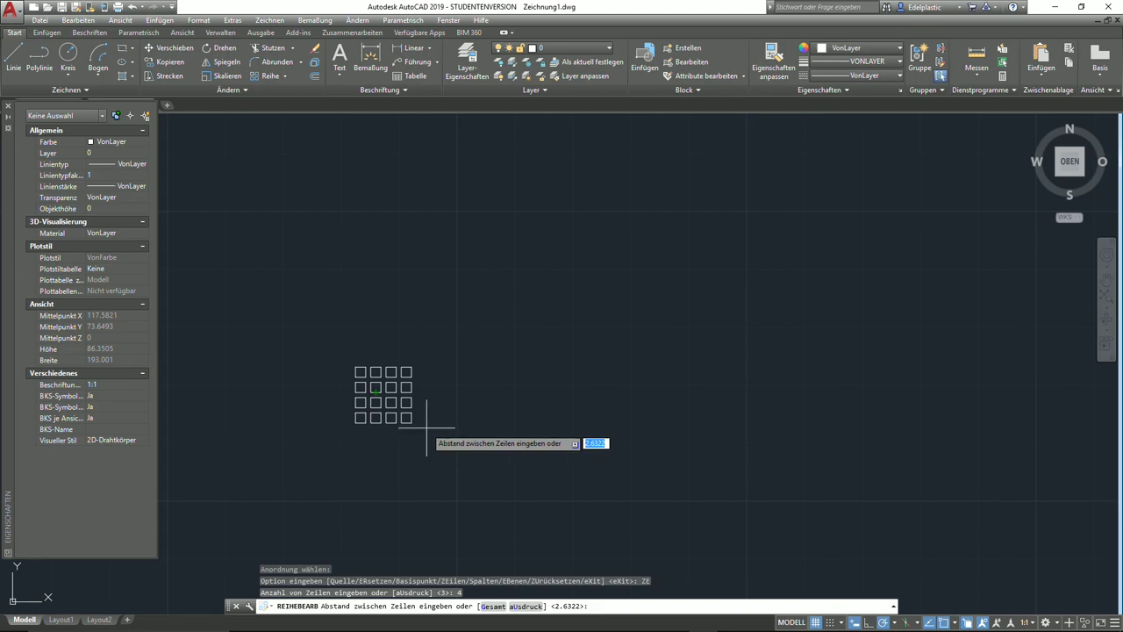
type("5")
key("Return")
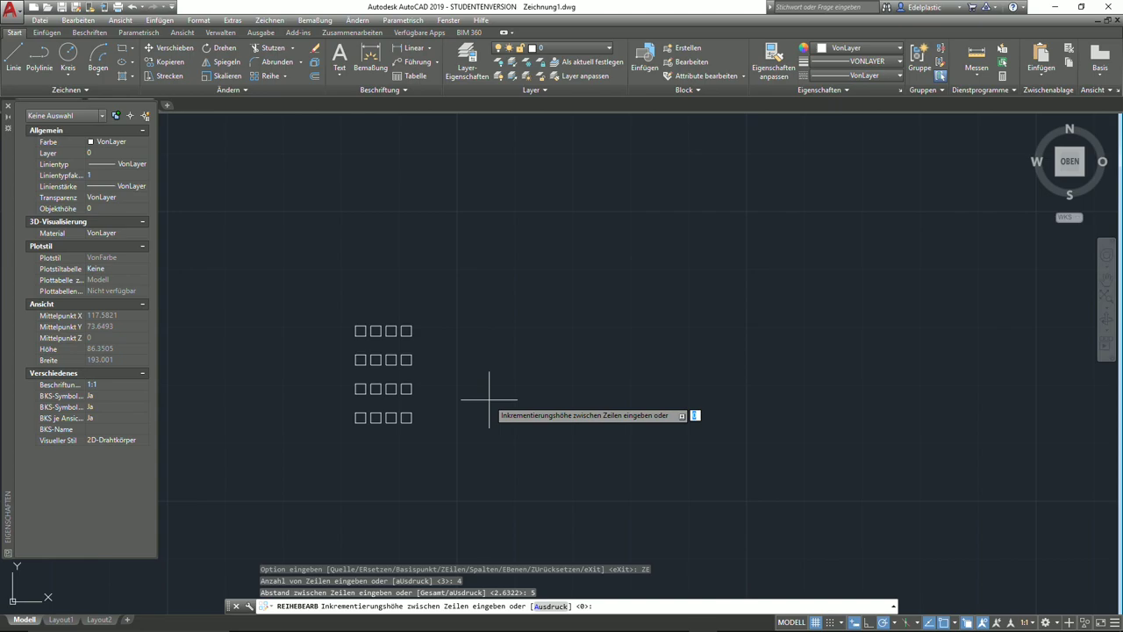
key("Return")
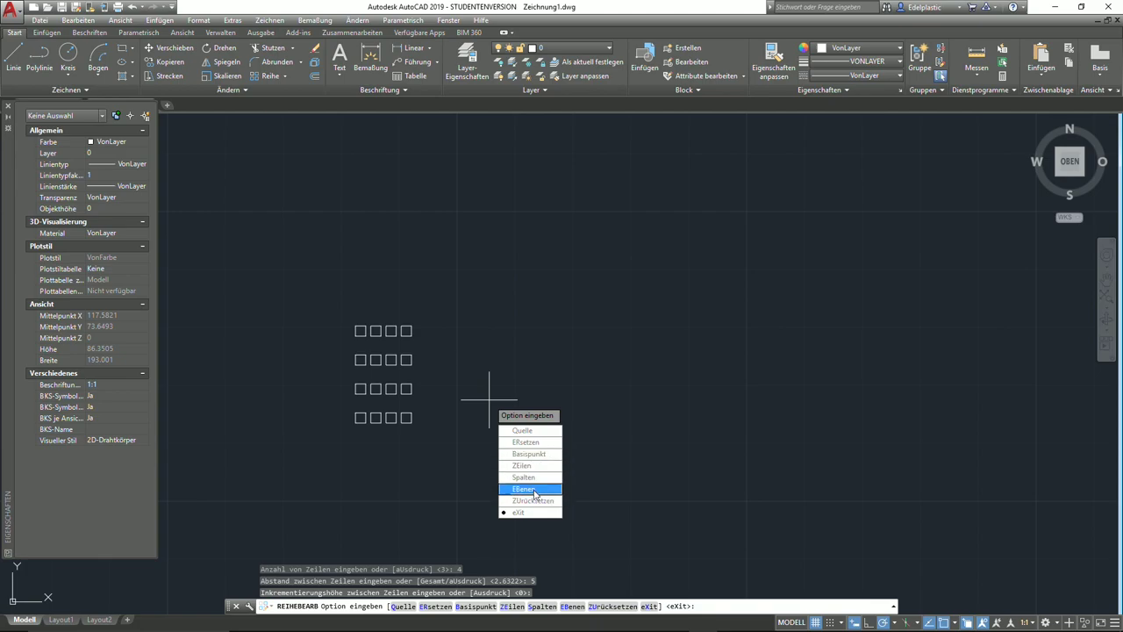
left_click(527, 511)
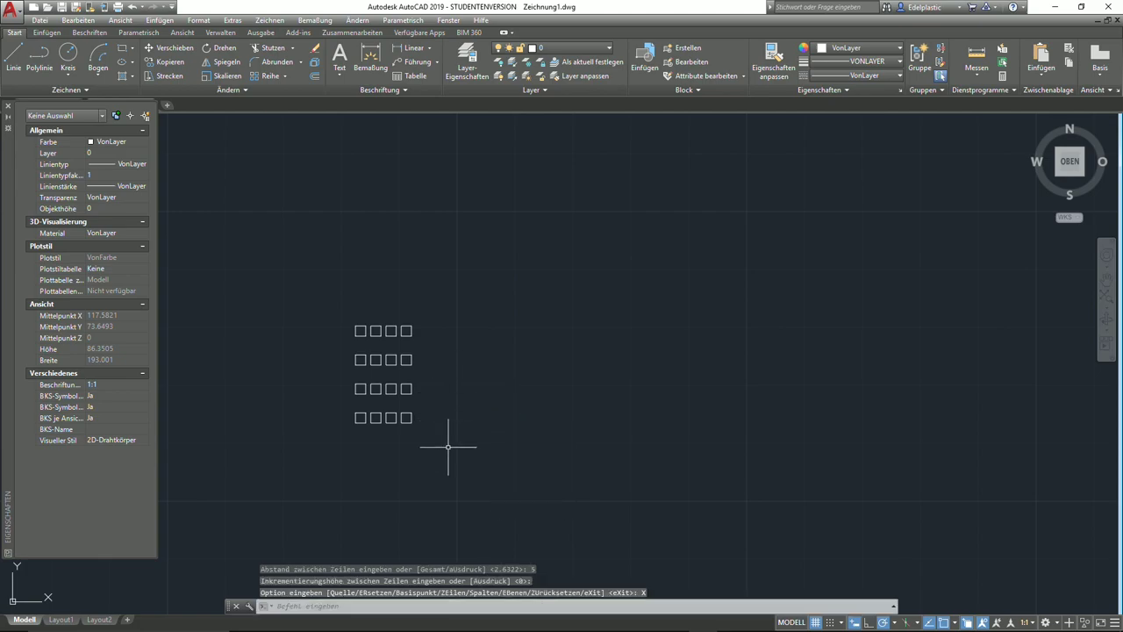
left_click(451, 455)
left_click(459, 401)
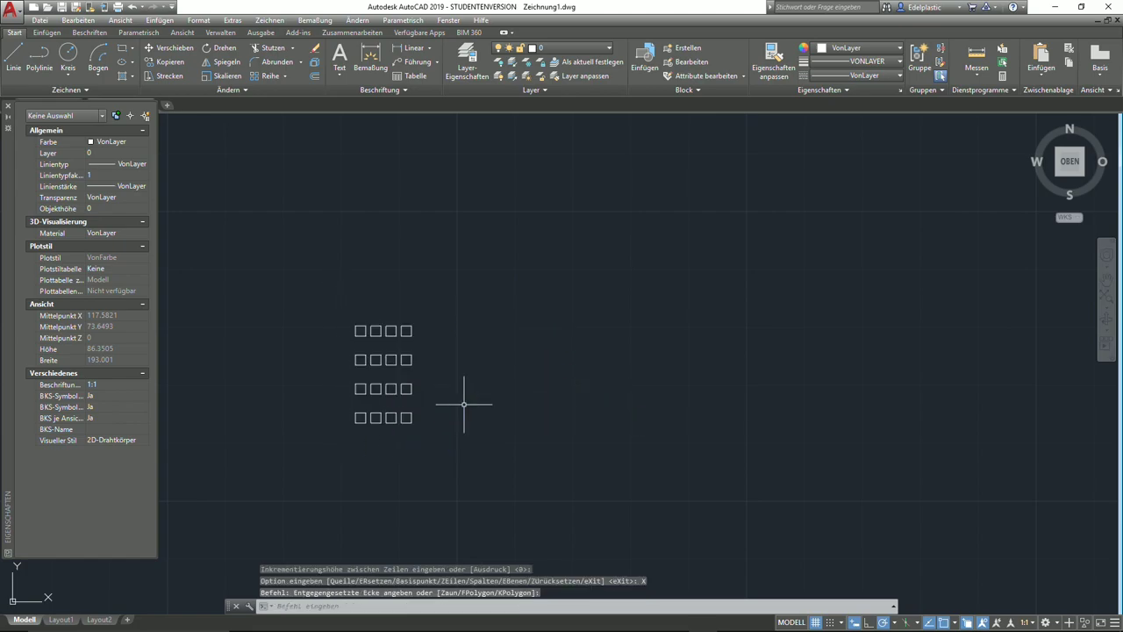
left_click(388, 331)
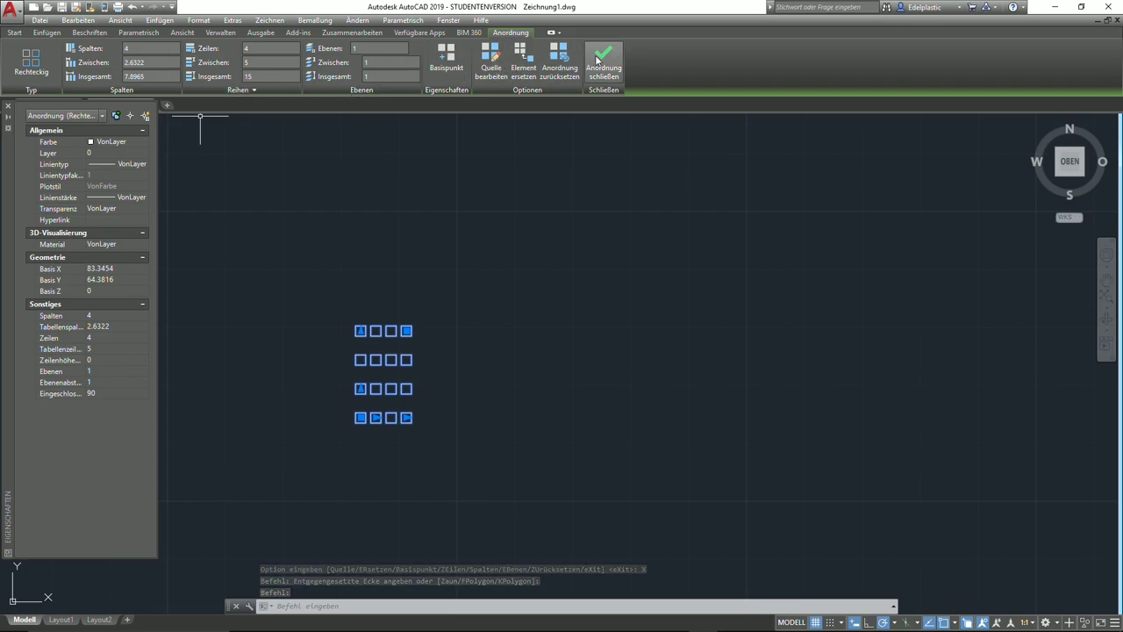
left_click(603, 61)
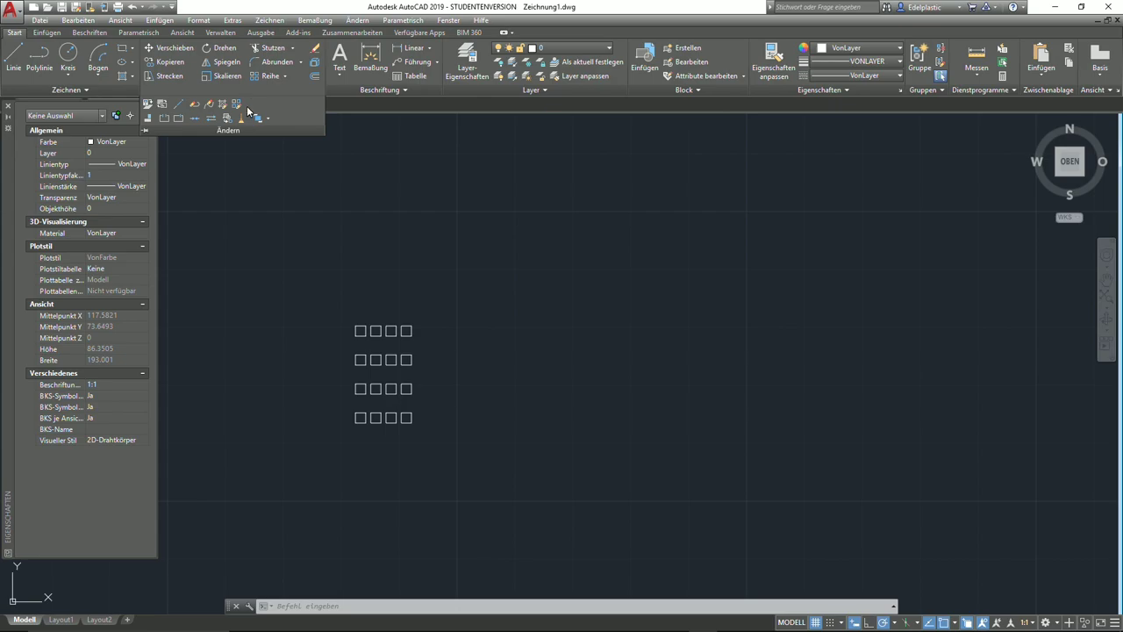
- Window-select the 4×4 square array and delete it
key("Escape")
left_click(454, 393)
left_click(305, 307)
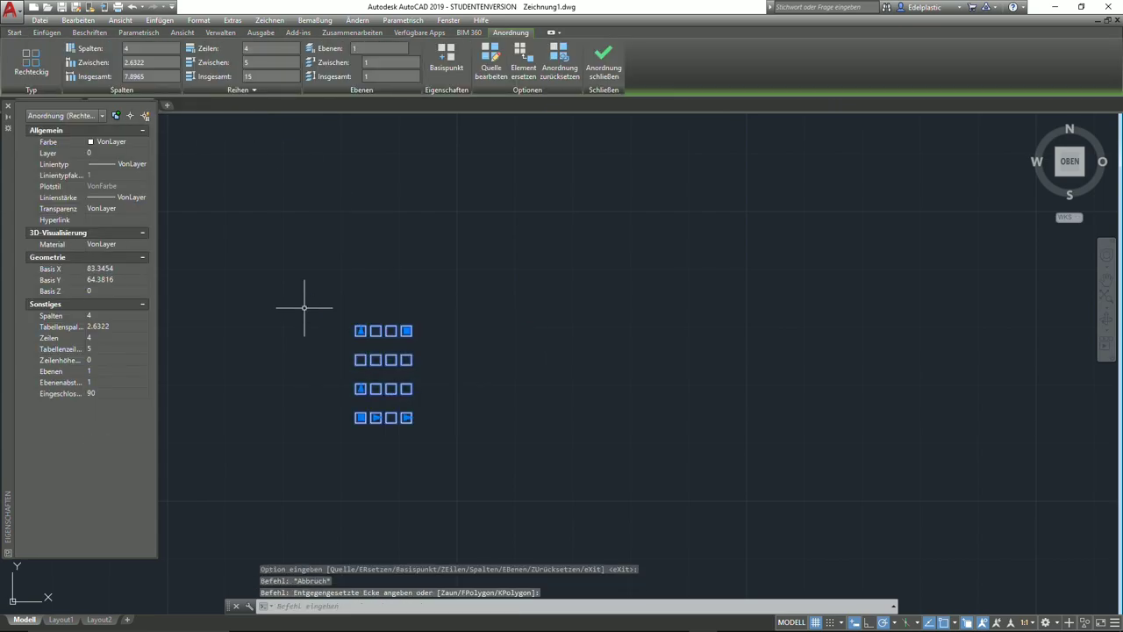
key("Delete")
left_click(222, 90)
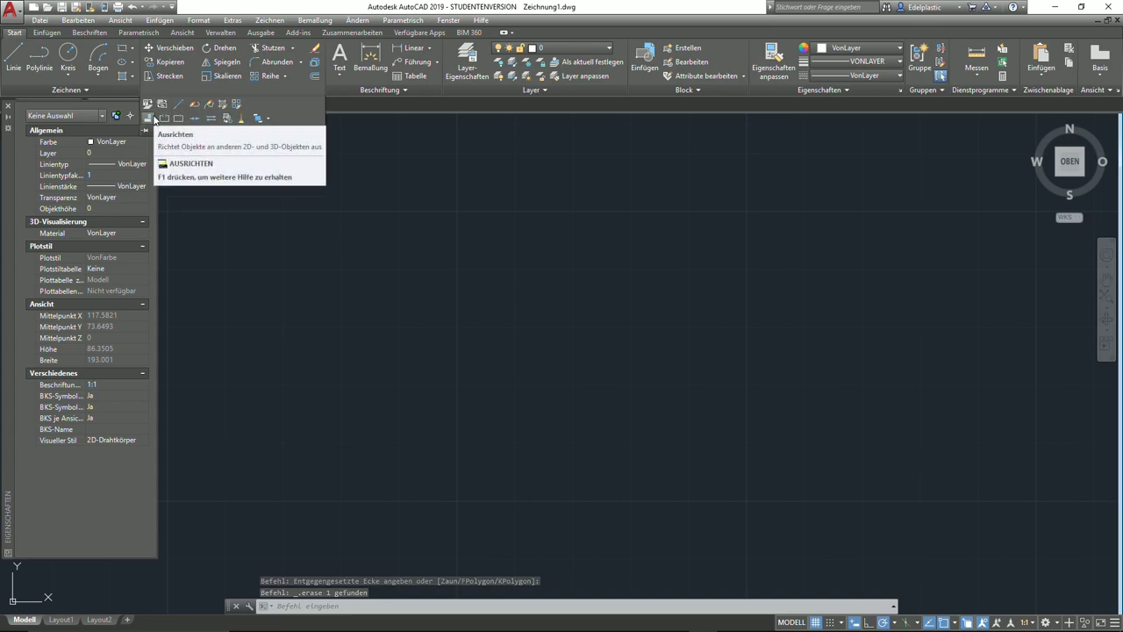
- Draw a horizontal line and a rectangle above and to the right of it
left_click(15, 54)
left_click(393, 361)
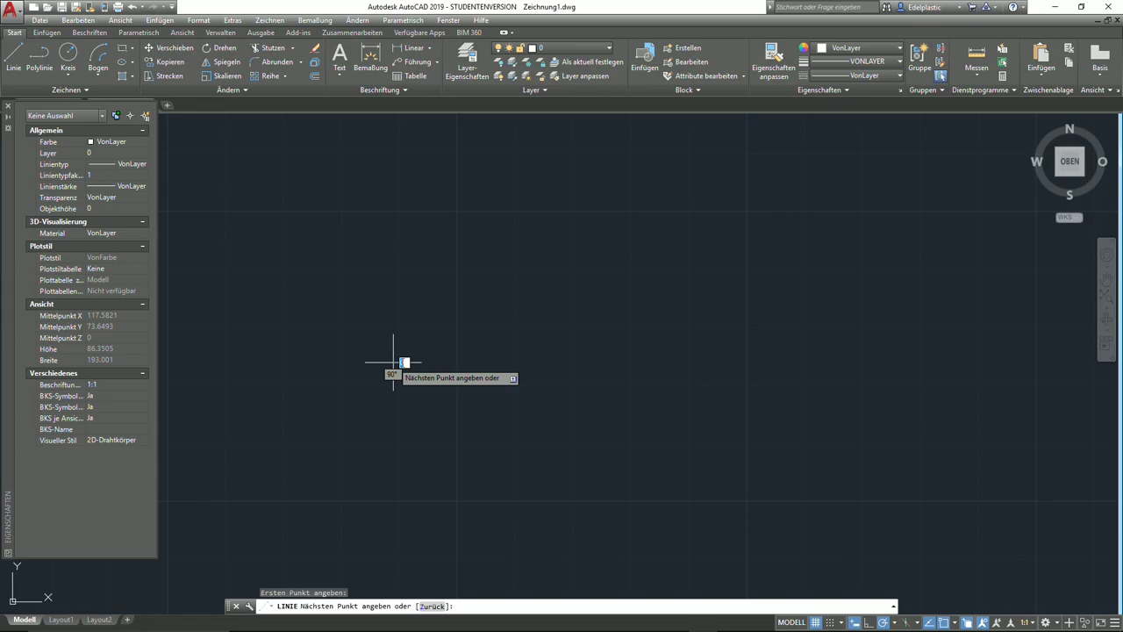
left_click(678, 362)
right_click(677, 362)
left_click(702, 371)
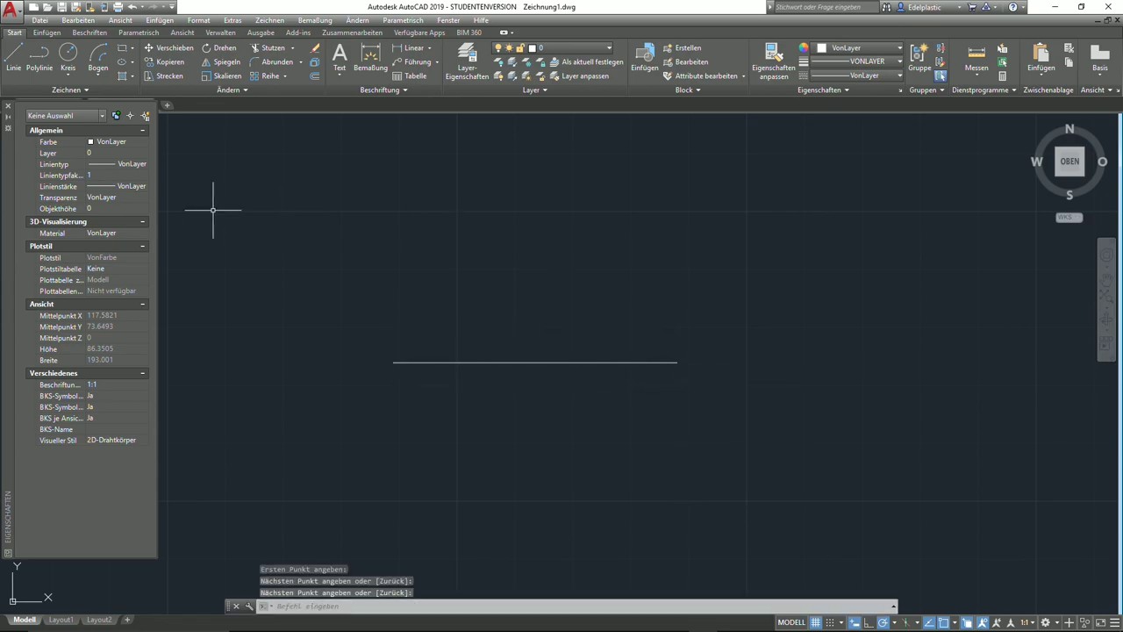
left_click(123, 47)
left_click(703, 269)
left_click(859, 200)
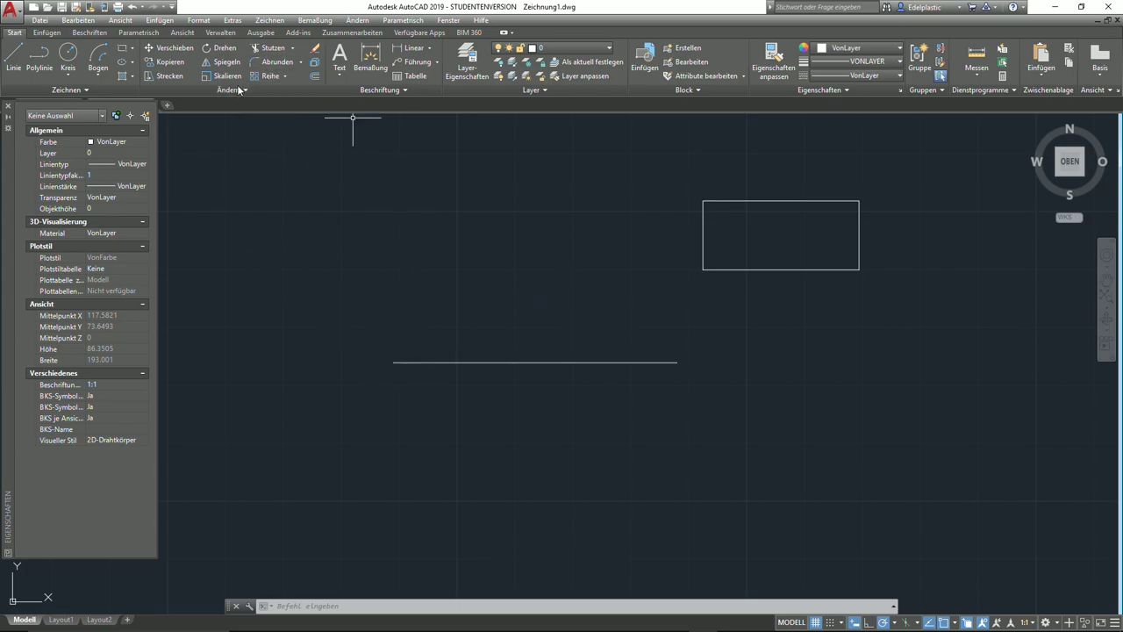
- Align the rectangle's left corners to the line's endpoints, without scaling
left_click(207, 88)
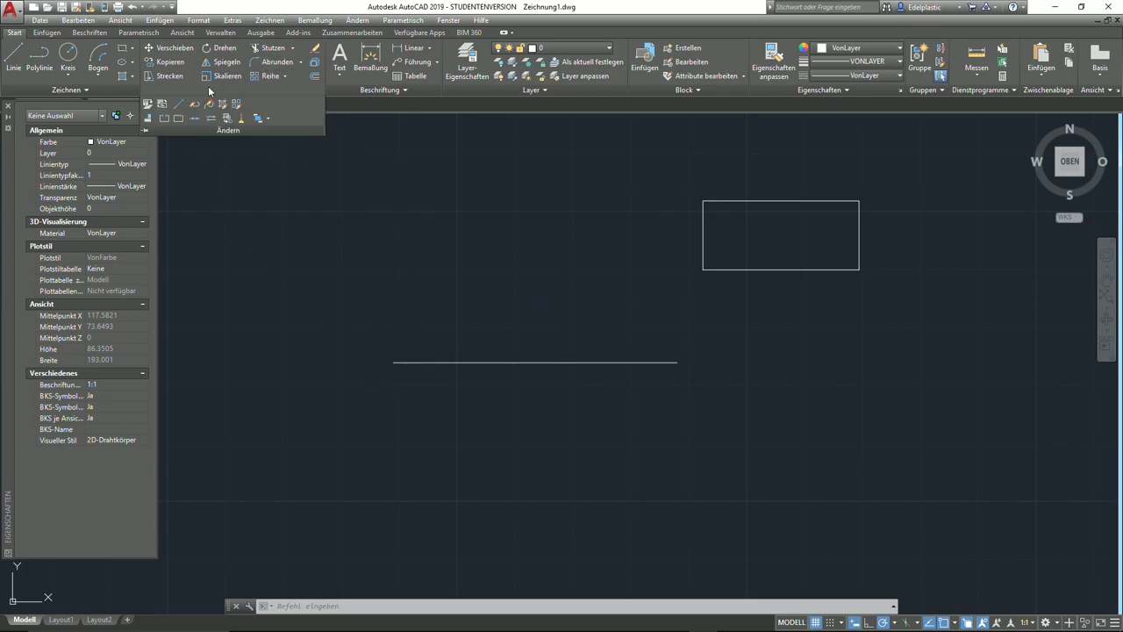
left_click(149, 119)
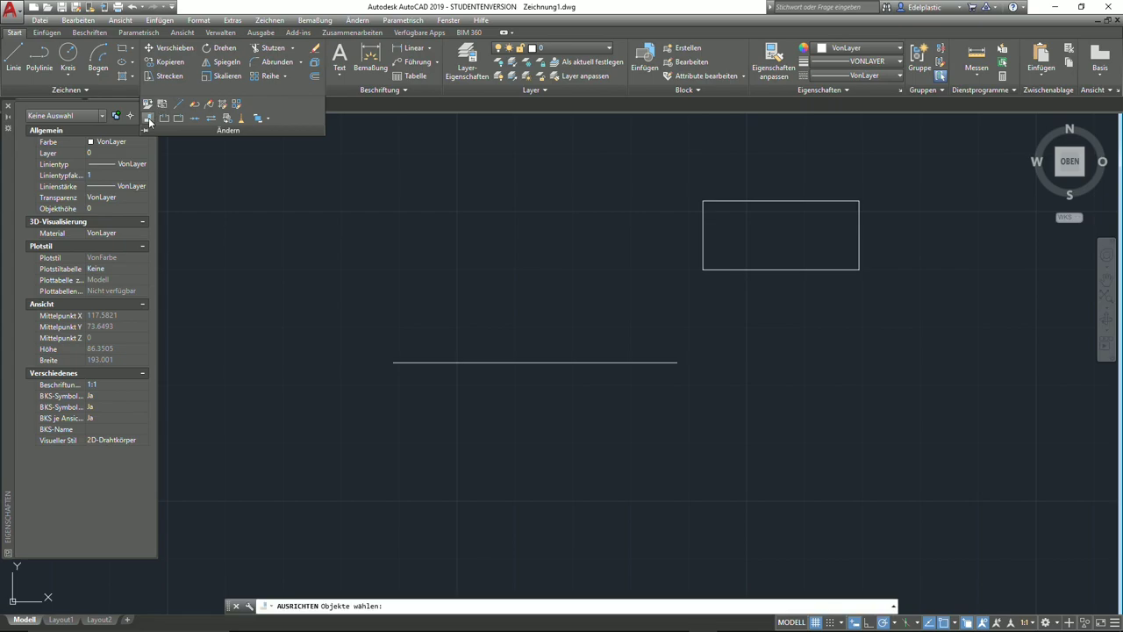
left_click(700, 223)
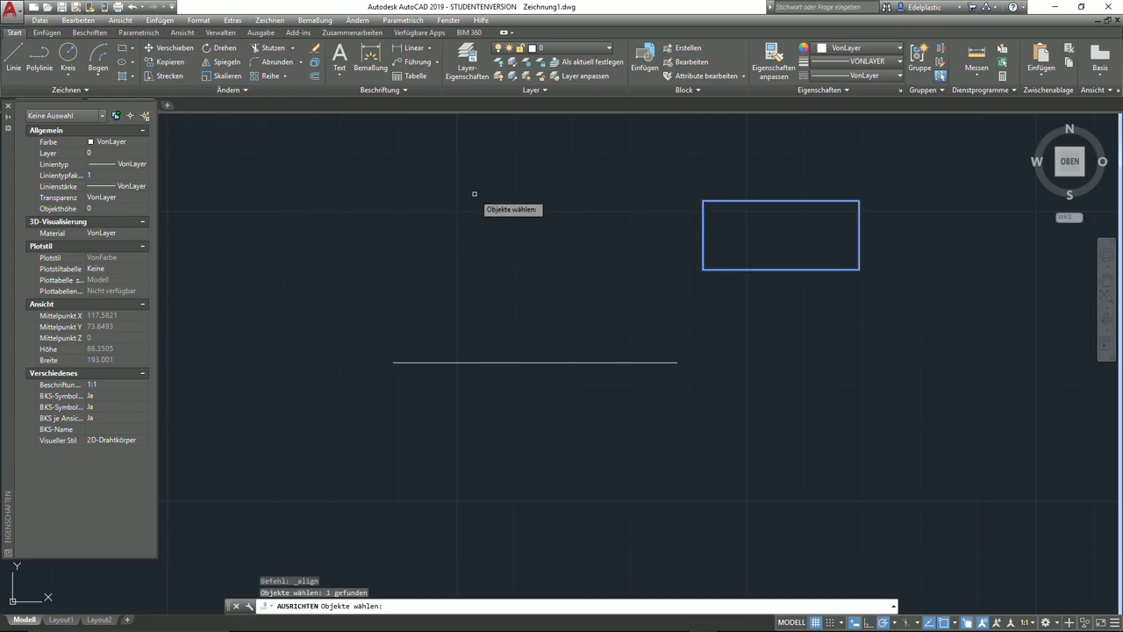
key("Return")
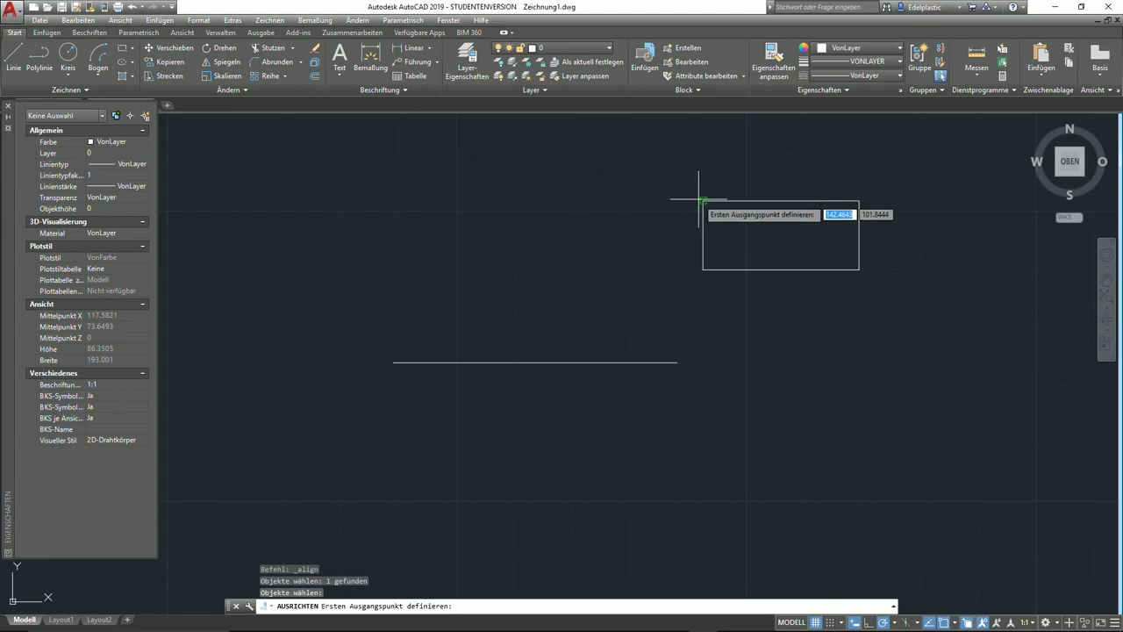
left_click(701, 201)
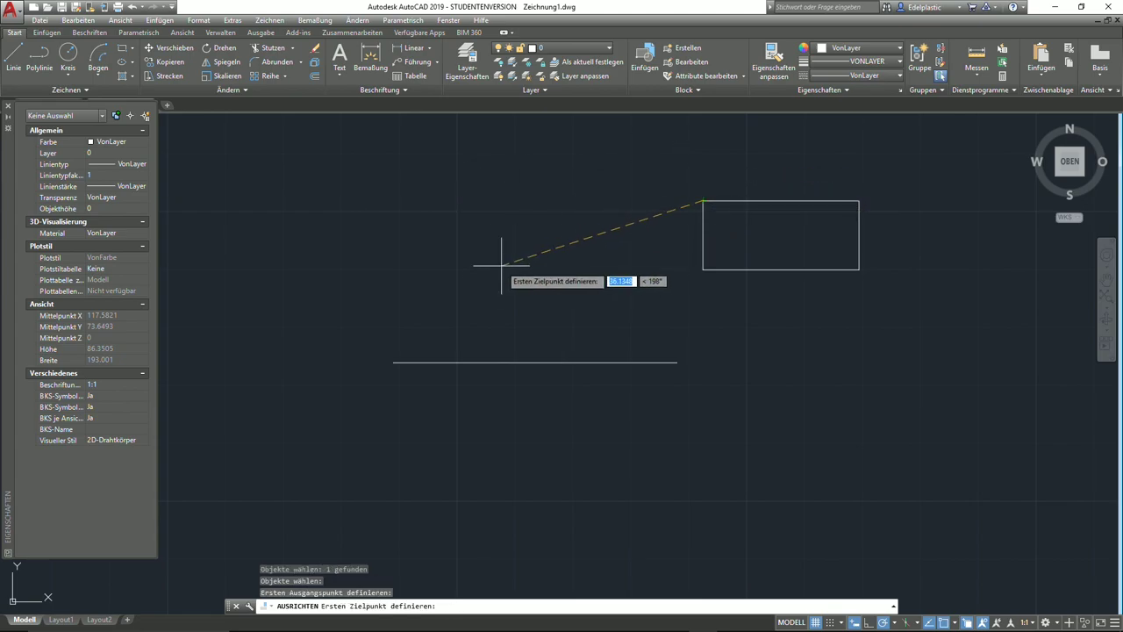
left_click(395, 361)
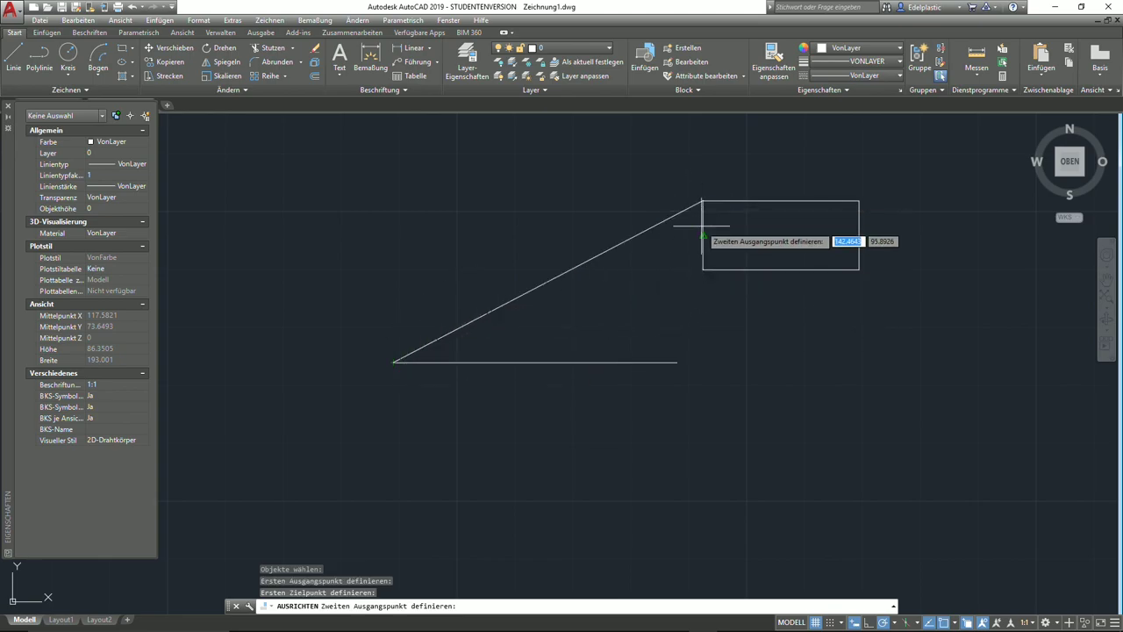
left_click(703, 269)
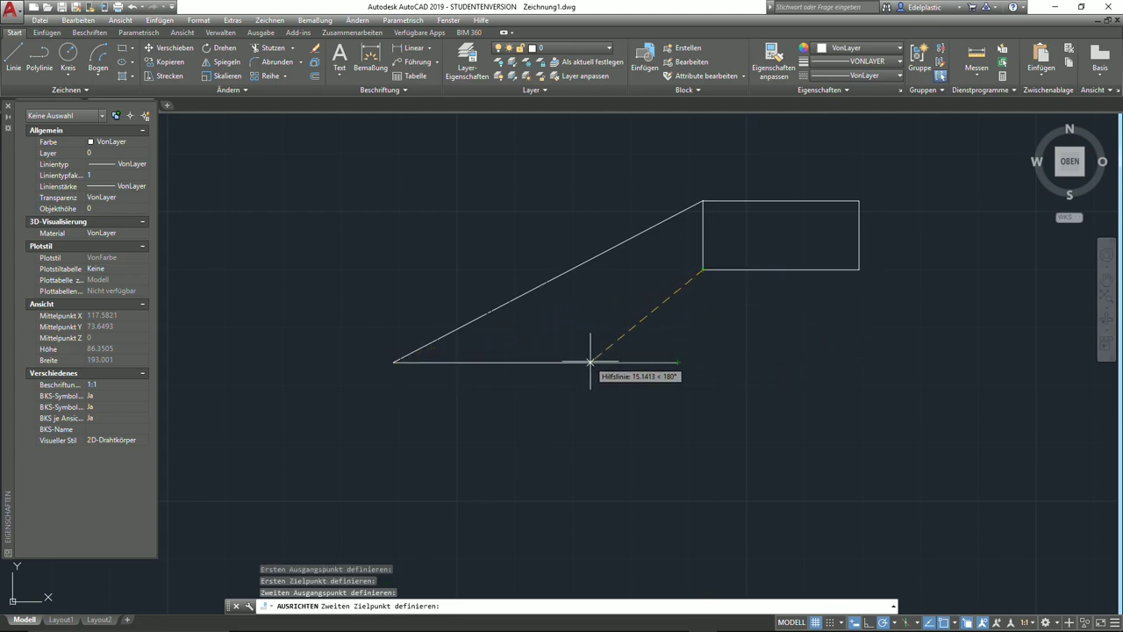
left_click(675, 361)
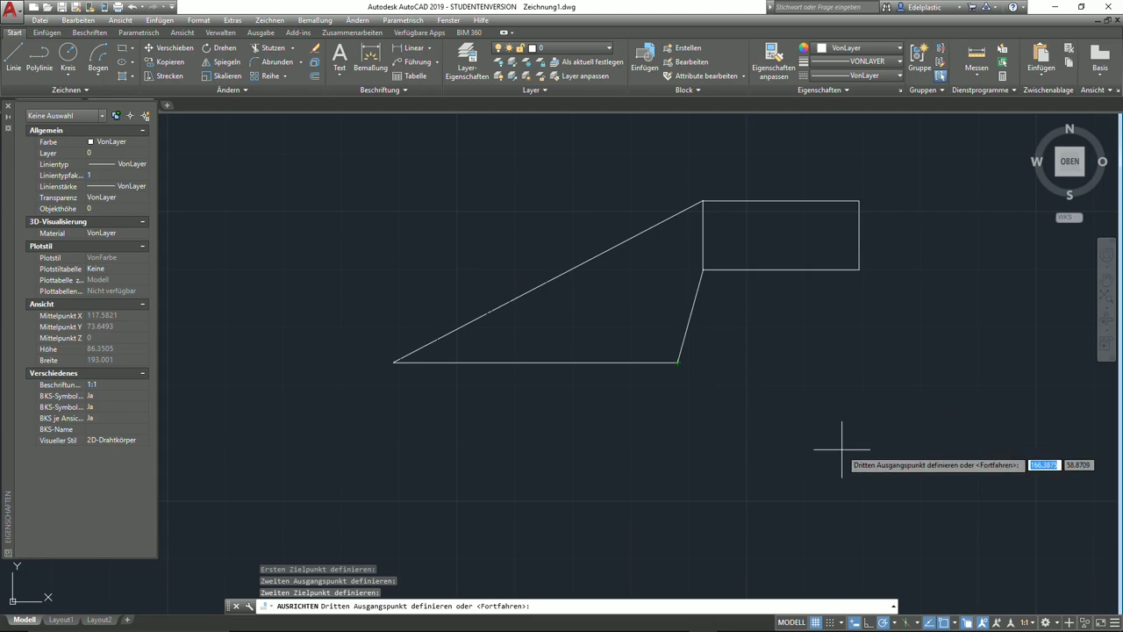
key("Return")
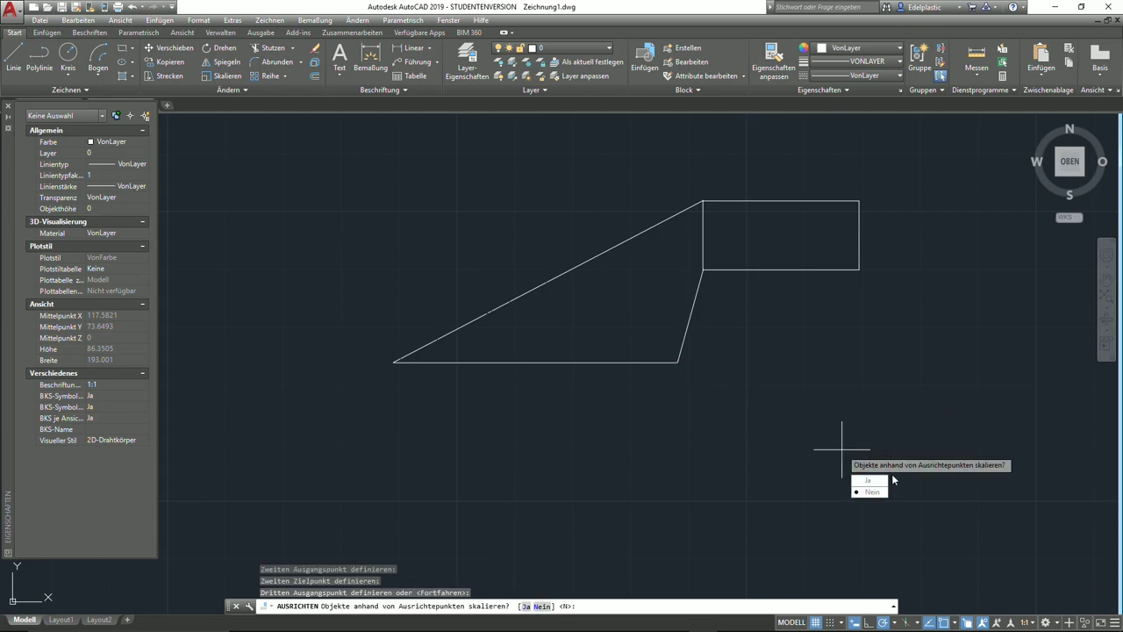
key("Return")
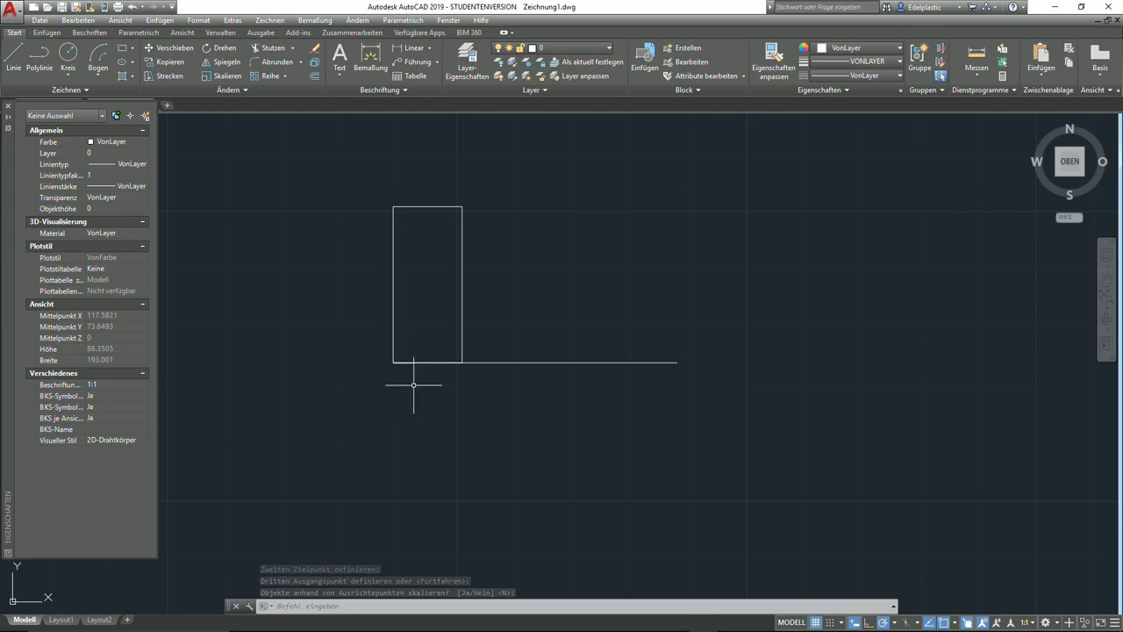
- Crossing-select the rectangle and delete it
left_click(466, 317)
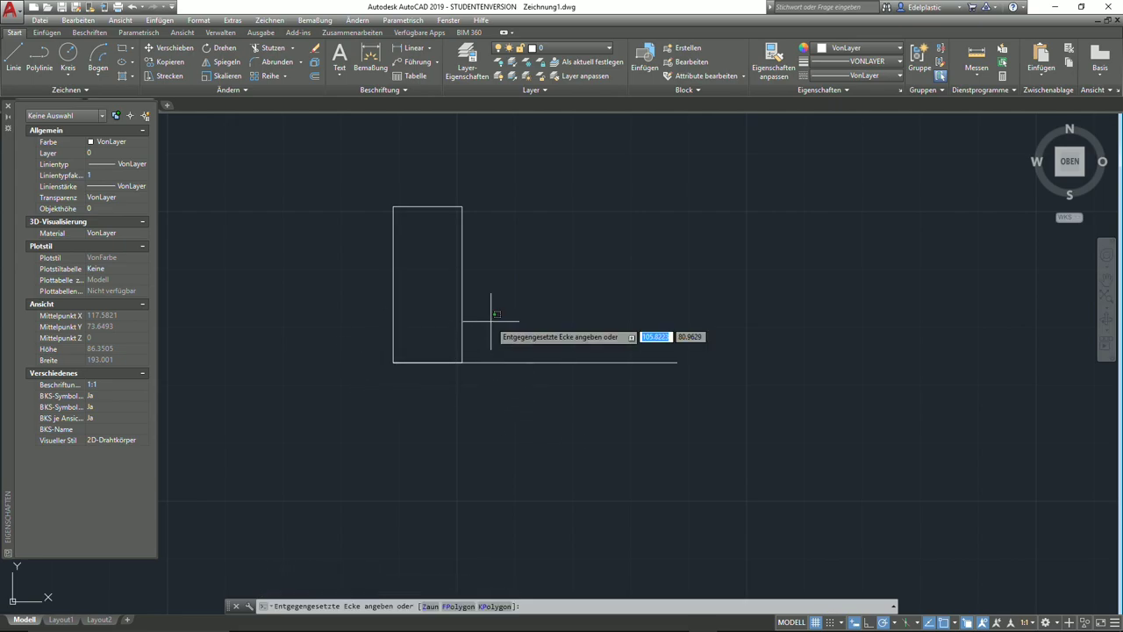
left_click(437, 286)
key("Delete")
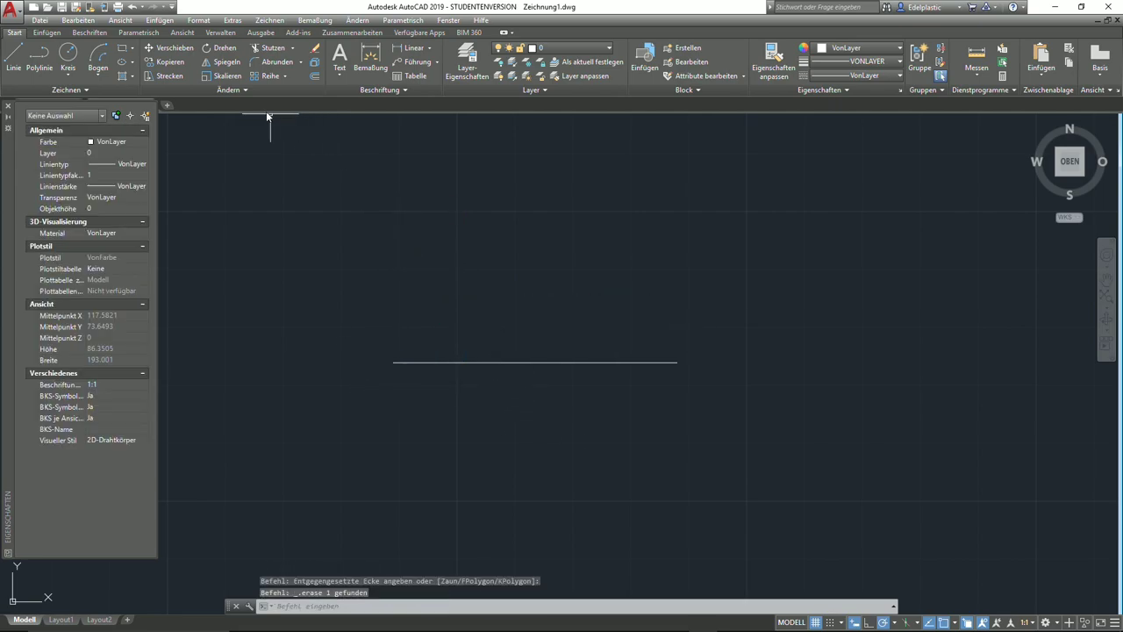
- Break the horizontal line between two picked points, leaving a gap
left_click(254, 92)
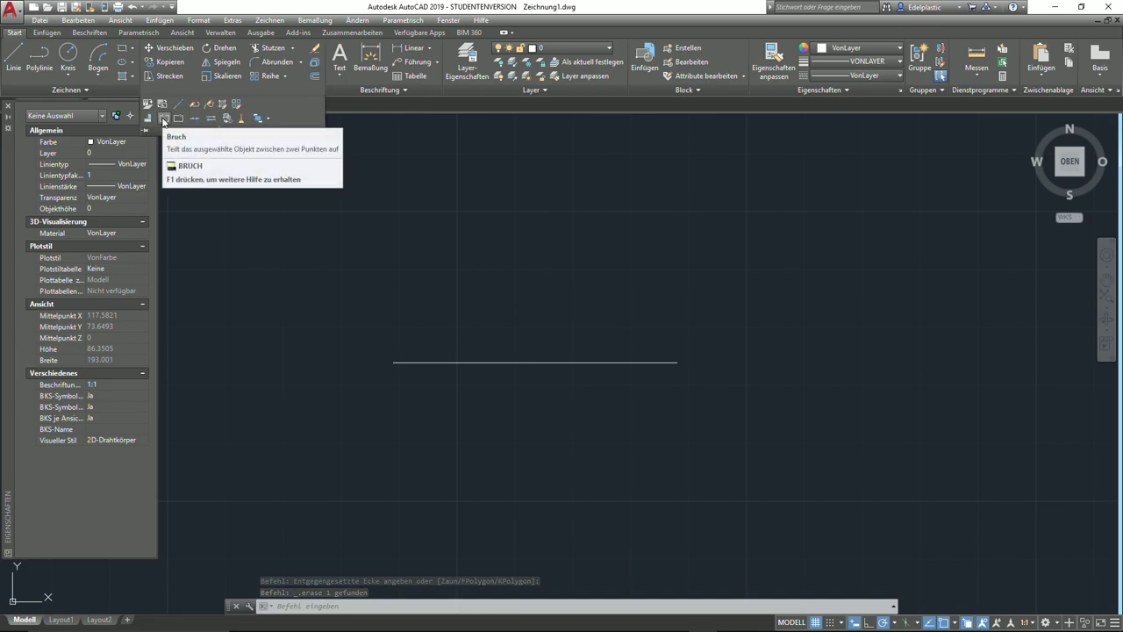
left_click(164, 120)
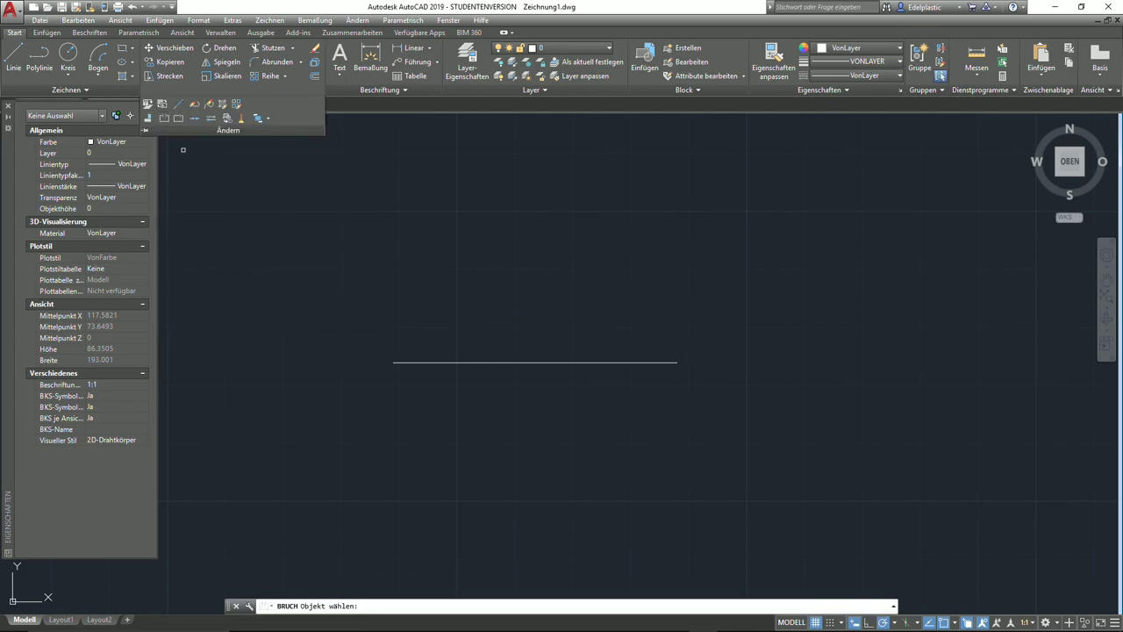
left_click(569, 362)
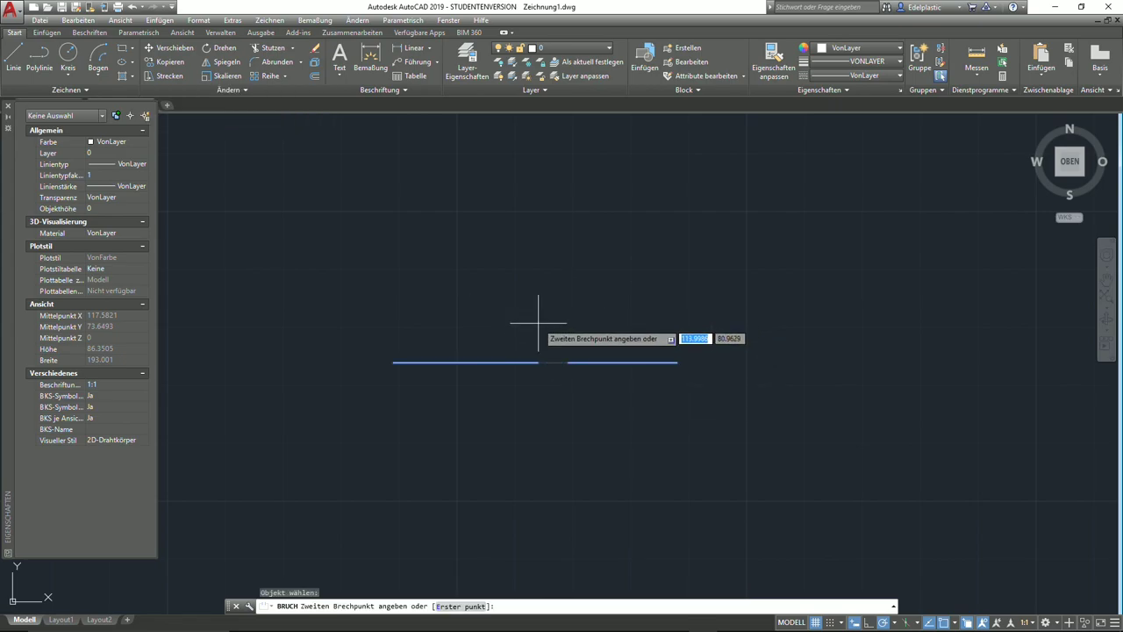
left_click(480, 361)
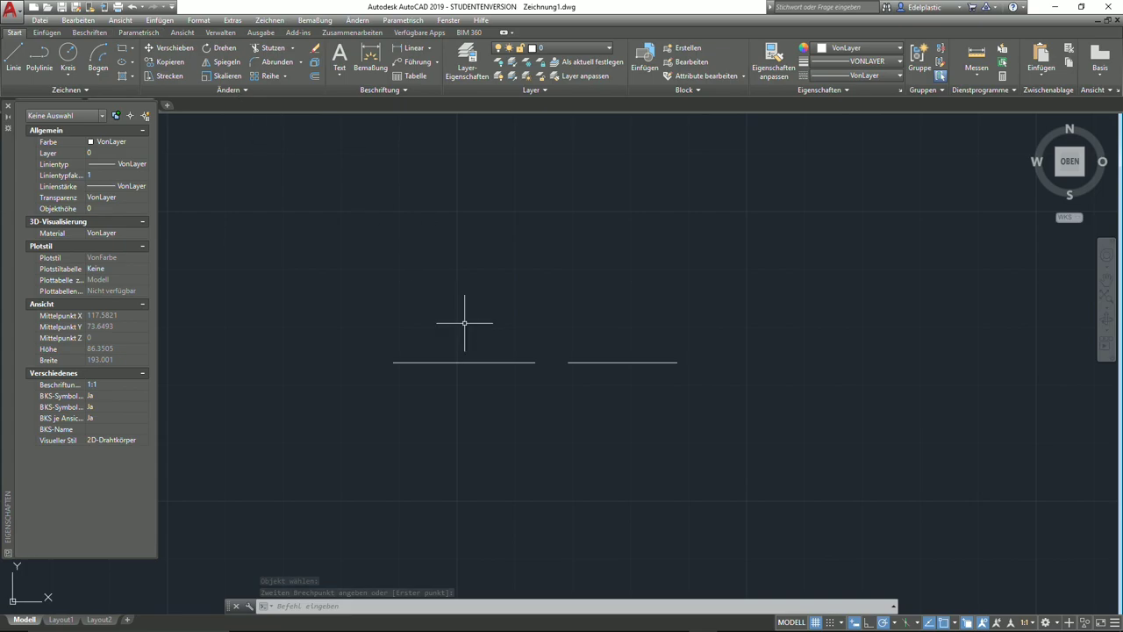
key("ctrl+z")
key("ctrl+y")
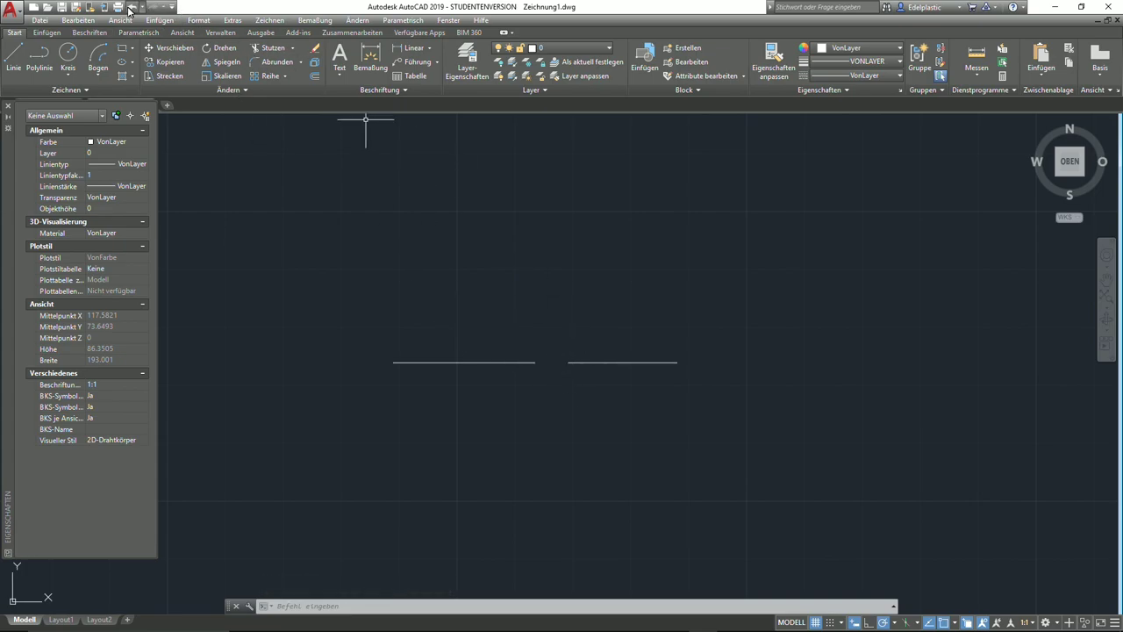
- Undo the break and draw a vertical line up from the horizontal line's middle
left_click(129, 7)
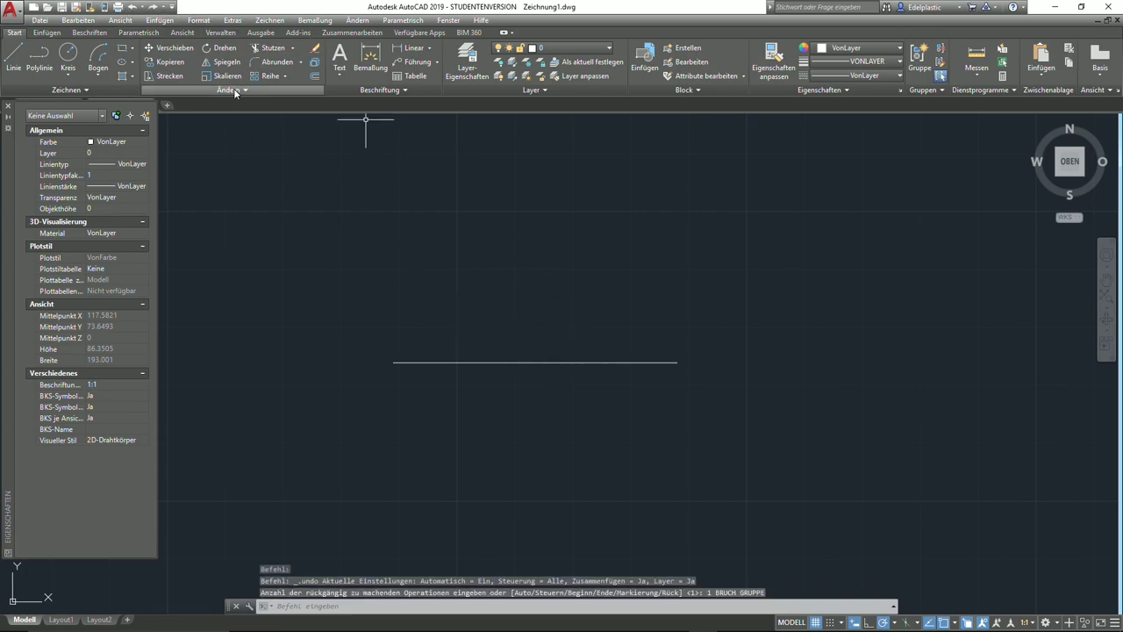
left_click(13, 57)
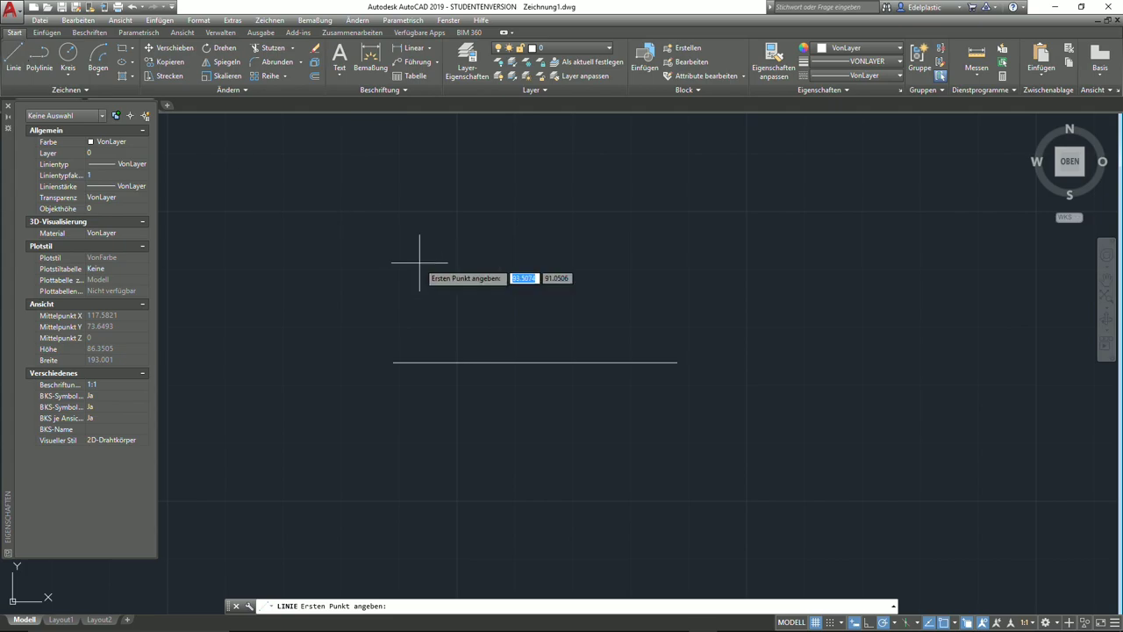
left_click(535, 361)
left_click(535, 193)
right_click(535, 193)
left_click(566, 200)
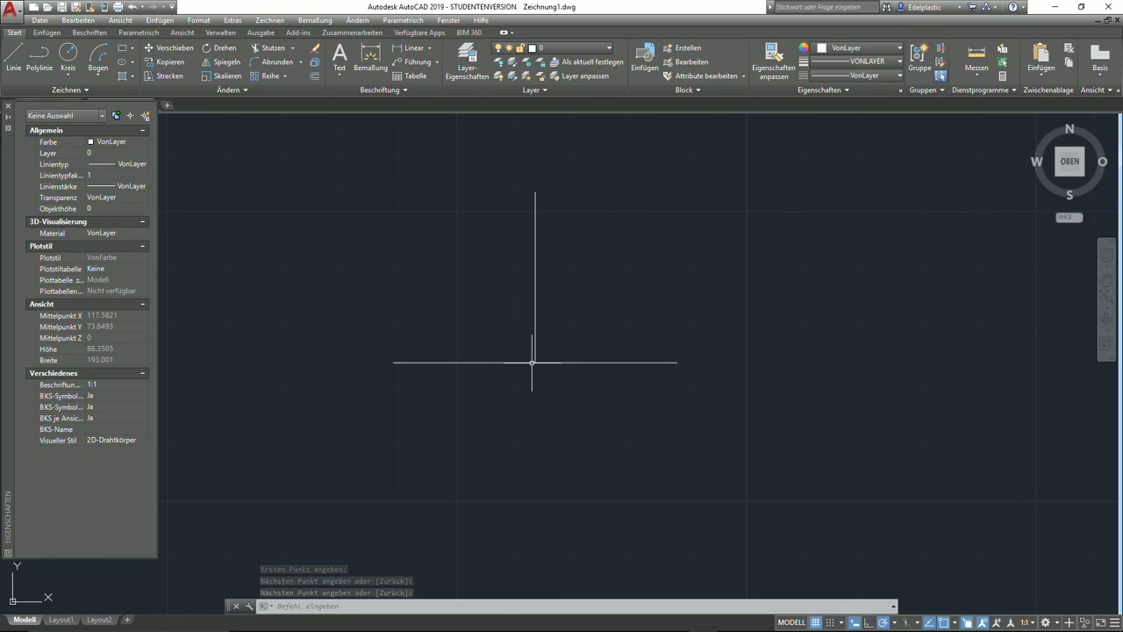
- Break the horizontal line at the vertical line's foot, then select all three lines
left_click(224, 91)
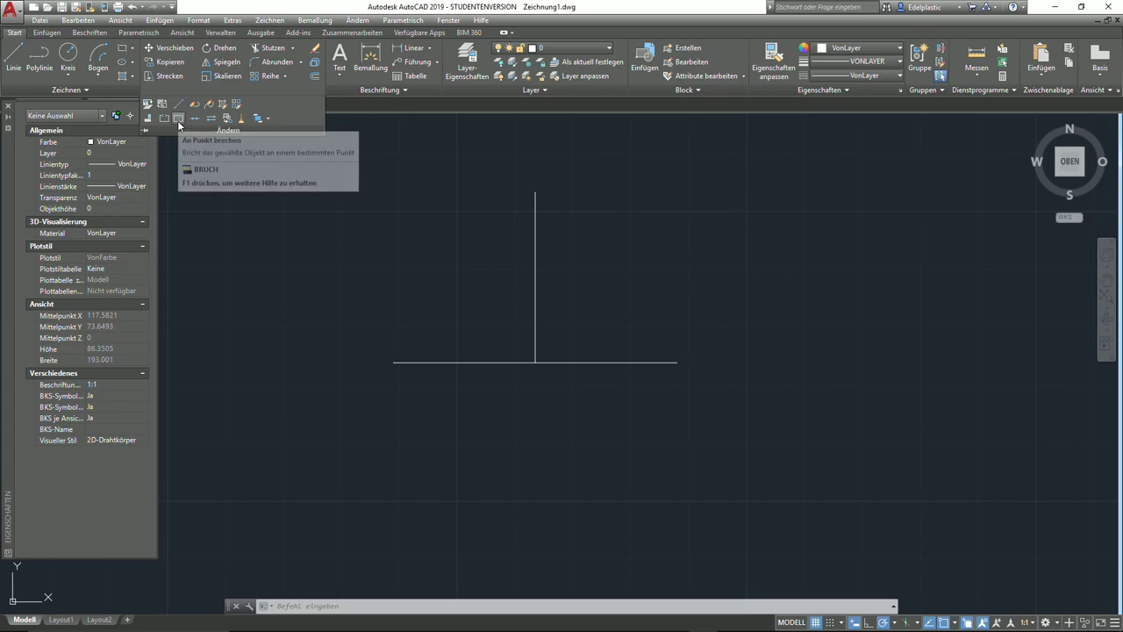
left_click(179, 121)
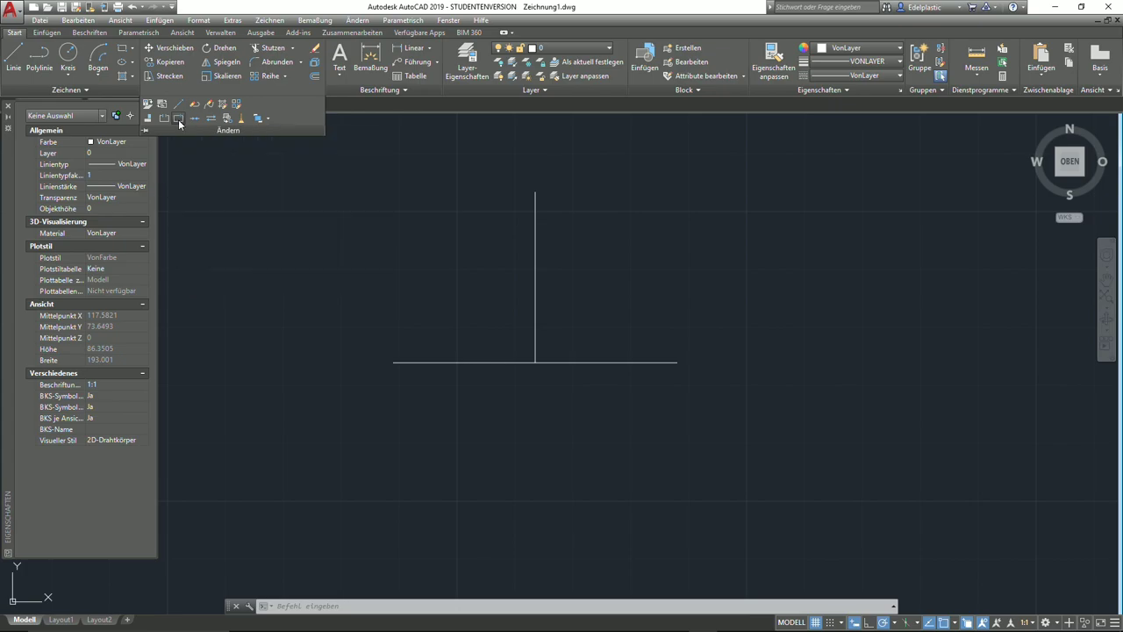
left_click(582, 363)
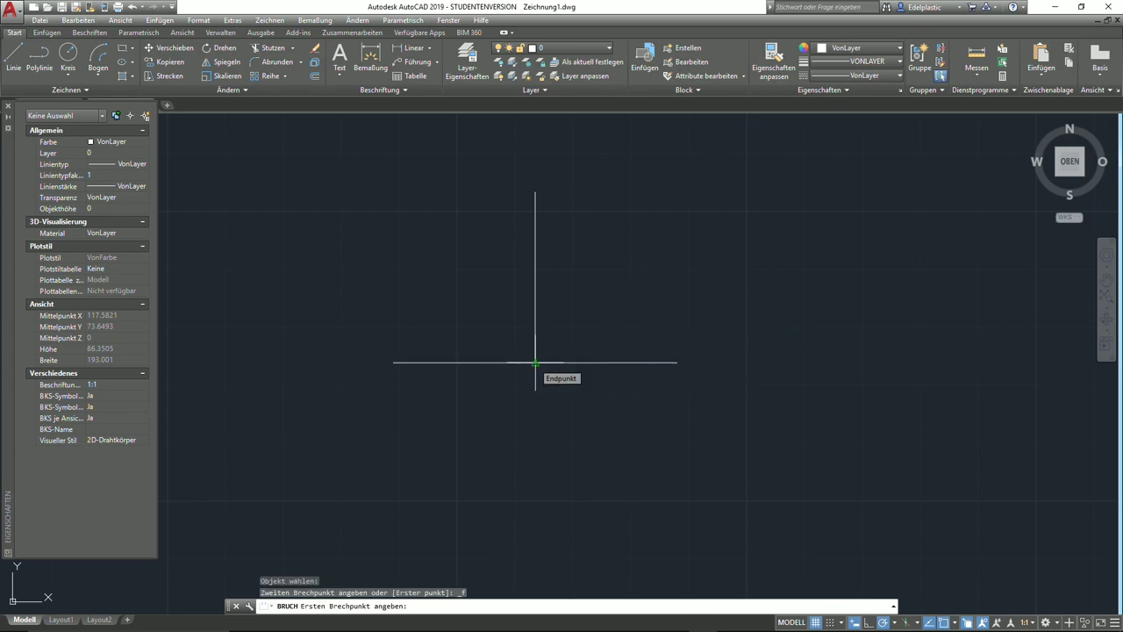
left_click(535, 362)
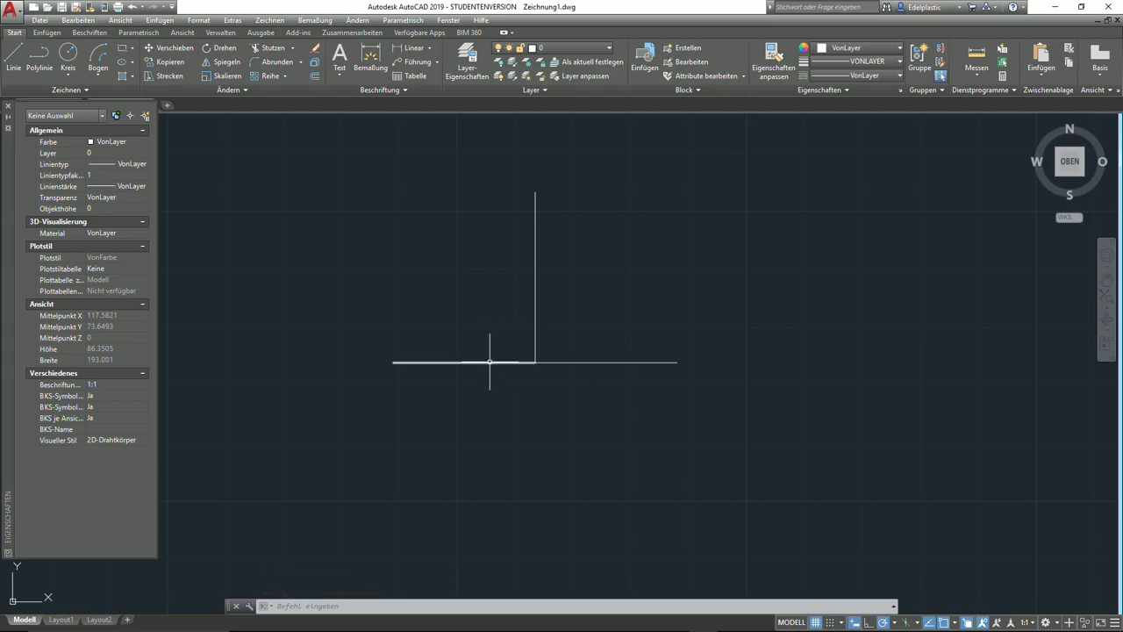
left_click_drag(490, 362, 518, 325)
- Delete the three lines and draw a closed six-point outline notched on the right
key("Delete")
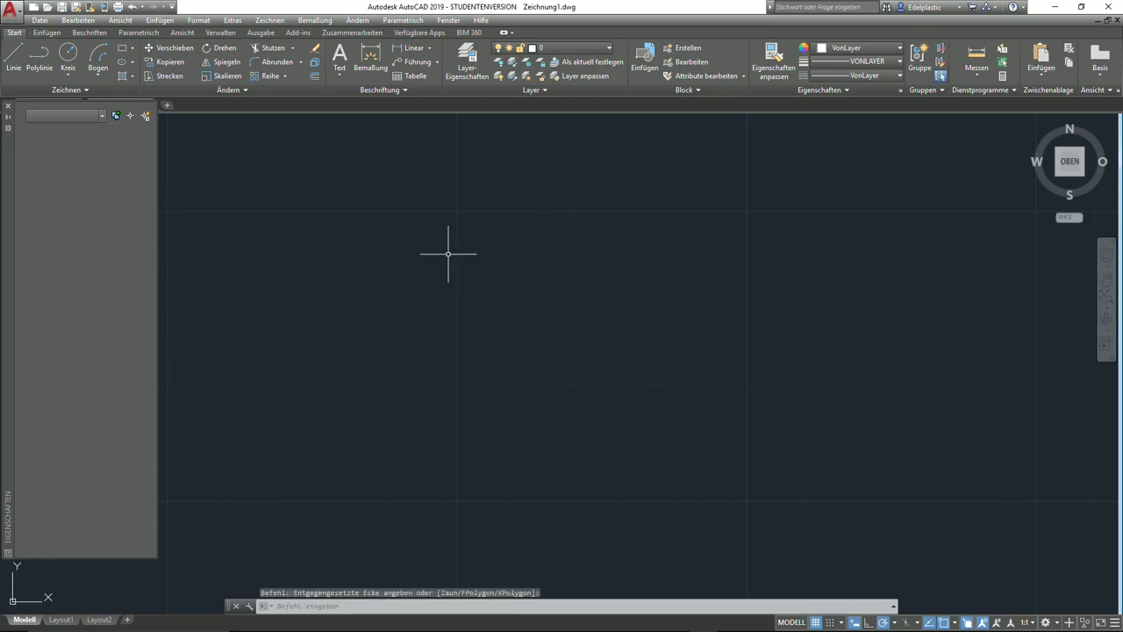
left_click(245, 94)
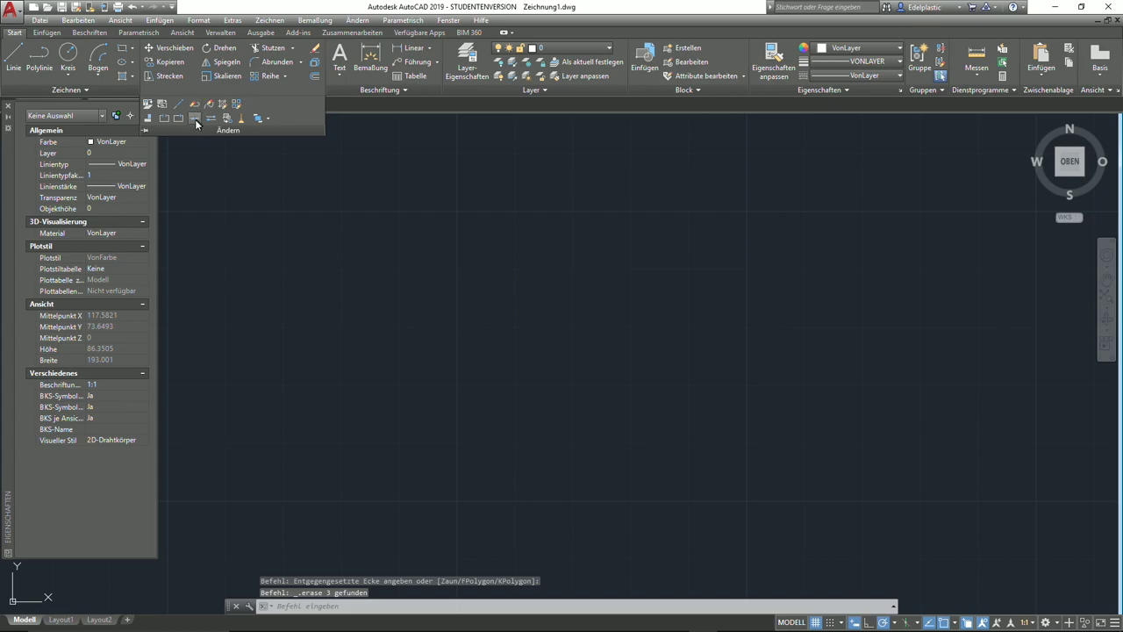
left_click(13, 58)
left_click(432, 374)
left_click(432, 224)
left_click(616, 213)
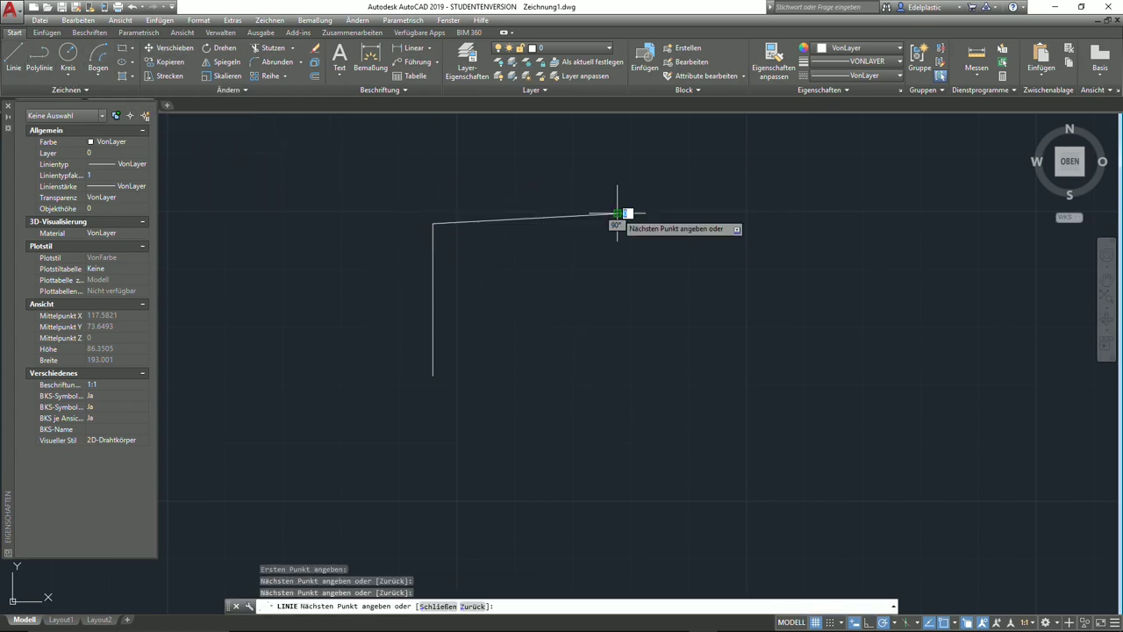
left_click(670, 303)
left_click(538, 309)
left_click(539, 407)
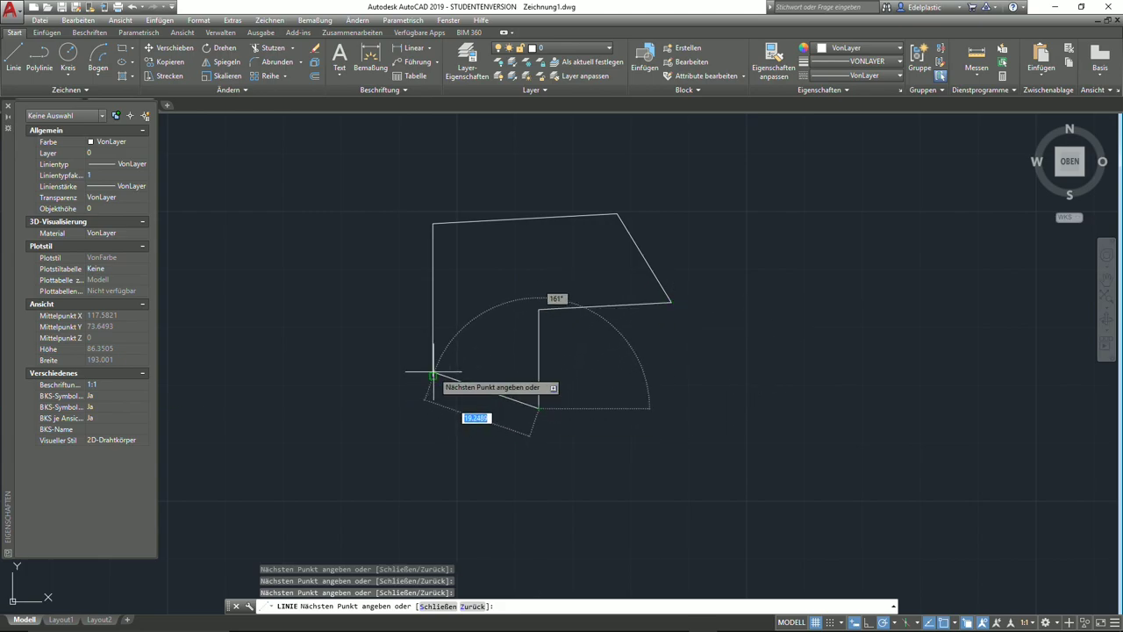
left_click(432, 375)
right_click(432, 376)
left_click(443, 378)
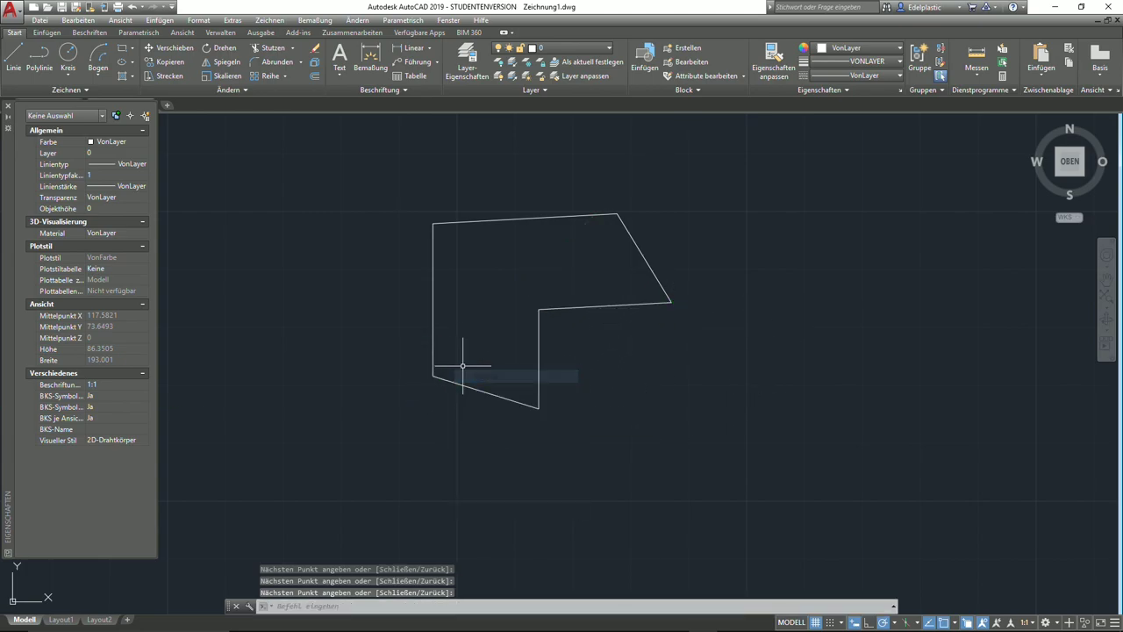
- Select the notch's upper edge to confirm the outline is separate lines
left_click(576, 306)
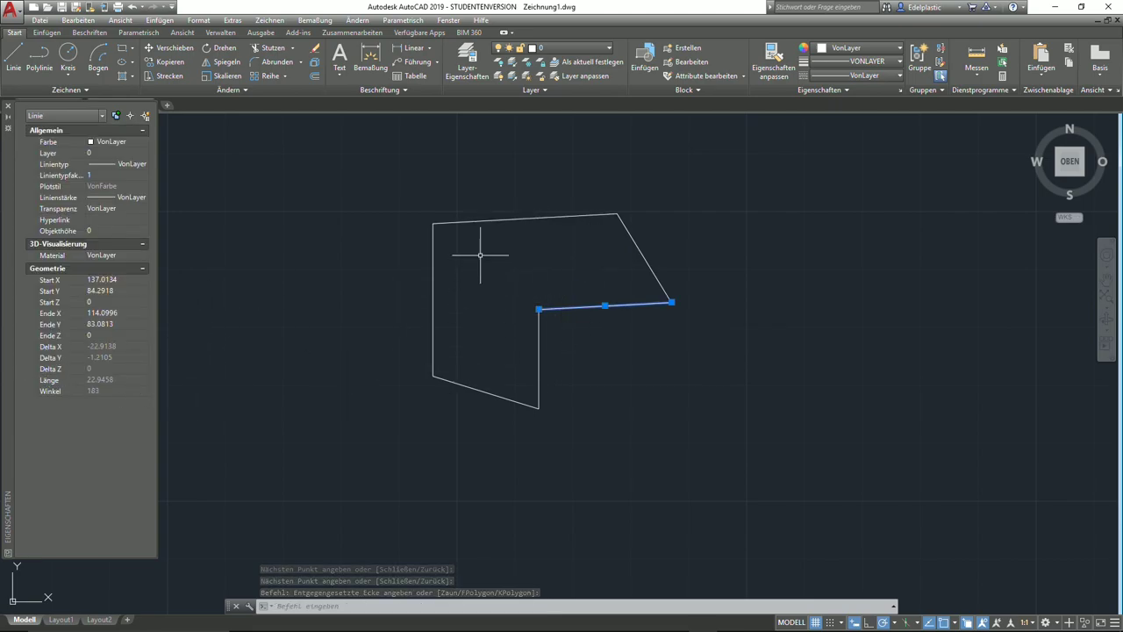
key("Escape")
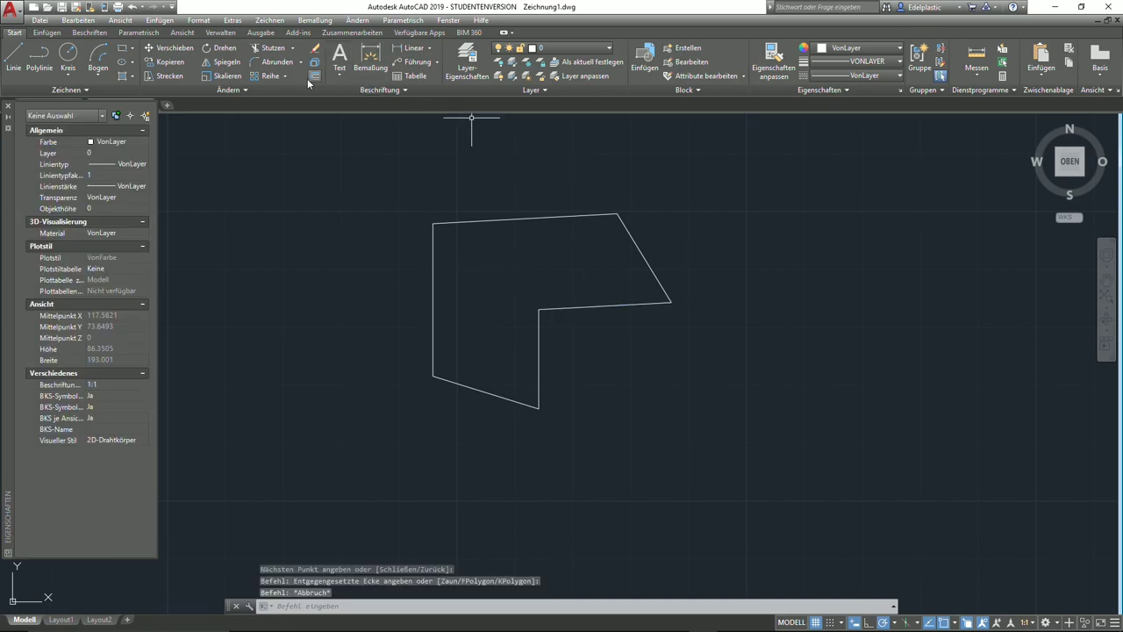
left_click(249, 90)
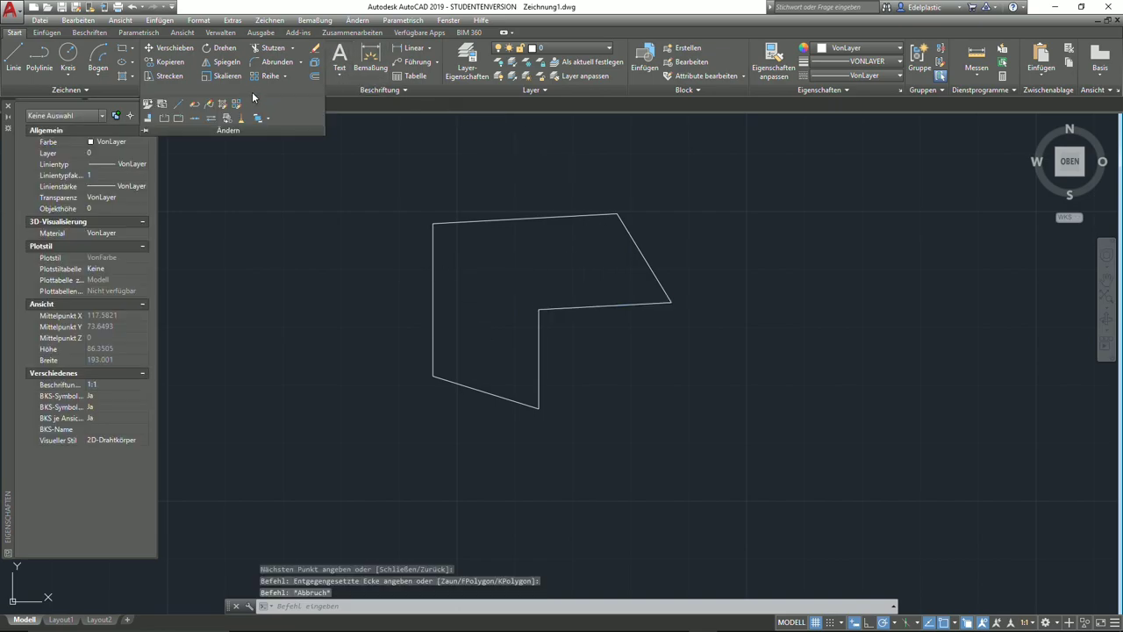
- Join the six outline lines into one closed polyline
left_click(196, 121)
left_click(735, 475)
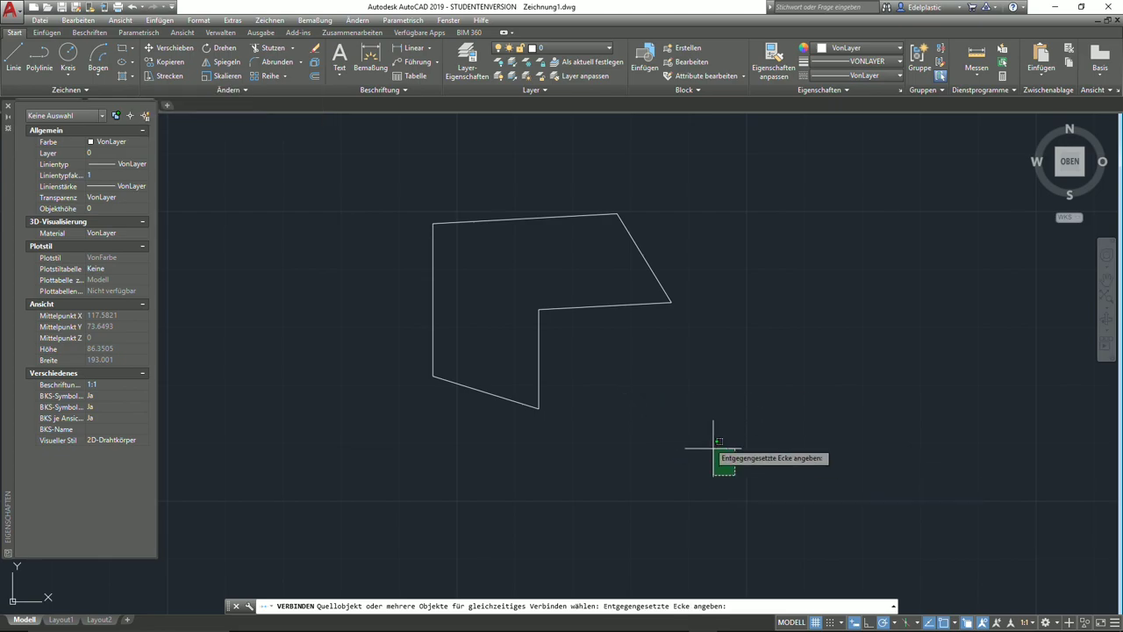
left_click(330, 156)
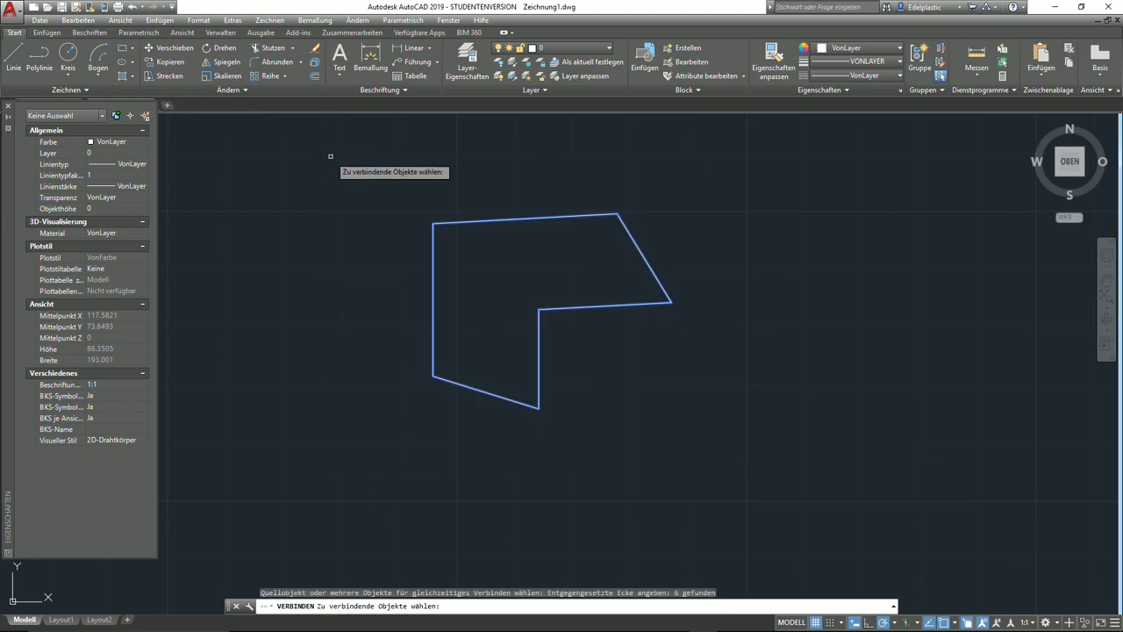
key("Return")
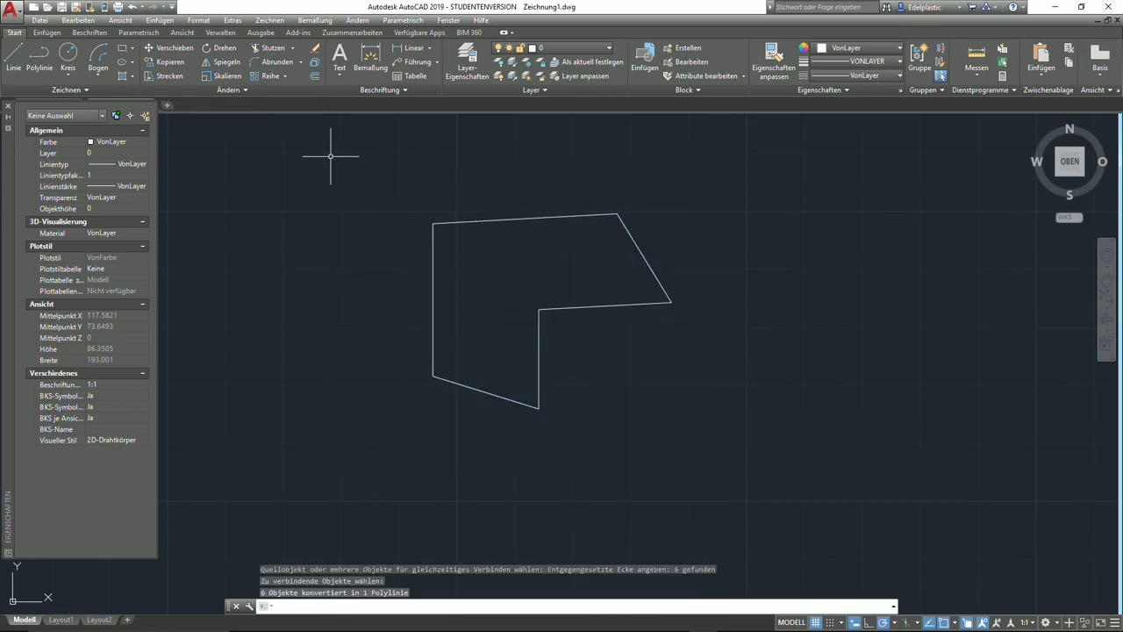
- Check the polyline's area of 829.9561 in Properties, then delete it
left_click(464, 221)
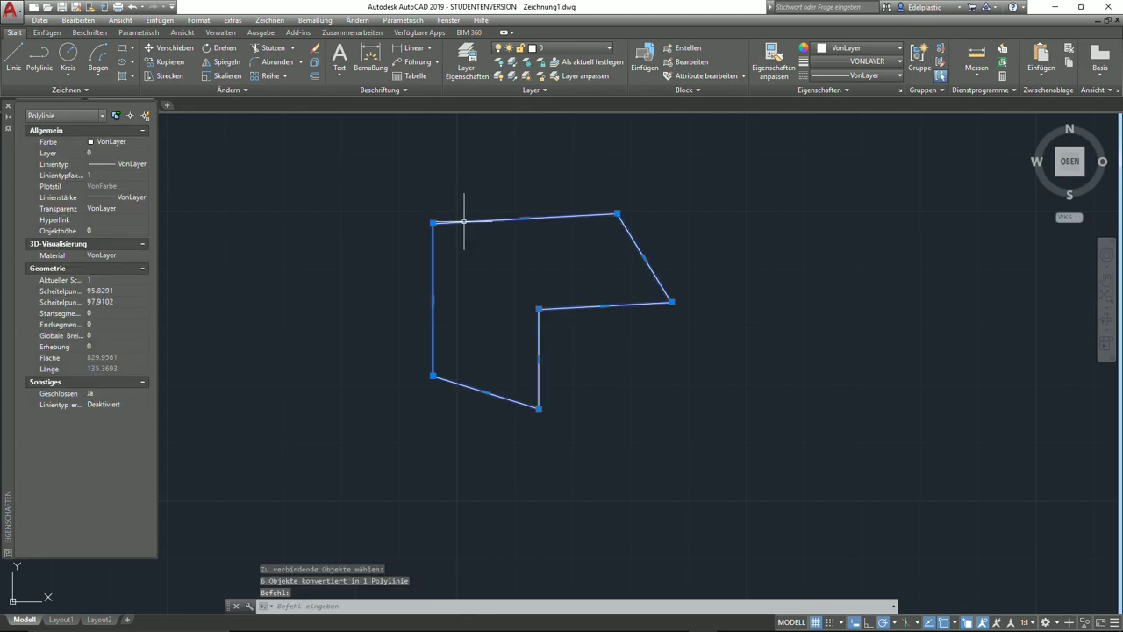
left_click(101, 358)
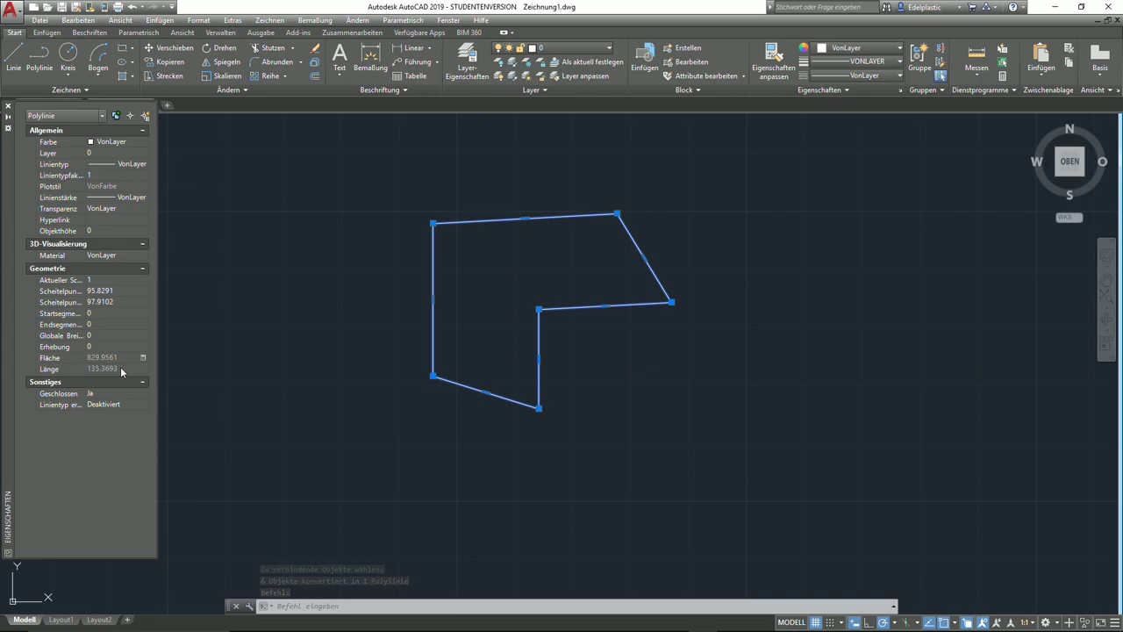
key("Escape")
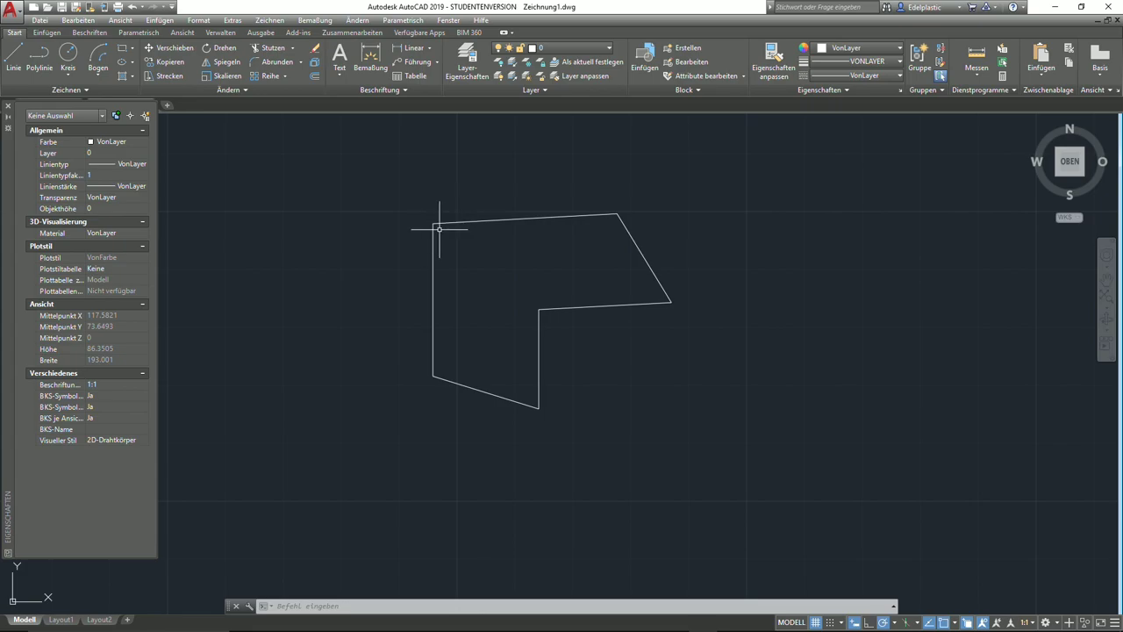
left_click(593, 306)
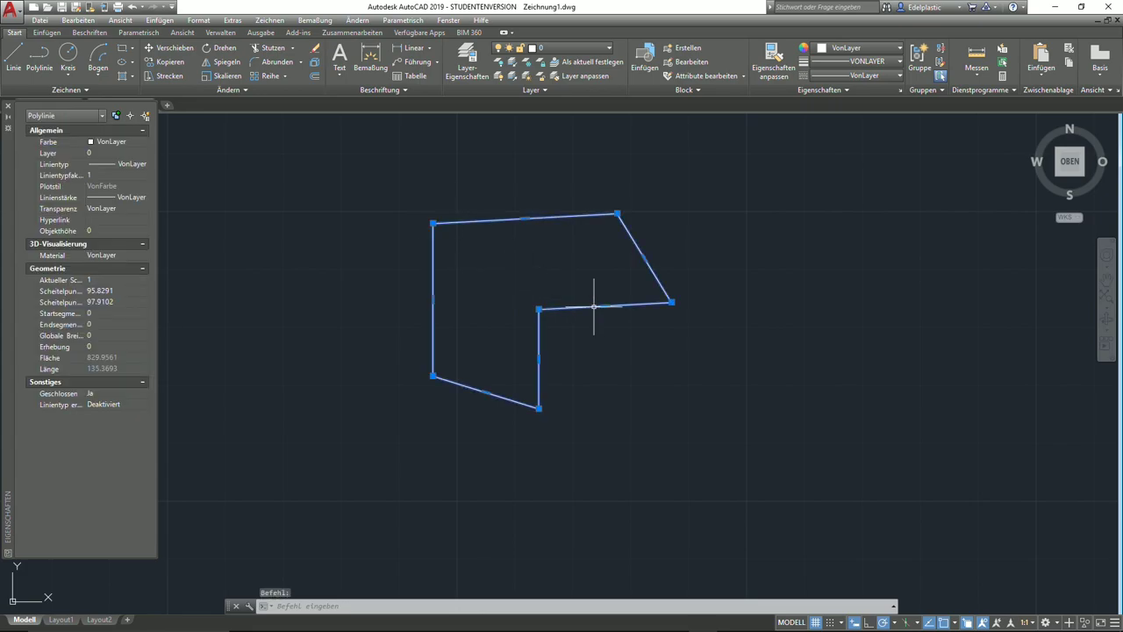
key("Delete")
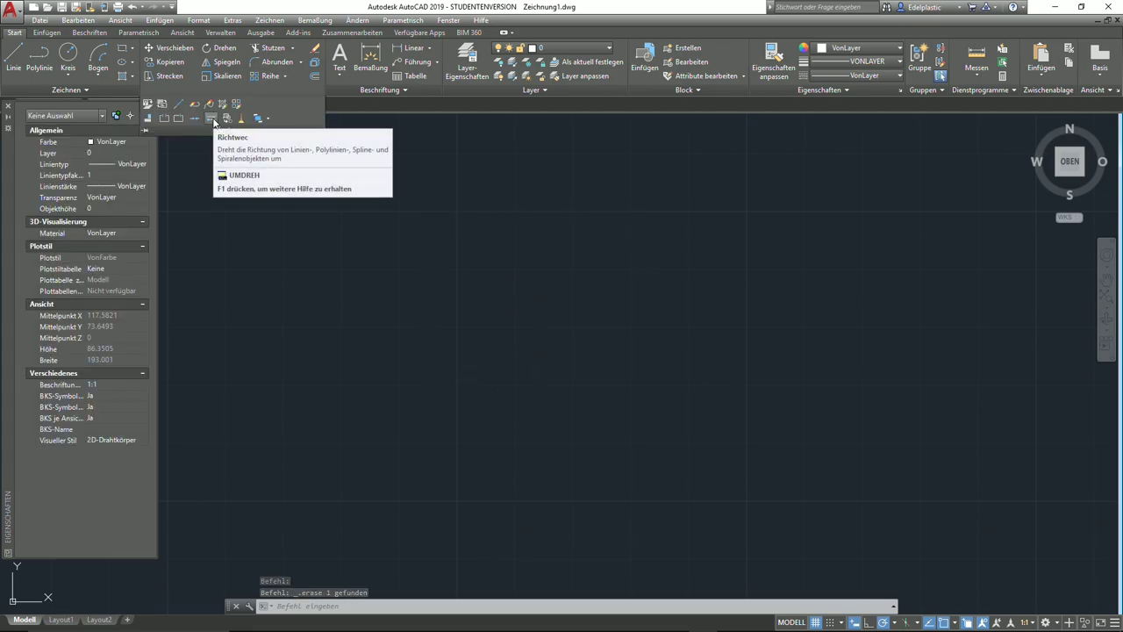
- Draw a horizontal line from left to right
left_click(11, 54)
left_click(424, 282)
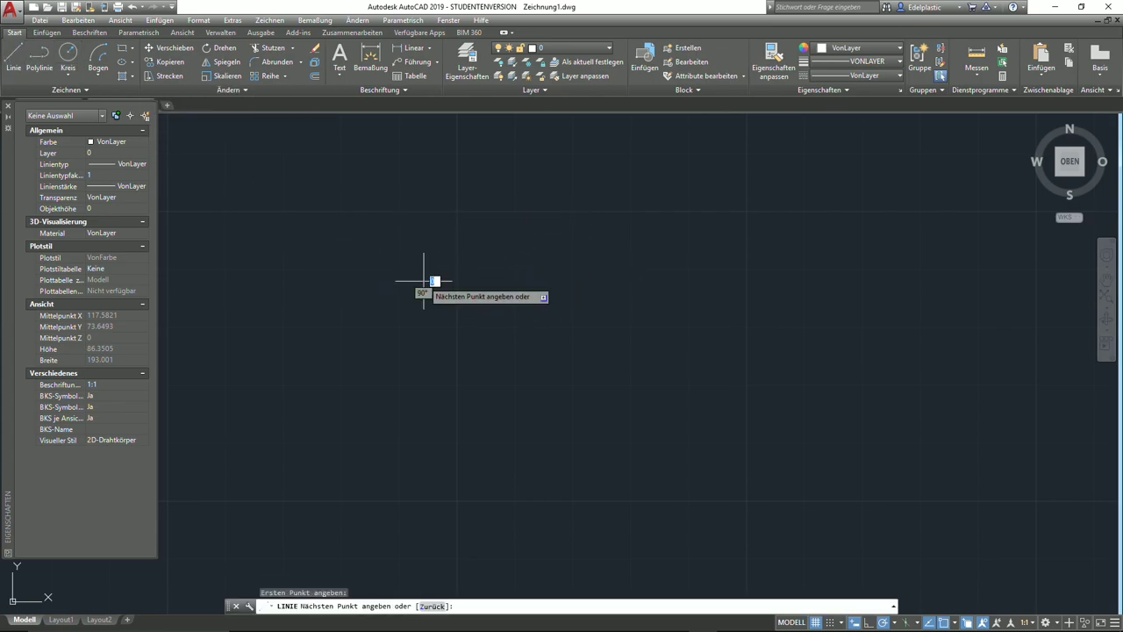
left_click(700, 281)
right_click(701, 283)
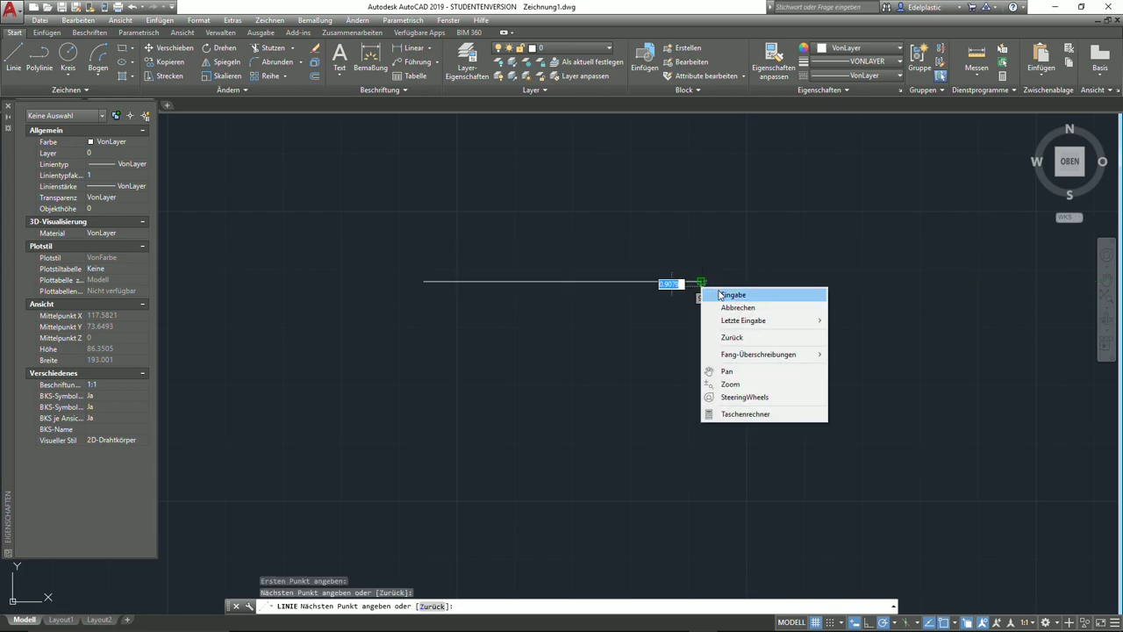
left_click(715, 293)
- Reverse the line's direction so it runs right to left
left_click(249, 89)
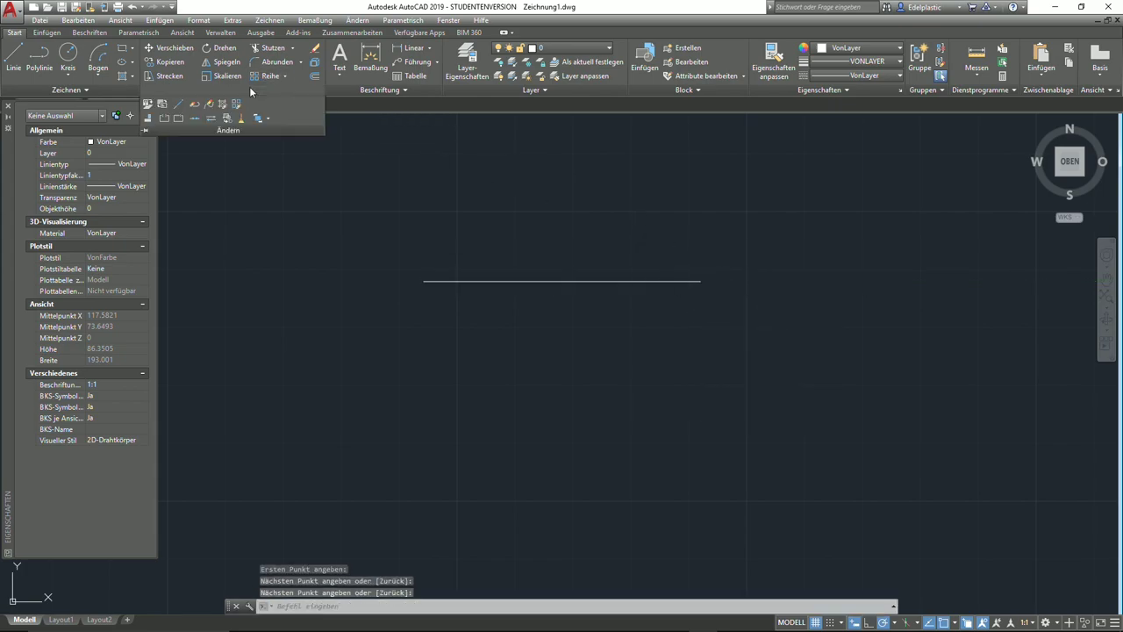
left_click(211, 118)
left_click(530, 280)
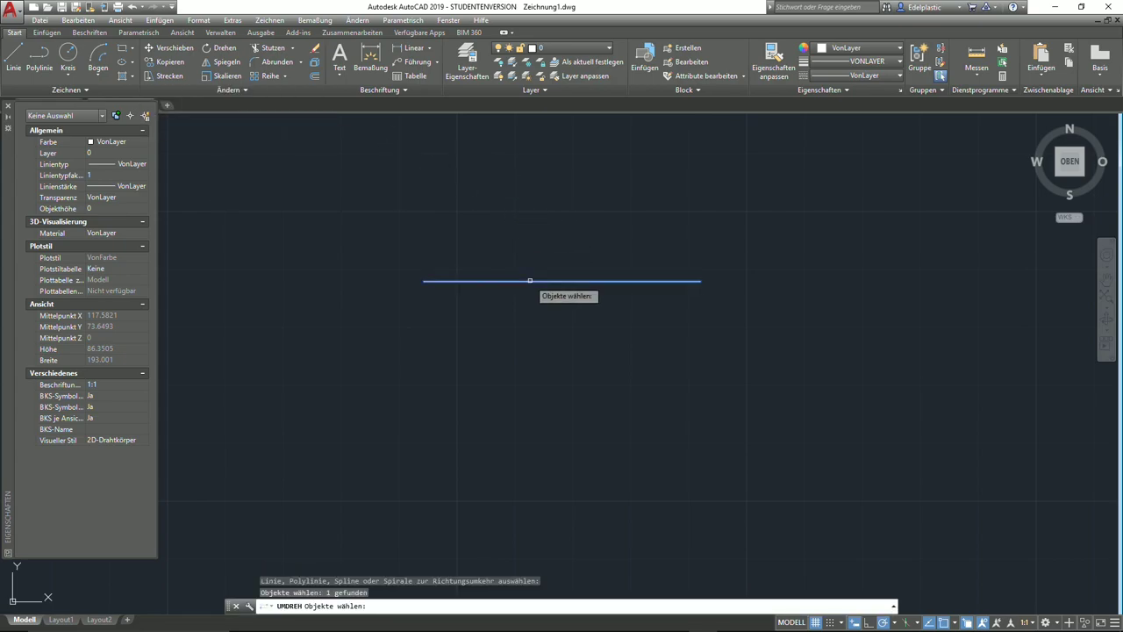
key("Return")
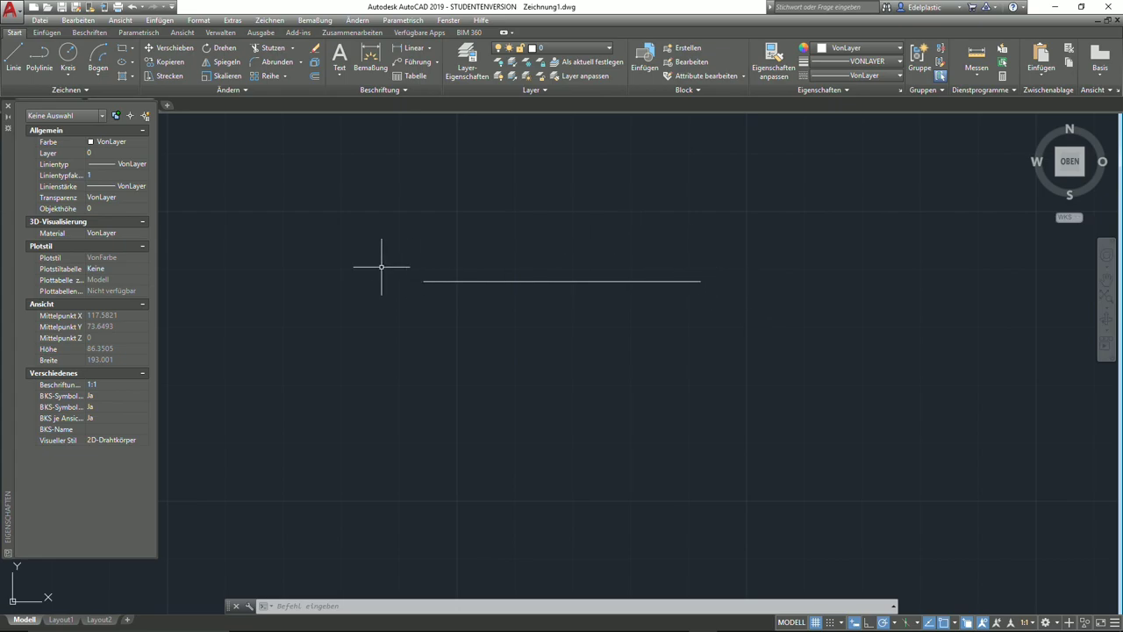
- Select the line to verify its new direction, then delete it
left_click(494, 359)
left_click(398, 228)
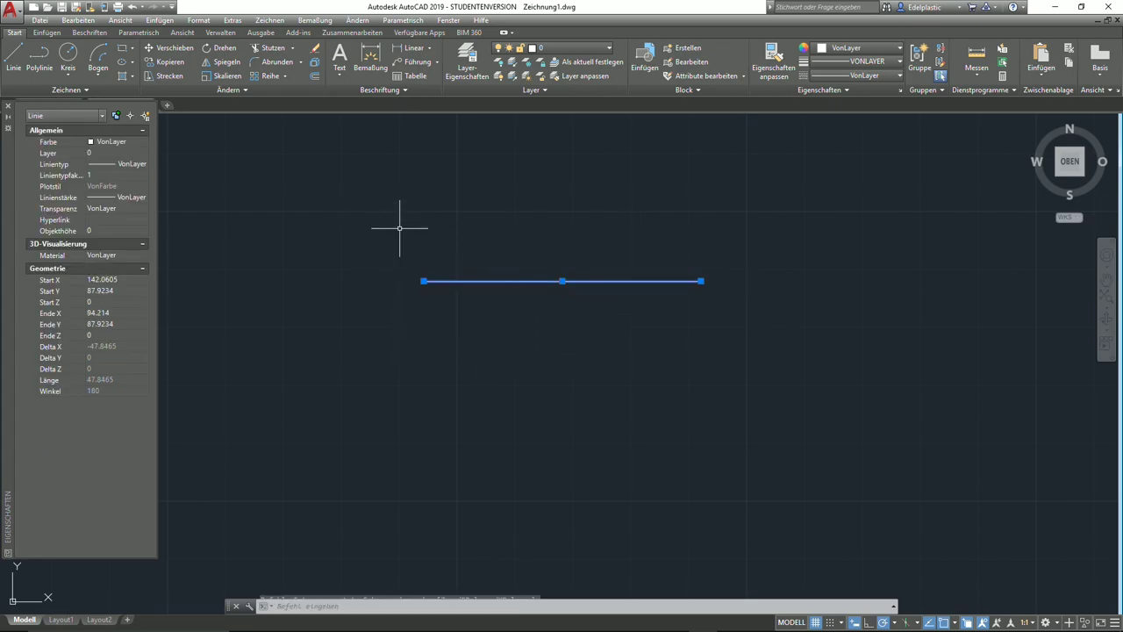
key("Delete")
left_click(243, 85)
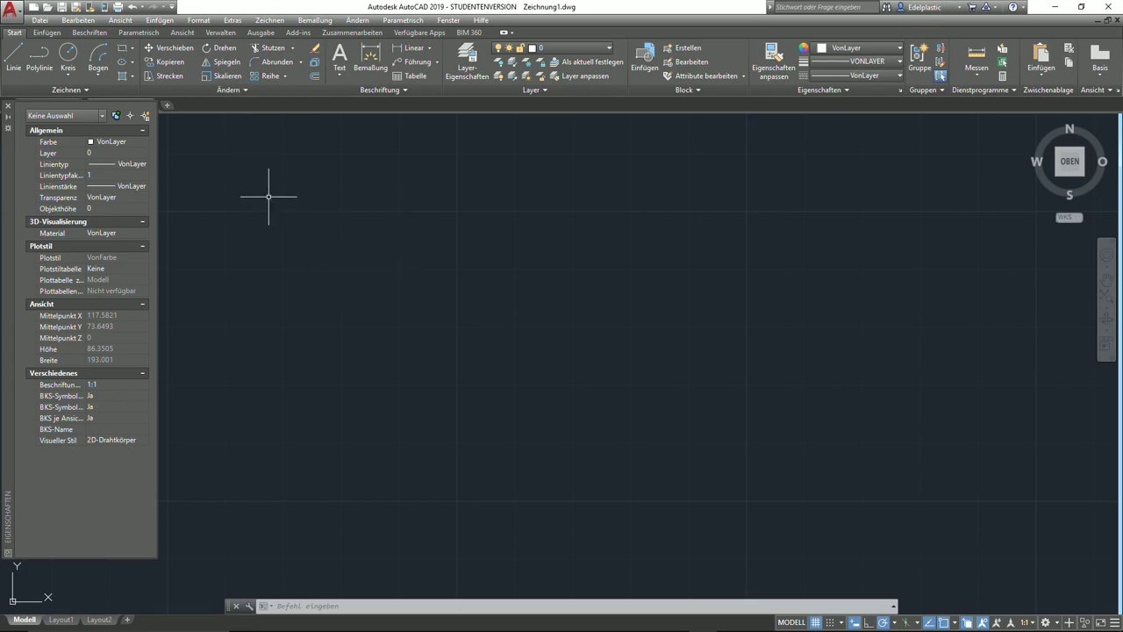
- Draw a small square with the Rectangle tool
left_click(234, 90)
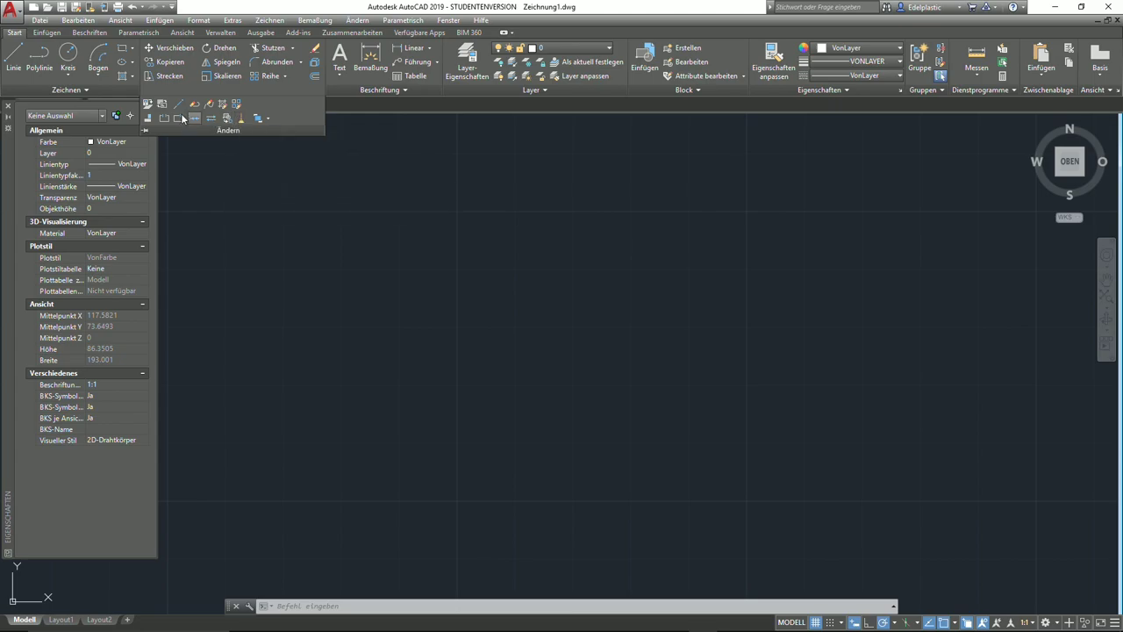
left_click(123, 47)
left_click(399, 327)
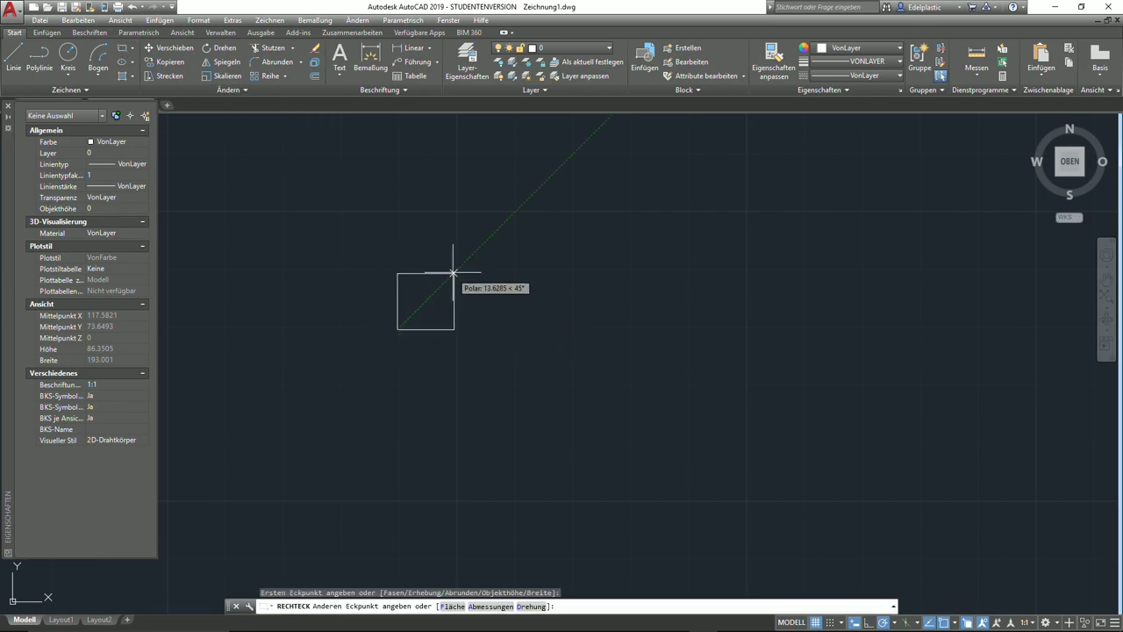
left_click(454, 273)
- Copy the square onto itself, creating an overlapping duplicate
left_click(168, 64)
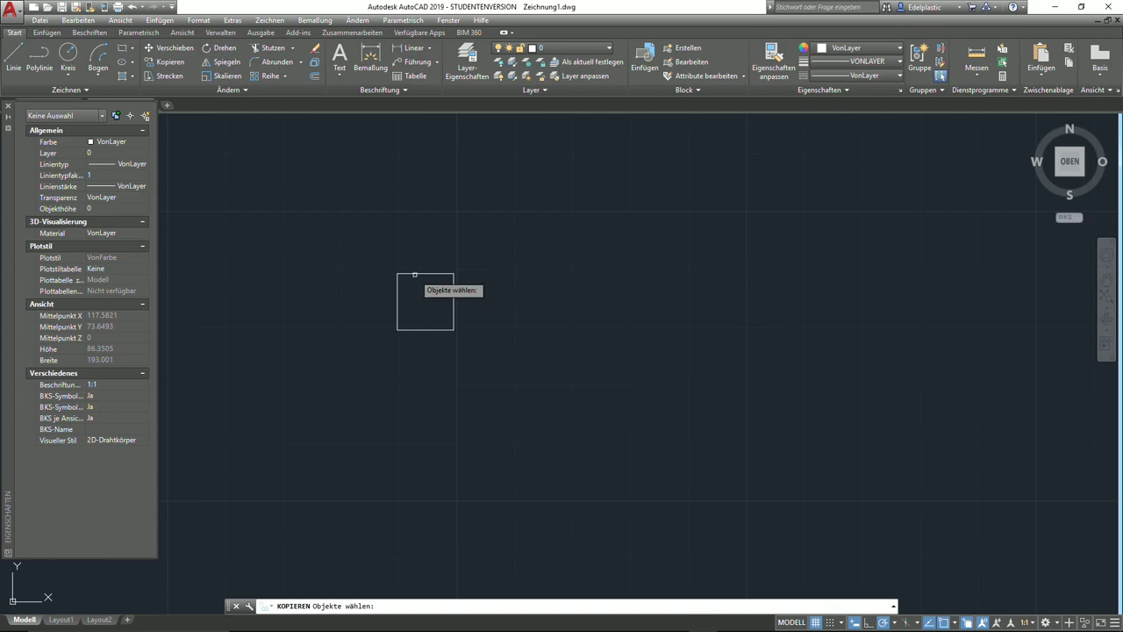
left_click(414, 275)
key("Return")
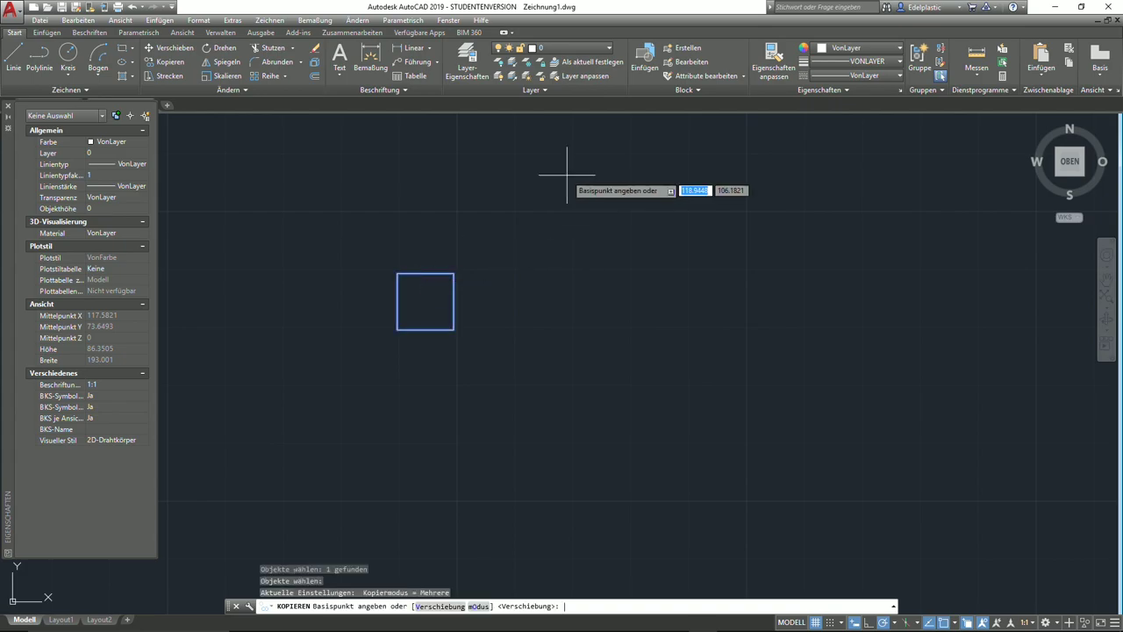
left_click(396, 274)
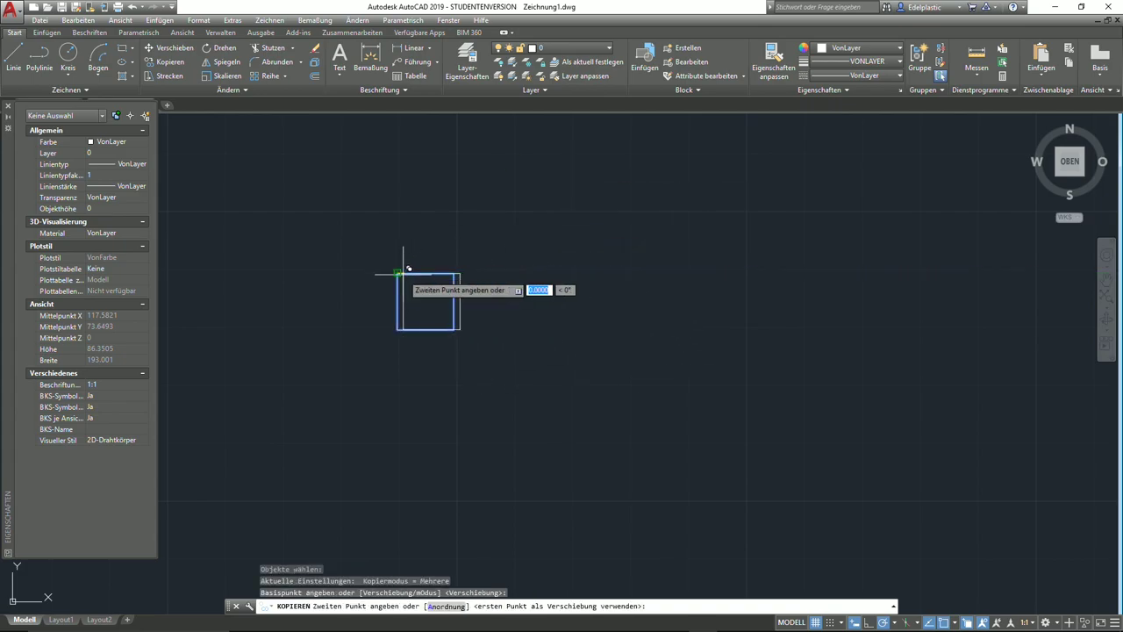
key("Return")
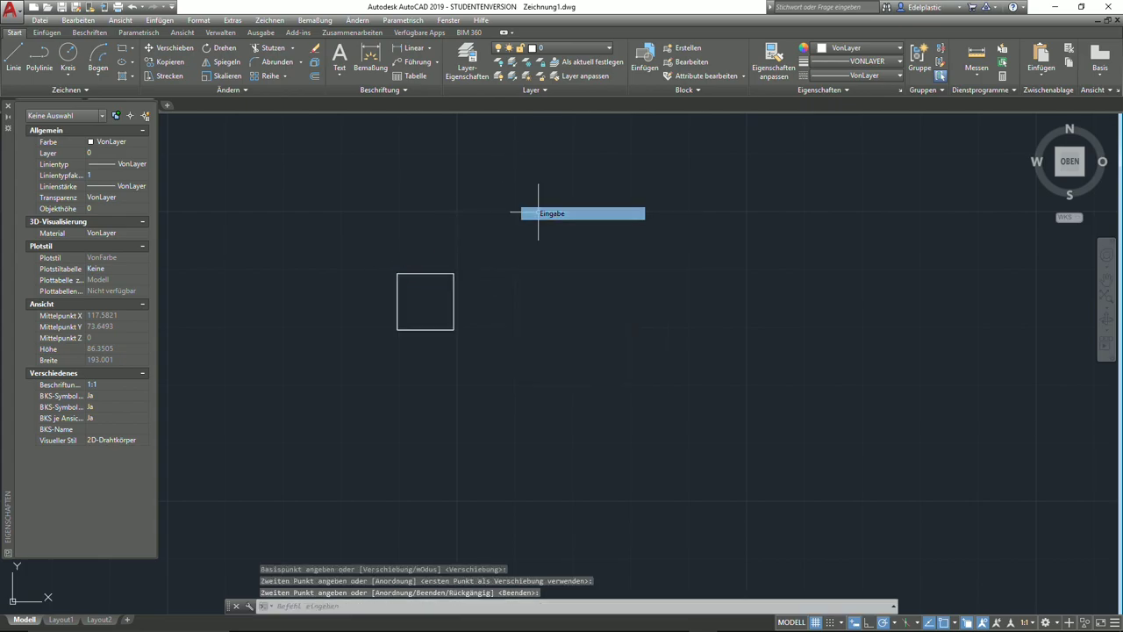
left_click(438, 273)
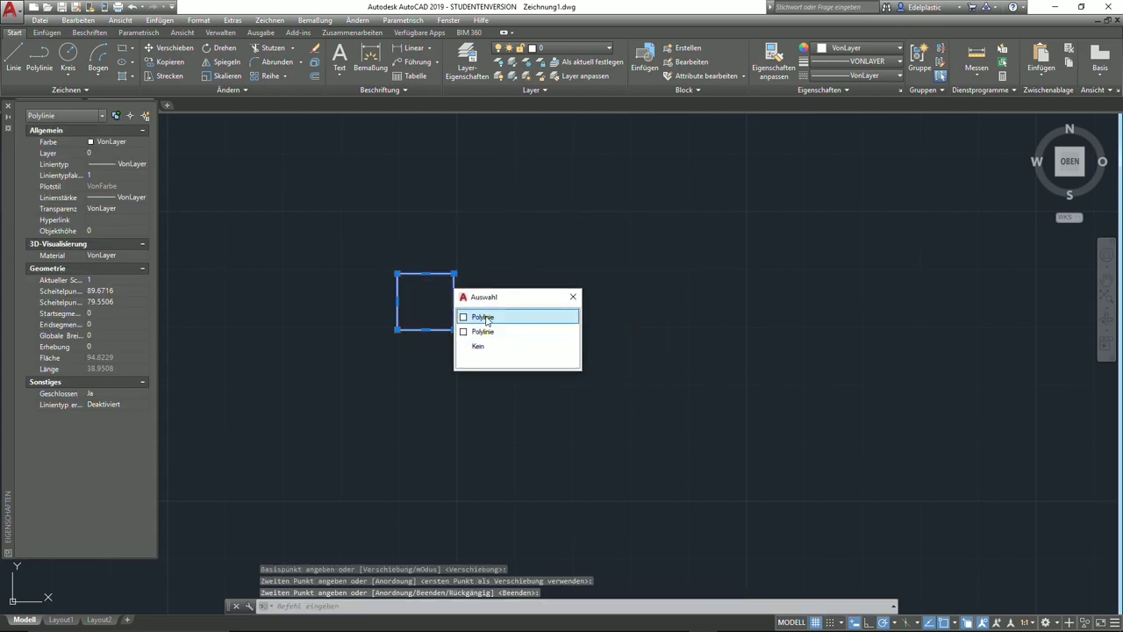
left_click(573, 296)
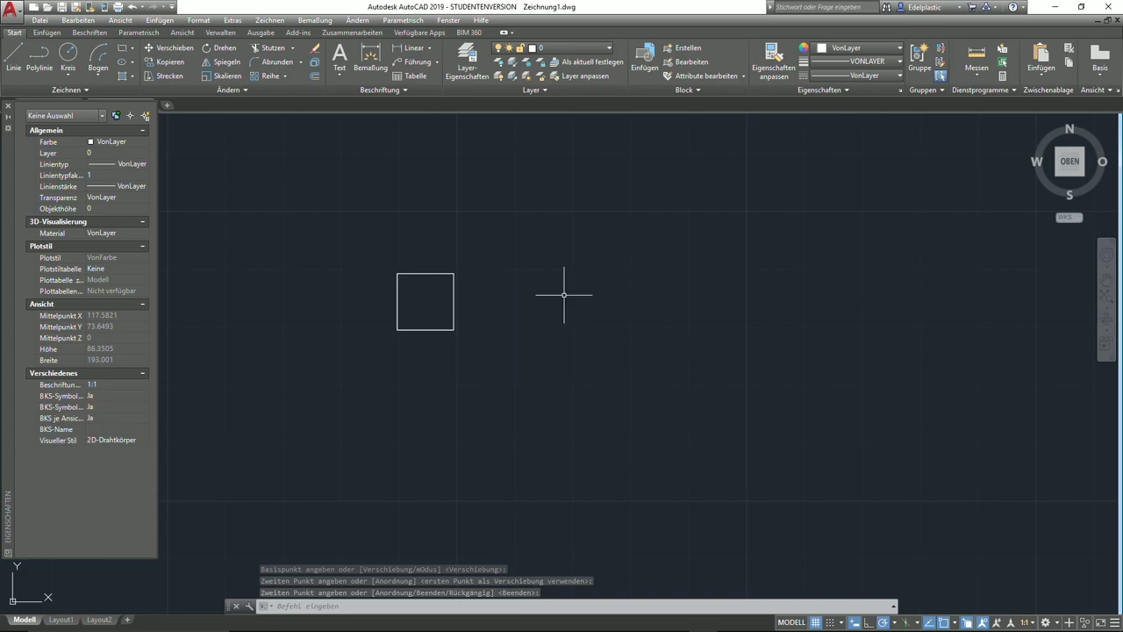
- Run Overkill on both overlapping squares to delete the duplicate with default settings
left_click(246, 90)
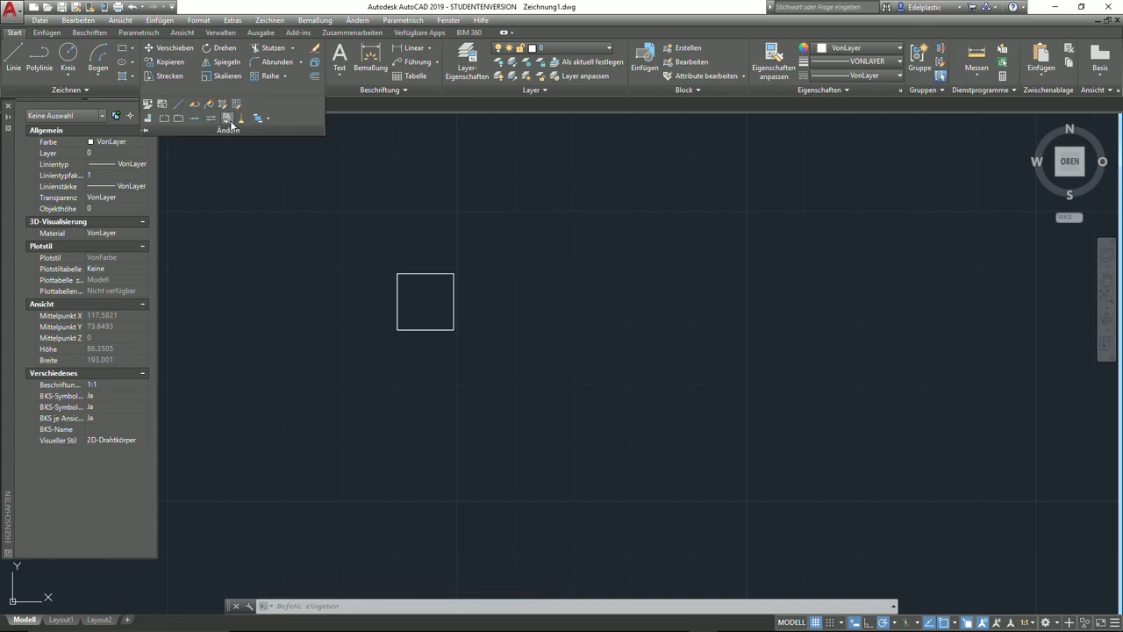
left_click(239, 120)
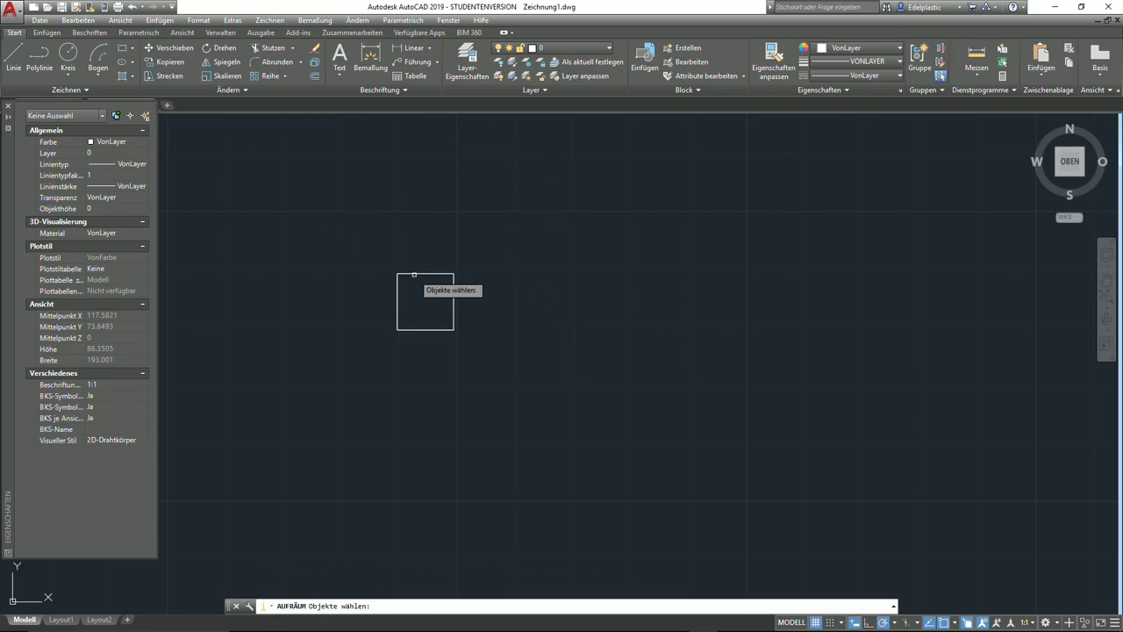
left_click(512, 349)
left_click(315, 198)
key("Return")
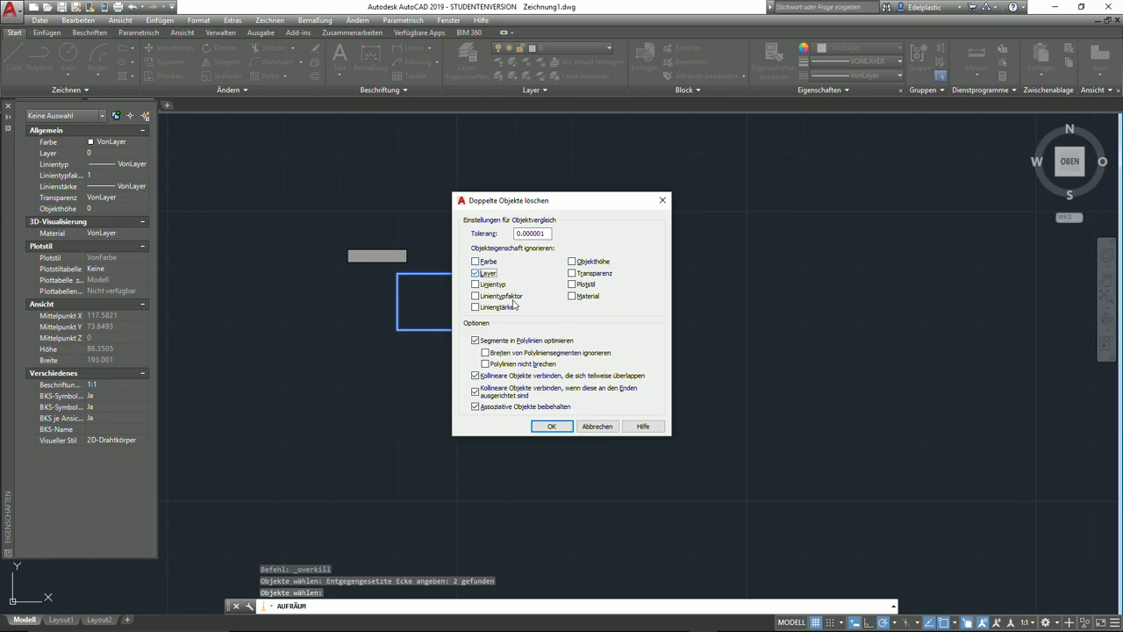
left_click(551, 426)
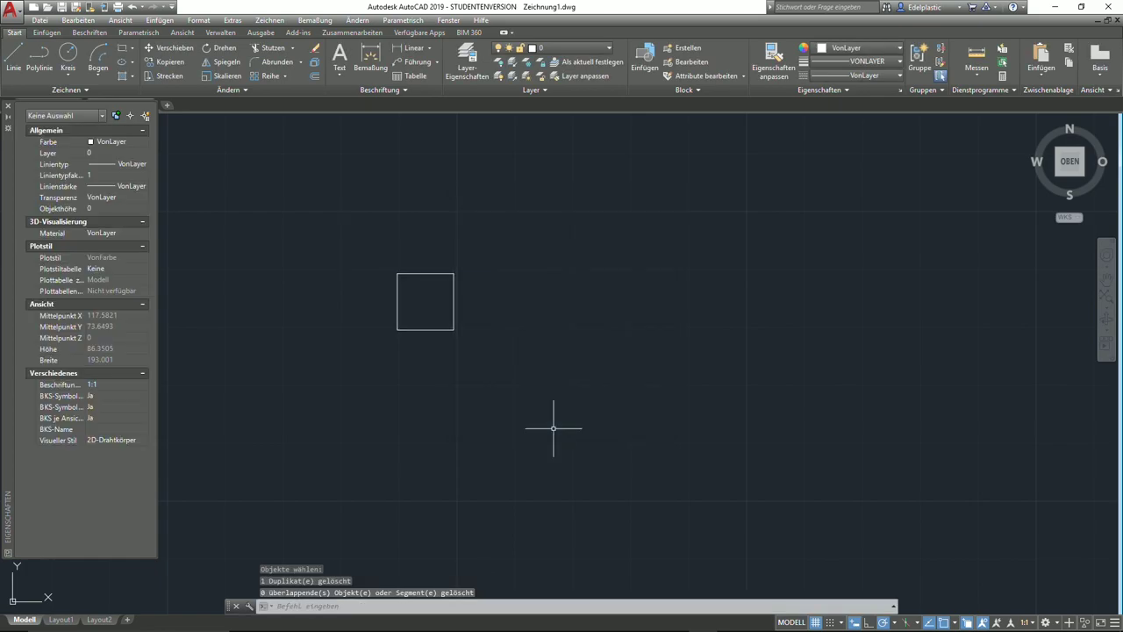
- Select the remaining square to confirm only one copy is left
left_click(441, 329)
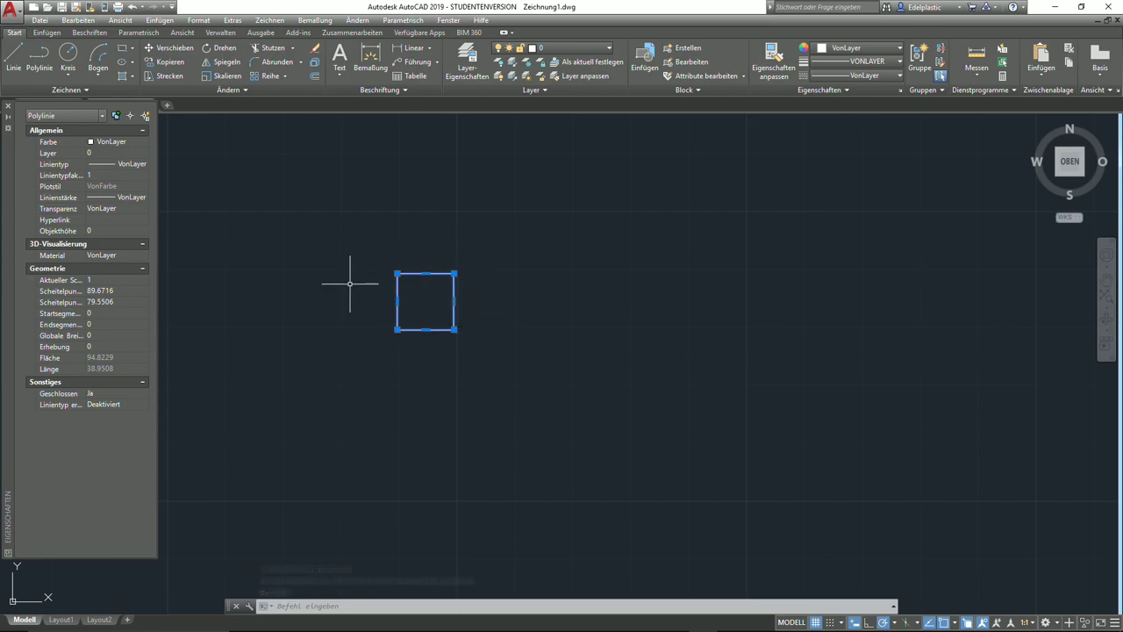
key("Escape")
left_click(244, 89)
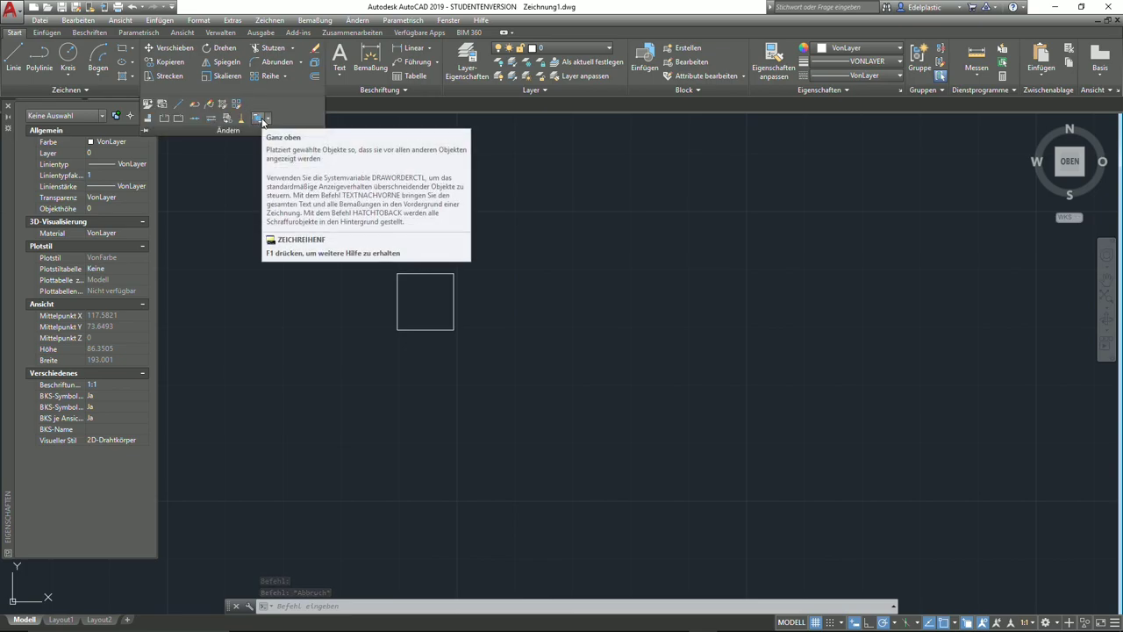
key("Escape")
key("Escape")
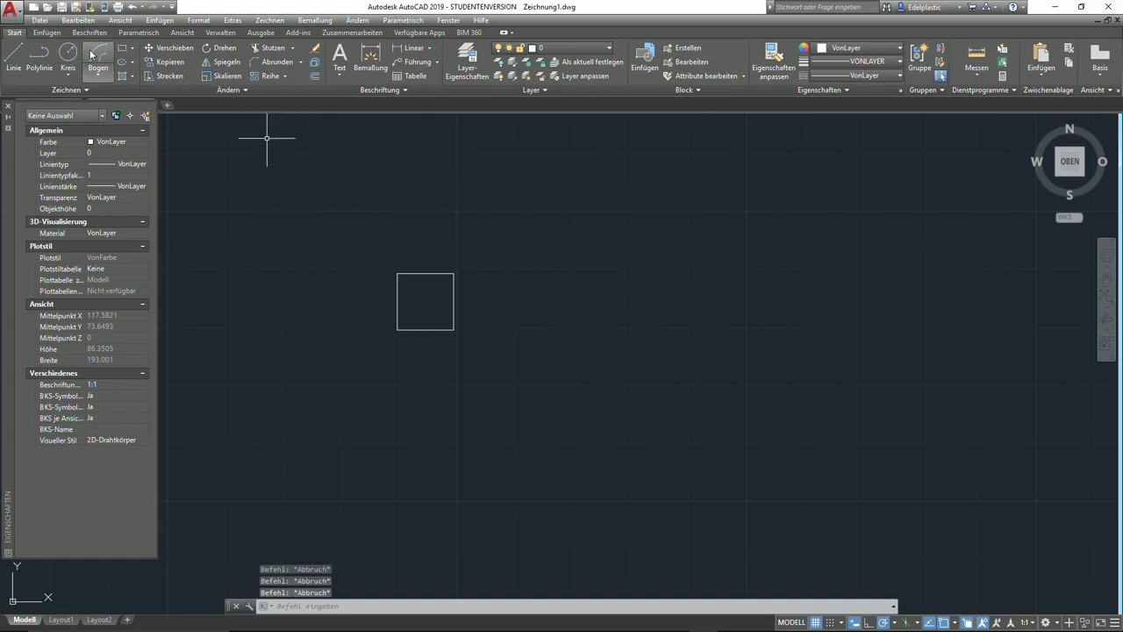
- Create Layer1 in the Layer Properties manager with green colour index 82
left_click(481, 59)
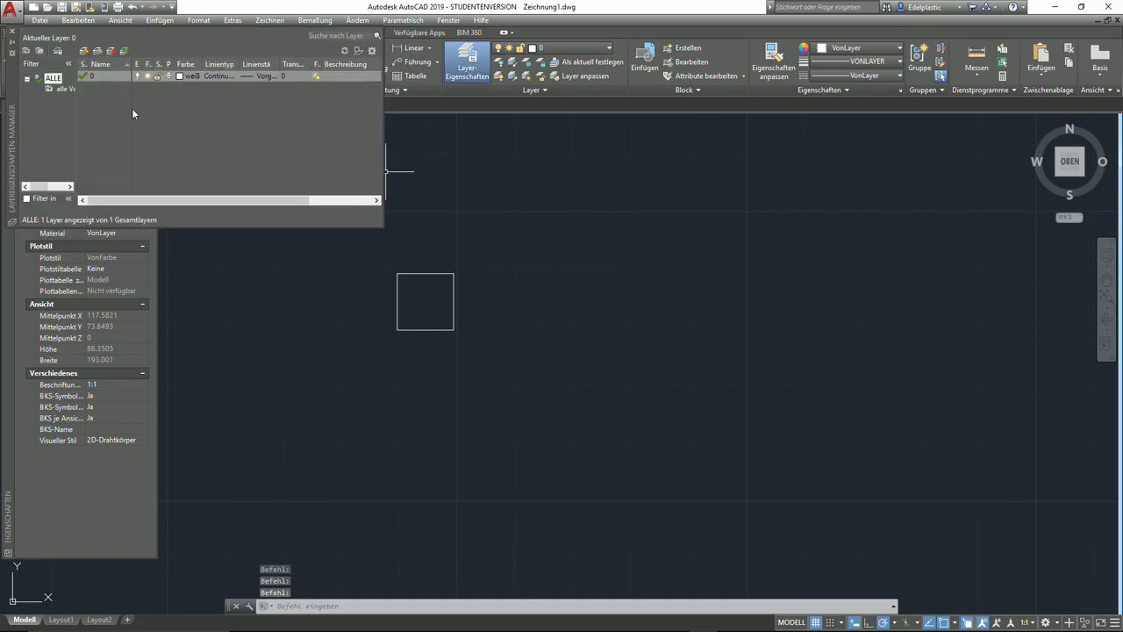
right_click(98, 75)
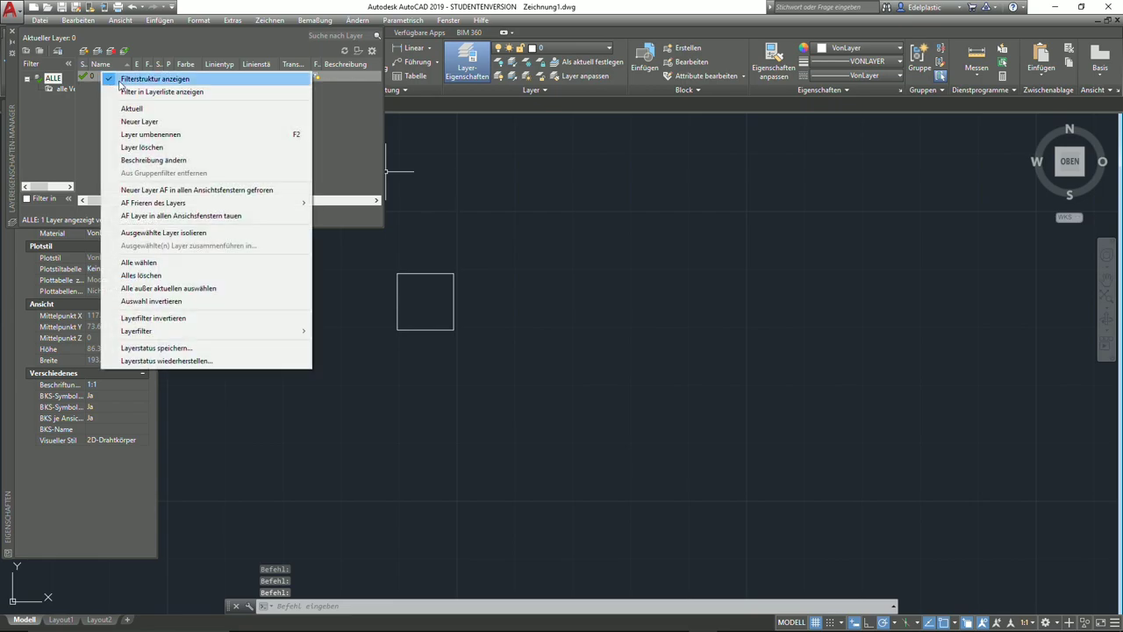
left_click(148, 121)
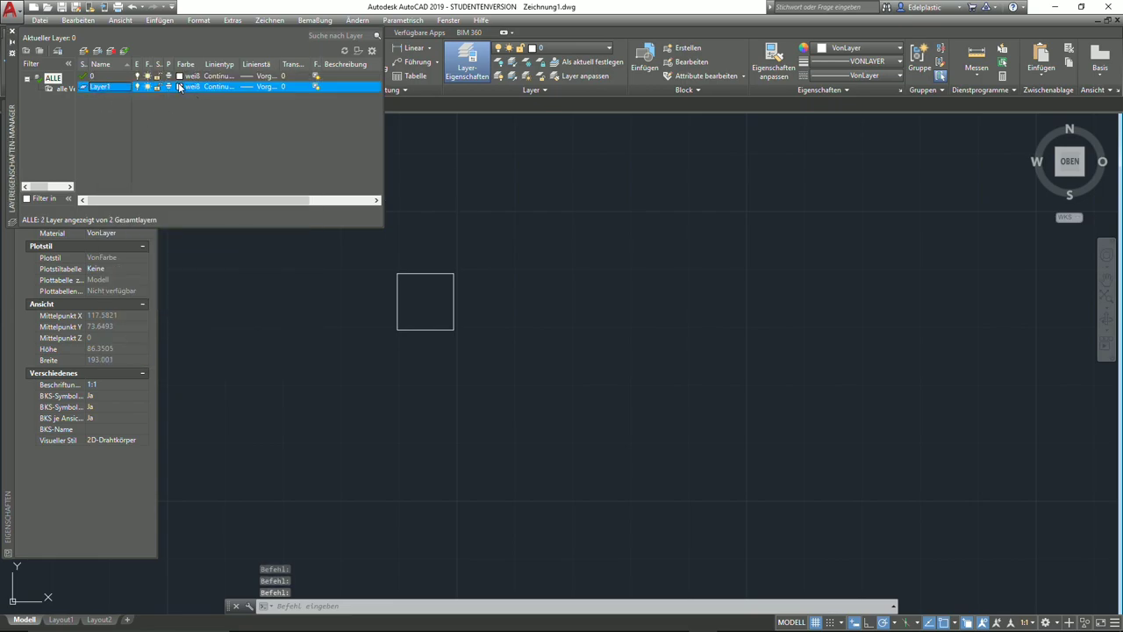
left_click(179, 87)
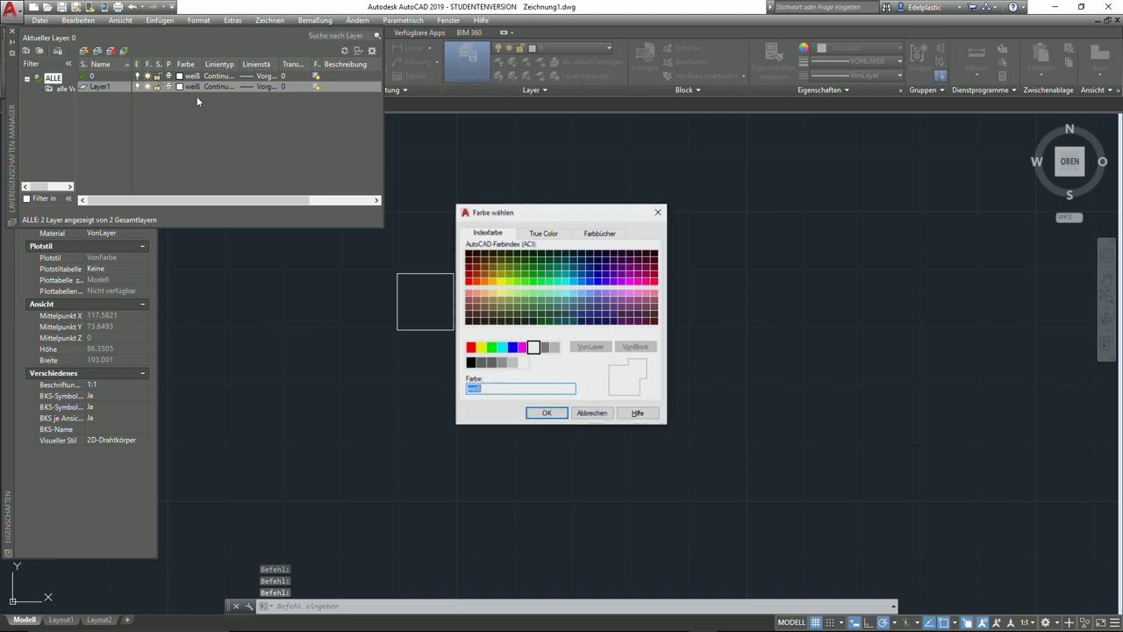
left_click(528, 279)
left_click(546, 413)
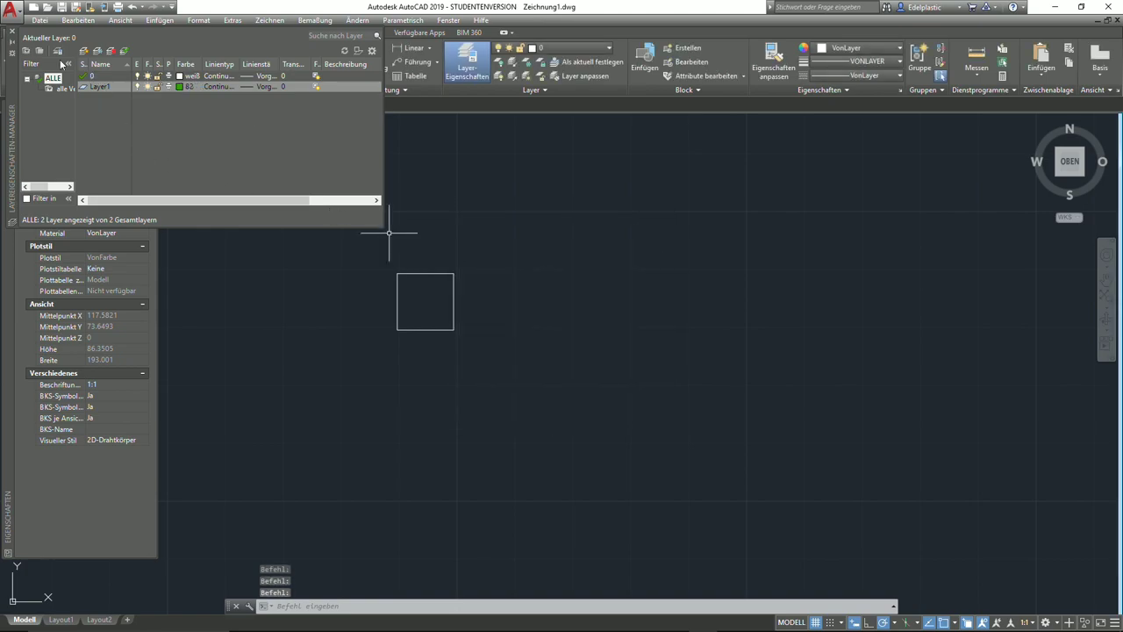
left_click(15, 33)
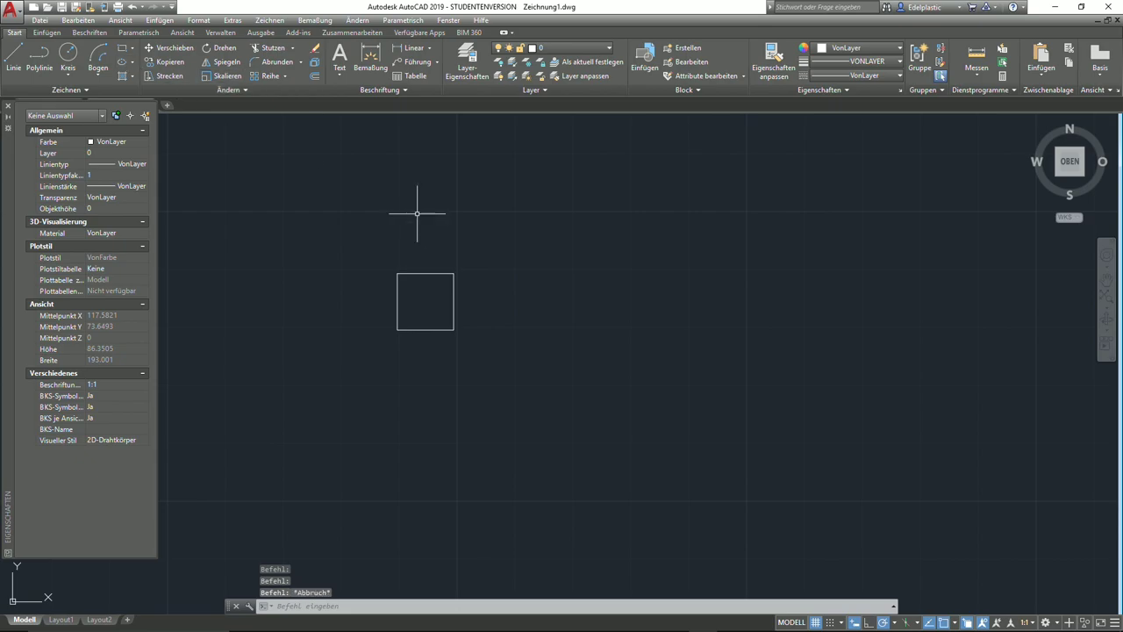
left_click(566, 49)
- Make Layer1 current and draw a green rectangle over the white square
left_click(552, 76)
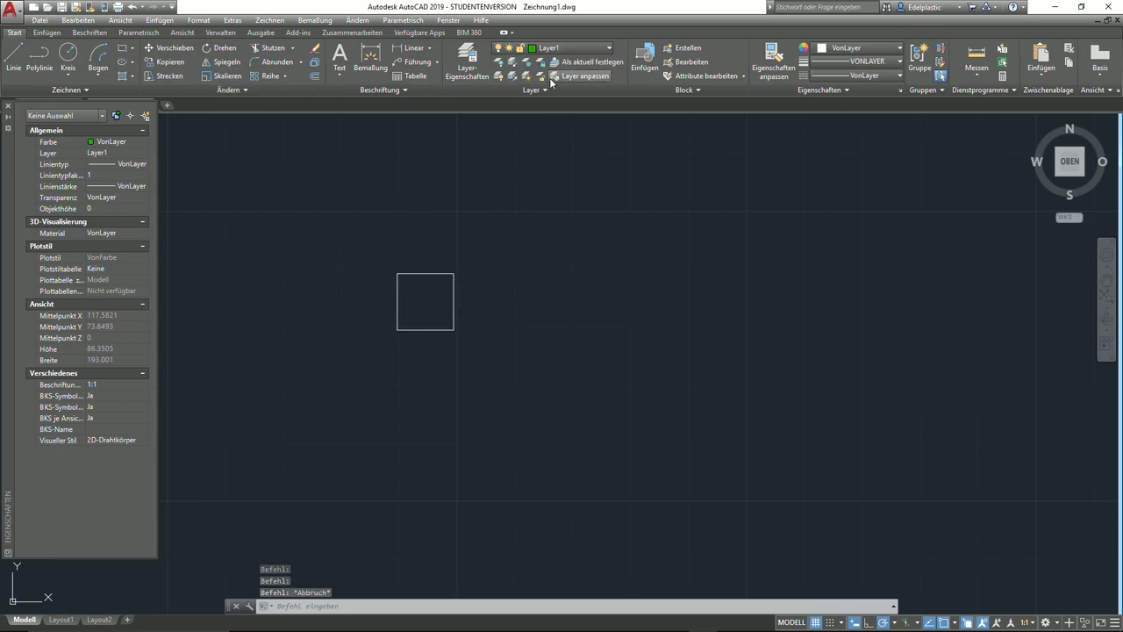
left_click(123, 50)
left_click(397, 273)
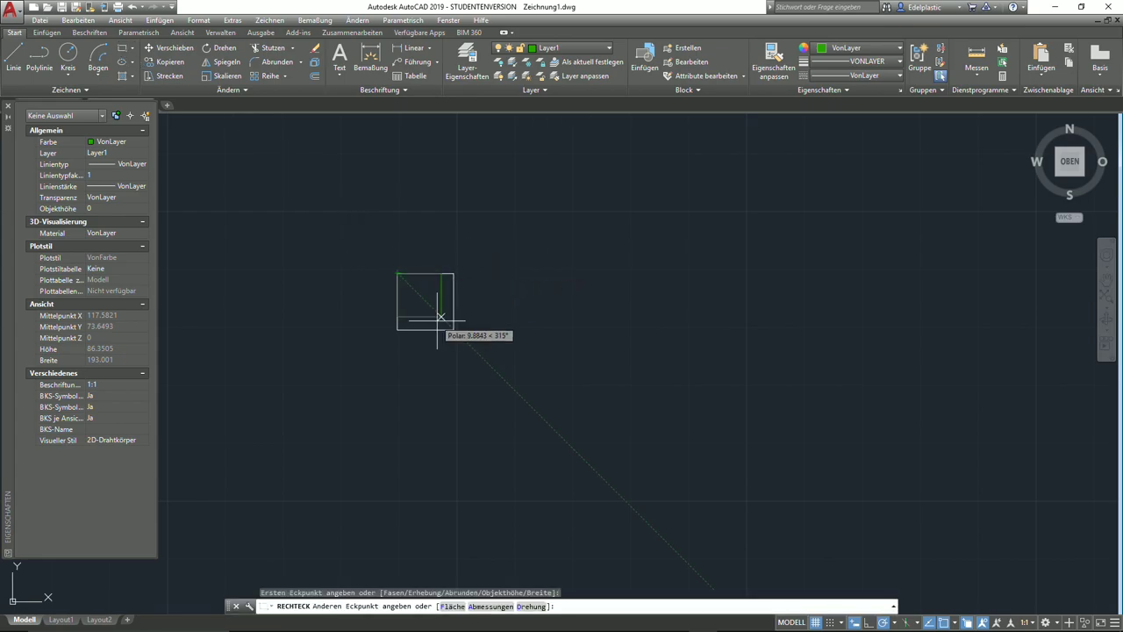
right_click(531, 339)
key("Escape")
key("Escape")
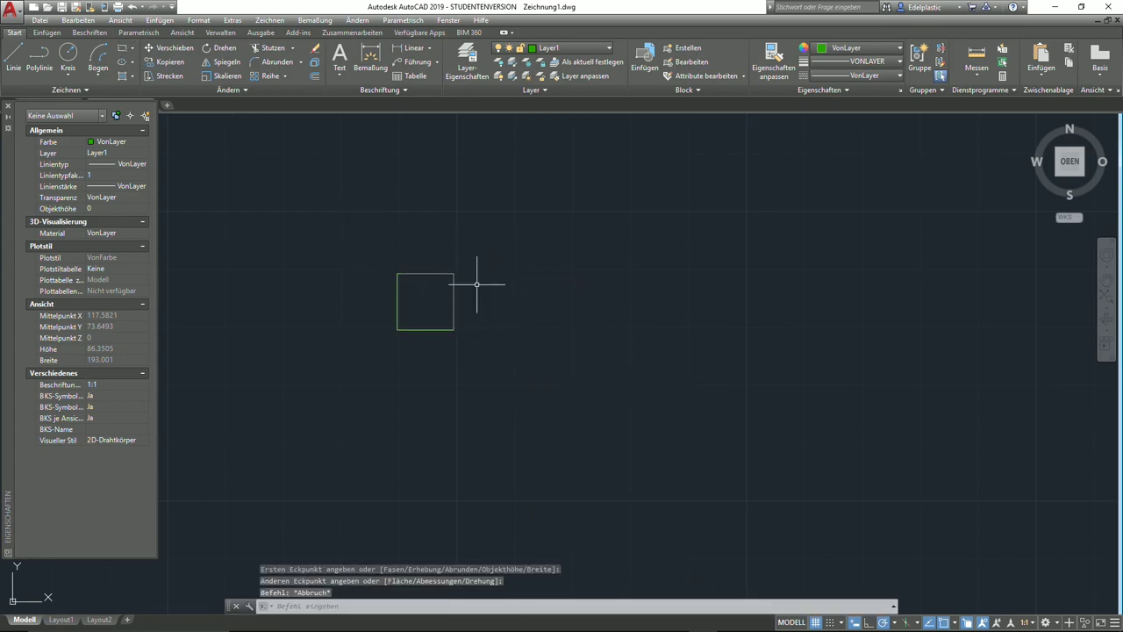
- Bring the white square's polyline to the very front with Draw Order 'Ganz oben'
left_click(235, 90)
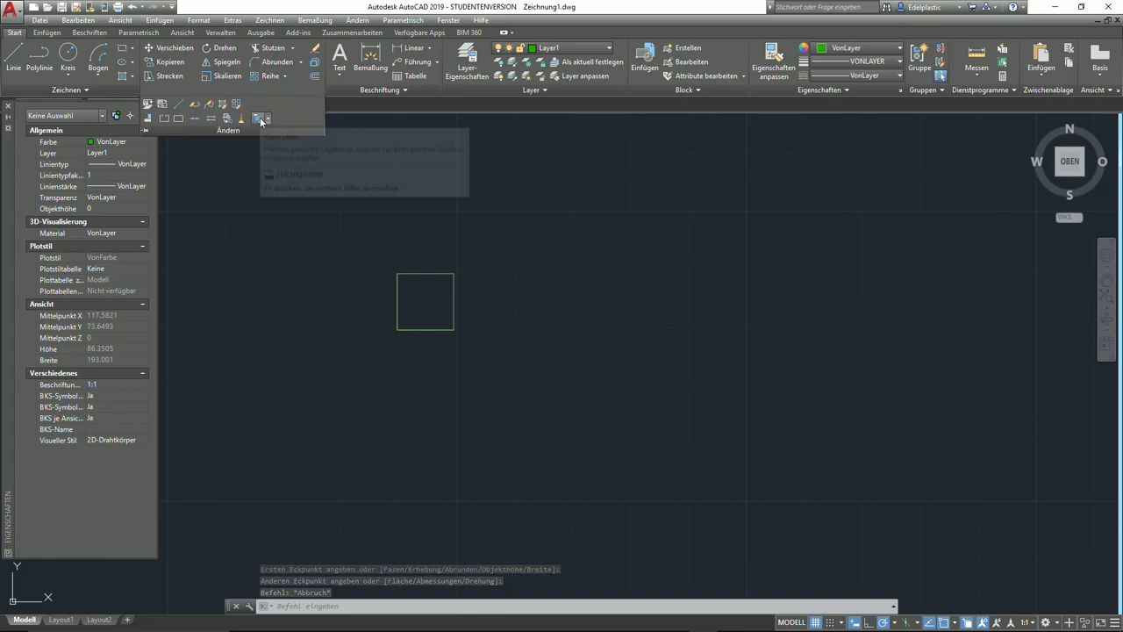
left_click(269, 120)
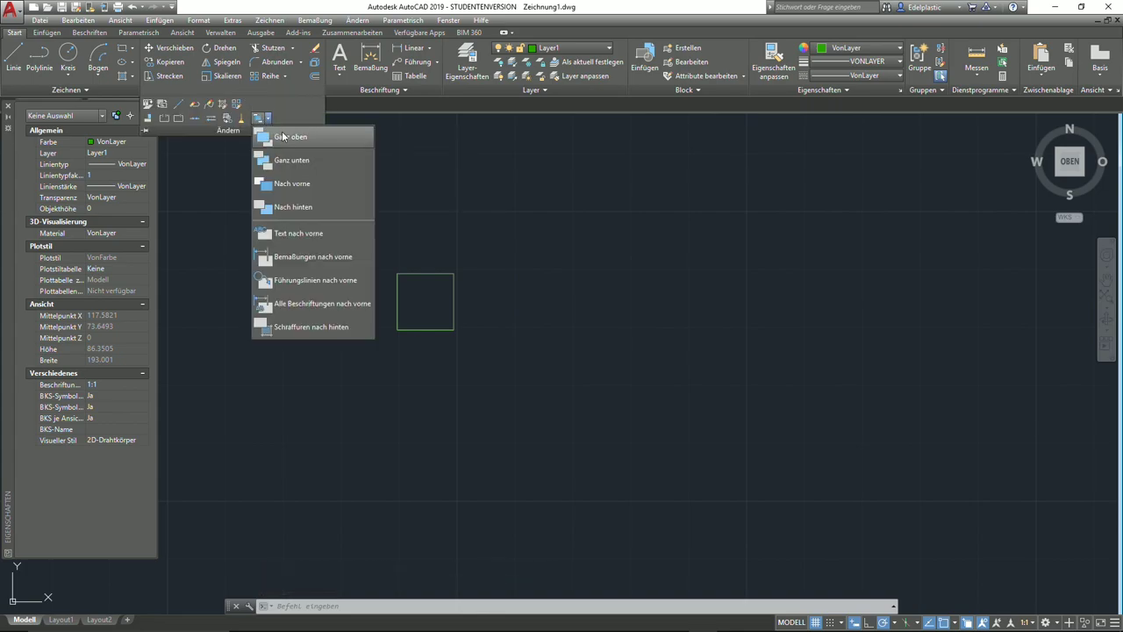
left_click(279, 140)
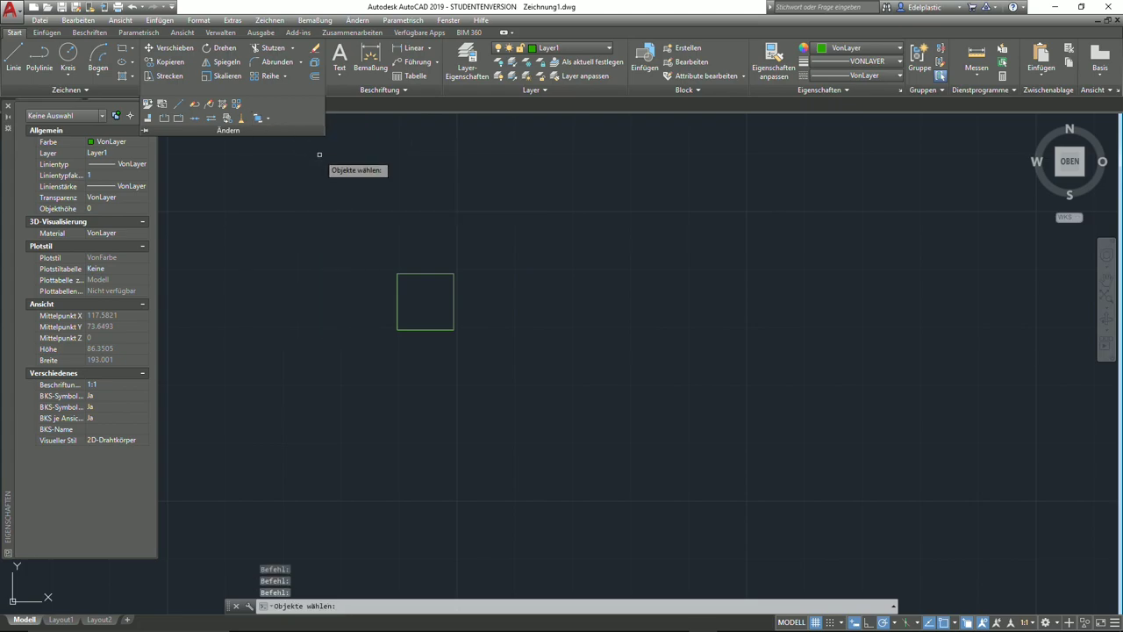
left_click(423, 272)
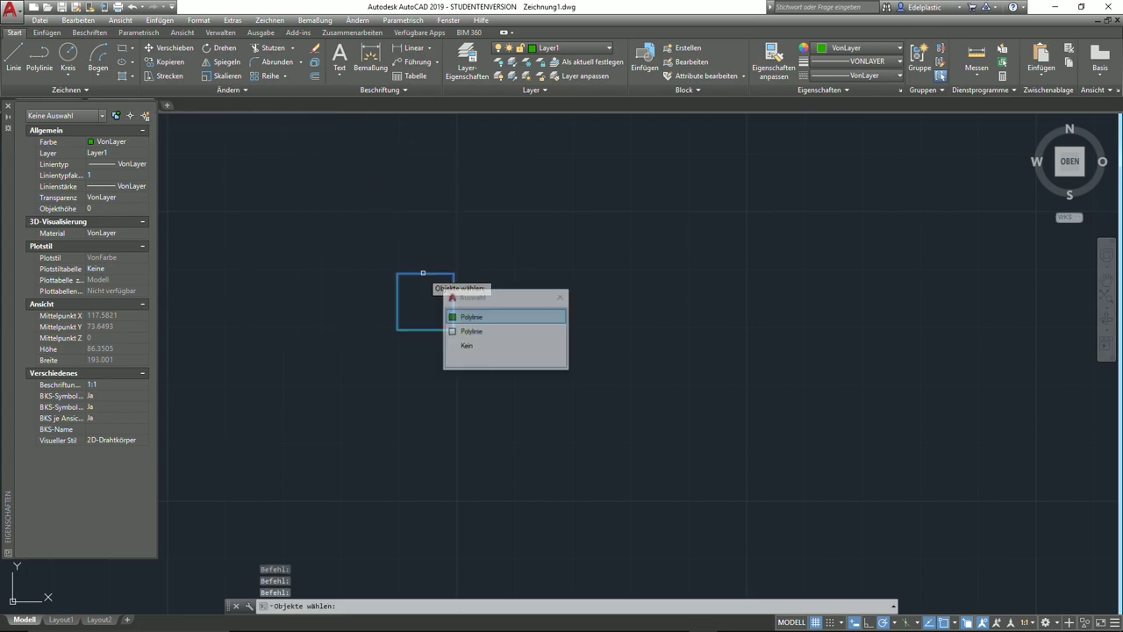
left_click(473, 331)
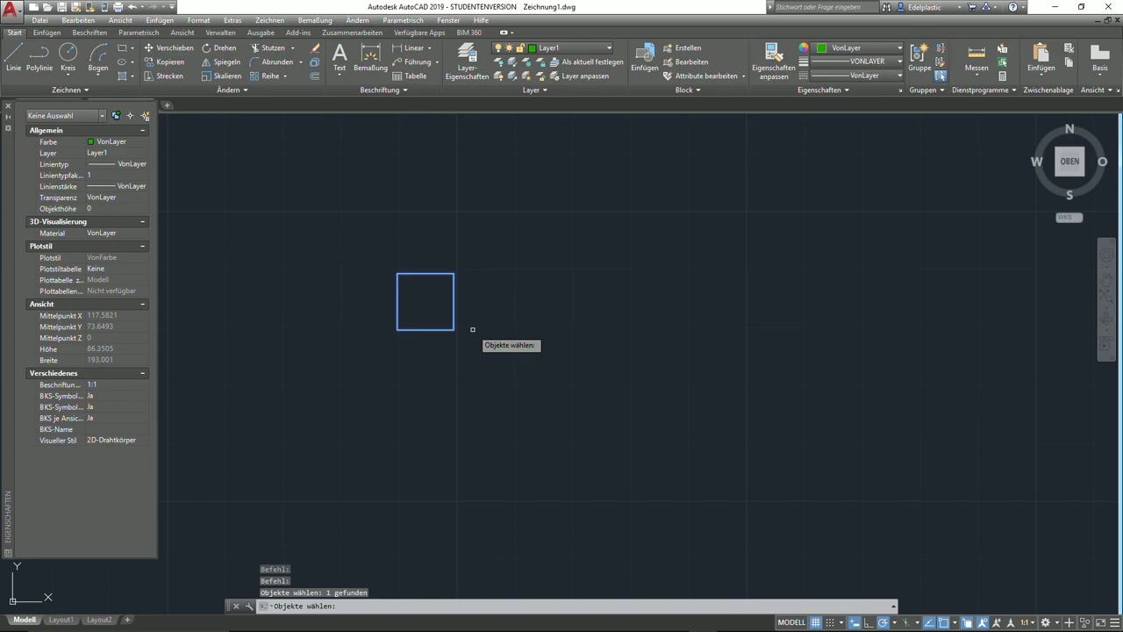
key("Return")
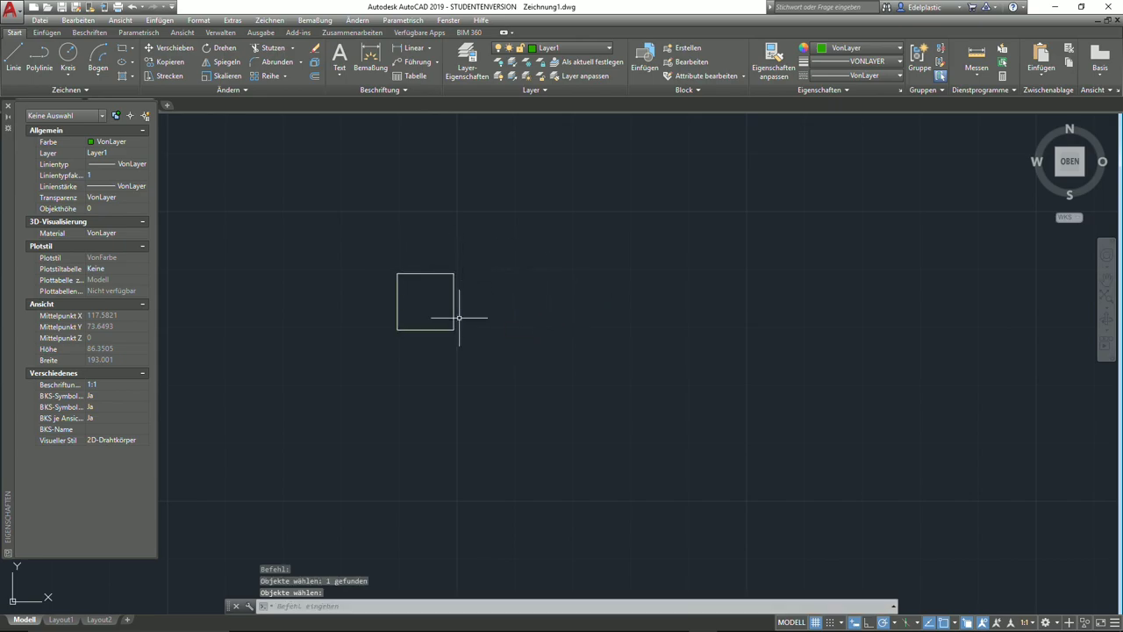
- Erase the white square by picking it through selection cycling at the overlap
left_click(423, 329)
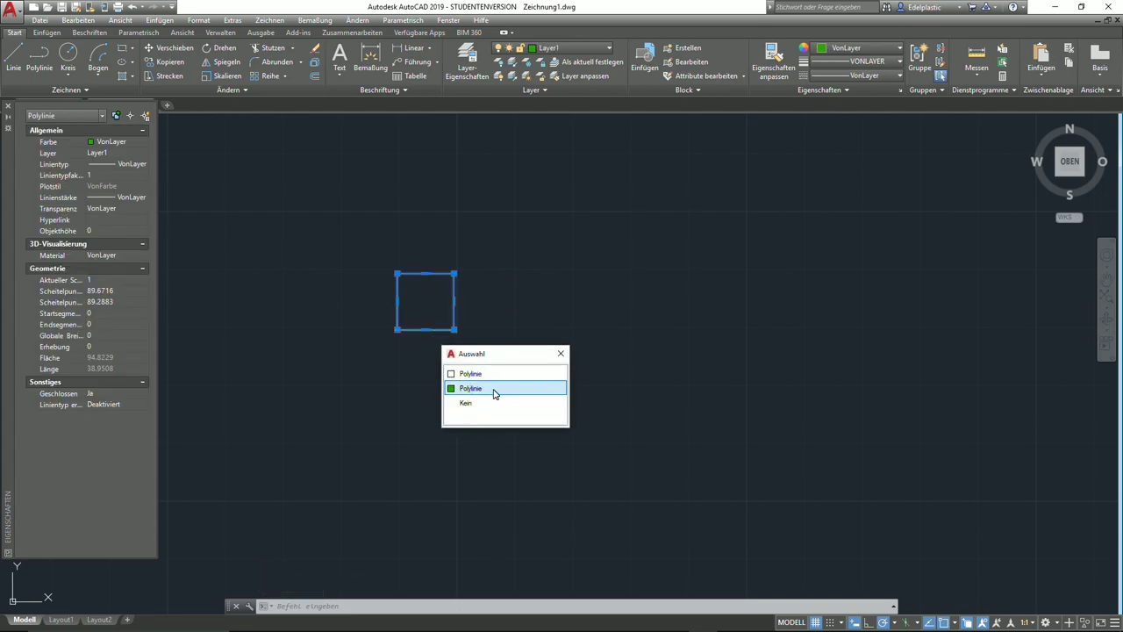
key("Escape")
left_click(456, 308)
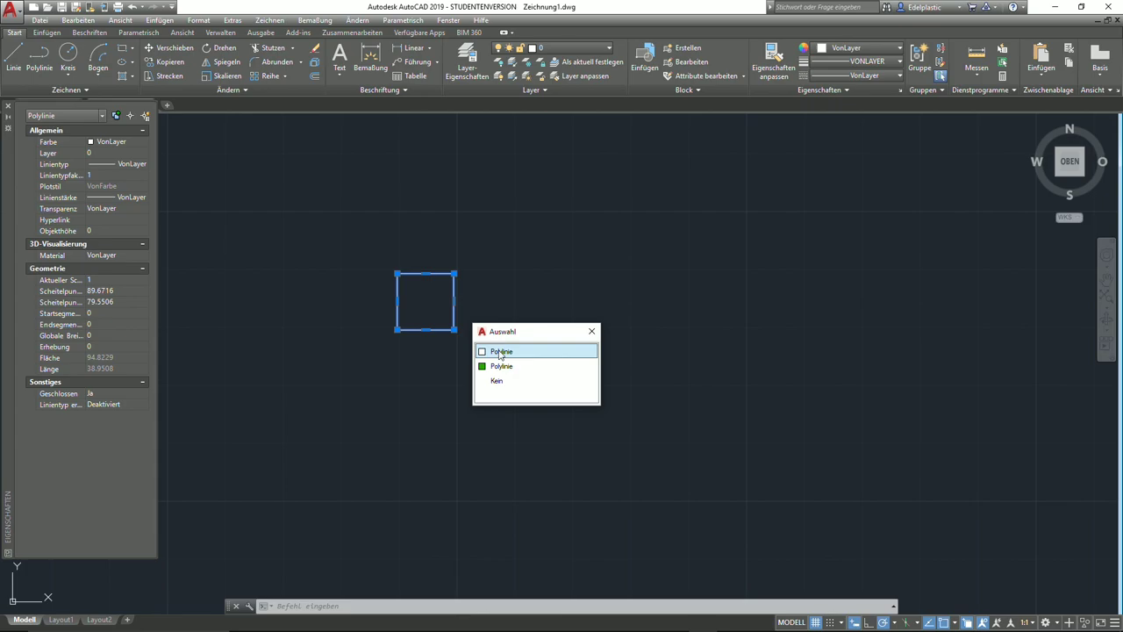
left_click(502, 351)
key("Delete")
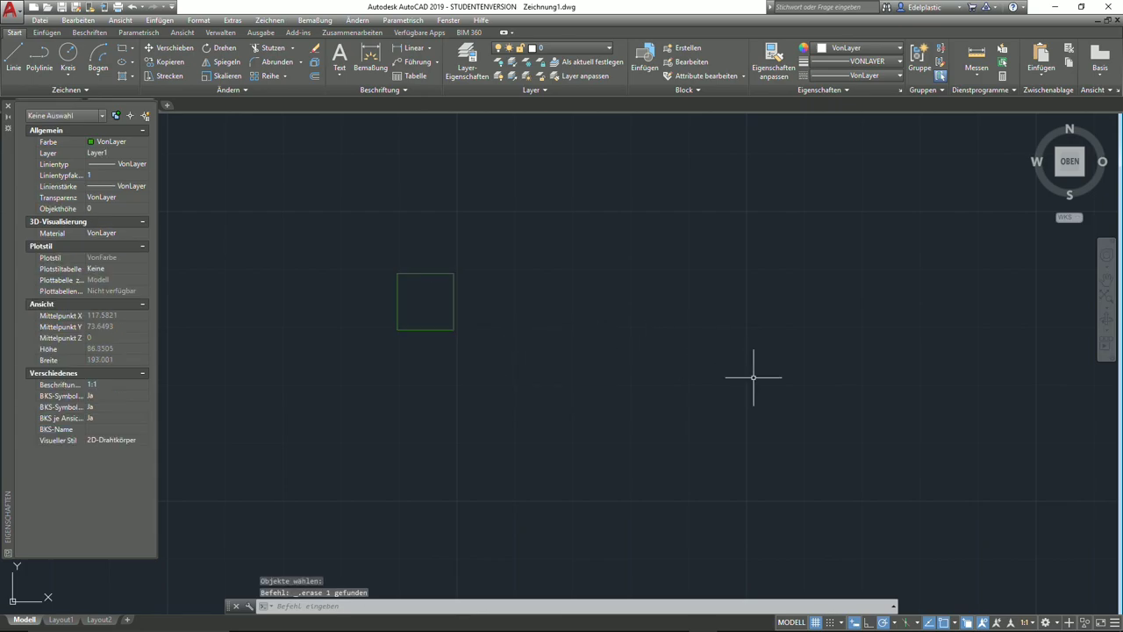
- Erase the green square with a crossing window, then start and cancel a draw order change
left_click(494, 369)
left_click(359, 269)
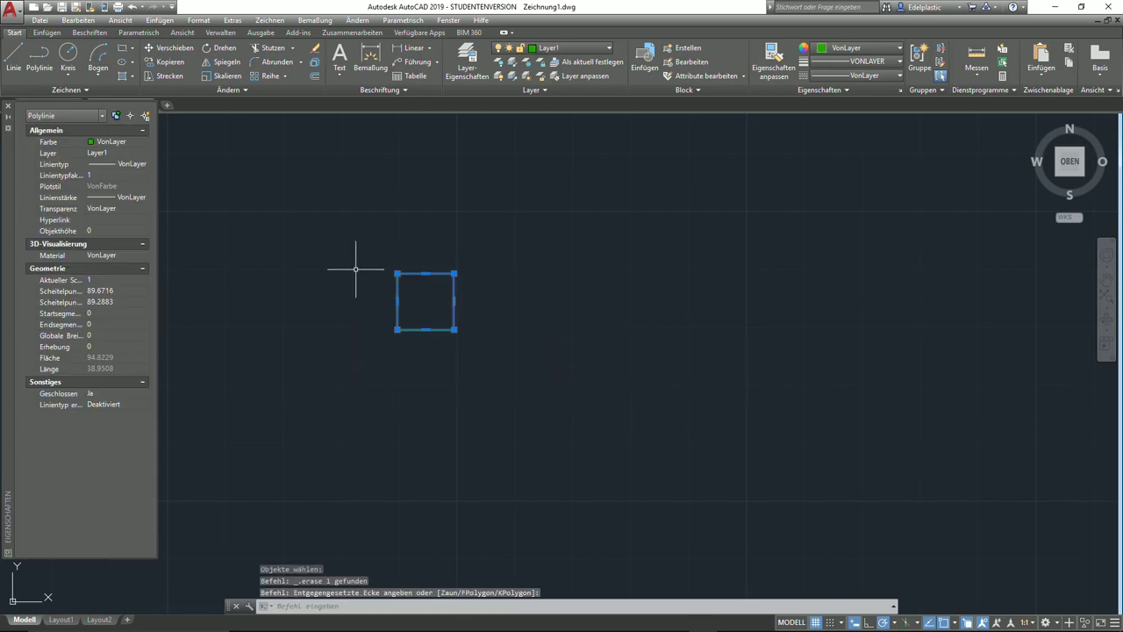
key("Delete")
left_click(242, 91)
left_click(262, 117)
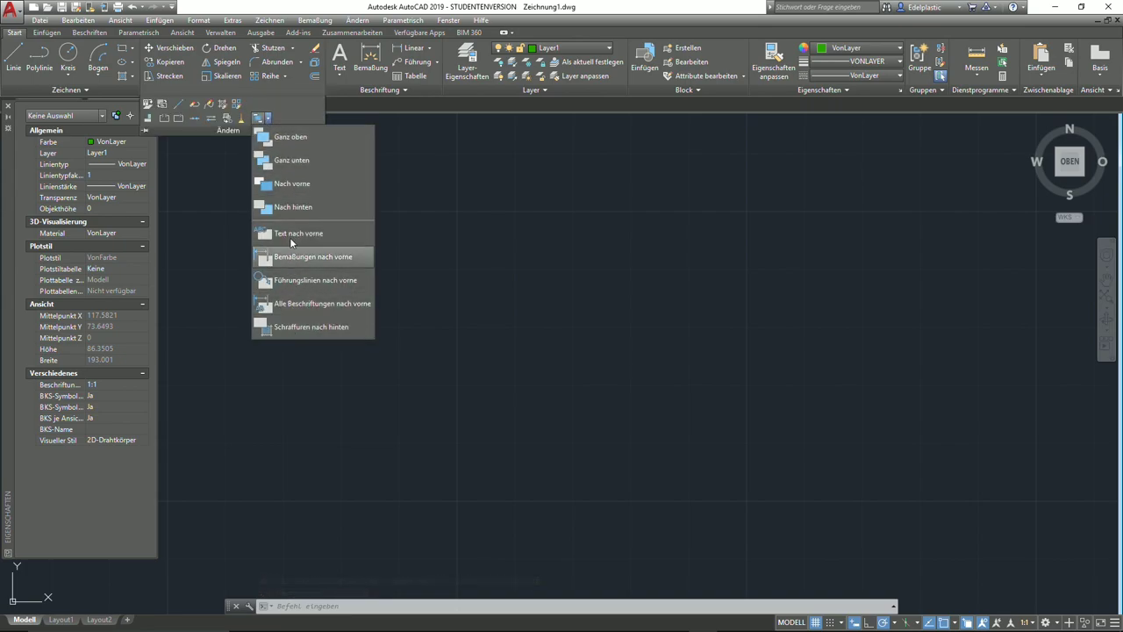
left_click(292, 137)
key("Escape")
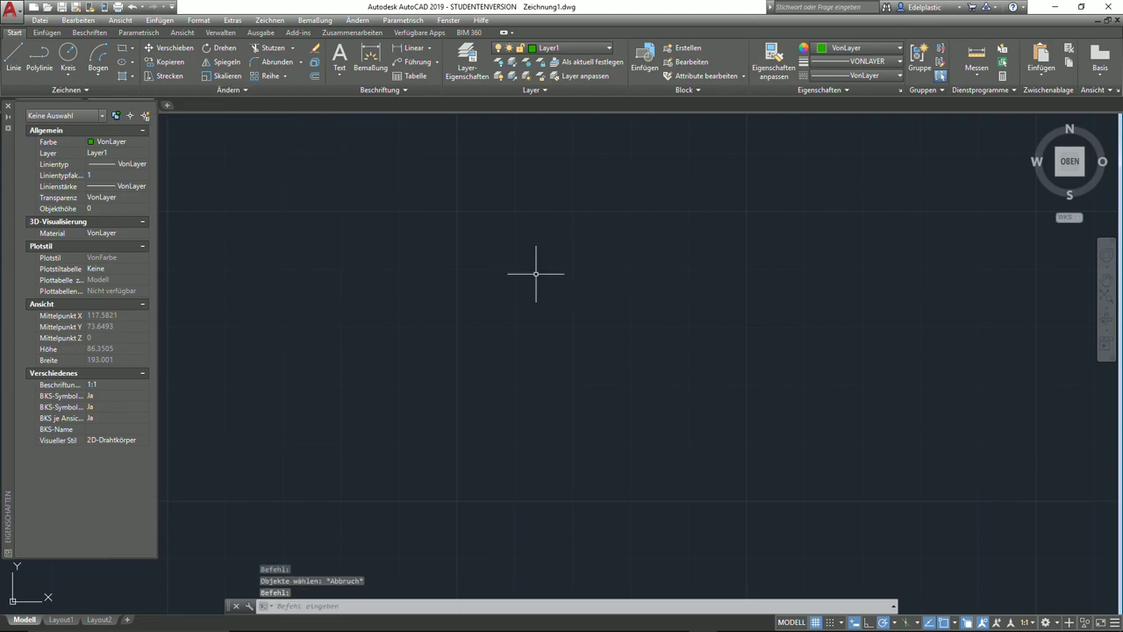